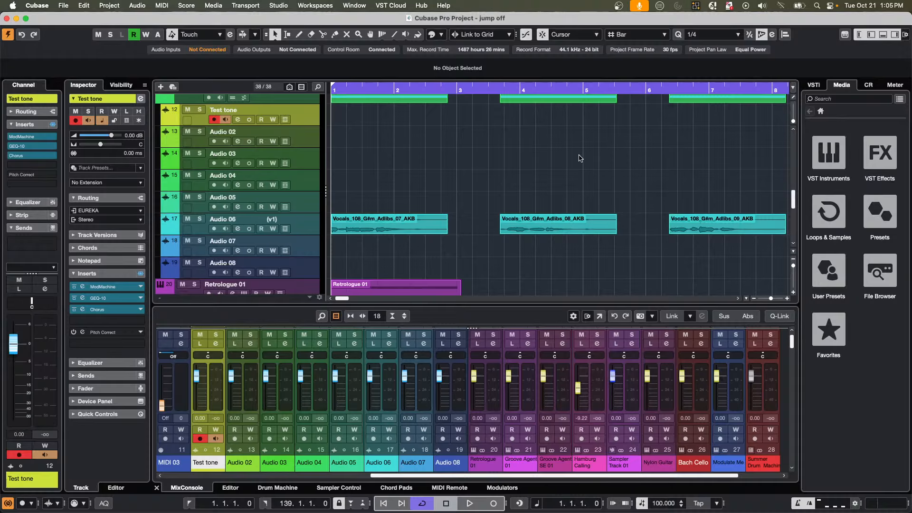
Open the channel settings of the Audio 03 track and show its Equalizer section.
click(238, 164)
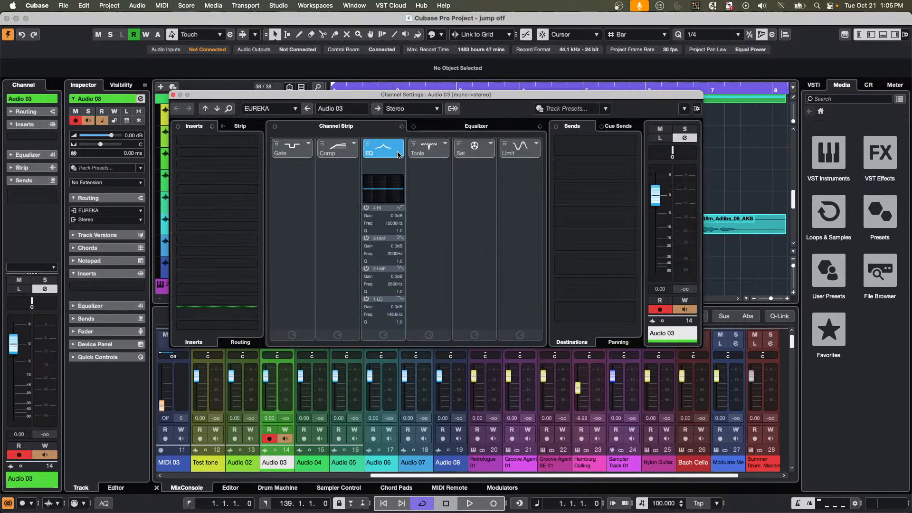
click(485, 125)
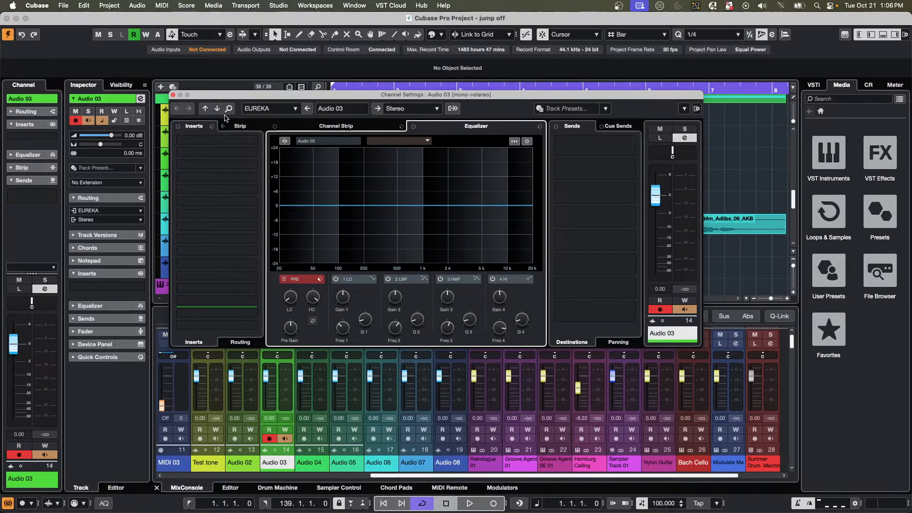
Review the General page of the Cubase preferences, including its auto save and undo options, and close the preferences.
click(11, 6)
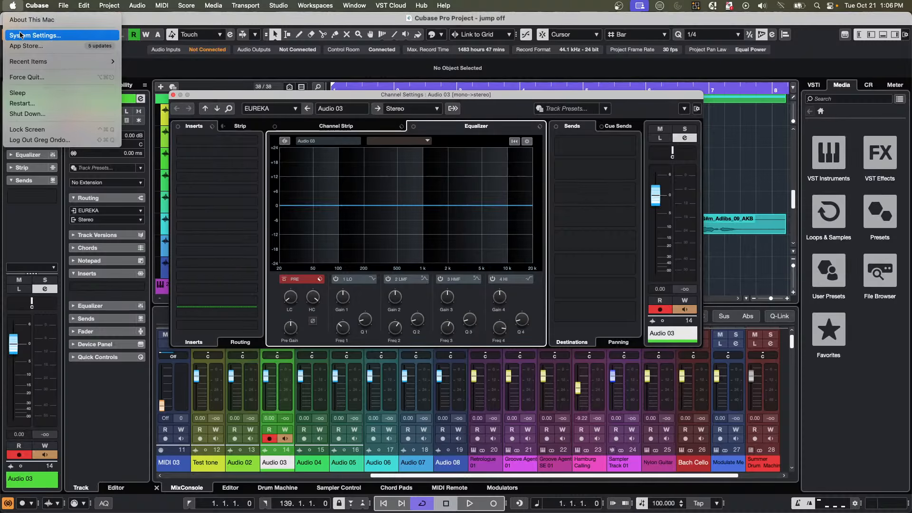
mouse_move(87, 10)
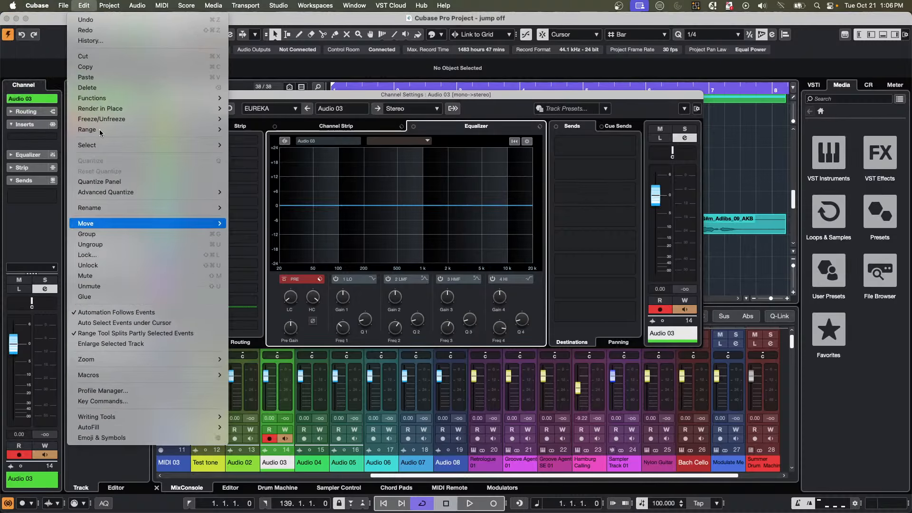
mouse_move(12, 6)
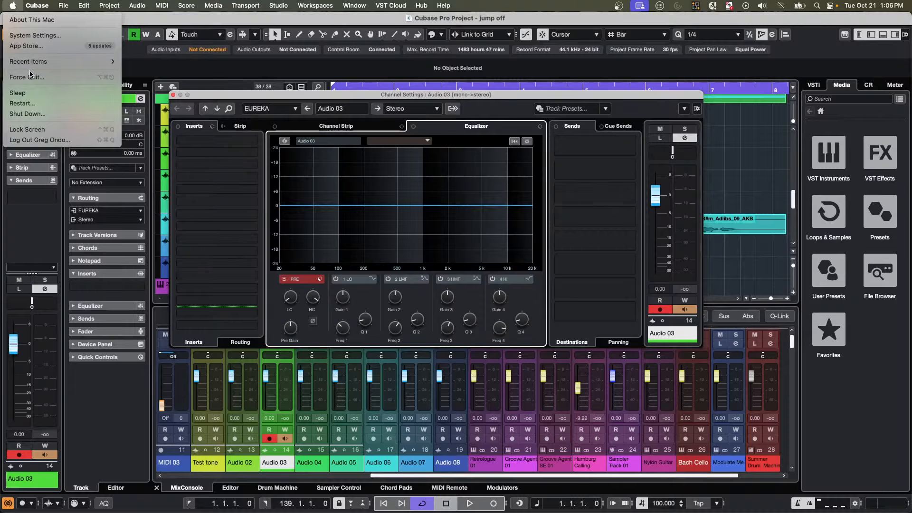
mouse_move(45, 5)
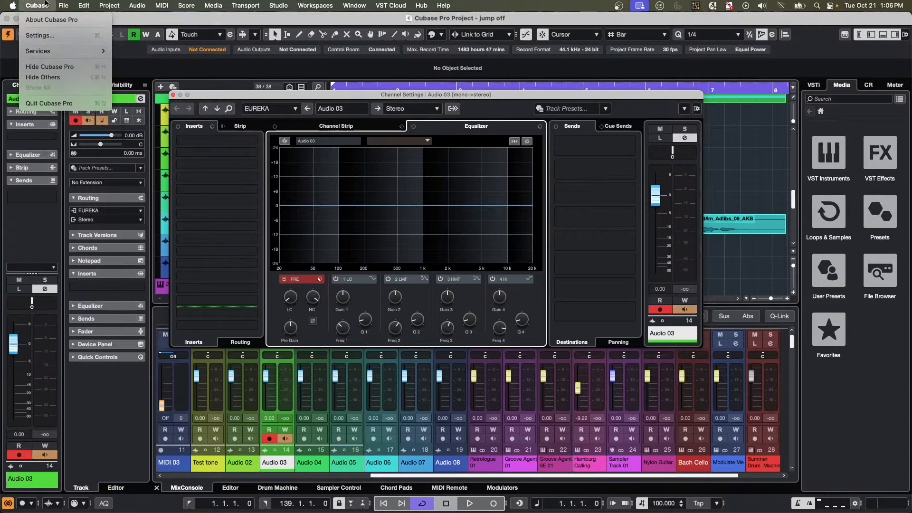
click(44, 35)
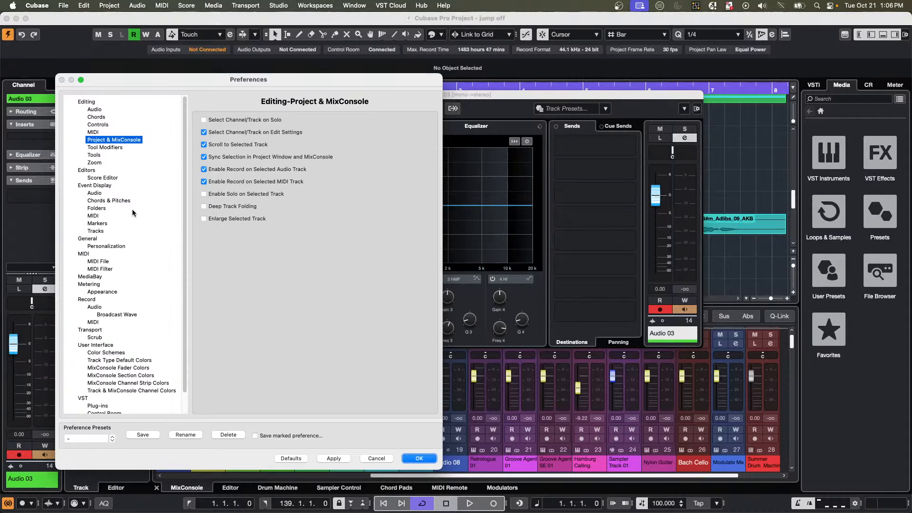
click(89, 240)
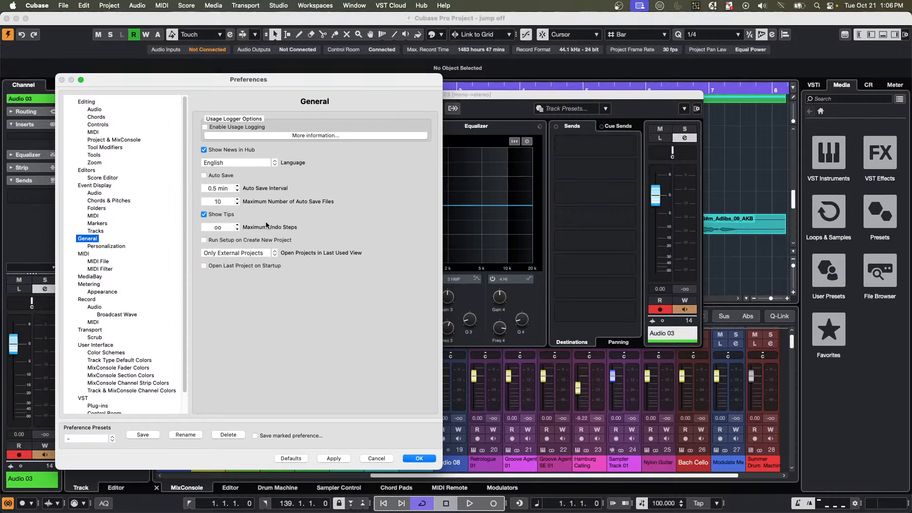
click(431, 461)
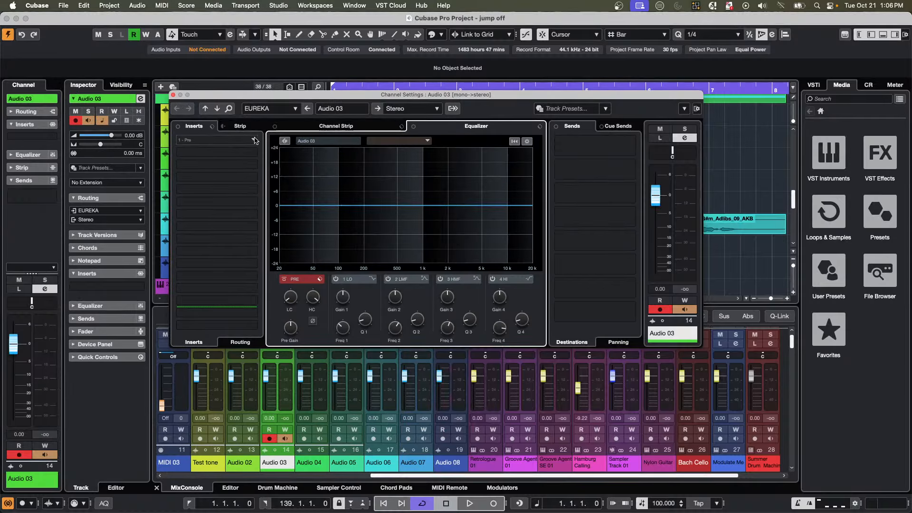
Load StudioEQ into the first insert slot of Audio 03, view its interface, and close the plug-in window.
click(255, 141)
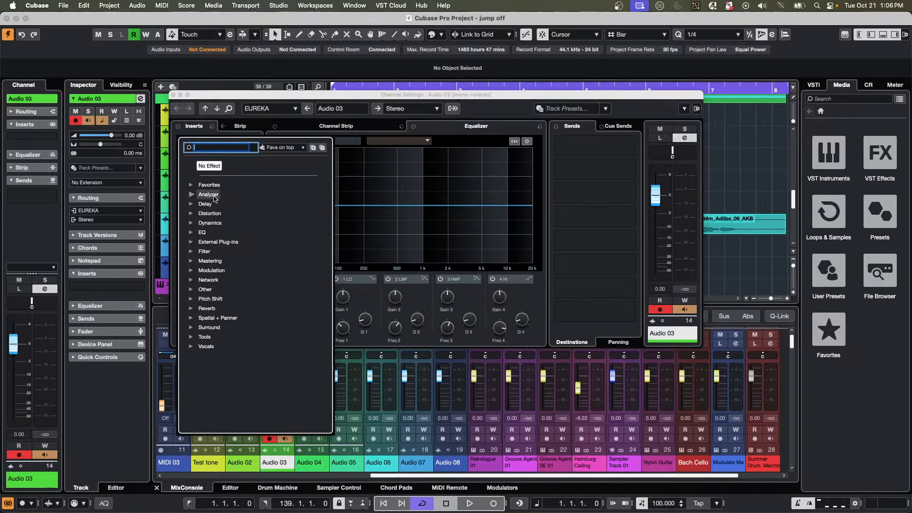
click(191, 233)
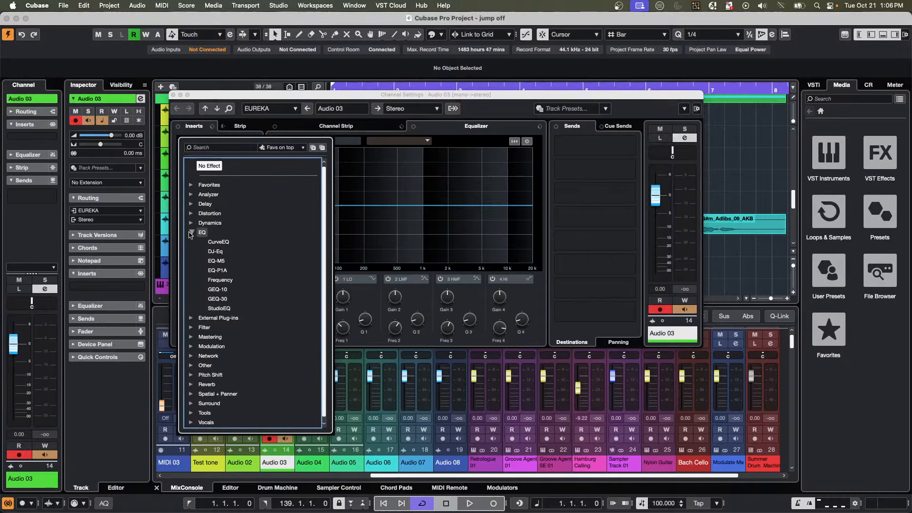
click(240, 308)
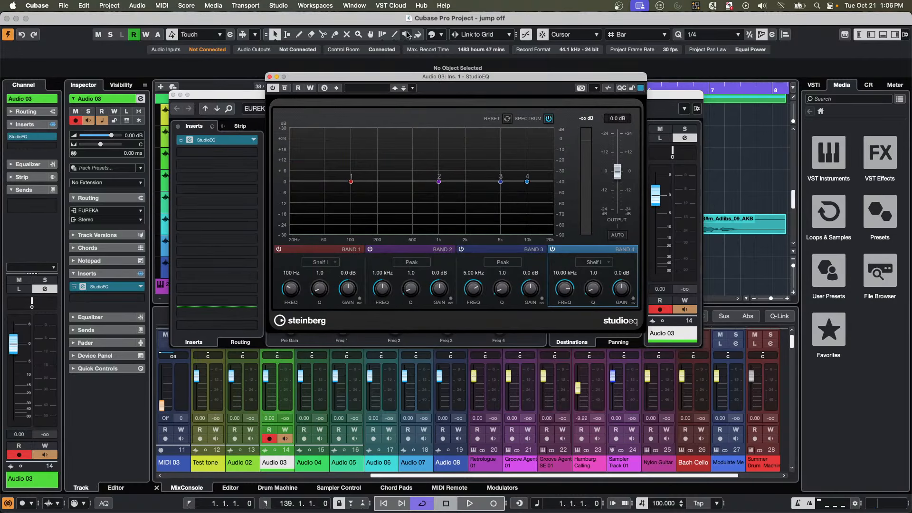
mouse_move(359, 74)
mouse_down()
mouse_move(491, 91)
mouse_move(363, 104)
mouse_move(481, 65)
mouse_move(531, 61)
mouse_move(362, 50)
mouse_move(562, 197)
mouse_move(376, 101)
mouse_move(387, 100)
mouse_move(379, 111)
mouse_move(364, 105)
mouse_move(419, 89)
mouse_move(352, 89)
mouse_up()
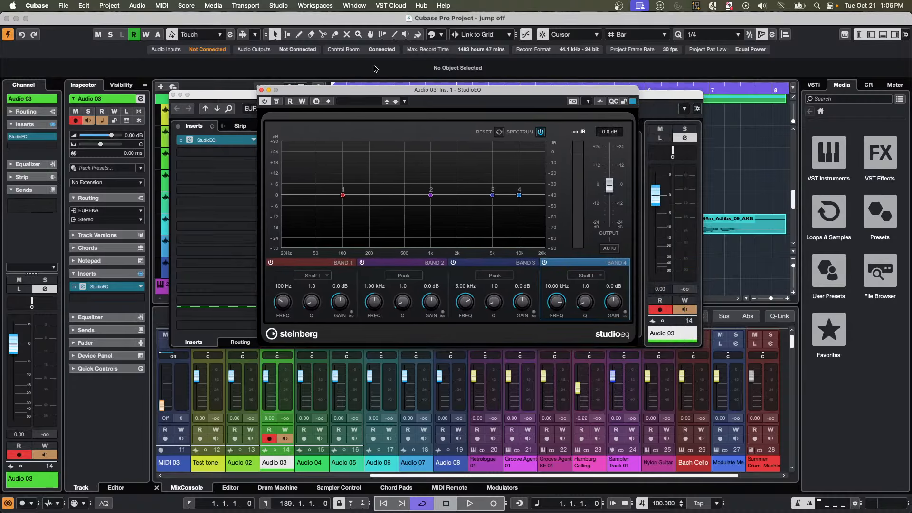
click(261, 90)
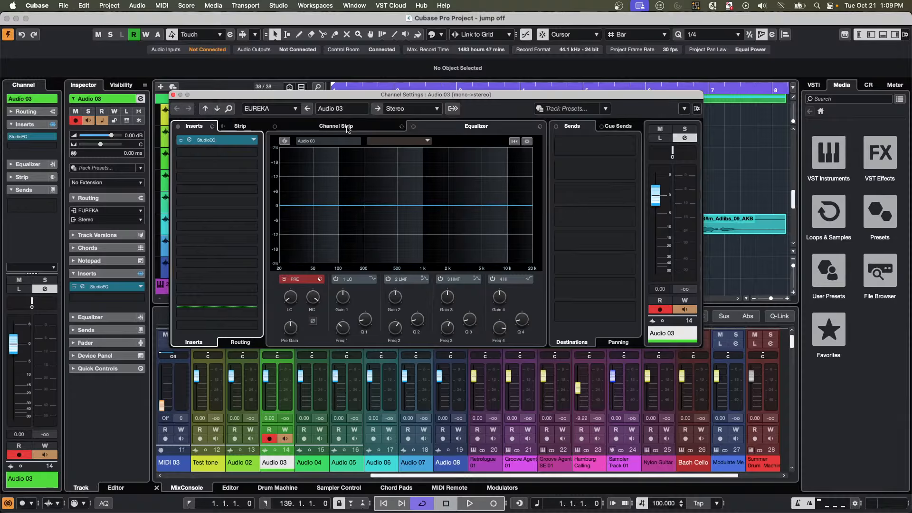
Boost the 2 LMF band of the channel strip EQ by about 6.6 dB near 1 kHz and view the curve in the Equalizer.
click(320, 127)
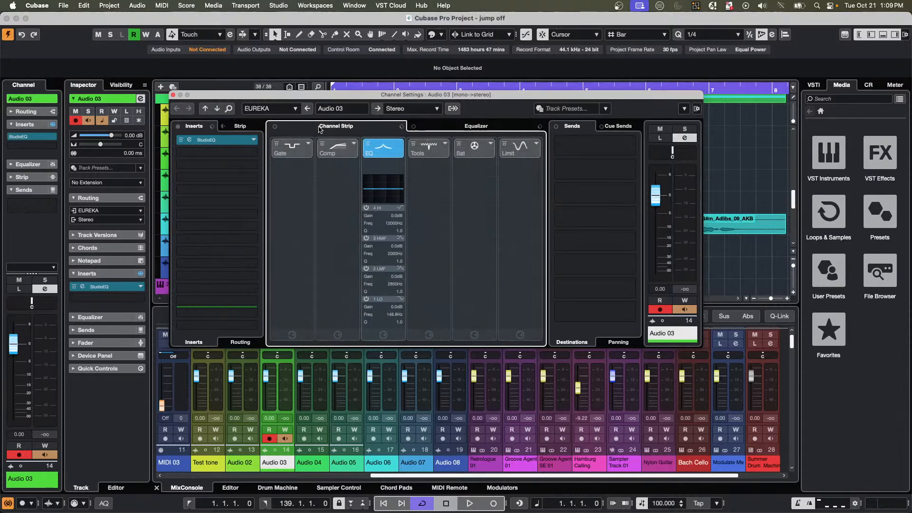
drag(392, 189, 381, 189)
click(466, 127)
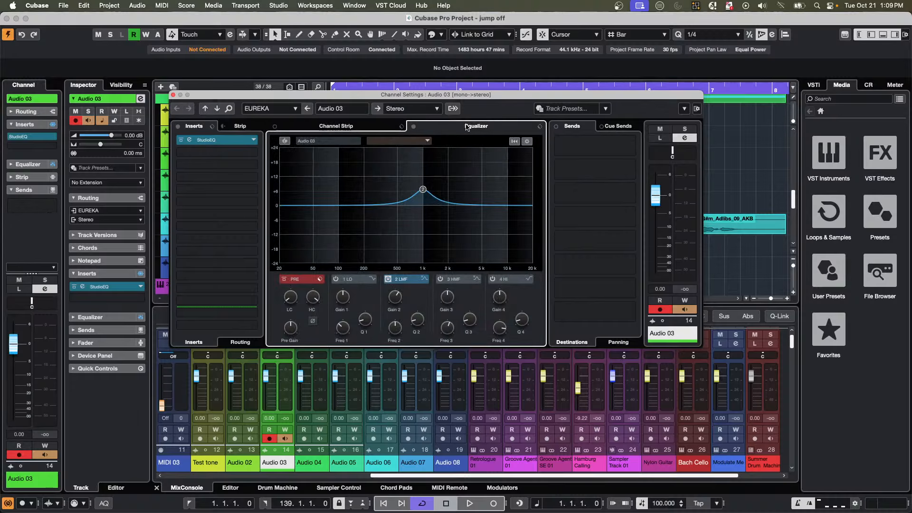
Load the Standard Compressor in the Comp module of Audio 03's channel strip and view its full editor.
click(307, 128)
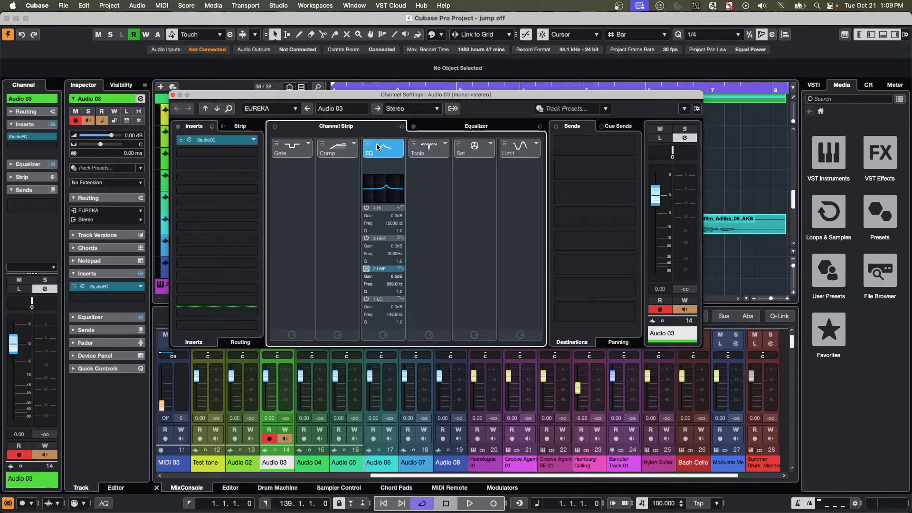
click(353, 143)
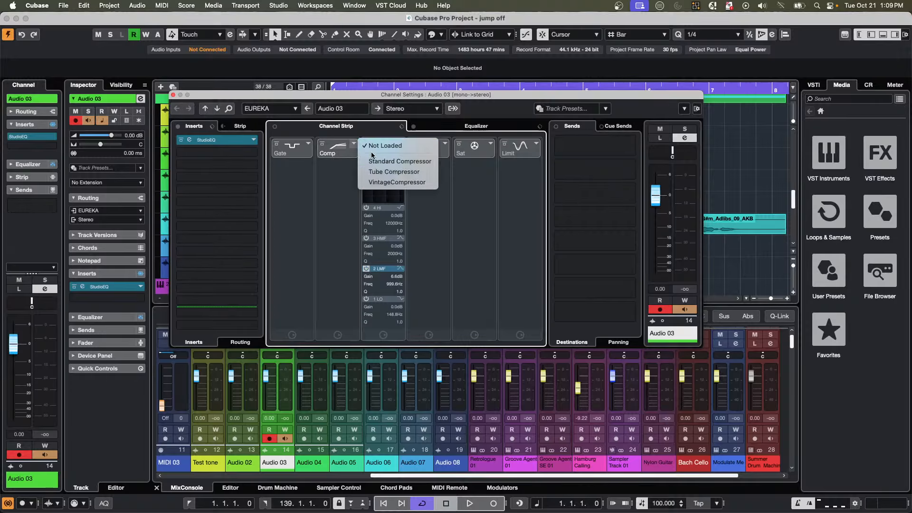
click(395, 161)
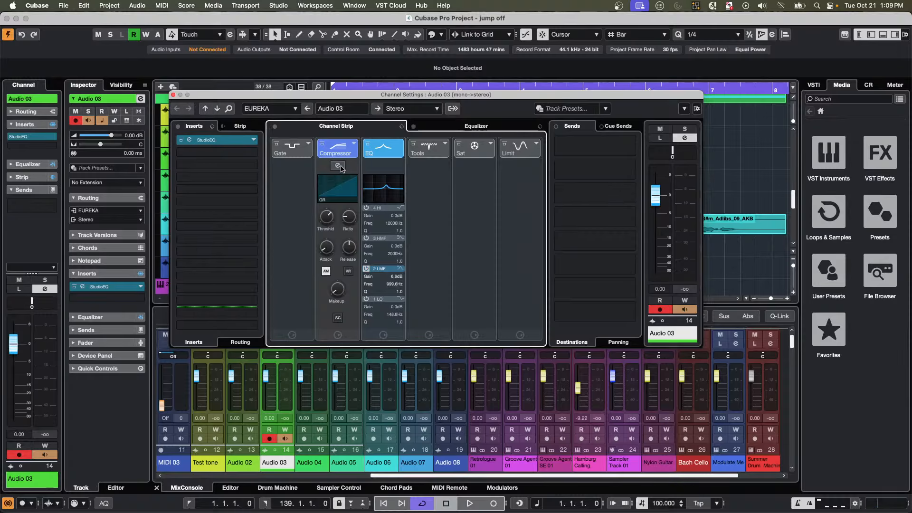
click(338, 166)
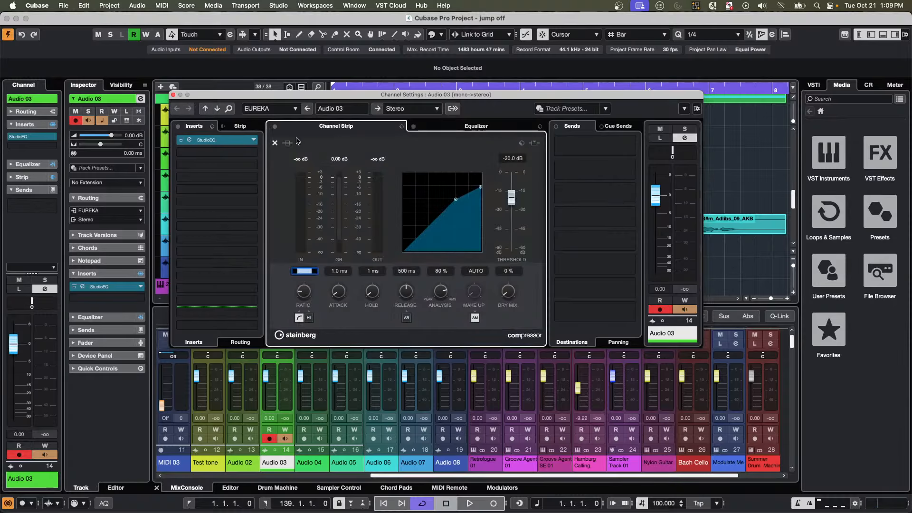
click(275, 143)
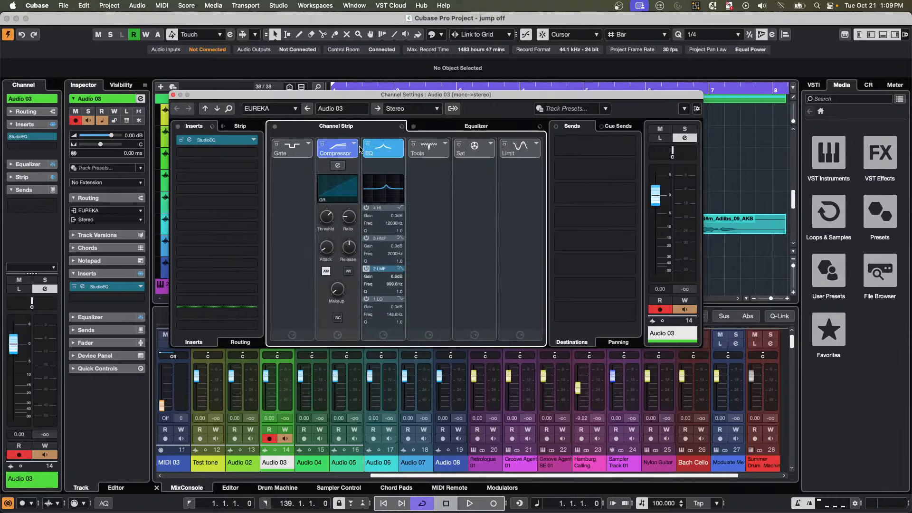
Switch the channel strip's compressor module to Tube Compressor and view its full editor.
click(354, 144)
click(364, 160)
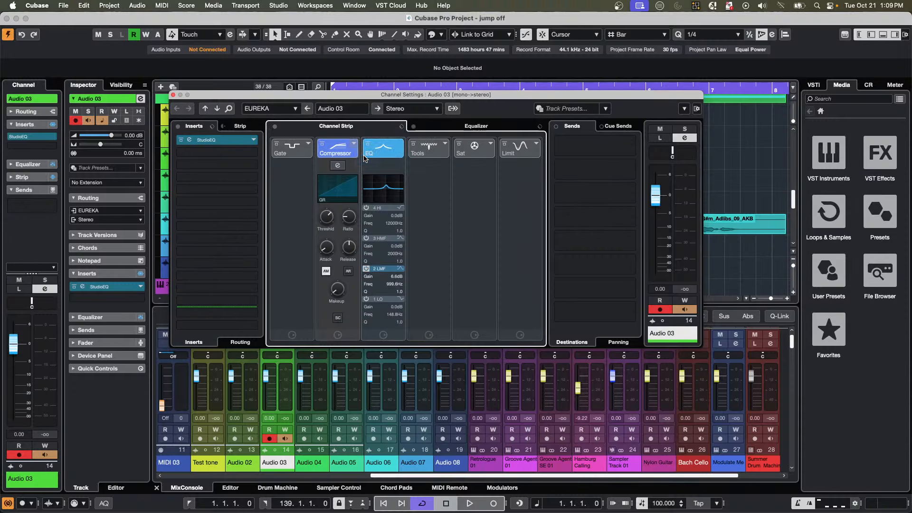
click(338, 166)
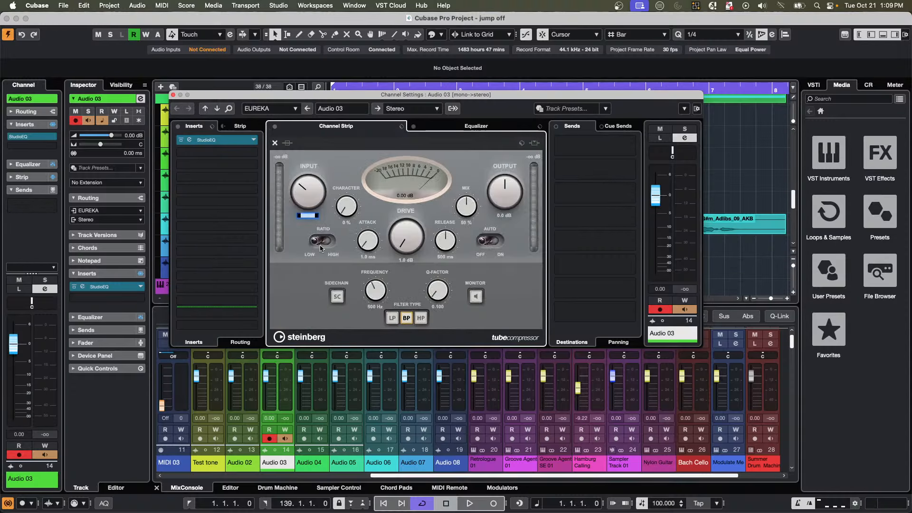
click(275, 143)
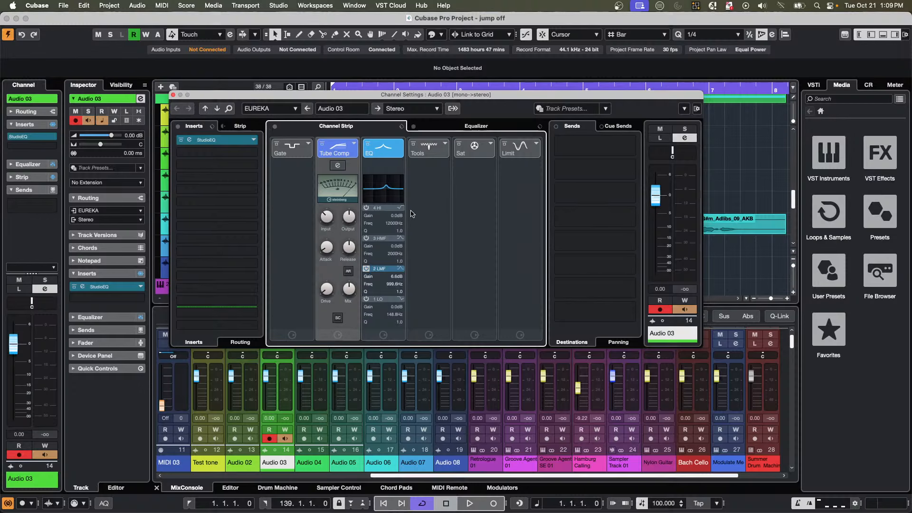
Set the channel strip's compressor module to VintageCompressor and view its full editor.
click(356, 145)
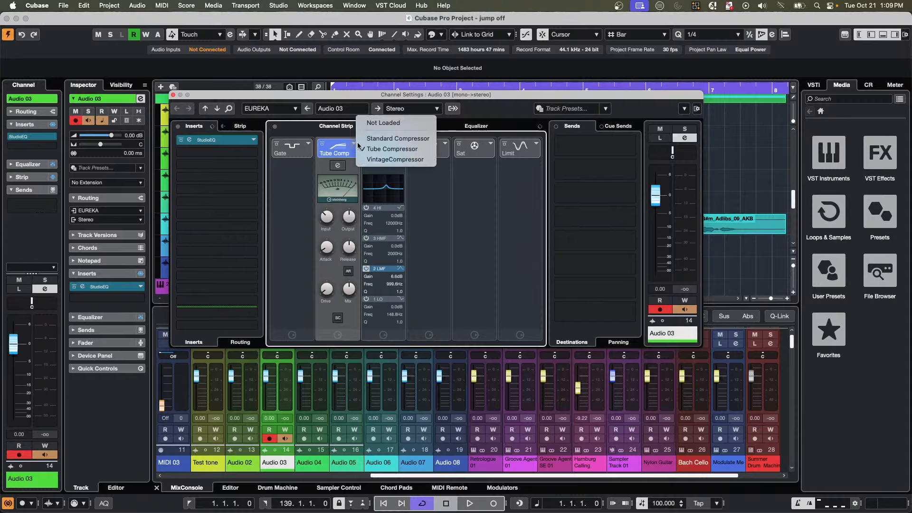
click(392, 161)
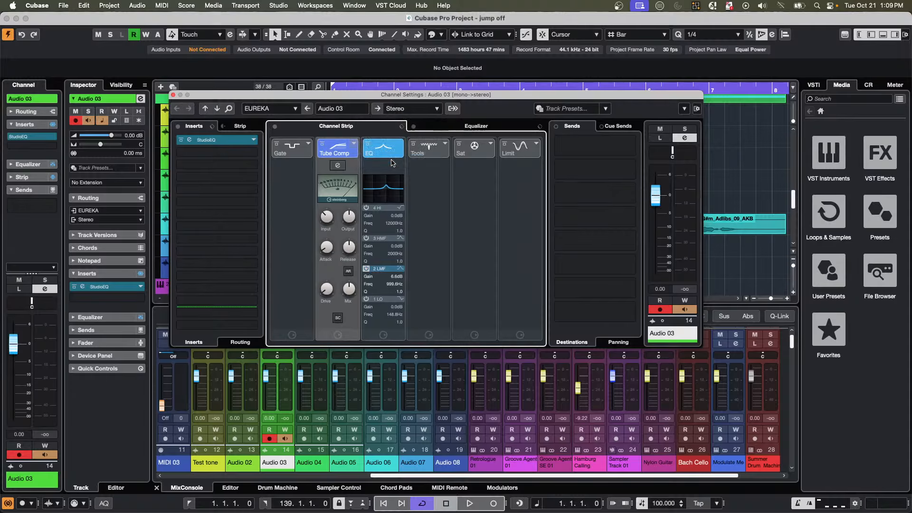
click(338, 165)
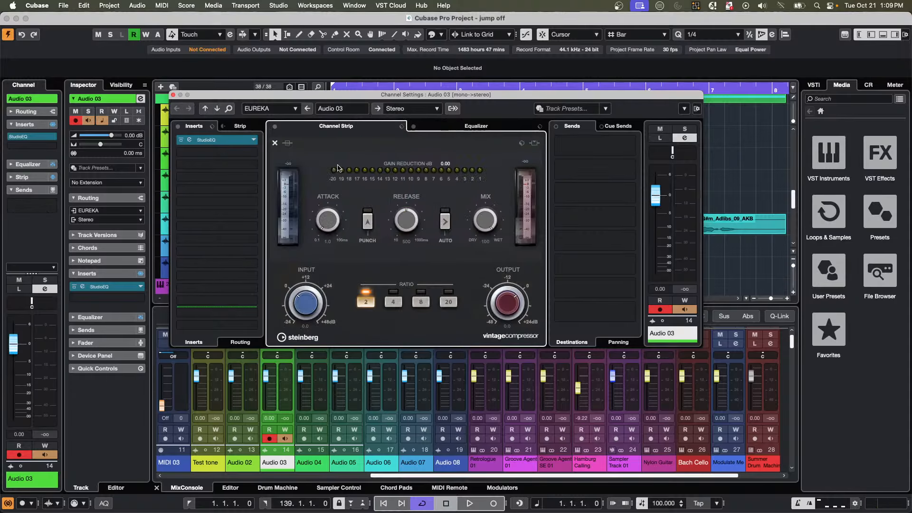
click(275, 143)
Compare the Equalizer and Channel Strip views of Audio 03 and close its channel settings.
click(488, 128)
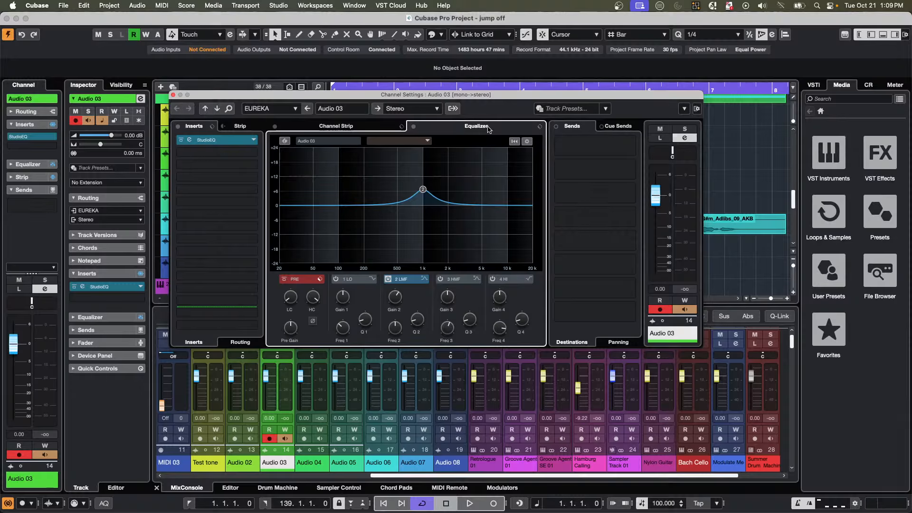
click(363, 129)
click(444, 128)
click(174, 97)
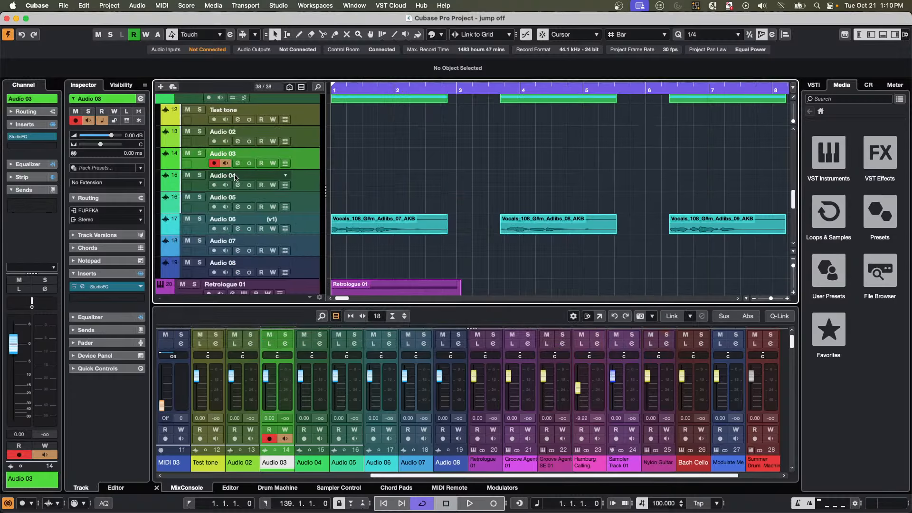
Open the HALion Sonic instrument of the Bach Cello track and select the Legato articulation.
scroll(236, 177, down, 10)
scroll(236, 178, up, 2)
click(230, 180)
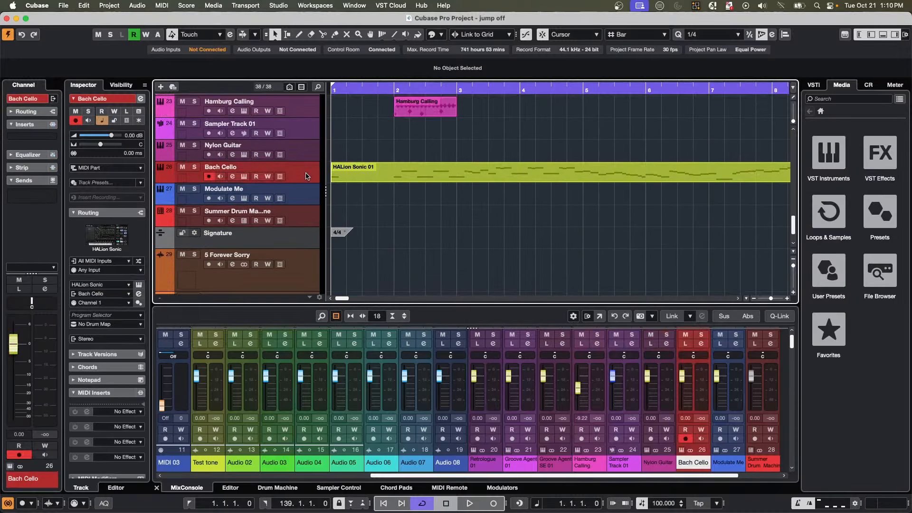
click(243, 176)
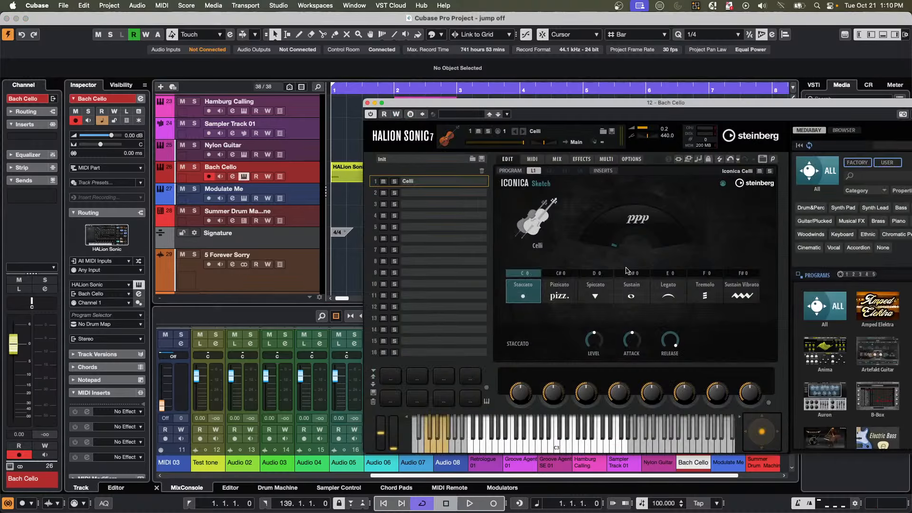
click(666, 280)
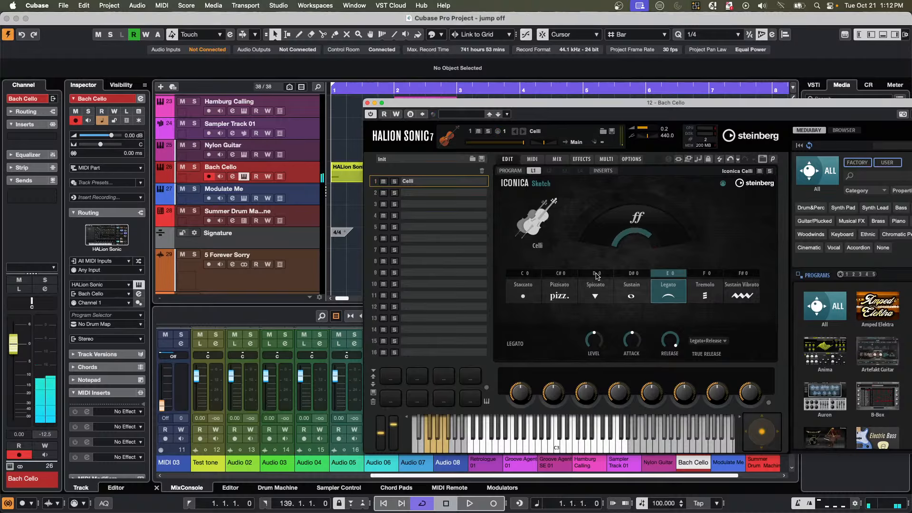
Add one instrument track with HALion Sonic, stereo output and the Pattern Event type after the Bach Cello track.
right_click(301, 169)
mouse_move(331, 173)
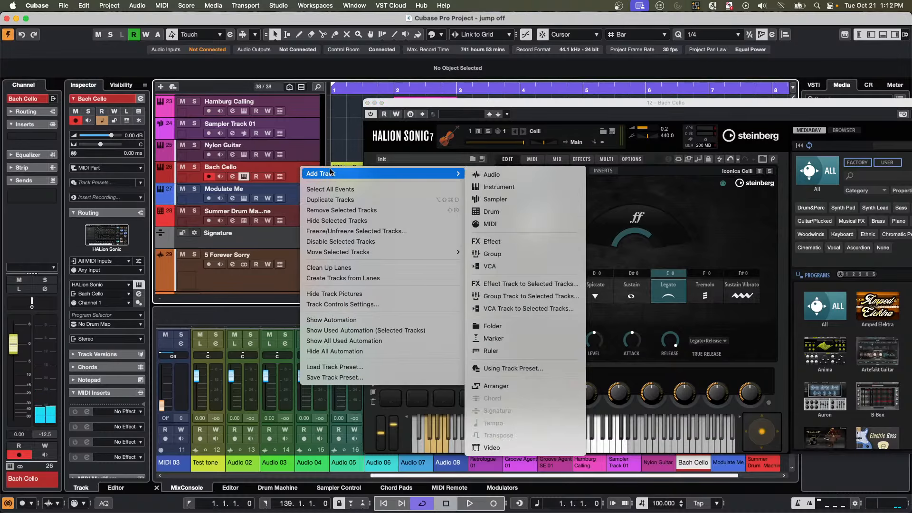
click(499, 187)
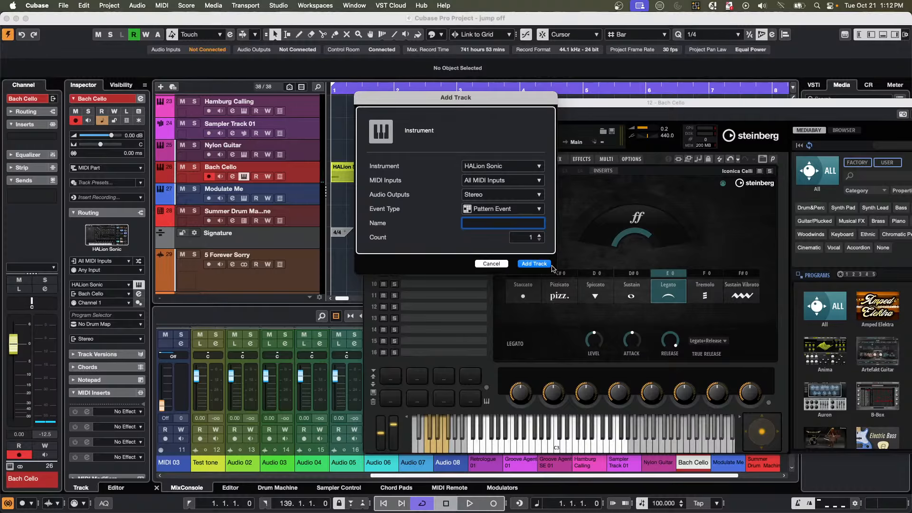
click(545, 267)
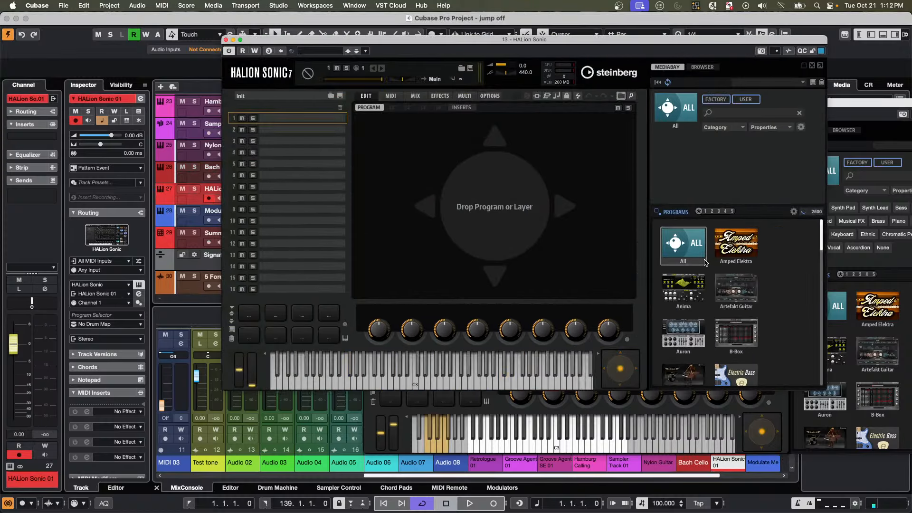
Load the Clarinet 1 Standard program from the Iconica Sections & Players library into the HALion Sonic 01 track's instrument.
scroll(712, 285, down, 15)
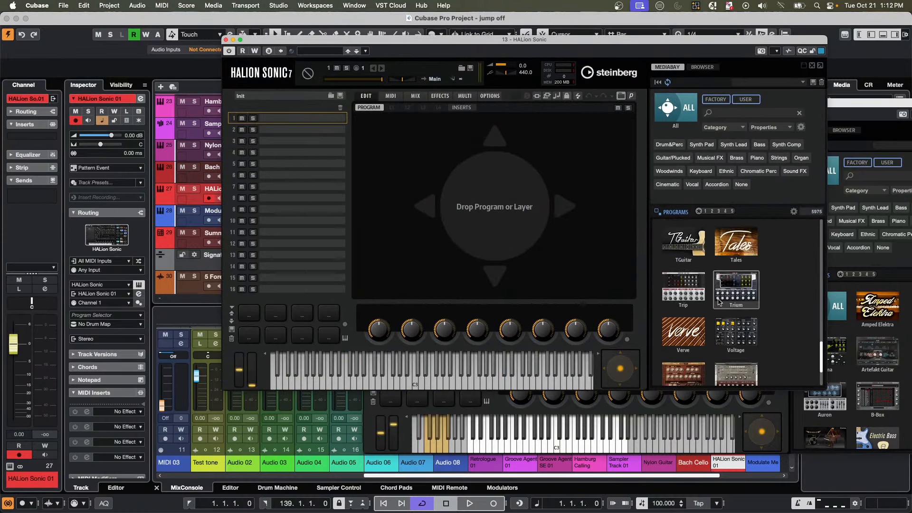
scroll(720, 302, up, 4)
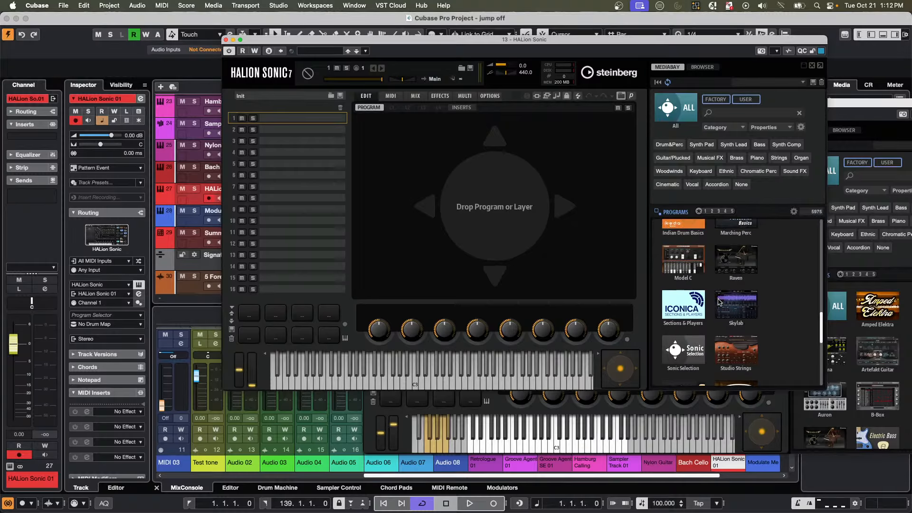
scroll(719, 302, down, 5)
scroll(718, 302, up, 5)
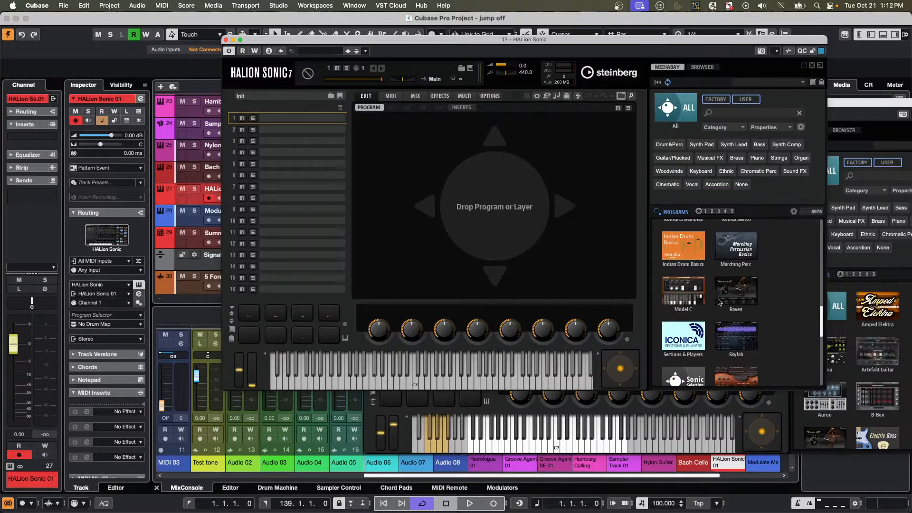
click(683, 330)
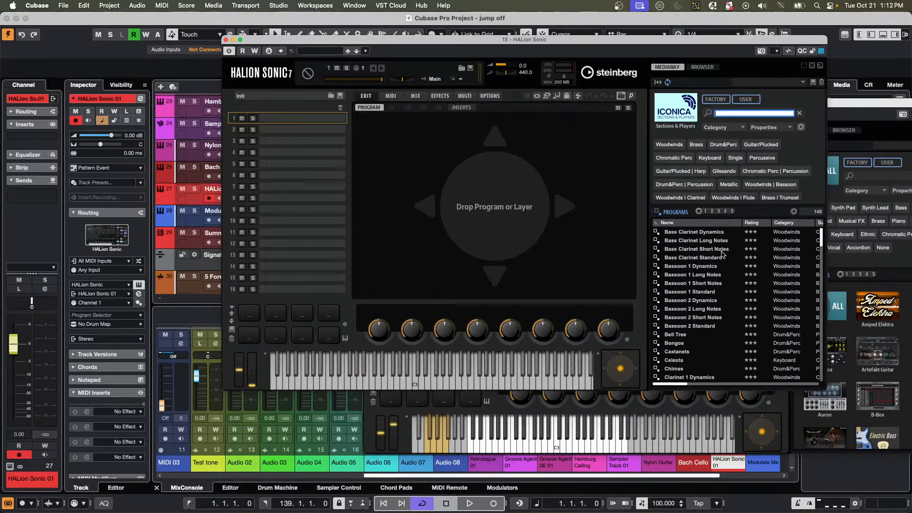
scroll(698, 278, down, 5)
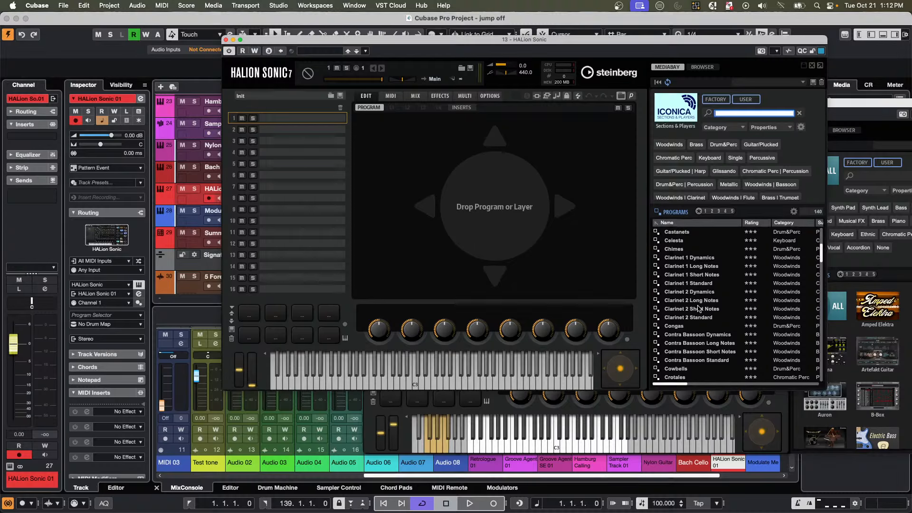
double_click(686, 284)
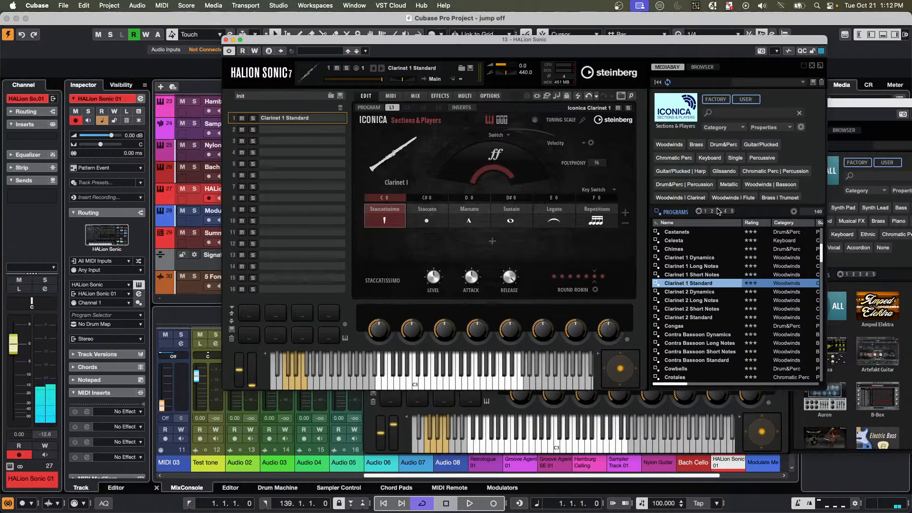
Select the Legato articulation of Clarinet 1 and view the Fade and Switch options for its dynamics.
click(545, 201)
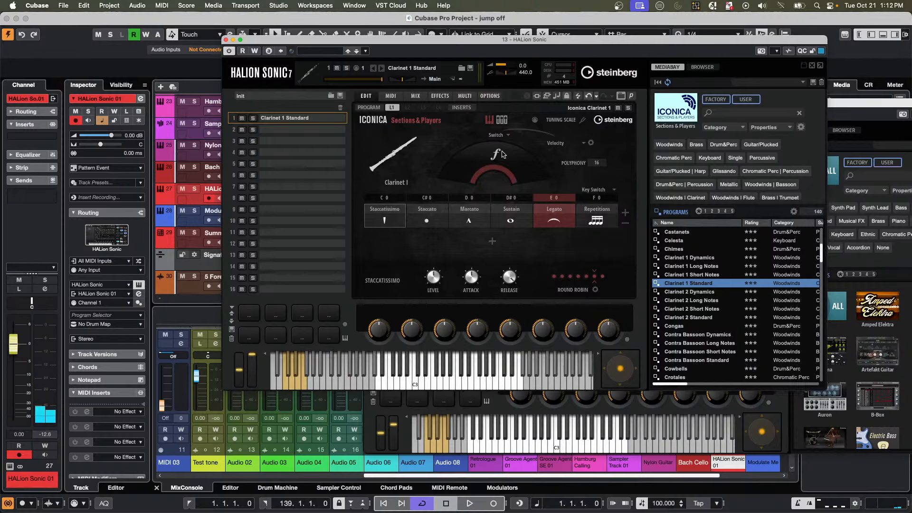
click(498, 135)
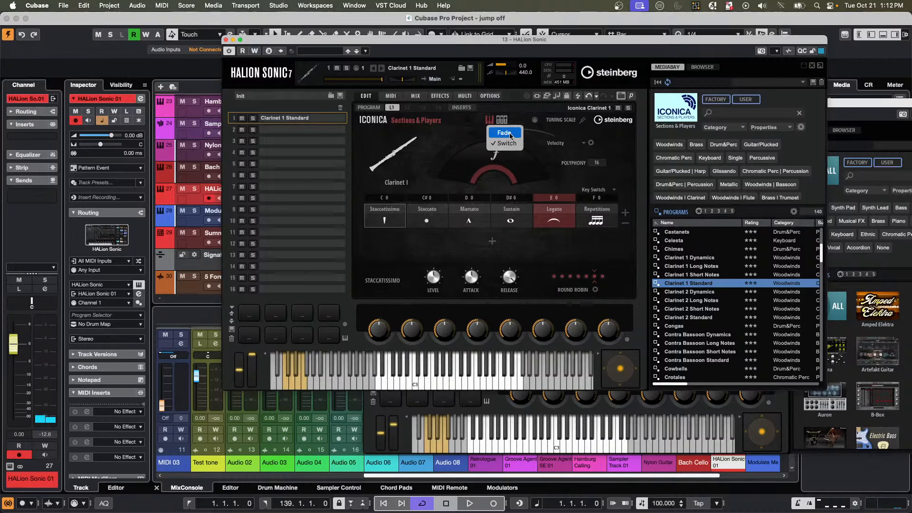
click(543, 157)
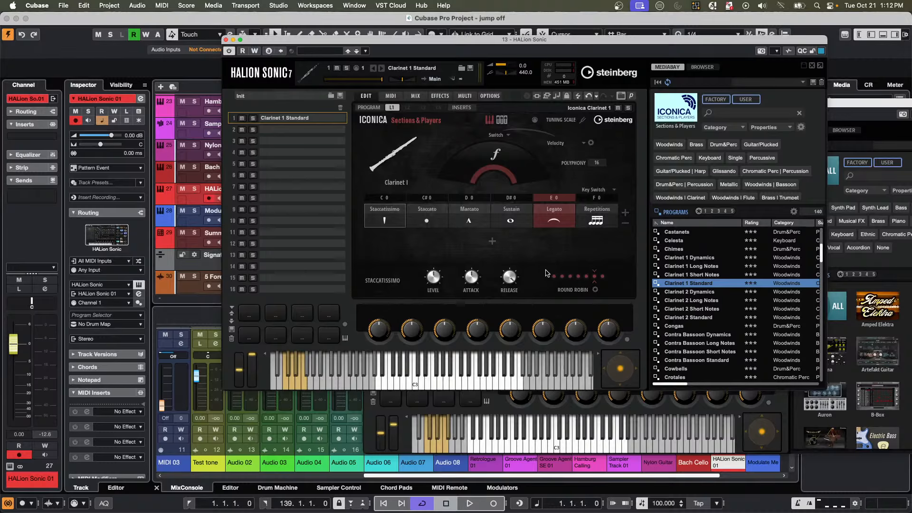
Add a second row of articulation slots to Clarinet 1 with its mode set to Fade, and close the instrument.
click(493, 242)
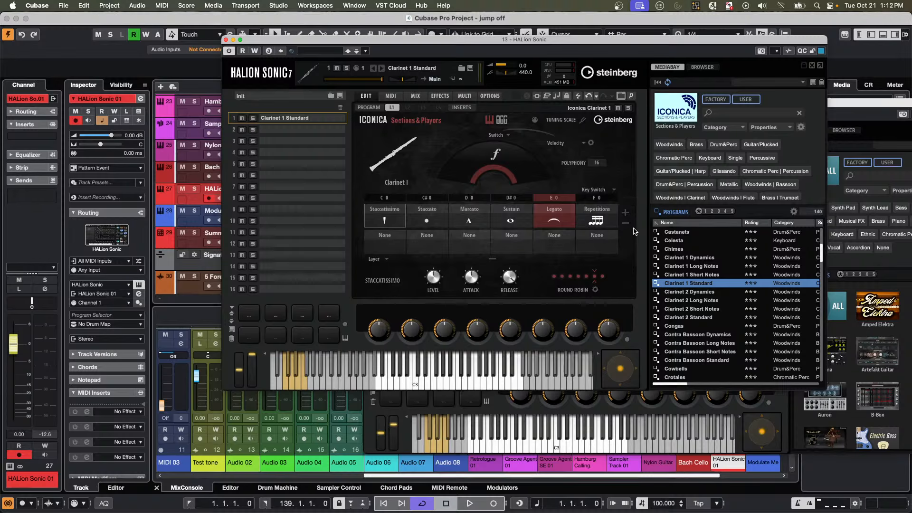
click(387, 262)
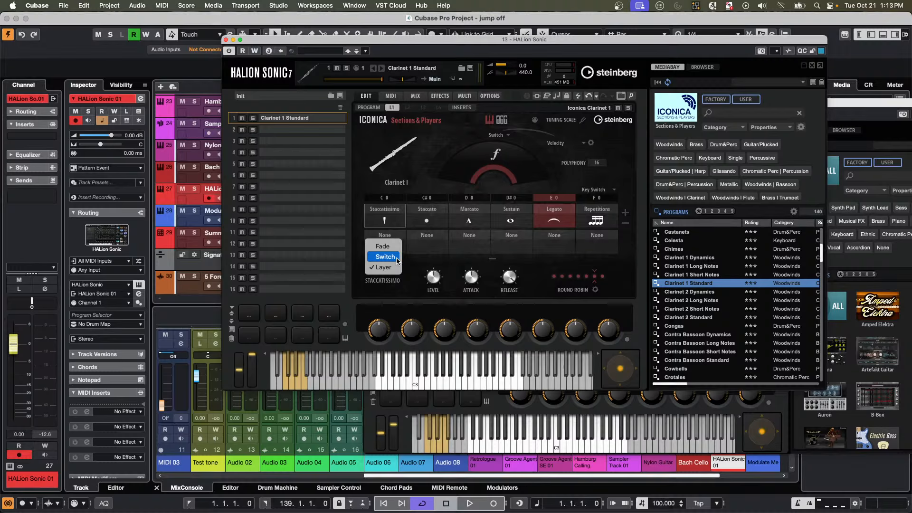
click(393, 247)
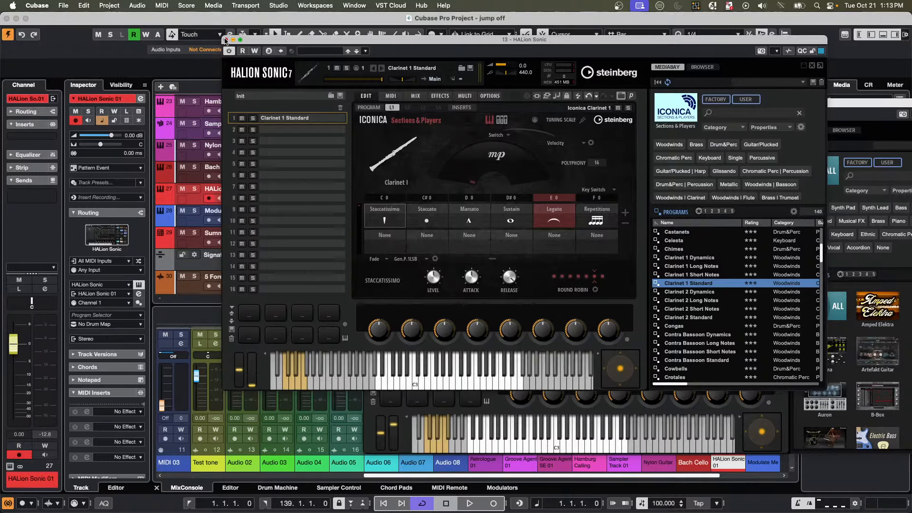
click(226, 40)
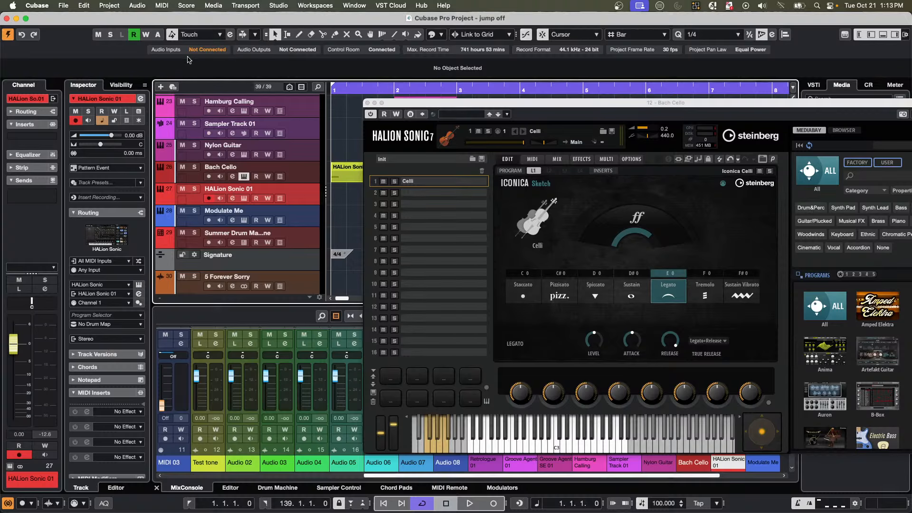
Load the Model C organ program Chord Comp Split into the Bach Cello track's HALion Sonic instrument.
right_click(313, 196)
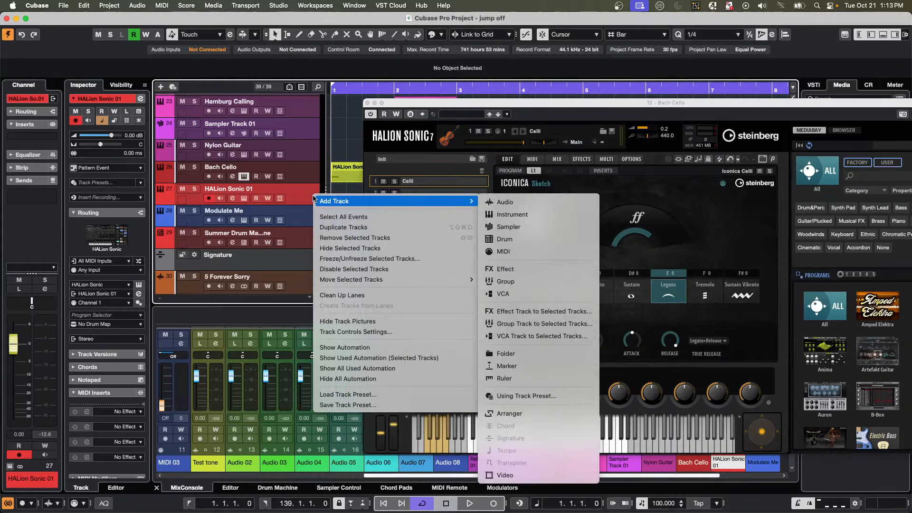
click(435, 160)
scroll(839, 331, down, 15)
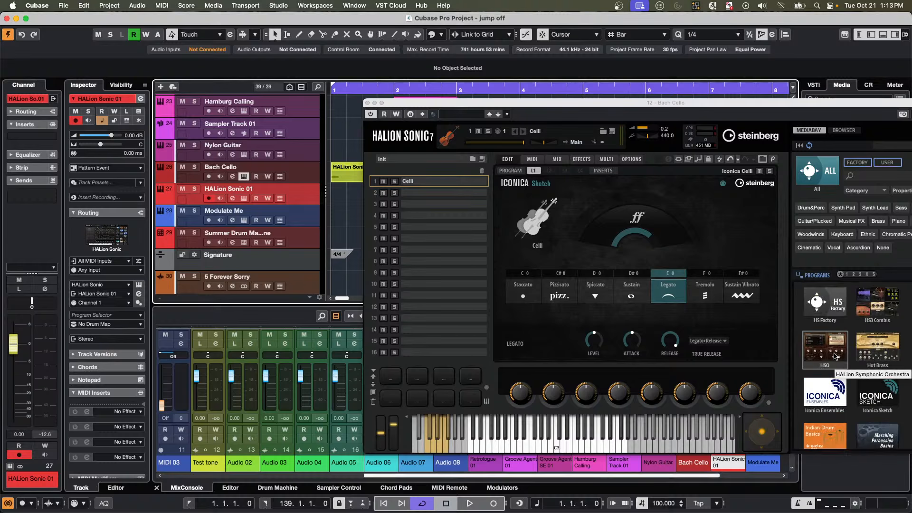
click(832, 416)
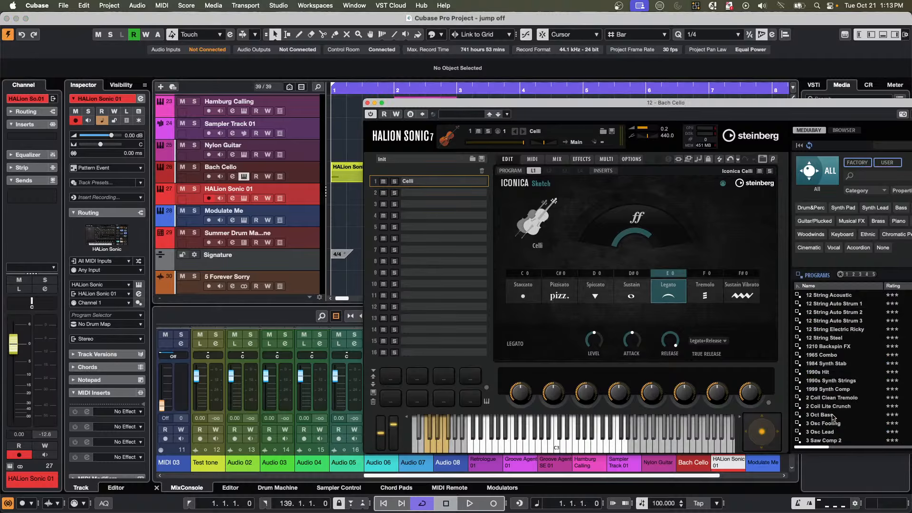
double_click(827, 381)
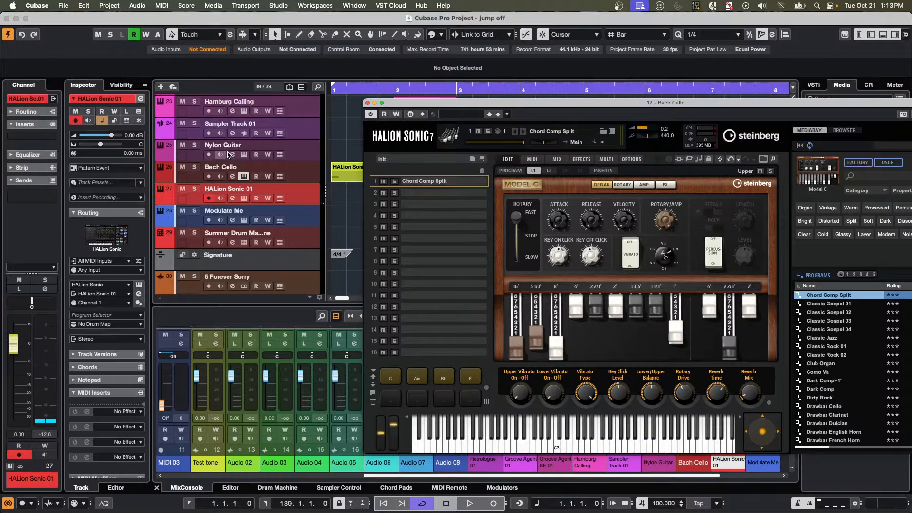
Audition Chord Comp Split with notes on HALion Sonic's on-screen keyboard.
click(309, 196)
click(595, 434)
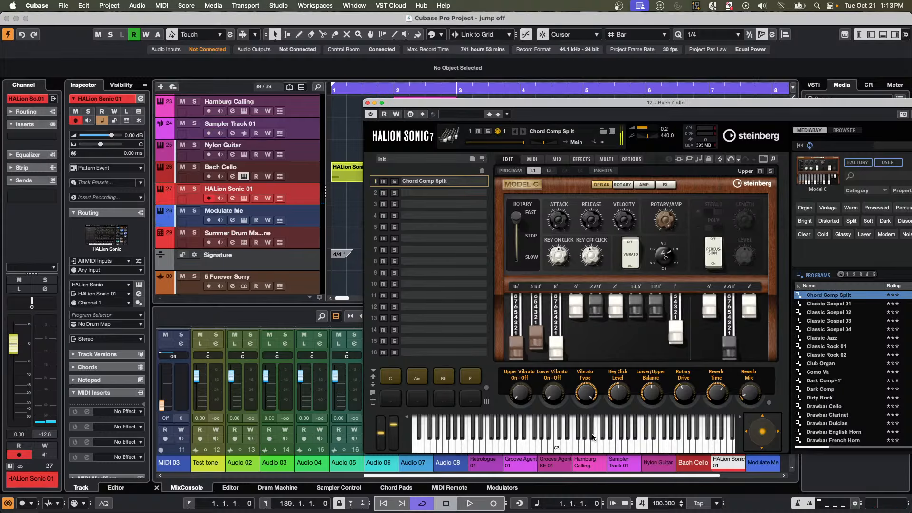
click(525, 453)
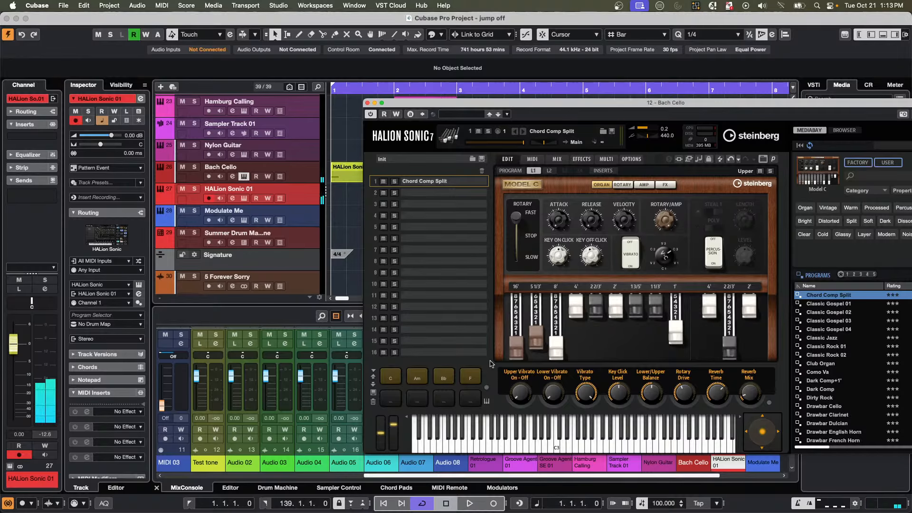
click(453, 181)
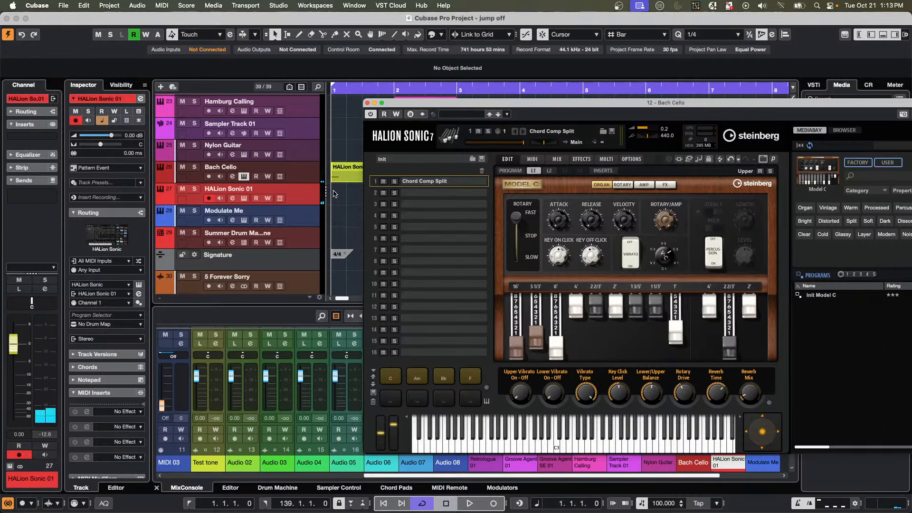
Add one instrument track with HALion Sonic, stereo output and the Pattern Event type after the HALion Sonic 01 track.
scroll(317, 196, down, 3)
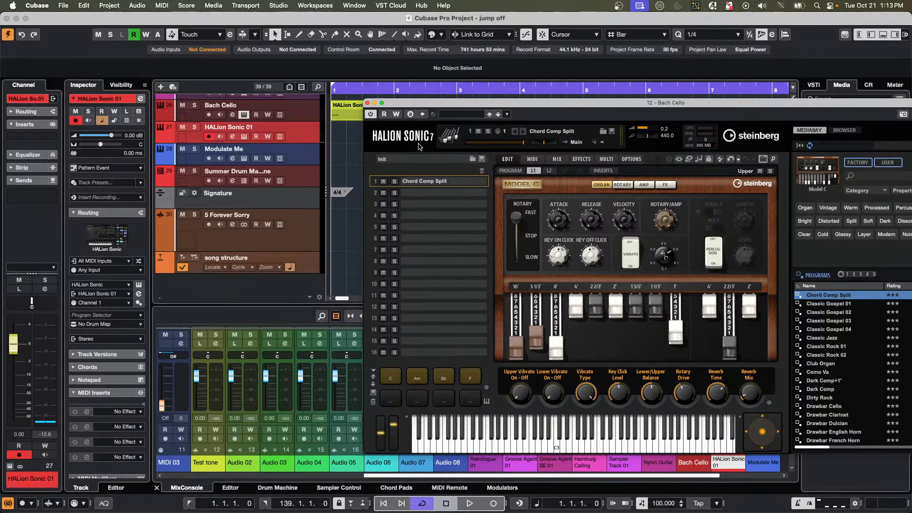
right_click(297, 137)
mouse_move(321, 141)
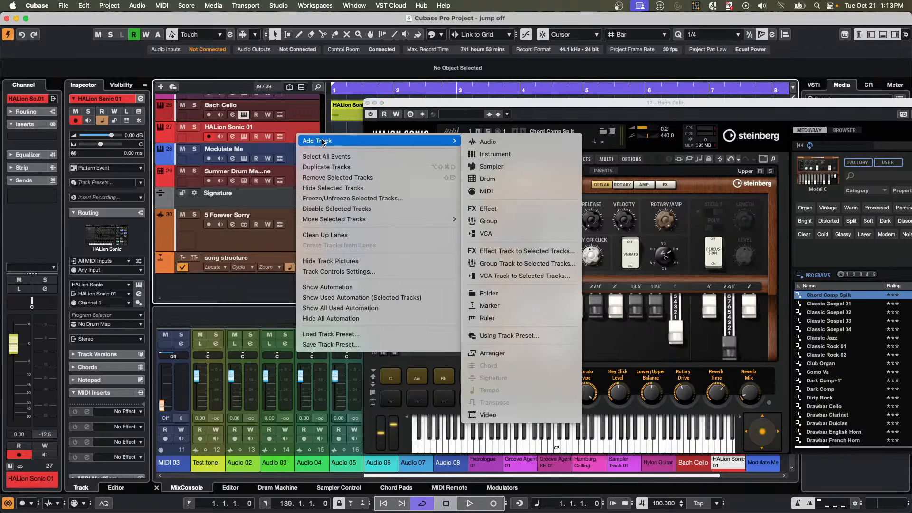
click(519, 152)
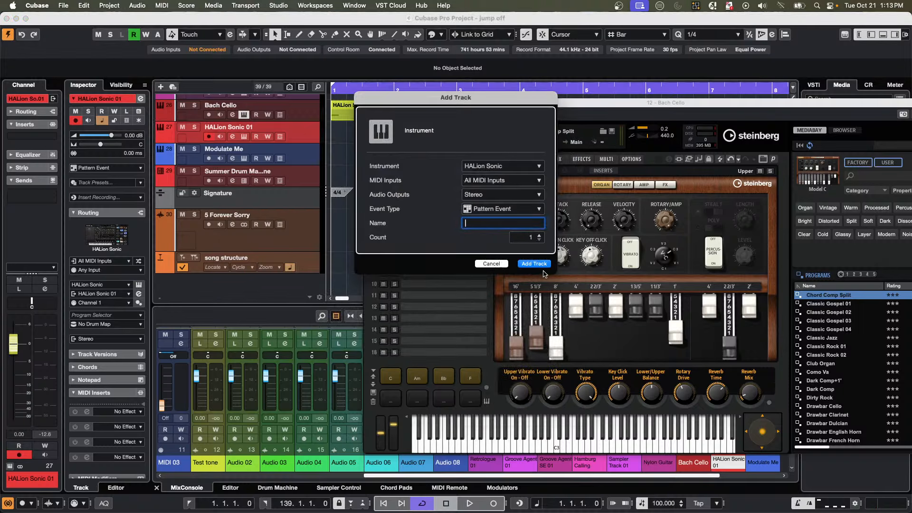
click(538, 264)
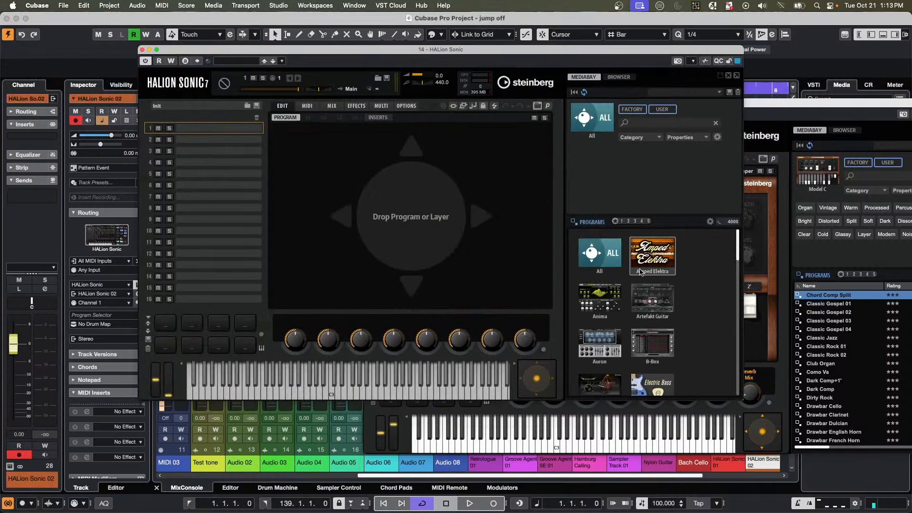
Load the Model C program Blues Split 02 into the new track's HALion Sonic and audition it on the on-screen keyboard.
scroll(634, 311, down, 4)
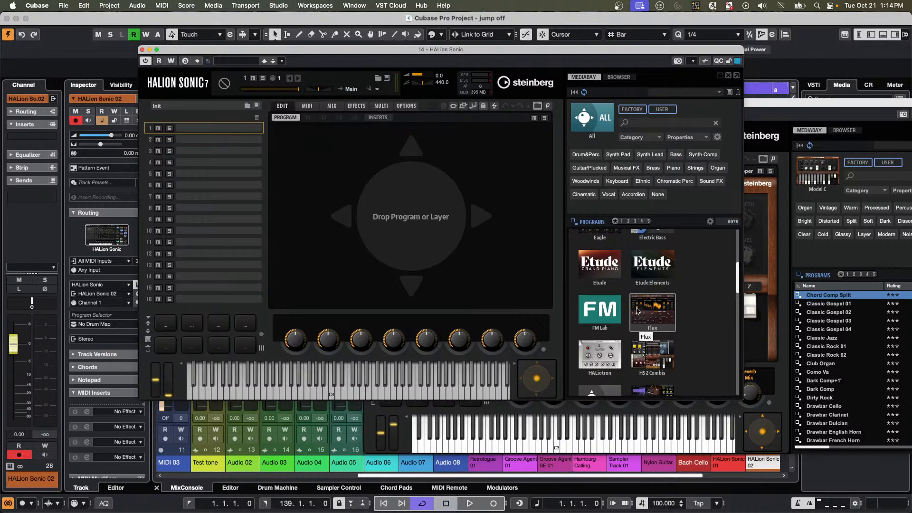
scroll(627, 304, down, 5)
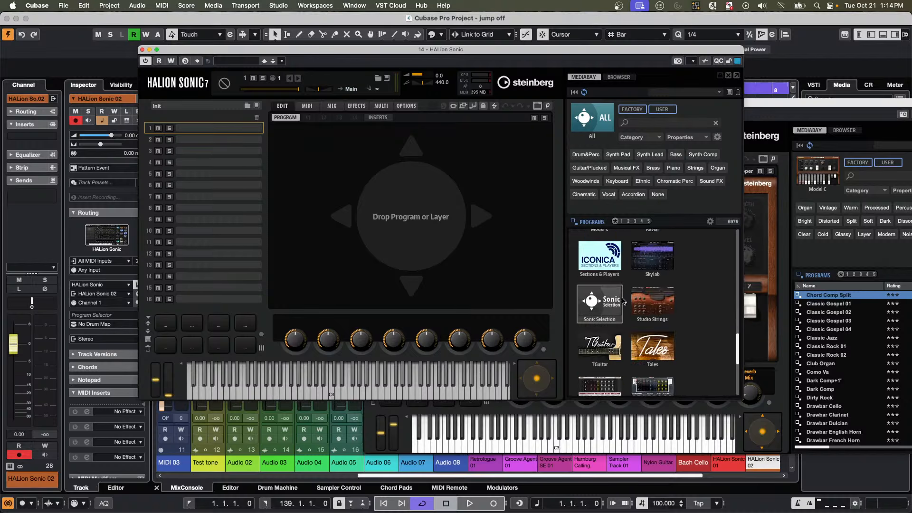
scroll(623, 301, down, 6)
scroll(620, 307, up, 5)
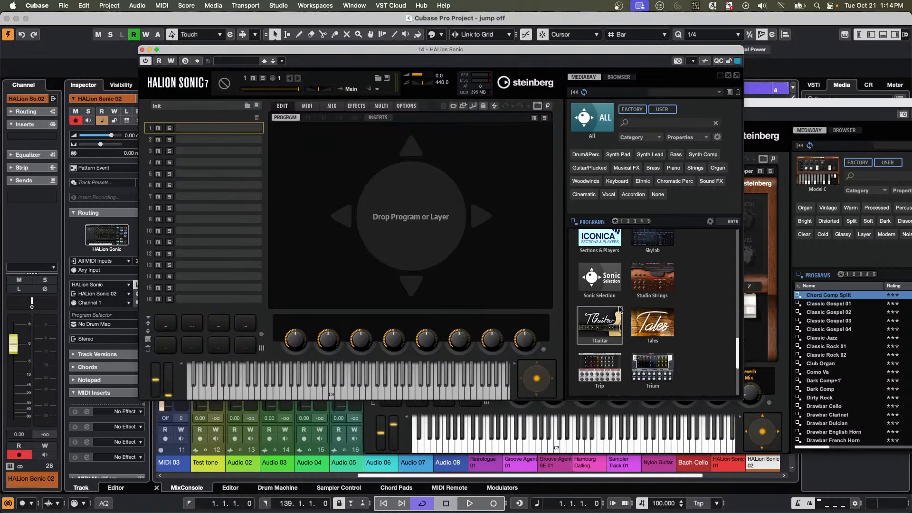
scroll(620, 309, down, 3)
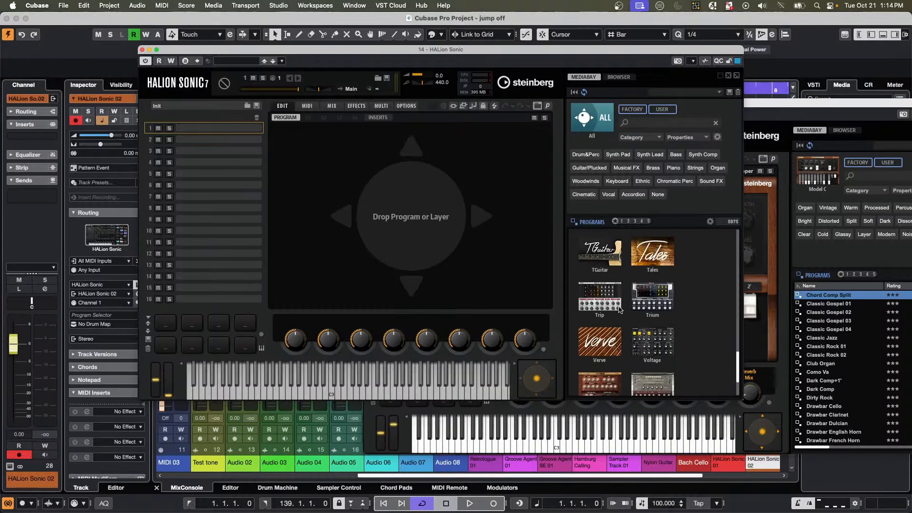
scroll(619, 309, up, 3)
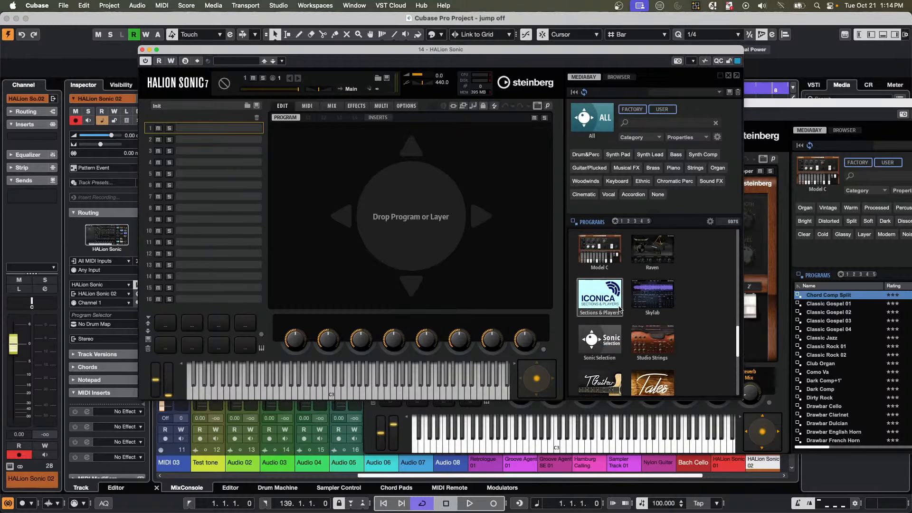
scroll(619, 308, down, 3)
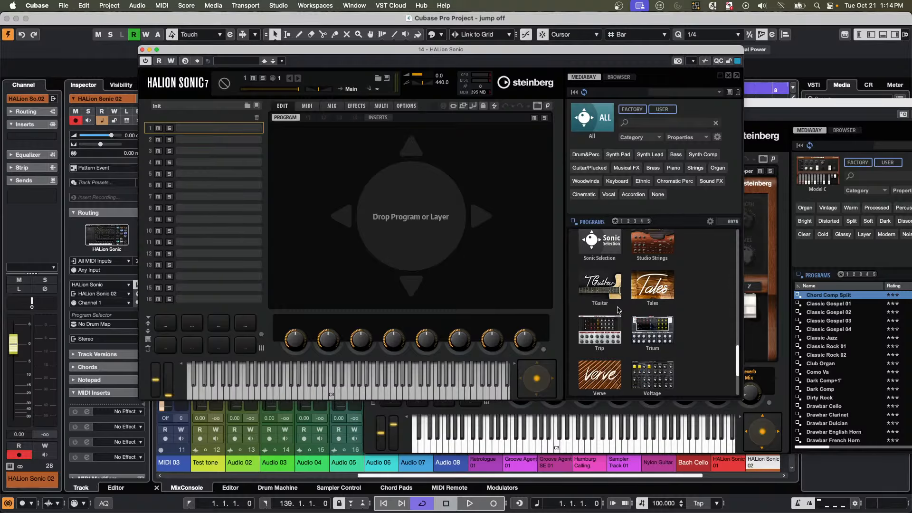
scroll(619, 309, down, 2)
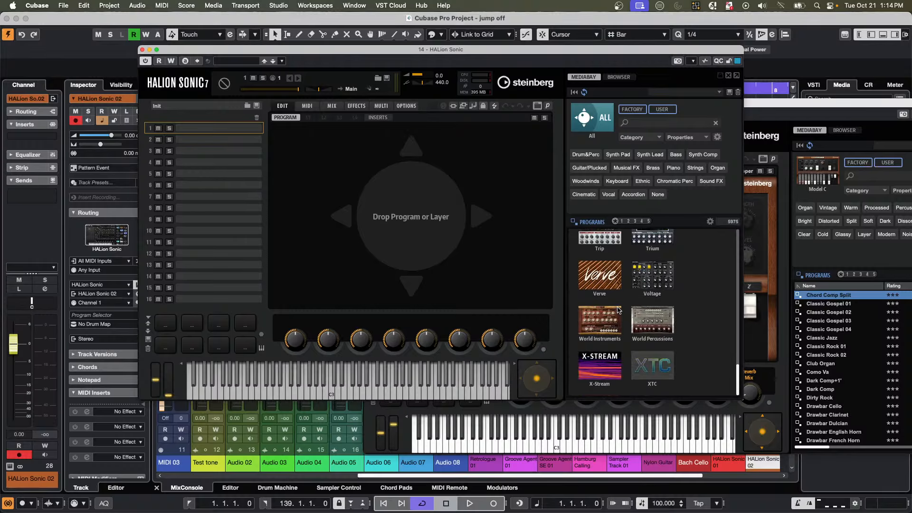
scroll(619, 310, up, 5)
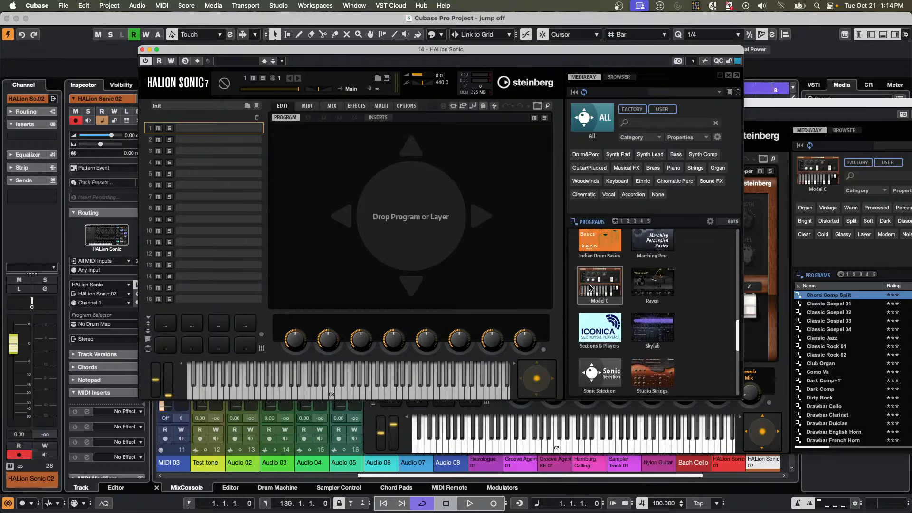
click(590, 287)
double_click(599, 301)
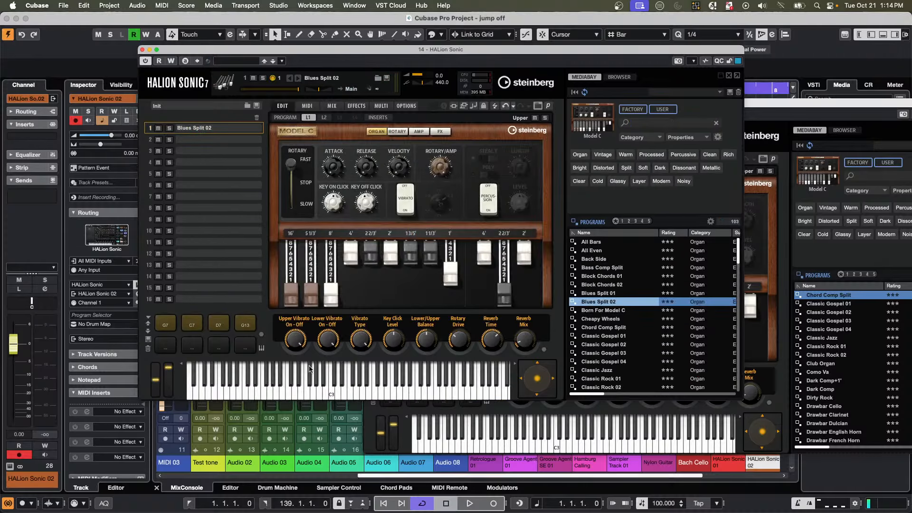
click(353, 379)
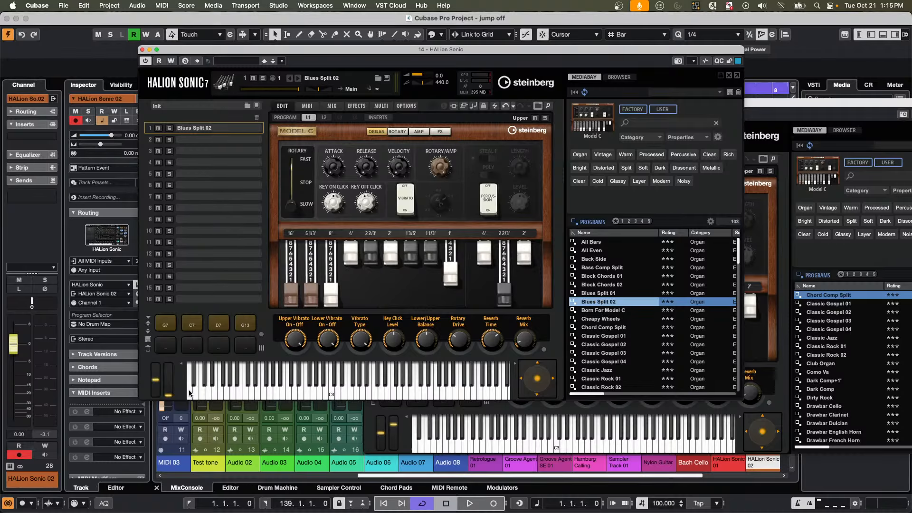
Close the HALion Sonic window of the newest track, then open and activate the recent project A Long Time Ago Verve.cpr.
click(142, 50)
click(63, 5)
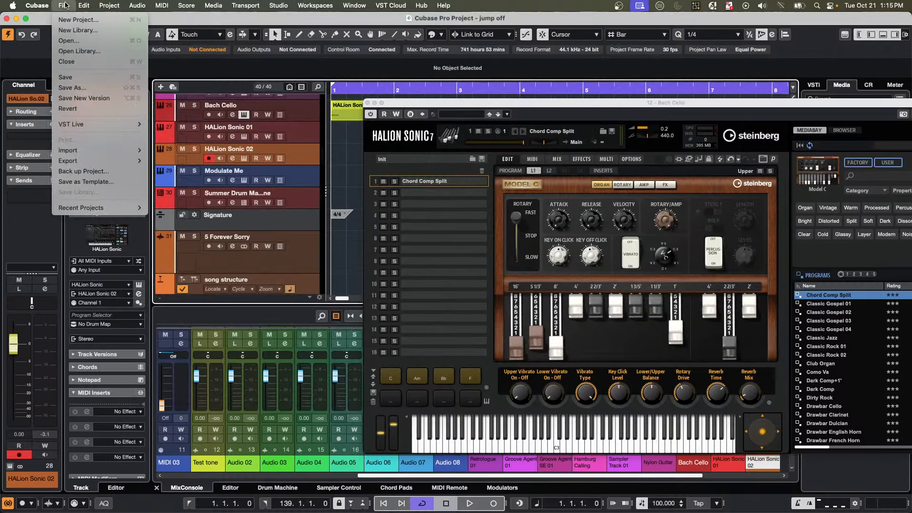
mouse_move(96, 209)
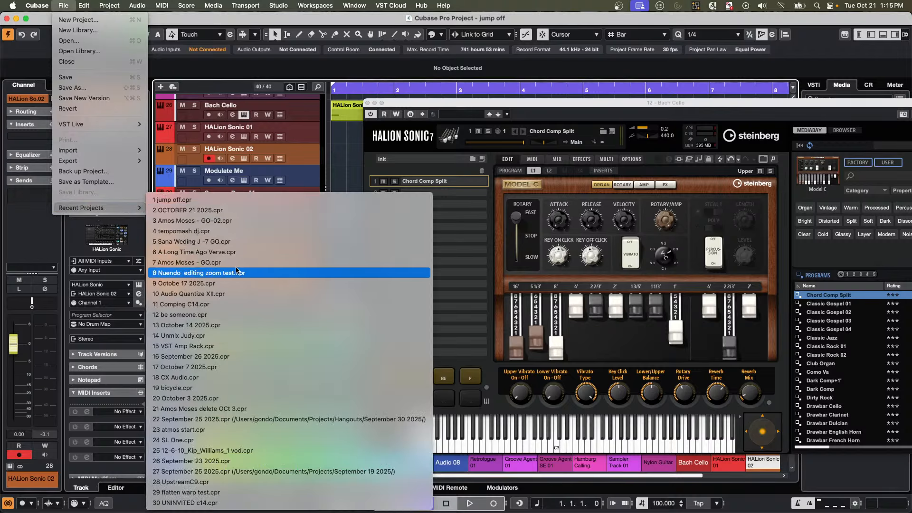
click(253, 253)
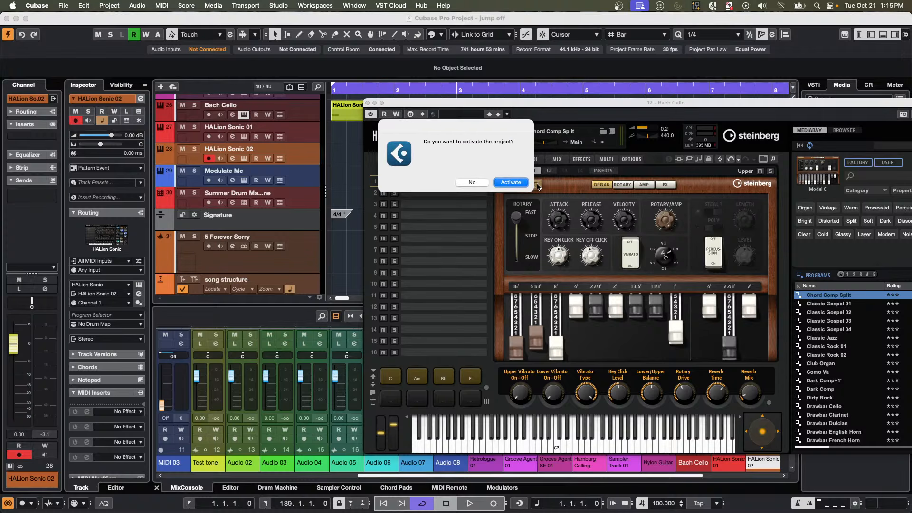
click(511, 183)
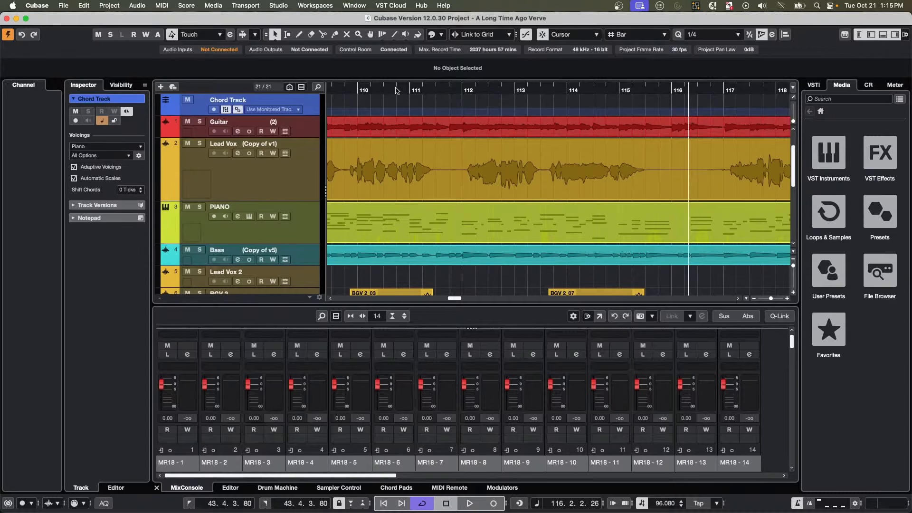
Play the song from about bar 99 and solo the Lead Vox track during playback.
drag(397, 90, 522, 65)
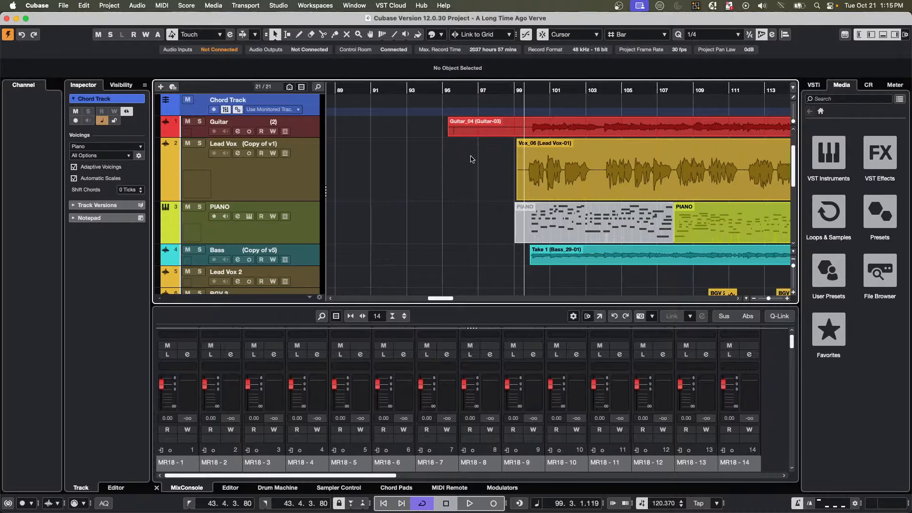
click(481, 178)
click(518, 98)
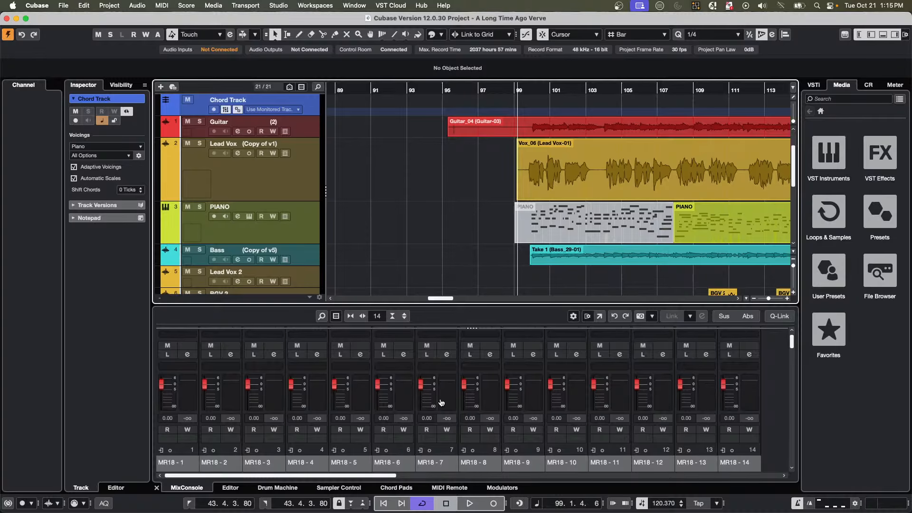
click(469, 503)
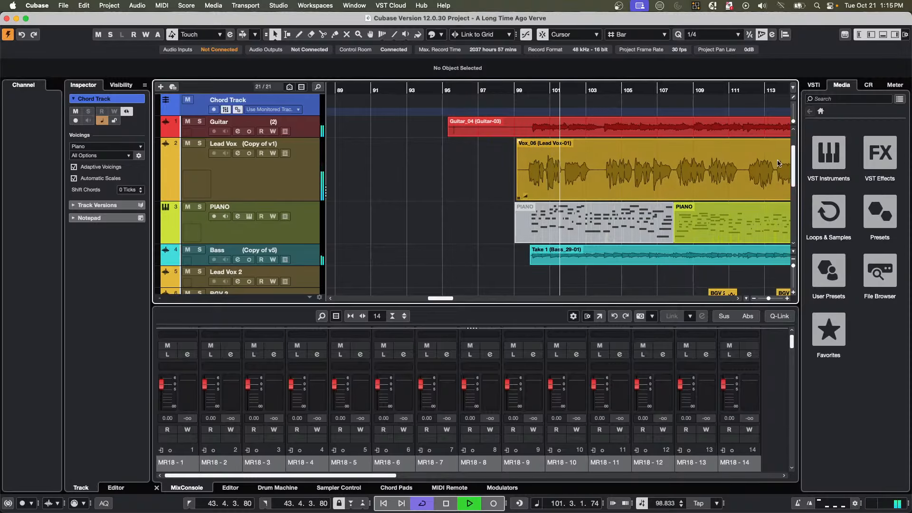
click(198, 143)
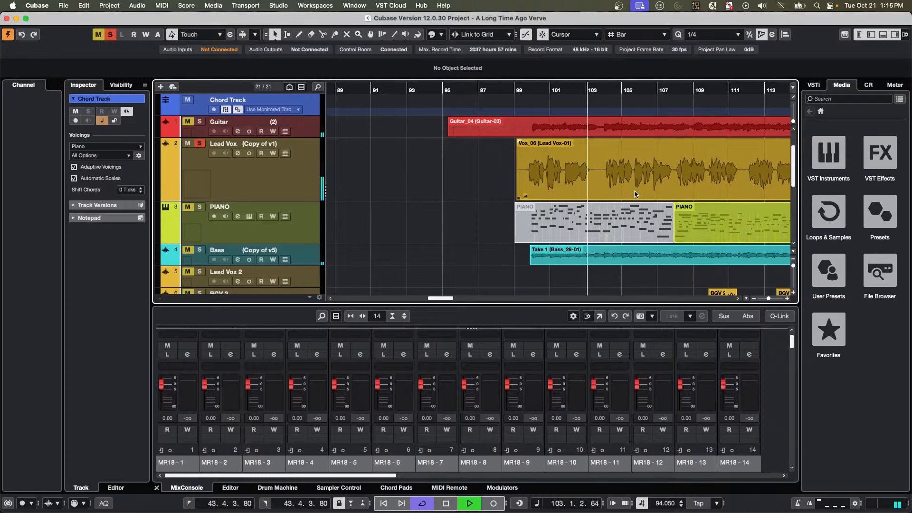
key(space)
Open the Vox_06 event in the sample editor and set its hitpoint Threshold to 19% and Intensity to 24%.
double_click(604, 189)
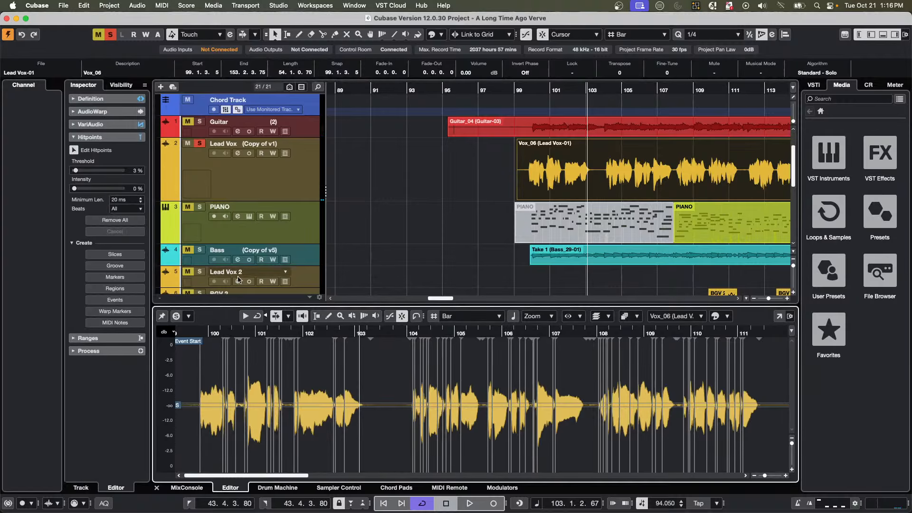
drag(81, 173, 88, 191)
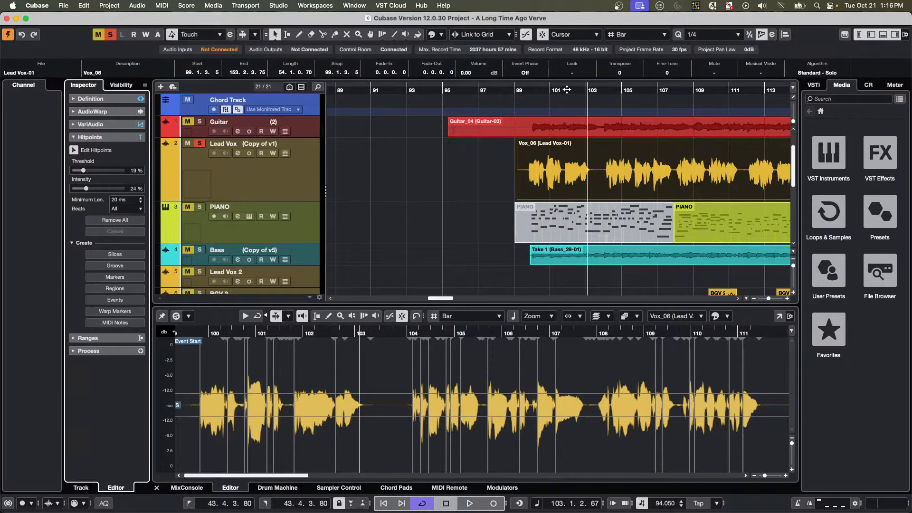
Audition the soloed lead vocal from about bar 99.
click(525, 95)
drag(525, 95, 523, 96)
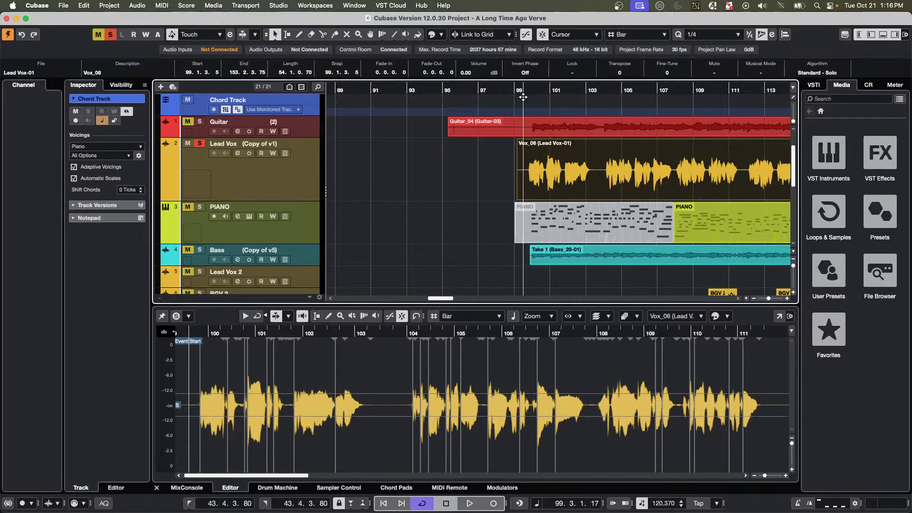
key(space)
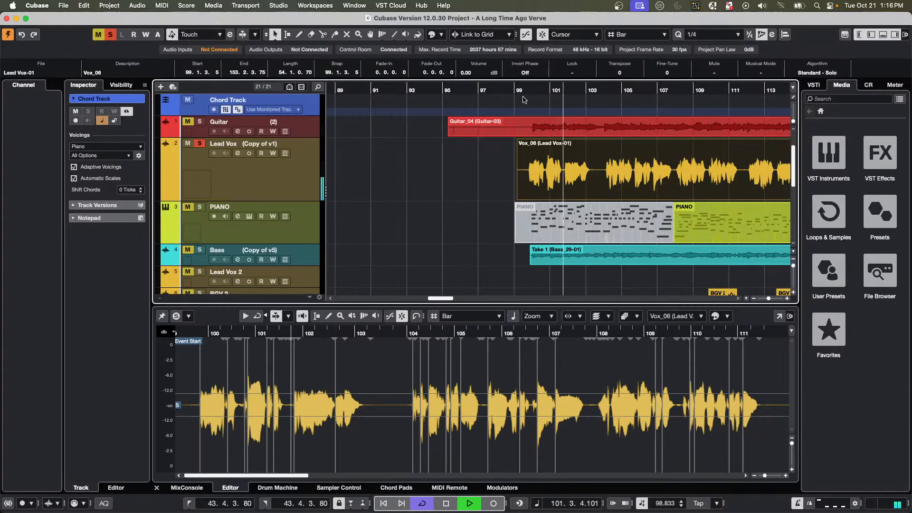
key(space)
Split the Vox_06 event at 103.4.1.114, after the first vocal phrase, and select the first part.
right_click(617, 170)
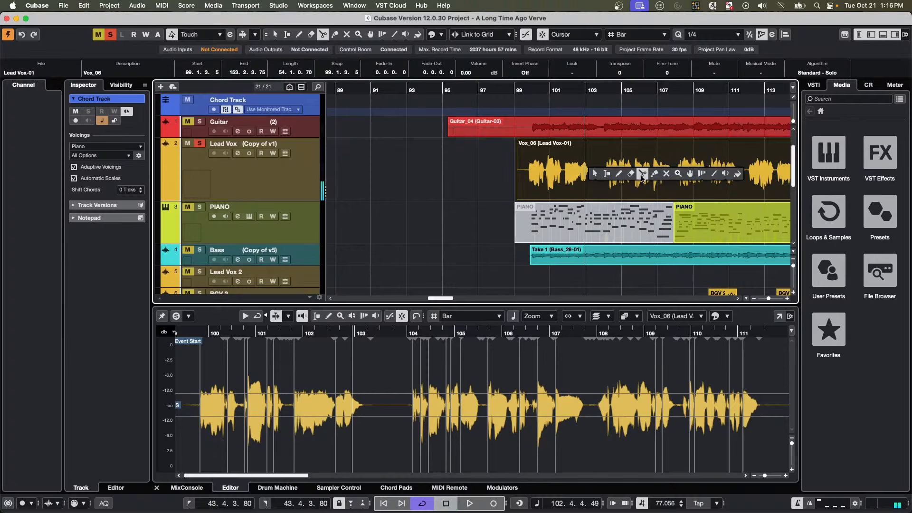
click(639, 177)
click(600, 175)
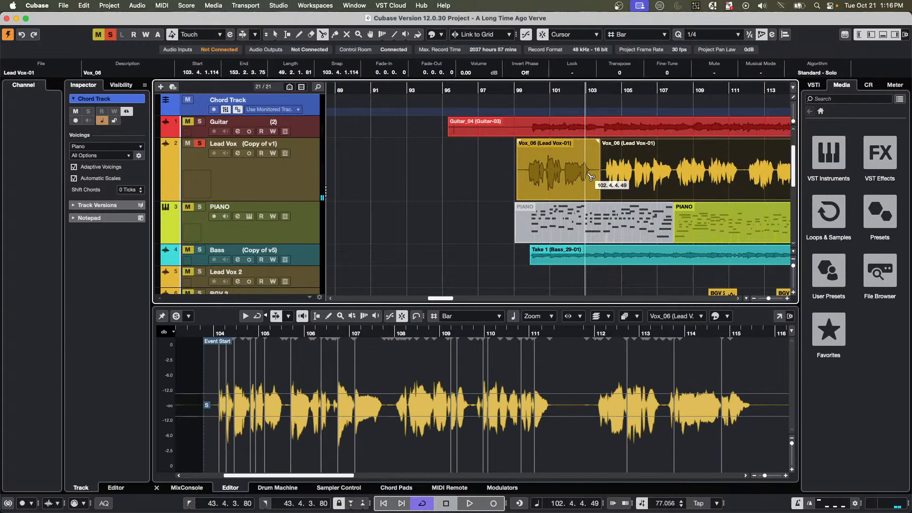
right_click(585, 174)
click(584, 175)
click(583, 175)
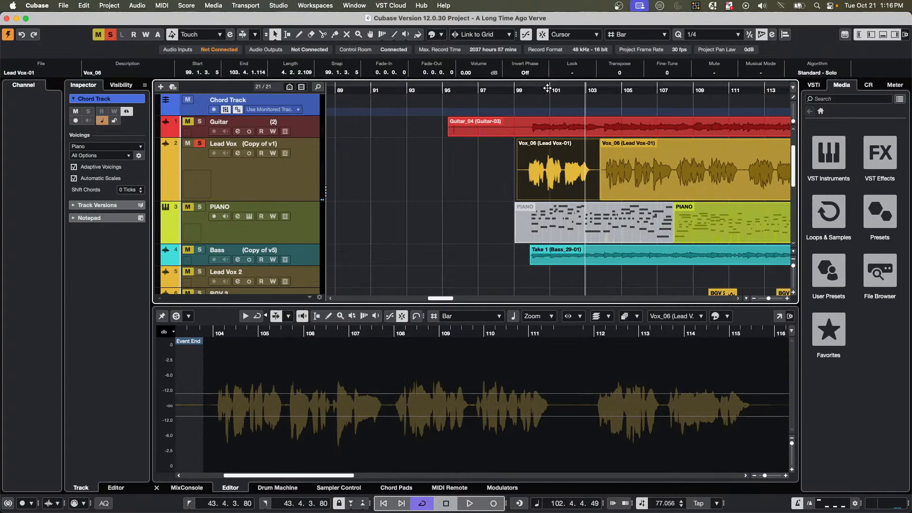
Play back the first vocal phrase to hear its timing before quantizing.
click(531, 89)
key(space)
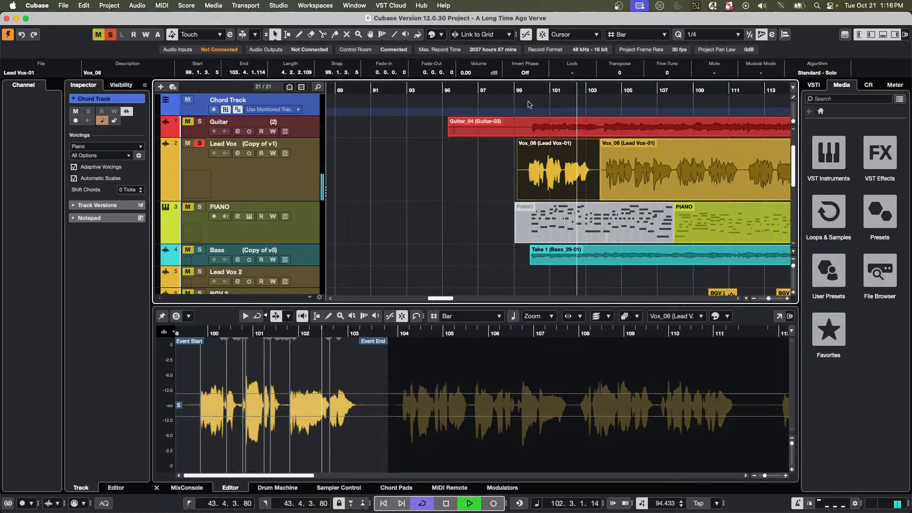
key(space)
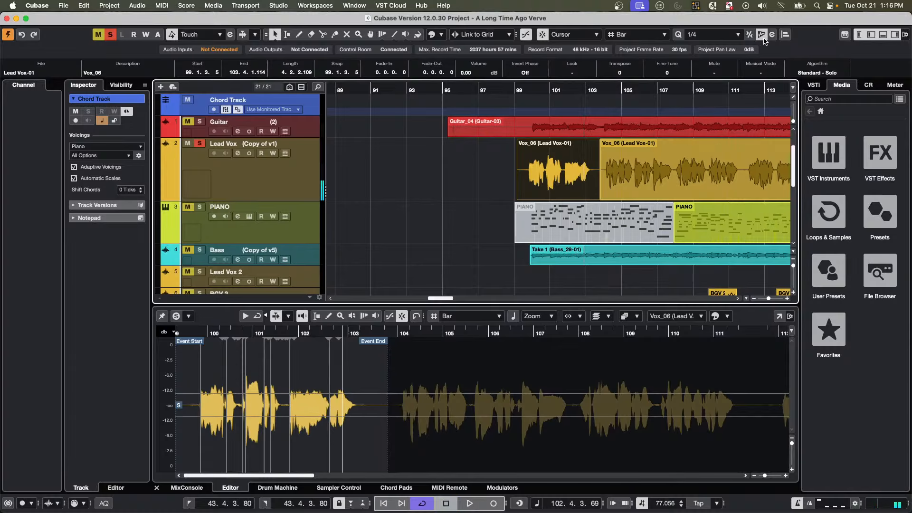
Open the Quantize Panel, choose the 1/8 preset with AudioWarp, and move the panel clear of the vocal event.
click(772, 37)
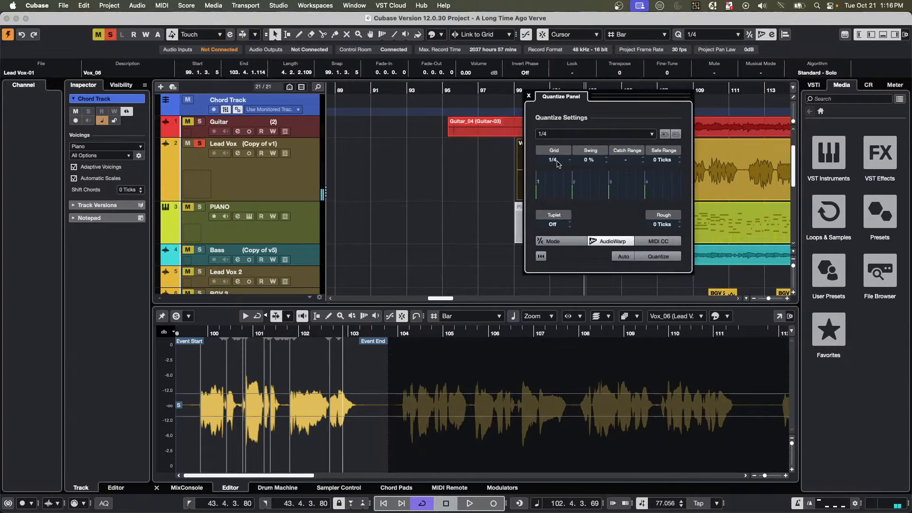
click(568, 134)
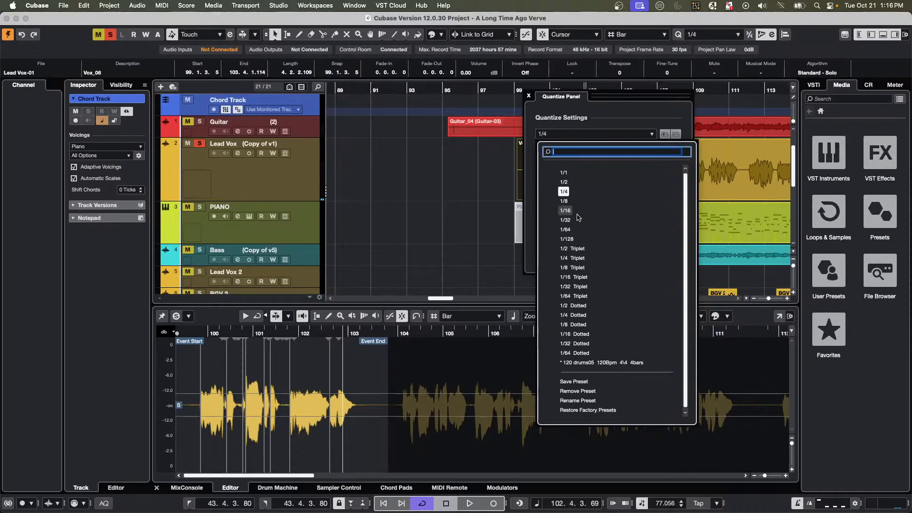
click(564, 201)
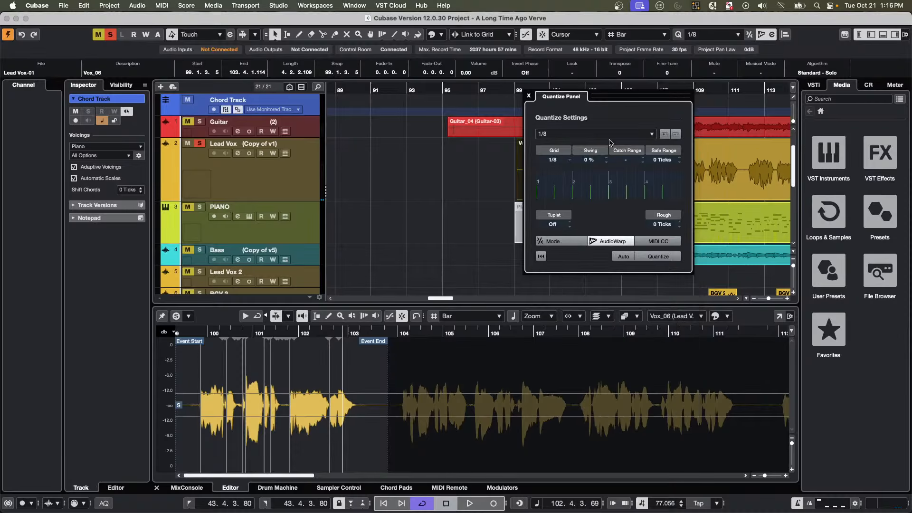
drag(604, 96, 417, 105)
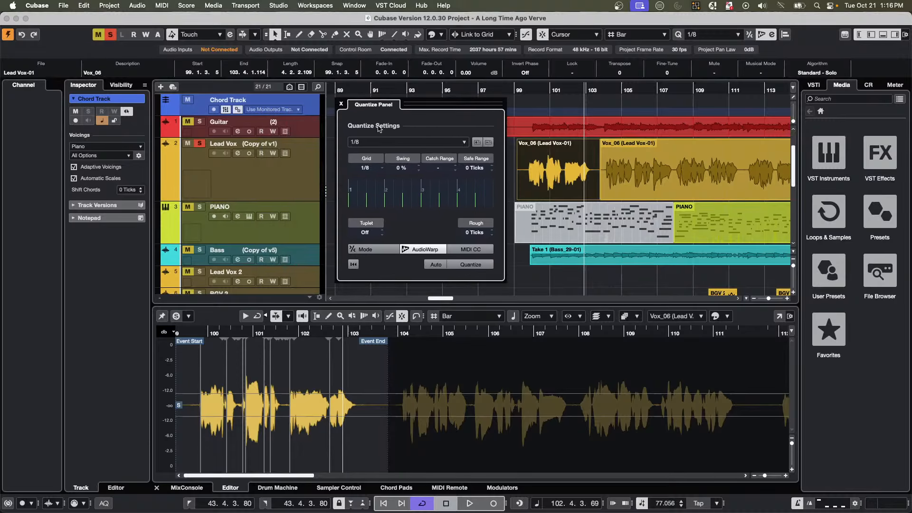
click(434, 250)
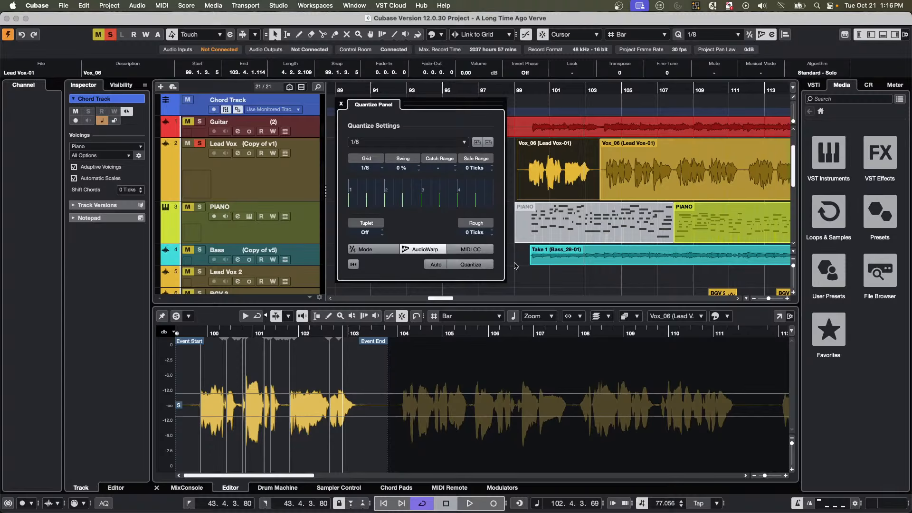
Quantize the first vocal phrase and audition it from bar 99.
click(479, 265)
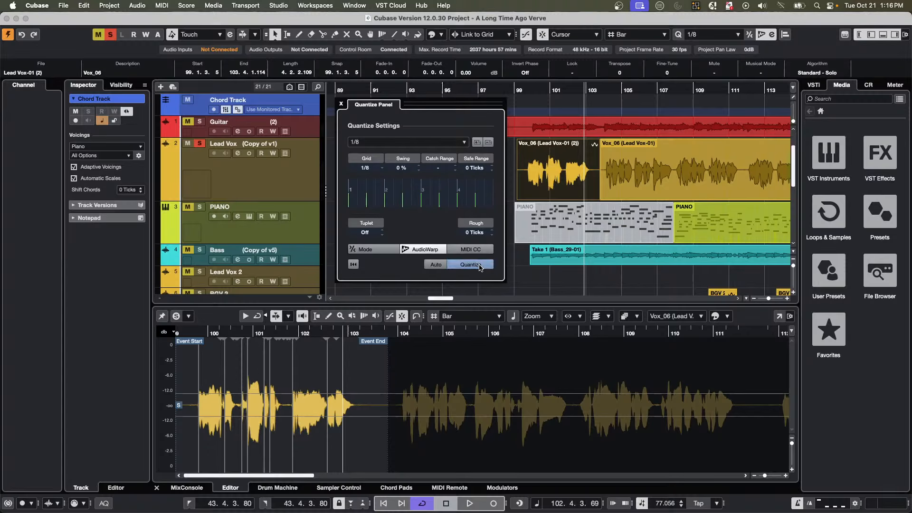
click(517, 90)
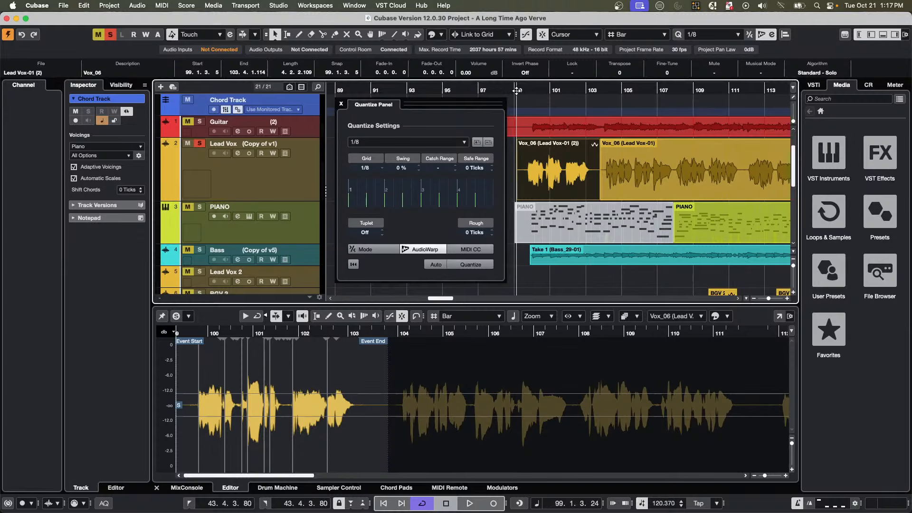
key(space)
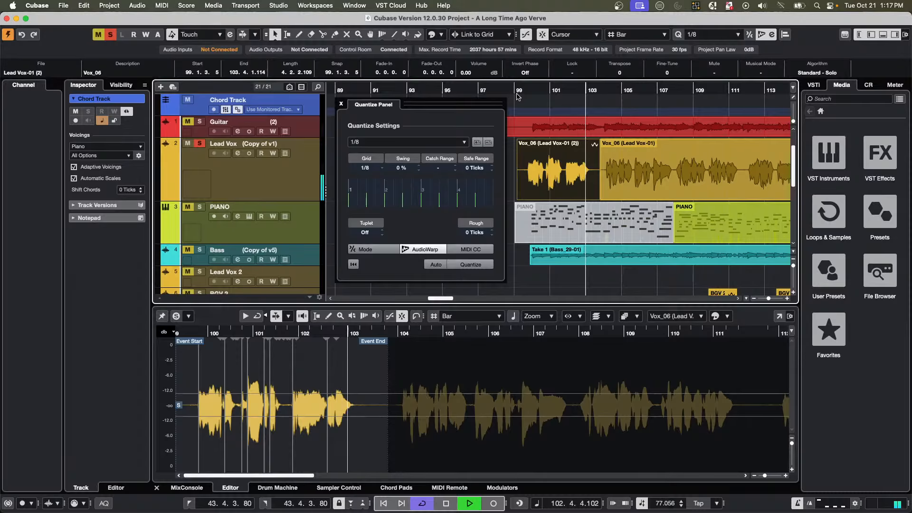
Undo the vocal quantize and play the original phrase for comparison.
key(super+z)
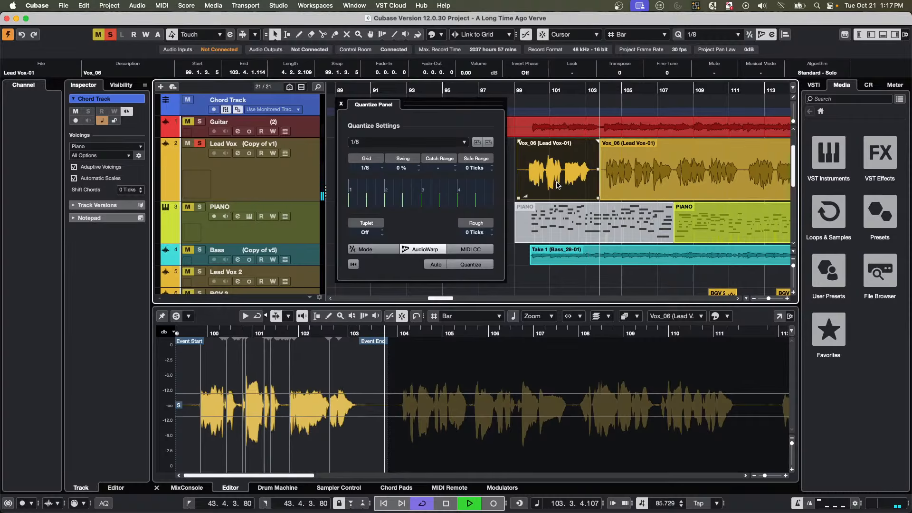
key(space)
click(527, 90)
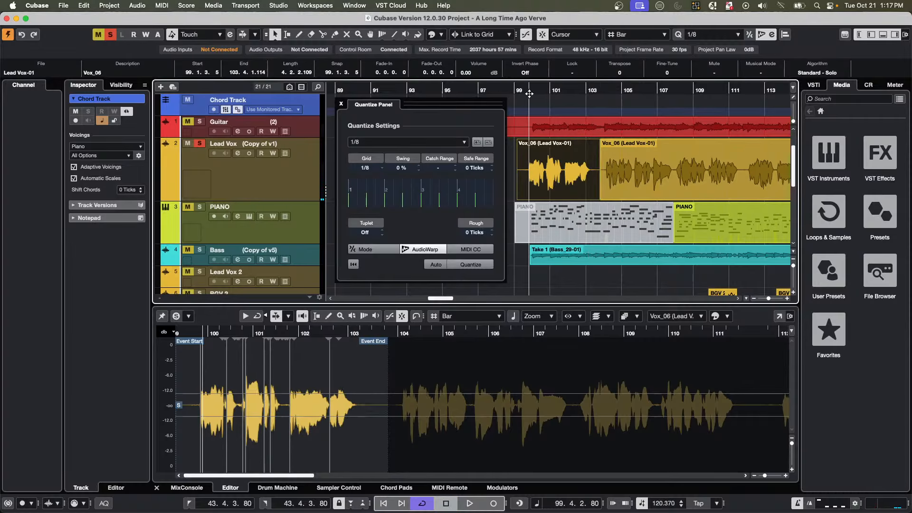
key(space)
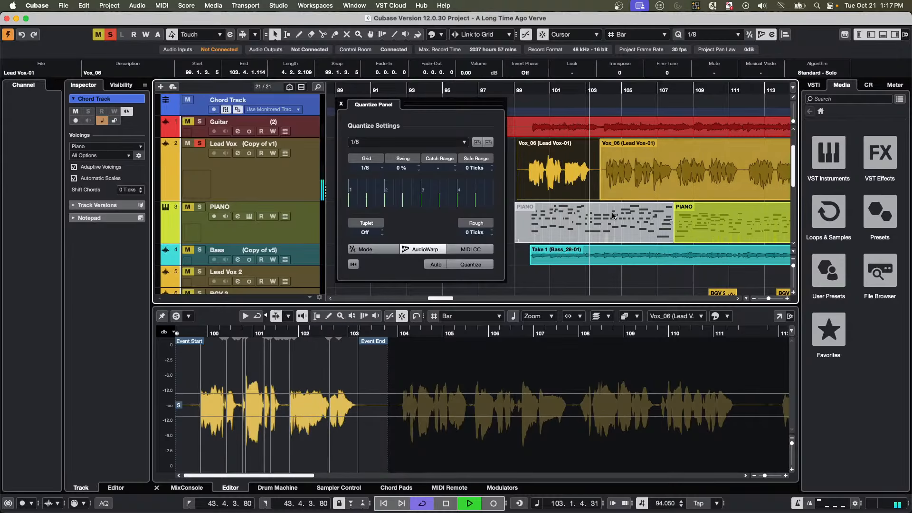
key(space)
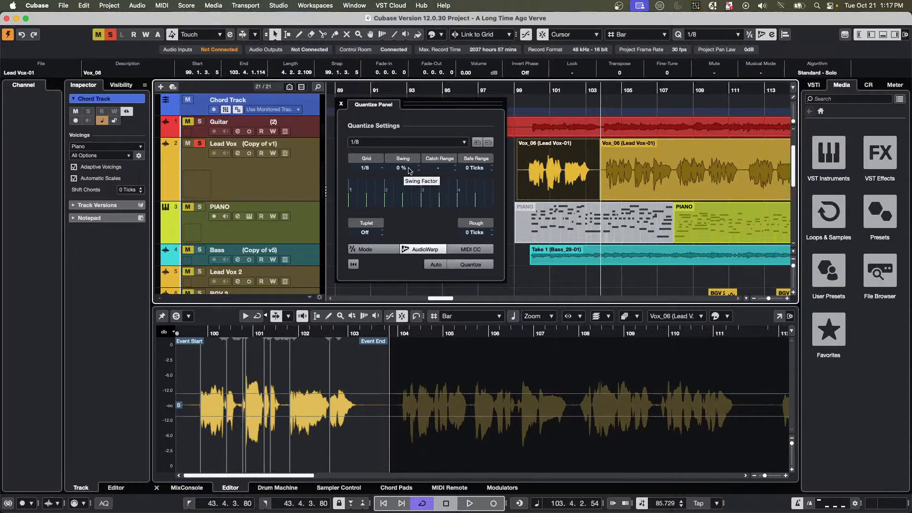
Return to the recent project jump off.cpr, close the Quantize Panel and activate the project.
click(63, 5)
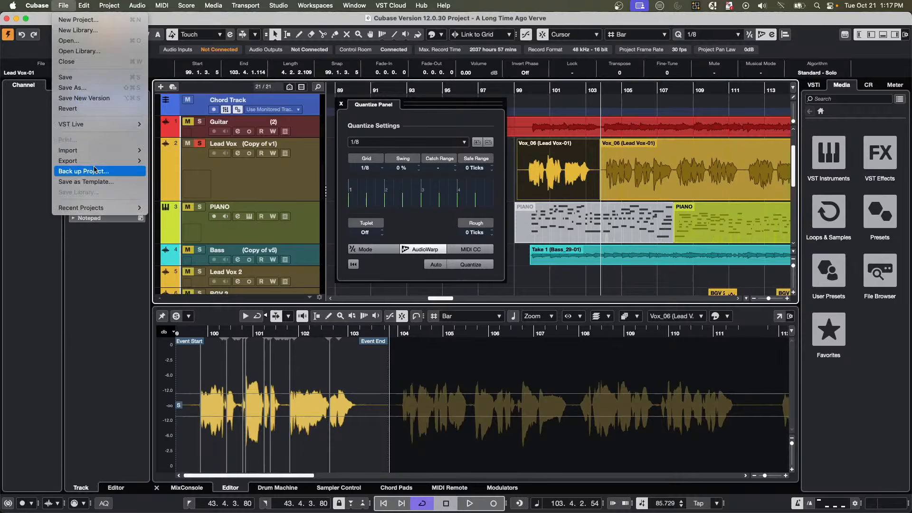
mouse_move(119, 209)
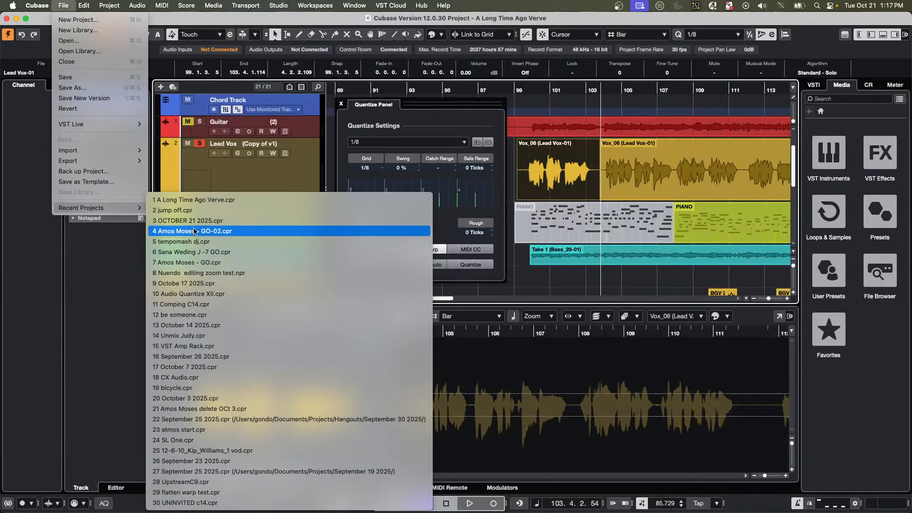
click(194, 209)
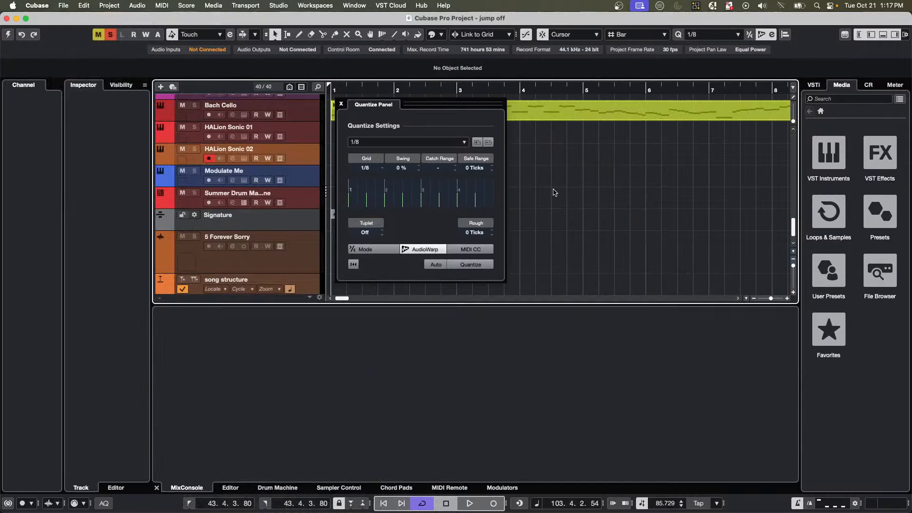
click(341, 105)
click(8, 37)
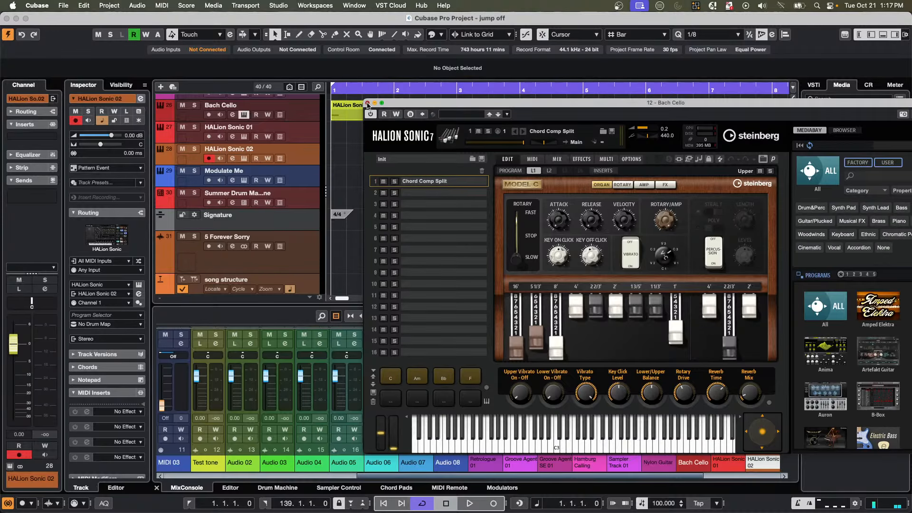
Close the Bach Cello HALion Sonic window and open the Vocals_108_G#m_Adlibs_08_AKB event on Audio 06 in the sample editor.
click(368, 104)
scroll(384, 180, down, 1)
scroll(384, 180, up, 14)
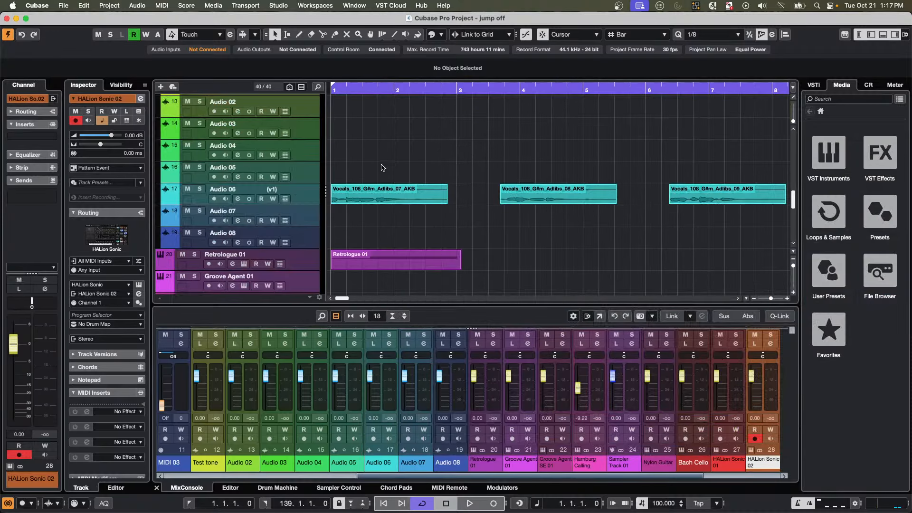
double_click(532, 198)
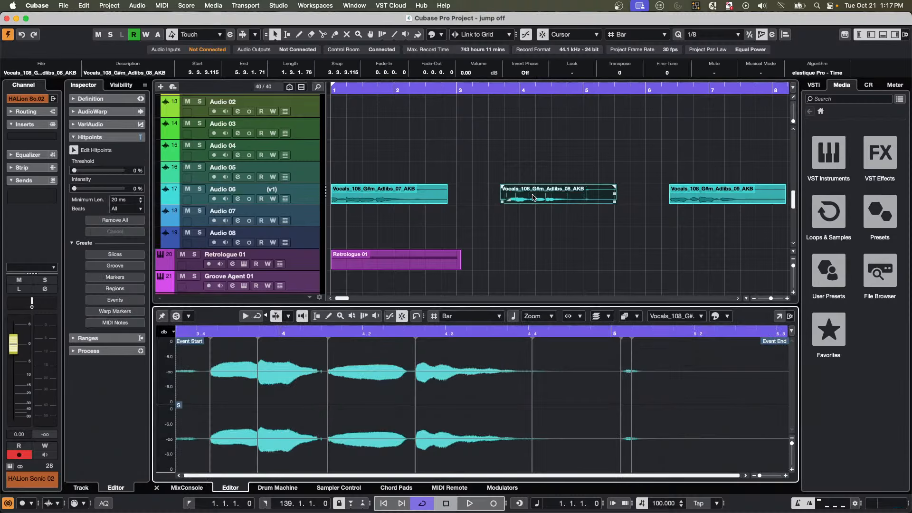
Move the Vocals_108_G#m_Adlibs_08_AKB event on Audio 06 to the start of bar 4.
click(489, 88)
drag(516, 198, 547, 197)
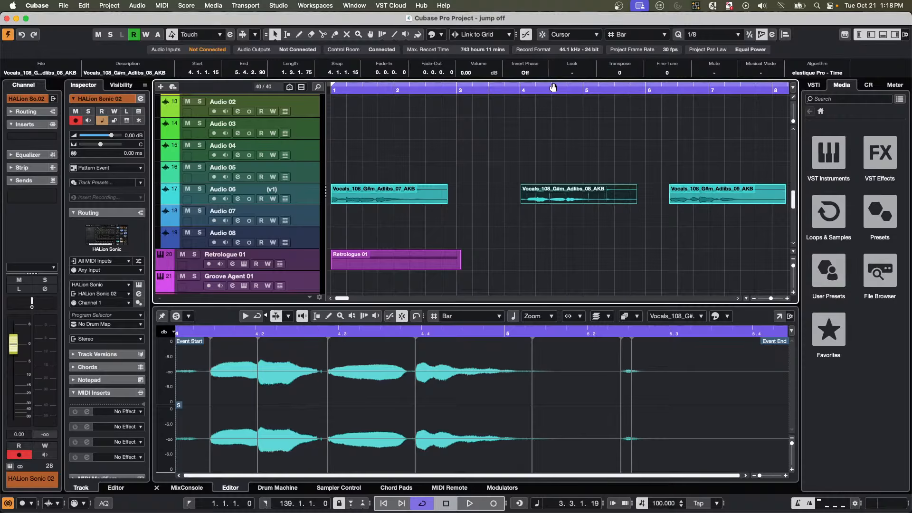
click(705, 35)
click(563, 204)
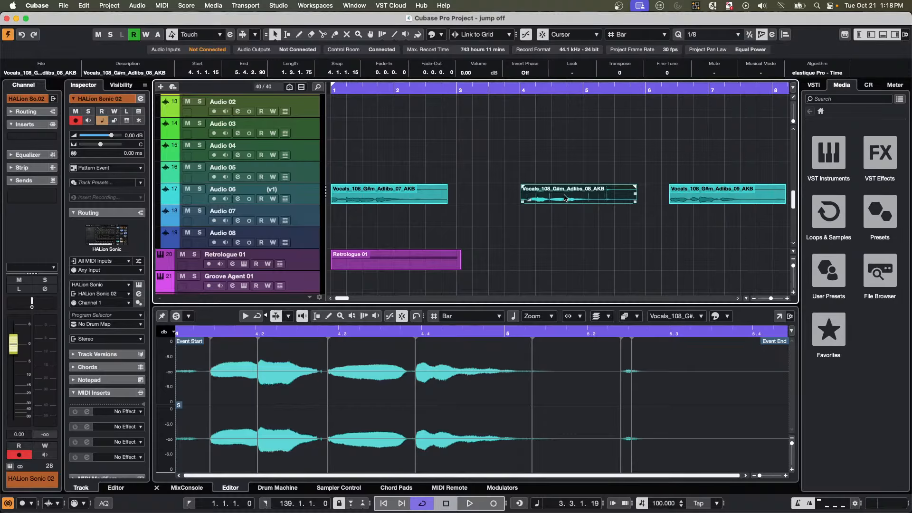
mouse_move(563, 198)
mouse_down()
mouse_move(573, 199)
mouse_move(562, 200)
mouse_up()
Solo Audio 06 and audition the unquantized vocal phrase from just before bar 4.
key(space)
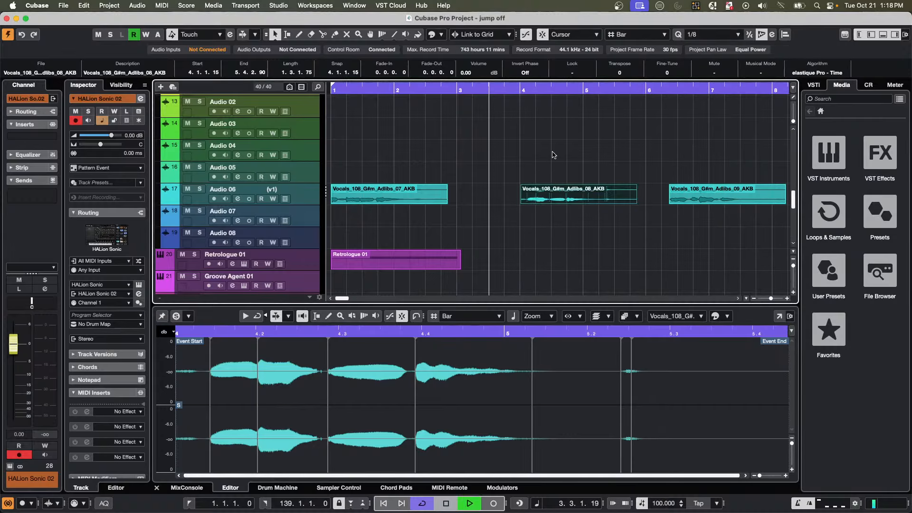
click(200, 189)
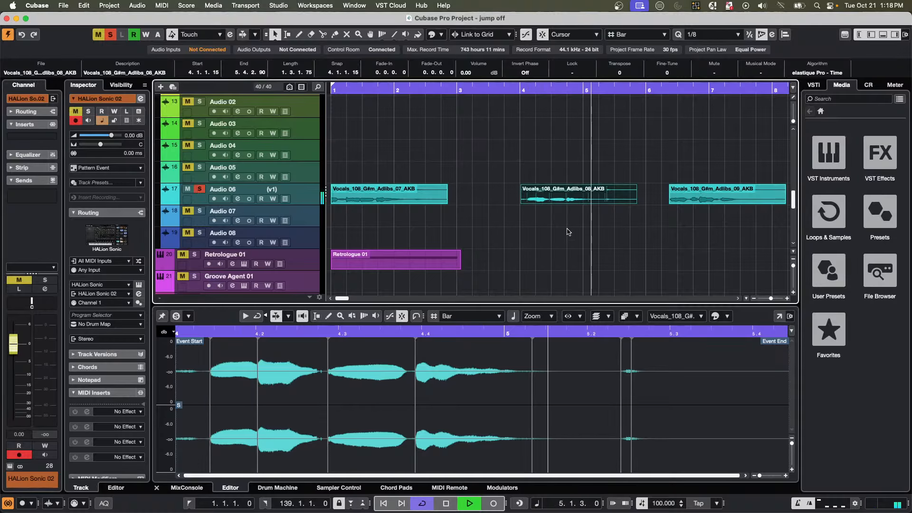
key(space)
click(513, 90)
drag(513, 91, 506, 110)
key(space)
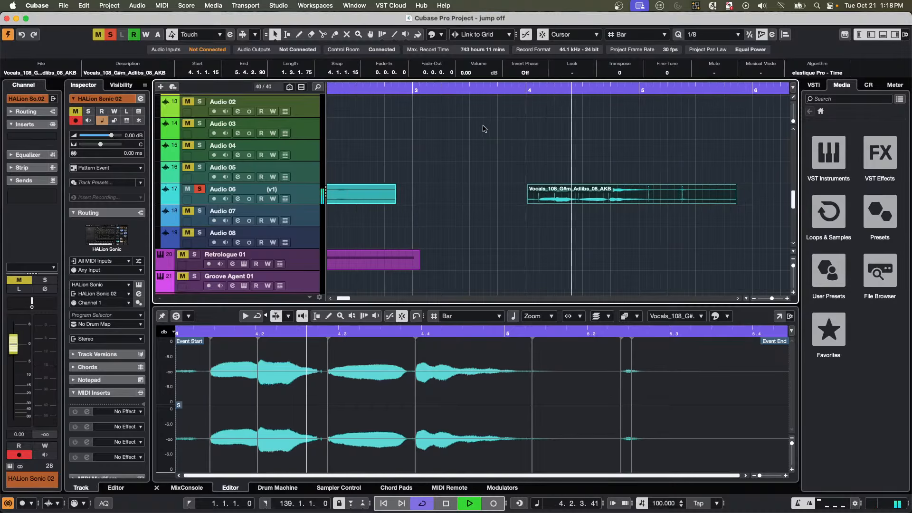
key(space)
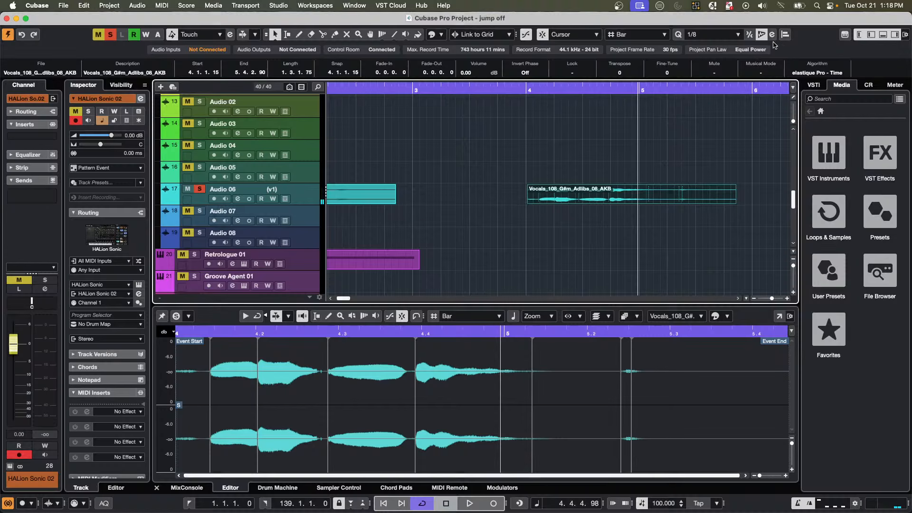
Quantize the vocal event to a 1/8 grid with AudioWarp and audition it from bar 4.
click(772, 35)
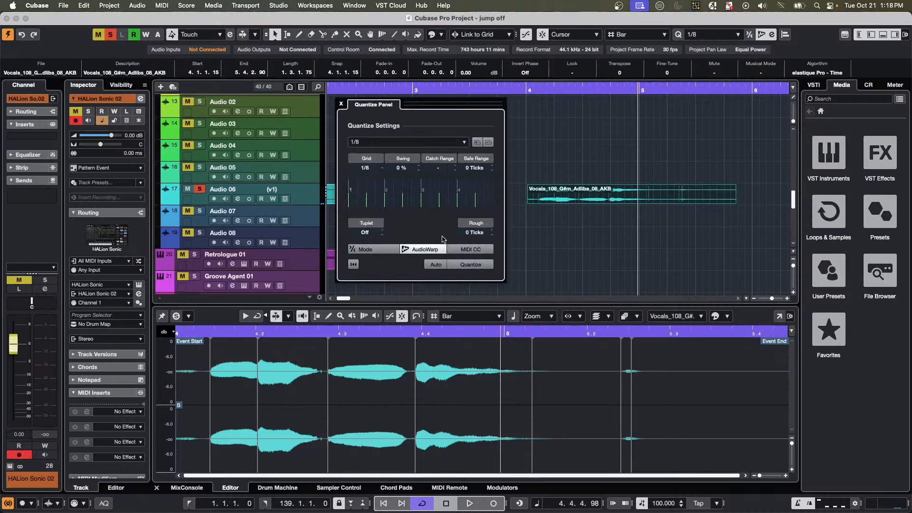
click(471, 264)
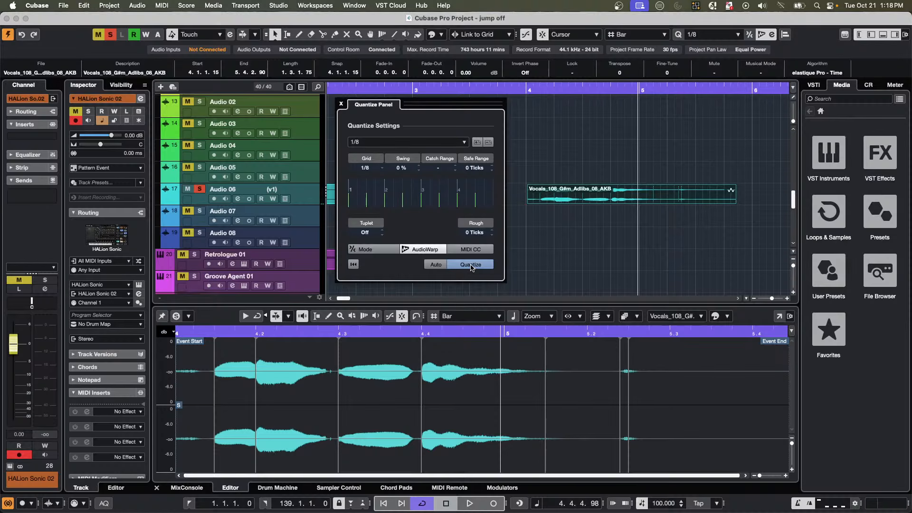
click(530, 89)
key(space)
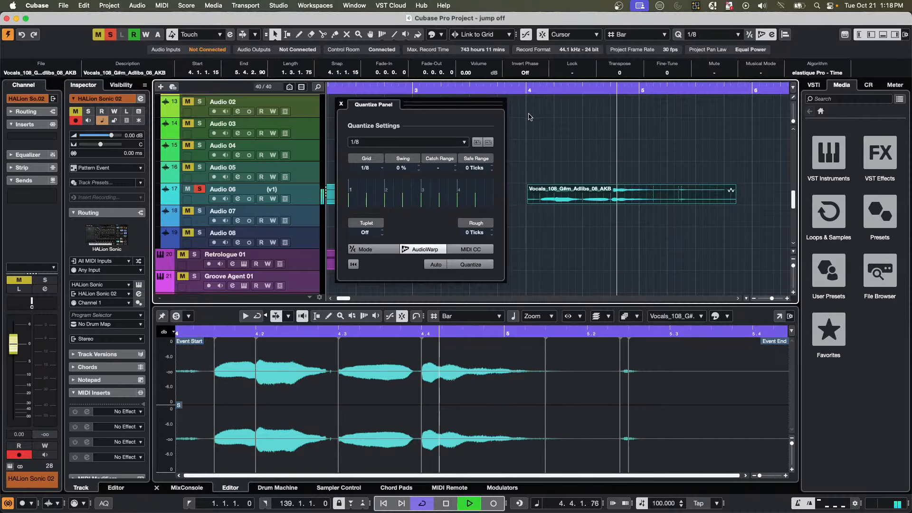
key(space)
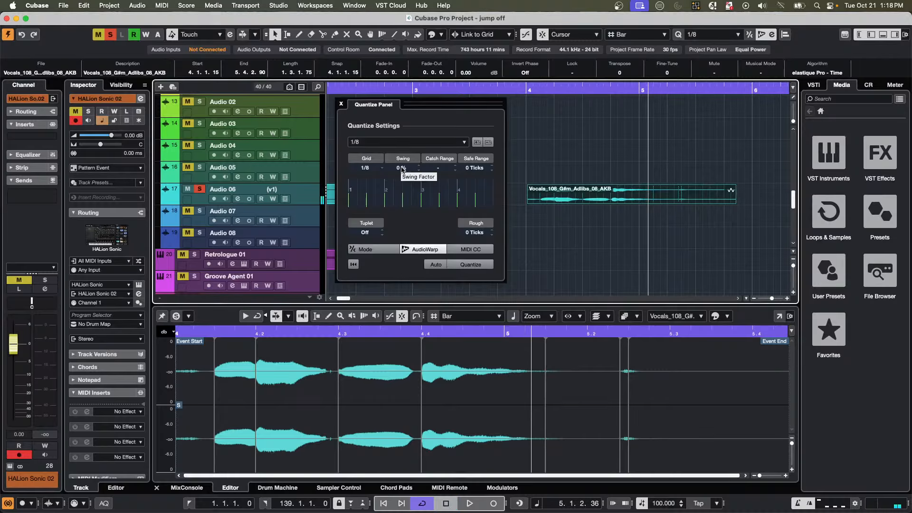
Requantize the vocal event with 93 % swing and audition it from just before bar 4.
scroll(402, 168, up, 20)
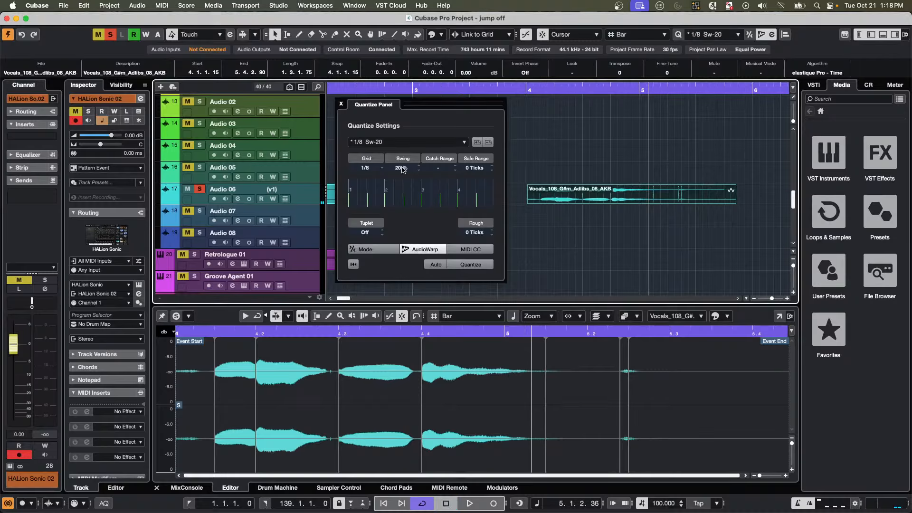
scroll(403, 169, up, 18)
scroll(404, 170, up, 20)
scroll(404, 170, up, 13)
click(470, 263)
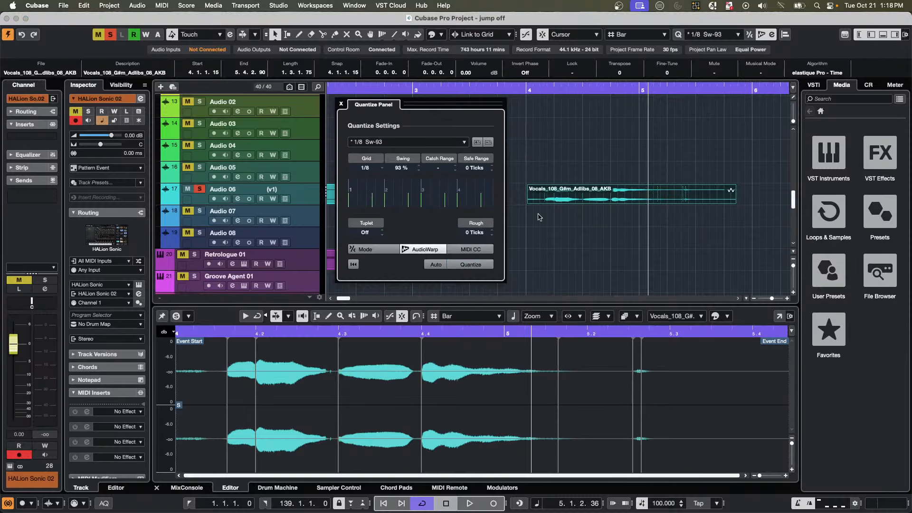
click(523, 90)
key(space)
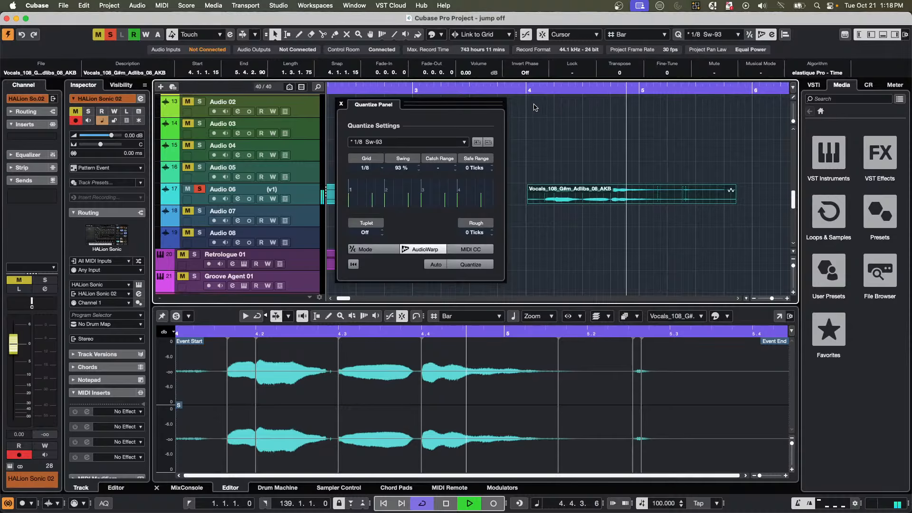
key(space)
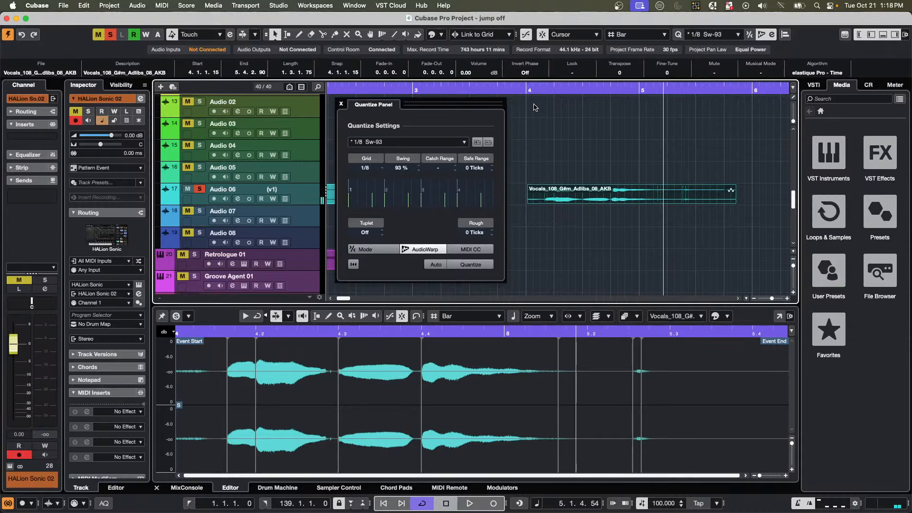
Undo the swung quantize on the vocal event and close the Quantize Panel.
key(q)
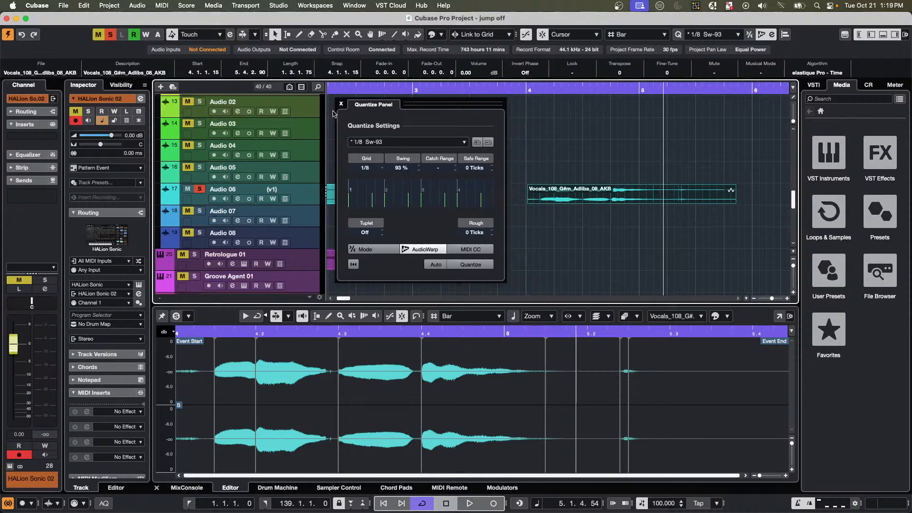
click(341, 104)
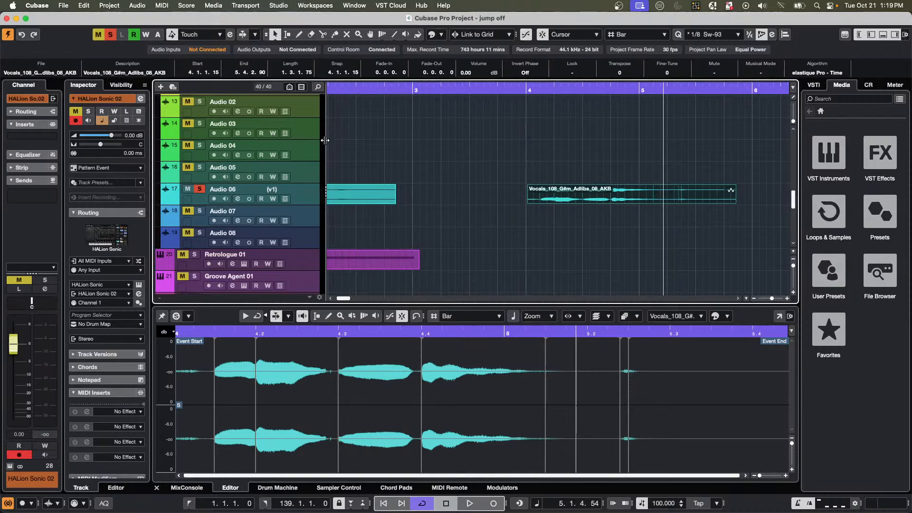
Increase the height of the Audio 06 track and magnify the vocal event at bar 4 in the project view.
drag(300, 204, 296, 226)
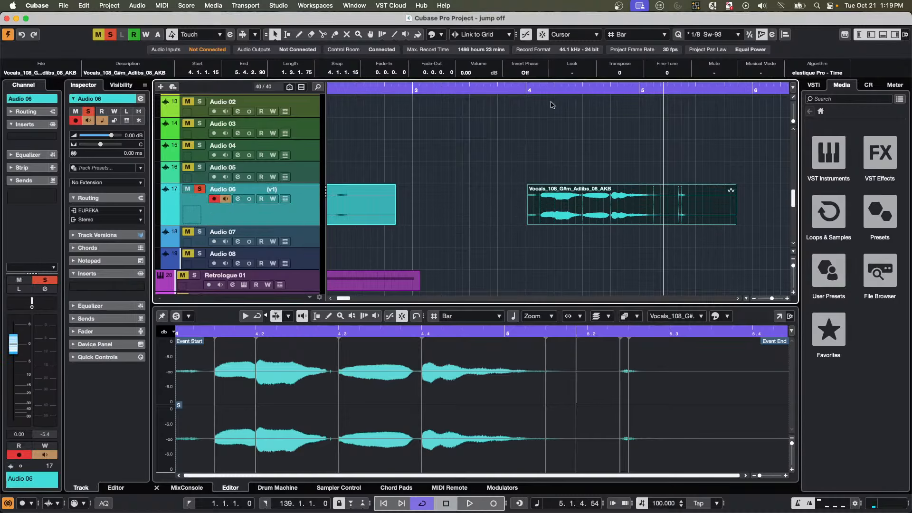
click(659, 90)
drag(659, 101, 650, 117)
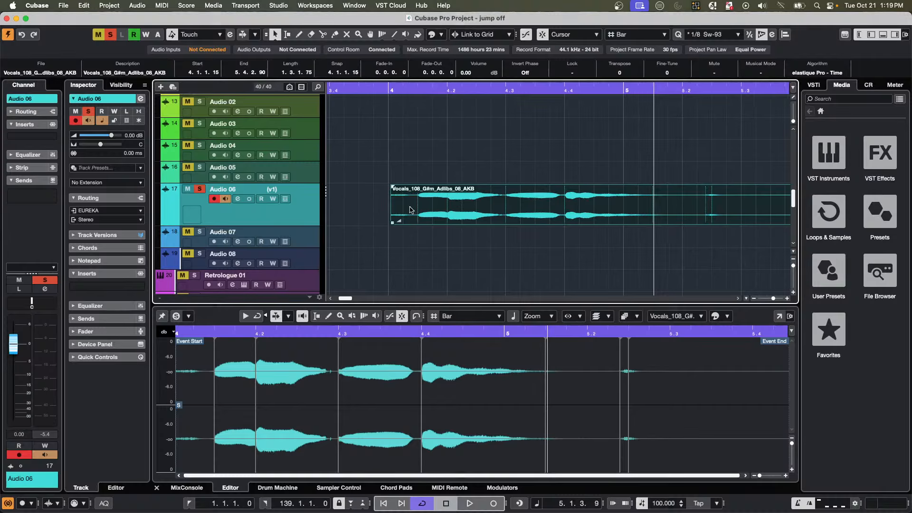
right_click(424, 208)
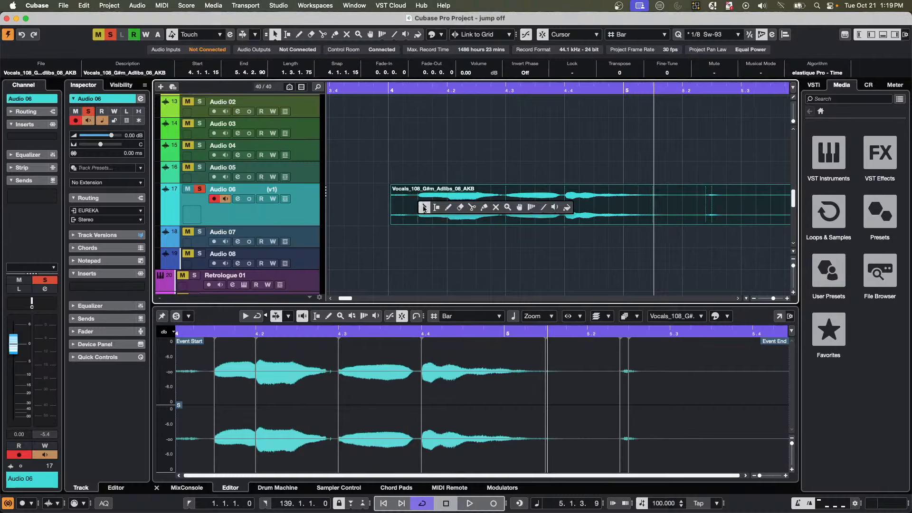
click(431, 137)
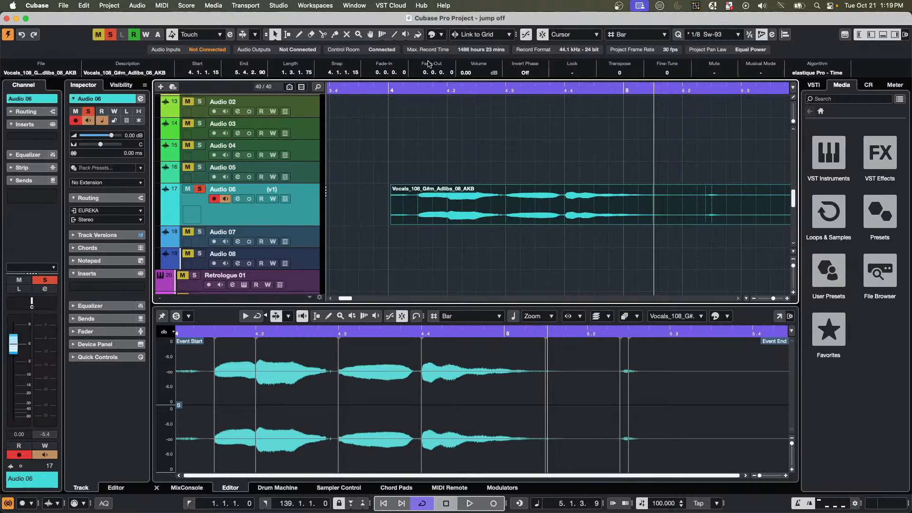
Activate the Free Warp tool in the project window to display the vocal event's warp markers.
click(383, 36)
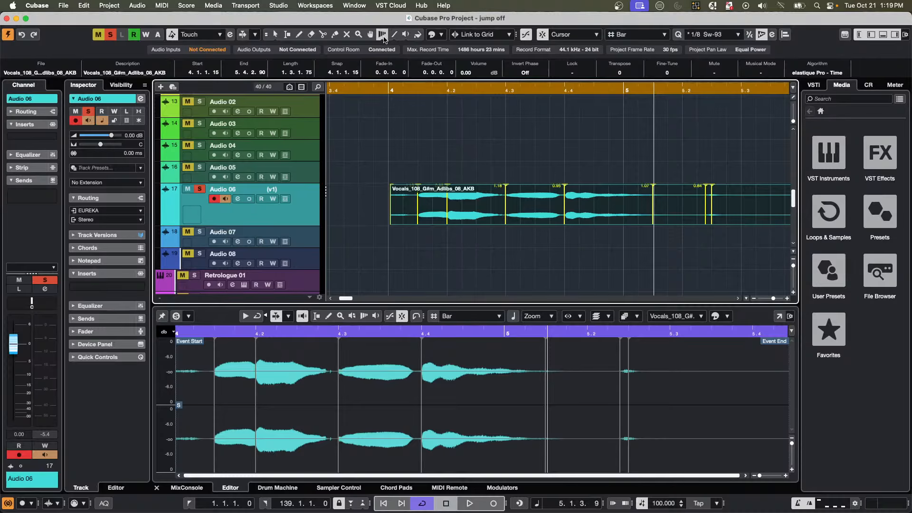
click(385, 37)
click(403, 67)
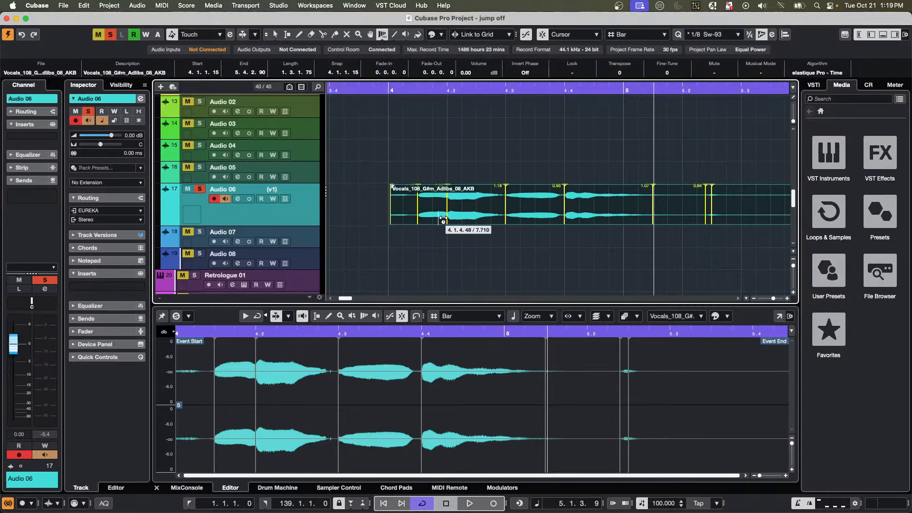
click(390, 38)
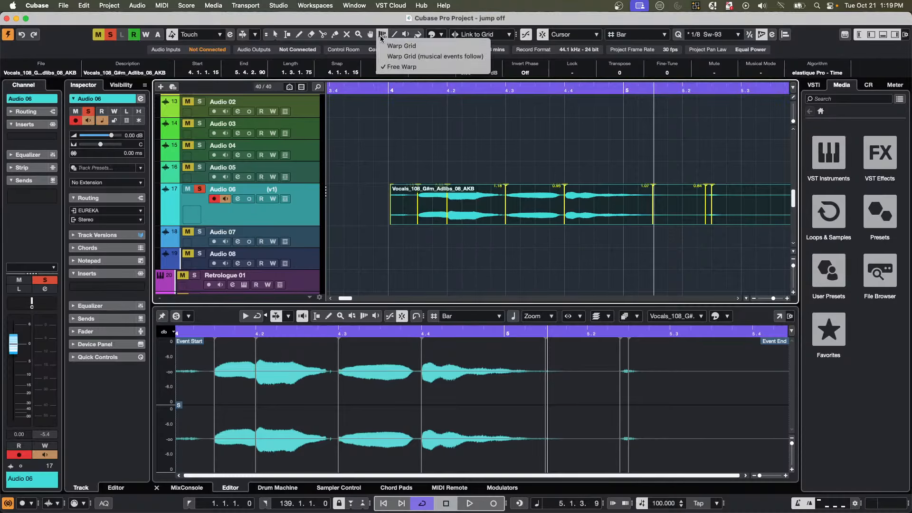
click(392, 67)
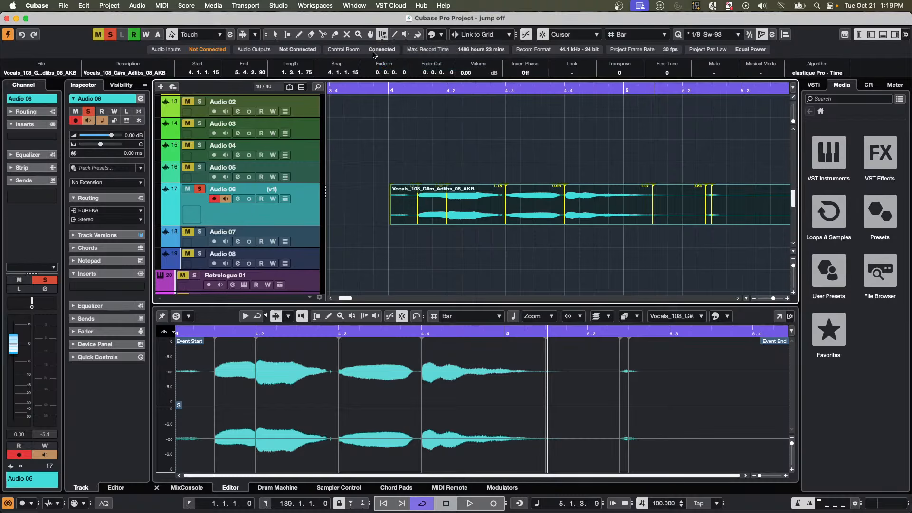
Magnify the vocal event and look up the Create Warp Markers from Hitpoints command among the real-time processing functions.
mouse_move(438, 89)
mouse_down()
mouse_move(442, 53)
mouse_move(434, 79)
mouse_up()
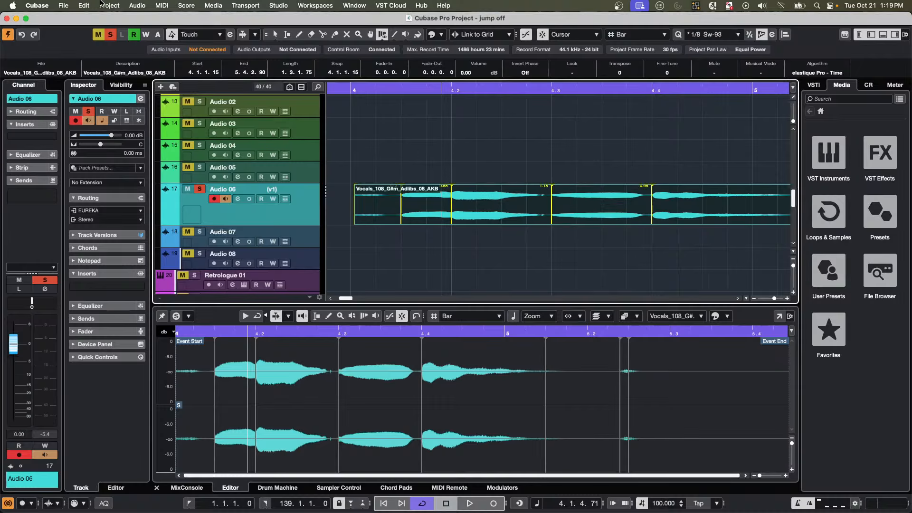
click(132, 5)
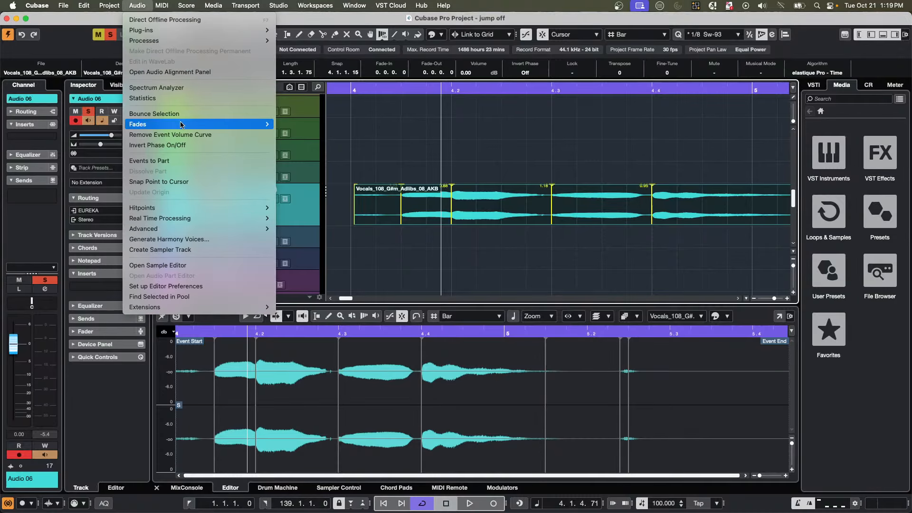
mouse_move(179, 124)
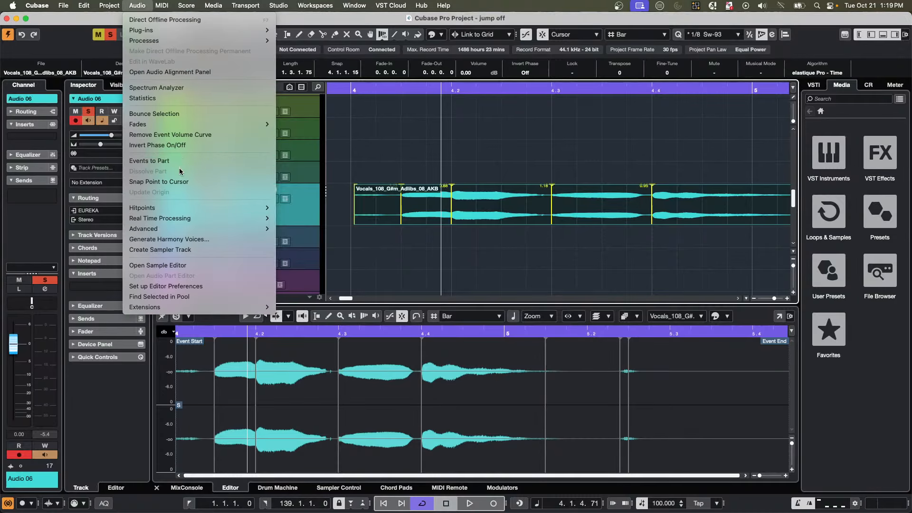
mouse_move(220, 207)
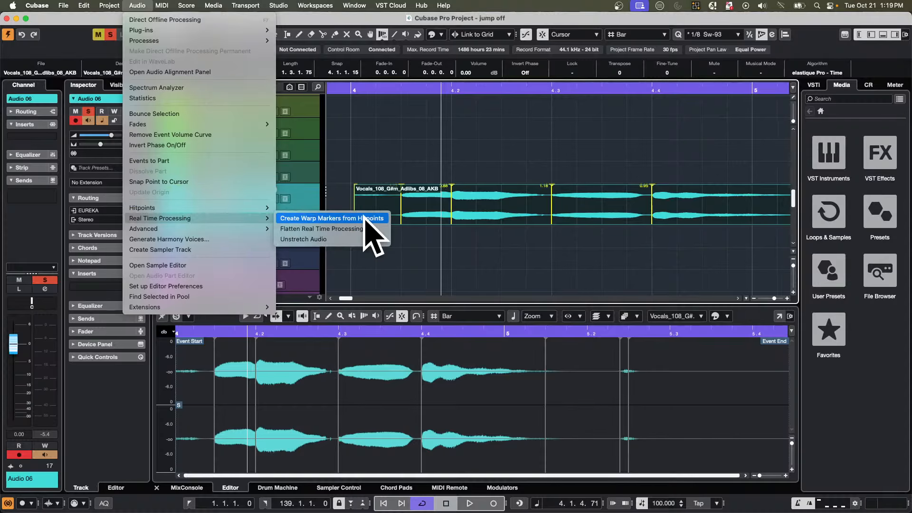
click(617, 222)
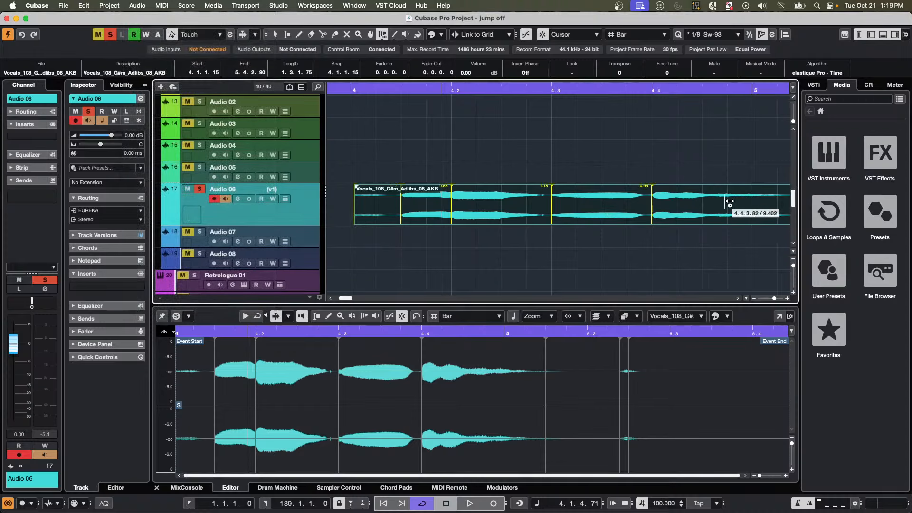
Add warp markers in the first sung note and after beat 4.4, and shift the marker at beat 4.3 earlier and back.
click(730, 197)
click(421, 209)
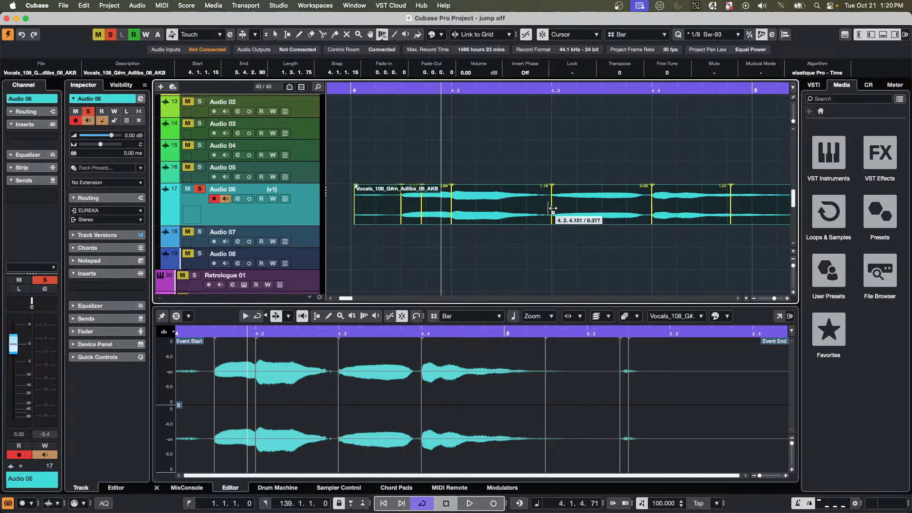
drag(557, 210, 543, 211)
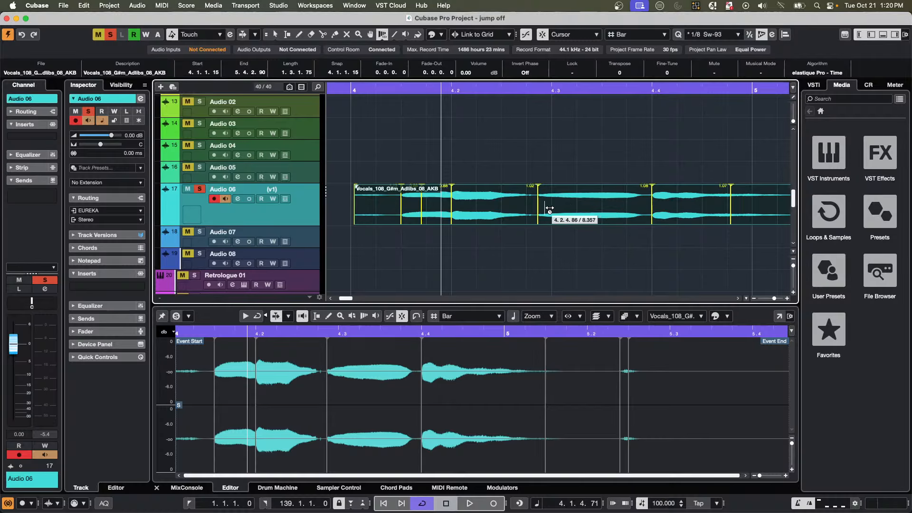
mouse_move(544, 209)
mouse_down()
mouse_move(606, 206)
mouse_move(546, 206)
mouse_move(556, 207)
mouse_up()
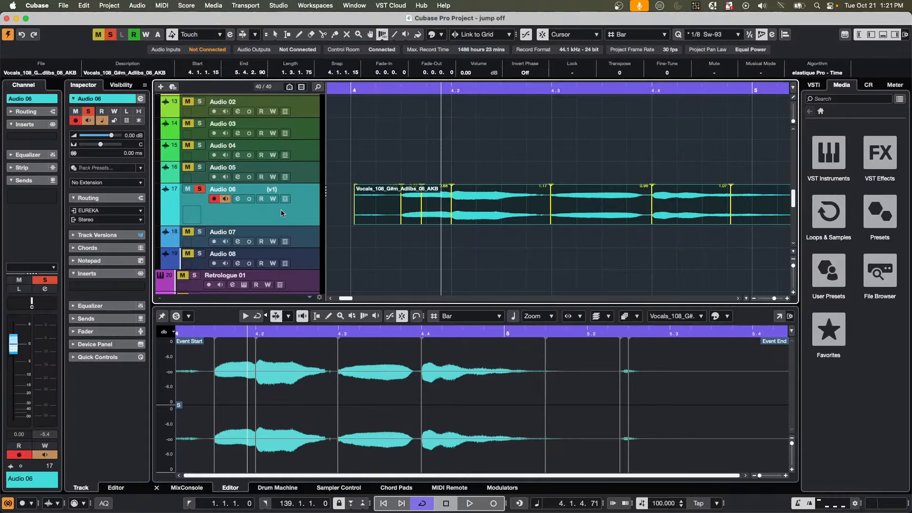
Select the E.Piano track and show the Control Room settings.
scroll(281, 211, up, 8)
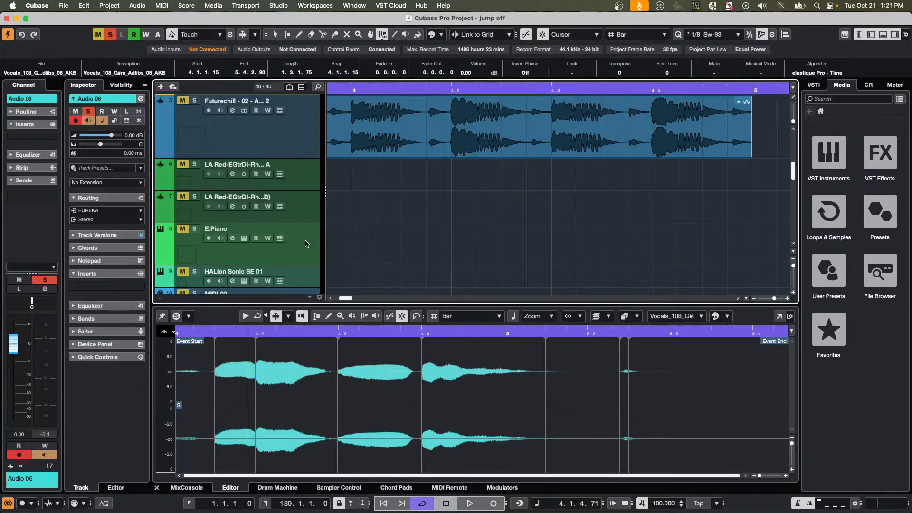
click(304, 243)
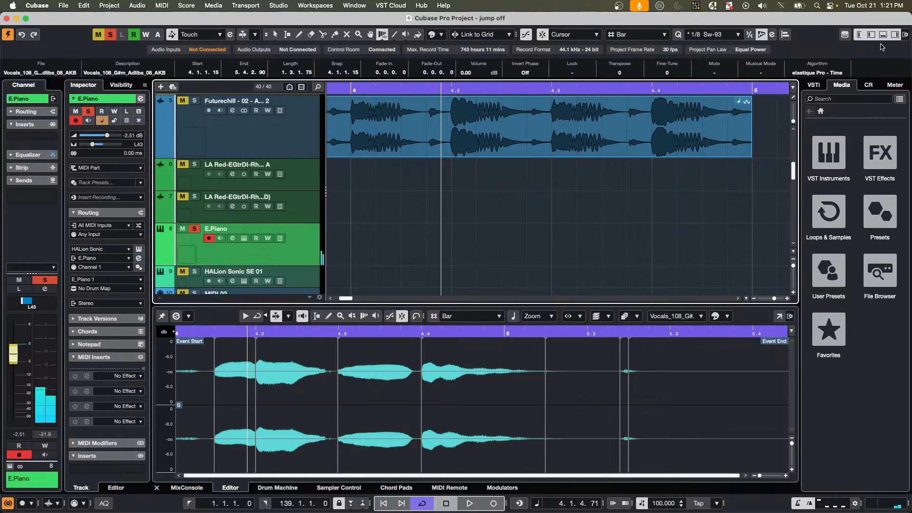
click(869, 84)
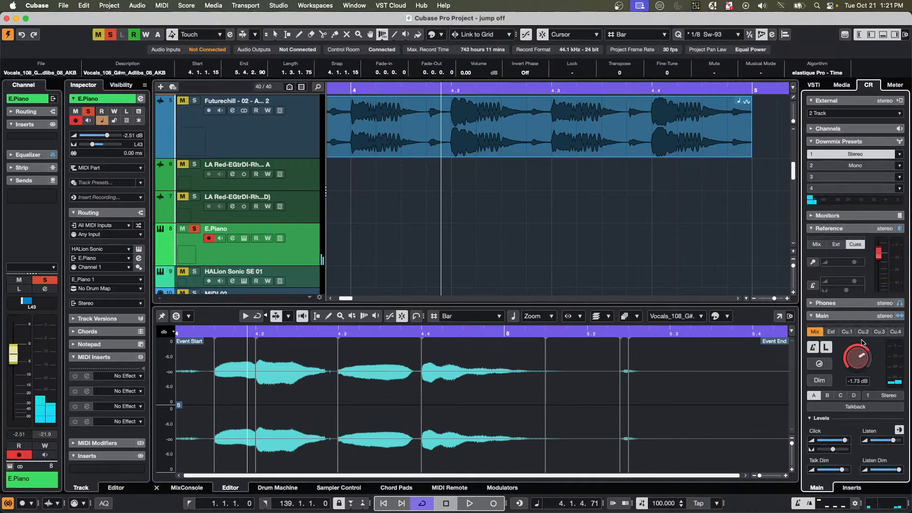
Raise the Control Room main output level to 3.67 dB.
drag(861, 343, 862, 334)
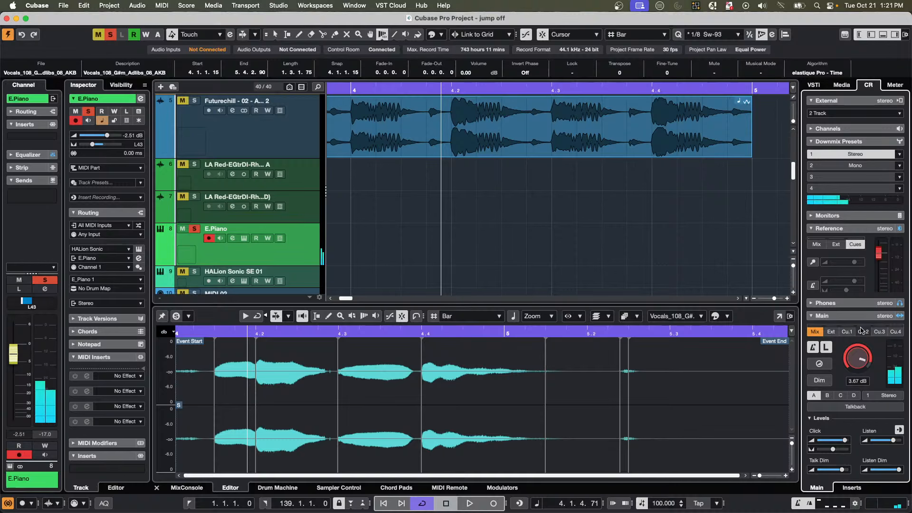
Load the Transformer as the E.Piano track's first MIDI insert and add one target filter for notes and one transform action.
click(122, 376)
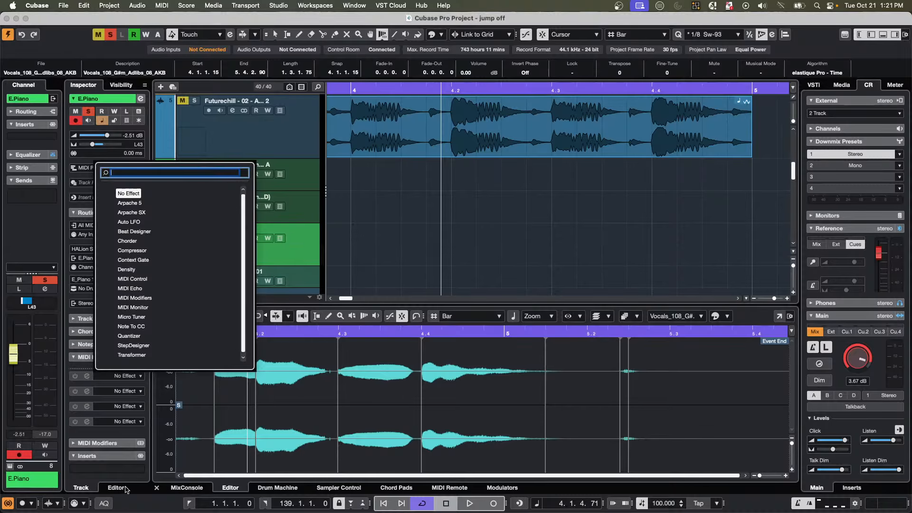
click(131, 354)
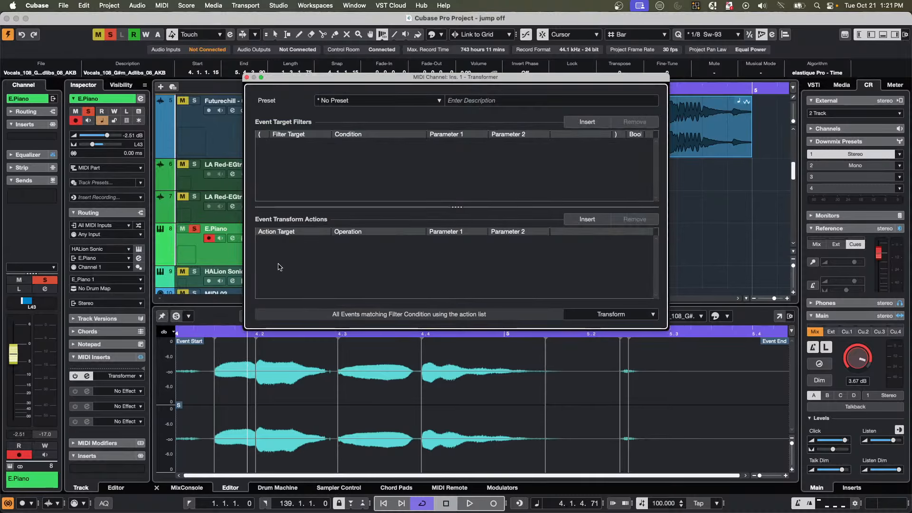
click(586, 122)
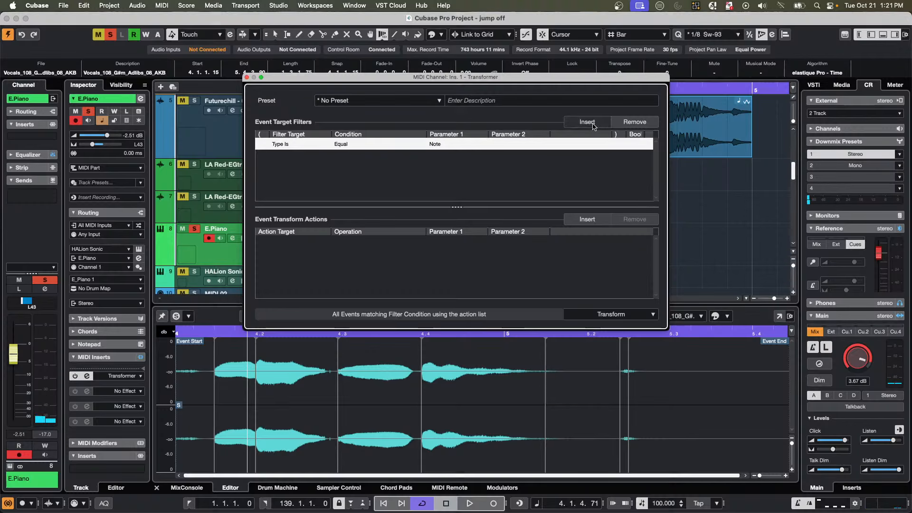
click(590, 217)
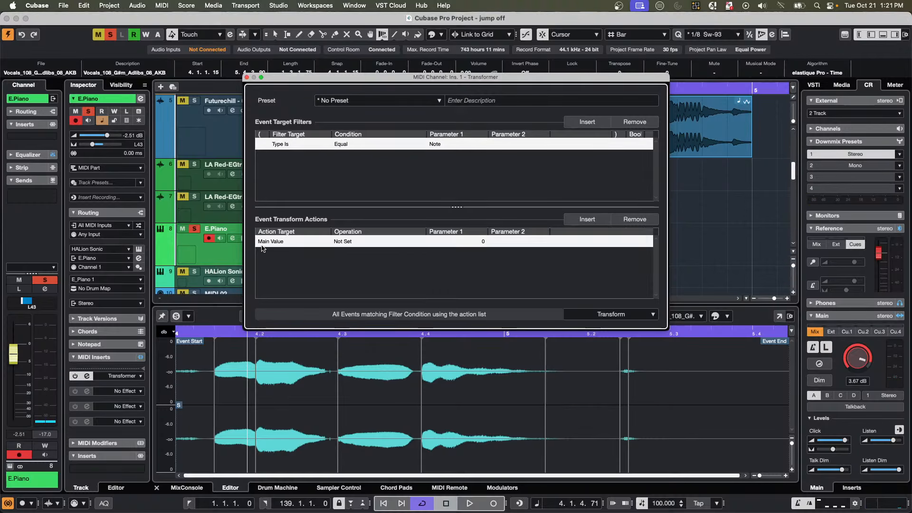
Configure the transform action to target Pitch with the Add operation and a Parameter 1 of 12.
click(277, 243)
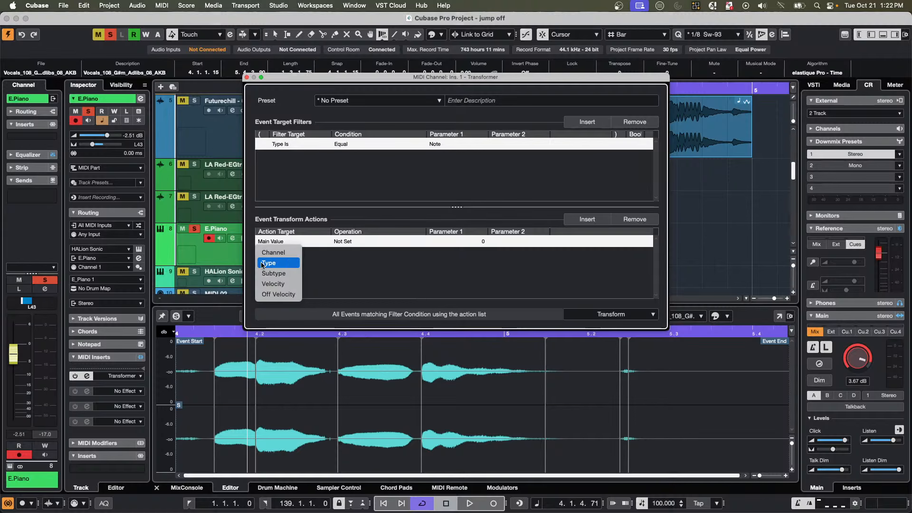
click(278, 273)
click(352, 240)
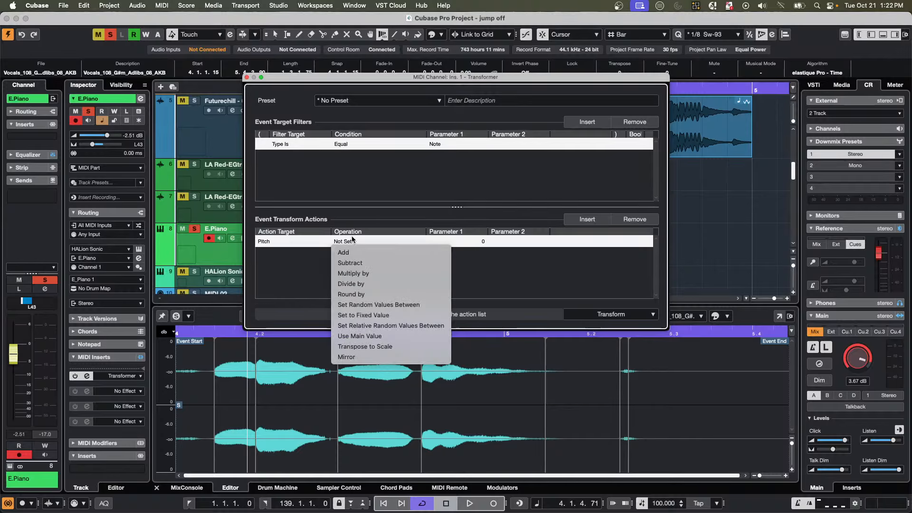
click(350, 253)
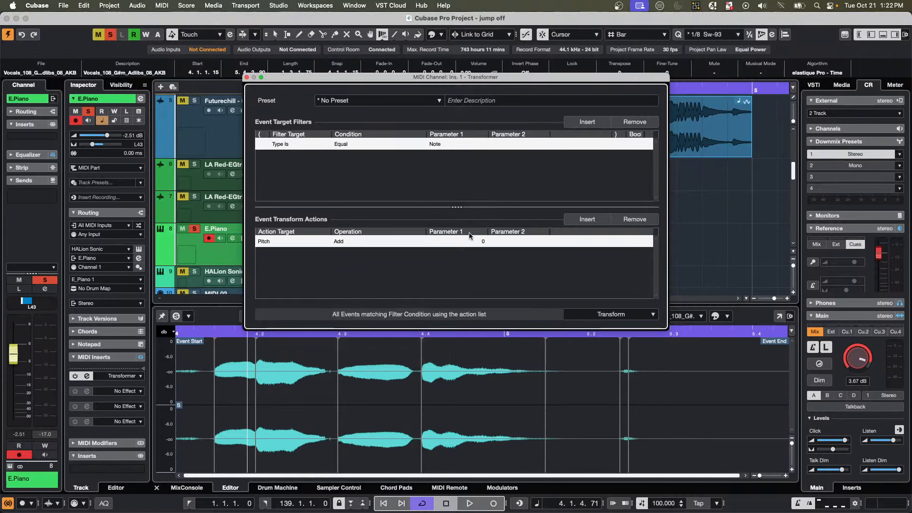
click(477, 245)
text(47)
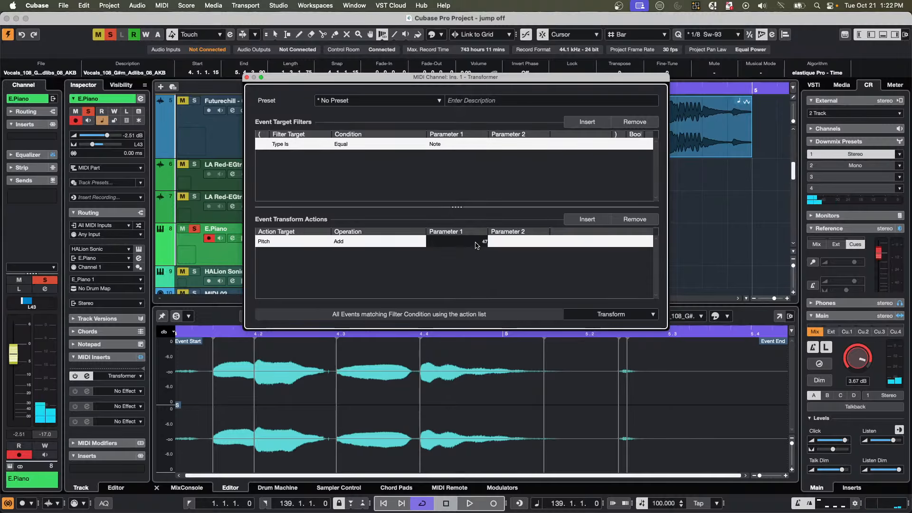
double_click(482, 244)
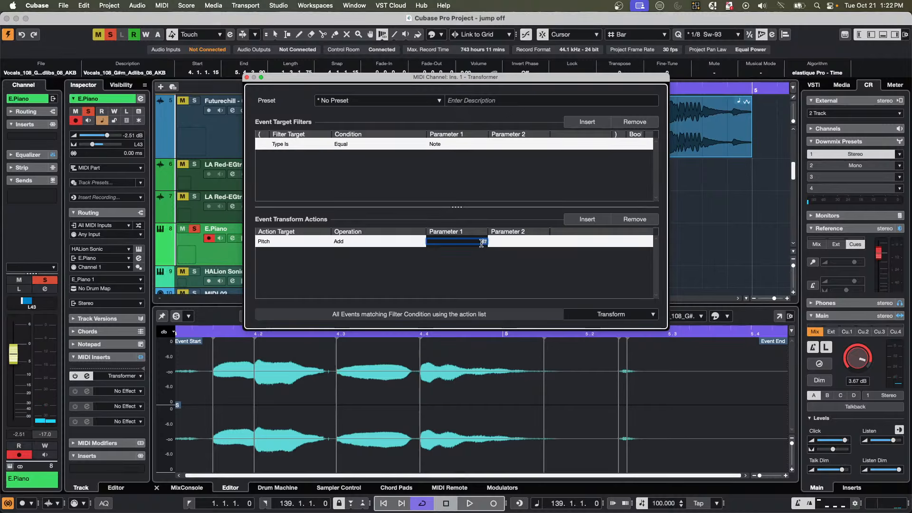
text(12)
key(Return)
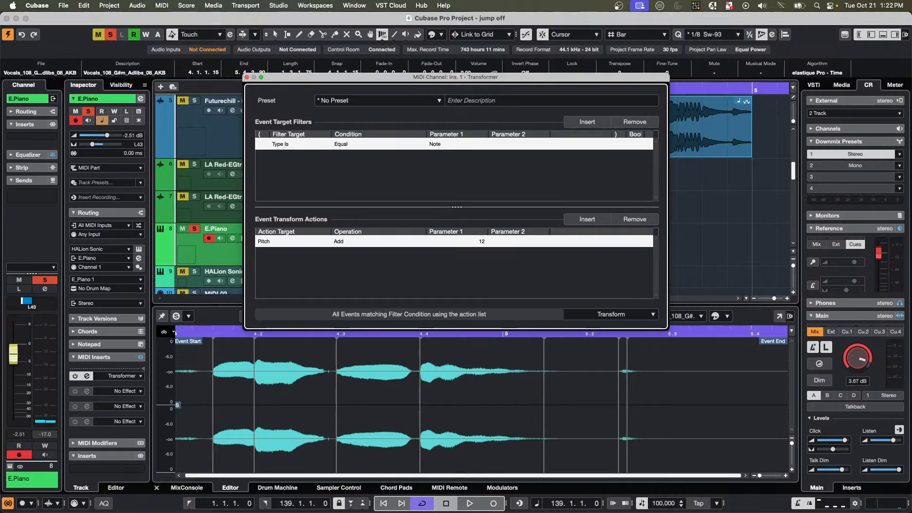
Set Parameter 1 of the pitch action to 0 for comparison and return it to 12.
click(483, 244)
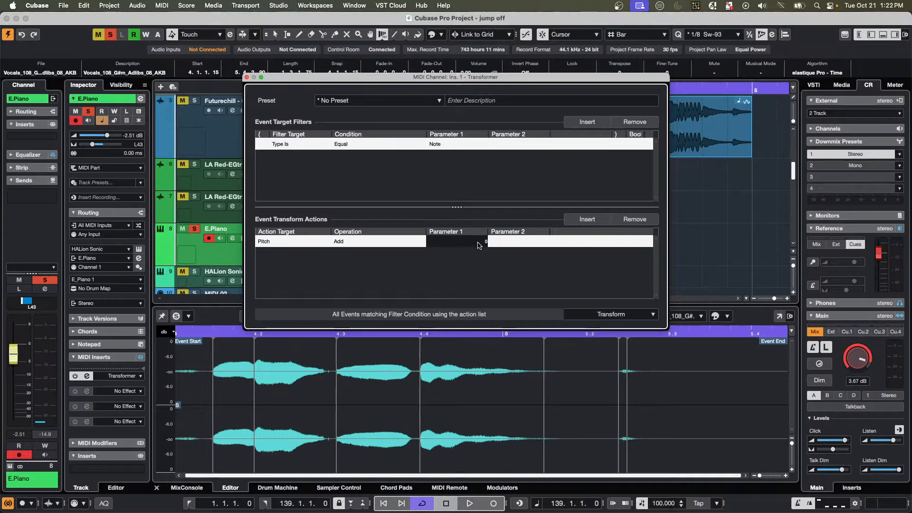
text(0)
key(Return)
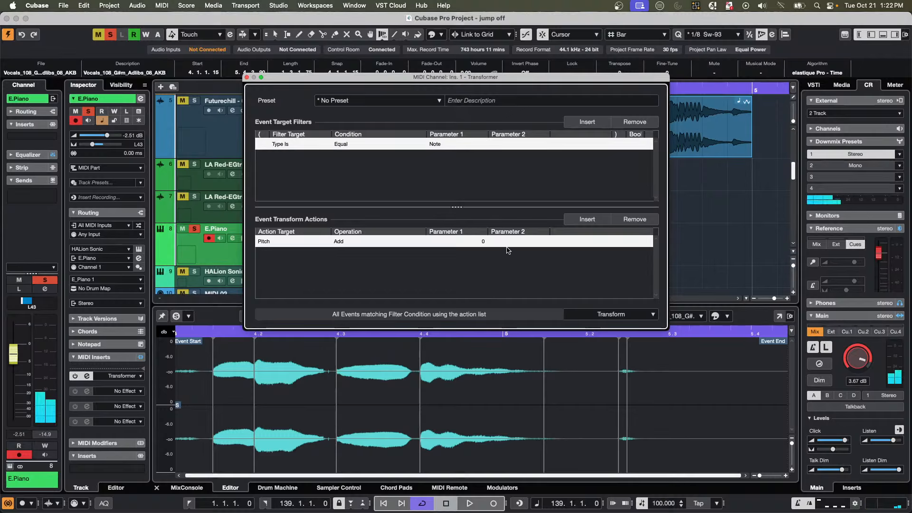
click(484, 241)
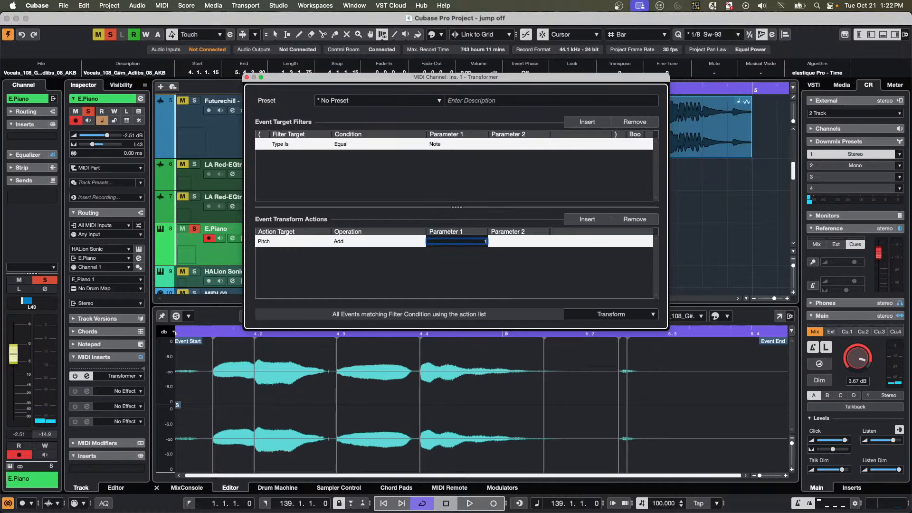
key(Return)
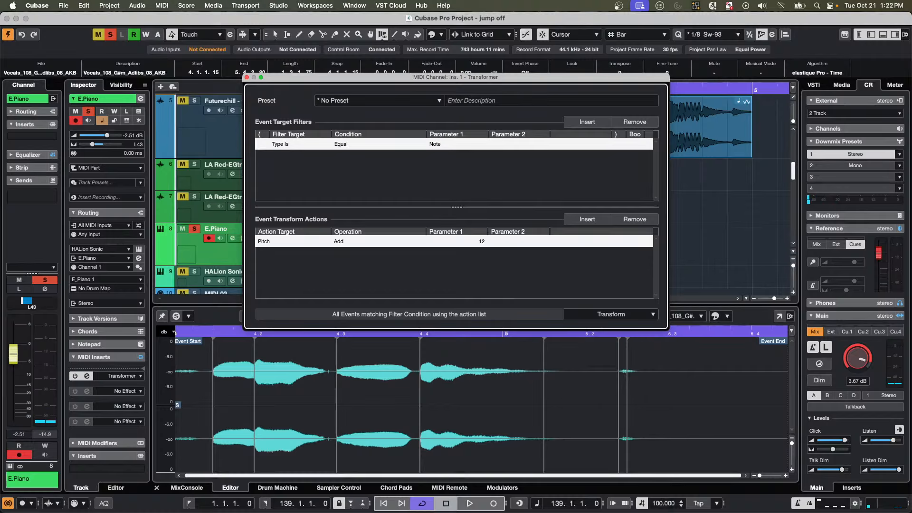
Reset the pitch action's Parameter 1 to 0, and briefly start and stop project playback.
click(482, 241)
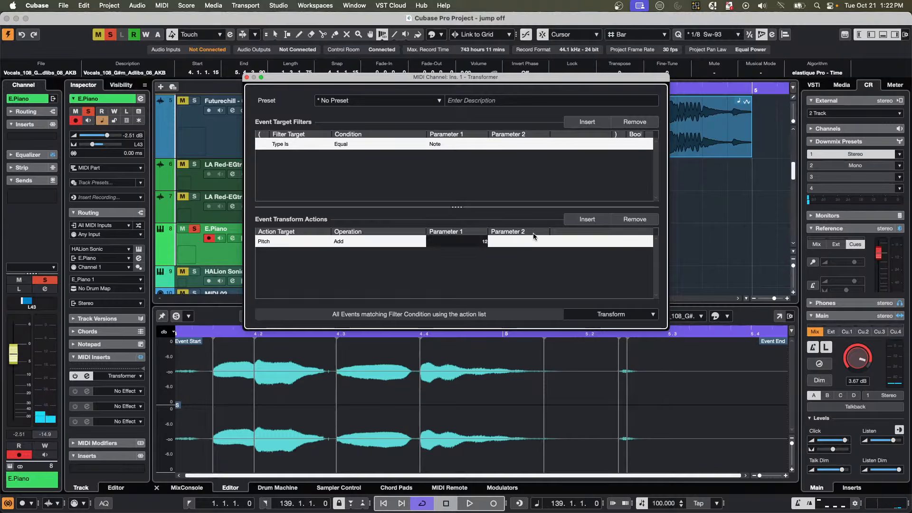
click(483, 241)
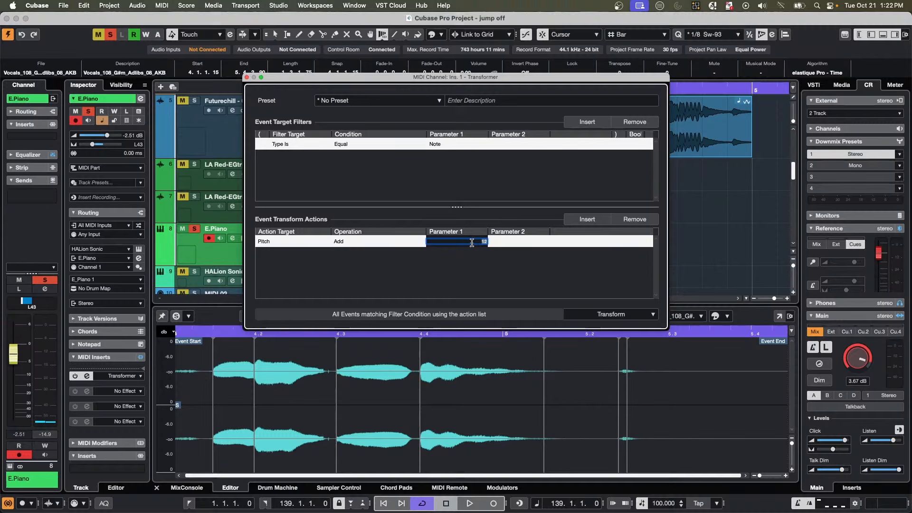
text(0)
key(Return)
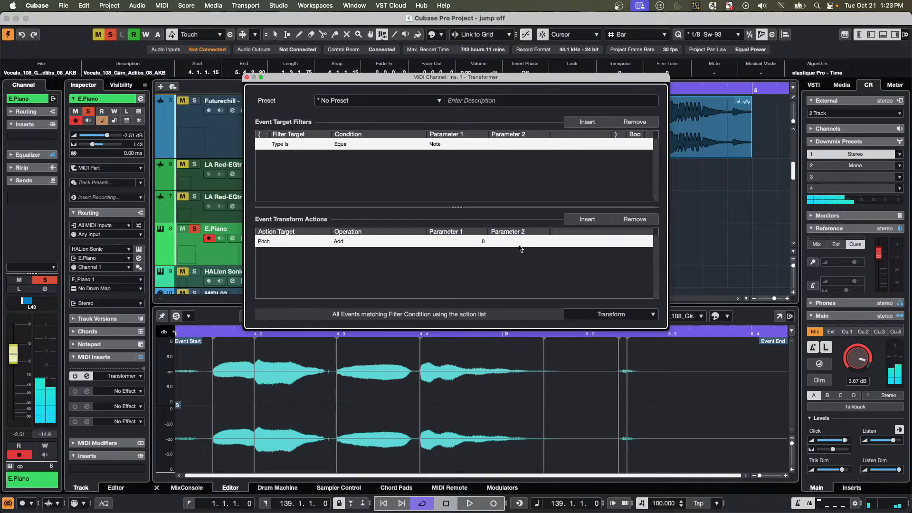
key(space)
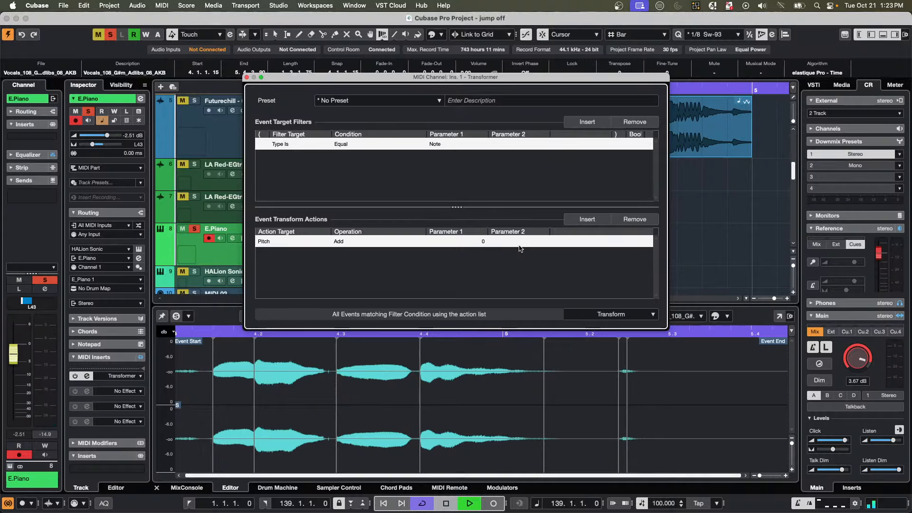
key(space)
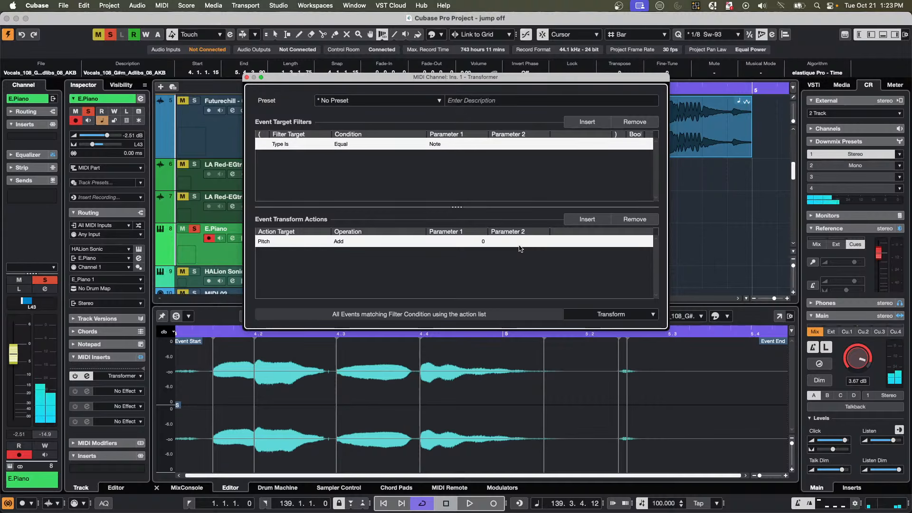
Open the E.Piano track's HALion Sonic instrument in its full editor view and show the MIDI settings of its program slots.
drag(281, 81, 513, 133)
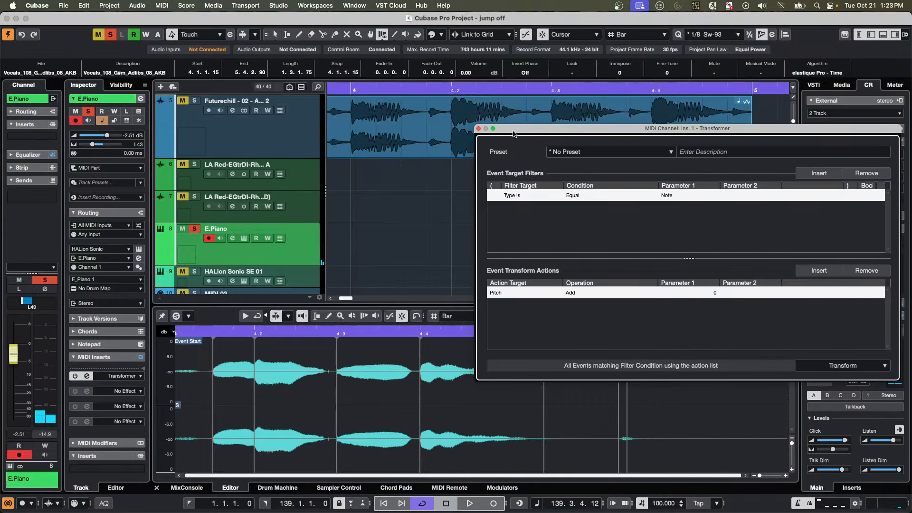
click(244, 238)
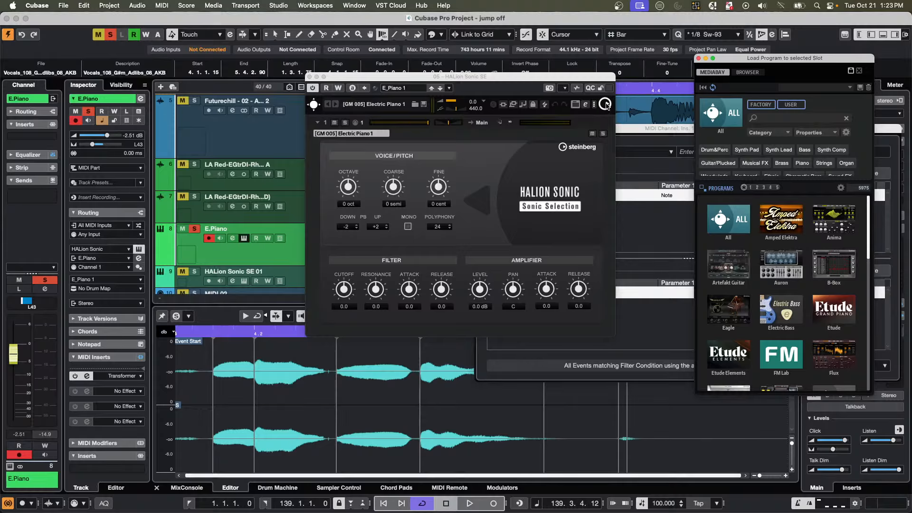
click(587, 105)
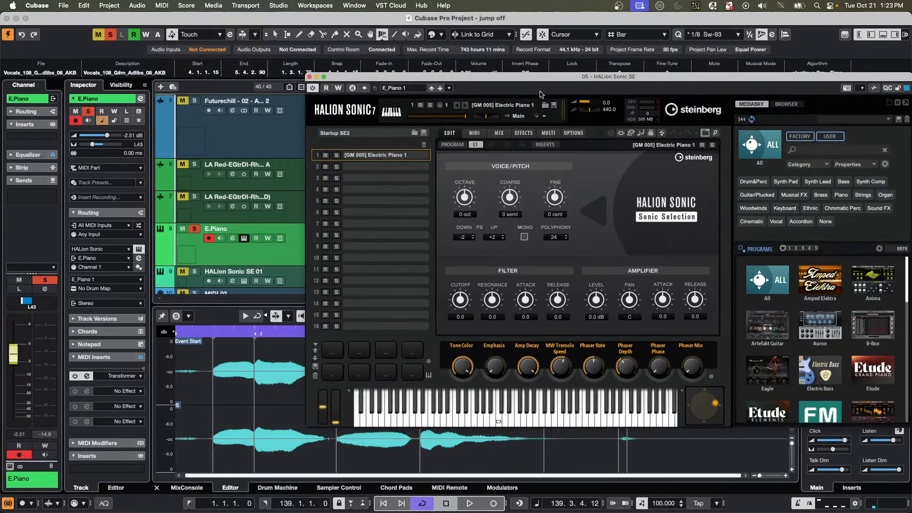
drag(503, 77, 334, 4)
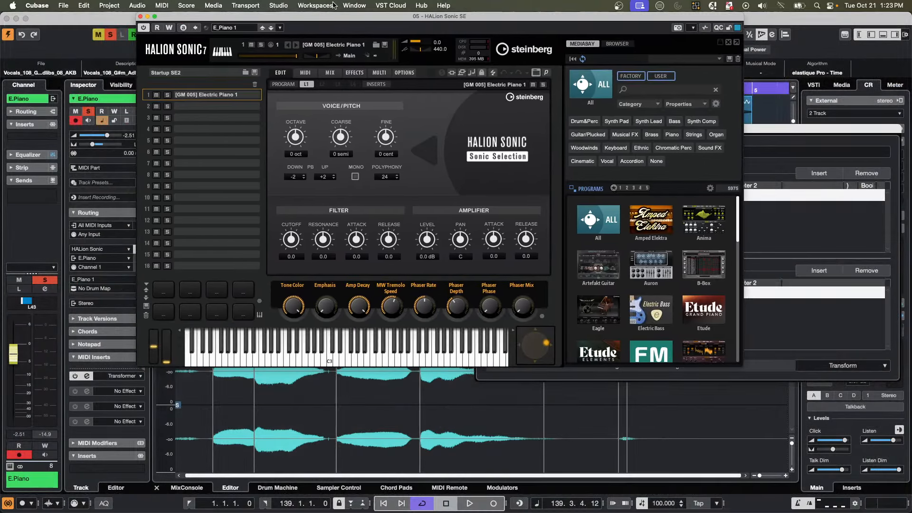
click(306, 72)
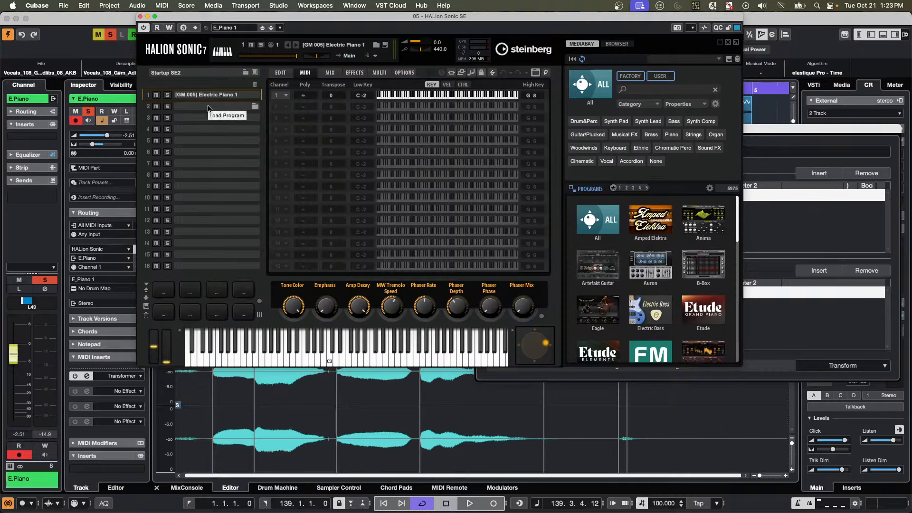
Search the HALion Sonic library for "electric piano 1" and look through the HS Factory and Sonic Selection programs.
click(649, 88)
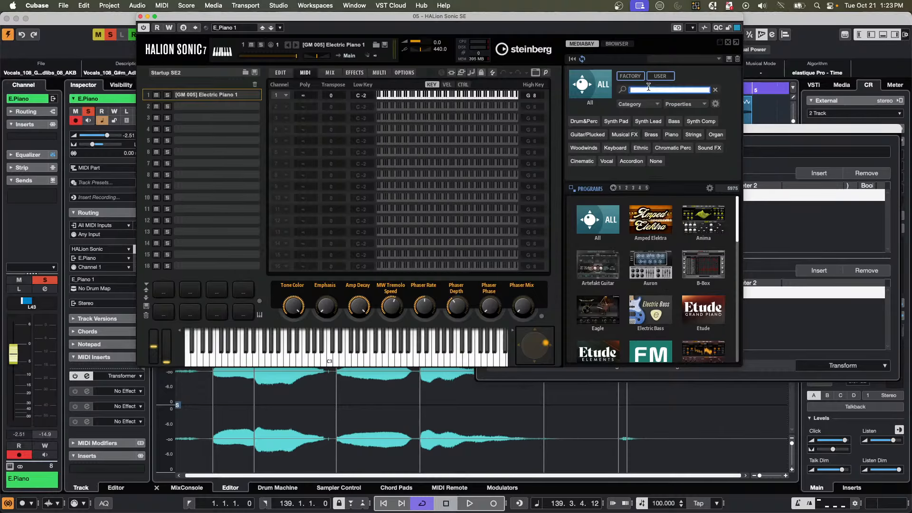
text(elec)
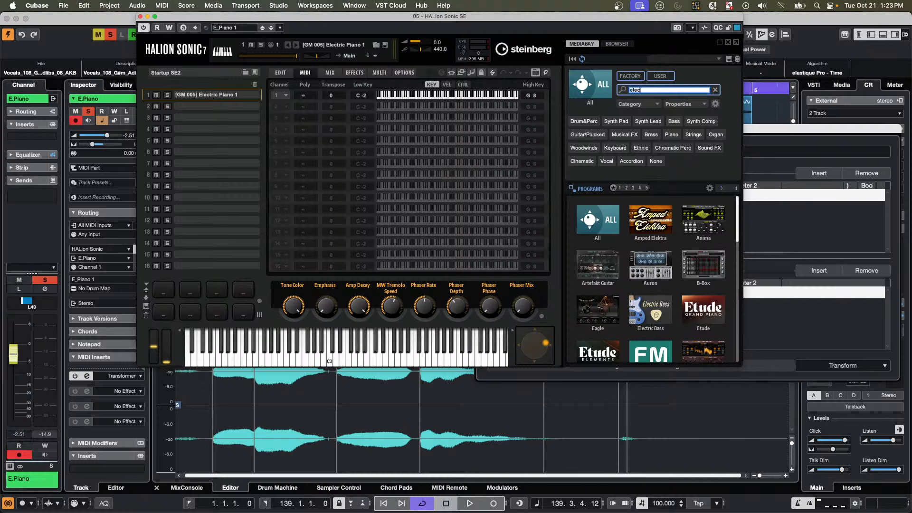
text(tric piano 1)
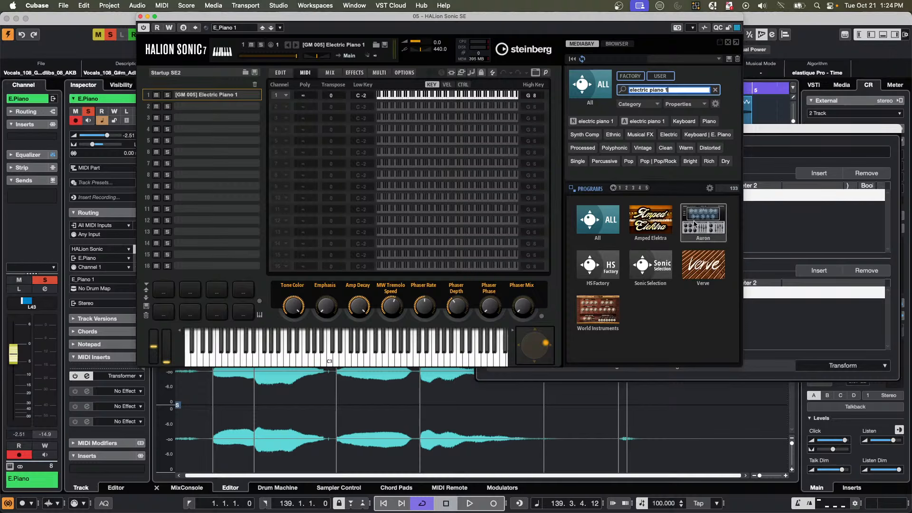
click(609, 267)
scroll(615, 273, down, 5)
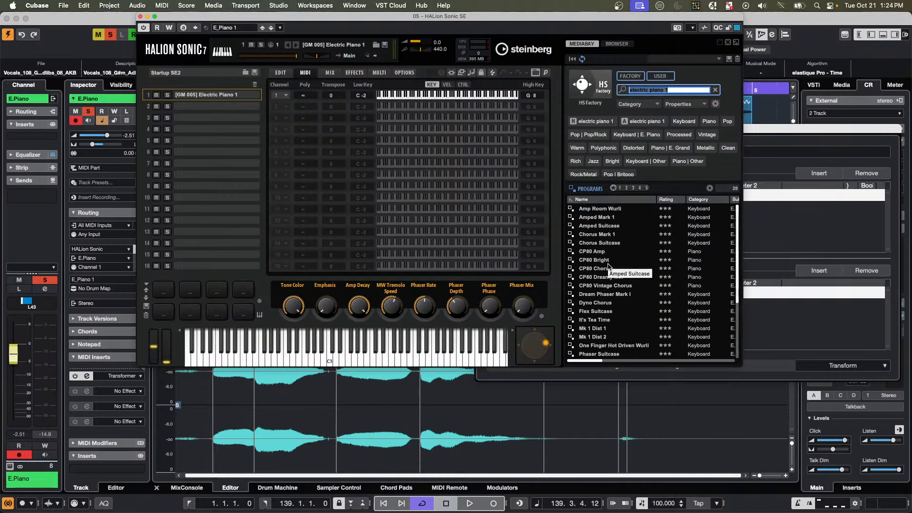
scroll(619, 277, down, 3)
scroll(620, 277, up, 4)
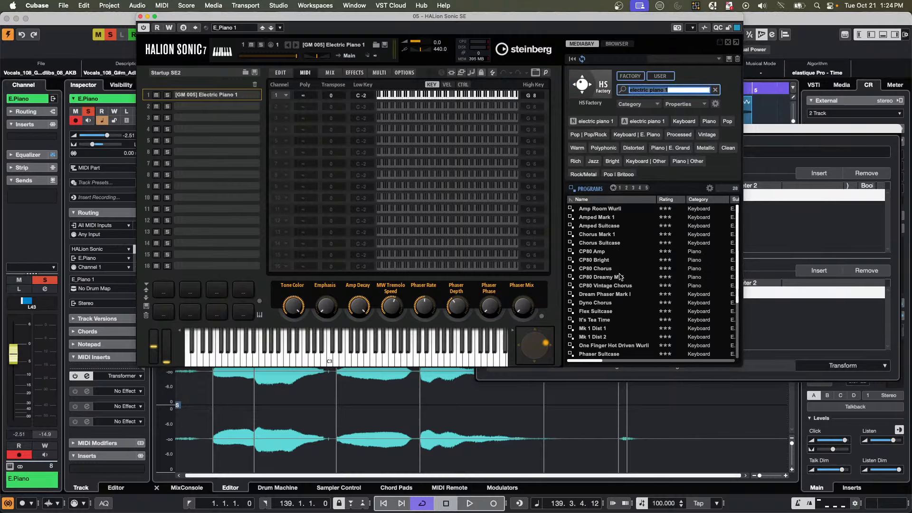
scroll(620, 276, down, 2)
scroll(620, 277, up, 2)
click(582, 84)
click(647, 280)
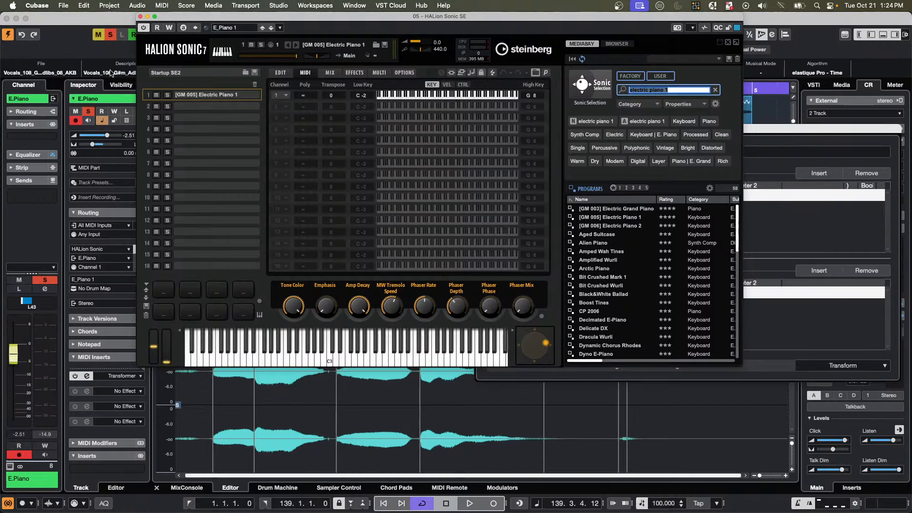
Search the program library for "Electric Piano 1" and load [GM 005] Electric Piano 1 into the empty second program slot.
click(192, 109)
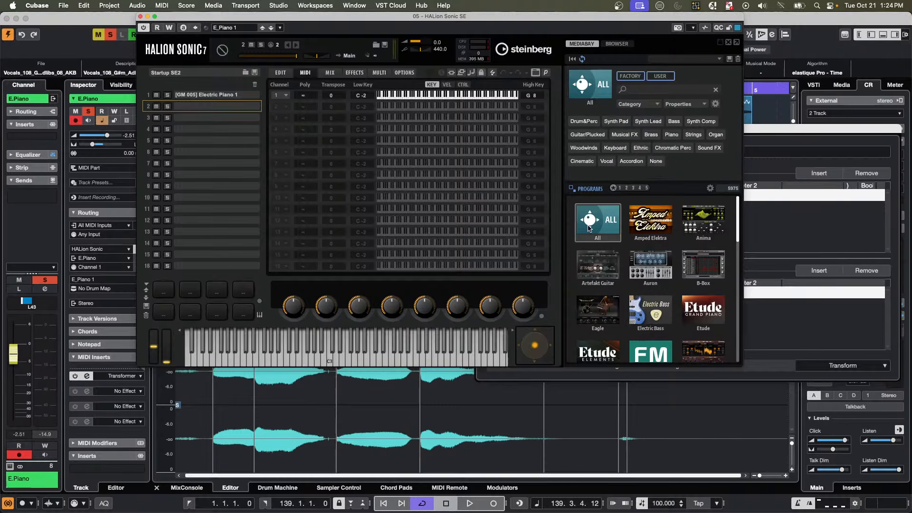
click(652, 93)
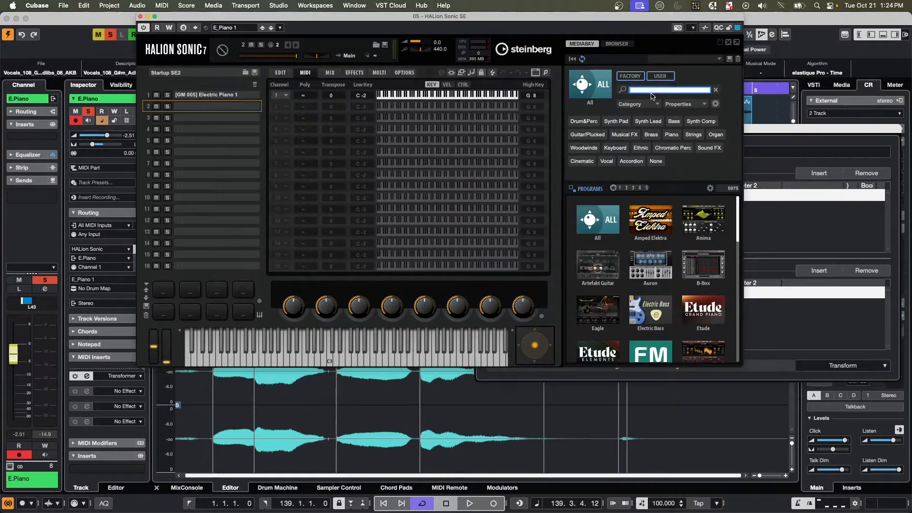
text(gm)
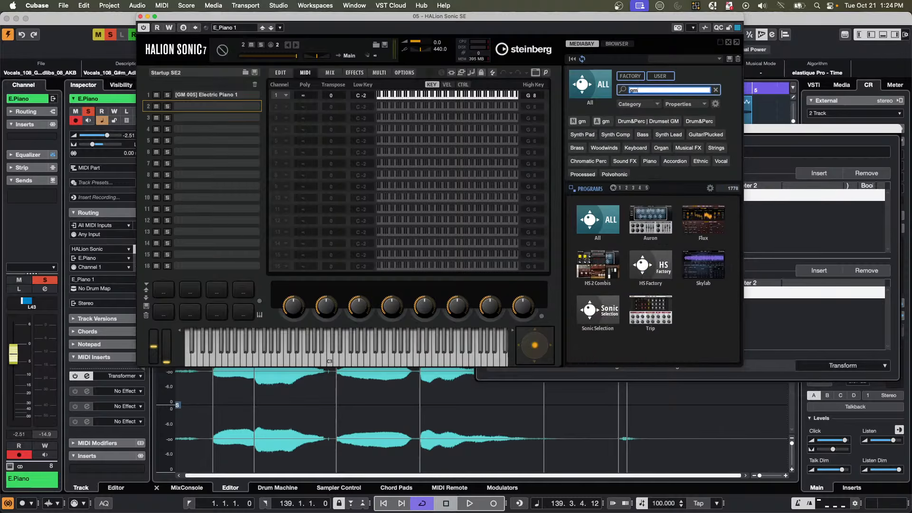
text(Electric Piano 1\)
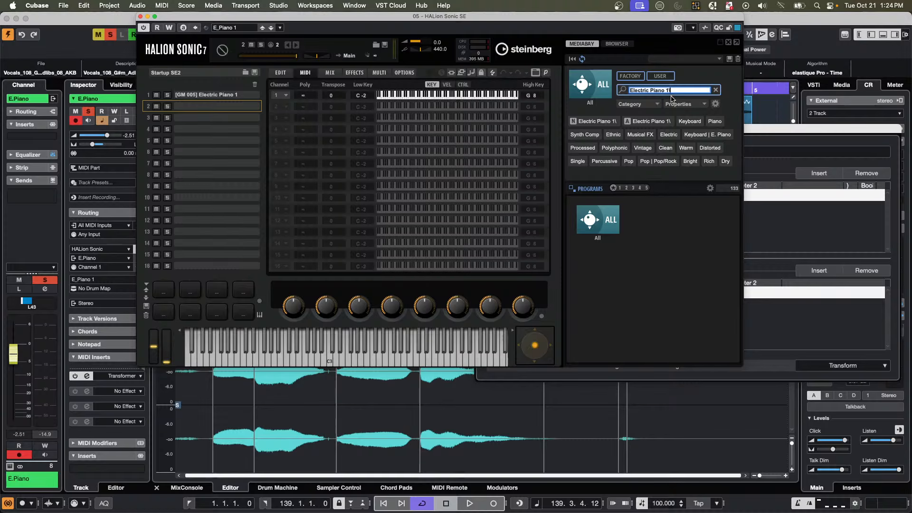
key(BackSpace)
click(657, 218)
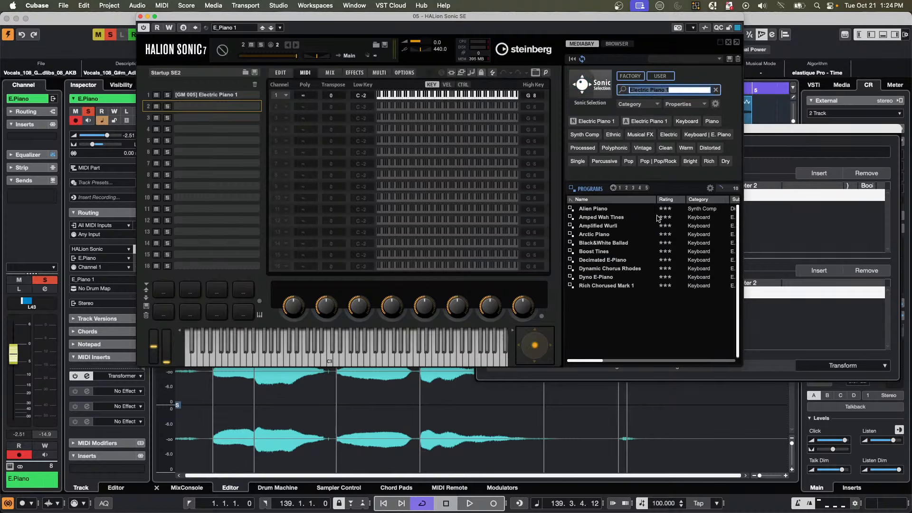
drag(621, 218, 228, 107)
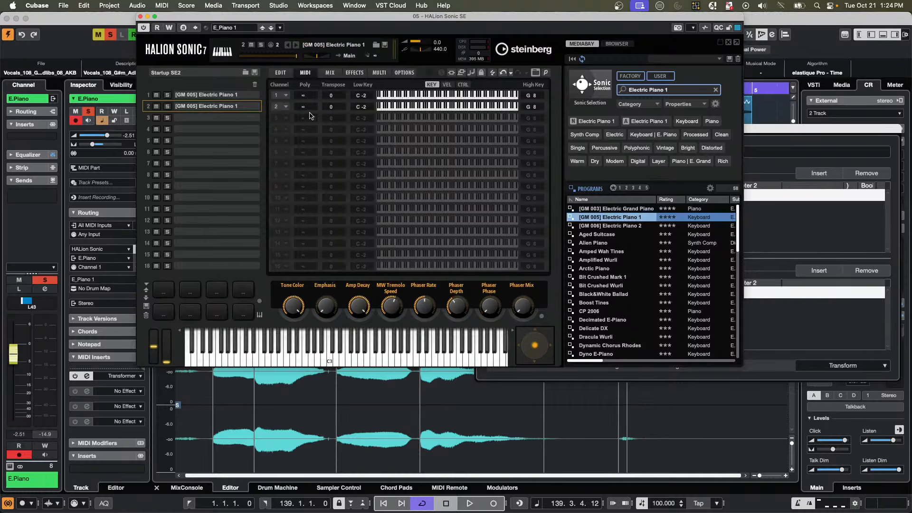
Assign the second program slot to MIDI channel 1, set its transpose to 12, and close the HALion Sonic editor.
click(285, 106)
click(287, 100)
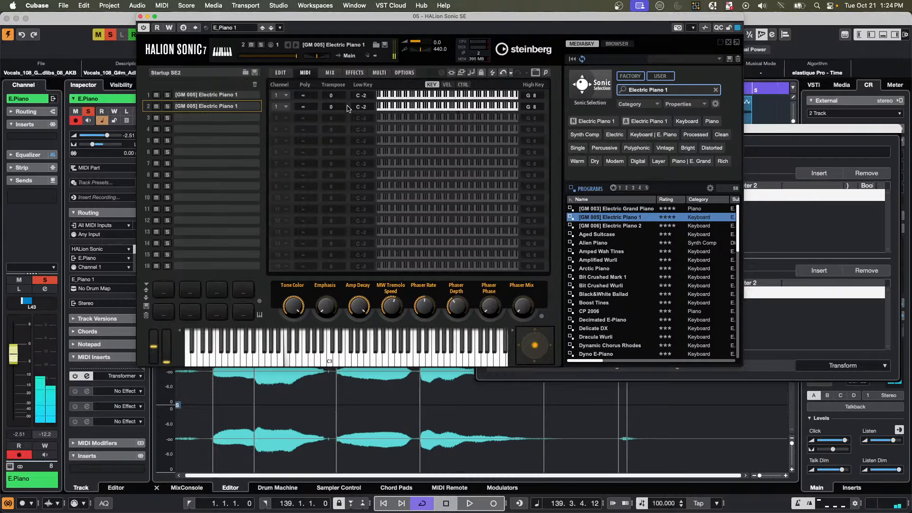
scroll(347, 107, up, 2)
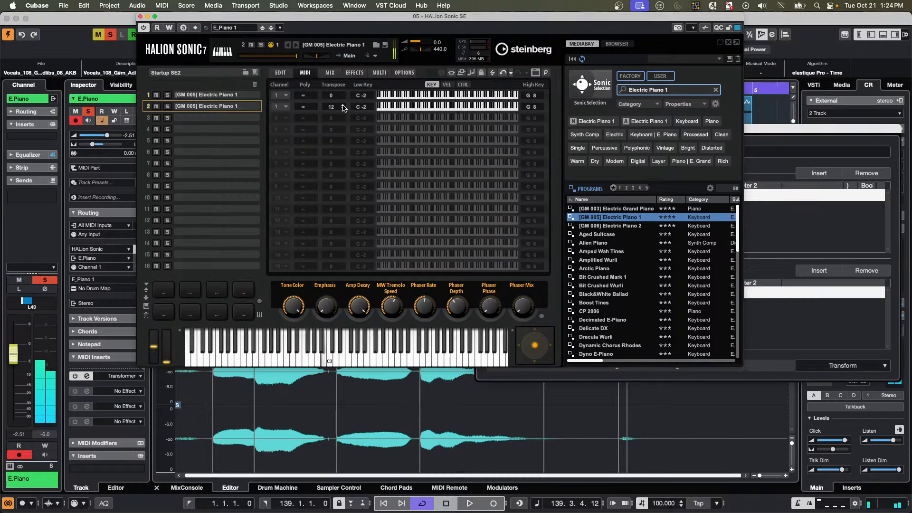
click(140, 16)
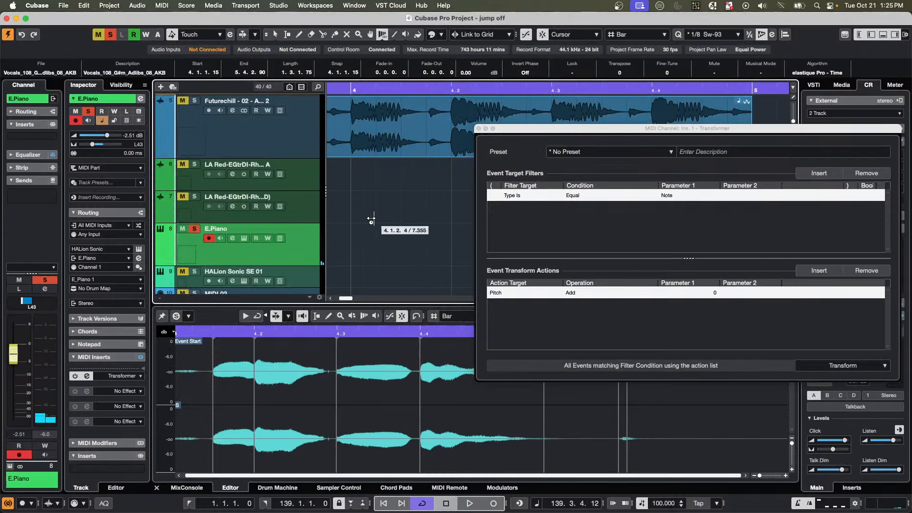
Switch to the Object Selection tool and record a take on the E.Piano track from bar 139.
key(1)
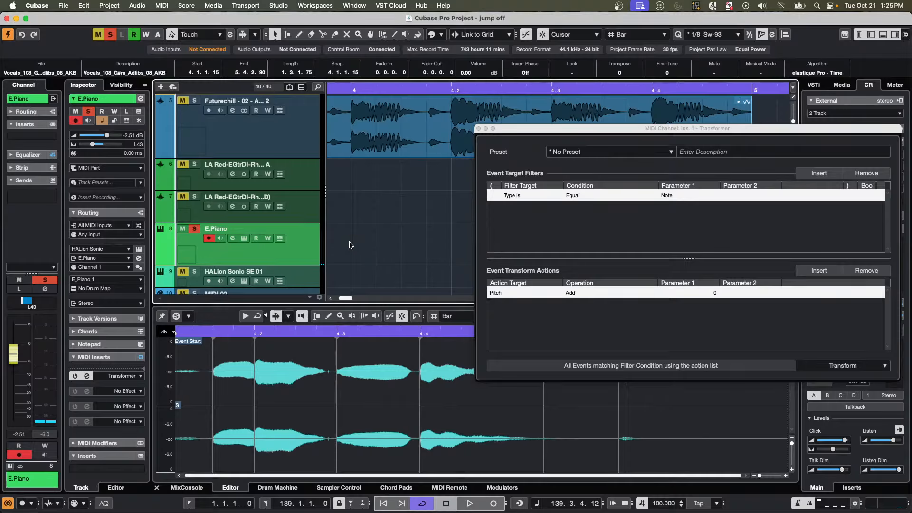
key(KP_Multiply)
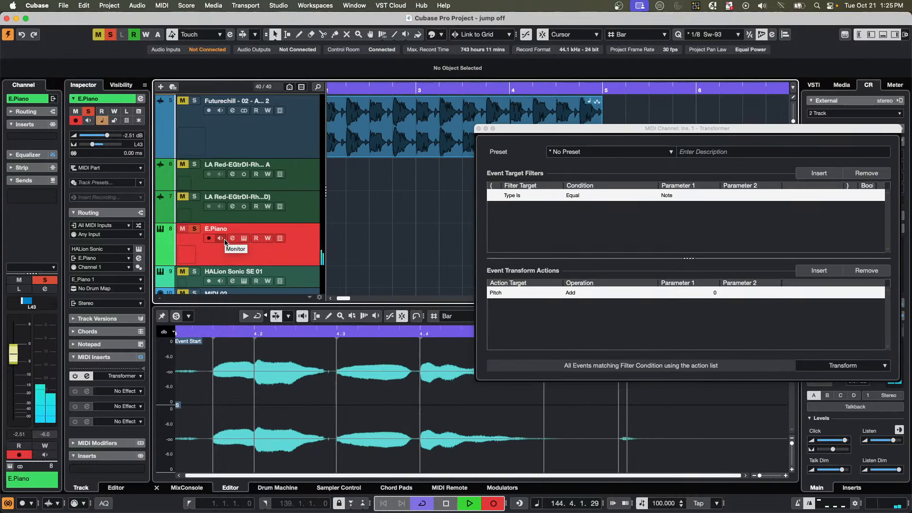
key(space)
Move the Transformer window out of the way and shift the existing E.Piano part to start at about 8.2.3.33.
click(538, 128)
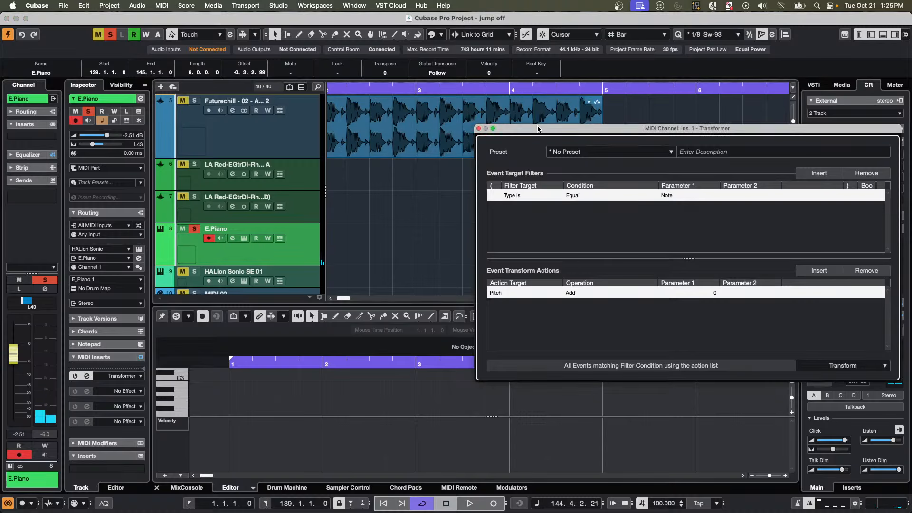
drag(538, 129, 673, 333)
drag(437, 89, 436, 73)
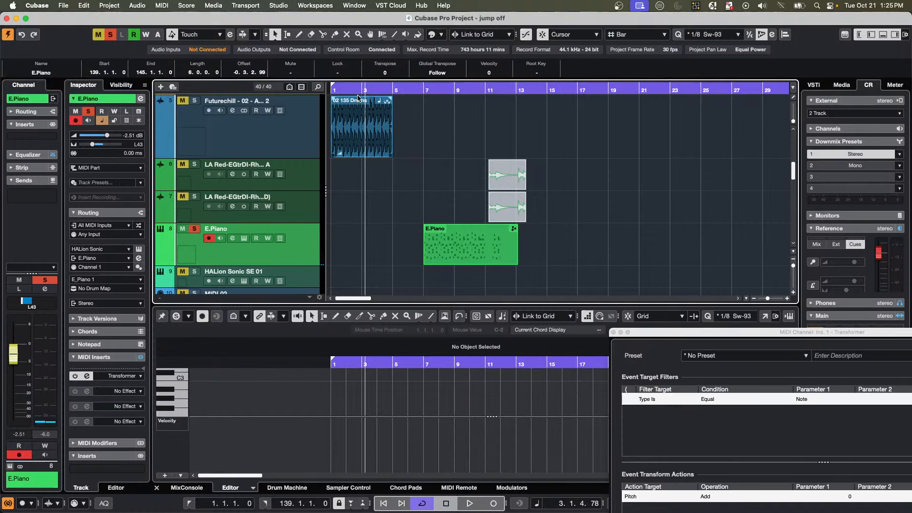
click(511, 257)
drag(510, 257, 531, 257)
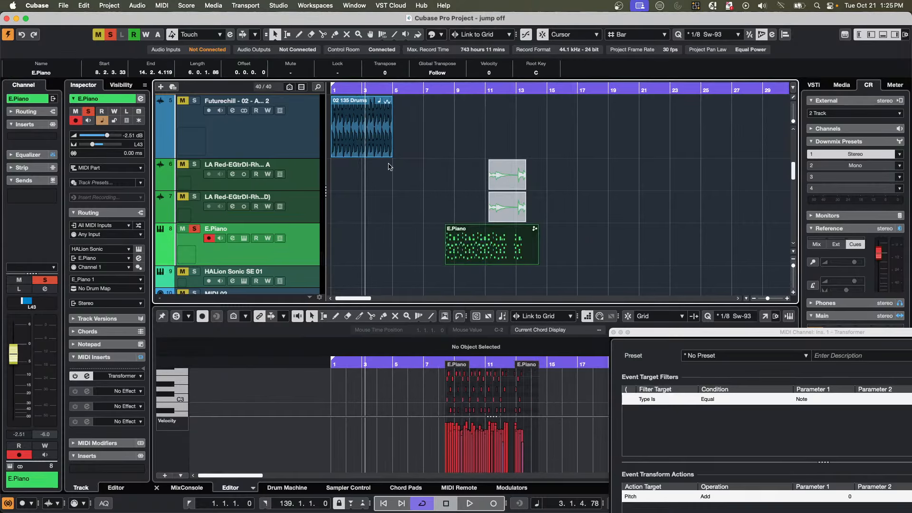
Set the playhead to the project start and briefly play the project.
drag(384, 90, 285, 112)
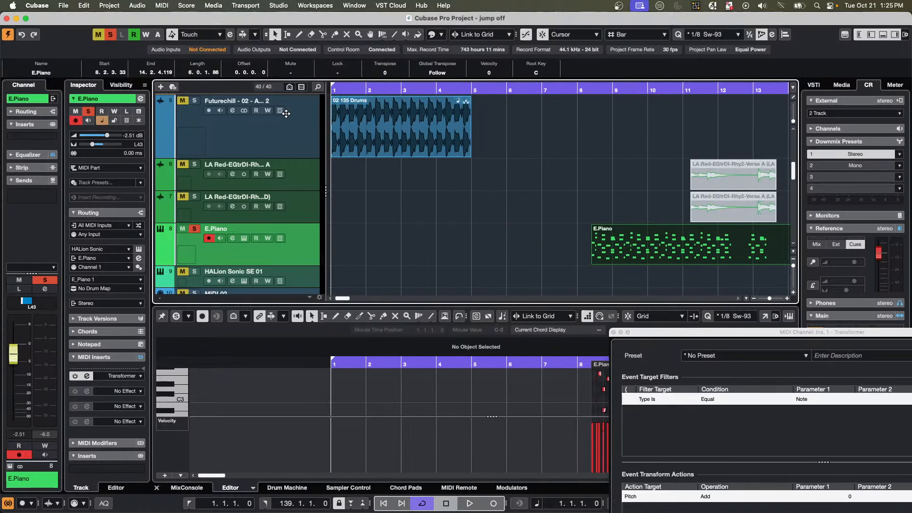
click(470, 503)
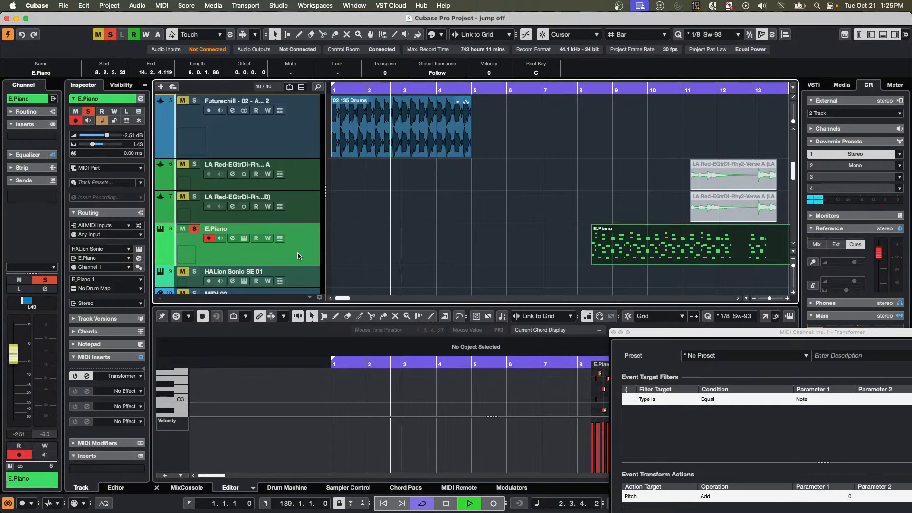
key(space)
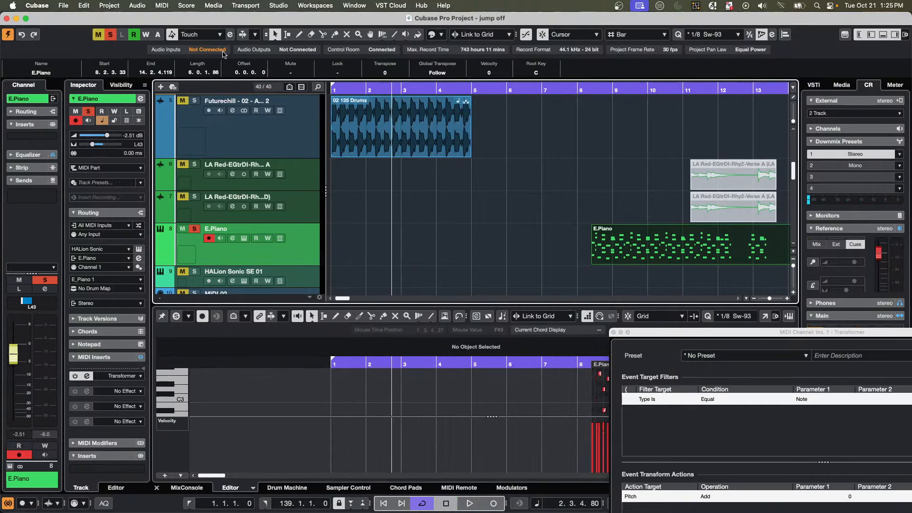
Clear all solos, solo only the E.Piano track again, and record a melody from bar 1 to about bar 6.
click(110, 34)
click(195, 229)
key(KP_Multiply)
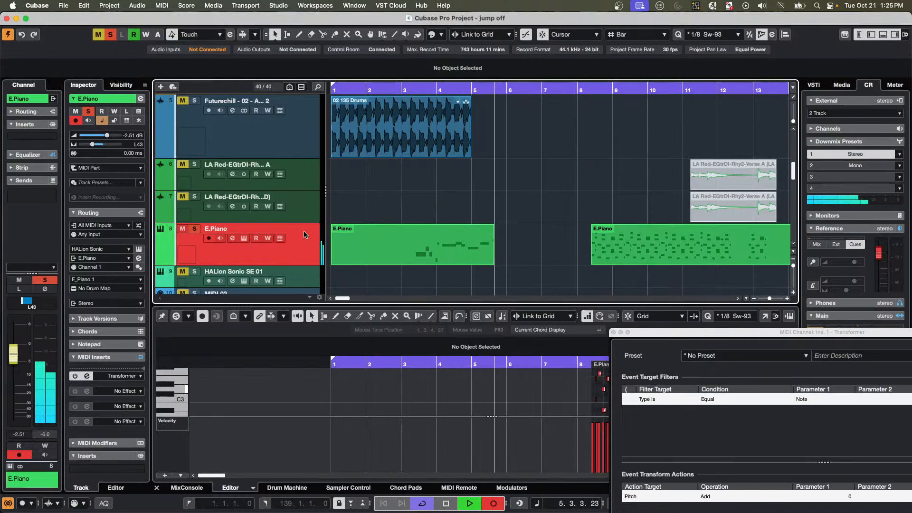
key(space)
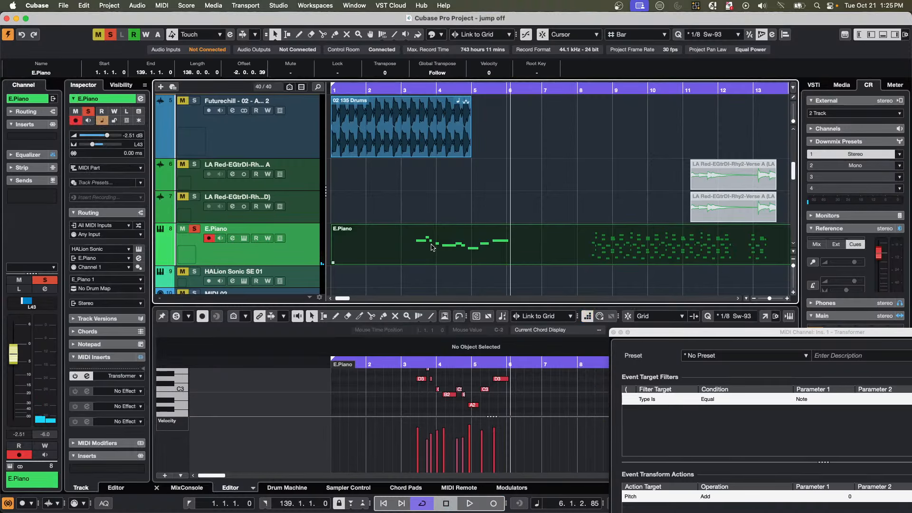
Enlarge the lower editor, close the Transformer window, and copy all the newly recorded E.Piano notes one octave up.
drag(578, 305, 579, 235)
scroll(395, 354, up, 5)
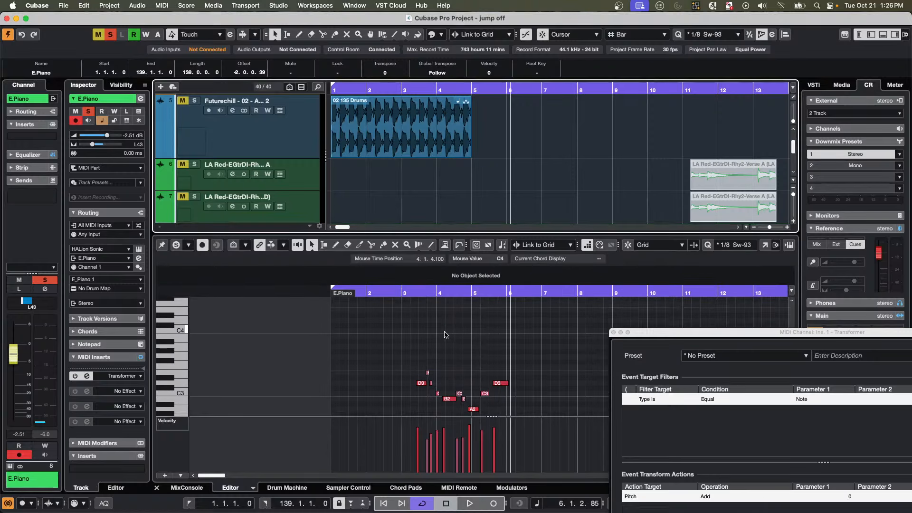
click(395, 353)
drag(394, 353, 546, 417)
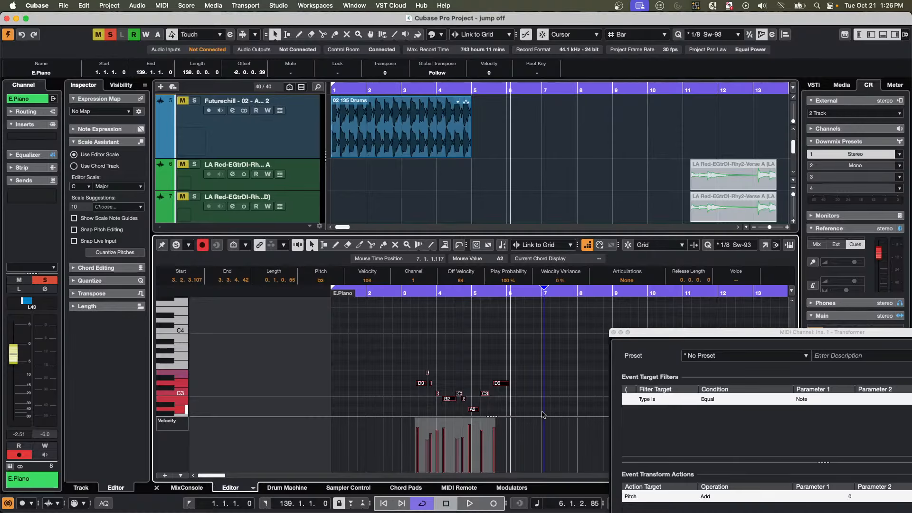
click(614, 332)
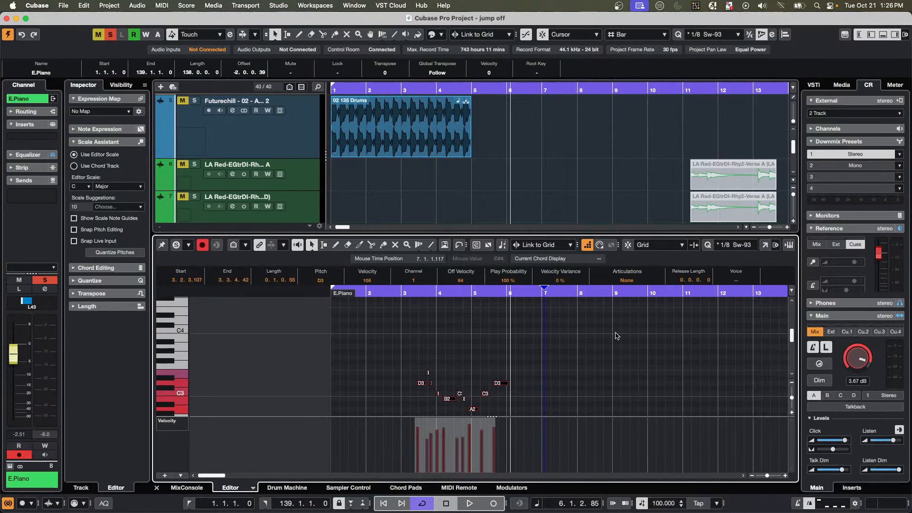
click(423, 384)
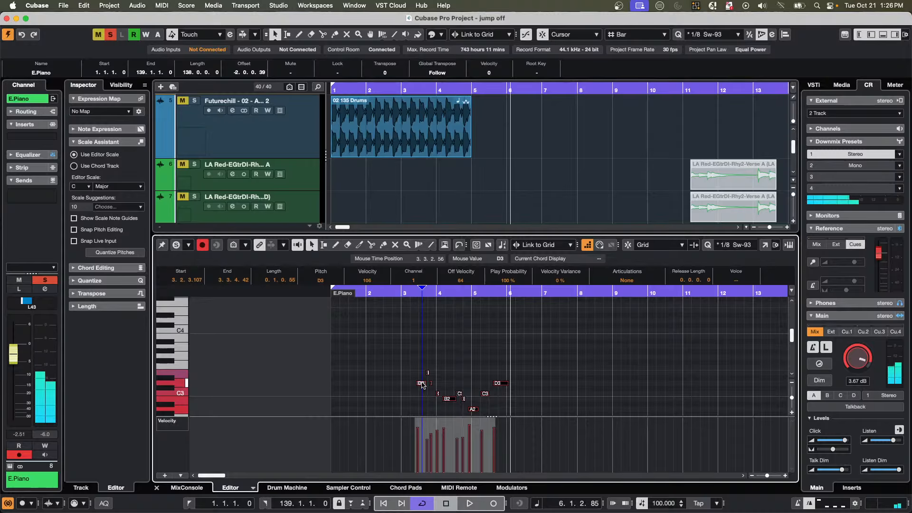
drag(423, 384, 419, 322)
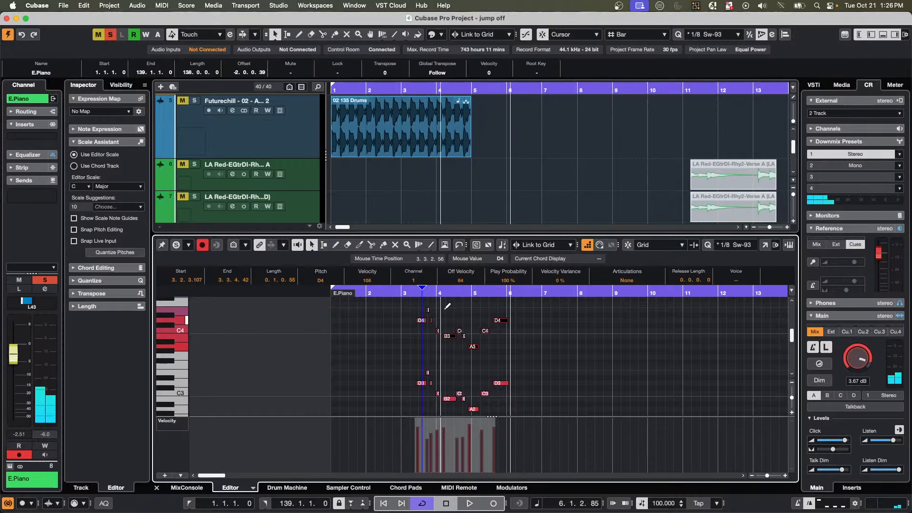
Play the octave-doubled E.Piano notes from bar 3 and stop after the last note.
click(403, 294)
key(space)
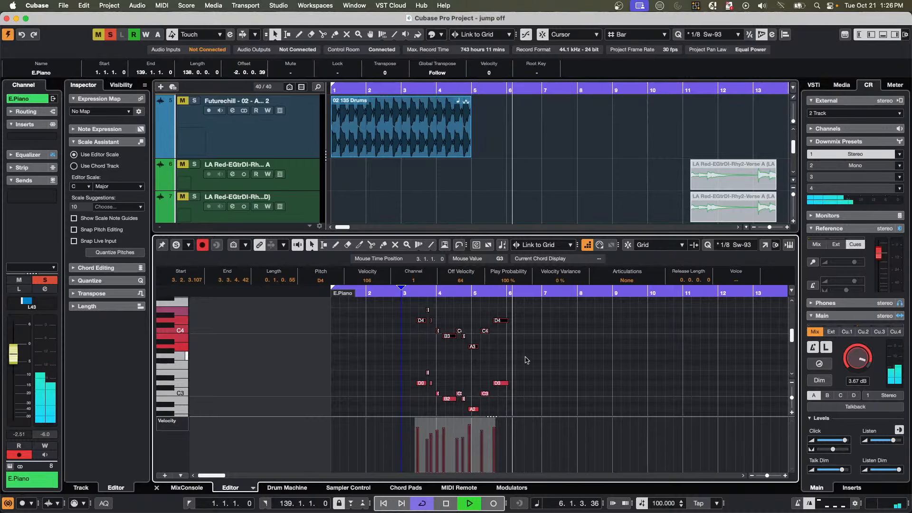
key(space)
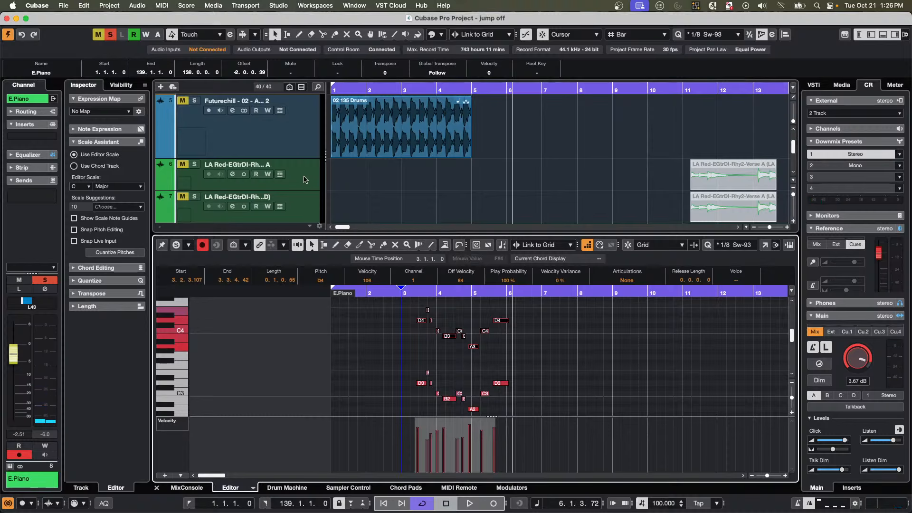
Select the E.Piano track and replace the Transformer in its first MIDI insert with MIDI Control.
click(302, 153)
scroll(274, 168, down, 3)
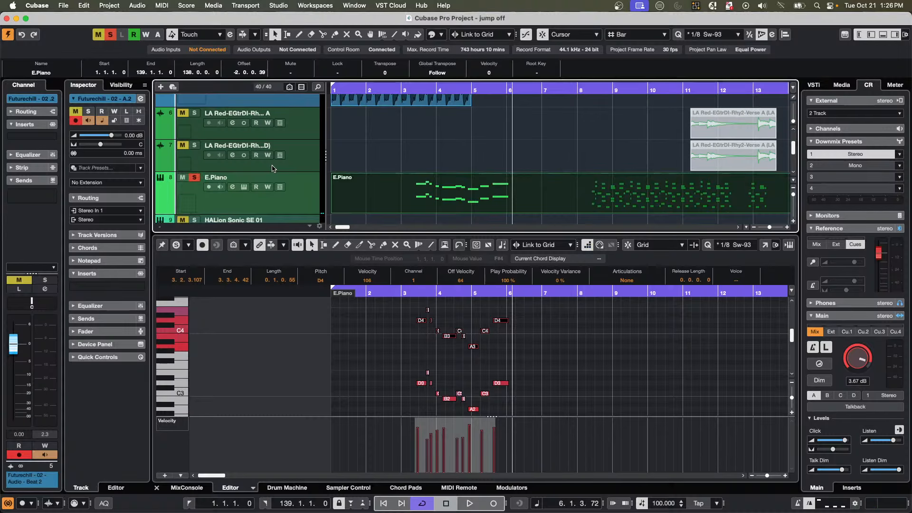
scroll(273, 168, up, 5)
scroll(285, 157, down, 8)
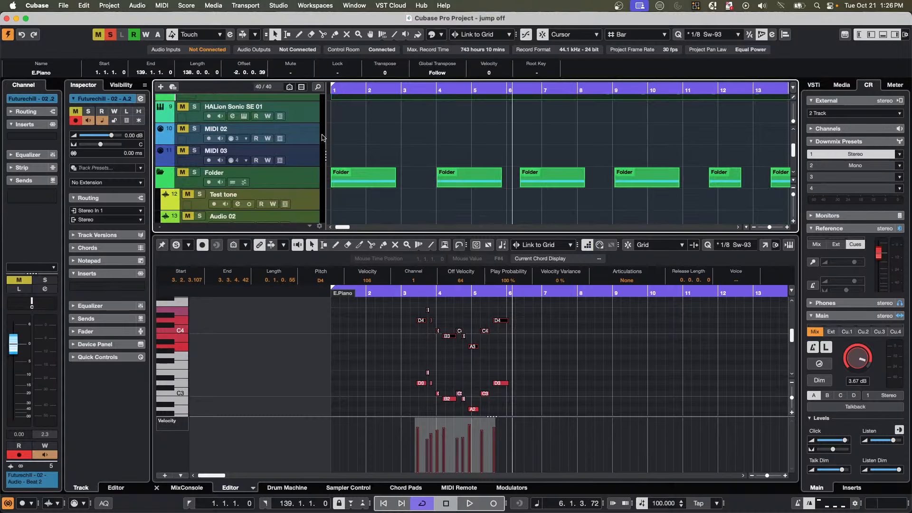
scroll(321, 137, up, 2)
click(302, 140)
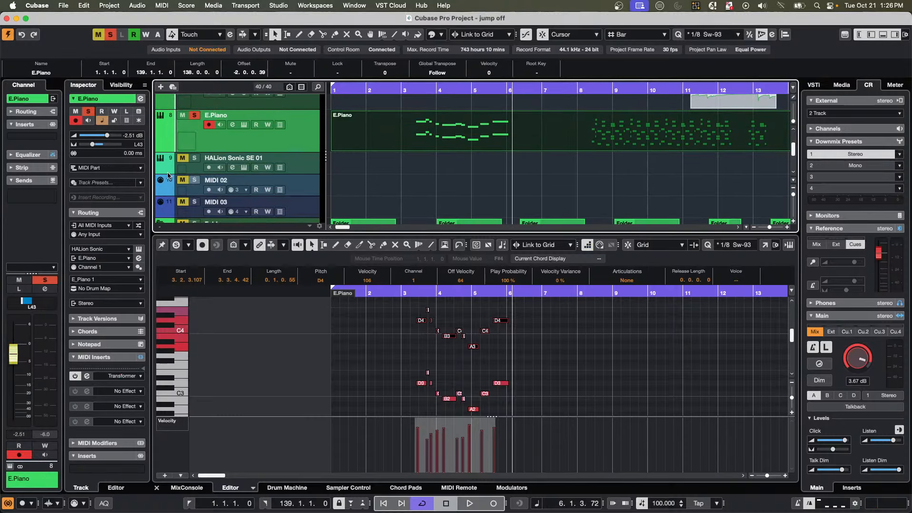
click(118, 379)
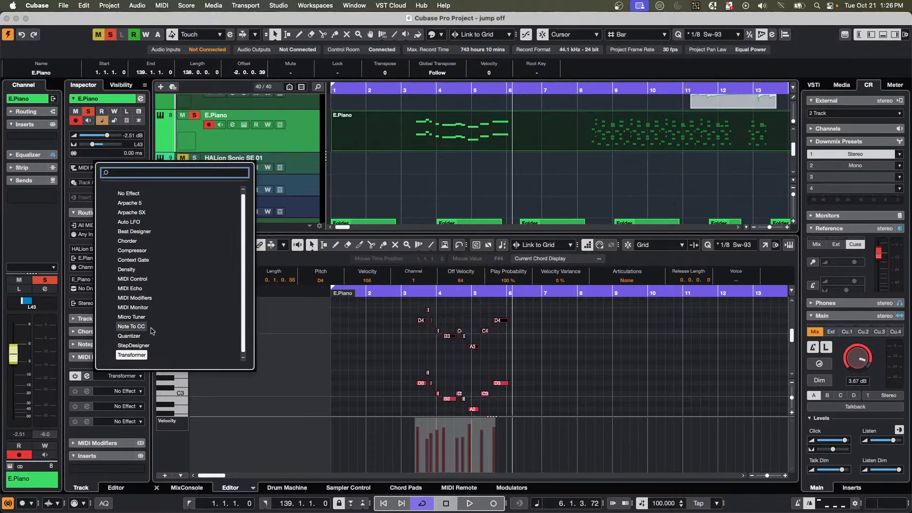
click(144, 281)
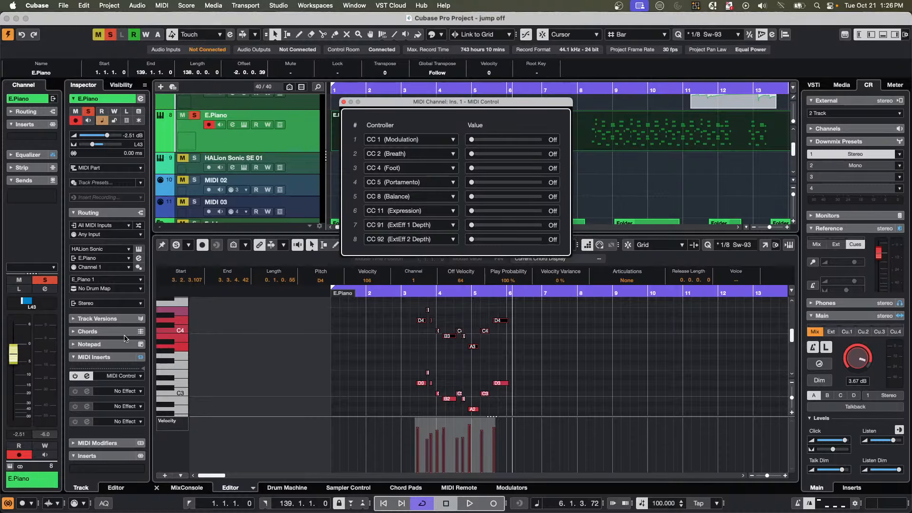
Load MIDI Echo in the E.Piano track's first MIDI insert, look through the other effects offered, and close the effect window.
click(123, 375)
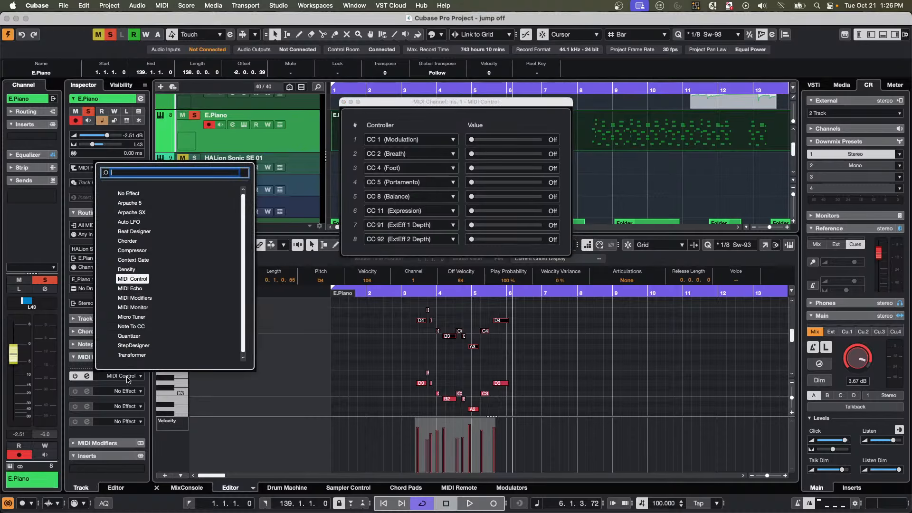
click(131, 288)
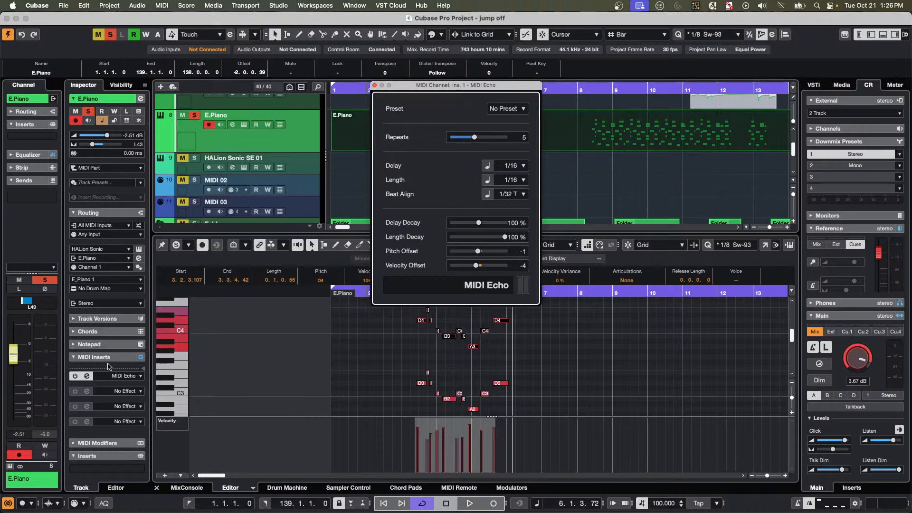
click(126, 376)
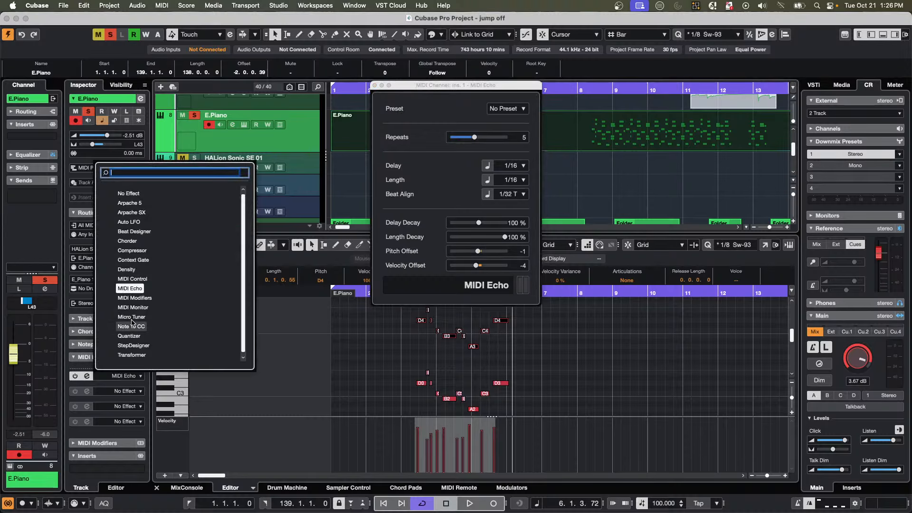
click(338, 172)
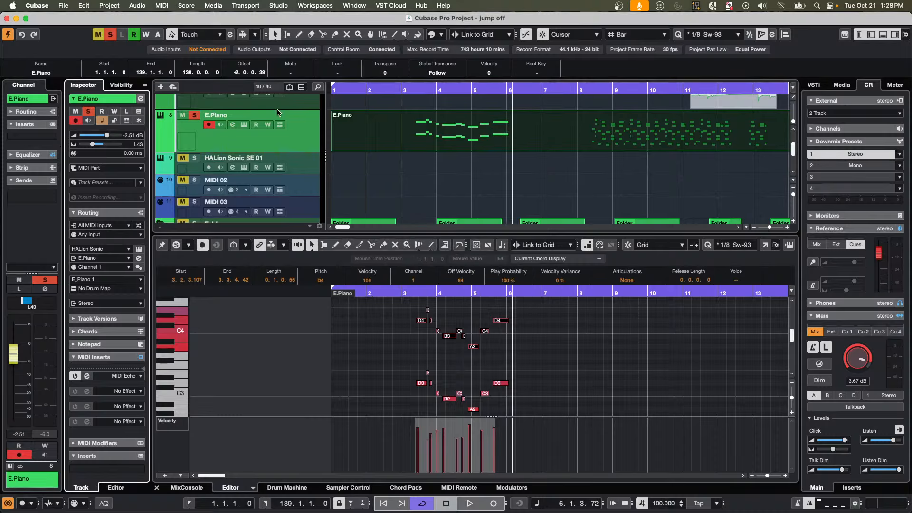
Load the MonoDelay effect in the E.Piano channel's first audio insert.
click(374, 85)
click(51, 137)
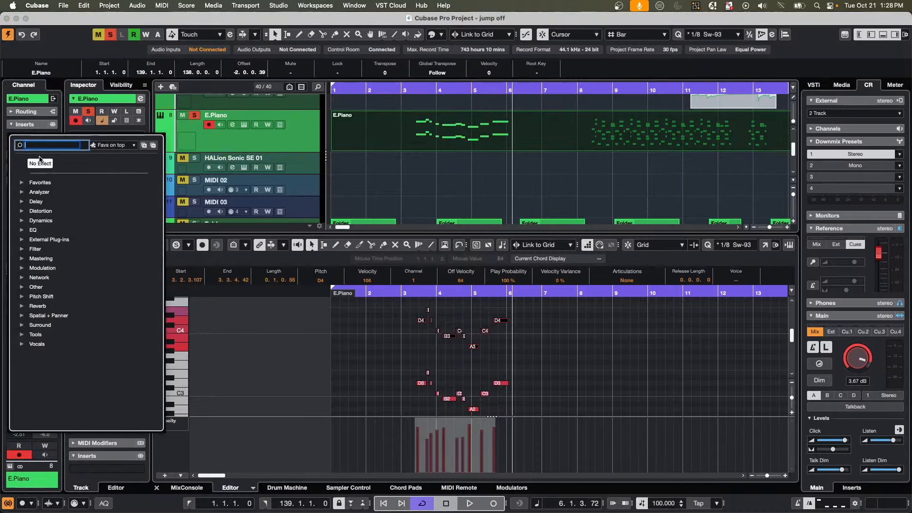
click(22, 201)
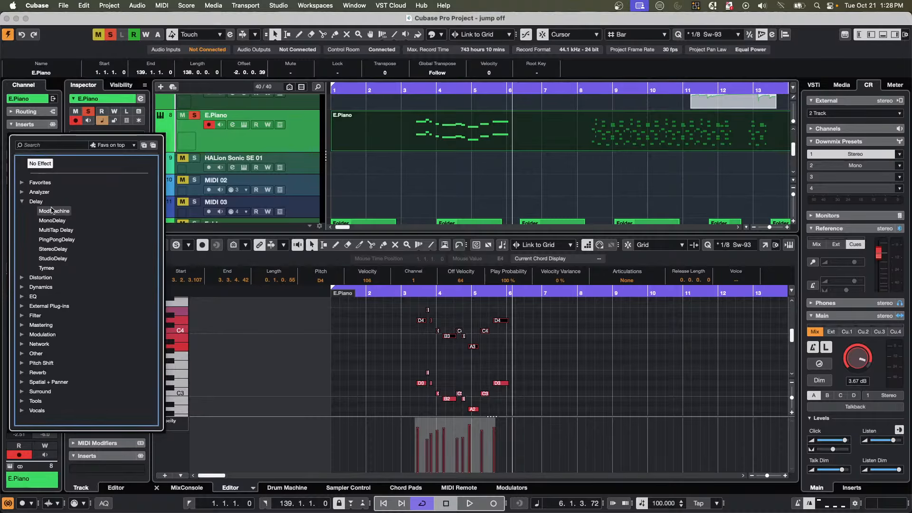
click(52, 220)
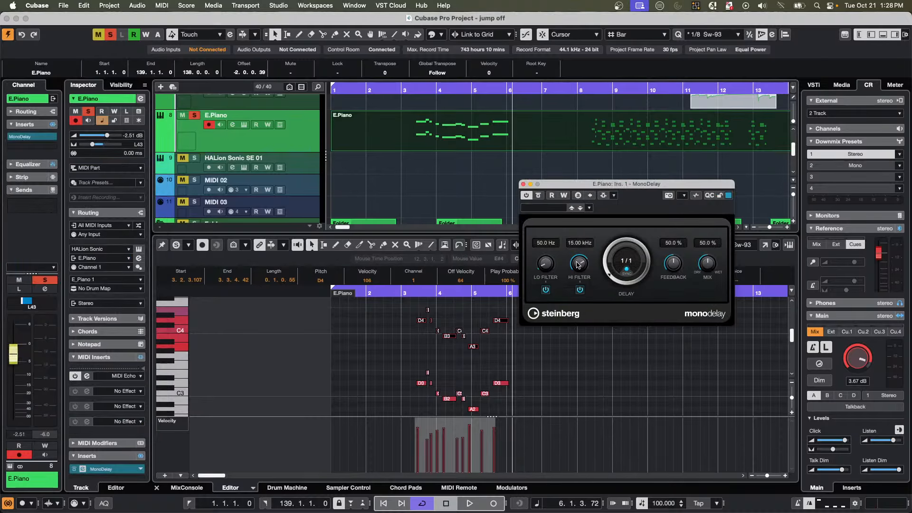
Disable "Open Effect Editor after Loading It" in the VST plug-in preferences and apply the change.
click(46, 5)
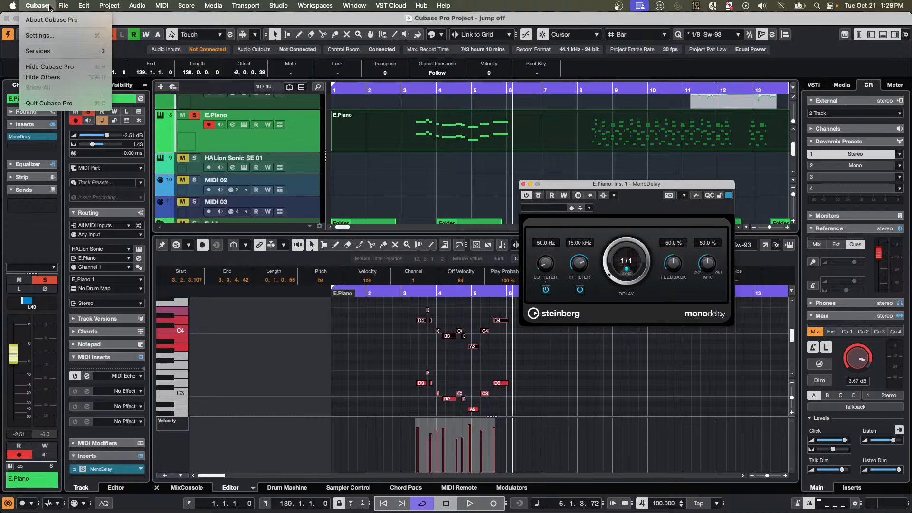
click(38, 41)
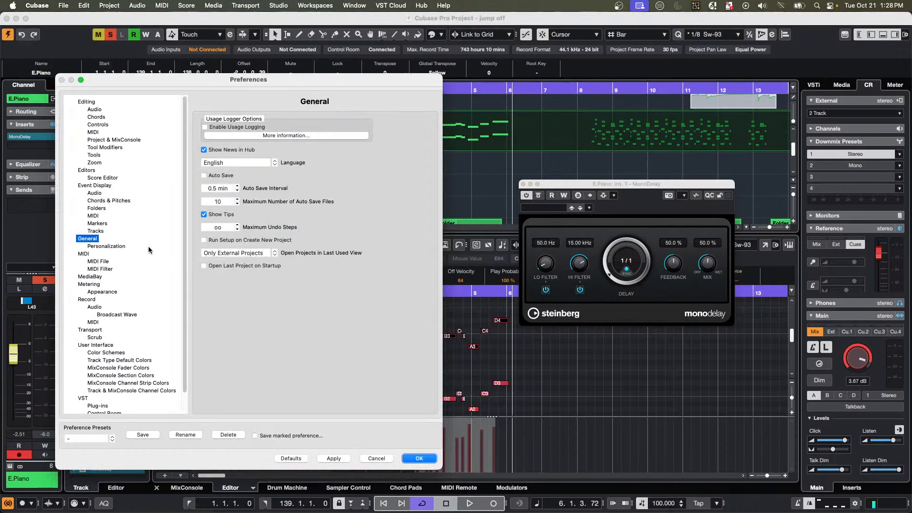
scroll(106, 331, down, 1)
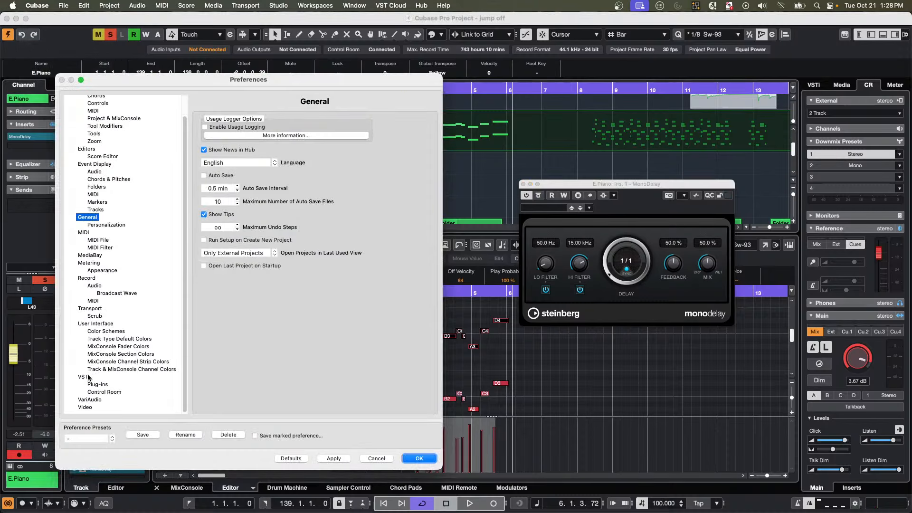
click(95, 385)
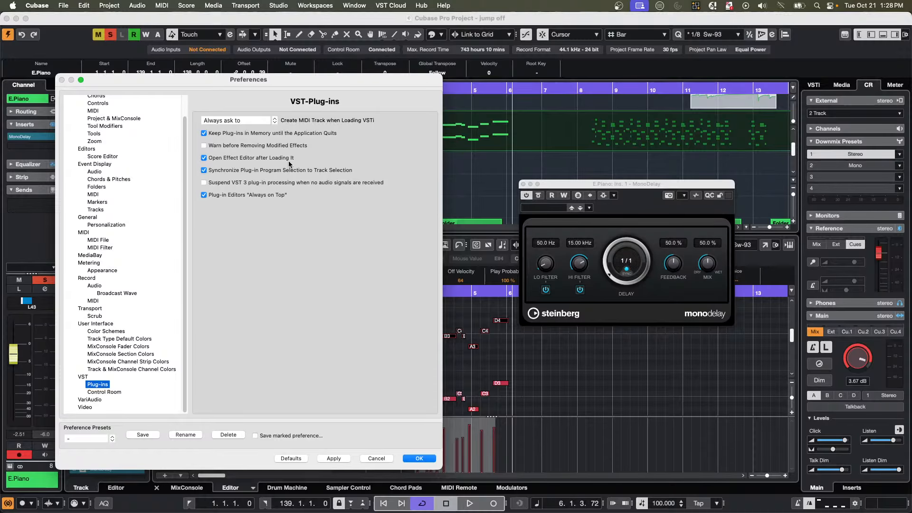
click(204, 158)
click(334, 458)
click(419, 459)
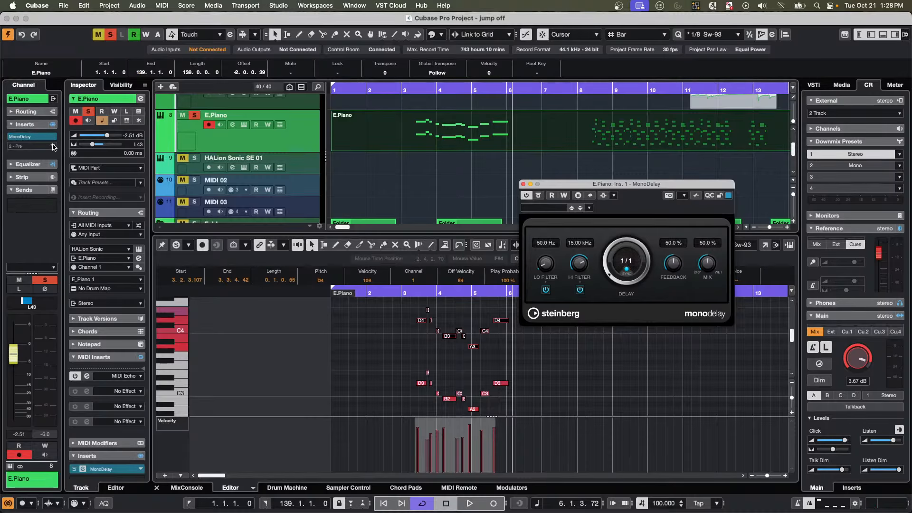
Load Black Valve in the E.Piano channel's second audio insert, and remove both effects from the channel's inserts.
click(51, 146)
click(21, 229)
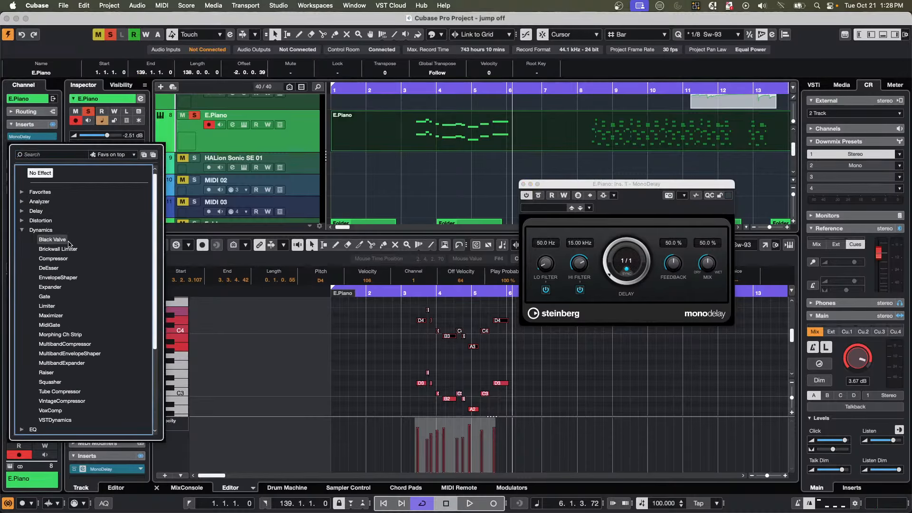
click(69, 241)
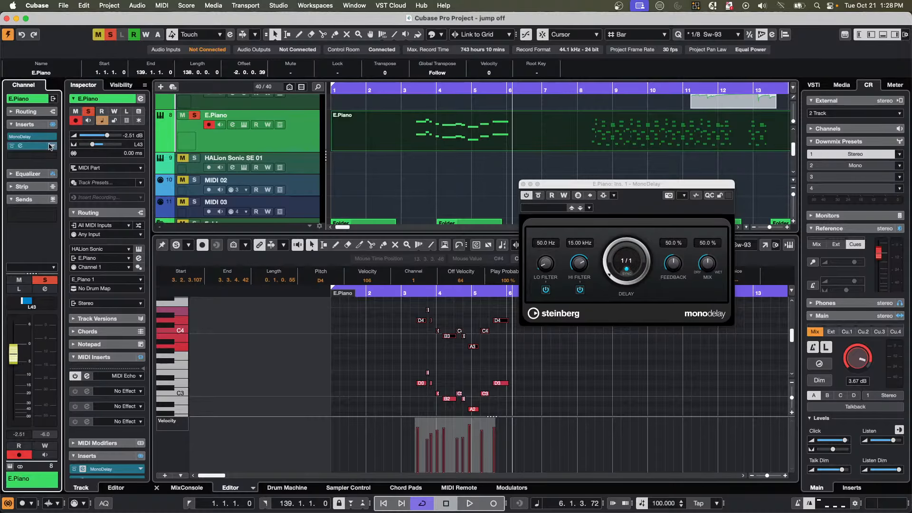
drag(50, 143, 264, 129)
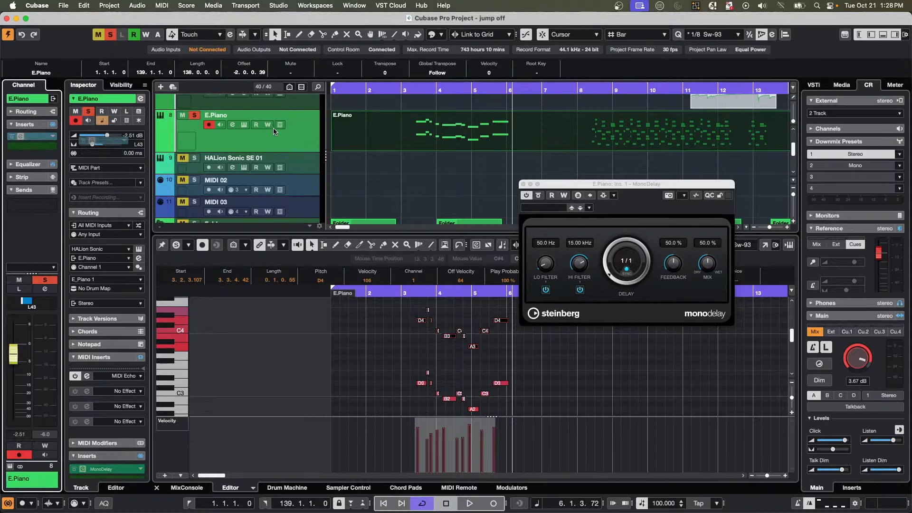
Enable "Open Effect Editor after Loading It" in the VST plug-in preferences and apply the change.
click(42, 5)
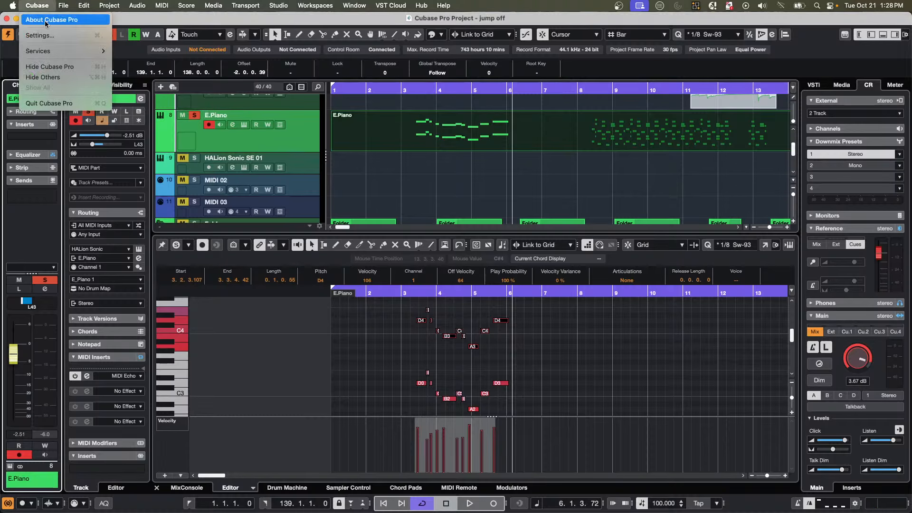
click(47, 35)
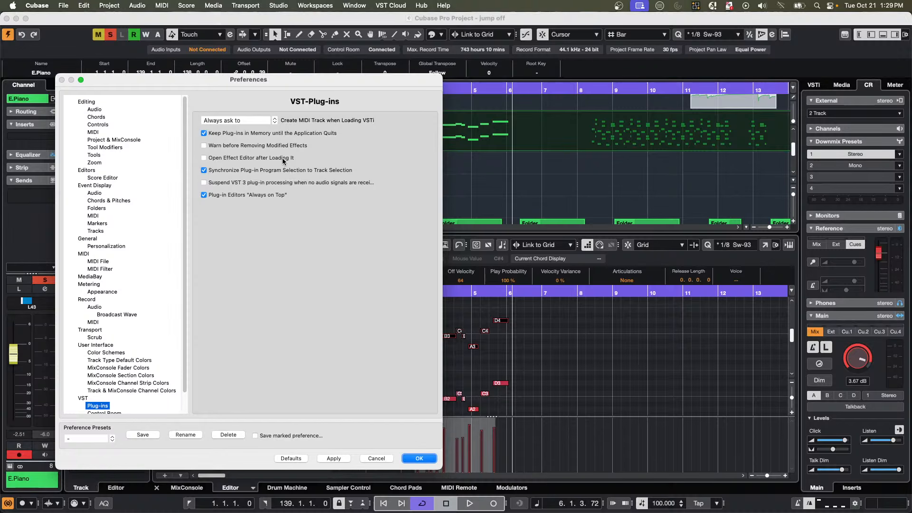
click(204, 158)
click(336, 458)
click(428, 460)
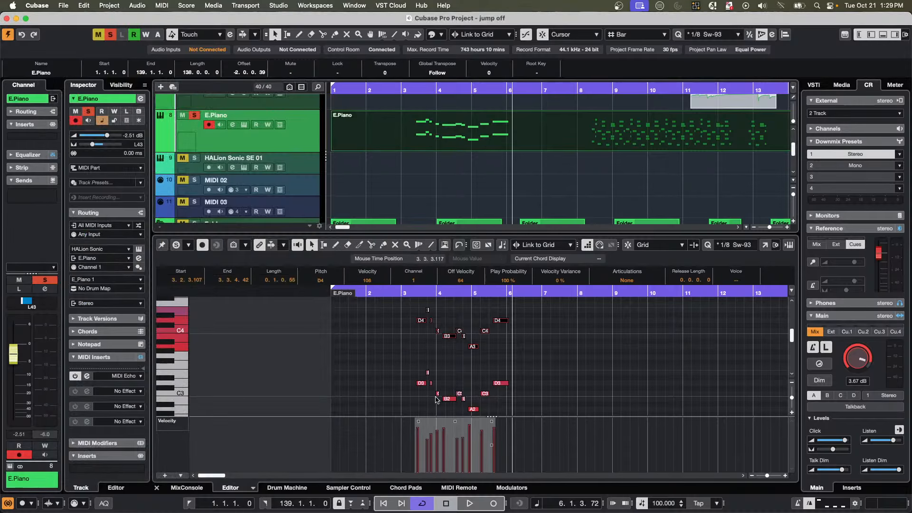
Load the Black Valve dynamics effect in the E.Piano channel's first audio insert.
click(45, 139)
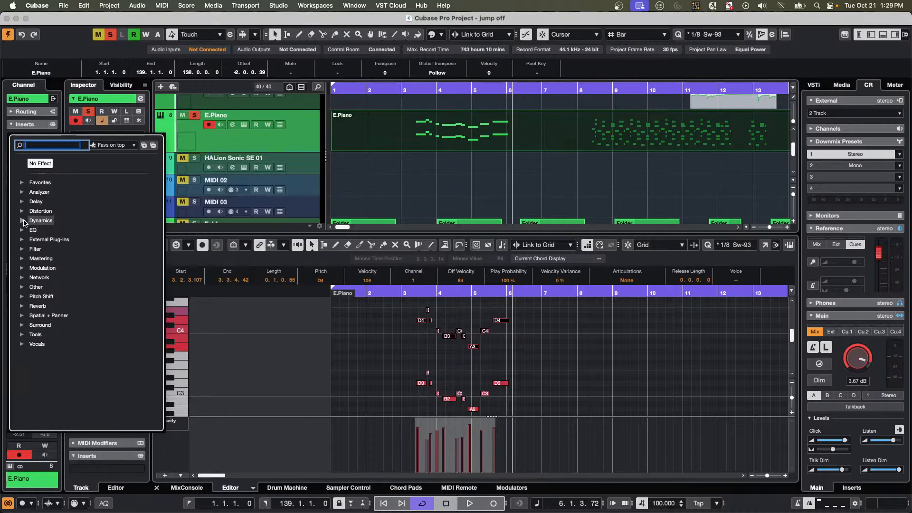
click(24, 220)
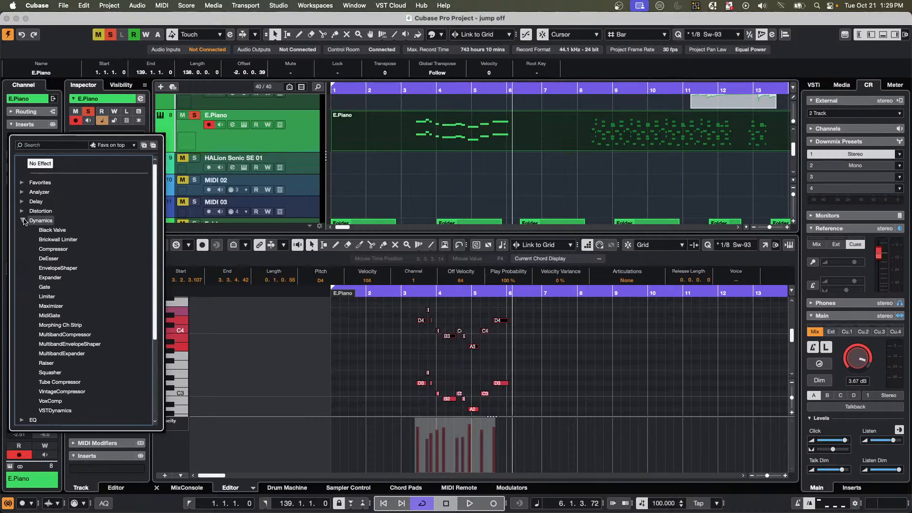
click(52, 230)
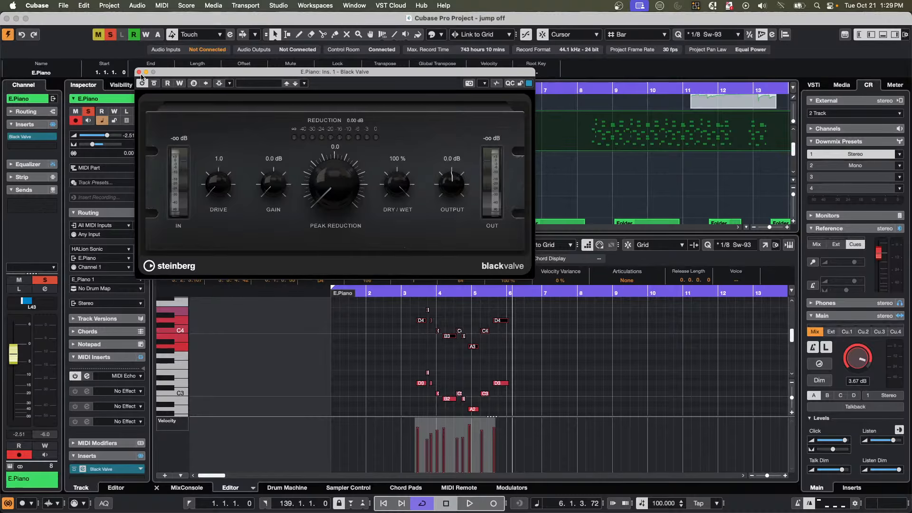
drag(140, 75, 140, 75)
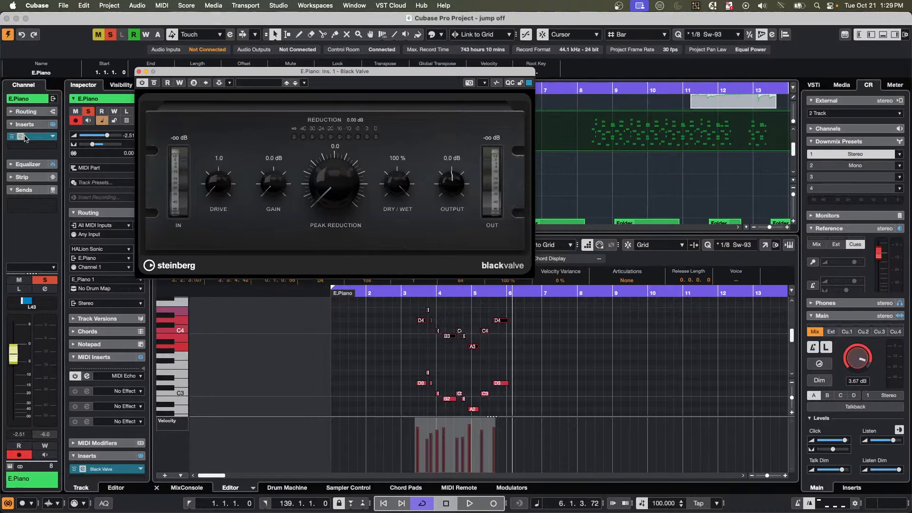
Review the VST plug-in preferences for opening effect editors and close the preferences.
click(46, 3)
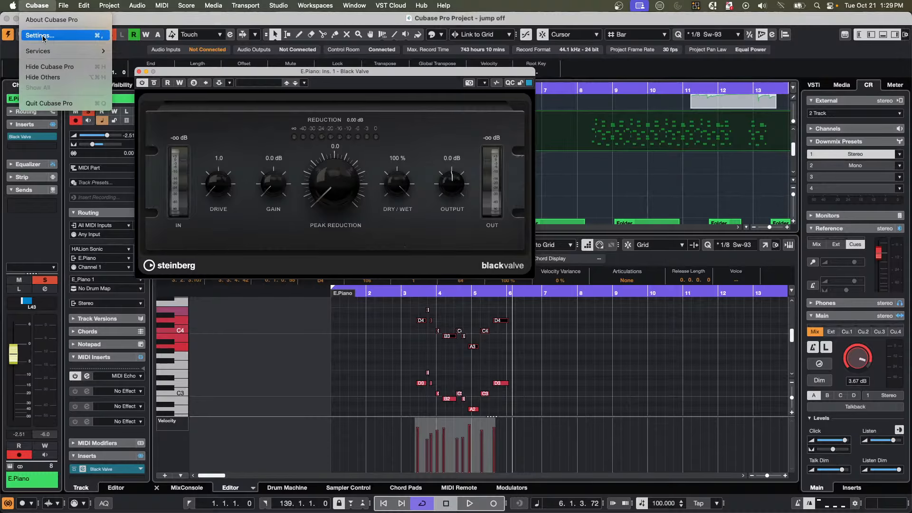
click(33, 33)
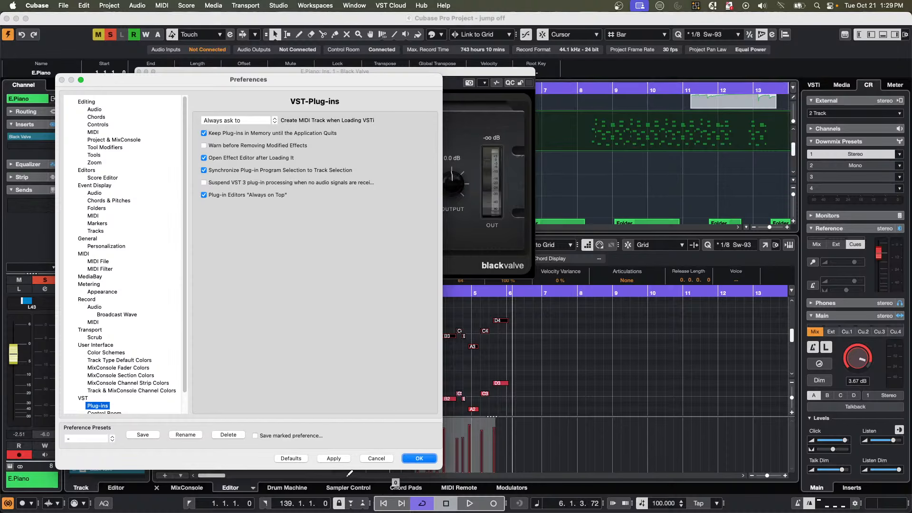
click(425, 456)
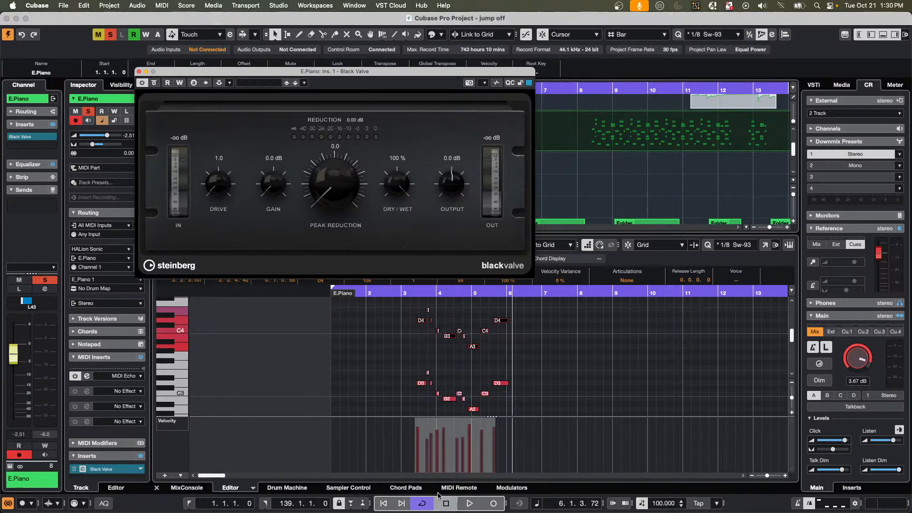
Launch Nuendo 14 and look through its list of recent projects.
mouse_move(374, 510)
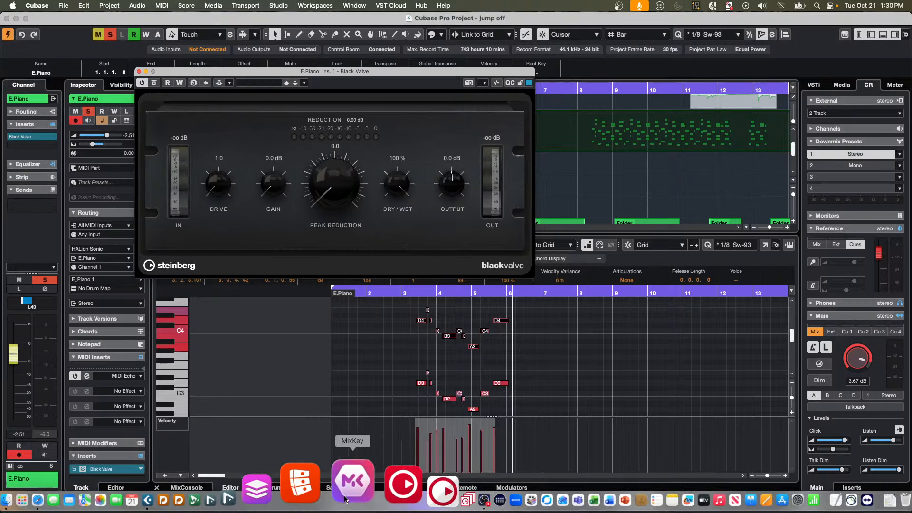
mouse_move(316, 512)
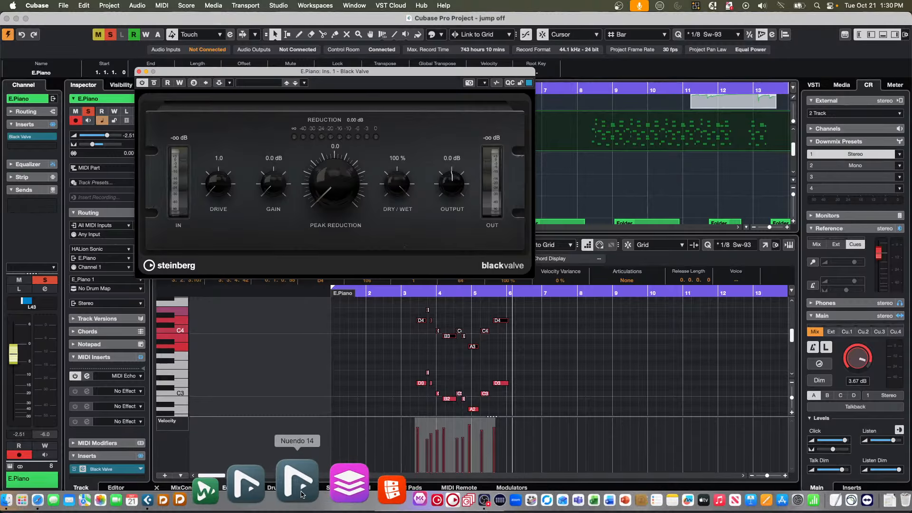
click(304, 487)
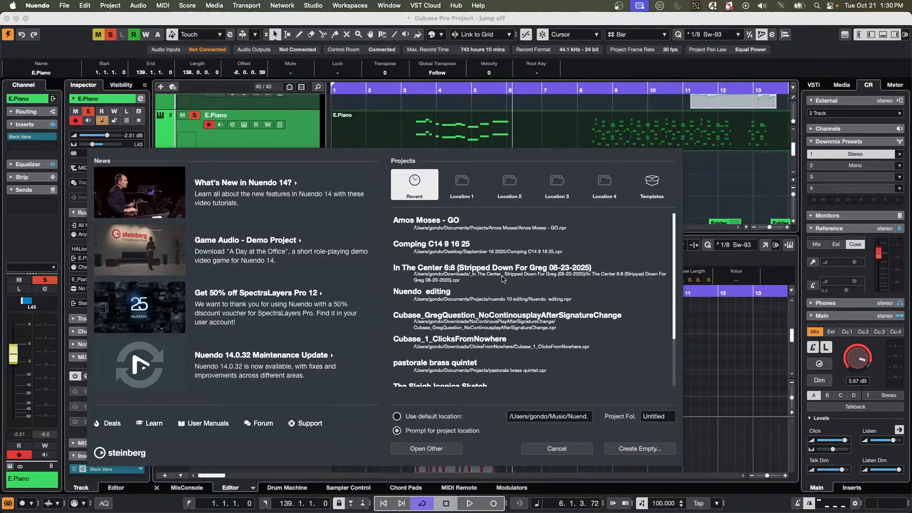
scroll(503, 279, down, 3)
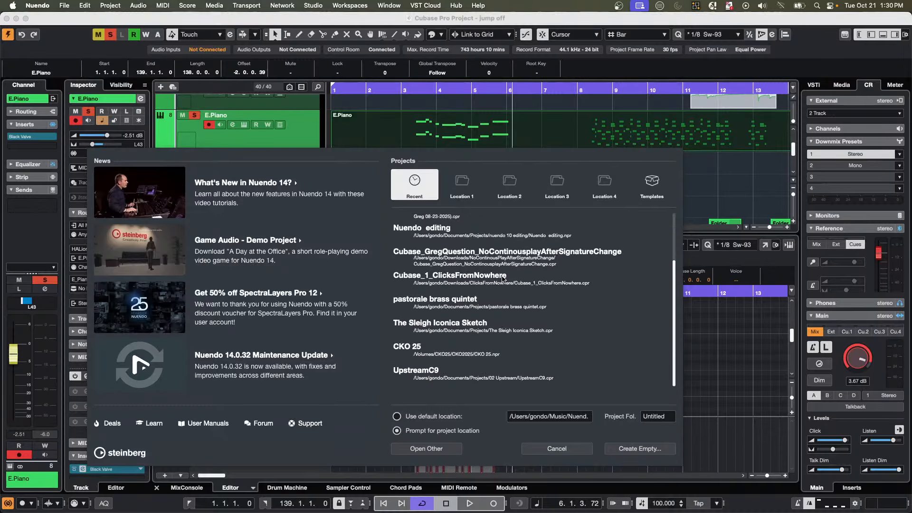
scroll(503, 279, up, 2)
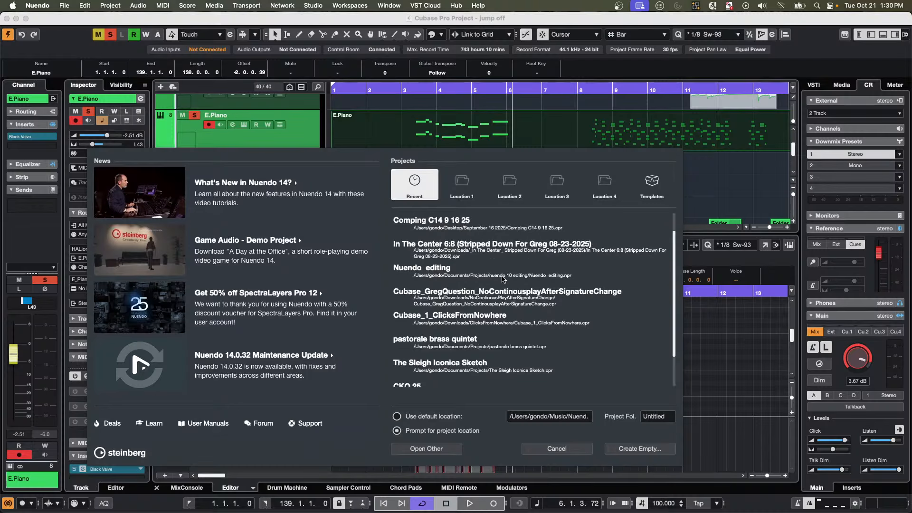
scroll(503, 279, up, 1)
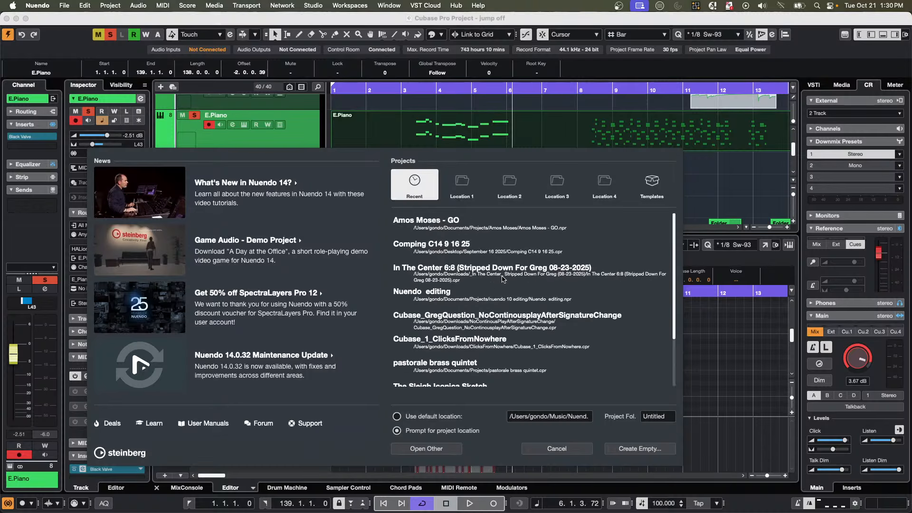
scroll(503, 279, down, 3)
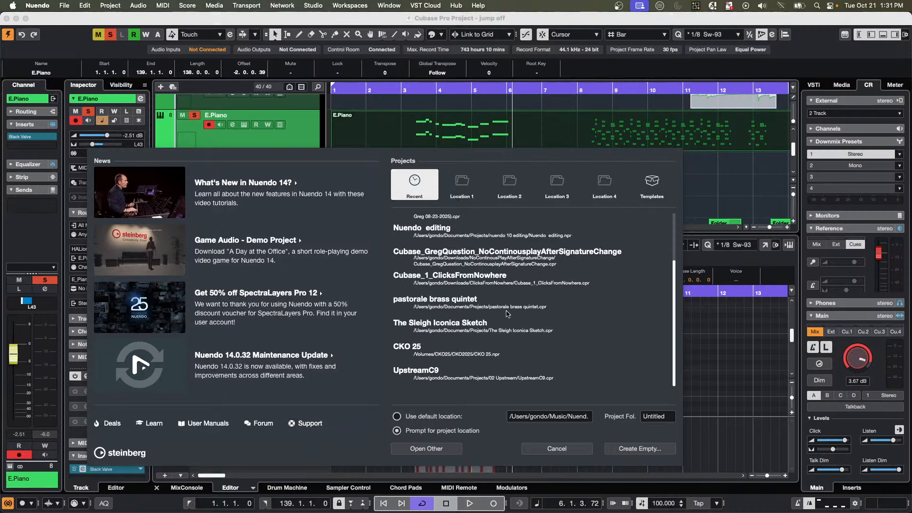
scroll(505, 313, up, 3)
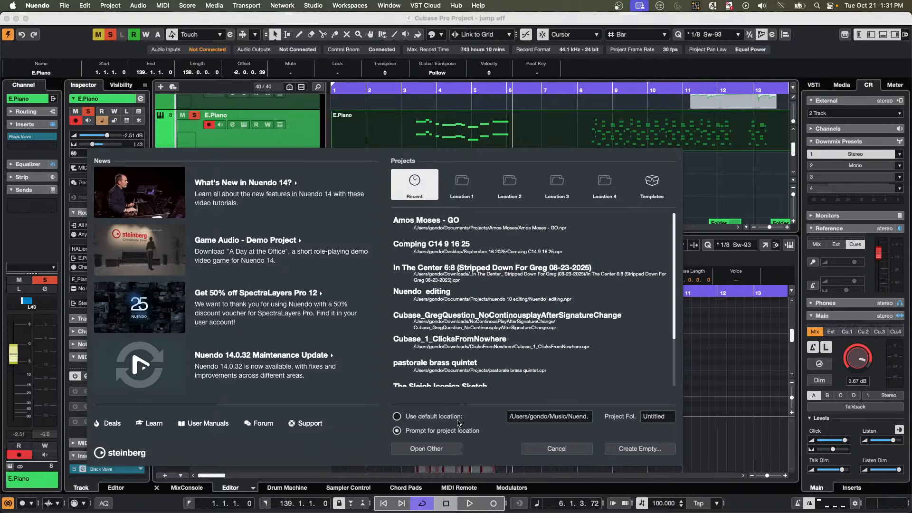
Start opening another project from disk and browse the contents of the Projects folder.
click(448, 451)
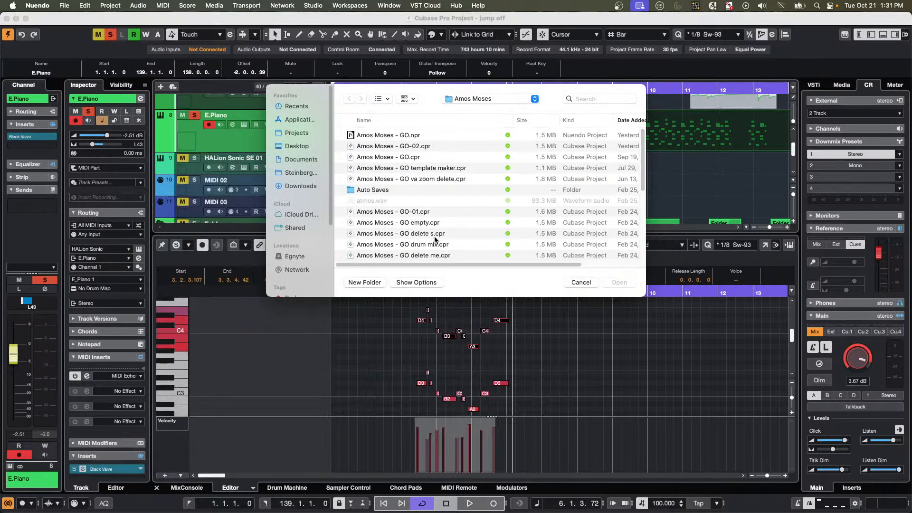
scroll(435, 223, down, 5)
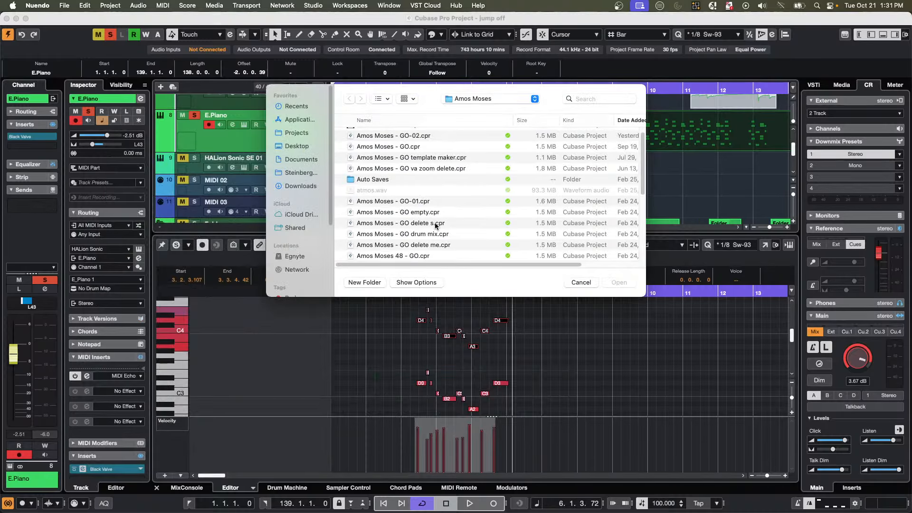
click(479, 101)
click(463, 109)
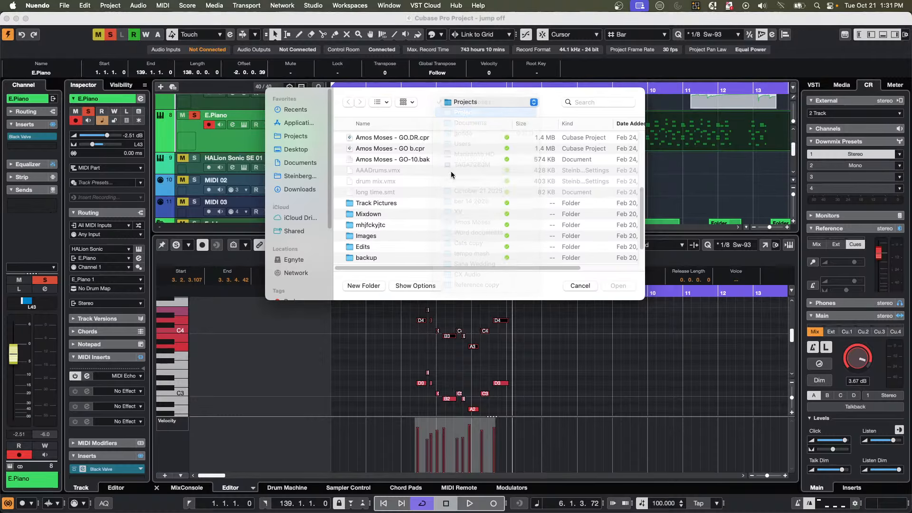
scroll(412, 194, down, 5)
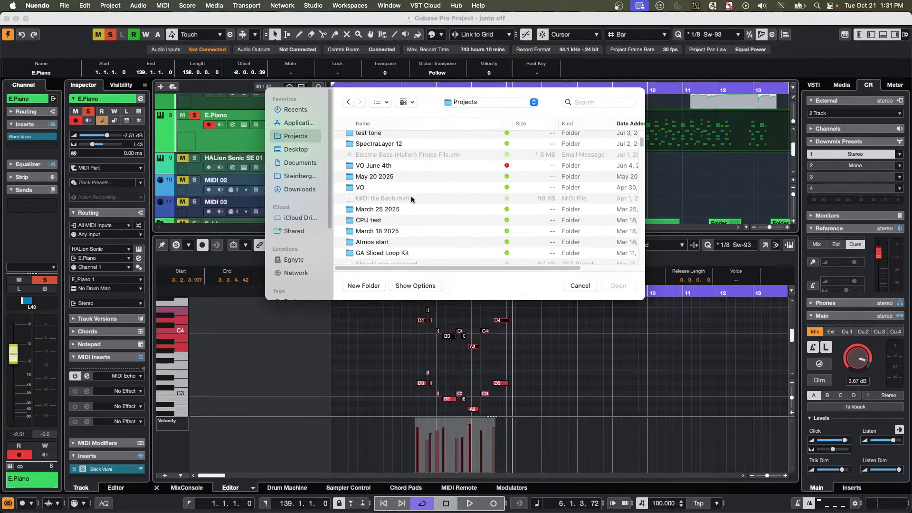
scroll(411, 198, down, 5)
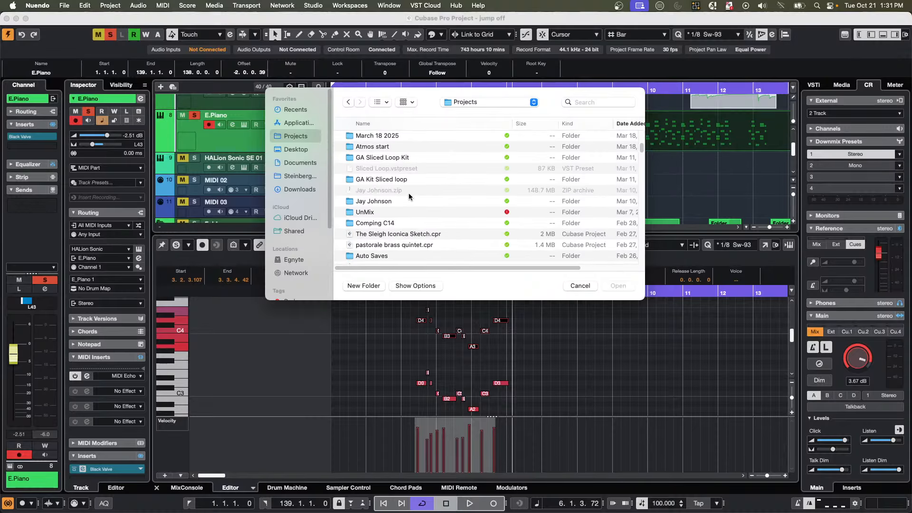
scroll(409, 199, down, 8)
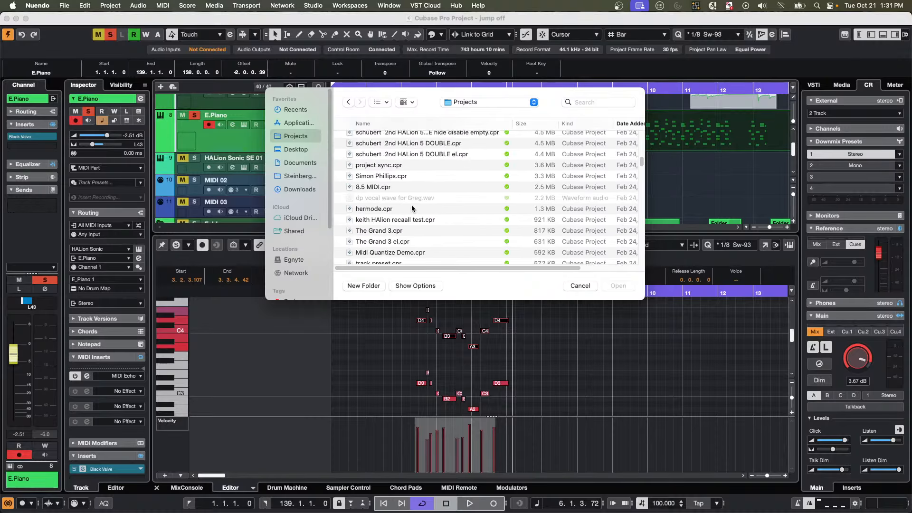
scroll(411, 207, down, 10)
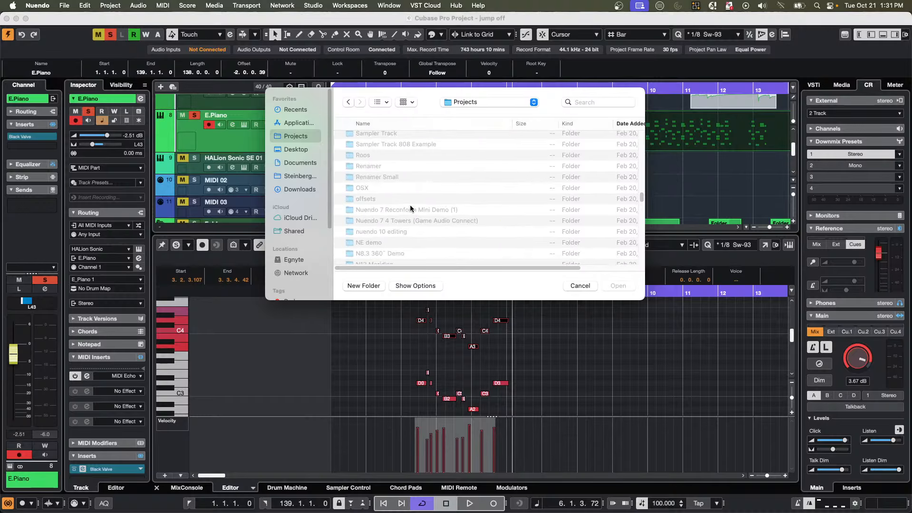
scroll(410, 208, down, 5)
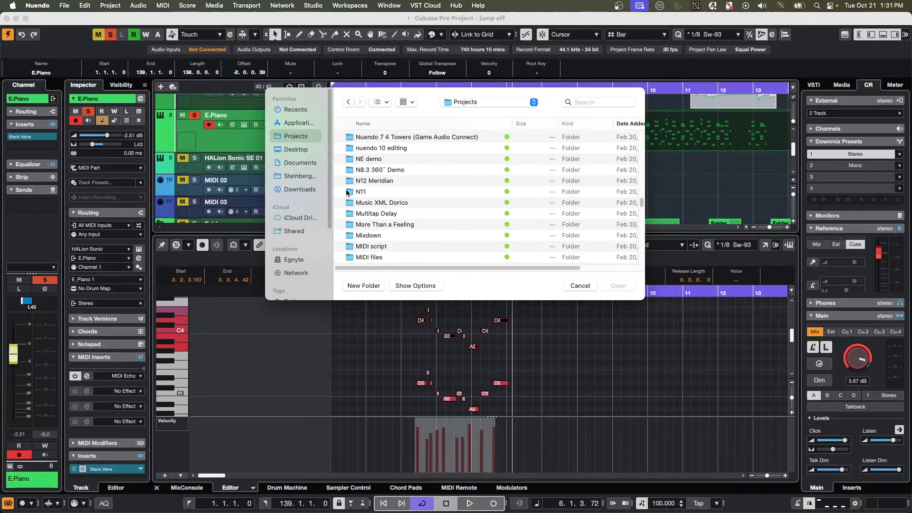
double_click(380, 181)
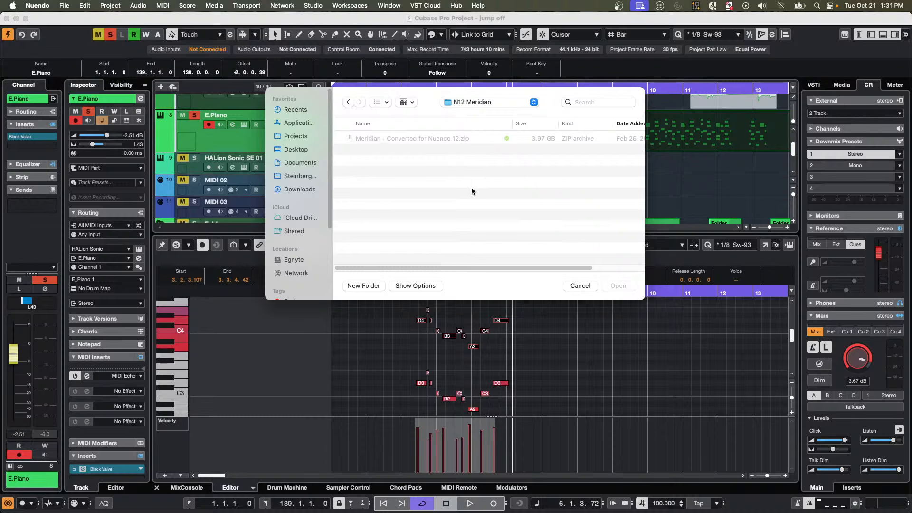
click(495, 103)
click(468, 110)
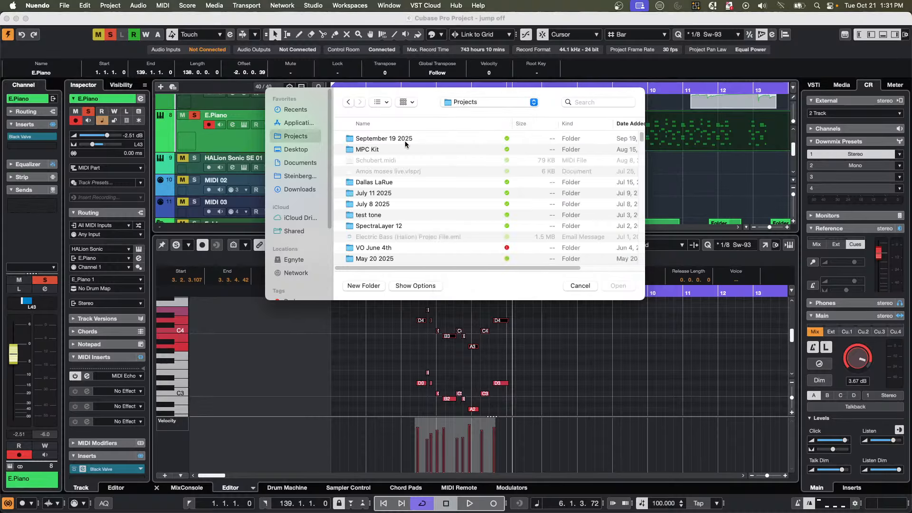
Sort the Projects folder by name and open its "nuendo 10 editing" subfolder.
scroll(392, 204, down, 10)
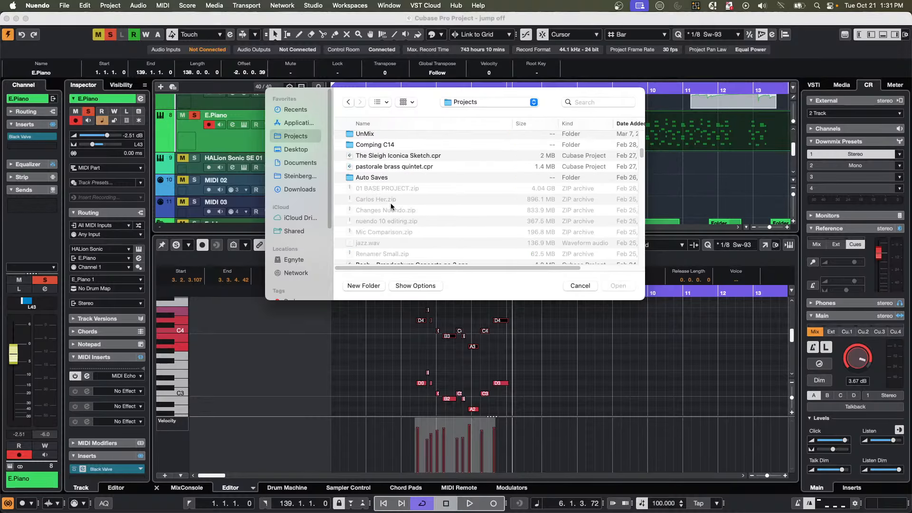
scroll(391, 206, down, 8)
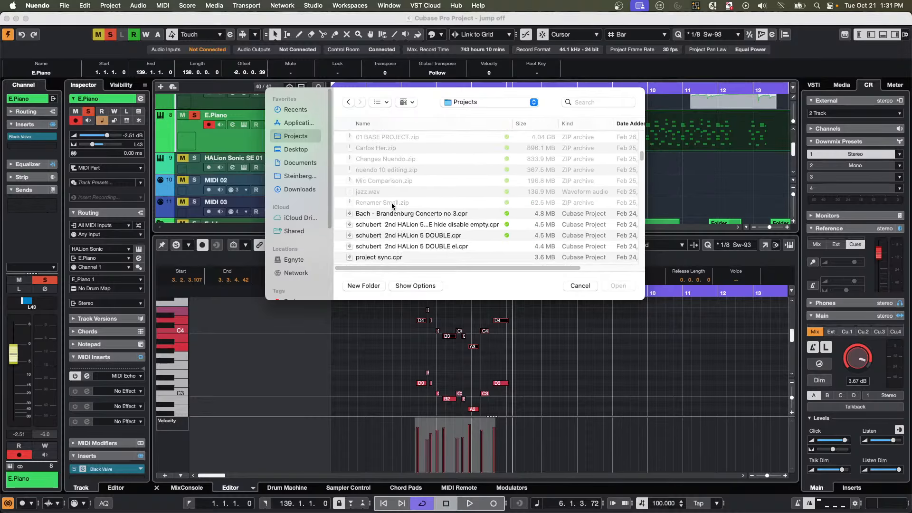
scroll(392, 205, down, 3)
scroll(392, 205, up, 15)
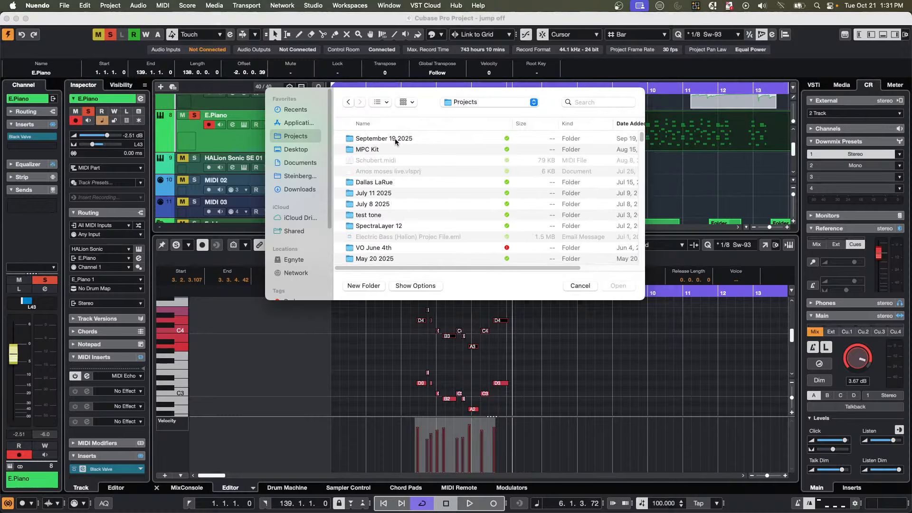
click(372, 125)
scroll(386, 178, down, 15)
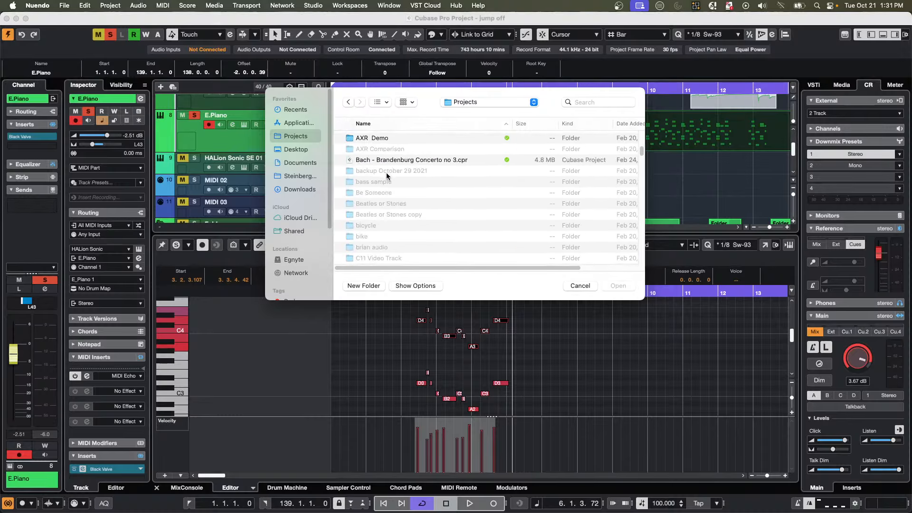
scroll(388, 175, down, 15)
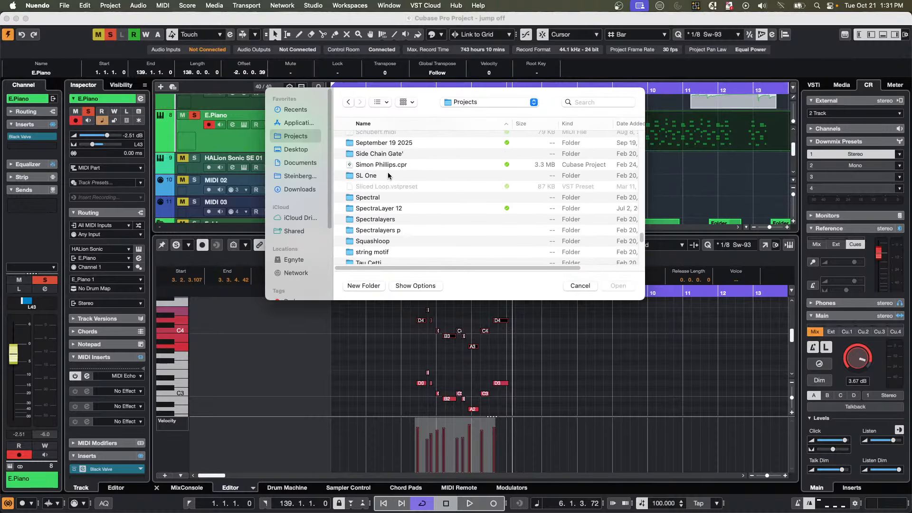
scroll(388, 175, up, 10)
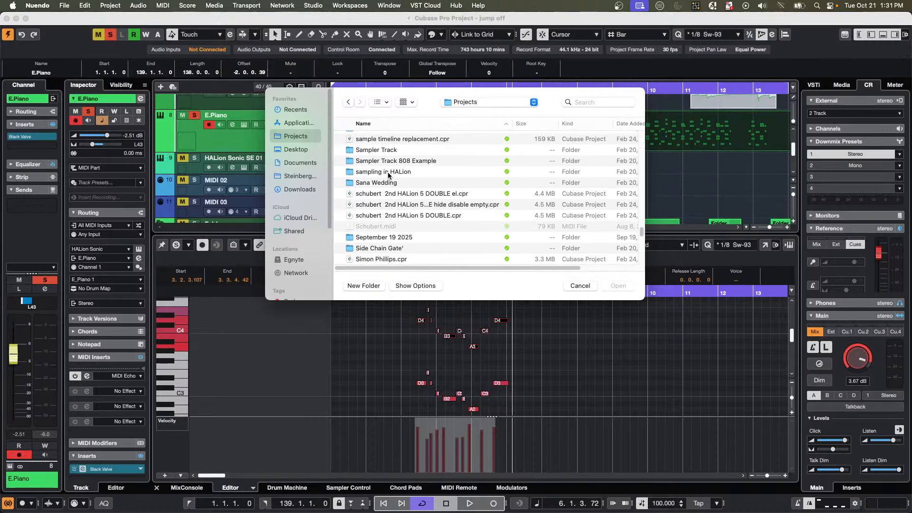
scroll(388, 175, up, 5)
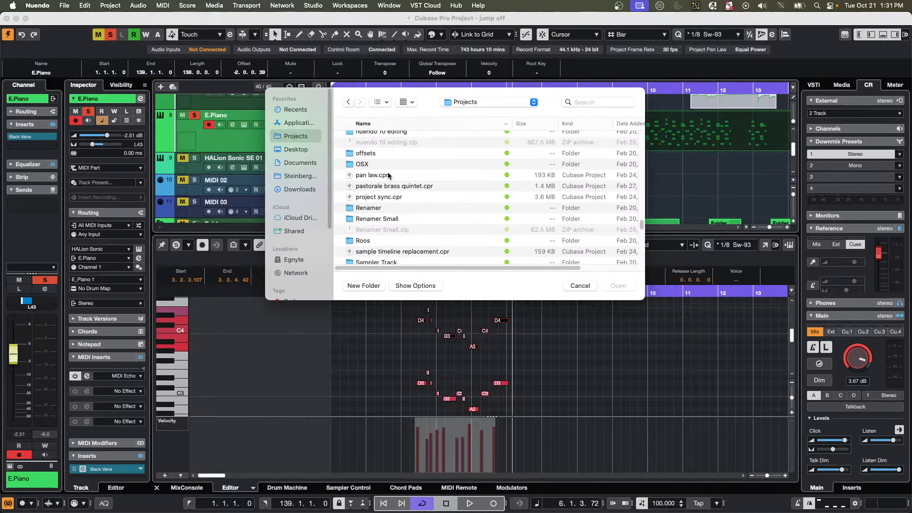
scroll(412, 173, up, 4)
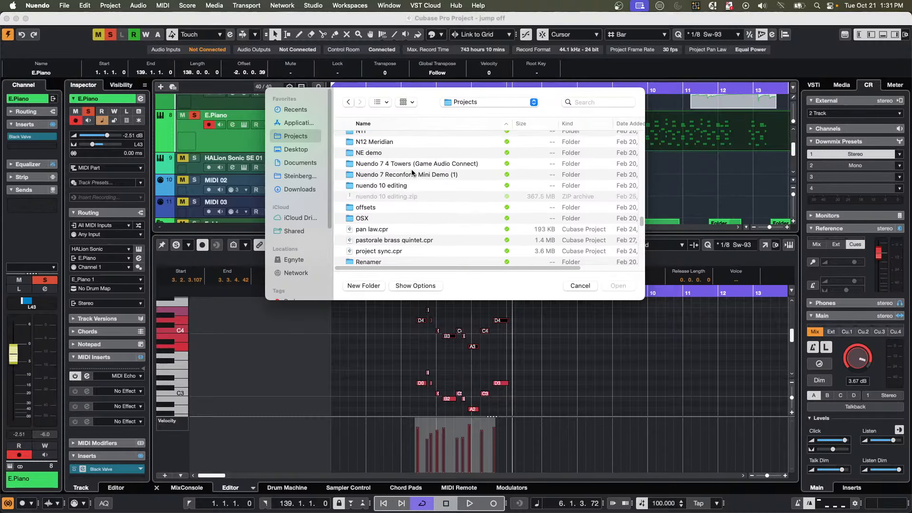
double_click(386, 185)
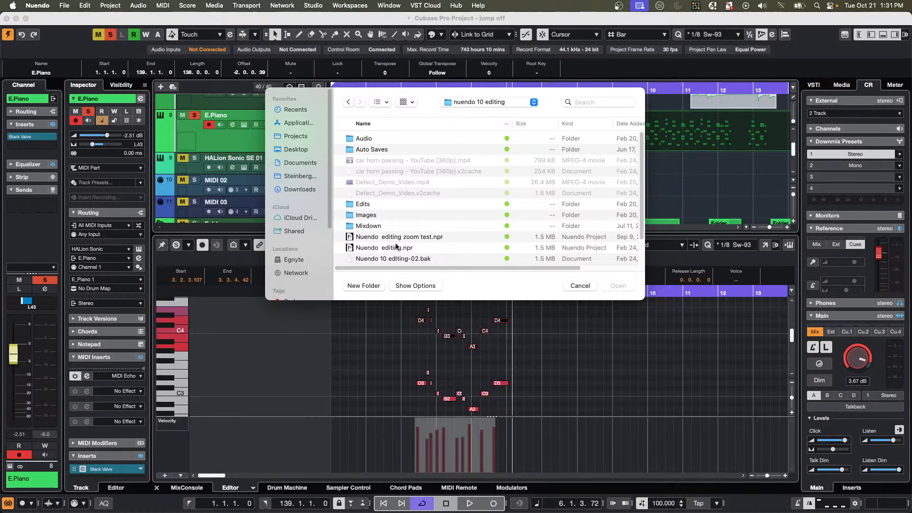
Open the backup project "Nuendo 10 editing-02.bak" and accept renaming it to "Nuendo 10 editing-01.npr".
scroll(396, 246, down, 2)
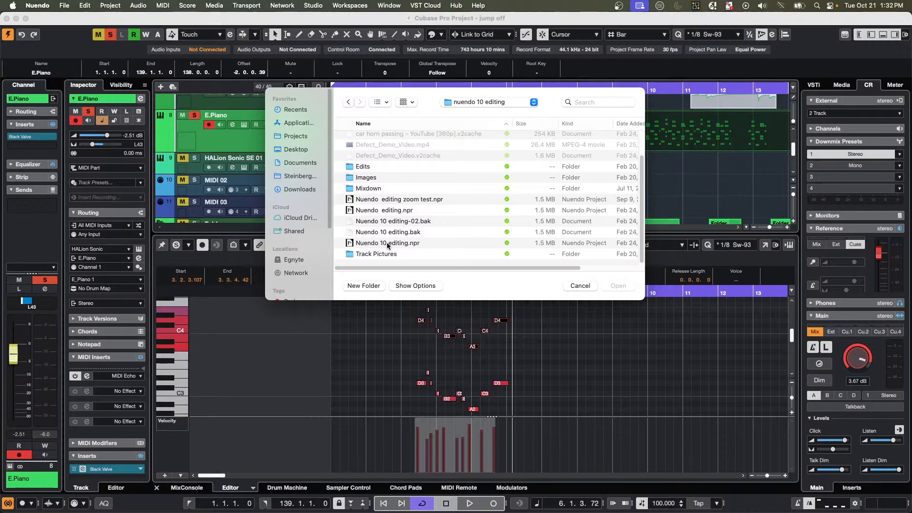
double_click(387, 246)
click(526, 183)
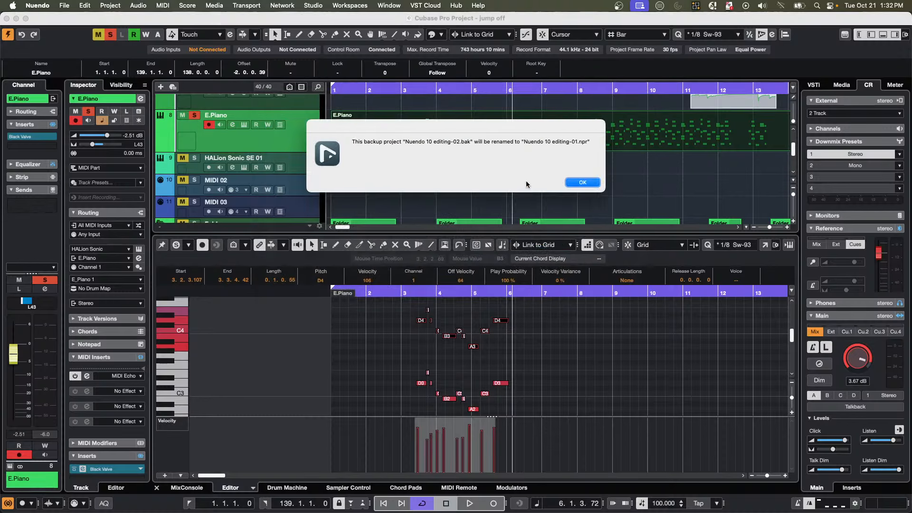
click(583, 183)
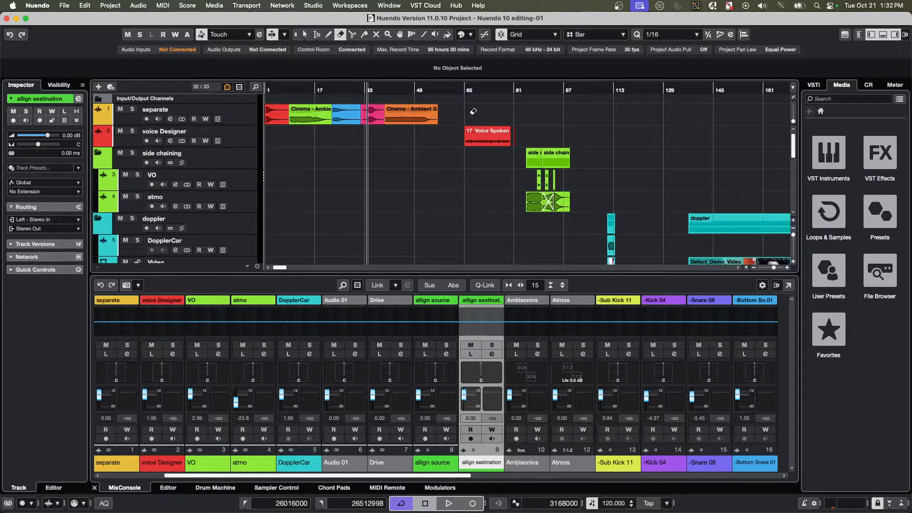
Select the spoken-word audio event on the voice Designer track with the Object Selection tool and check the available audio functions.
key(1)
click(482, 136)
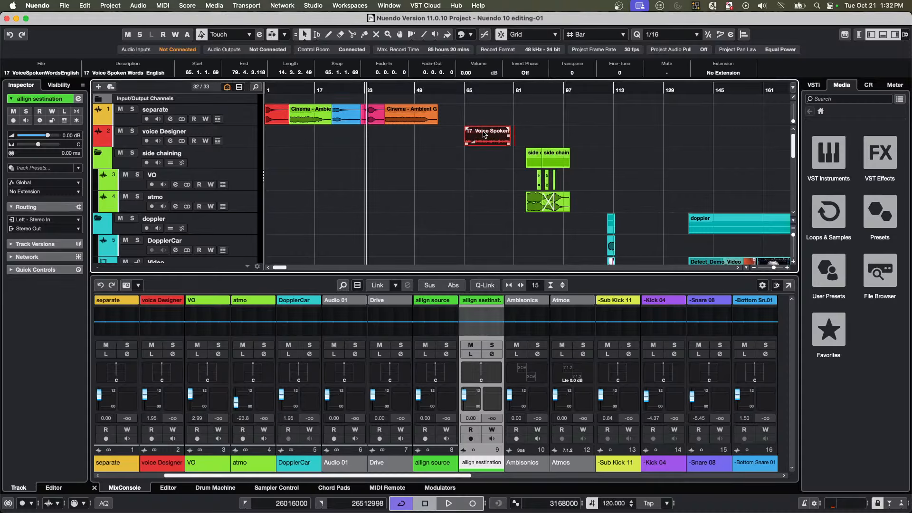
click(140, 5)
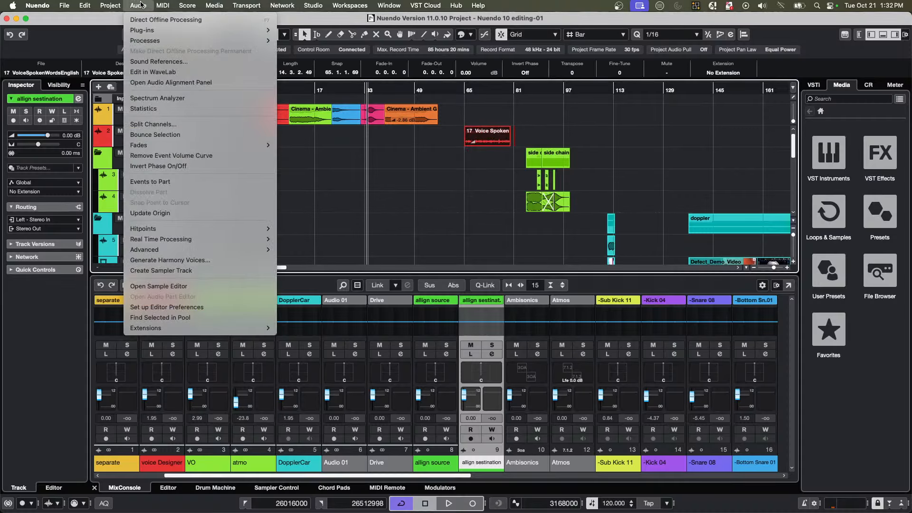
click(392, 182)
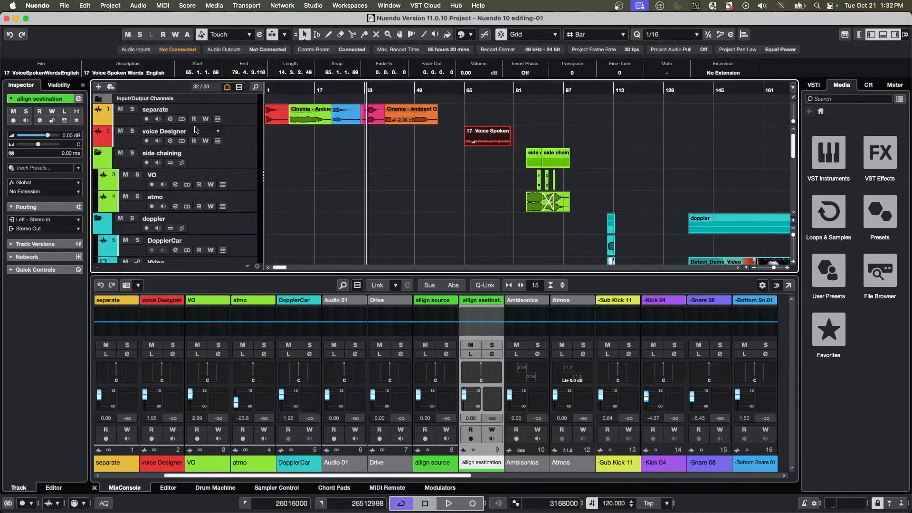
Bypass the voice designer insert in the voice Designer track's channel strip and briefly play the spoken event from bar 65.
click(234, 141)
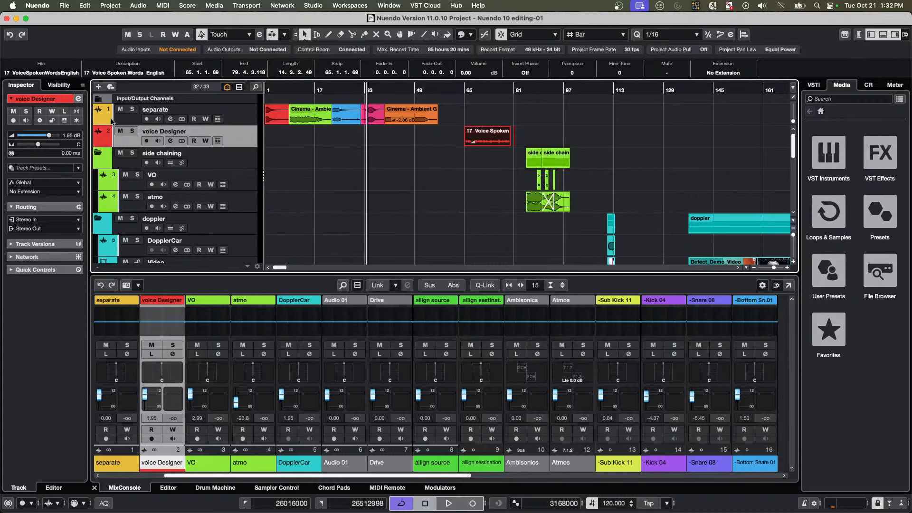
click(859, 35)
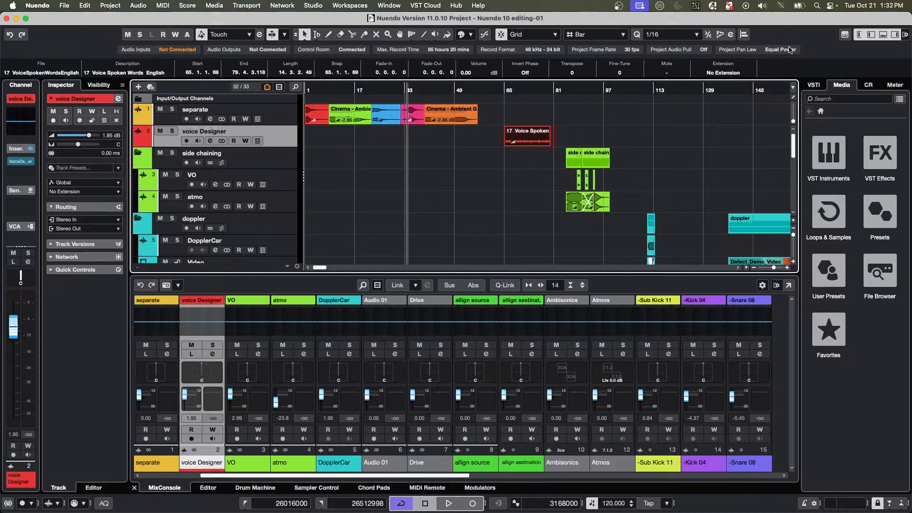
click(10, 162)
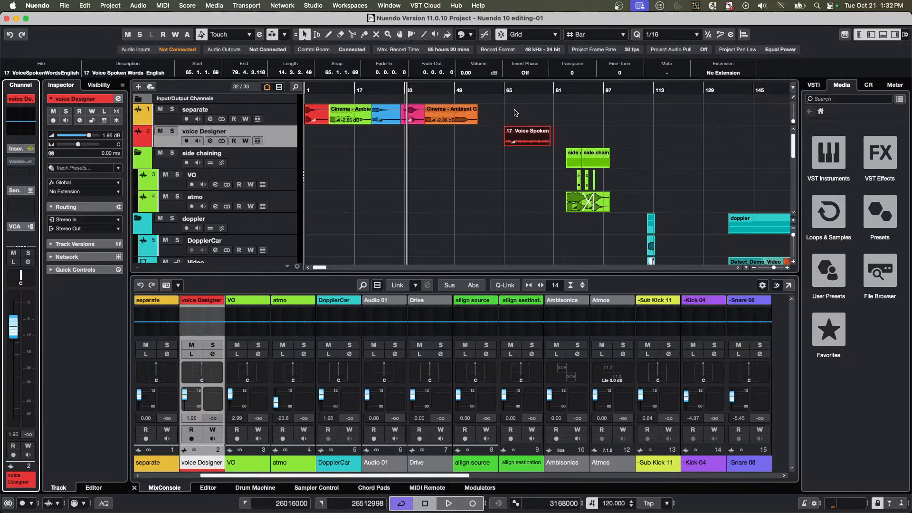
double_click(506, 88)
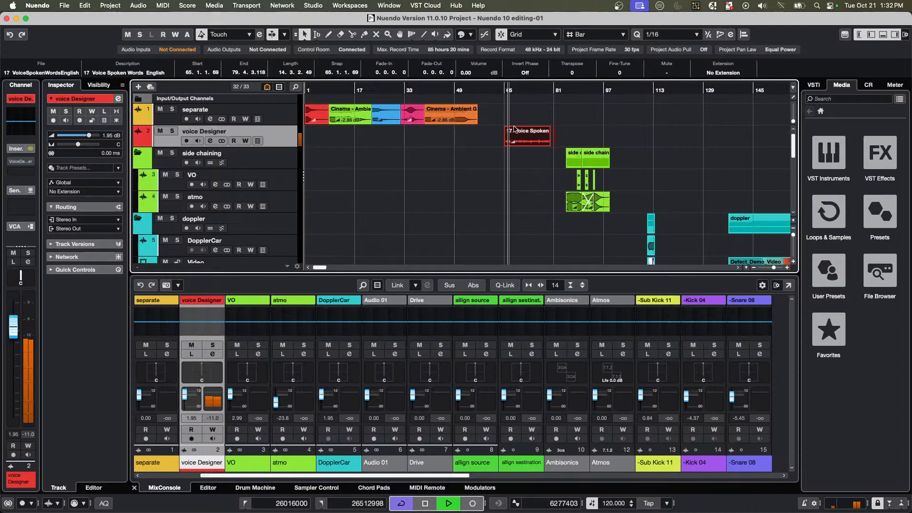
key(space)
Start a Fast-mode Dialogue Transcription of Stereo Out that adds a new marker for each sentence, and close its window.
click(215, 4)
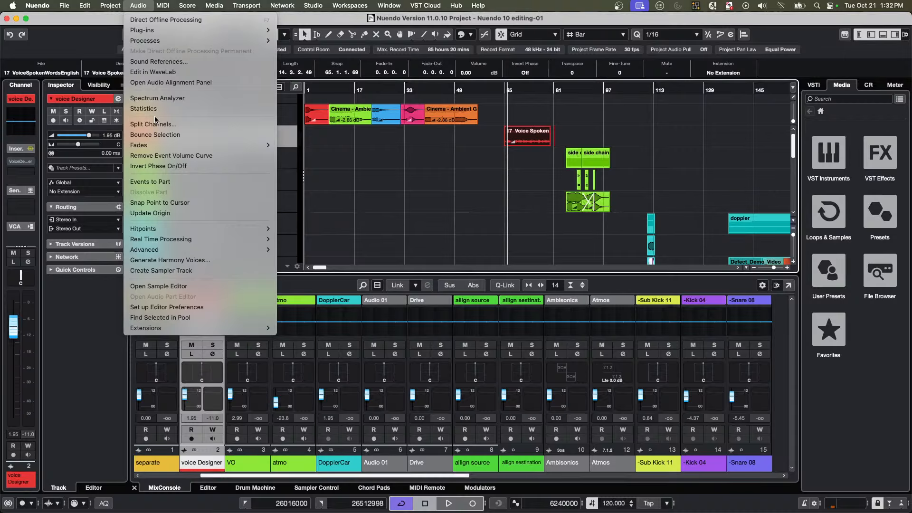
mouse_move(148, 41)
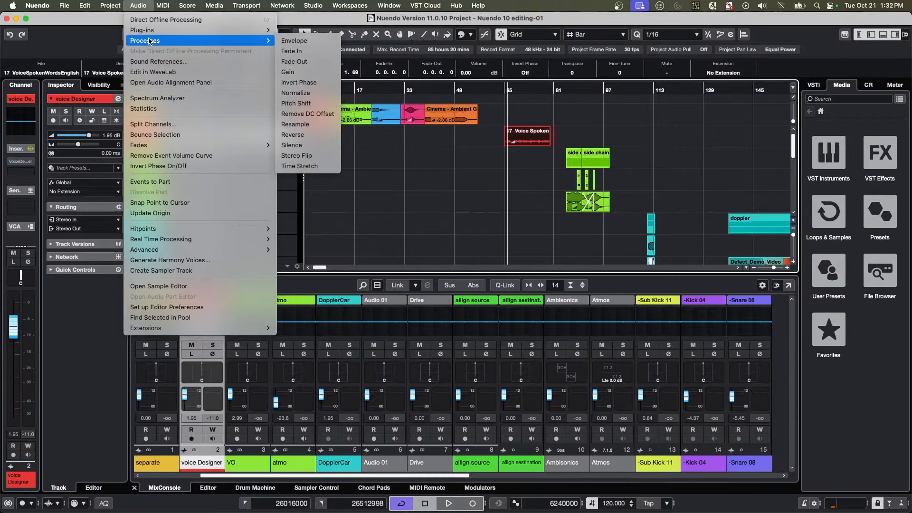
mouse_move(109, 9)
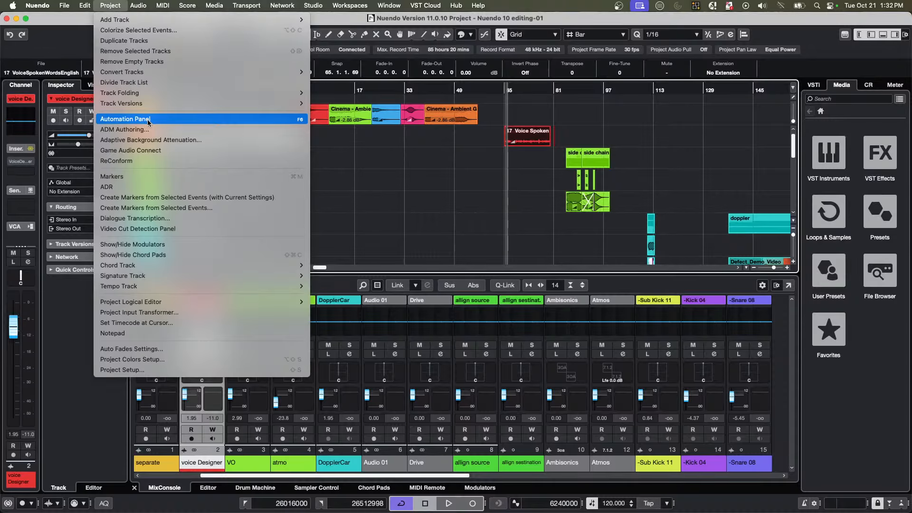
click(159, 222)
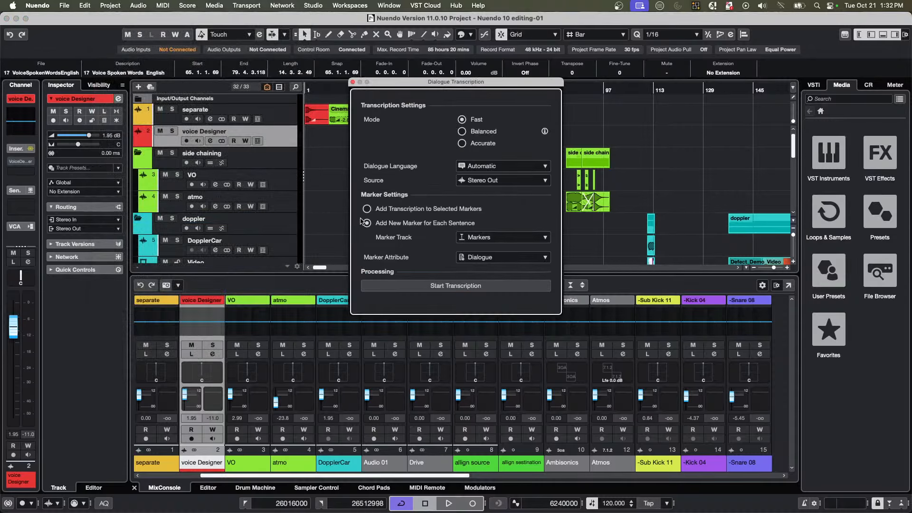
click(465, 286)
click(353, 82)
Check the track list for transcription markers and place the playhead within the spoken-word event around bar 69.
scroll(565, 184, down, 5)
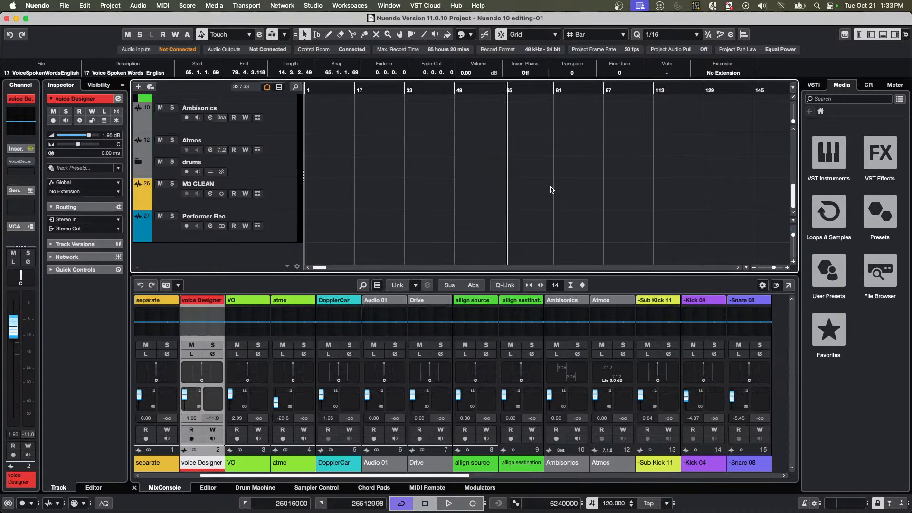
scroll(552, 189, up, 5)
scroll(551, 188, down, 5)
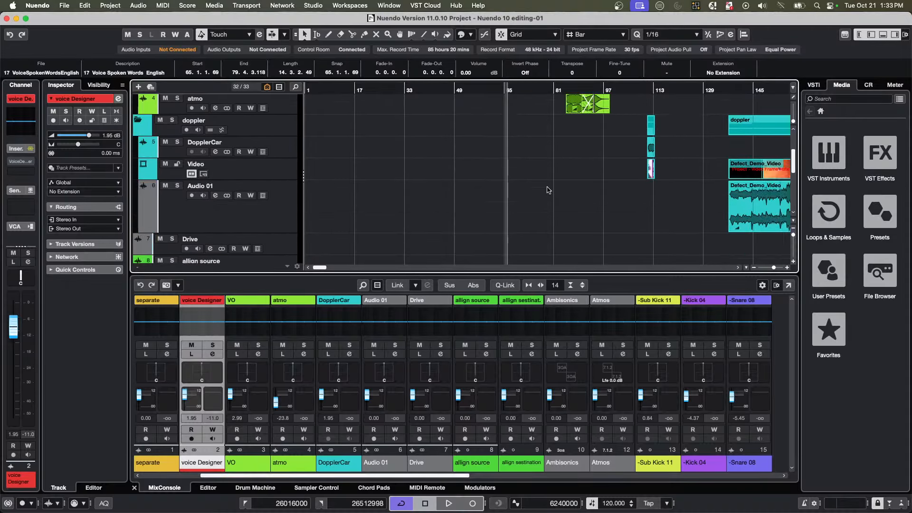
scroll(547, 187, up, 5)
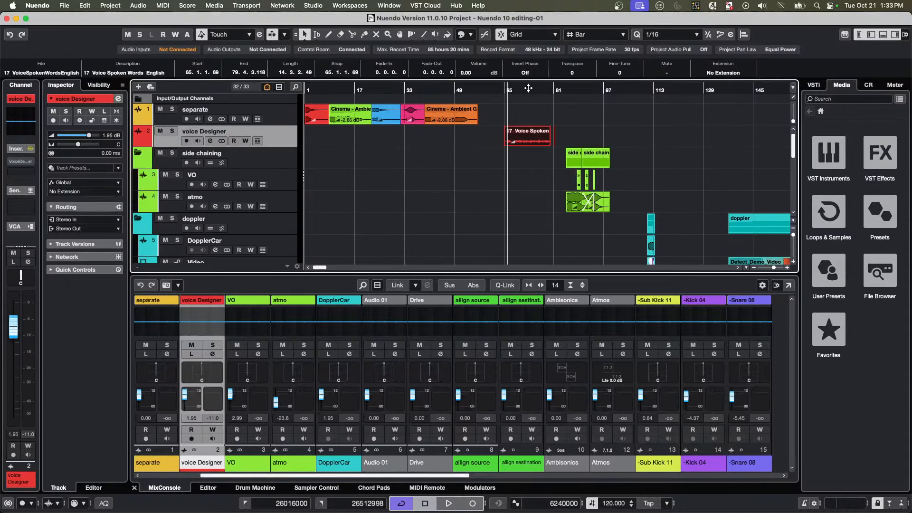
drag(516, 88, 505, 114)
Set the Dialogue Transcription language to English, start a Fast-mode transcription of Stereo Out, and close its window.
click(118, 4)
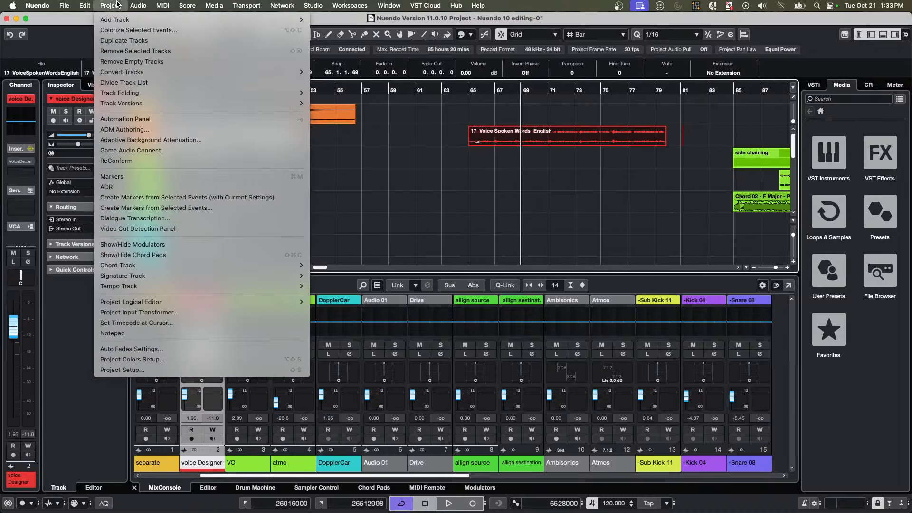
mouse_move(137, 5)
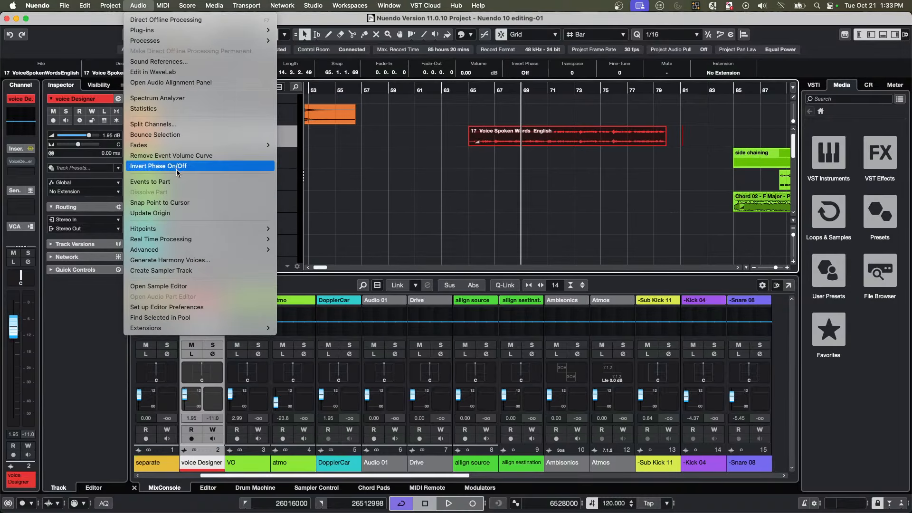
mouse_move(110, 6)
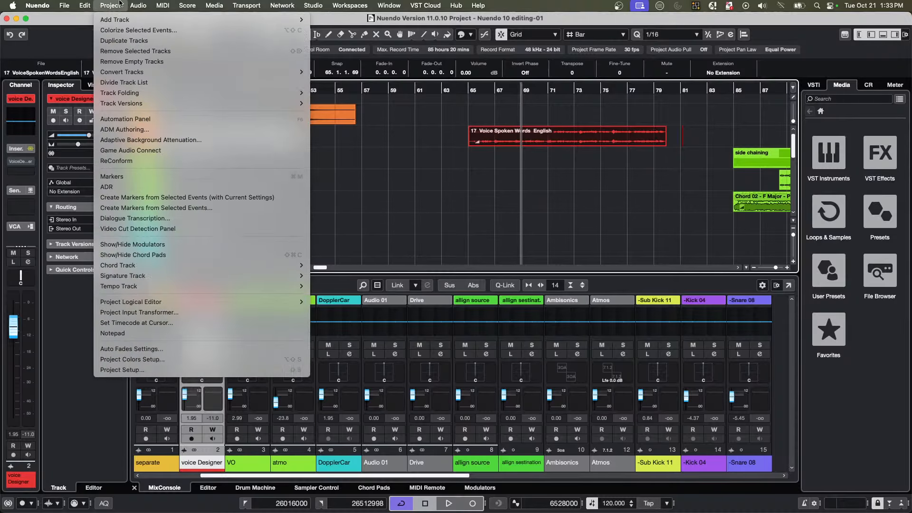
click(152, 220)
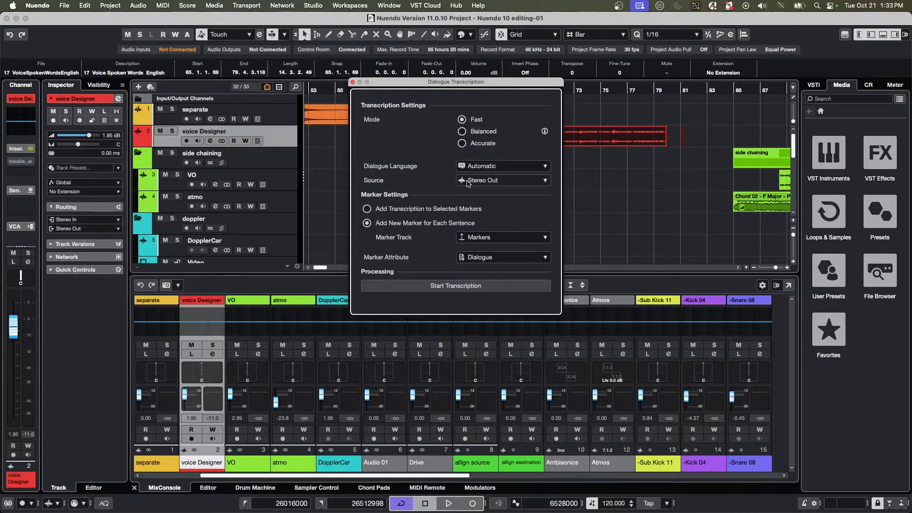
click(508, 168)
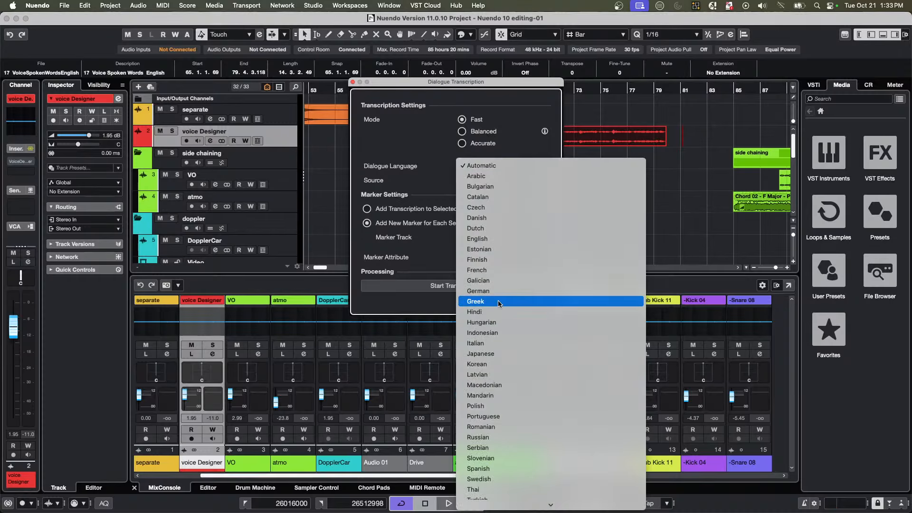
click(499, 242)
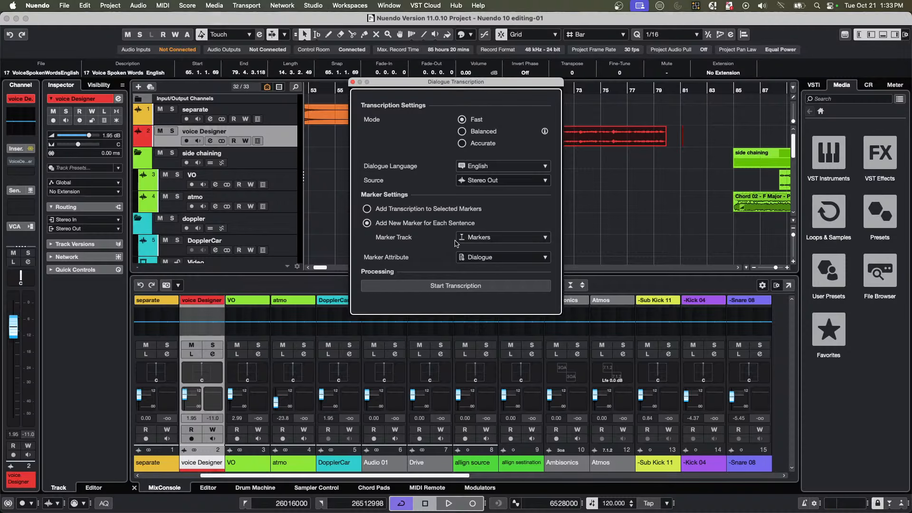
click(456, 286)
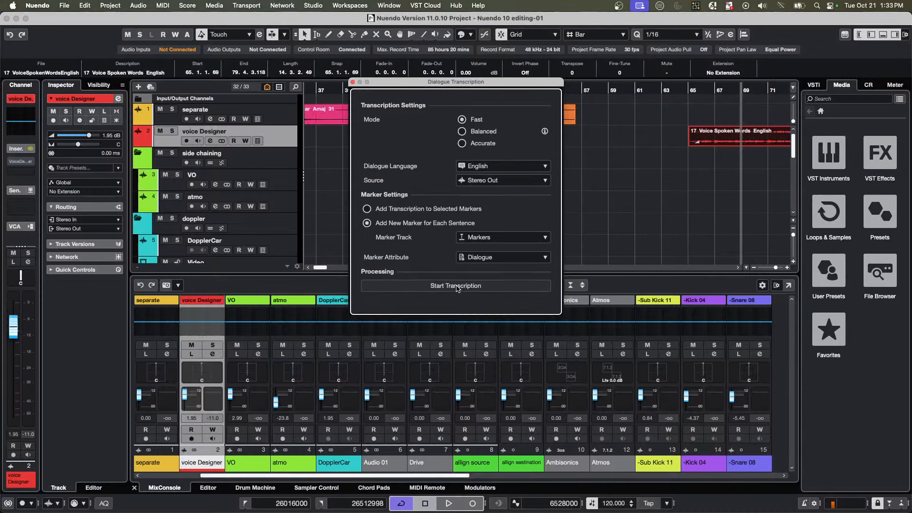
click(352, 82)
Look through the project's full track list for a marker track that could hold the transcribed sentences.
scroll(361, 168, down, 6)
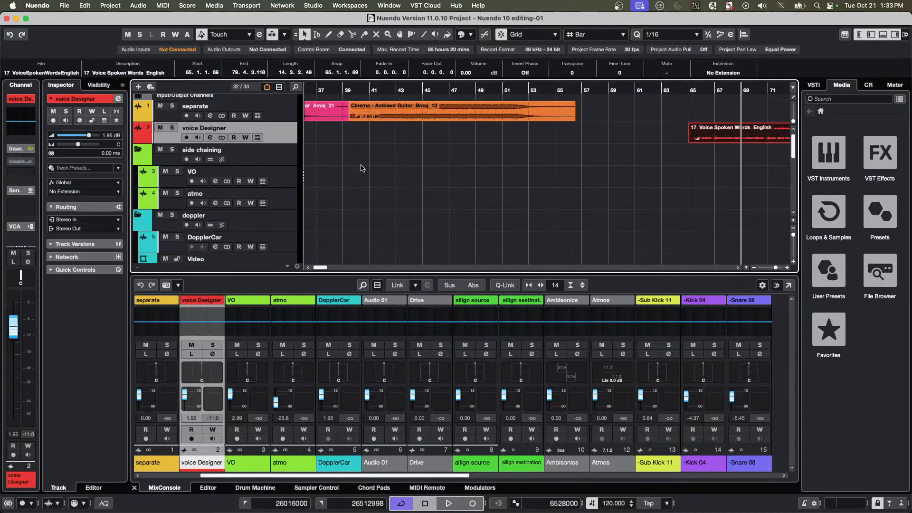
scroll(361, 166, up, 3)
scroll(361, 166, down, 5)
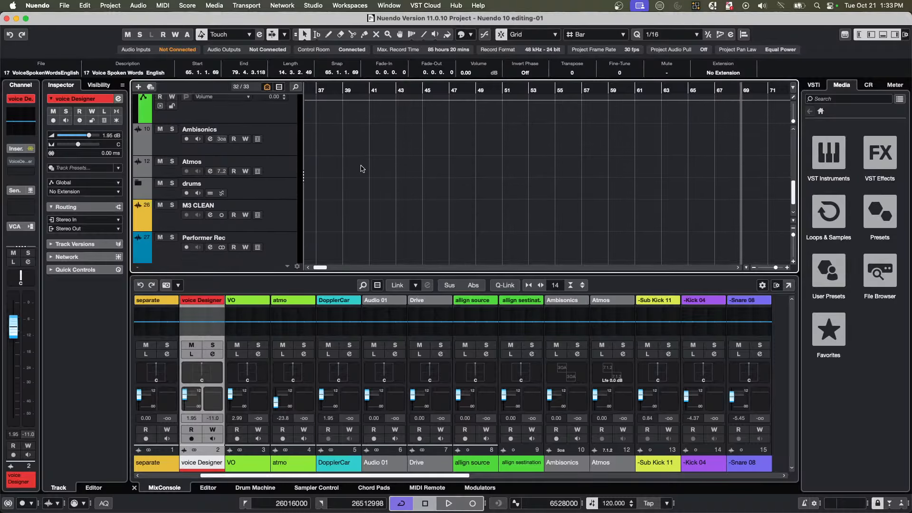
scroll(362, 167, up, 4)
scroll(363, 166, up, 10)
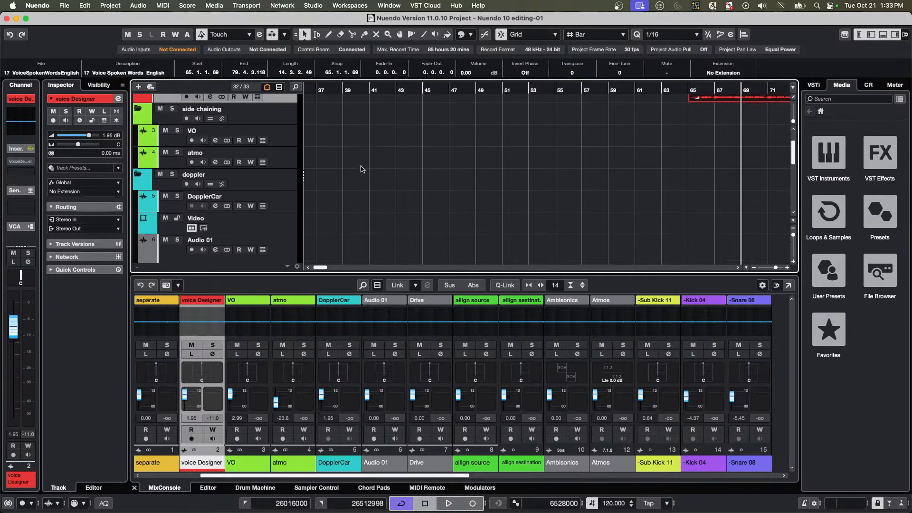
scroll(361, 169, up, 3)
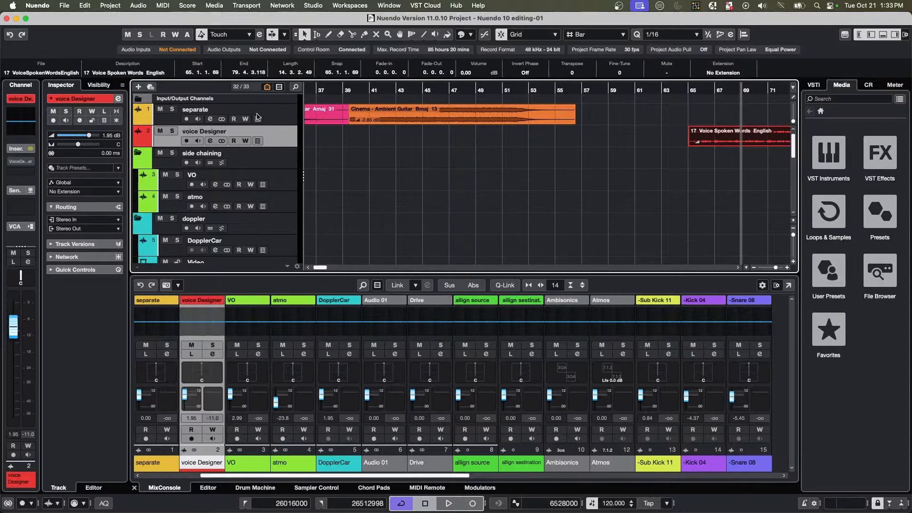
click(295, 87)
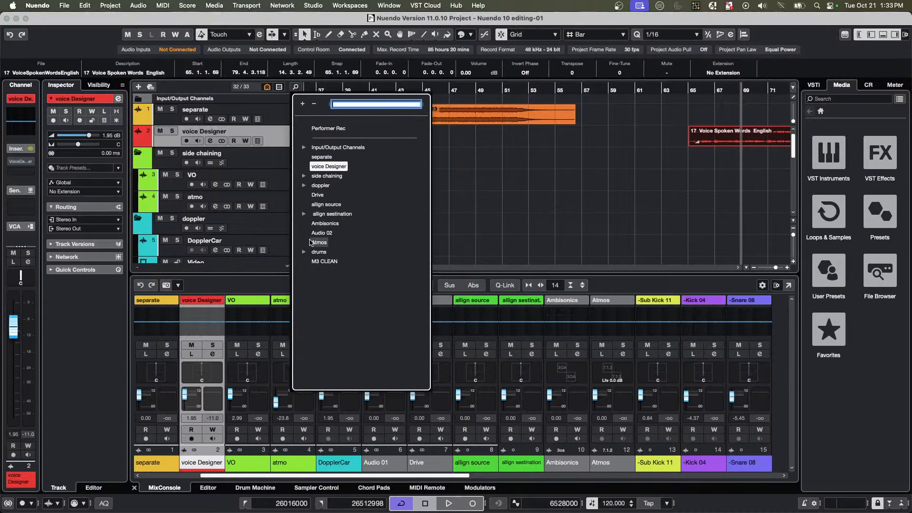
click(466, 162)
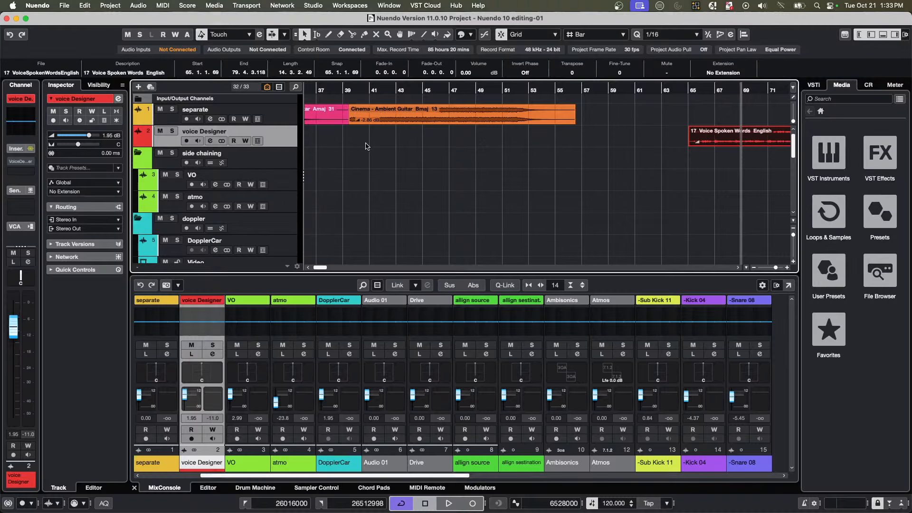
scroll(242, 157, down, 3)
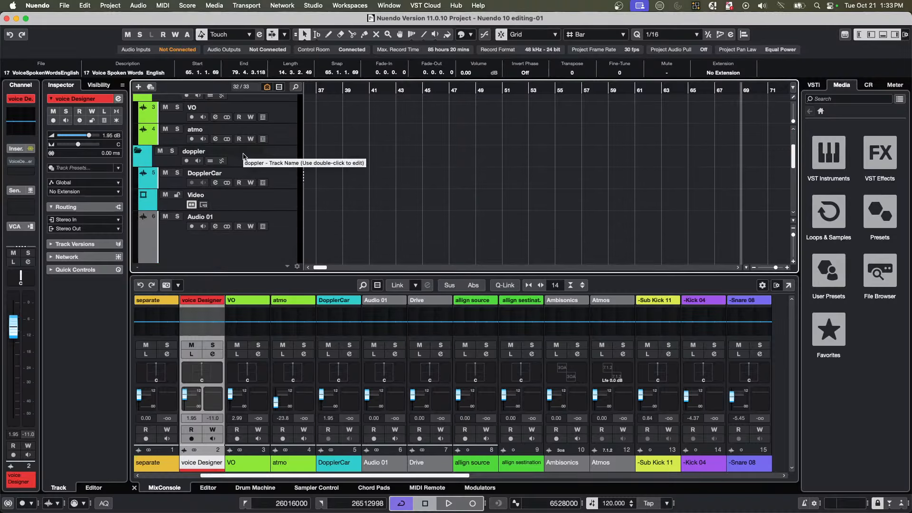
scroll(226, 151, down, 2)
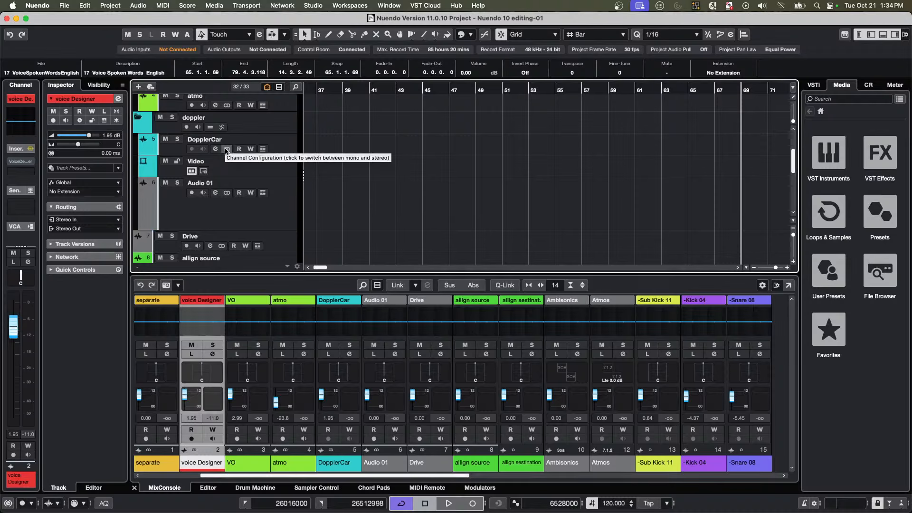
scroll(226, 151, down, 3)
scroll(226, 152, down, 4)
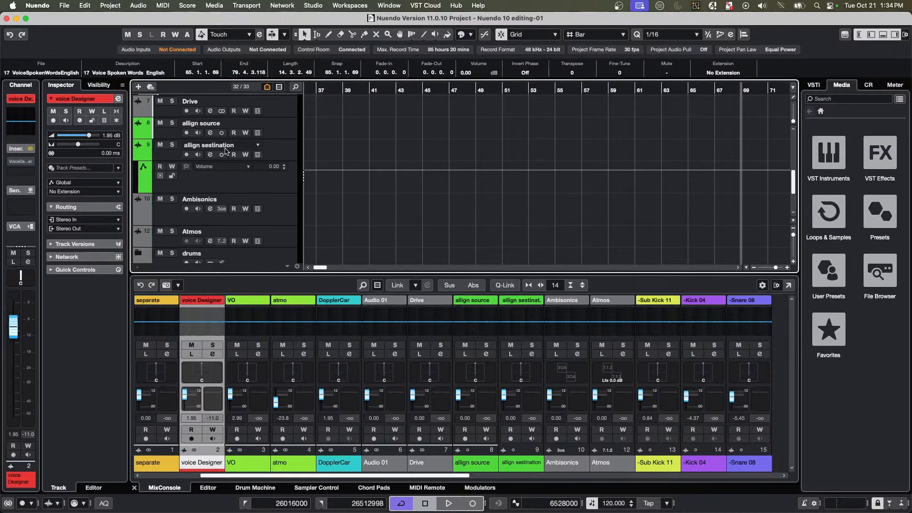
scroll(226, 151, down, 1)
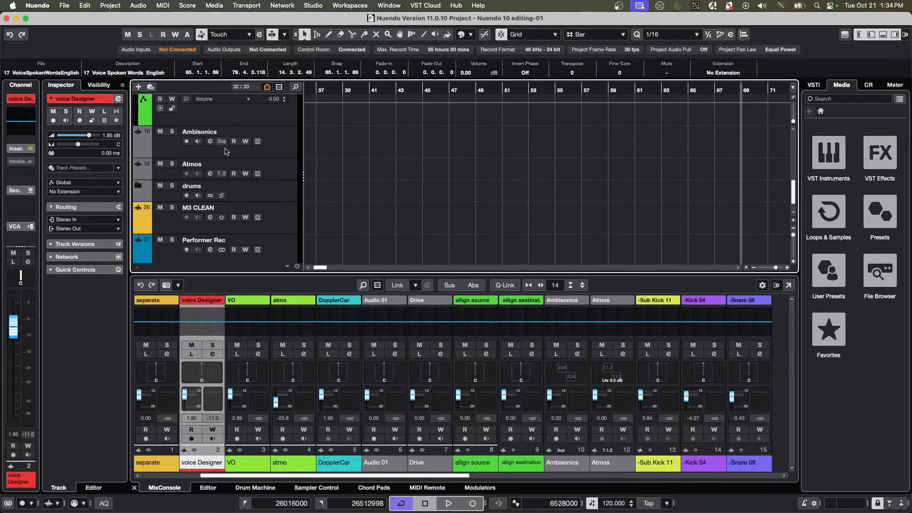
scroll(226, 151, up, 15)
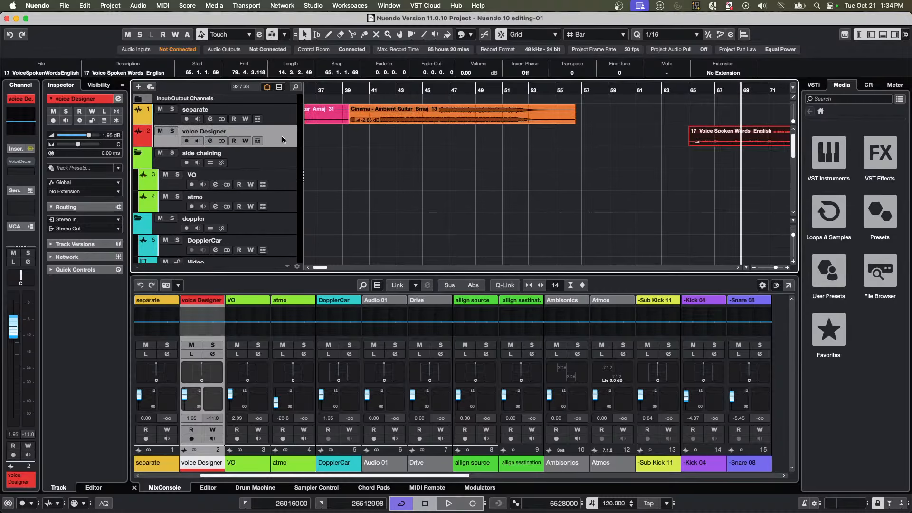
Add one marker track below the voice Designer track.
right_click(283, 140)
mouse_move(408, 141)
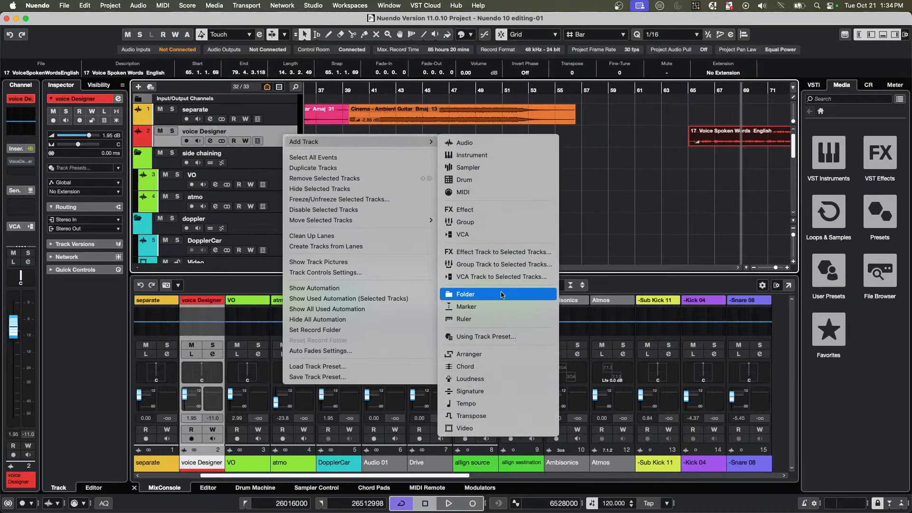
click(505, 307)
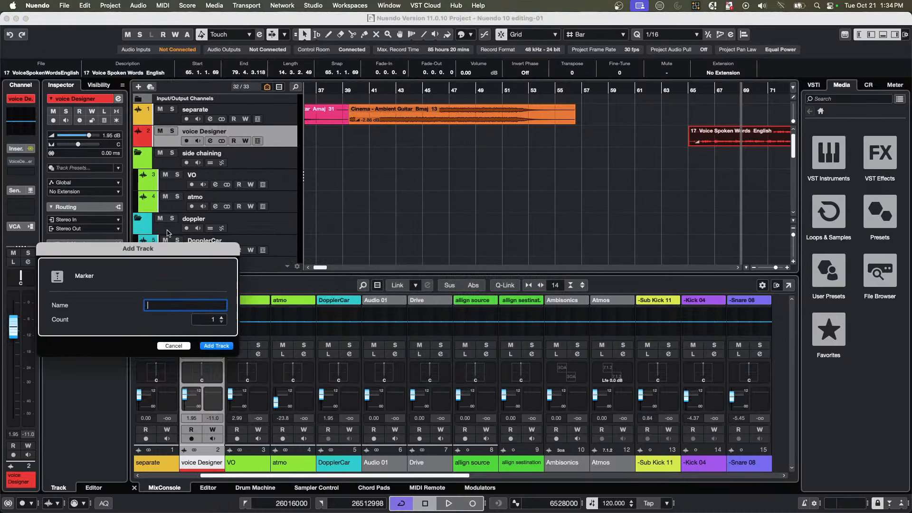
click(216, 346)
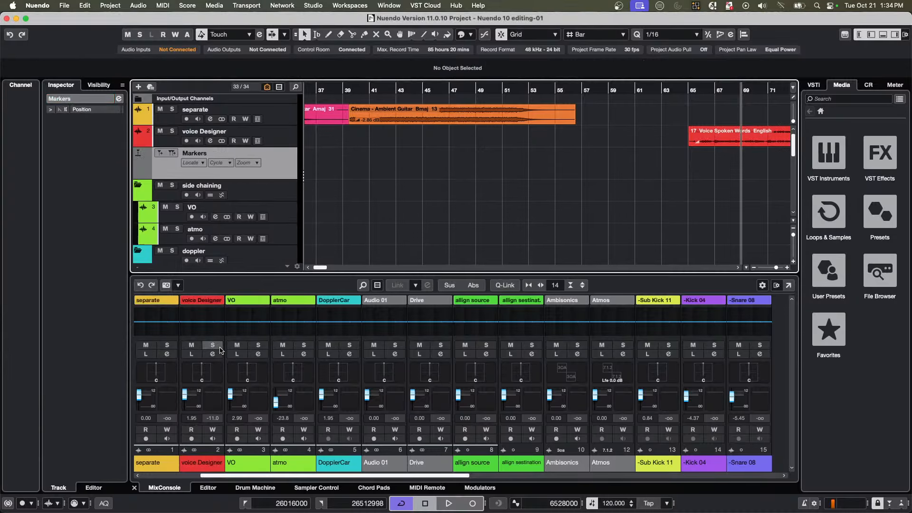
Select the spoken-word event, start an English Dialogue Transcription of Stereo Out to the Markers track, and close its window.
click(734, 136)
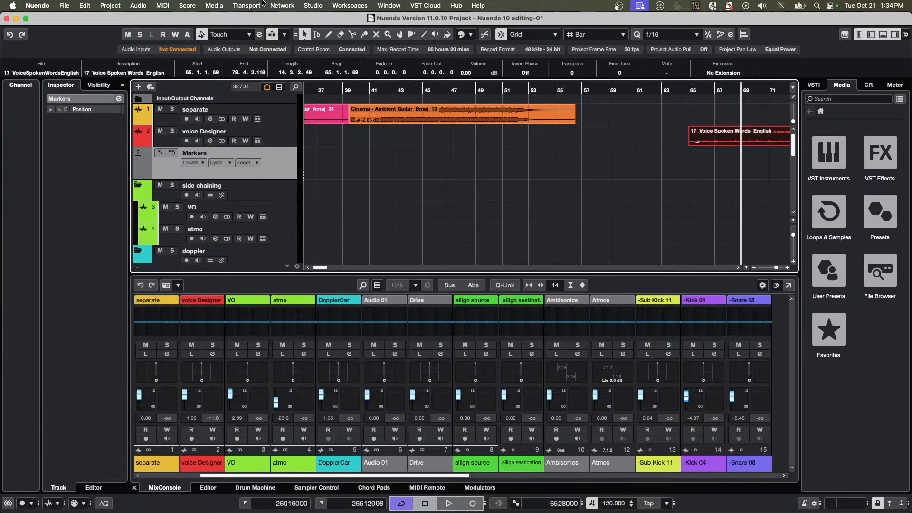
click(110, 5)
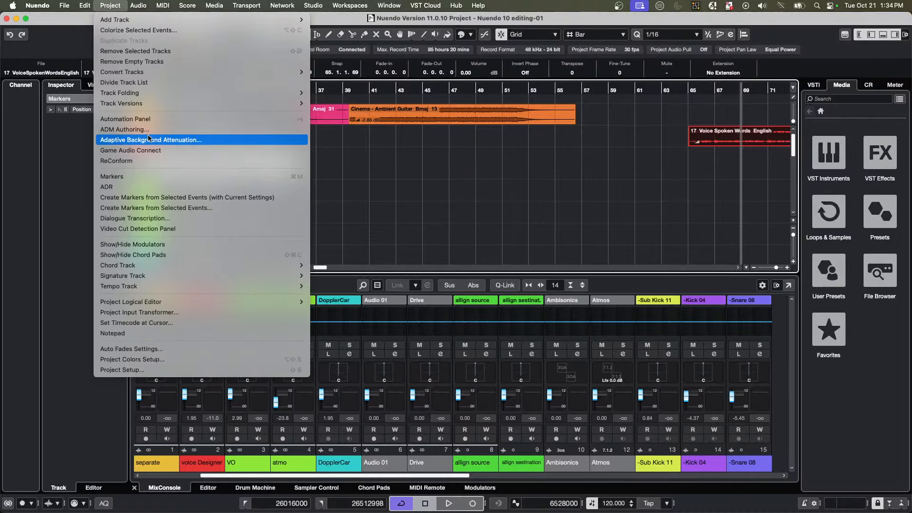
click(156, 219)
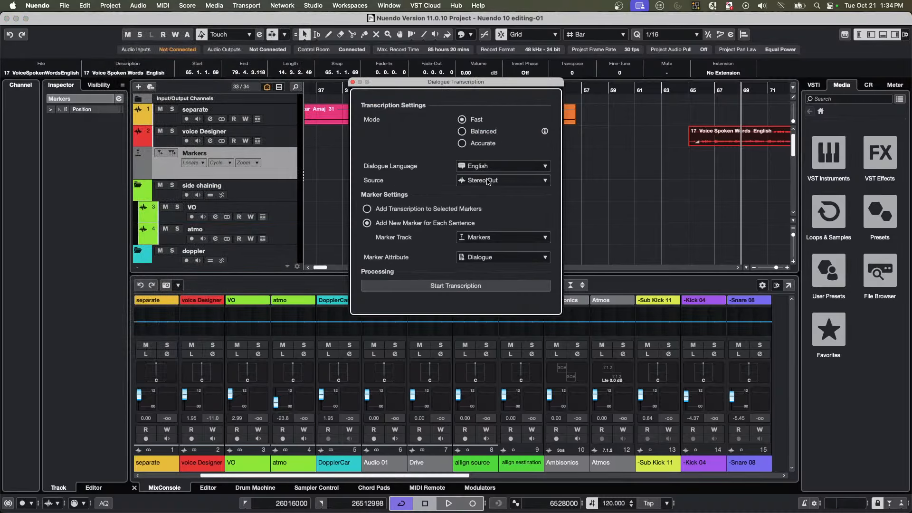
click(488, 181)
click(488, 180)
click(469, 286)
click(353, 82)
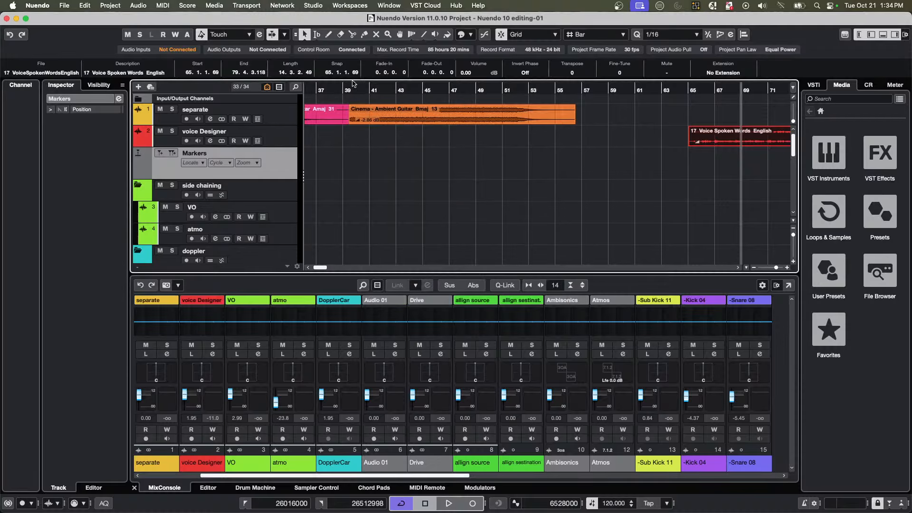
Quit Nuendo without saving the changes to "Nuendo 10 editing-01.npr".
click(39, 6)
click(46, 107)
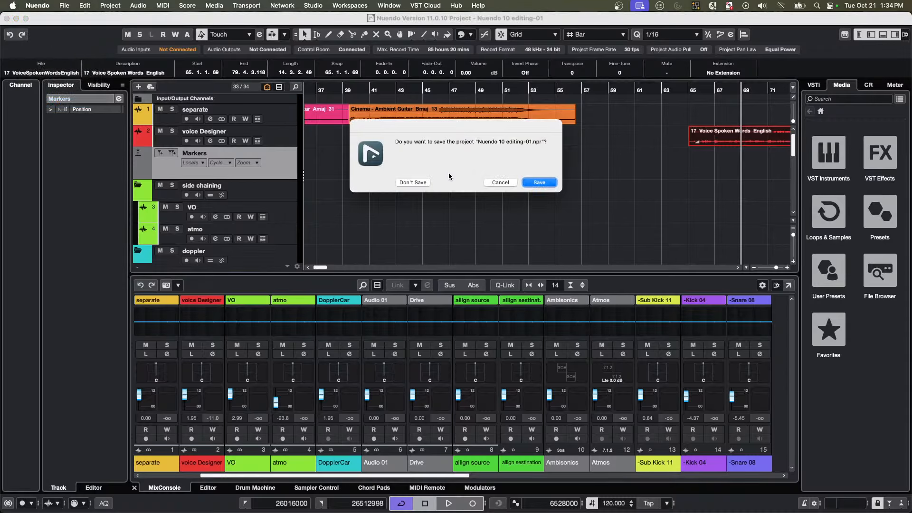
click(420, 182)
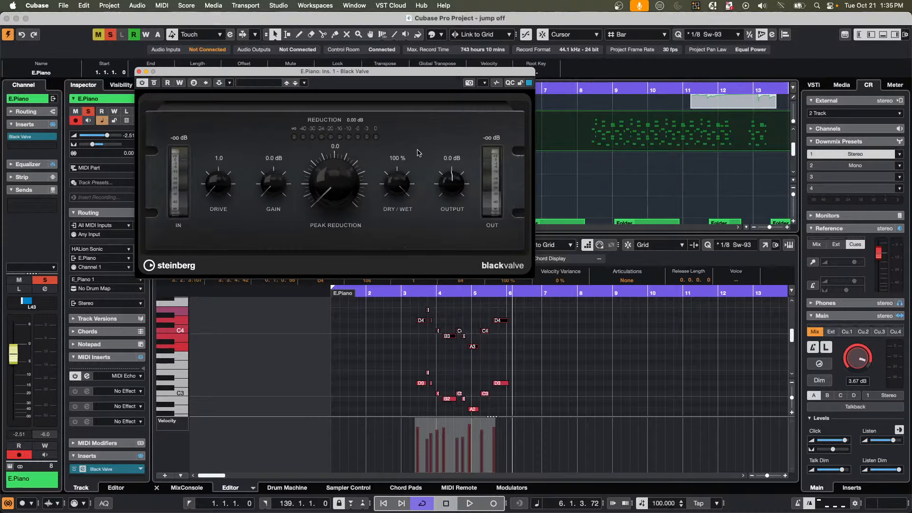
Close the Black Valve plug-in window of the E.Piano track in the Cubase project "jump off".
click(138, 71)
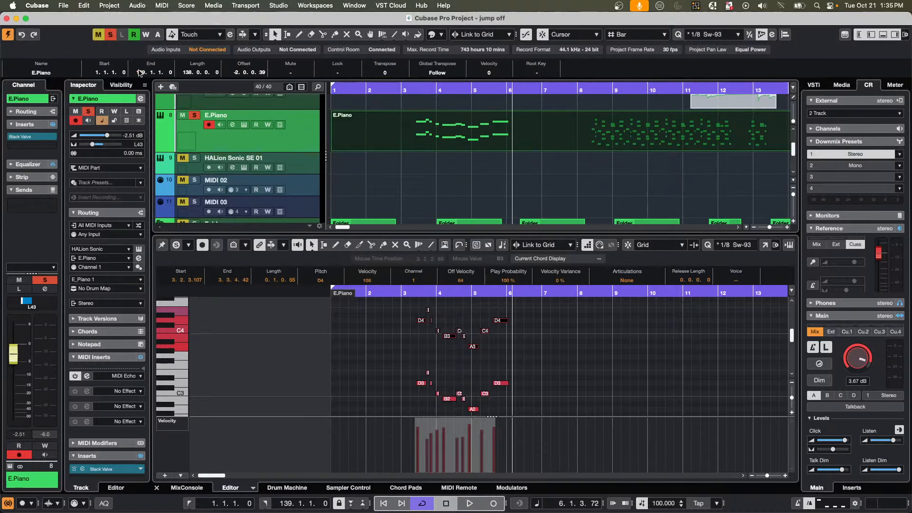
click(42, 5)
mouse_move(63, 6)
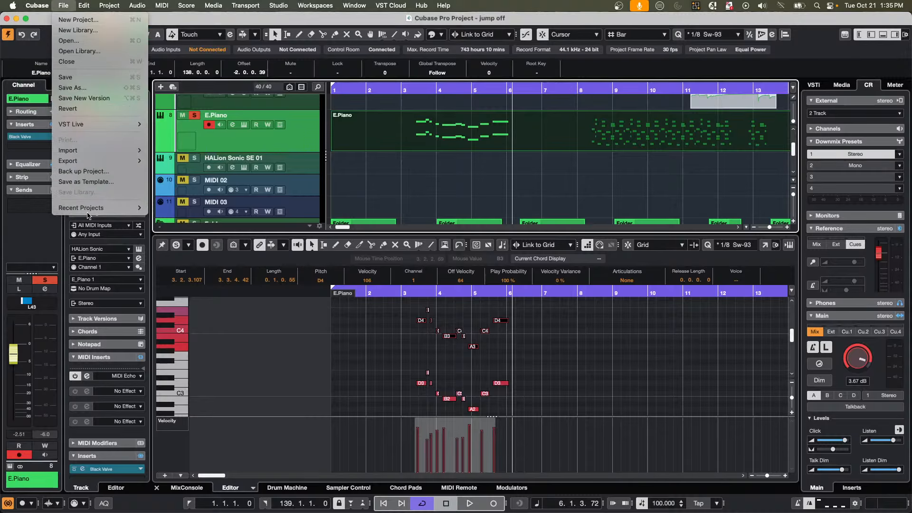
click(432, 192)
Select the Audio 06 track containing the vocal ad-lib events.
scroll(428, 190, down, 3)
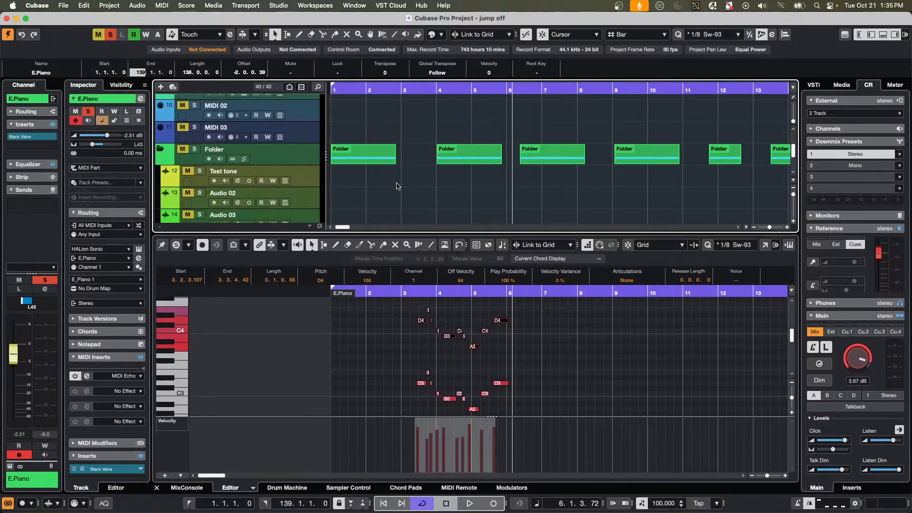
scroll(412, 178, down, 5)
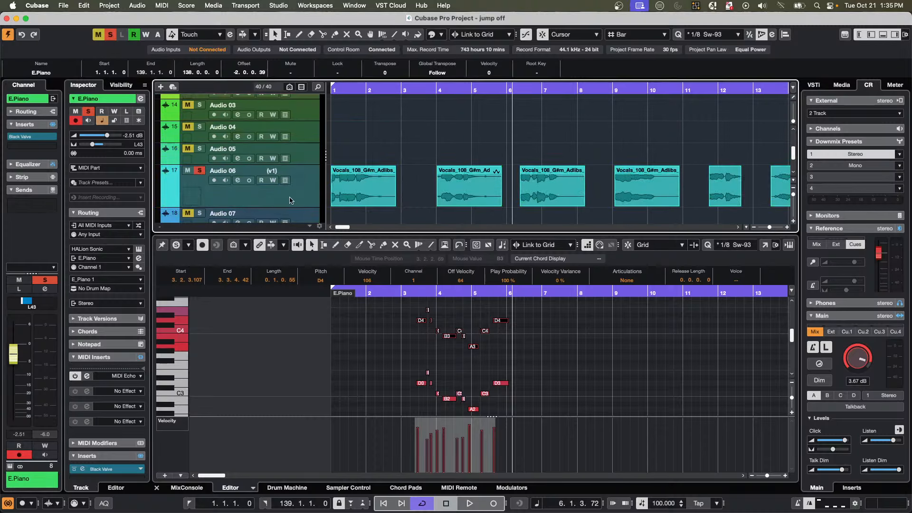
click(270, 198)
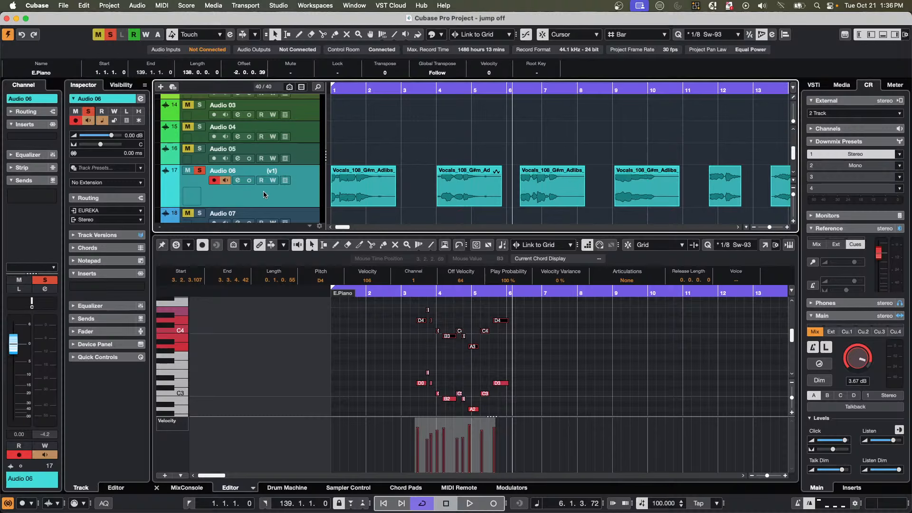
Play a short passage of the soloed Audio 06 ad-libs and stop playback.
click(392, 199)
key(space)
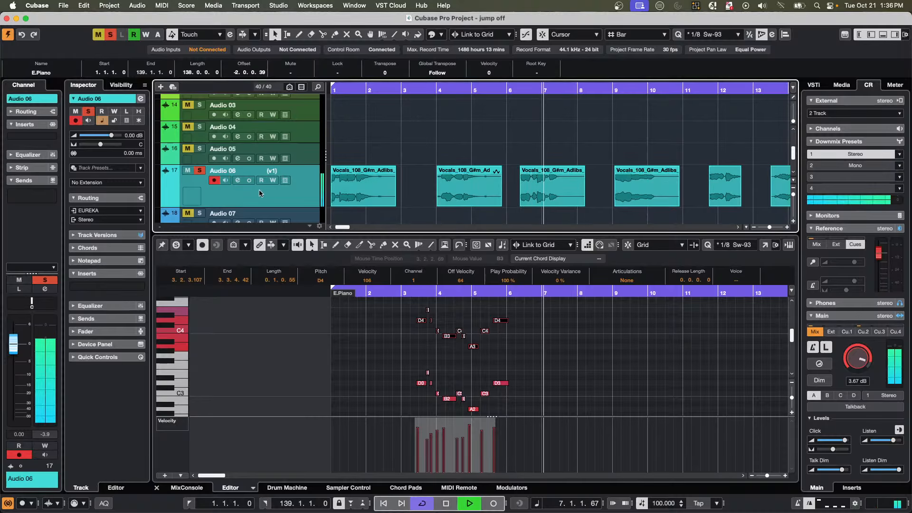
key(space)
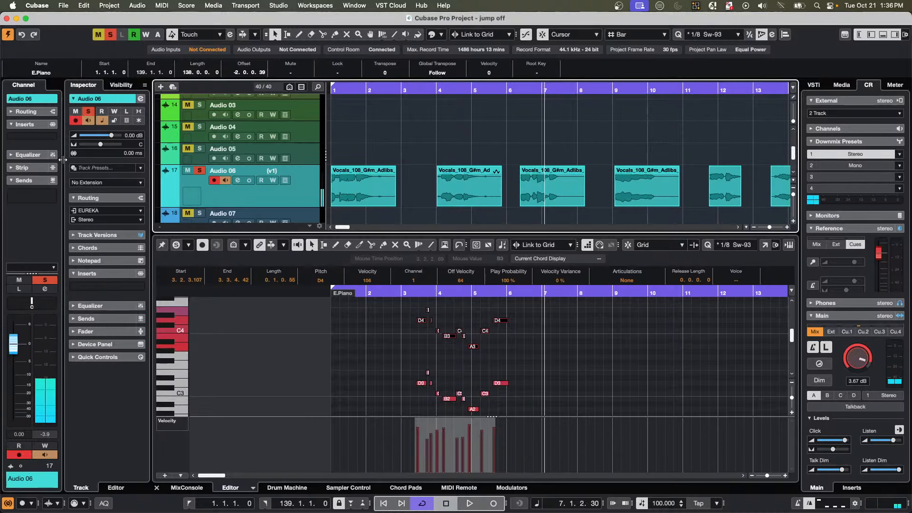
Insert the Vocoder pitch-shift effect in Audio 06's first insert slot, audition it, and set its MIDI mode to External.
click(43, 137)
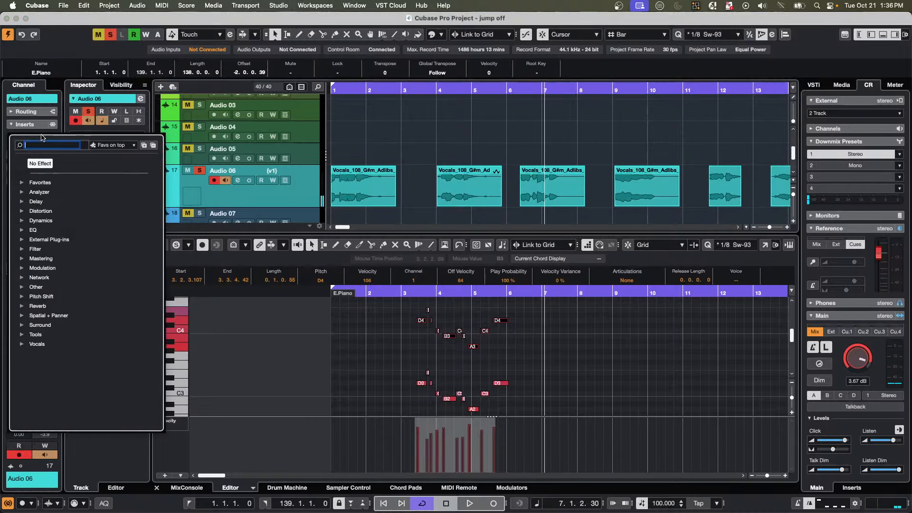
click(22, 296)
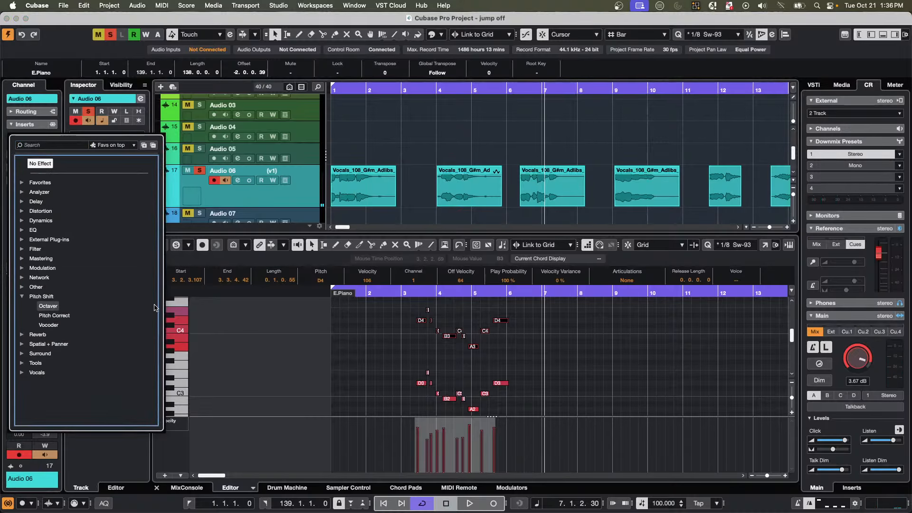
click(49, 325)
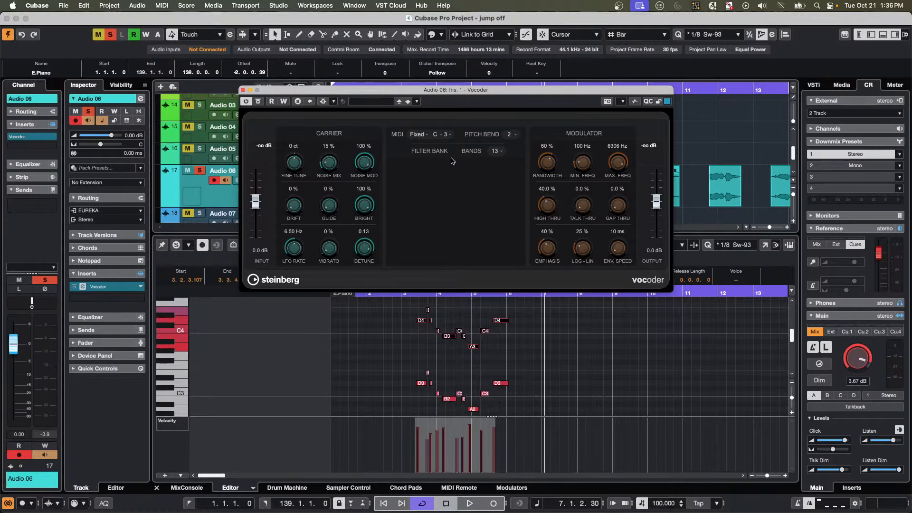
key(space)
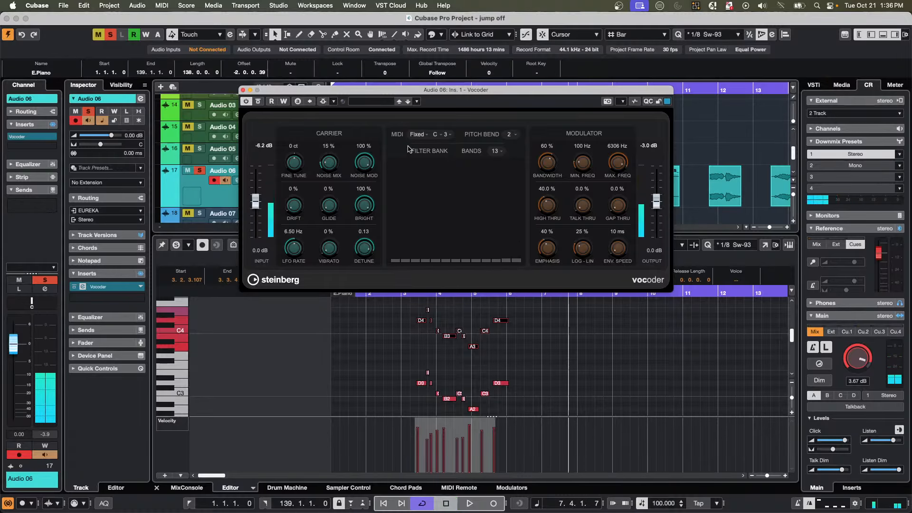
click(418, 134)
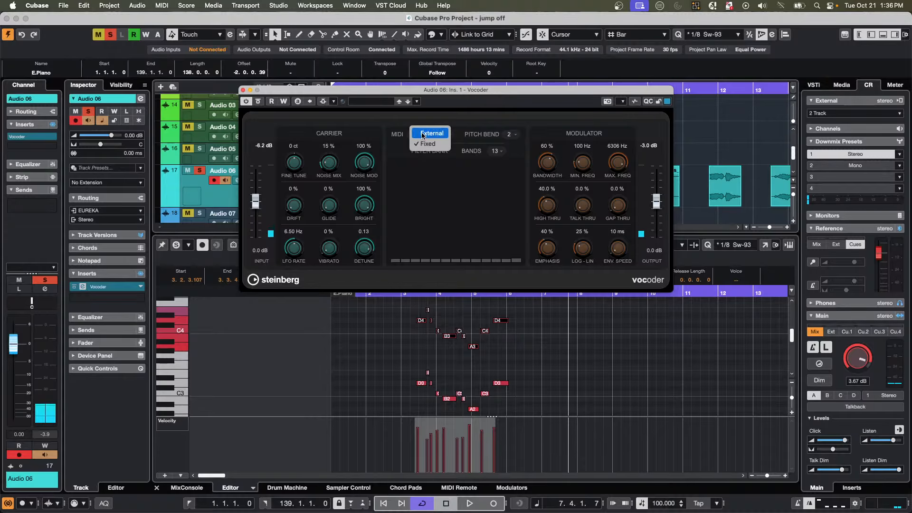
click(422, 134)
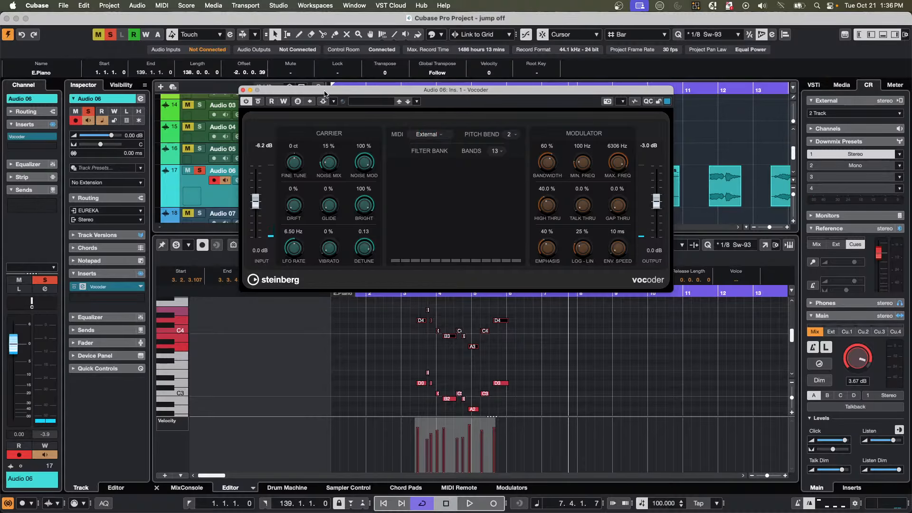
Add a MIDI track below Audio 06 with its output routed to the side-chain input "Audio 06: Ins. 1. Vocoder - Midi In".
drag(325, 93, 496, 115)
right_click(248, 193)
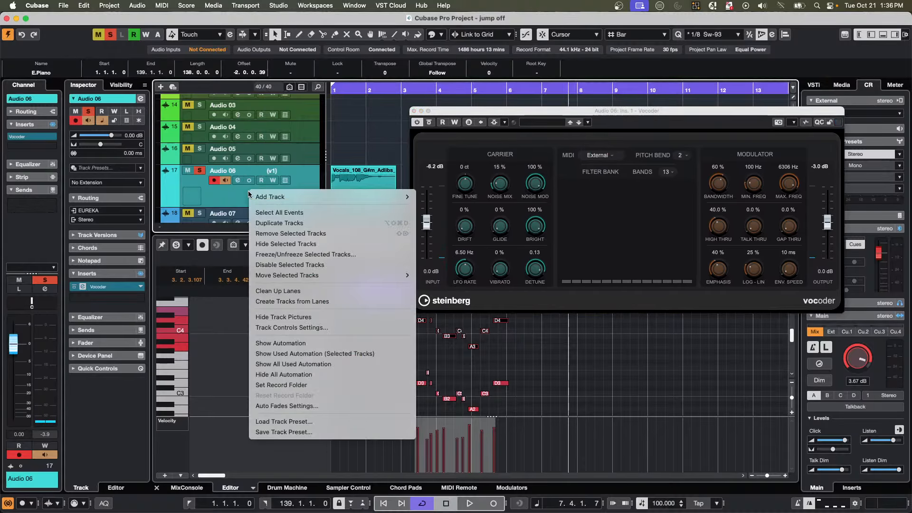
mouse_move(285, 196)
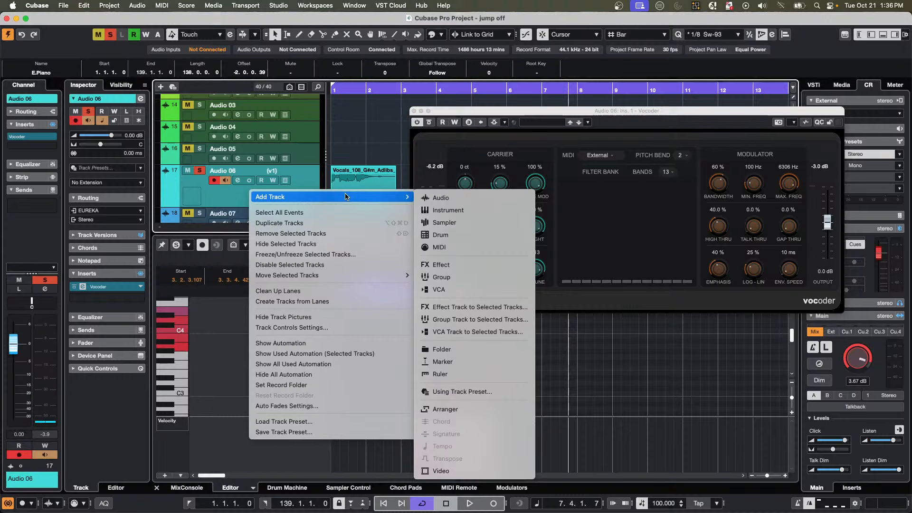
click(486, 246)
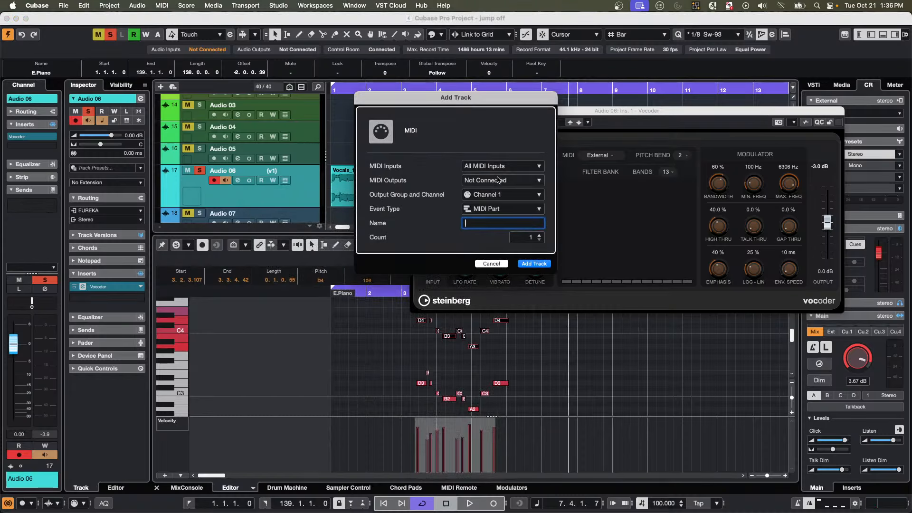
click(499, 179)
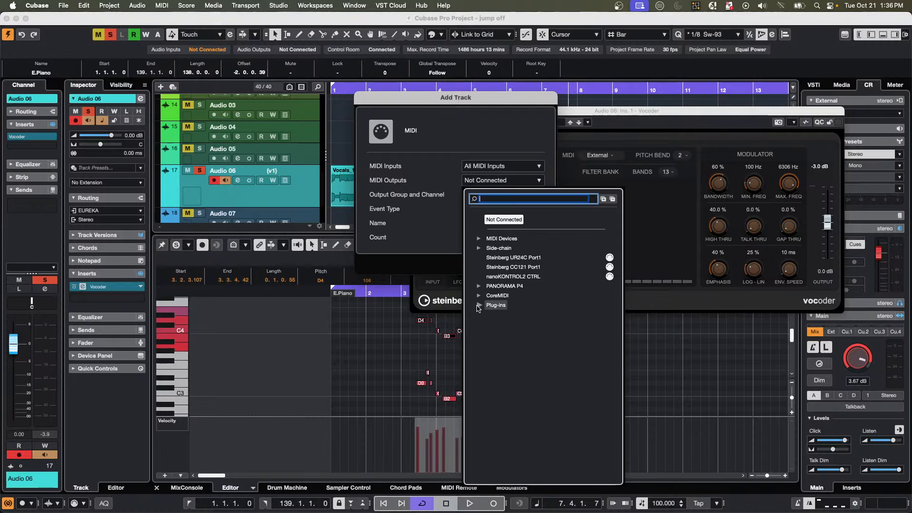
click(478, 306)
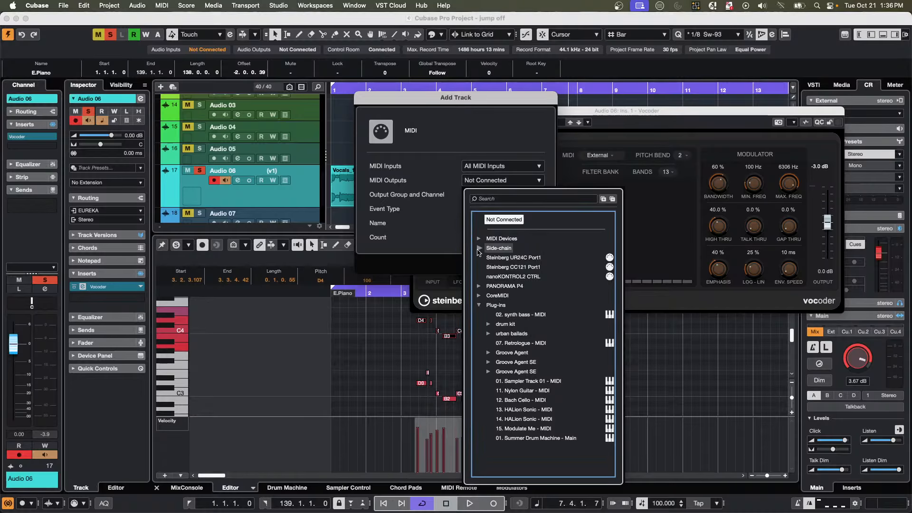
click(478, 249)
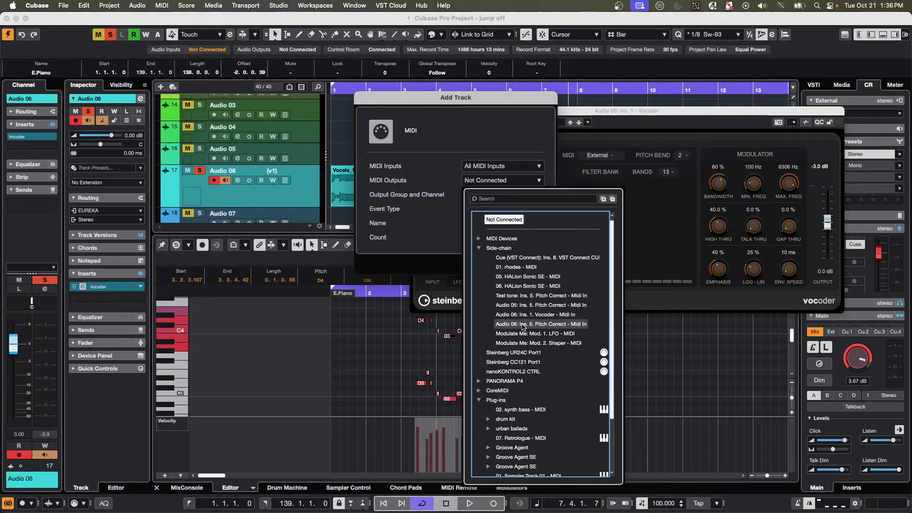
click(519, 315)
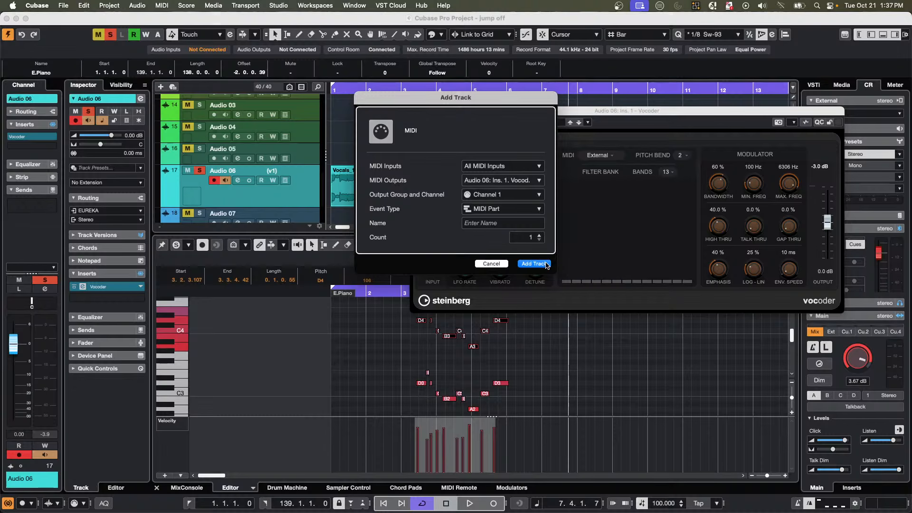
click(533, 263)
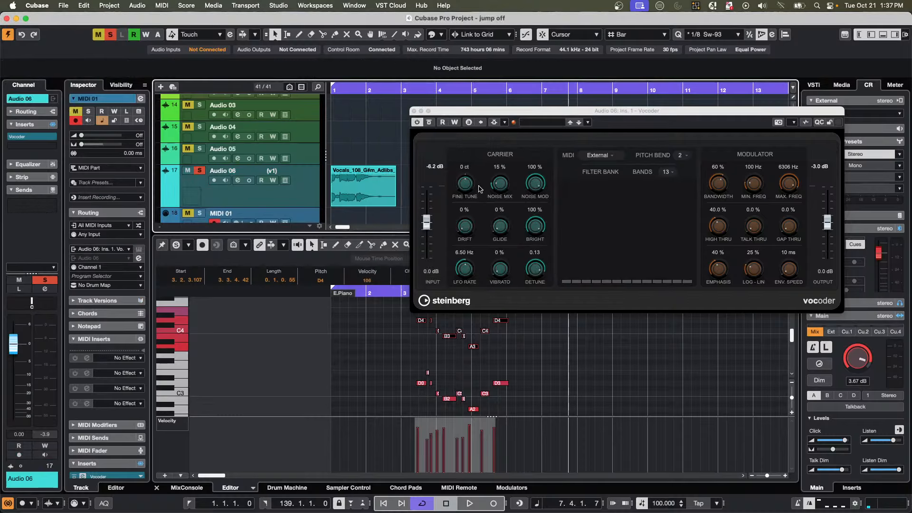
Play the project from the beginning, clear all solo states, and solo Audio 06 again to hear the vocoded vocal.
drag(348, 90, 347, 88)
key(space)
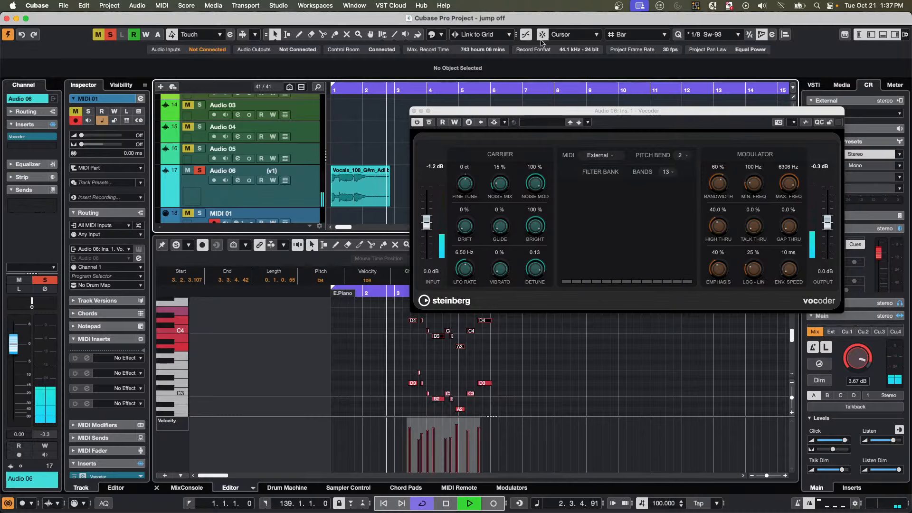
drag(486, 108, 555, 186)
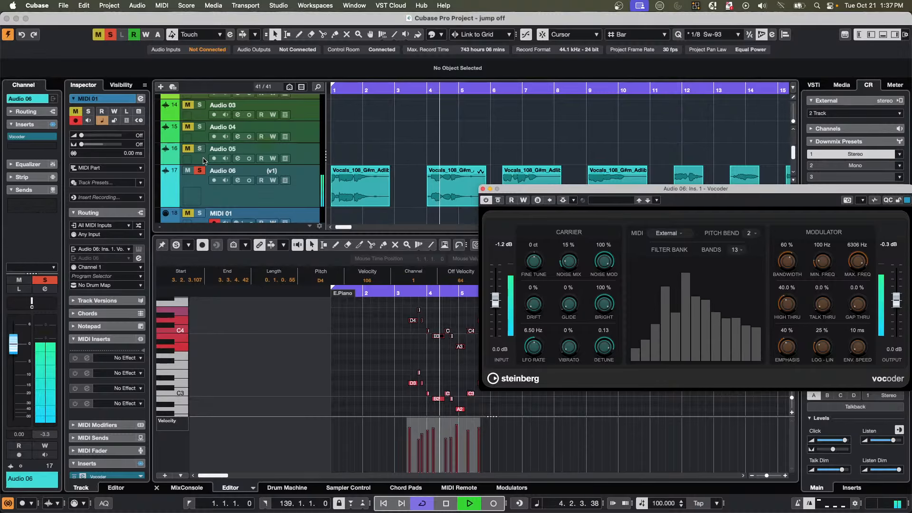
click(110, 35)
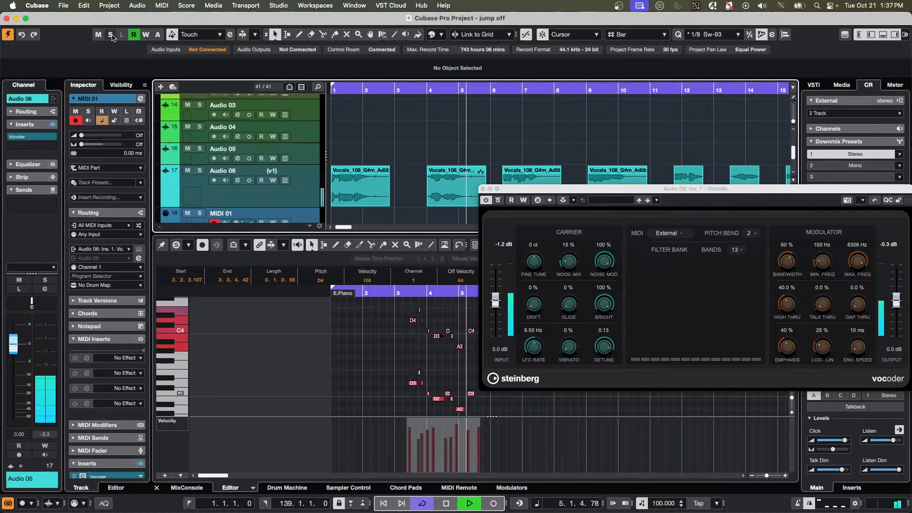
click(199, 171)
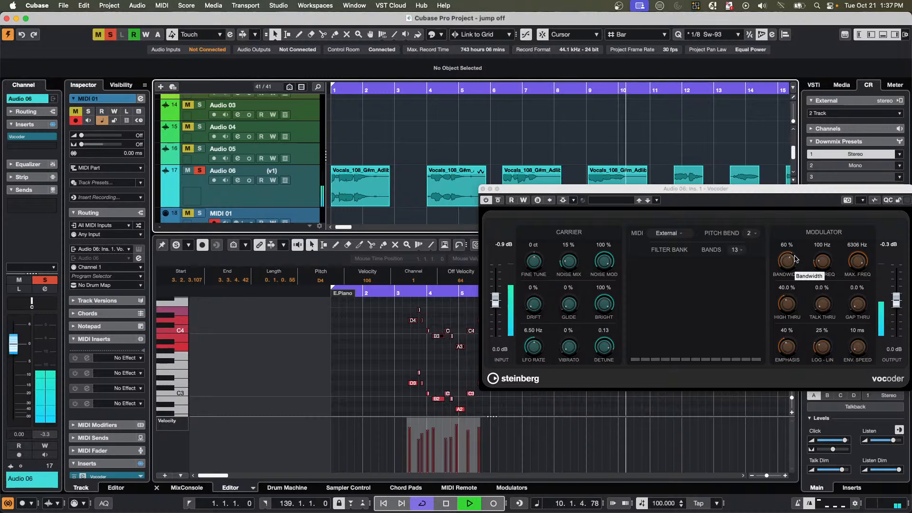
Set the Vocoder's modulator bandwidth to 43 %, minimum frequency to 337 Hz and maximum to 3344 Hz, then stop playback and close the plug-in.
drag(786, 261, 786, 268)
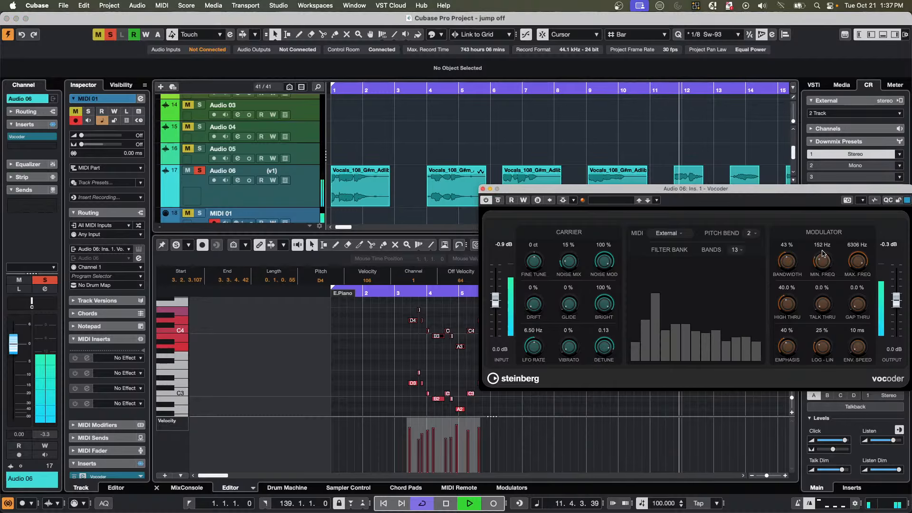
drag(822, 261, 853, 269)
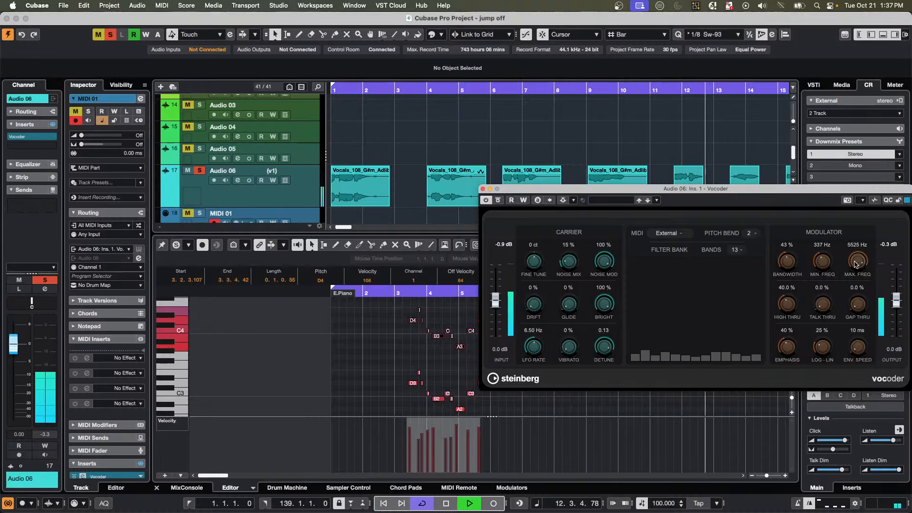
key(space)
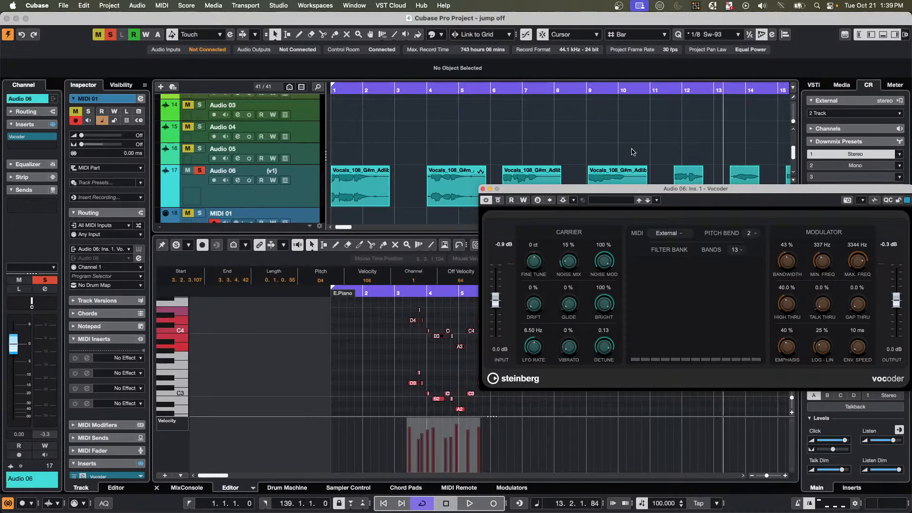
click(483, 189)
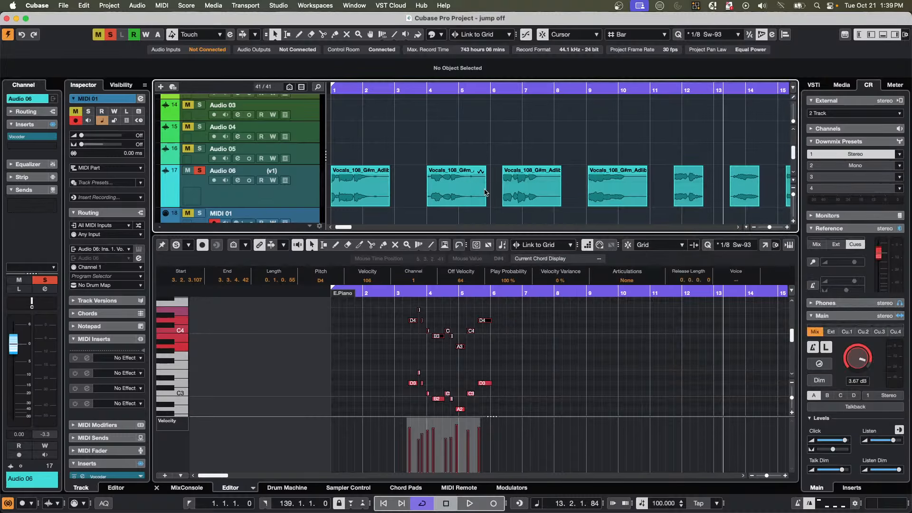
Enlarge the project zone to fit the tracks down to Retrologue 01 and place the project cursor in the second half of bar 5.
drag(503, 234, 480, 309)
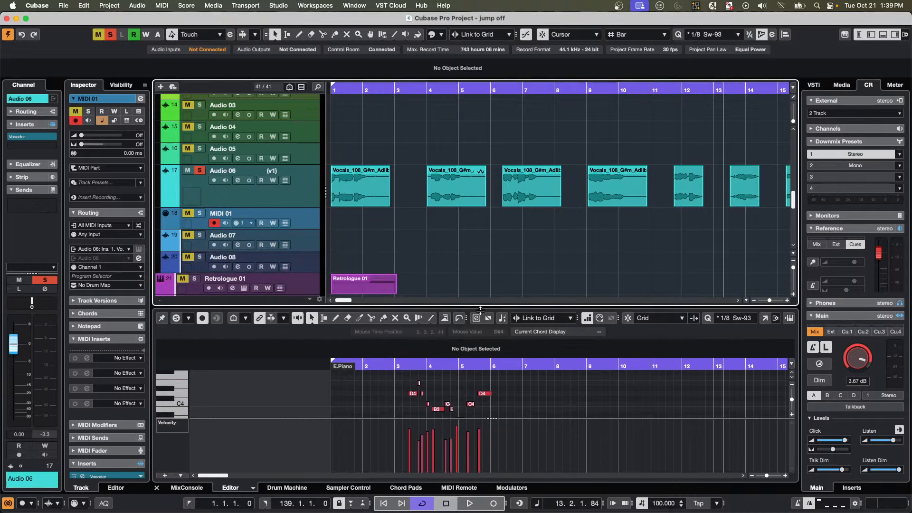
click(479, 231)
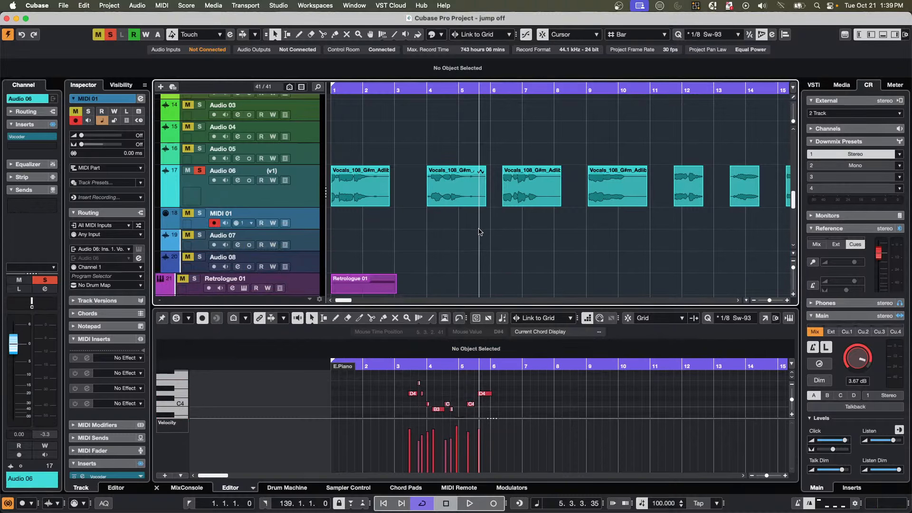
Cycle the keyboard focus repeatedly through the Key Editor, Control Room, Channel, Inspector and project zones.
key(Tab)
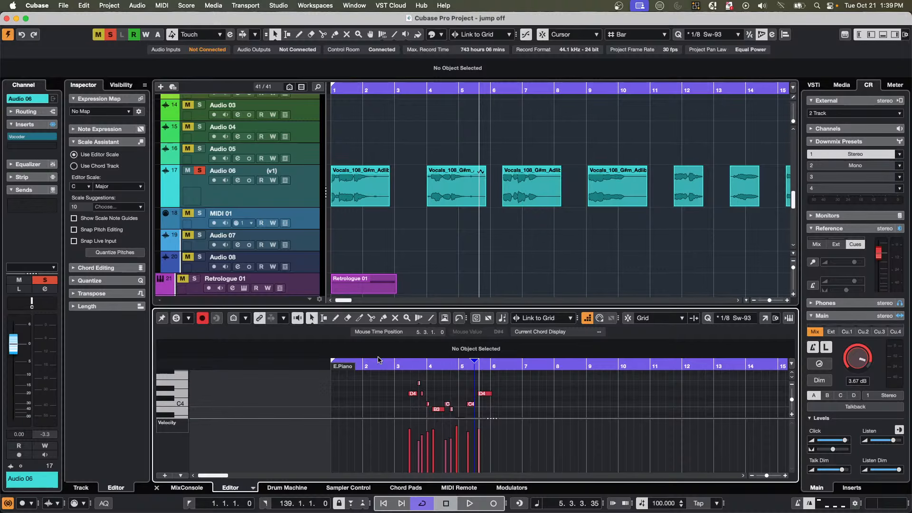
key(Tab)
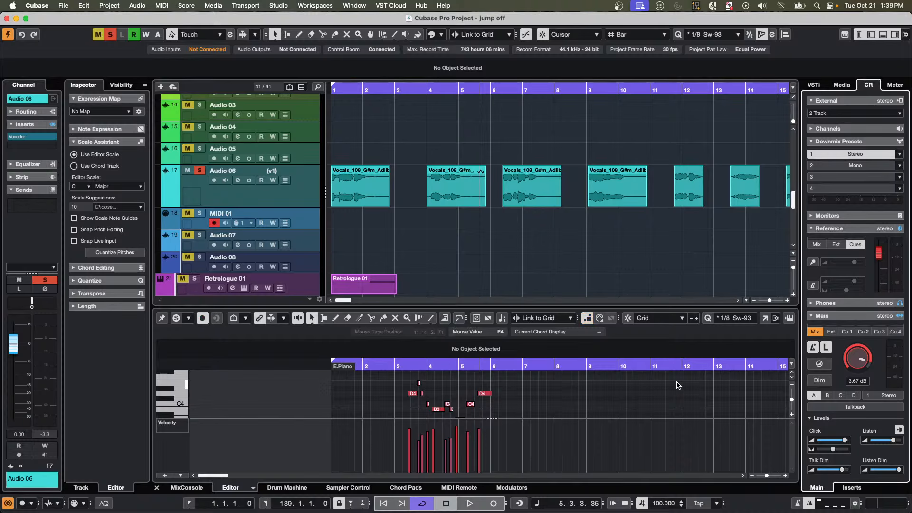
key(Tab)
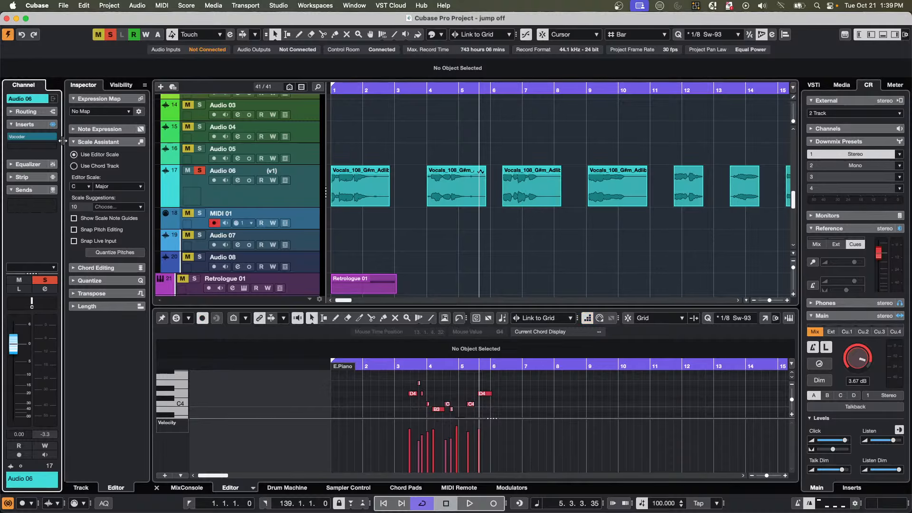
key(Tab)
key(Tab)
key(Tab)
key(Tab)
key(Tab)
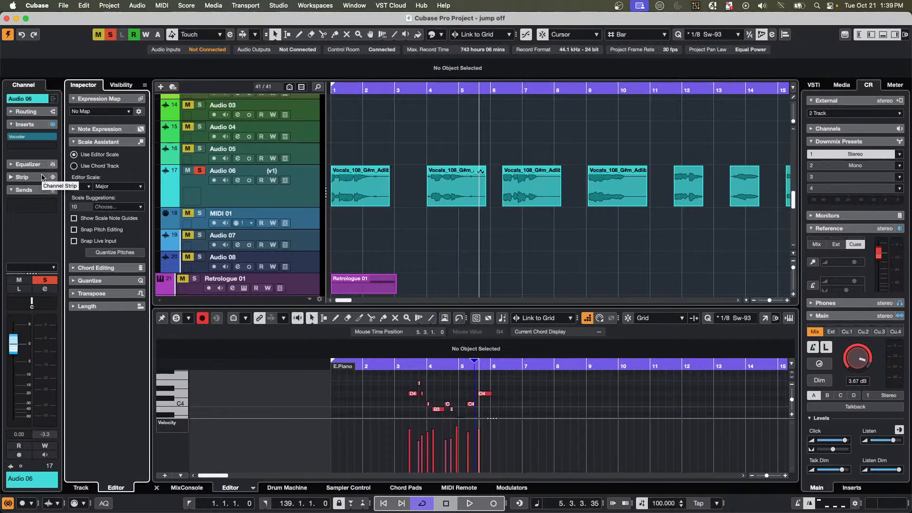
key(Tab)
key(Tab)
key(Tab)
key(Tab)
key(Tab)
key(Tab)
key(Tab)
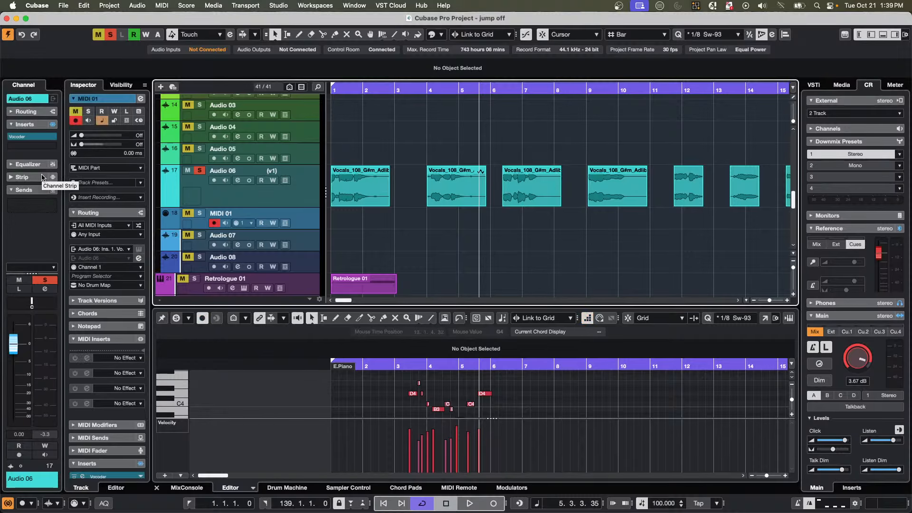
key(Tab)
key(Tab)
key(Tab)
key(Tab)
key(Tab)
key(Tab)
key(Tab)
key(Tab)
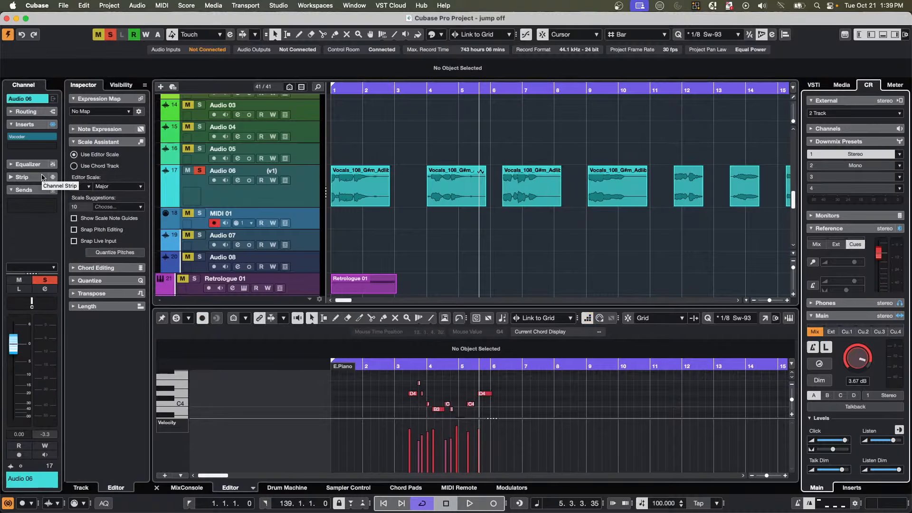
key(Tab)
key(Tab)
key(Tab)
key(Tab)
key(Tab)
key(Tab)
key(Tab)
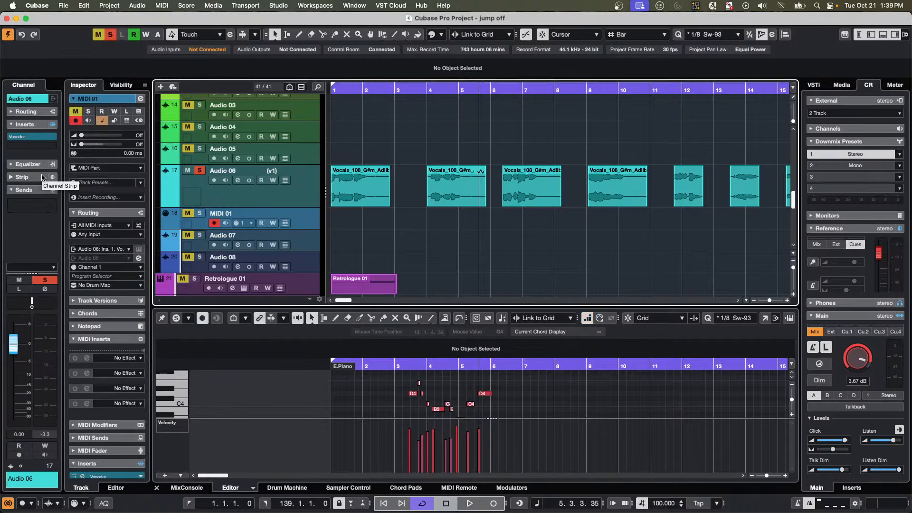
Show the MixConsole in the lower zone and bring up the zone assignments in its channel visibility list.
key(Tab)
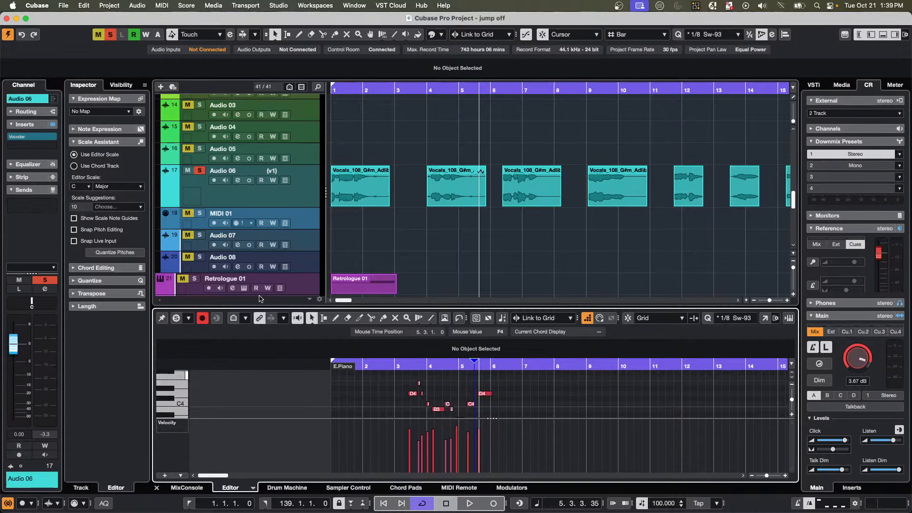
drag(343, 308, 352, 221)
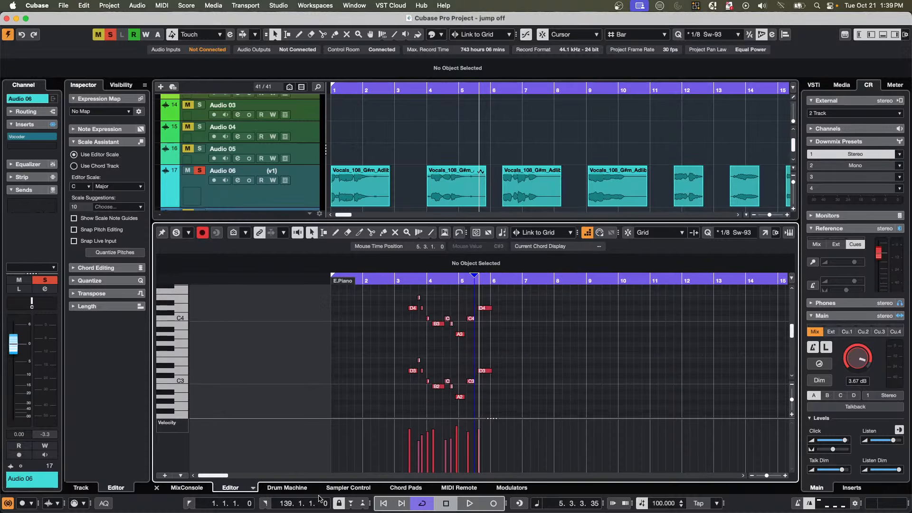
click(189, 490)
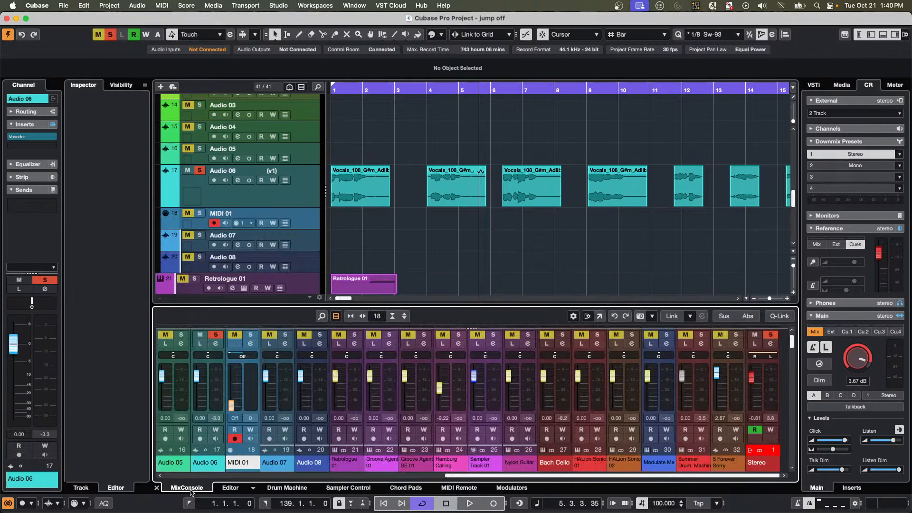
click(127, 86)
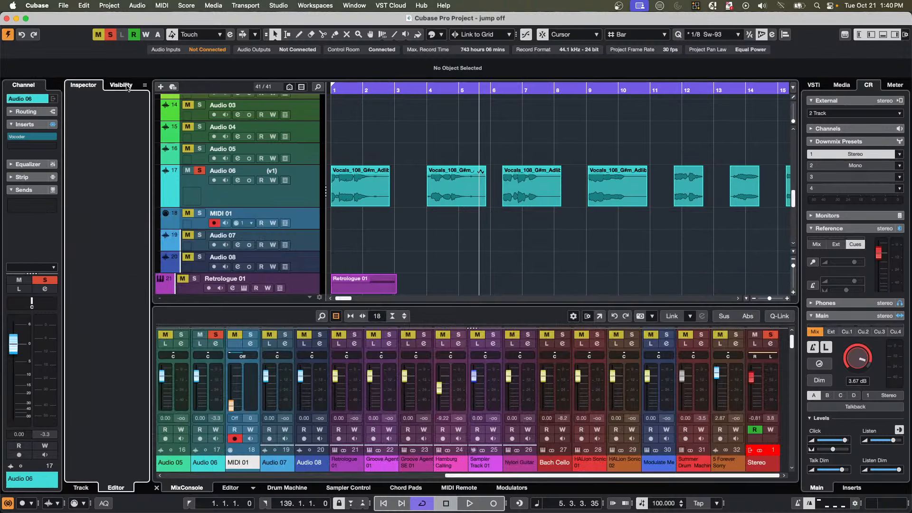
click(126, 87)
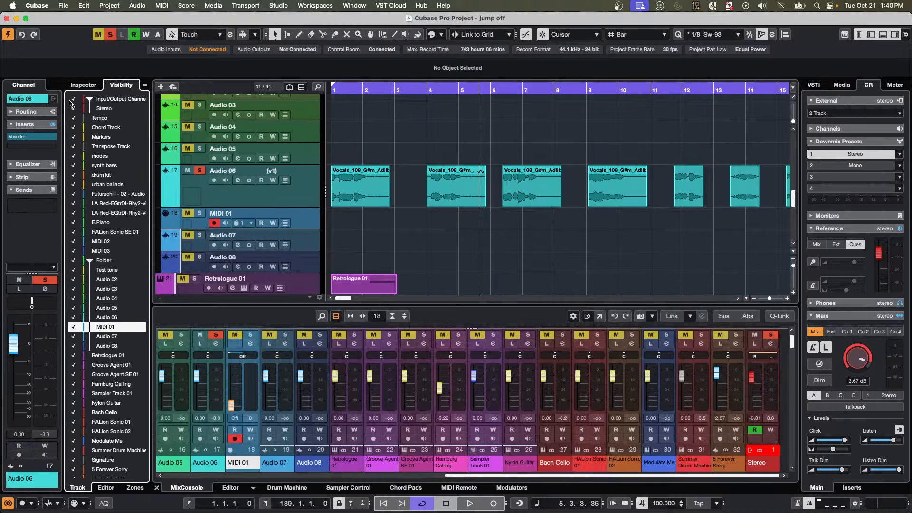
mouse_move(70, 102)
mouse_down()
mouse_move(71, 128)
mouse_move(74, 100)
mouse_up()
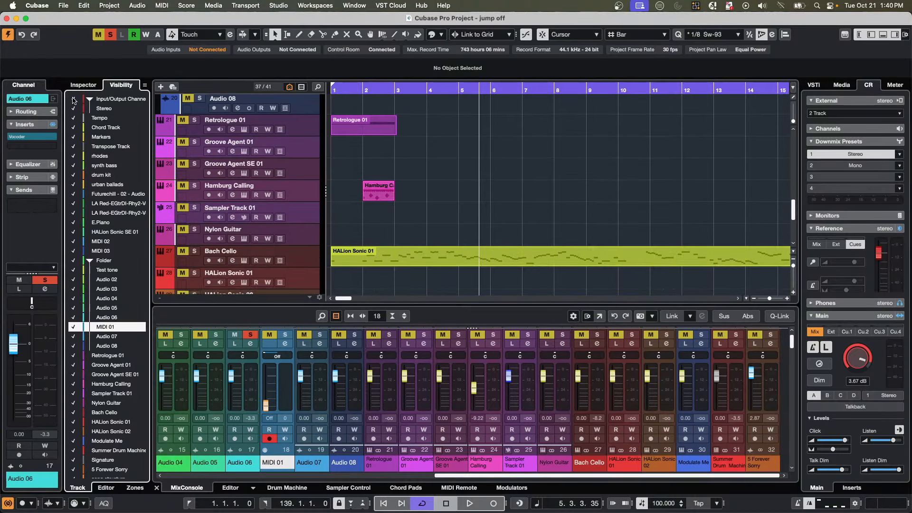
click(74, 100)
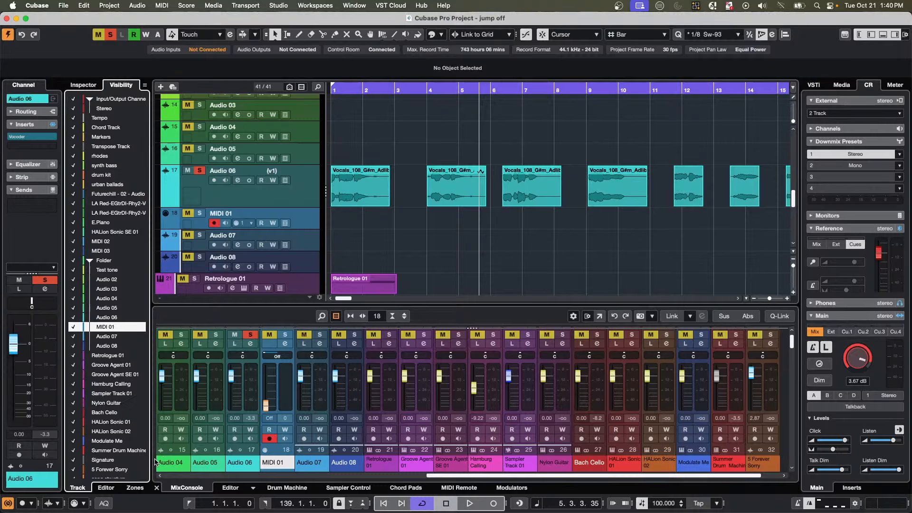
click(135, 487)
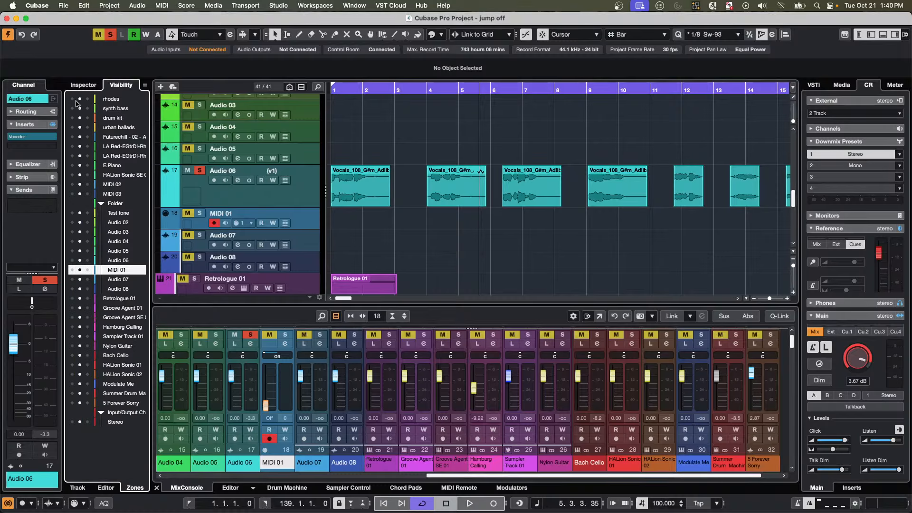
Assign channels rhodes through MIDI 02 to the left MixConsole zone and Groove Agent 01 through Stereo to the right zone.
drag(75, 100, 72, 185)
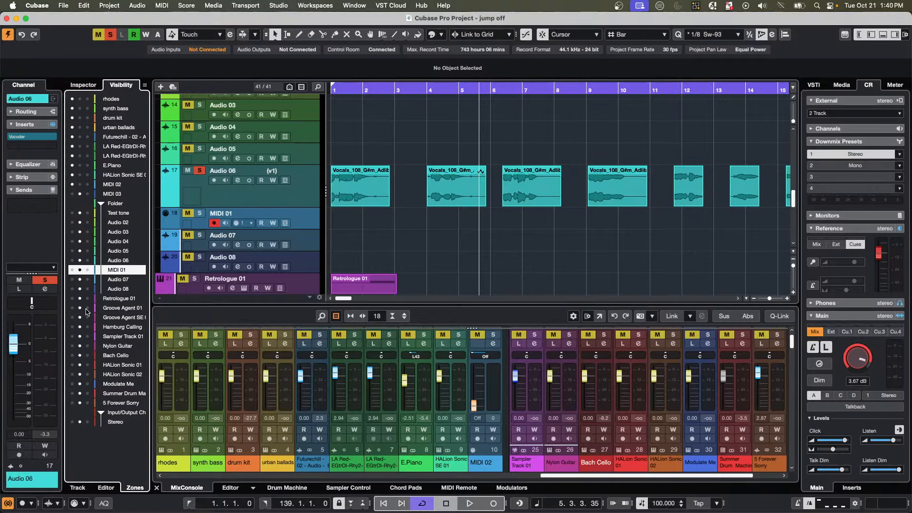
drag(87, 310, 90, 413)
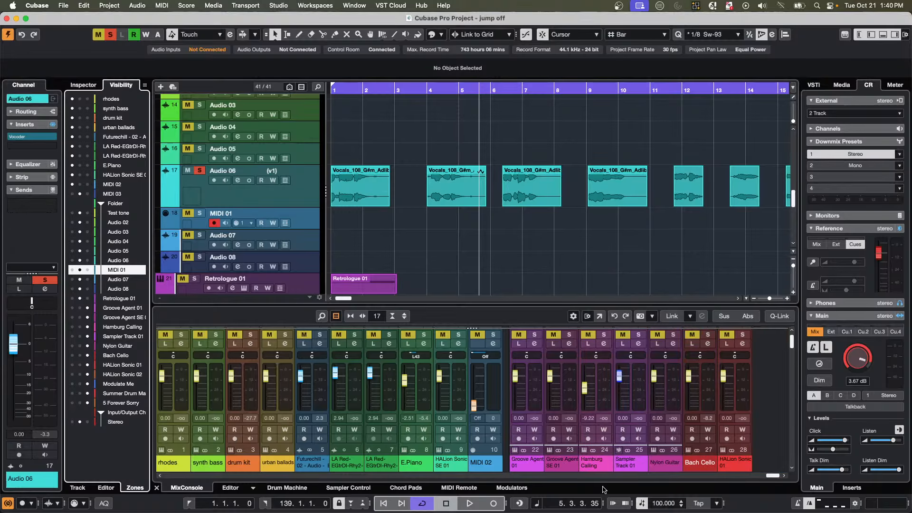
scroll(529, 476, left, 5)
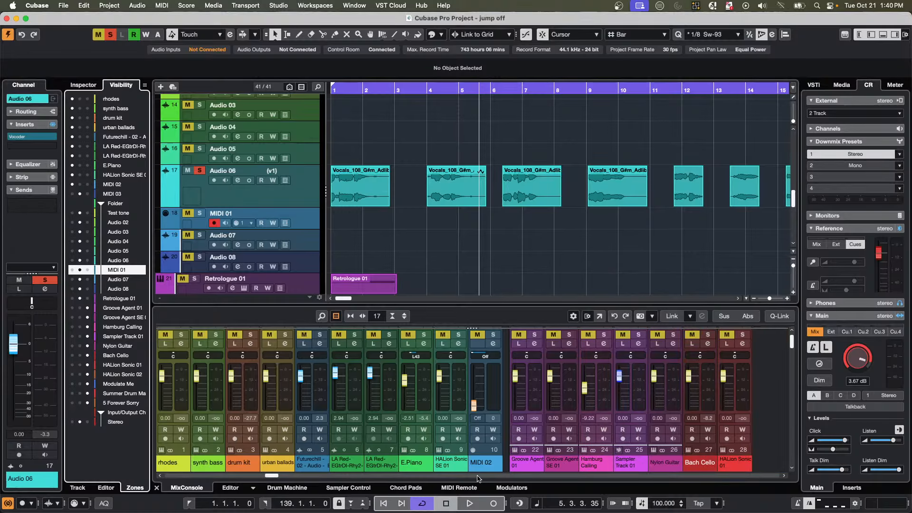
scroll(479, 477, left, 2)
scroll(480, 477, right, 10)
click(558, 394)
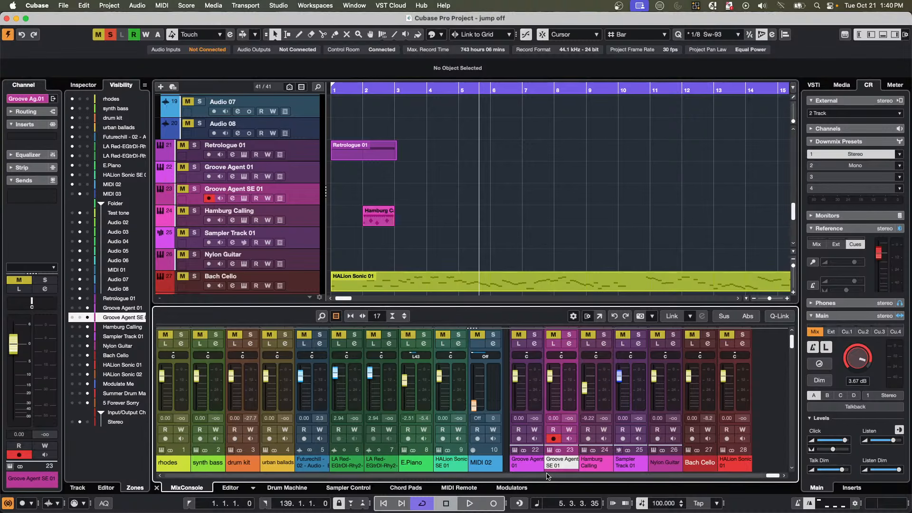
Create a new empty project in the October 21 2025 folder.
click(67, 6)
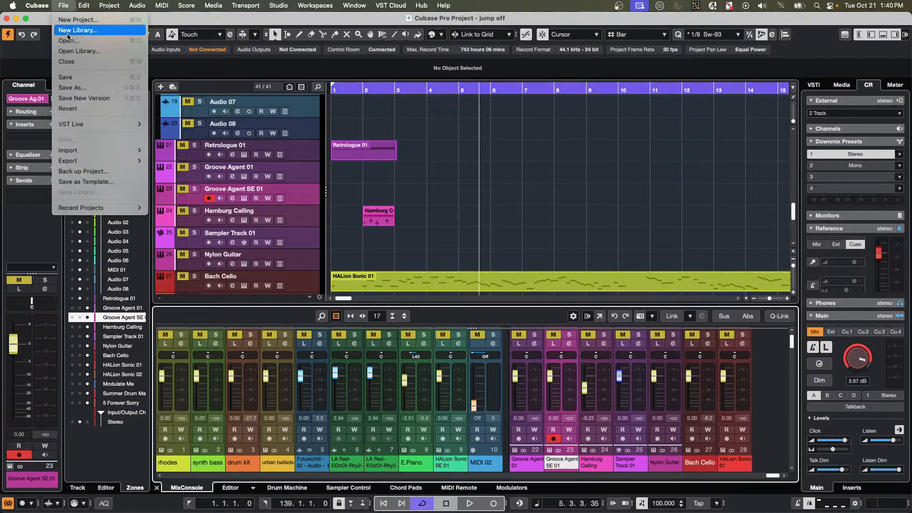
click(71, 20)
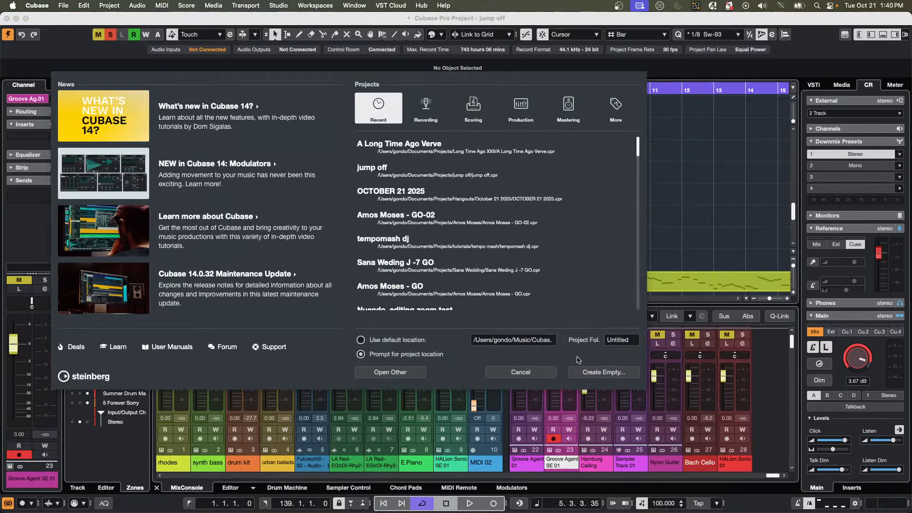
click(599, 372)
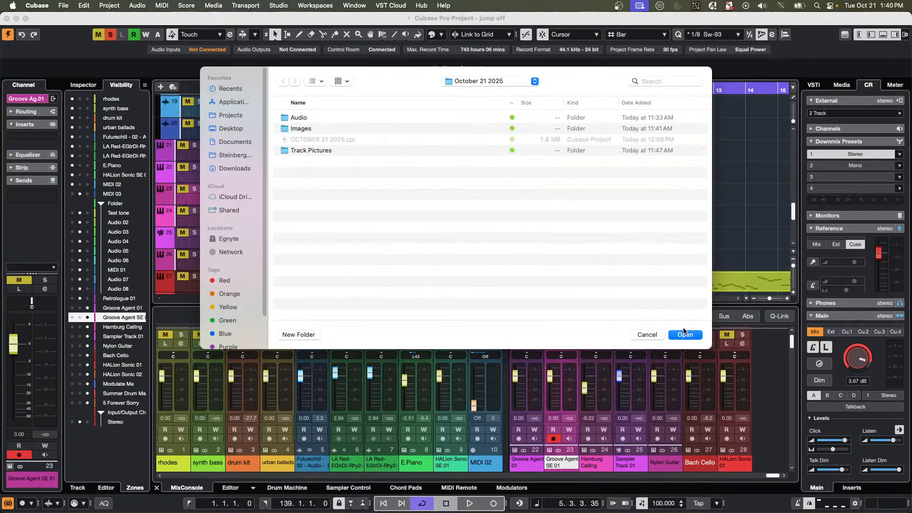
click(685, 334)
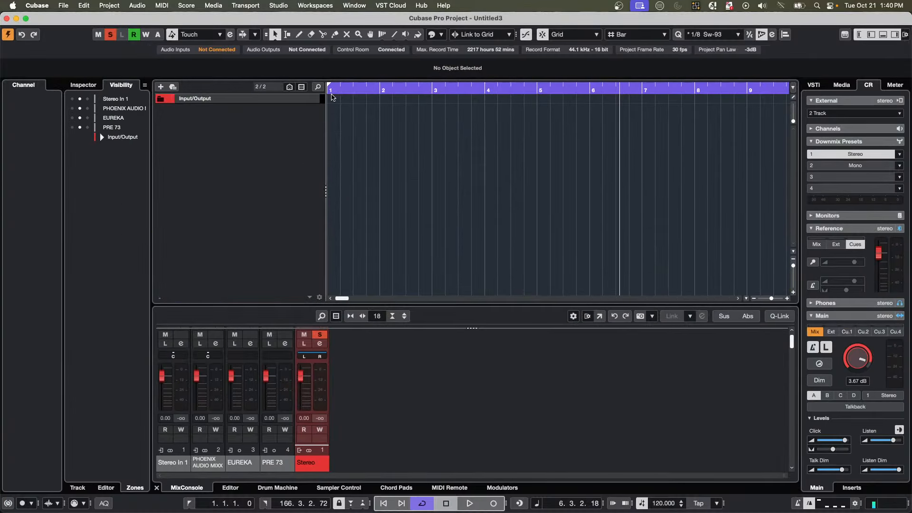
Add 60 stereo audio tracks to the project.
right_click(208, 119)
click(617, 190)
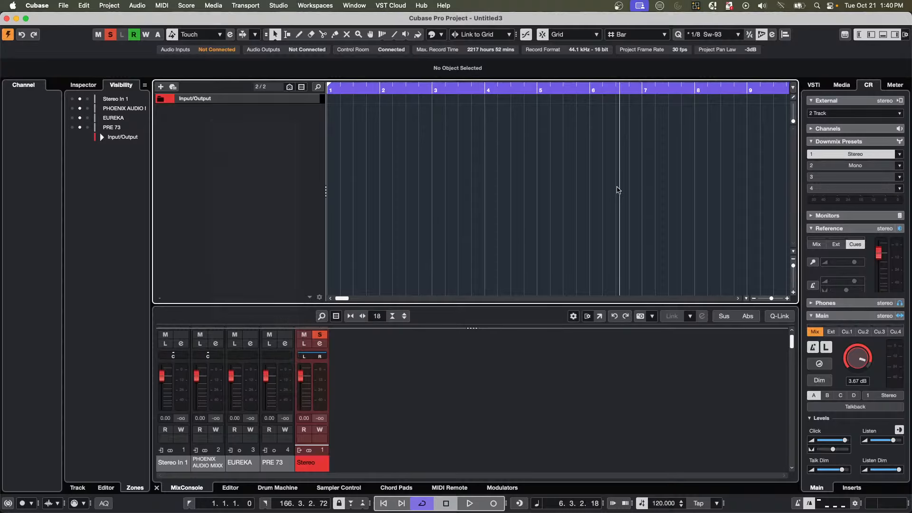
key(t)
click(539, 221)
click(539, 221)
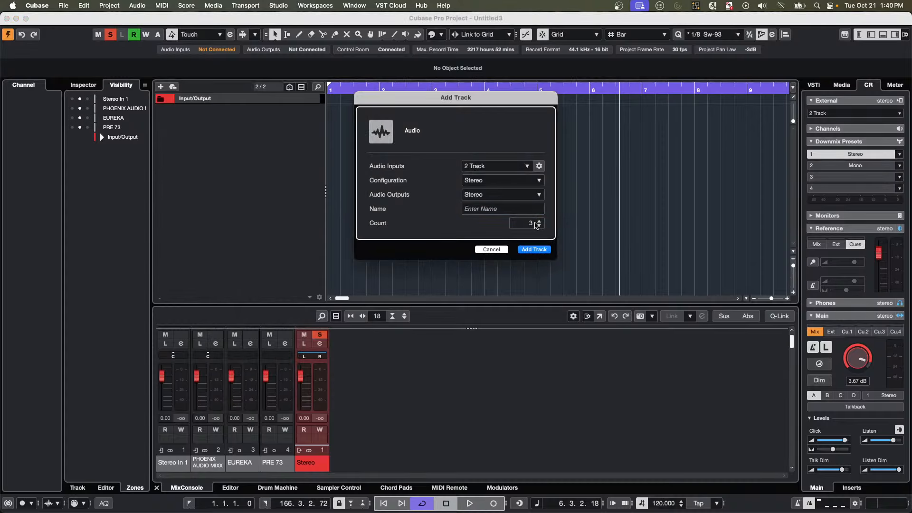
click(536, 225)
click(536, 225)
click(535, 224)
text(60)
key(Return)
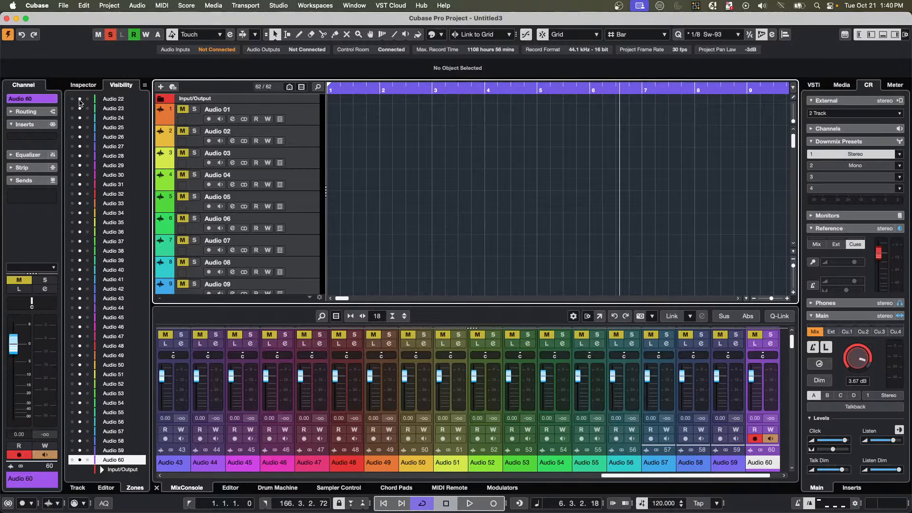
Assign Audio 22 through Audio 37 and Stereo In 1 through Audio 20 to the left MixConsole zone.
drag(73, 99, 71, 242)
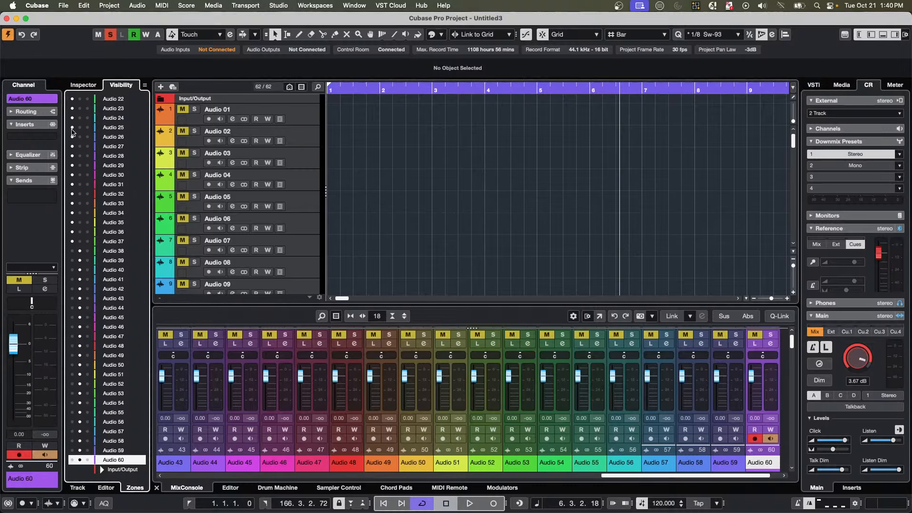
scroll(74, 111, up, 10)
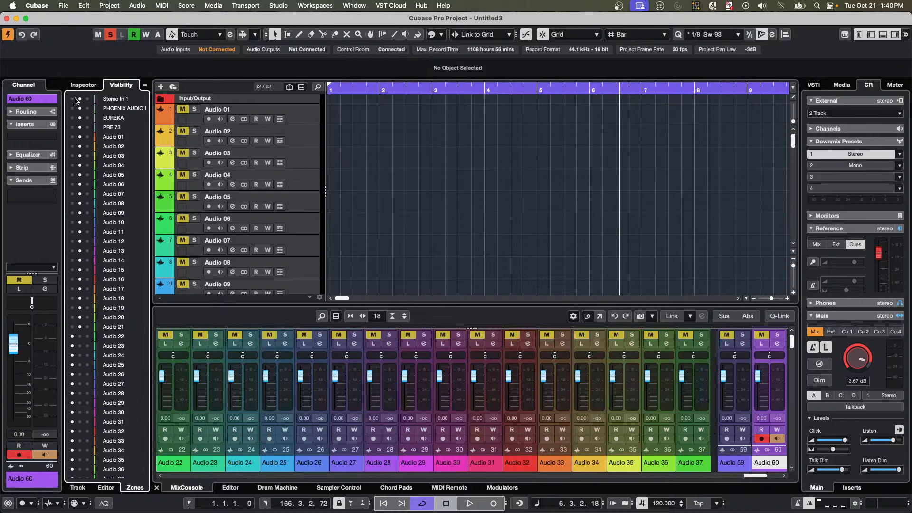
mouse_move(72, 99)
mouse_down()
mouse_move(80, 273)
mouse_move(72, 317)
mouse_up()
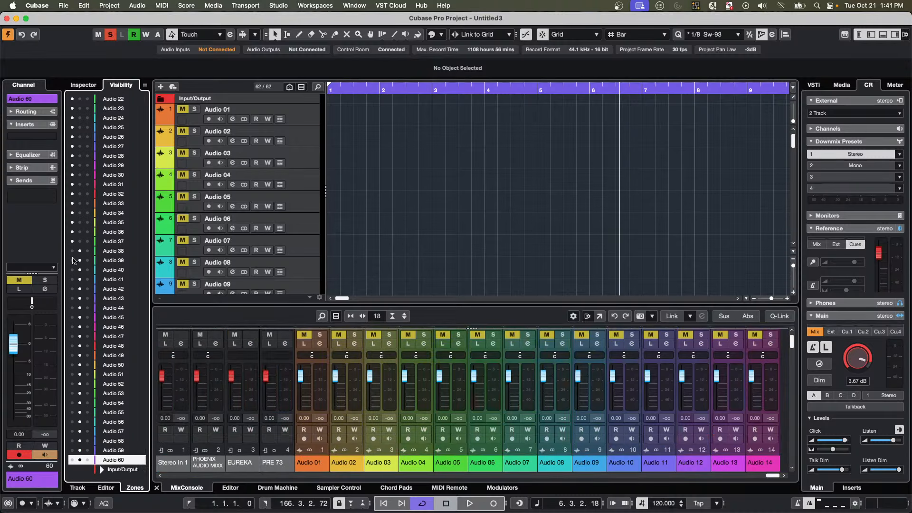
scroll(80, 258, up, 3)
scroll(80, 261, up, 3)
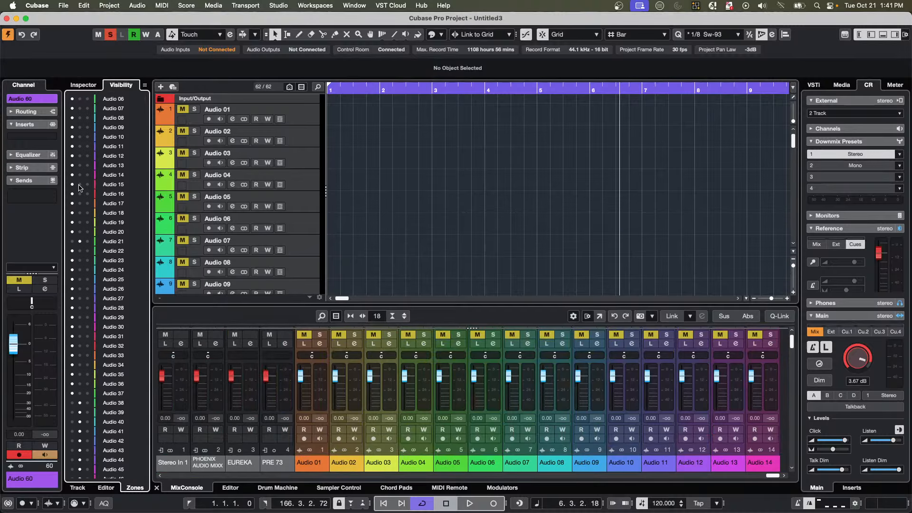
Return Audio 22 through Audio 37 to the middle MixConsole zone.
drag(80, 251, 87, 408)
scroll(91, 424, down, 5)
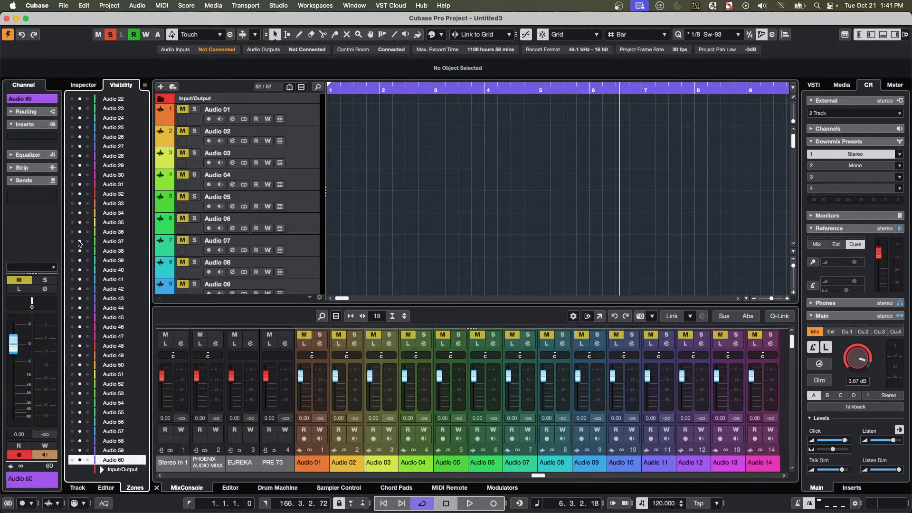
scroll(70, 114, up, 10)
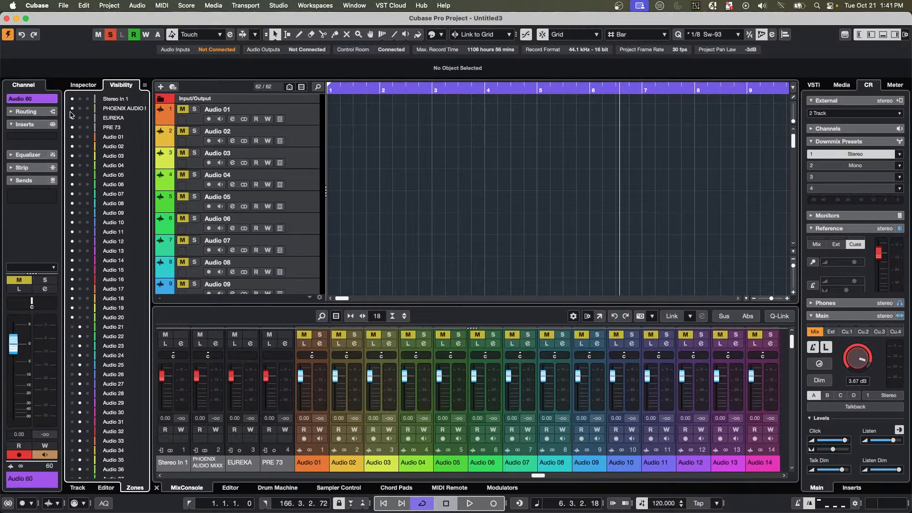
scroll(71, 114, down, 10)
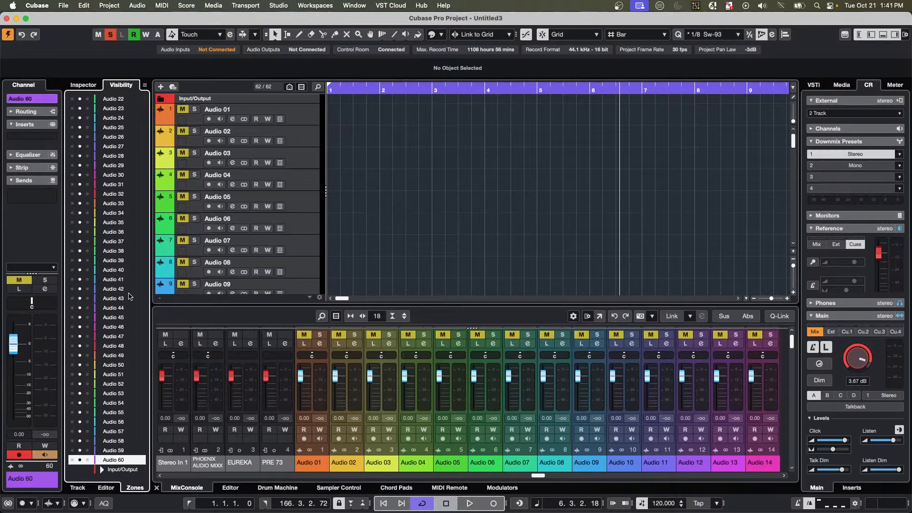
Assign Audio 41 through Audio 60 to the right MixConsole zone.
click(88, 280)
click(88, 289)
drag(88, 292, 94, 480)
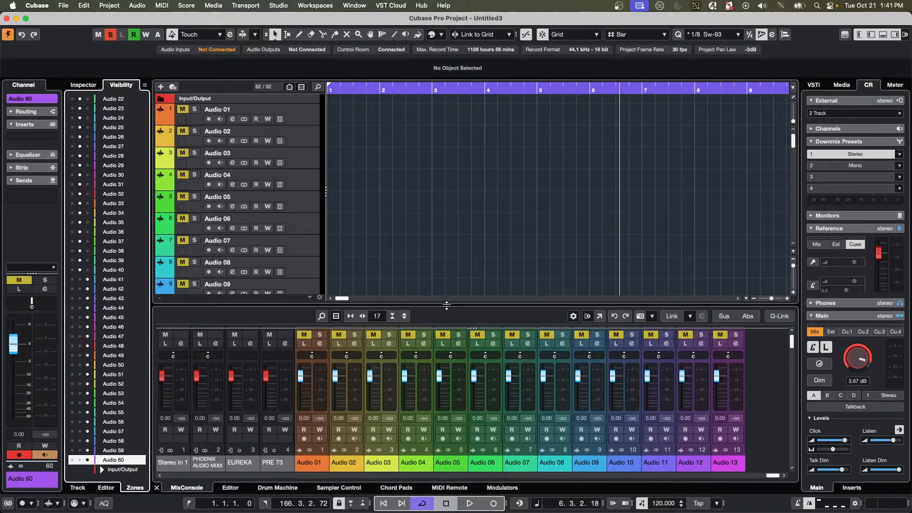
Enlarge the lower-zone MixConsole until the inserts and sends racks show, and select the Audio 04 track.
drag(444, 304, 448, 228)
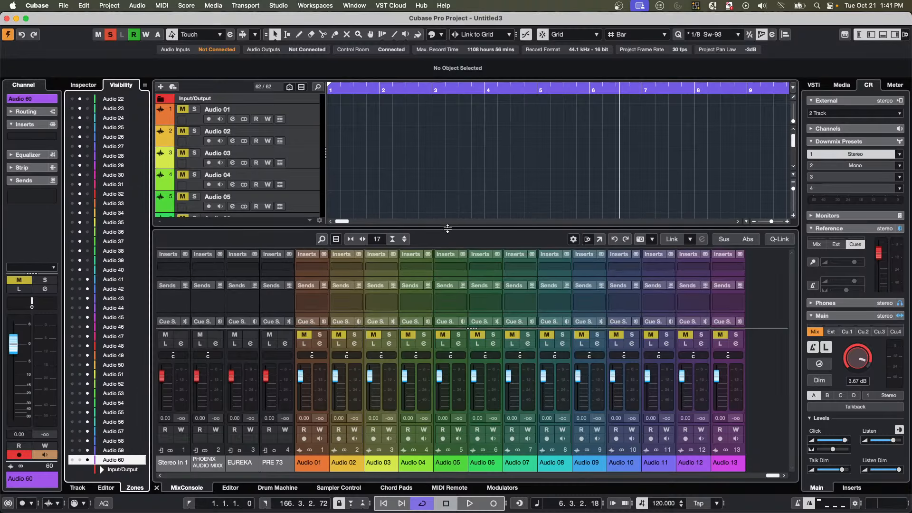
click(573, 476)
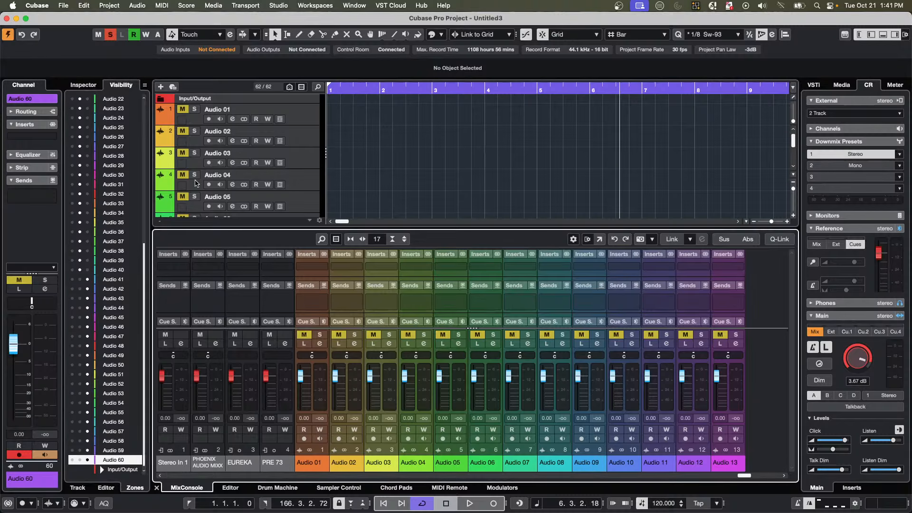
click(306, 186)
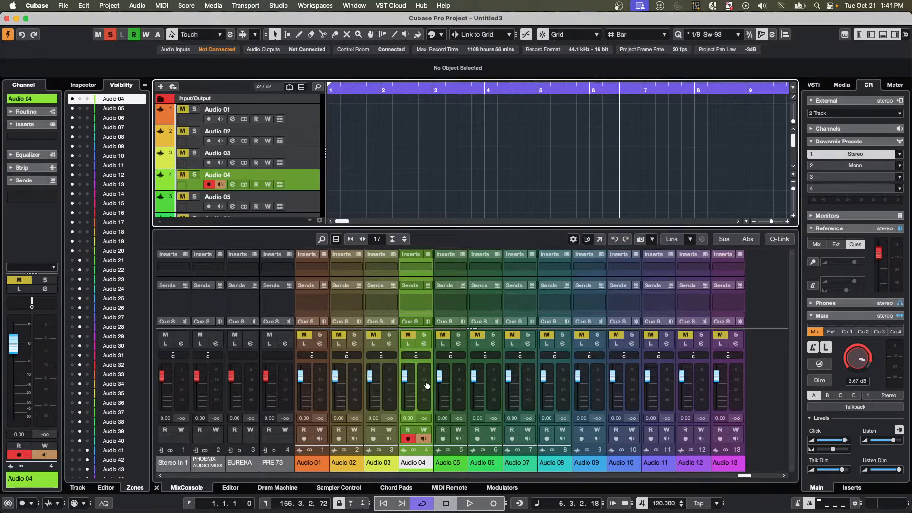
drag(361, 229, 361, 222)
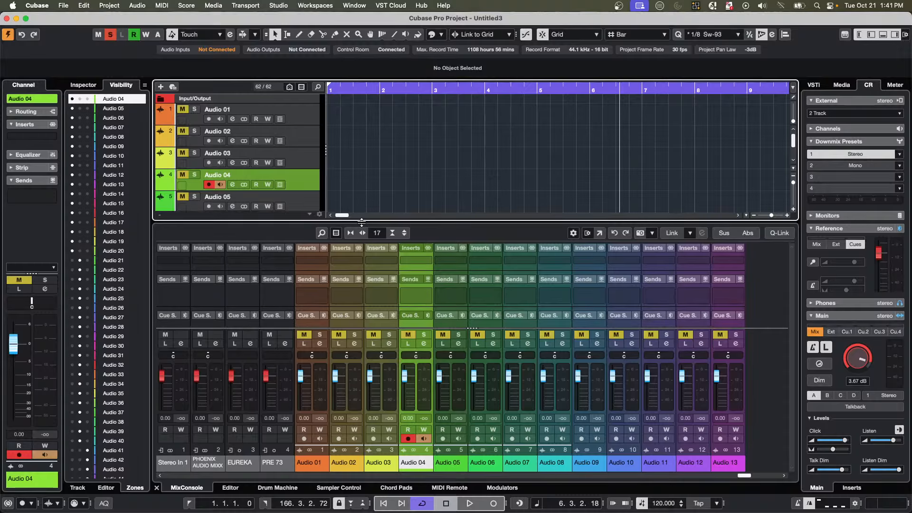
key(h)
key(h)
key(h)
key(g)
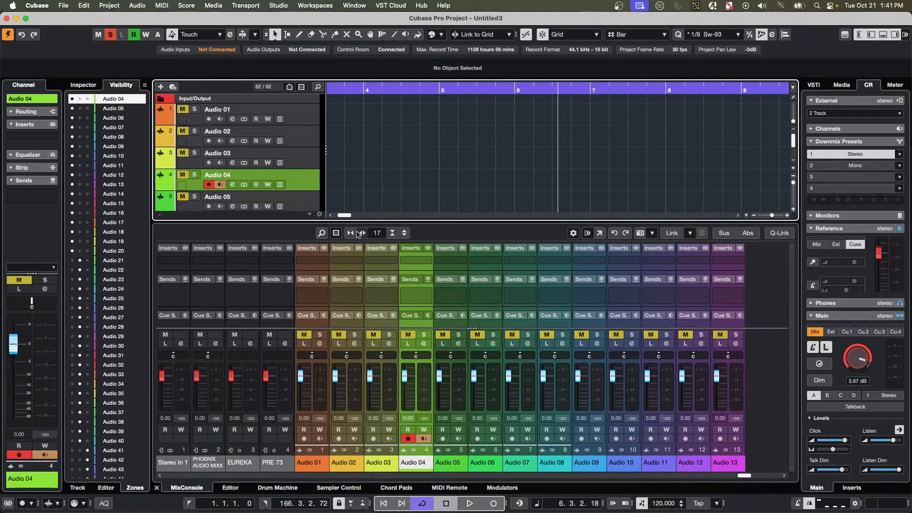
Examine how the mixer channels scroll between the ones fixed in the left and right zones.
drag(744, 475, 712, 477)
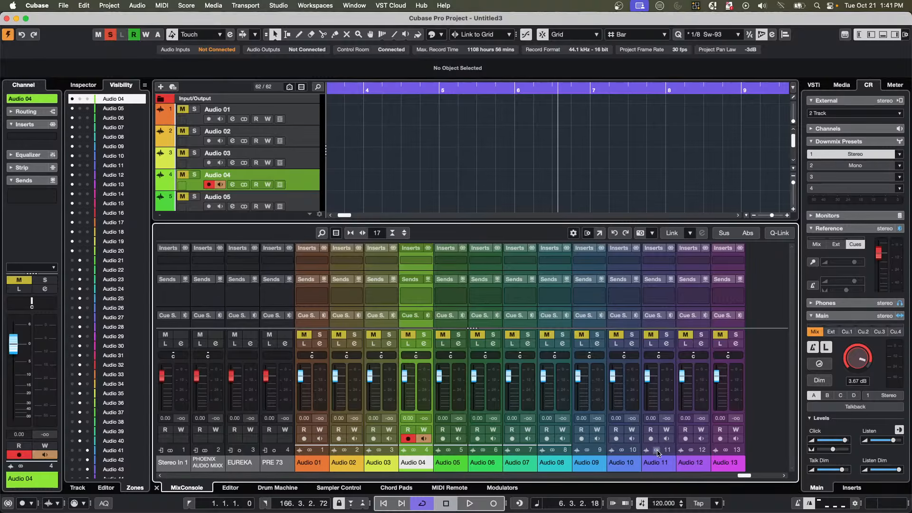
scroll(681, 476, left, 5)
scroll(681, 476, right, 6)
scroll(681, 477, left, 8)
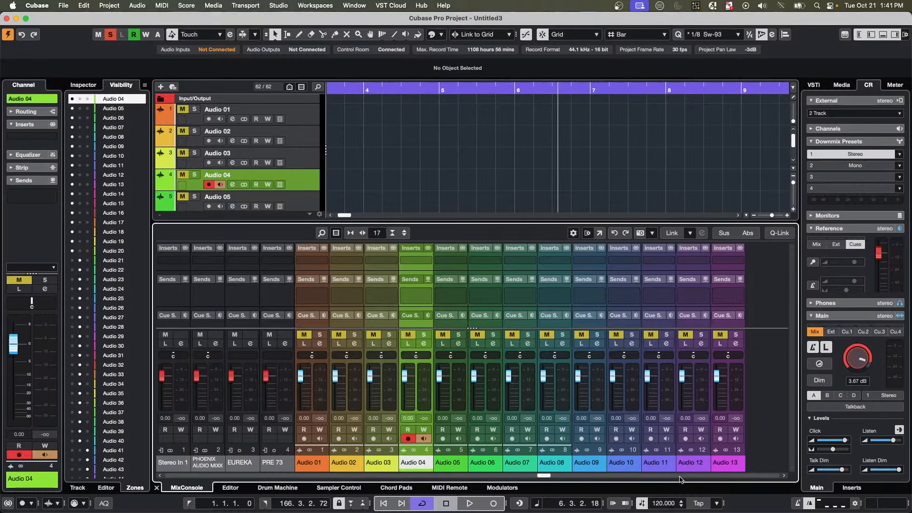
scroll(682, 480, right, 3)
scroll(681, 480, right, 3)
scroll(681, 480, left, 7)
scroll(681, 480, right, 6)
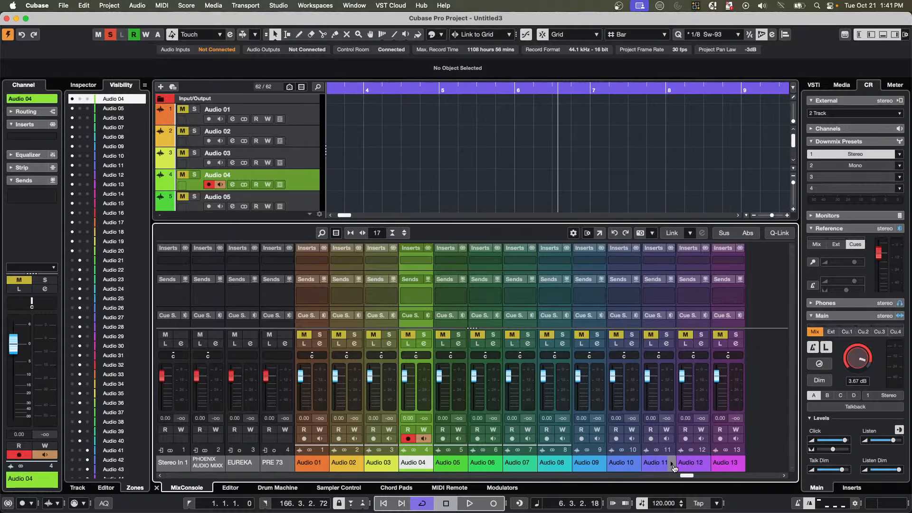
Narrow the channel strips in the lower-zone MixConsole until 26 channels fit side by side.
key(g)
key(g)
key(g)
key(g)
key(g)
key(g)
key(g)
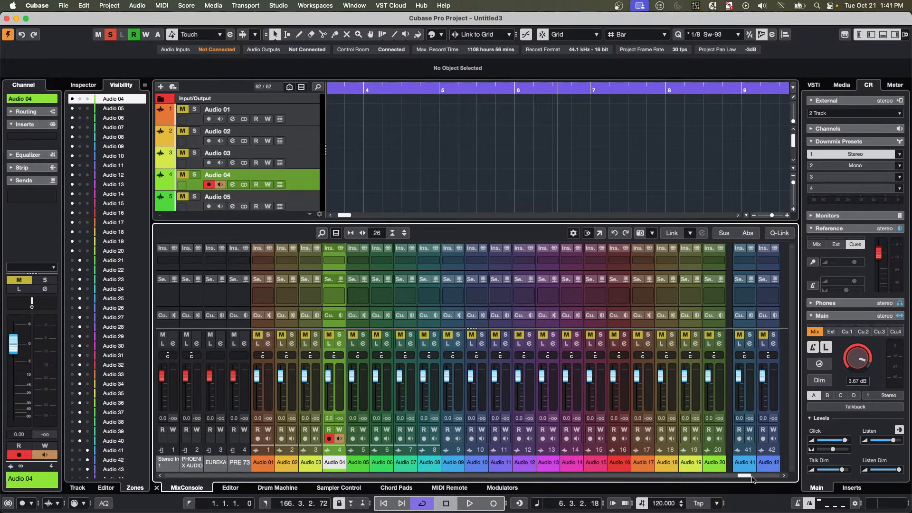
Check how the lower-zone mixer scrolls with the Audio 41 channel selected and with the Audio 08 track selected.
click(751, 401)
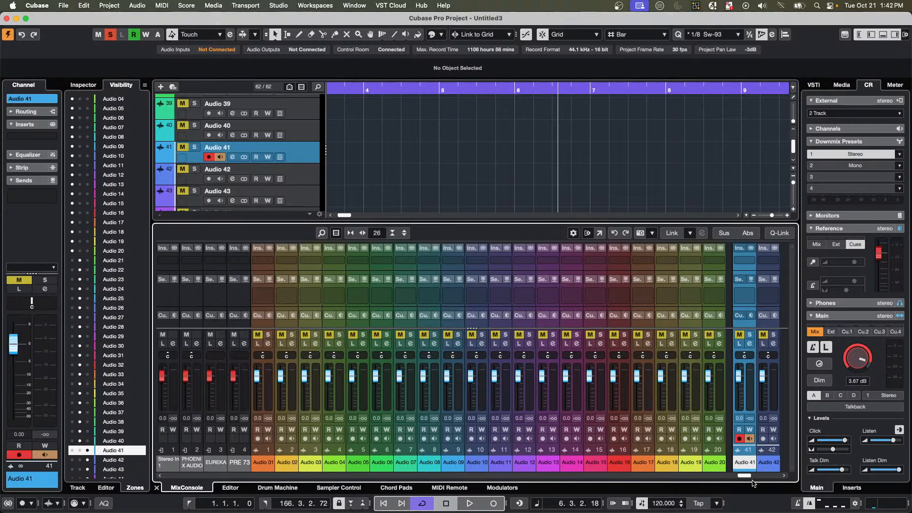
drag(746, 476, 774, 475)
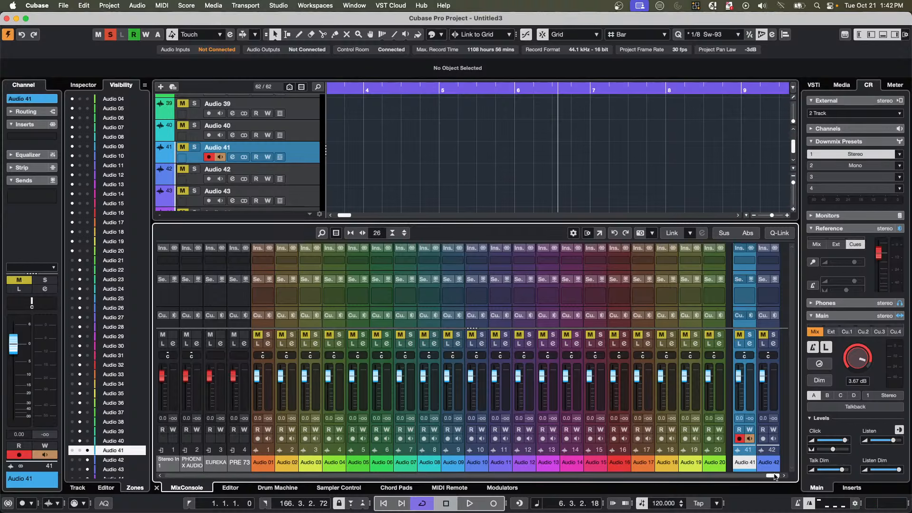
click(739, 475)
scroll(739, 479, left, 10)
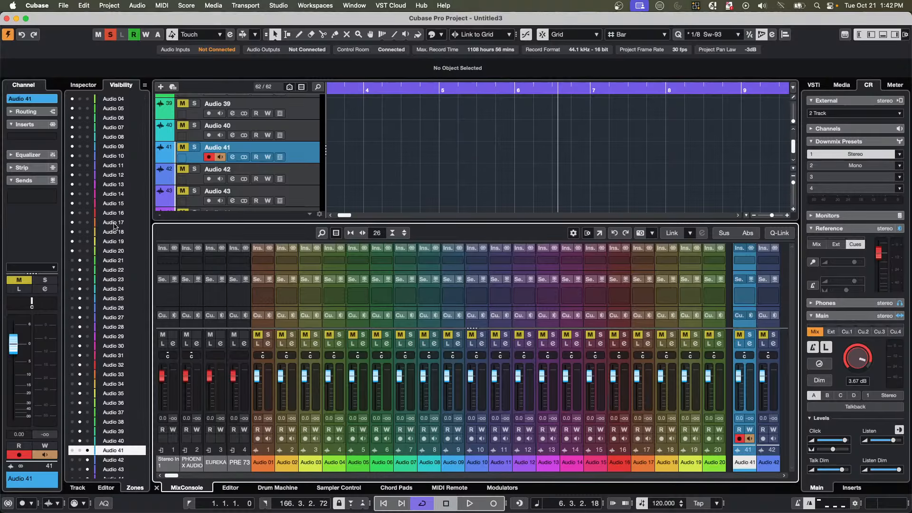
click(114, 137)
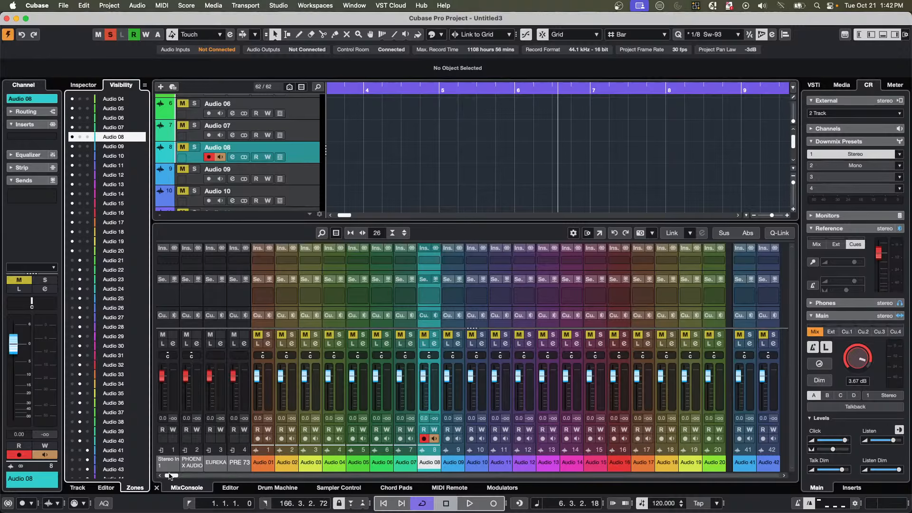
drag(169, 475, 445, 470)
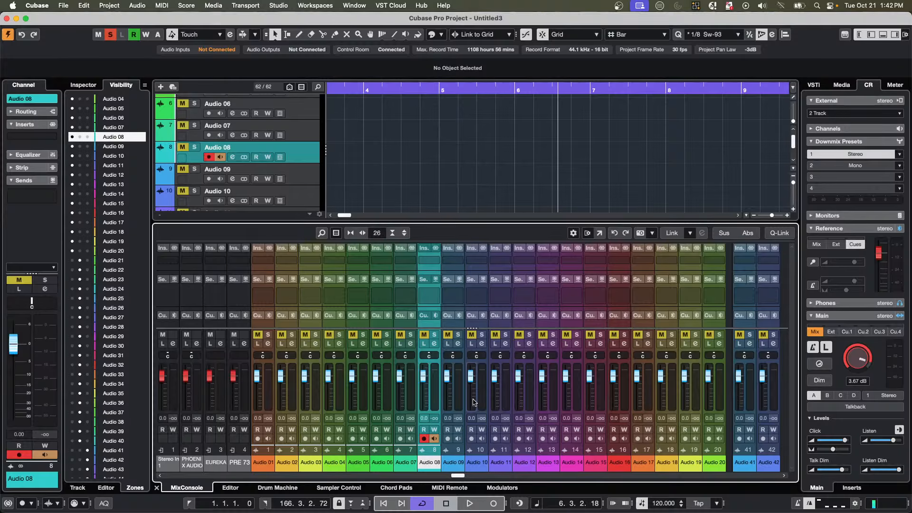
Move the track selection down from Audio 08 to Audio 42, watching how the lower-zone mixer follows.
key(Down)
key(Down)
key(Down)
key(Down)
key(Down)
key(Down)
key(Down)
key(Down)
key(Down)
key(Down)
key(Down)
key(Down)
key(Down)
key(Down)
key(Down)
key(Down)
key(Down)
key(Down)
key(Down)
key(Down)
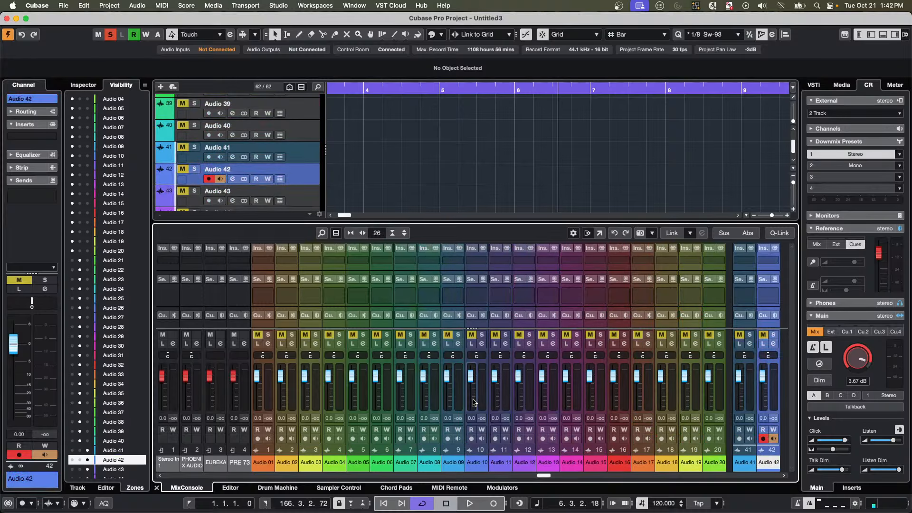
key(Up)
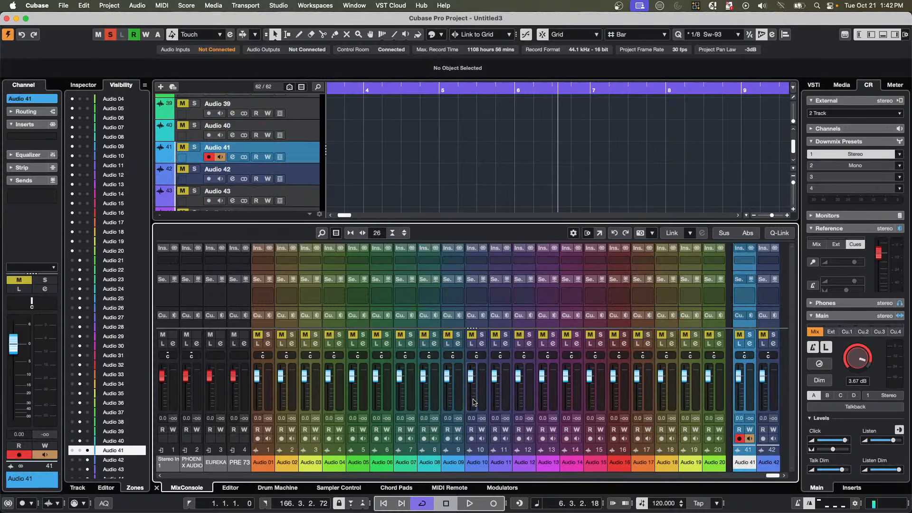
key(Down)
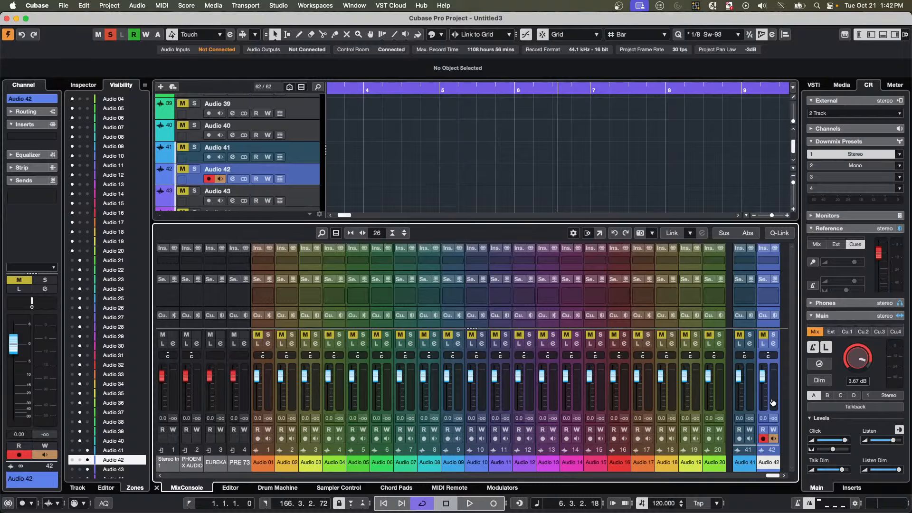
Move the track selection from Audio 42 back up through the list and finish on Audio 16.
key(Up)
key(Up)
key(Up)
key(Up)
key(Up)
key(Up)
key(Up)
key(Up)
key(Up)
key(Up)
key(Up)
key(Up)
key(Up)
key(Up)
key(Up)
key(Up)
key(Up)
key(Up)
key(Up)
key(Up)
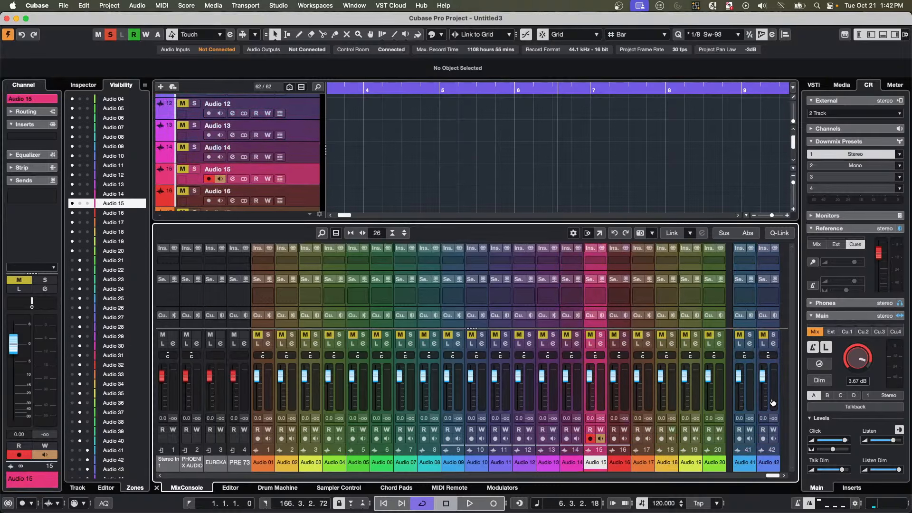
key(Down)
key(Down)
key(Down)
key(Down)
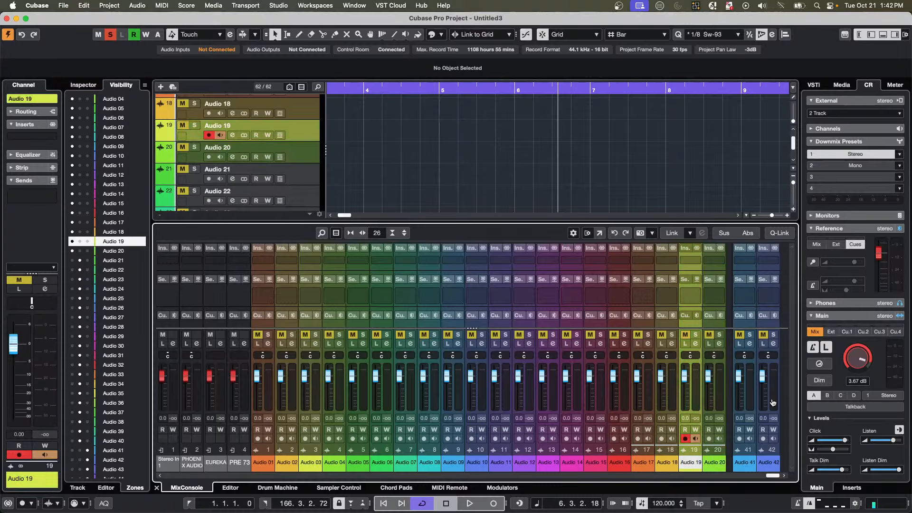
key(Up)
key(Up)
key(Up)
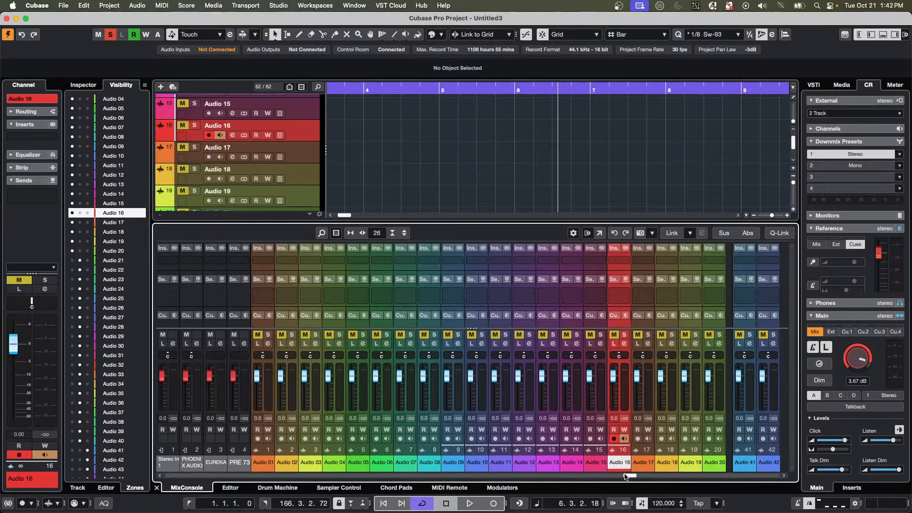
Open the MixConsole in its own window and turn on the Fader section in its window layout.
click(599, 233)
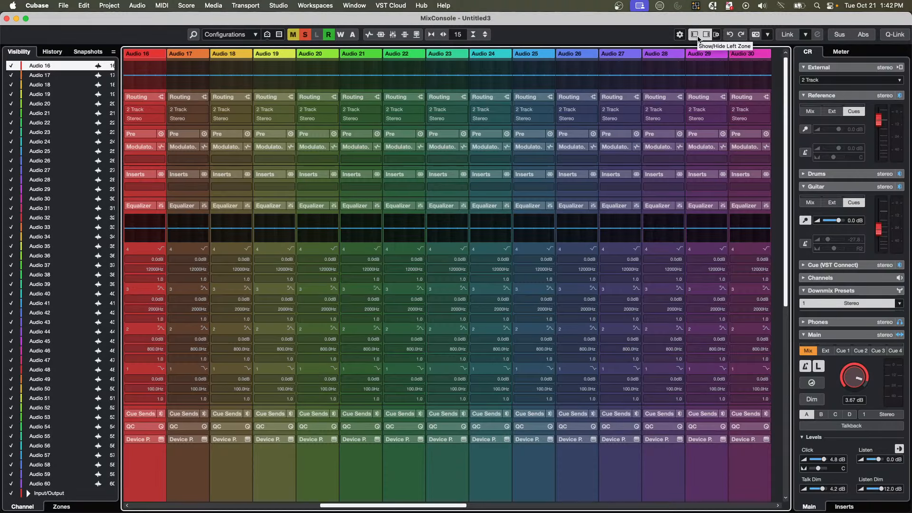
click(717, 34)
click(757, 319)
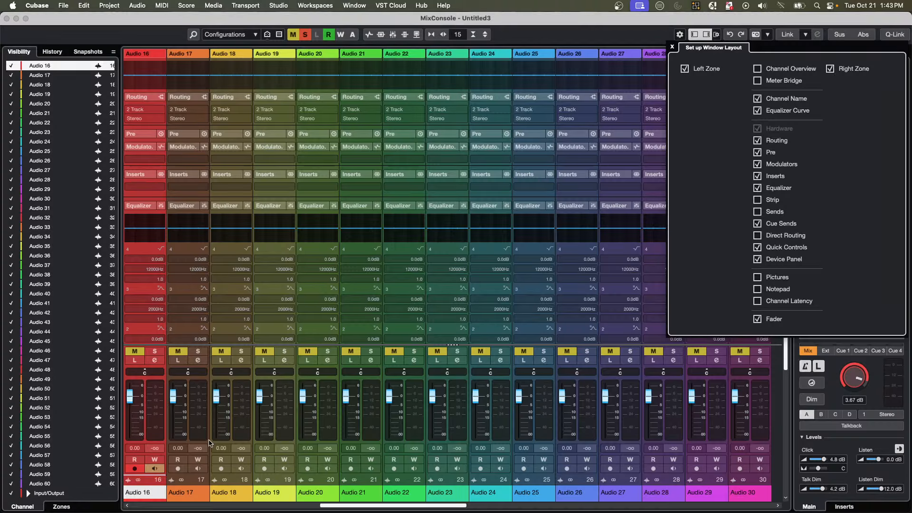
In the MixConsole window, assign Audio 01 through Audio 20 to the left zone and Audio 41 through Audio 60 to the right zone.
click(365, 505)
drag(364, 505, 540, 508)
scroll(540, 509, left, 15)
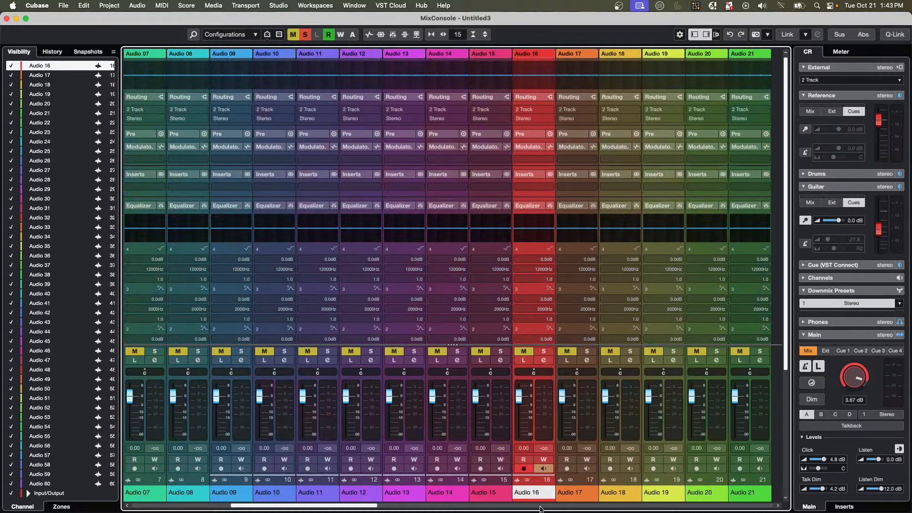
scroll(540, 508, right, 20)
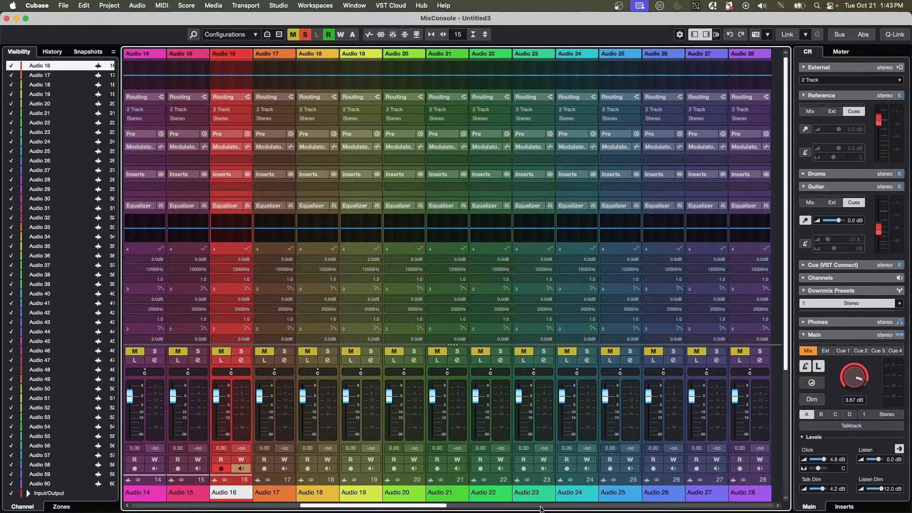
scroll(540, 509, right, 6)
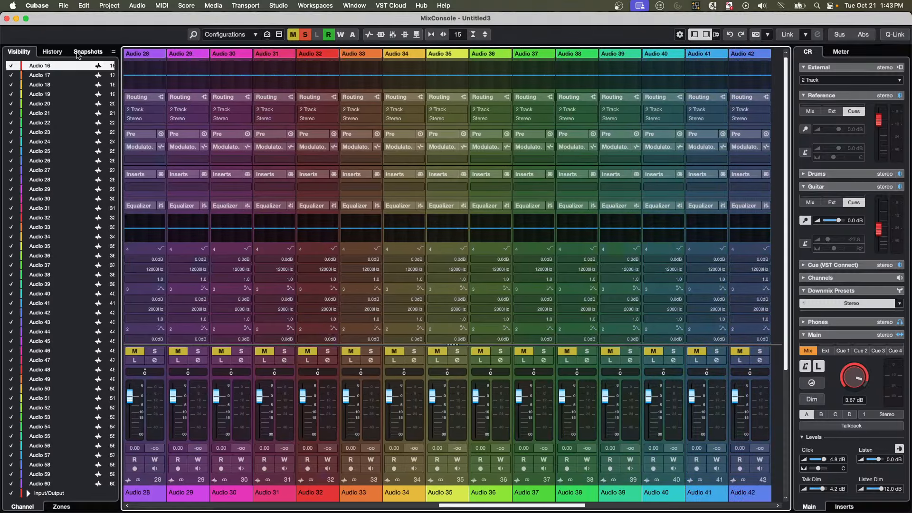
click(61, 506)
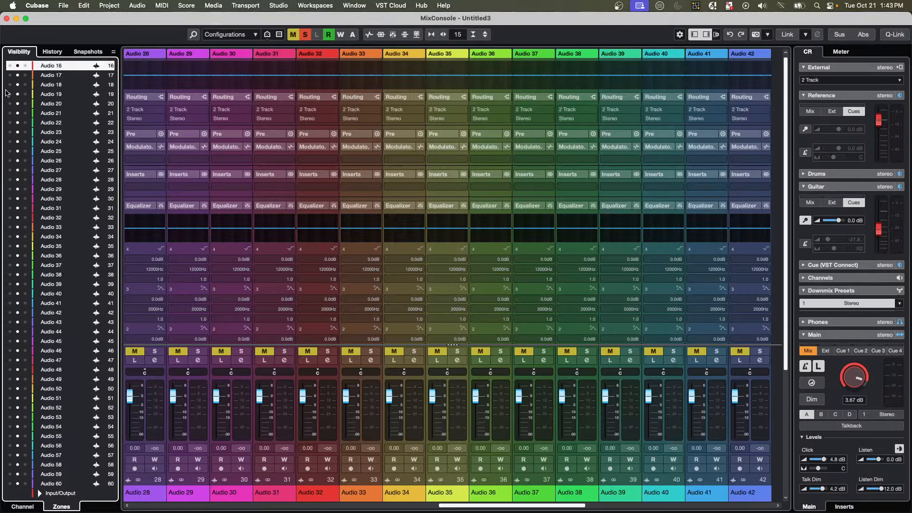
scroll(6, 95, up, 5)
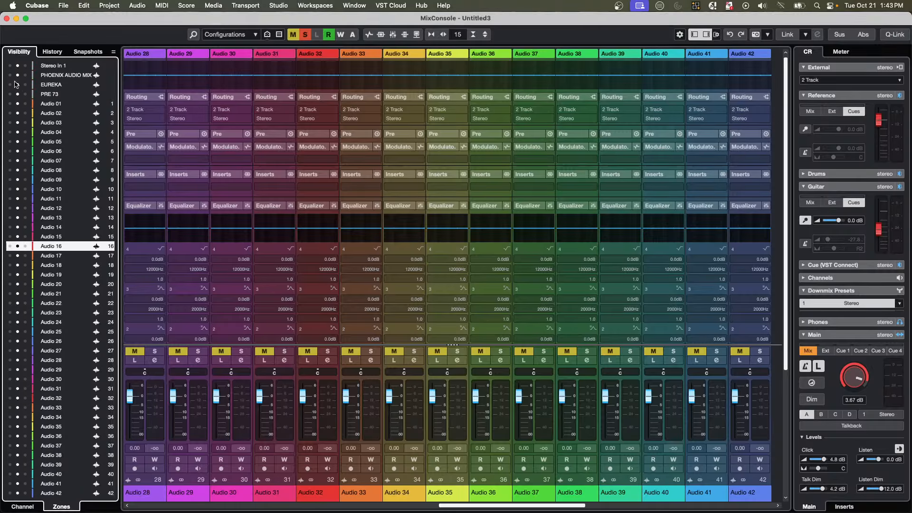
drag(10, 104, 9, 299)
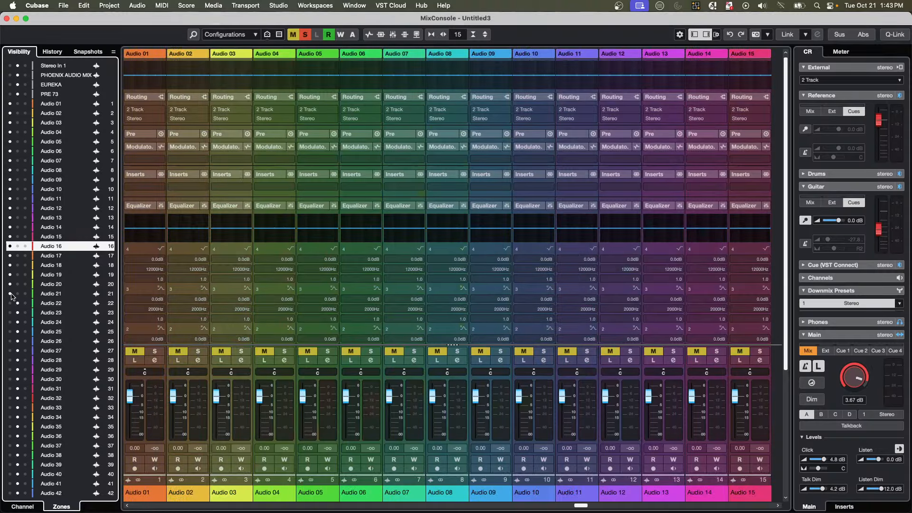
scroll(24, 303, down, 8)
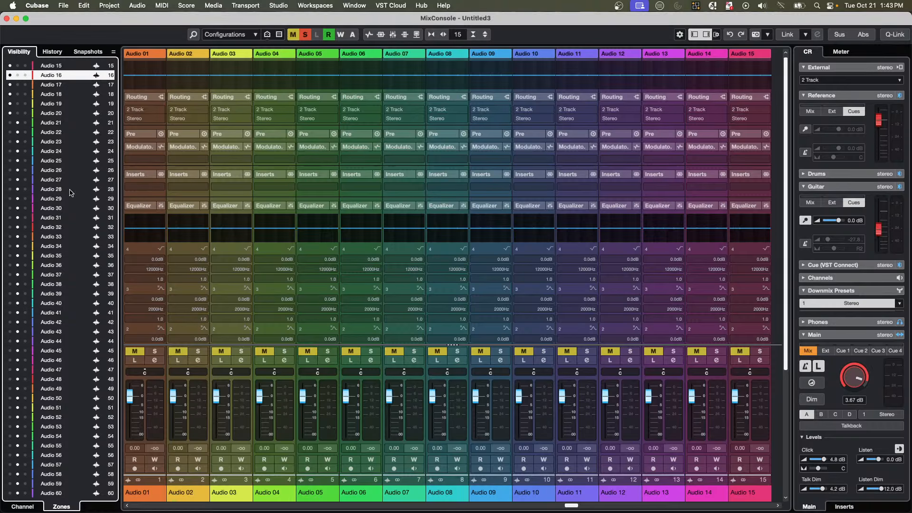
mouse_move(26, 313)
mouse_down()
mouse_move(38, 401)
mouse_move(28, 506)
mouse_up()
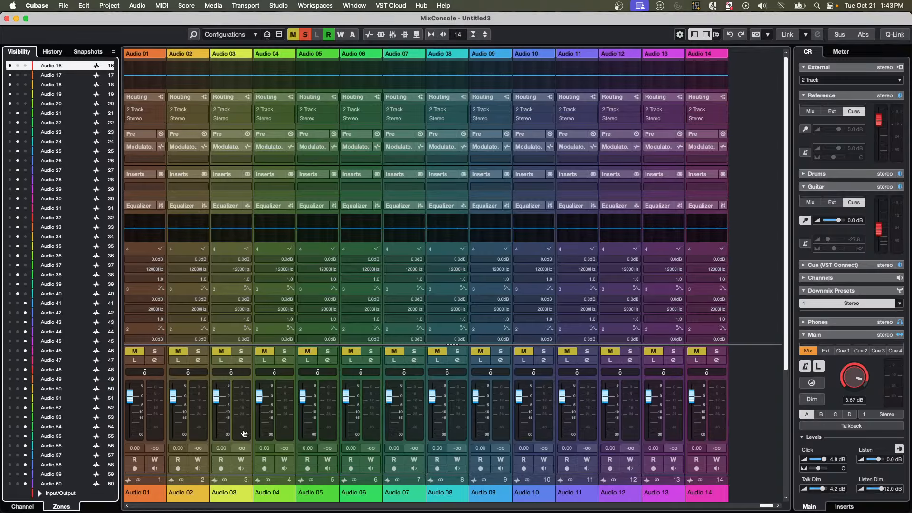
Examine how the MixConsole window scrolls with the zones assigned, selecting Audio 03, Audio 12 and Audio 45 along the way.
click(156, 504)
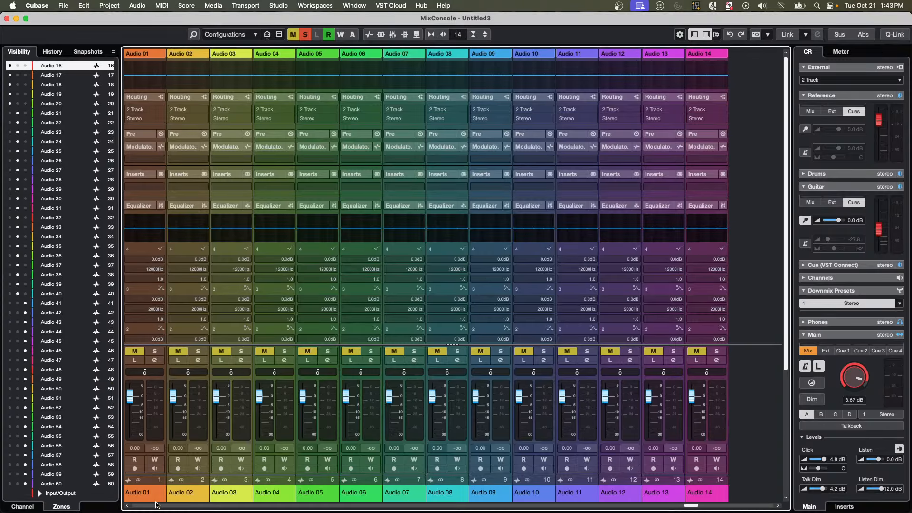
click(249, 415)
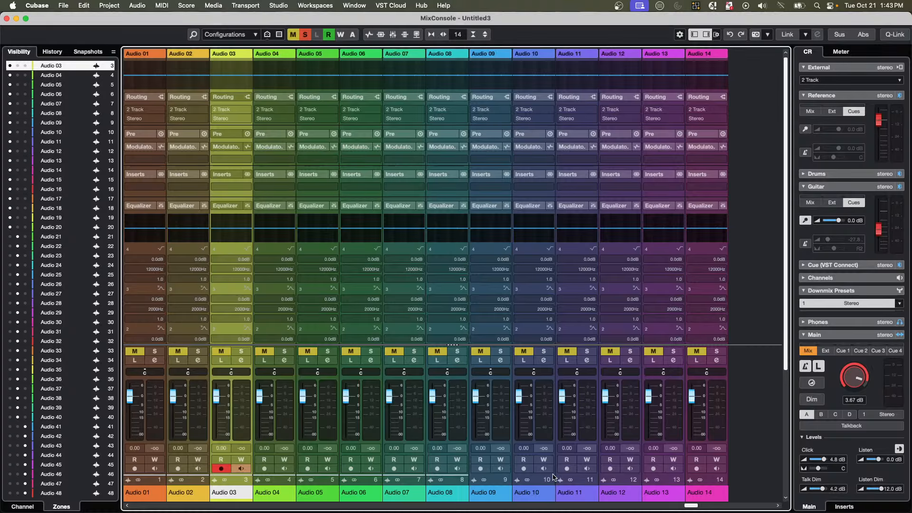
drag(697, 507, 460, 505)
click(627, 429)
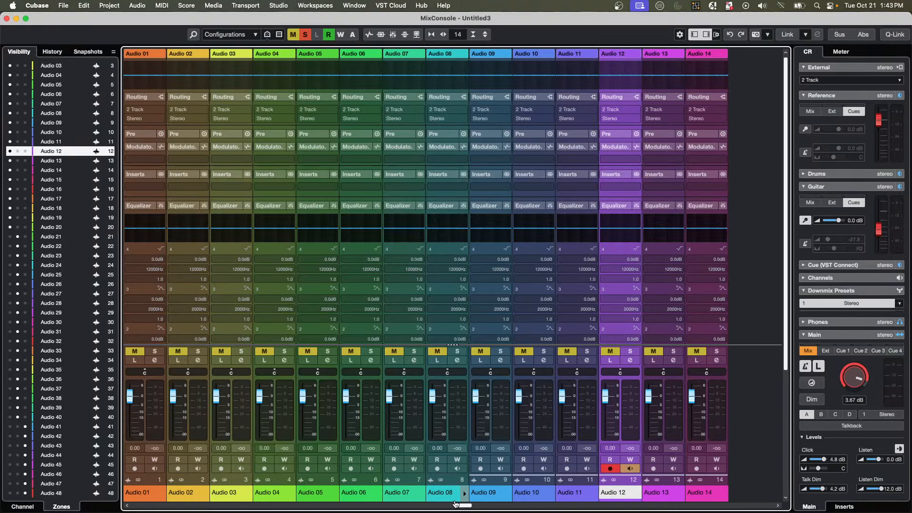
scroll(463, 506, right, 5)
scroll(462, 505, right, 4)
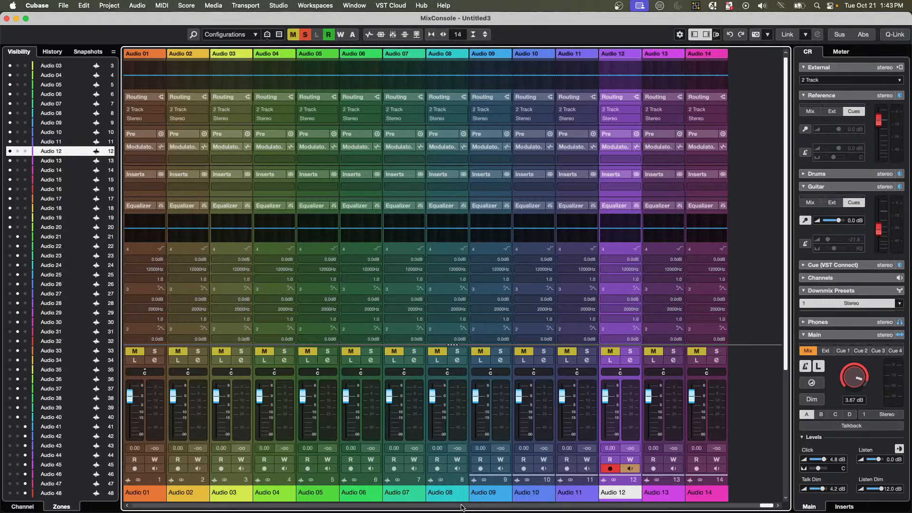
scroll(461, 506, left, 5)
scroll(461, 505, right, 5)
scroll(462, 505, left, 5)
scroll(461, 505, right, 2)
scroll(460, 505, left, 2)
scroll(461, 507, right, 5)
scroll(460, 506, left, 5)
scroll(462, 505, right, 2)
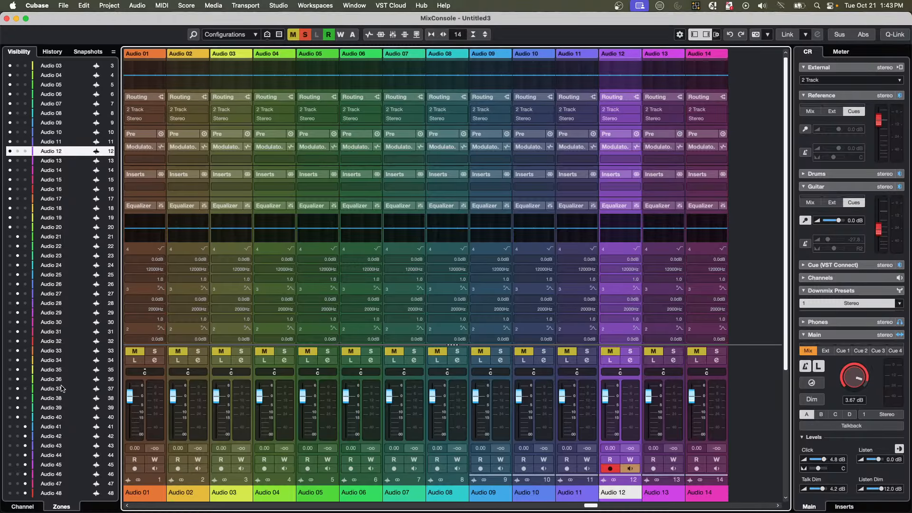
click(58, 464)
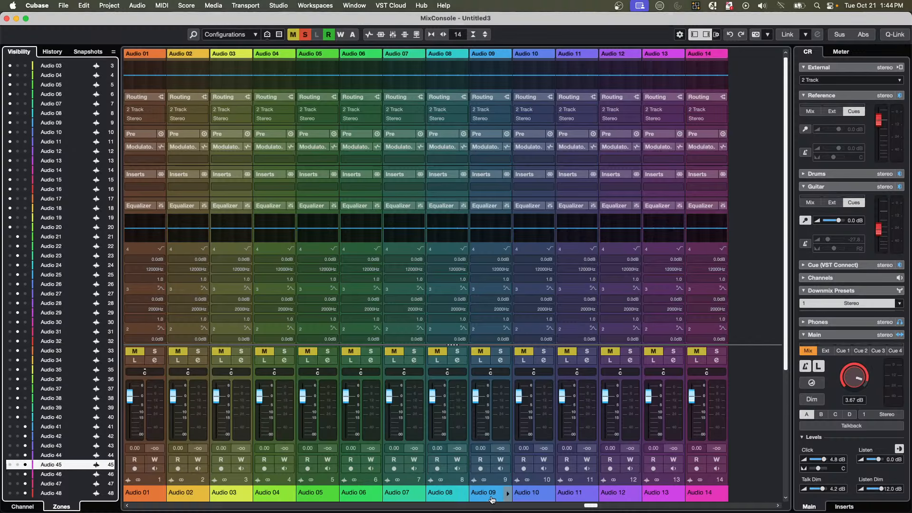
drag(605, 505, 576, 507)
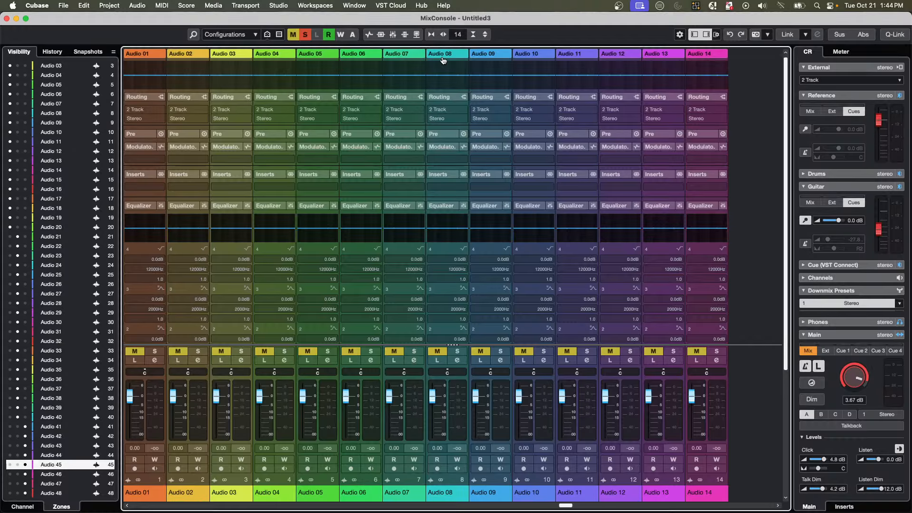
Adjust the channel width in the MixConsole window until 19 channels fit side by side, and check the horizontal scrolling.
click(432, 34)
click(431, 34)
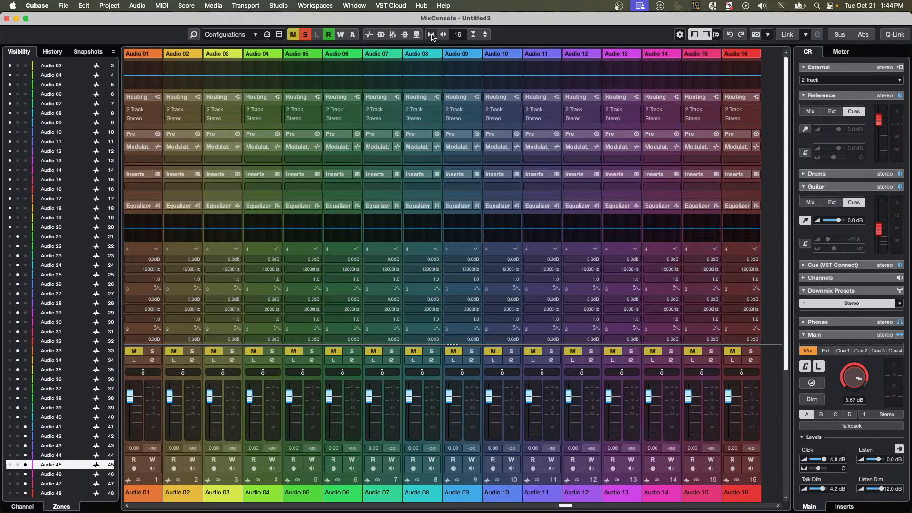
click(432, 34)
click(432, 35)
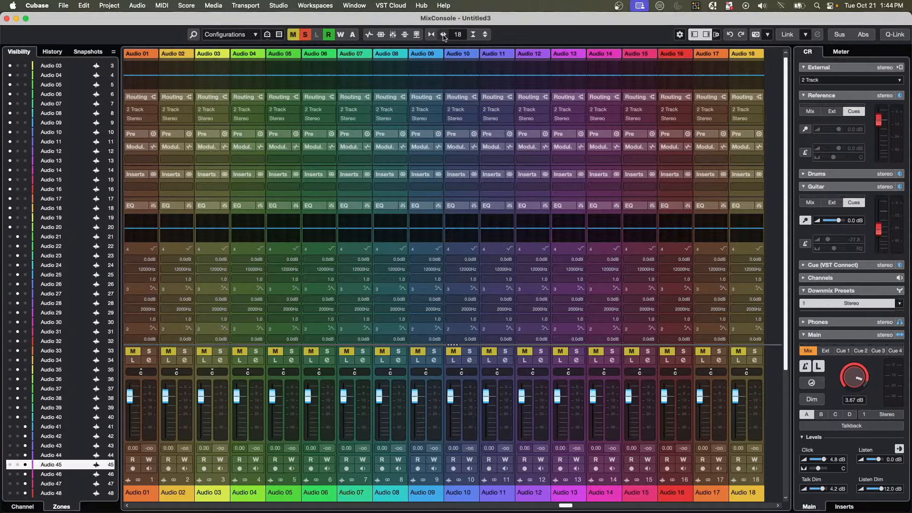
click(444, 35)
click(443, 35)
click(443, 34)
click(444, 34)
click(432, 34)
click(432, 34)
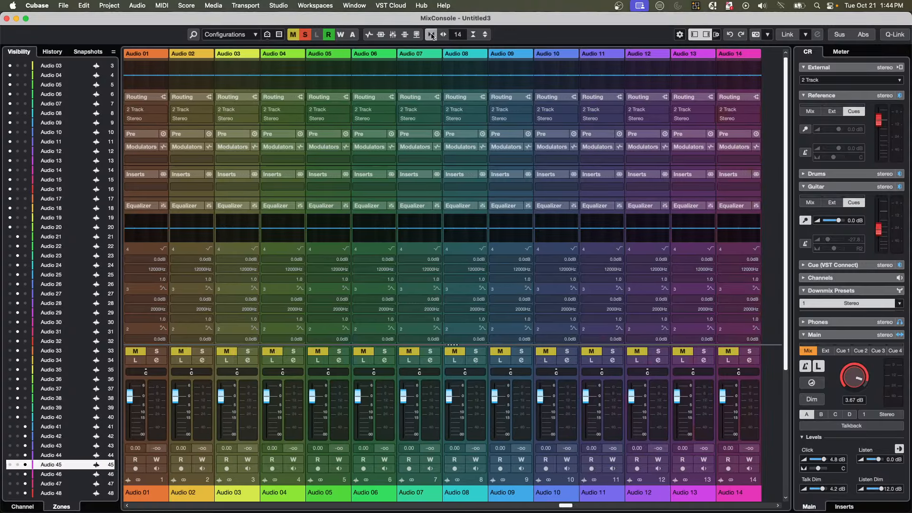
click(432, 34)
click(431, 35)
click(432, 34)
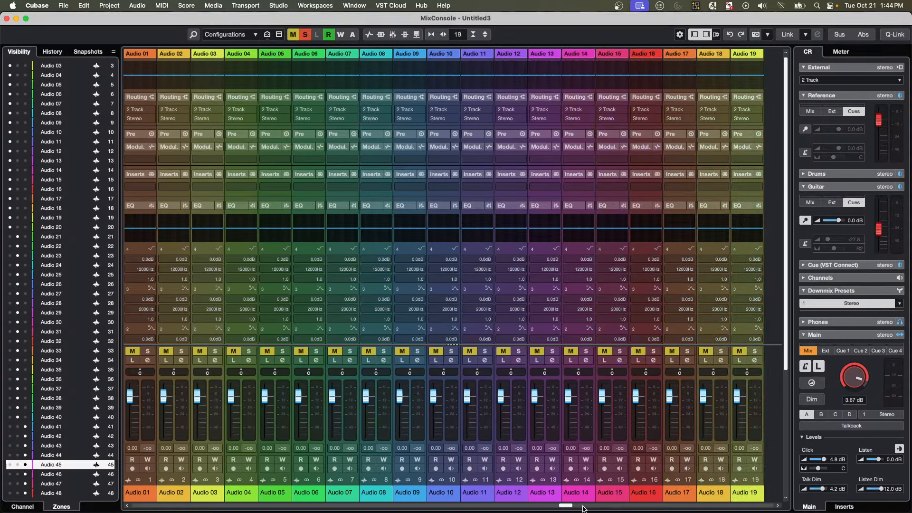
drag(568, 506, 783, 509)
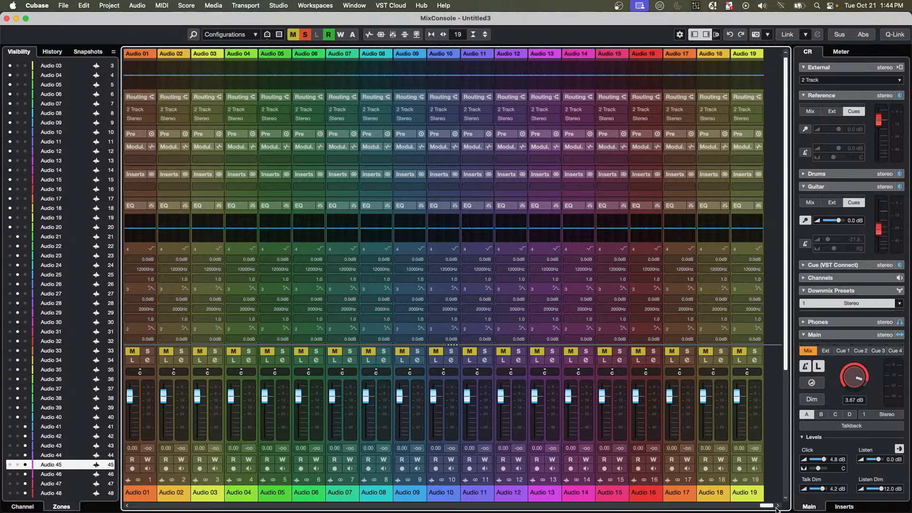
click(388, 492)
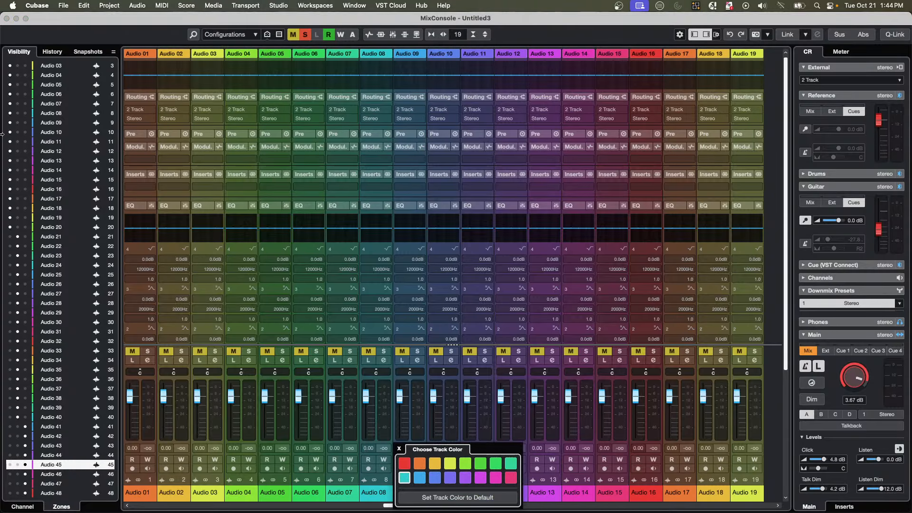
Close the MixConsole window and close the Untitled3 project without saving it.
click(7, 19)
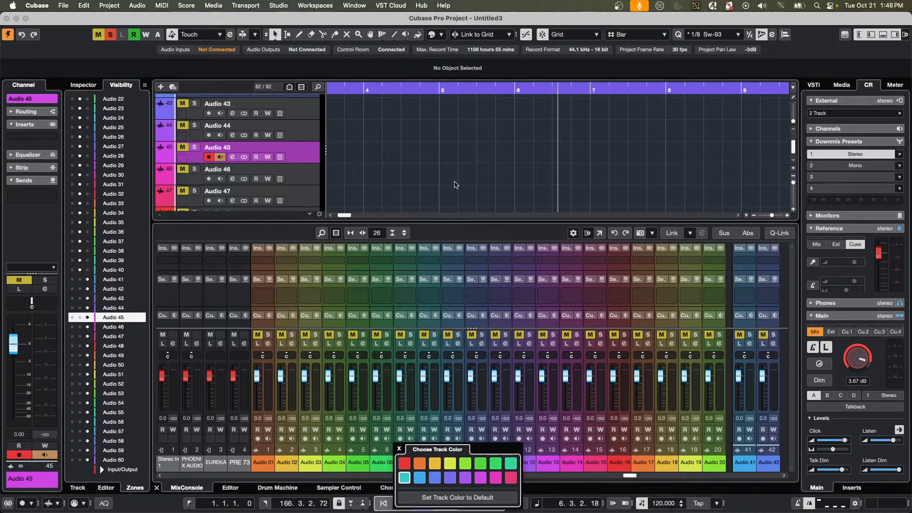
click(7, 18)
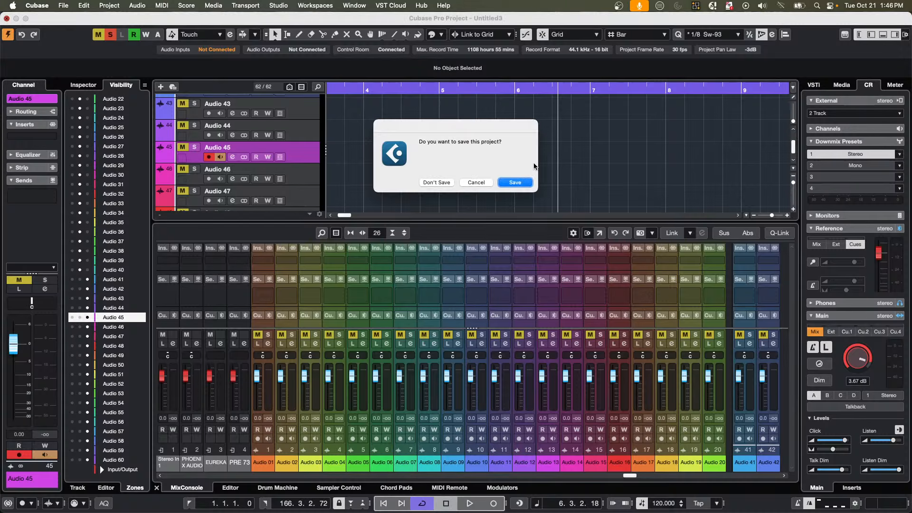
click(437, 183)
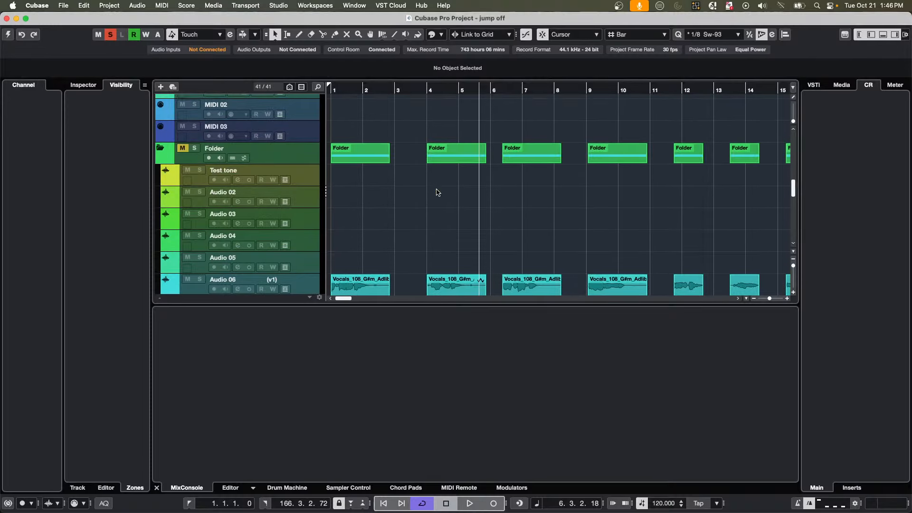
Activate the jump off project and open the Audio 06 vocal event at bar 9 in the lower-zone editor.
double_click(617, 287)
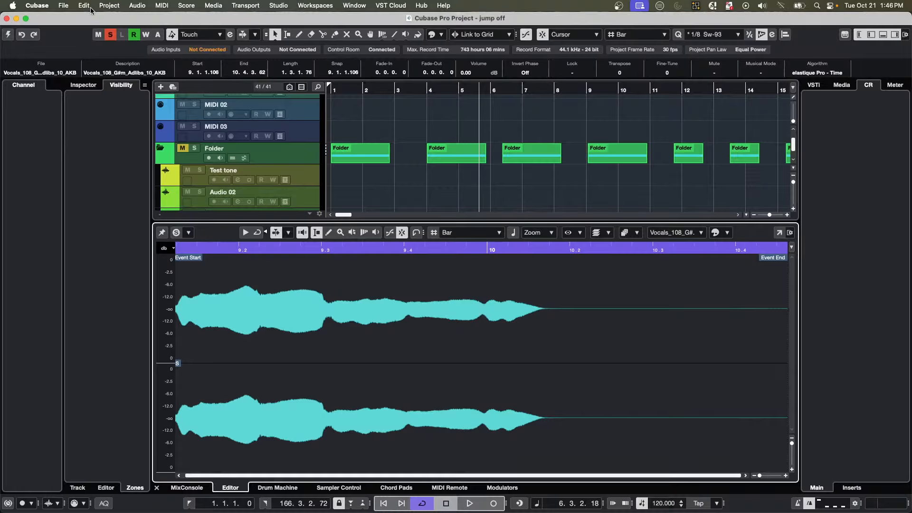
click(9, 34)
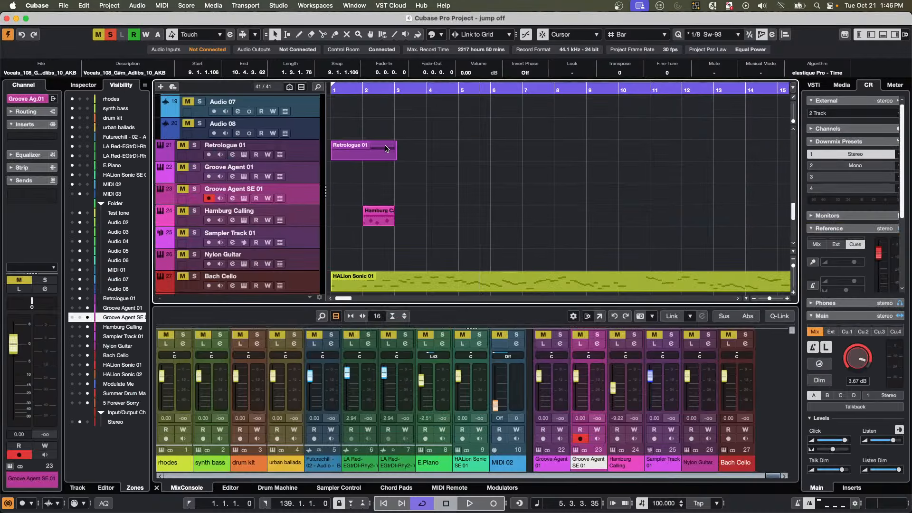
scroll(442, 170, down, 4)
scroll(442, 170, down, 3)
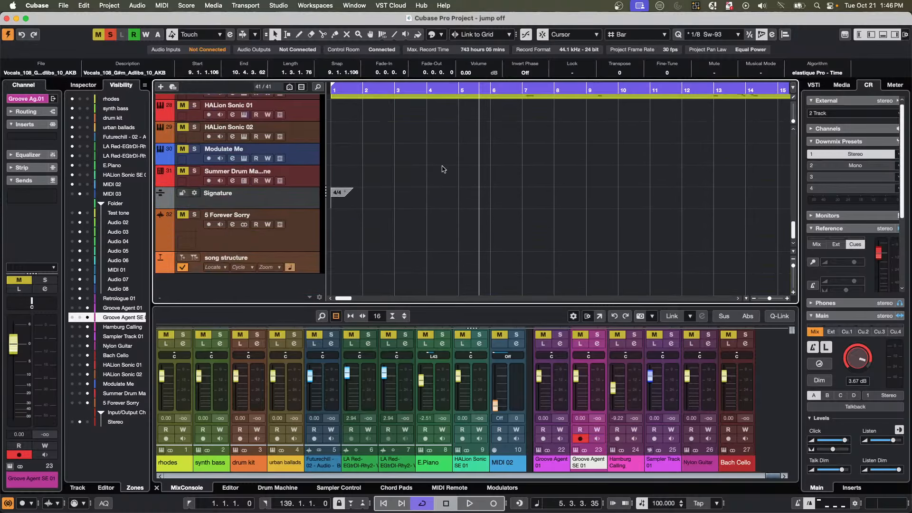
scroll(442, 170, up, 8)
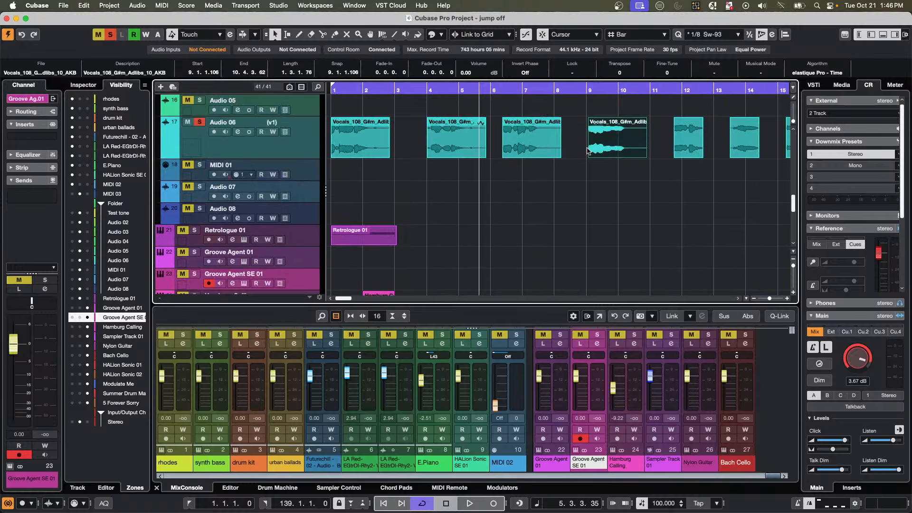
double_click(619, 150)
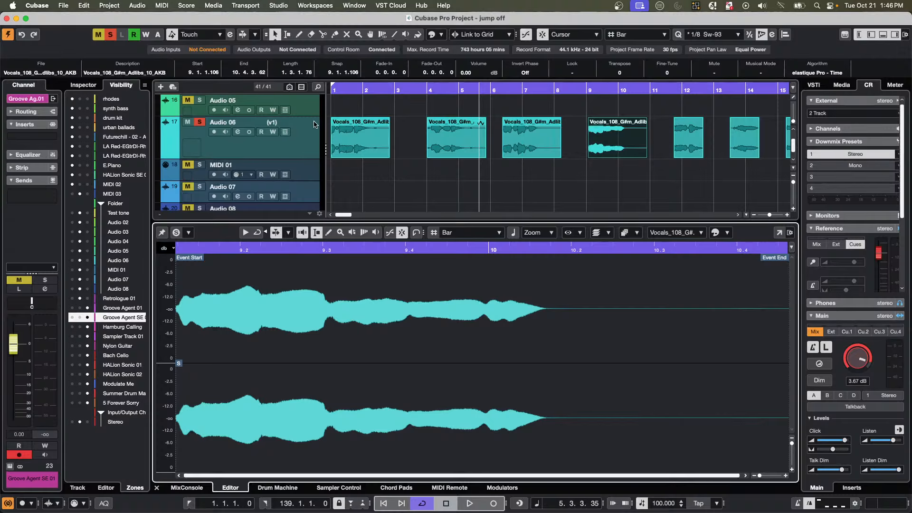
Select the Audio 06 track and set its track extension to SpectraLayers.
click(307, 150)
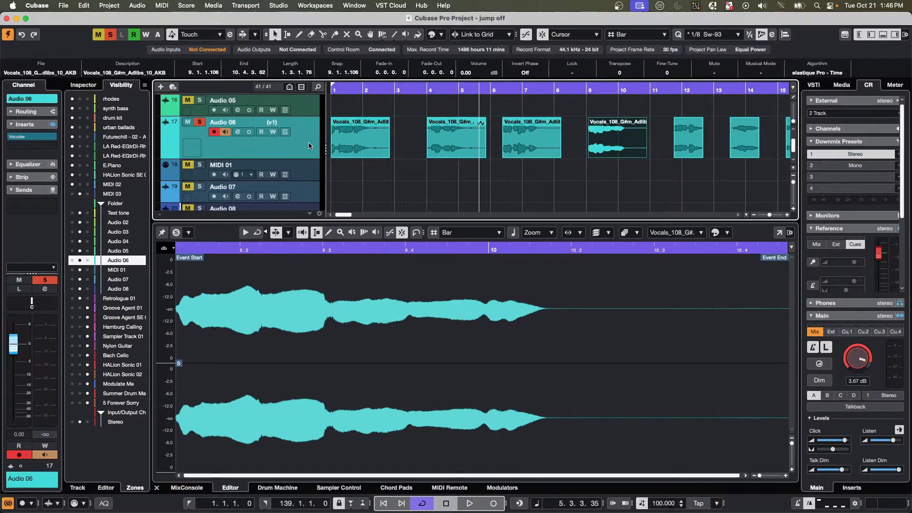
click(87, 86)
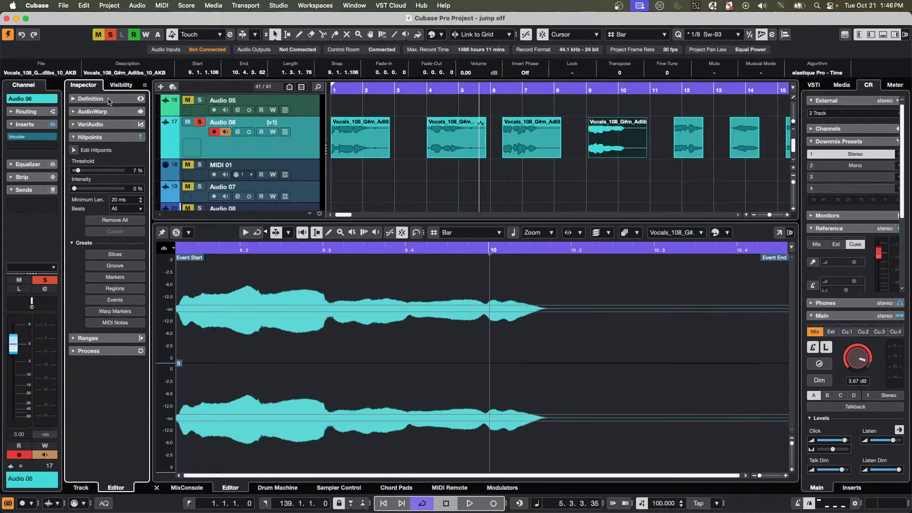
click(281, 145)
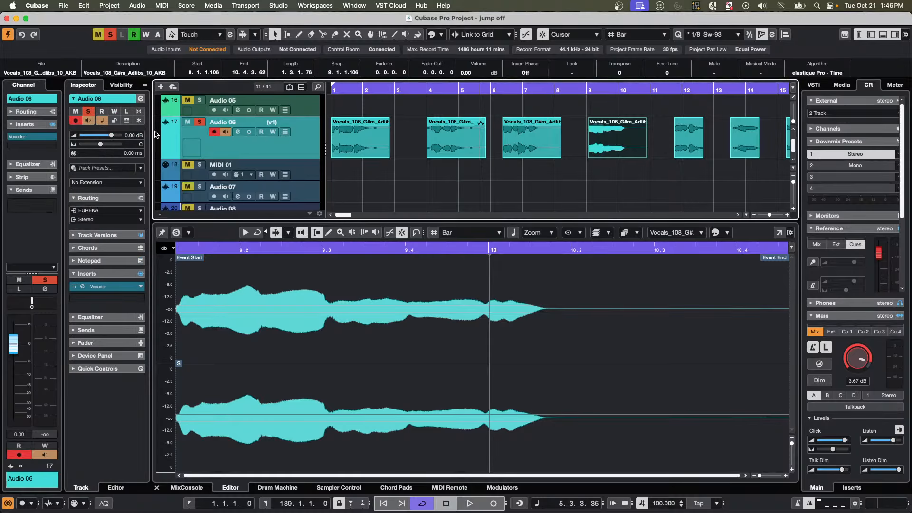
click(114, 183)
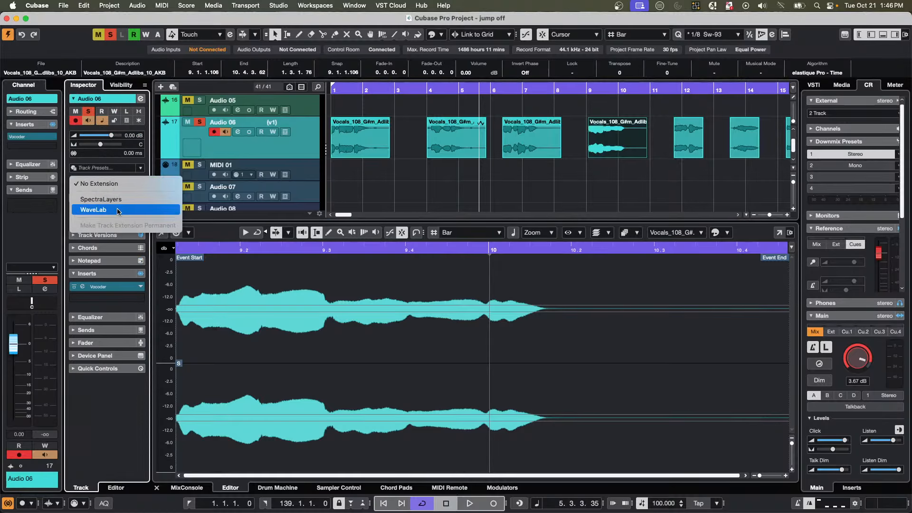
click(117, 201)
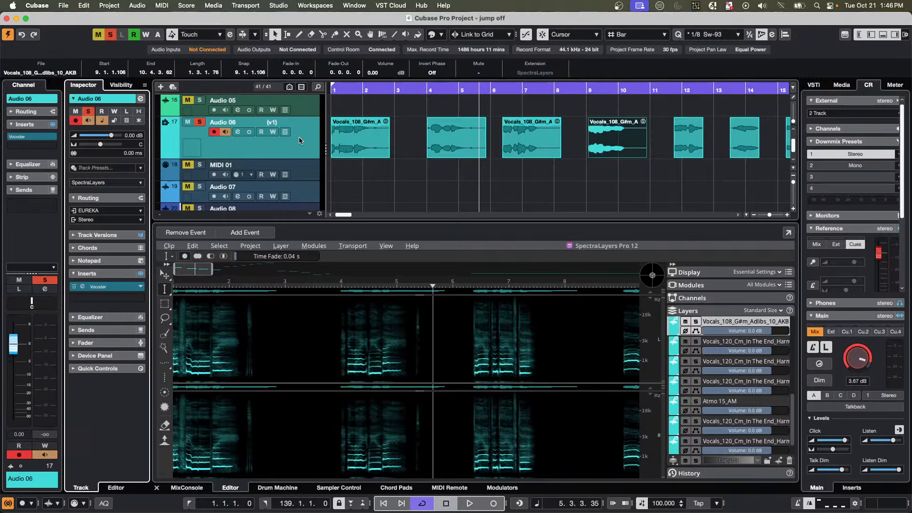
Solo Audio 06, play it back with its record enable turned off, and lower the Control Room level to -1.03 dB.
click(112, 33)
click(188, 101)
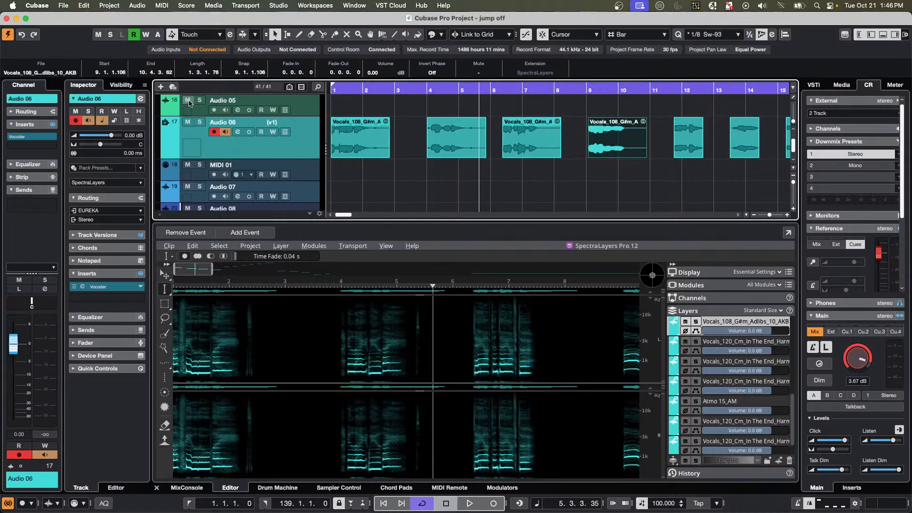
click(199, 122)
key(space)
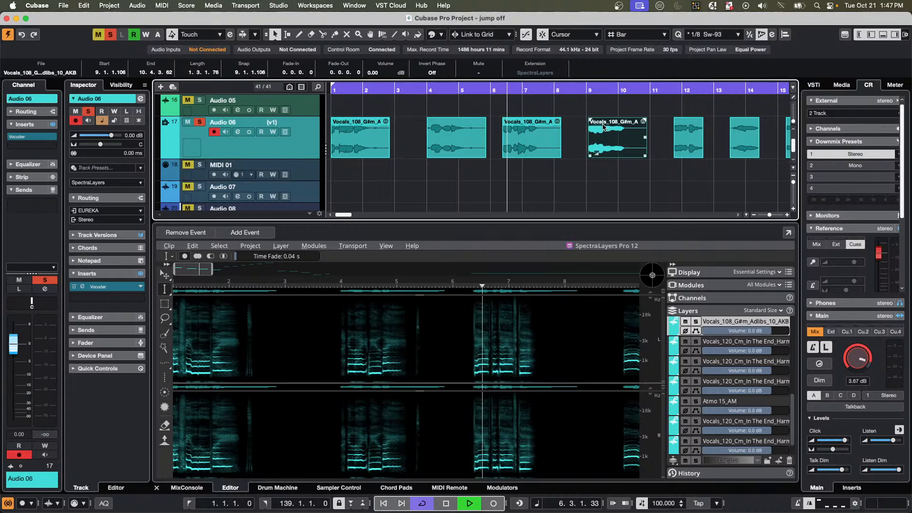
click(214, 133)
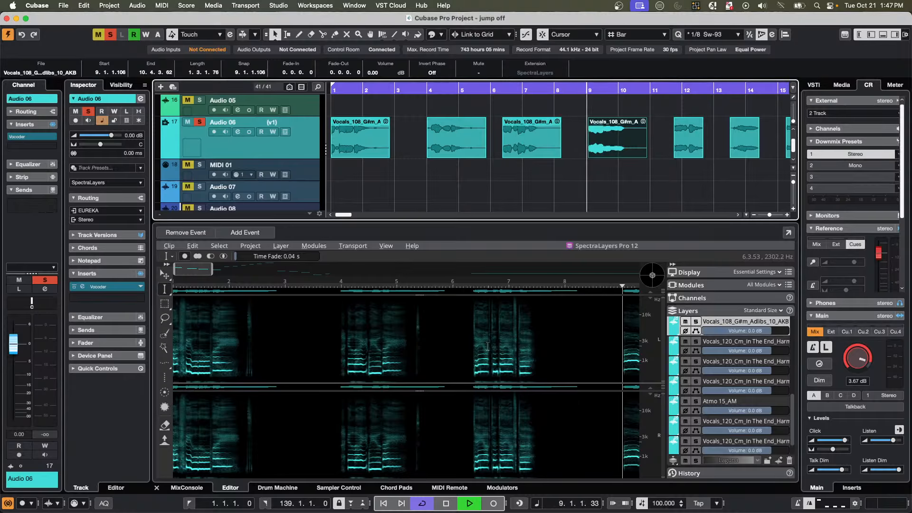
key(space)
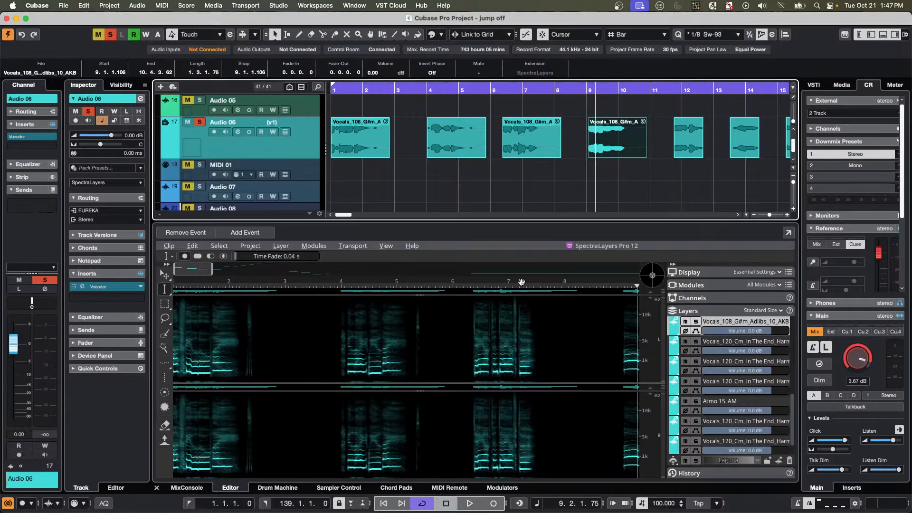
drag(864, 359, 863, 369)
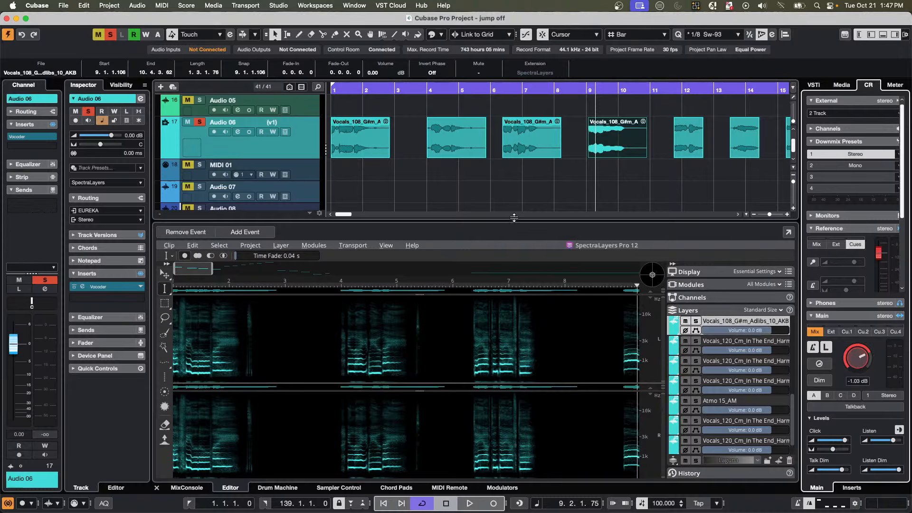
Enlarge the SpectraLayers editor, examine the vocal spectrogram at different time and frequency zooms, and shrink the editor again.
drag(513, 220, 514, 163)
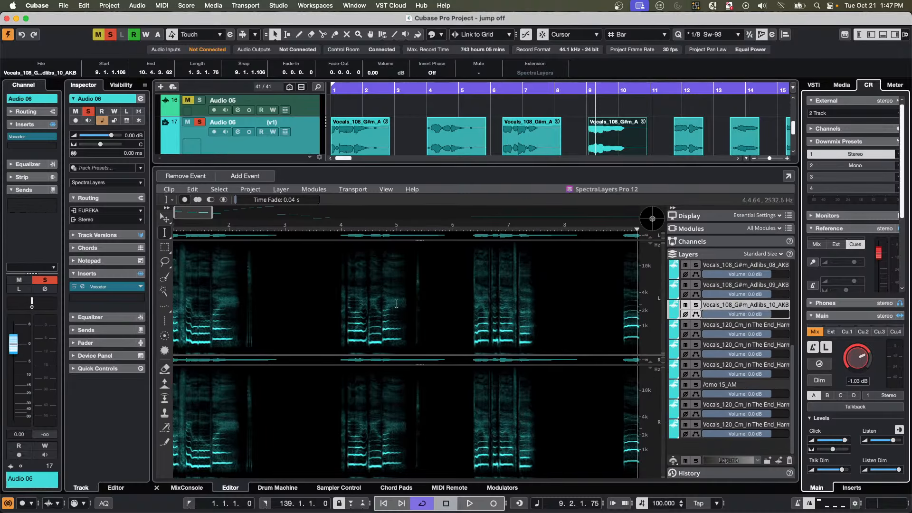
scroll(402, 321, down, 3)
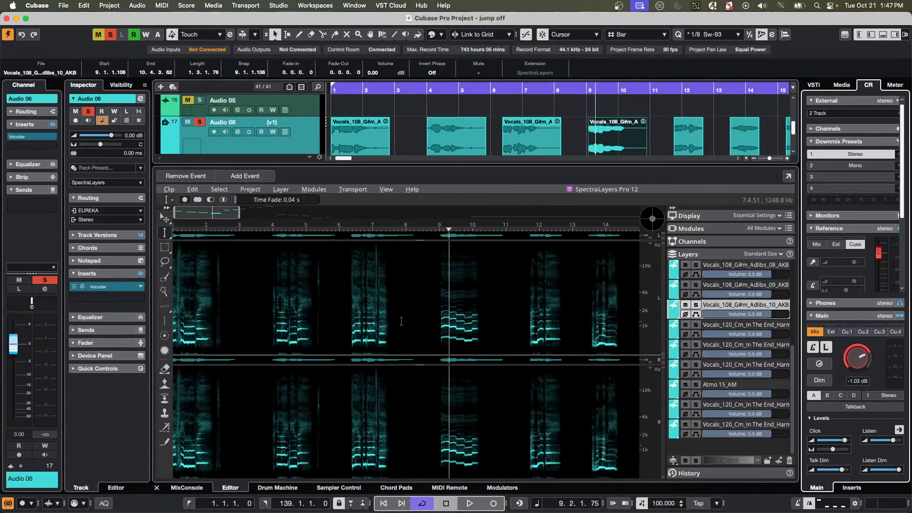
scroll(321, 317, up, 5)
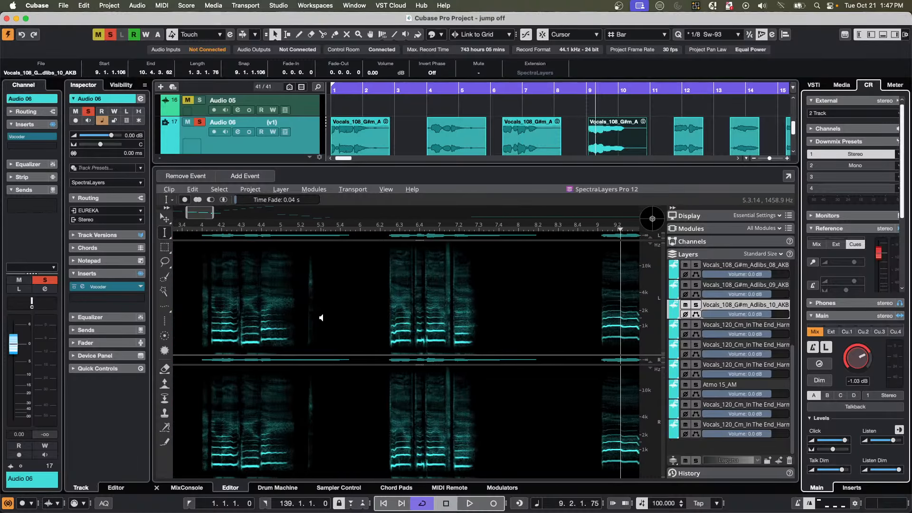
scroll(321, 317, up, 5)
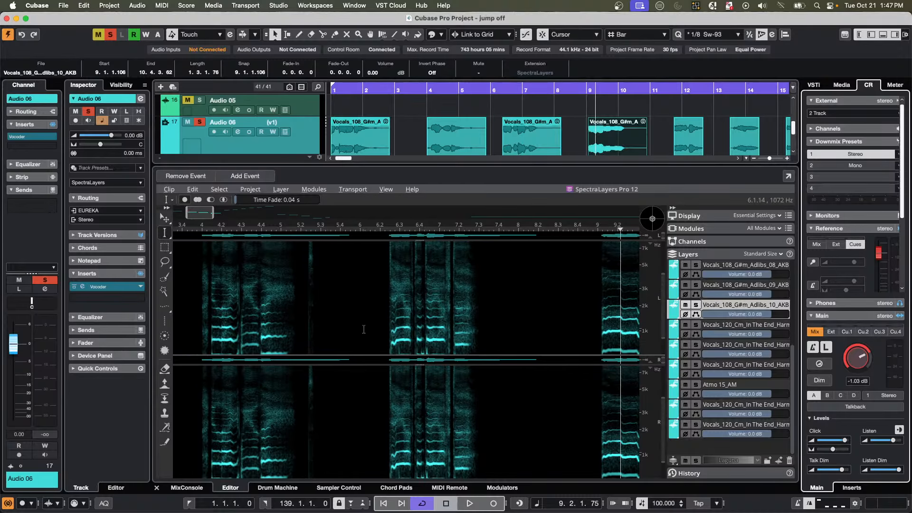
scroll(466, 332, down, 3)
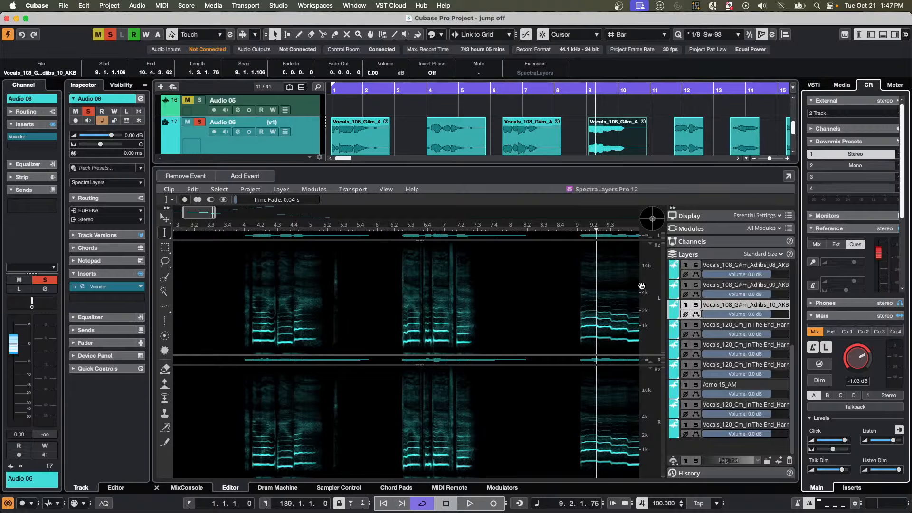
drag(654, 284, 649, 283)
drag(422, 164, 416, 250)
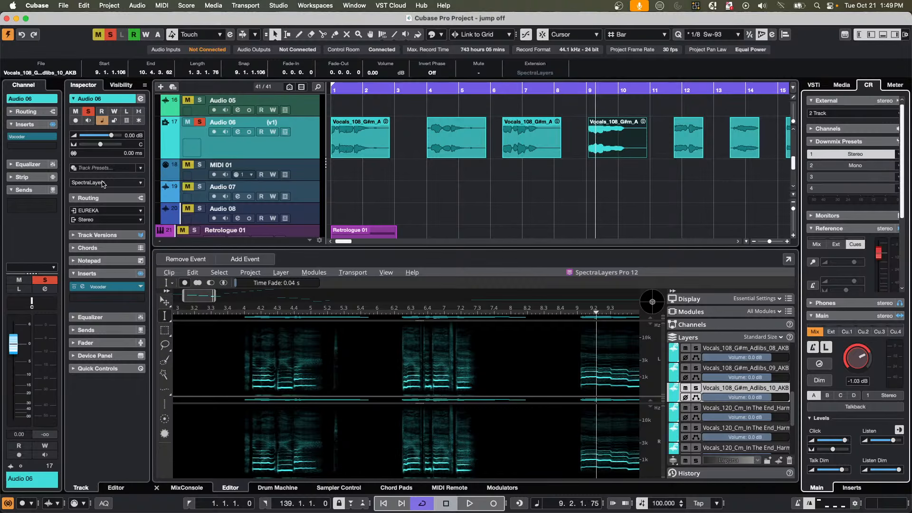
Set Audio 06 back to No Extension and clear all mute and solo states in the project.
click(105, 183)
click(112, 169)
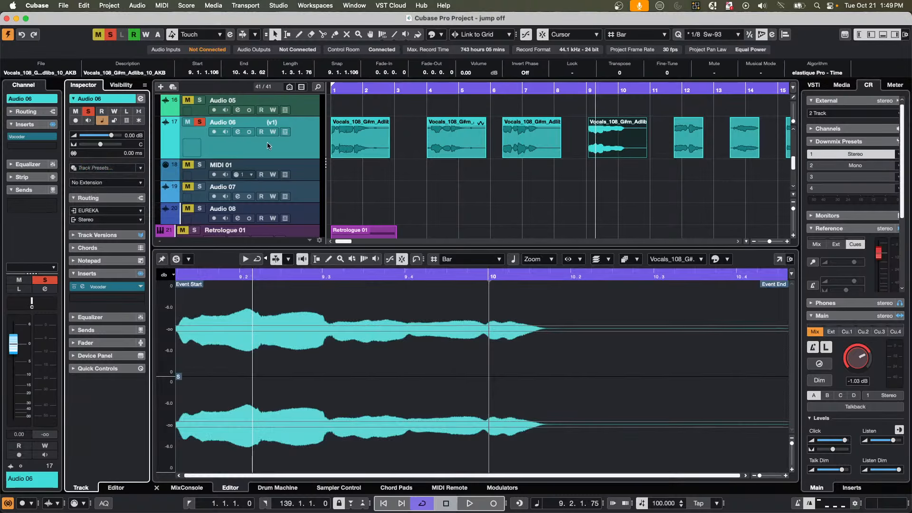
scroll(233, 167, up, 5)
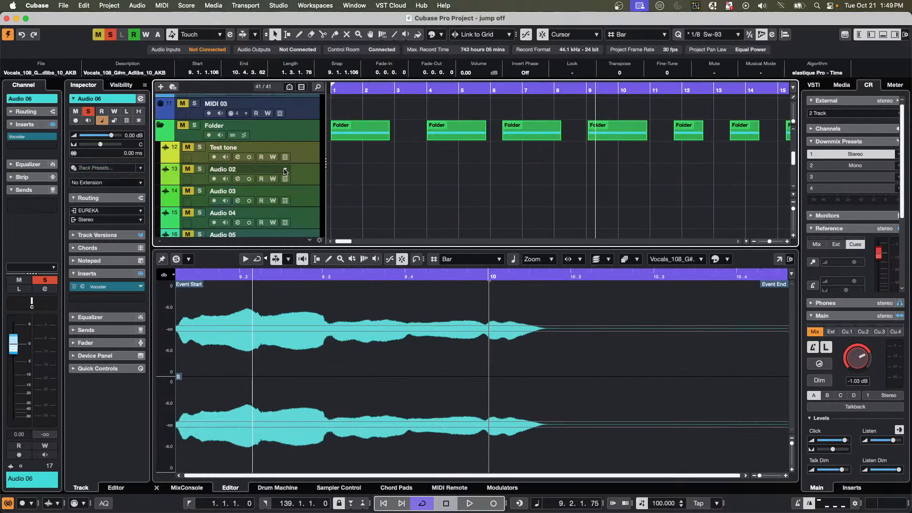
click(98, 35)
click(111, 35)
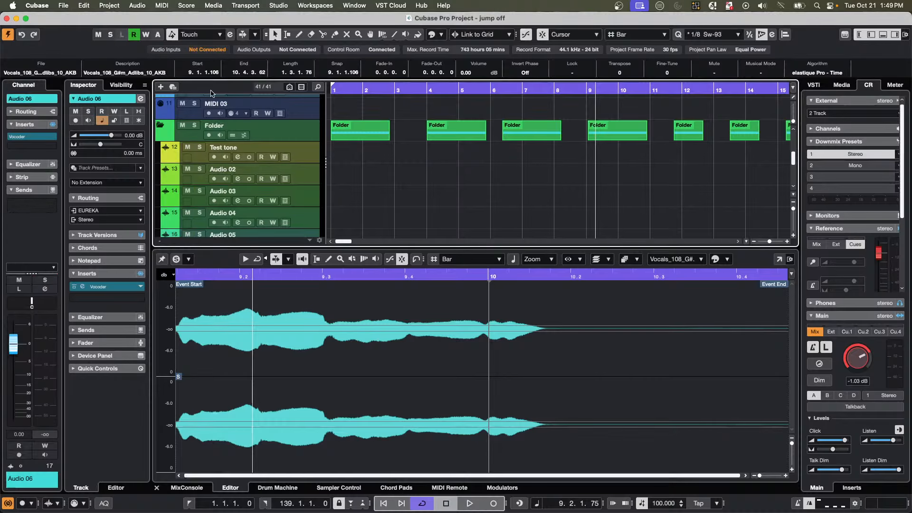
Select the rhodes track, deactivate the FlexPhraser in its HALion Sonic instrument, and close the instrument window.
scroll(285, 192, up, 10)
scroll(285, 195, up, 5)
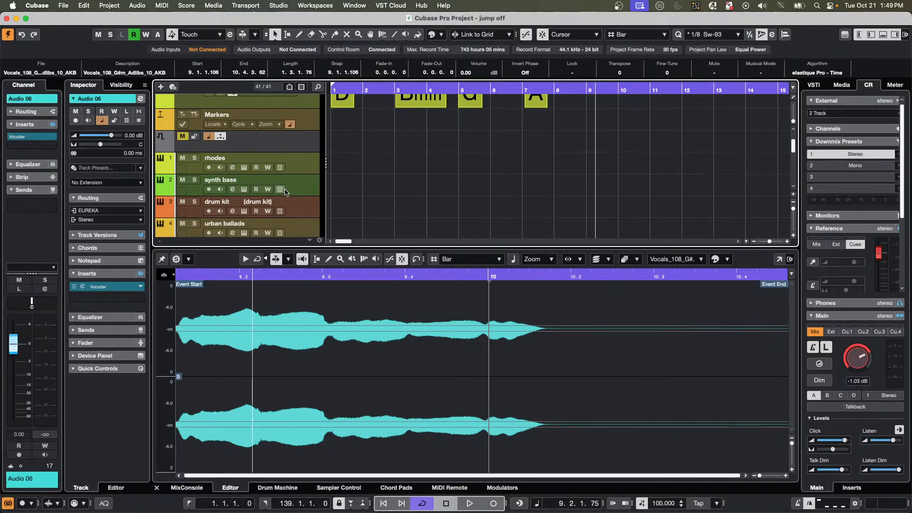
click(311, 217)
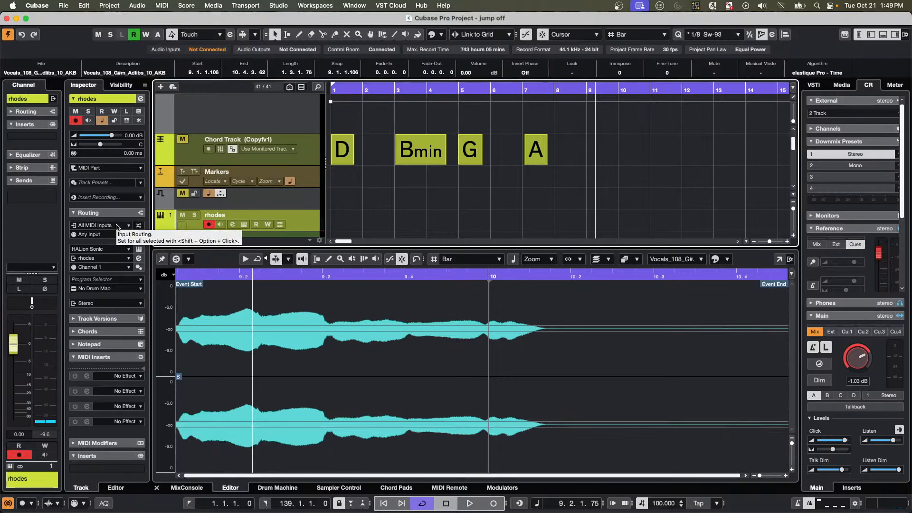
right_click(298, 219)
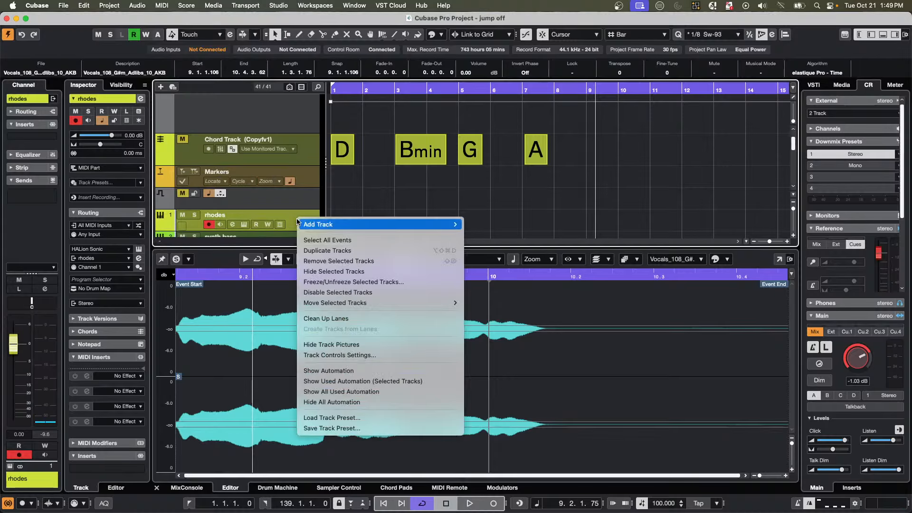
click(282, 224)
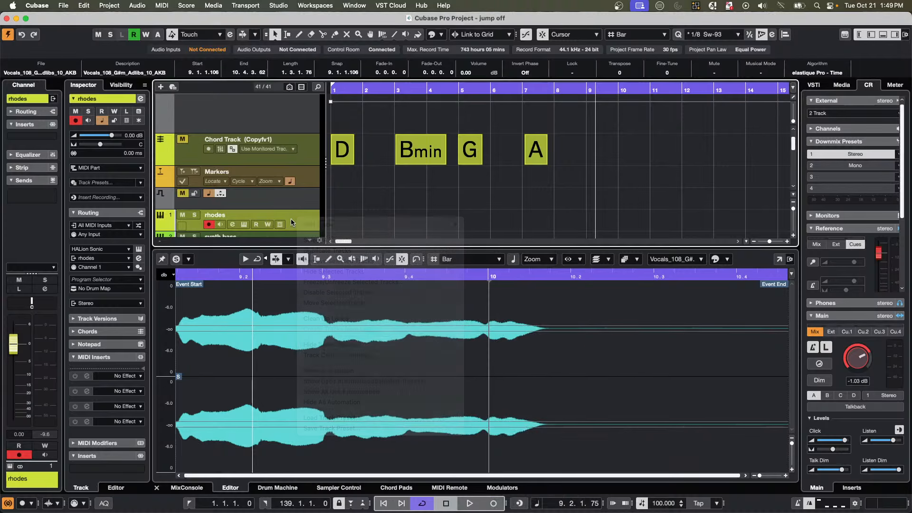
click(244, 225)
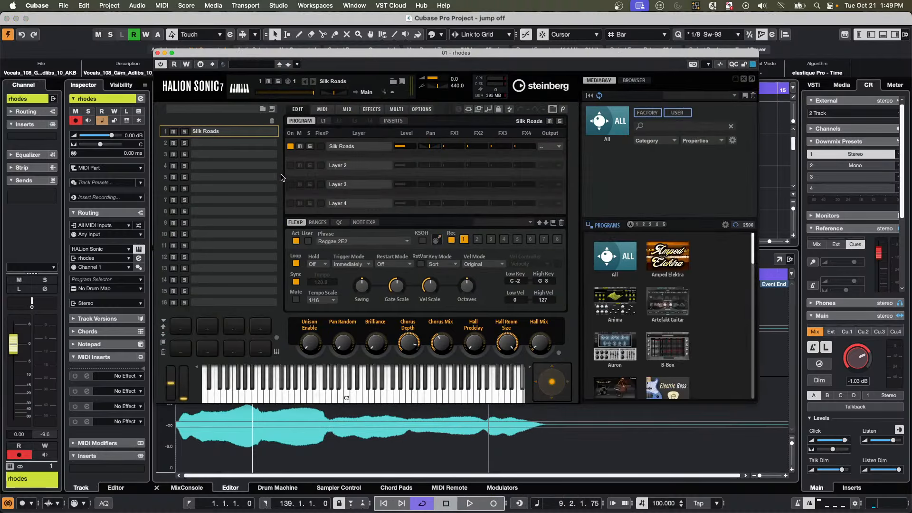
click(296, 241)
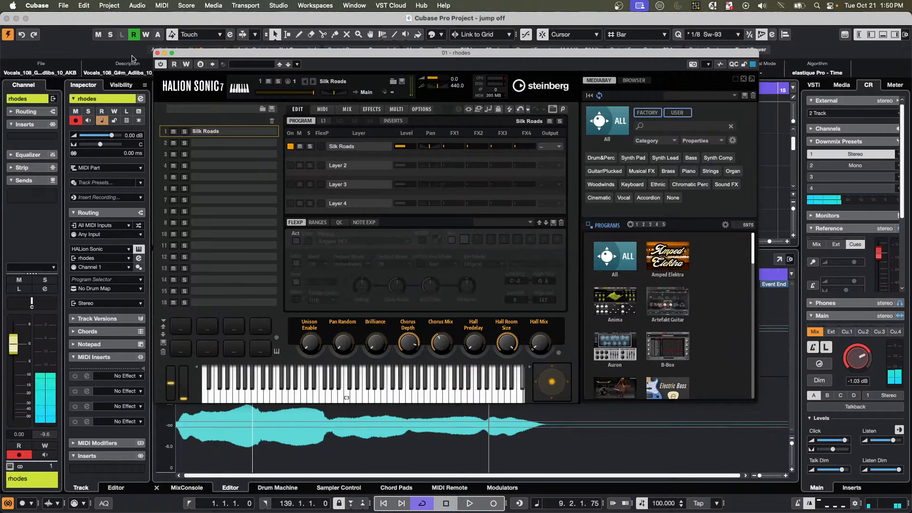
click(157, 53)
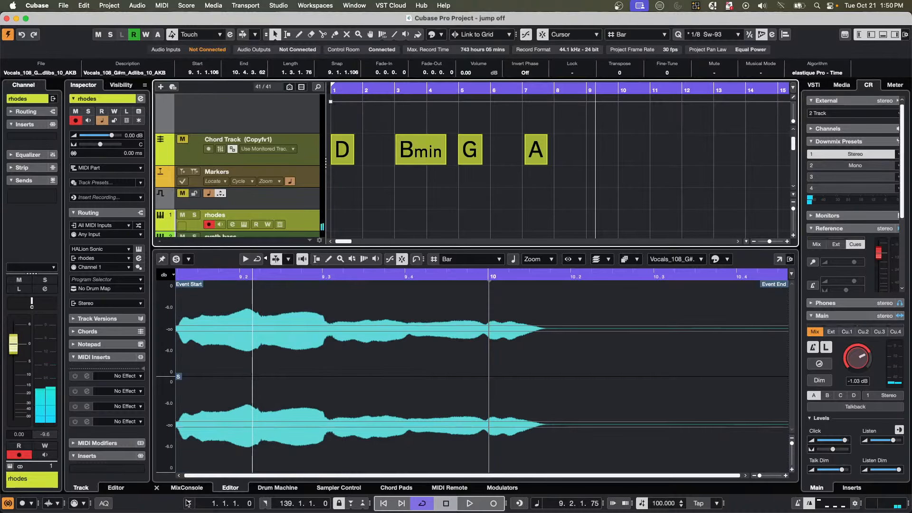
Open the Chord Pads, activate them, try the C pad, and set the player mode to Plain Chords.
click(397, 488)
click(193, 382)
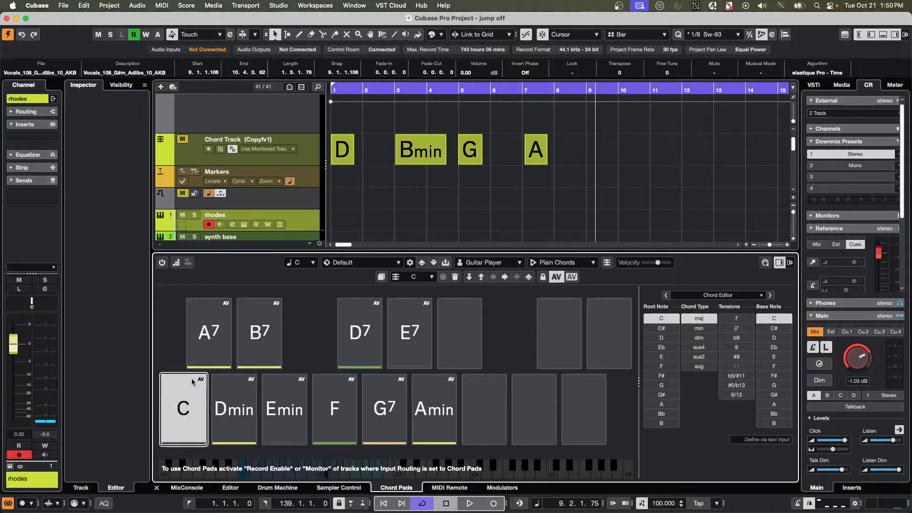
click(181, 411)
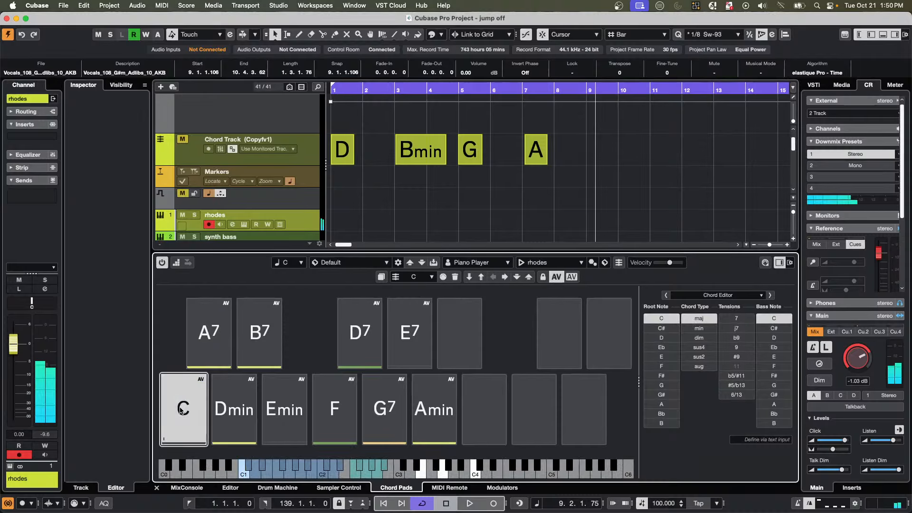
click(546, 264)
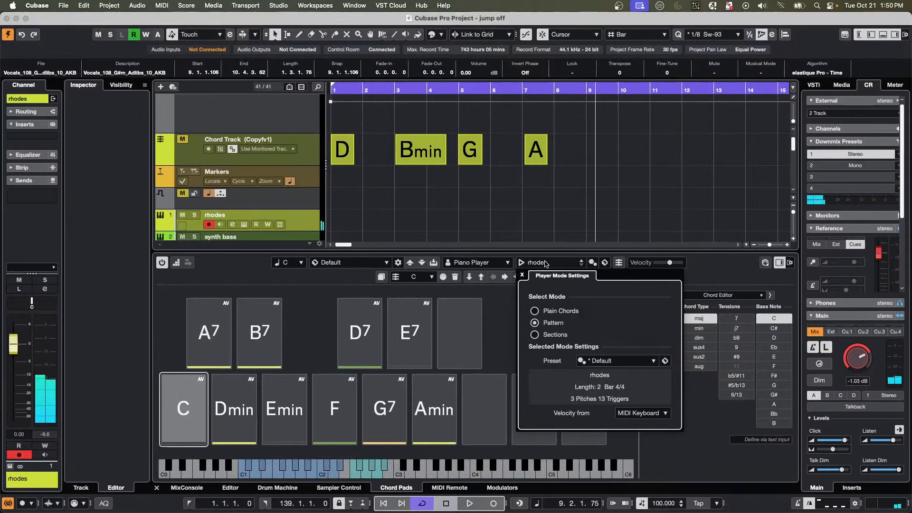
click(542, 311)
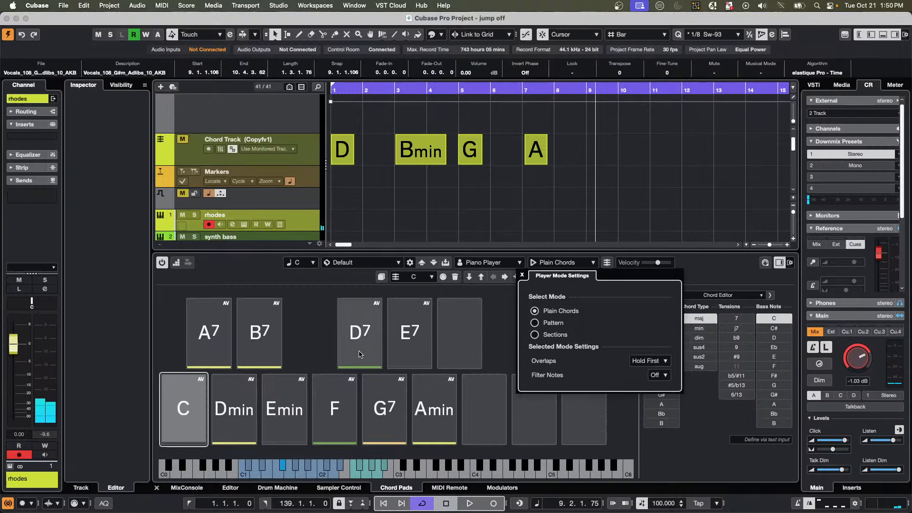
Audition the C, Dmin, Emin and F chord pads and view the list of chord pad presets.
click(171, 404)
click(233, 409)
click(285, 408)
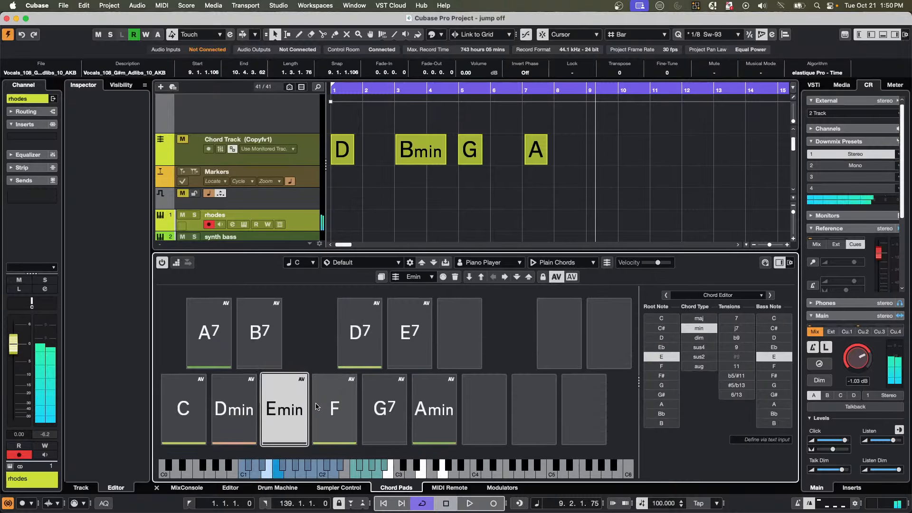
click(317, 407)
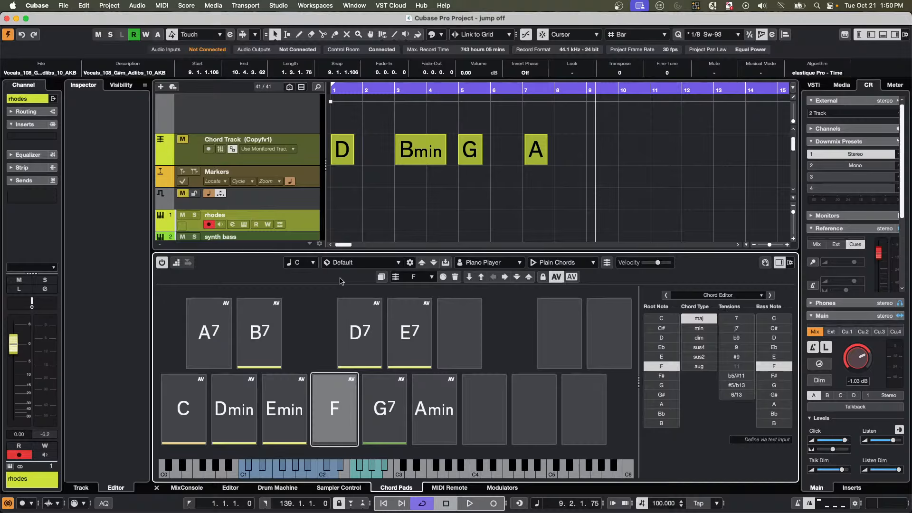
click(360, 264)
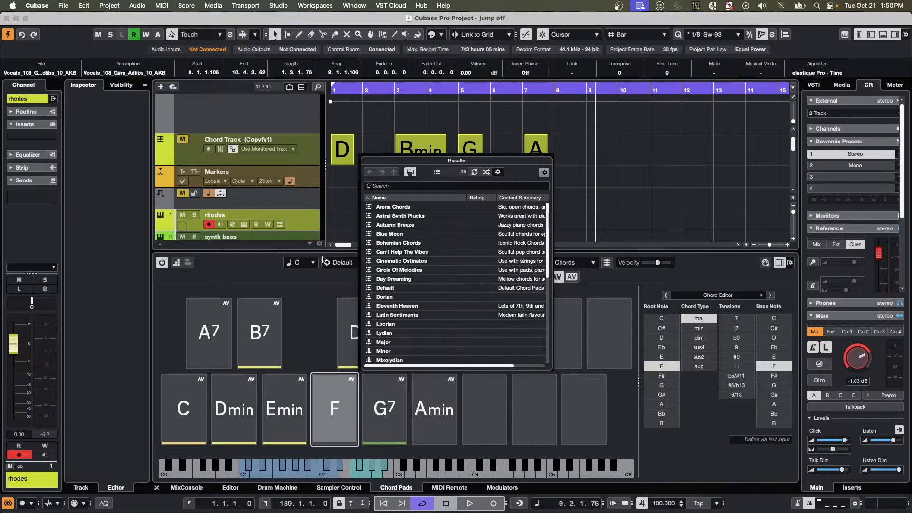
click(306, 321)
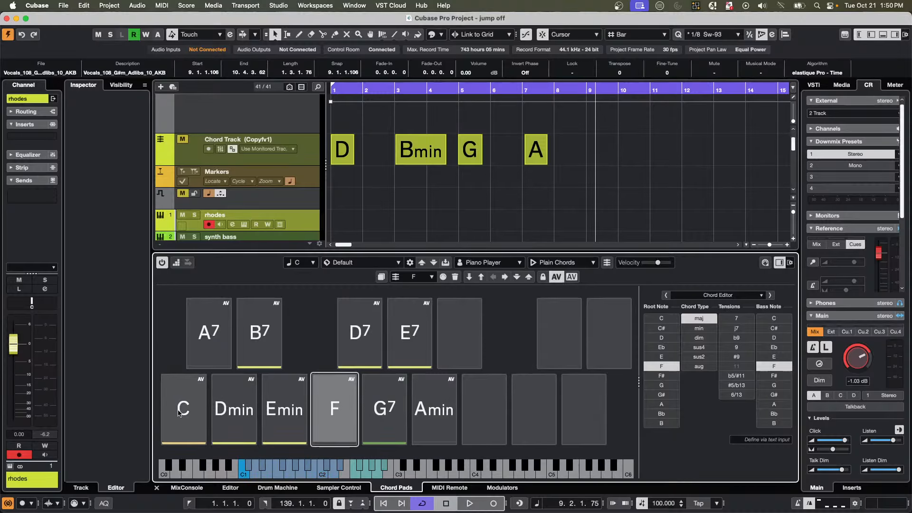
Audition the C, Dmin, Emin, F, D7, B7 and A7 chord pads.
click(194, 403)
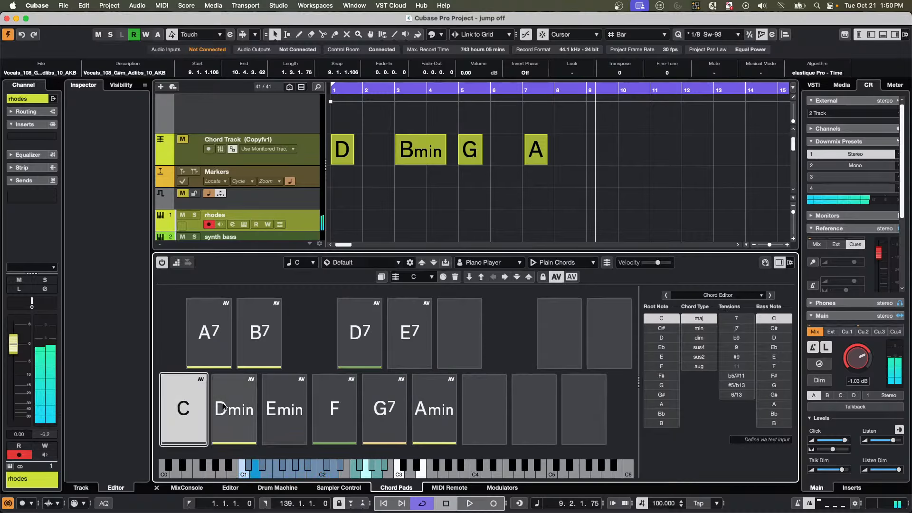
click(233, 408)
click(284, 408)
click(335, 408)
click(348, 359)
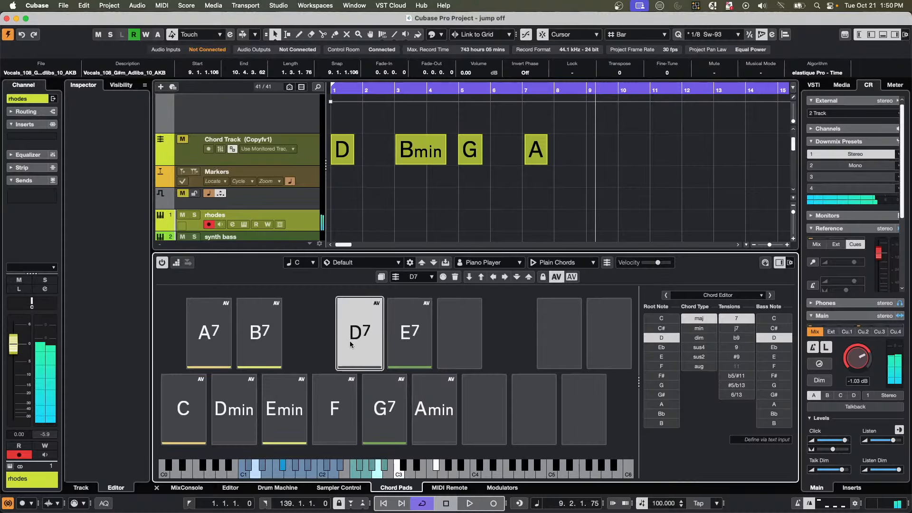
click(259, 335)
click(209, 335)
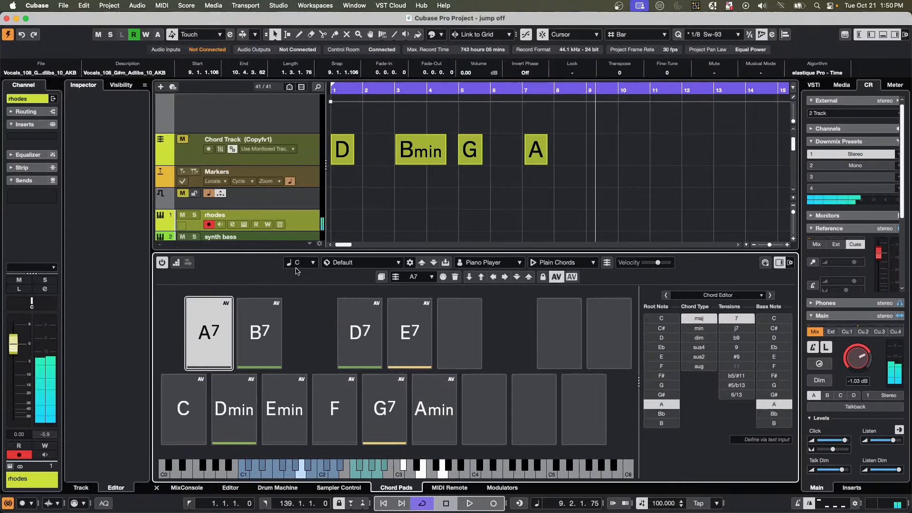
Set the chord pads' root key to D and audition the D, Emin, F♯min, G, A7, Bmin and F♯7 pads.
click(299, 262)
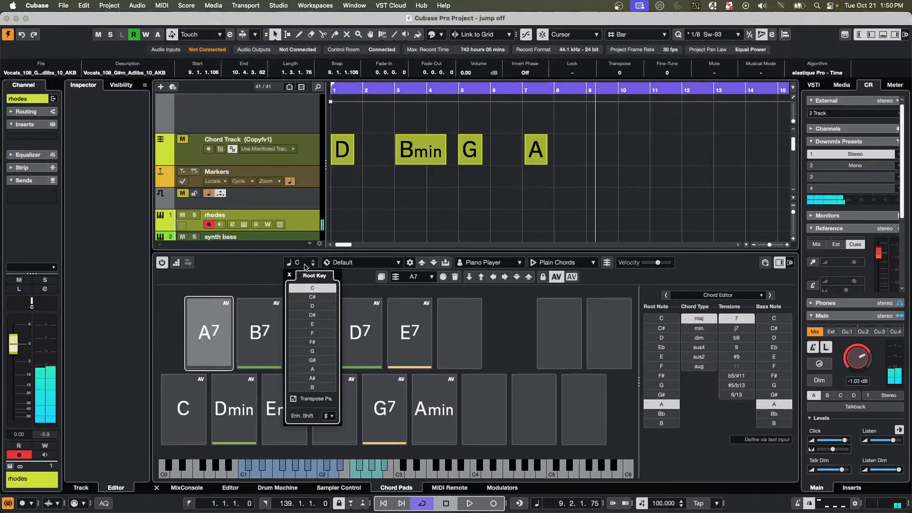
click(320, 306)
click(192, 412)
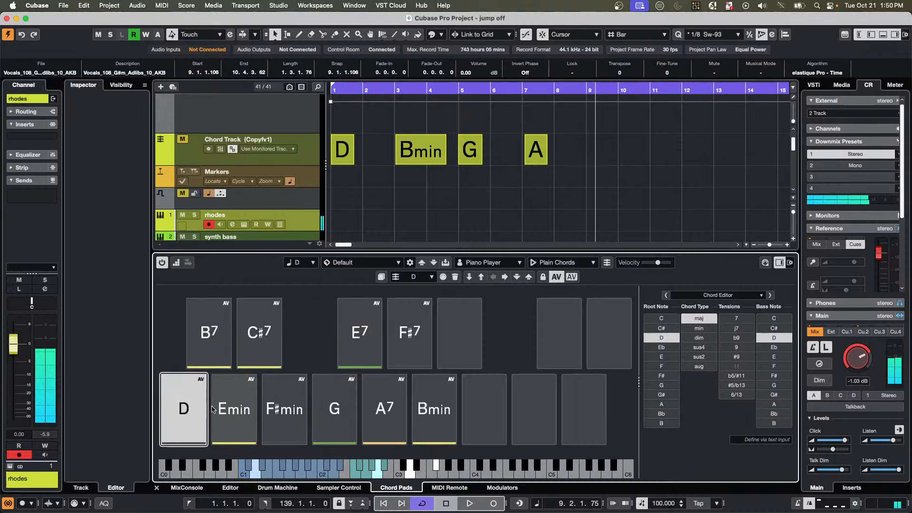
click(234, 409)
click(284, 409)
click(350, 407)
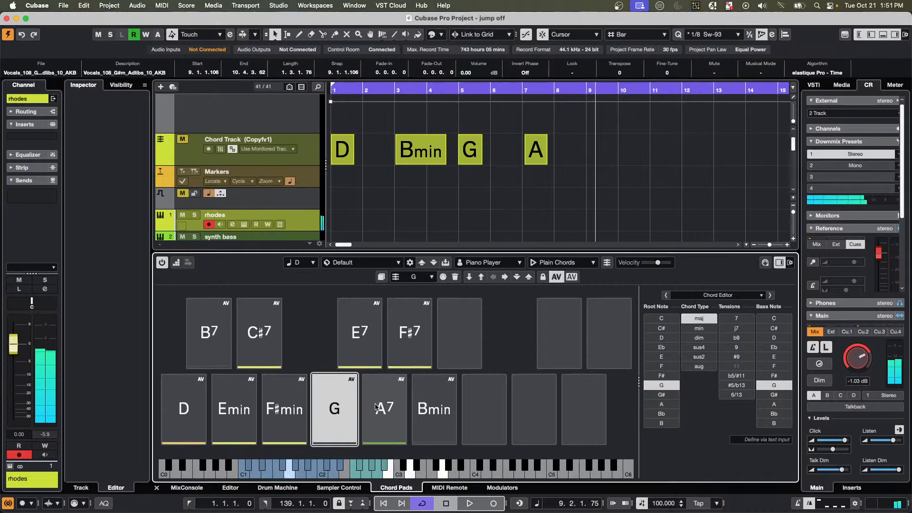
click(384, 409)
click(434, 410)
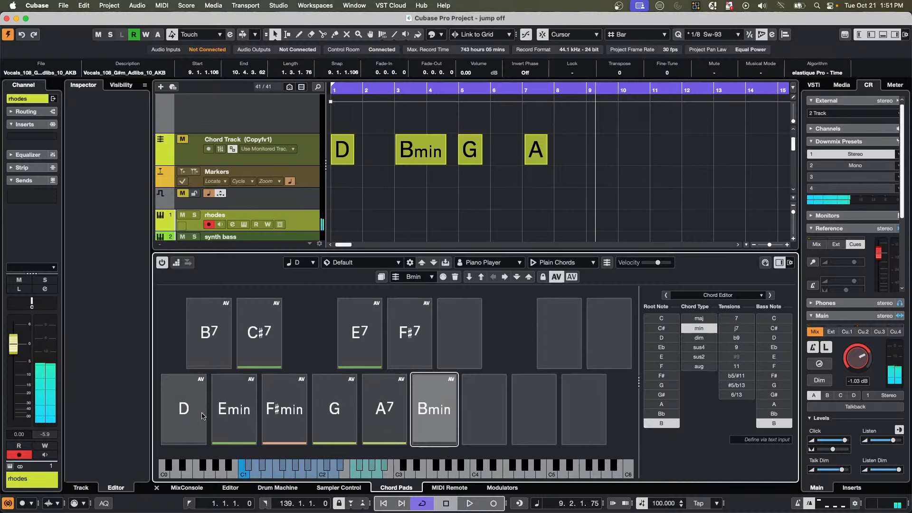
click(424, 347)
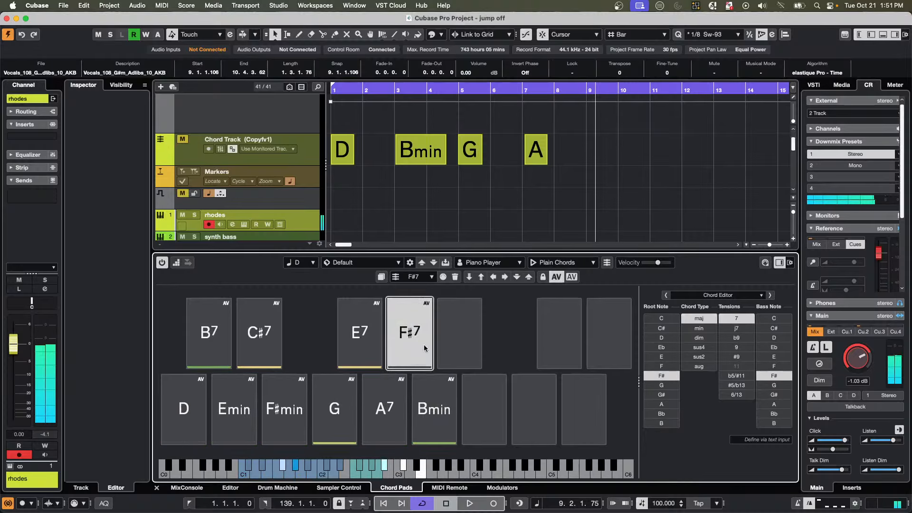
Try the Locrian and Lydian chord pad presets, audition the Lydian C pad, and set the root key to G.
click(361, 262)
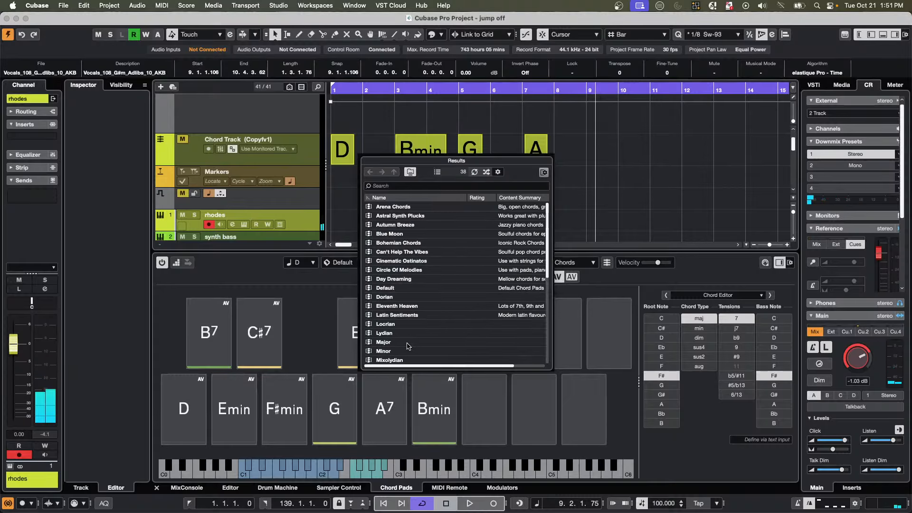
click(392, 325)
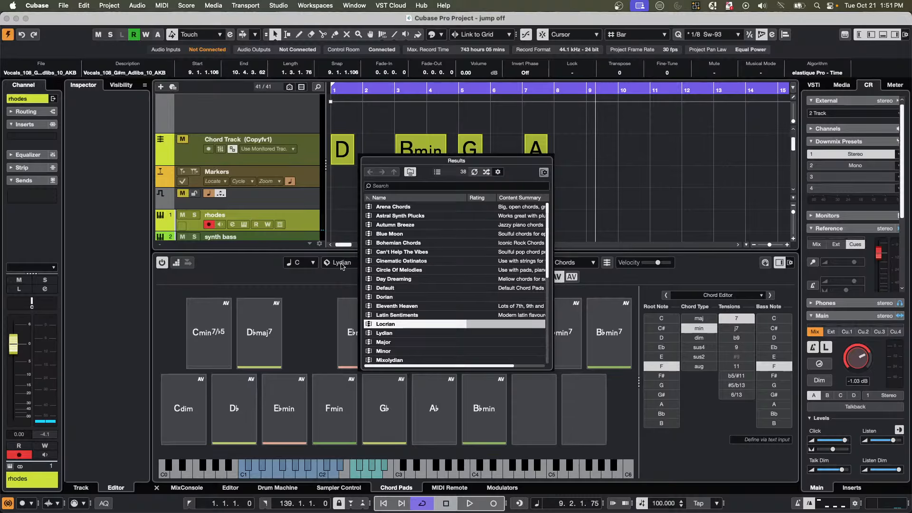
double_click(390, 335)
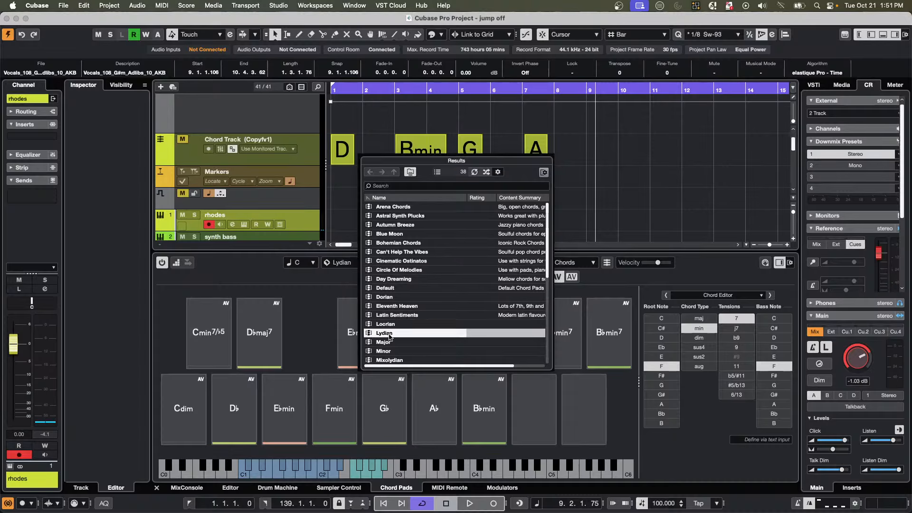
click(184, 411)
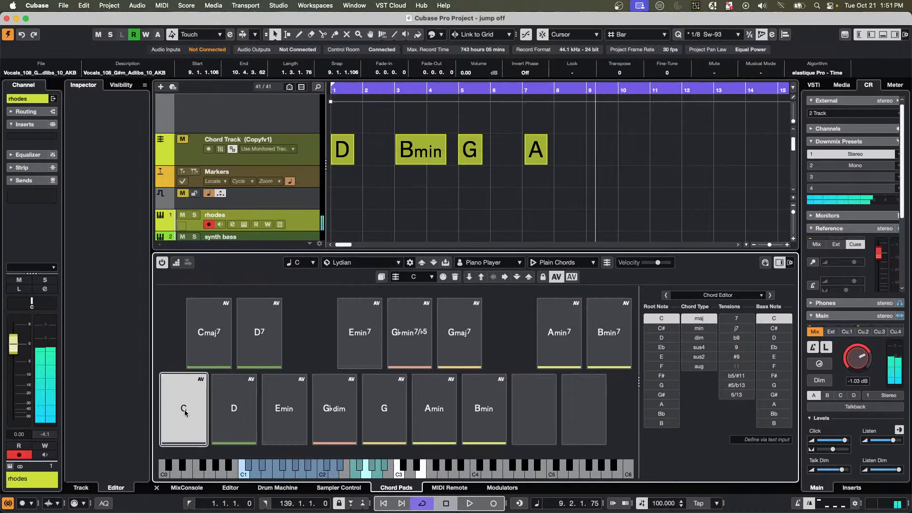
click(300, 262)
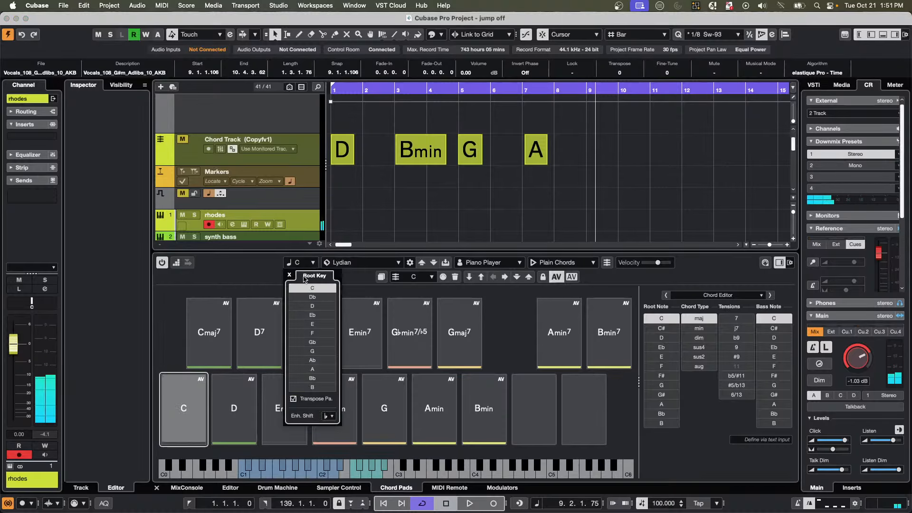
click(318, 350)
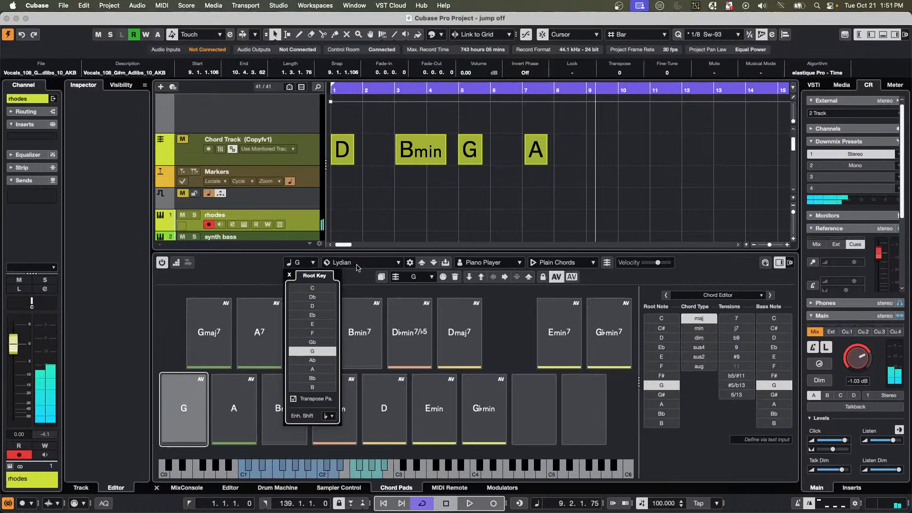
Browse the chord pad presets and load the Major preset.
click(372, 264)
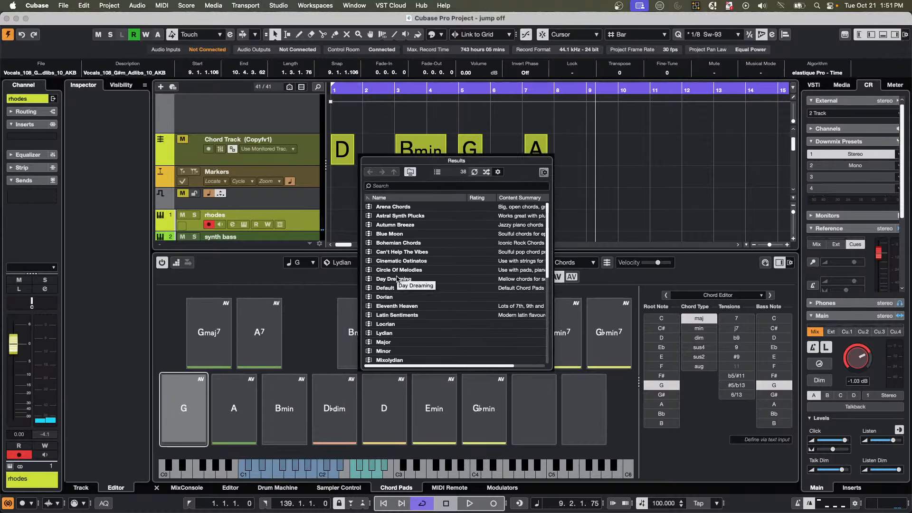
scroll(396, 282, down, 3)
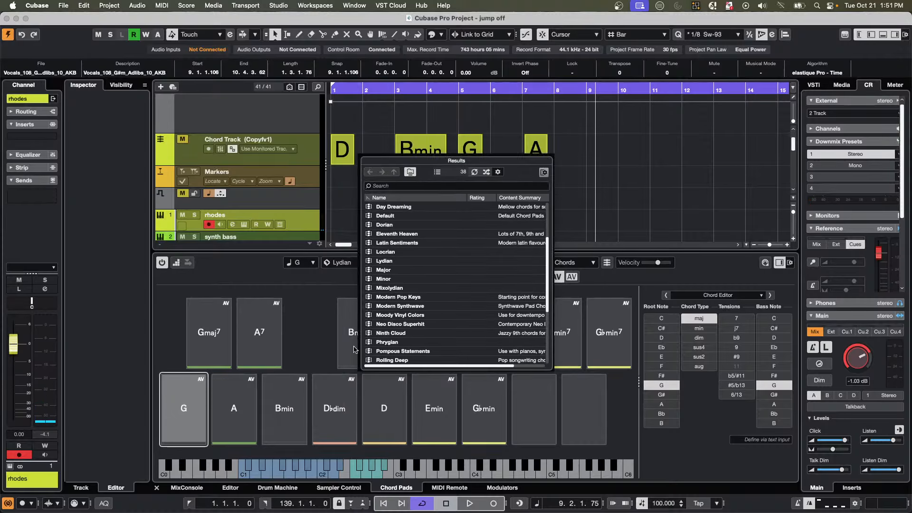
scroll(421, 270, up, 3)
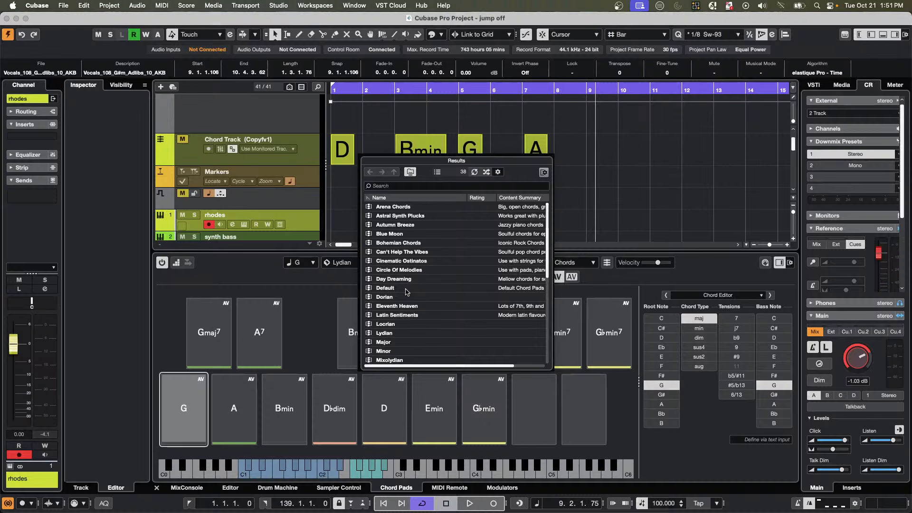
click(378, 343)
double_click(378, 343)
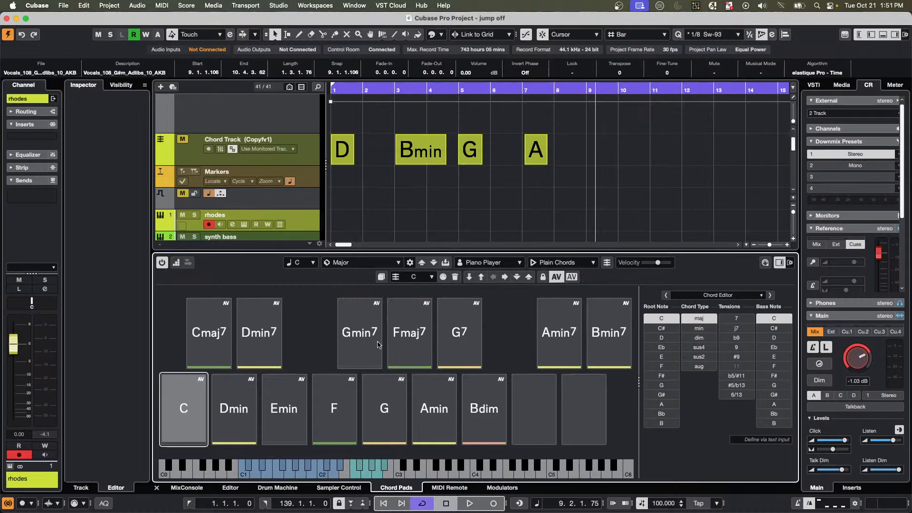
Audition the Major preset's C, Dmin, Emin, F, G, Cmaj7, Dmin7 and Gmin7 pads.
click(192, 410)
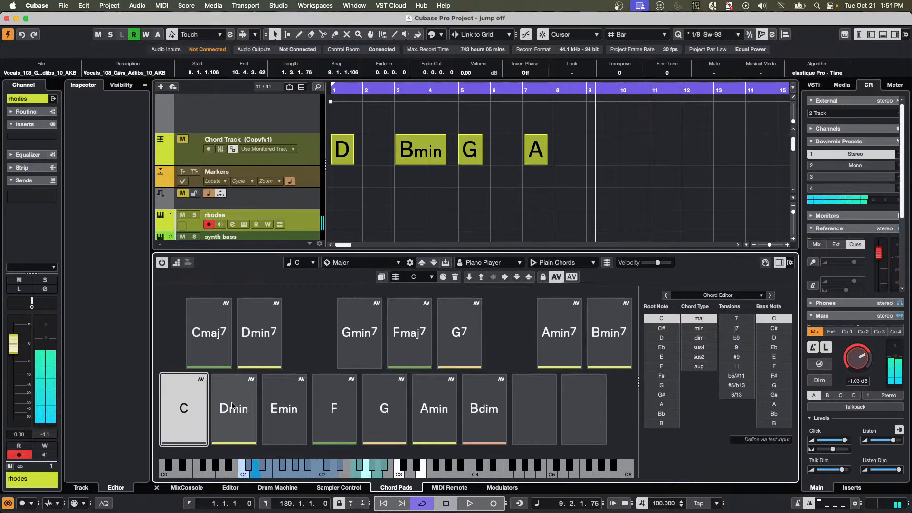
click(234, 407)
click(281, 404)
click(335, 407)
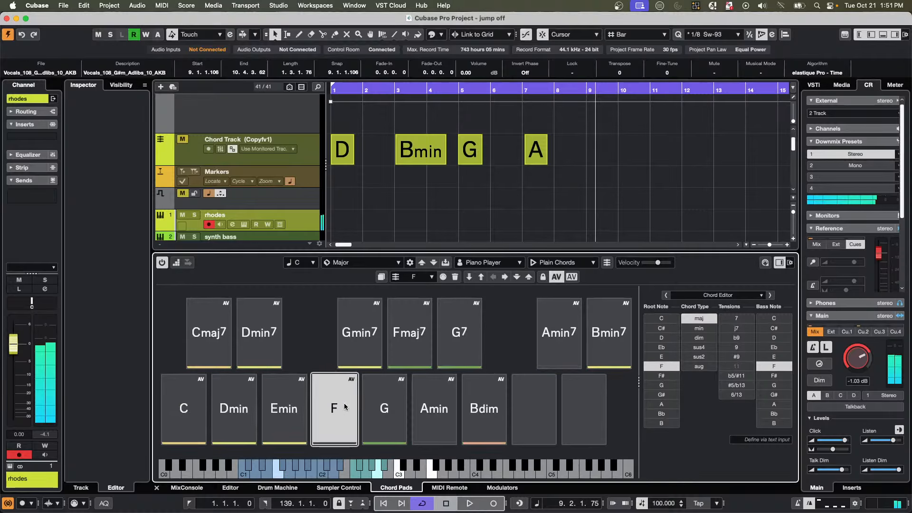
click(386, 407)
click(209, 334)
click(274, 344)
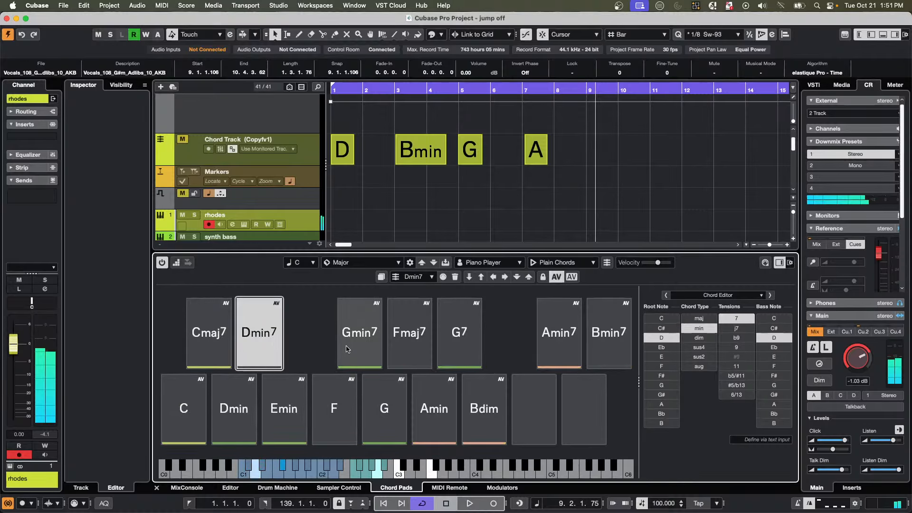
click(378, 314)
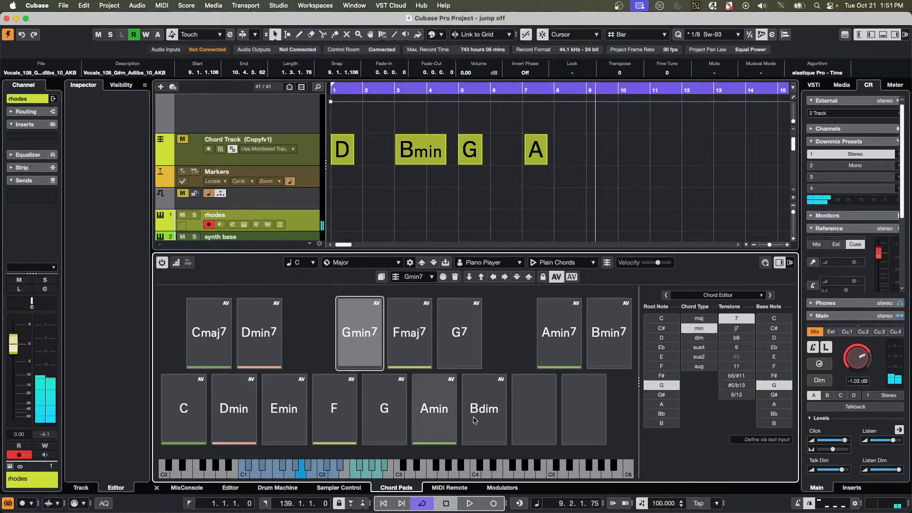
Transpose the chord pads through the root keys F, Ab, A, Bb, G, F and Eb, ending on E.
click(304, 262)
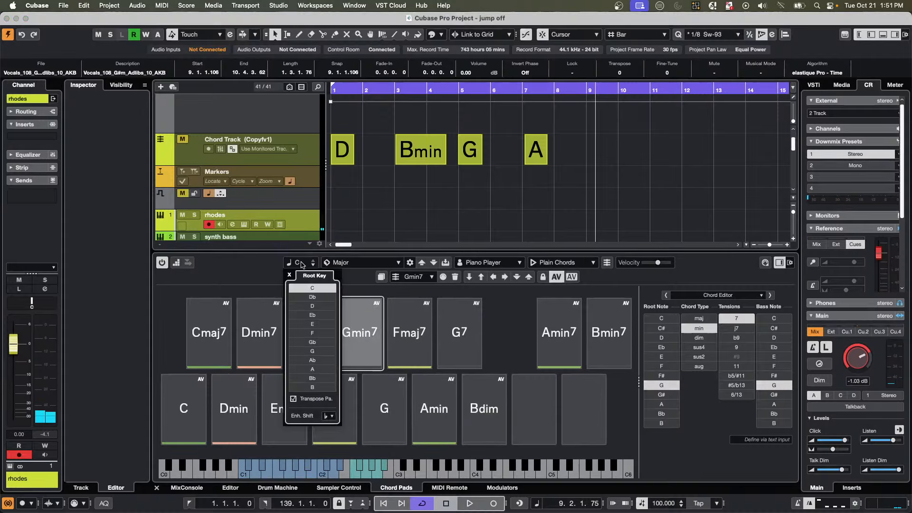
click(312, 333)
click(317, 359)
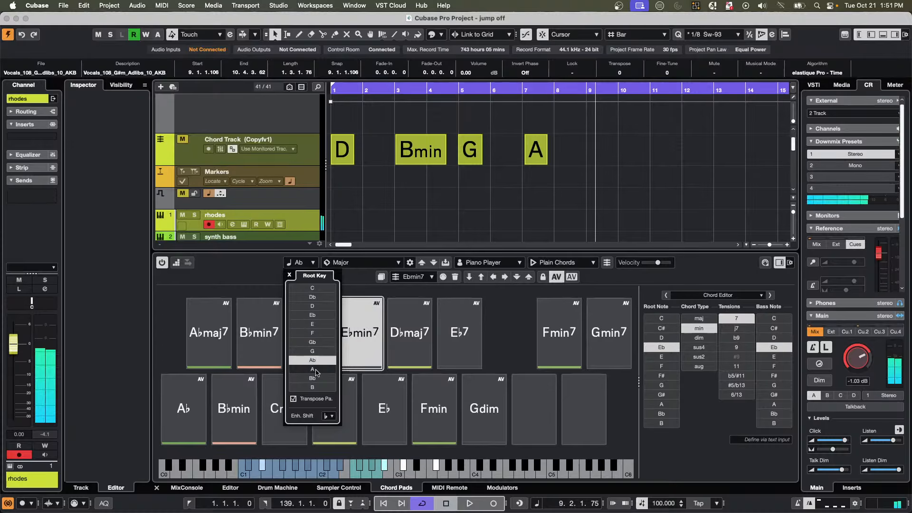
click(316, 369)
click(315, 378)
click(315, 349)
click(312, 332)
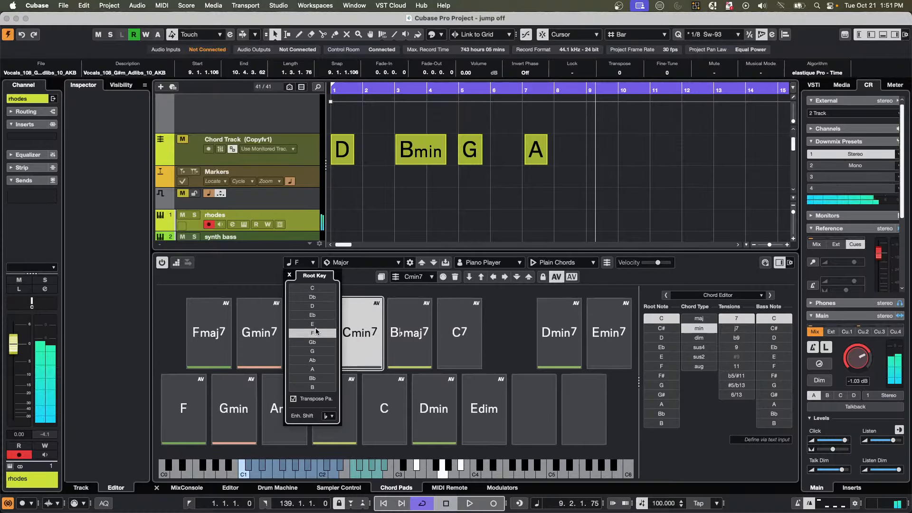
click(312, 315)
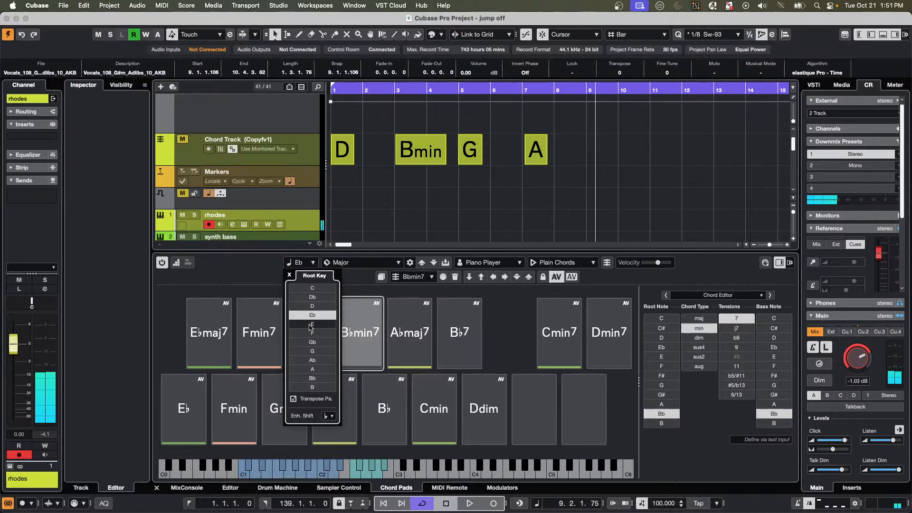
click(325, 325)
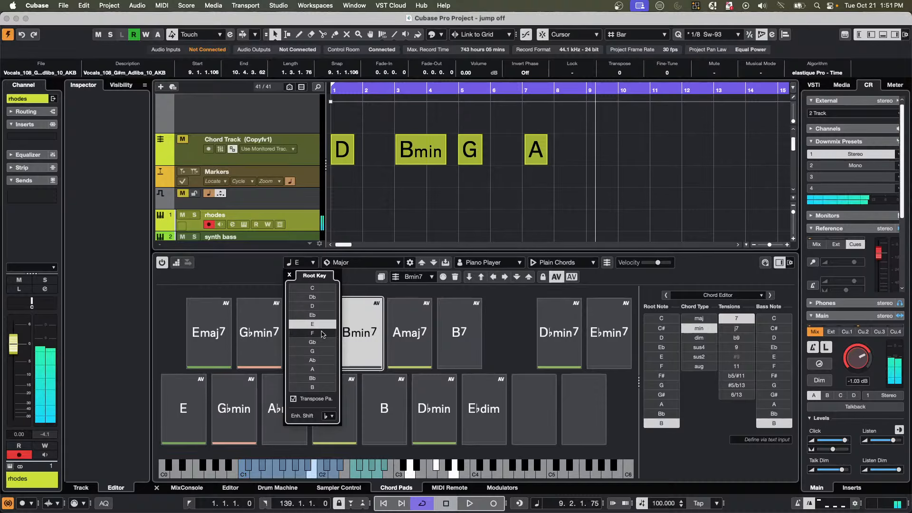
Transpose the chord pads through the root keys F, Gb, G and D, end on C, and close the root key list.
click(324, 333)
click(325, 342)
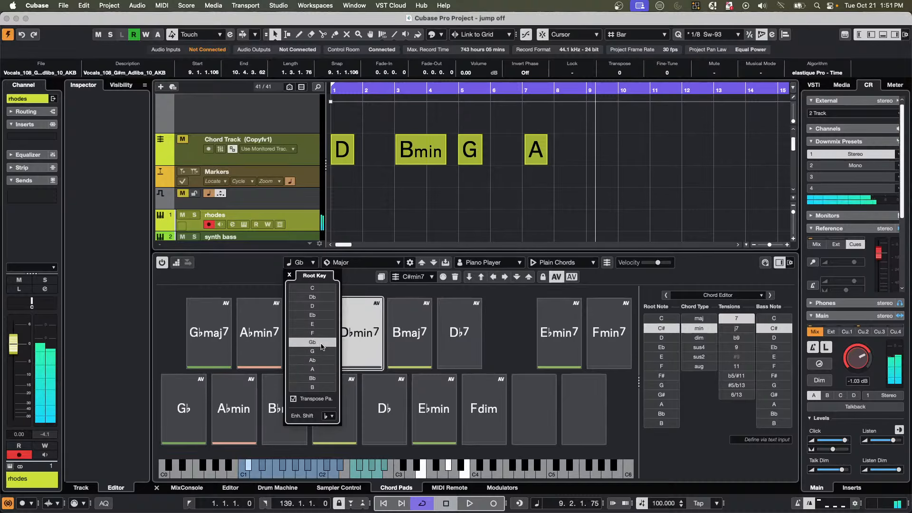
click(322, 351)
click(318, 306)
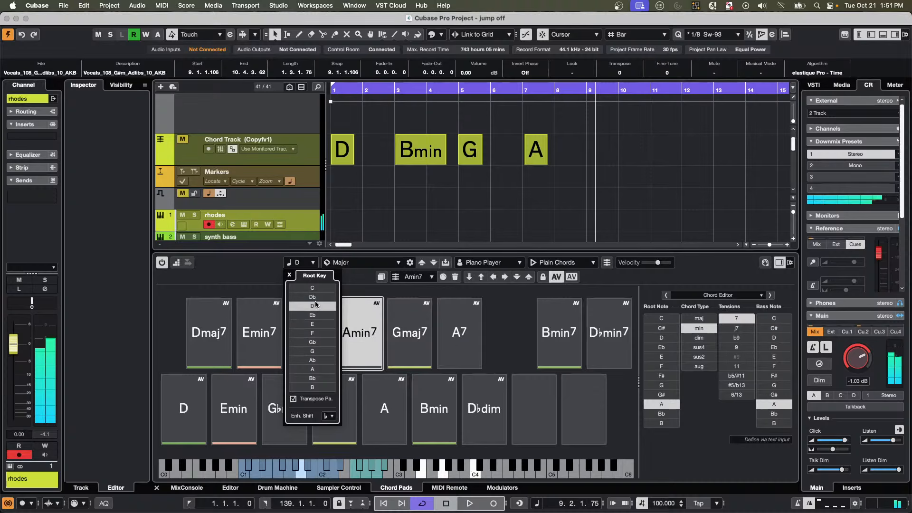
click(317, 288)
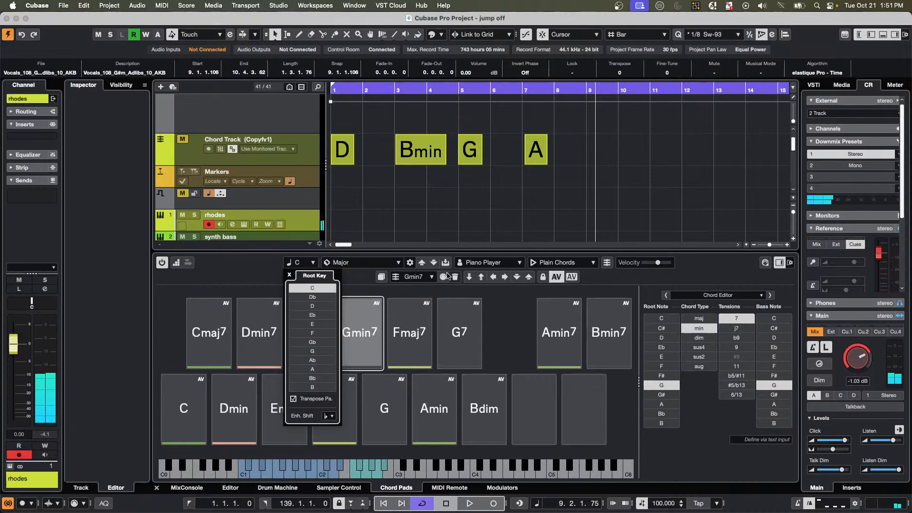
click(413, 217)
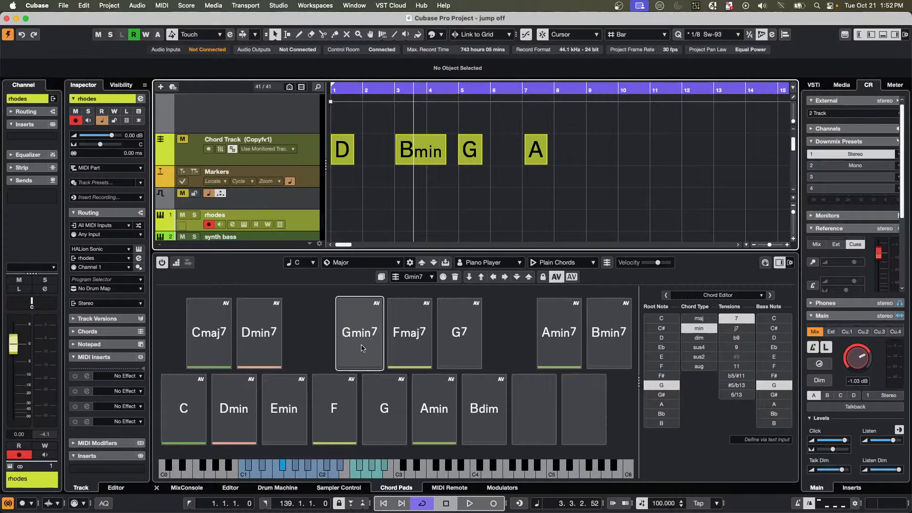
Add a HALion Sonic instrument track with Steinberg UR24C Port1 as its MIDI input, and close the instrument window.
right_click(315, 179)
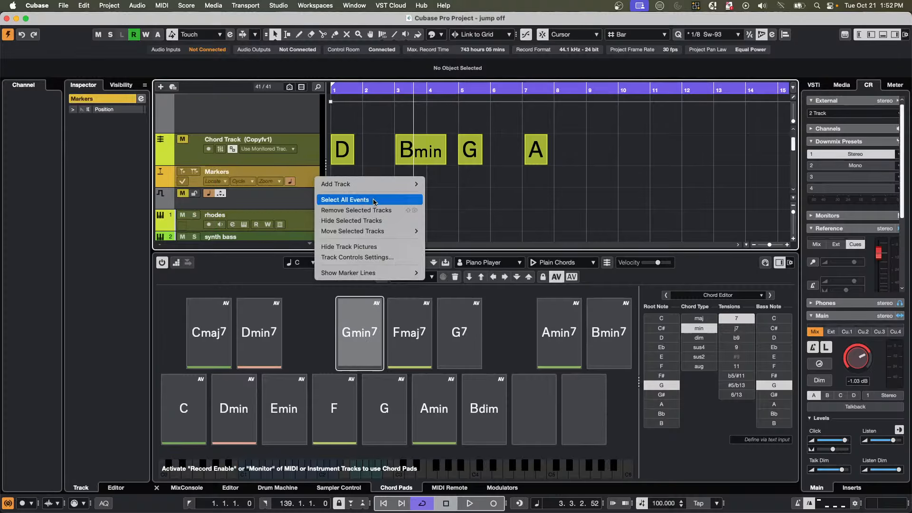
mouse_move(366, 189)
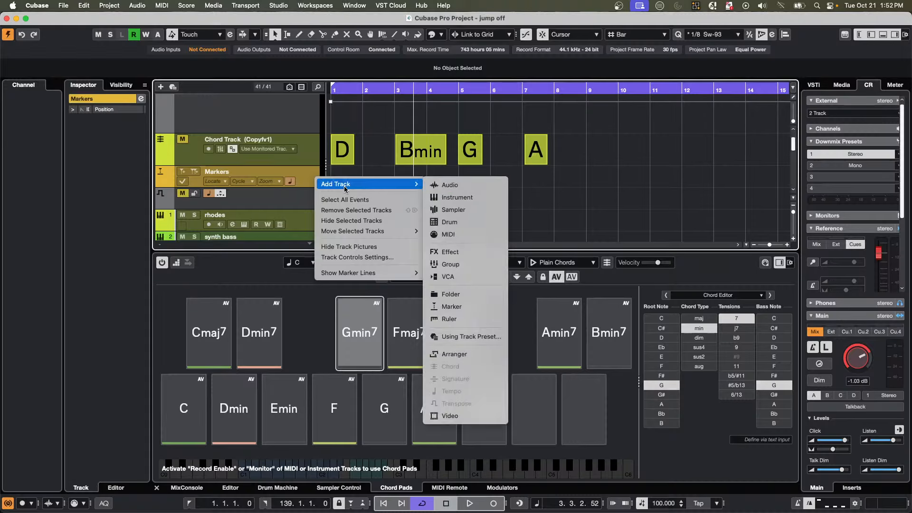
click(476, 201)
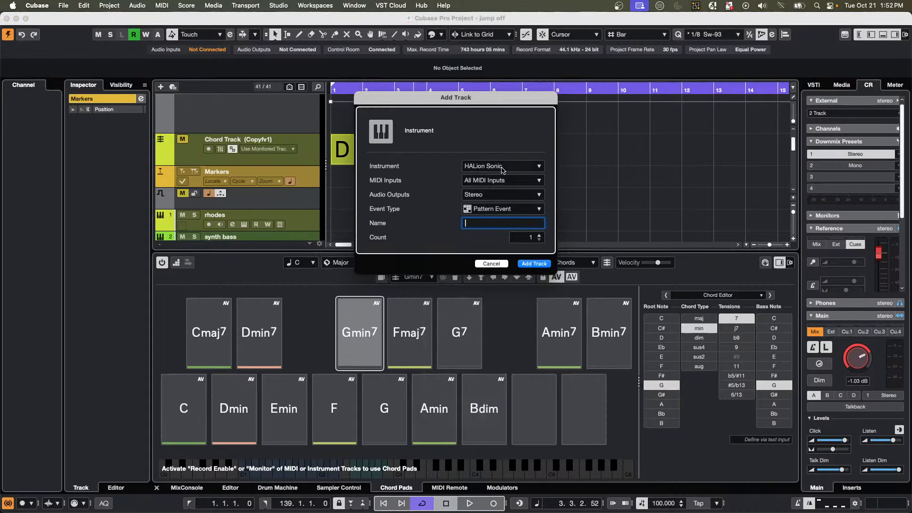
click(502, 167)
click(498, 165)
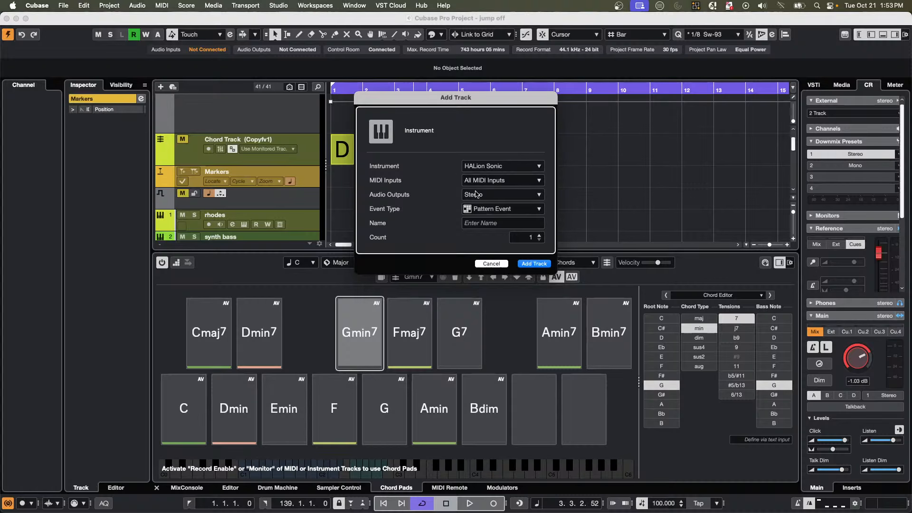
click(512, 180)
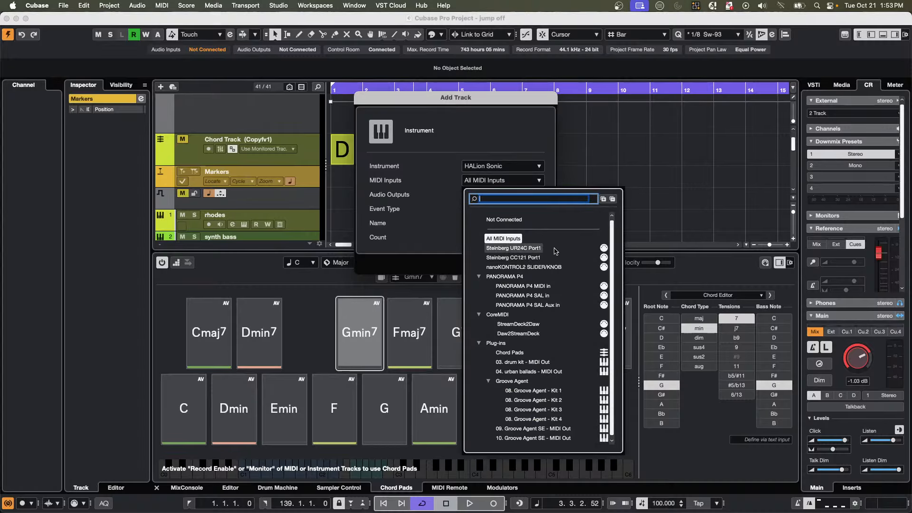
click(539, 251)
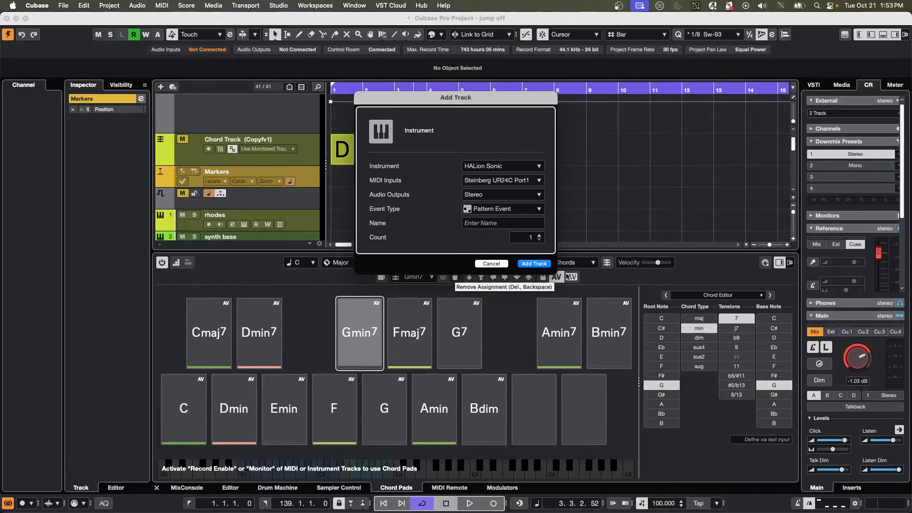
click(534, 263)
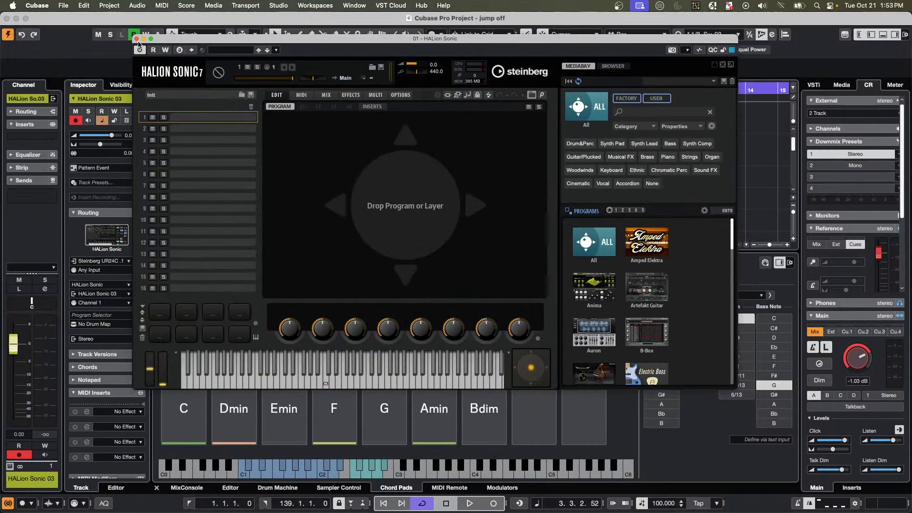
click(136, 39)
Add another HALion Sonic instrument track below the Chord Track, keeping Steinberg UR24C Port1 as the MIDI input.
right_click(308, 158)
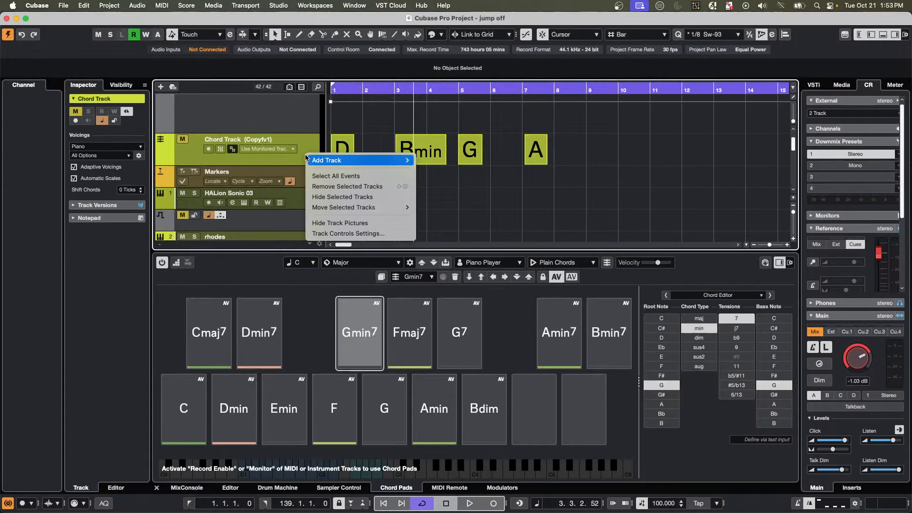
mouse_move(326, 160)
click(474, 174)
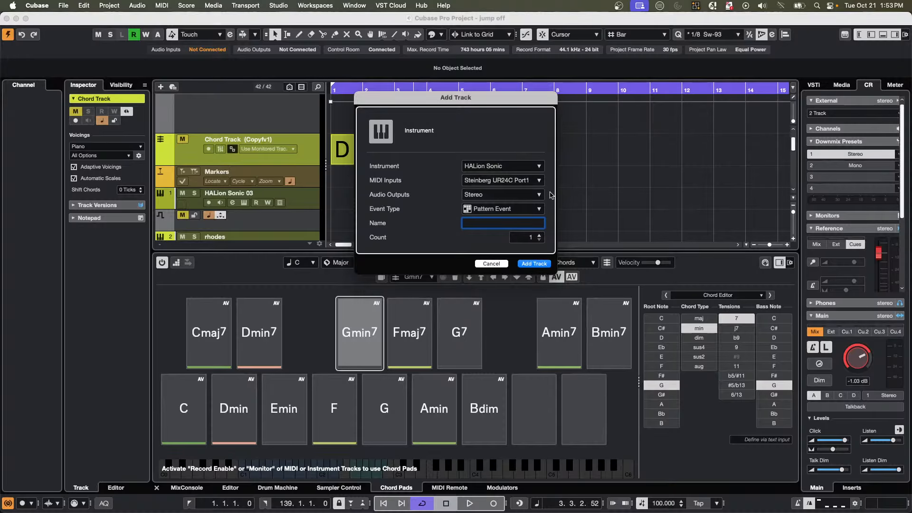
click(538, 263)
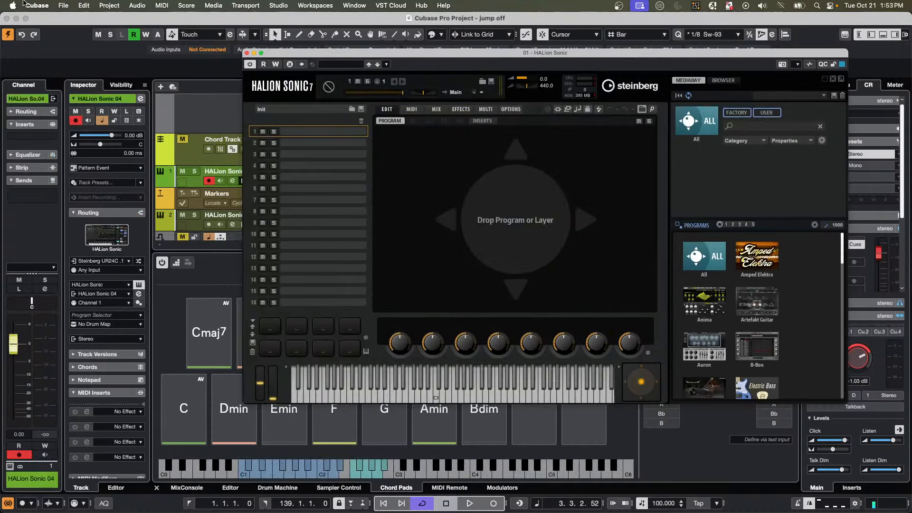
Create a new empty project, moving the HALion Sonic window out of the way of the project dialog.
click(63, 5)
click(71, 21)
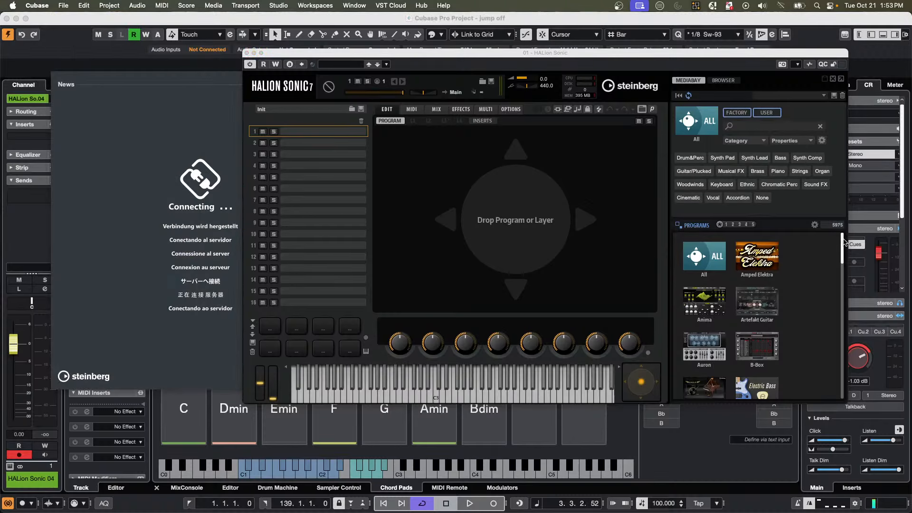
drag(311, 54, 678, 223)
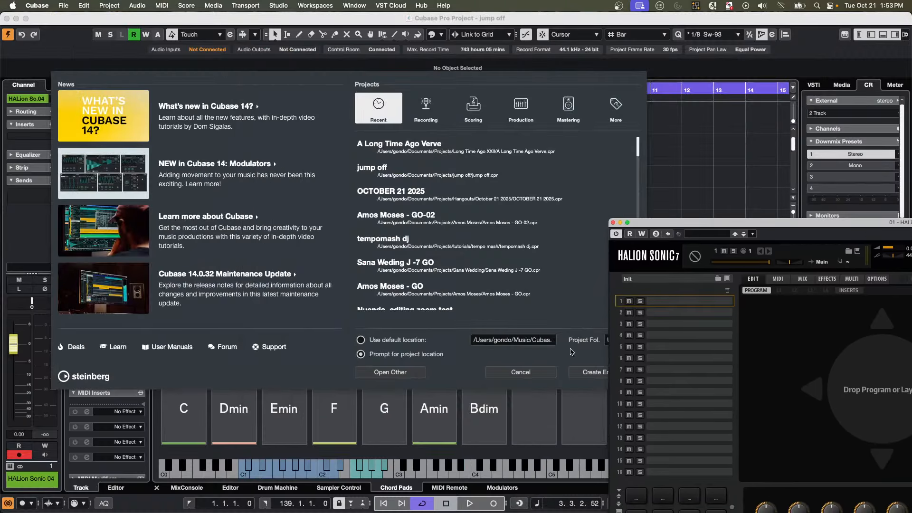
click(595, 372)
key(Return)
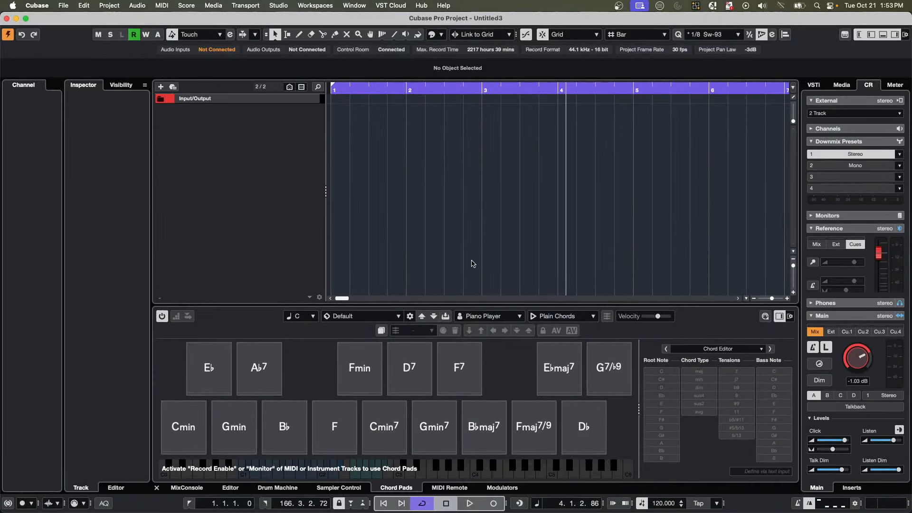
Add a HALion Sonic instrument track to the new project with its MIDI input set to All MIDI Inputs.
right_click(247, 133)
click(277, 151)
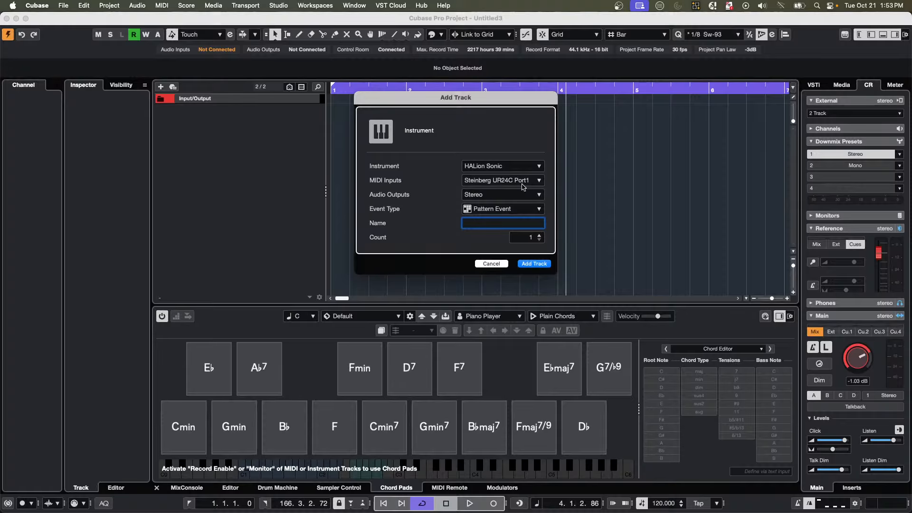
click(522, 183)
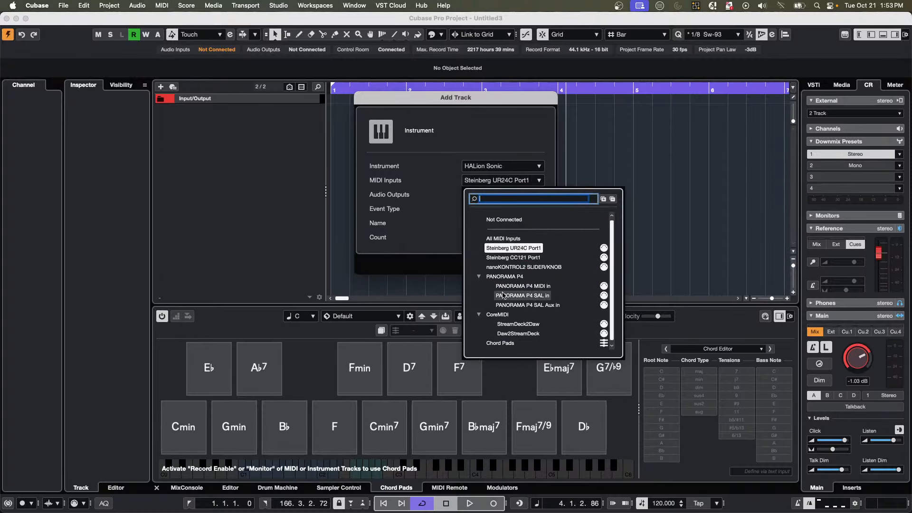
click(505, 240)
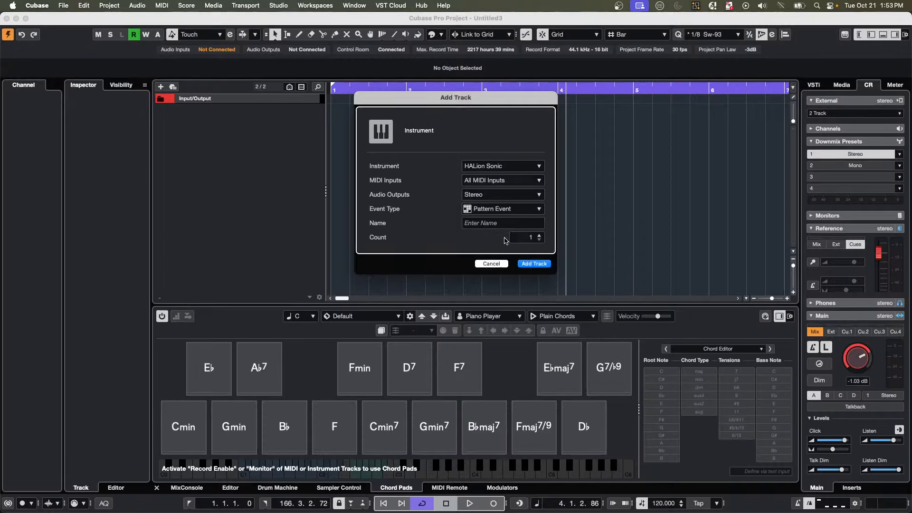
click(533, 264)
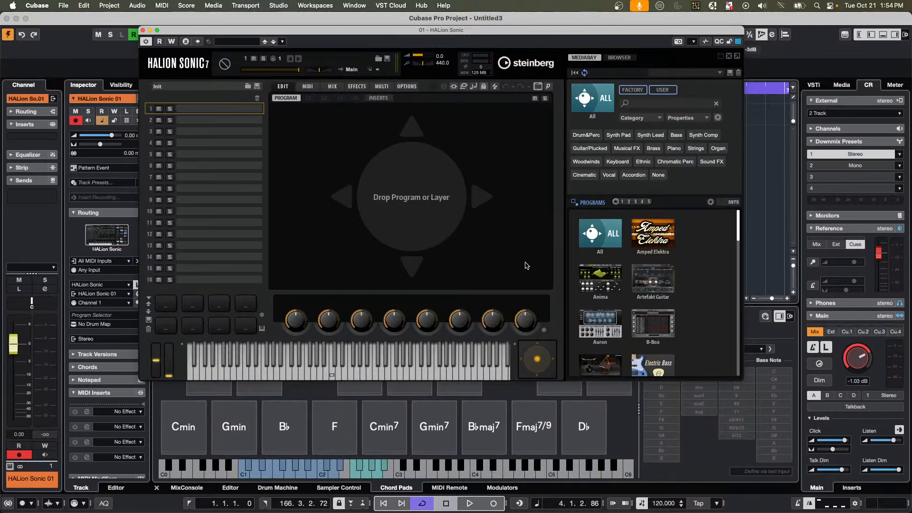
Close the HALion Sonic window and the untitled project to return to the jump off project.
click(143, 30)
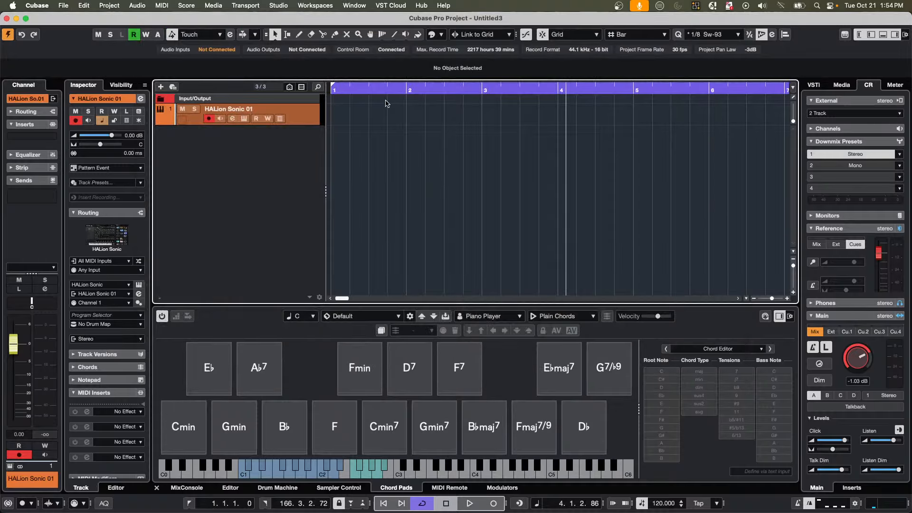
click(7, 18)
click(437, 182)
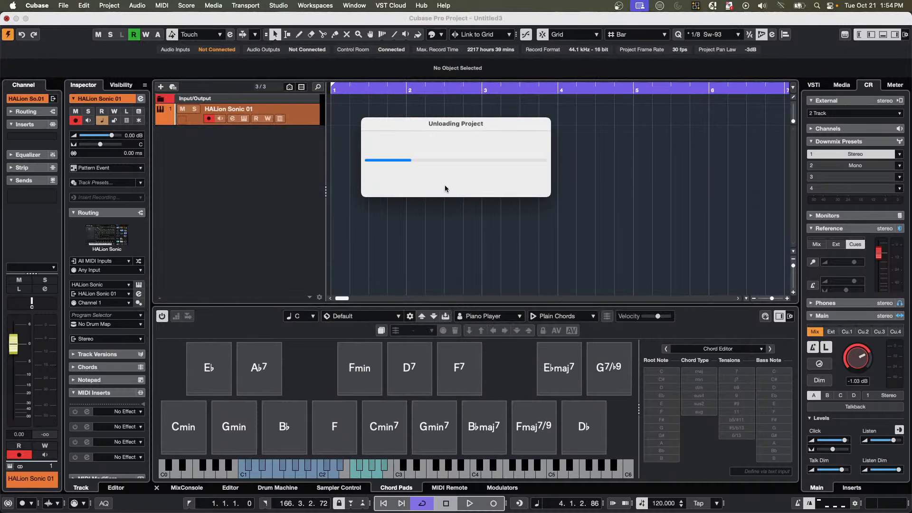
Find the E.Piano track in the track list and open its long MIDI part in the Key Editor.
scroll(456, 199, up, 3)
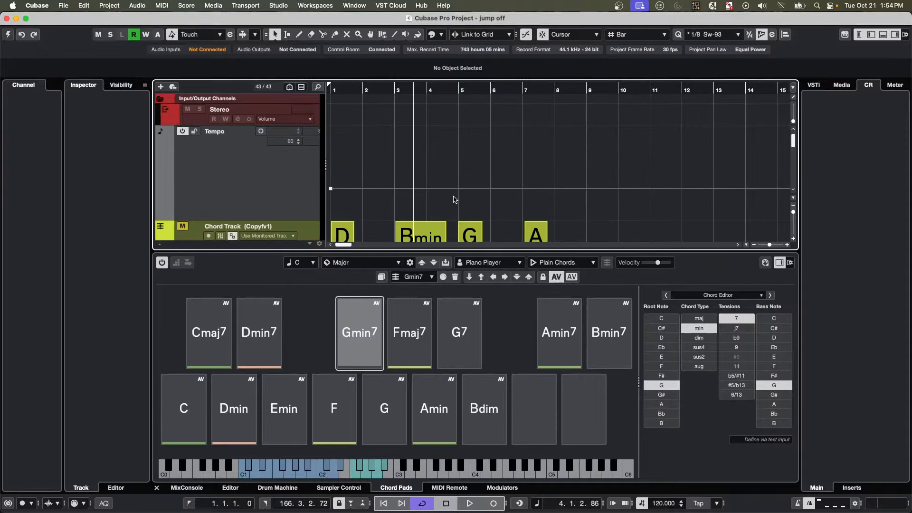
scroll(455, 200, down, 10)
scroll(454, 200, up, 5)
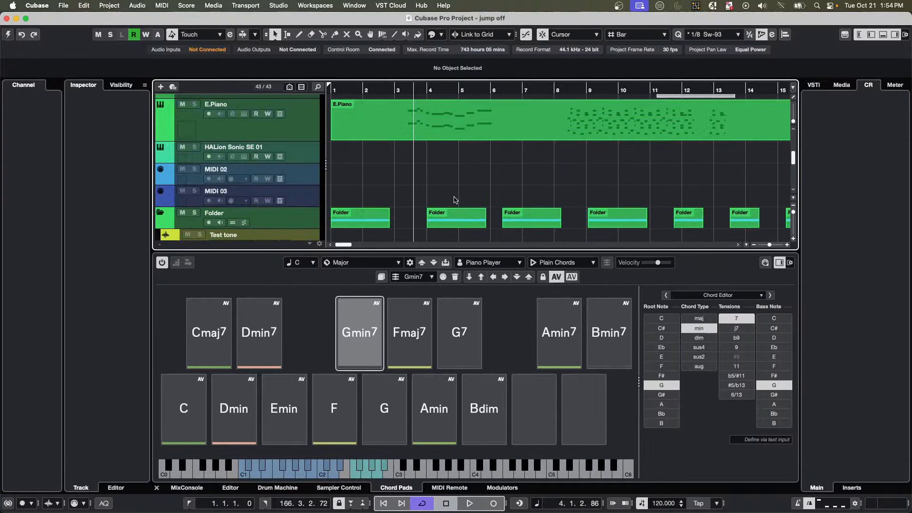
double_click(480, 136)
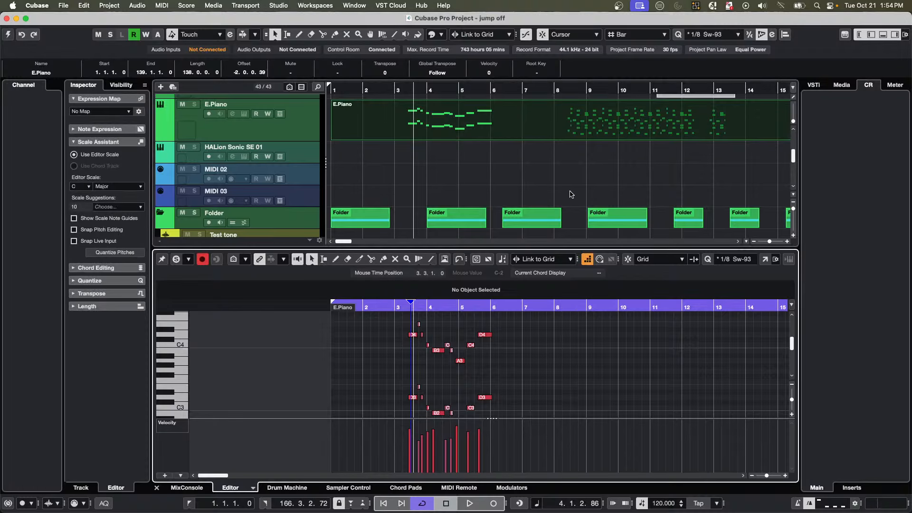
Turn off step input in the Key Editor and place the playback cursor near the first notes around bar 3.
click(475, 307)
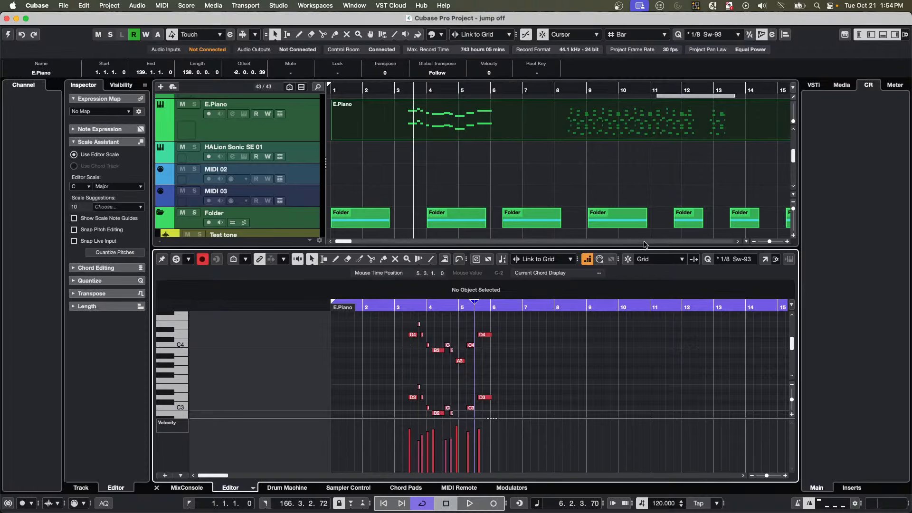
click(585, 261)
drag(528, 307, 519, 284)
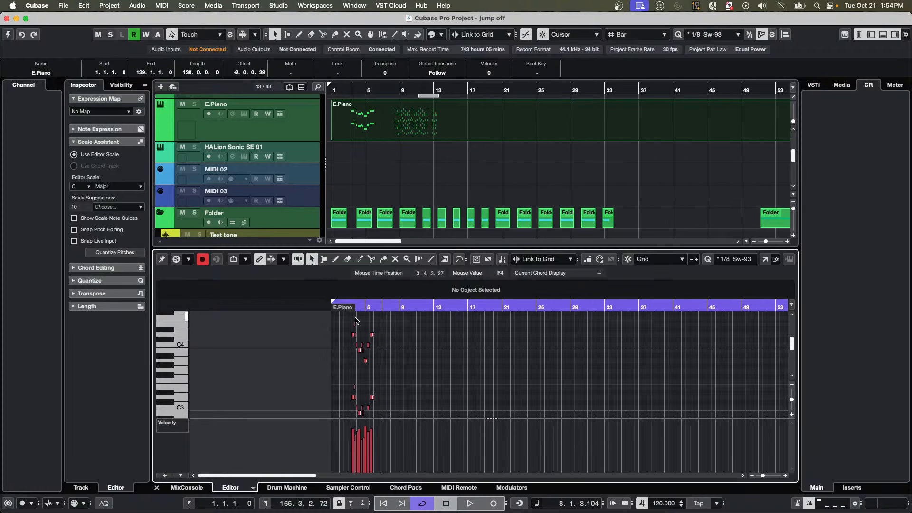
drag(353, 308, 567, 203)
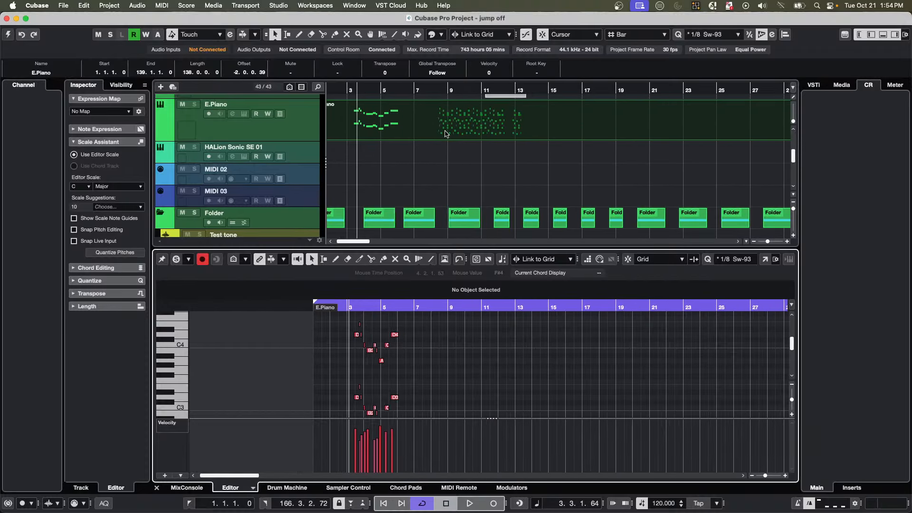
Erase the long part on the E.Piano track with the Erase tool, and return to the Object Selection tool.
click(434, 154)
right_click(430, 152)
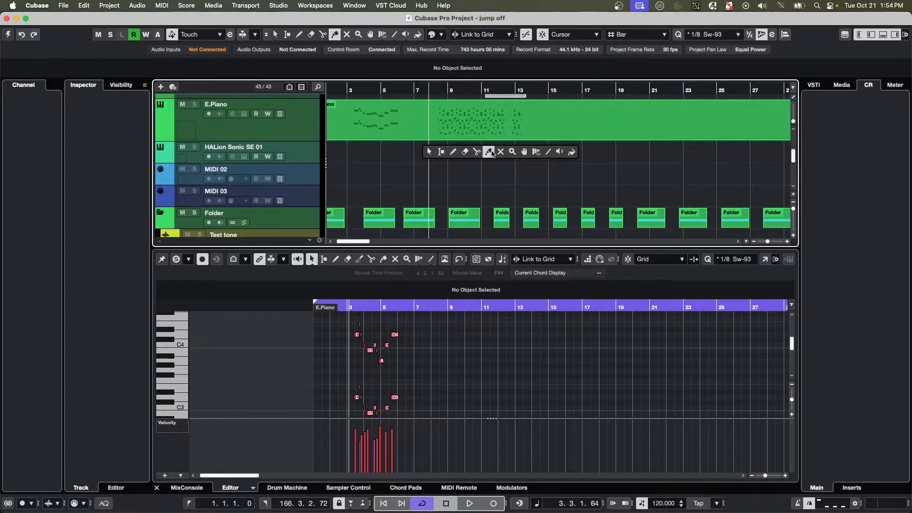
click(465, 151)
click(410, 118)
key(1)
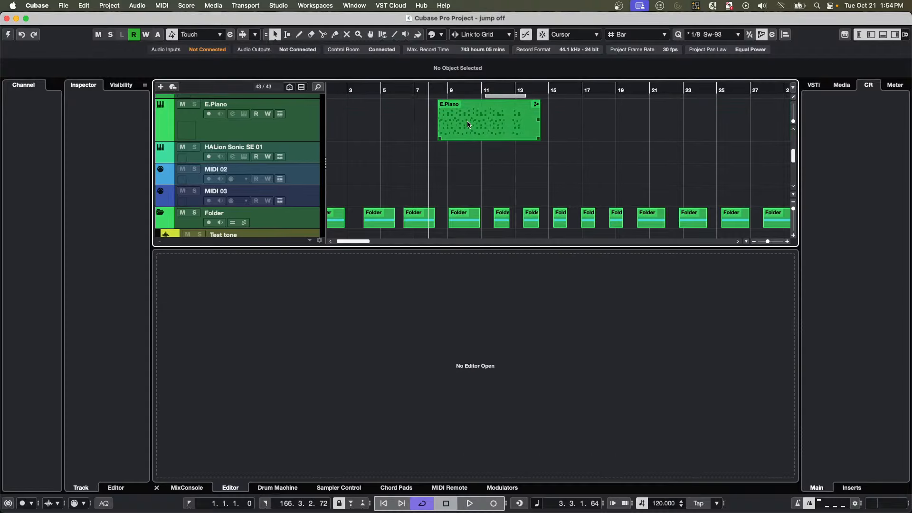
Open the remaining E.Piano part in the Key Editor and view the Solo Editor Mode options.
double_click(468, 124)
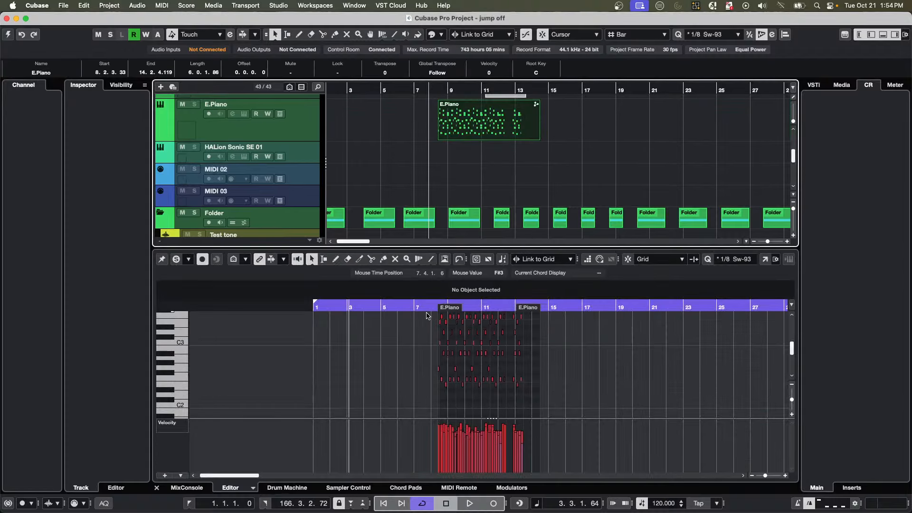
drag(430, 307, 441, 385)
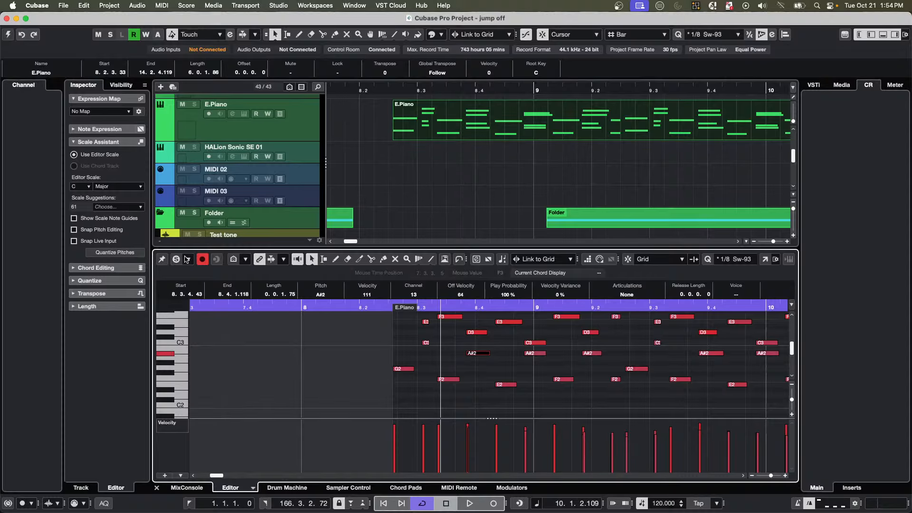
click(189, 259)
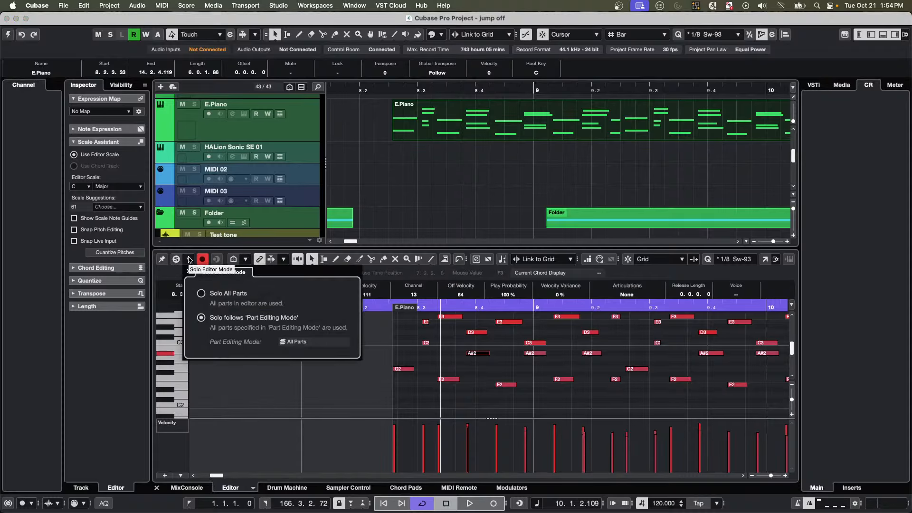
click(455, 367)
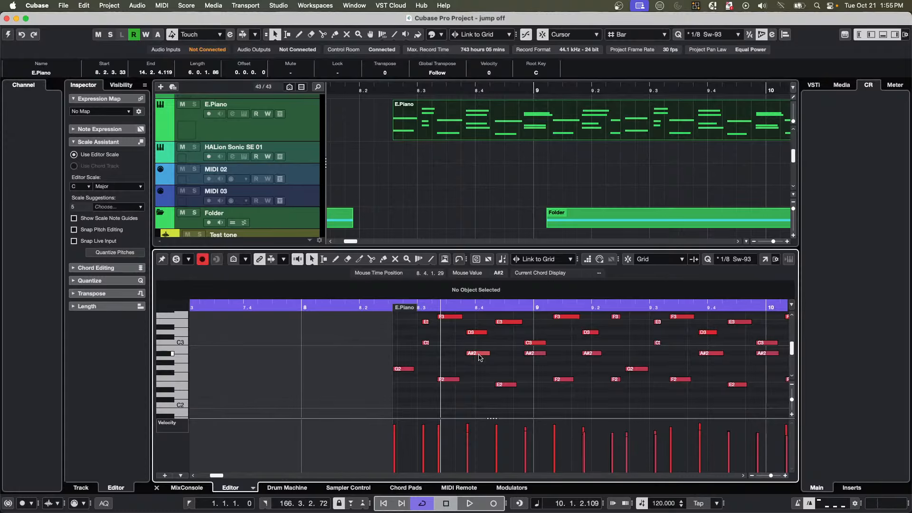
Select all A#2 notes in the E.Piano part, starting from the one near position 8.3.4.
click(479, 354)
click(478, 354)
click(475, 354)
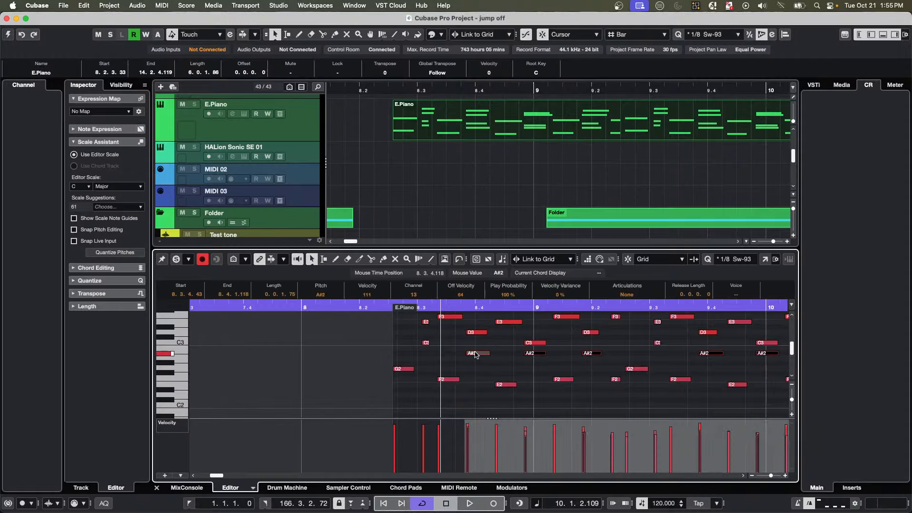
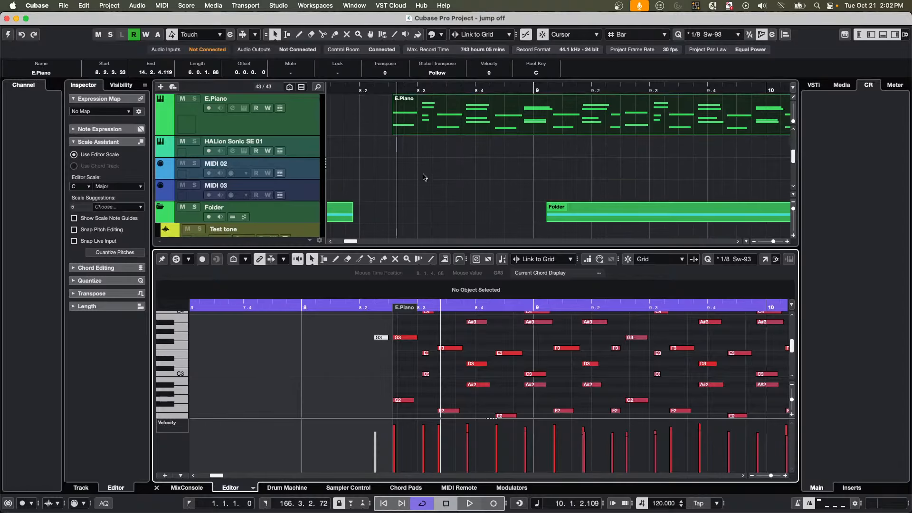
Select the Vocals_108_G#m_Adlibs_10_AKB event on the Audio 06 track, and activate the project, closing the HALion Sonic window.
click(591, 135)
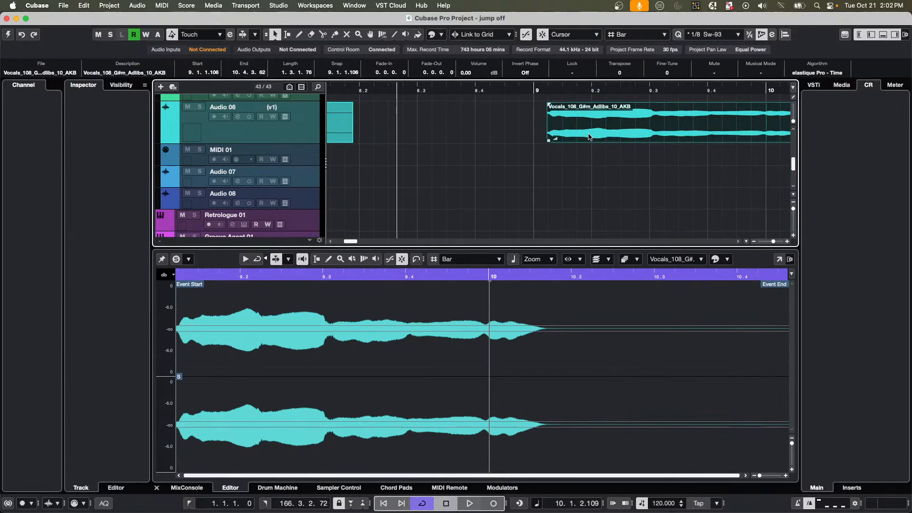
key(space)
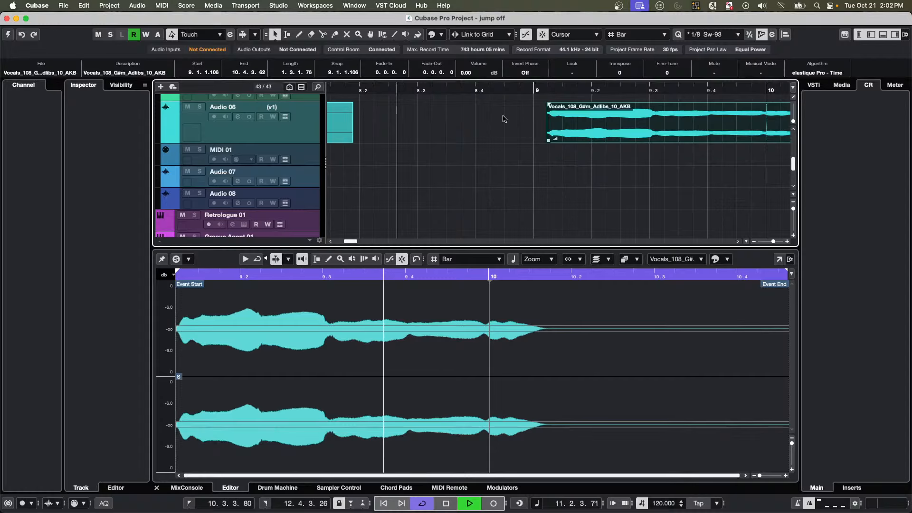
click(8, 34)
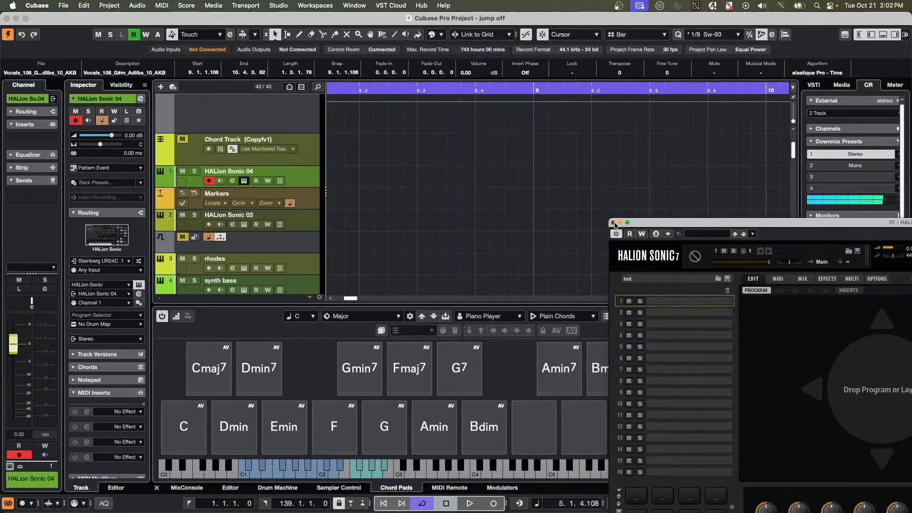
click(612, 223)
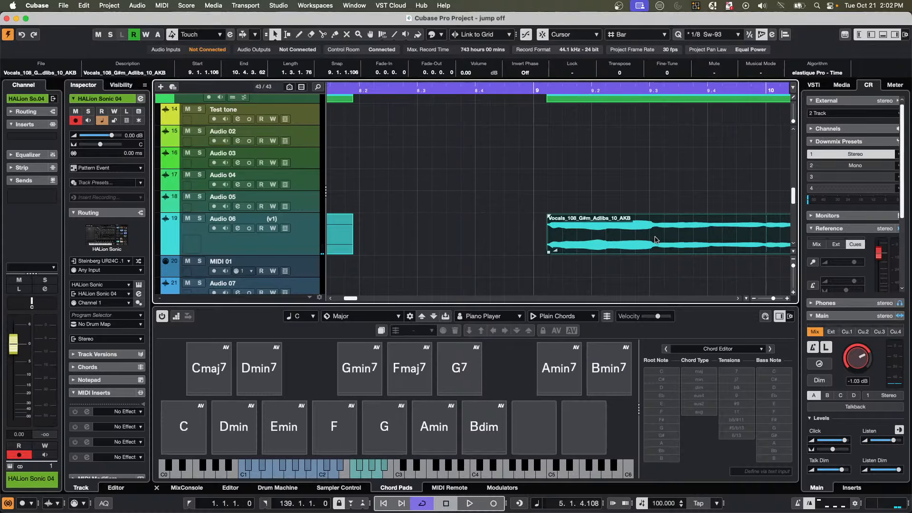
Loop playback over the selected Adlibs_10 vocal event with the Audio 06 track soloed.
key(shift+g)
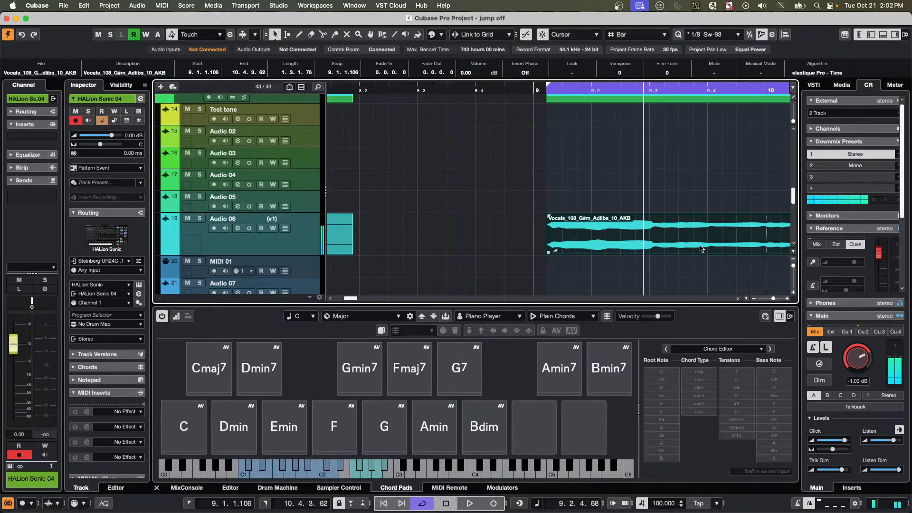
click(289, 244)
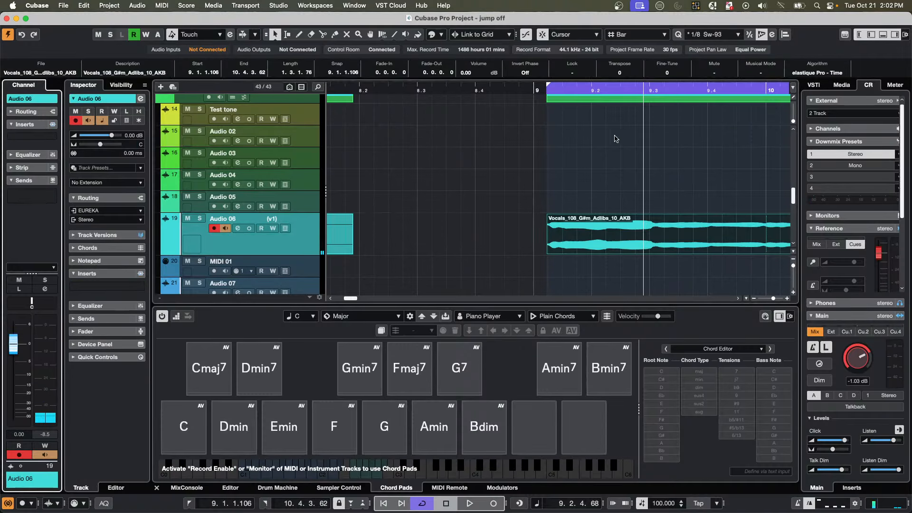
click(199, 219)
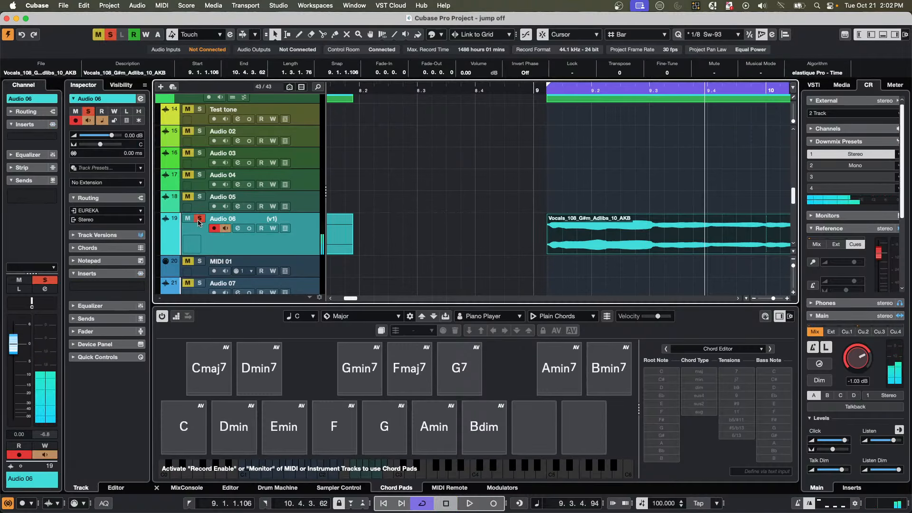
key(space)
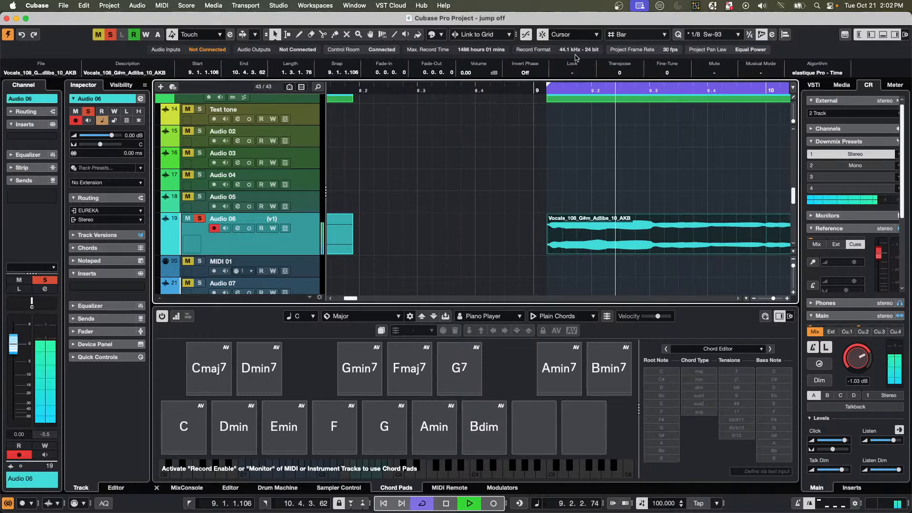
key(g)
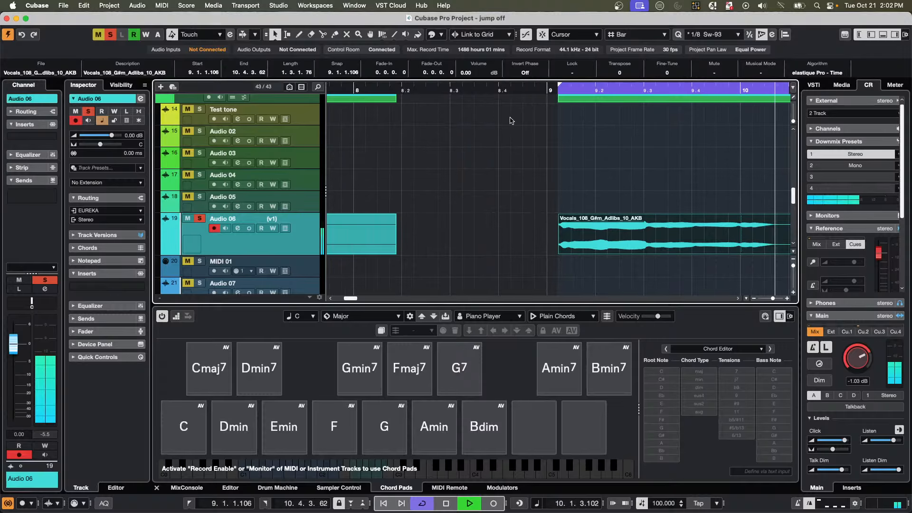
key(g)
key(g)
key(g)
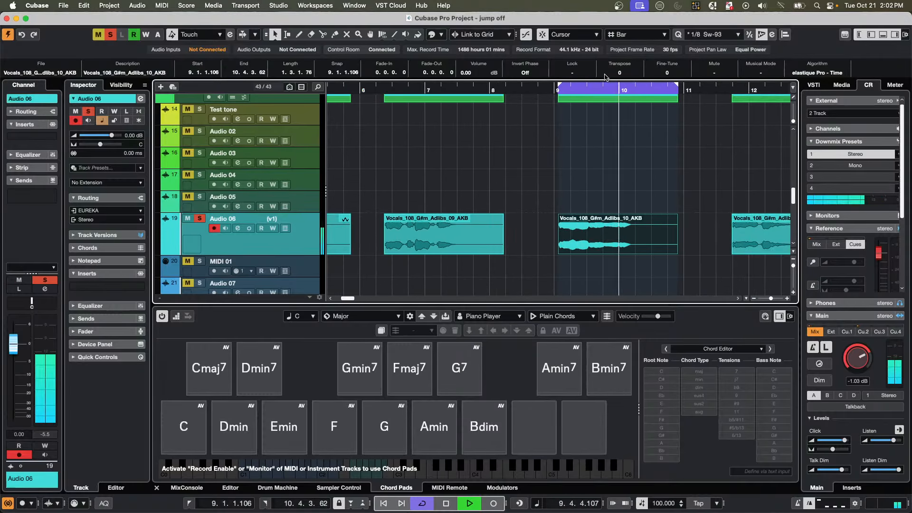
Audition the looping vocal event transposed down in semitones to -5, and return its transpose value to 0.
scroll(627, 77, down, 1)
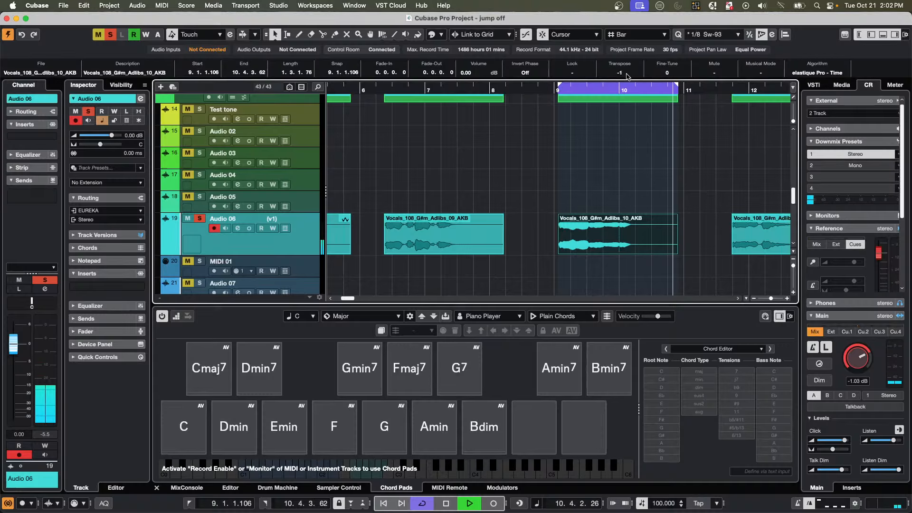
scroll(627, 76, down, 4)
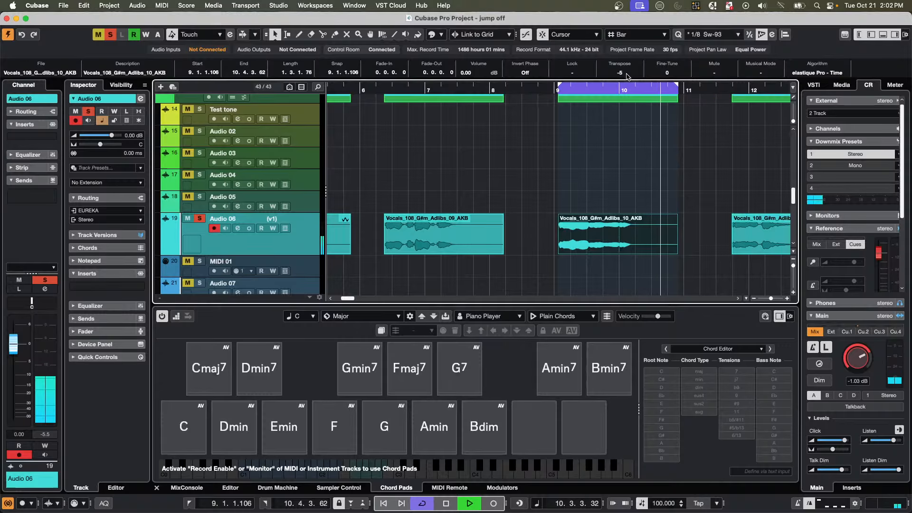
scroll(627, 77, up, 5)
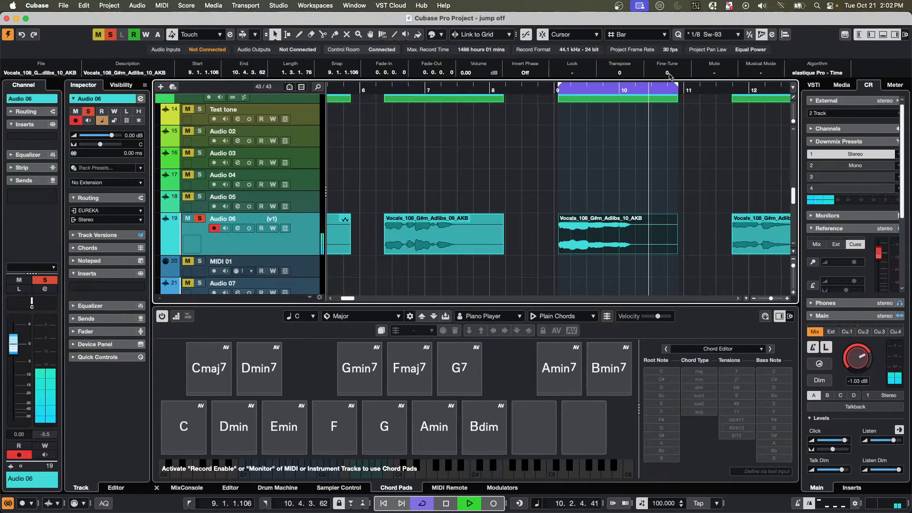
scroll(617, 75, down, 1)
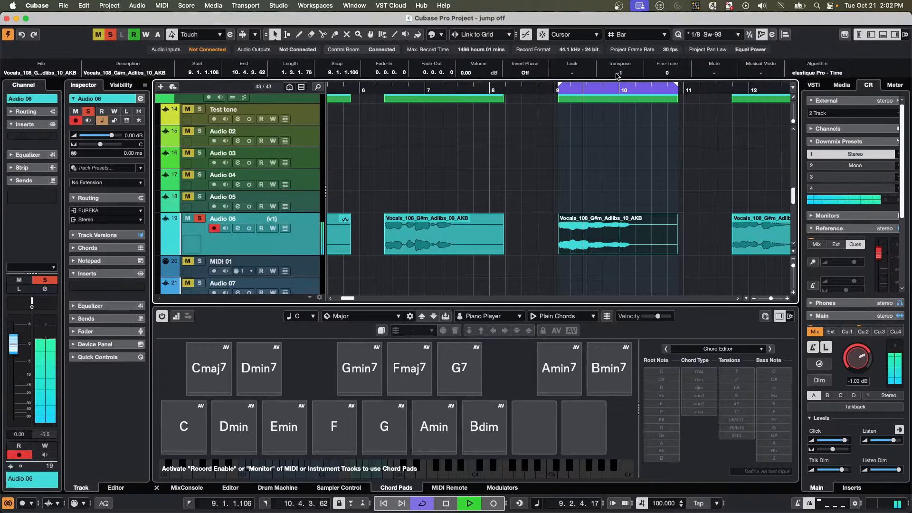
scroll(617, 75, up, 1)
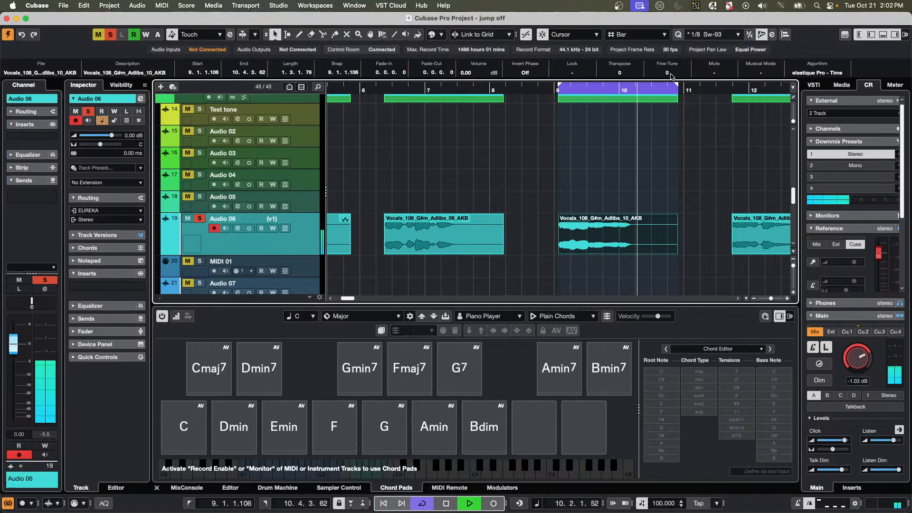
Audition the looping vocal event with its fine-tune lowered to -8 and further to about -16, and stop playback.
scroll(670, 75, down, 7)
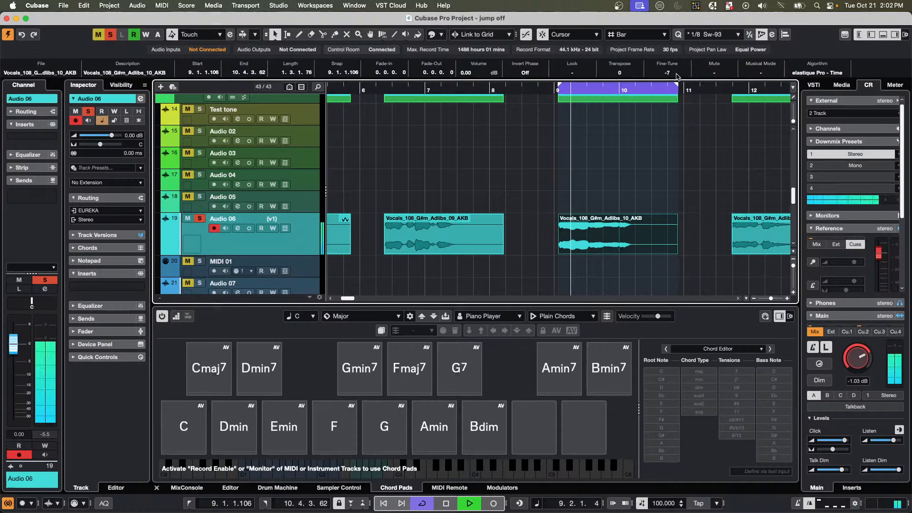
scroll(677, 76, down, 1)
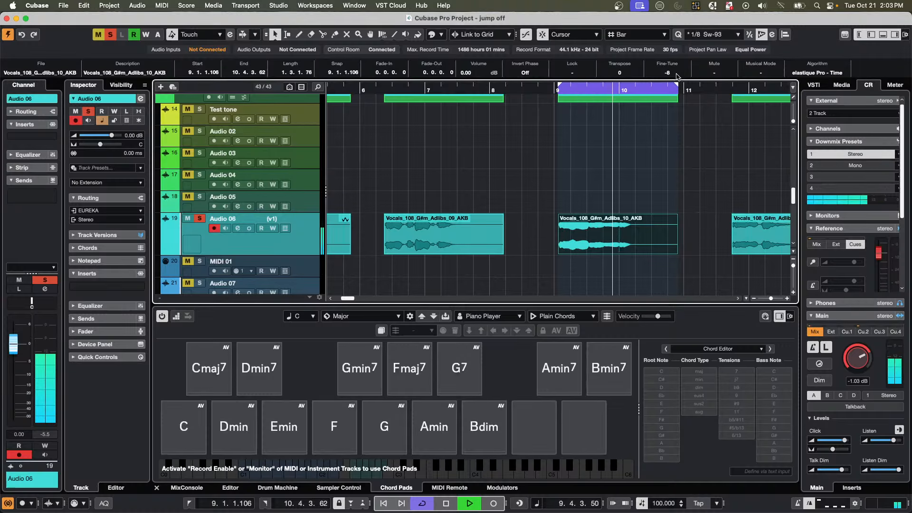
key(space)
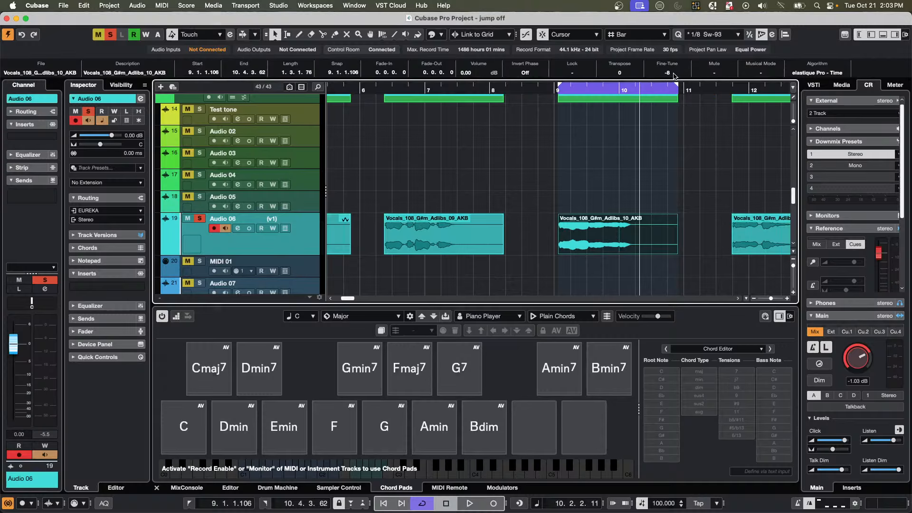
key(space)
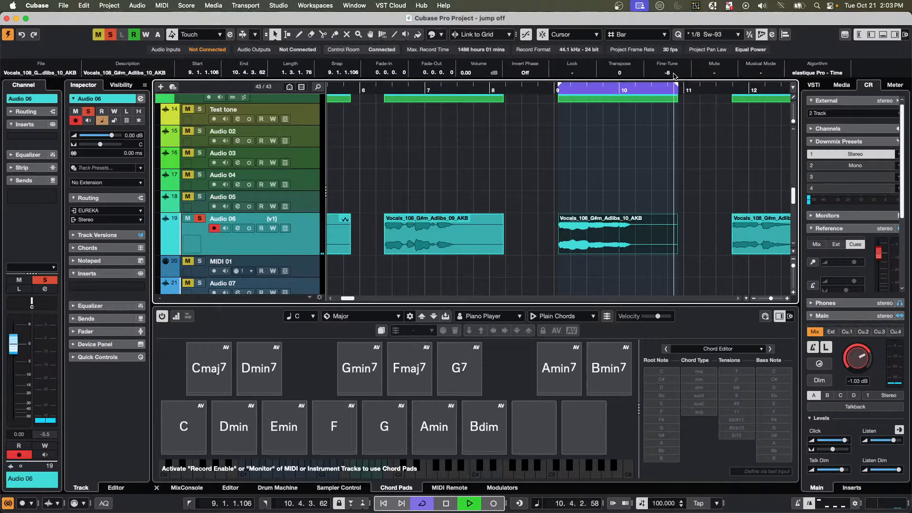
scroll(673, 75, down, 7)
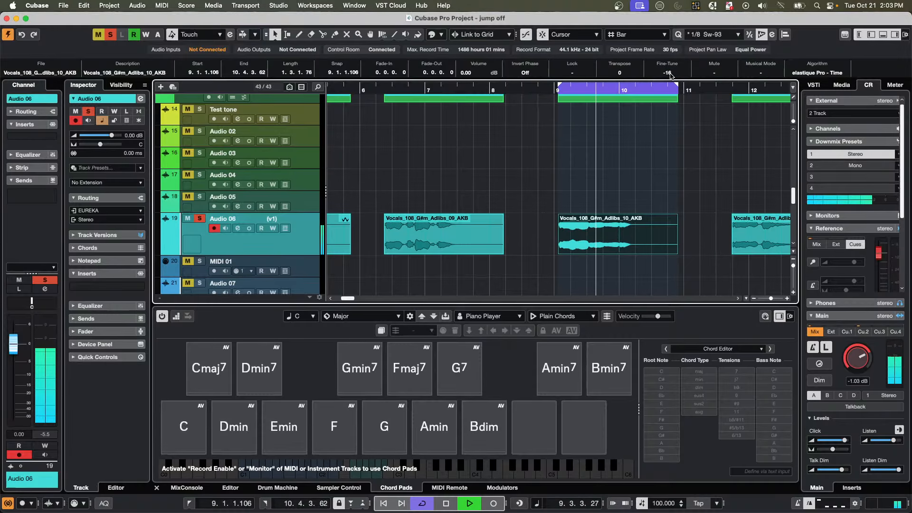
key(space)
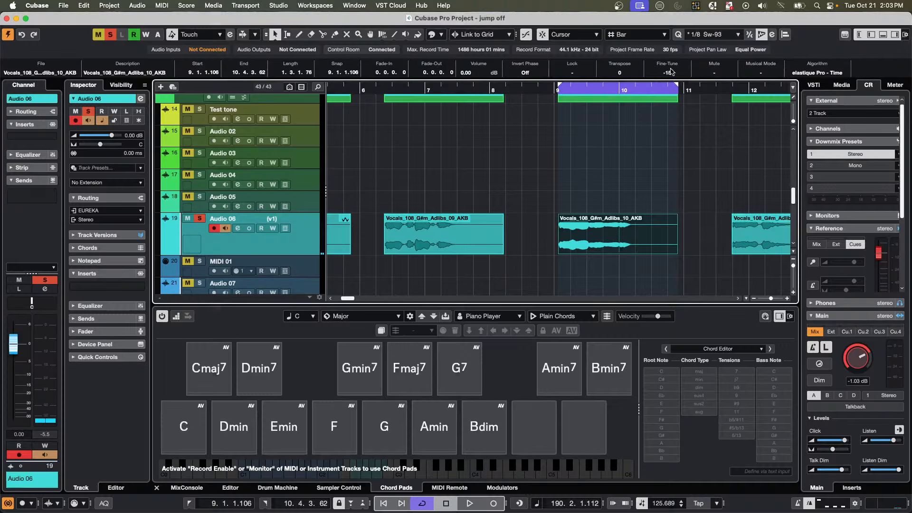
Set the vocal event's fine-tune to -50 and play the loop.
click(668, 73)
text(-50)
key(Return)
key(space)
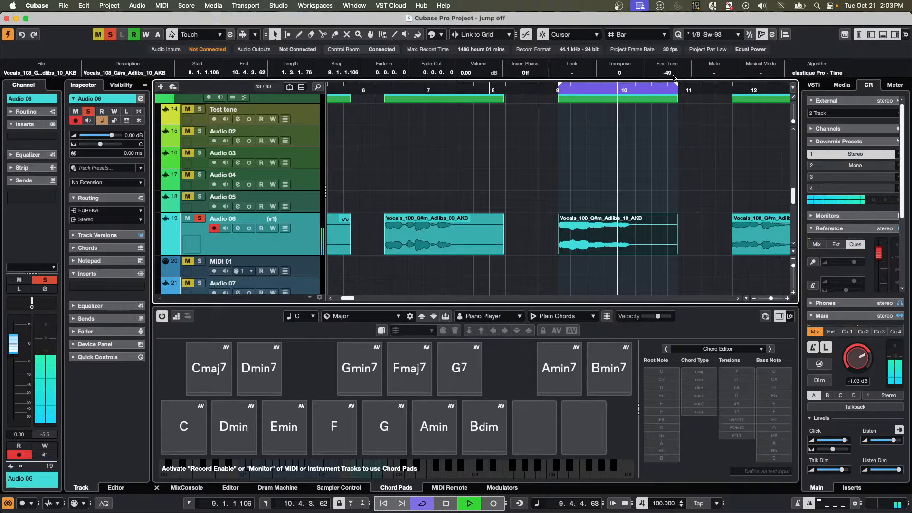
Raise the vocal event's fine-tune gradually to 20 while the loop plays, and stop playback.
scroll(672, 75, up, 11)
scroll(671, 75, up, 10)
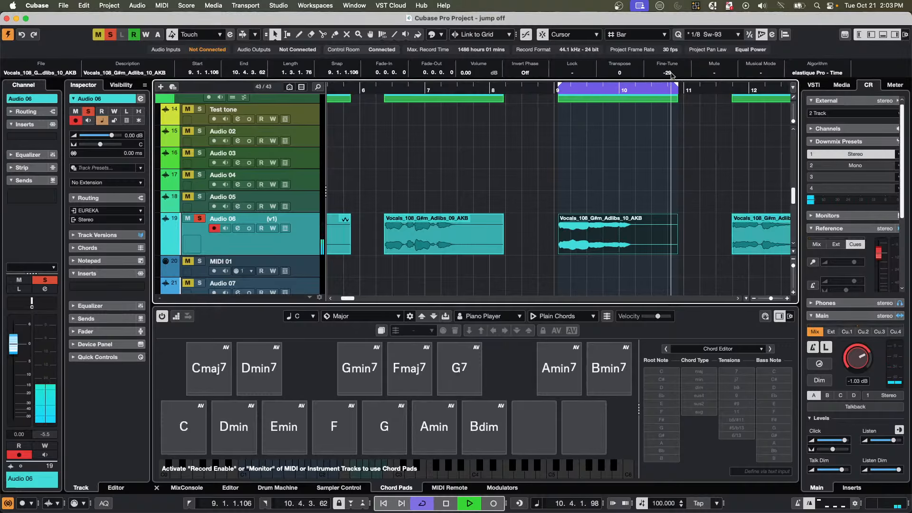
scroll(671, 75, up, 7)
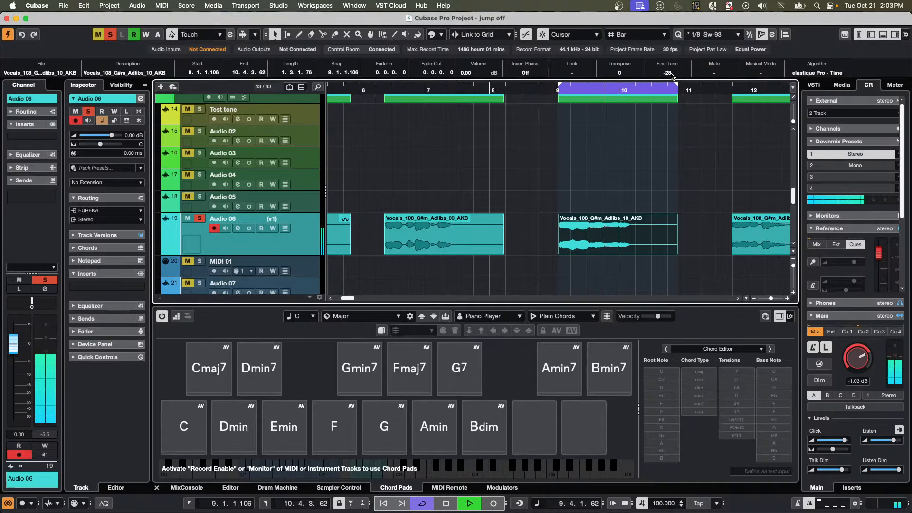
scroll(672, 75, up, 20)
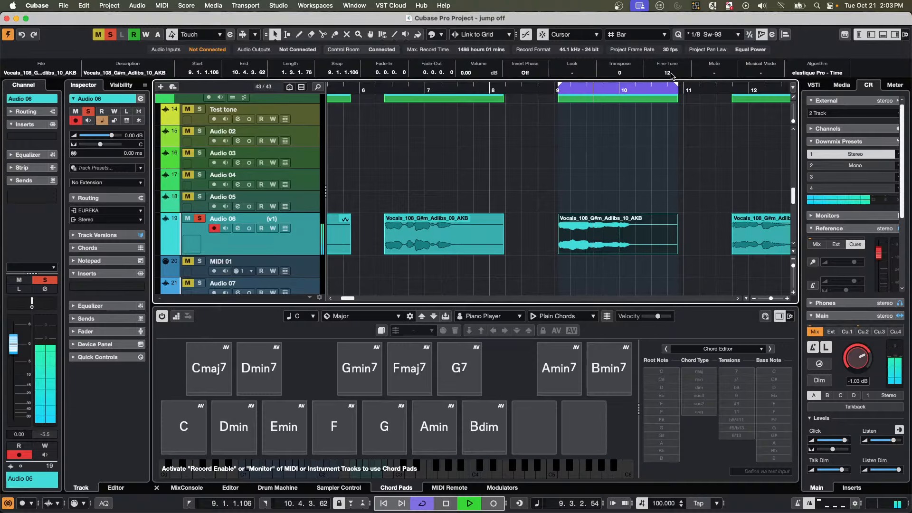
scroll(672, 75, up, 8)
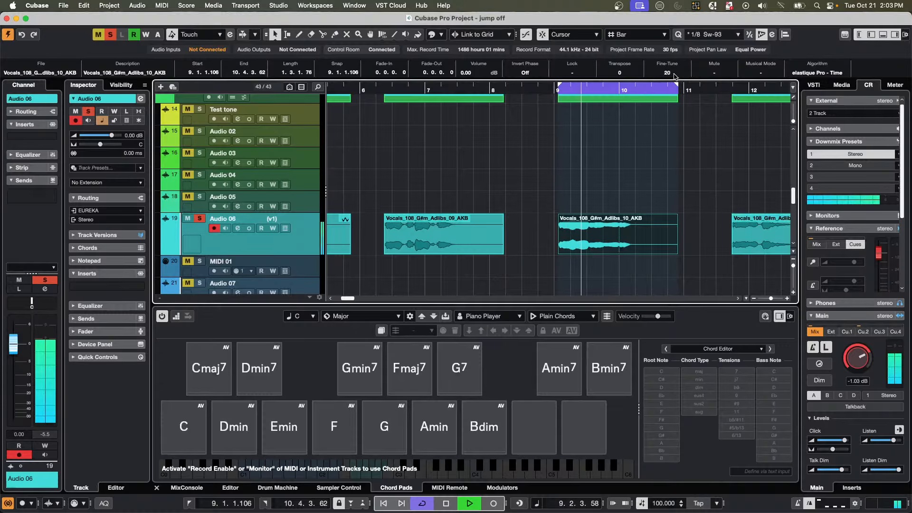
key(space)
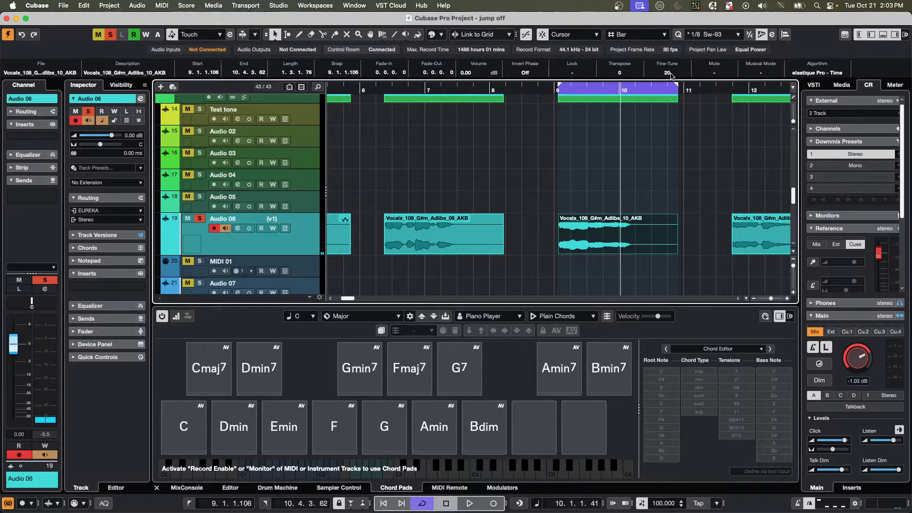
Audition the vocal event transposed up to 3 and down to -1 semitones, stop playback, and reset its transpose to 0.
scroll(628, 75, up, 1)
key(space)
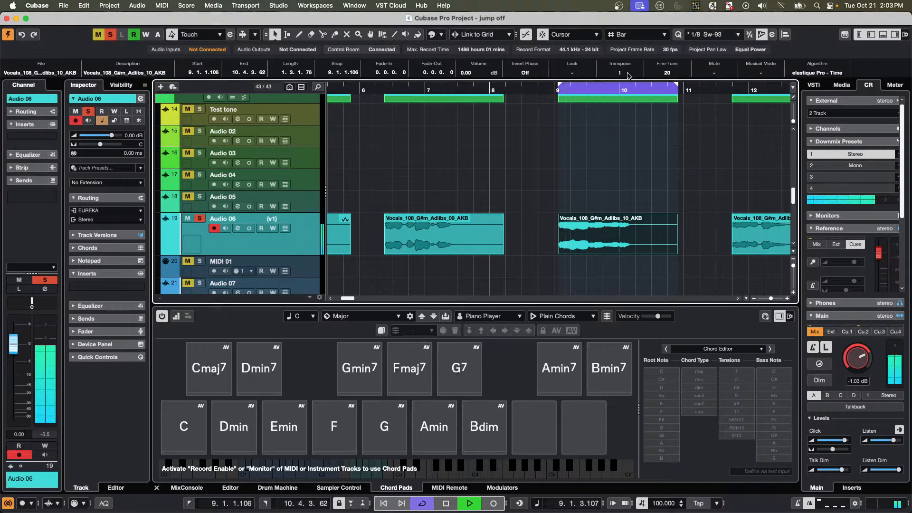
scroll(628, 75, up, 1)
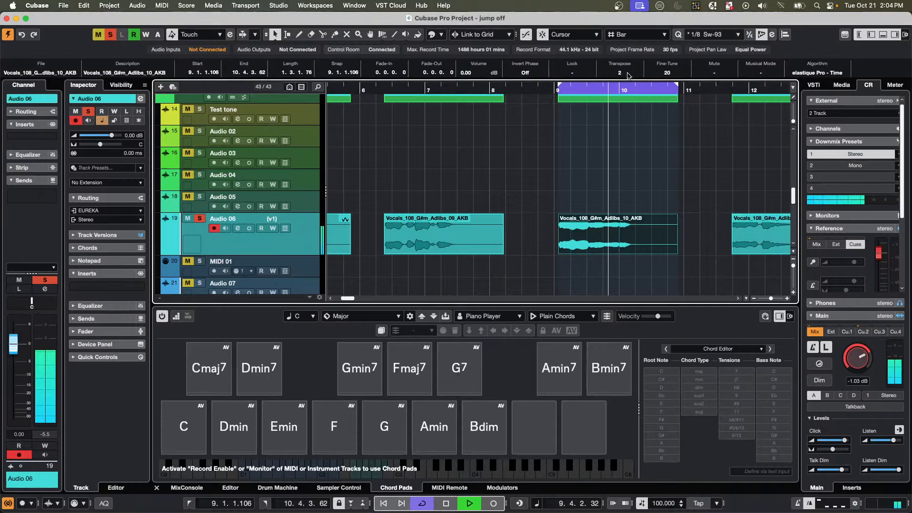
scroll(628, 75, up, 1)
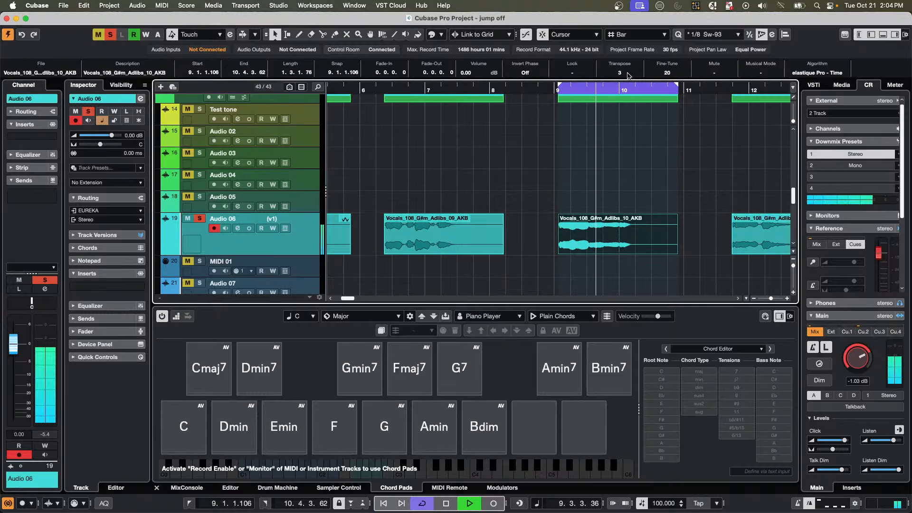
scroll(628, 75, down, 4)
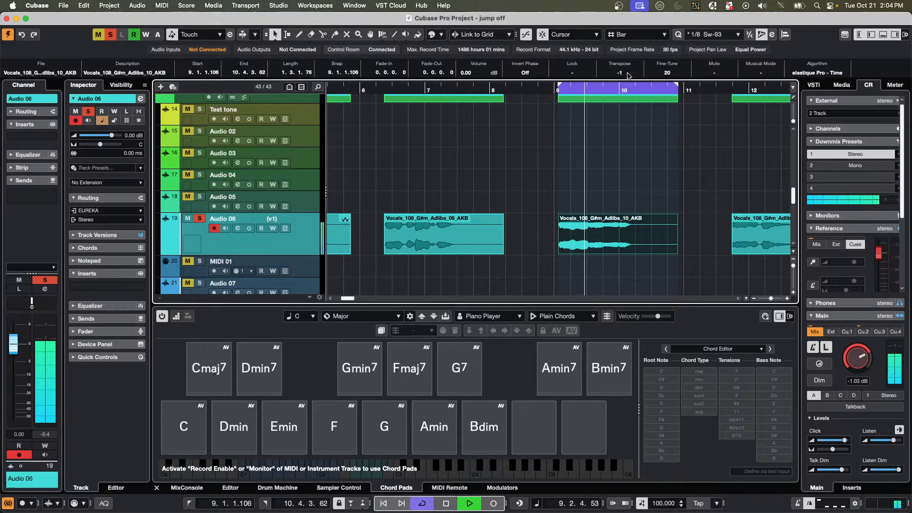
key(space)
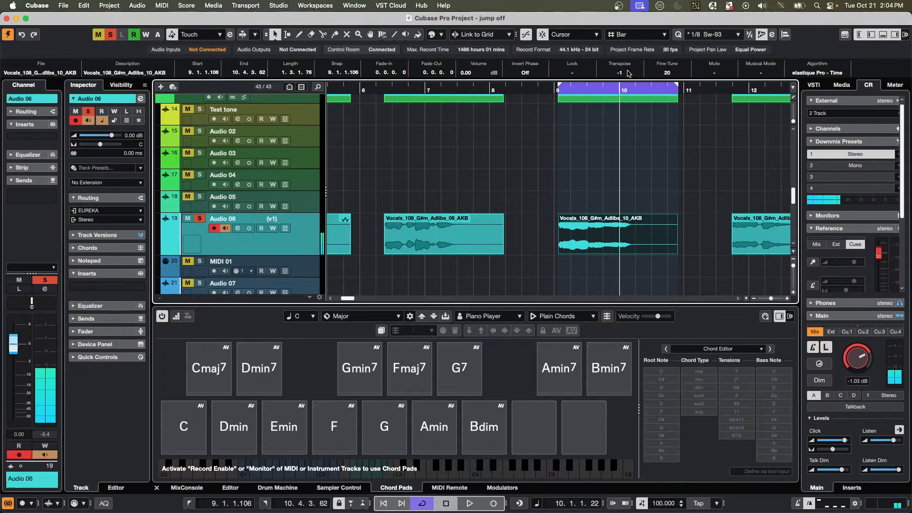
scroll(628, 75, up, 1)
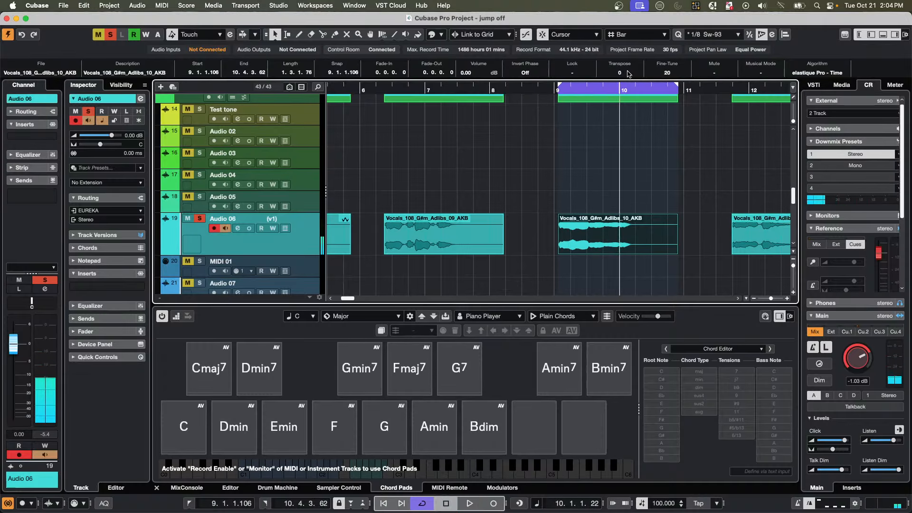
Reset the vocal event's fine-tune to 0.
click(671, 73)
text(0)
key(Return)
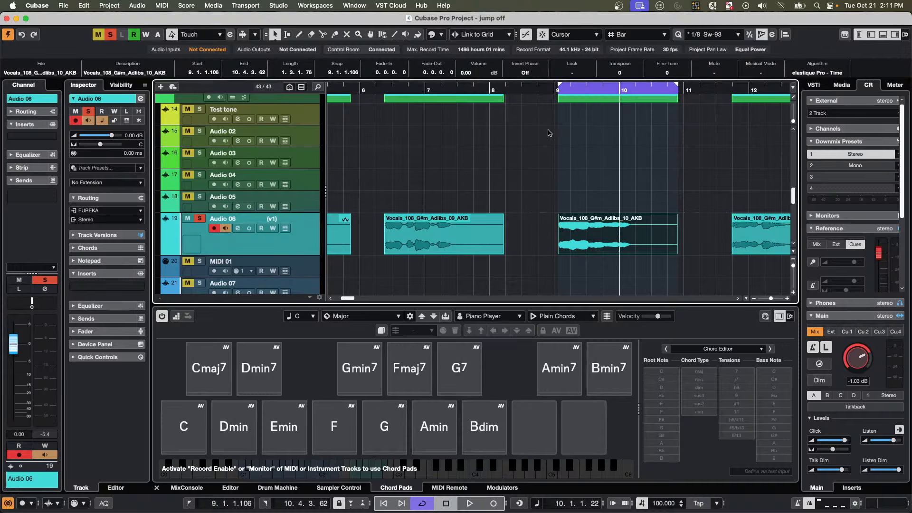
Return the project cursor to the start of bar 1 and clear all solo and mute states.
scroll(427, 134, up, 10)
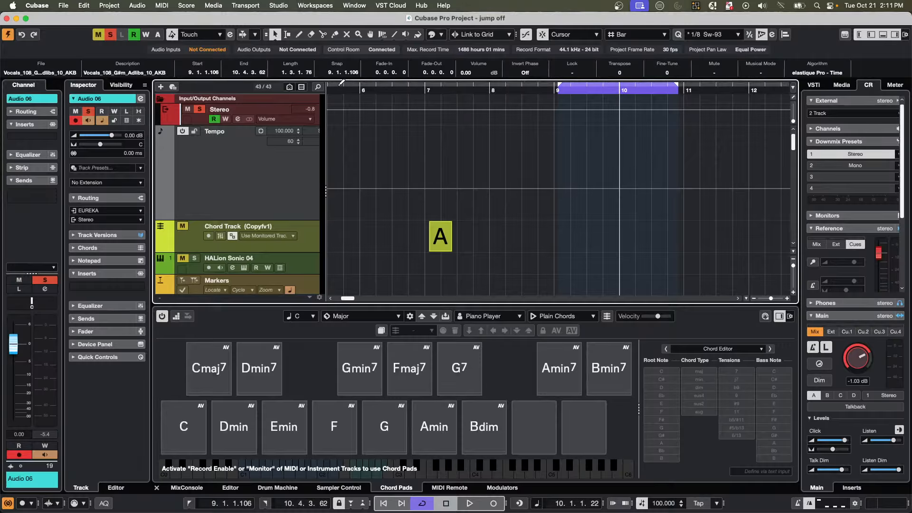
key(Home)
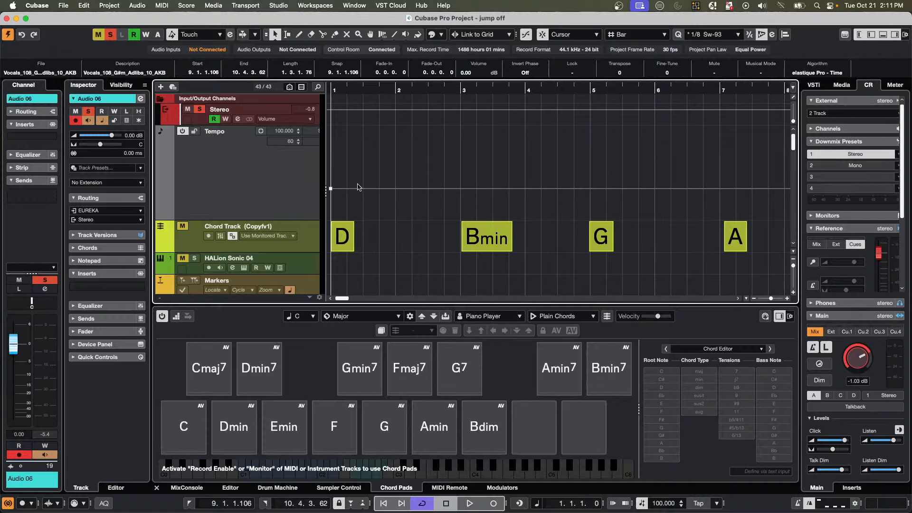
scroll(363, 189, down, 3)
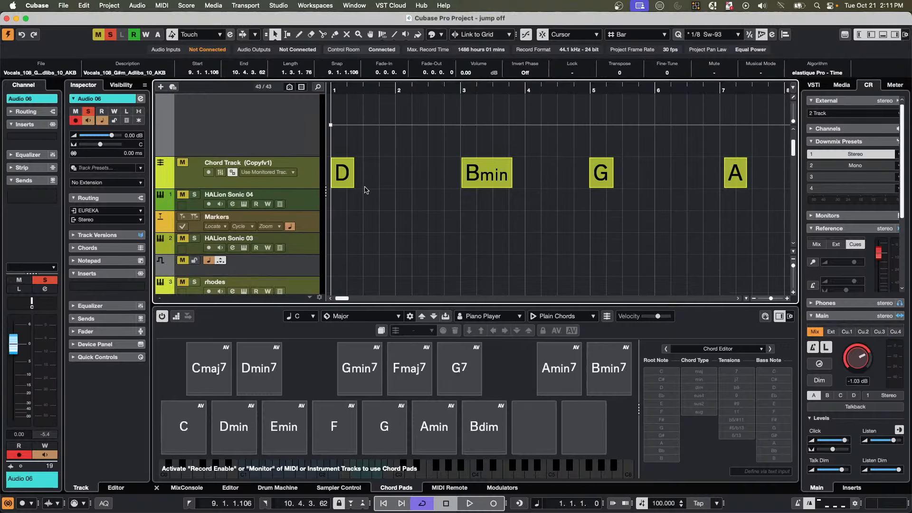
scroll(365, 190, down, 6)
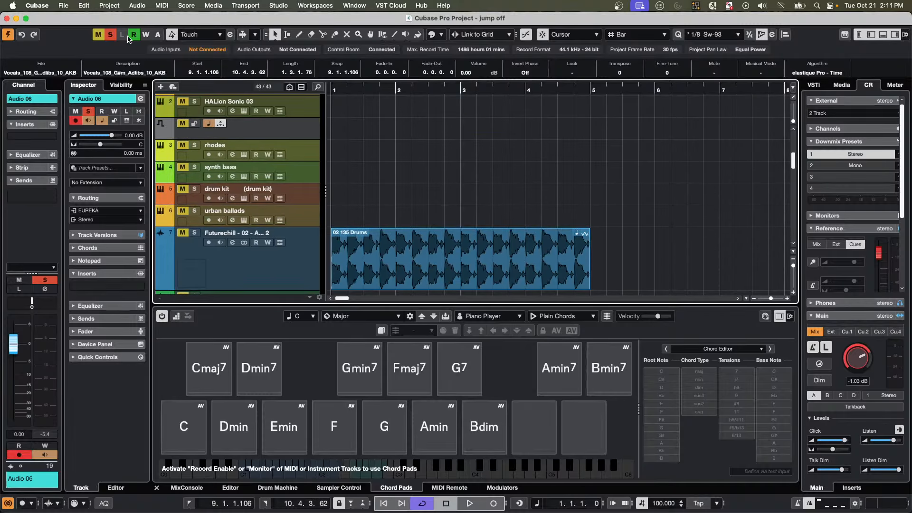
click(110, 34)
click(98, 34)
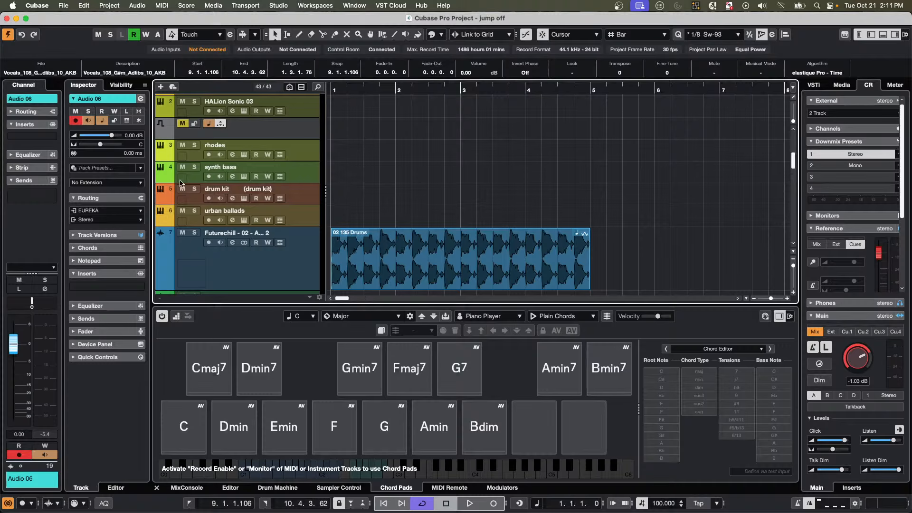
Switch the drum kit track to version v3 and then to version v2.
click(271, 188)
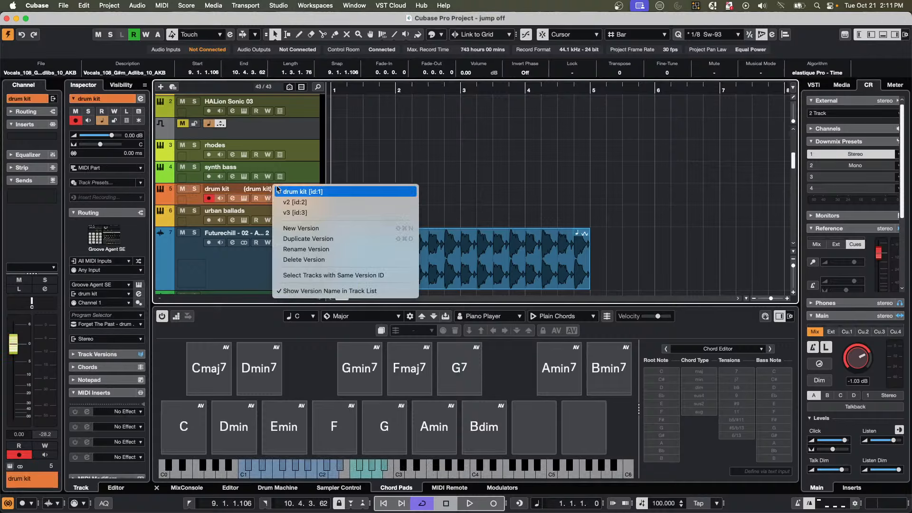
click(290, 212)
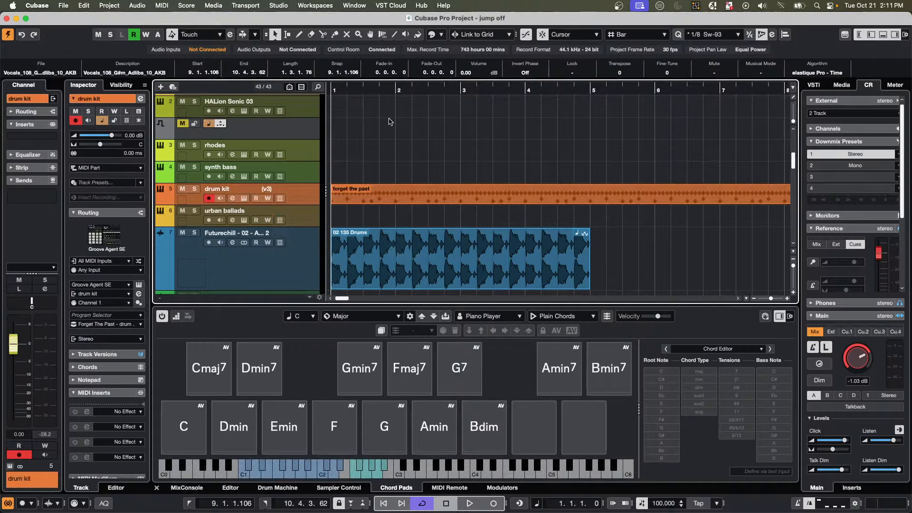
click(284, 190)
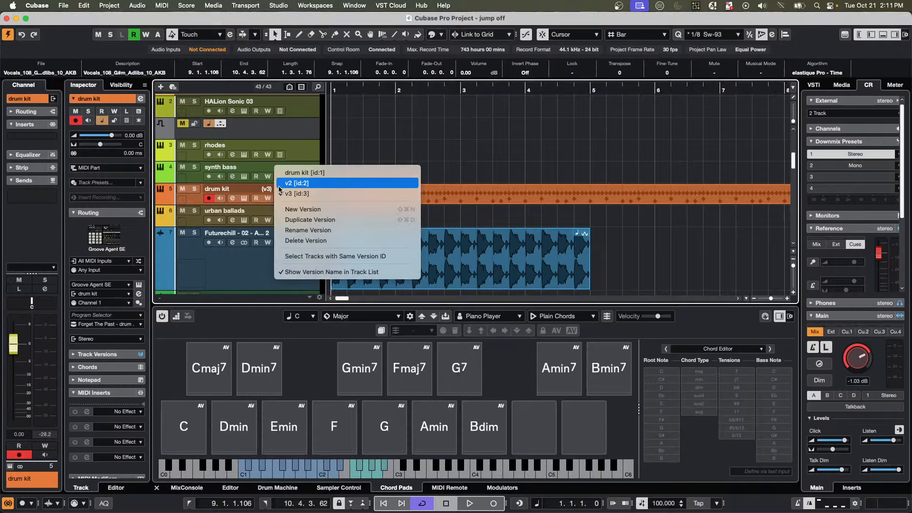
click(299, 183)
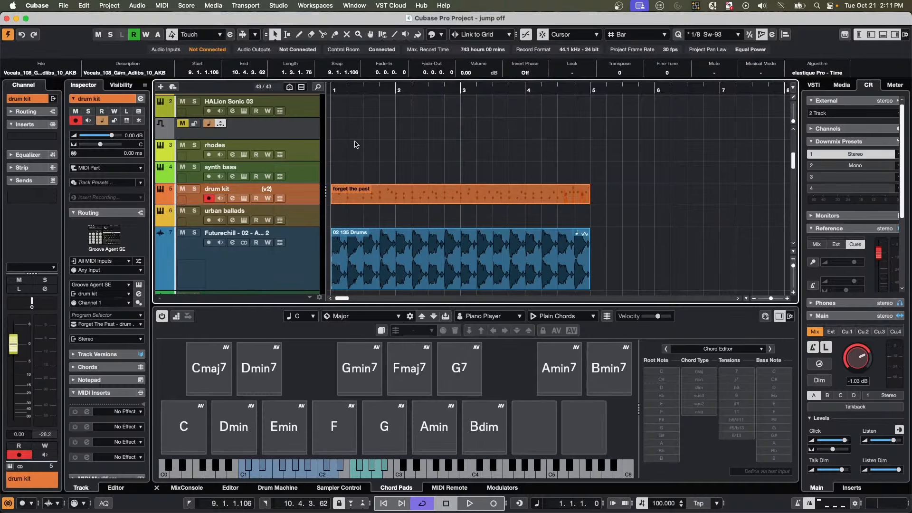
Audition the soloed drum kit track and erase its "forget the past" part.
click(191, 192)
key(space)
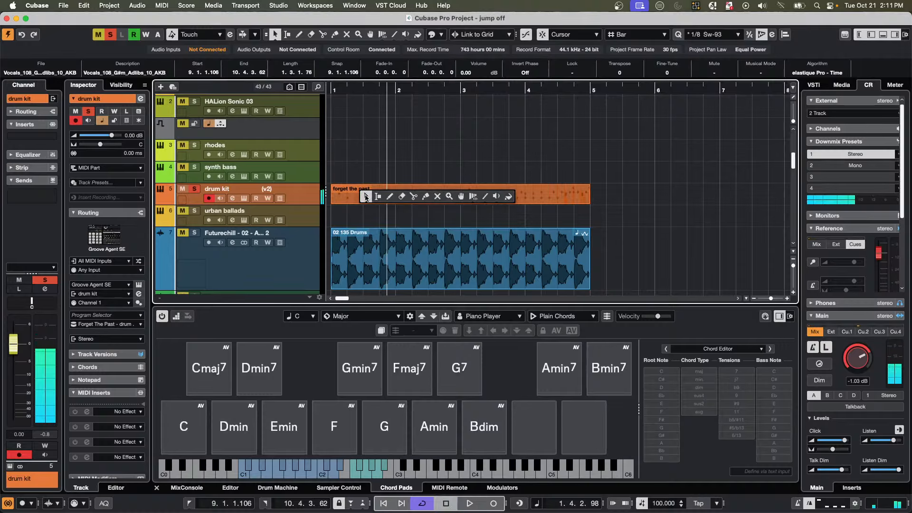
key(5)
click(397, 194)
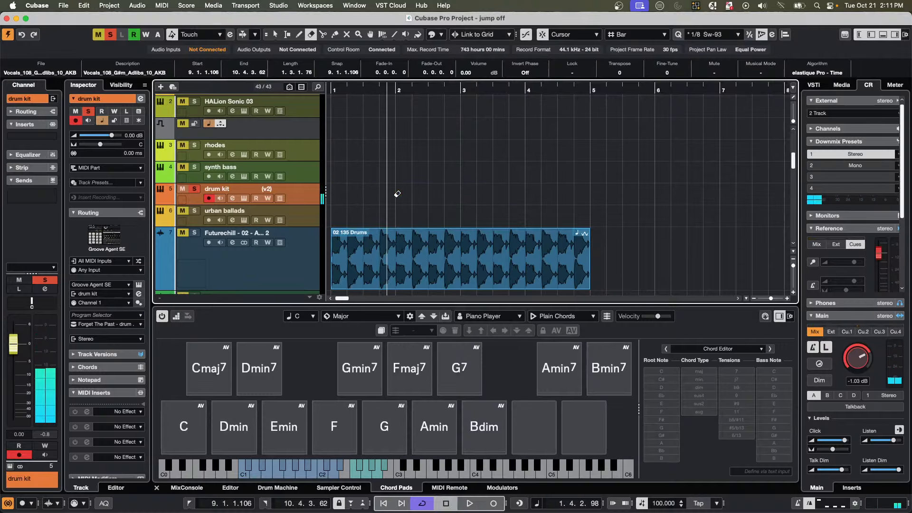
Draw an empty two-bar part on the drum kit track from bar 1 to bar 3, starting exactly at 1.1.1.0.
right_click(339, 171)
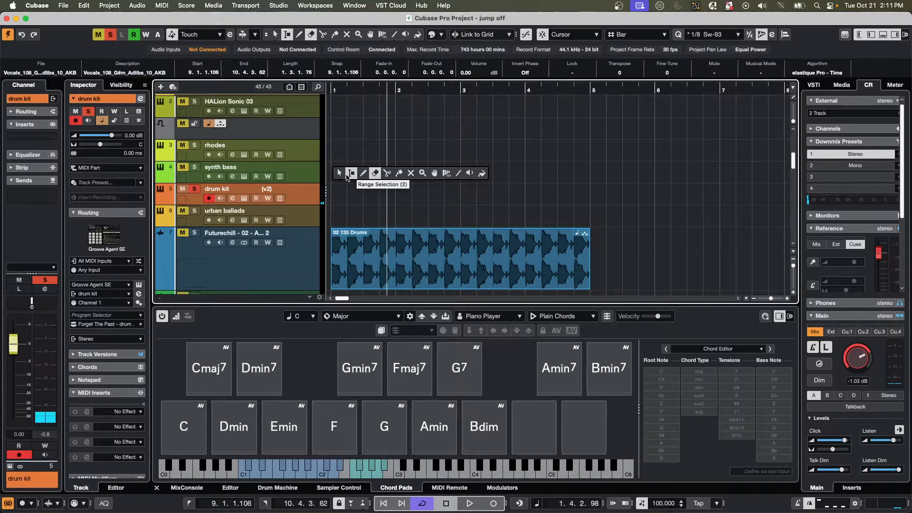
click(339, 173)
right_click(339, 199)
click(369, 199)
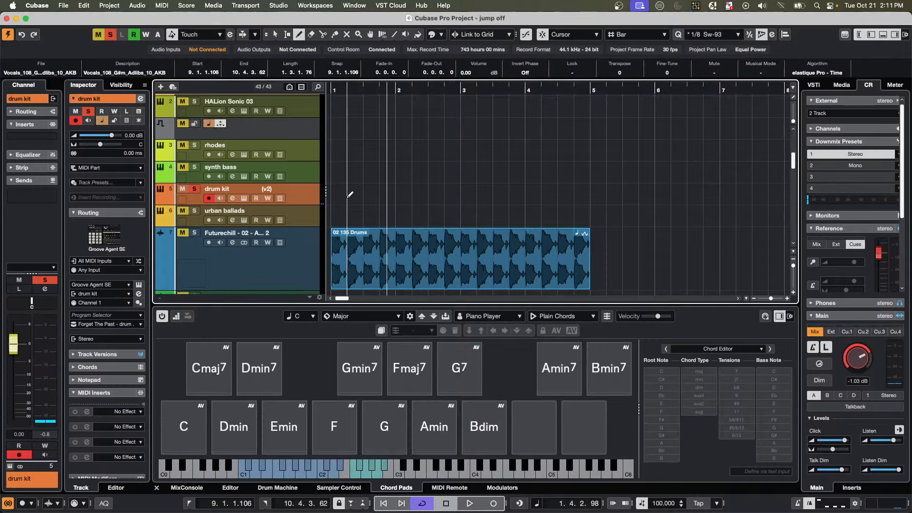
drag(334, 194, 462, 192)
key(1)
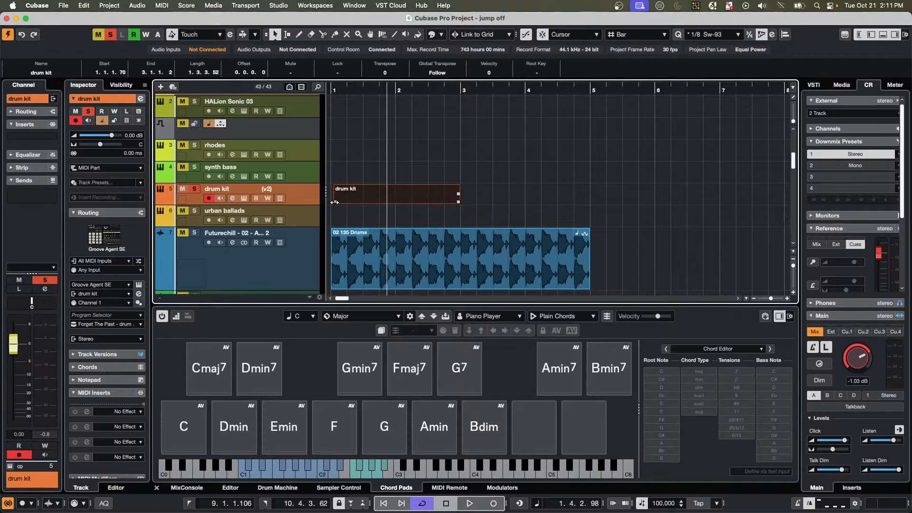
drag(333, 201, 332, 201)
Set the quantize preset to 1/4 and shorten the drum kit part to end at 2.4.4.108.
click(711, 35)
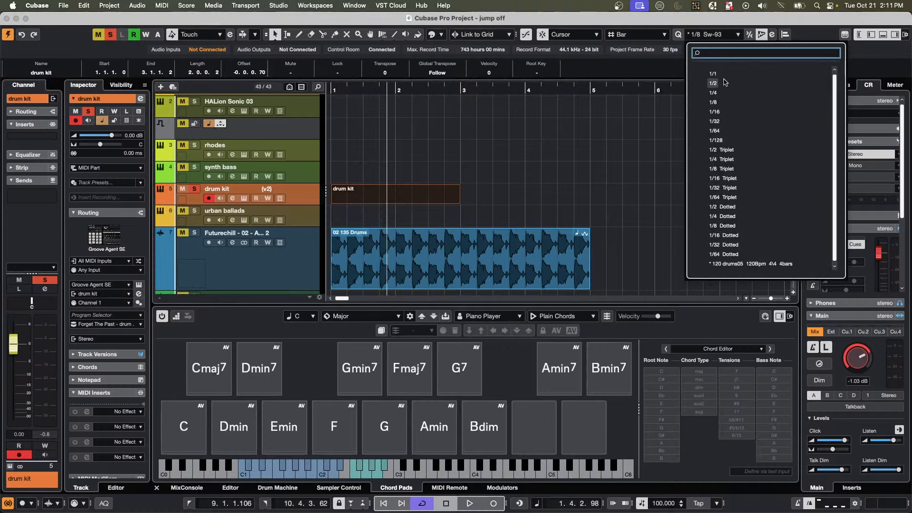
click(712, 92)
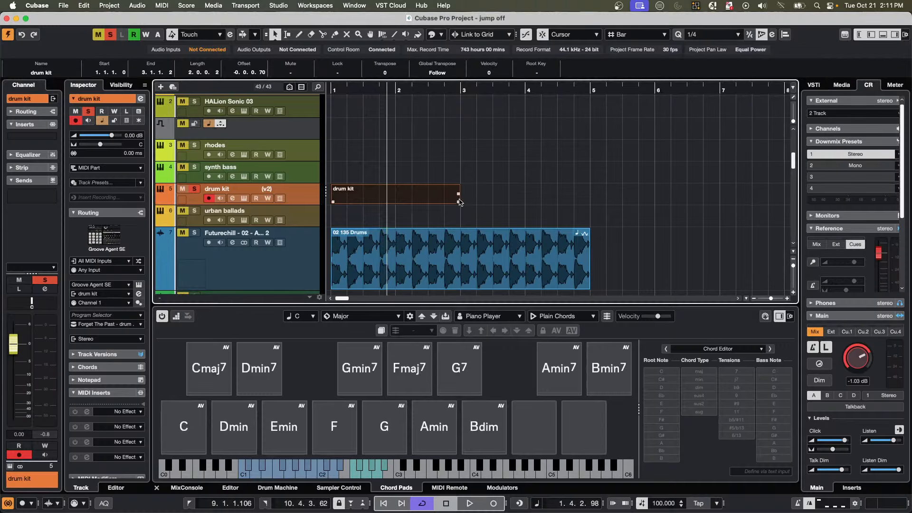
drag(460, 201, 458, 201)
Open the drum kit part in the Drum Editor, draw a kick note at the start of bar 1 and play it.
double_click(362, 193)
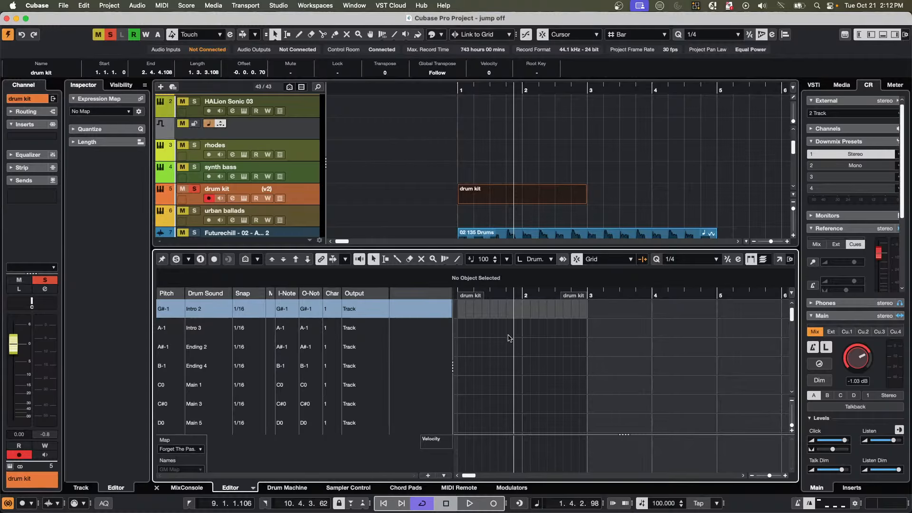
scroll(223, 354, down, 5)
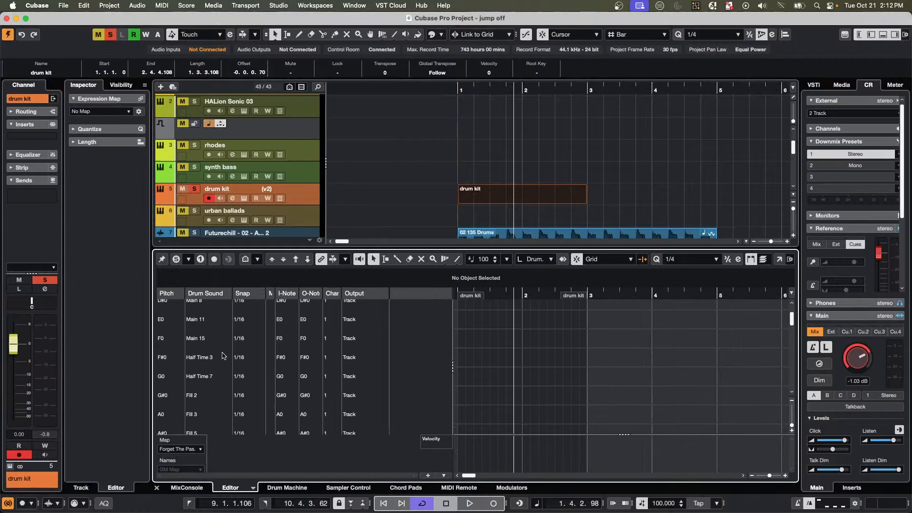
scroll(216, 352, down, 7)
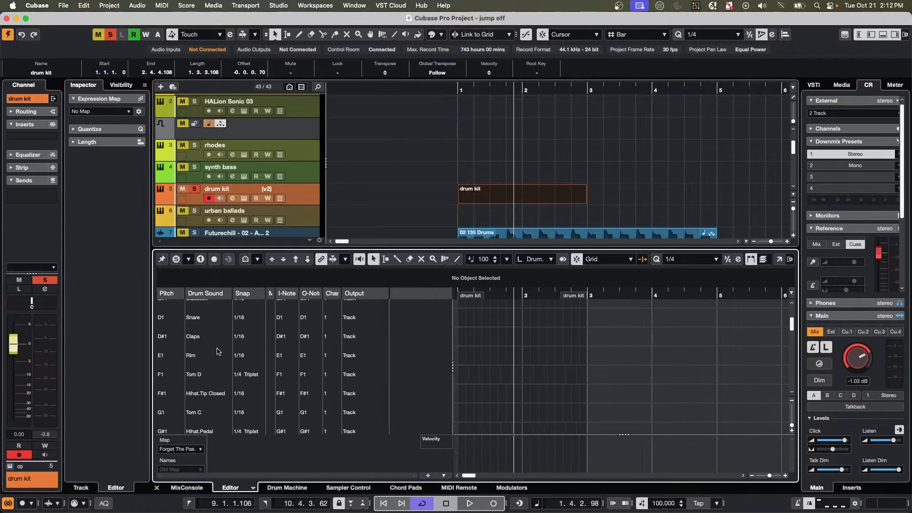
scroll(457, 336, up, 2)
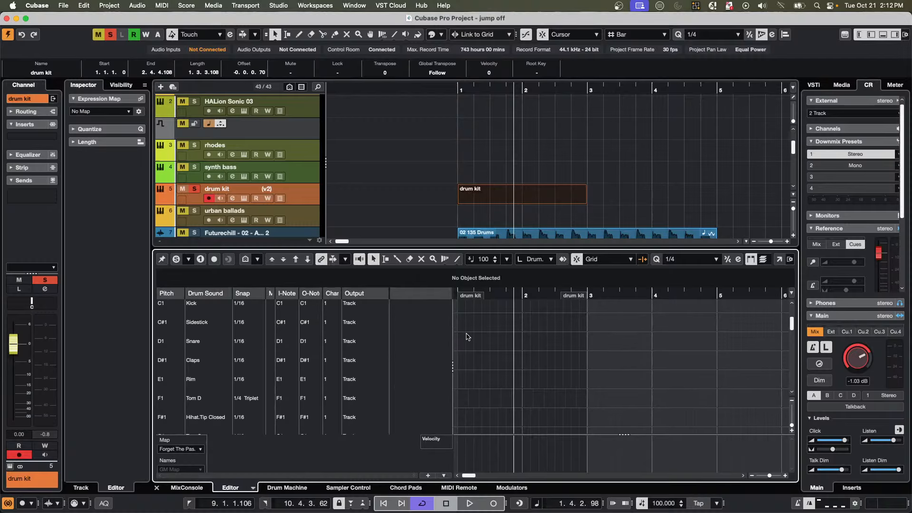
right_click(467, 311)
click(487, 311)
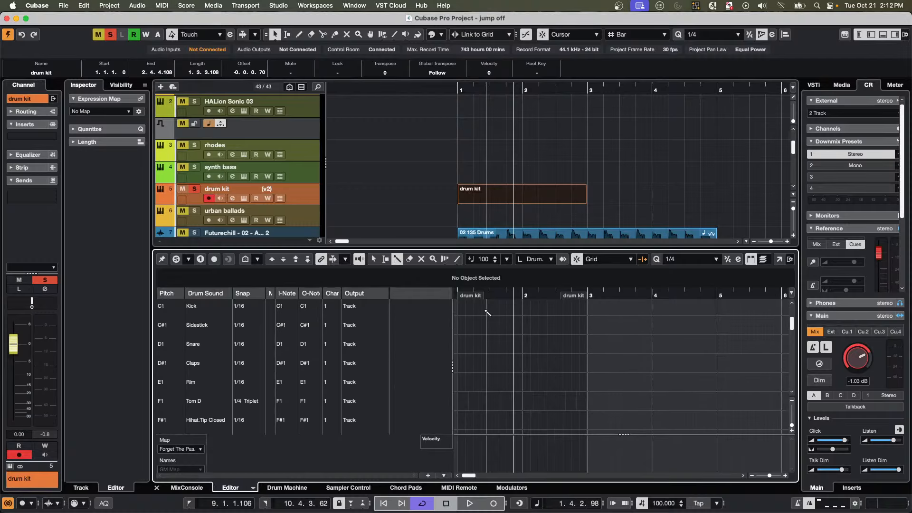
click(459, 306)
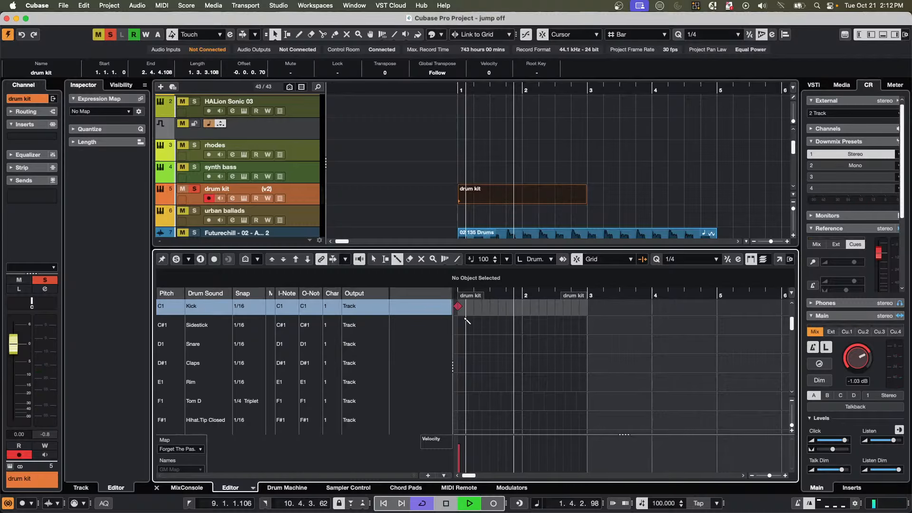
key(space)
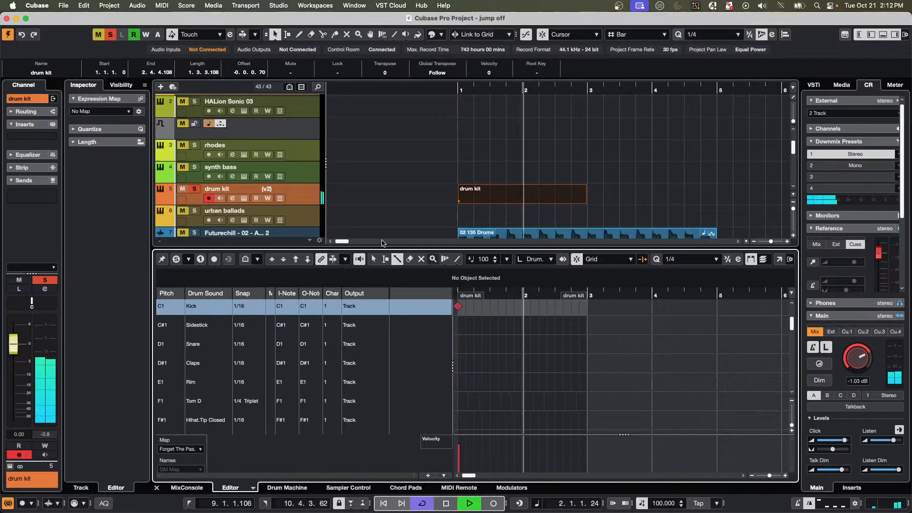
click(490, 306)
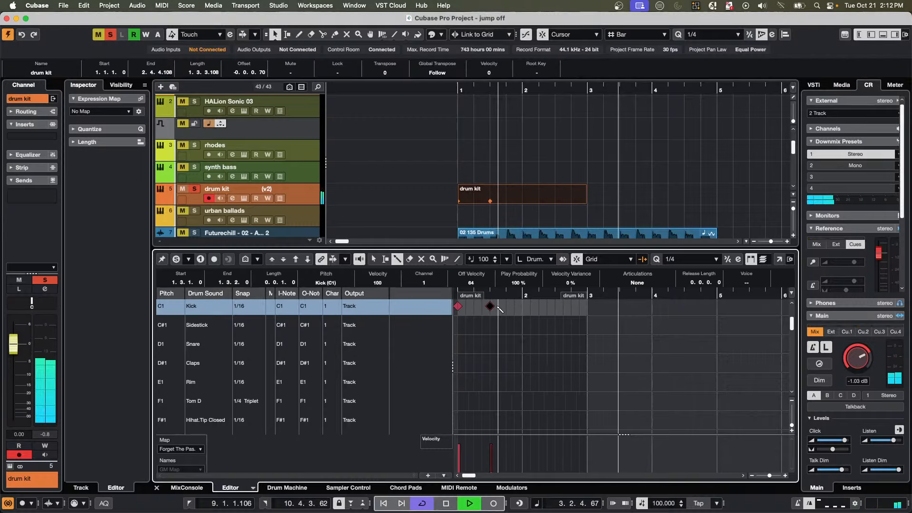
click(498, 306)
click(489, 306)
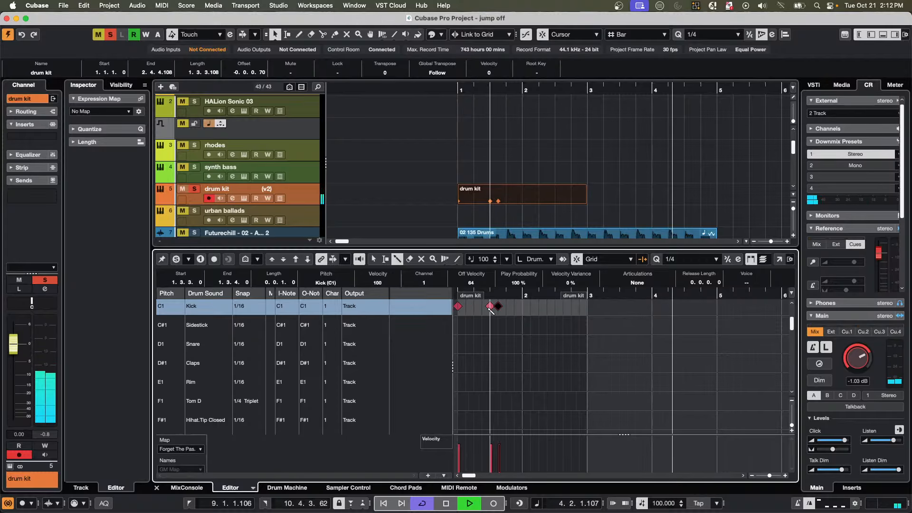
click(498, 306)
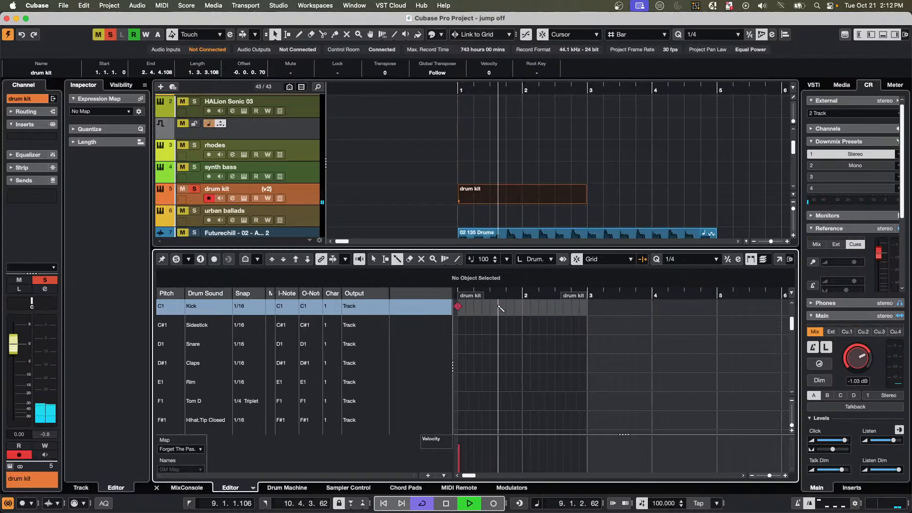
Set the loop range to the drum kit part and add kick notes at 1.3.1, 1.3.3, 2.1.1 and 2.3.1.
click(495, 200)
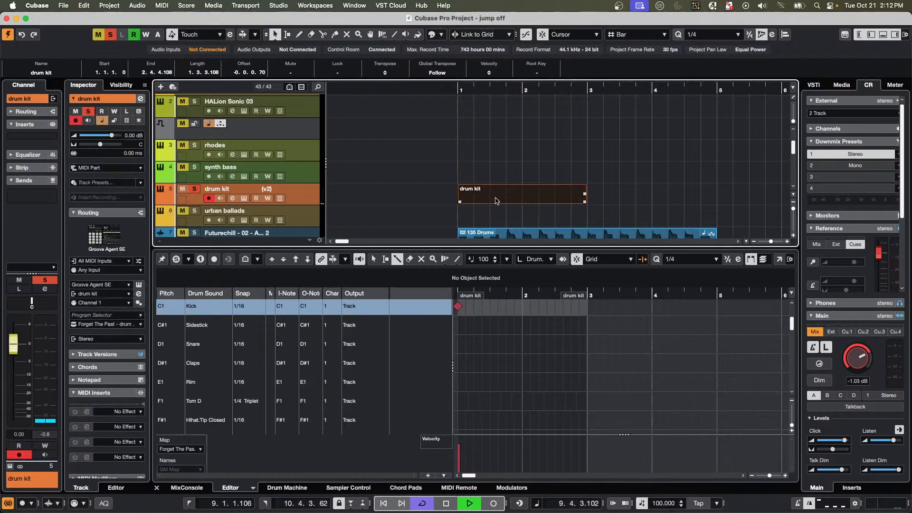
key(p)
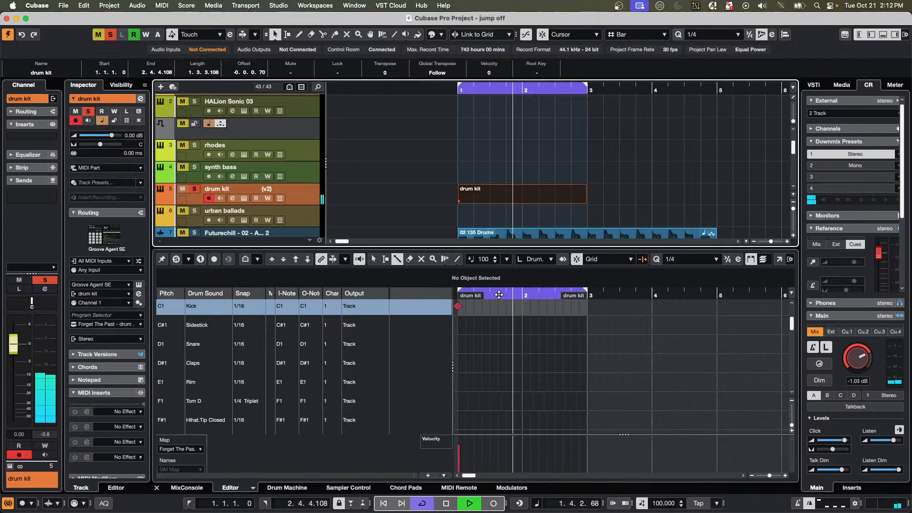
click(490, 307)
click(498, 306)
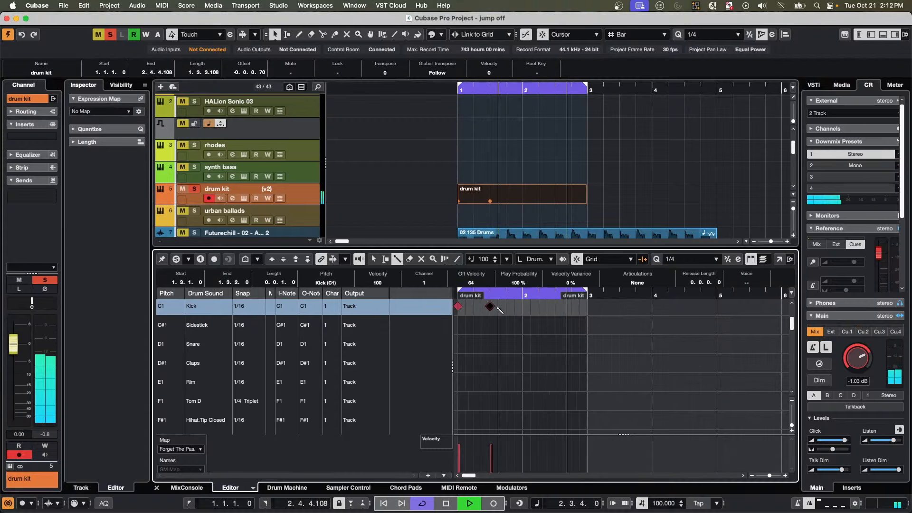
click(523, 306)
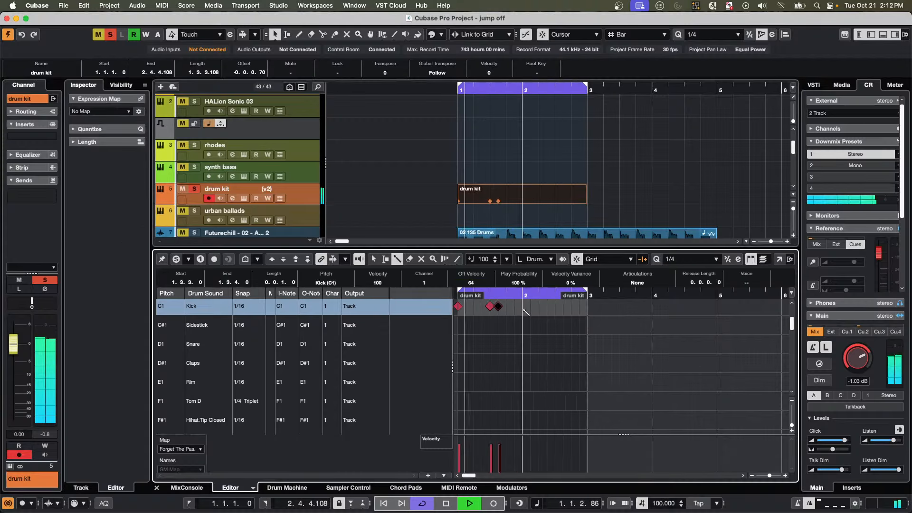
click(554, 306)
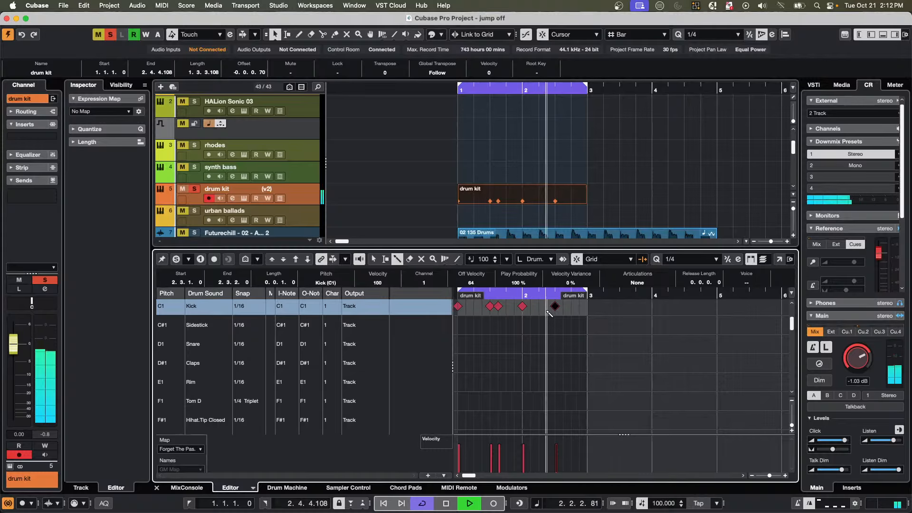
Add snare notes at 1.2.1, 1.4.1, 2.2.1, 2.2.2 and 2.4.1 while the loop plays.
click(474, 344)
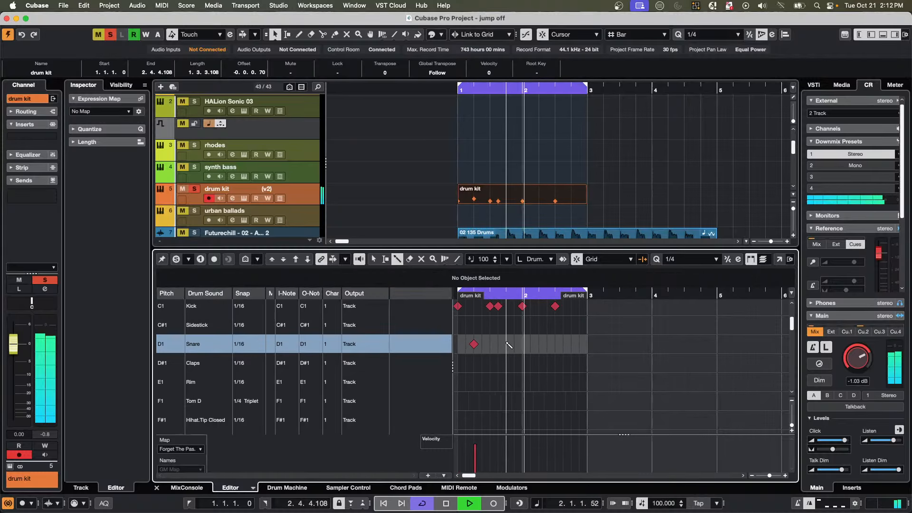
click(507, 343)
drag(539, 342, 543, 342)
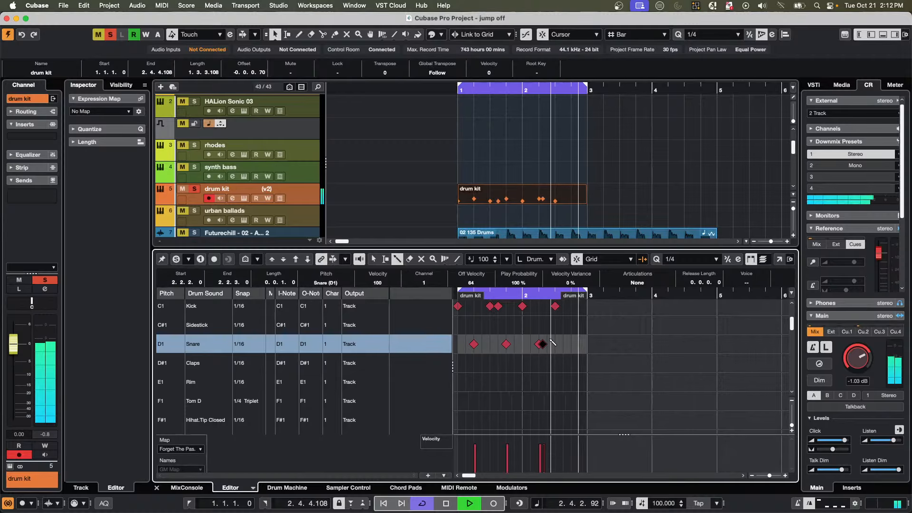
click(571, 343)
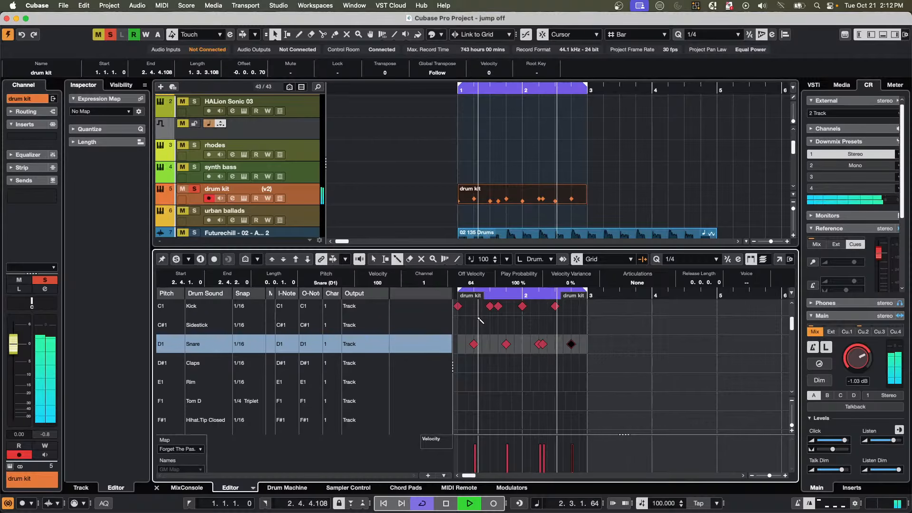
Delete the snare note at 2.2.2 and fill both bars with closed hi-hat sixteenths, erasing those past the part's end.
click(543, 344)
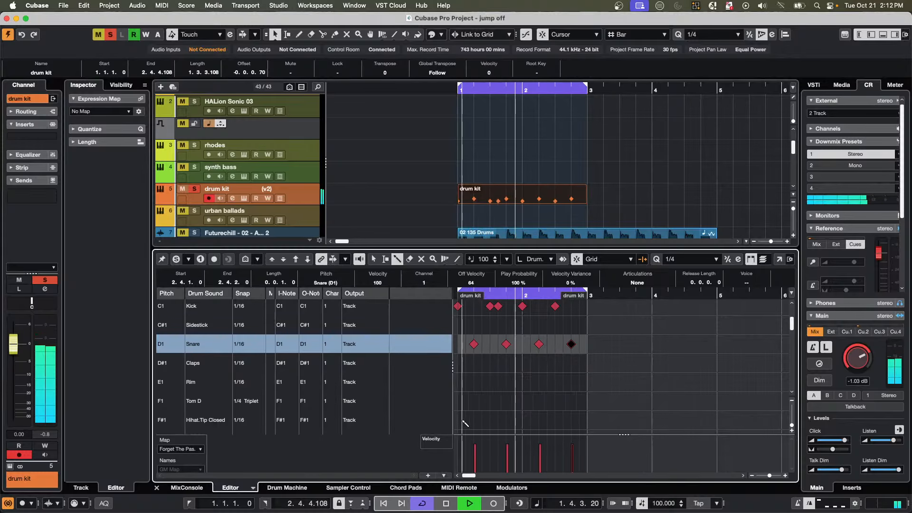
mouse_move(456, 420)
mouse_down()
mouse_move(594, 420)
mouse_move(580, 420)
mouse_up()
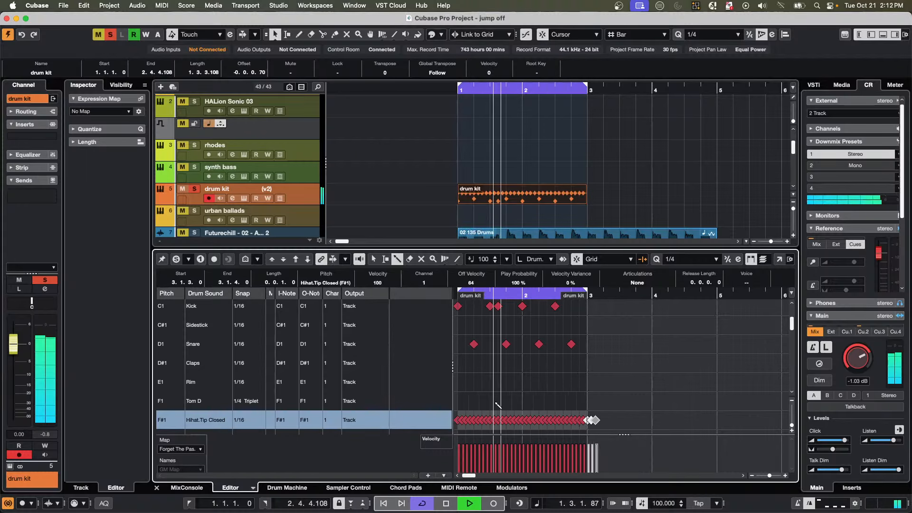
right_click(591, 420)
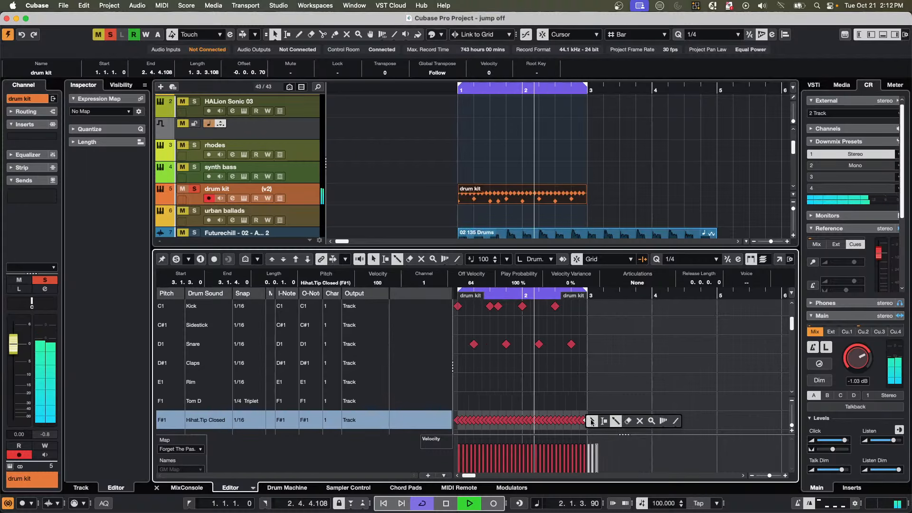
click(627, 421)
drag(597, 419, 588, 419)
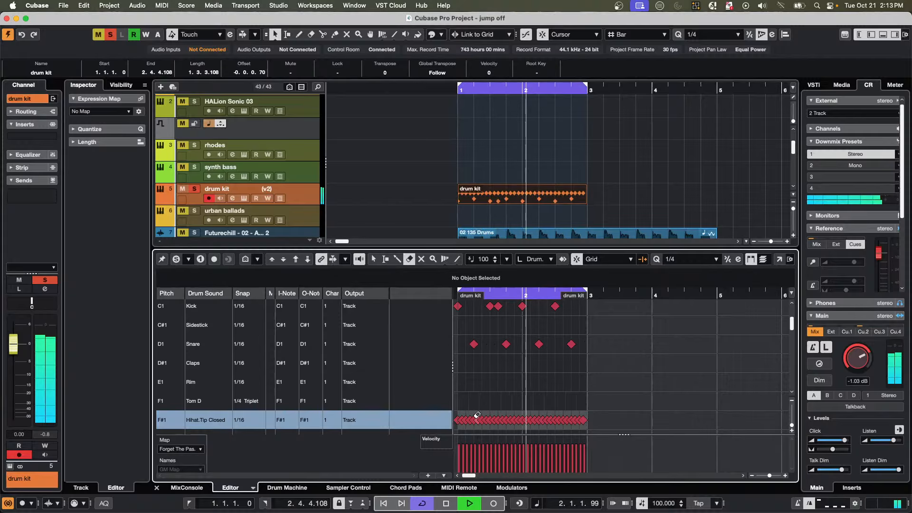
Enlarge the velocity lane and lower every second closed hi-hat note to a velocity of about 55.
drag(473, 434, 478, 380)
scroll(586, 373, down, 3)
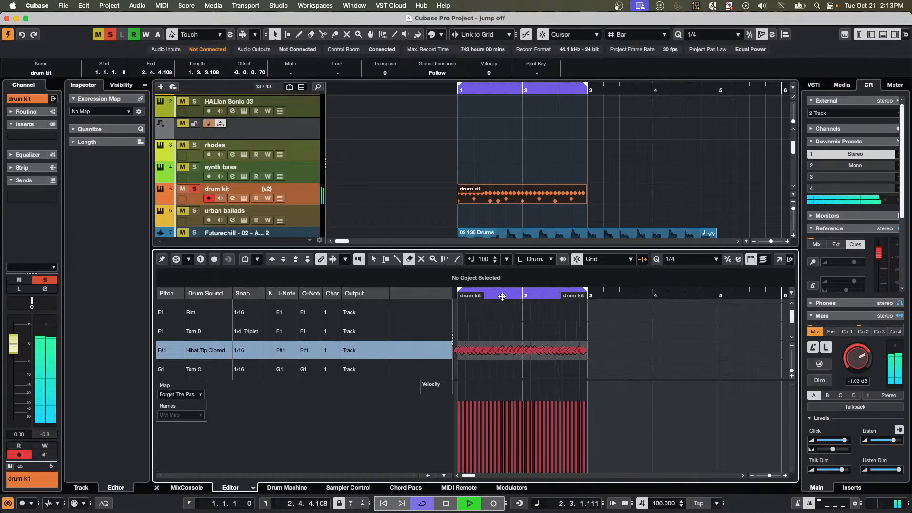
drag(502, 296, 471, 343)
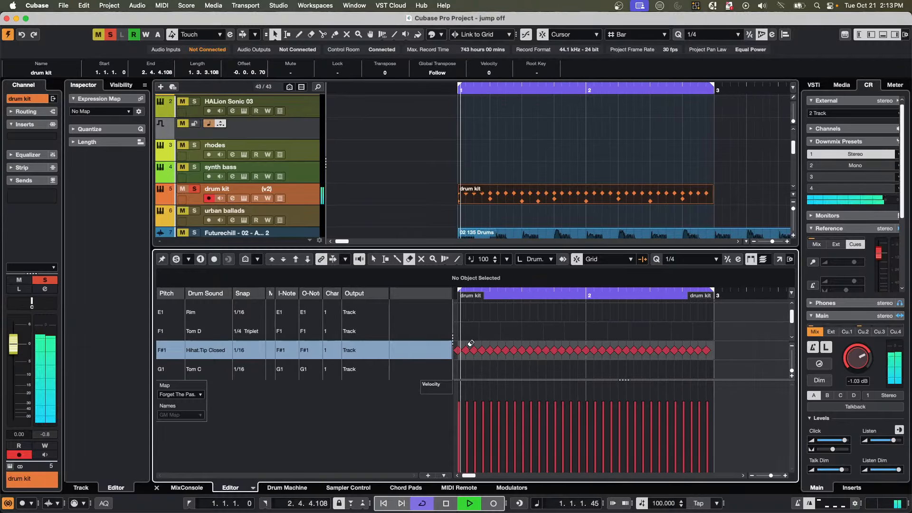
right_click(471, 406)
click(498, 417)
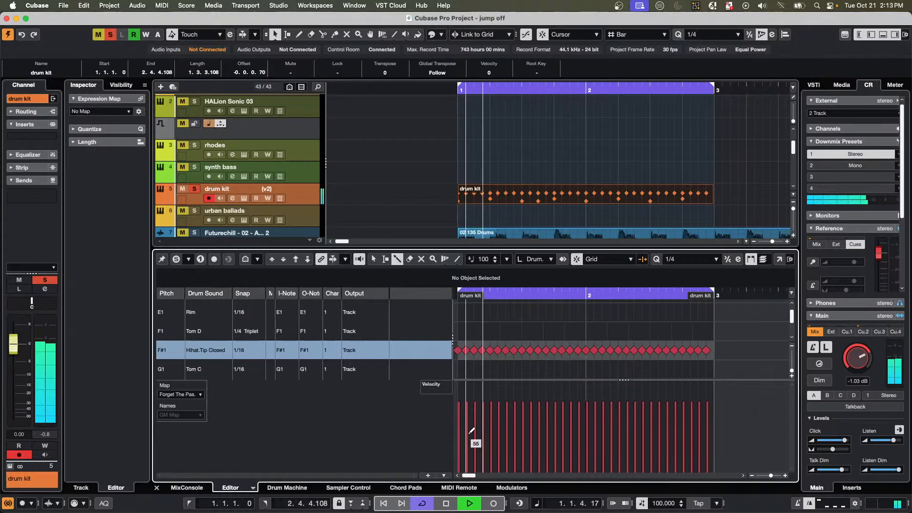
drag(471, 431, 689, 428)
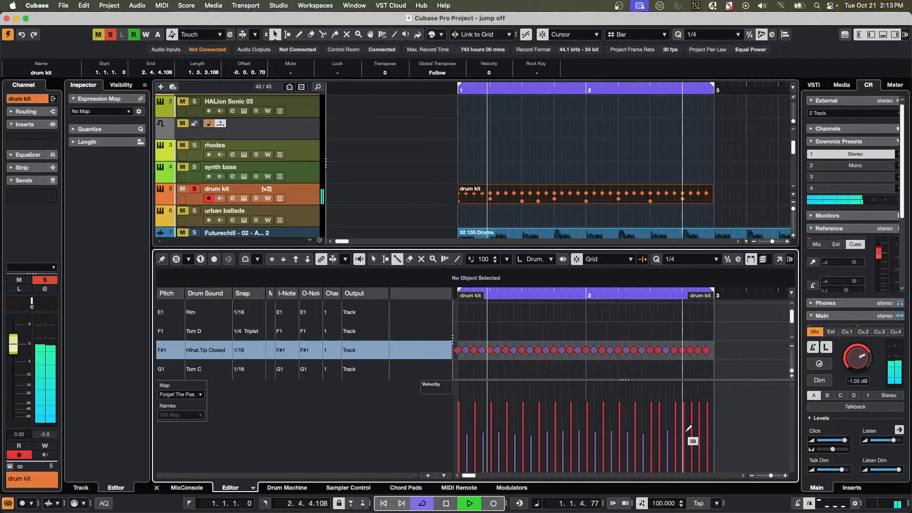
click(686, 431)
click(700, 431)
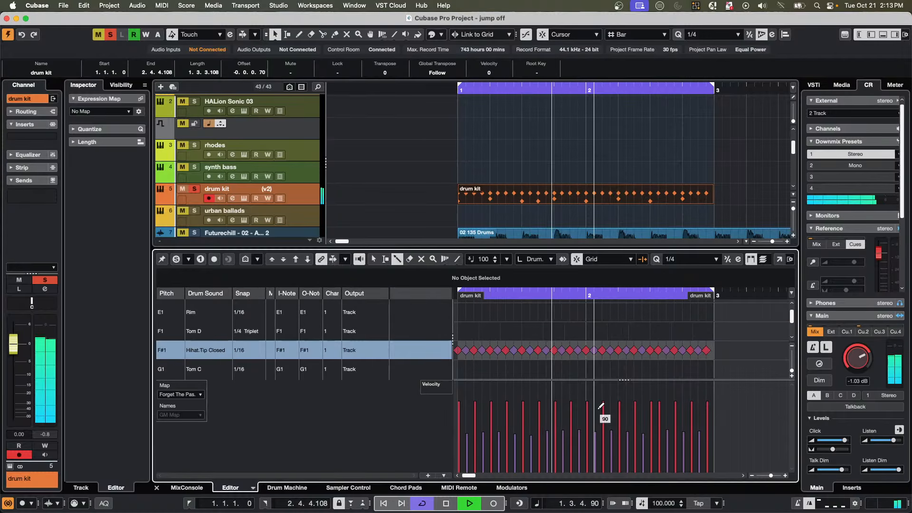
Add quiet snare notes at 2.4.4 and 1.4.4, reducing the first to about half velocity and the second to 28.
scroll(521, 337, up, 5)
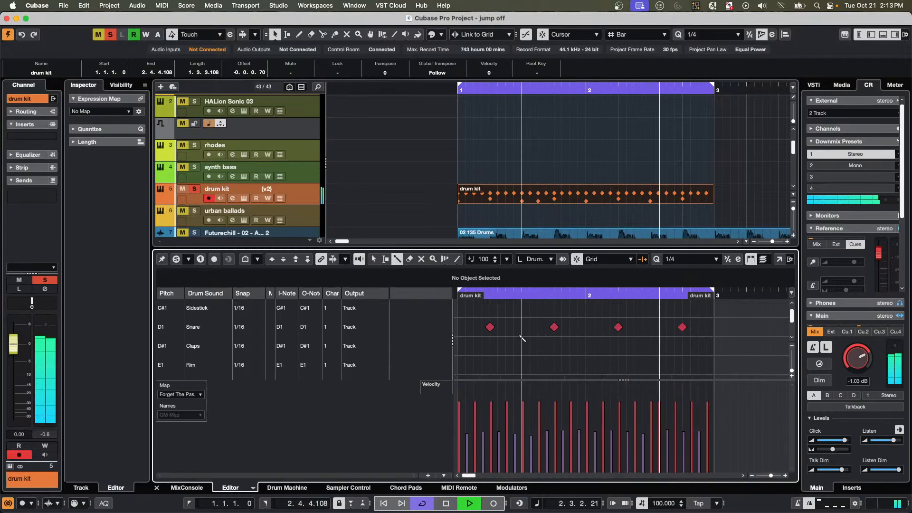
scroll(522, 337, down, 2)
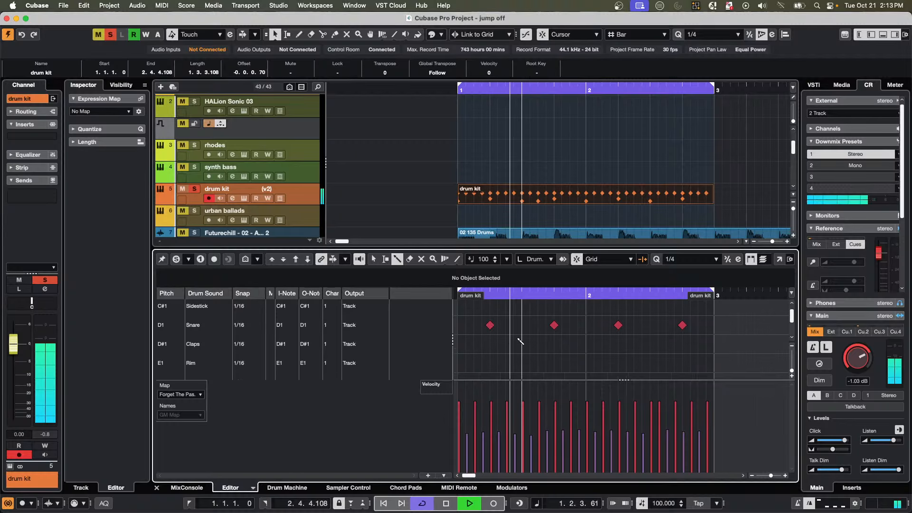
scroll(519, 338, up, 1)
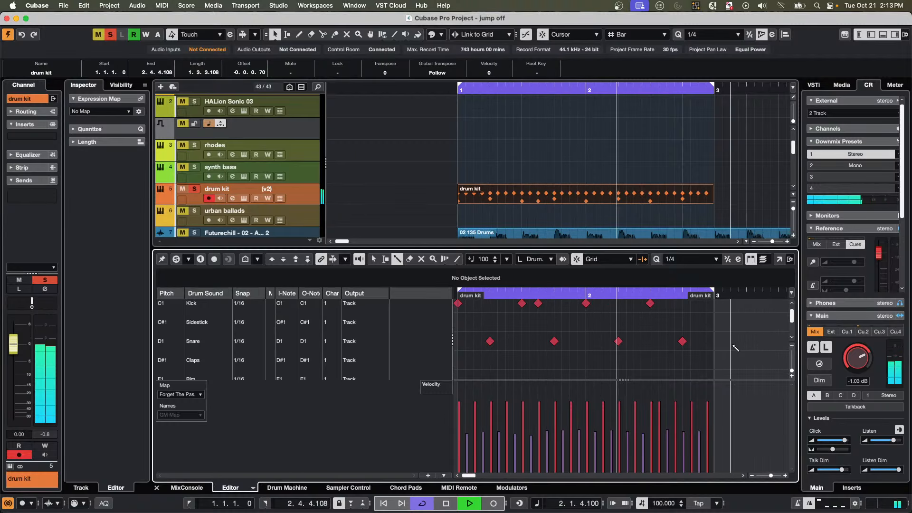
click(706, 342)
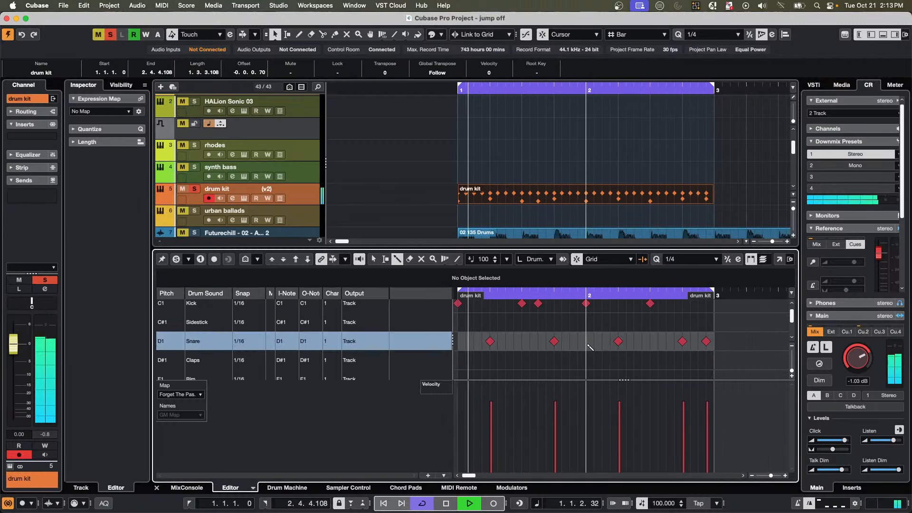
click(712, 437)
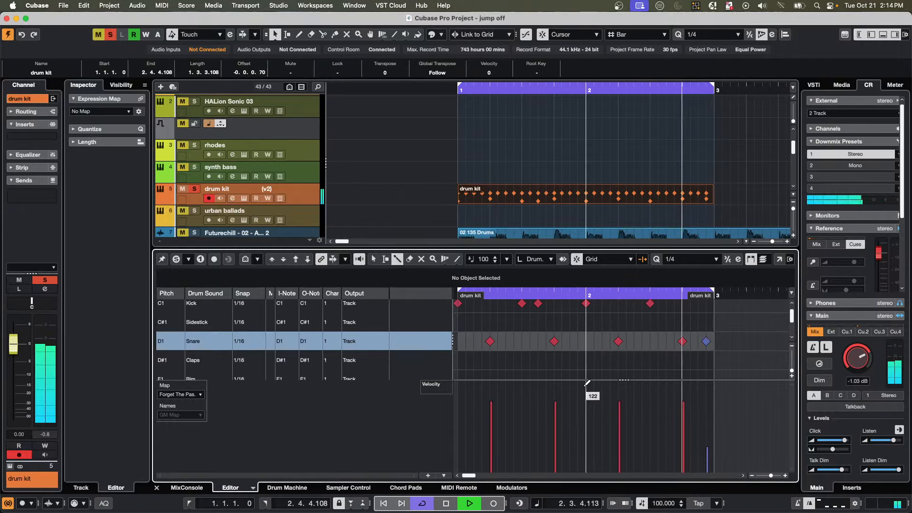
click(711, 437)
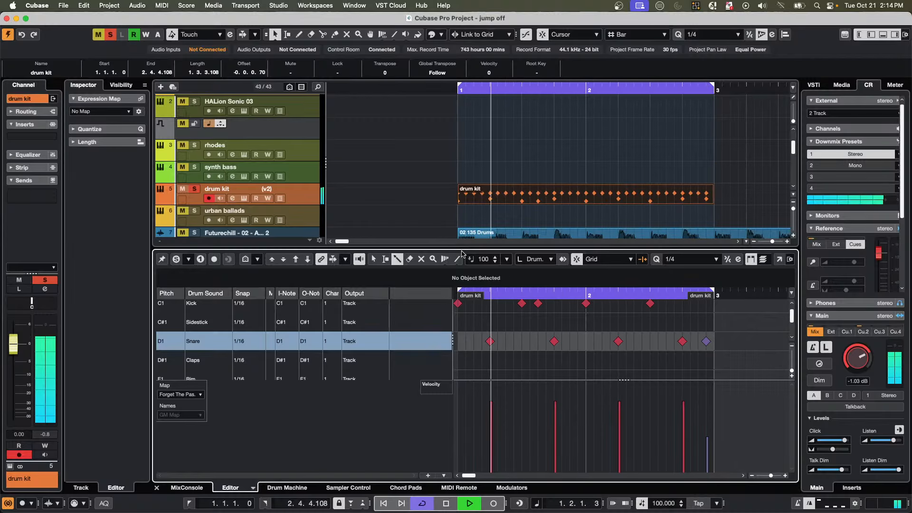
click(577, 342)
drag(588, 442, 586, 447)
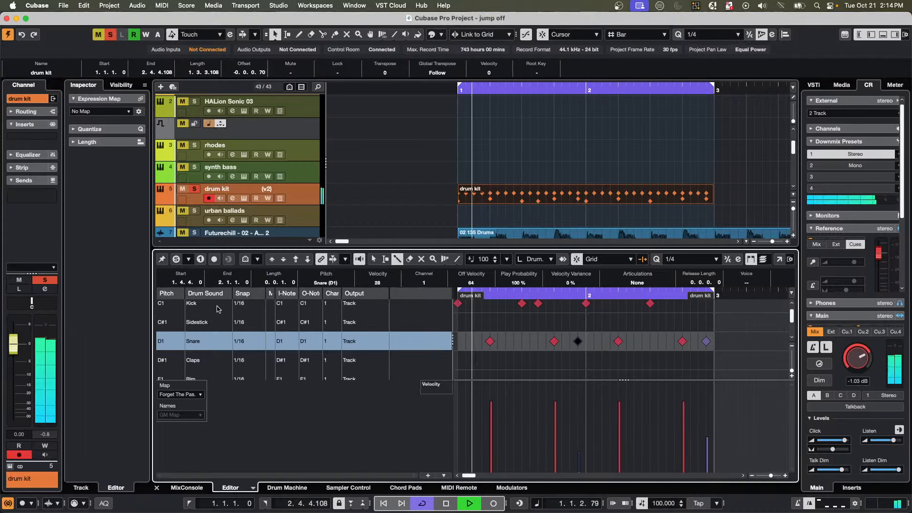
Raise the kick velocities at 1.1.1 and 1.3.1 to near maximum and lower the velocity of the kick at 1.3.3.
click(248, 309)
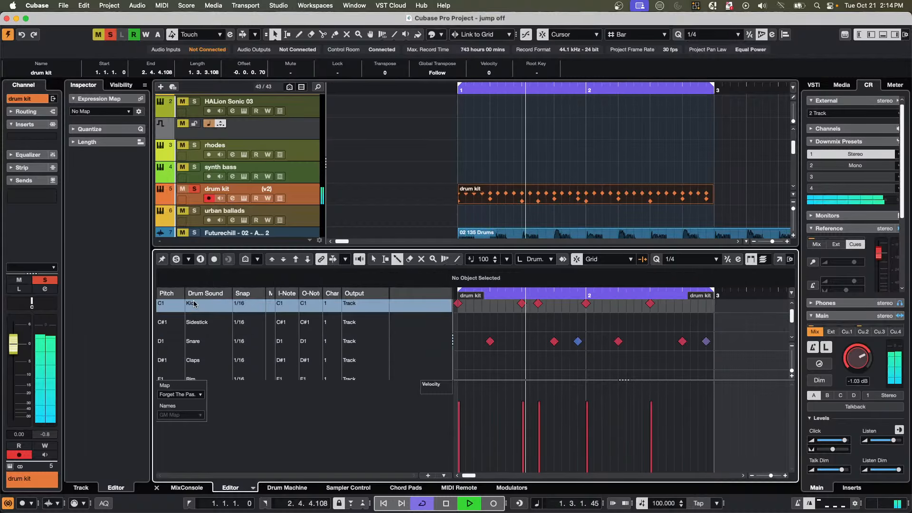
click(529, 436)
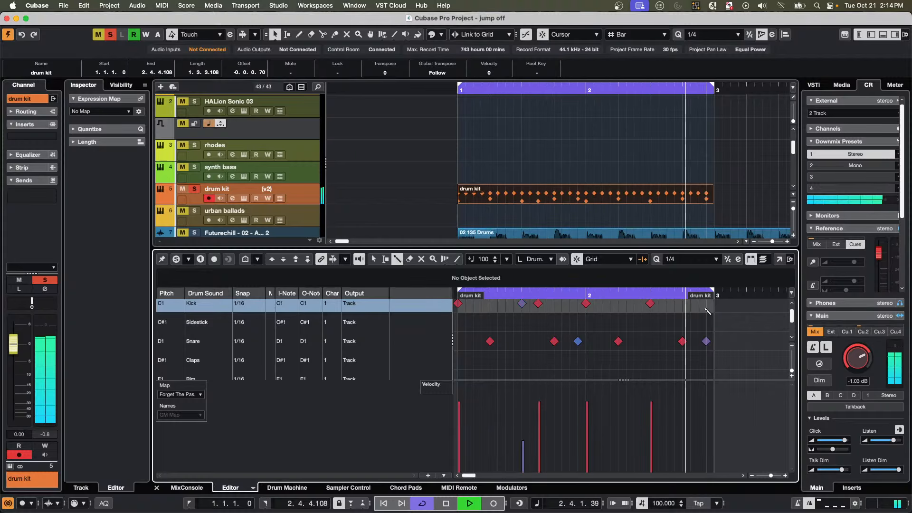
click(464, 380)
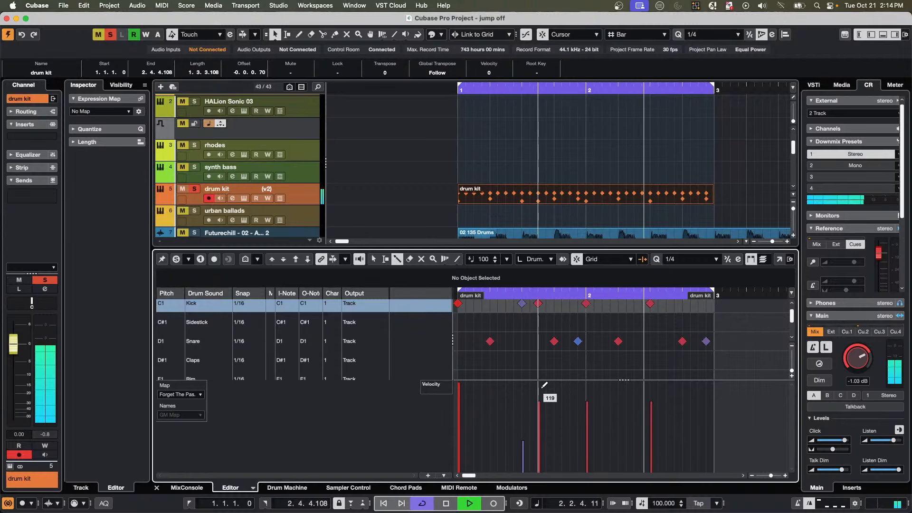
click(523, 385)
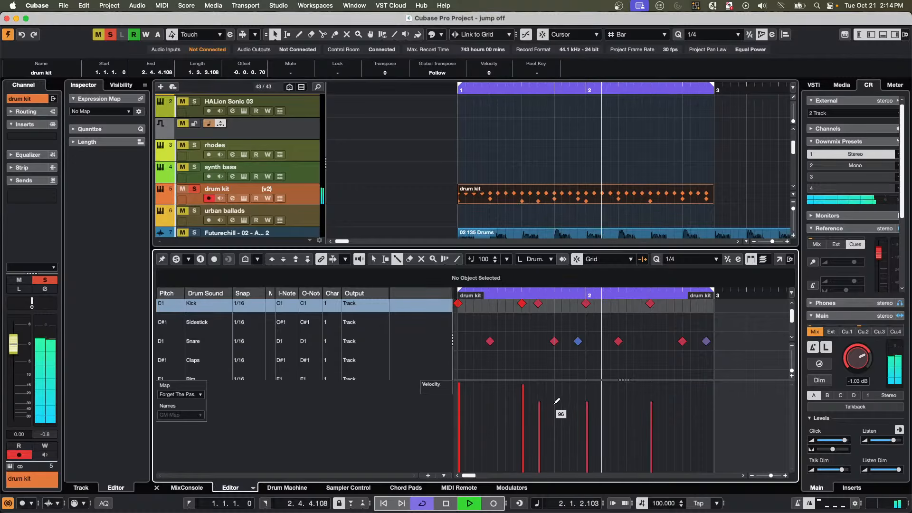
click(540, 423)
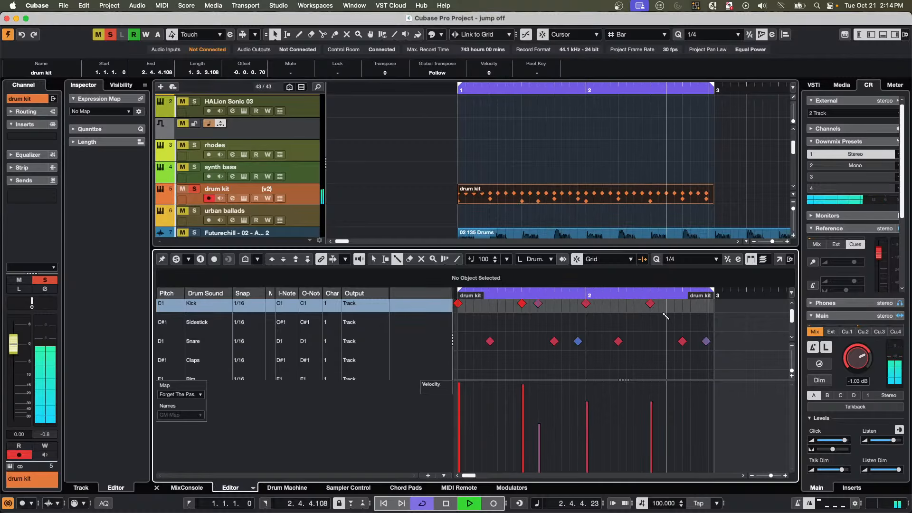
Add quiet kick notes at 2.2.4 with velocity 31 and at 2.4.2 with velocity 28, and stop playback.
click(642, 303)
click(644, 449)
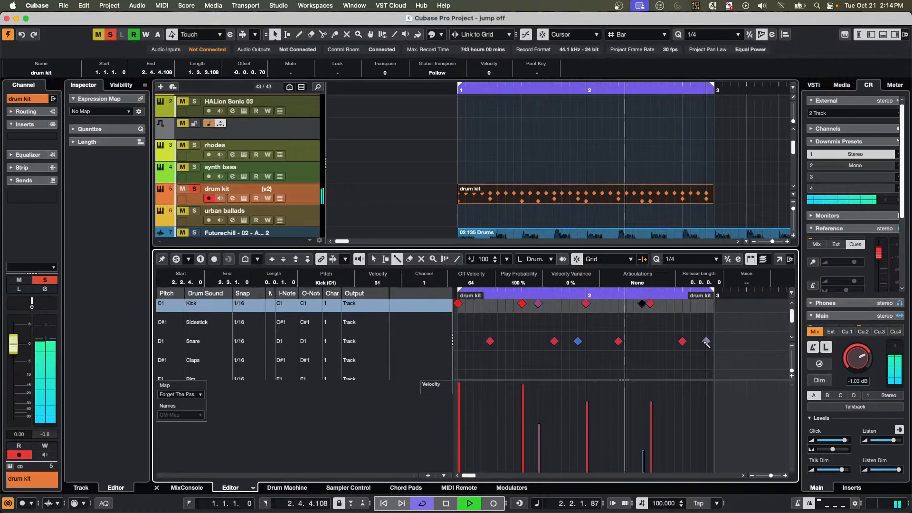
click(691, 304)
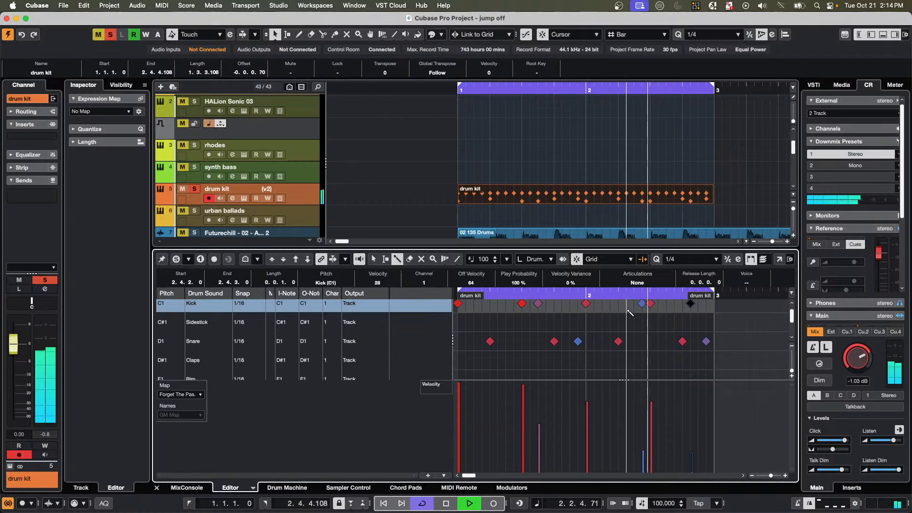
key(space)
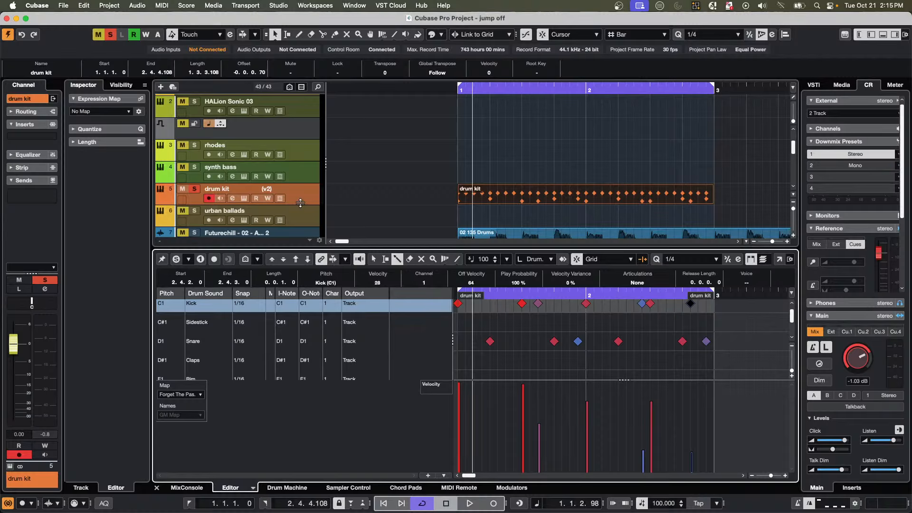
Select all closed hi-hat velocities, reduce them together so the first note is at 75, and resume playback.
scroll(246, 354, down, 4)
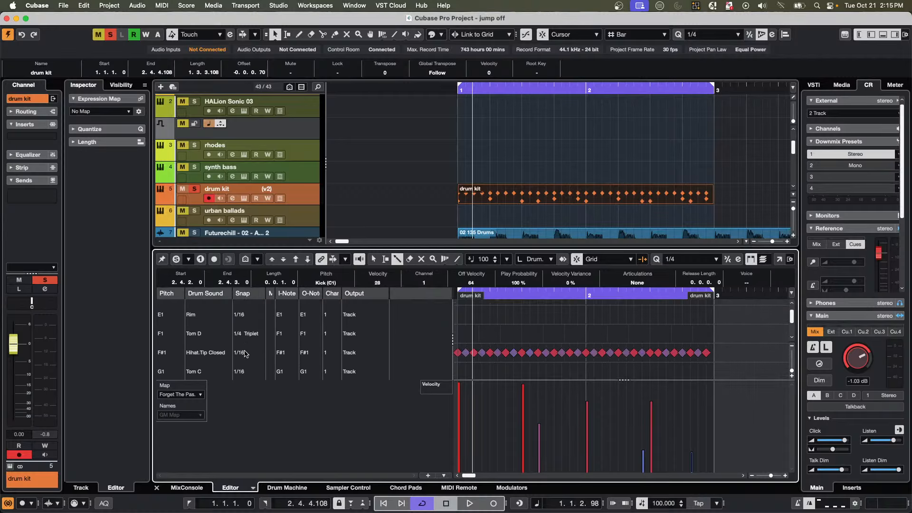
click(190, 352)
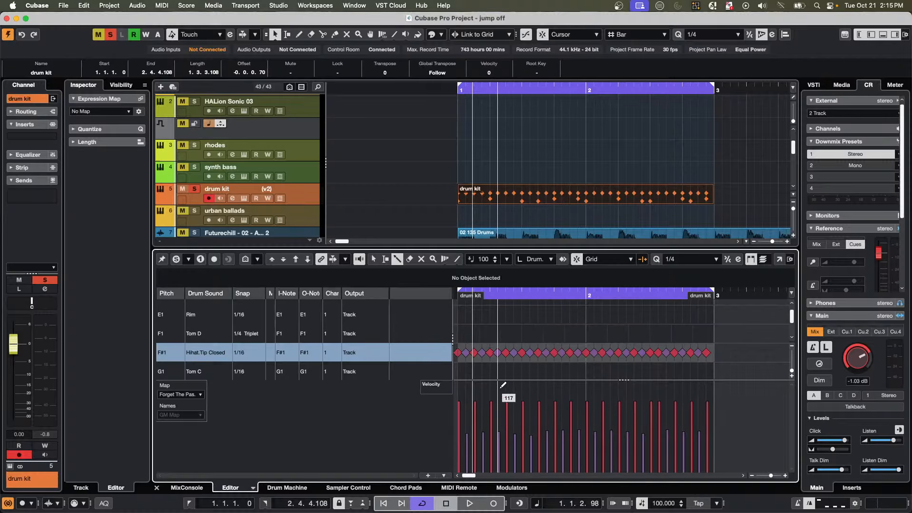
right_click(467, 334)
click(468, 334)
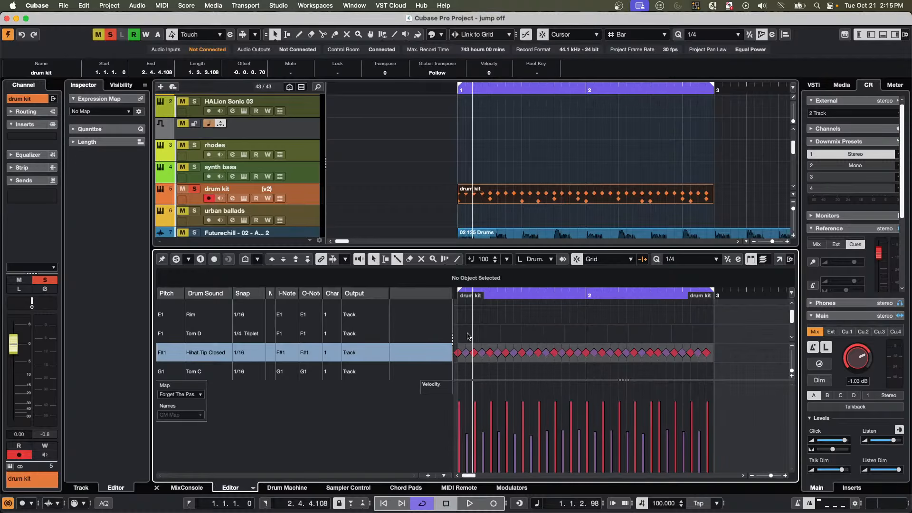
drag(468, 341, 740, 371)
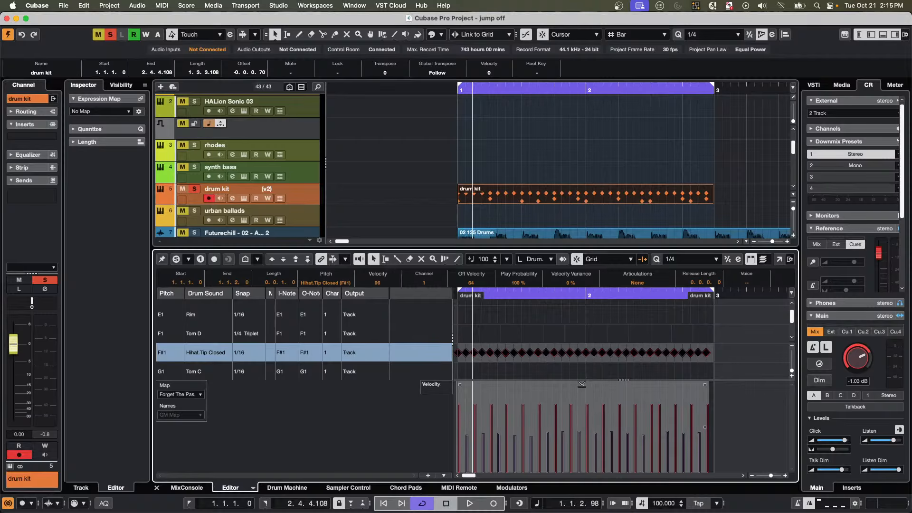
key(space)
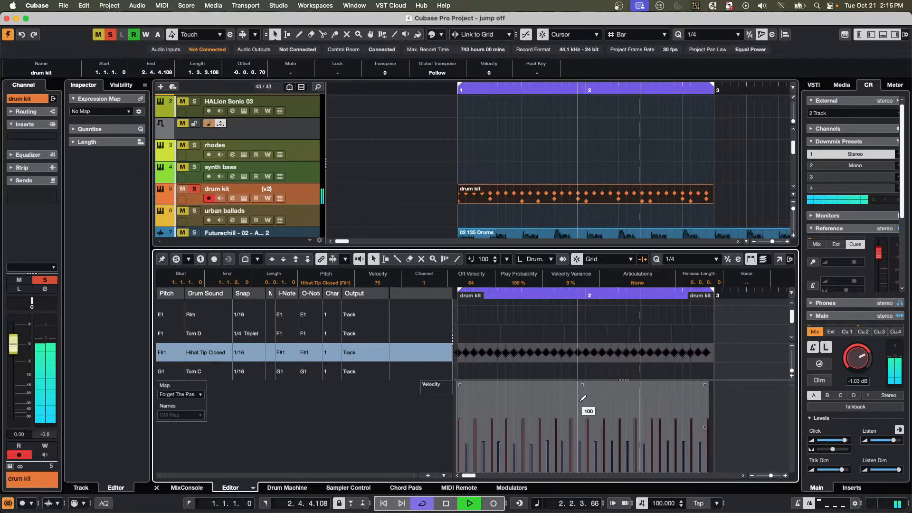
Try a flat velocity line at about 124 across all closed hi-hat notes with the Line tool, and undo it.
right_click(504, 401)
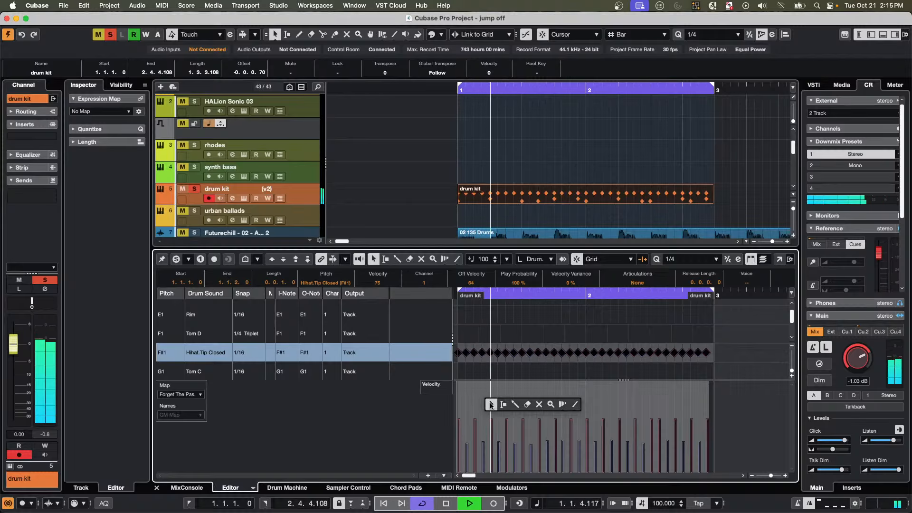
click(575, 404)
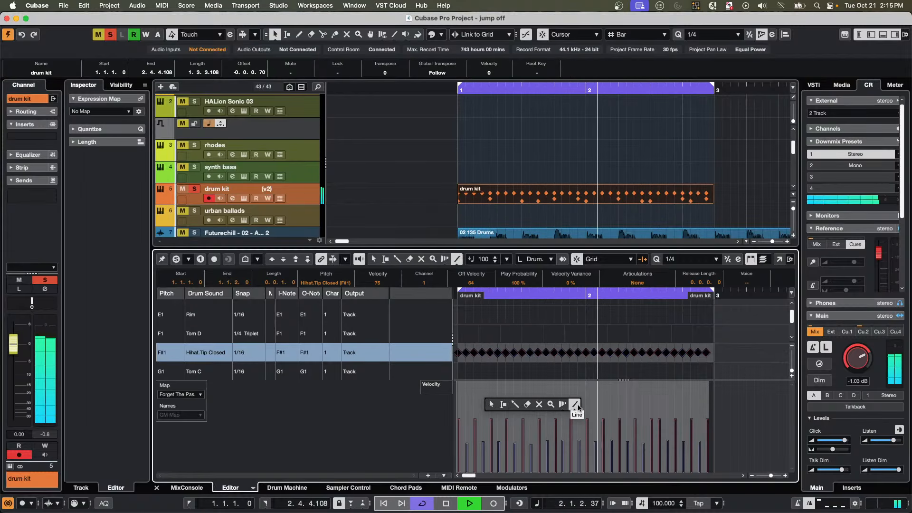
drag(457, 383, 711, 385)
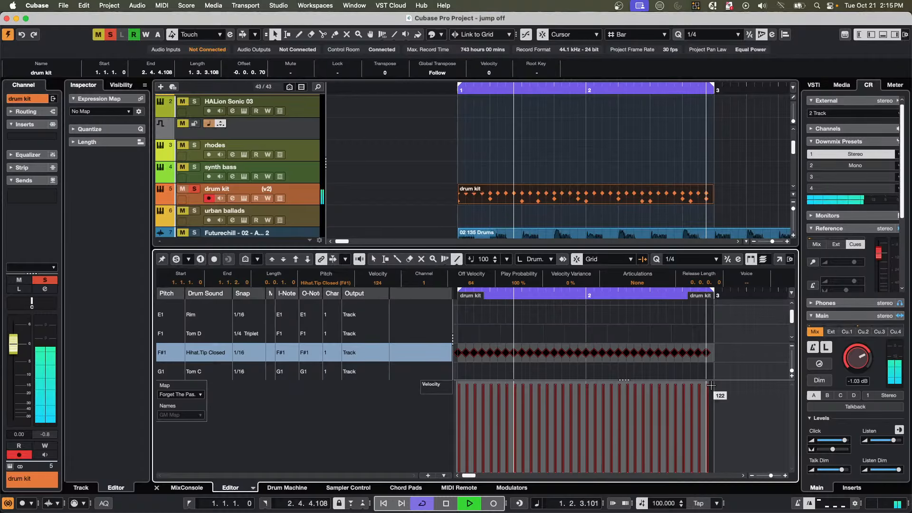
key(super+z)
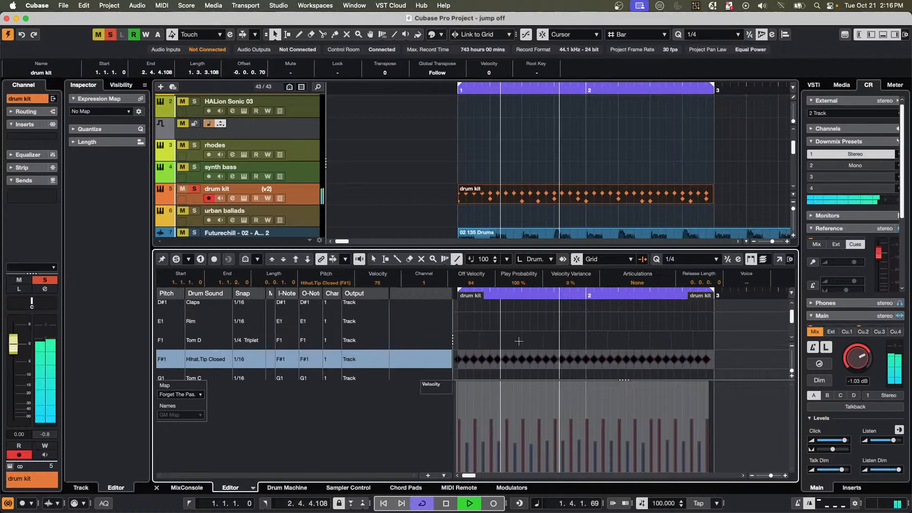
Add a snare ghost note at 1.2.4 in the snare lane and lower its velocity well below the backbeats.
scroll(527, 349, up, 4)
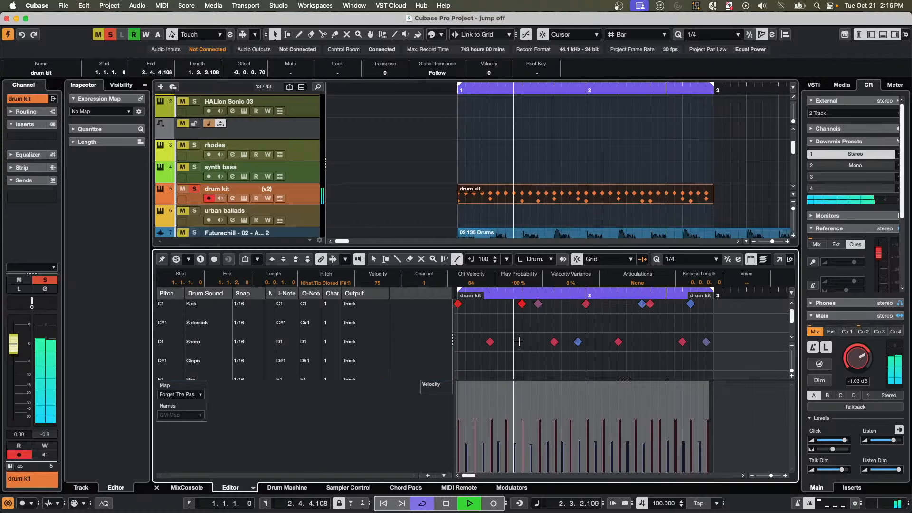
click(201, 342)
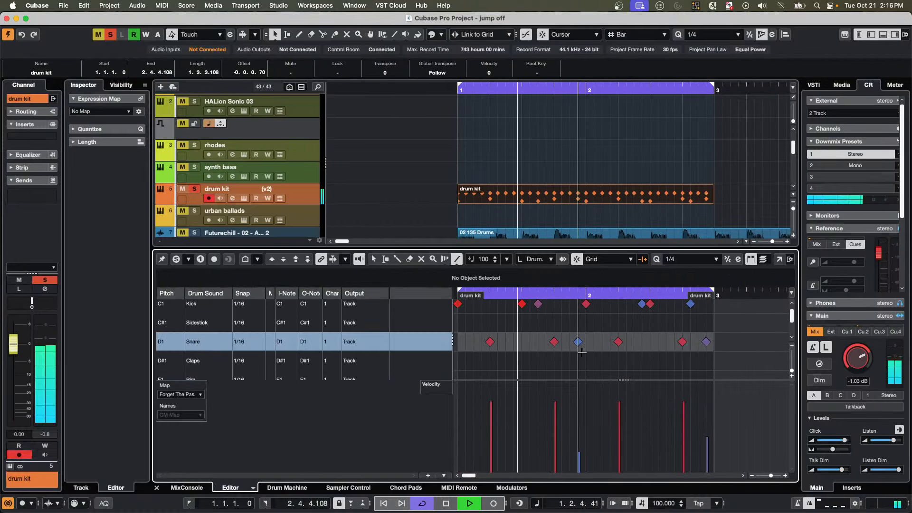
right_click(511, 345)
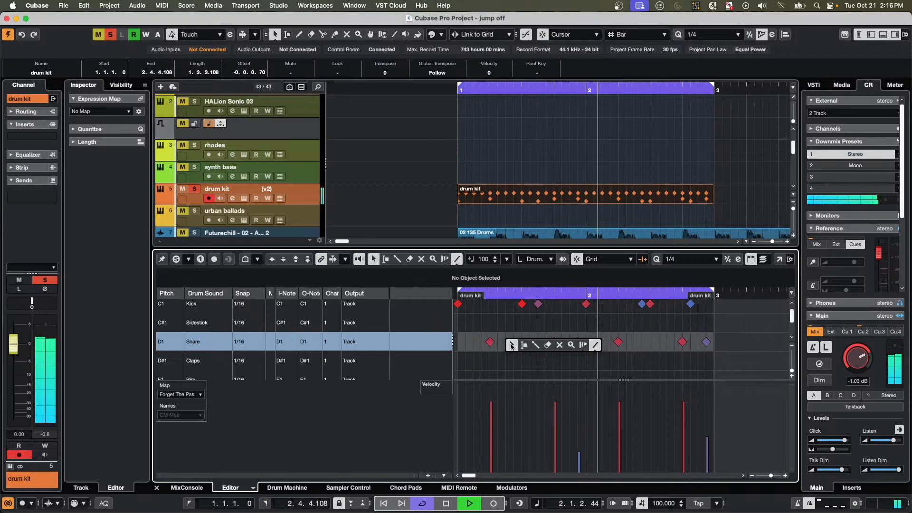
click(535, 345)
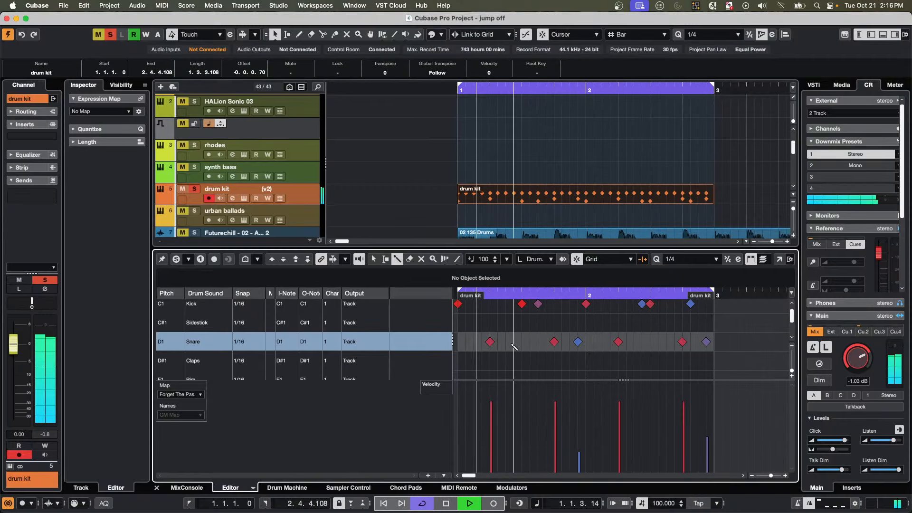
click(513, 342)
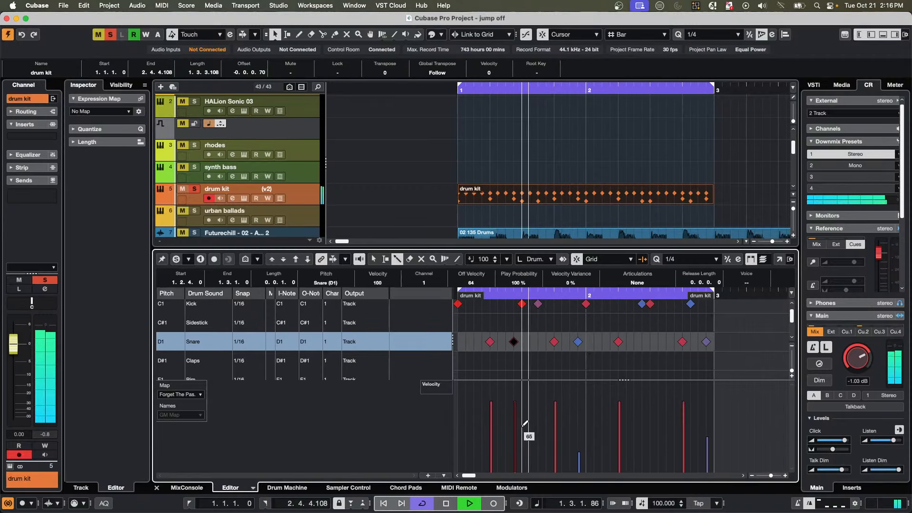
click(515, 450)
Try a snare note at 1.1.3 with velocity 18 and 40, and remove it.
click(474, 341)
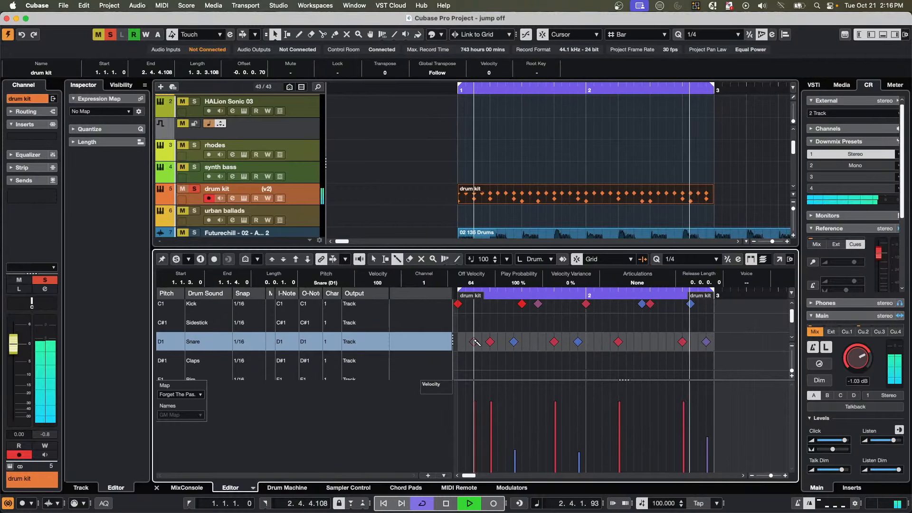
drag(482, 452, 481, 457)
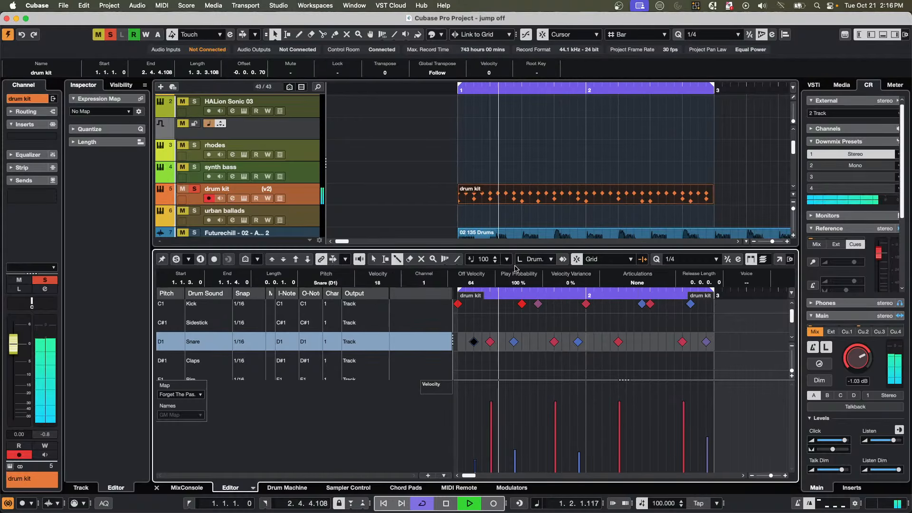
click(484, 442)
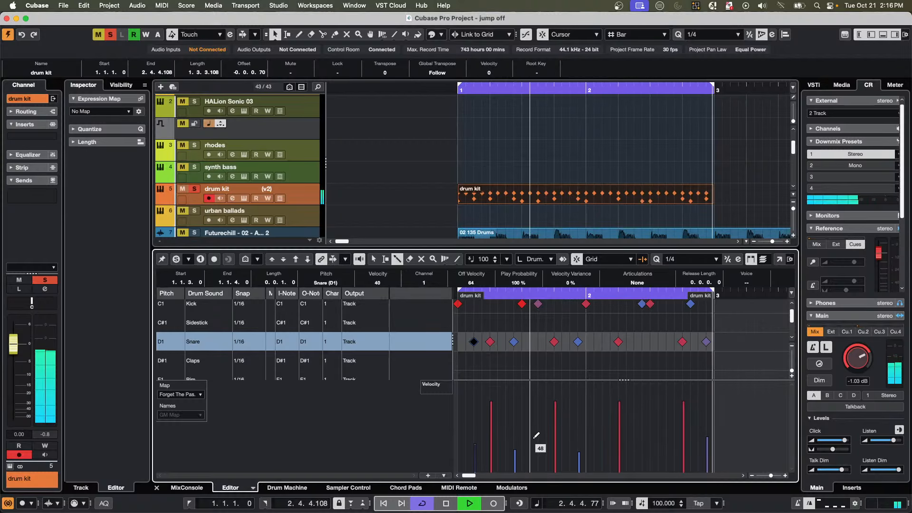
click(475, 342)
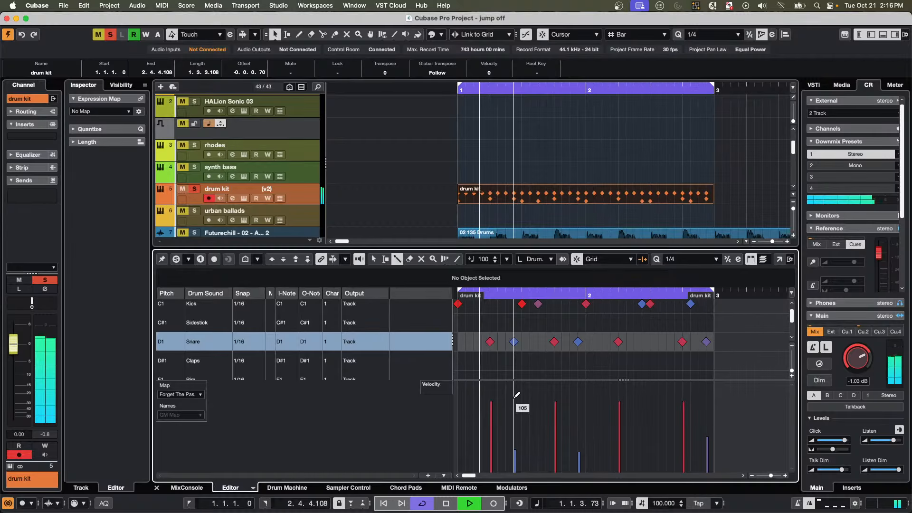
Stop playback, insert AutoFilter in the synth bass track's first insert slot and set its Range to 52 %.
key(space)
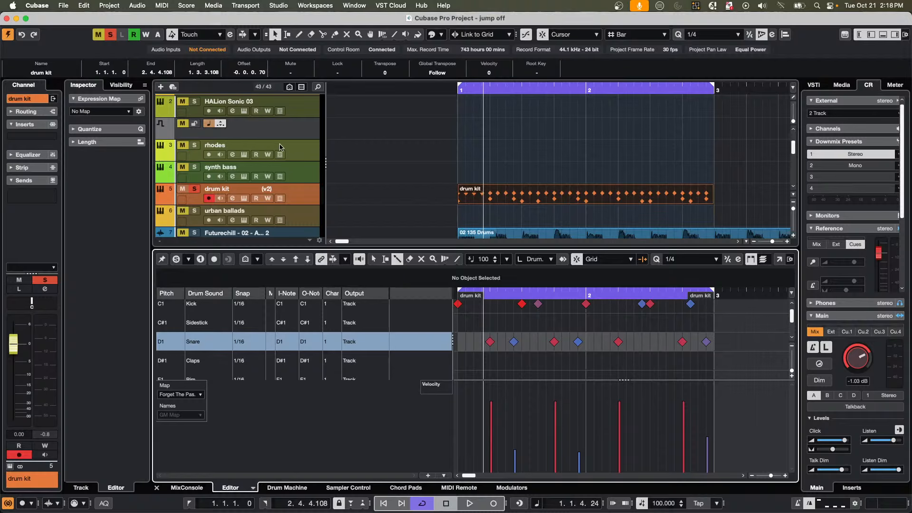
click(303, 181)
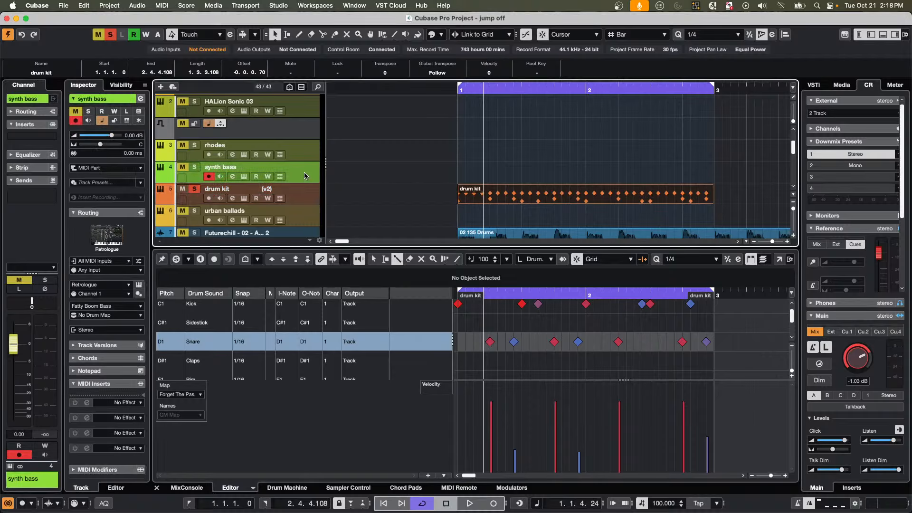
click(45, 137)
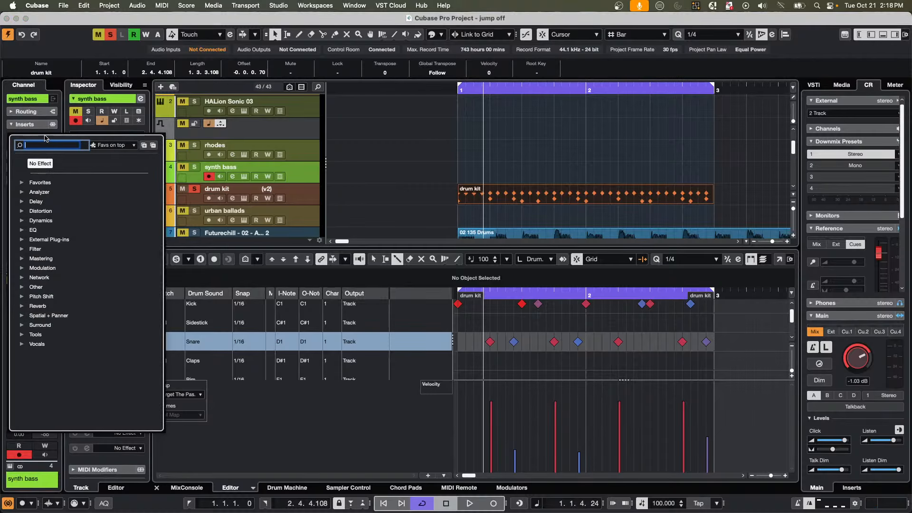
click(23, 249)
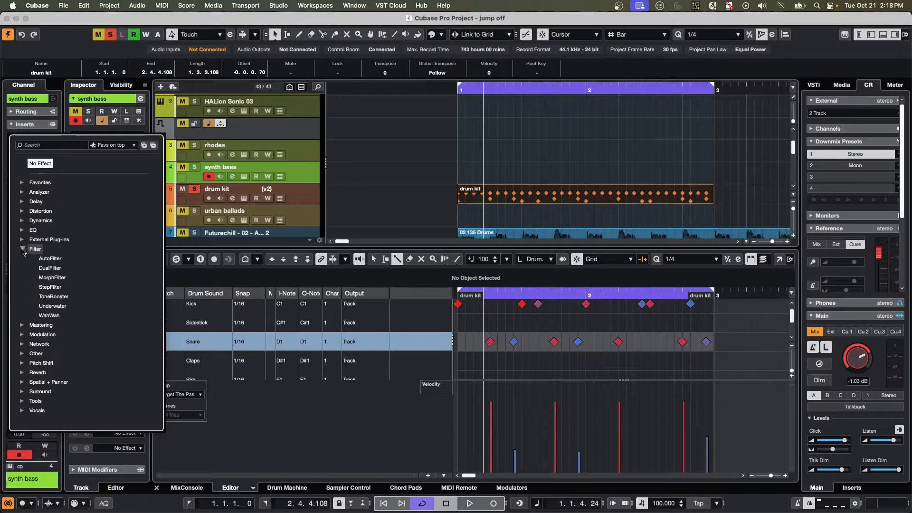
click(53, 259)
mouse_move(514, 232)
mouse_down()
mouse_move(506, 237)
mouse_move(510, 225)
mouse_up()
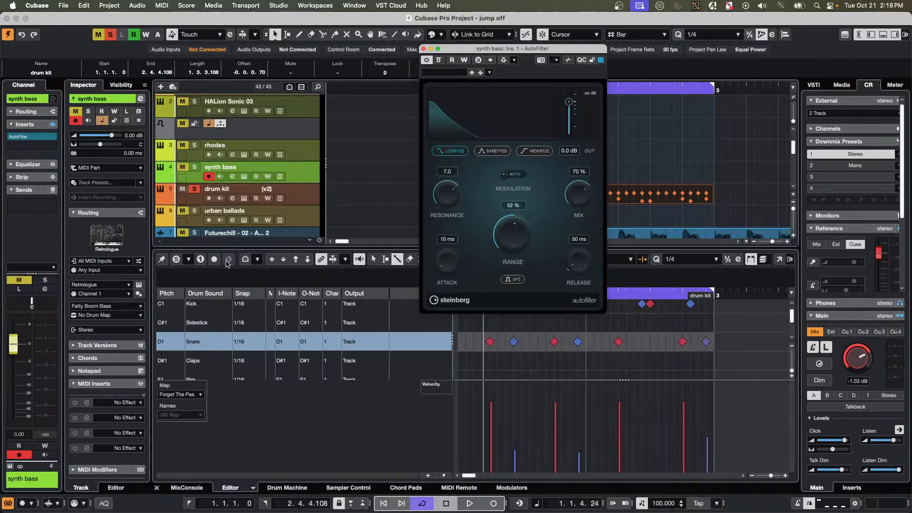
Map the AutoFilter Range parameter to the eighth knob of the nanoKONTROL2 with the MIDI Remote Mapping Assistant.
click(458, 488)
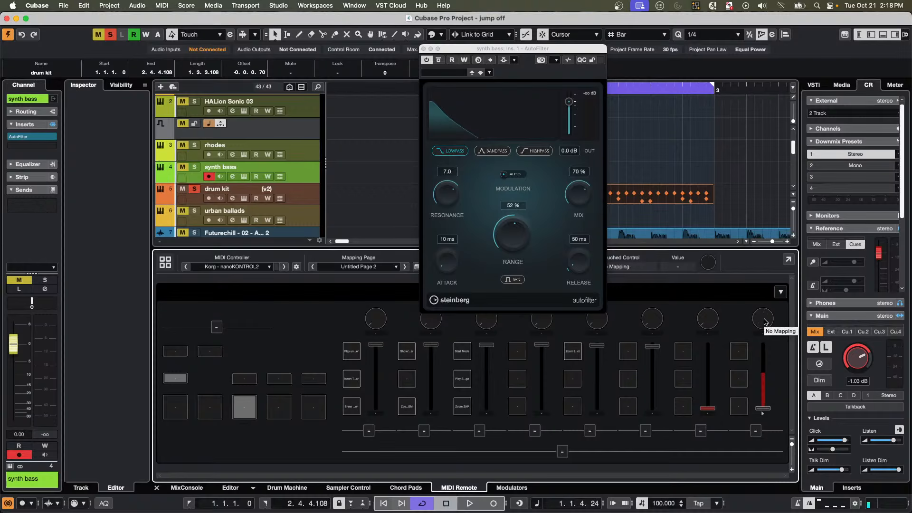
click(517, 251)
right_click(508, 229)
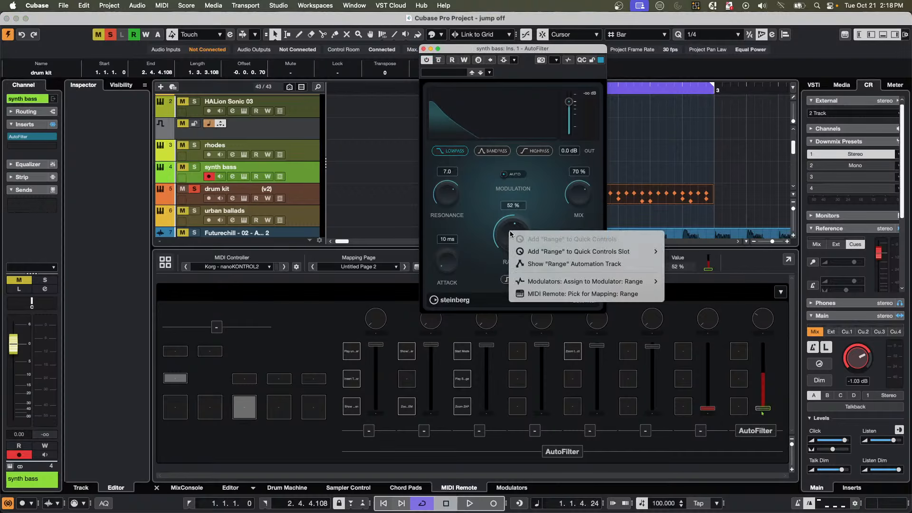
click(554, 294)
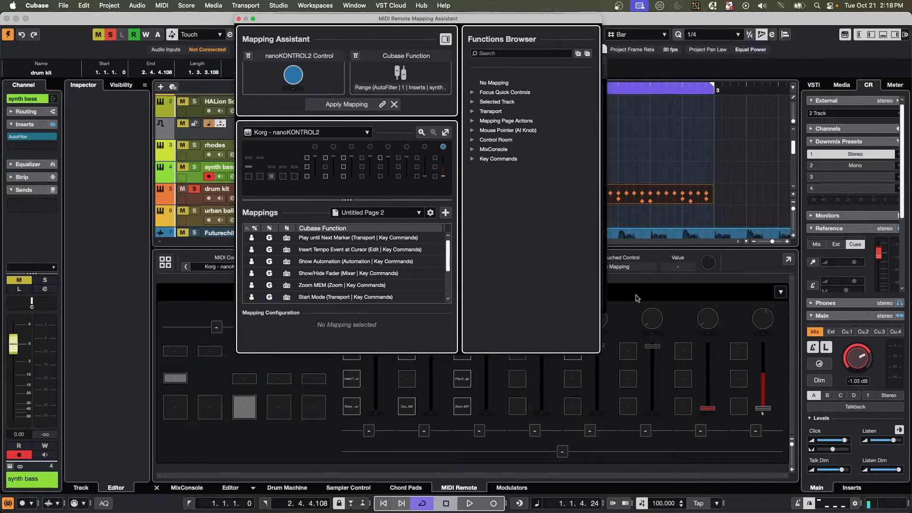
click(346, 104)
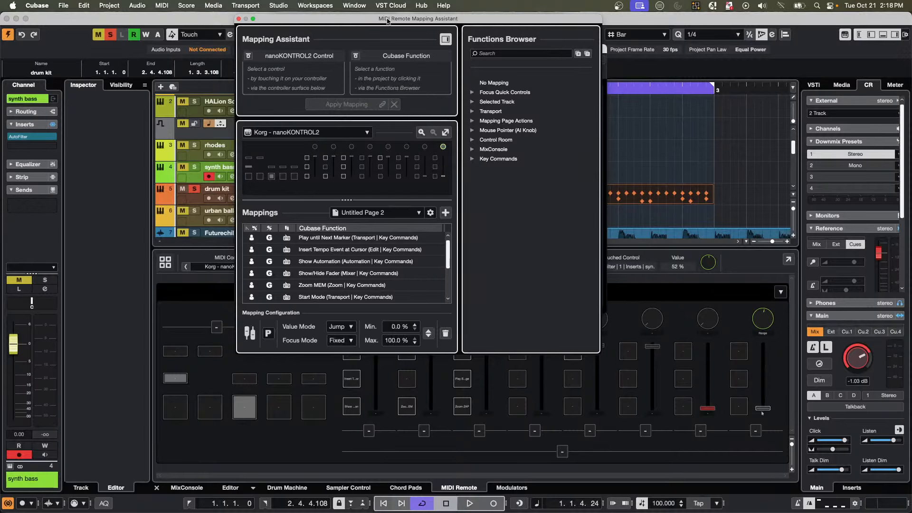
click(239, 19)
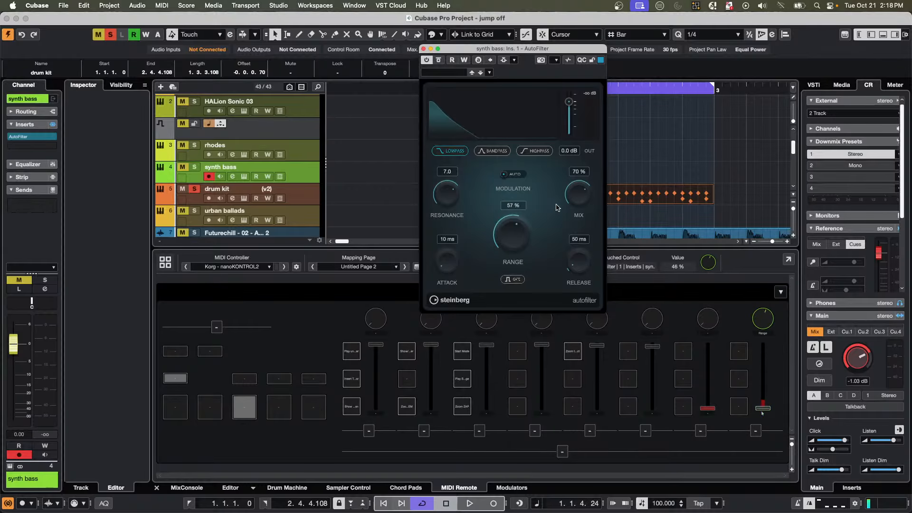
Map the AutoFilter Mix parameter to the seventh knob of the nanoKONTROL2 with the MIDI Remote Mapping Assistant.
click(579, 190)
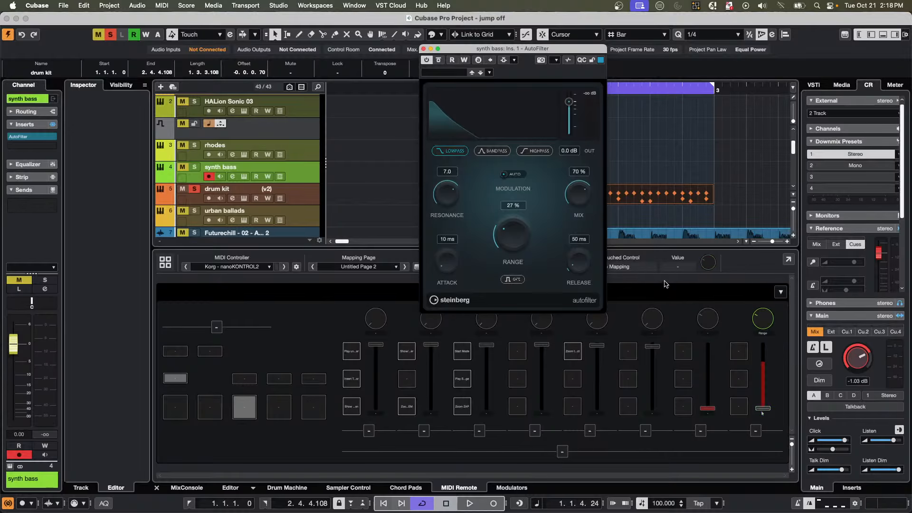
right_click(578, 190)
click(607, 258)
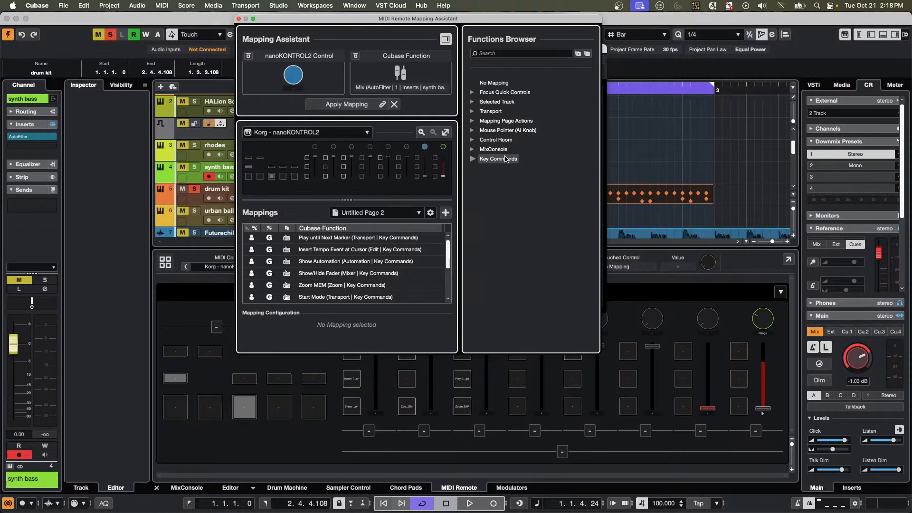
click(347, 107)
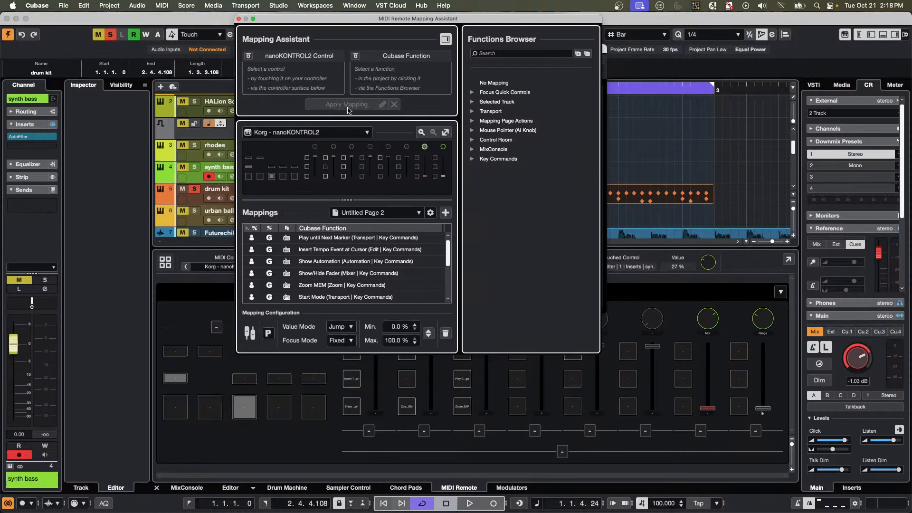
click(239, 19)
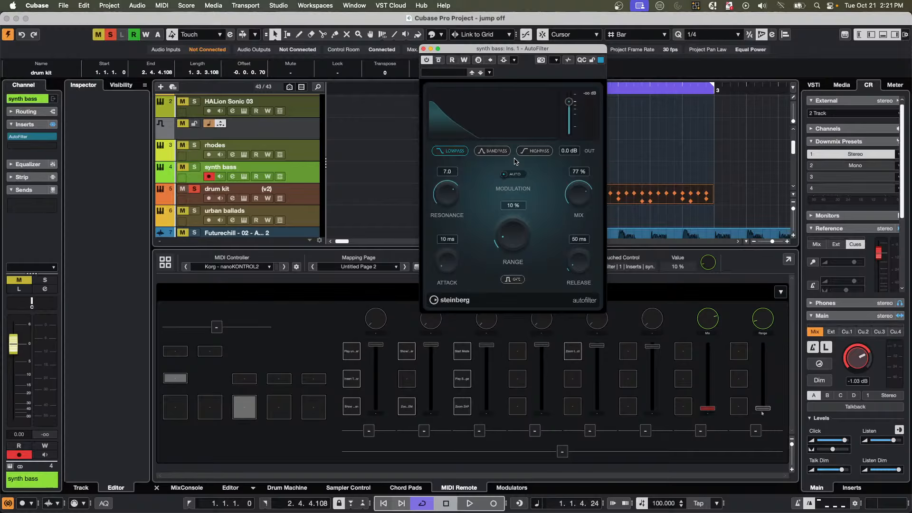
Reopen the drum kit part in the Drum Editor, close the AutoFilter window and show the kick and snare lanes.
click(657, 198)
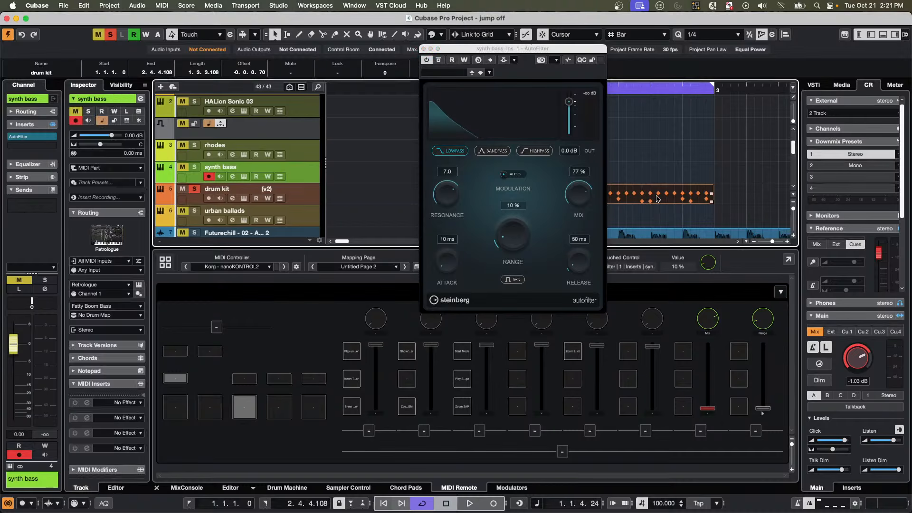
double_click(657, 198)
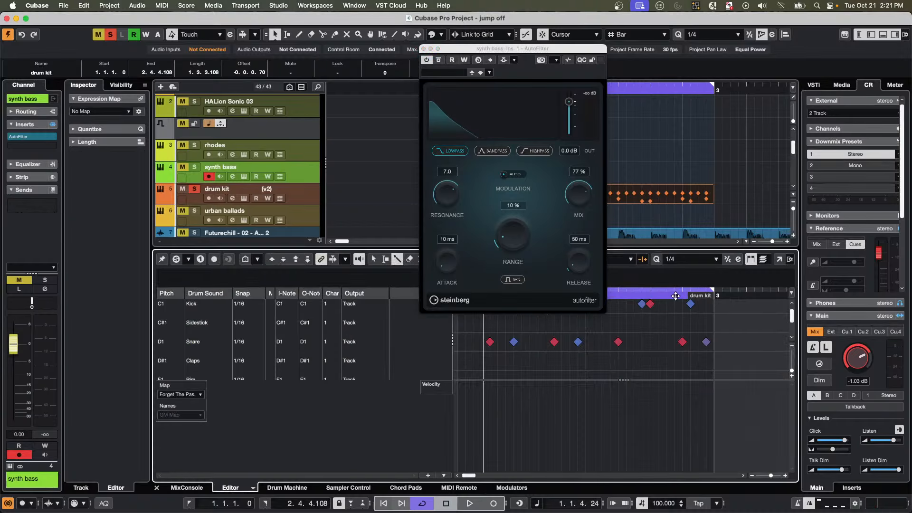
drag(675, 290, 665, 275)
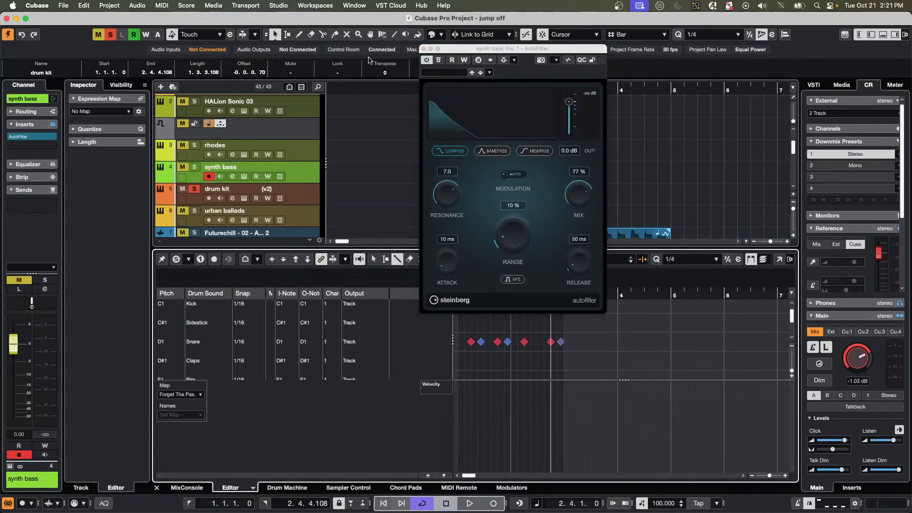
click(424, 49)
scroll(510, 330, down, 2)
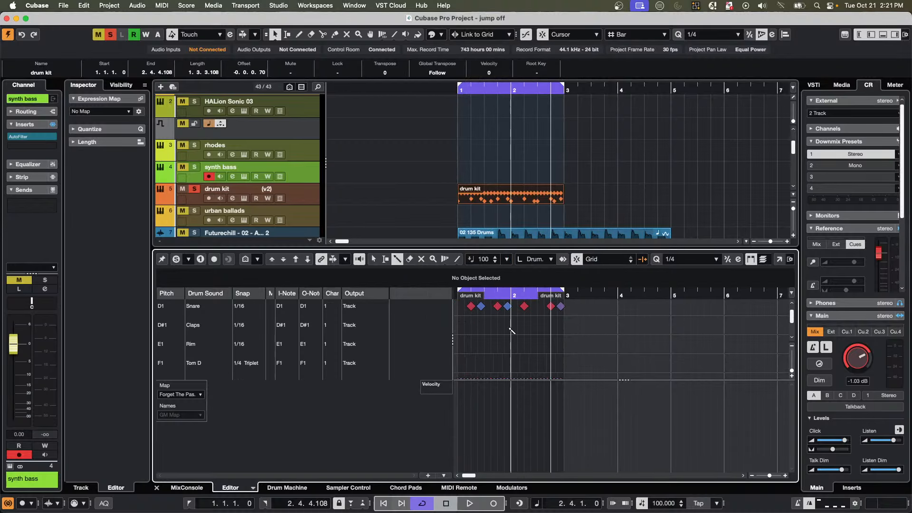
scroll(510, 330, up, 3)
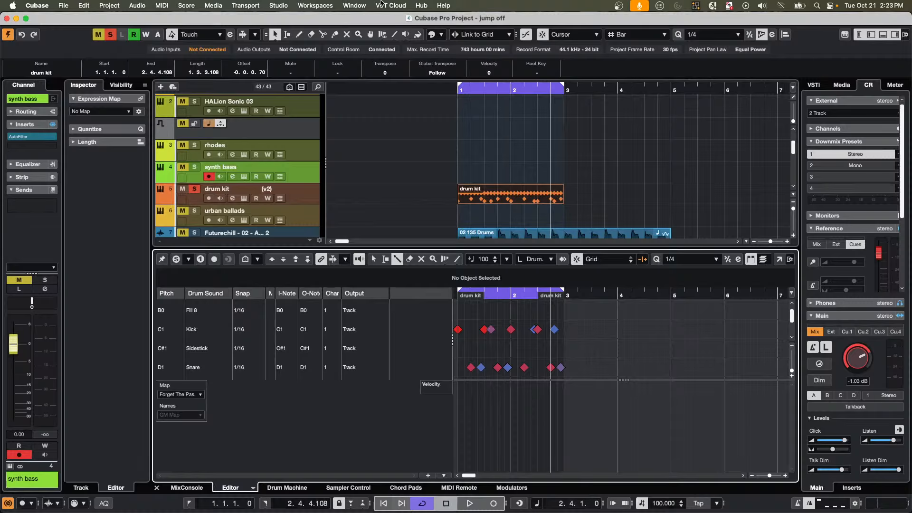
Open the MediaBay window.
click(221, 6)
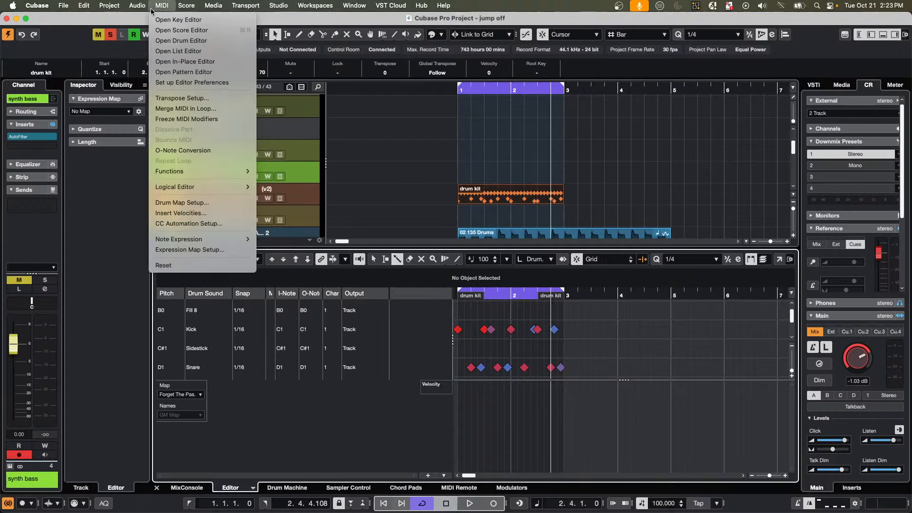
mouse_move(152, 8)
mouse_move(212, 7)
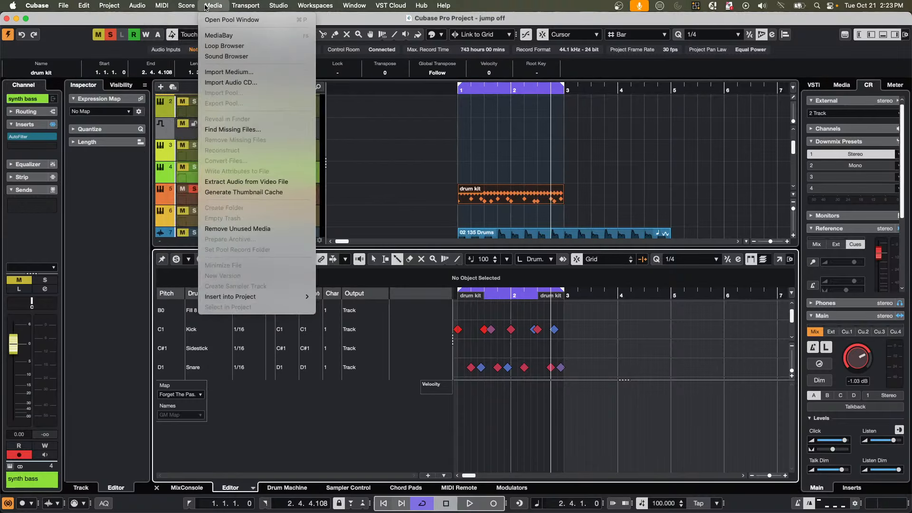
click(208, 37)
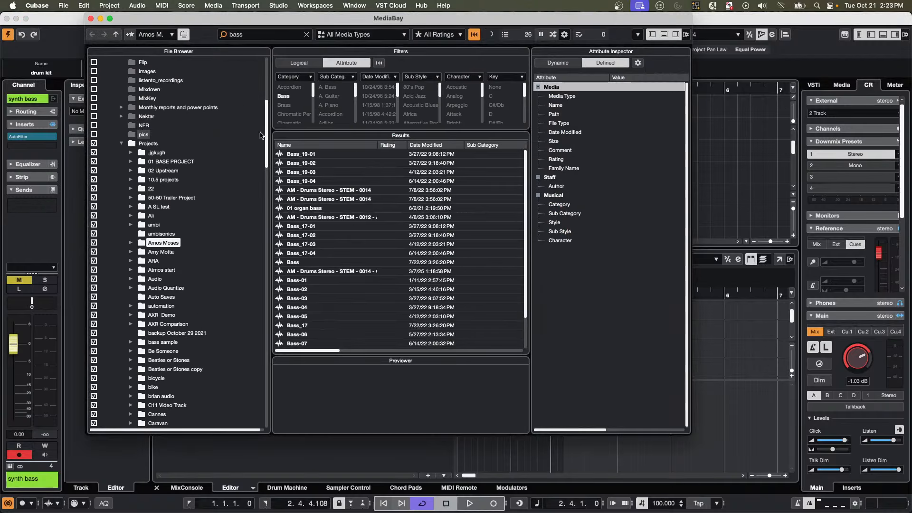
Refresh the views for the 50-50 Trailer Project folder and check the rescan options of the 01 BASE PROJECT folder.
right_click(160, 201)
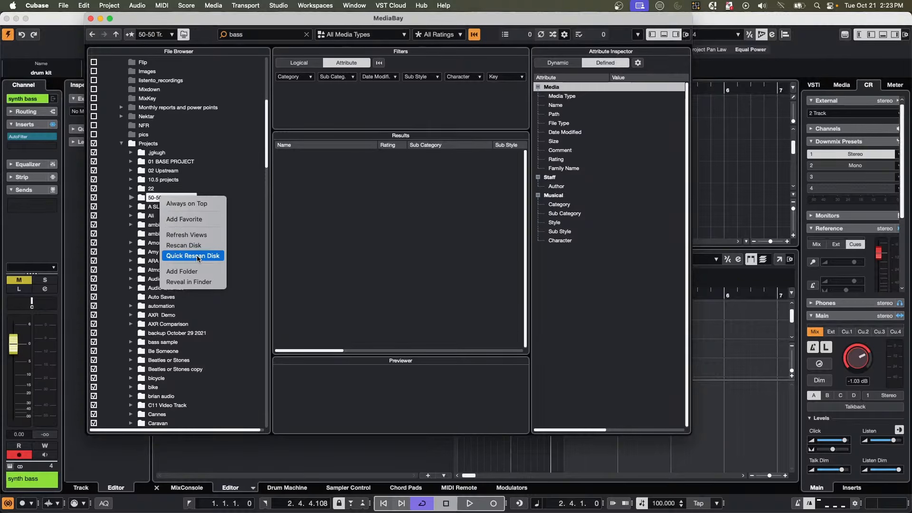
click(205, 236)
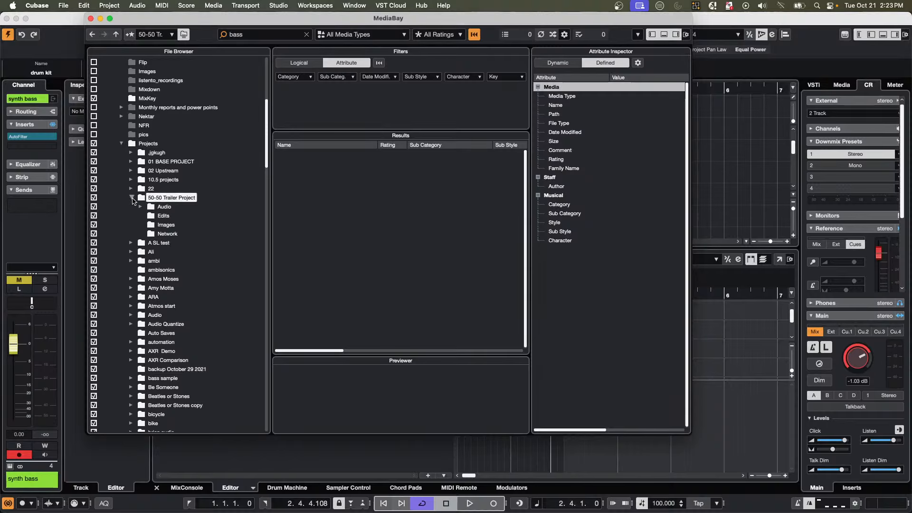
right_click(165, 163)
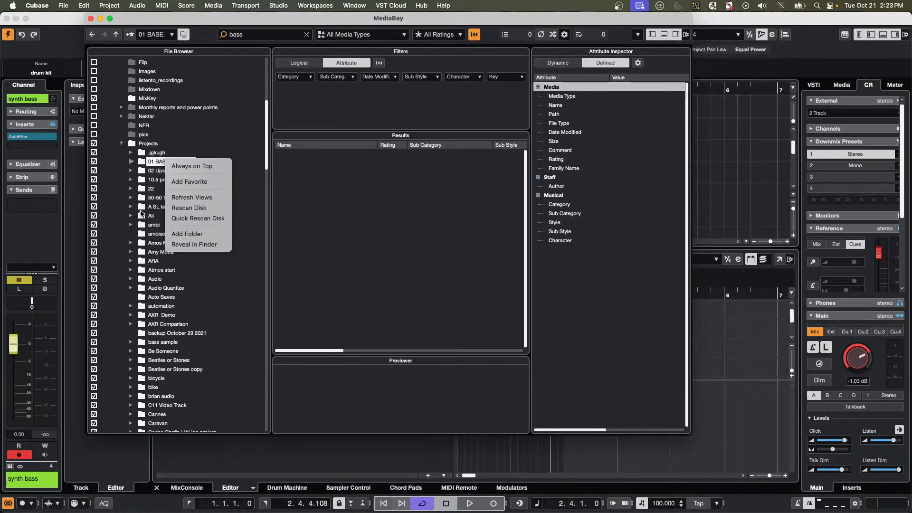
click(95, 192)
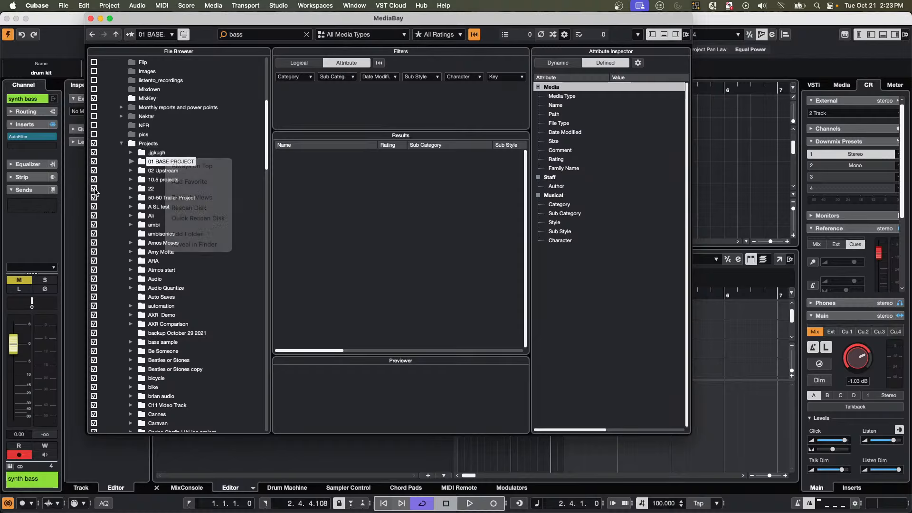
Remove the 22 folder from the MediaBay database and include it in the scan again.
click(94, 189)
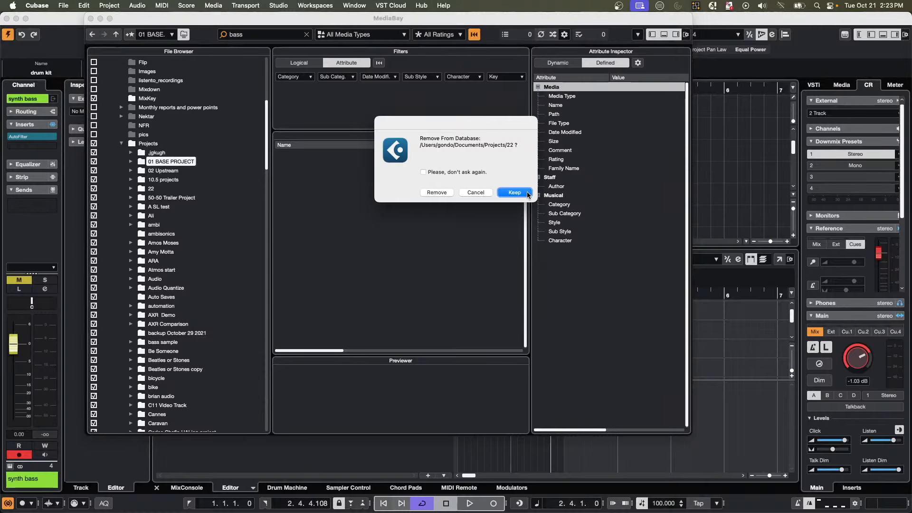
click(433, 192)
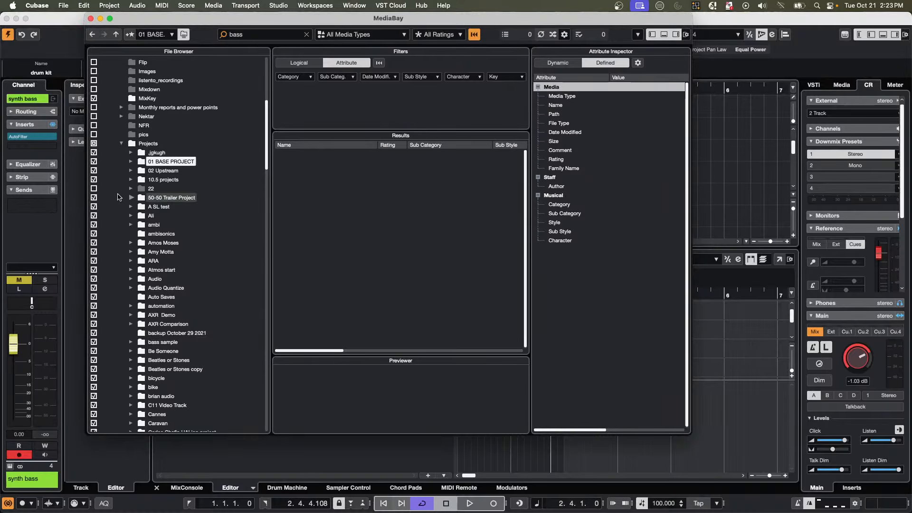
click(94, 189)
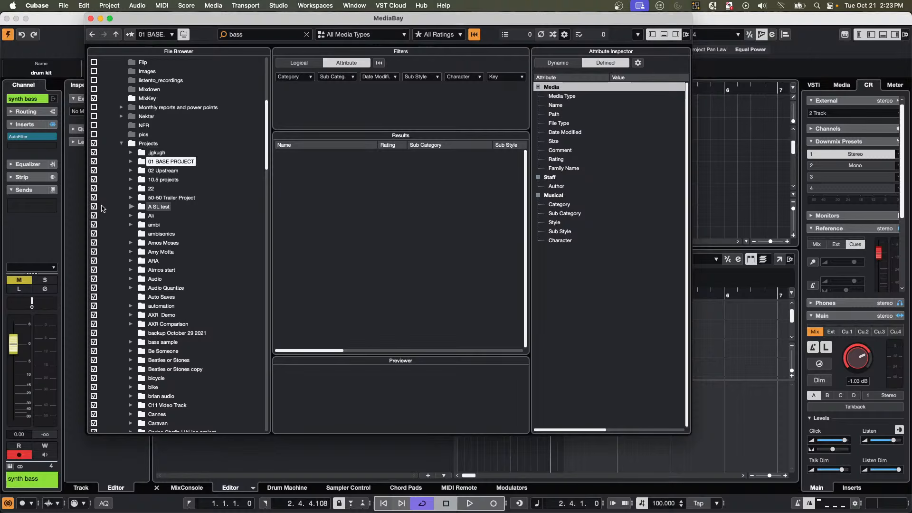
Rescan the disk for the 22 folder and close MediaBay.
click(146, 192)
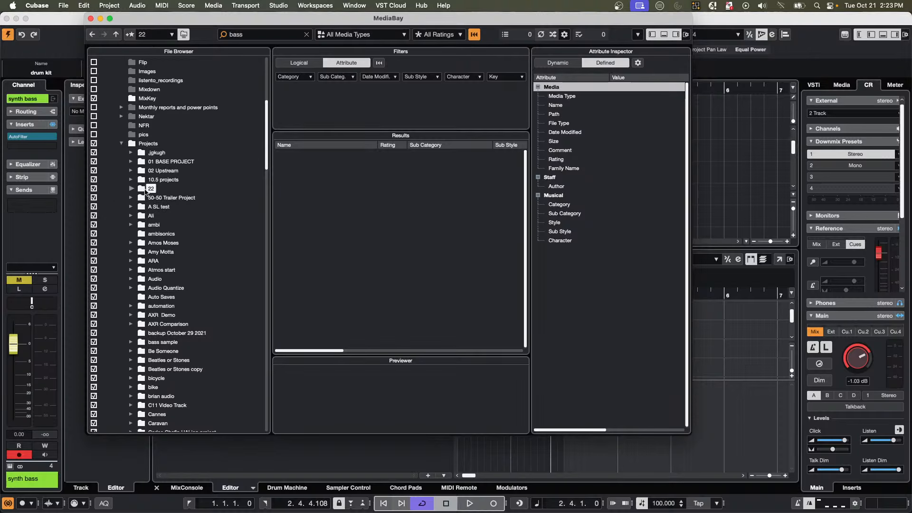
right_click(145, 190)
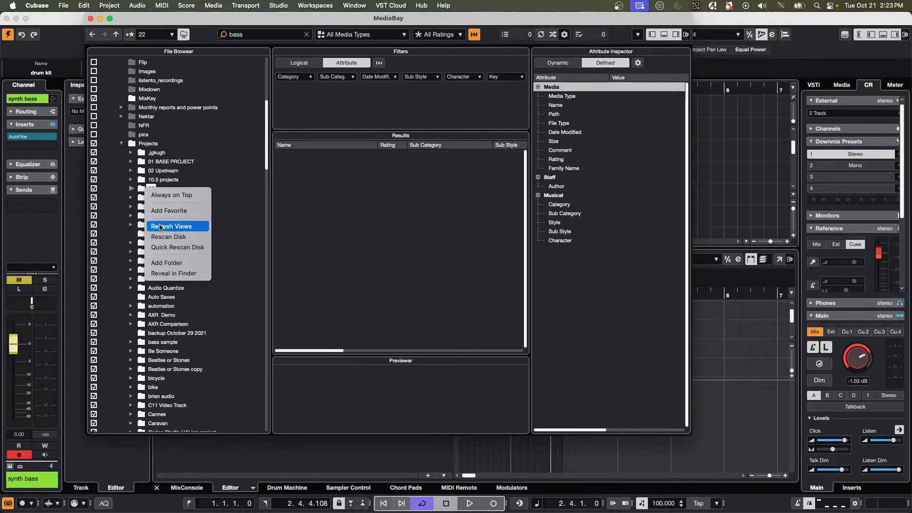
click(183, 237)
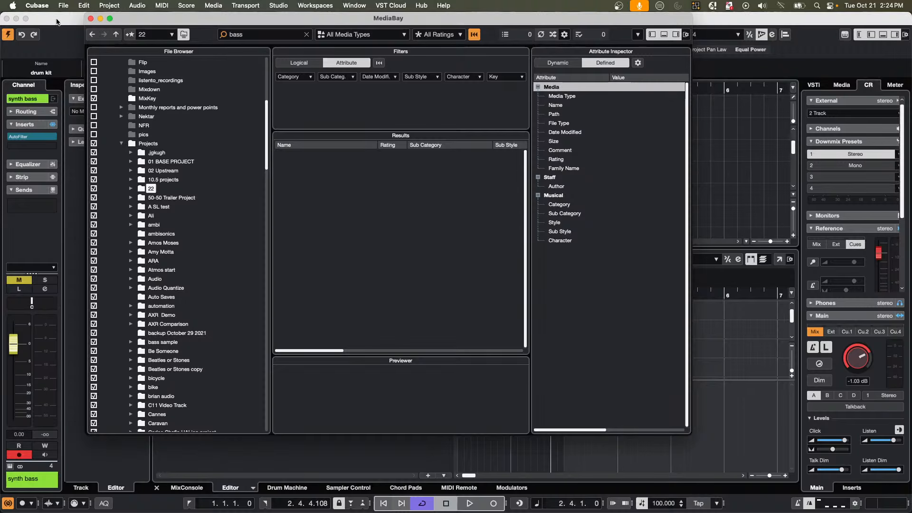
click(88, 19)
Examine the audio file import options in the Editing-Audio preferences and close the preferences.
click(42, 6)
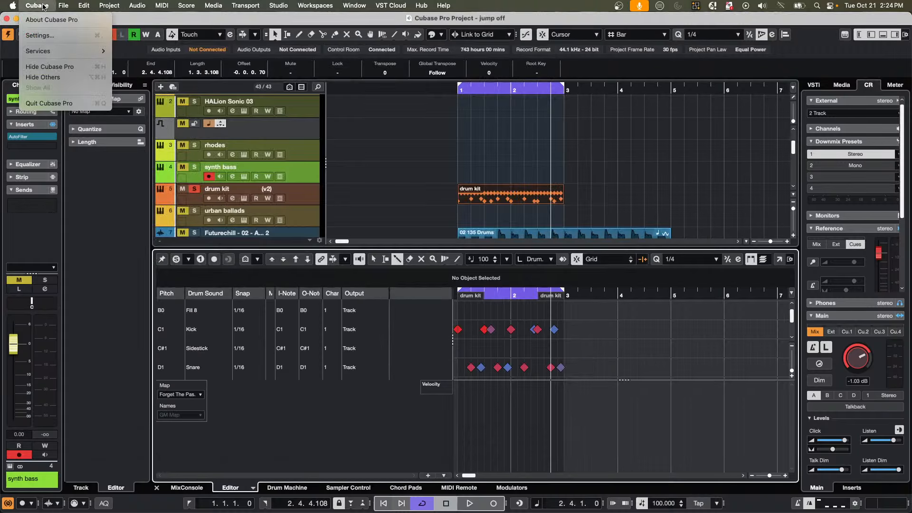
click(41, 35)
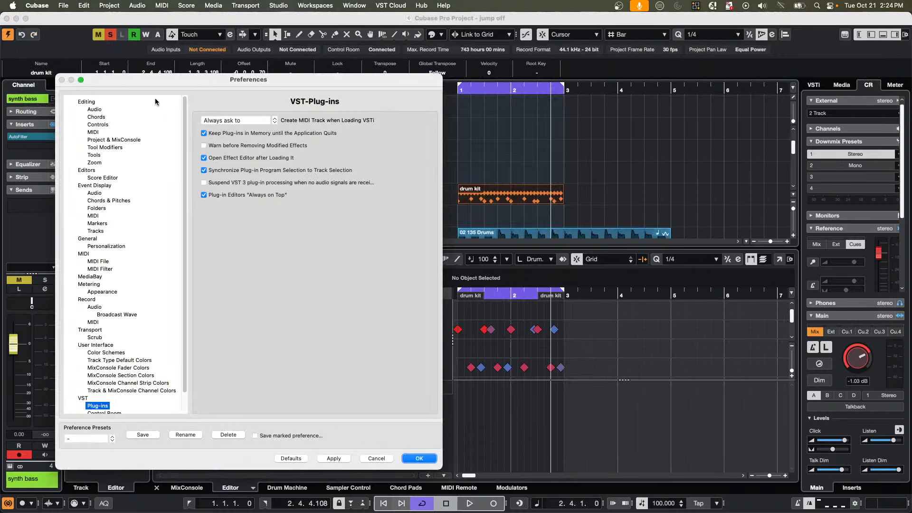
click(81, 102)
click(94, 109)
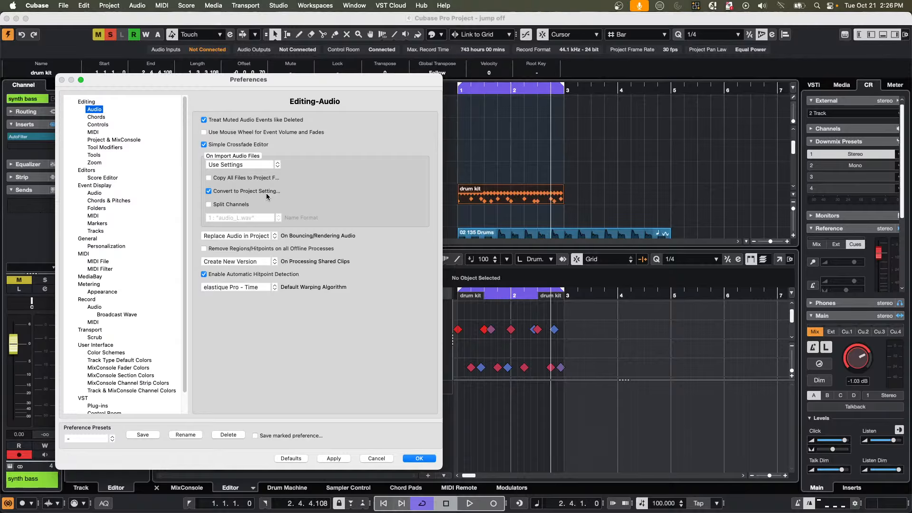
click(424, 459)
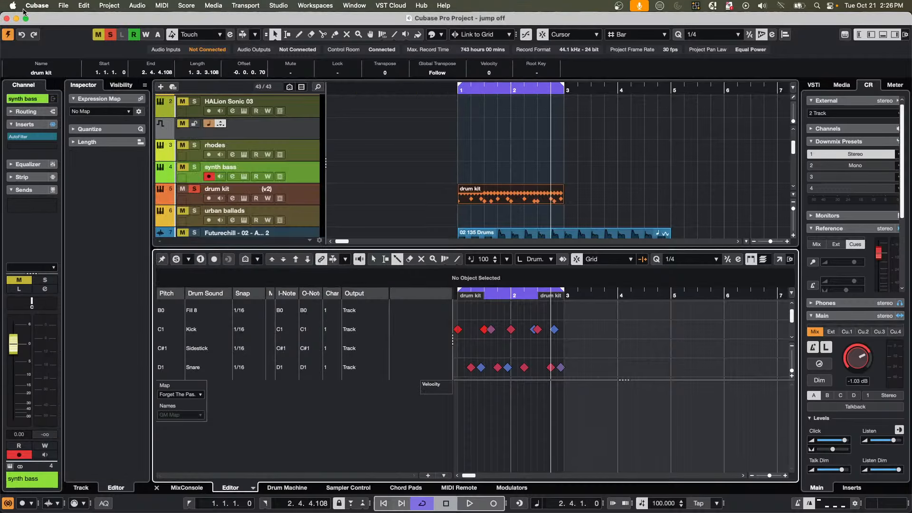
Open the Hub, examine its Mastering, Production and Recording project templates, and close it without creating a project.
click(47, 6)
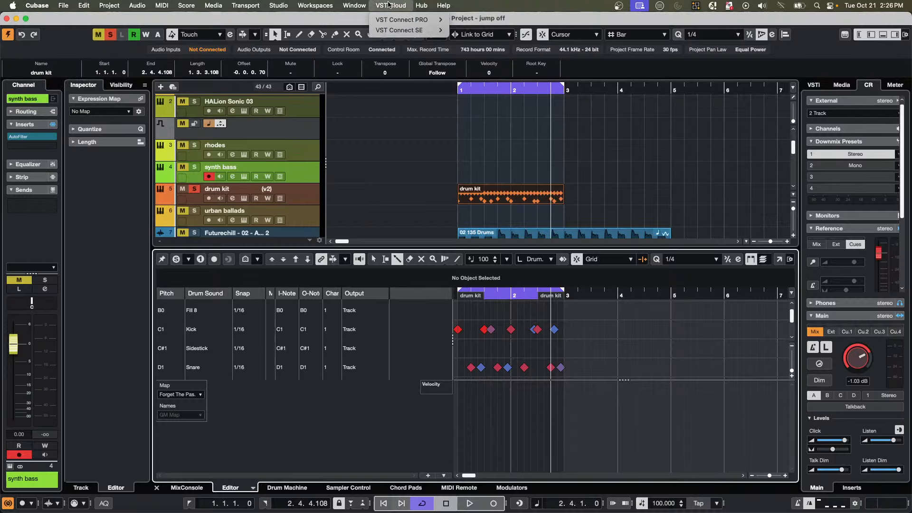
click(78, 20)
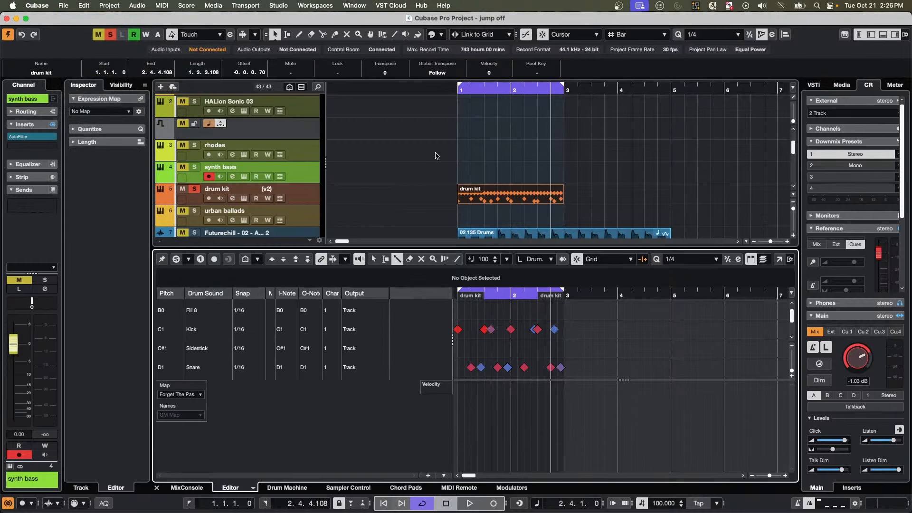
click(573, 103)
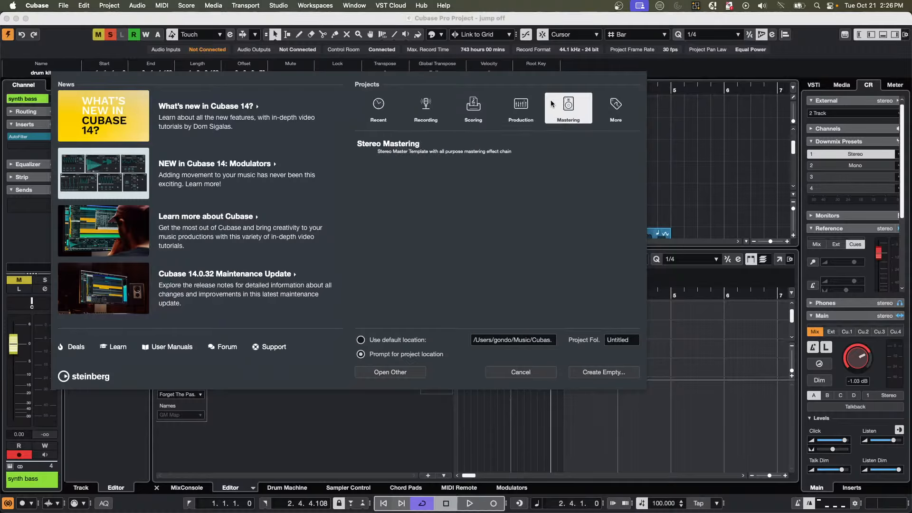
click(517, 105)
click(447, 107)
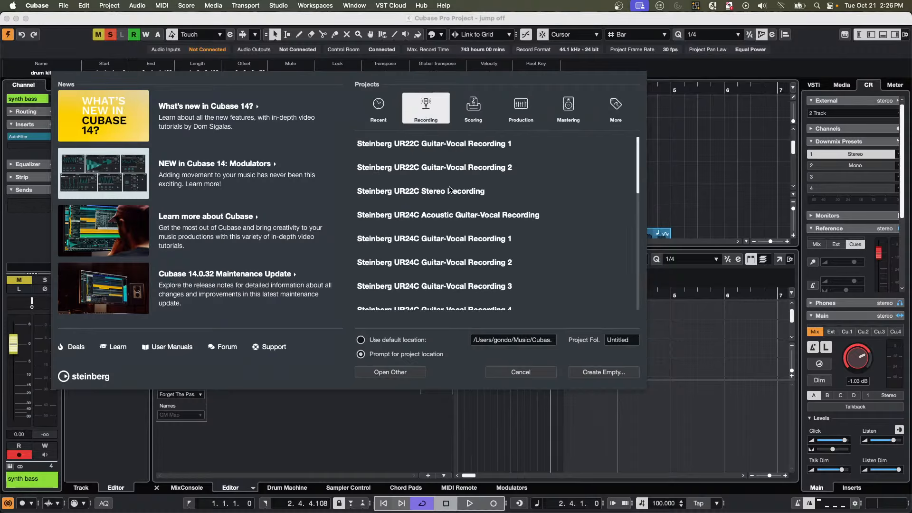
scroll(451, 189, down, 10)
scroll(450, 189, up, 10)
scroll(432, 151, down, 3)
scroll(432, 151, down, 6)
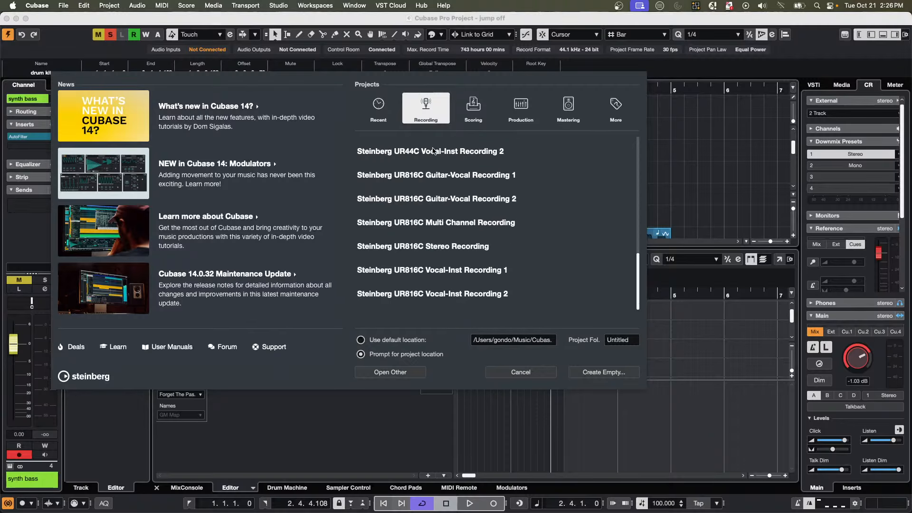
scroll(442, 156, up, 8)
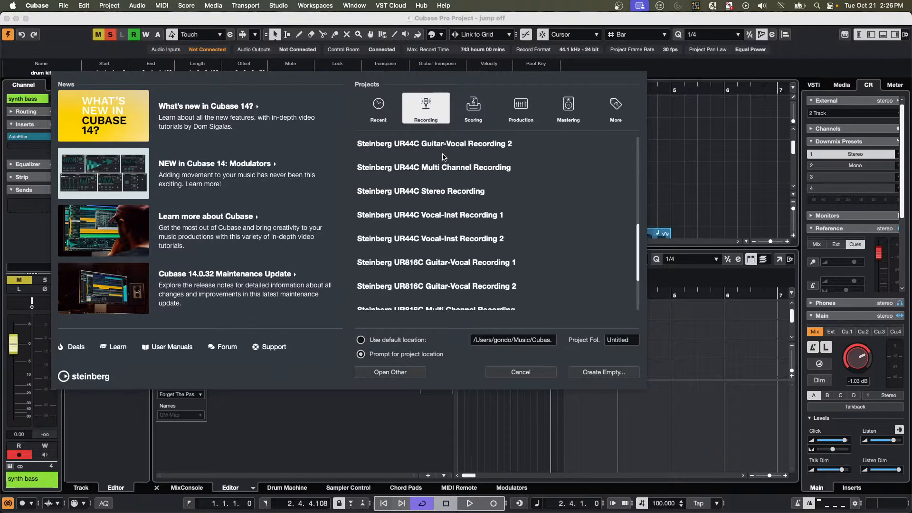
scroll(440, 160, up, 7)
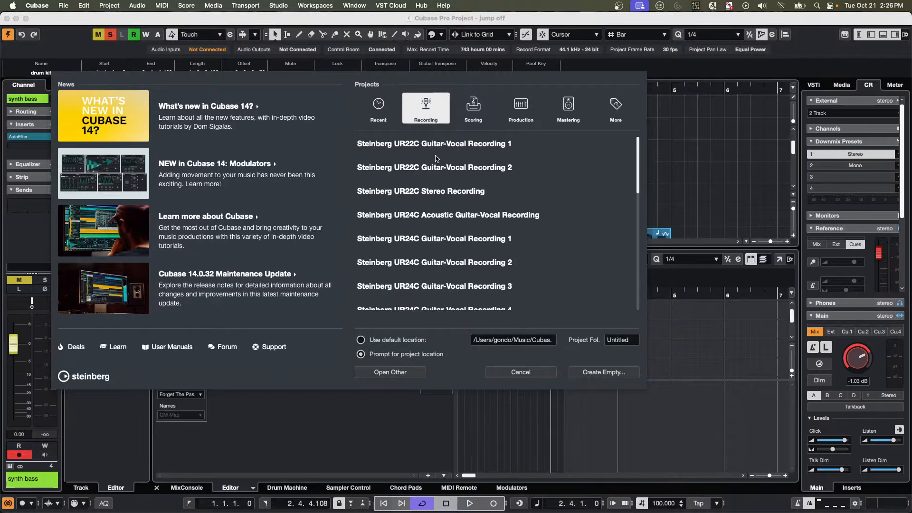
scroll(404, 157, down, 11)
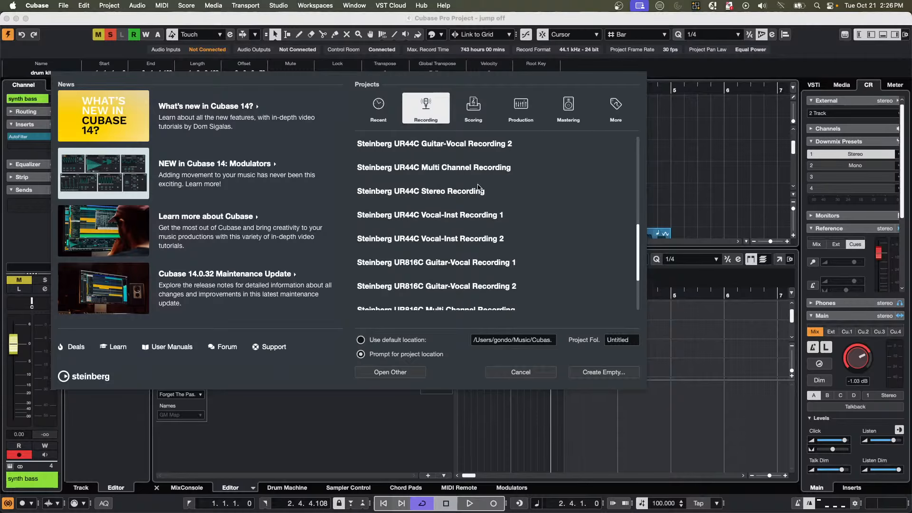
click(519, 374)
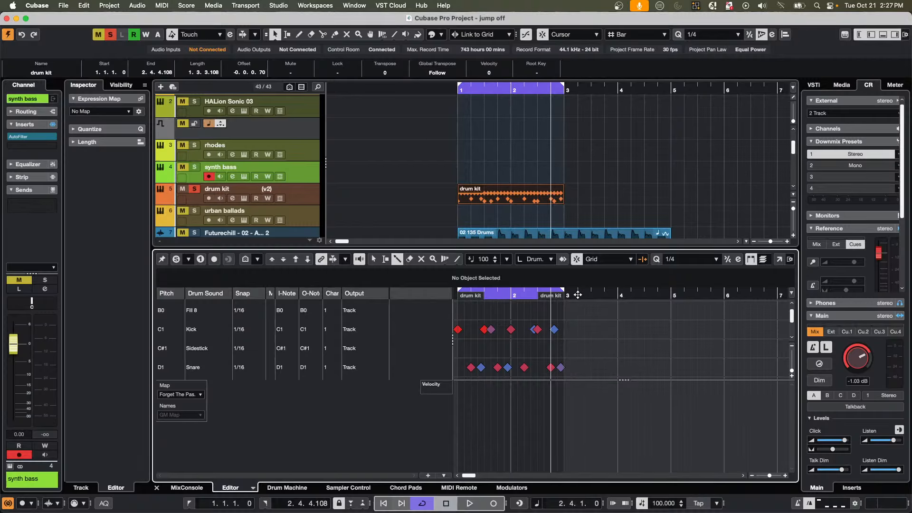
Freeze the drum kit instrument track with a 0 s tail, leaving out inserts and keeping the instrument loaded.
scroll(507, 221, down, 2)
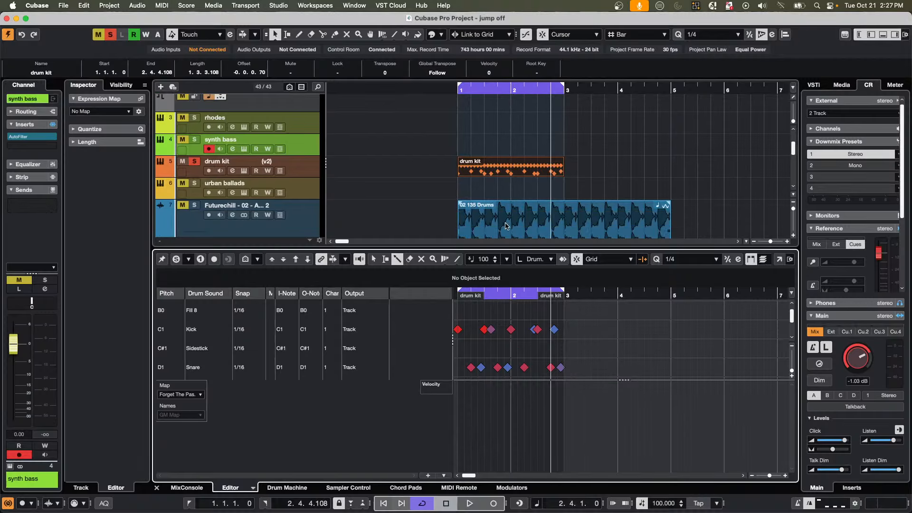
click(304, 169)
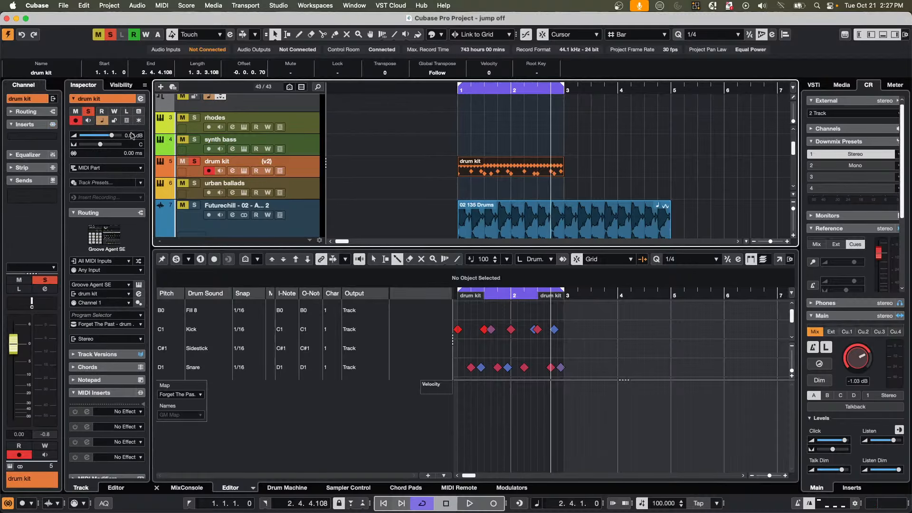
click(138, 120)
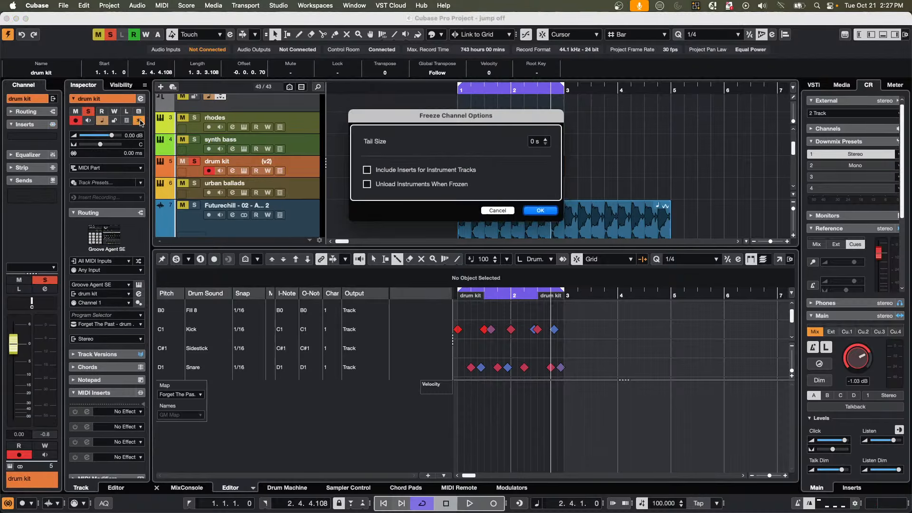
click(550, 209)
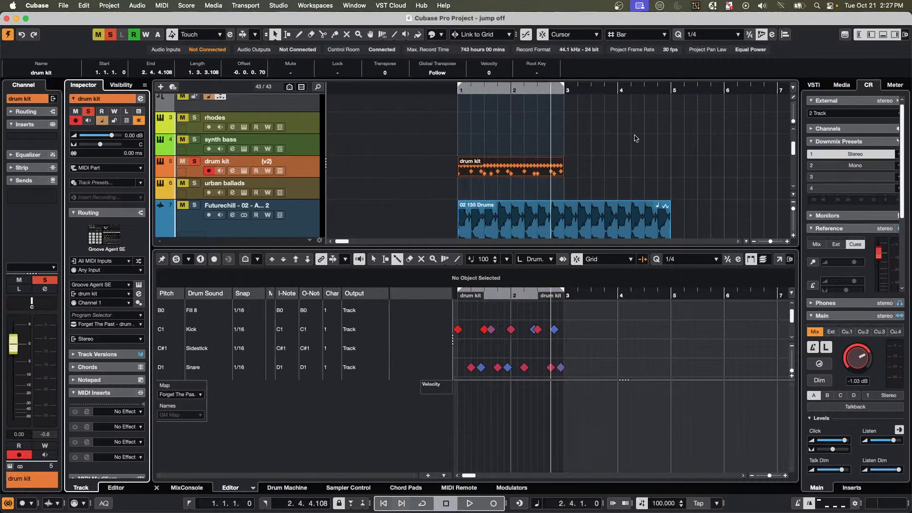
Unfreeze the drum kit track and delete its freeze files.
drag(507, 170, 360, 158)
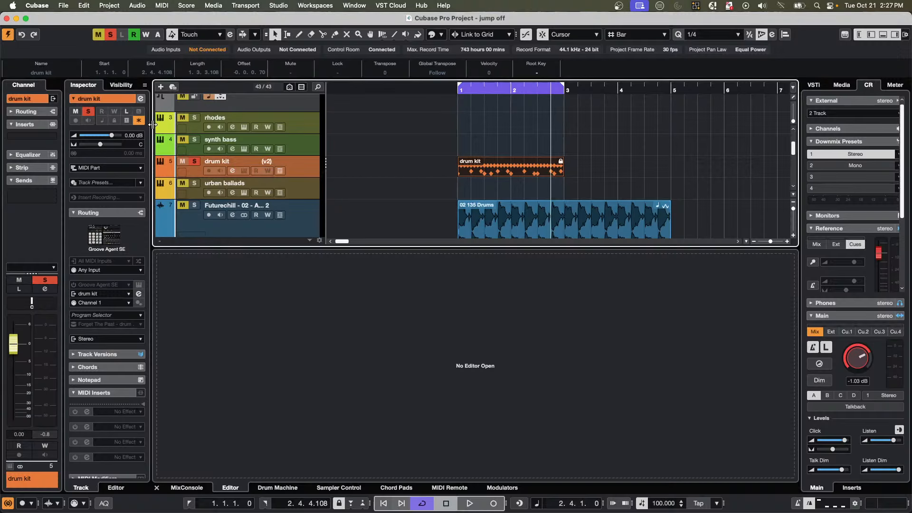
click(138, 121)
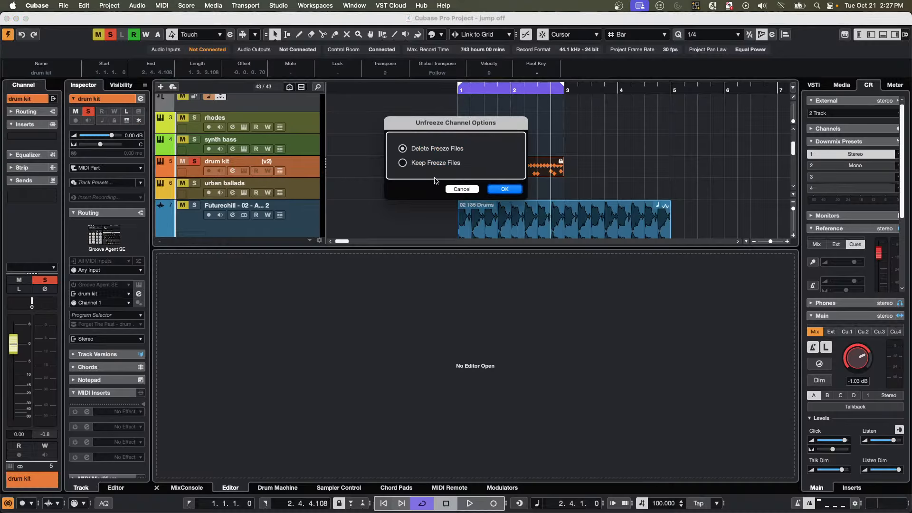
click(507, 189)
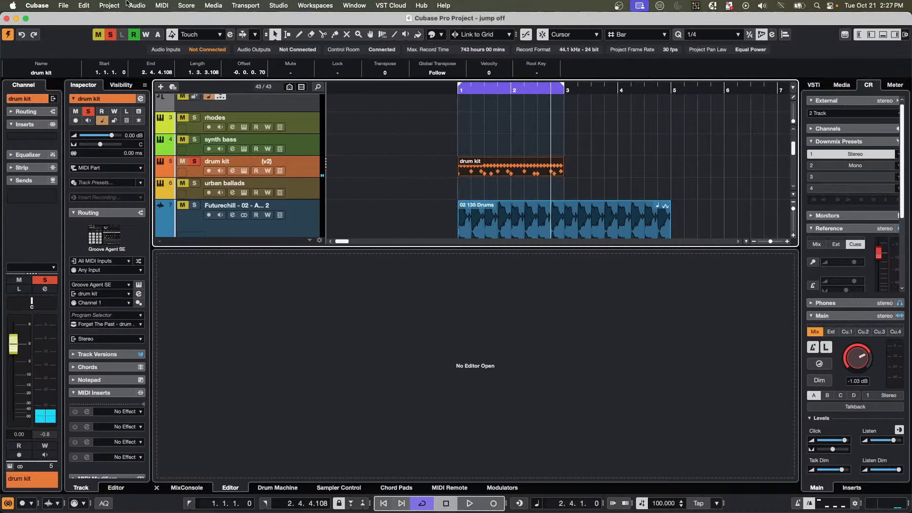
Render the drum kit part in place as one event with Channel Settings, named backing vox, muting the source event.
click(88, 5)
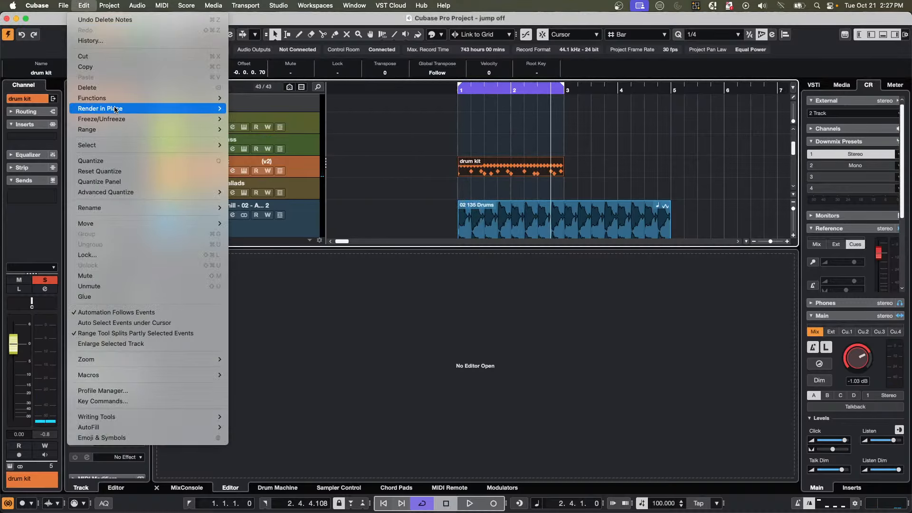
mouse_move(114, 110)
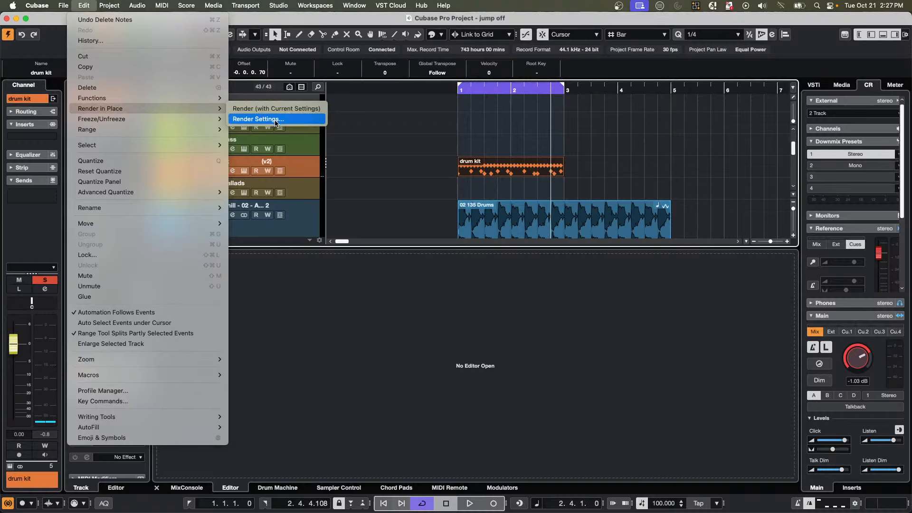
click(276, 120)
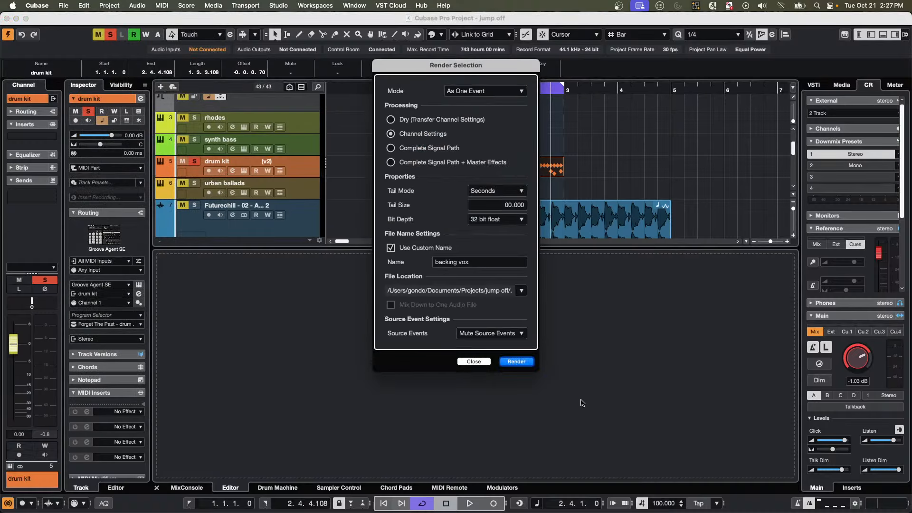
click(519, 361)
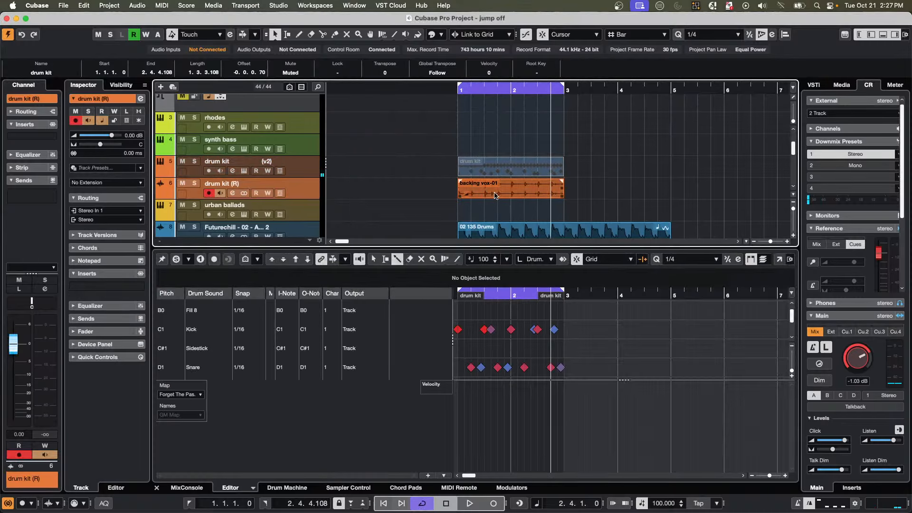
Examine the rendered backing vox-01 event's waveform, and select the muted drum kit part above it.
click(299, 169)
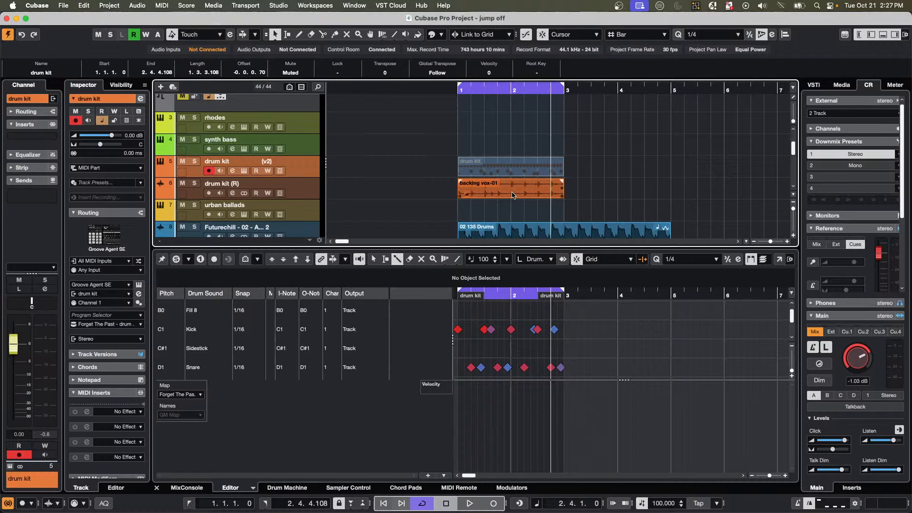
mouse_move(512, 196)
mouse_down()
mouse_move(610, 198)
mouse_move(502, 197)
mouse_move(512, 197)
mouse_up()
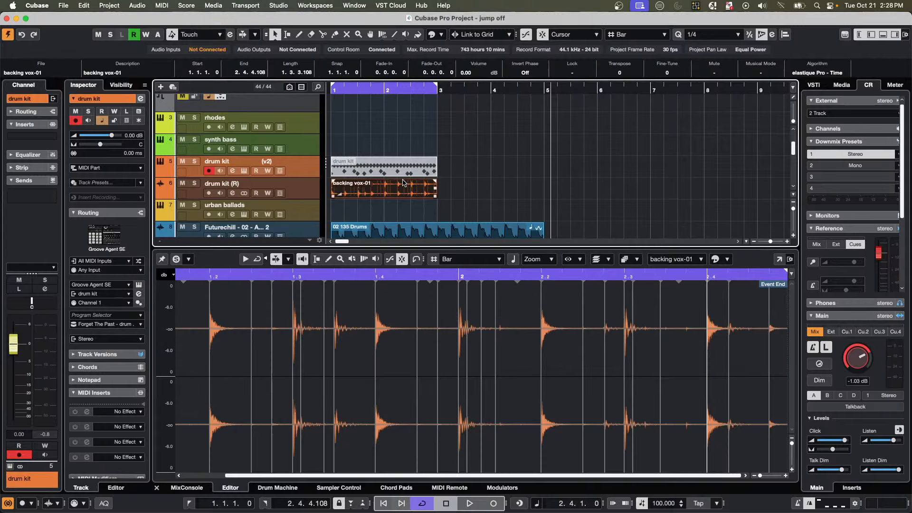
mouse_move(399, 178)
mouse_down()
mouse_move(420, 173)
mouse_move(395, 172)
mouse_up()
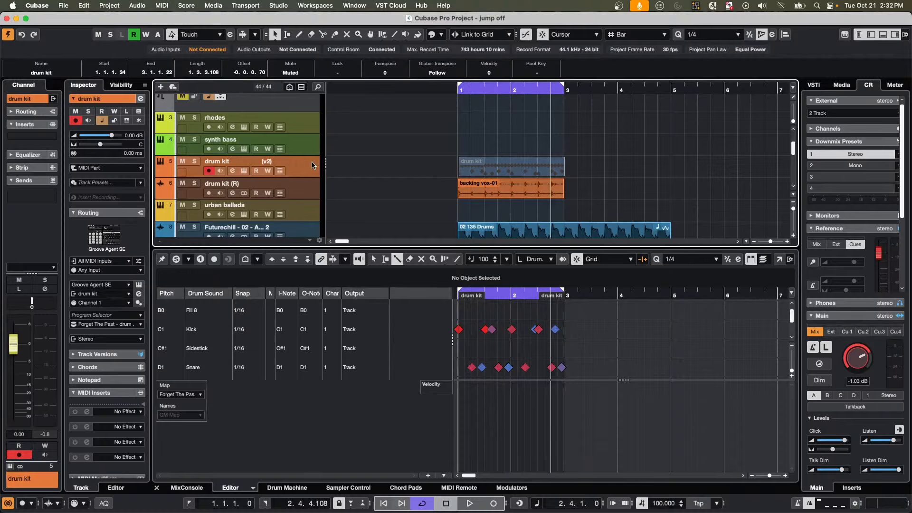
Open the urban ballads track's Groove Agent SE window and place it over the centre of the project.
scroll(310, 167, up, 3)
scroll(279, 151, up, 8)
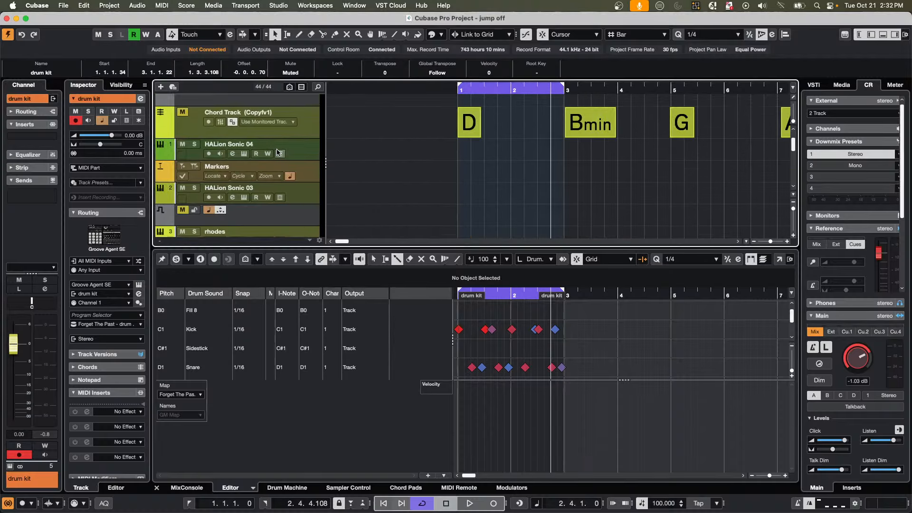
scroll(279, 150, down, 10)
scroll(279, 150, down, 7)
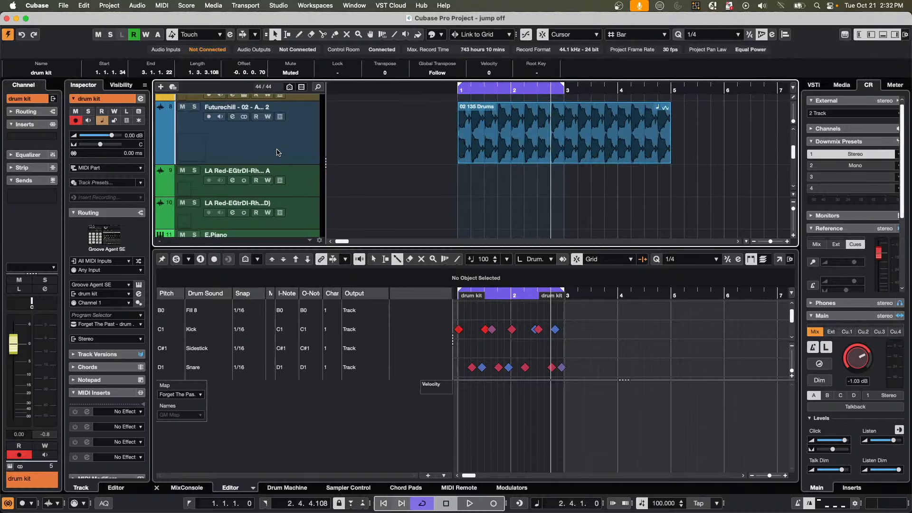
scroll(294, 154, up, 4)
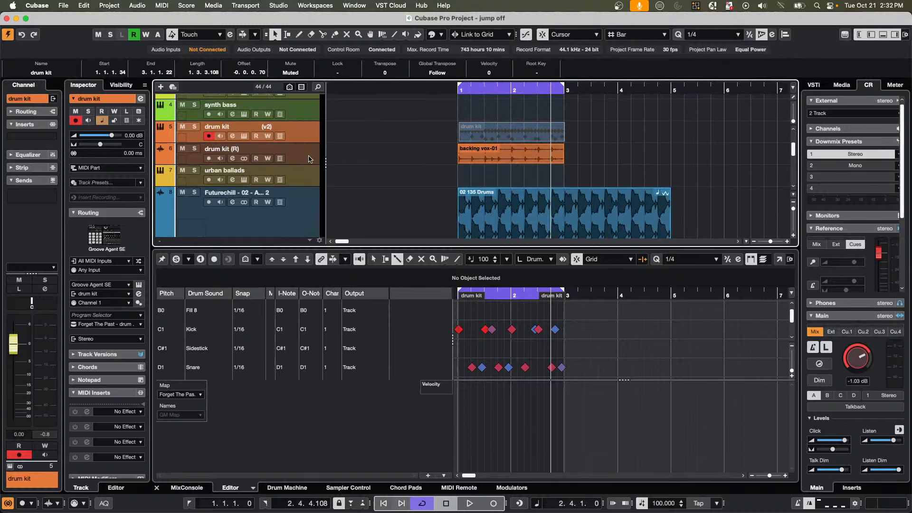
click(303, 175)
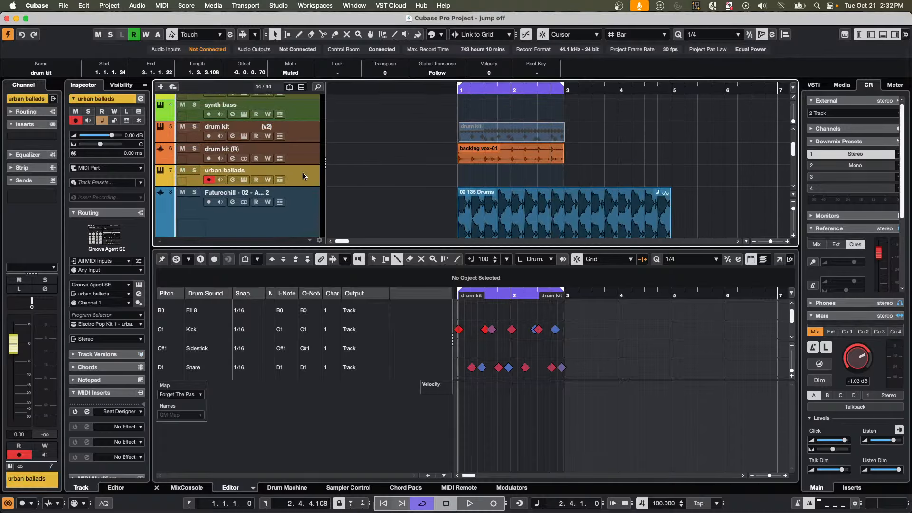
click(244, 180)
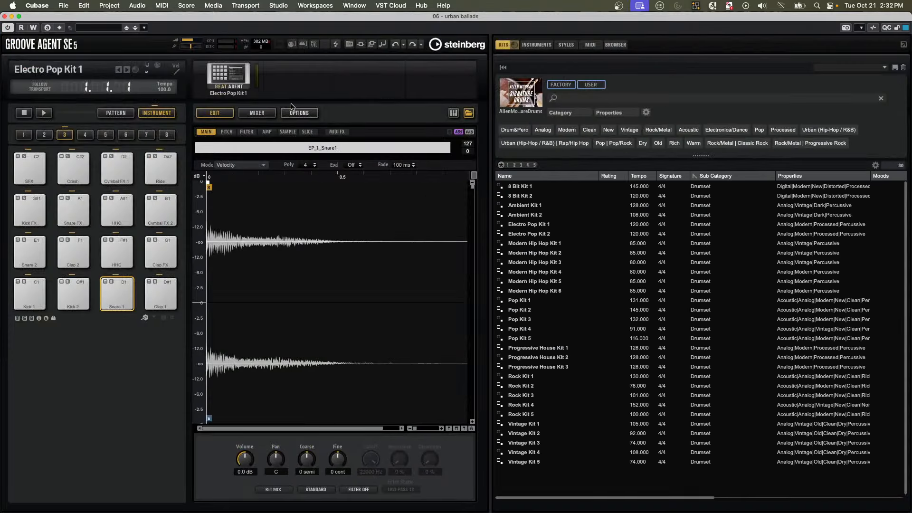
drag(50, 17, 453, 251)
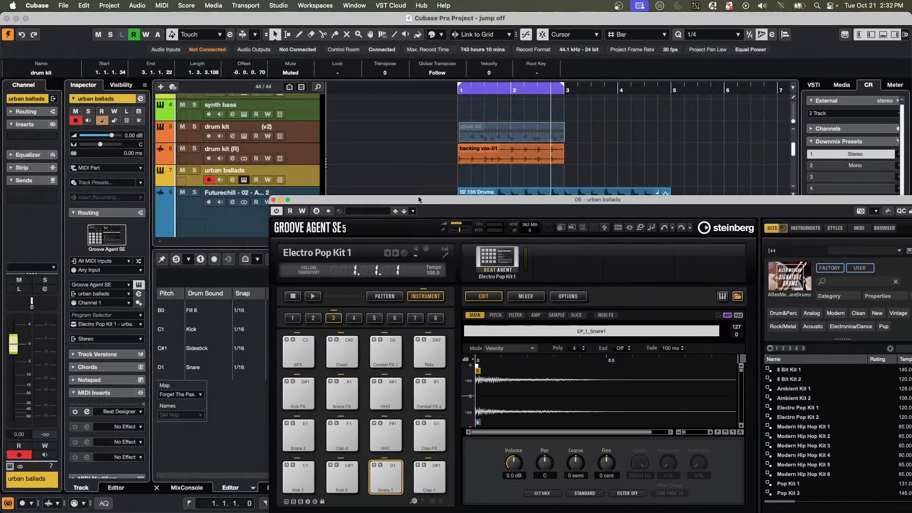
drag(418, 199, 331, 72)
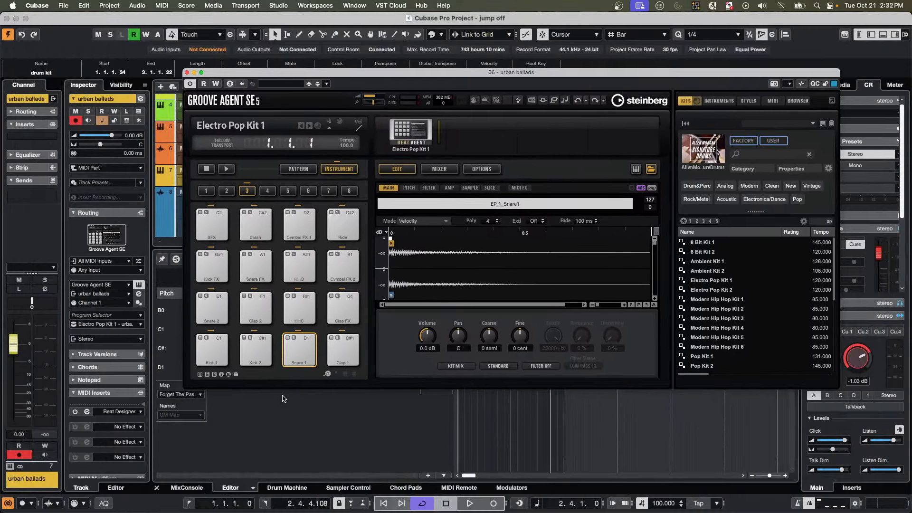
Copy all the pads of group 3, from Kick 1 to Ride, in Electro Pop Kit 1.
click(215, 355)
shift+click(344, 231)
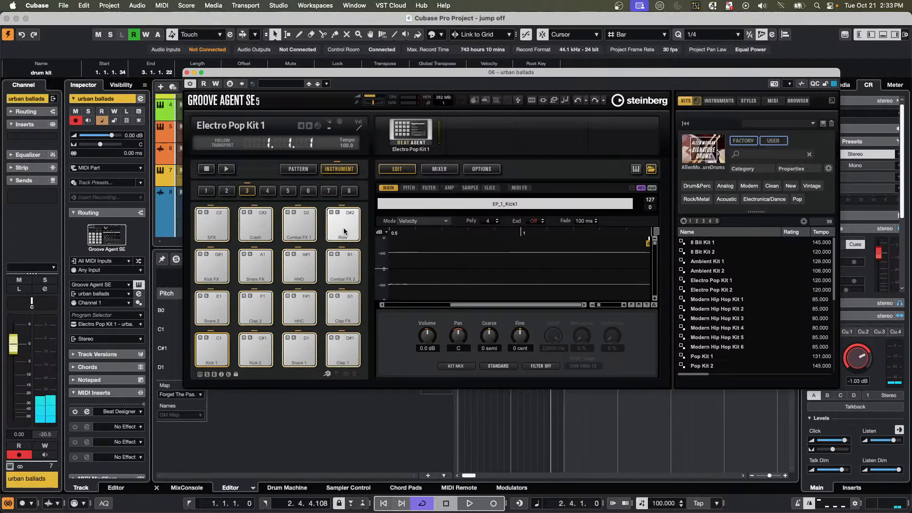
right_click(345, 231)
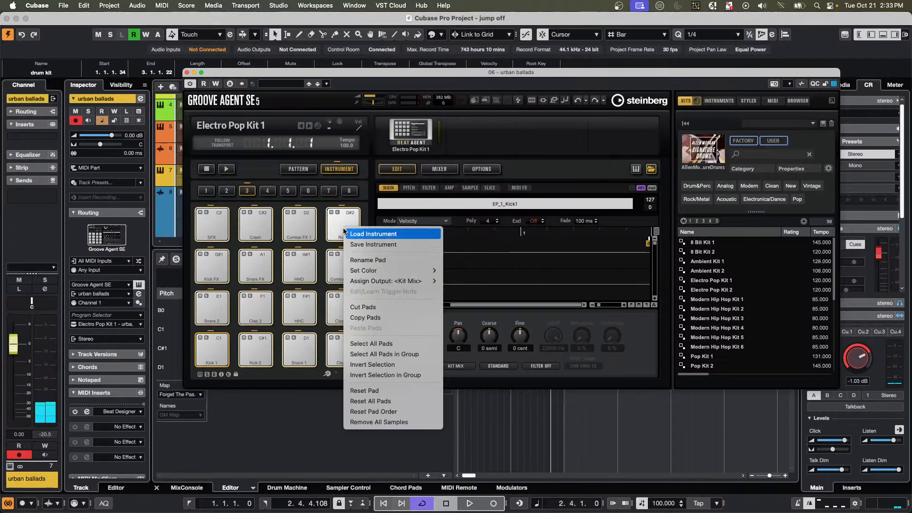
click(384, 317)
Paste the copied pads with all pads of group 7 selected, and audition pad G7.
click(327, 190)
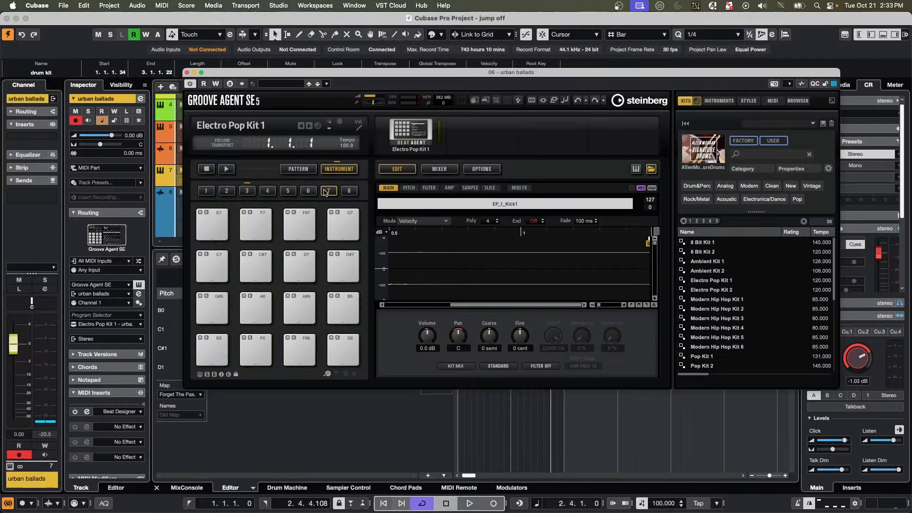
click(205, 349)
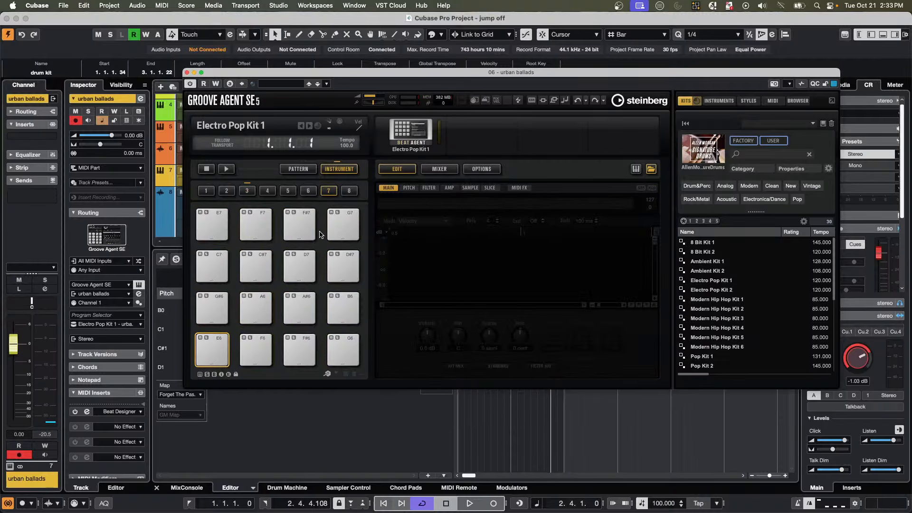
shift+click(346, 226)
right_click(344, 227)
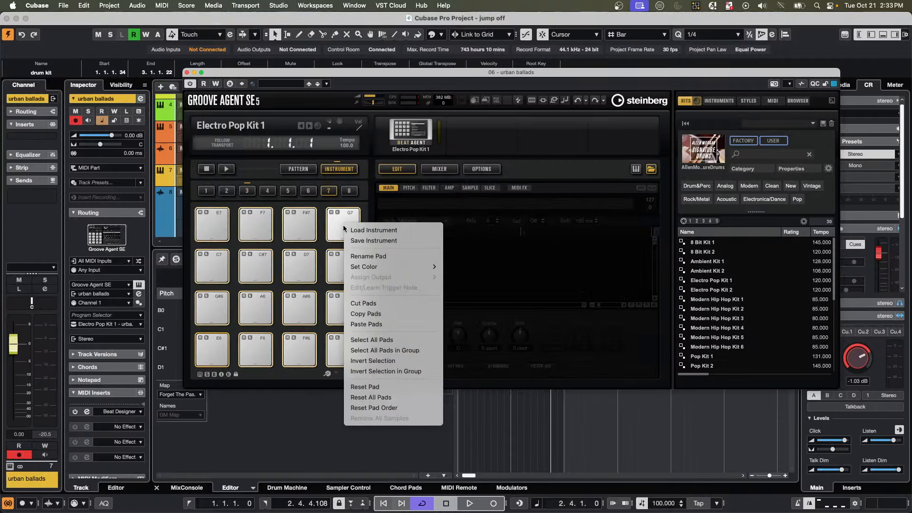
click(374, 324)
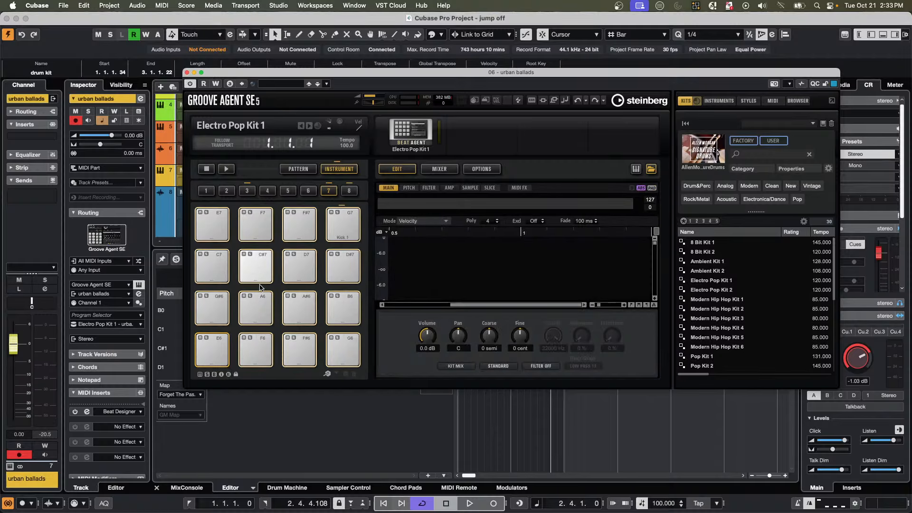
click(342, 229)
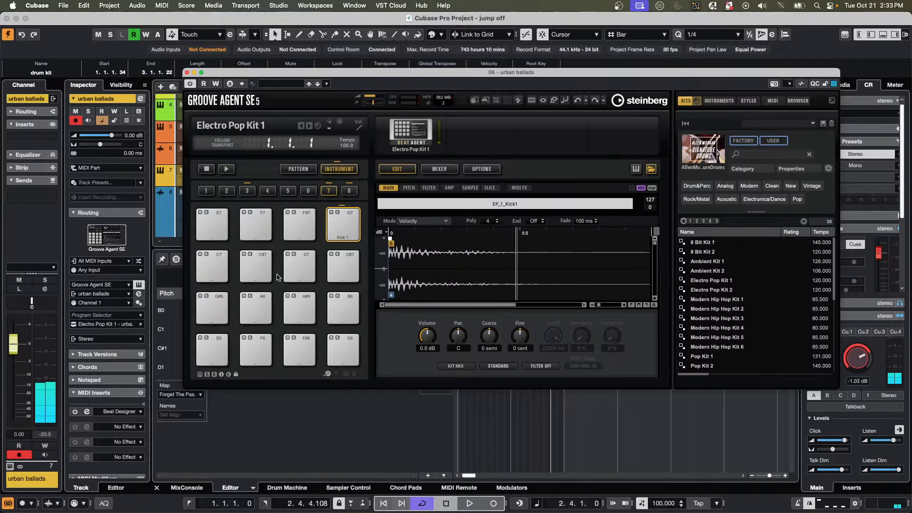
Move the Ride sample from pad D#2 in group 3 to pad C5 in group 6 and audition it.
click(245, 192)
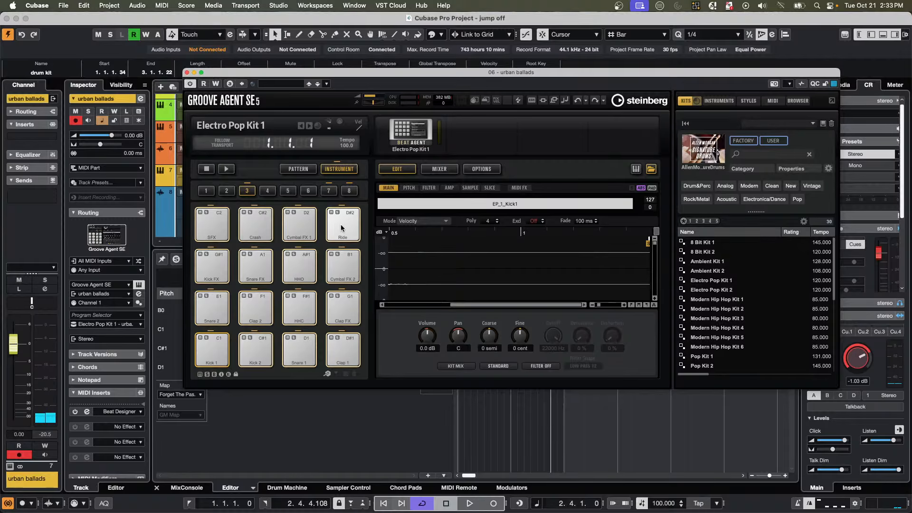
drag(343, 227, 212, 367)
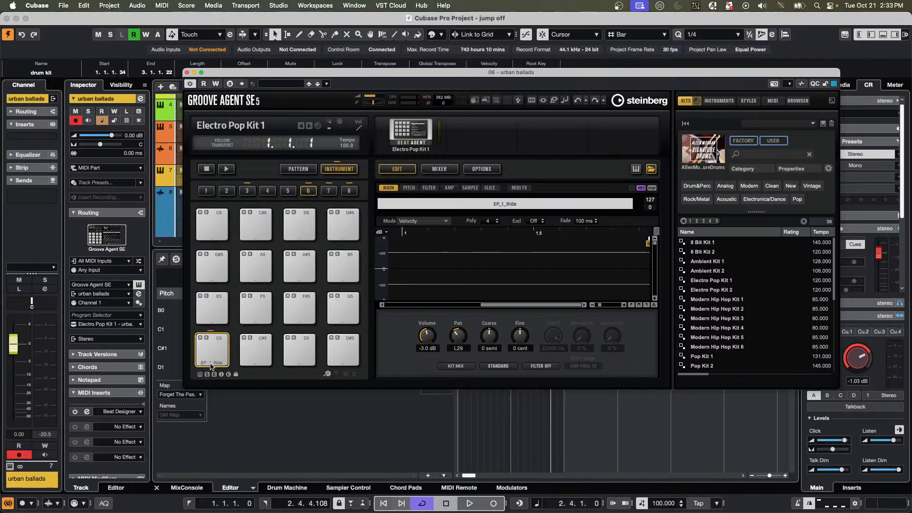
click(211, 367)
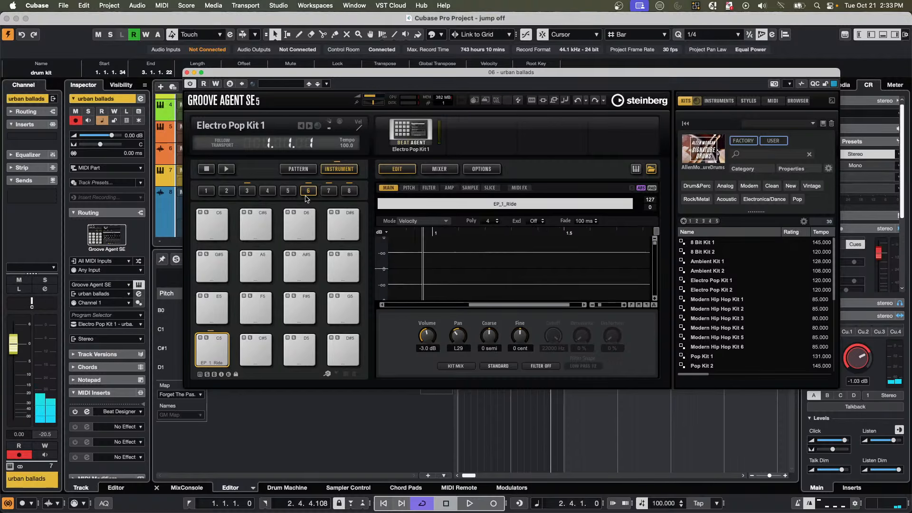
Check the pads in group 7, and audition Kick 1 and Snare 2 in group 3.
click(329, 190)
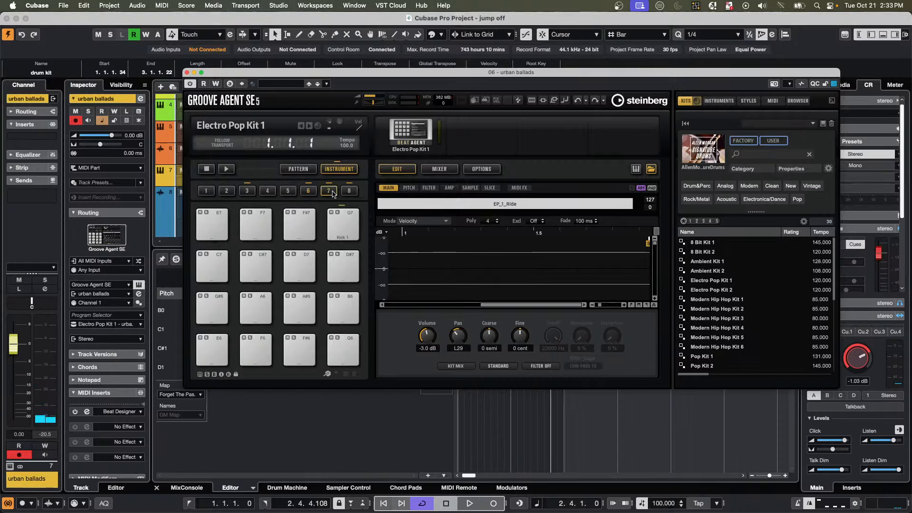
click(246, 190)
click(212, 352)
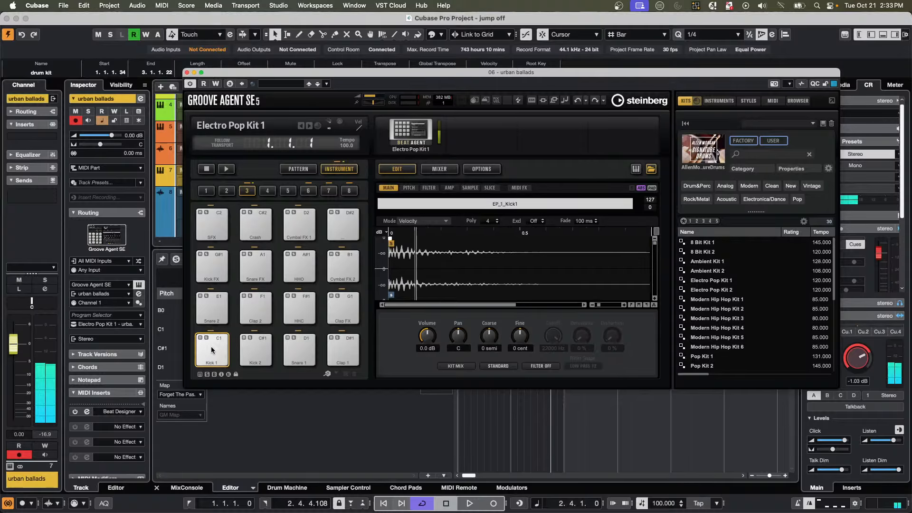
click(215, 316)
Select every pad in group 3 starting from Kick 1 and copy them.
click(212, 352)
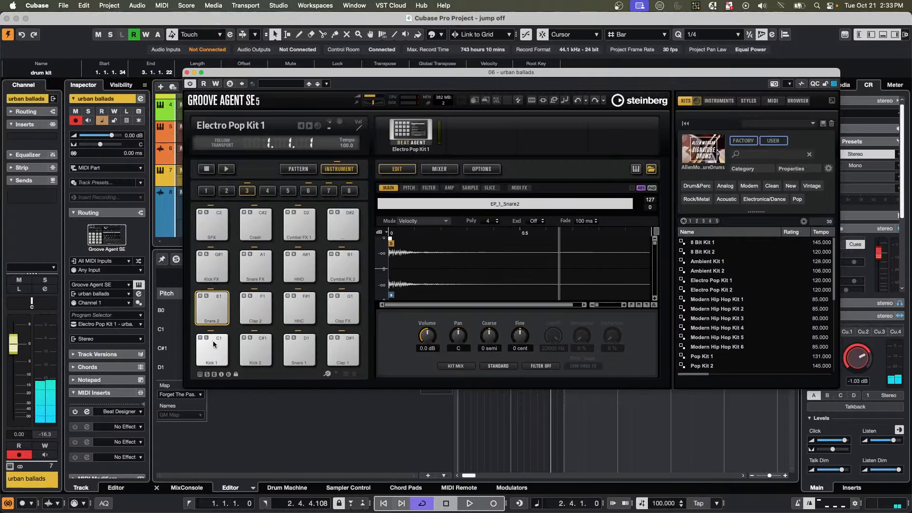
right_click(345, 228)
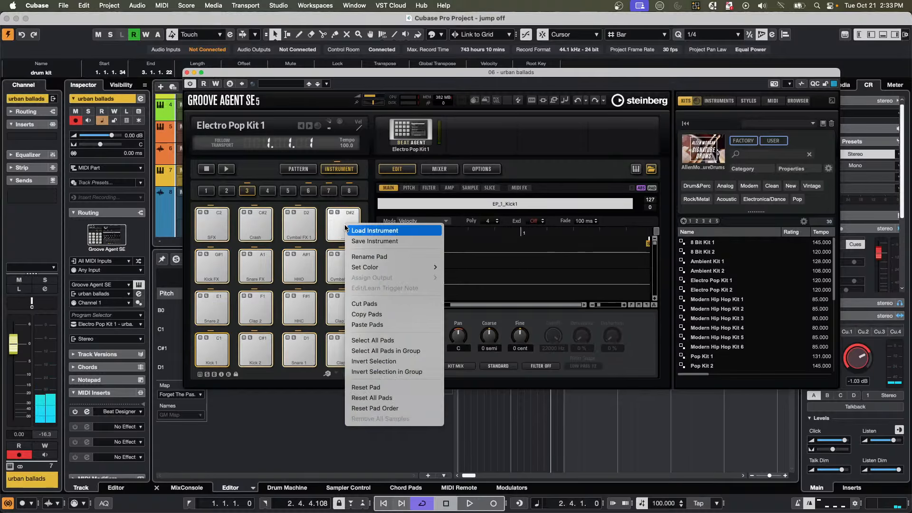
click(397, 314)
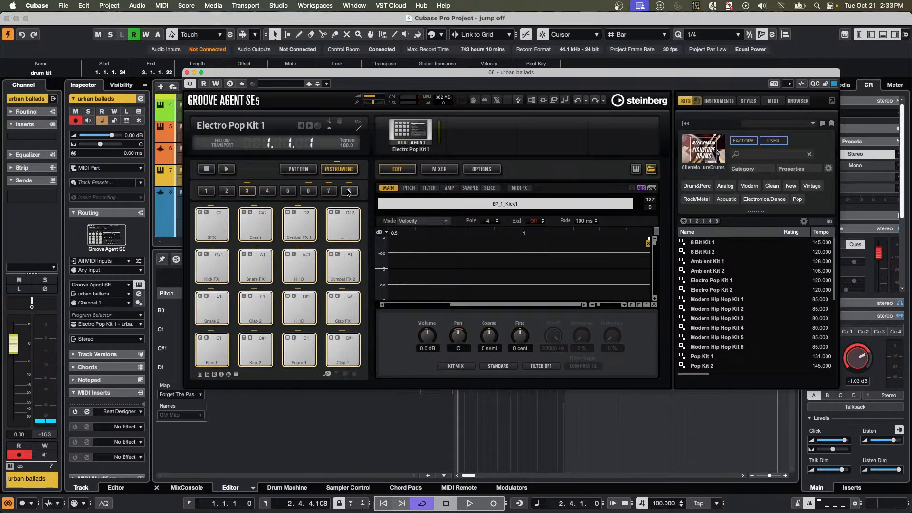
Select all pads in group 5 and paste the copied pads onto them.
click(288, 191)
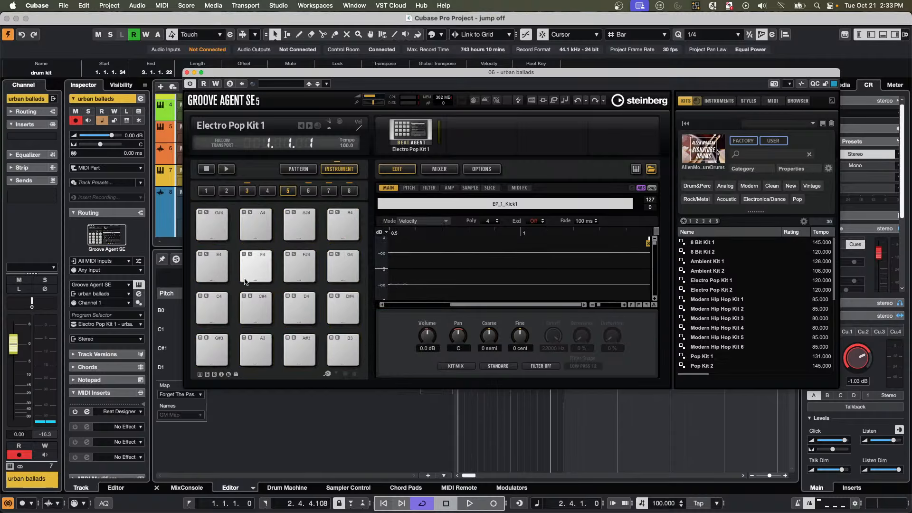
click(214, 349)
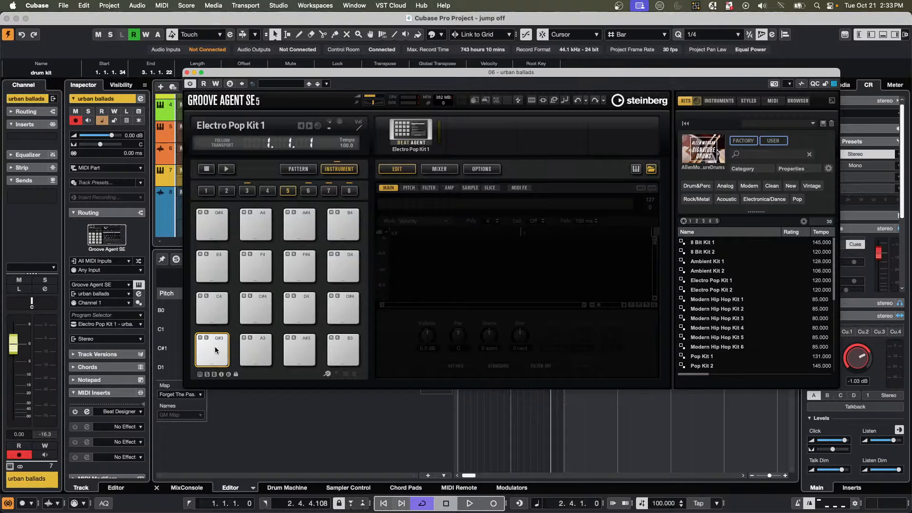
right_click(215, 350)
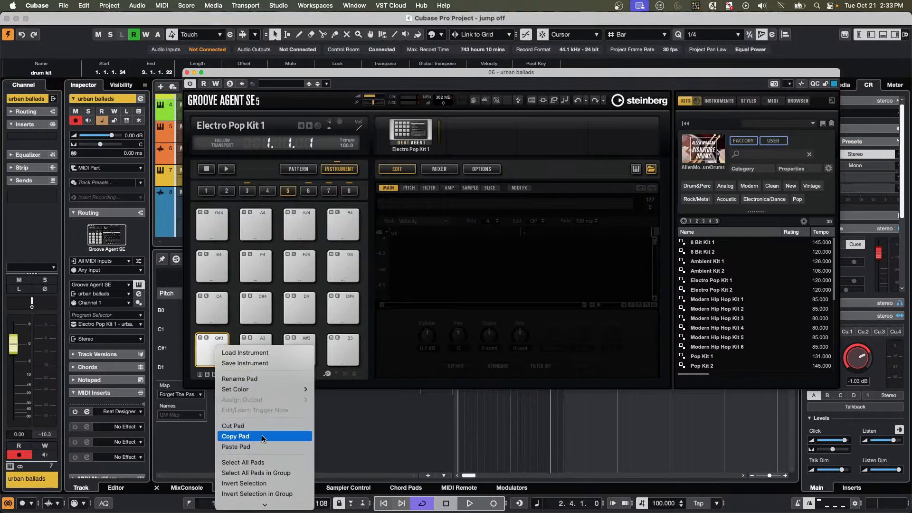
click(272, 473)
right_click(208, 345)
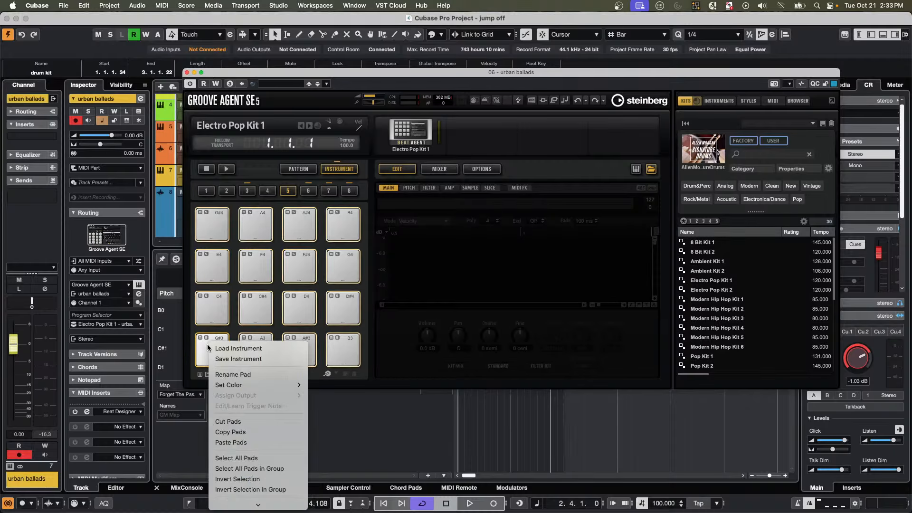
click(260, 442)
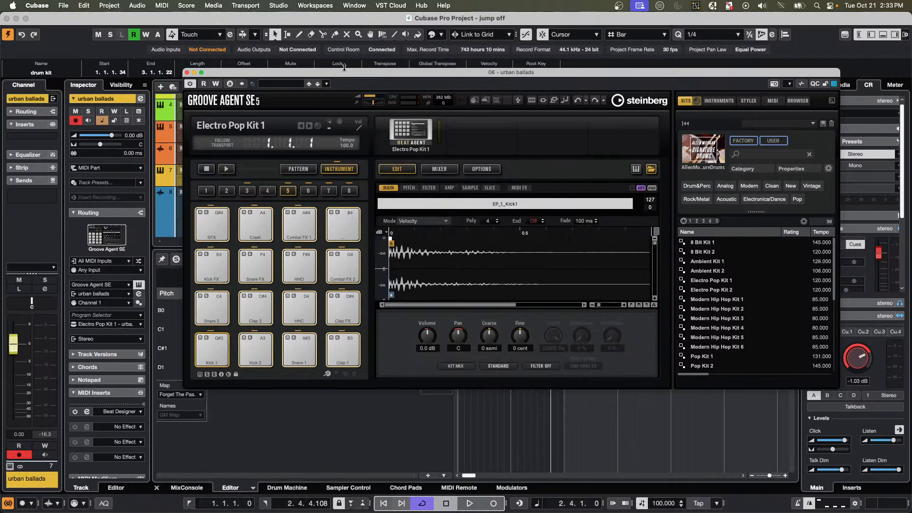
Undo the pastes into groups 5 and 7 and the Ride sample's move out of group 3.
key(super+z)
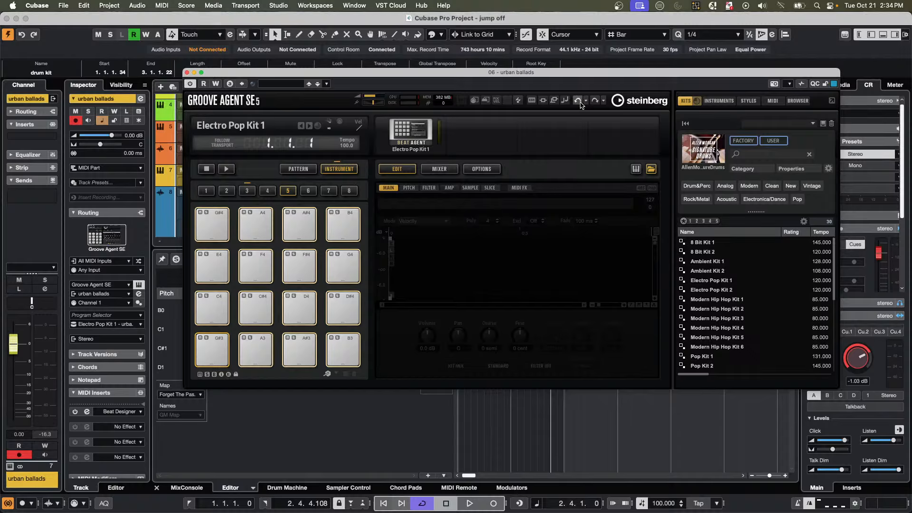
Audition the pads of group 3, including Kick 1, Snare 2, Clap 2, the hi-hats, Crash, Ride and Clap FX.
click(247, 191)
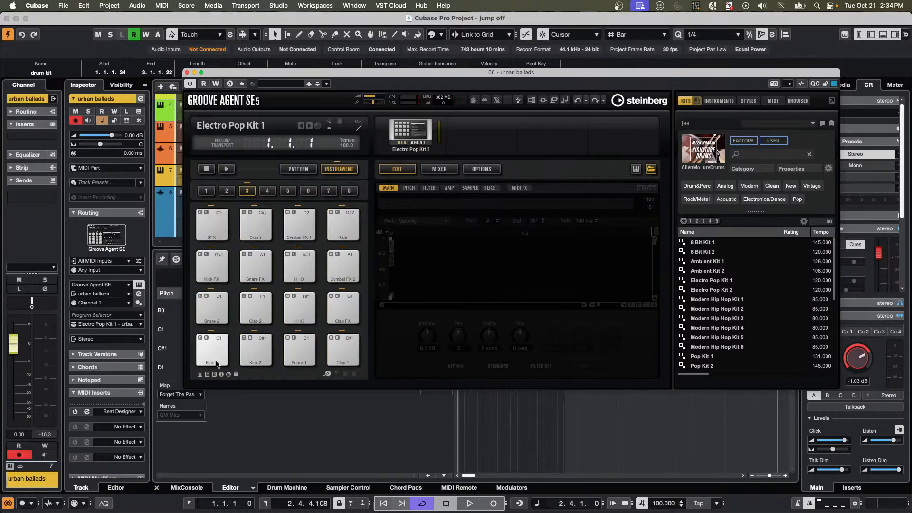
click(216, 364)
click(212, 308)
click(256, 308)
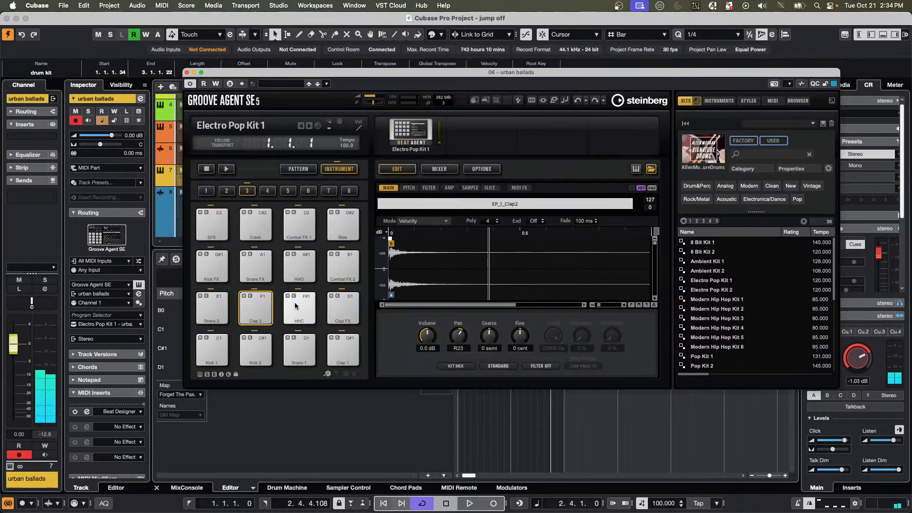
click(295, 307)
click(299, 266)
click(256, 224)
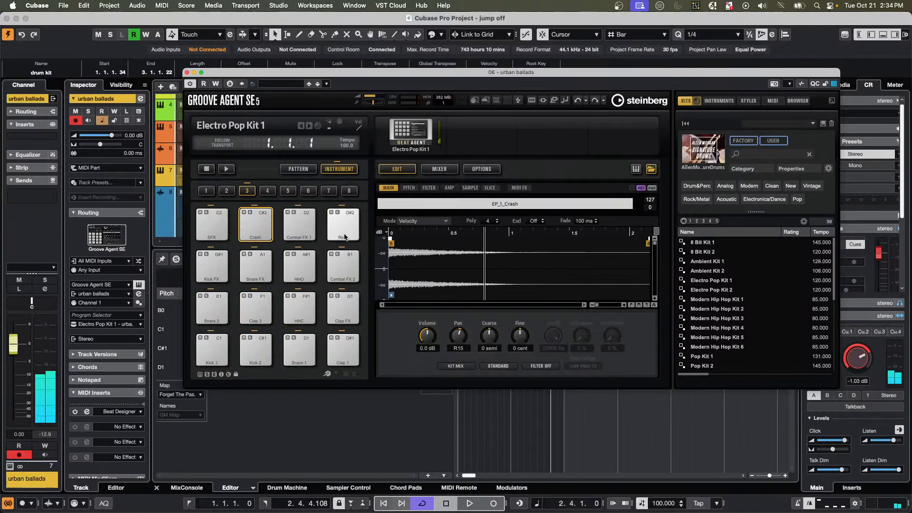
click(344, 232)
click(343, 269)
click(343, 311)
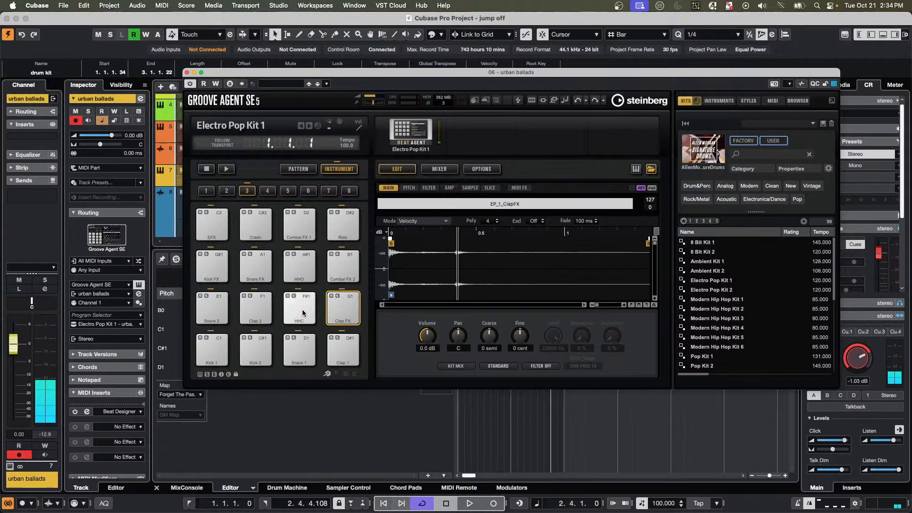
click(343, 351)
Select every pad in group 3, from Kick 1 through Ride, and copy them.
click(212, 351)
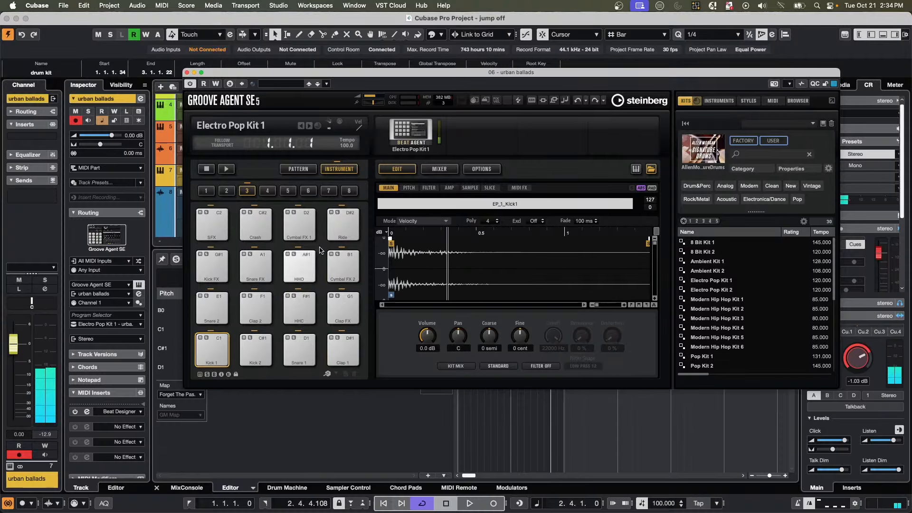
shift+click(347, 223)
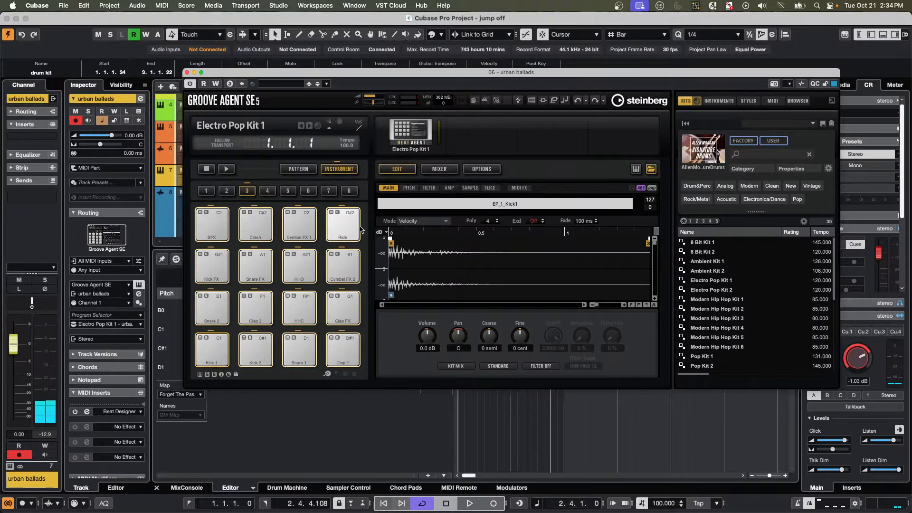
click(212, 354)
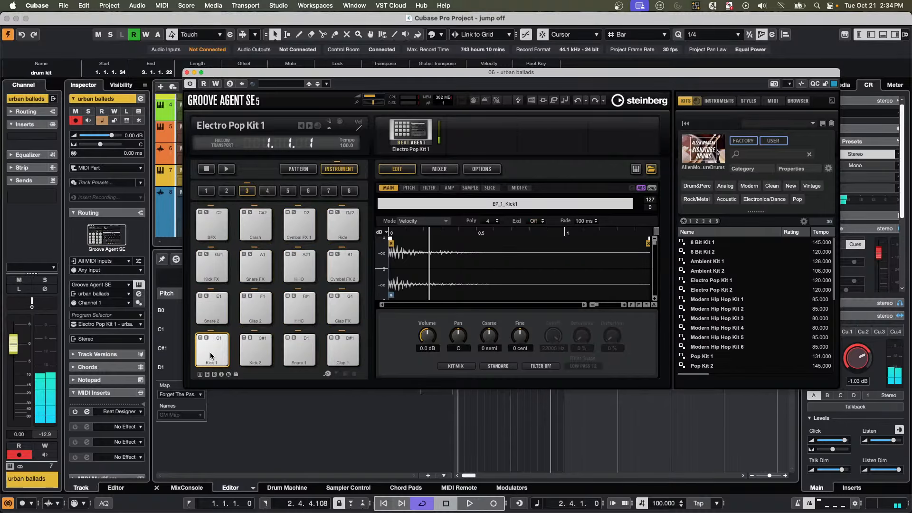
shift+click(343, 225)
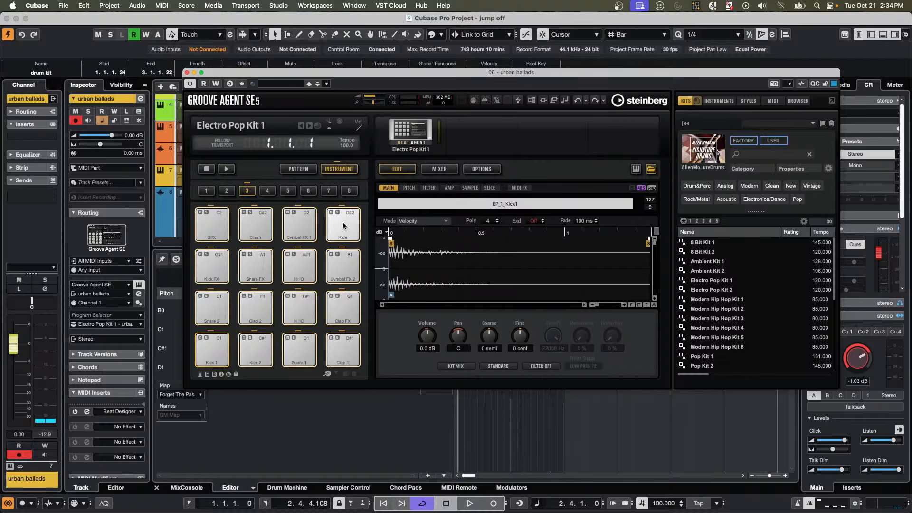
right_click(344, 226)
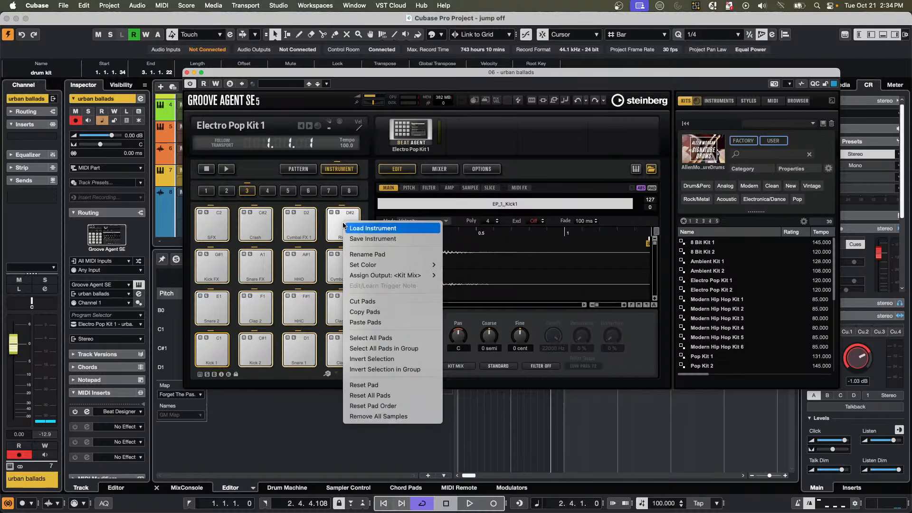
click(375, 312)
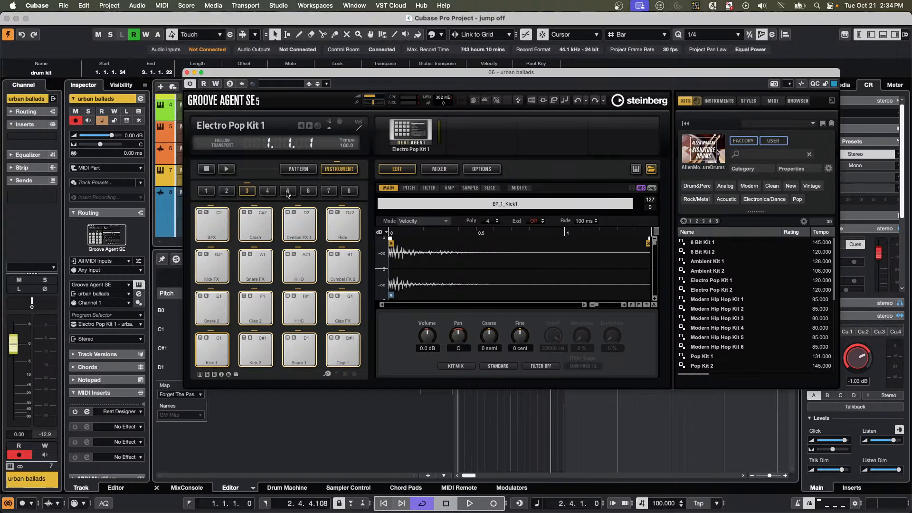
Paste the copied pads onto all pads of group 5, from G#3 through B4.
click(288, 191)
click(217, 354)
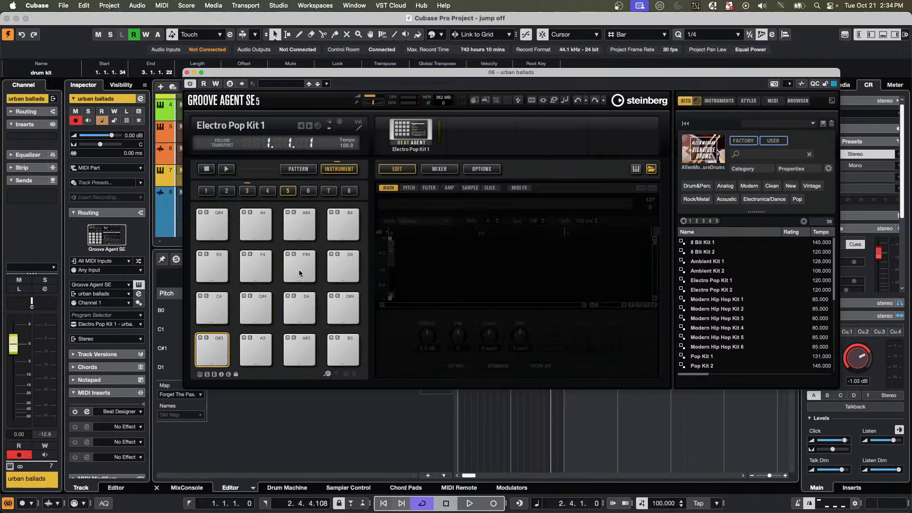
shift+click(344, 234)
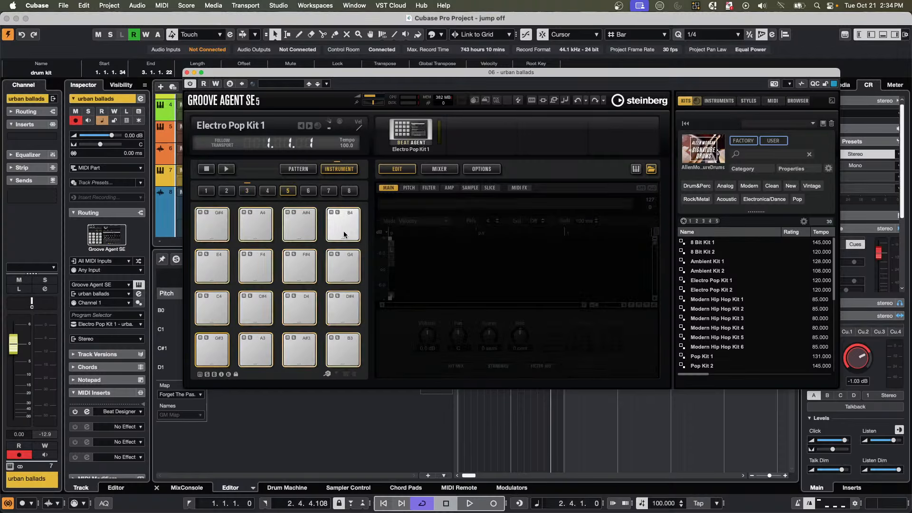
right_click(215, 350)
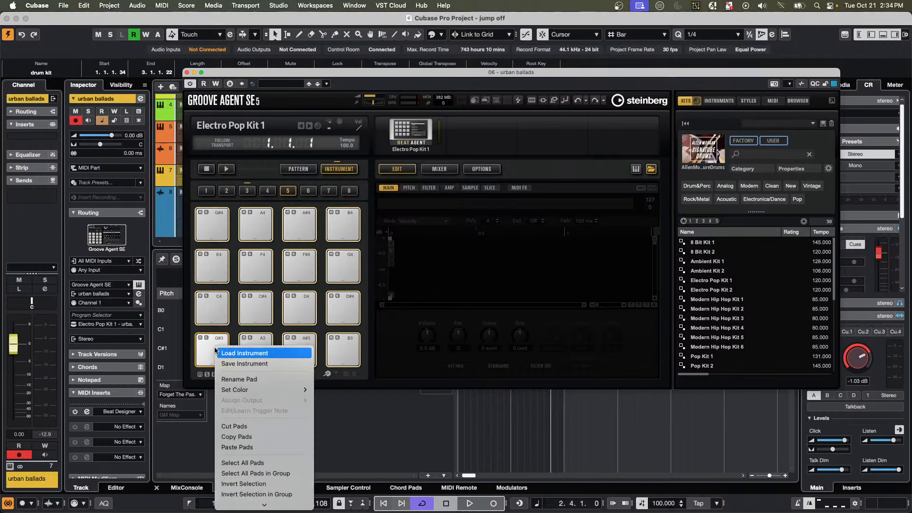
click(252, 447)
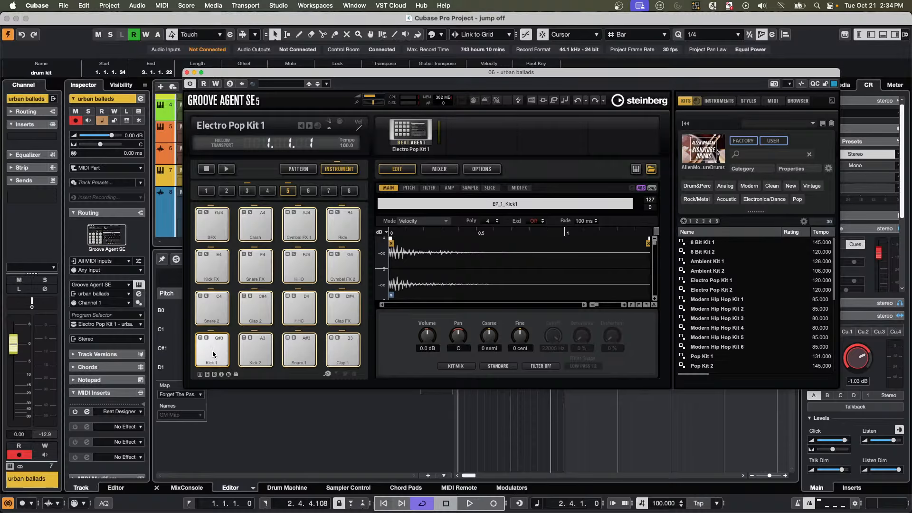
Audition Snare 2, Clap 2, Snare FX, Cymbal FX 1, Ride, Crash and SFX in group 5.
click(212, 309)
click(256, 308)
click(256, 266)
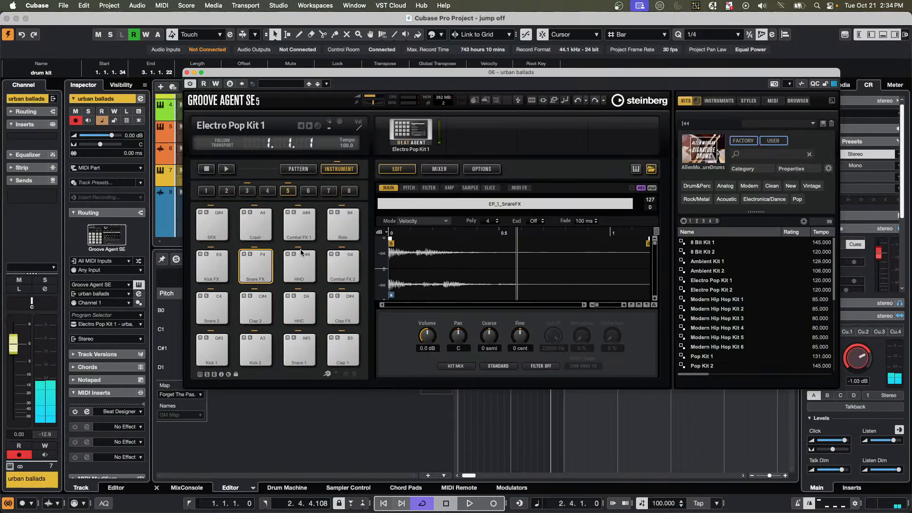
click(299, 224)
click(342, 224)
click(260, 228)
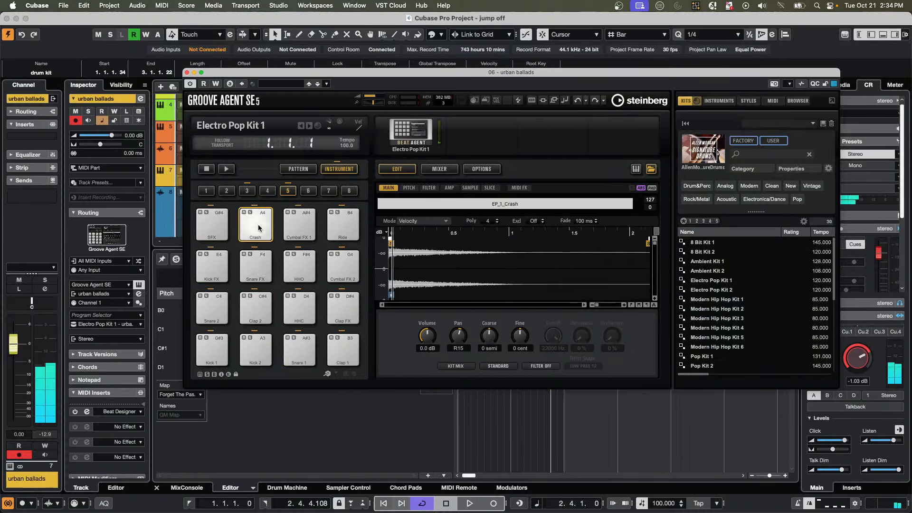
click(206, 225)
Compare Kick 1 and Snare 2 in group 3 with the same pads in group 5.
click(248, 192)
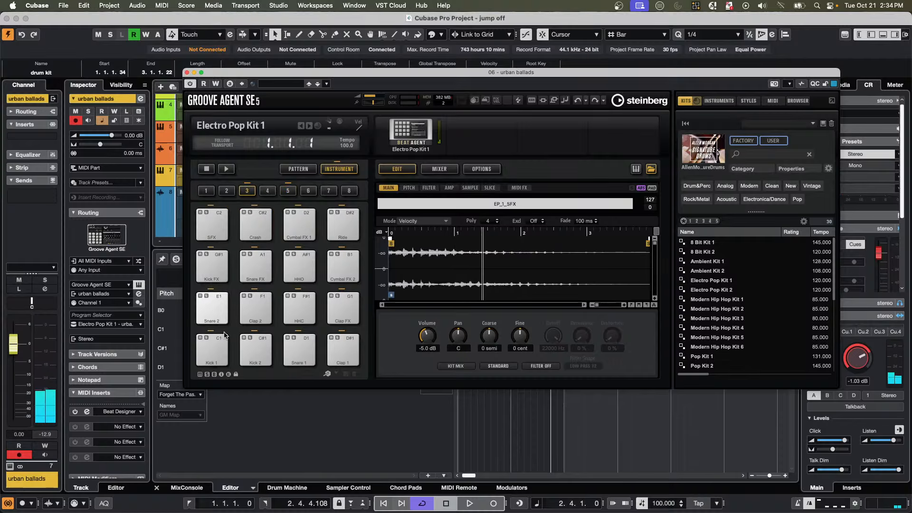
click(218, 348)
click(212, 309)
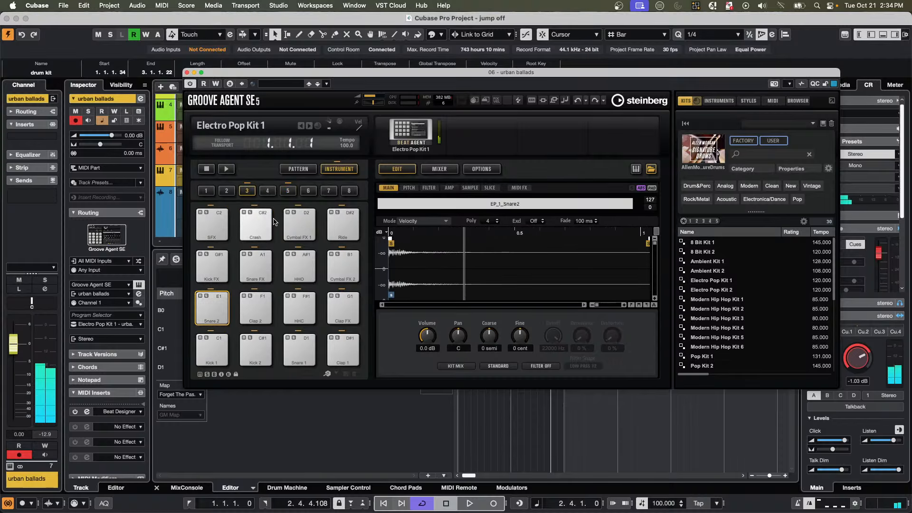
click(288, 190)
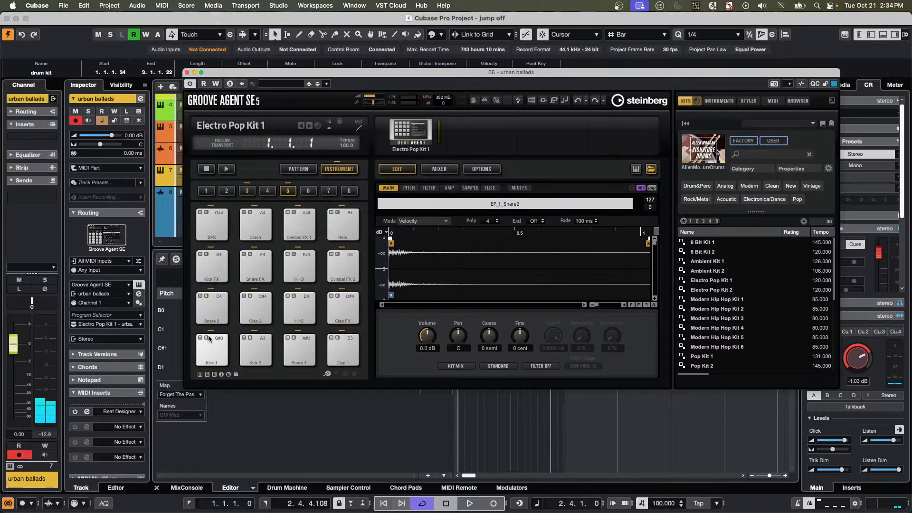
click(204, 307)
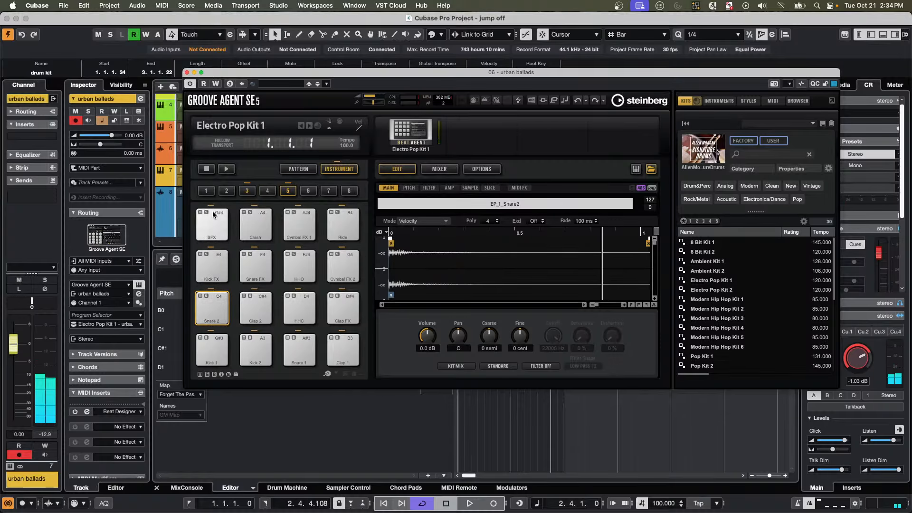
click(211, 354)
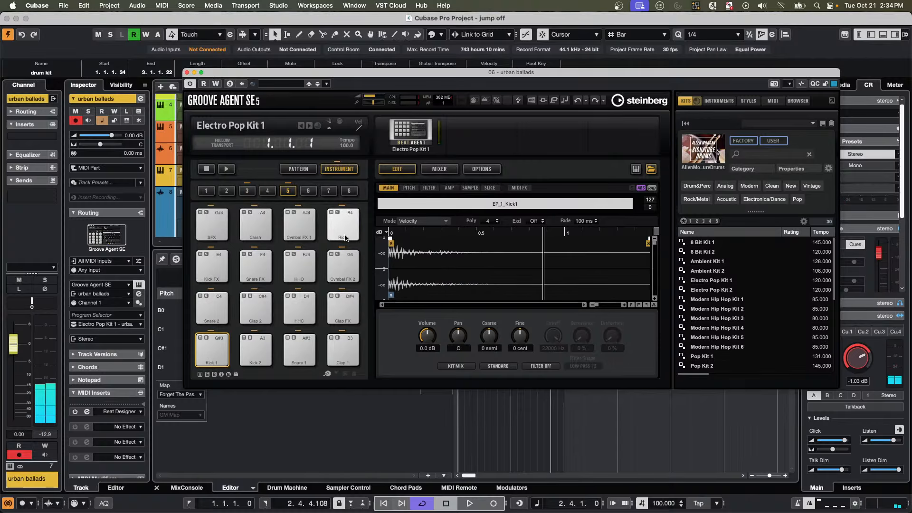
key(super+a)
right_click(343, 234)
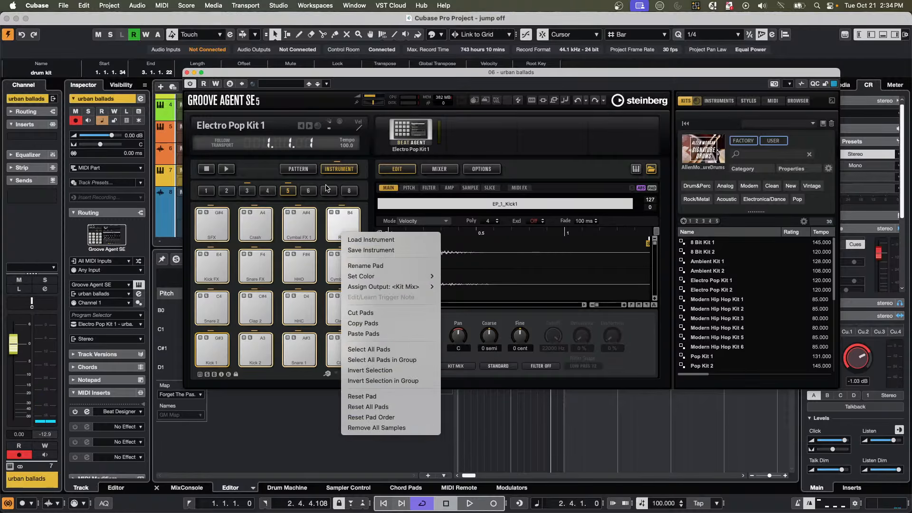
click(328, 189)
Paste the copied pads onto all pads of group 7, from E6 through G7.
click(327, 189)
click(216, 352)
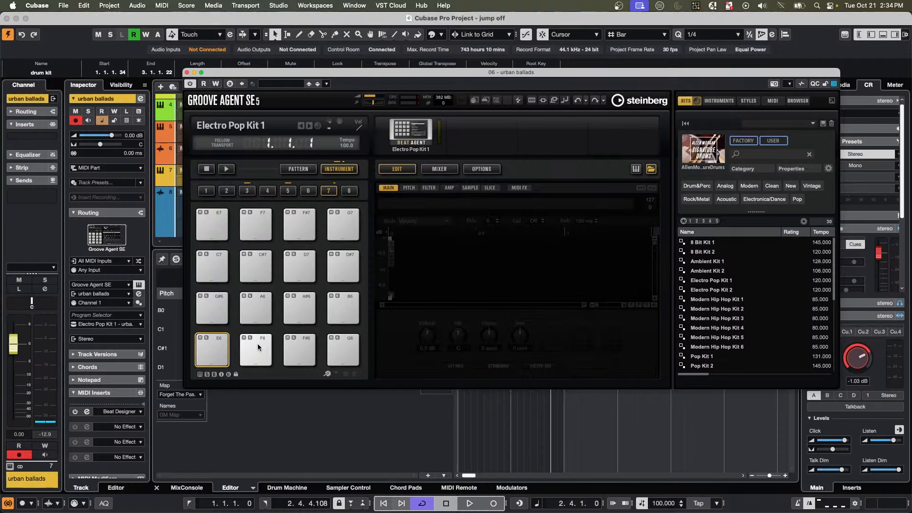
shift+click(343, 226)
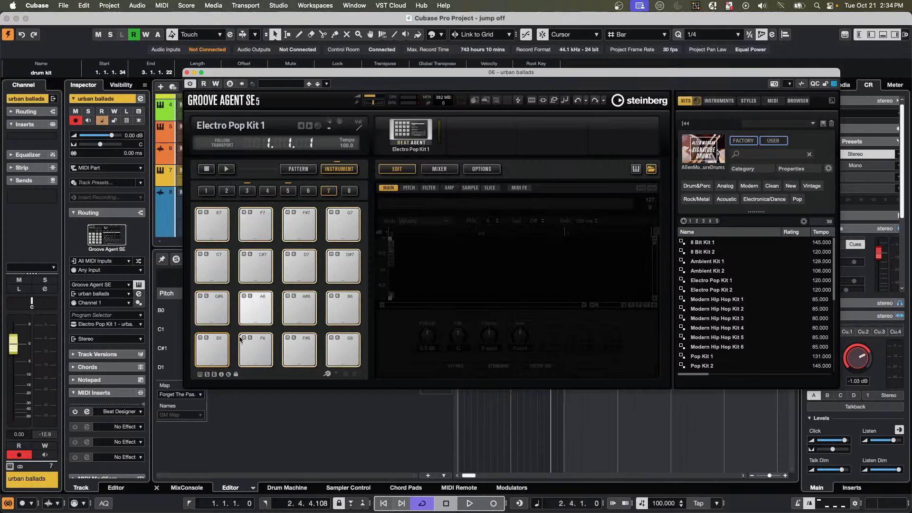
right_click(214, 351)
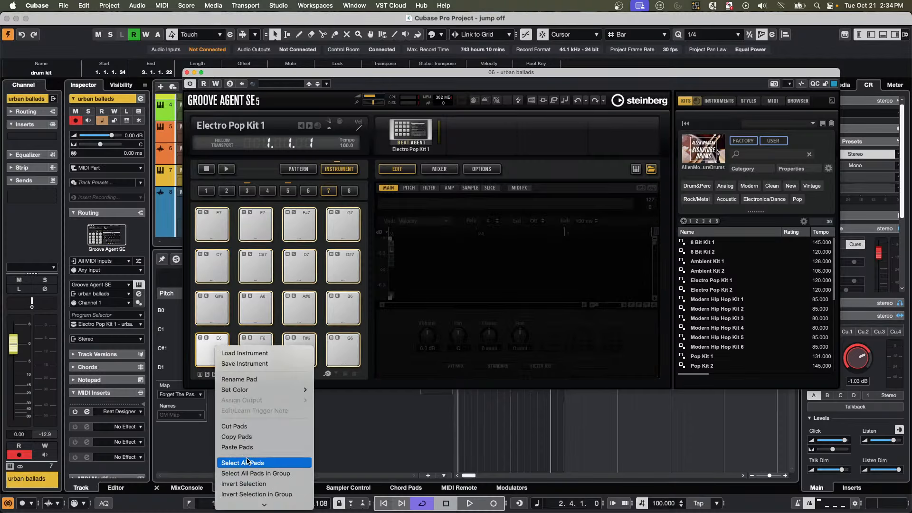
click(254, 446)
Audition Kick 1 and Snare 2 in group 7 and Snare 2 in group 5, and return to group 3.
click(209, 350)
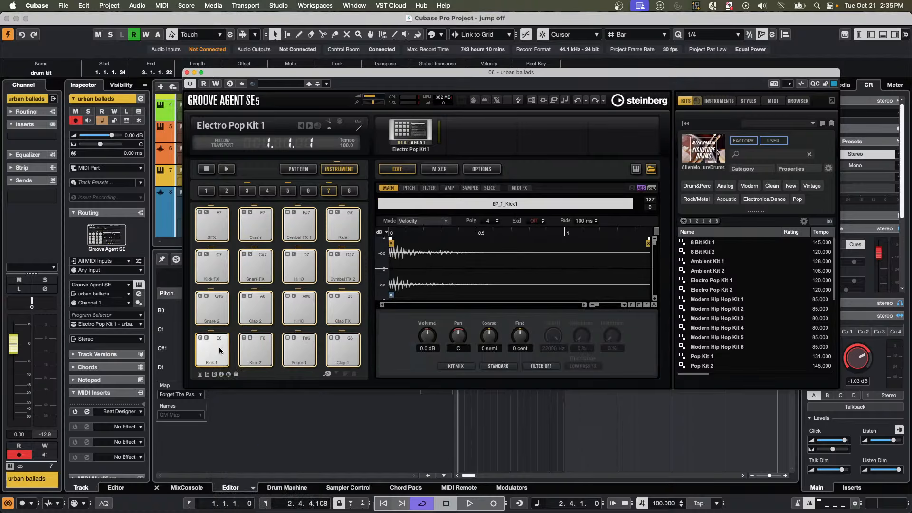
click(211, 313)
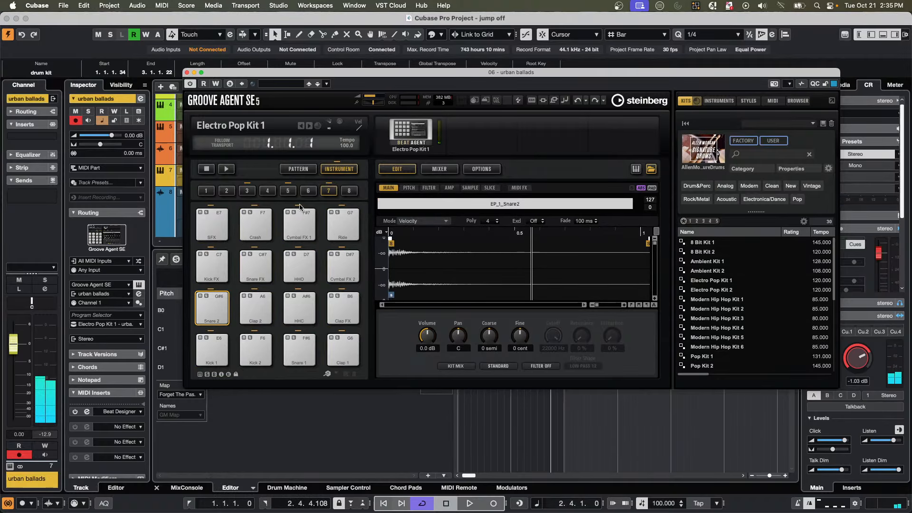
click(288, 191)
click(220, 321)
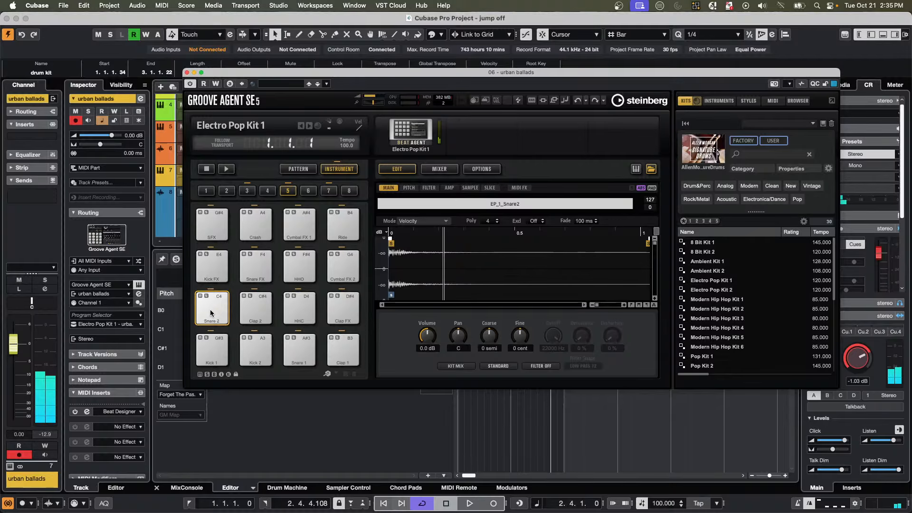
click(247, 191)
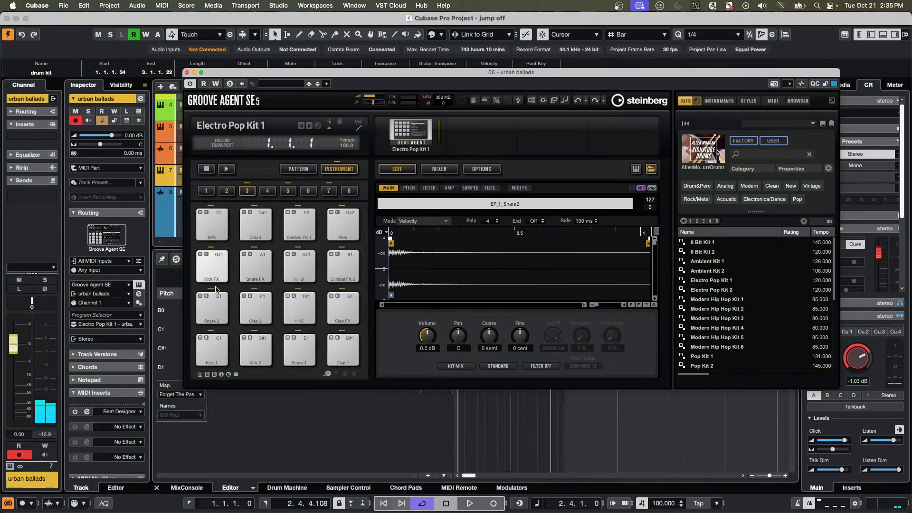
Audition Snare 2 and Kick 1 in group 3.
click(217, 313)
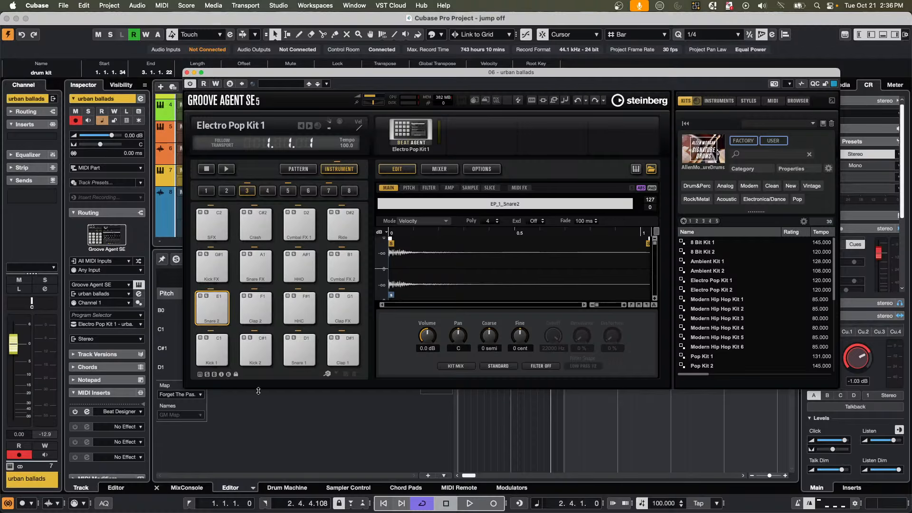
click(215, 354)
click(218, 347)
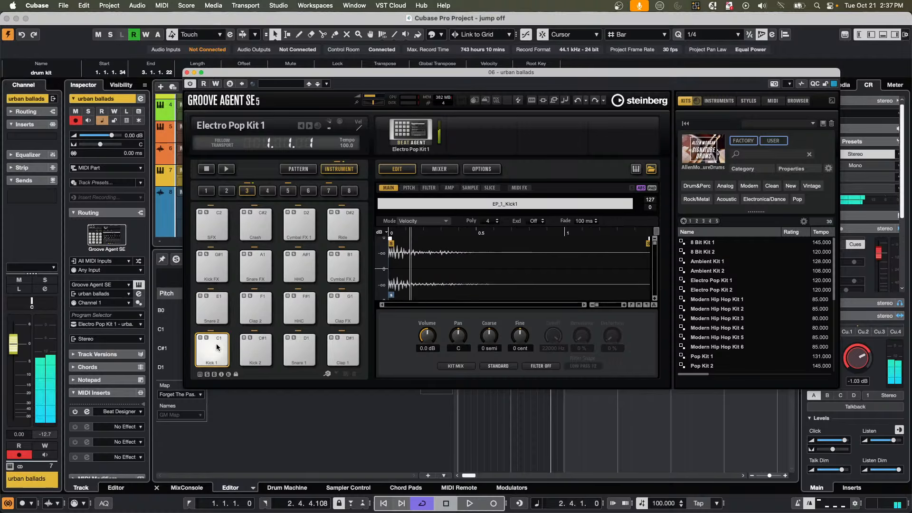
click(218, 346)
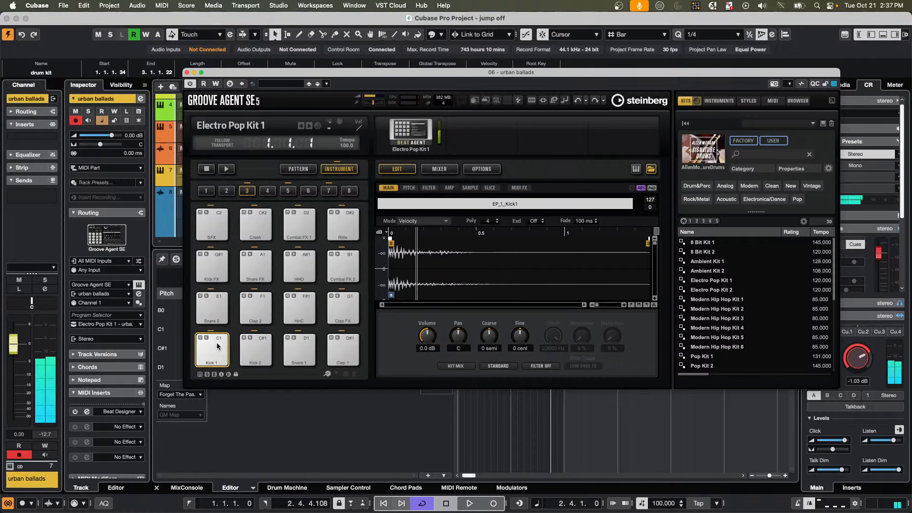
With hardware controller mapping on, assign trigger note C3 to Kick 1 in group 3, audition the pad and turn the mapping off.
click(327, 374)
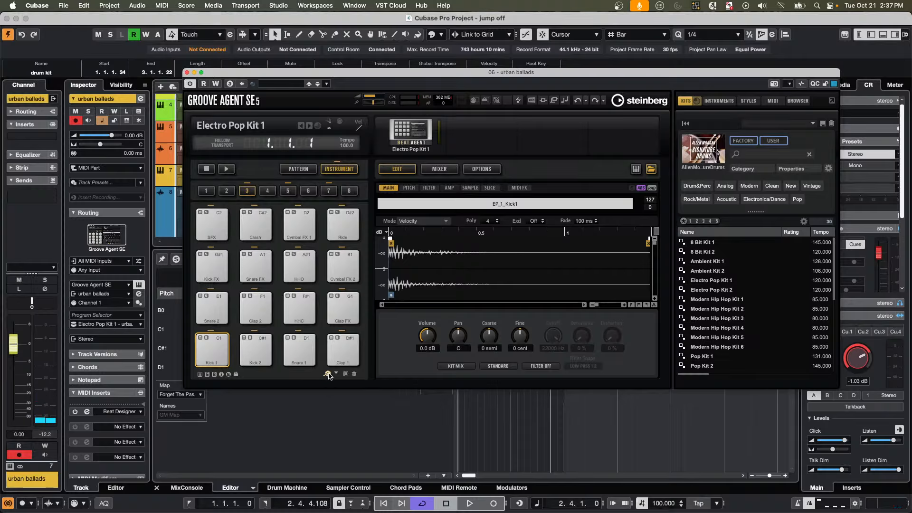
right_click(219, 350)
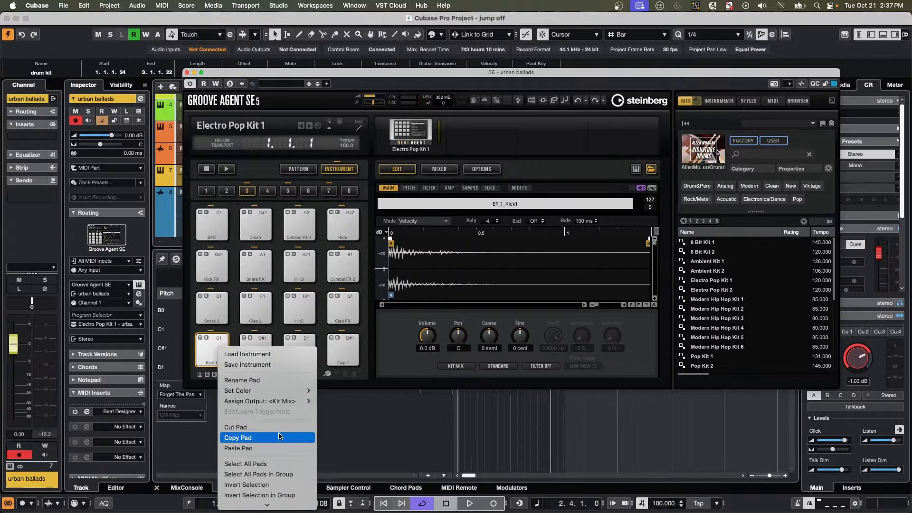
click(344, 383)
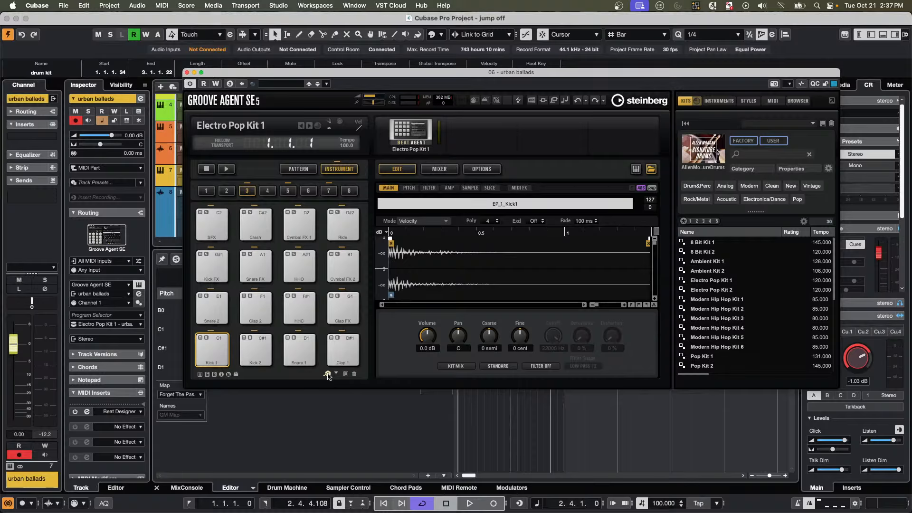
right_click(218, 340)
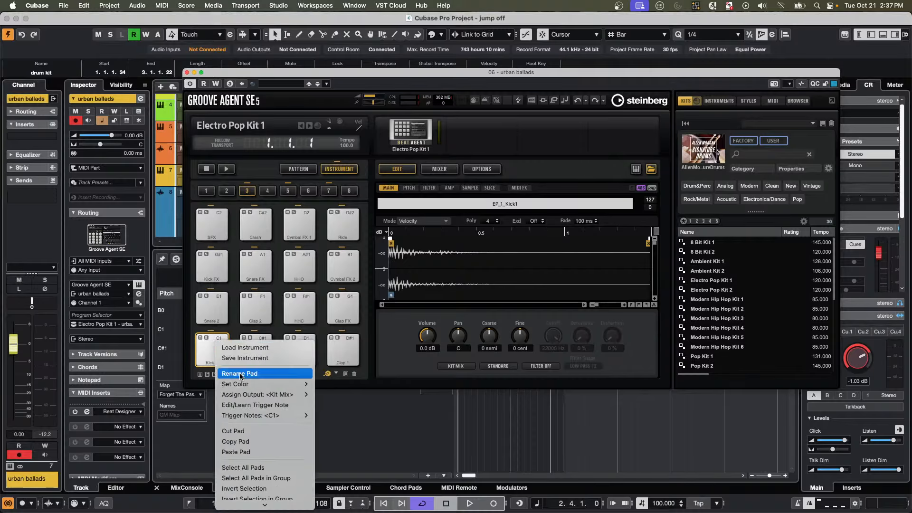
mouse_move(254, 388)
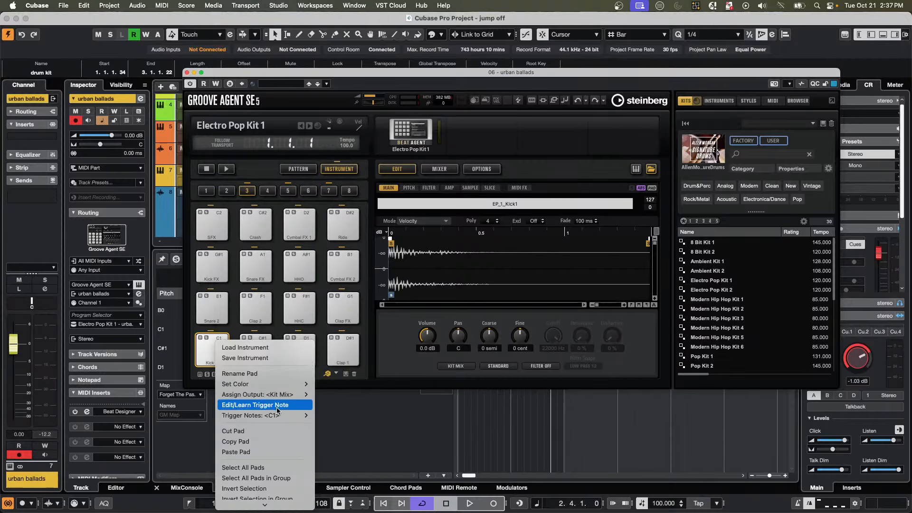
mouse_move(278, 416)
mouse_move(354, 417)
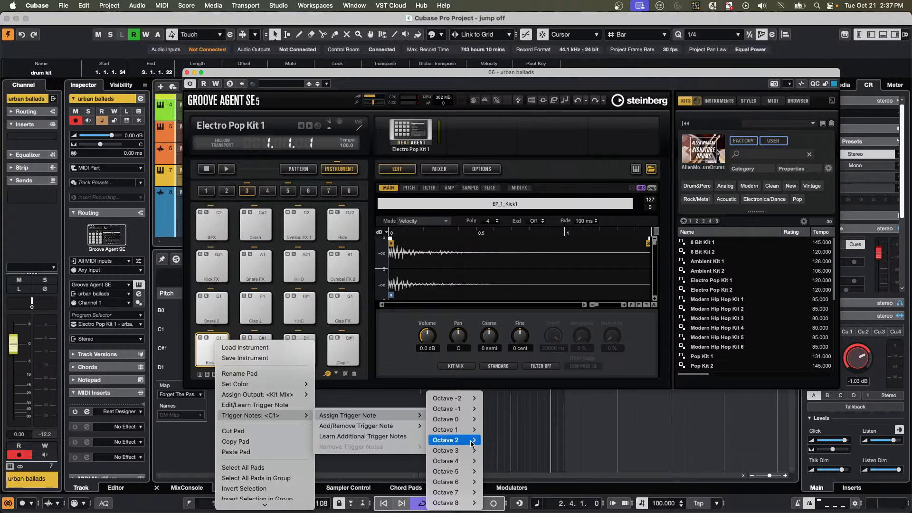
mouse_move(467, 451)
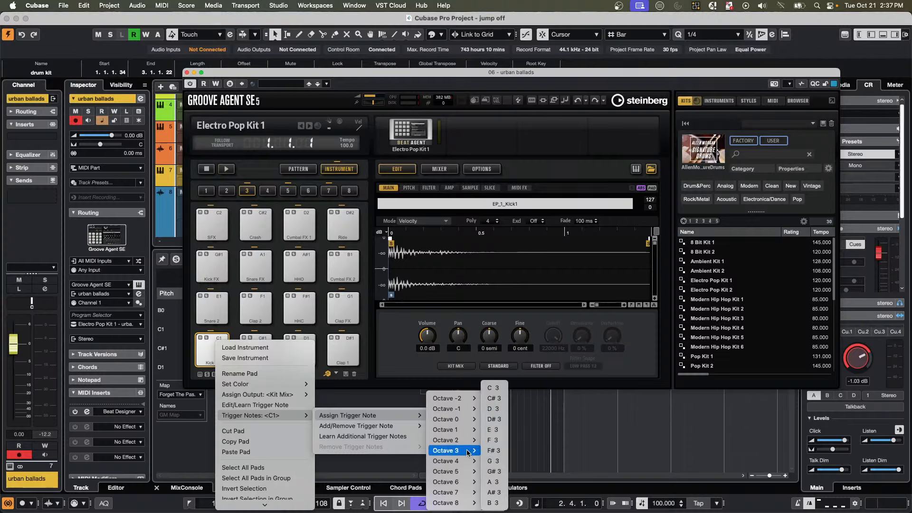
click(492, 388)
click(217, 342)
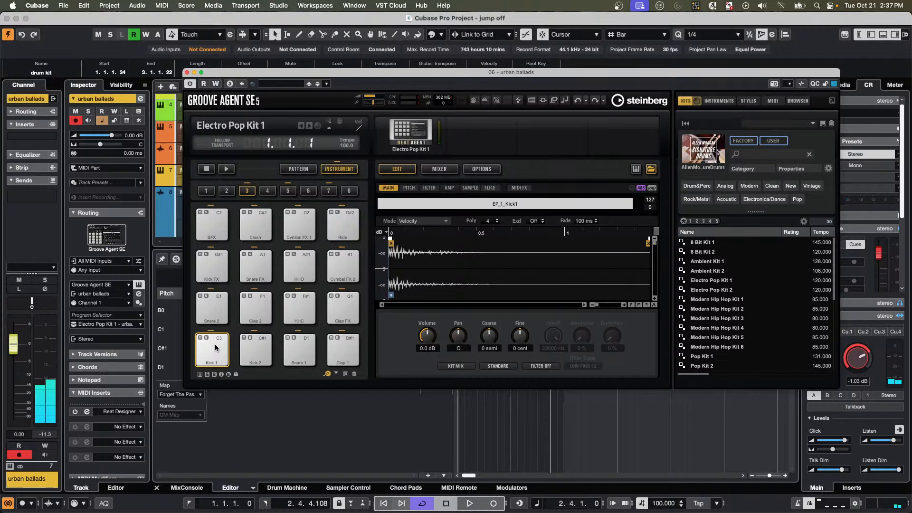
click(327, 374)
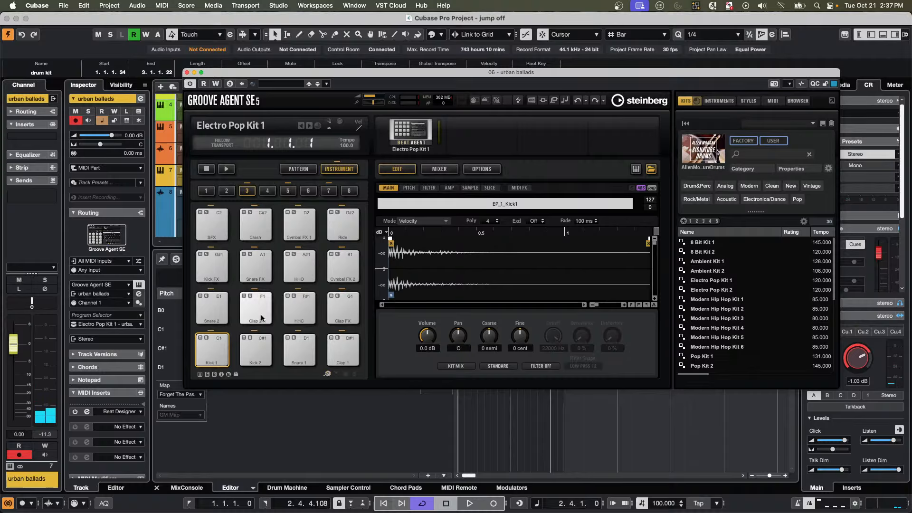
Compare the pattern pads with the instrument pads, ending on the instrument pads.
click(304, 169)
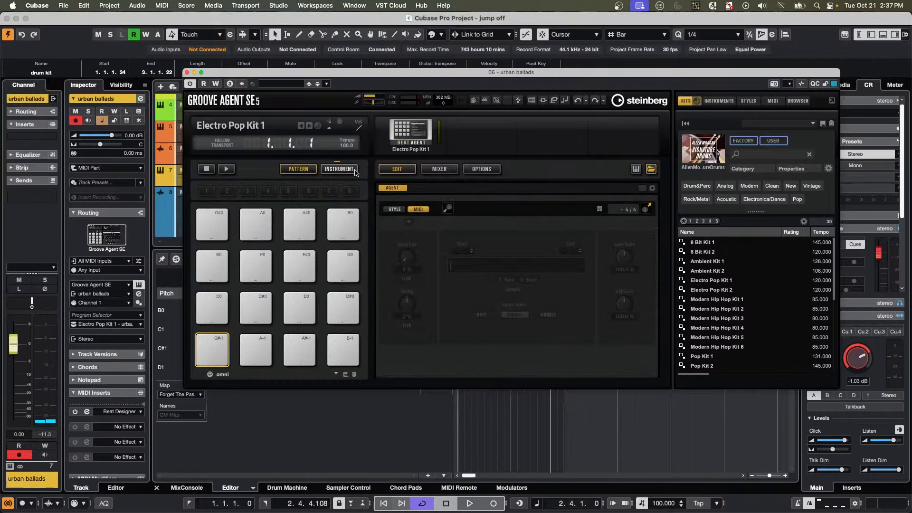
click(351, 171)
click(300, 170)
click(342, 170)
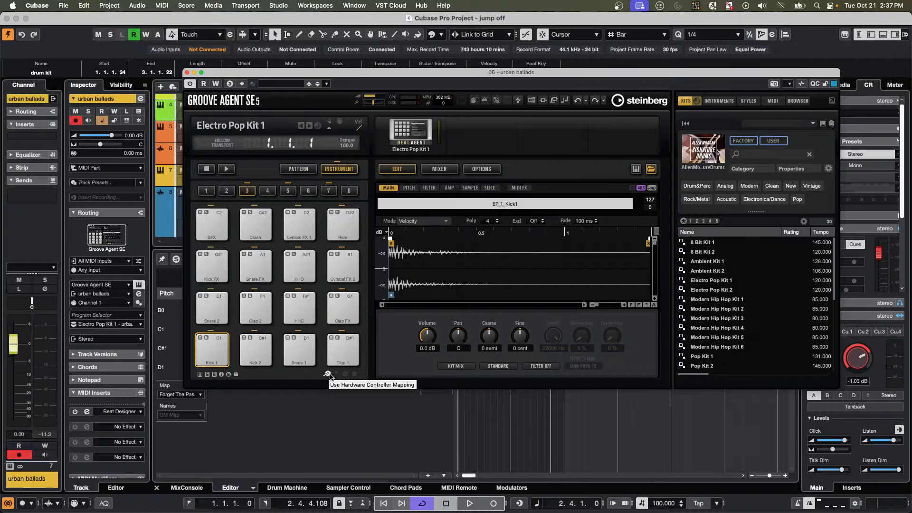
With hardware controller mapping enabled, edit Kick 1's trigger note to C1 in group 3.
right_click(208, 351)
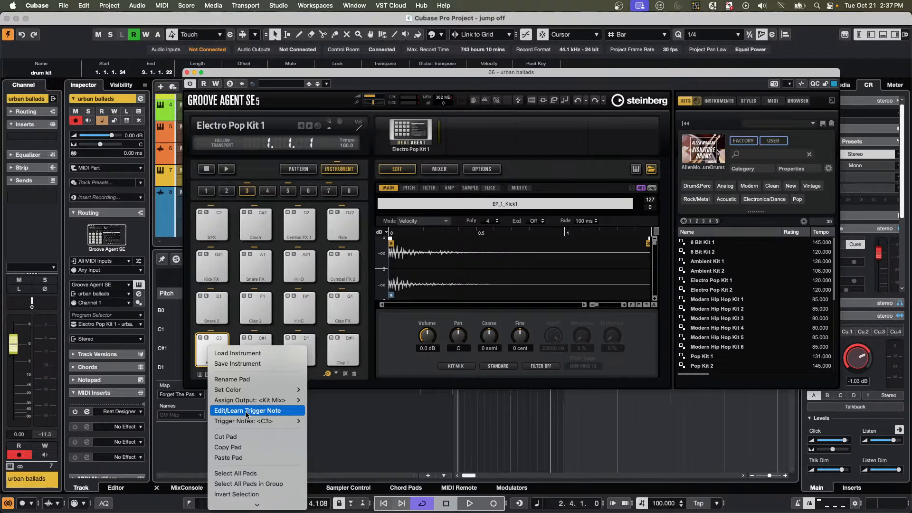
click(271, 410)
key(Tab)
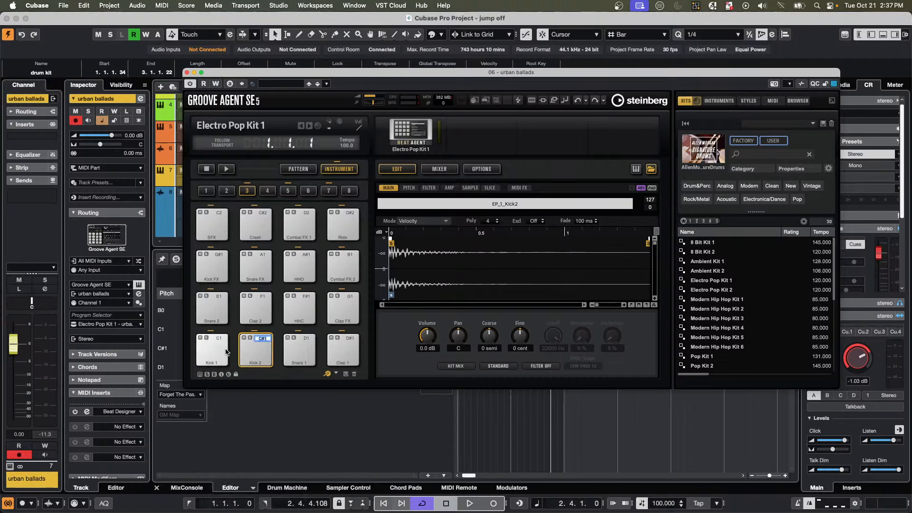
click(275, 379)
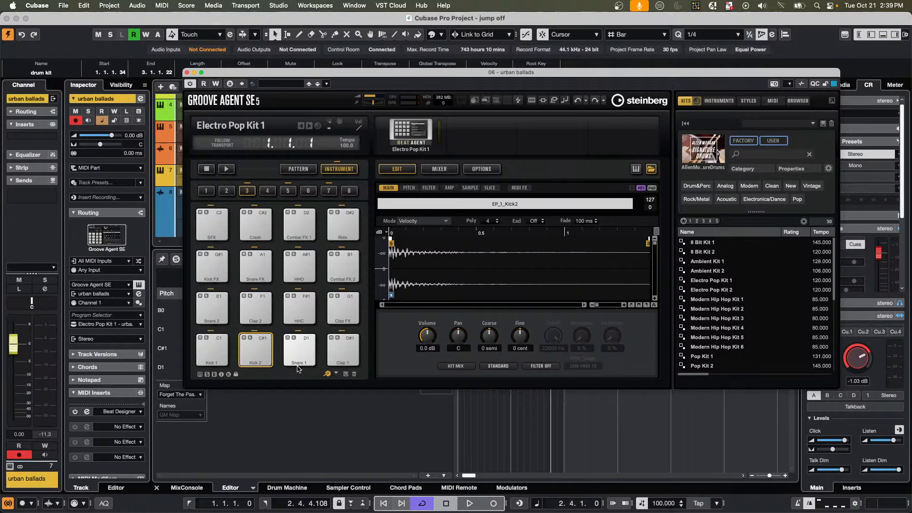
Close the Groove Agent SE window and create an empty project in the October 21 2025 folder.
click(186, 72)
click(303, 108)
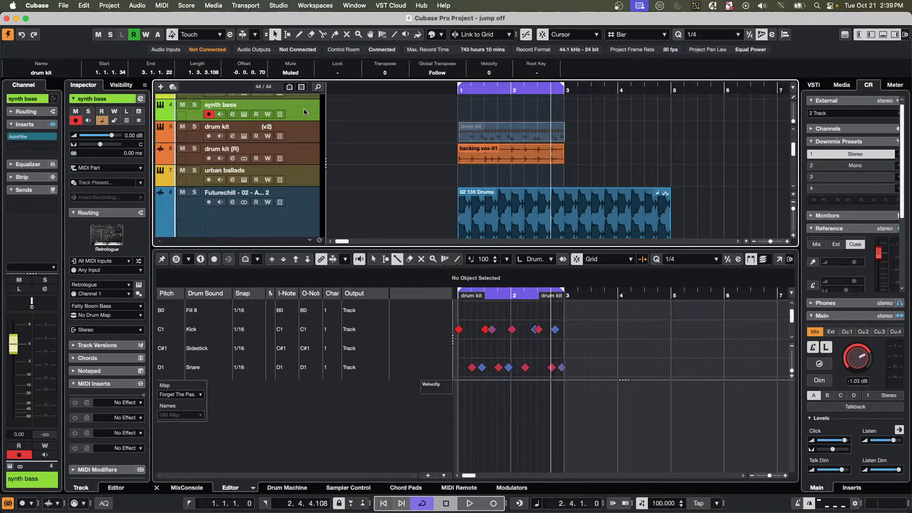
click(66, 7)
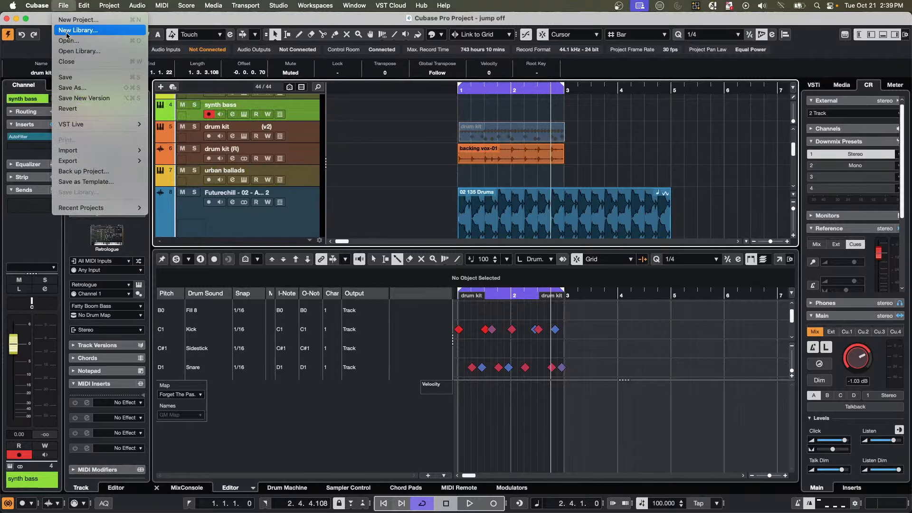
click(101, 21)
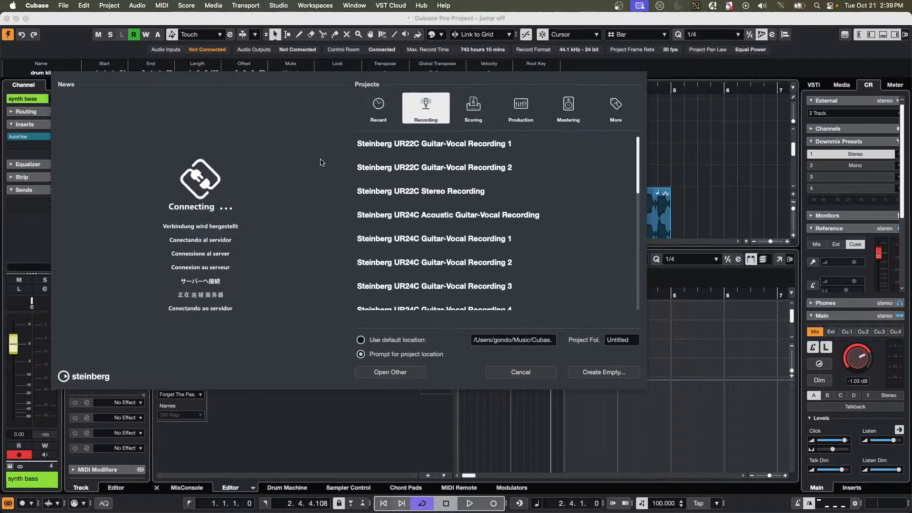
click(614, 371)
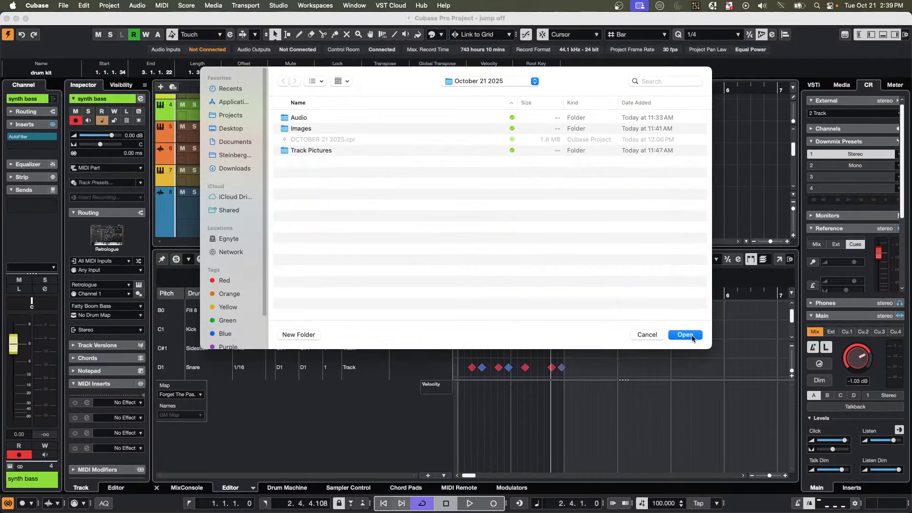
click(691, 336)
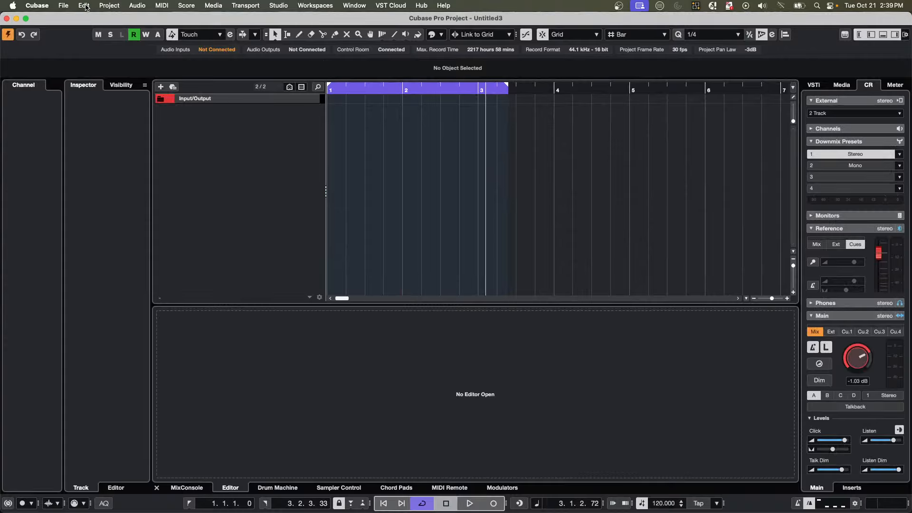
Open the recent project atmos start.cpr and activate it.
click(63, 6)
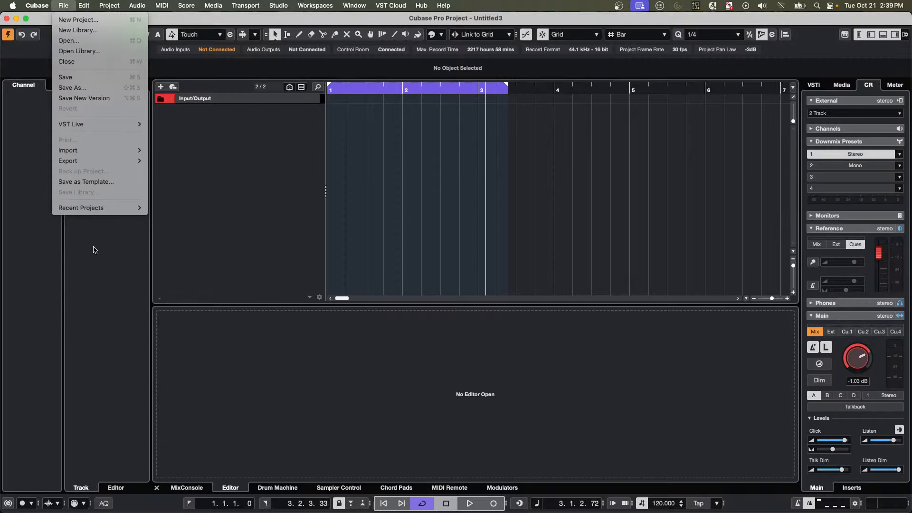
mouse_move(109, 211)
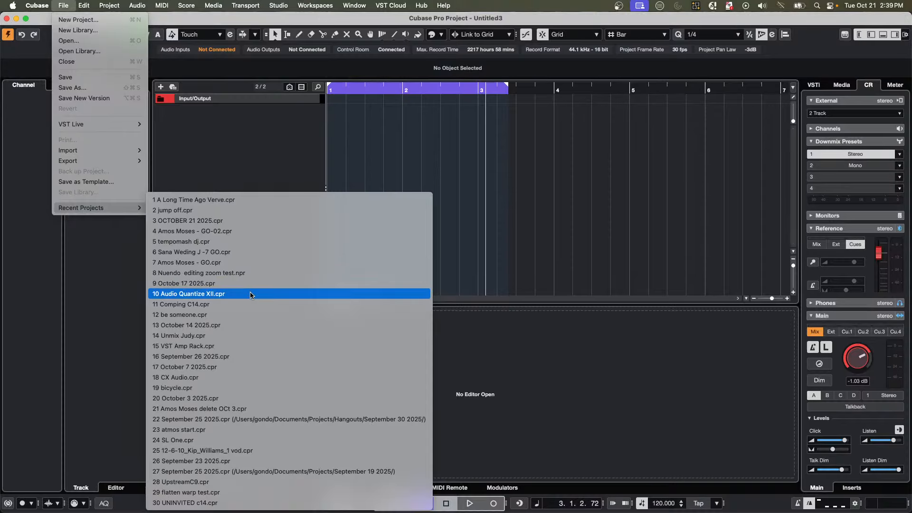
click(238, 430)
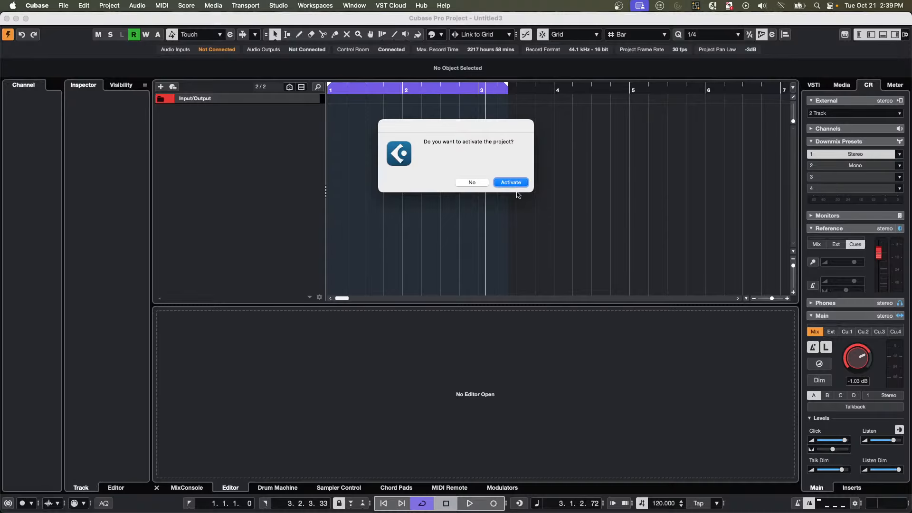
click(517, 184)
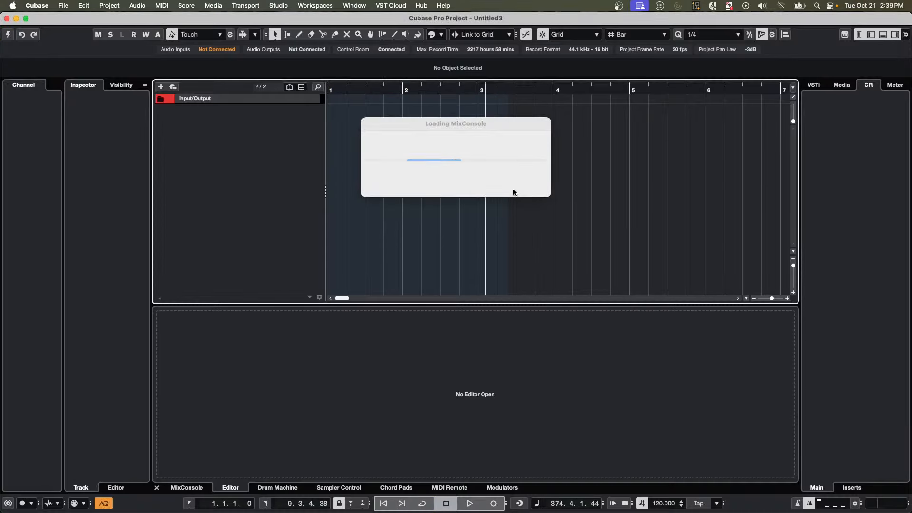
Examine the audio system and Steinberg UR24C DAW settings in Studio Setup, including the device's buffer size.
click(328, 6)
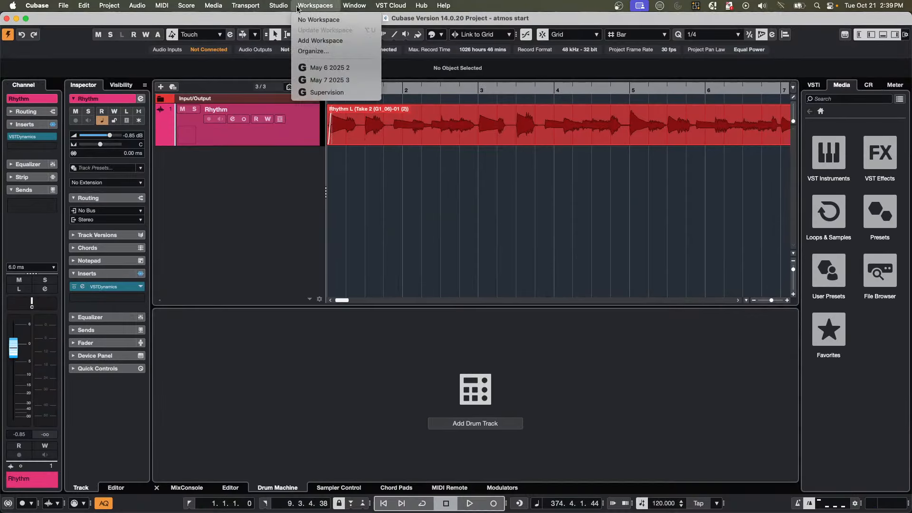
click(298, 213)
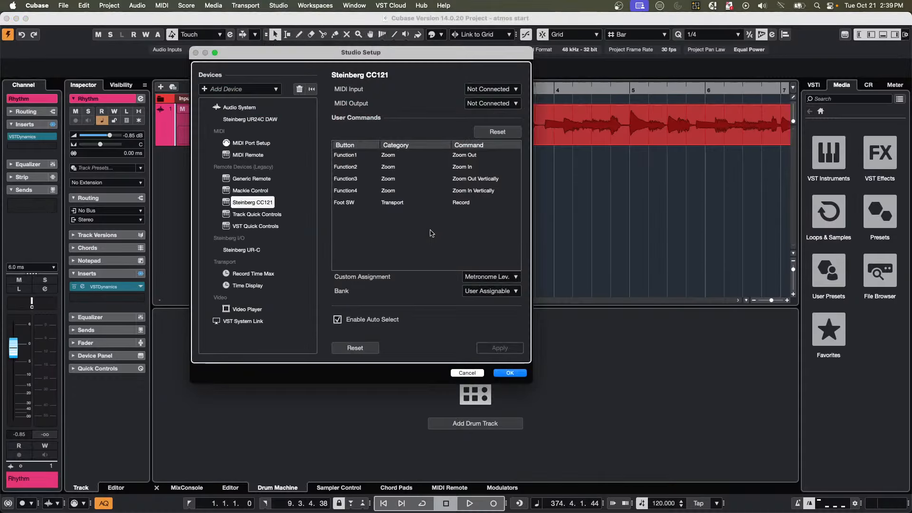
click(248, 120)
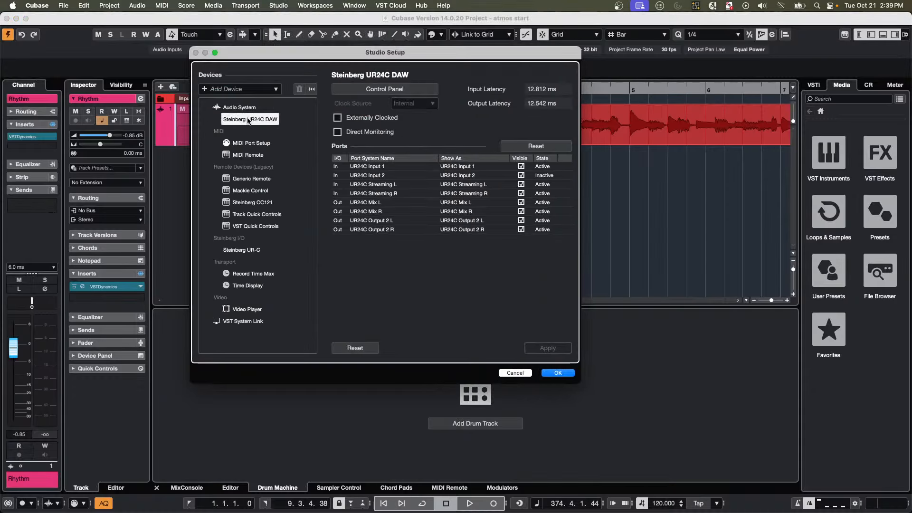
click(250, 109)
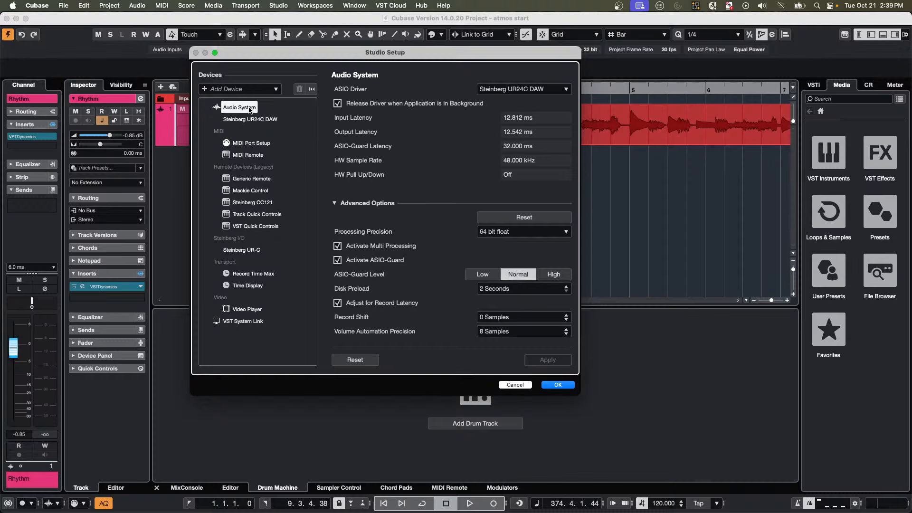
click(278, 120)
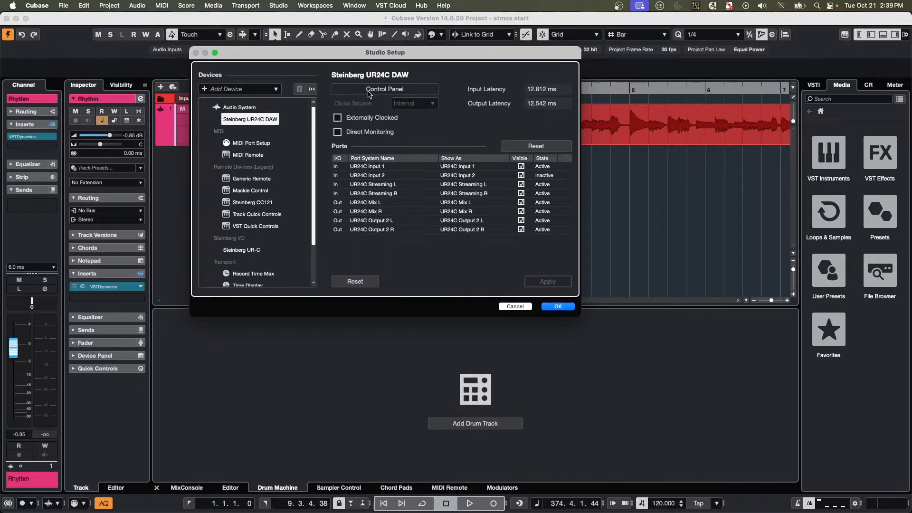
click(385, 89)
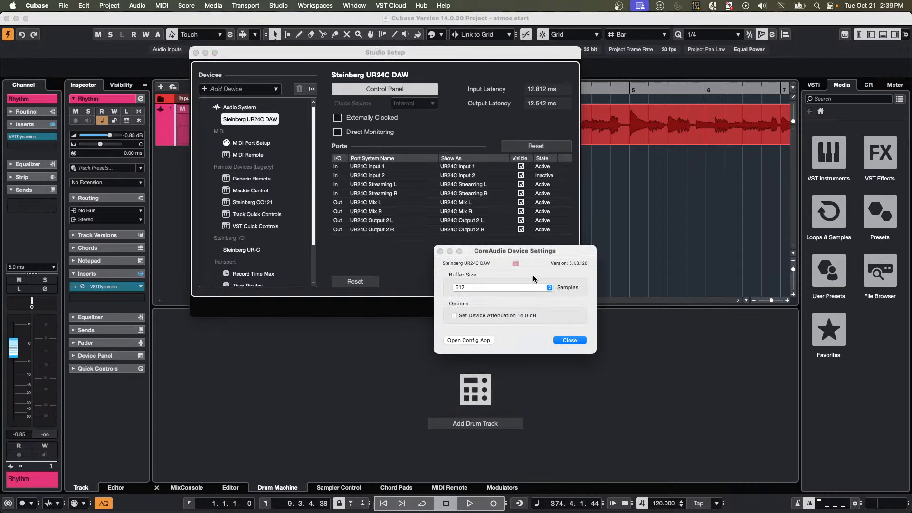
click(569, 341)
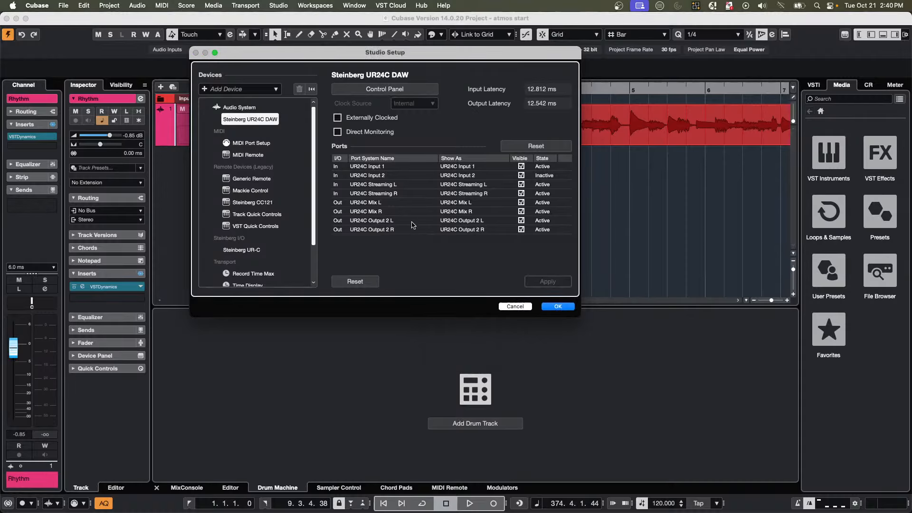
click(559, 307)
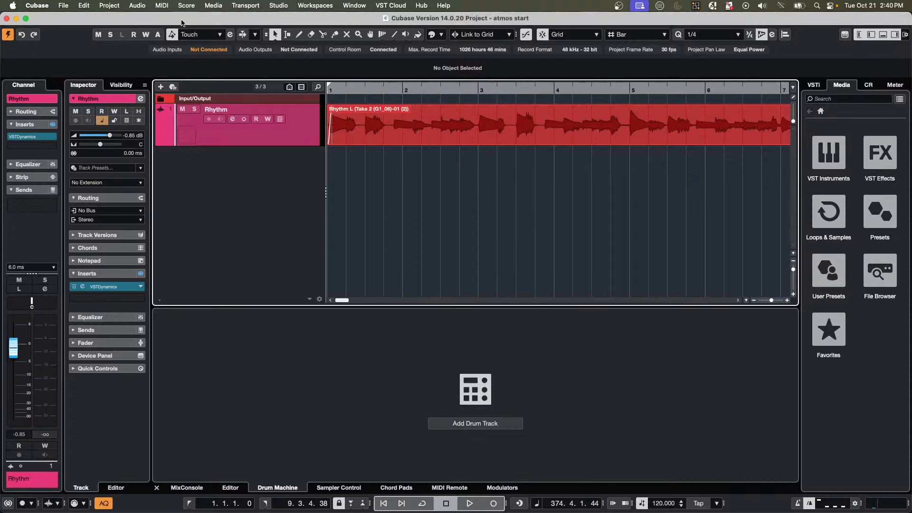
Run the ADM Authoring Setup Assistant for Dolby Atmos, adding a 7.1.4 main mix with renderer and a 7.1.2 bed, and routing all tracks to the bed.
click(141, 5)
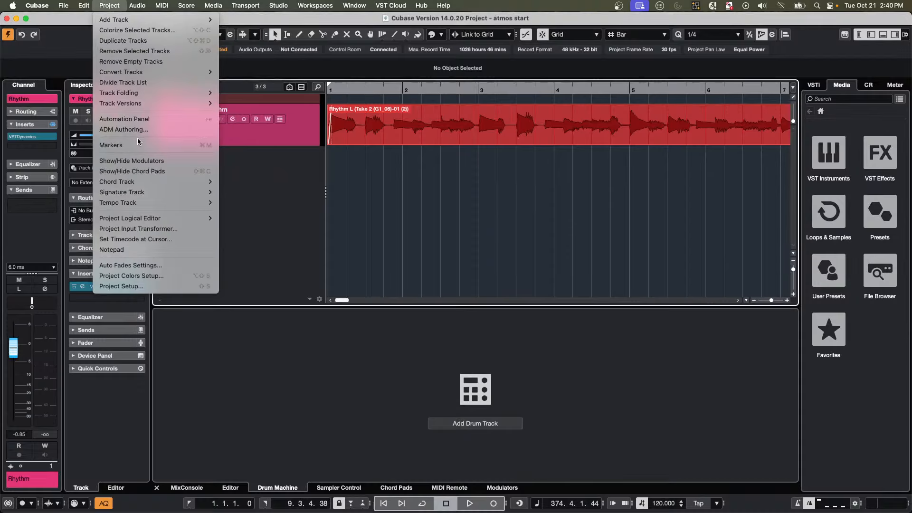
click(138, 132)
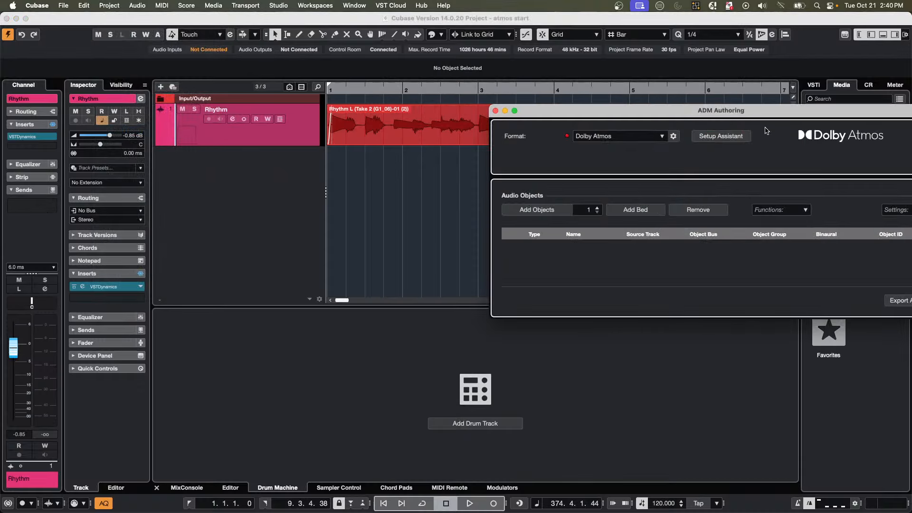
click(721, 136)
click(355, 205)
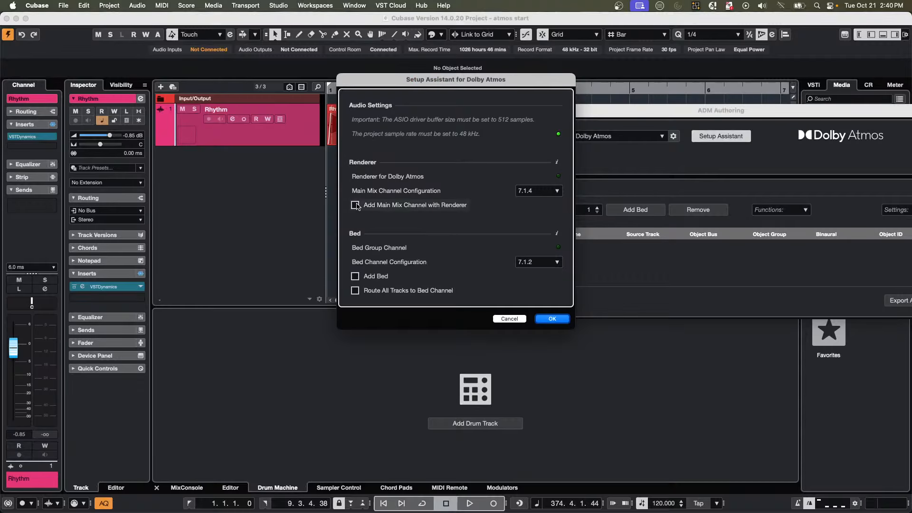
click(355, 276)
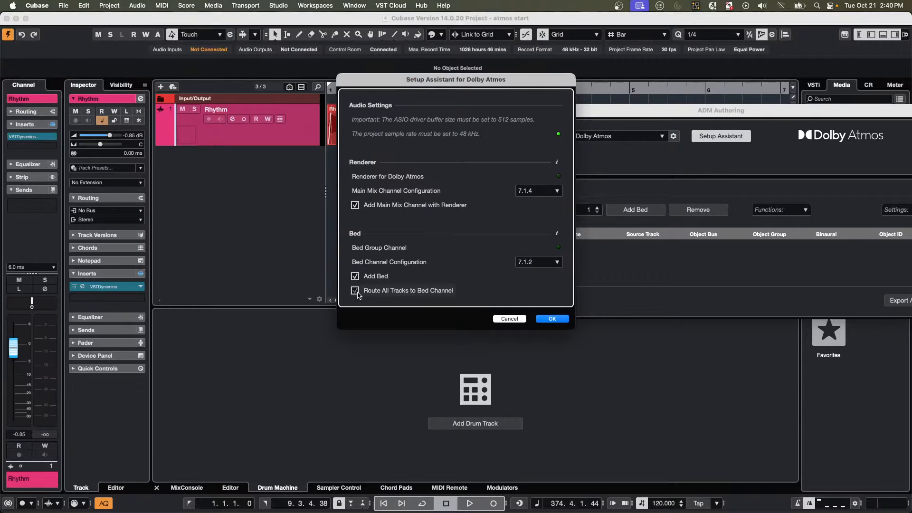
click(355, 290)
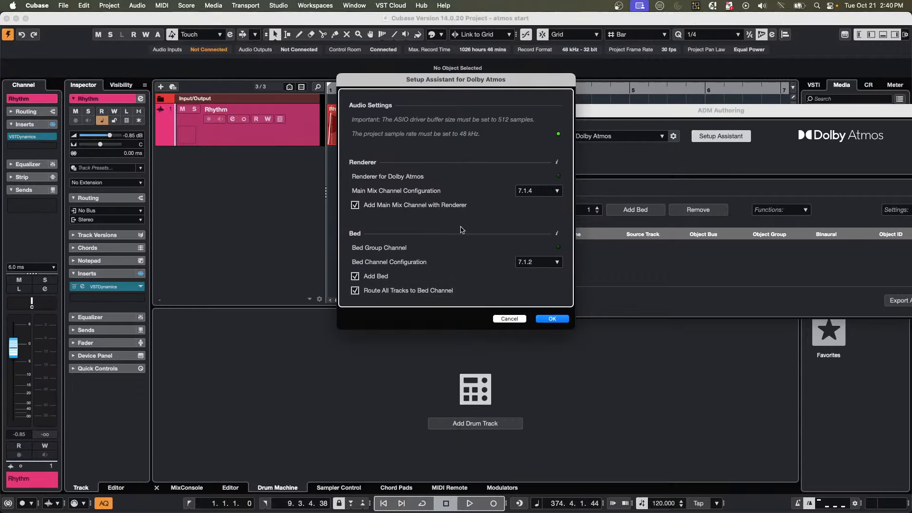
click(552, 319)
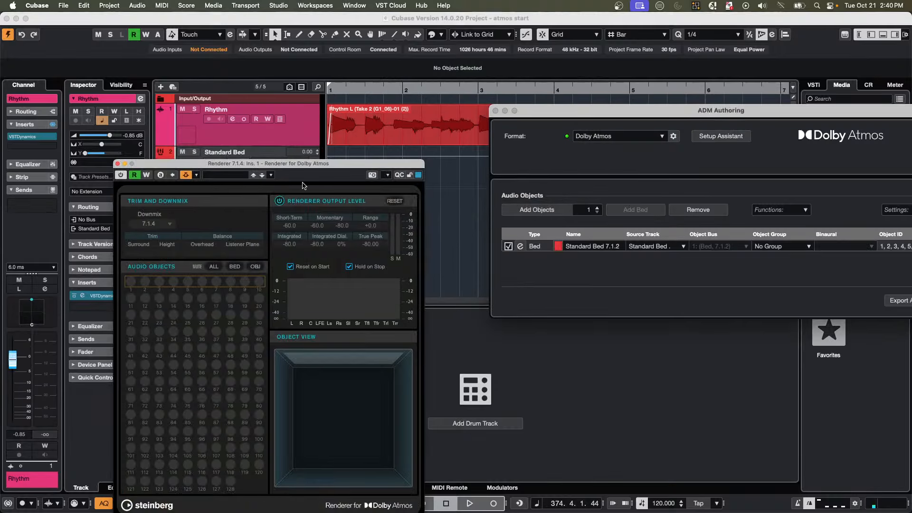
Set the Dolby Atmos renderer's downmix to Binaural and close its window.
click(153, 224)
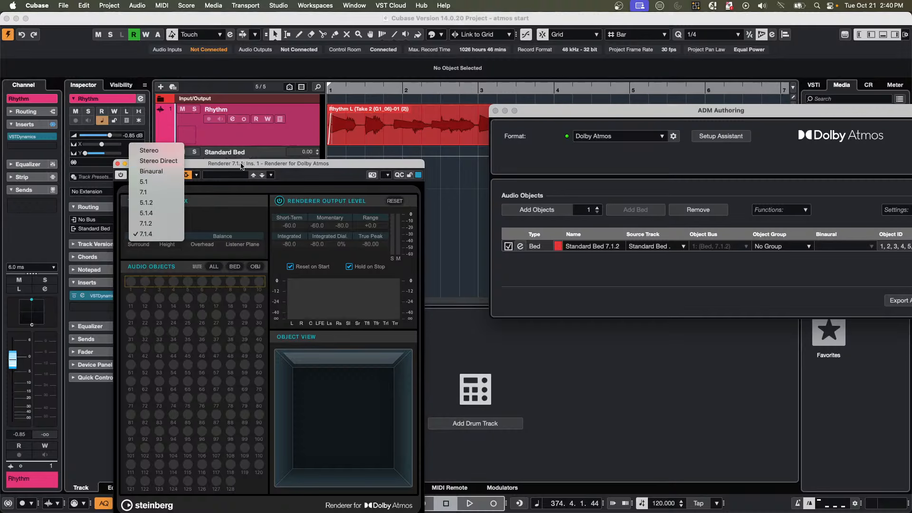
click(159, 170)
click(118, 164)
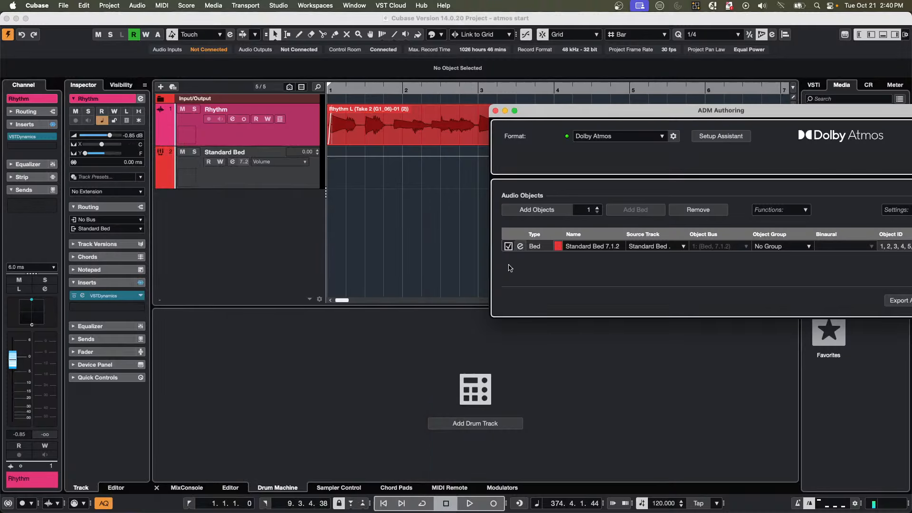
Play the Rhythm clip while repositioning it in the VST MultiPanner to about R9 and F7, close its channel settings, and stop playback.
click(359, 128)
key(space)
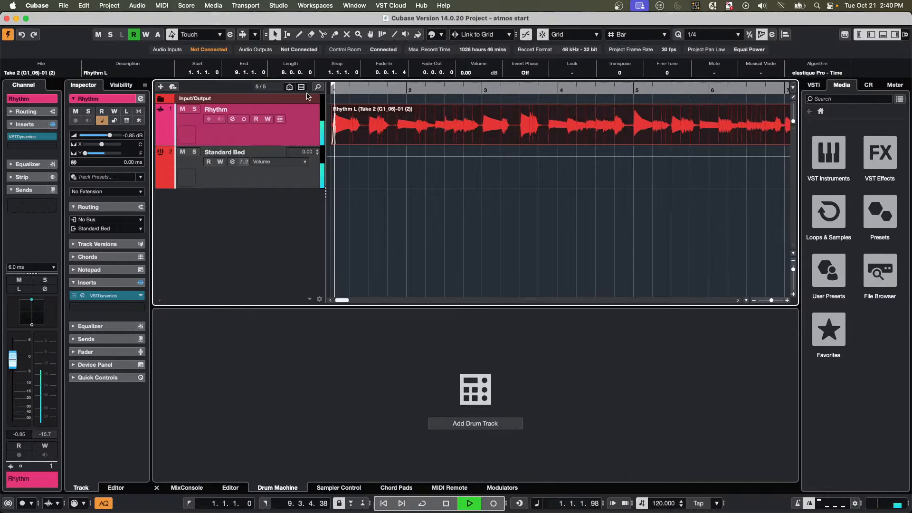
click(232, 119)
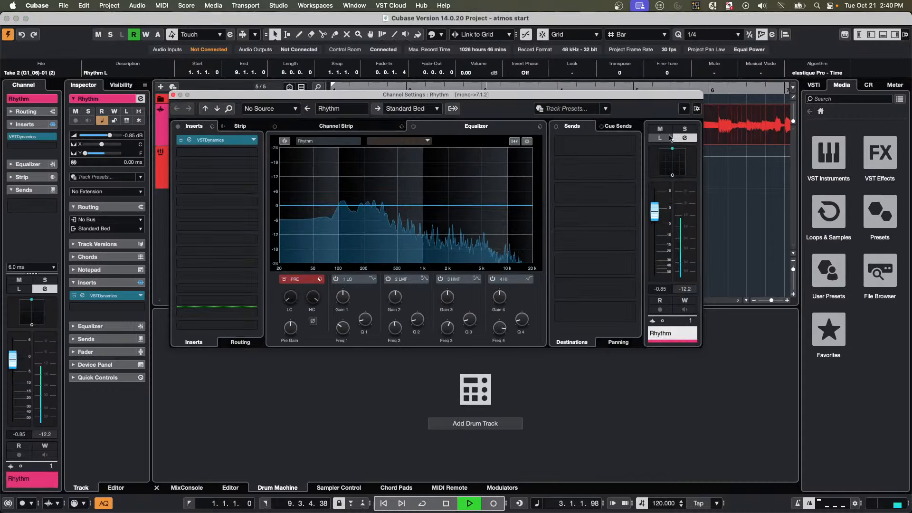
double_click(673, 152)
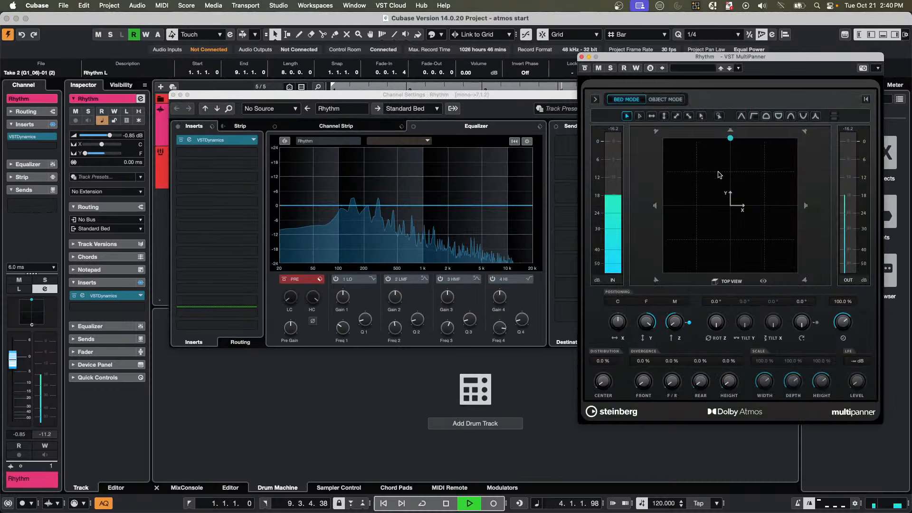
drag(730, 215, 750, 289)
drag(754, 235, 736, 201)
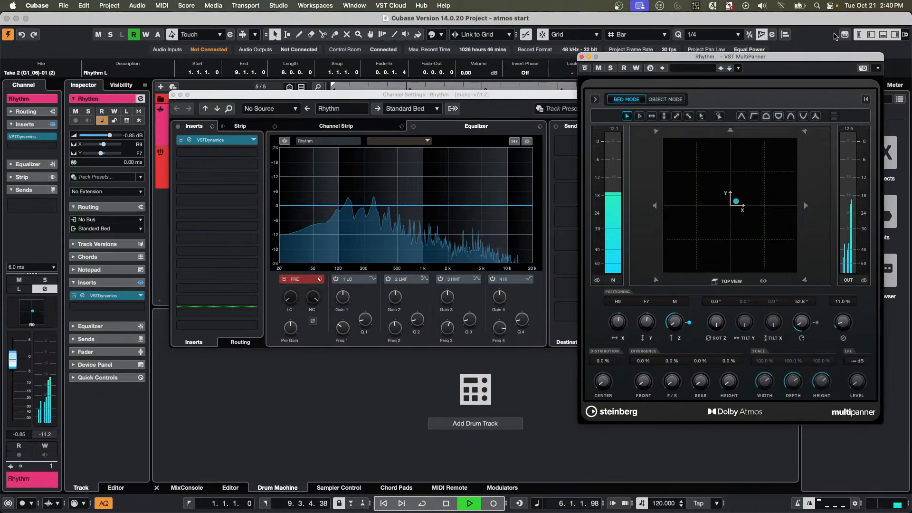
click(174, 94)
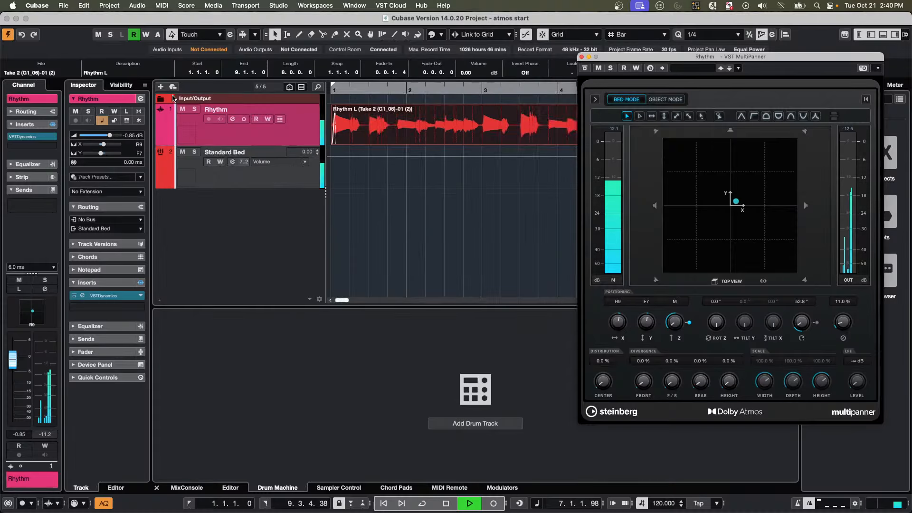
click(273, 136)
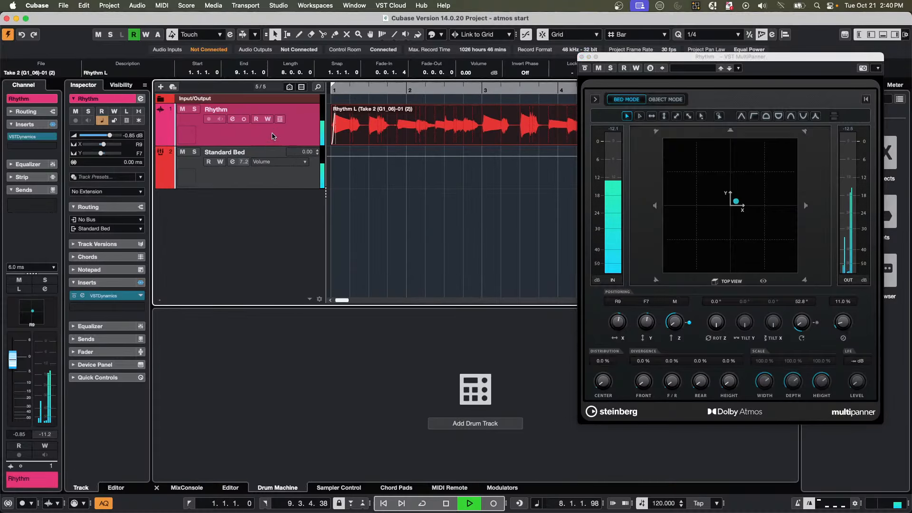
key(space)
Add a RoomWorks effect track with a 7.1.4 configuration and its audio output routed to Renderer 7.1.4.
right_click(240, 130)
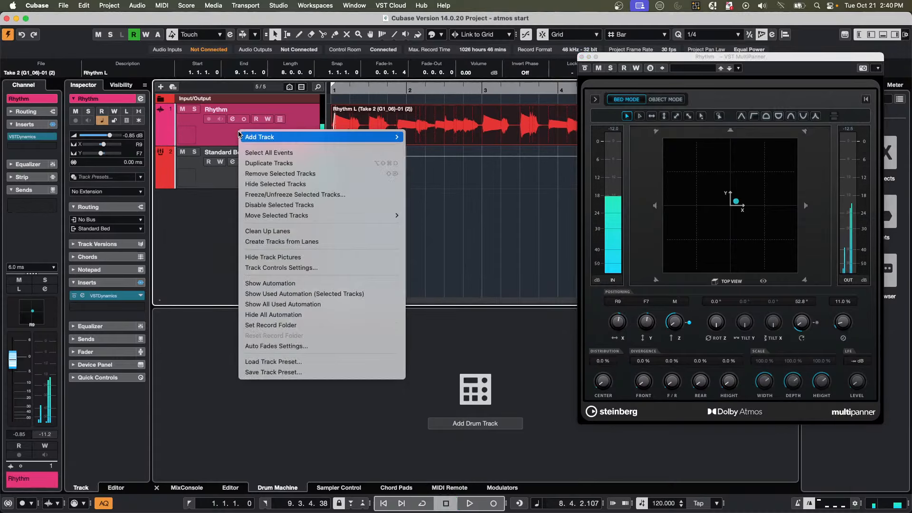
mouse_move(317, 138)
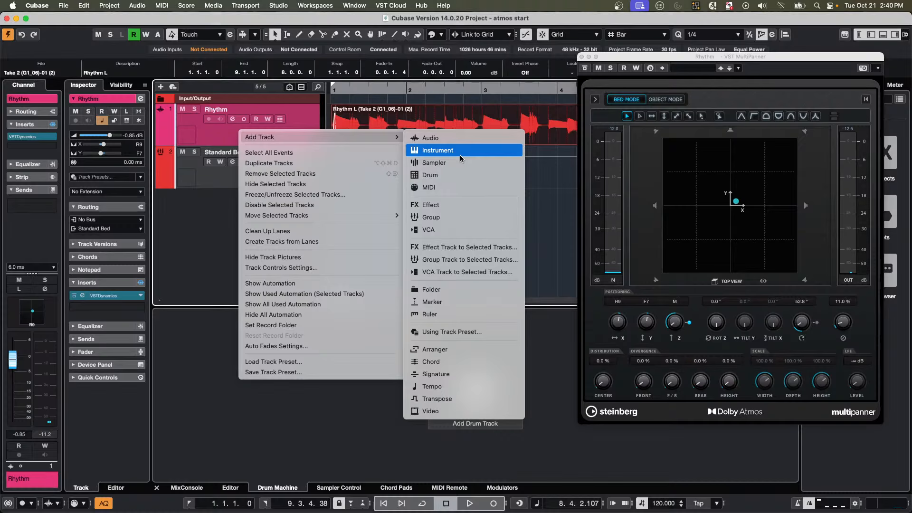
click(457, 207)
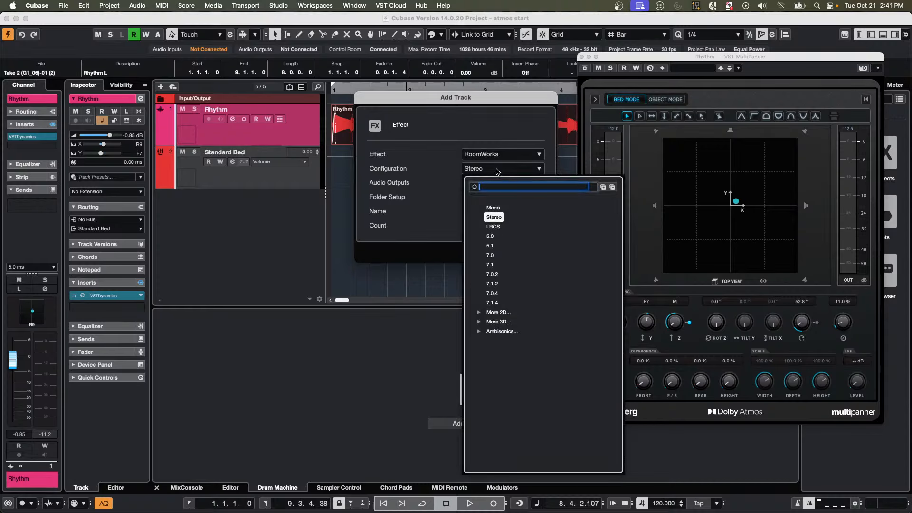
click(497, 172)
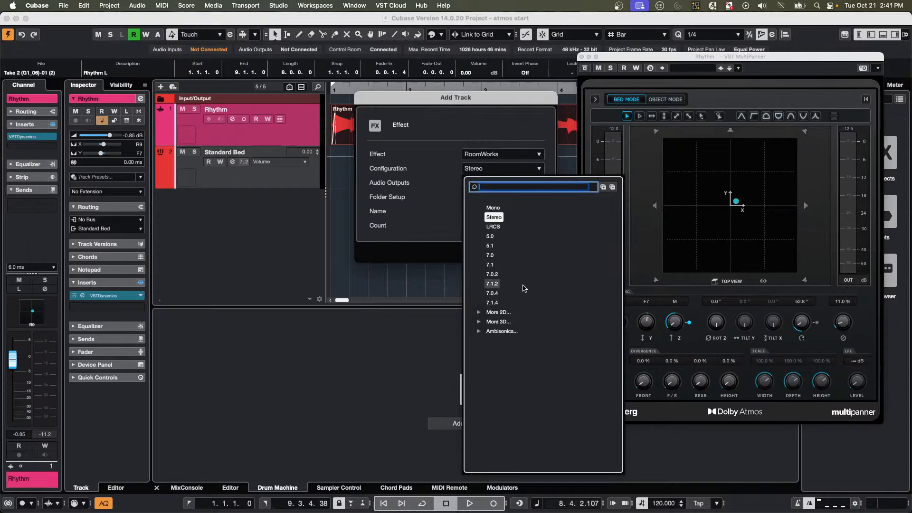
click(503, 302)
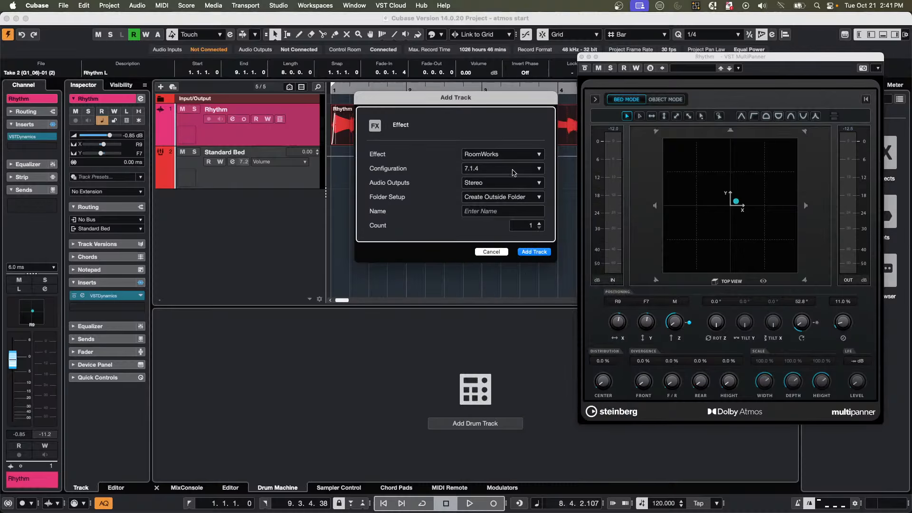
click(503, 186)
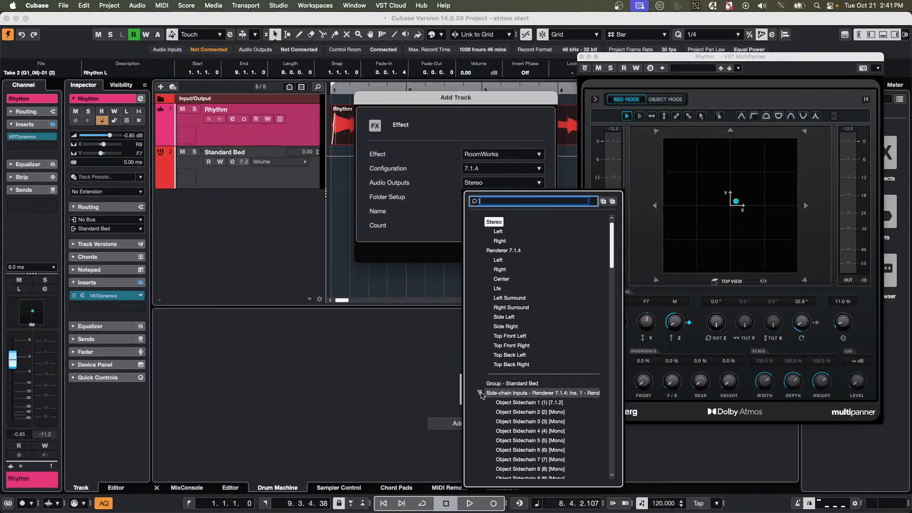
click(480, 393)
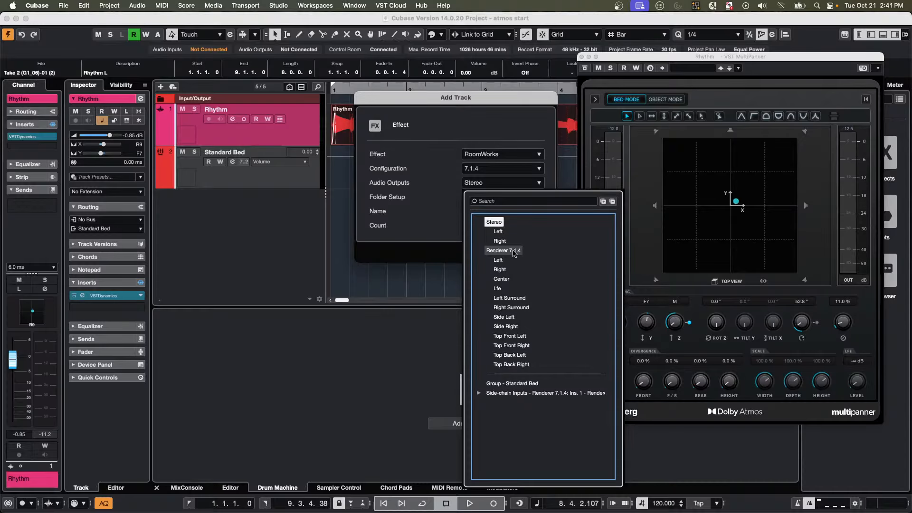
click(504, 250)
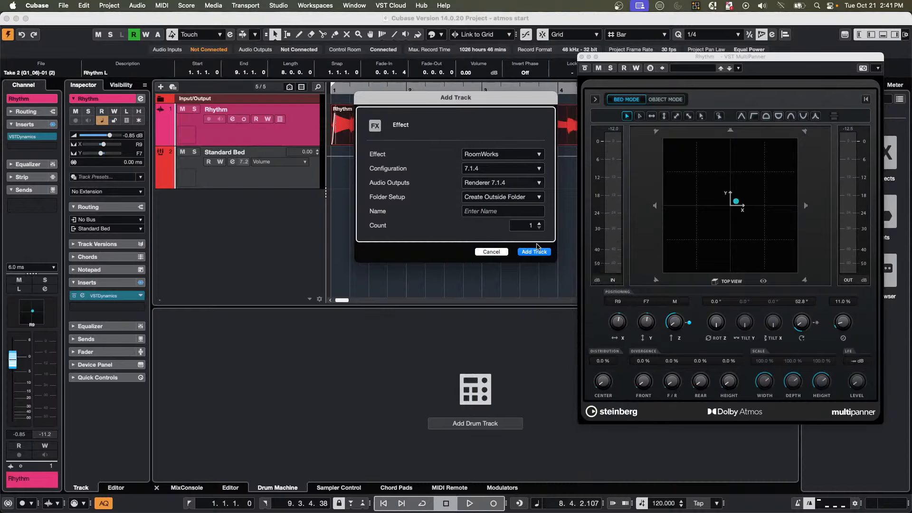
click(531, 252)
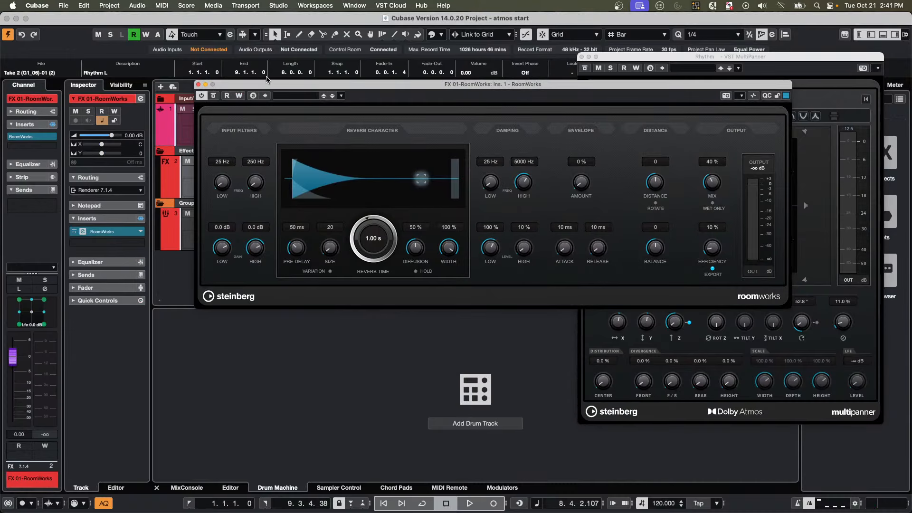
Move the RoomWorks window clear of the track list, play the project from the start, and select the FX 01-RoomWorks track.
drag(265, 84, 405, 196)
click(250, 124)
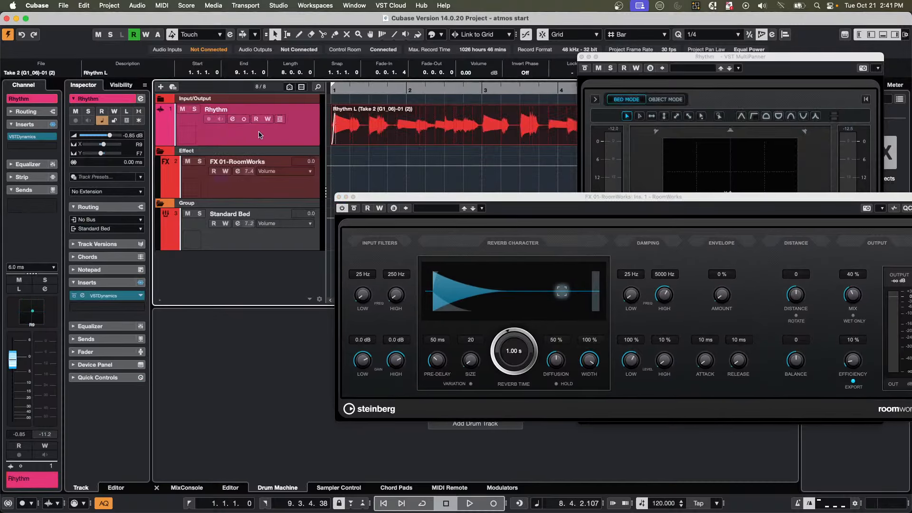
key(space)
key(space)
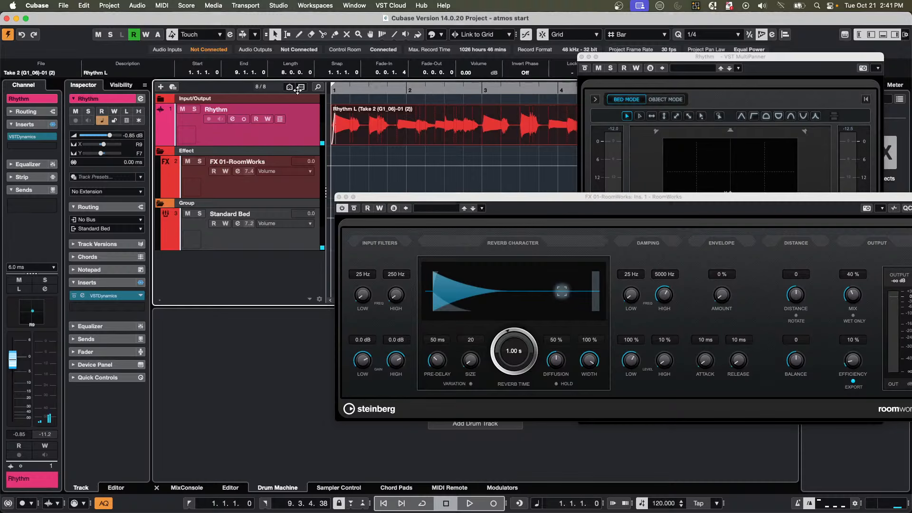
key(space)
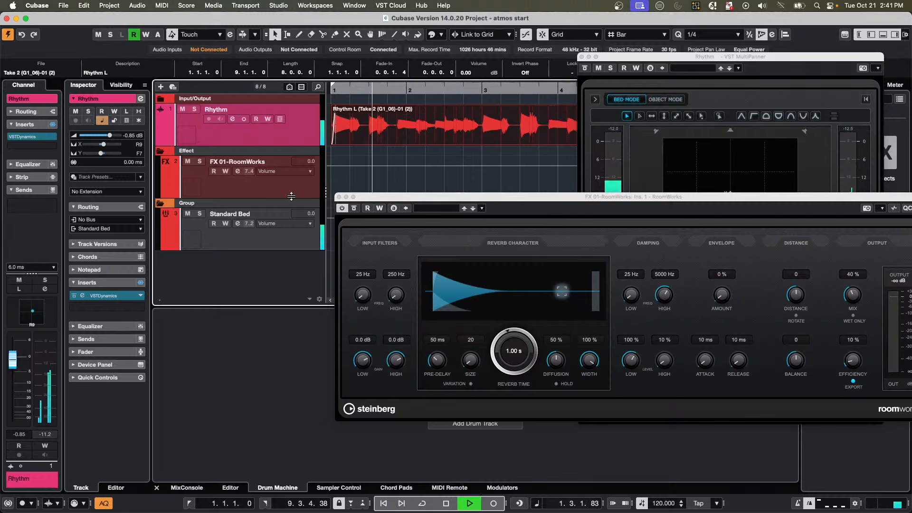
click(254, 192)
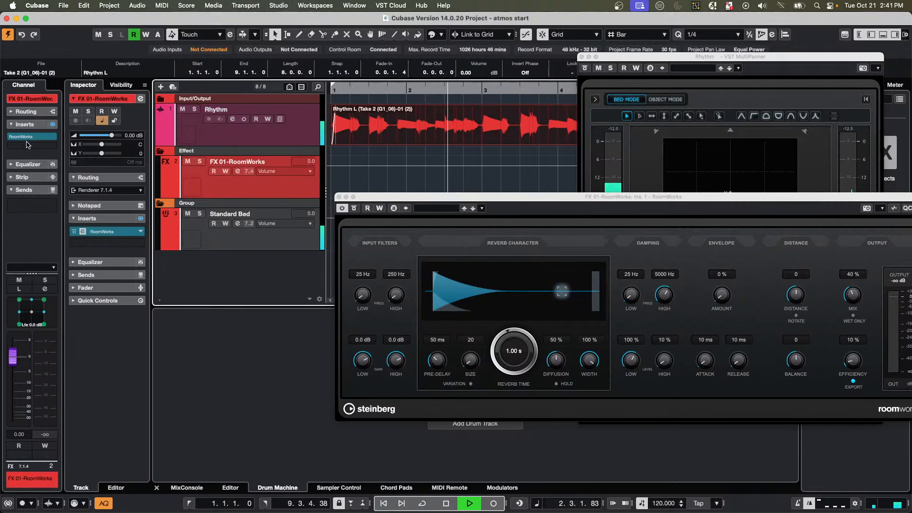
Add a send from the Rhythm track to FX 01-RoomWorks, raise its level to 6.02, and activate it.
click(242, 138)
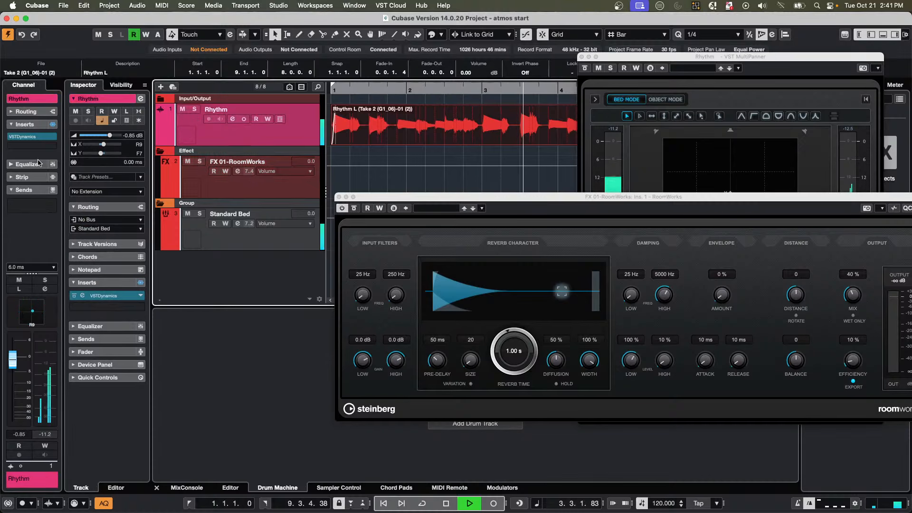
click(53, 209)
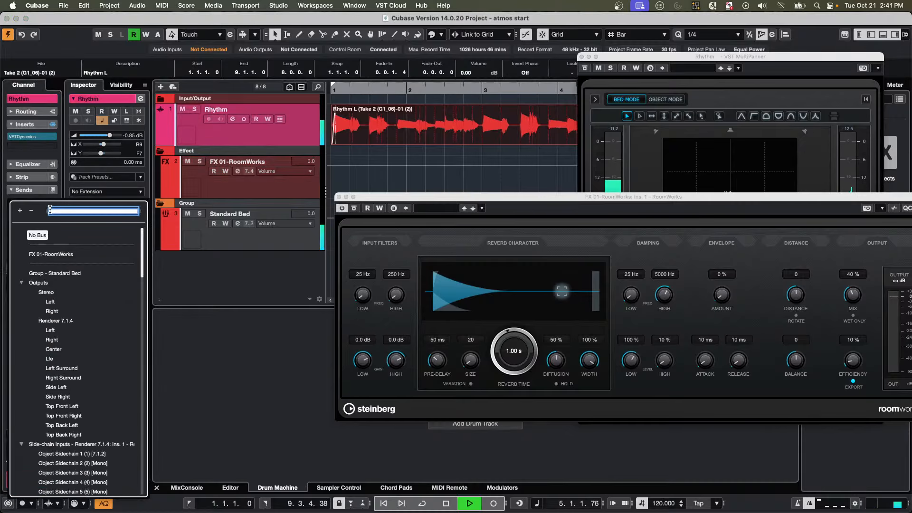
click(50, 254)
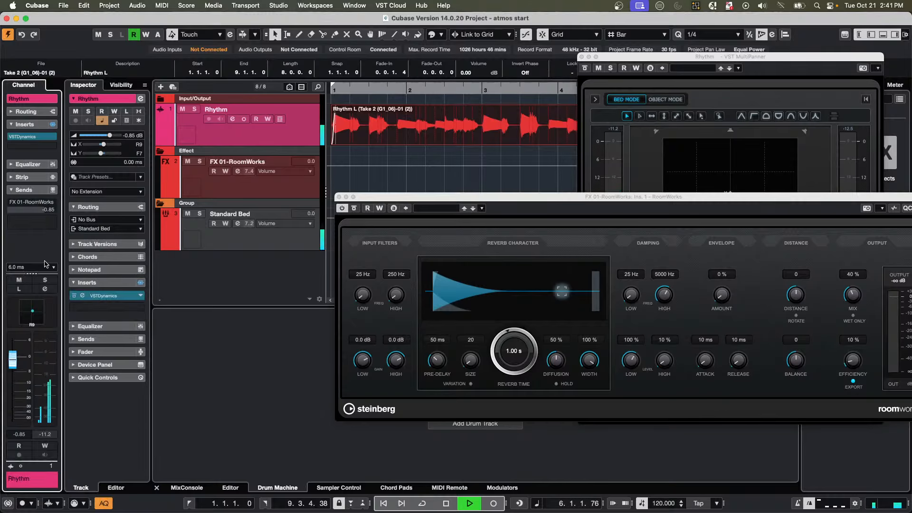
drag(28, 210, 46, 210)
click(12, 204)
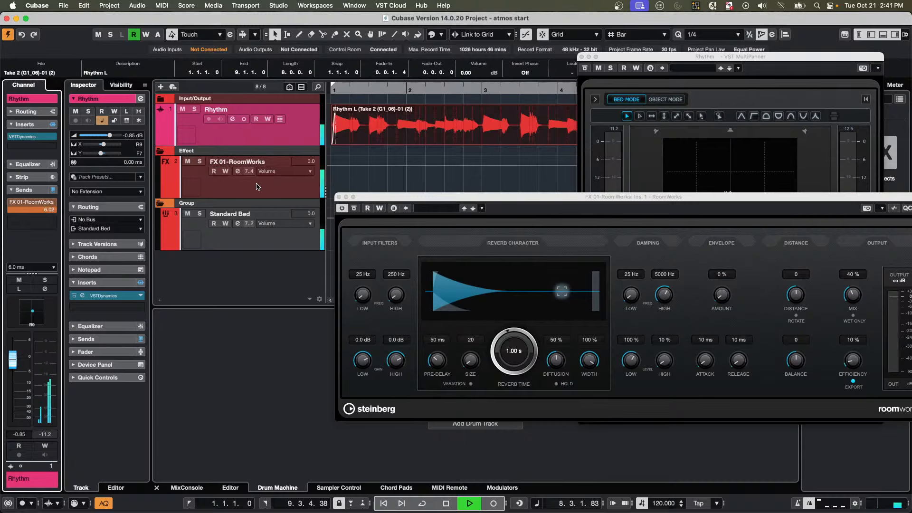
Route the output of the FX 01-RoomWorks track to the Standard Bed group.
click(270, 190)
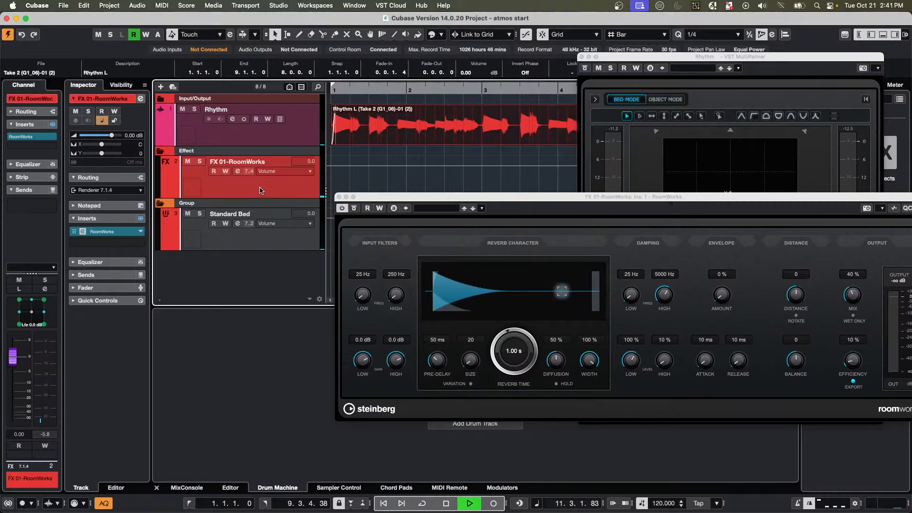
click(260, 134)
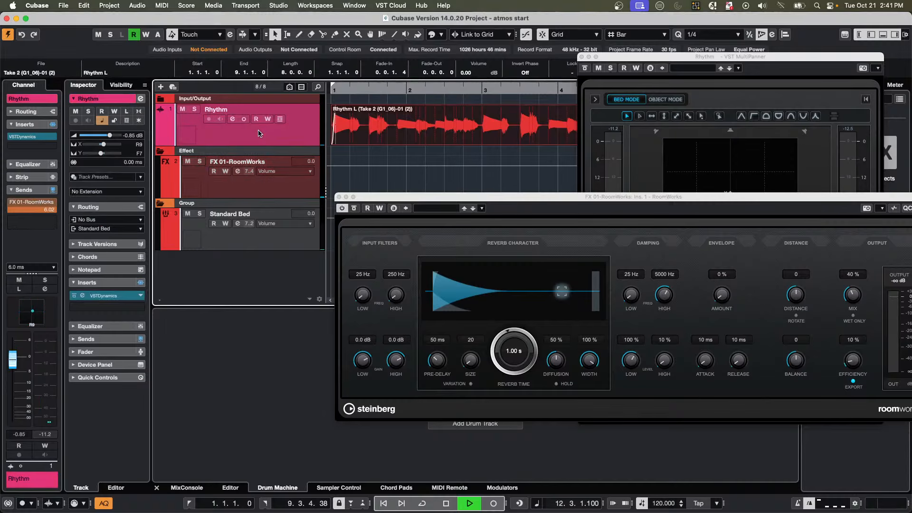
click(236, 185)
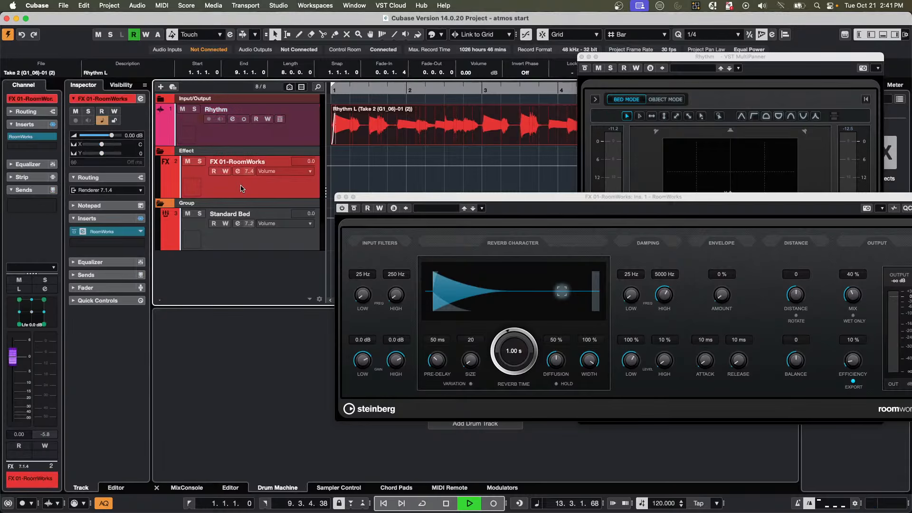
click(104, 190)
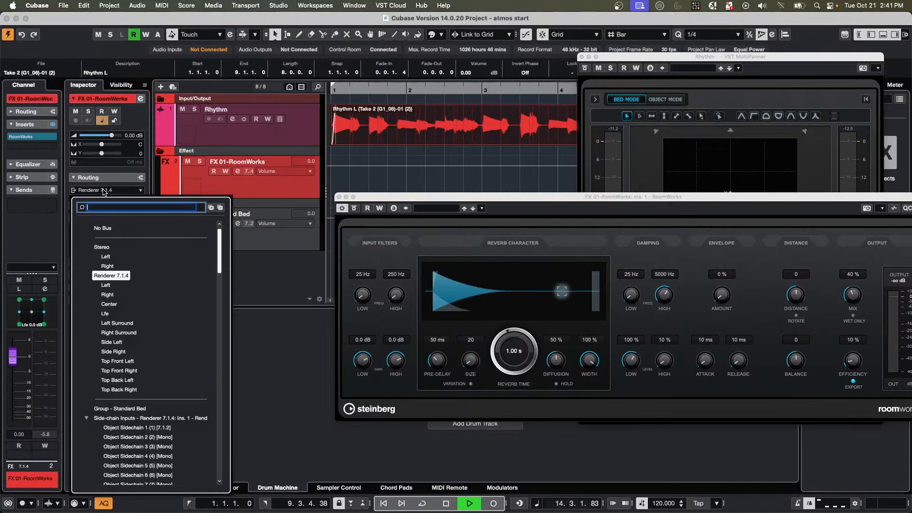
click(112, 409)
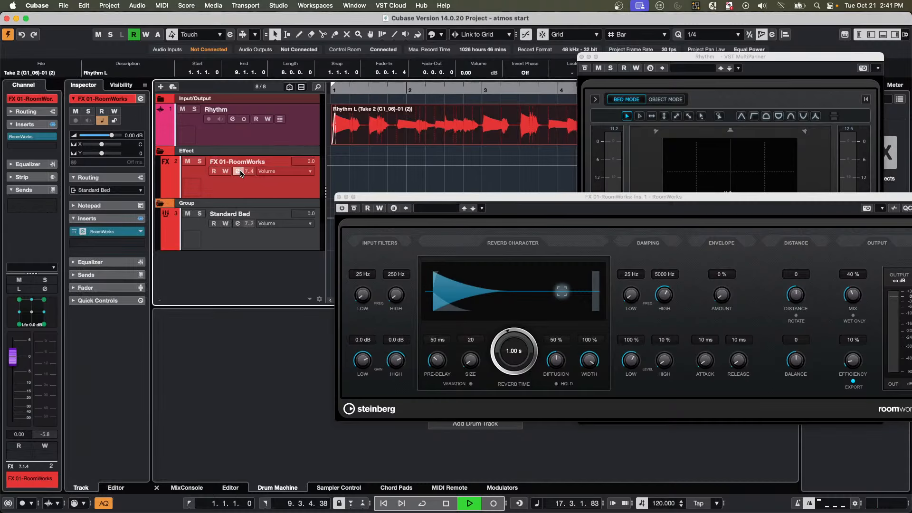
Pan FX 01-RoomWorks in its VST MultiPanner to about X R10 and Y R4, close its channel settings, and stop playback.
click(239, 172)
click(675, 152)
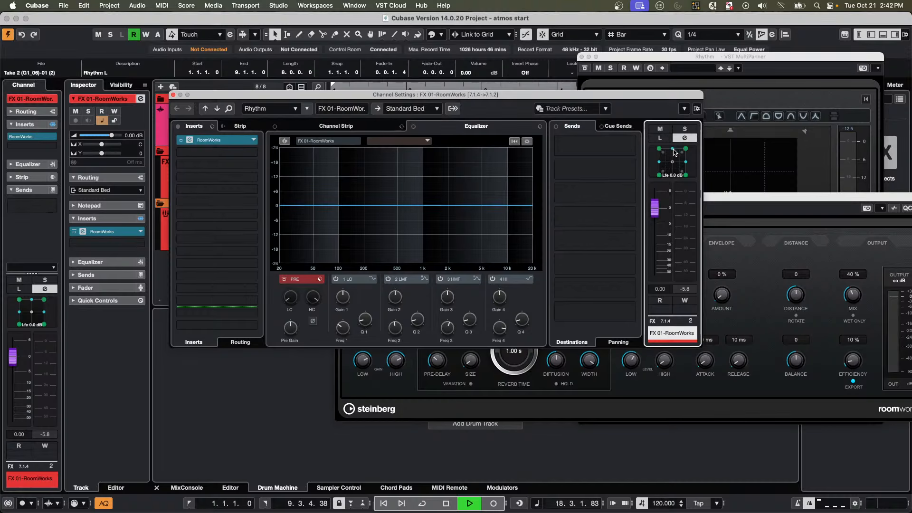
double_click(674, 152)
drag(660, 149, 693, 179)
drag(677, 174, 670, 149)
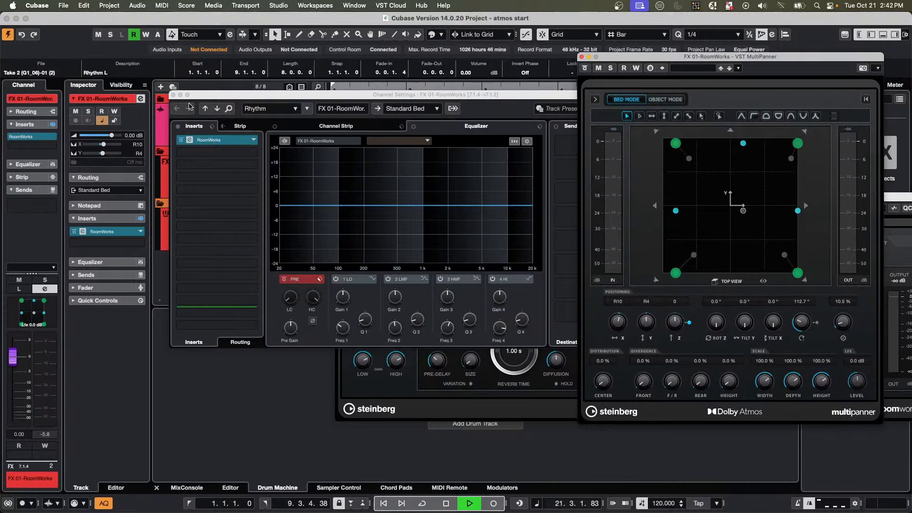
click(173, 95)
key(space)
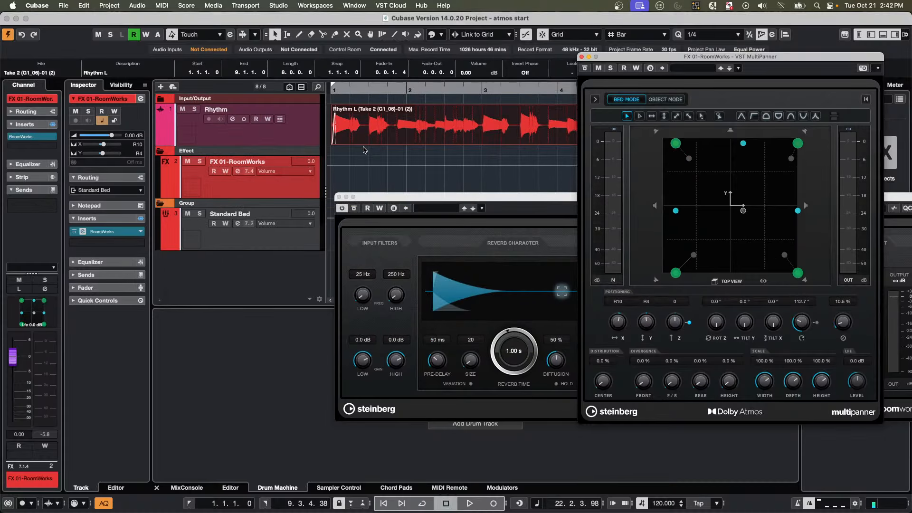
Play the project from near the start and raise the RoomWorks reverb time to about 6.92 s.
click(353, 89)
key(space)
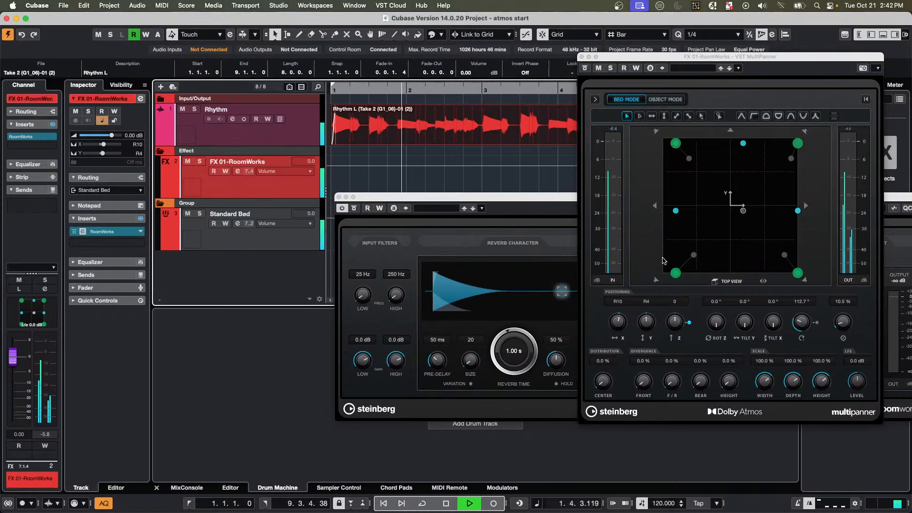
drag(537, 335, 526, 297)
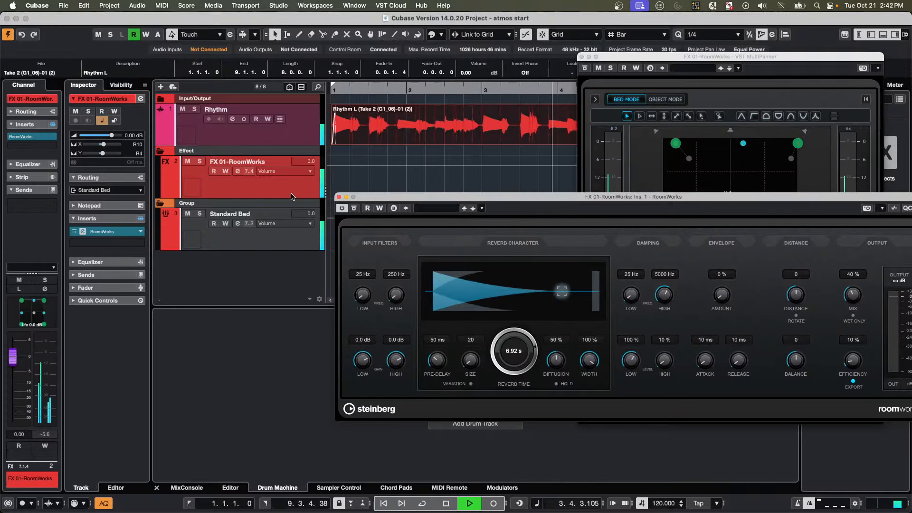
Lower the Rhythm track's send level to FX 01-RoomWorks to about -6.88.
click(284, 135)
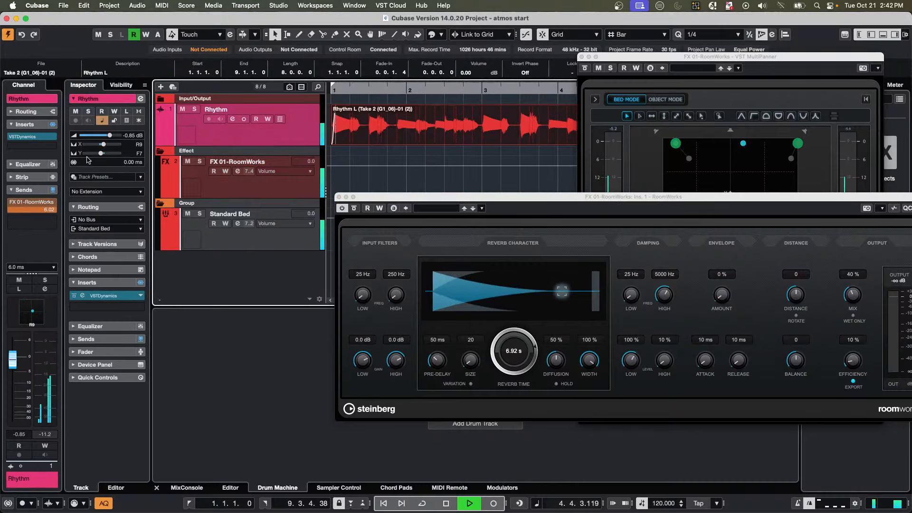
drag(41, 208, 1, 217)
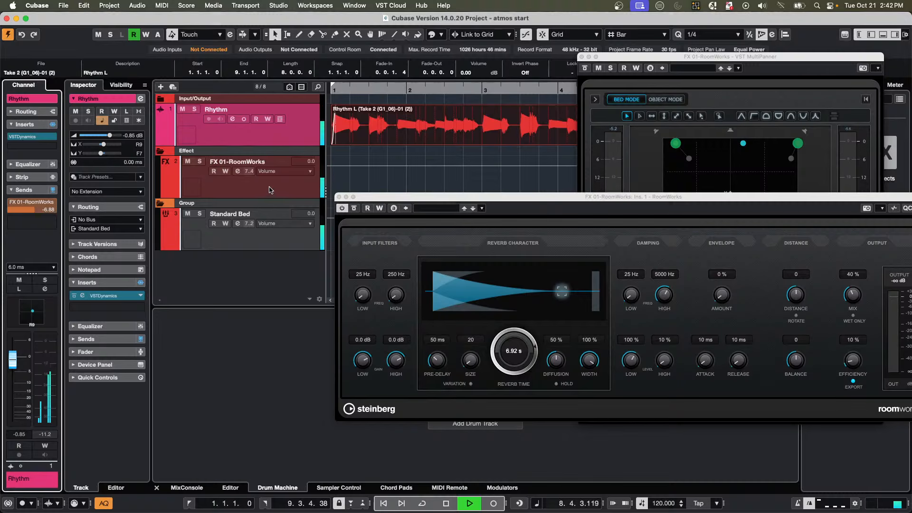
click(251, 139)
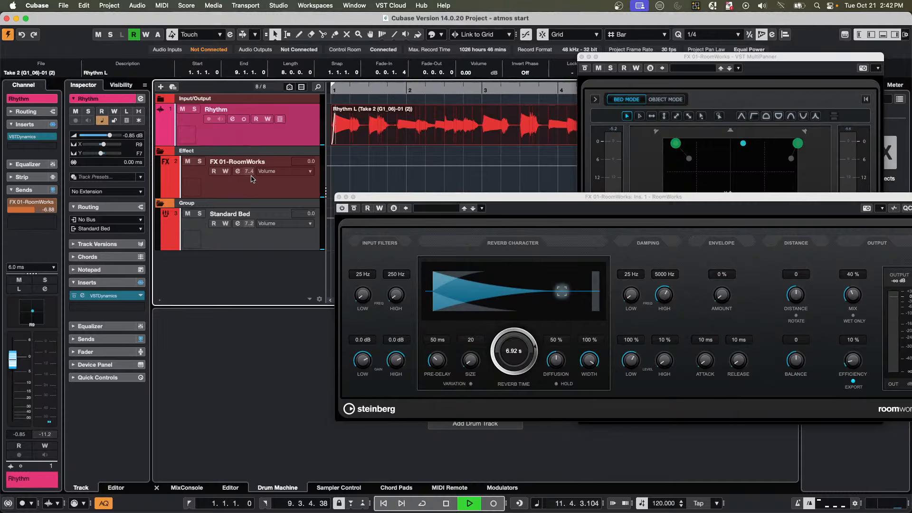
click(238, 171)
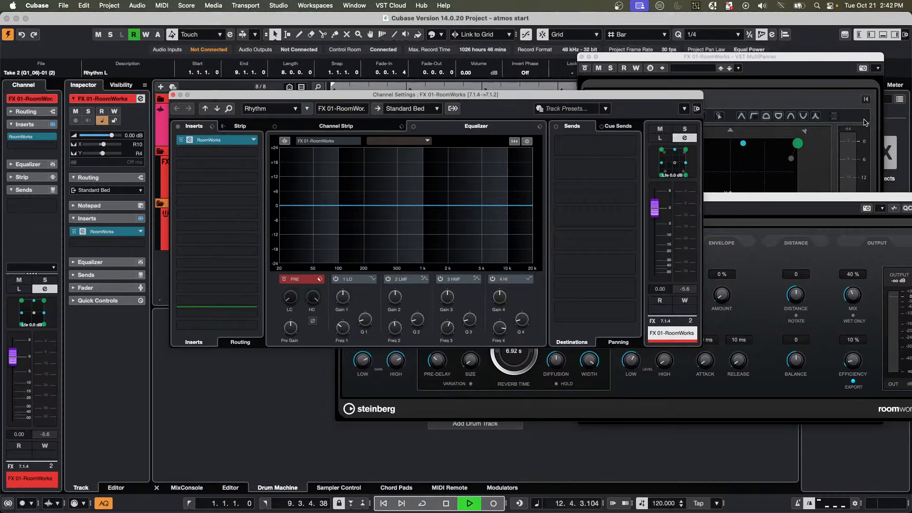
click(173, 95)
click(165, 128)
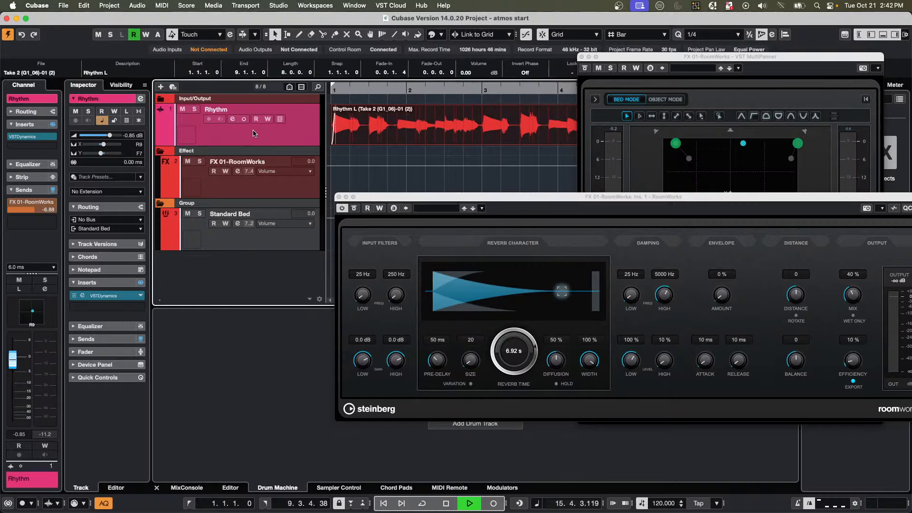
Open the panner for the Rhythm track's RoomWorks send, move its source to about X L2 and Y F7, and stop playback.
click(232, 118)
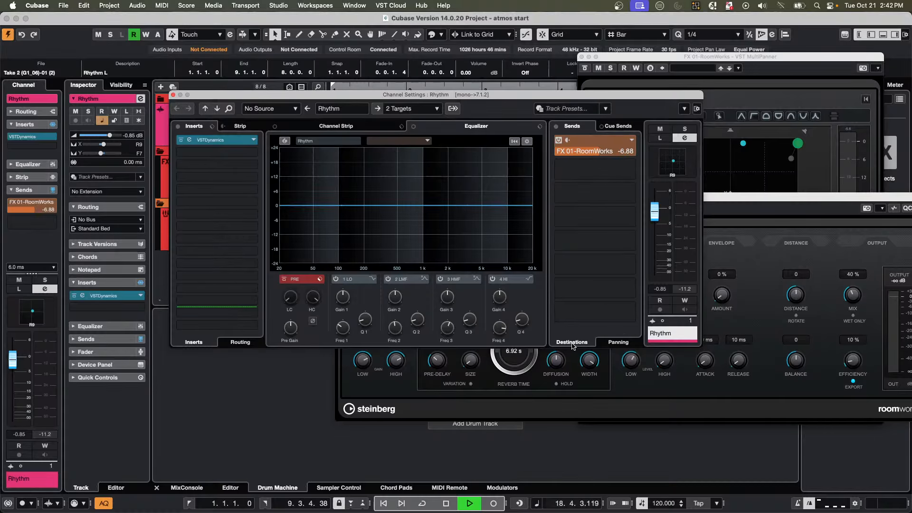
click(611, 343)
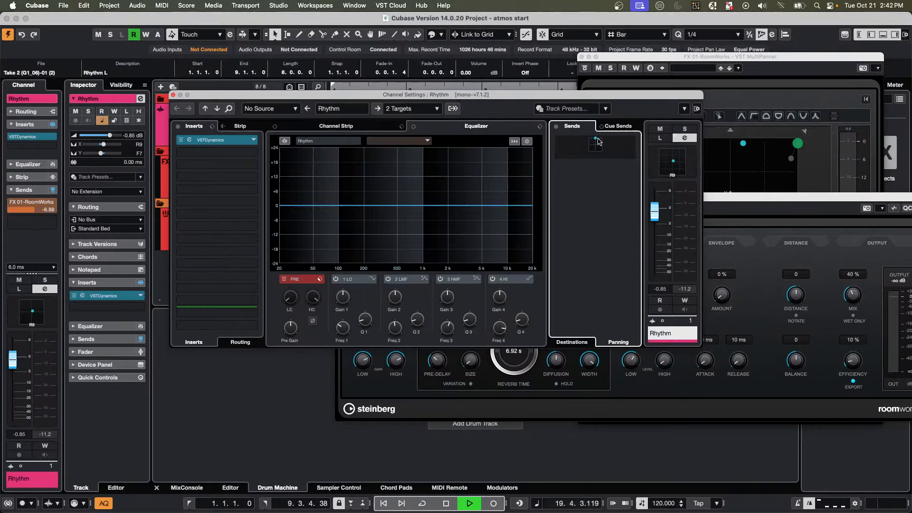
double_click(597, 141)
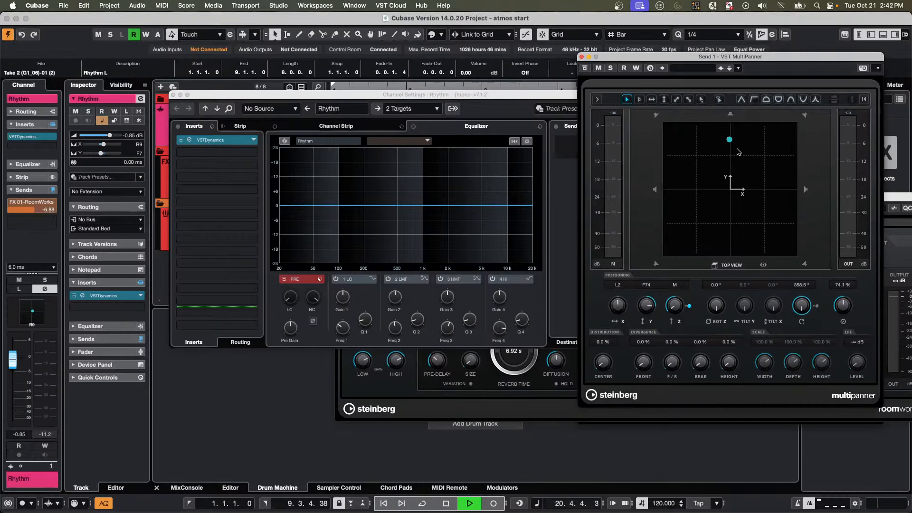
drag(737, 152, 739, 195)
key(space)
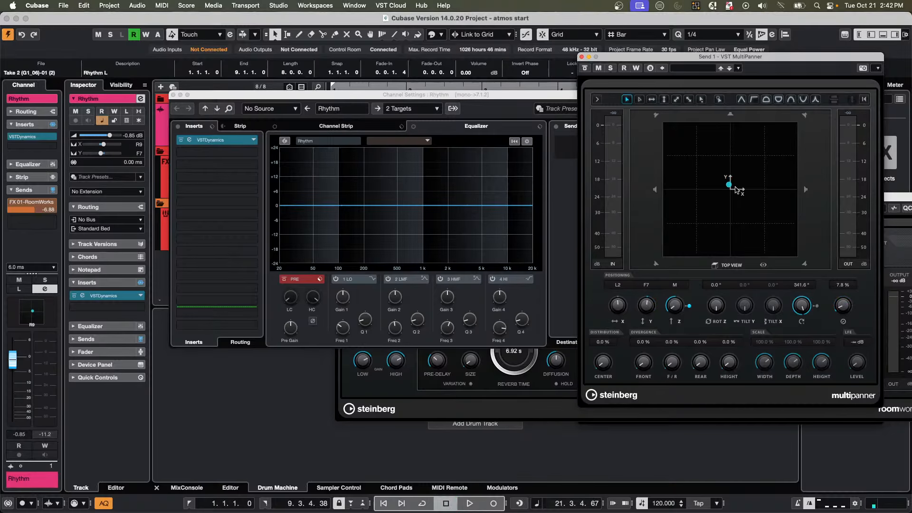
Move the Rhythm channel settings clear of the timeline, play from the start, and pan the send to about X R67 and Y R73.
click(517, 95)
drag(517, 95, 517, 173)
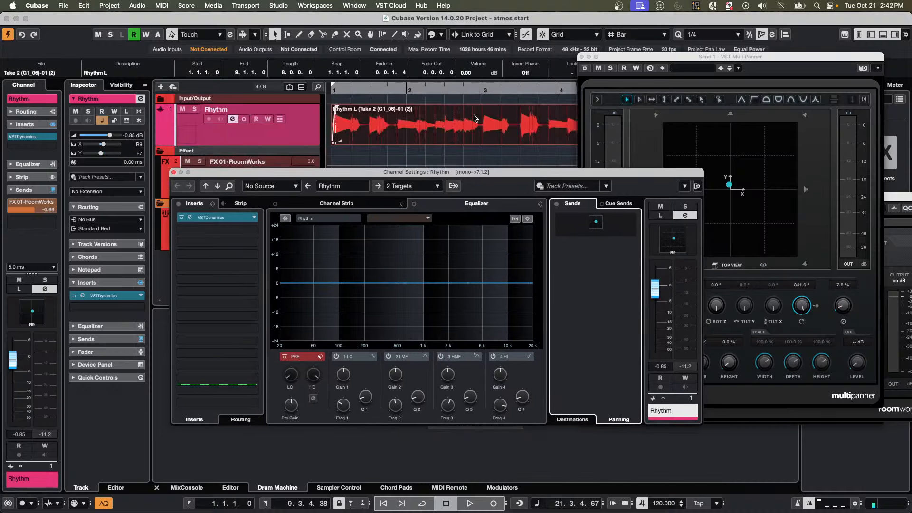
click(359, 87)
key(space)
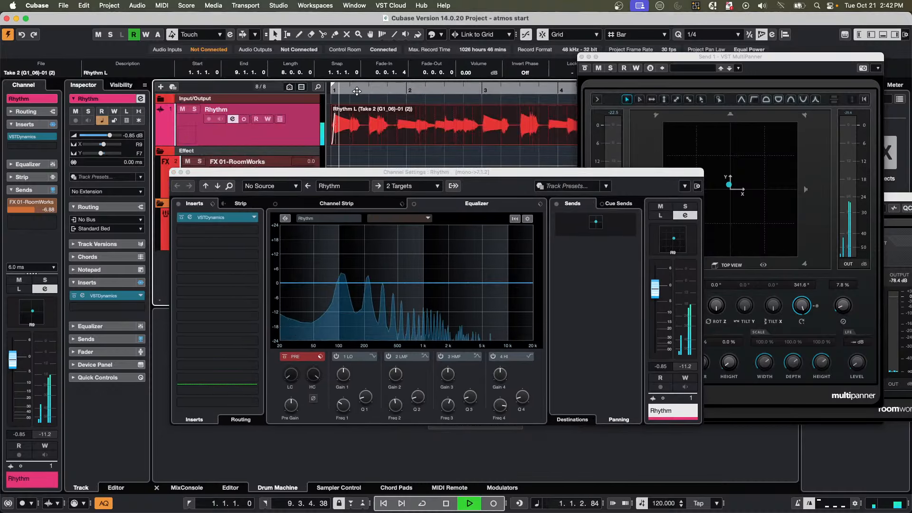
click(749, 188)
drag(729, 184, 777, 243)
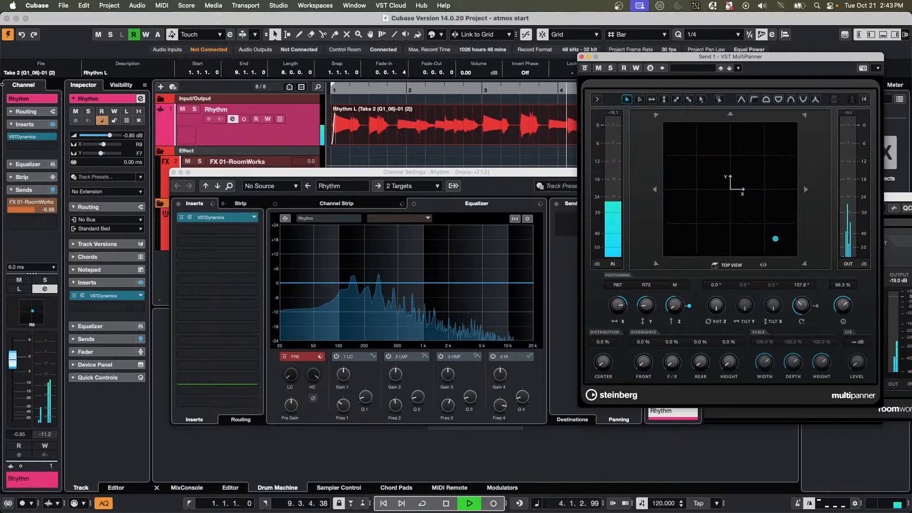
Open the FX 01-RoomWorks channel settings, move the RoomWorks window into full view, and load its FX Antiverb preset.
click(254, 163)
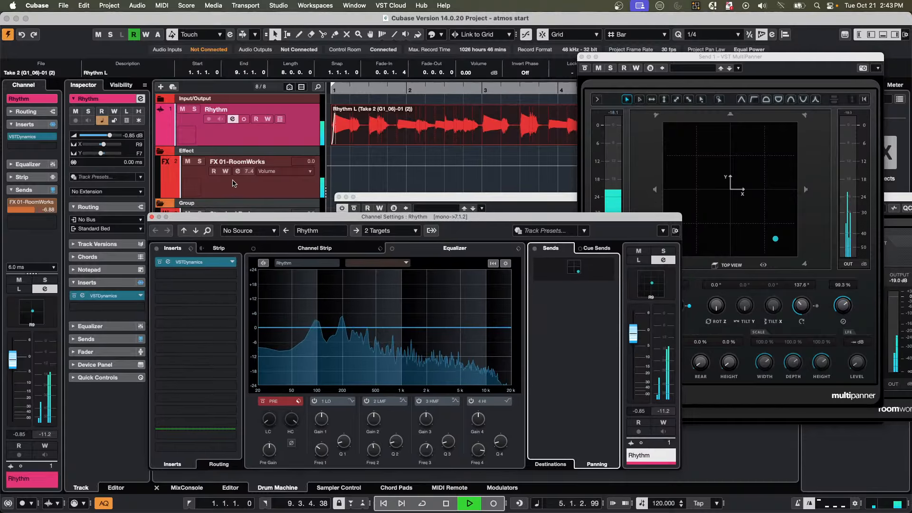
click(237, 171)
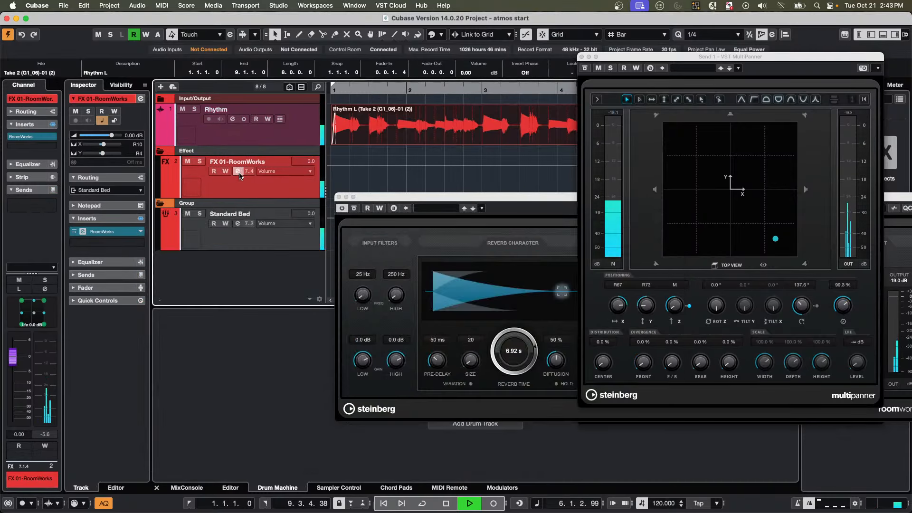
click(237, 171)
drag(415, 197, 167, 87)
click(188, 97)
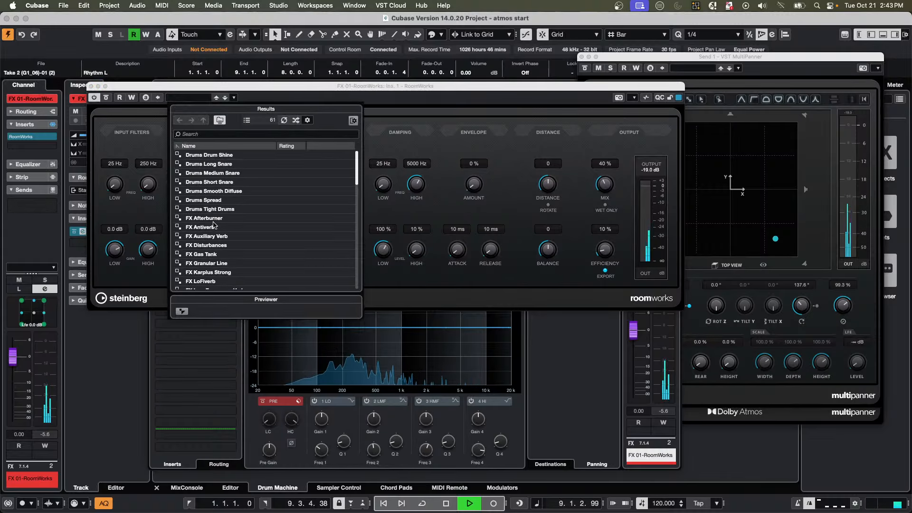
double_click(212, 228)
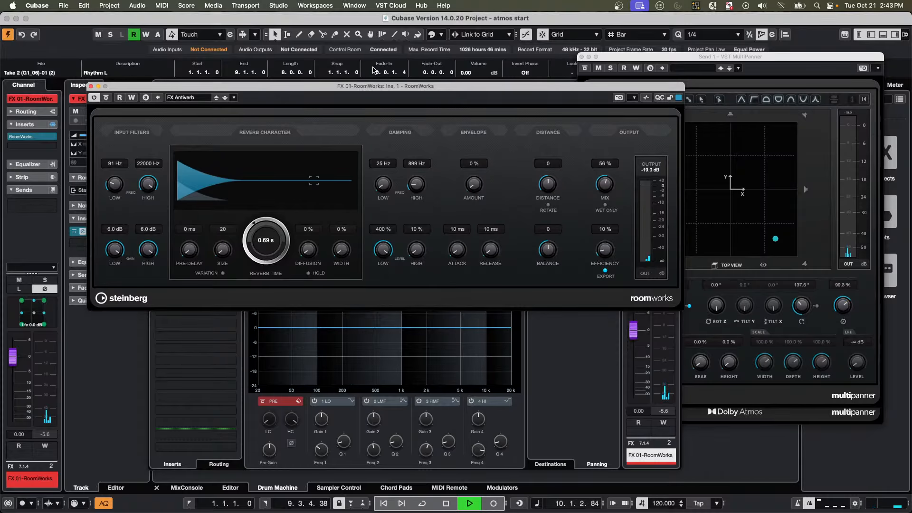
Uncover the timeline, replay from the start while panning the Rhythm send to about X L26 and Y R24, and stop playback.
drag(372, 91, 375, 170)
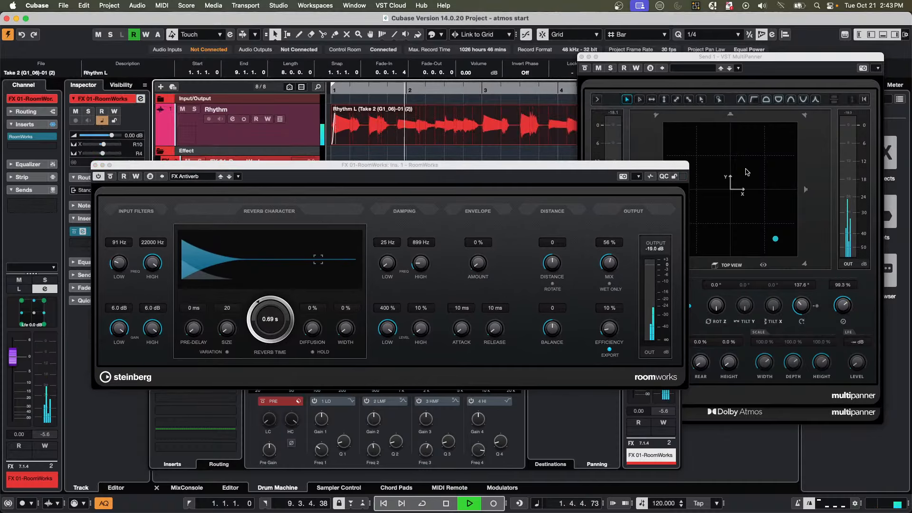
click(733, 186)
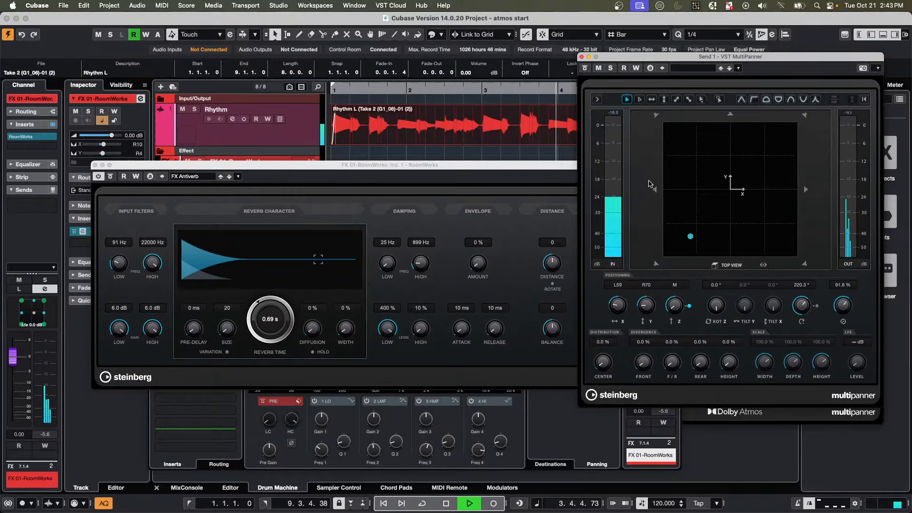
key(space)
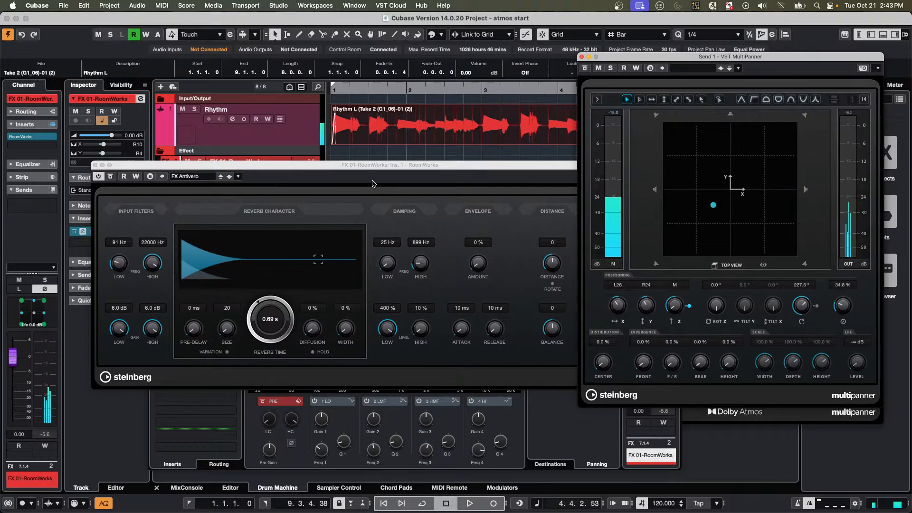
Move the RoomWorks window clear of the track list, select Rhythm, and pan its send to about X R14 and Y R6.
drag(350, 166, 322, 331)
click(294, 123)
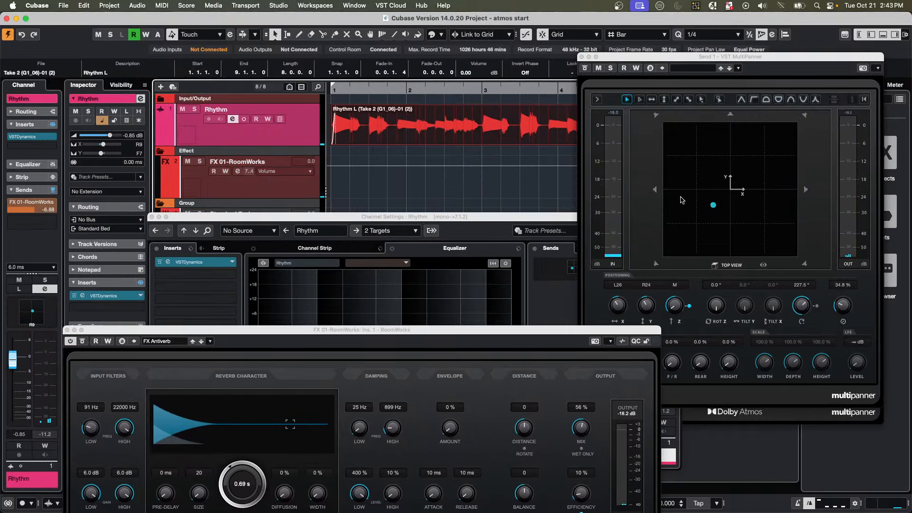
drag(717, 206, 743, 195)
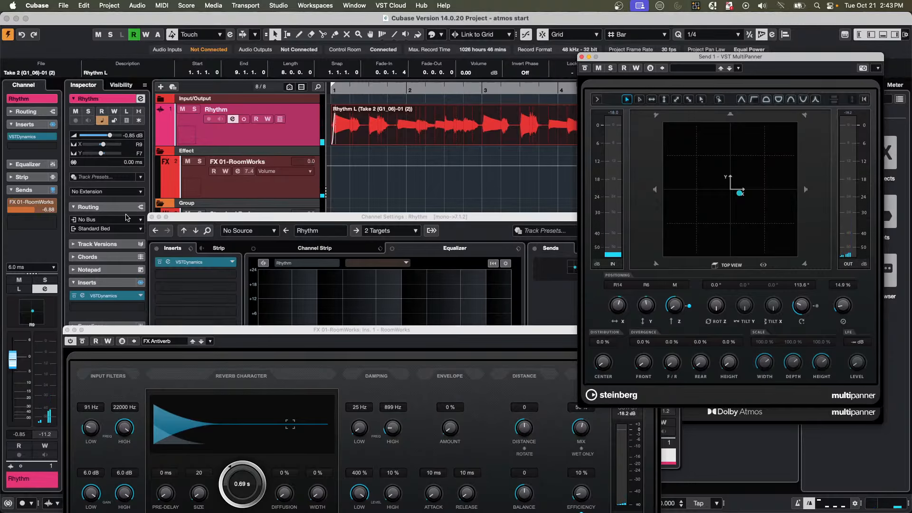
click(252, 133)
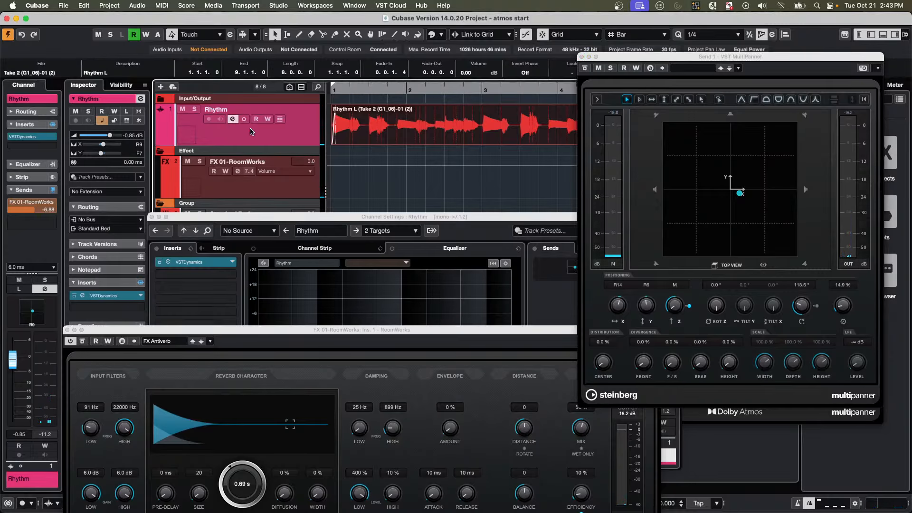
click(244, 120)
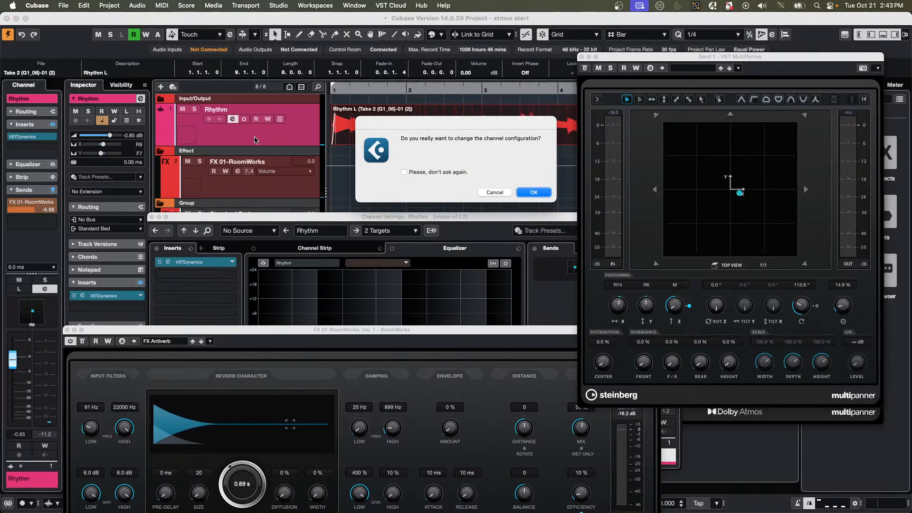
click(494, 192)
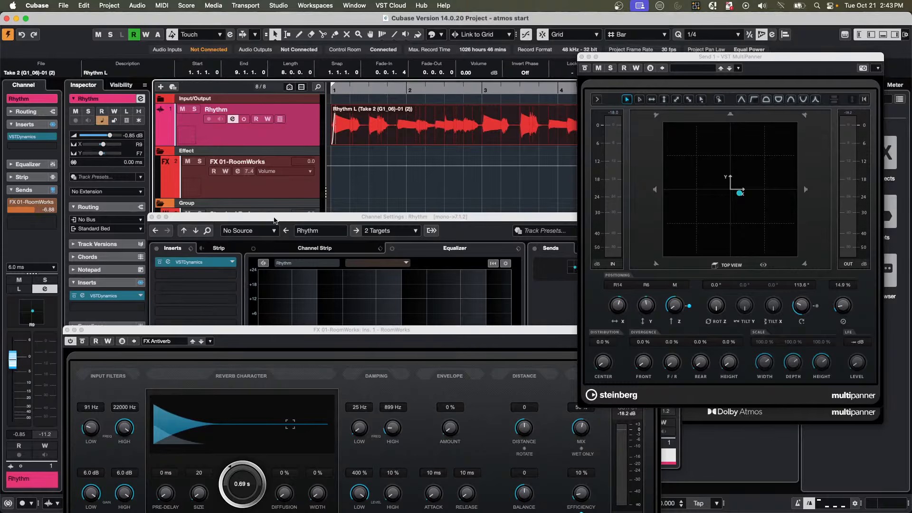
Bring the Rhythm channel settings window in front of the RoomWorks window.
double_click(274, 218)
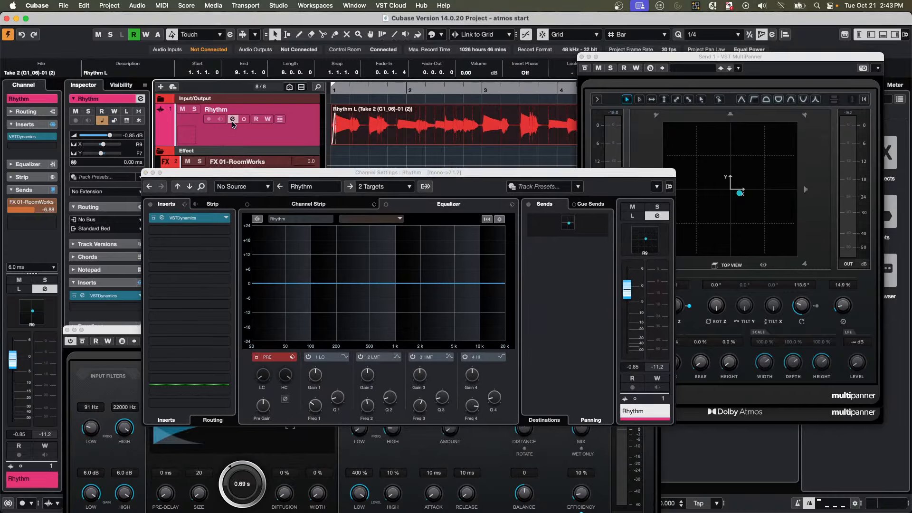
Show the send destinations in the Rhythm channel settings and raise the FX 01-RoomWorks send level to about -5.51.
click(232, 118)
click(232, 119)
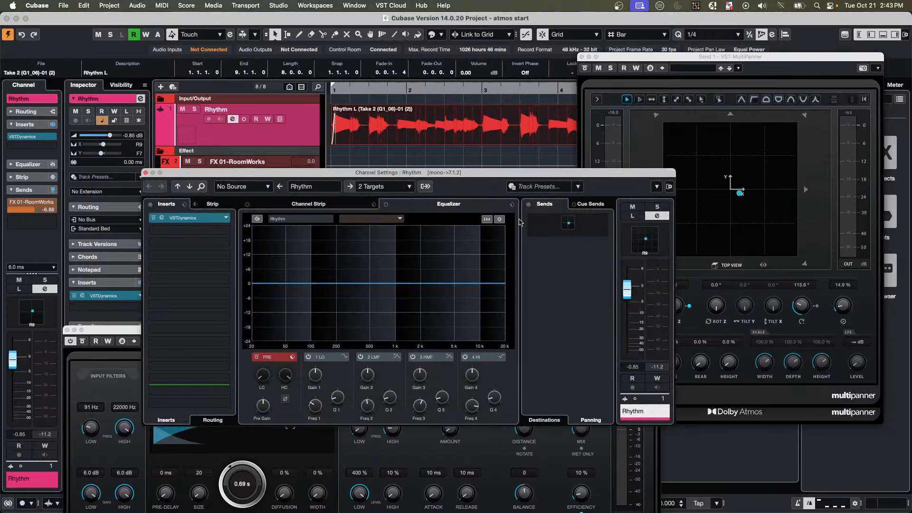
click(555, 421)
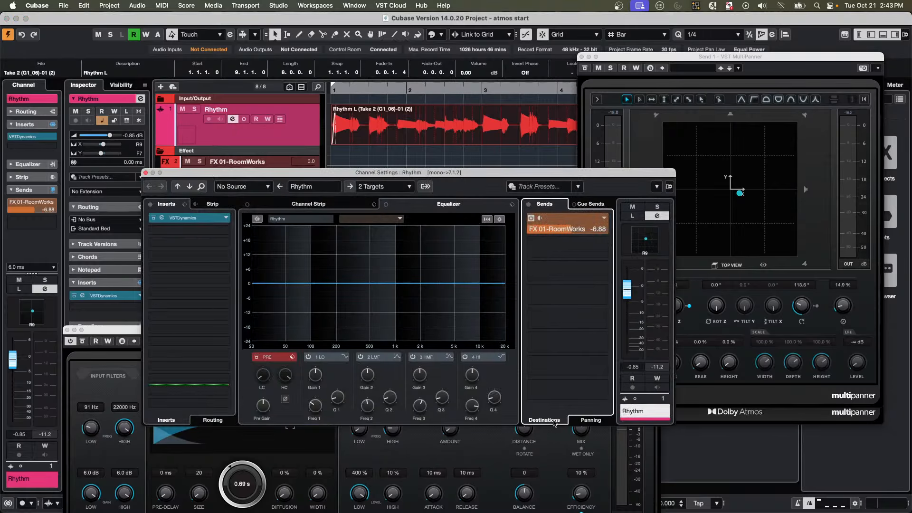
drag(569, 230, 579, 229)
Reopen the Rhythm send's panner, pan the send to about X L10 and Y R50, and return to the Rhythm track.
click(587, 426)
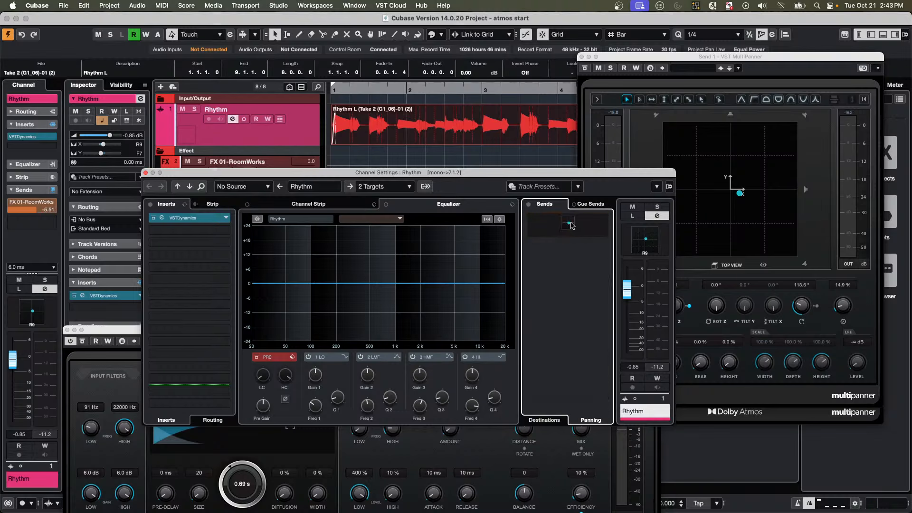
double_click(570, 226)
drag(752, 185, 736, 210)
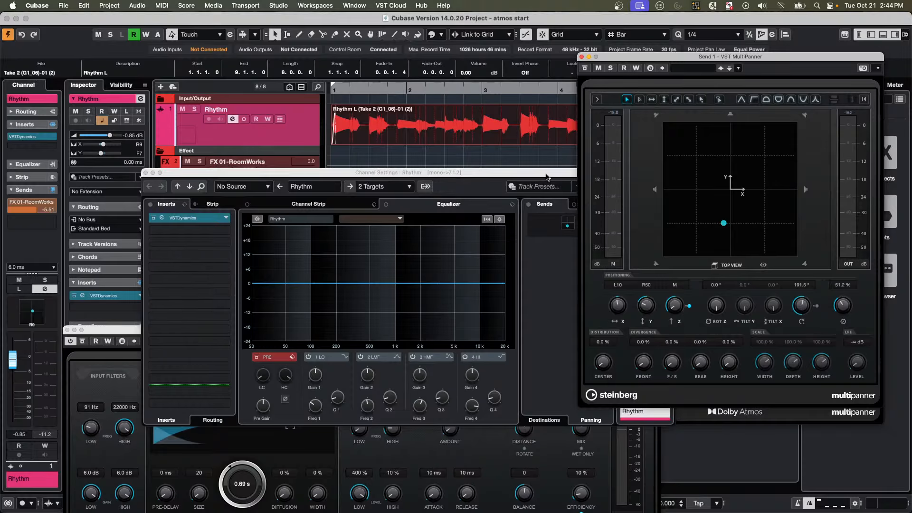
click(546, 177)
click(246, 130)
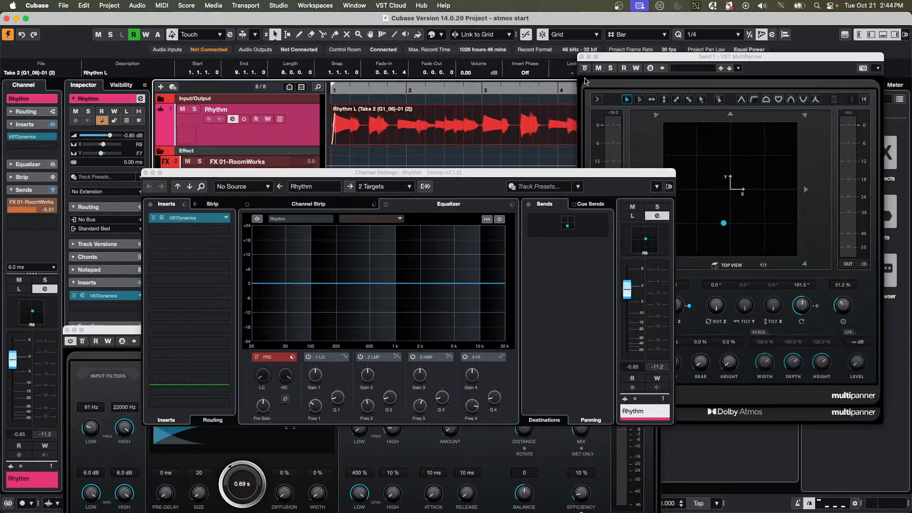
Close the send panner, FX 01-RoomWorks panner and Rhythm channel settings windows, and close the atmos start project without saving.
click(582, 57)
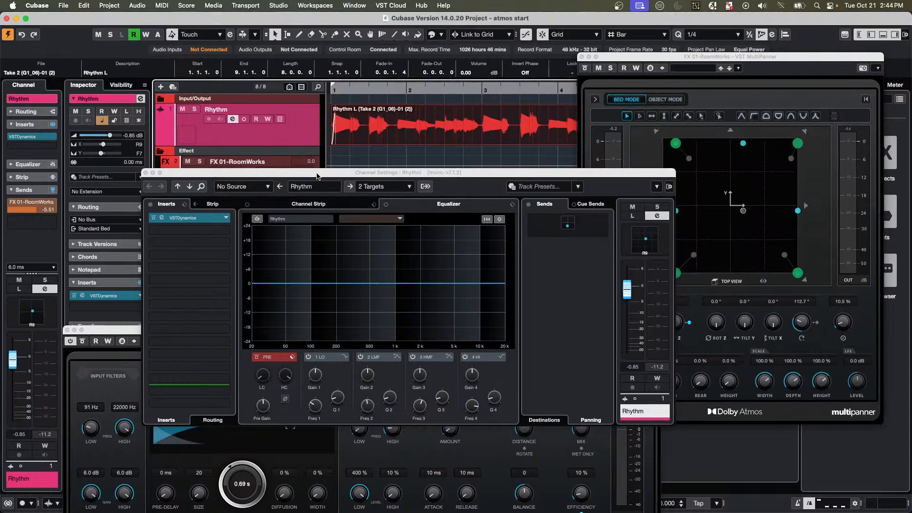
click(581, 57)
click(146, 172)
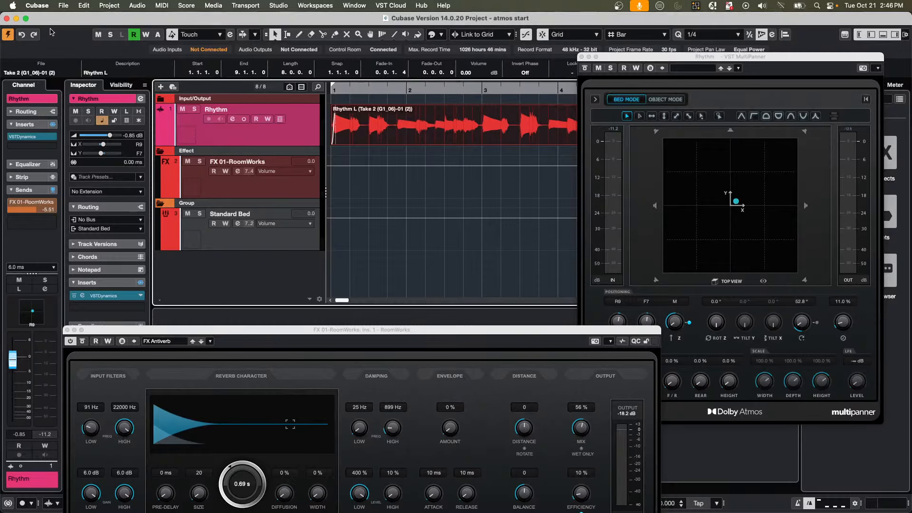
click(6, 19)
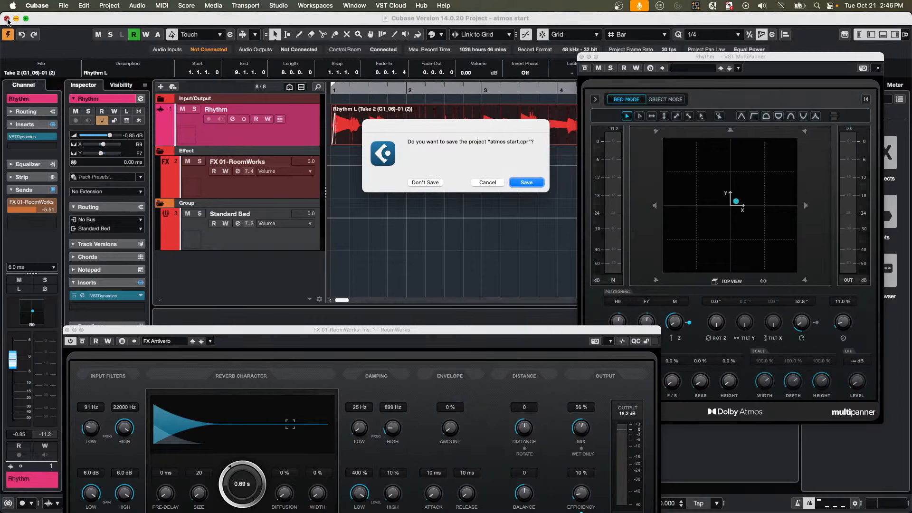
click(424, 183)
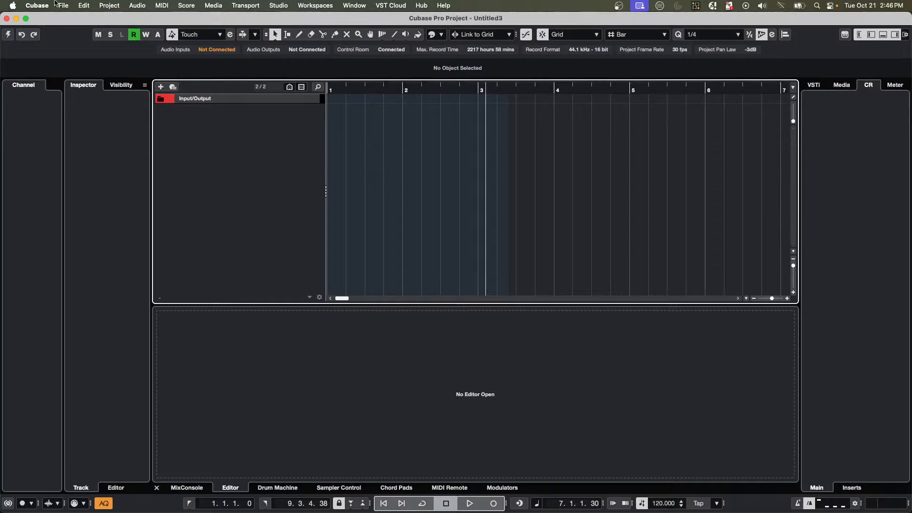
double_click(71, 8)
click(71, 8)
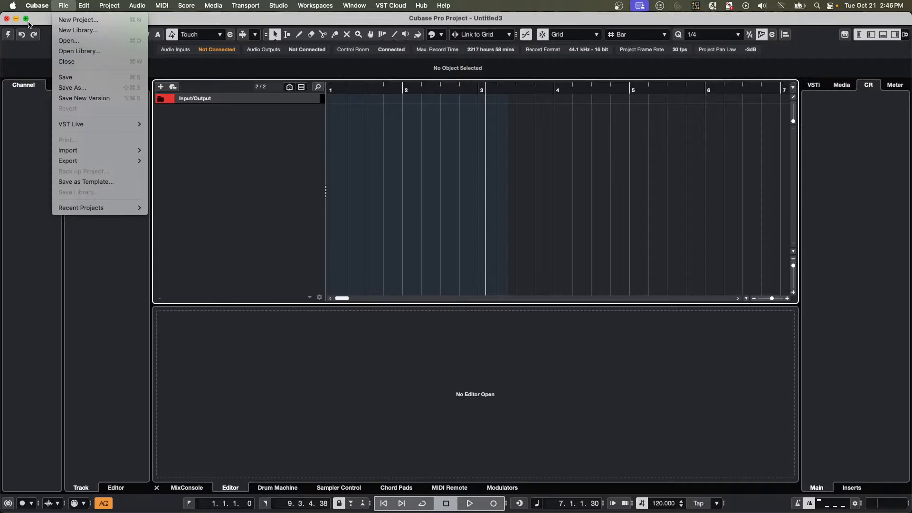
click(47, 21)
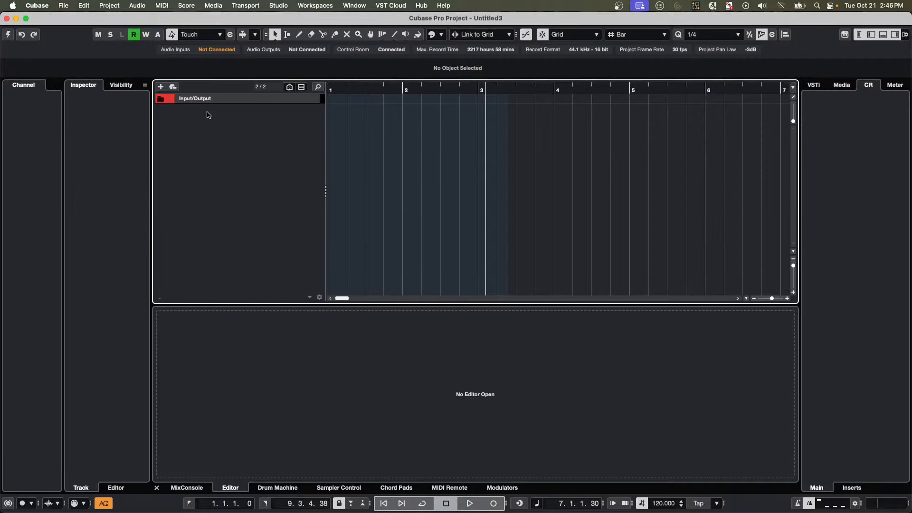
click(60, 8)
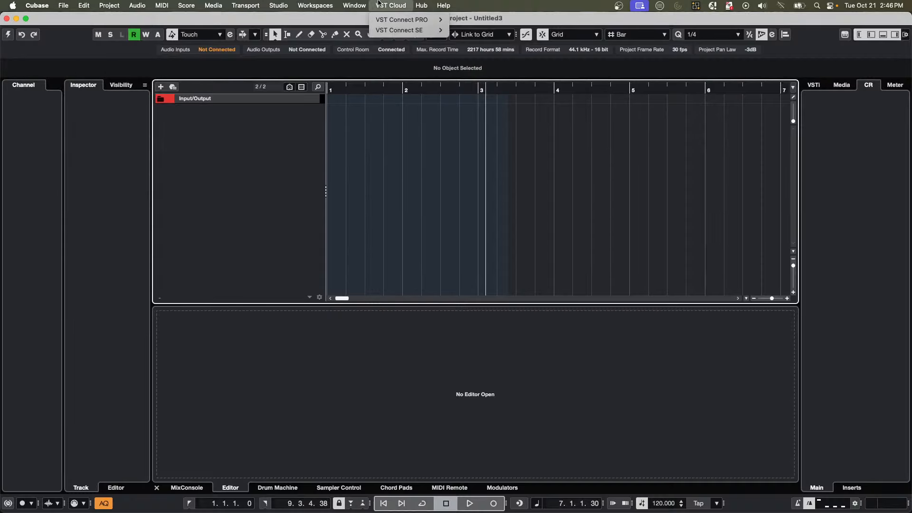
Switch to the open jump off project and activate it.
mouse_move(327, 4)
mouse_move(361, 4)
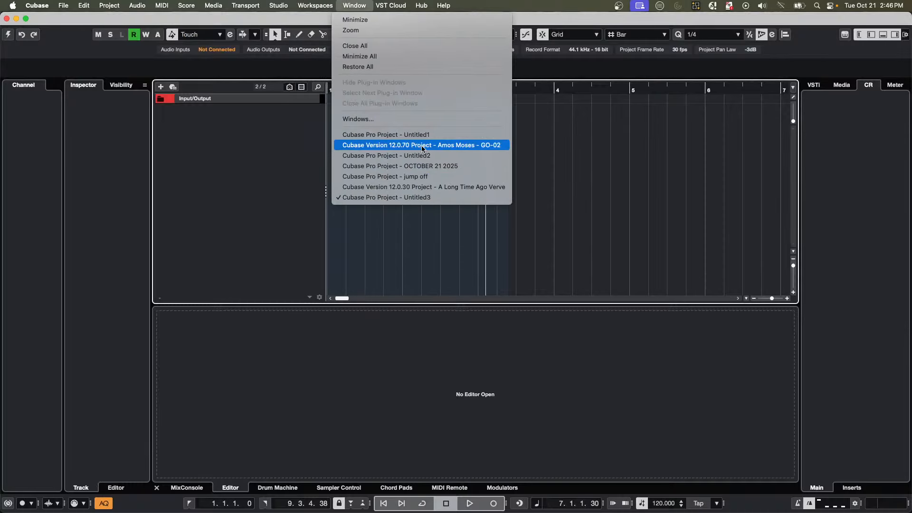
click(426, 176)
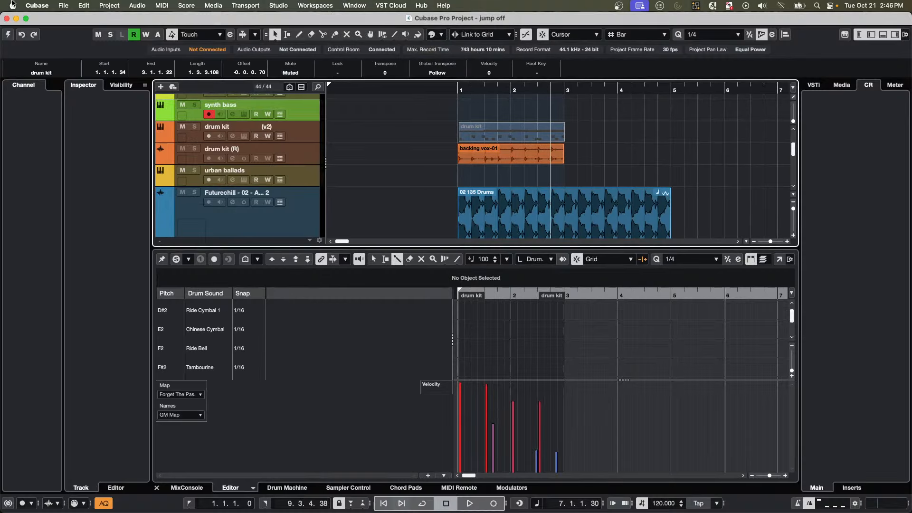
click(7, 34)
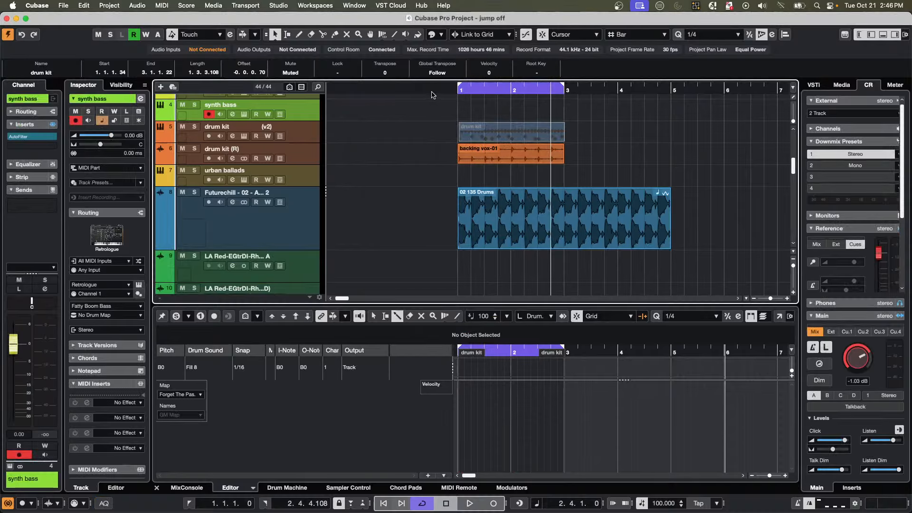
Find the chord track from bar 1, enable monitoring and solo on the rhodes track, and mute HALion Sonic 04.
drag(441, 90, 444, 70)
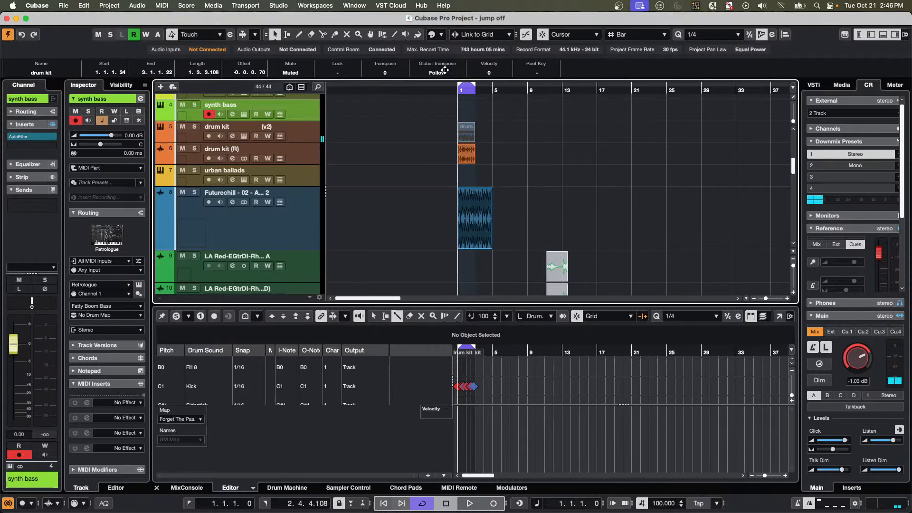
scroll(526, 164, up, 5)
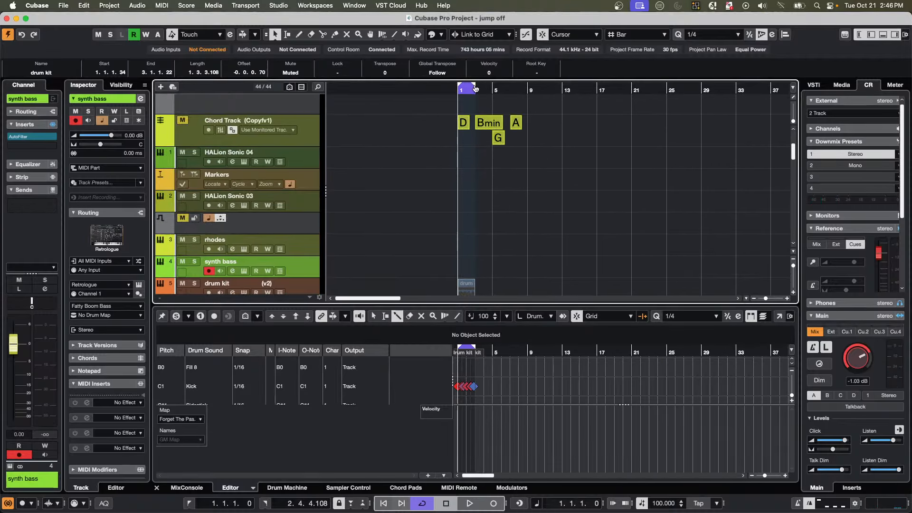
drag(452, 90, 447, 113)
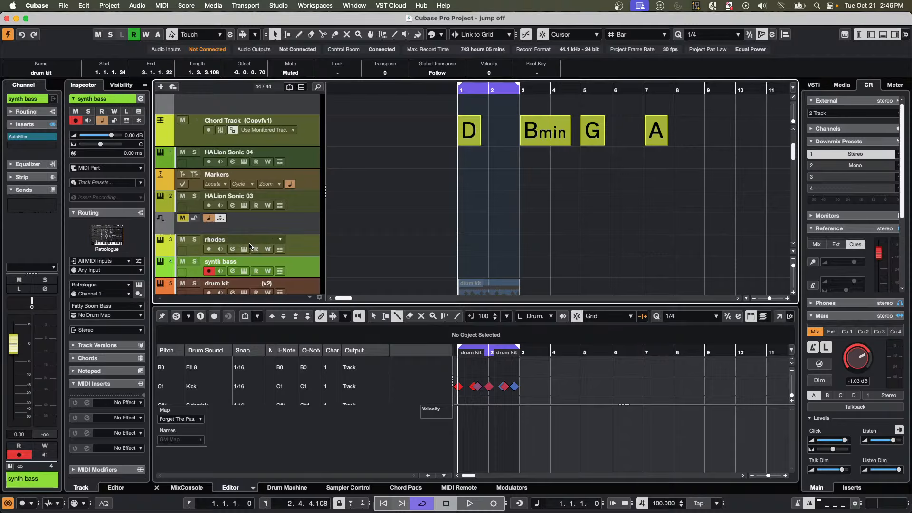
click(220, 249)
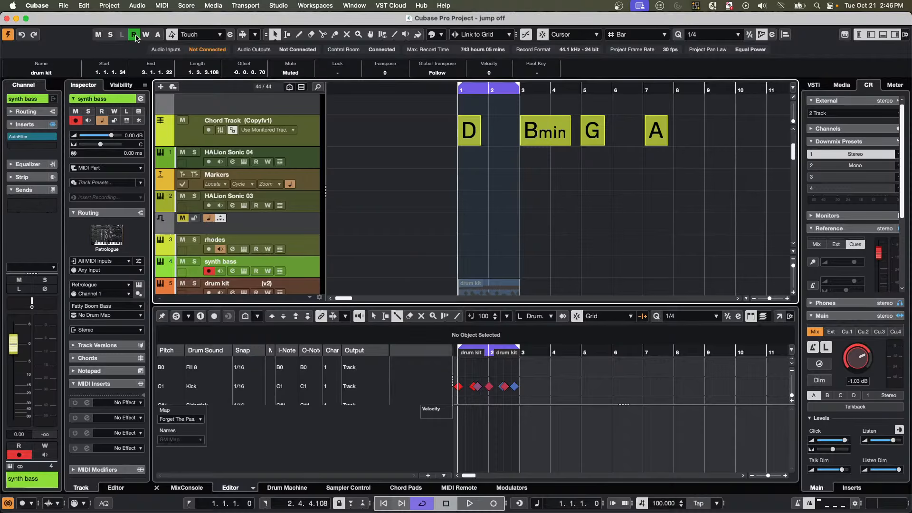
click(194, 240)
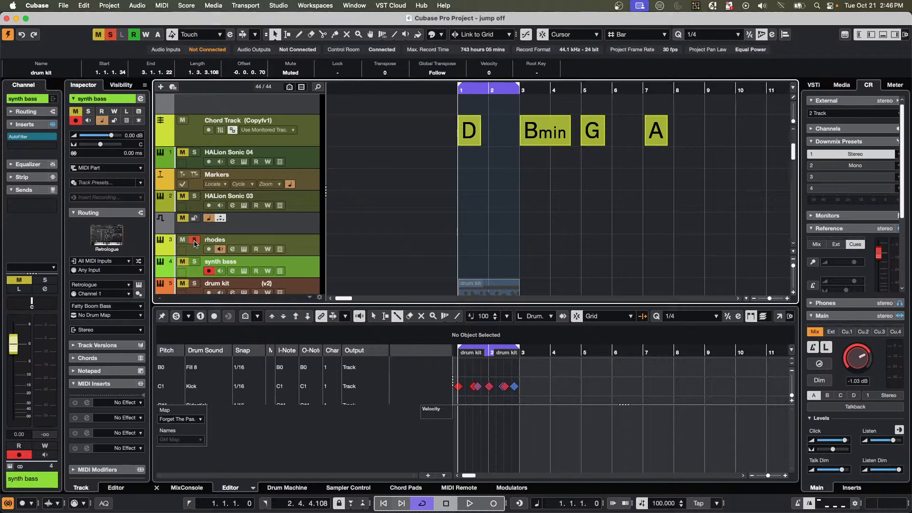
click(195, 152)
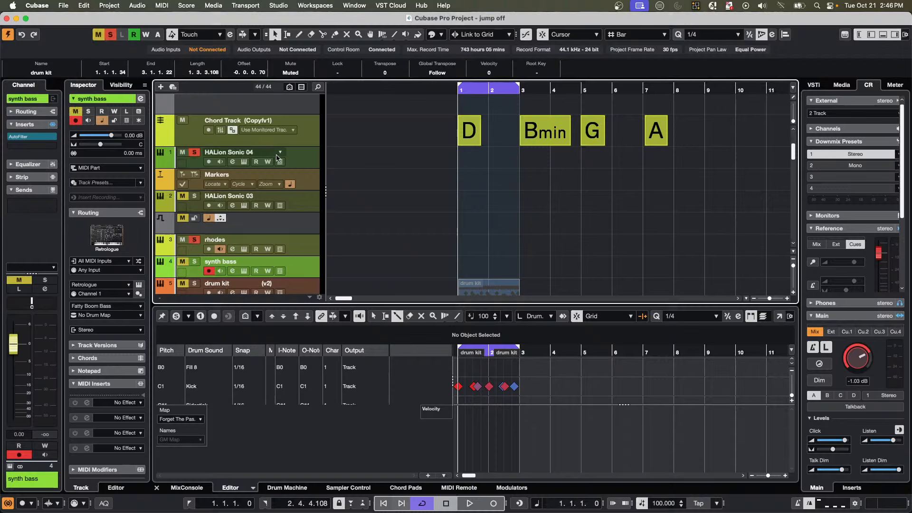
click(180, 153)
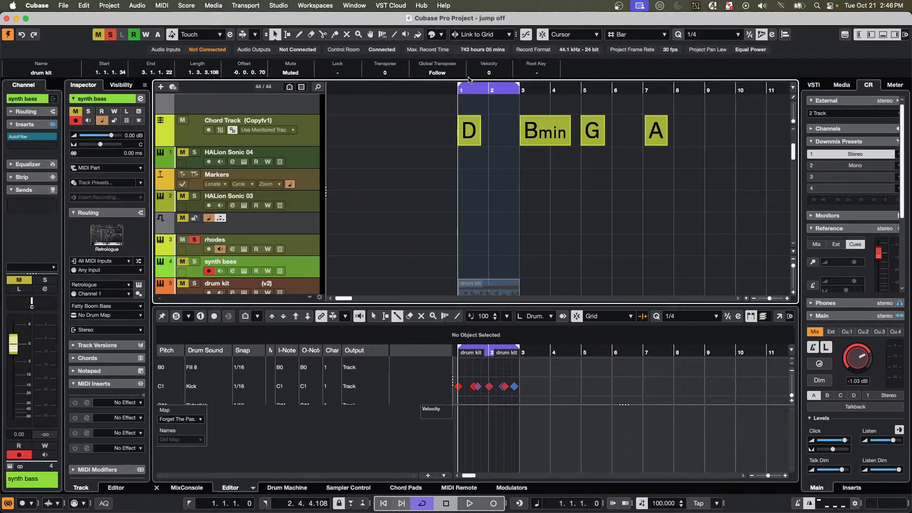
Play the chords from bar 1, extend the locator range to bar 8 with cycle off, and stop playback.
key(space)
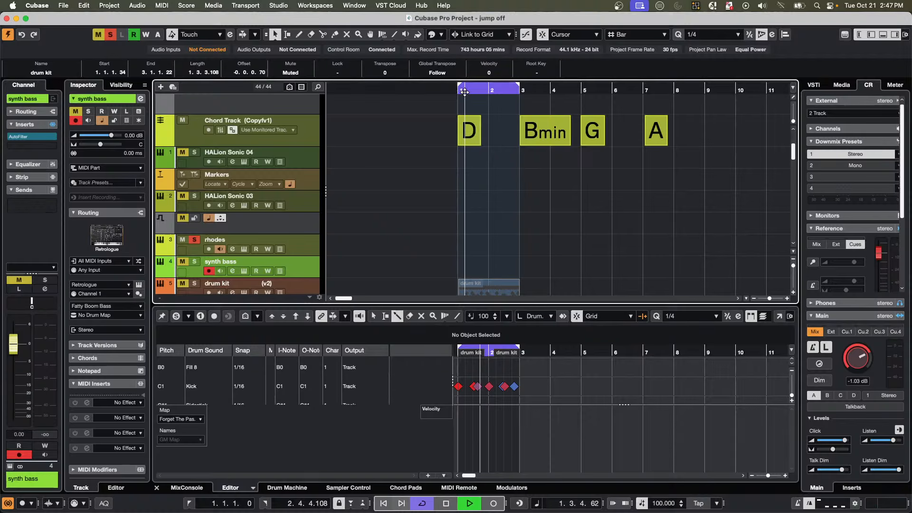
key(space)
key(space)
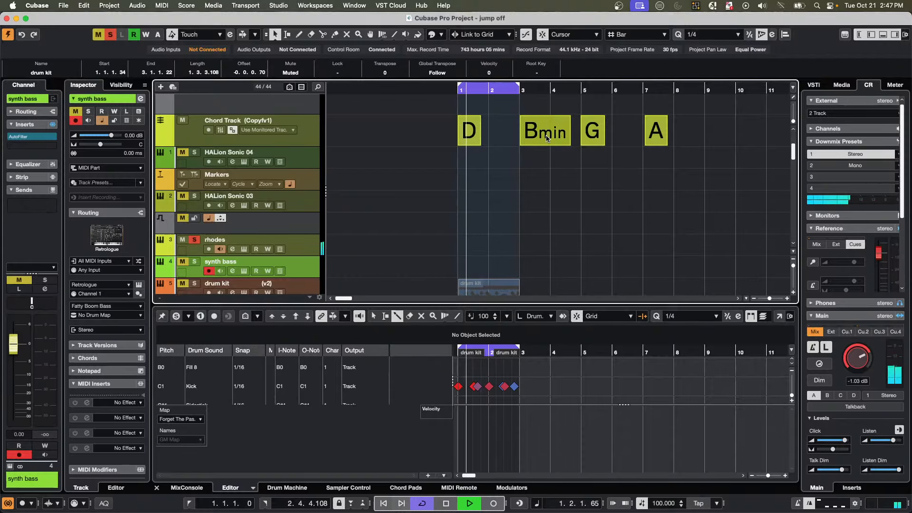
drag(518, 88, 660, 93)
click(660, 93)
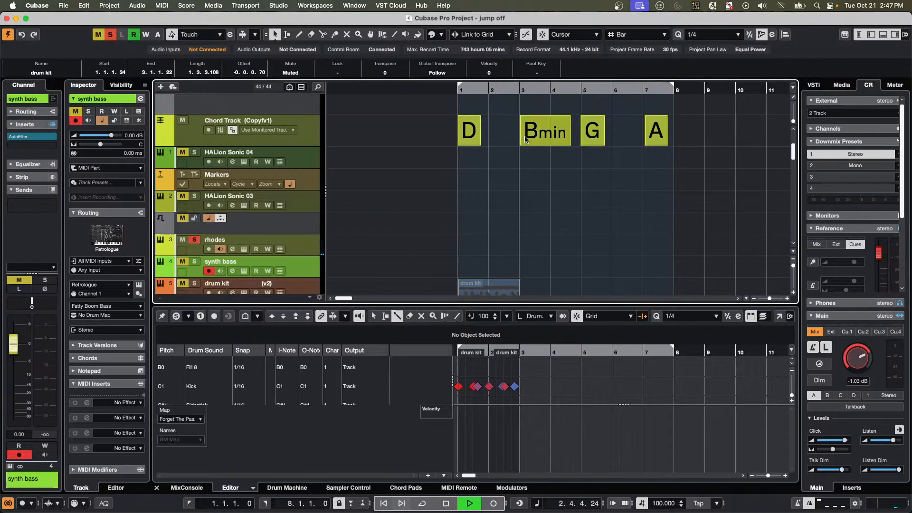
key(space)
Move the Bmin chord to about the start of bar 2 and set the quantize preset to 1/1.
drag(532, 136, 515, 136)
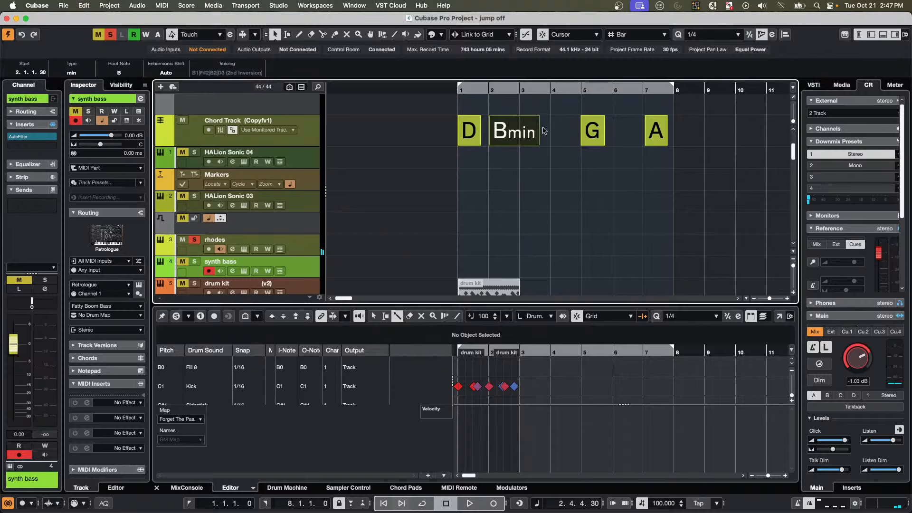
drag(468, 93, 468, 116)
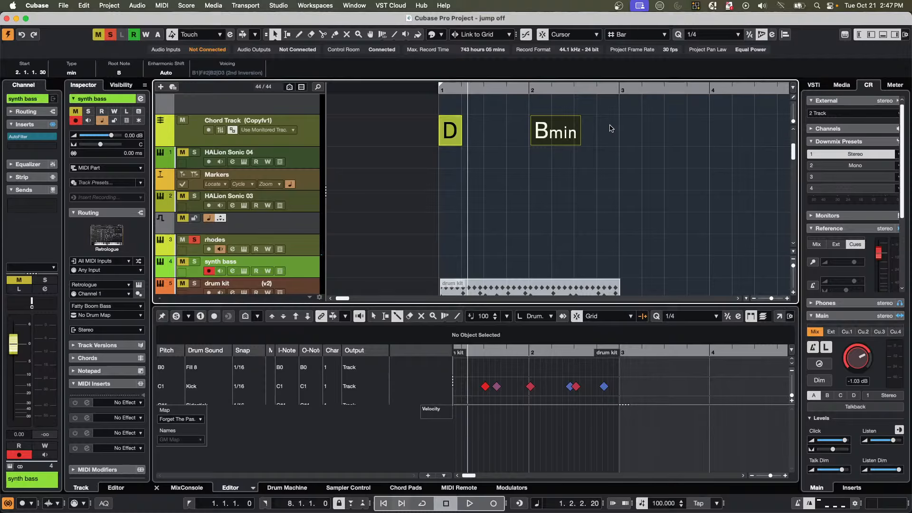
drag(548, 133, 551, 134)
click(701, 34)
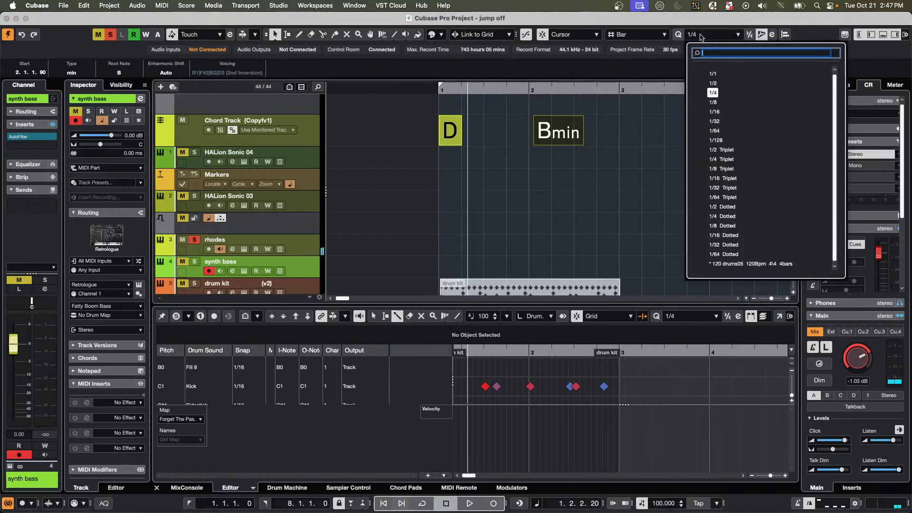
click(715, 75)
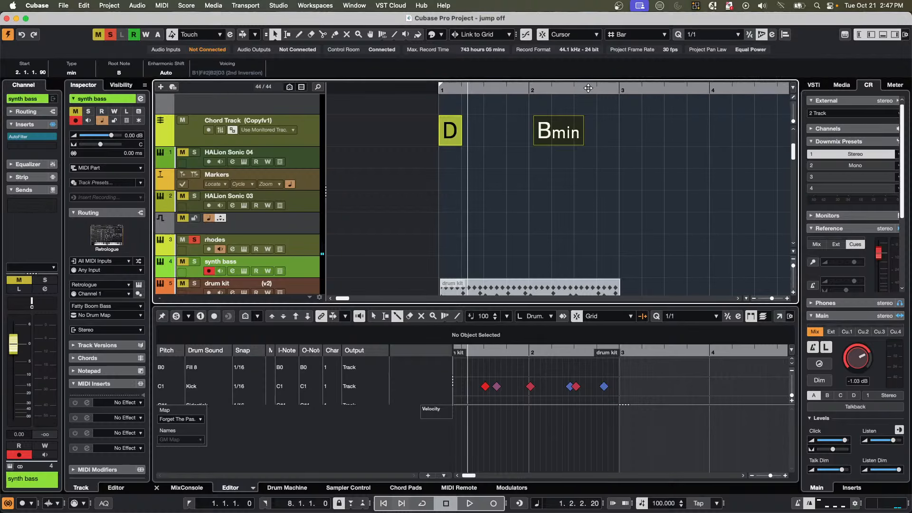
mouse_move(556, 132)
mouse_down()
mouse_move(544, 131)
mouse_move(553, 134)
mouse_up()
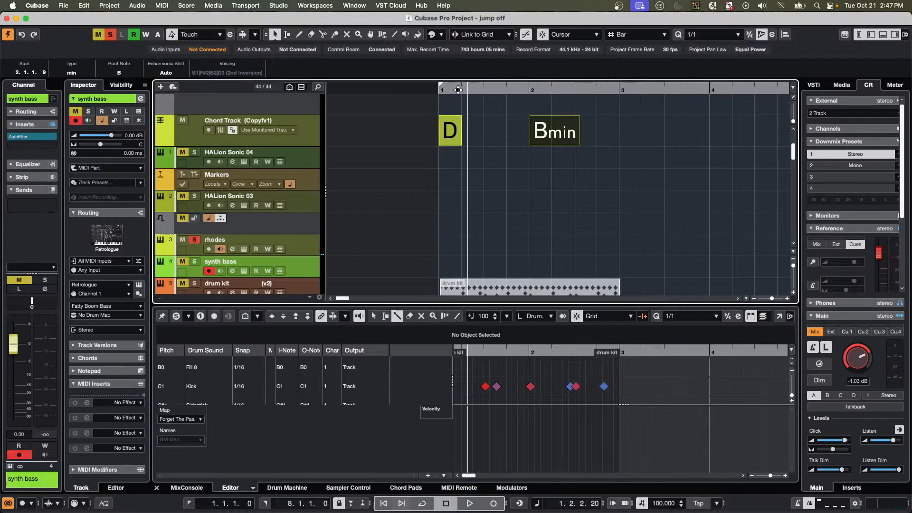
Move the G chord to bar 3 and the A chord to bar 4 on the chord track.
drag(458, 90, 445, 112)
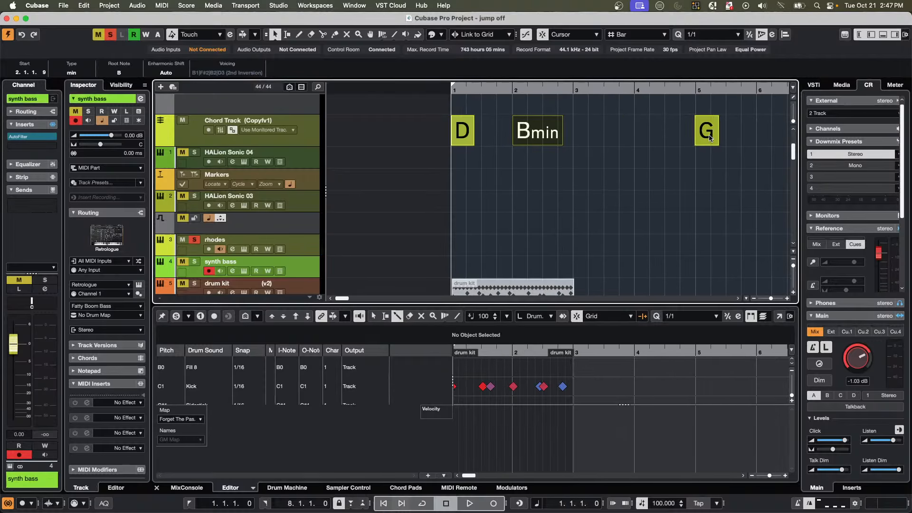
drag(708, 135, 588, 136)
click(558, 90)
drag(558, 90, 551, 73)
Select the D, Bmin, G and A chords as a range over bars 1 to 4 and duplicate it right after itself.
drag(691, 129, 456, 133)
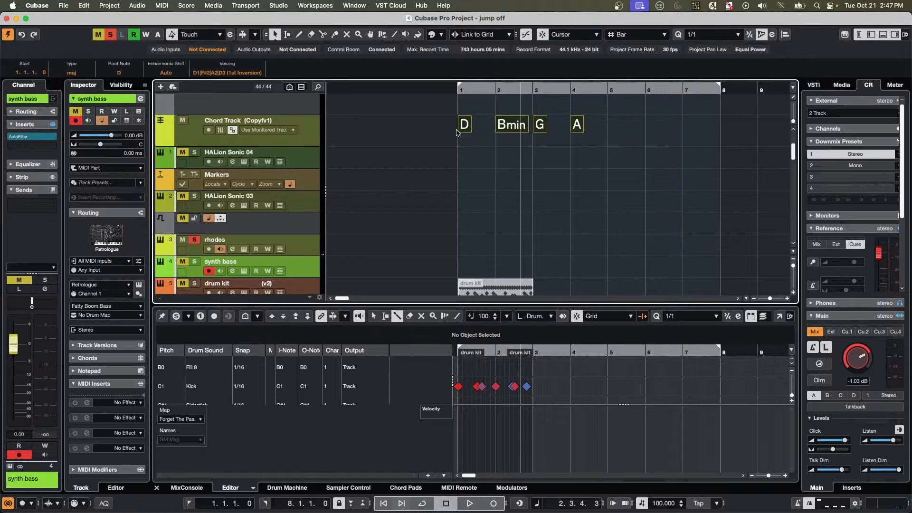
right_click(599, 131)
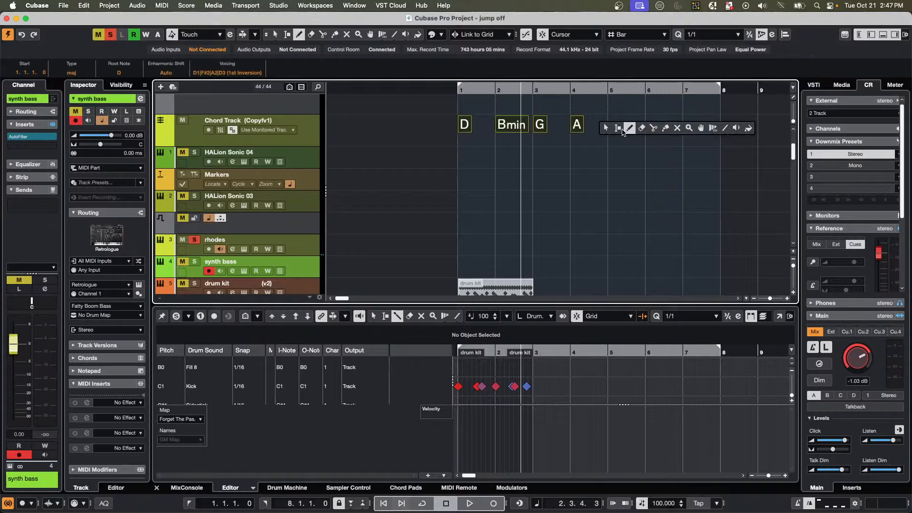
click(617, 128)
drag(608, 125, 382, 122)
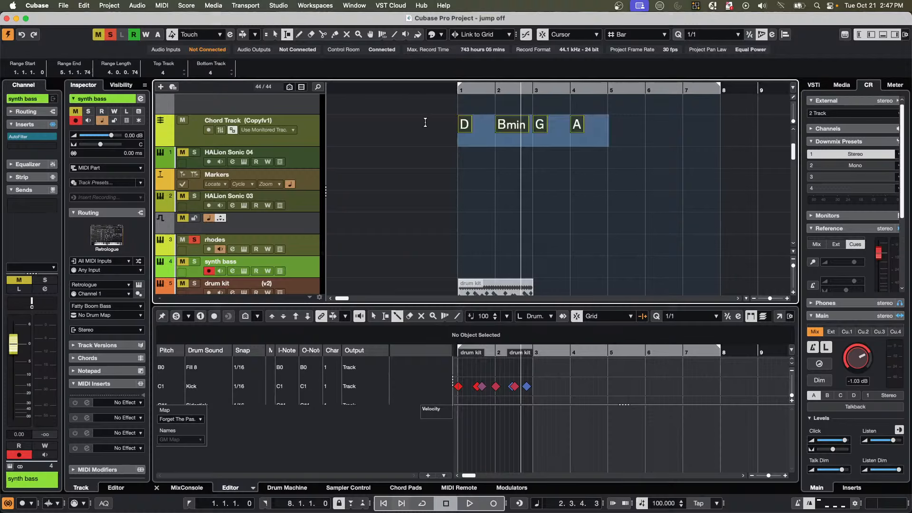
key(super+d)
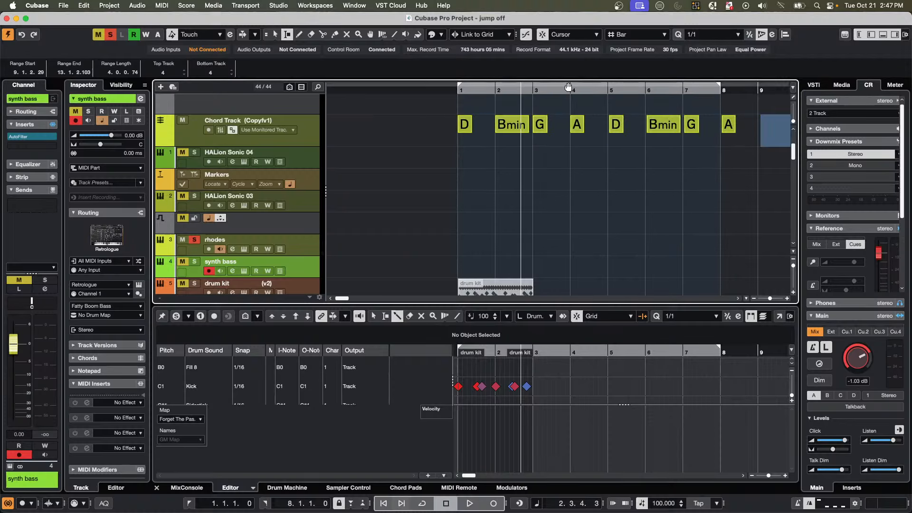
Play the repeated chord progression from bar 1 through to bar 13 and stop playback.
click(427, 92)
key(space)
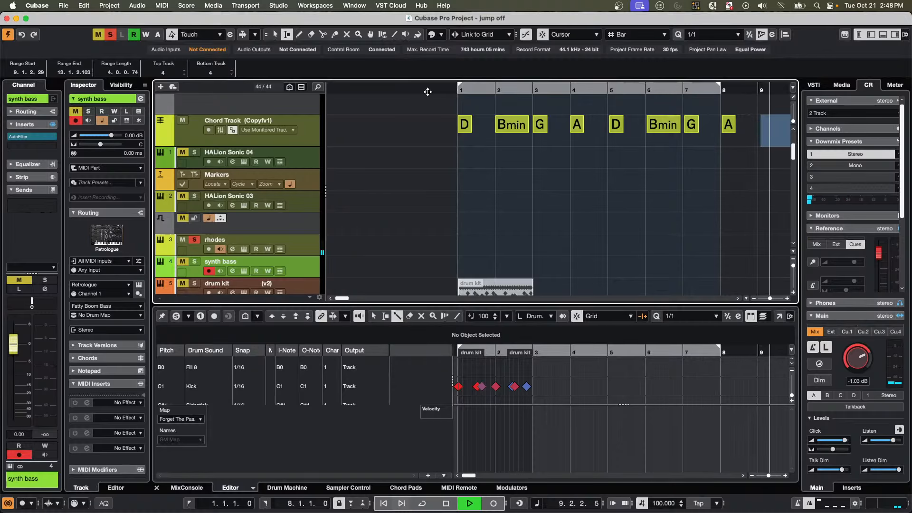
key(g)
key(g)
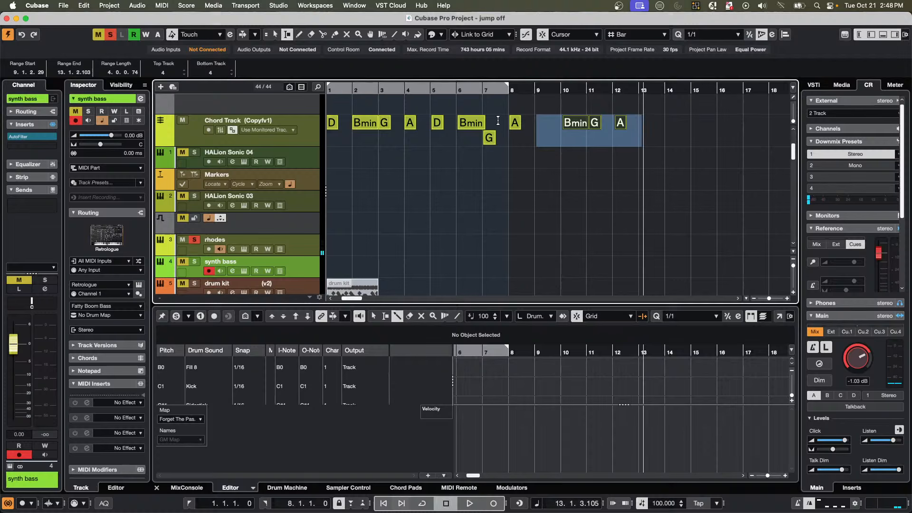
Select the first Bmin chord at bar 2 and check its voicing.
key(1)
click(365, 125)
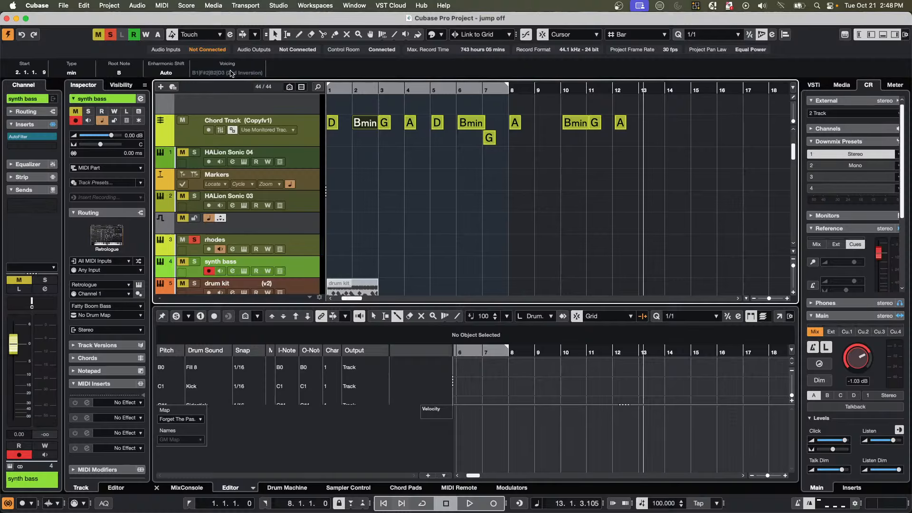
click(370, 127)
Add a chord event at the playhead in bar 13 and define it as D major.
key(8)
click(647, 121)
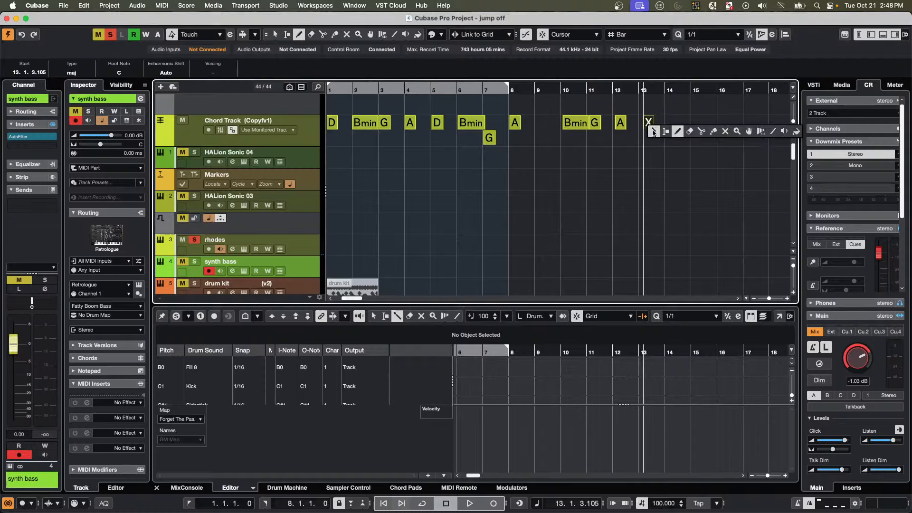
key(1)
double_click(648, 123)
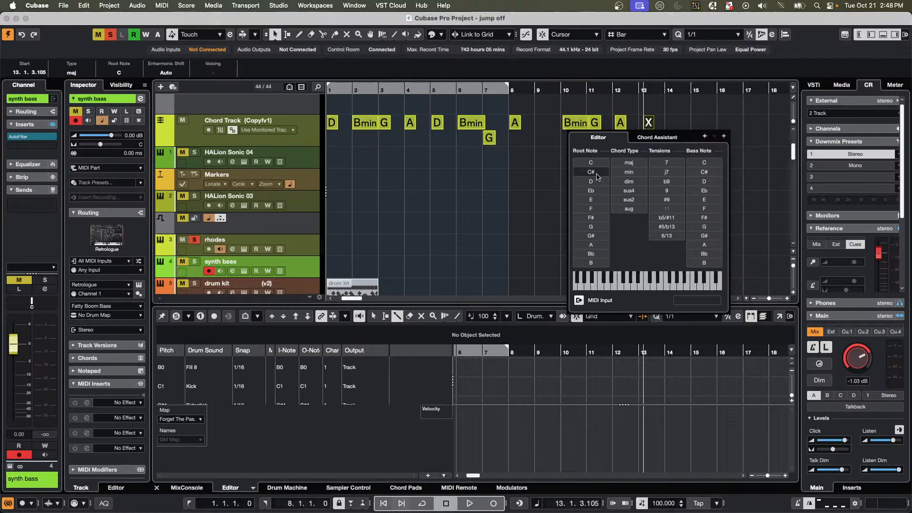
click(594, 183)
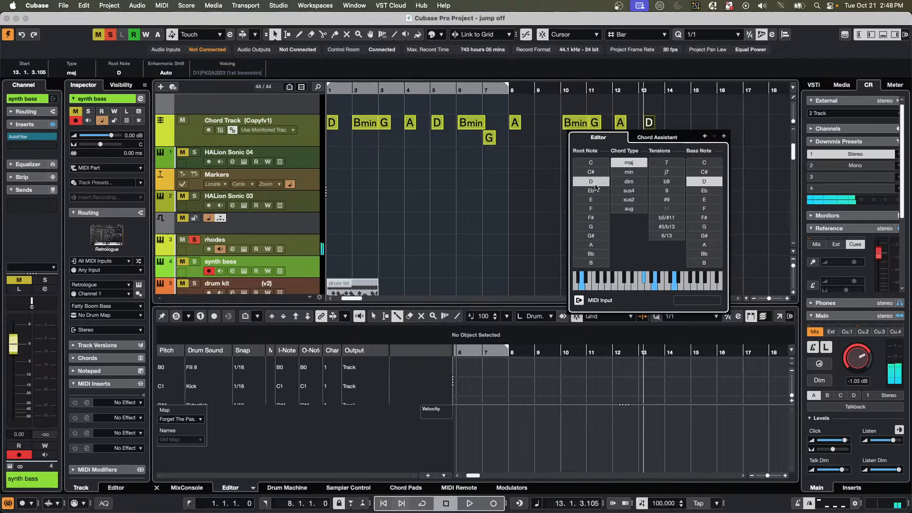
click(229, 73)
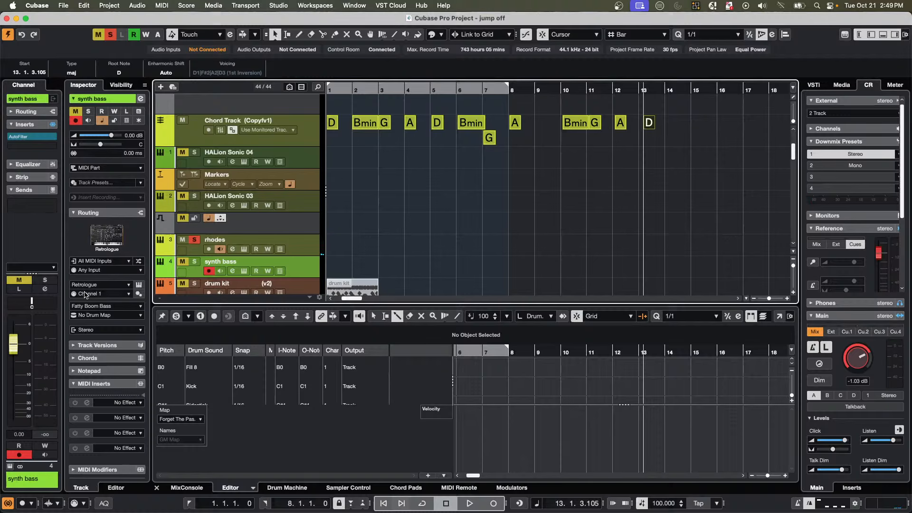
Examine the chord-following, voicing and live input settings of the synth bass, HALion Sonic 04 and rhodes tracks.
click(102, 359)
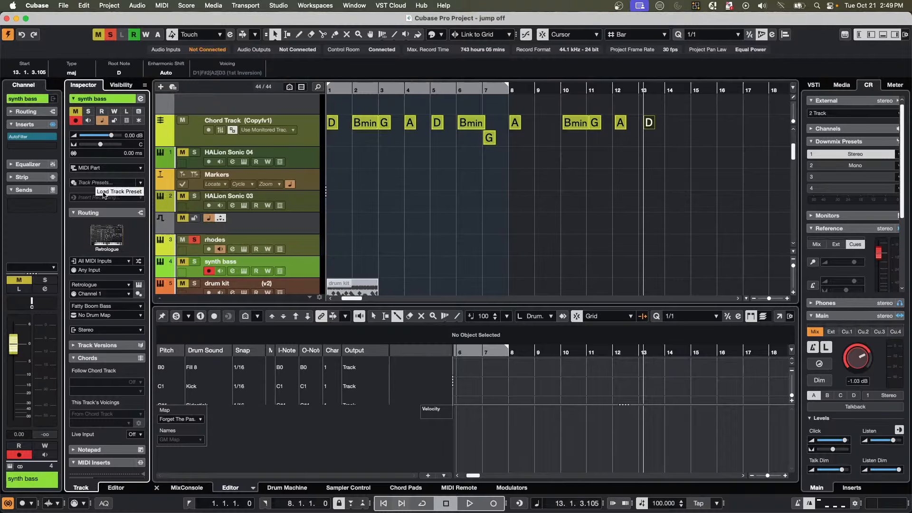
click(104, 213)
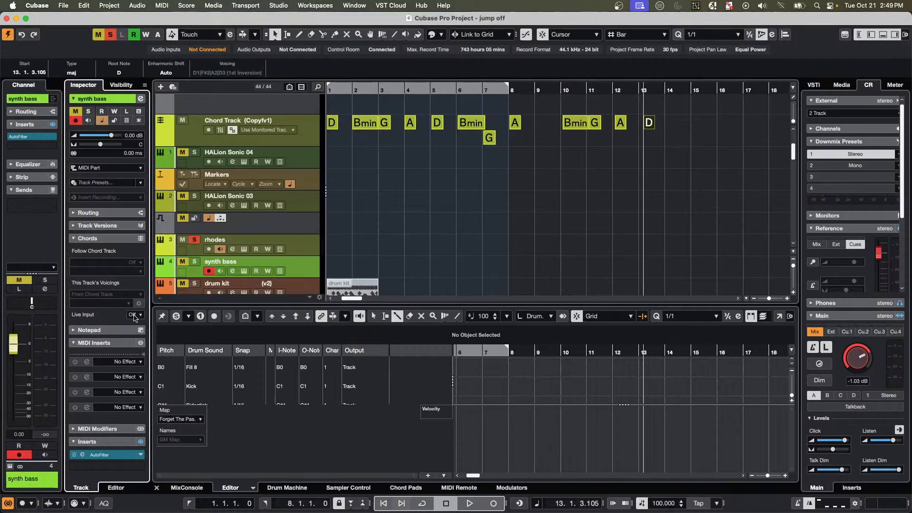
click(136, 315)
click(139, 314)
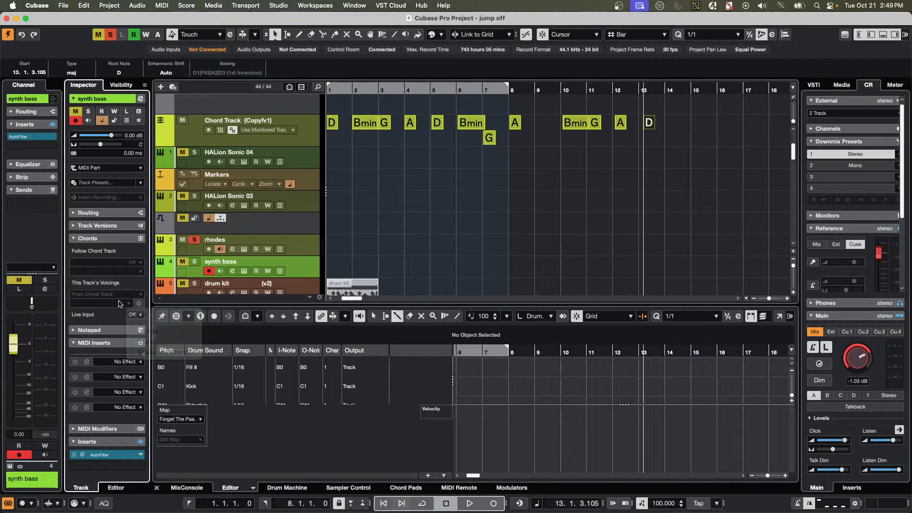
click(305, 136)
click(305, 164)
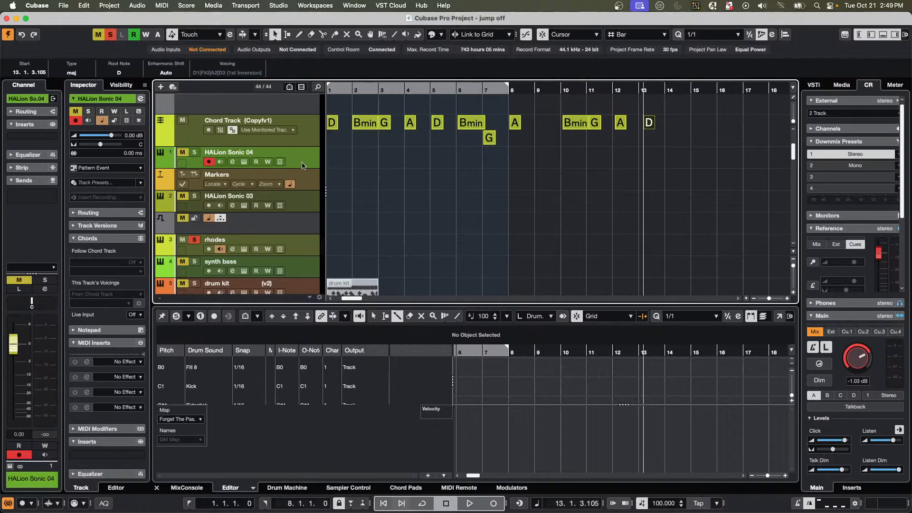
click(307, 254)
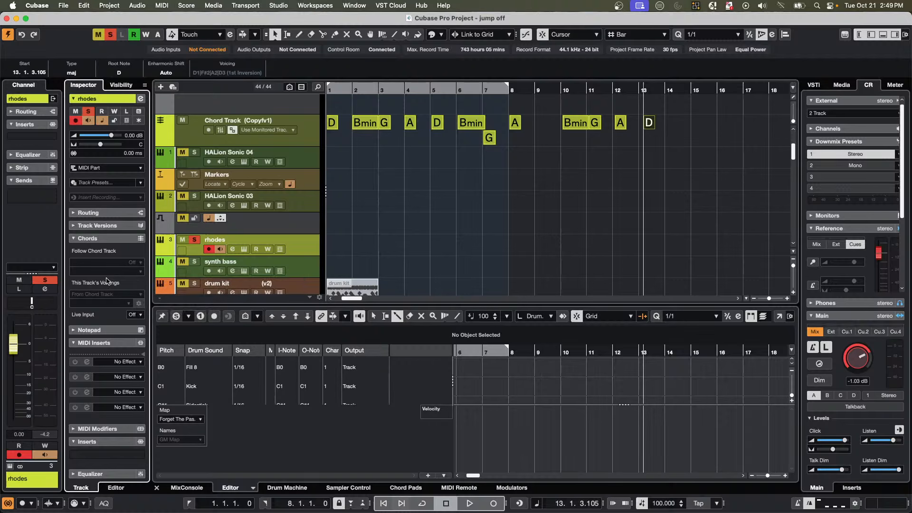
Select the chord track and switch Adaptive Voicings off and back on.
click(311, 135)
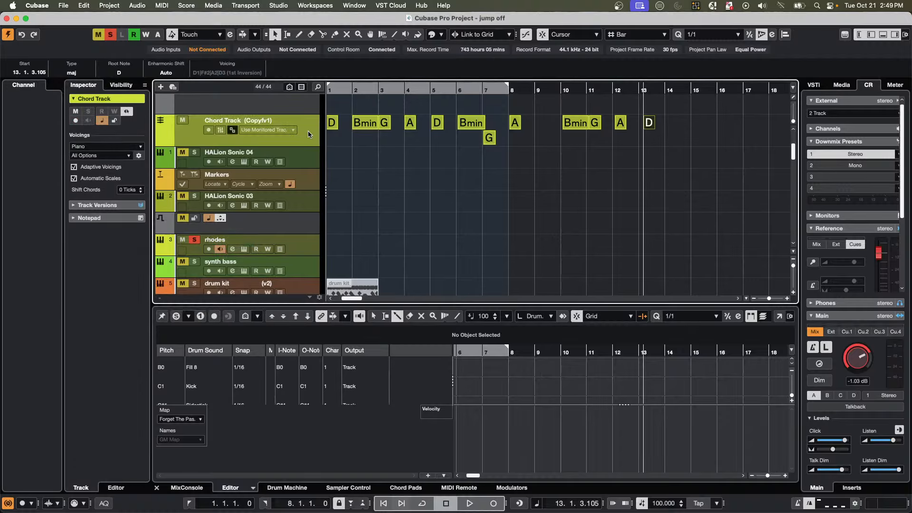
click(74, 167)
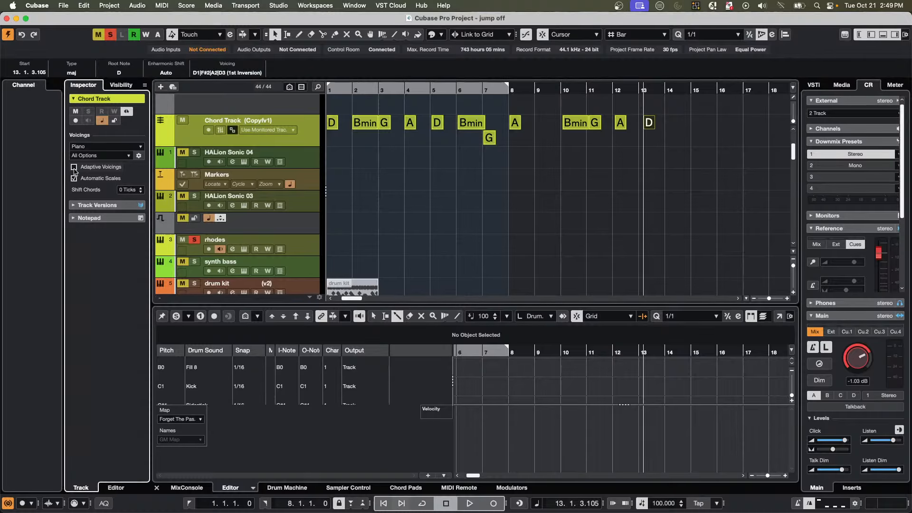
click(74, 167)
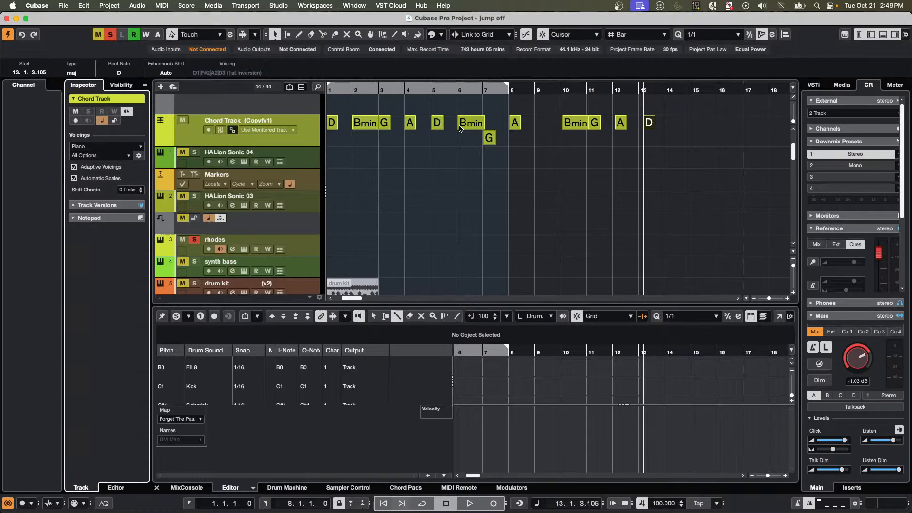
Disable Adaptive Voicings and audition root position and second inversion voicings for bar 2's Bmin chord, ending on B1|F#3|B3|D4 (2nd Inversion).
click(361, 126)
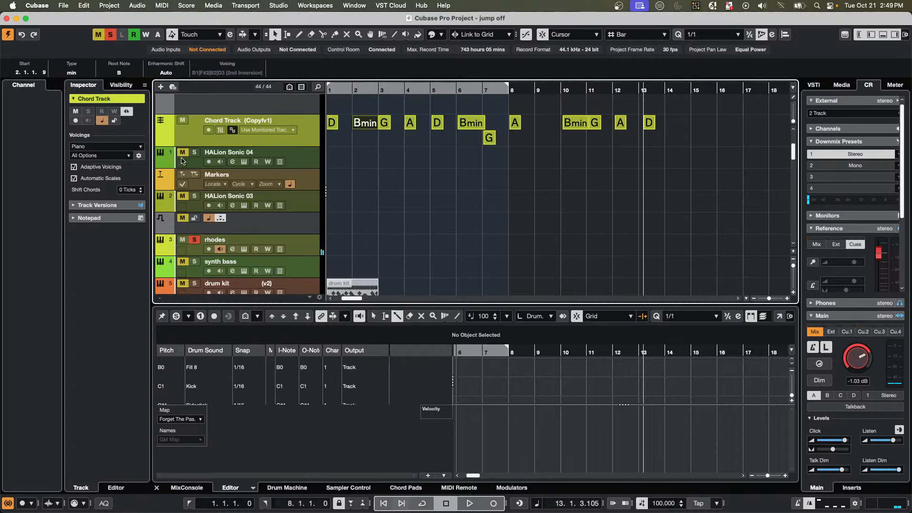
click(74, 167)
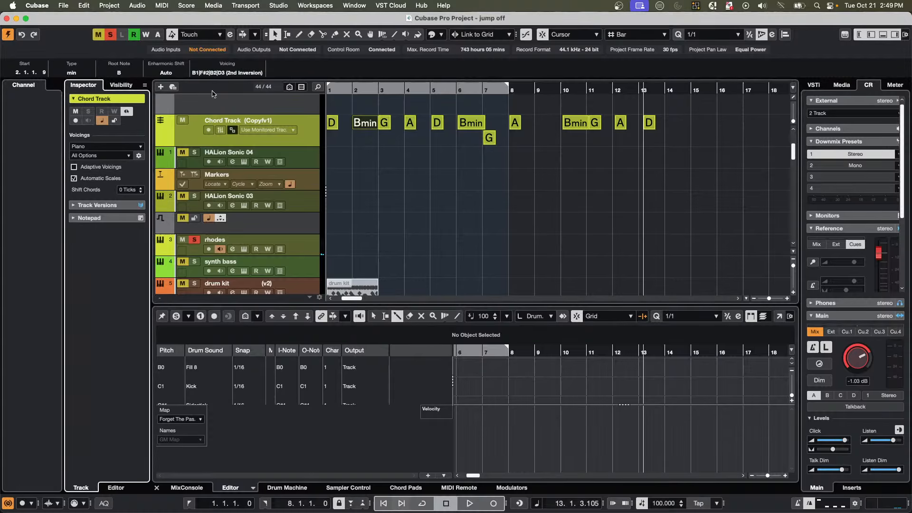
click(216, 74)
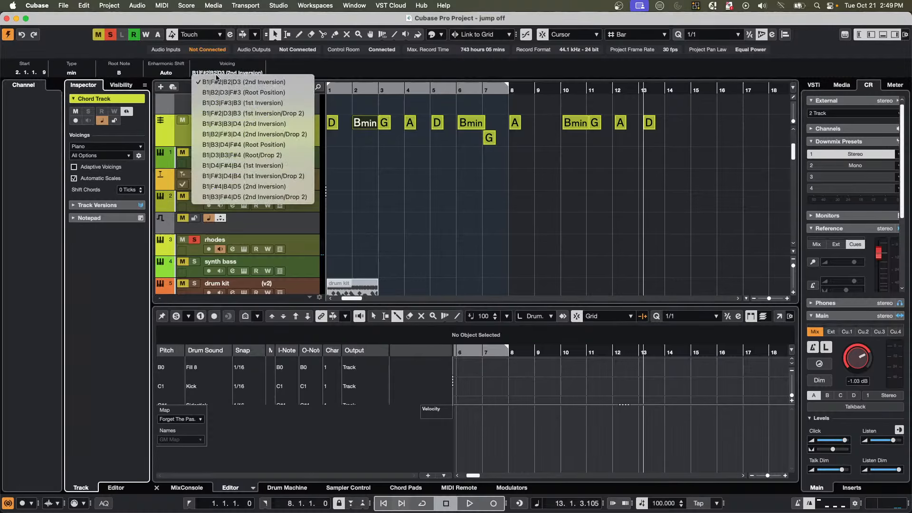
click(236, 92)
click(236, 72)
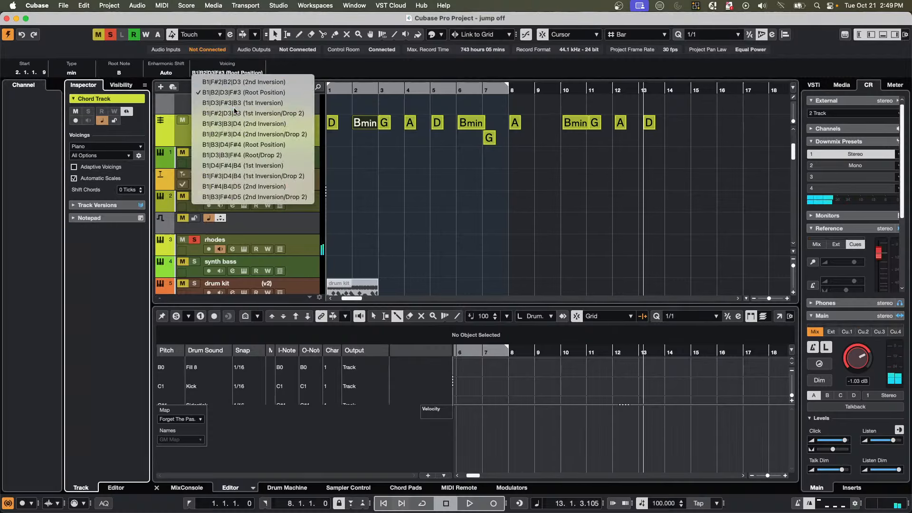
click(240, 84)
click(240, 74)
click(237, 124)
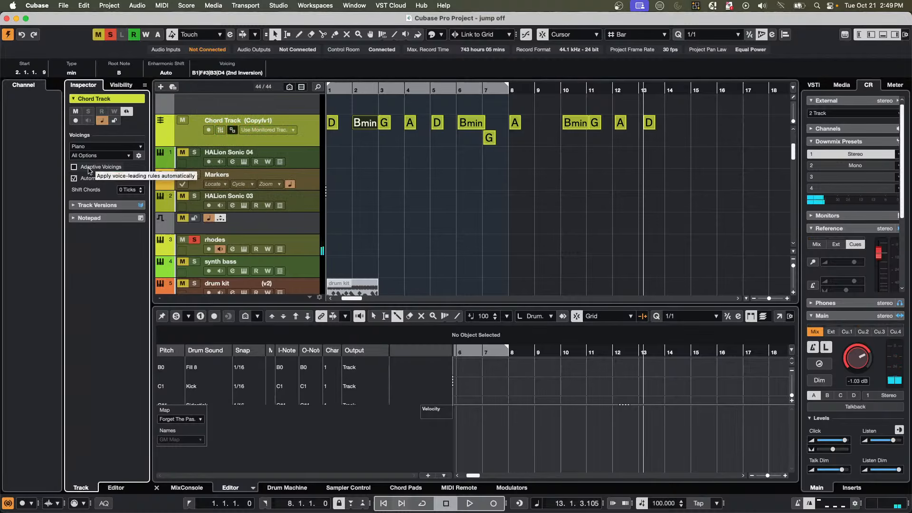
Toggle the chord track's Adaptive Voicings on and off repeatedly, leaving the option off.
click(76, 167)
click(74, 168)
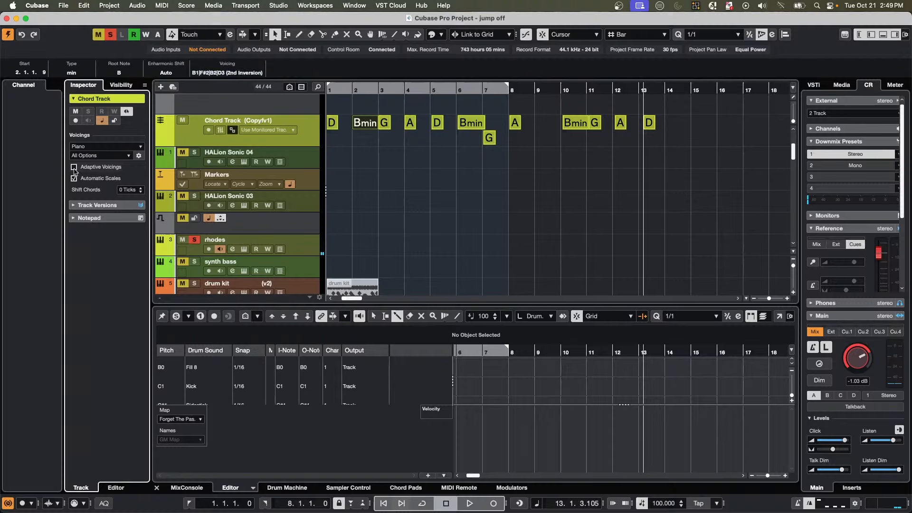
click(75, 168)
click(74, 168)
click(74, 168)
click(74, 168)
click(74, 168)
click(74, 167)
click(74, 167)
click(75, 169)
click(75, 171)
click(75, 171)
click(75, 170)
click(75, 170)
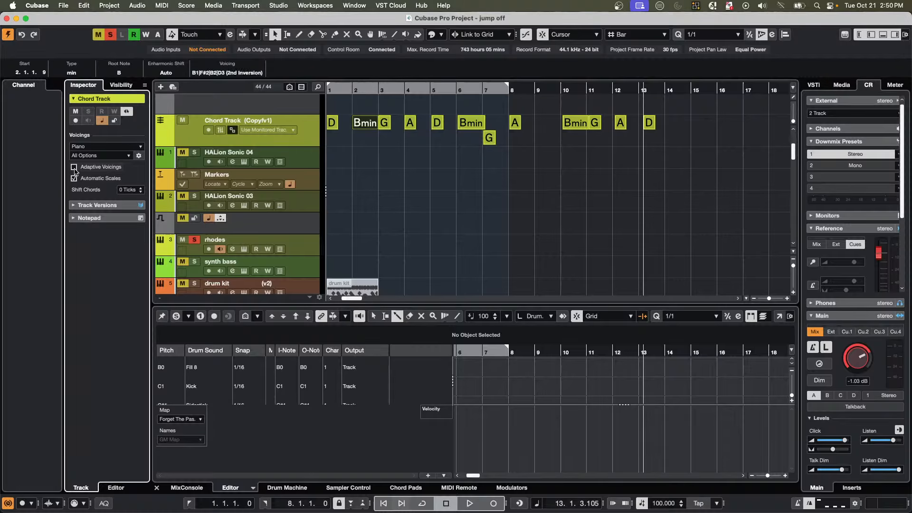
Audition Drop 2 and root position voicings for bar 2's Bmin, return to B1|F#2|B2|D3 (2nd Inversion), and re-enable Adaptive Voicings.
click(227, 73)
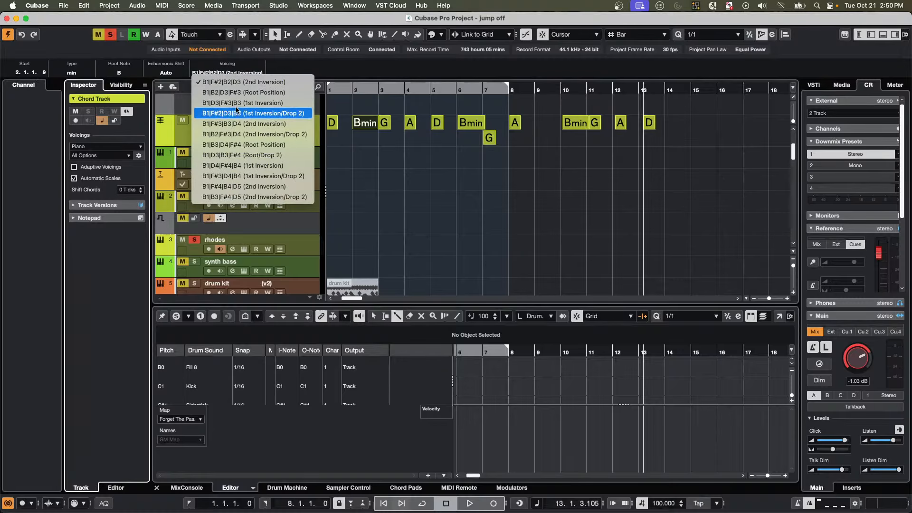
click(247, 85)
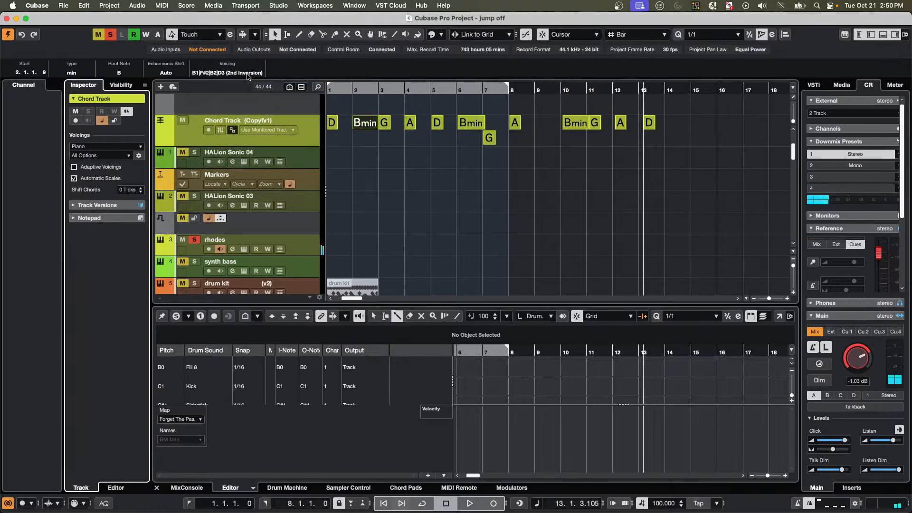
click(247, 74)
click(255, 134)
click(242, 74)
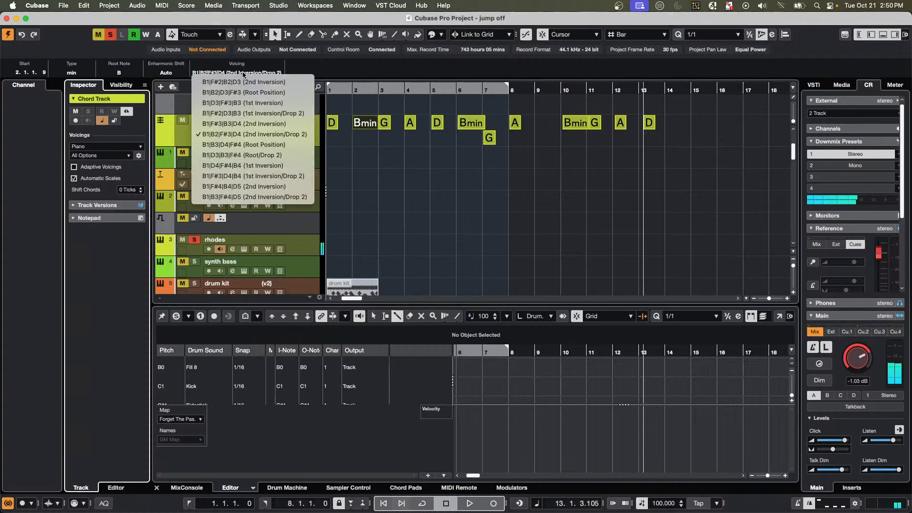
click(247, 92)
click(255, 73)
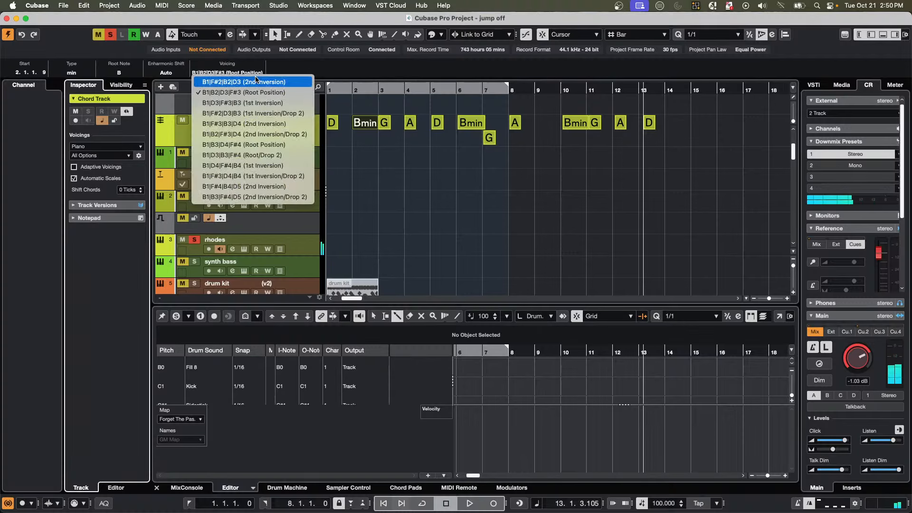
click(256, 81)
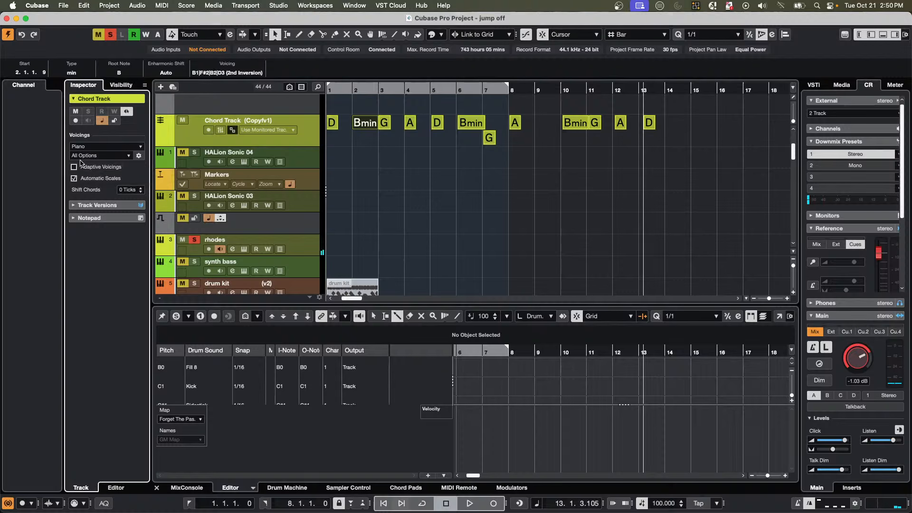
click(74, 168)
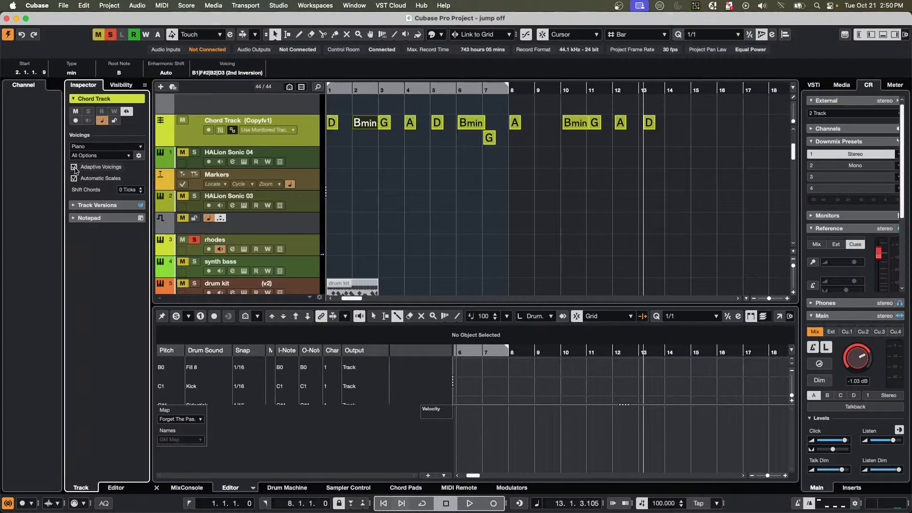
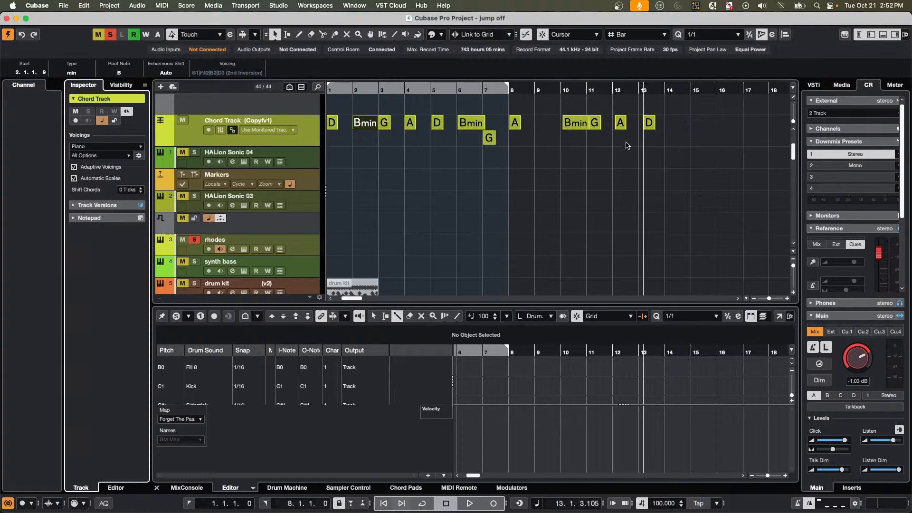
Select the rhodes track, set the locators around bars 1 and 2, and return the stopped playhead to bar 1.
click(304, 203)
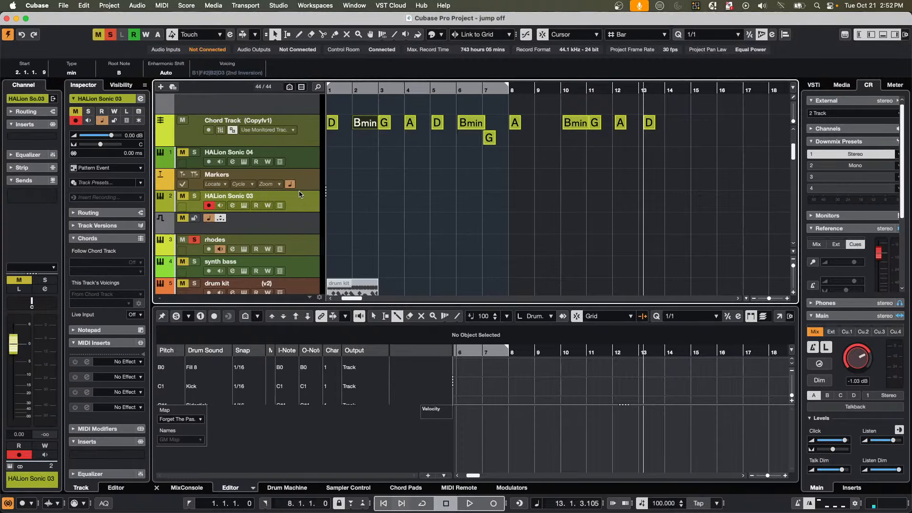
click(301, 241)
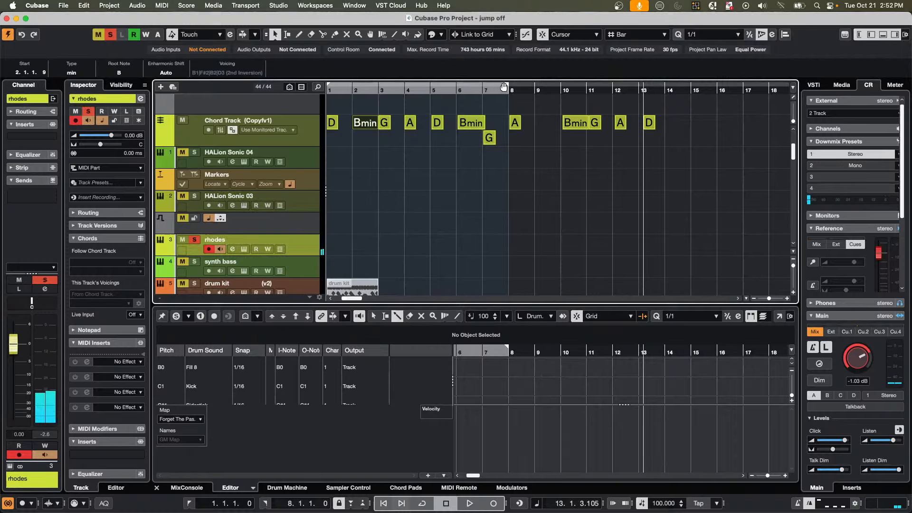
drag(341, 89, 377, 91)
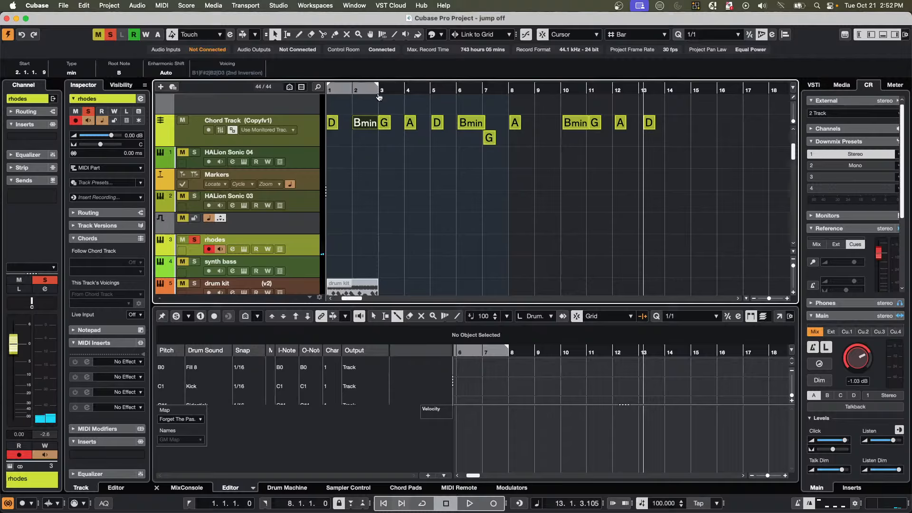
key(KP_Multiply)
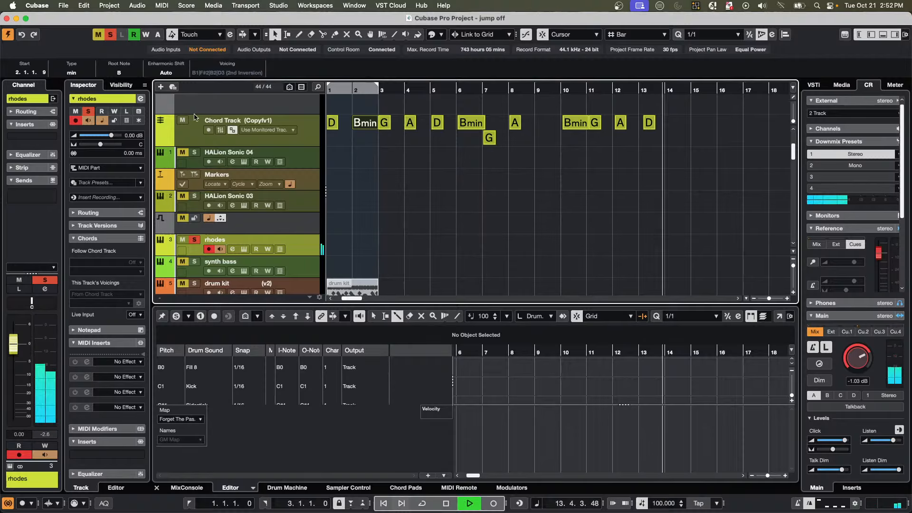
key(space)
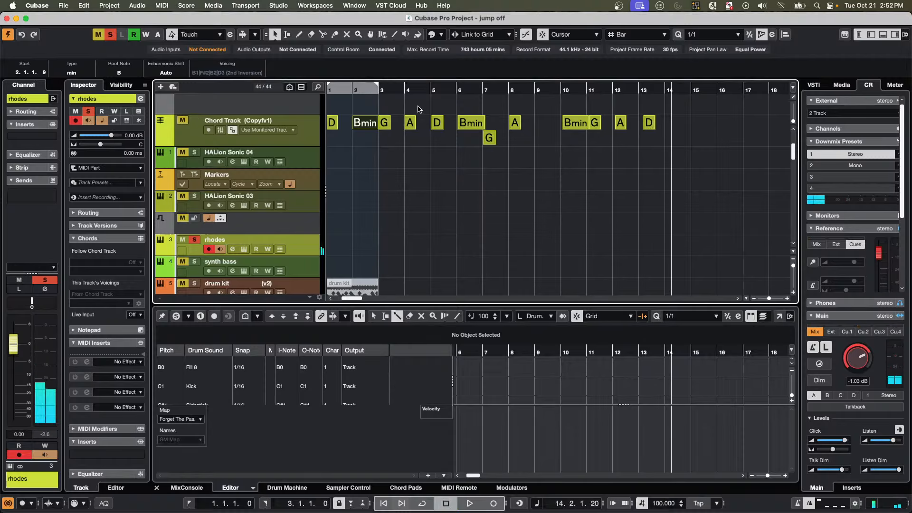
click(219, 250)
drag(334, 89, 203, 86)
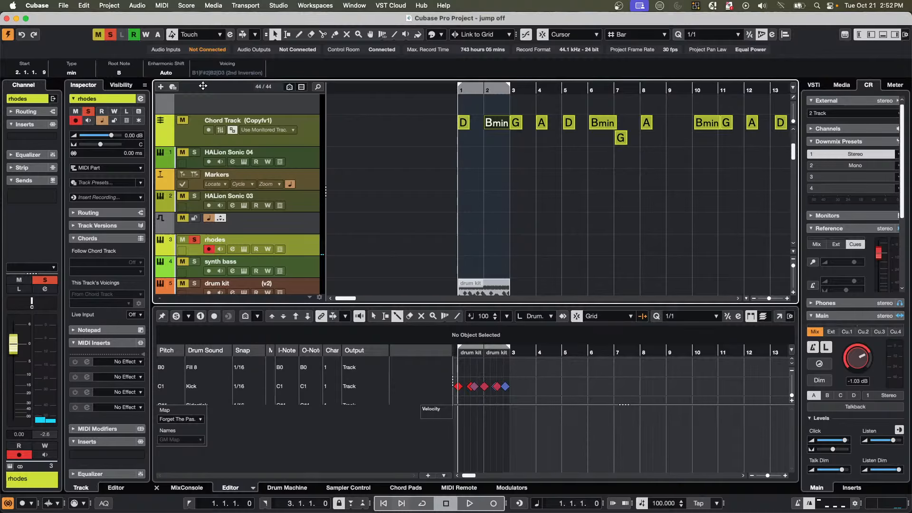
Record three overlapping MIDI takes on the rhodes track, starting each from bar 1 and stopping after it is played.
key(KP_Multiply)
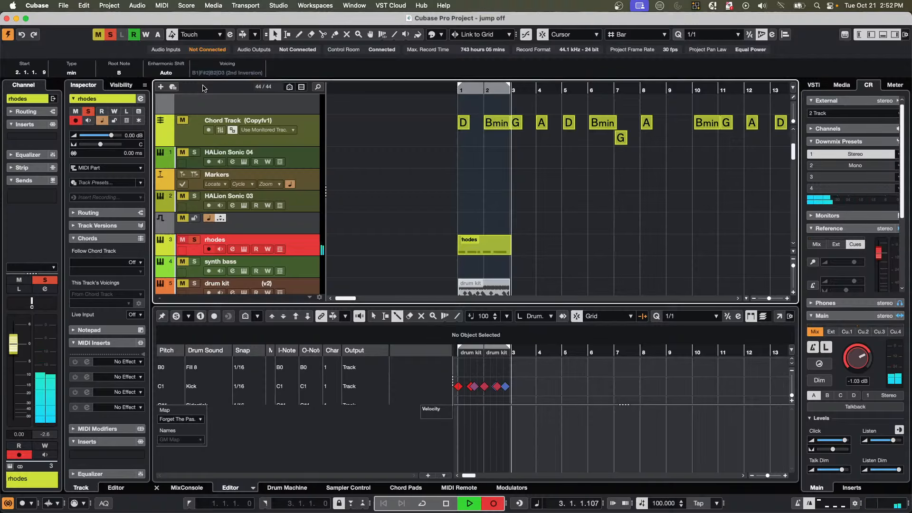
key(space)
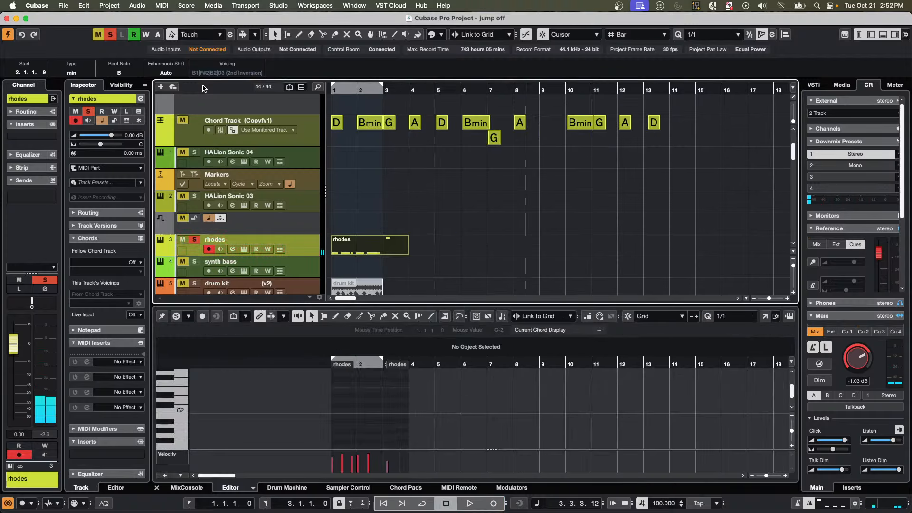
key(comma)
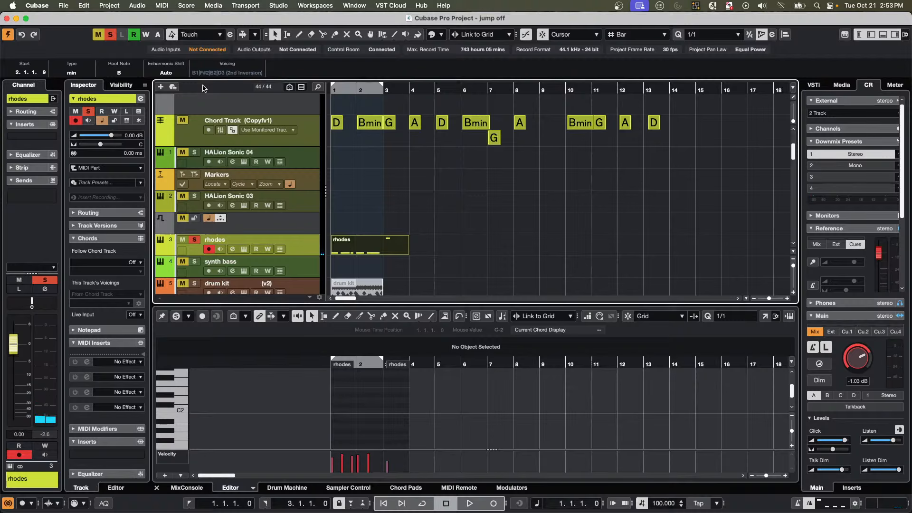
key(KP_Multiply)
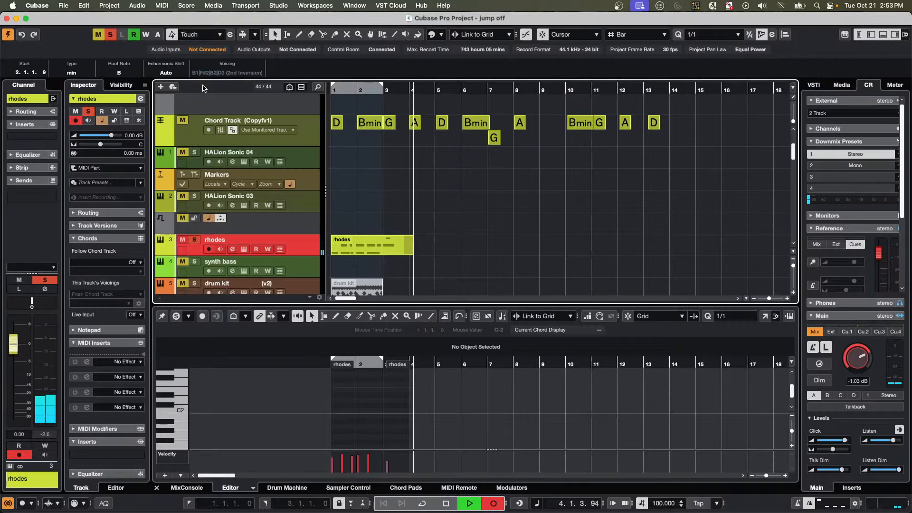
key(space)
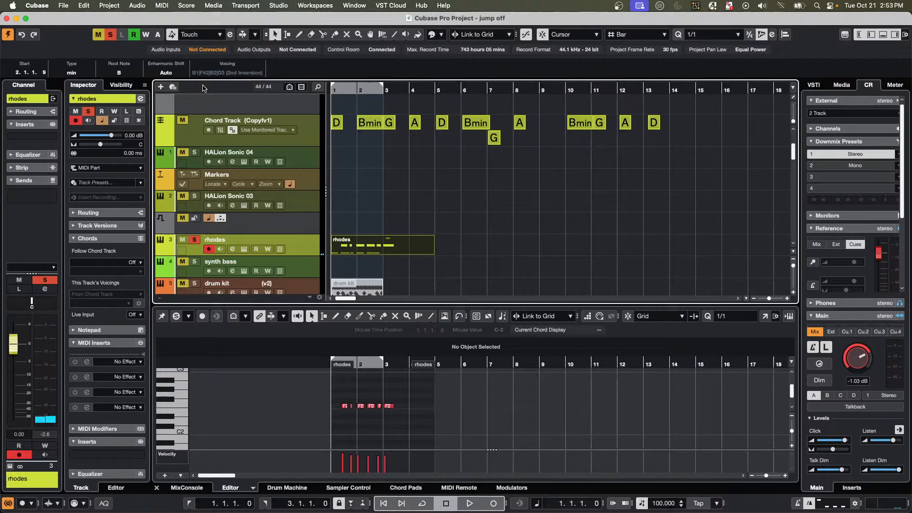
key(KP_Multiply)
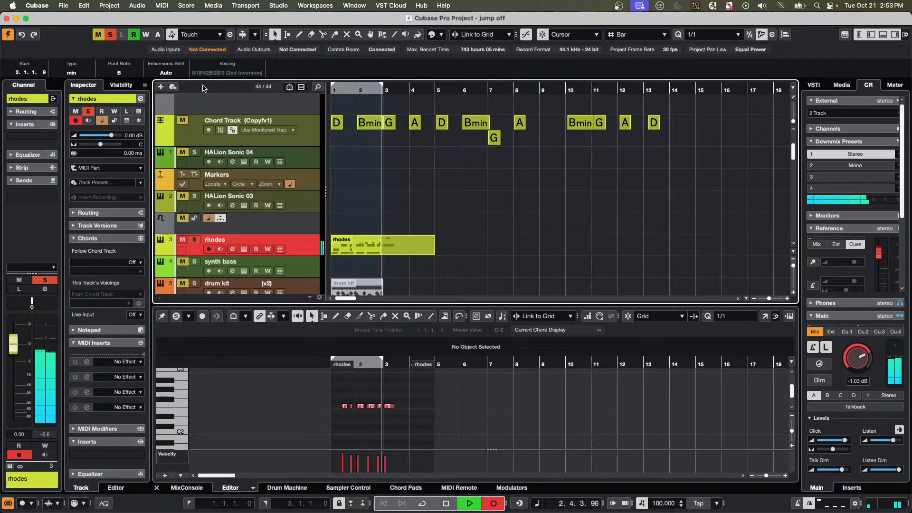
key(space)
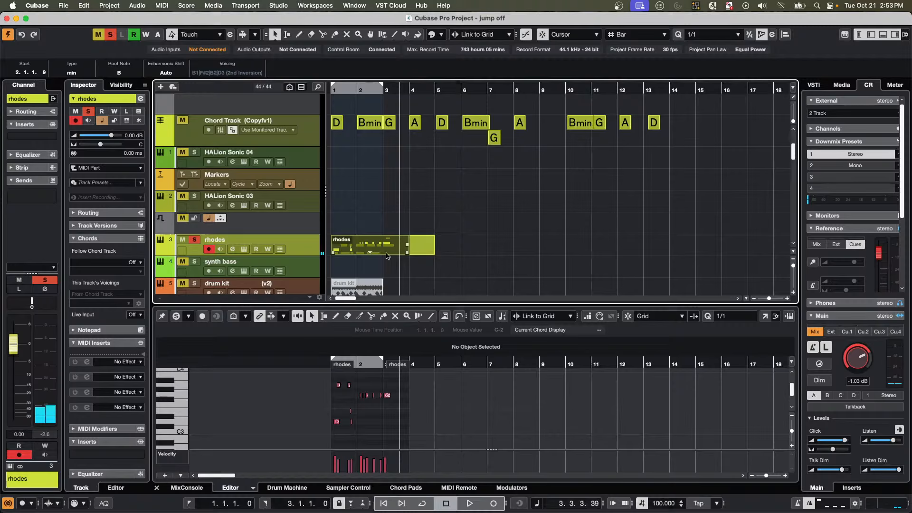
Check the overlapping rhodes parts in the event list, and briefly show and hide the rhodes track's lanes.
click(370, 254)
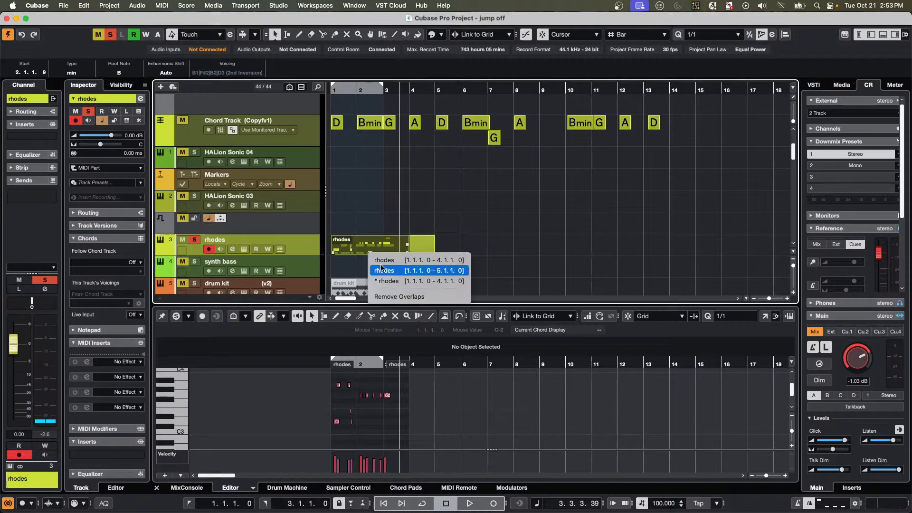
click(311, 244)
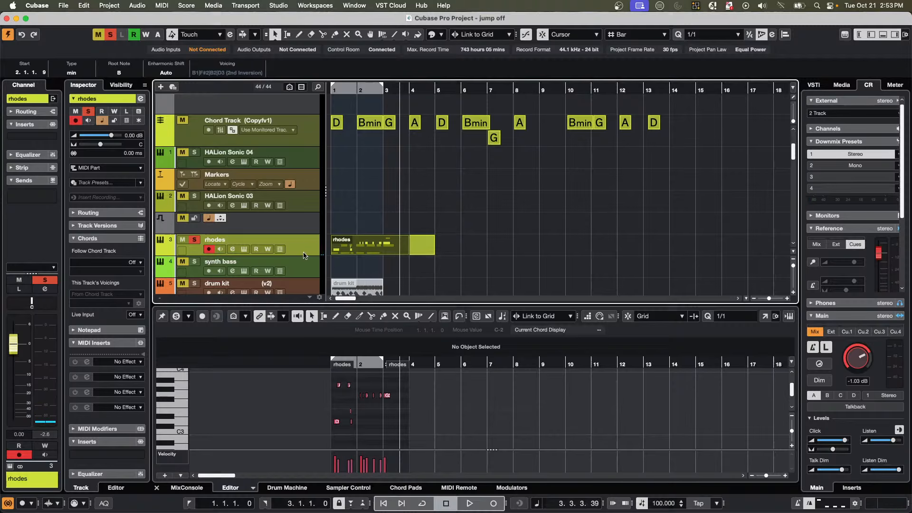
click(280, 250)
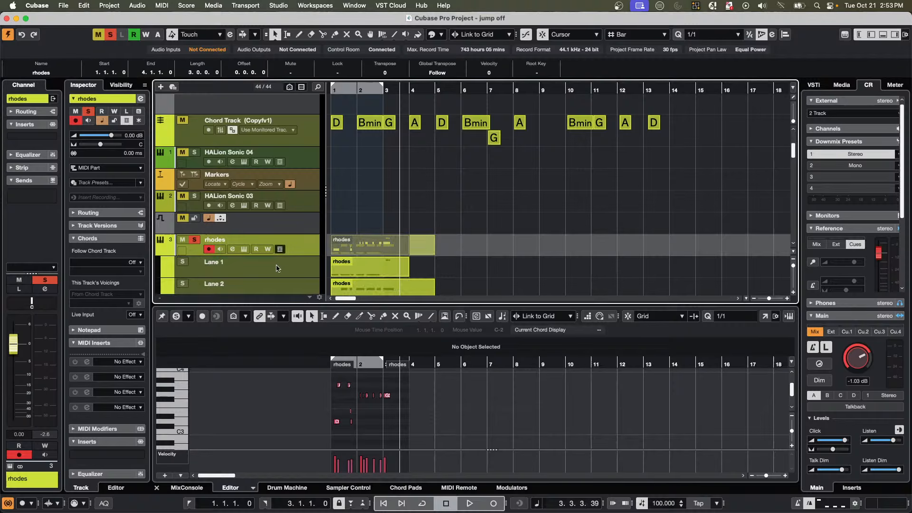
click(281, 251)
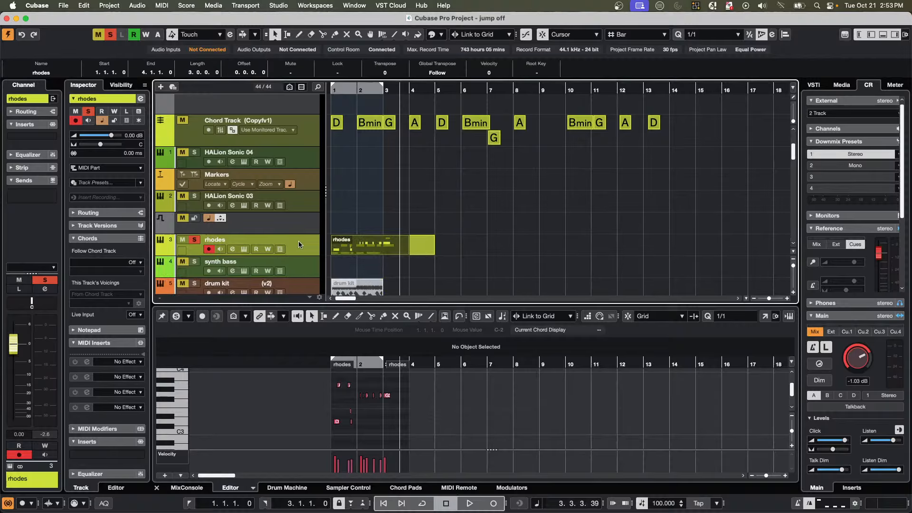
right_click(299, 244)
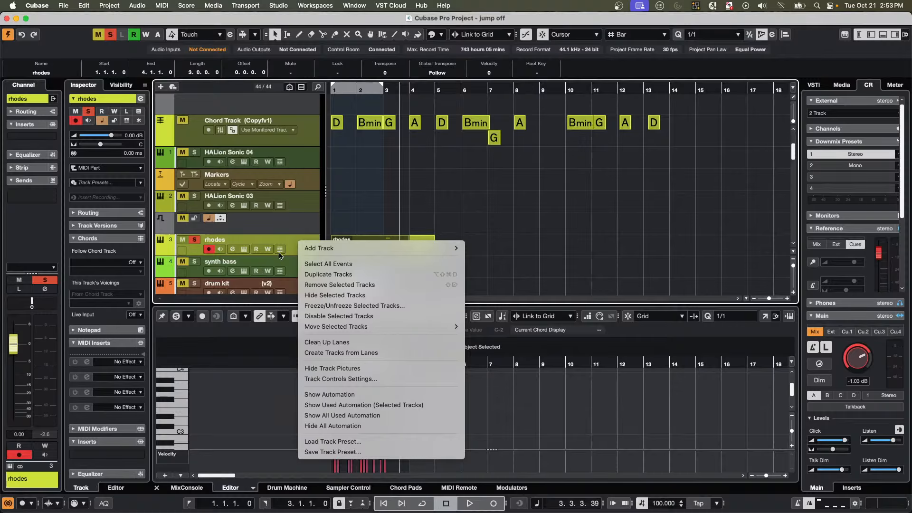
click(280, 255)
click(280, 251)
click(280, 251)
Inspect the Lane Display Type control in the Instrument Track Controls Settings, accept the dialog, and toggle the rhodes lanes open and closed.
right_click(292, 244)
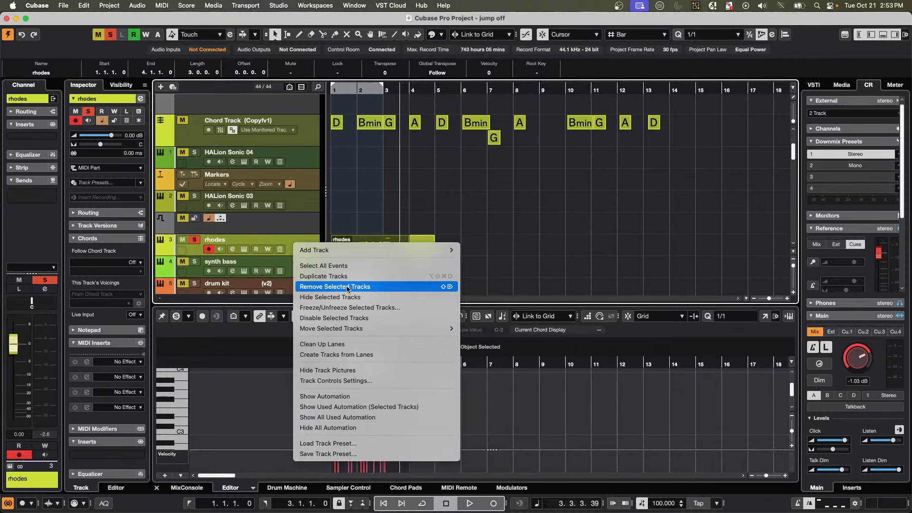
click(344, 381)
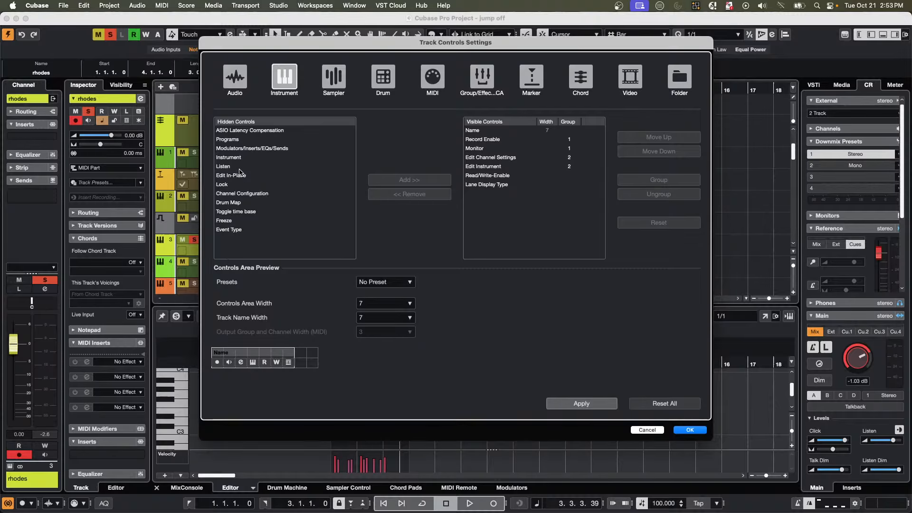
click(488, 183)
click(409, 194)
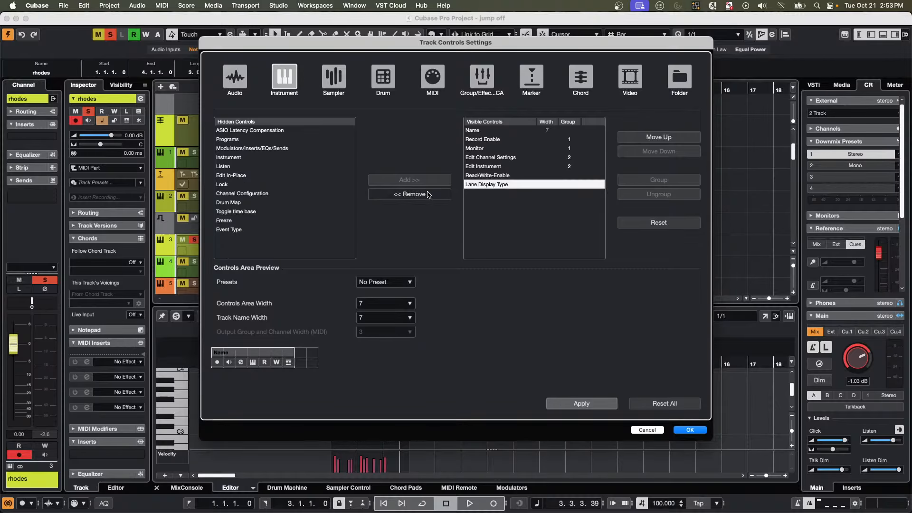
click(416, 179)
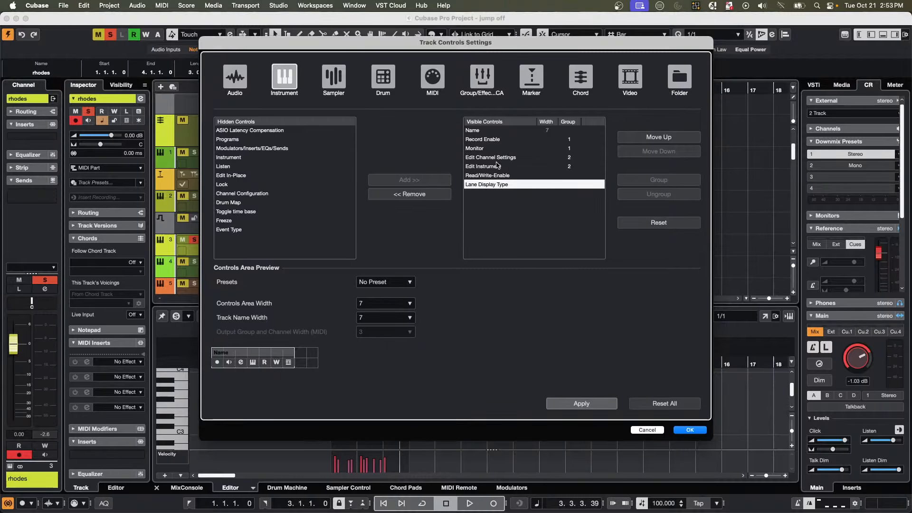
click(690, 430)
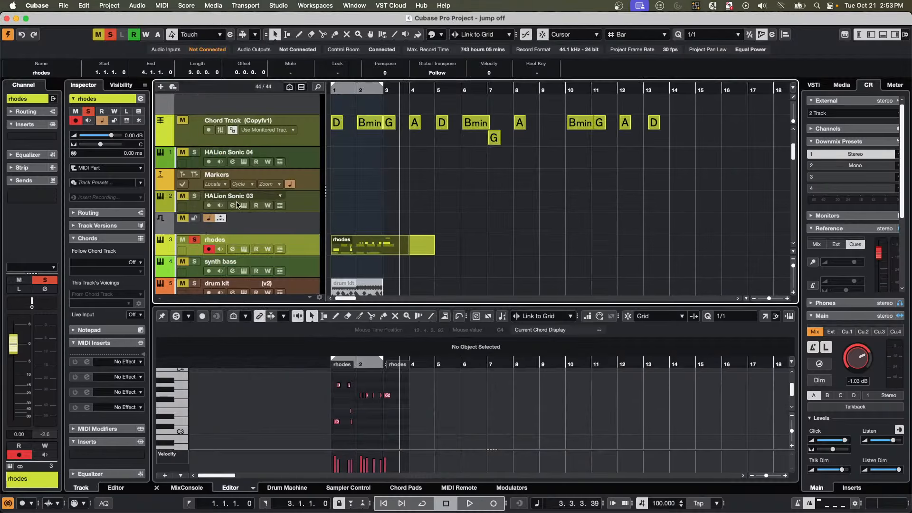
click(280, 249)
click(280, 250)
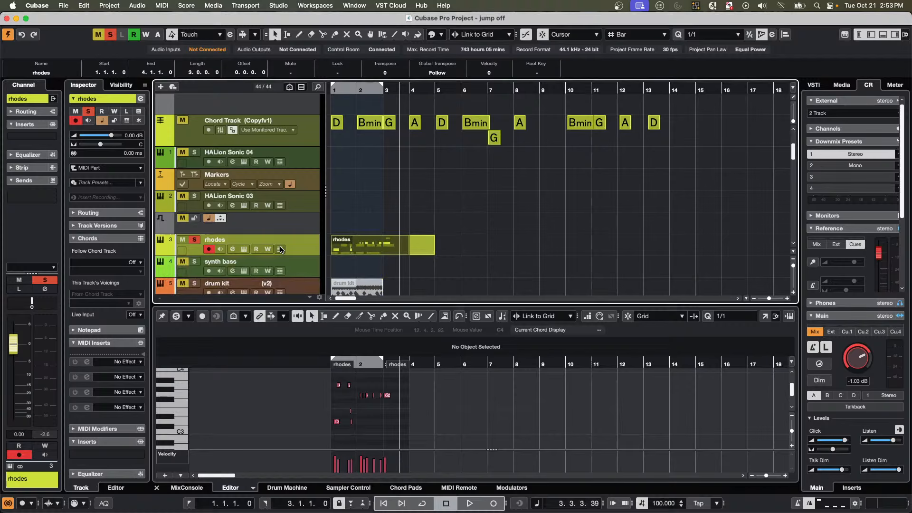
Try another recording pass on the rhodes track from bar 1 with the drum kit track soloed, and stop it.
key(space)
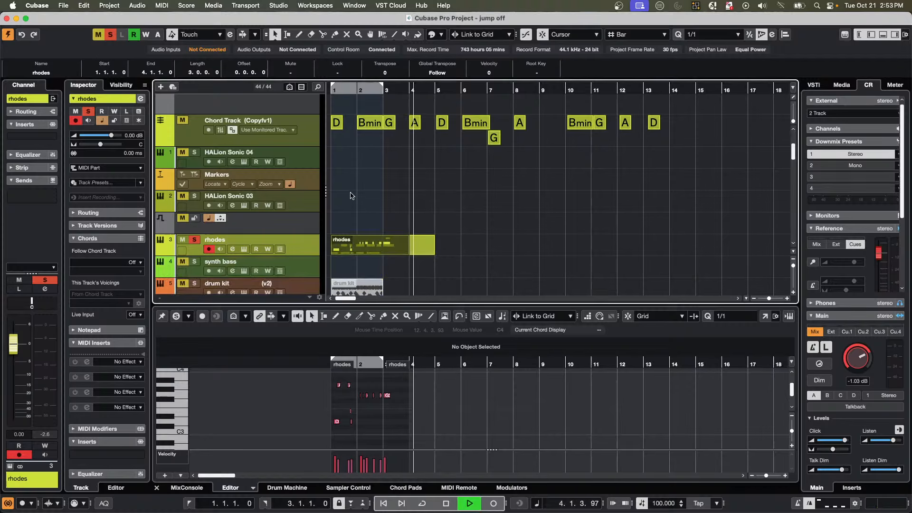
key(KP_Multiply)
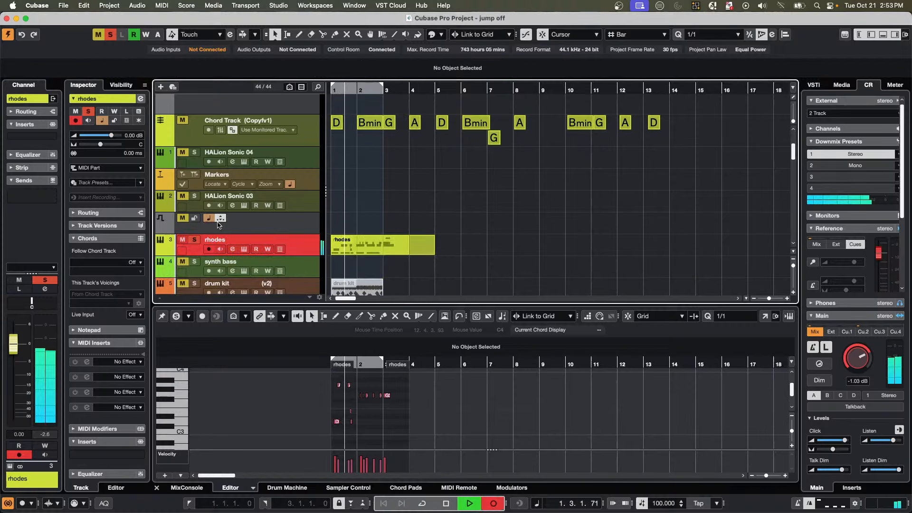
scroll(217, 224, down, 5)
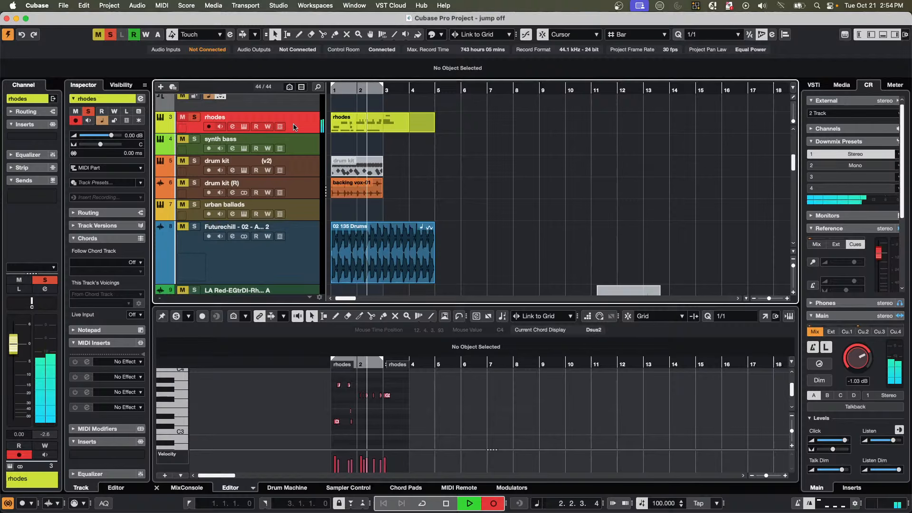
click(194, 161)
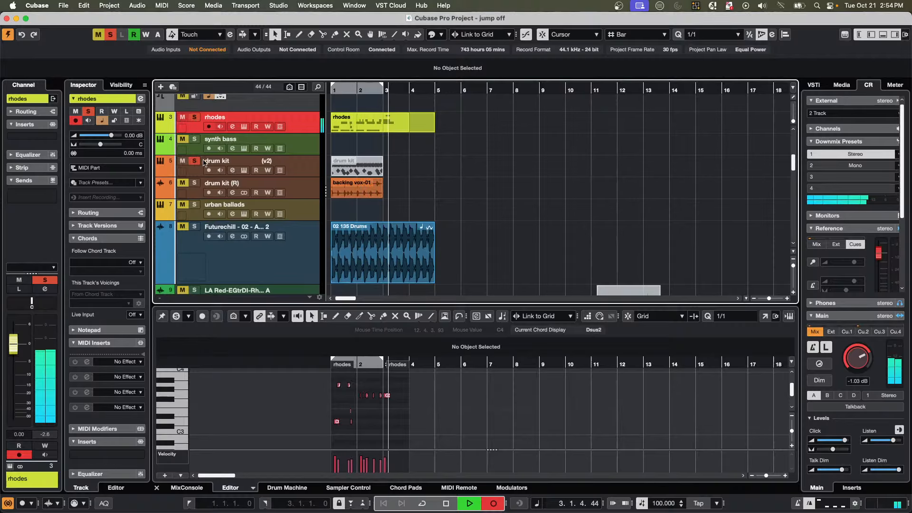
key(space)
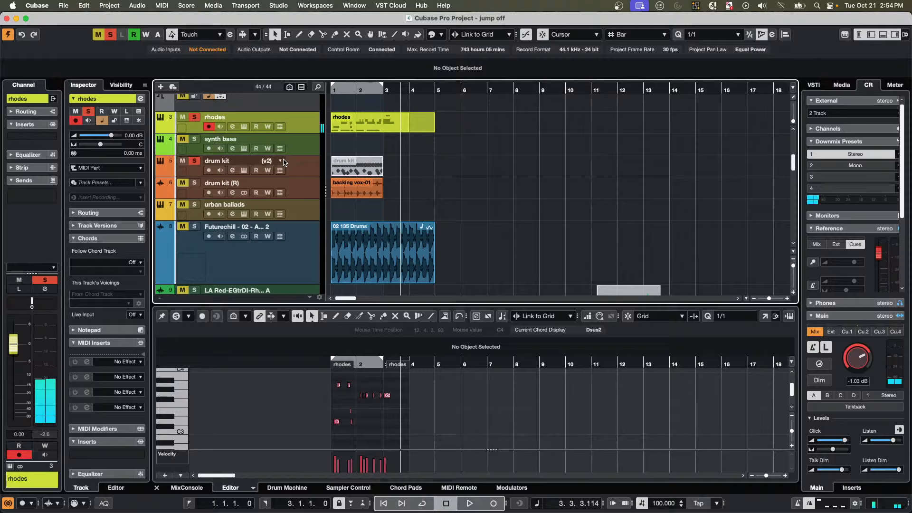
Solo the drum kit (R) track instead of drum kit and play the rhodes takes with it over bars 1 and 2.
click(348, 89)
key(space)
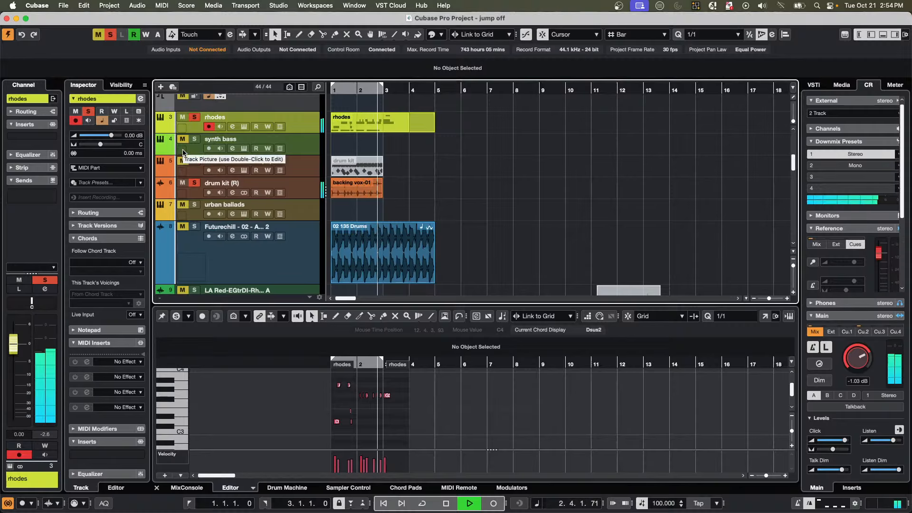
key(space)
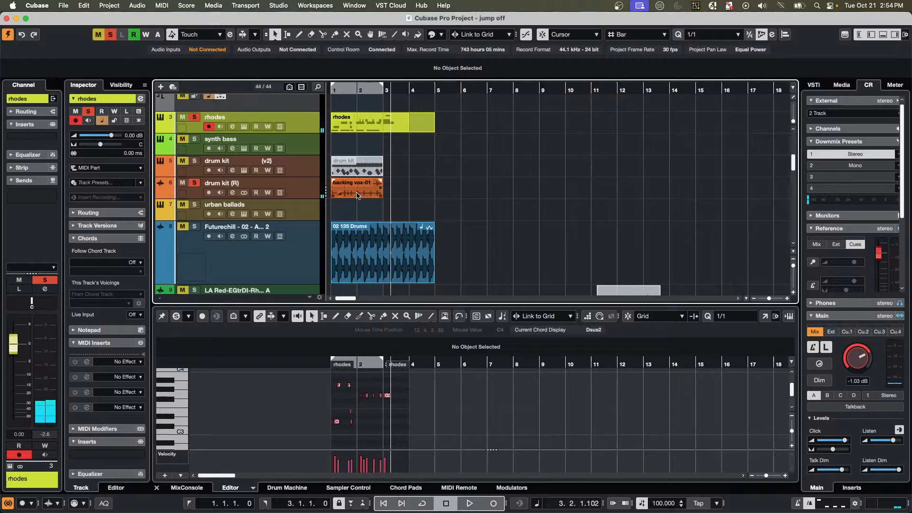
right_click(380, 203)
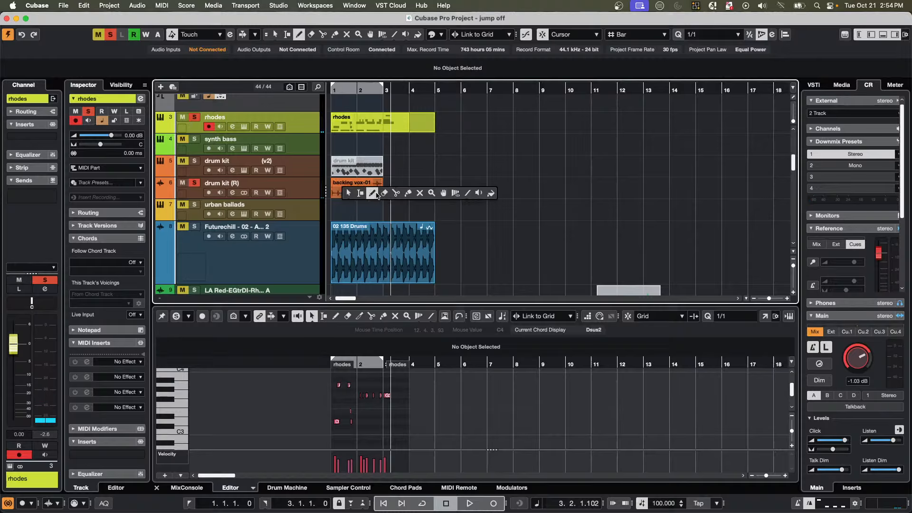
click(419, 160)
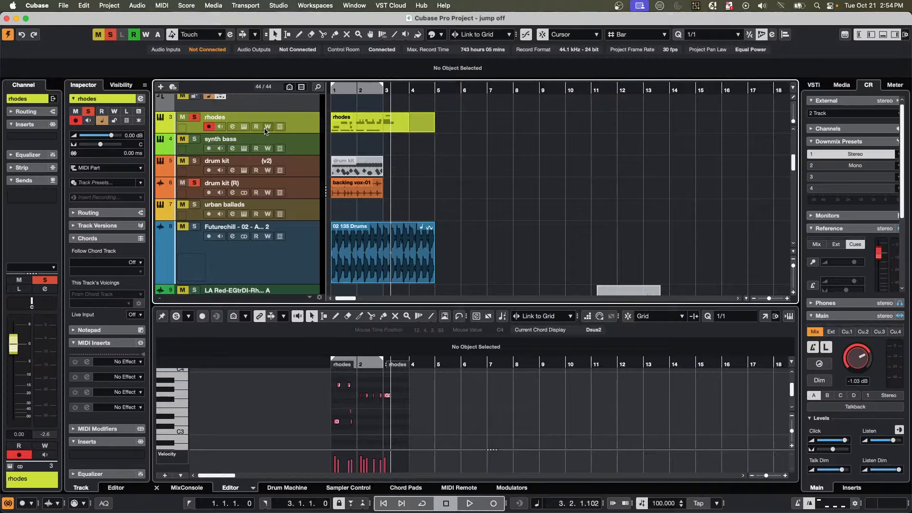
Show the rhodes track's lanes, solo Lane 1, and play it from bar 1 with cycle on for bars 1 and 2.
click(279, 127)
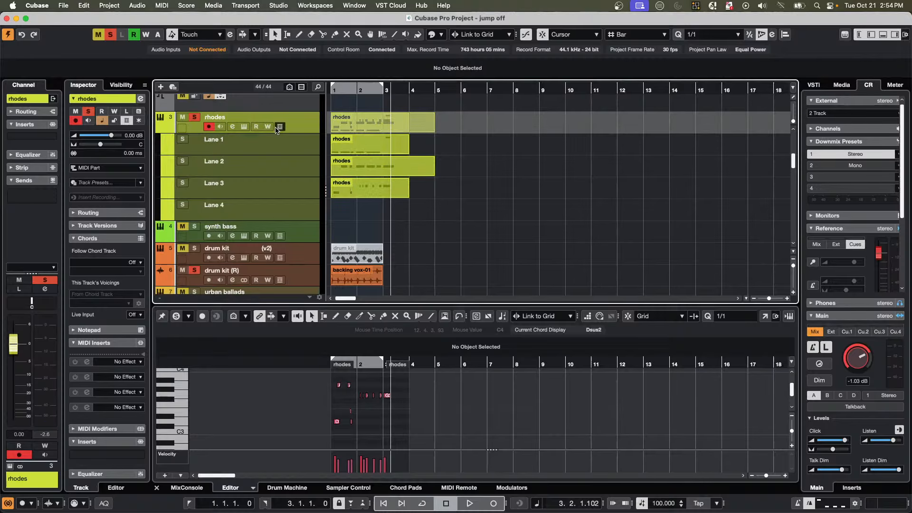
click(182, 140)
key(space)
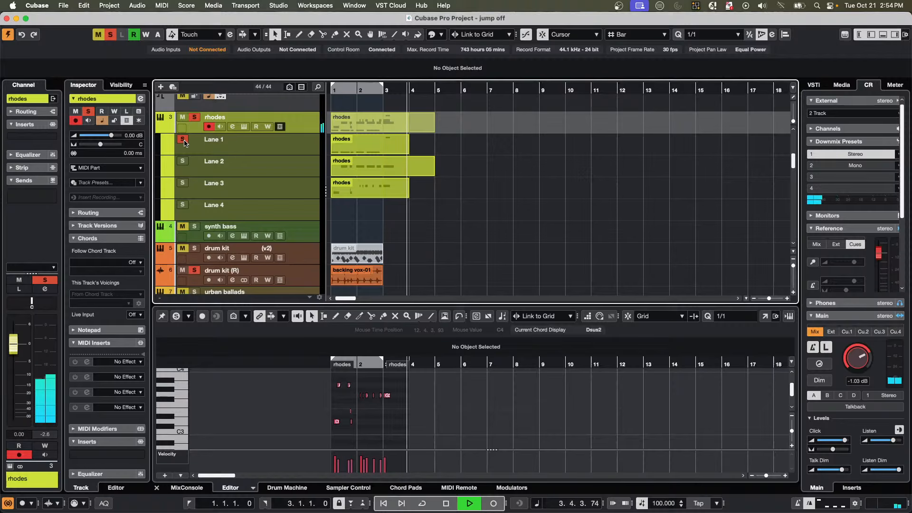
key(KP_Decimal)
key(KP_Divide)
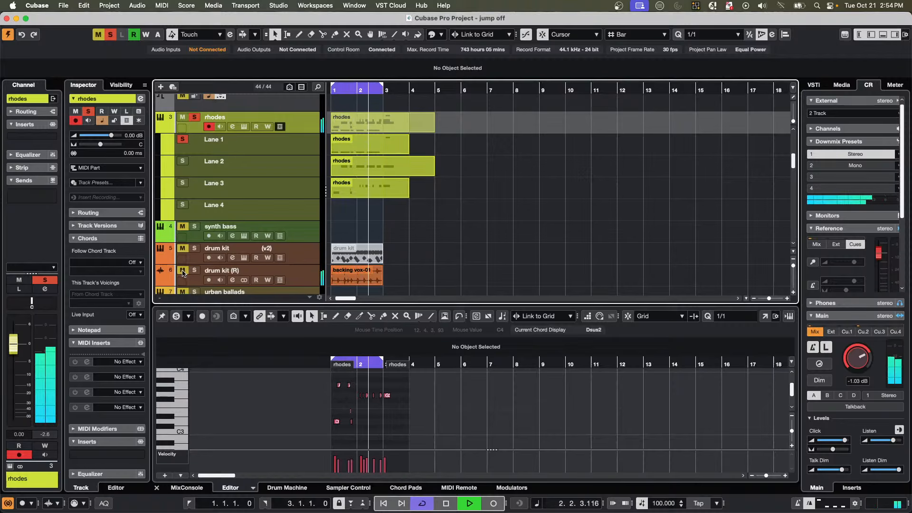
Compare the rhodes takes during cycle playback by soloing Lanes 1, 2 and 3 individually and hearing all together, ending with Lane 2 soloed.
click(184, 162)
click(184, 141)
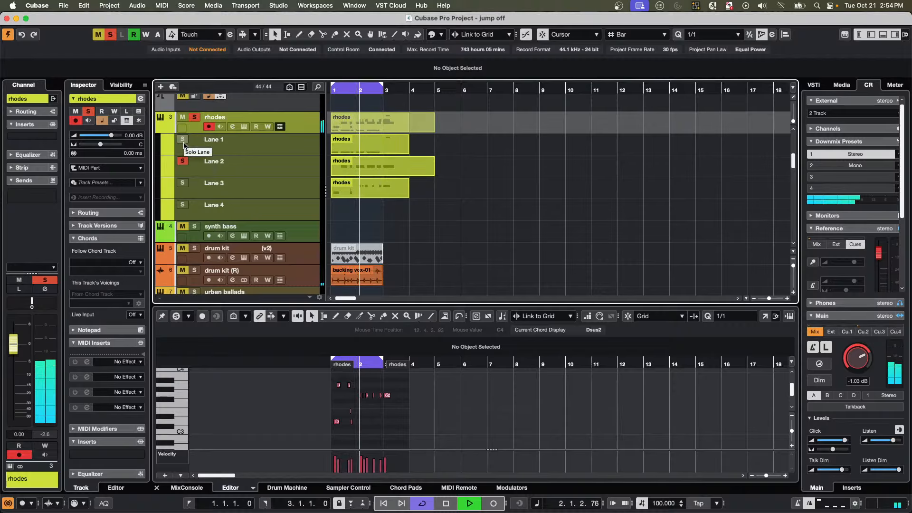
click(183, 184)
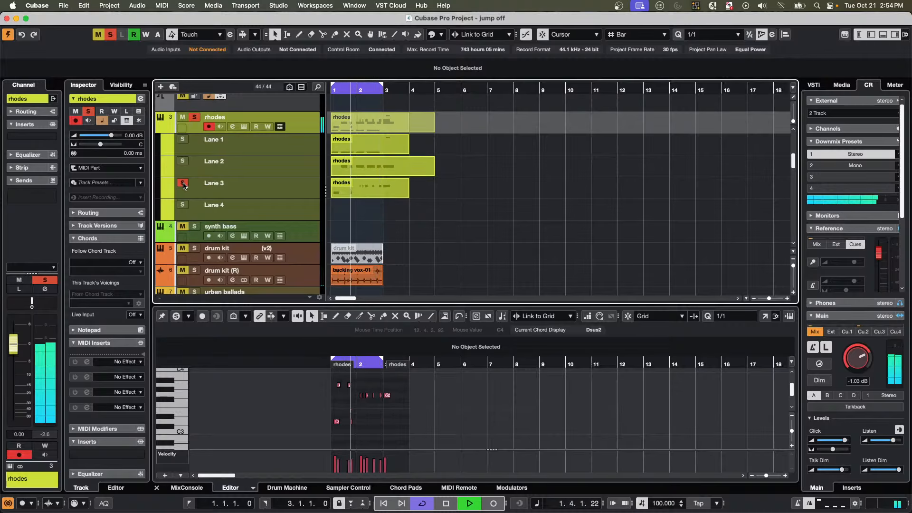
click(280, 126)
click(280, 127)
click(183, 183)
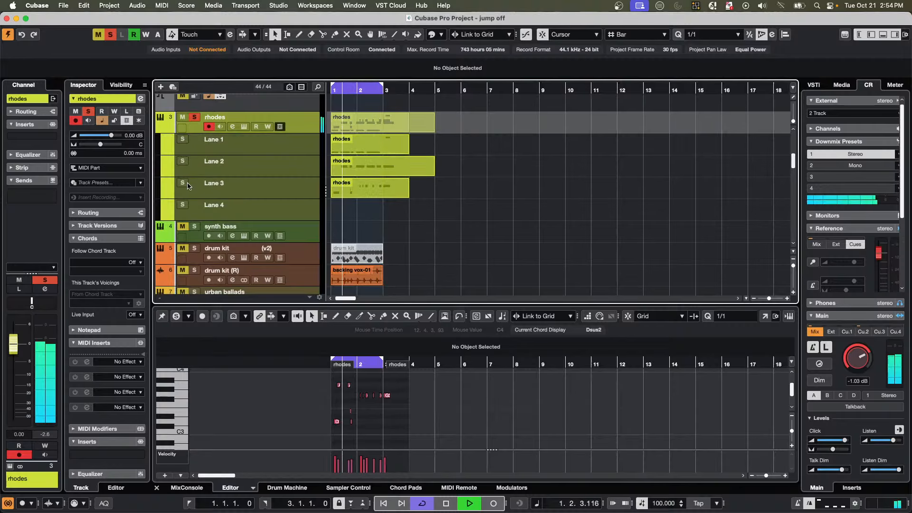
click(183, 139)
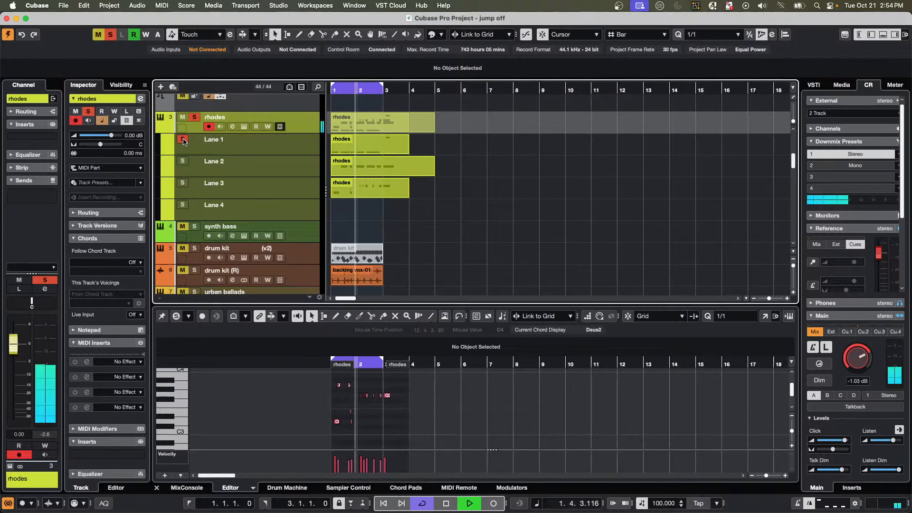
click(182, 161)
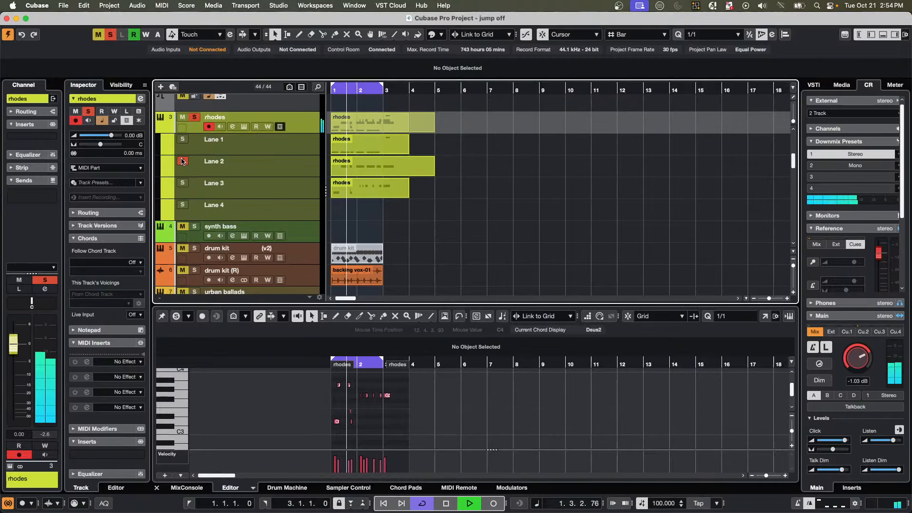
Solo Lane 3 of the rhodes track, clear the lane solos to hear all takes together, and stop playback.
click(182, 184)
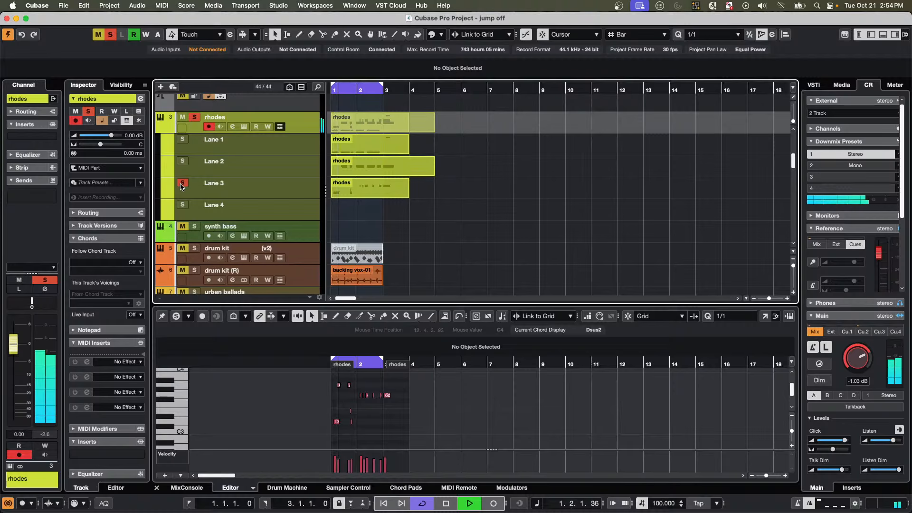
click(182, 139)
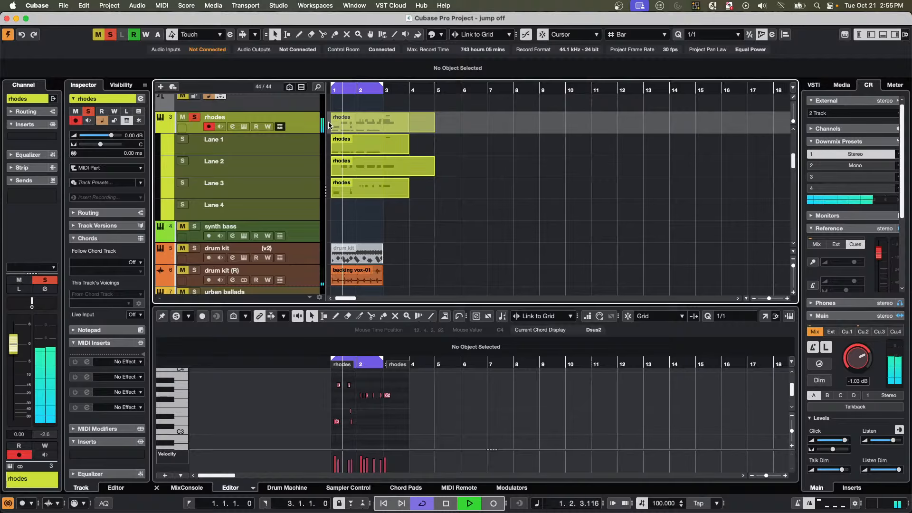
key(space)
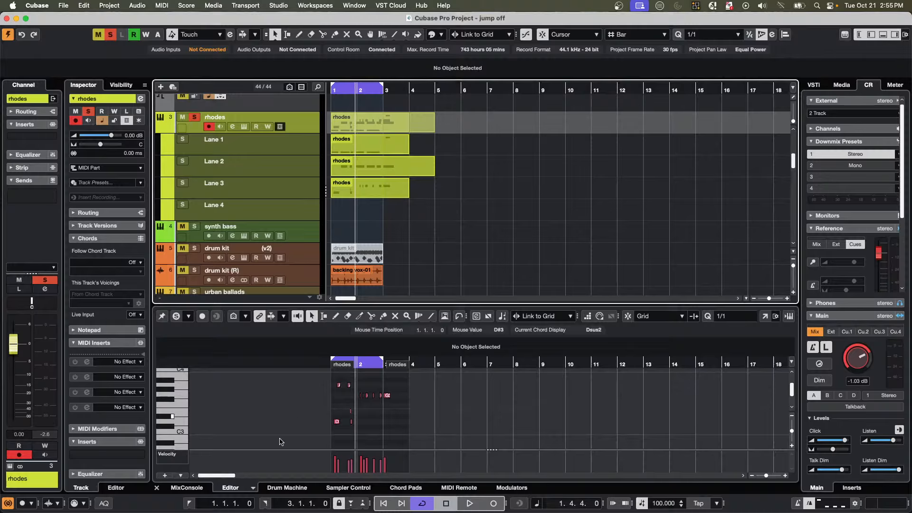
Enlarge the velocity lane under the rhodes notes and review the available controller lane types and lane setup options.
drag(238, 450, 185, 416)
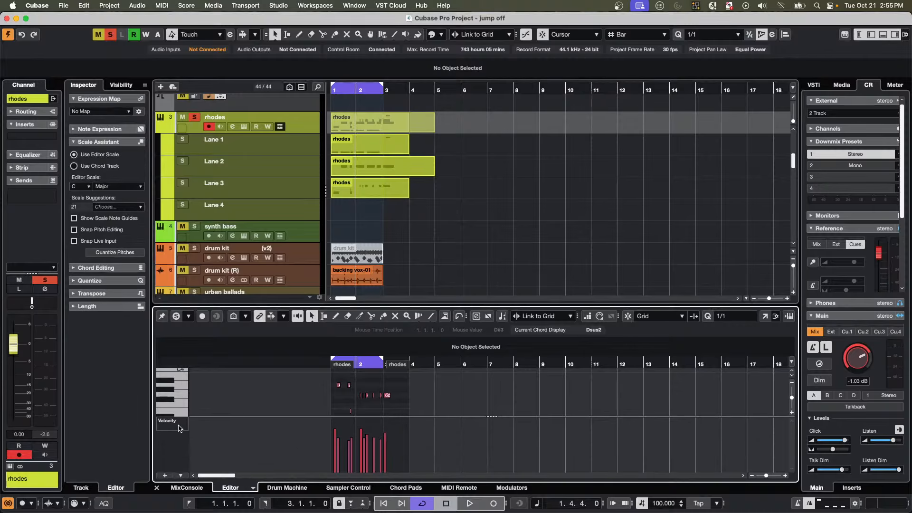
click(164, 476)
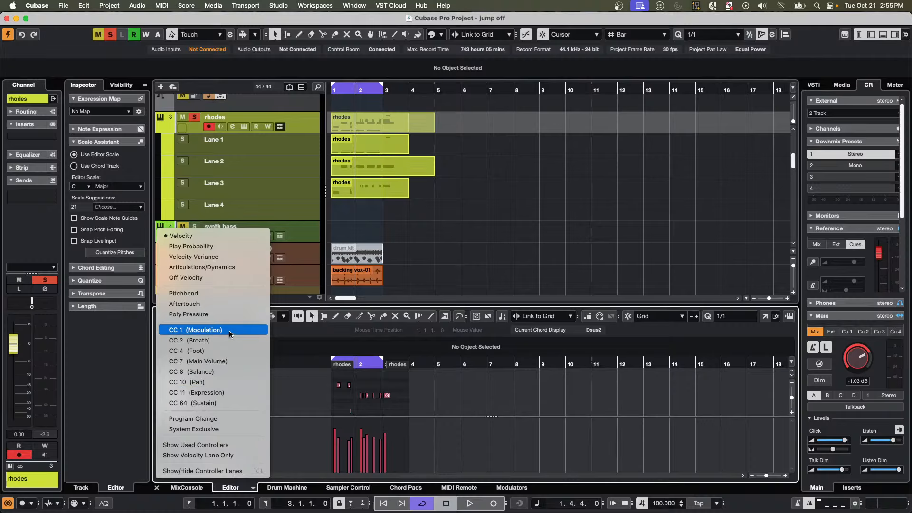
click(295, 375)
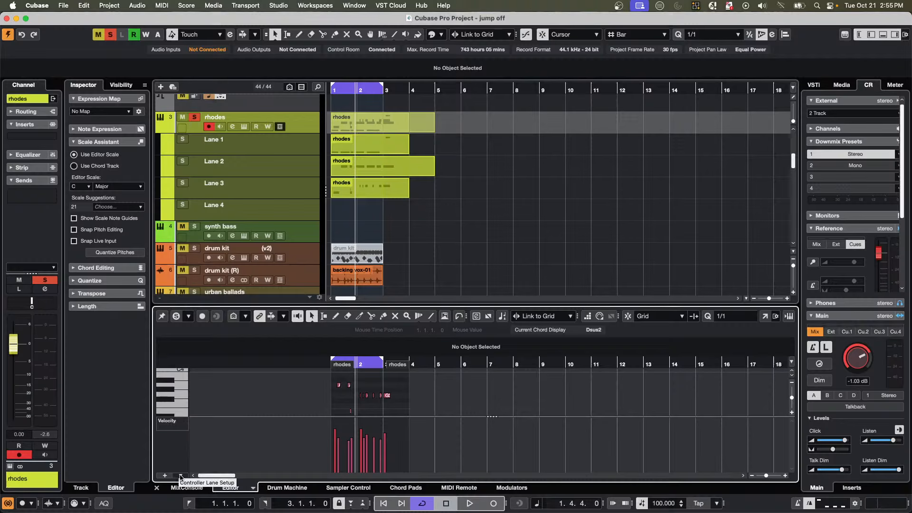
click(181, 477)
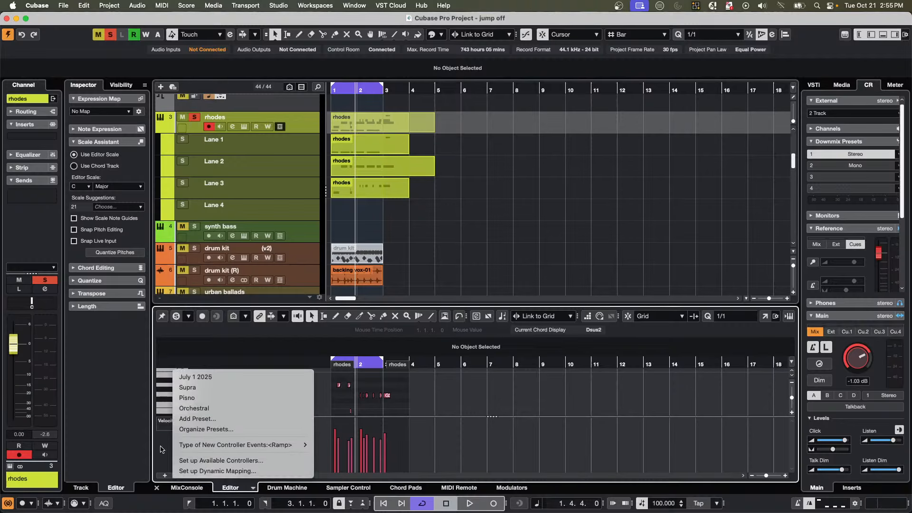
click(179, 477)
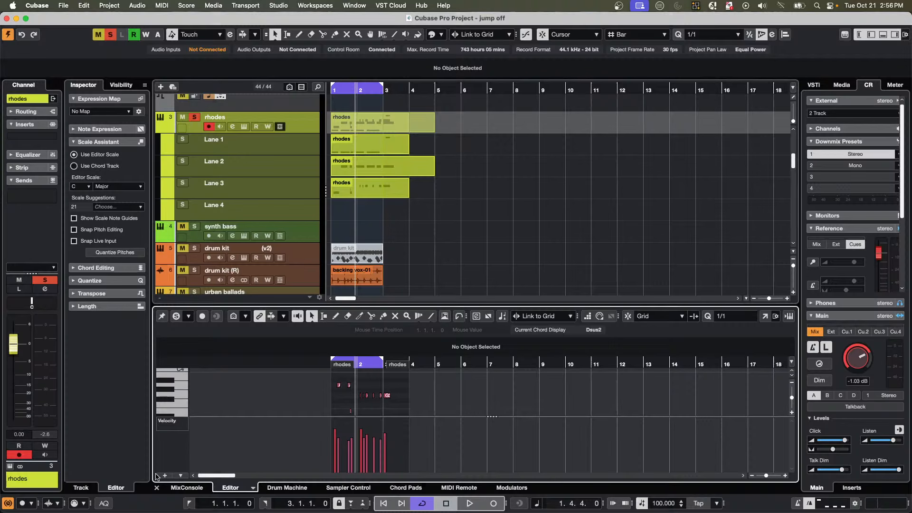
Add CC 125 (Omni Mode On) to the visible MIDI controllers and check the controller lane list for it.
click(174, 475)
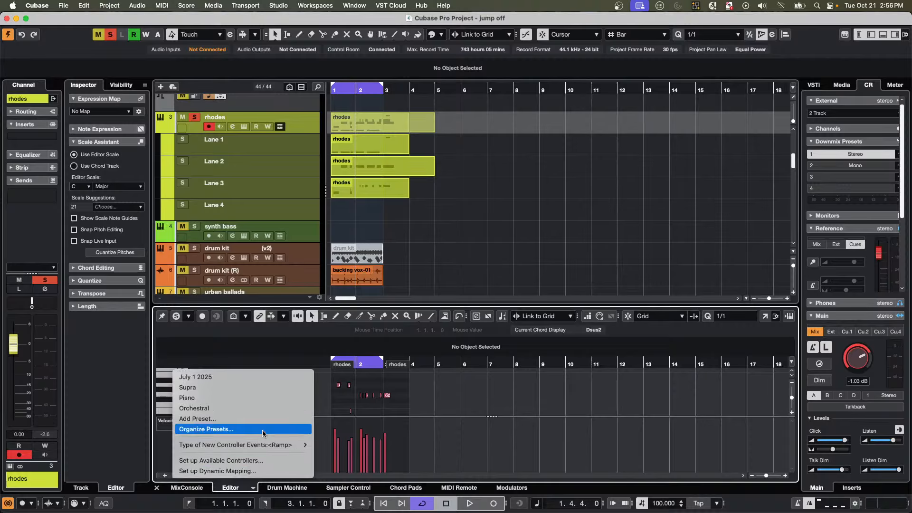
click(253, 461)
scroll(377, 202, down, 5)
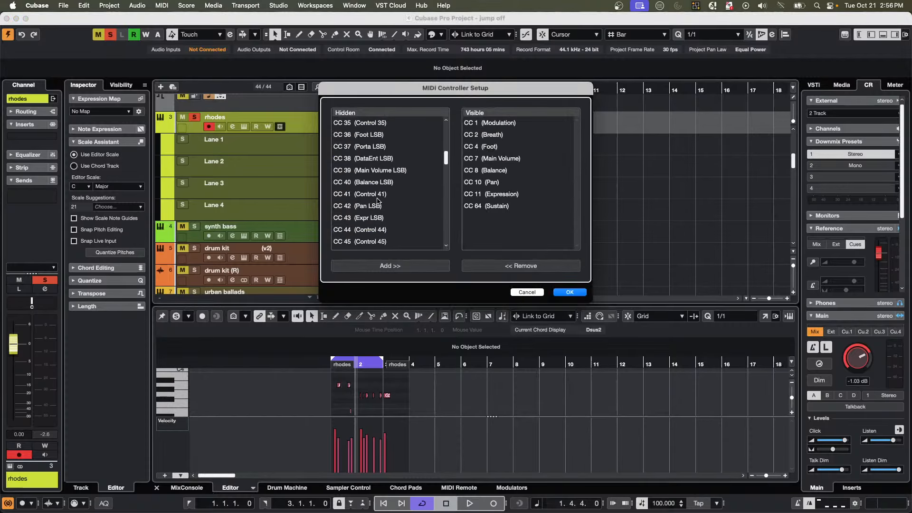
scroll(378, 202, down, 10)
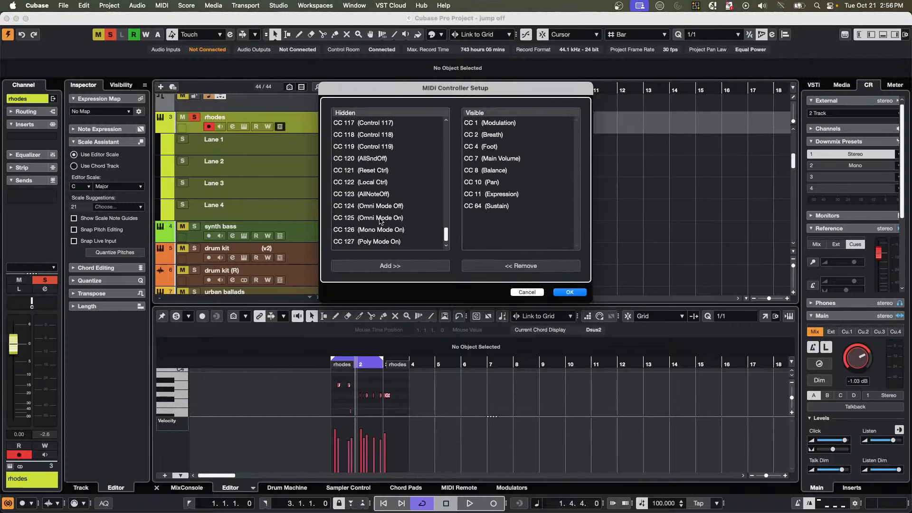
click(381, 218)
click(409, 267)
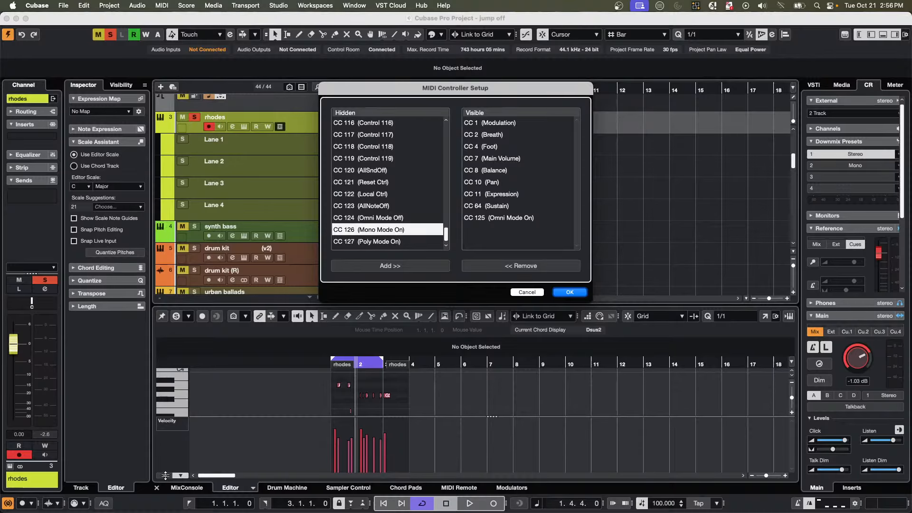
click(569, 293)
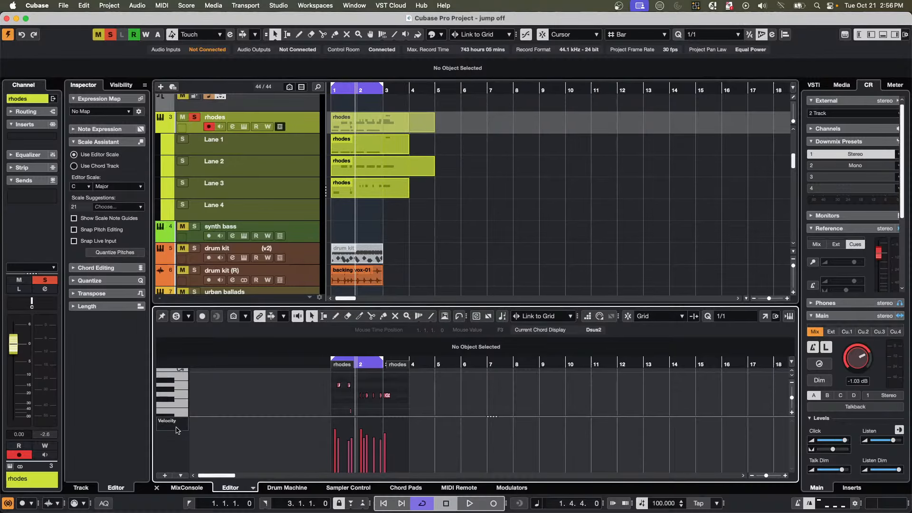
click(167, 469)
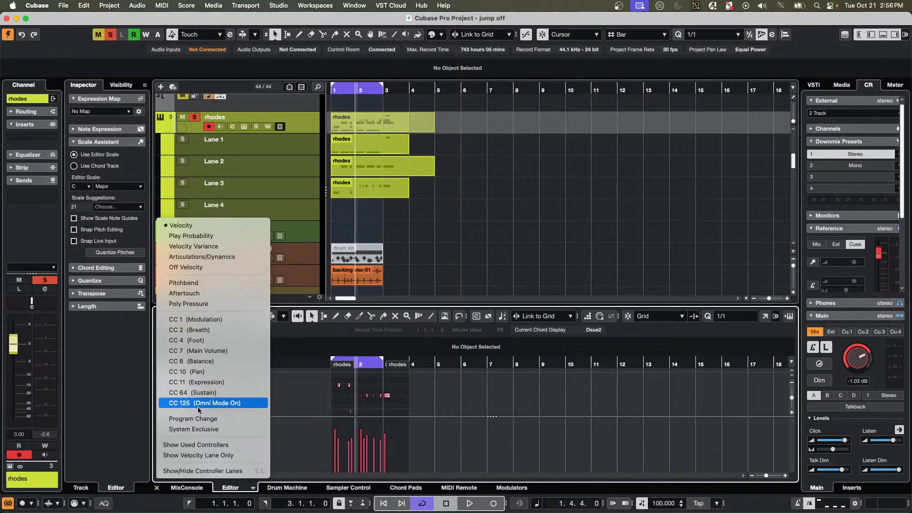
click(121, 426)
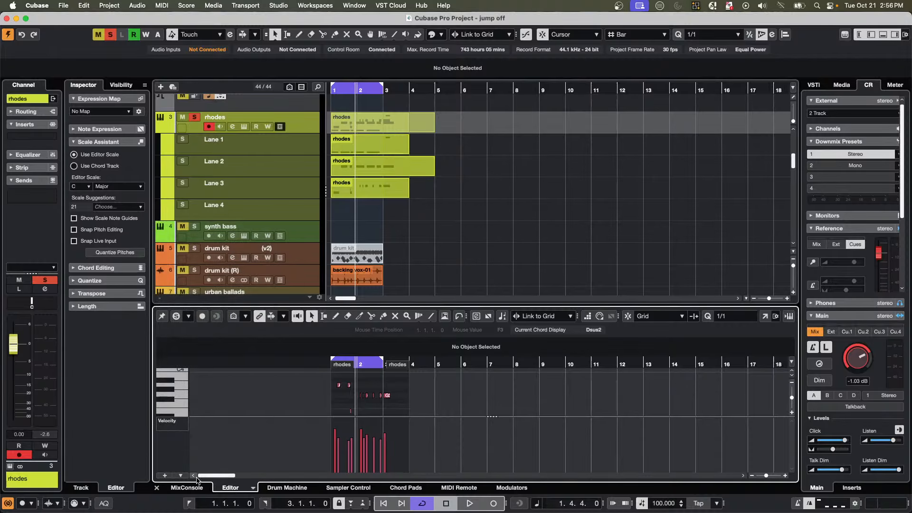
Try to remove CC 125 (Omni Mode On) from the visible MIDI controllers and browse the hidden controllers.
click(180, 476)
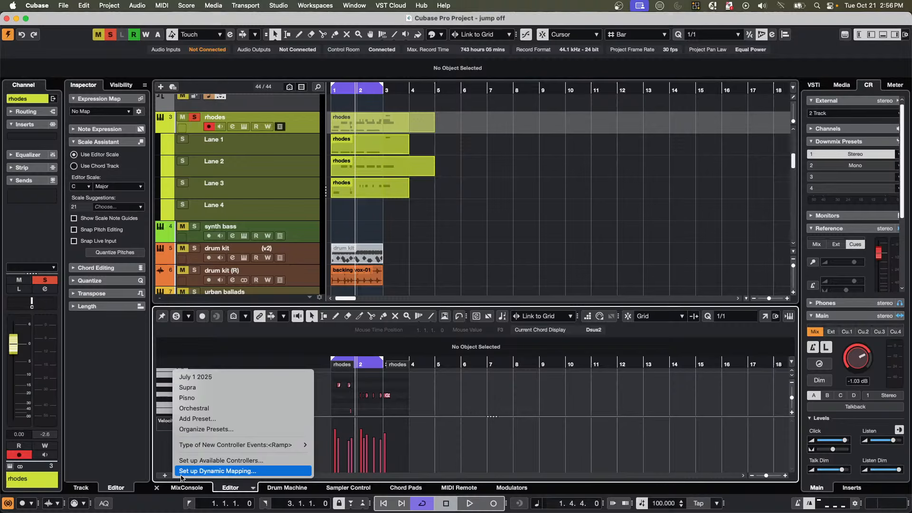
mouse_move(199, 442)
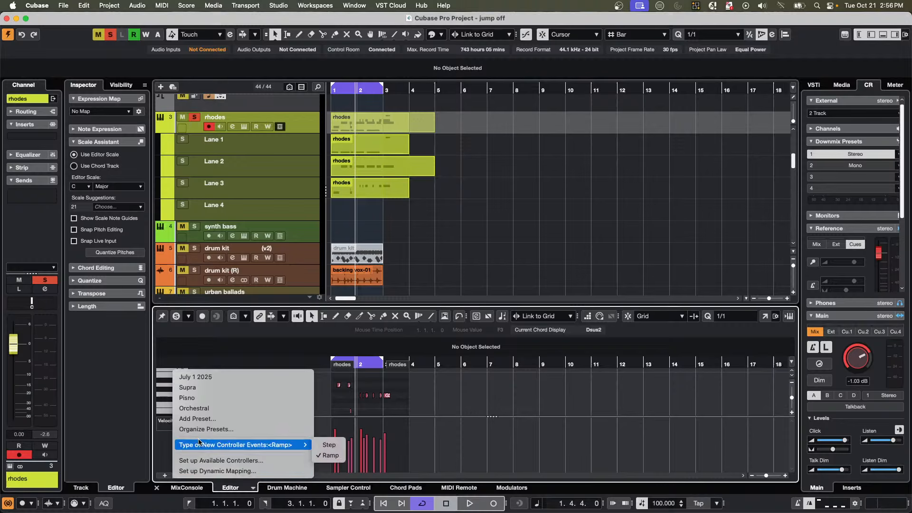
click(217, 460)
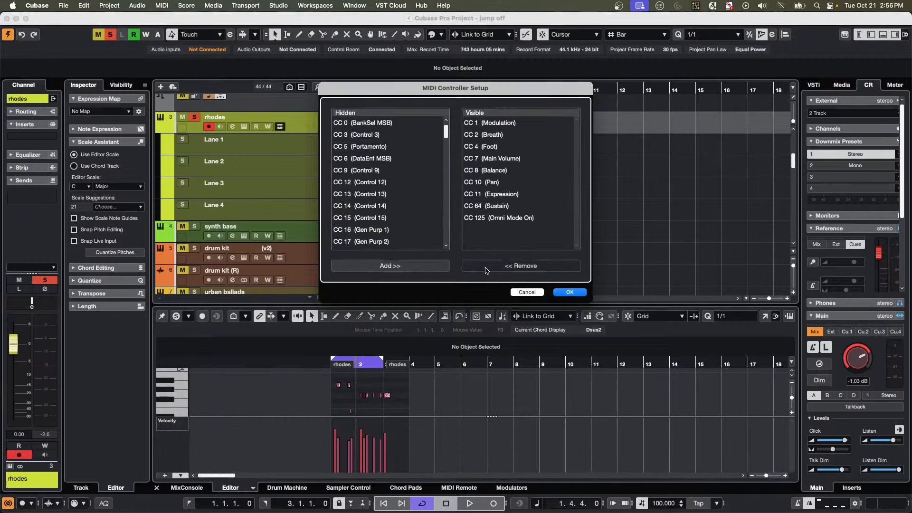
click(484, 220)
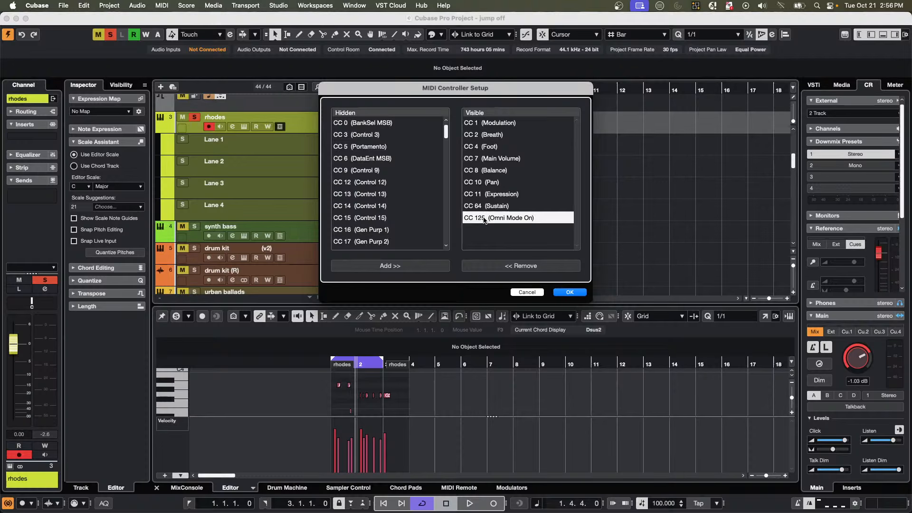
click(529, 268)
scroll(371, 191, down, 18)
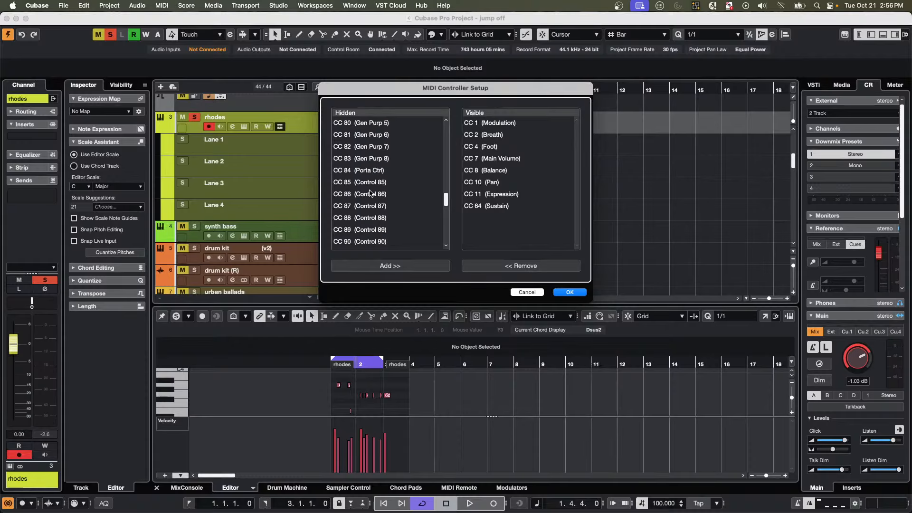
scroll(370, 192, up, 6)
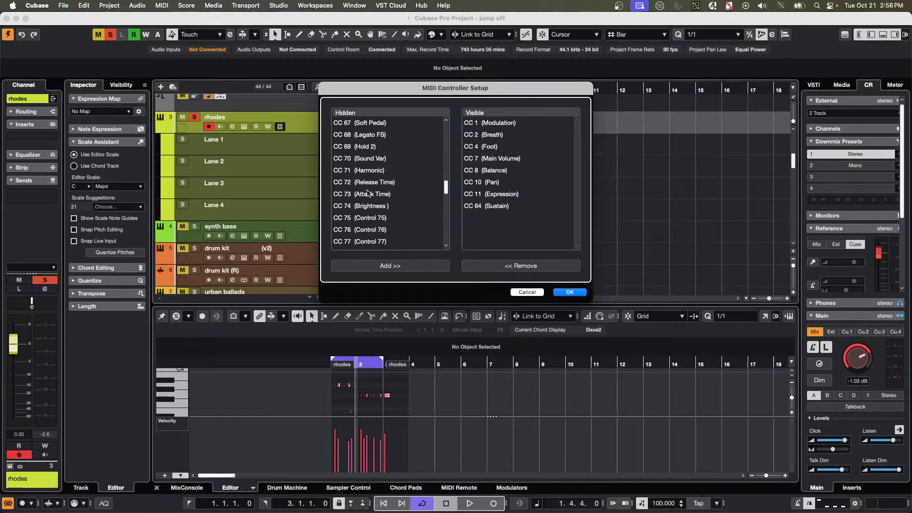
click(526, 292)
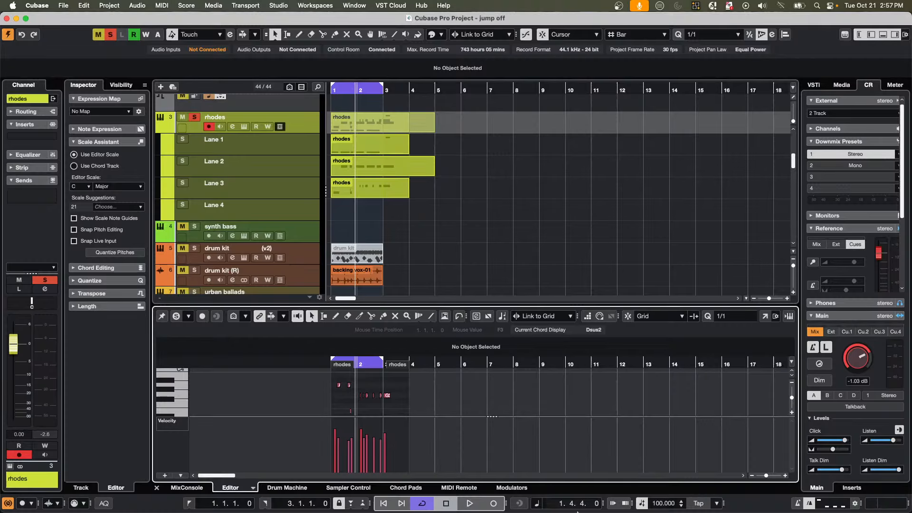
Show the nanoKONTROL2 MIDI Remote surface and view its Selected Track and Focus Quick Controls mapping pages.
click(457, 488)
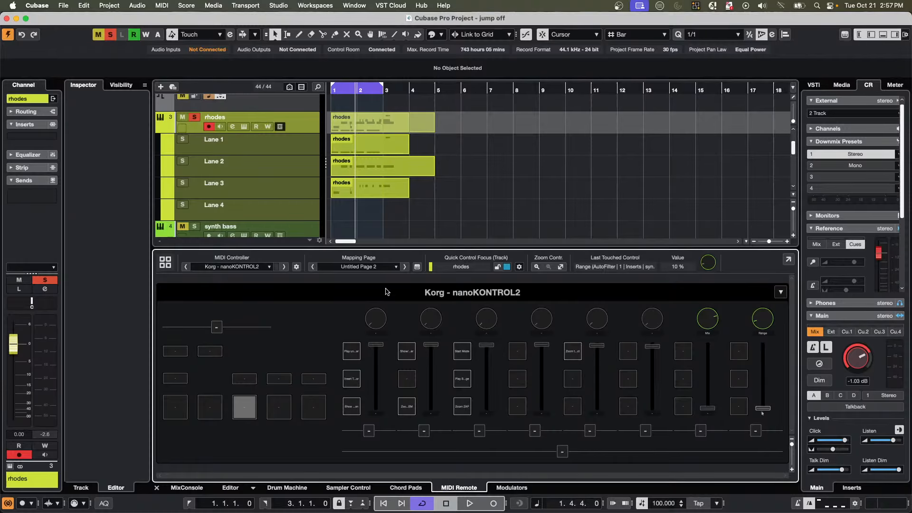
click(365, 268)
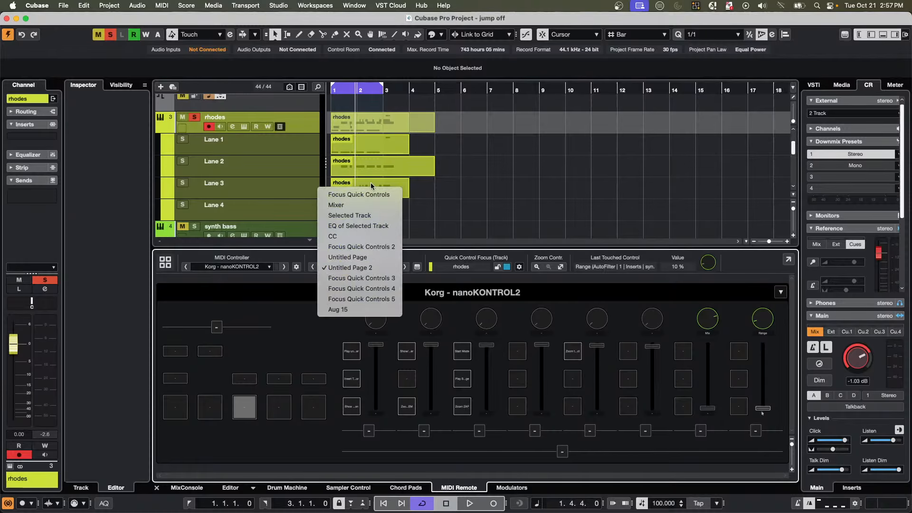
click(366, 215)
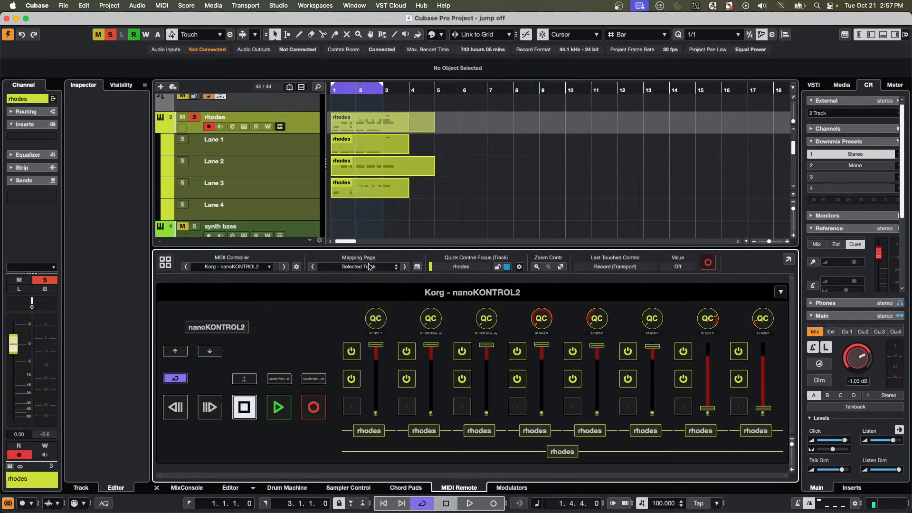
click(369, 267)
click(370, 246)
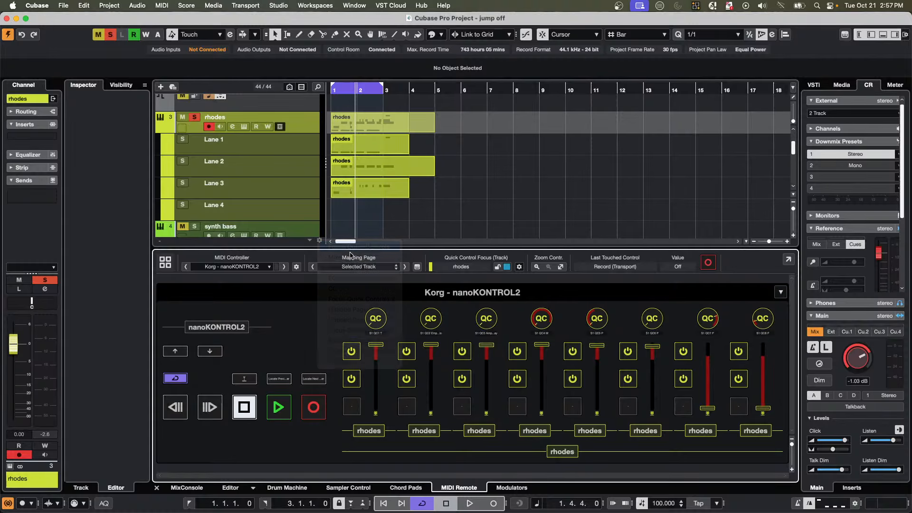
click(379, 268)
click(374, 299)
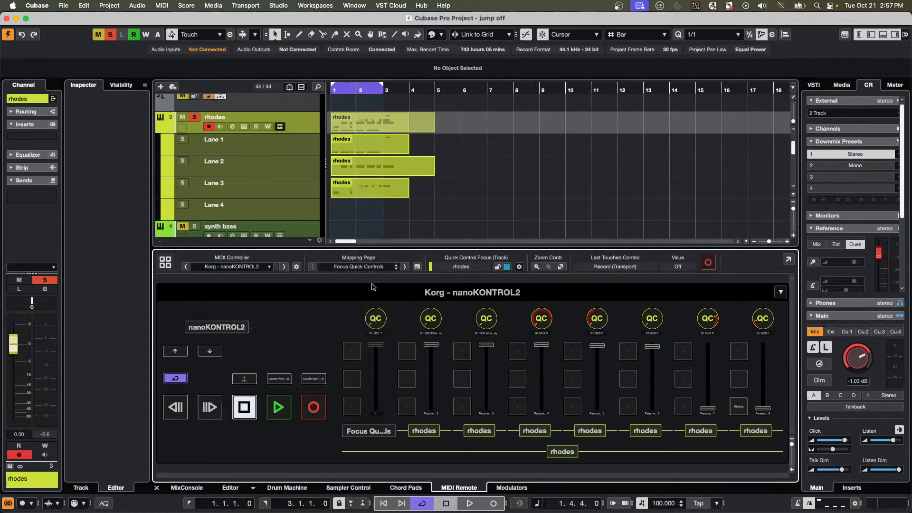
click(370, 266)
click(366, 238)
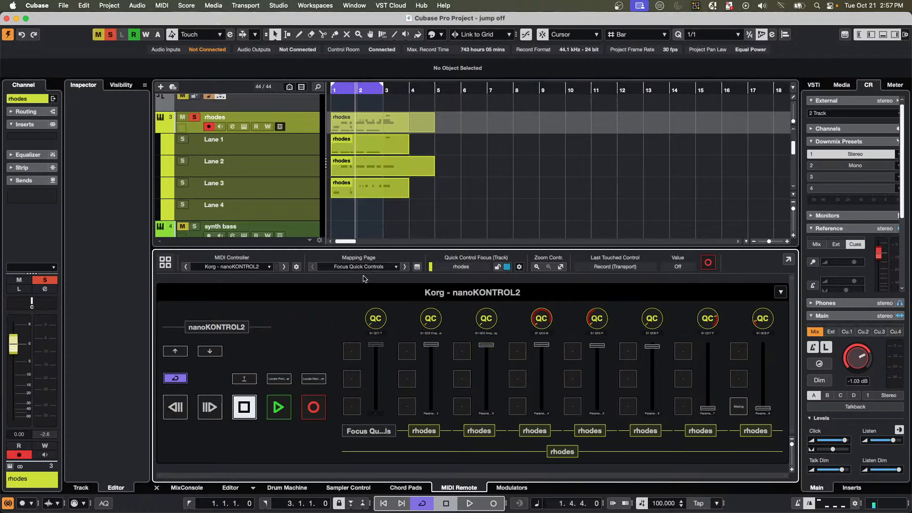
View the nanoKONTROL2's EQ of Selected Track mapping page and switch the surface to the Mixer page.
click(377, 267)
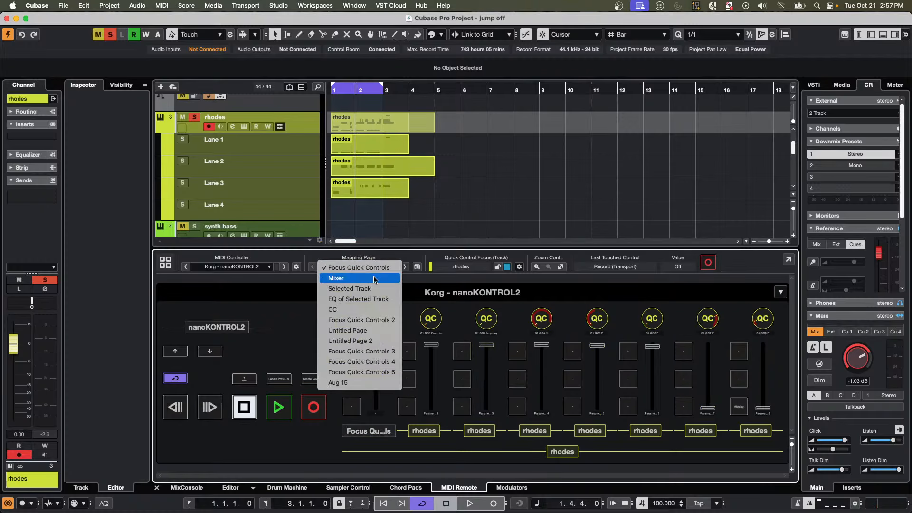
click(372, 300)
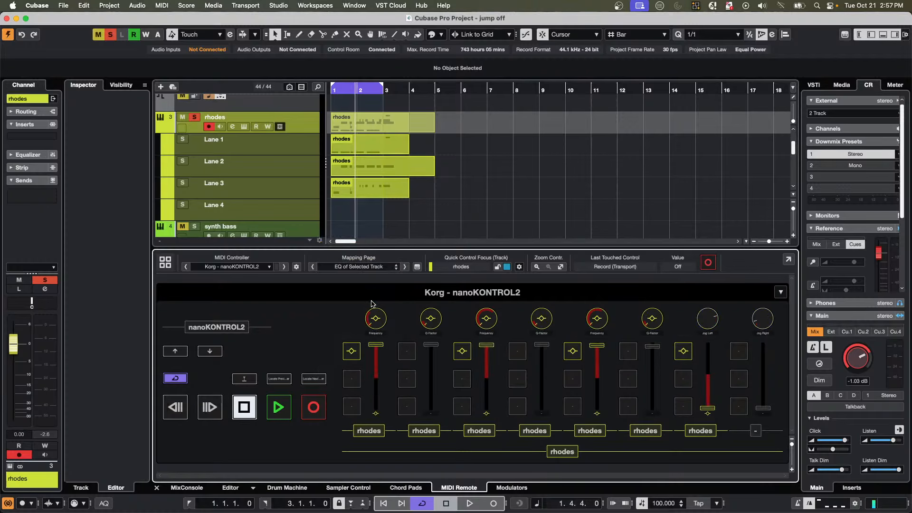
click(373, 267)
click(365, 249)
View the rhodes track's modulators, return to the MIDI Remote surface and open the MIDI Remote Manager for the nanoKONTROL2.
click(513, 488)
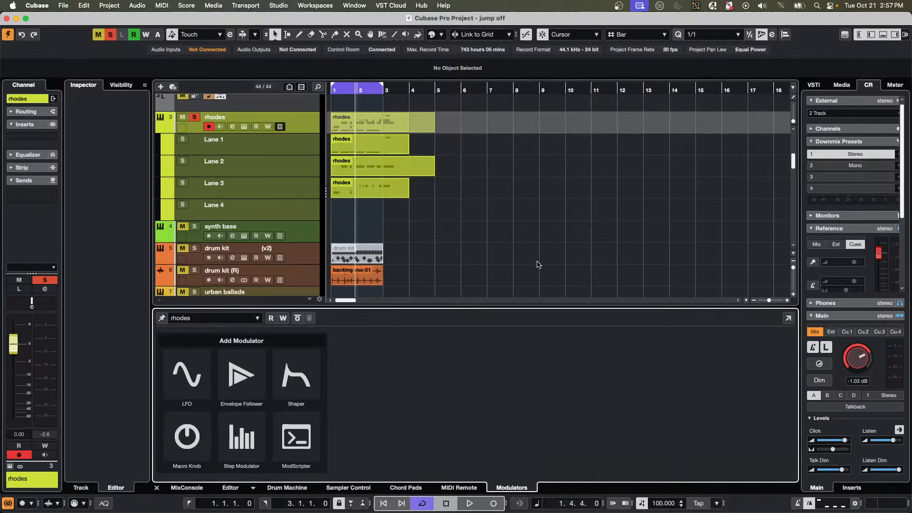
click(462, 488)
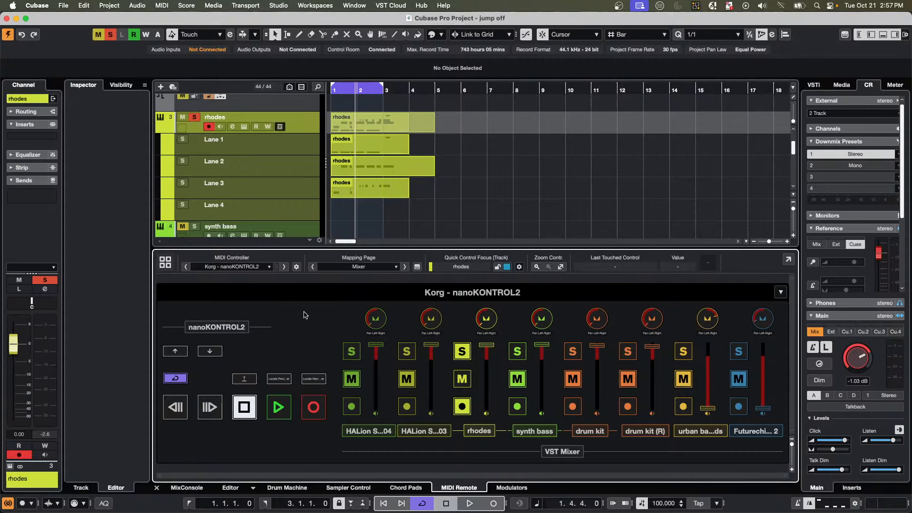
click(297, 267)
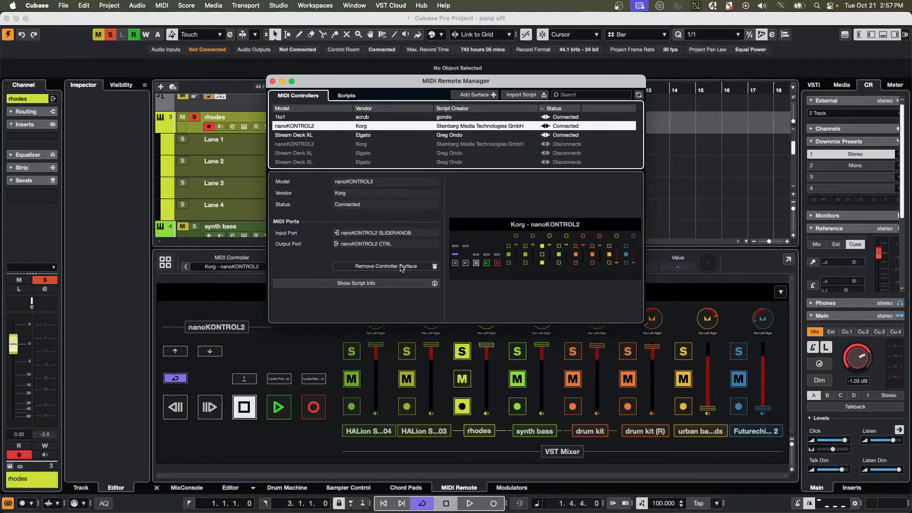
click(273, 81)
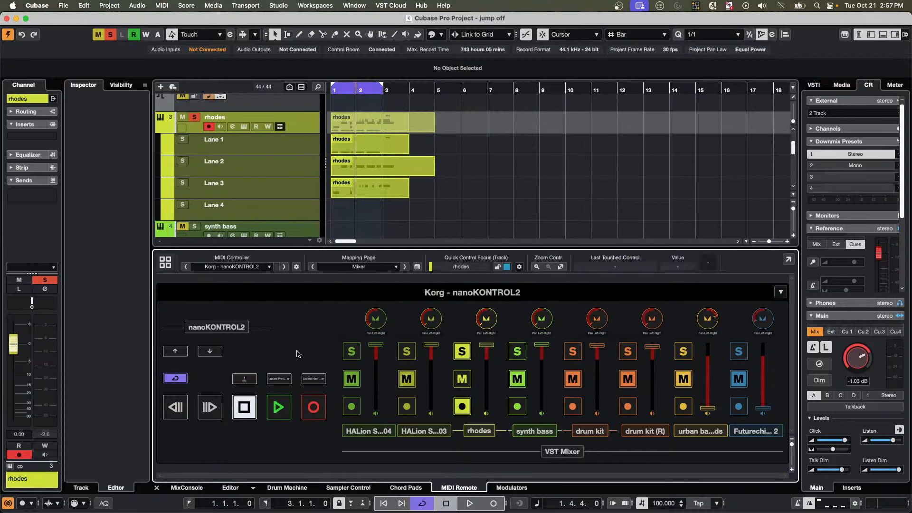
click(297, 268)
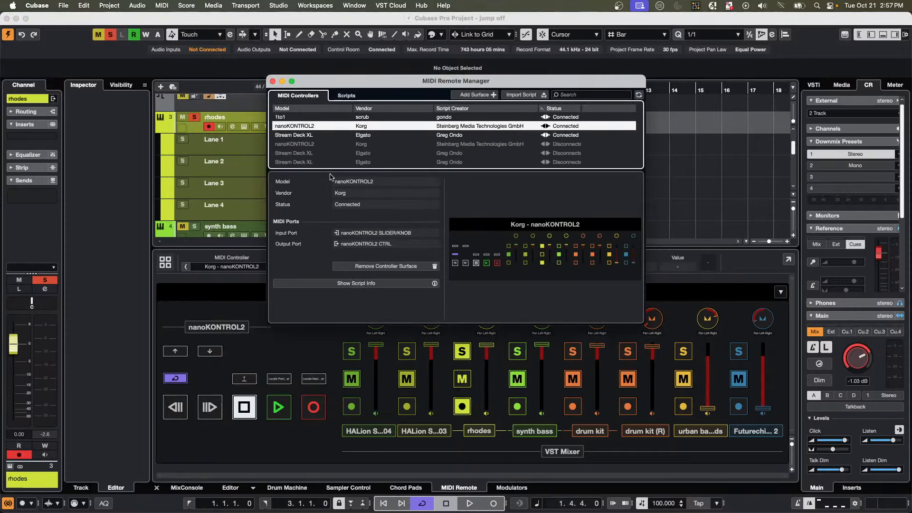
View the nanoKONTROL2's controller script details in the MIDI Remote Manager, then look through its list of mapping pages.
click(347, 97)
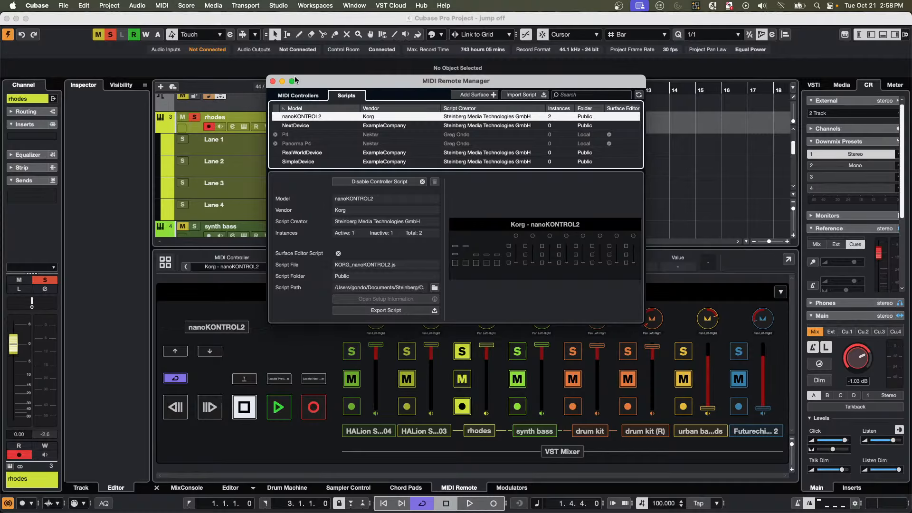
click(272, 81)
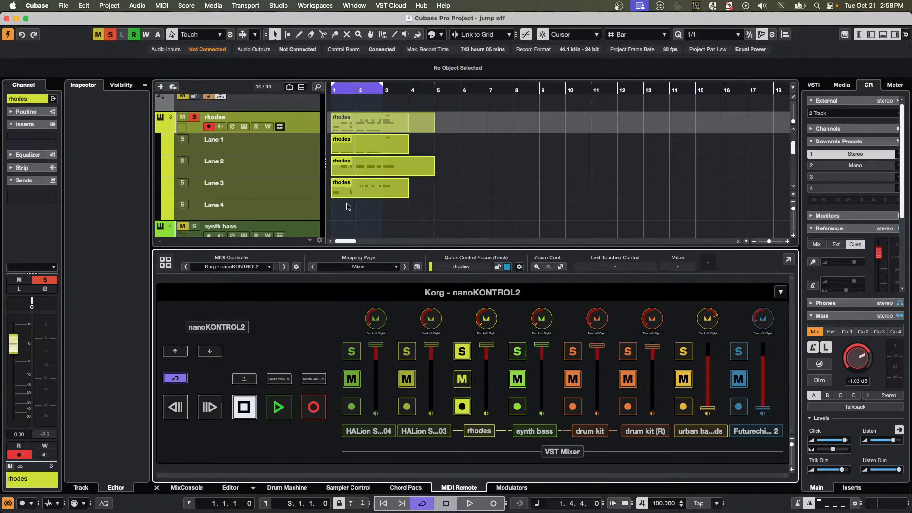
click(363, 269)
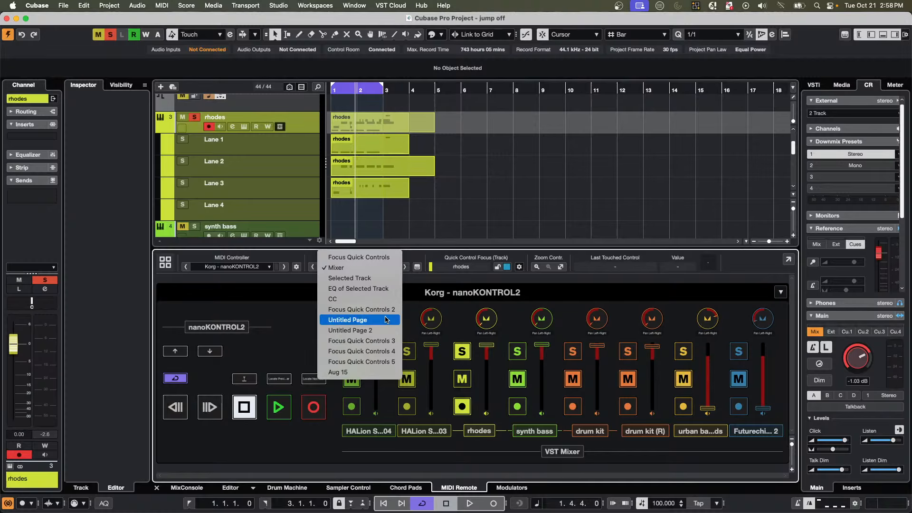
click(307, 297)
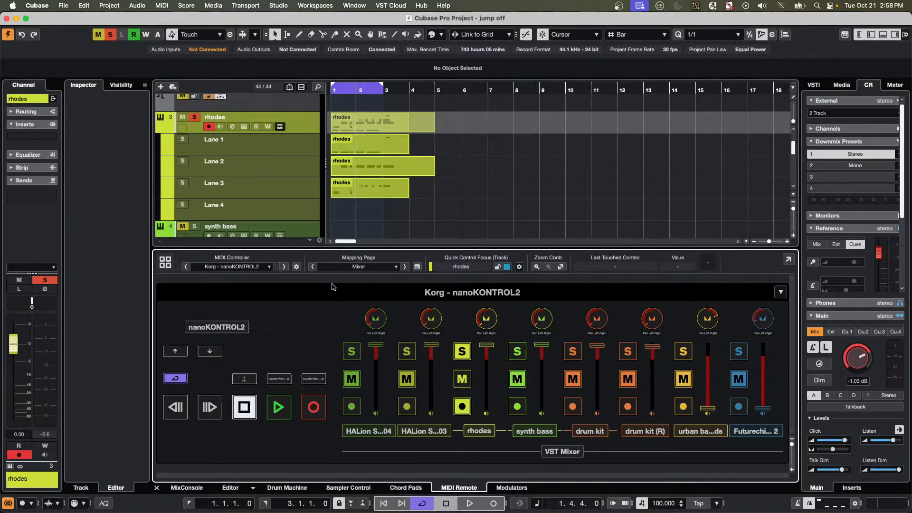
Show the overview of all MIDI Remote controller surfaces and examine the available controller scripts in the MIDI Remote Manager.
click(170, 262)
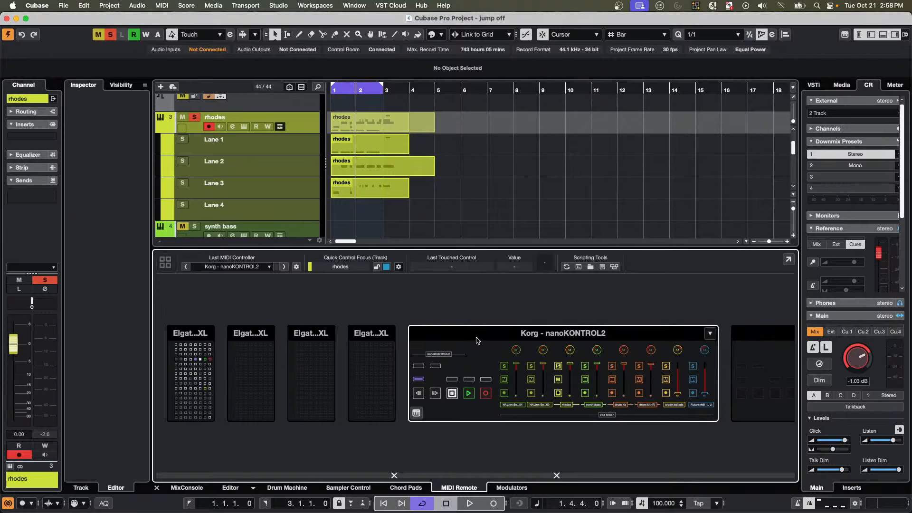
click(297, 266)
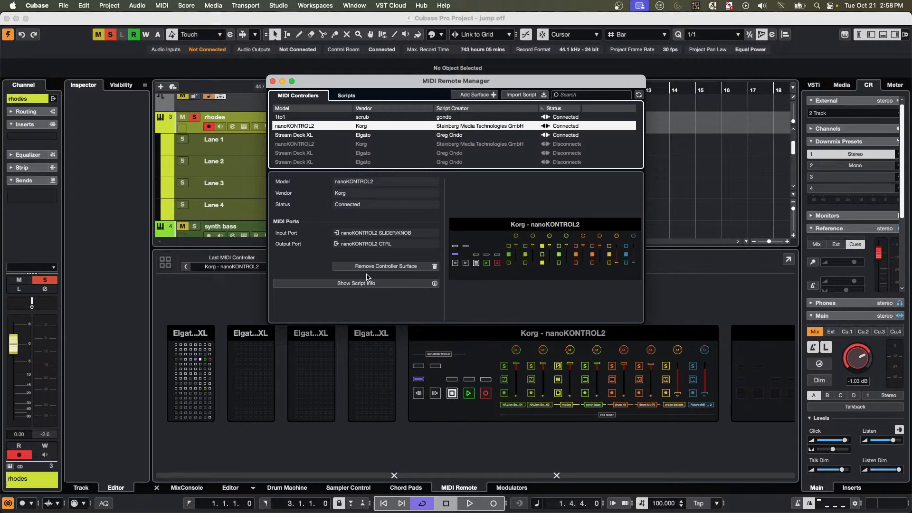
click(348, 95)
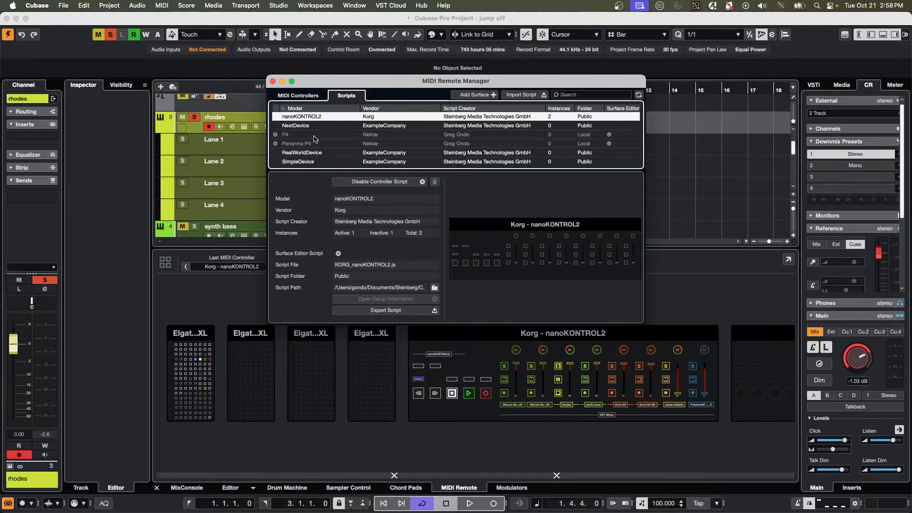
scroll(314, 141, down, 2)
scroll(314, 140, up, 10)
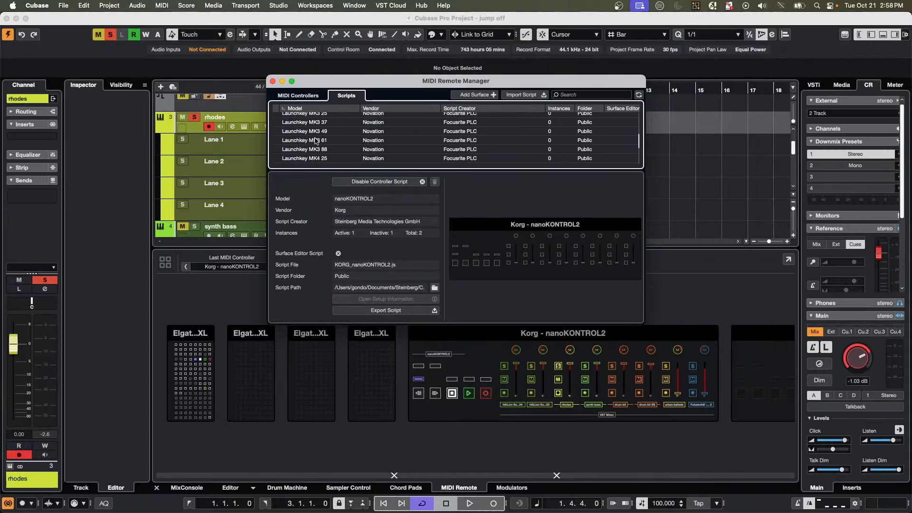
scroll(314, 141, down, 2)
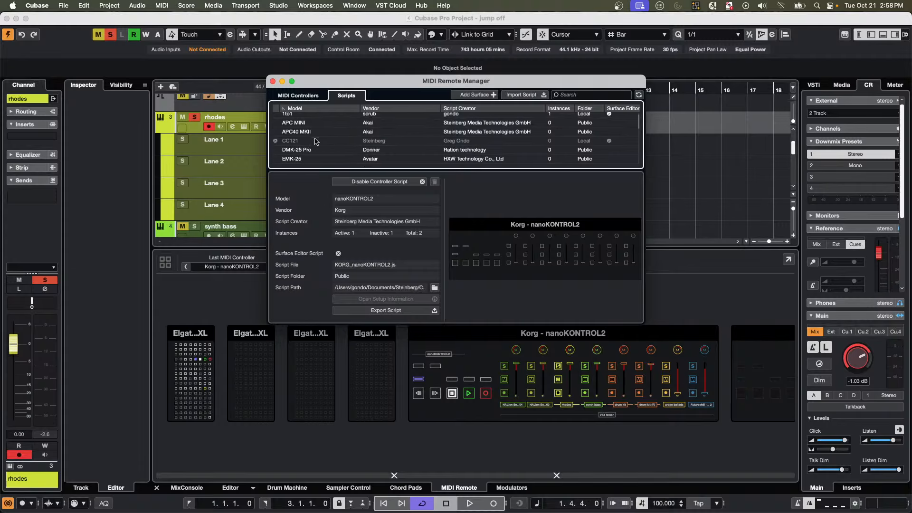
scroll(313, 141, down, 10)
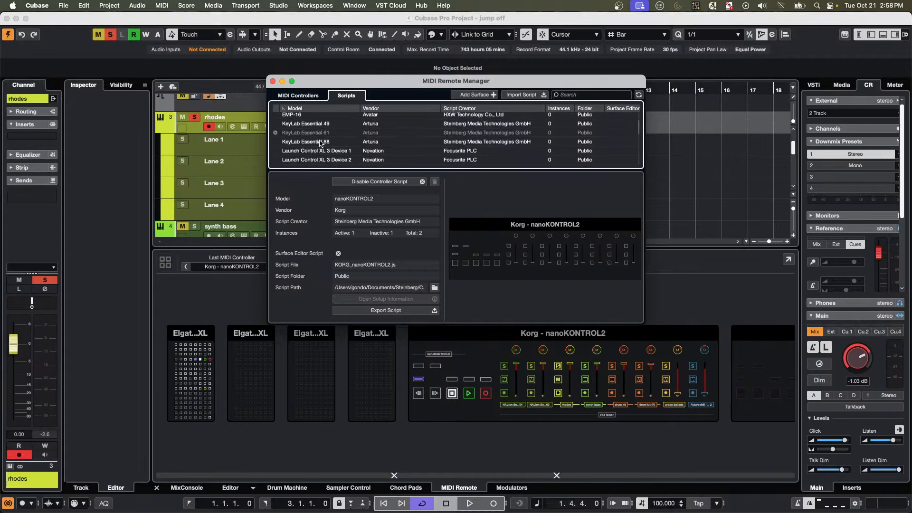
scroll(300, 142, down, 5)
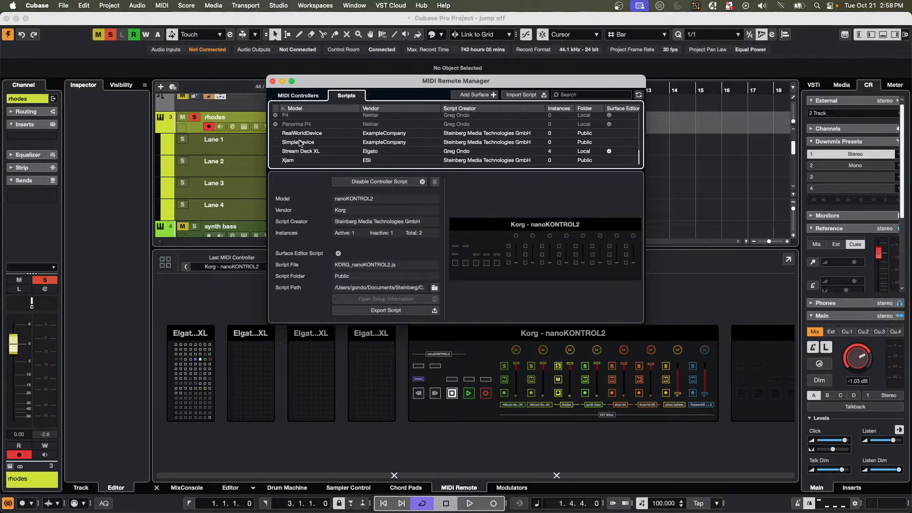
scroll(300, 142, up, 6)
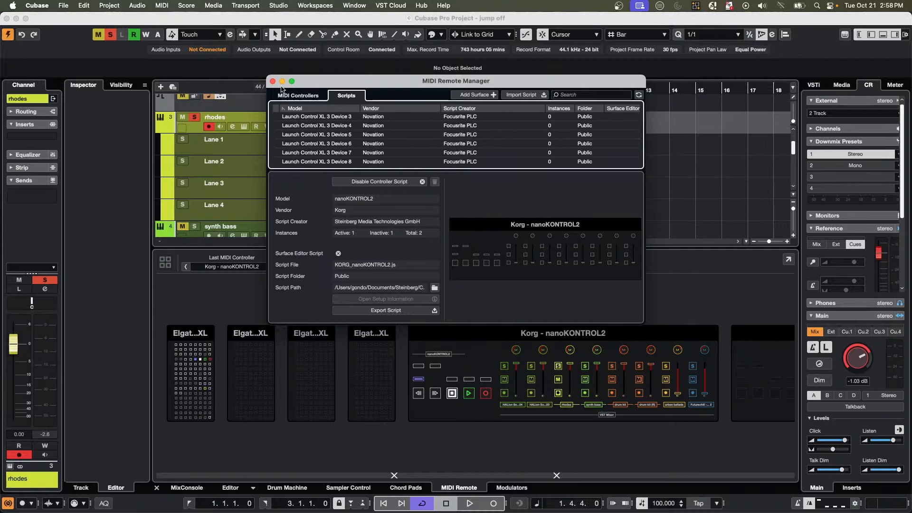
click(273, 82)
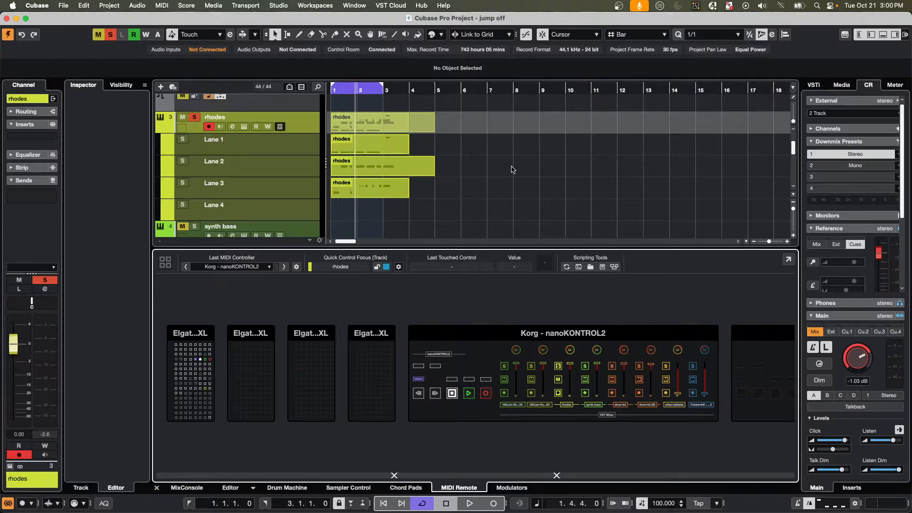
Add a MIDI track below the rhodes track with all MIDI inputs, output to 03. rhodes - MIDI, on Channel 1.
right_click(307, 127)
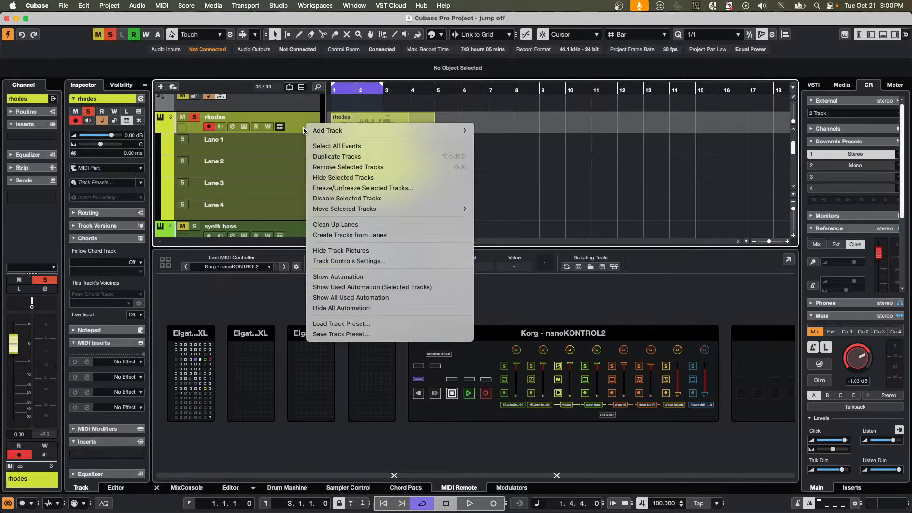
mouse_move(336, 133)
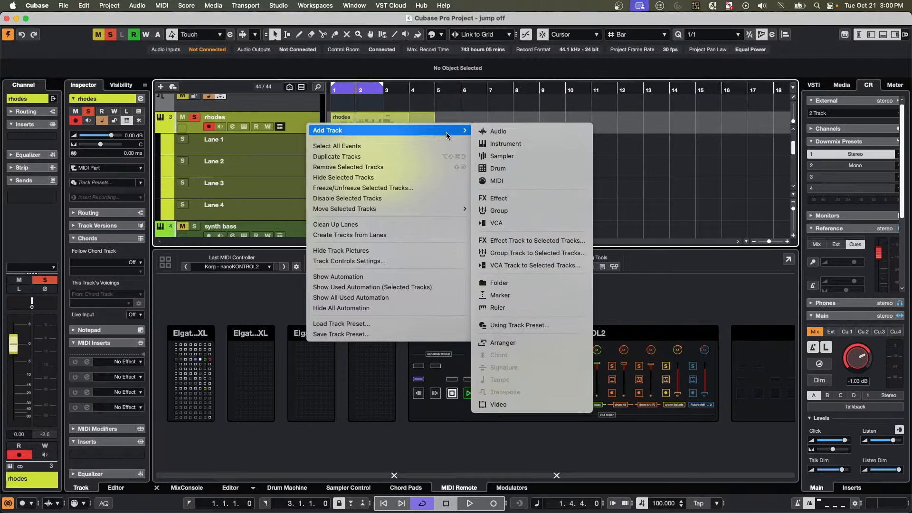
click(498, 181)
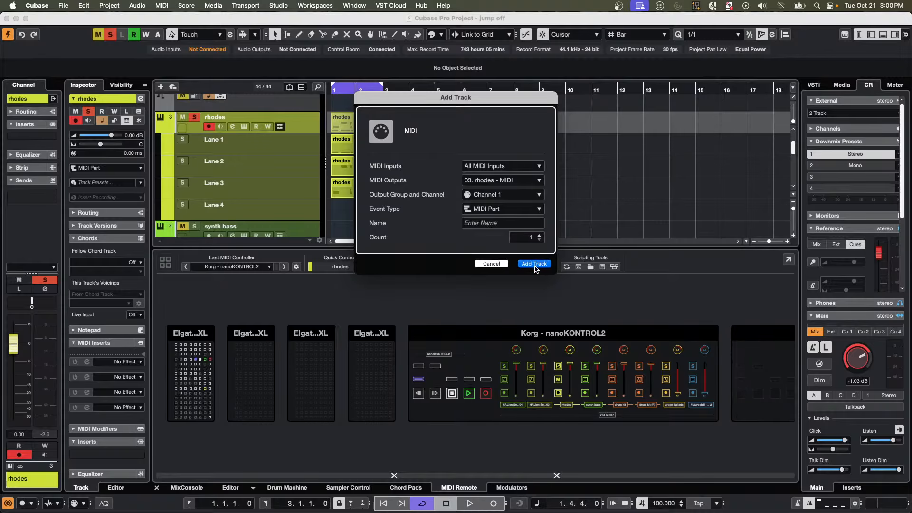
click(533, 265)
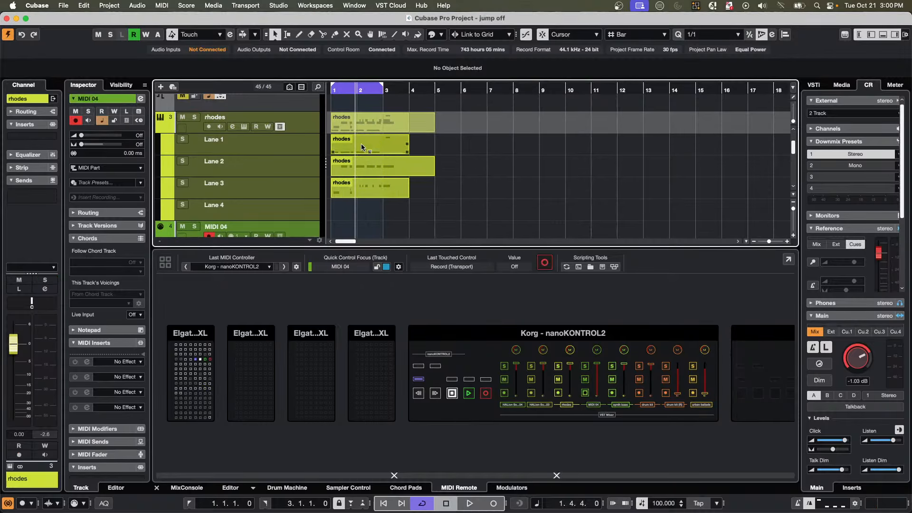
Add a second MIDI track below MIDI 04 with All MIDI Inputs, output to 03. rhodes - MIDI, on Channel 1.
scroll(293, 169, down, 3)
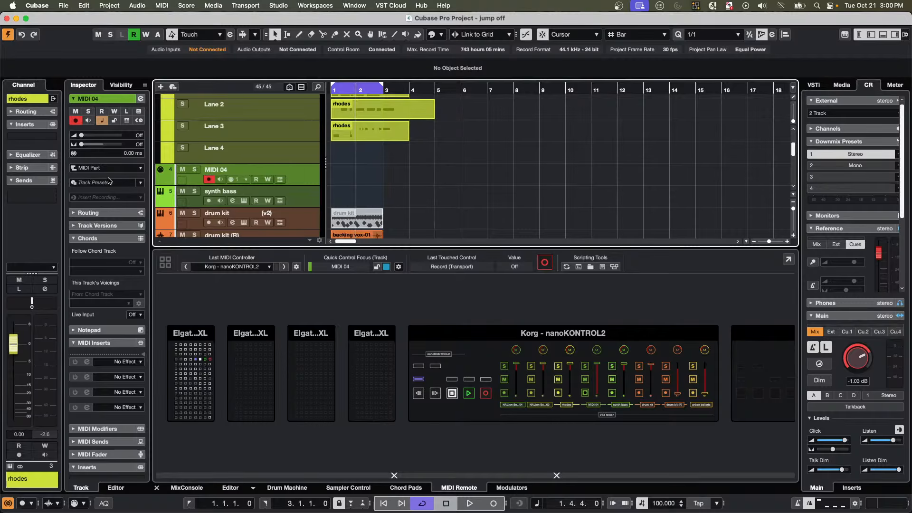
right_click(307, 171)
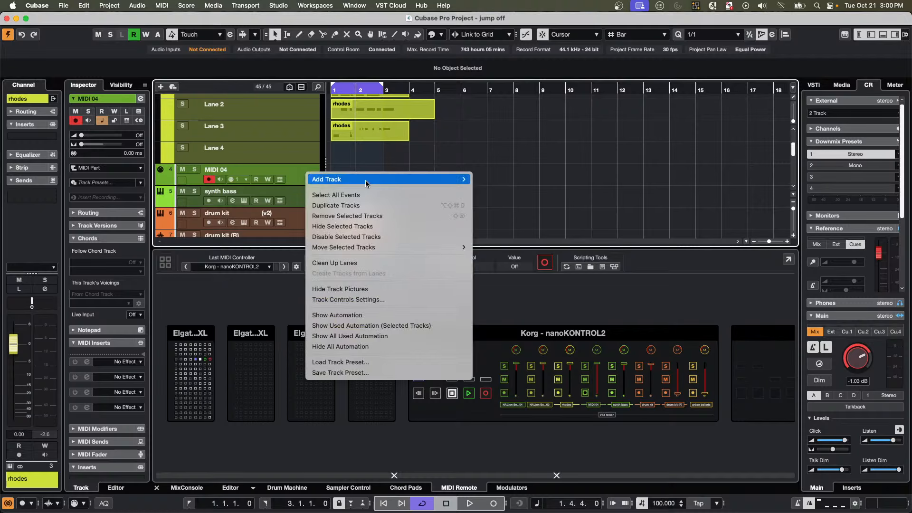
mouse_move(366, 180)
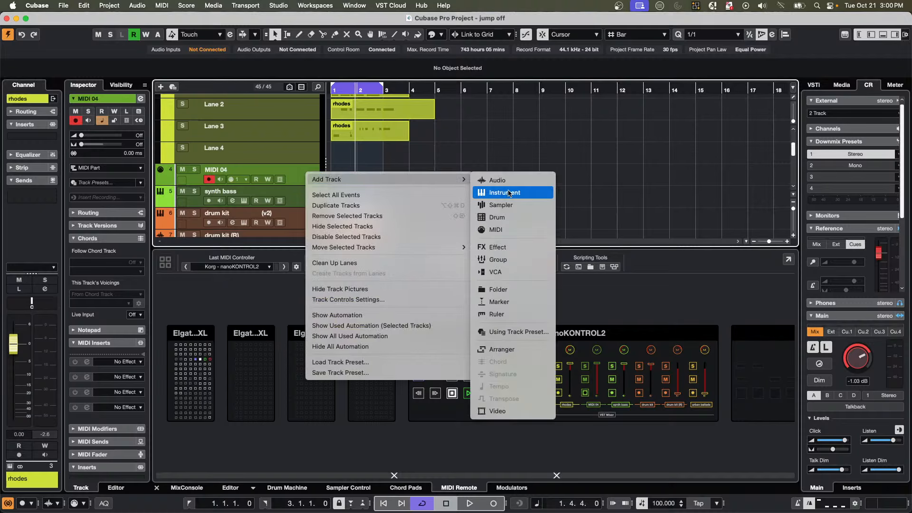
click(502, 229)
click(505, 167)
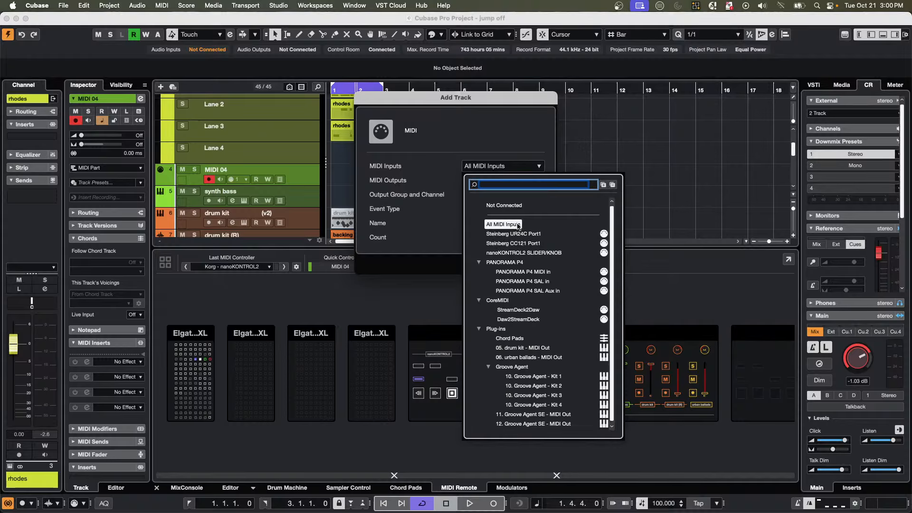
click(506, 227)
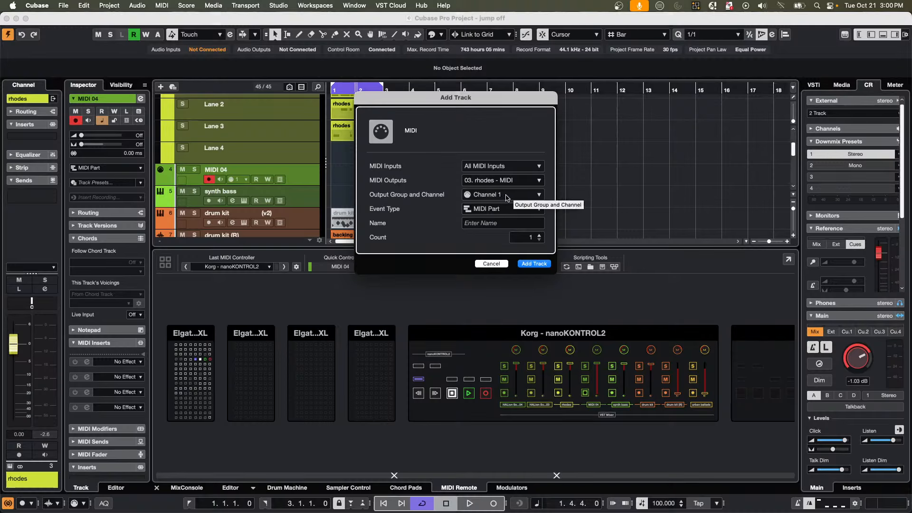
click(535, 264)
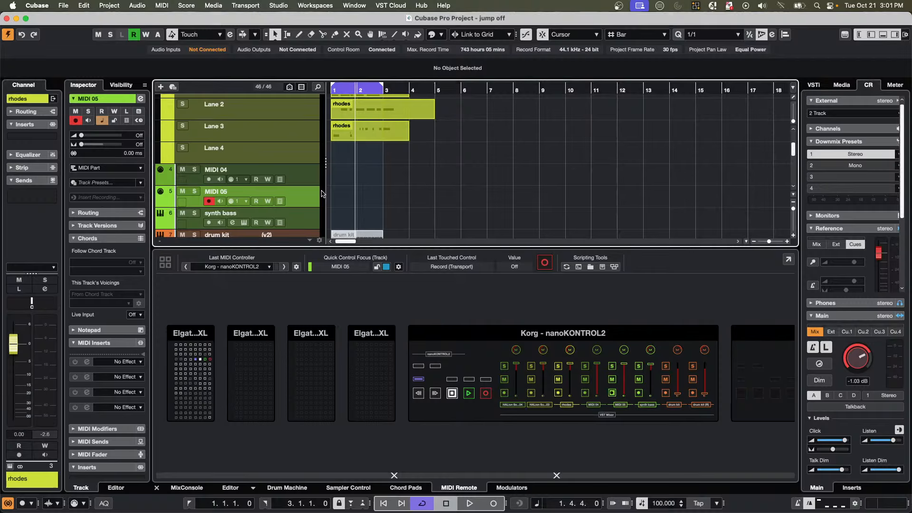
Look over the track list around the new MIDI tracks and select the drum kit (R) audio track.
scroll(344, 185, up, 3)
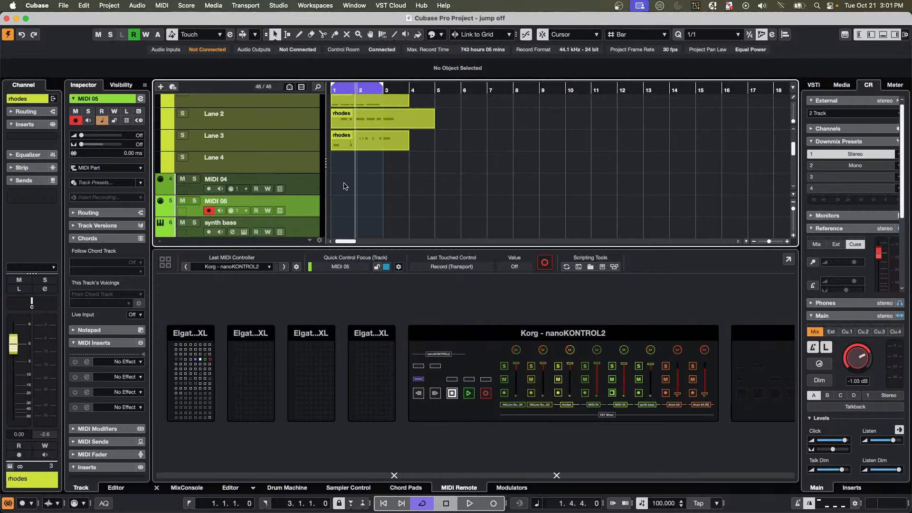
scroll(343, 186, up, 3)
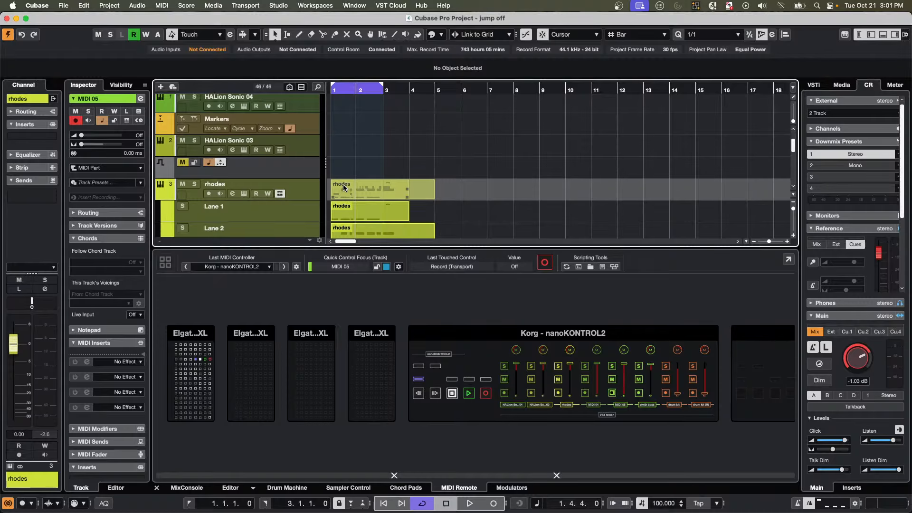
scroll(261, 138, down, 3)
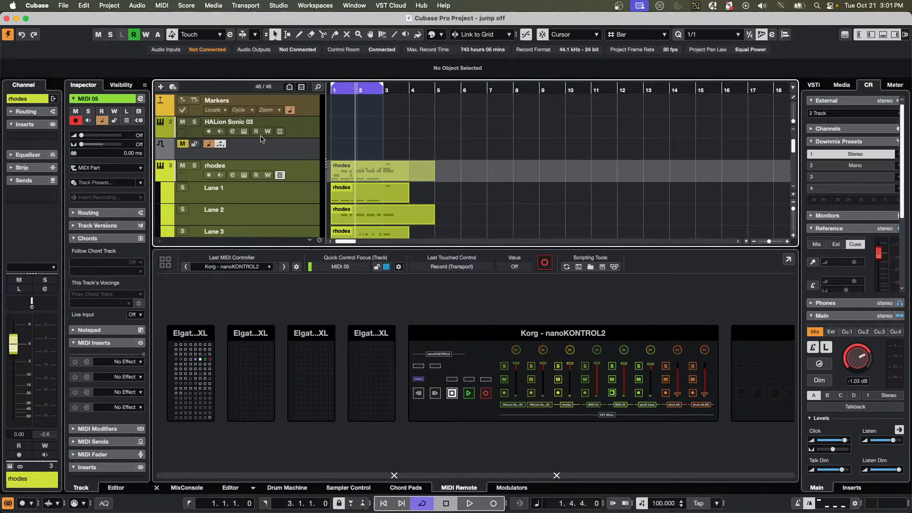
scroll(261, 139, down, 2)
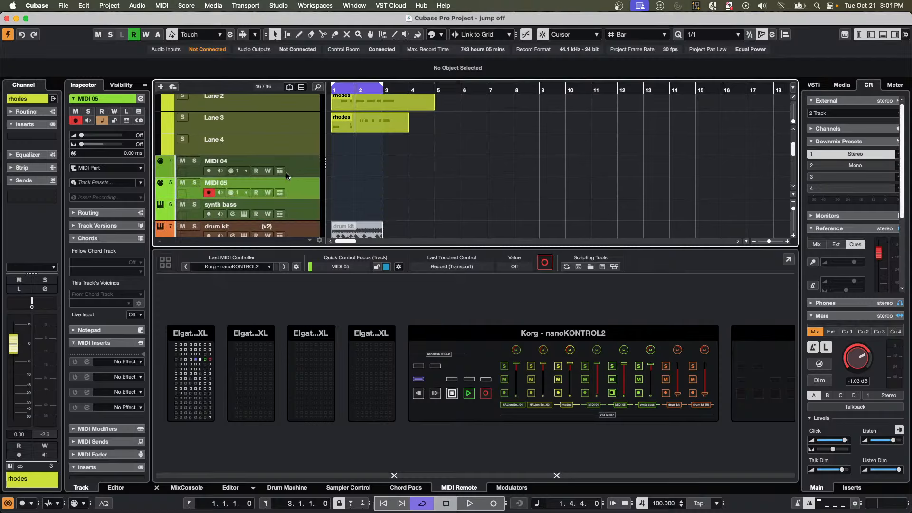
scroll(286, 176, down, 3)
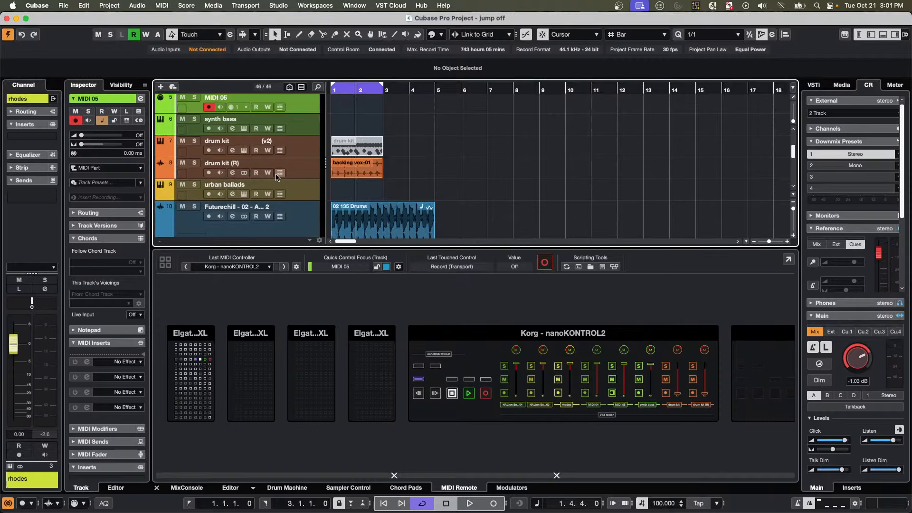
click(306, 174)
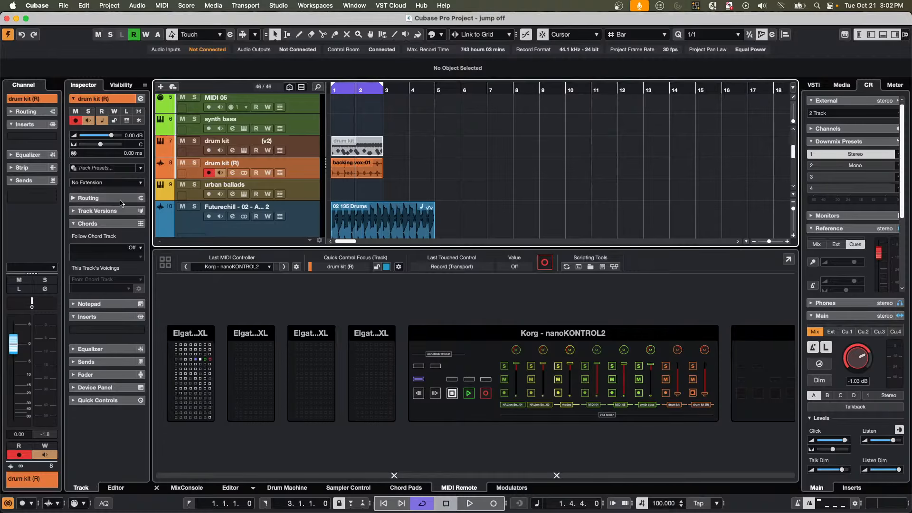
Create a new empty project stored in the October 21 2025 folder.
click(63, 5)
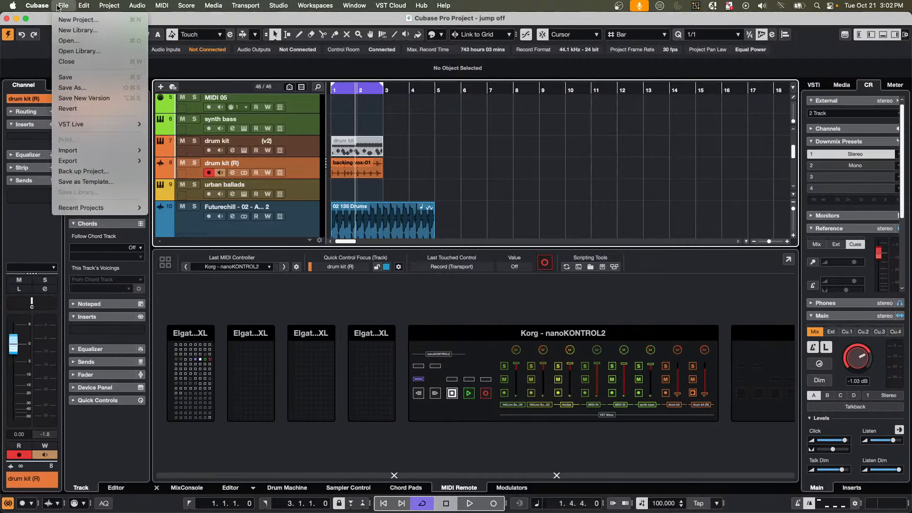
click(76, 20)
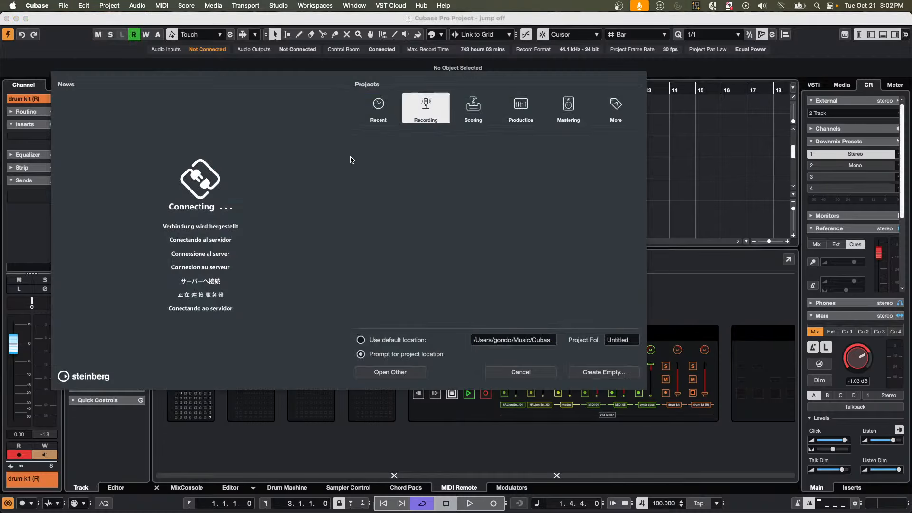
click(595, 375)
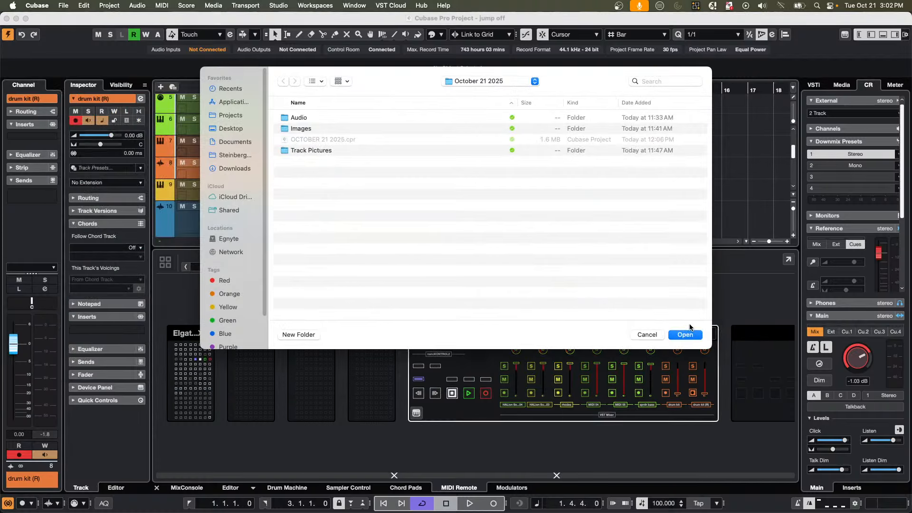
click(686, 334)
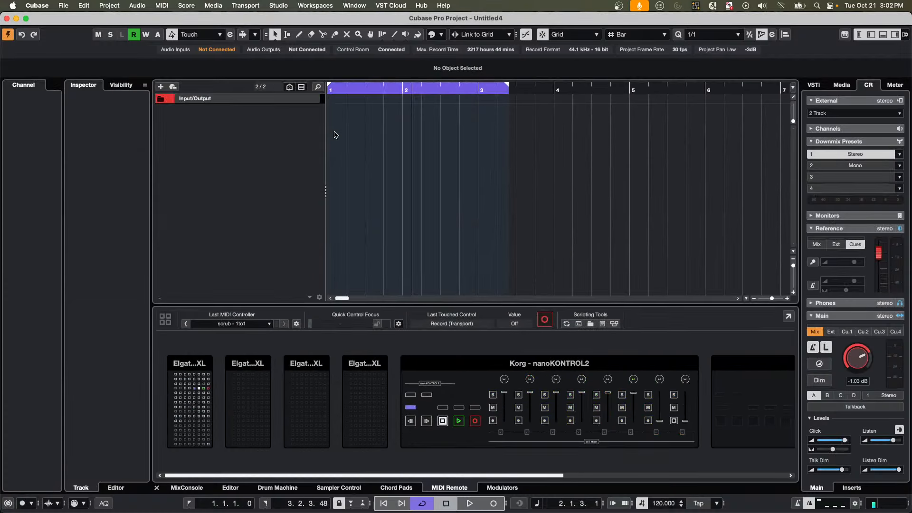
Show the MixConsole in the lower zone of the project window.
right_click(248, 121)
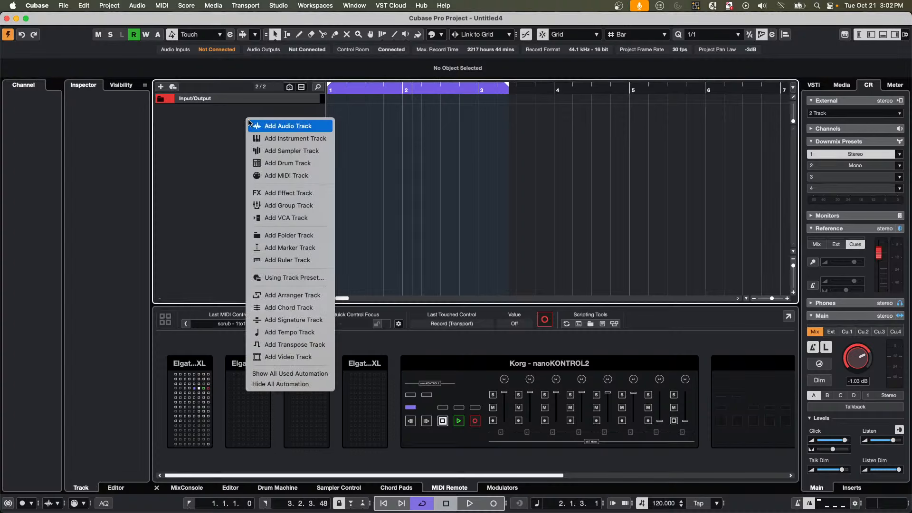
click(187, 482)
click(187, 485)
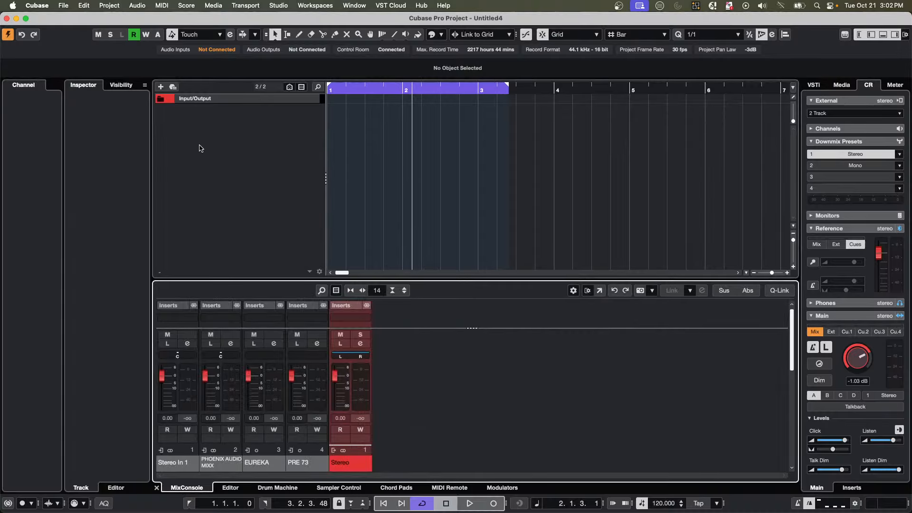
Add eight audio tracks with the 7.1.4 configuration, 2 Track input and Stereo output.
right_click(215, 146)
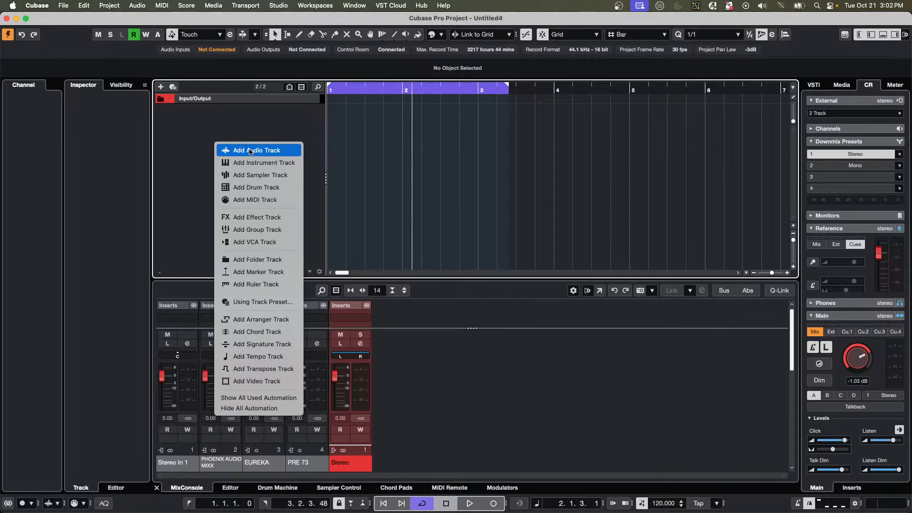
click(250, 152)
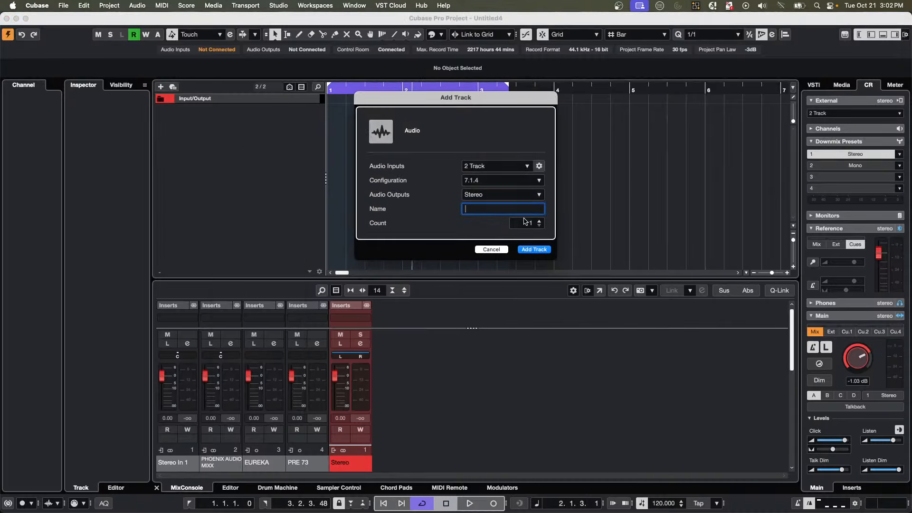
click(540, 222)
click(540, 221)
click(540, 221)
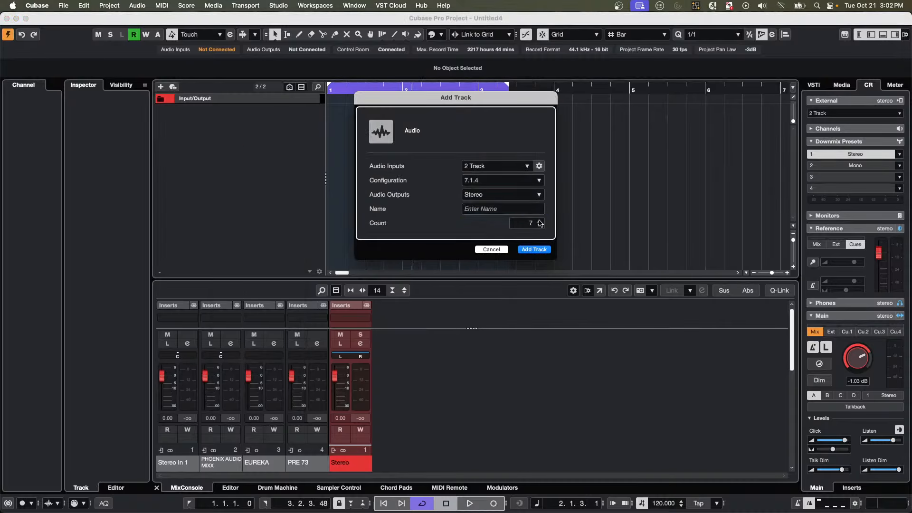
click(540, 250)
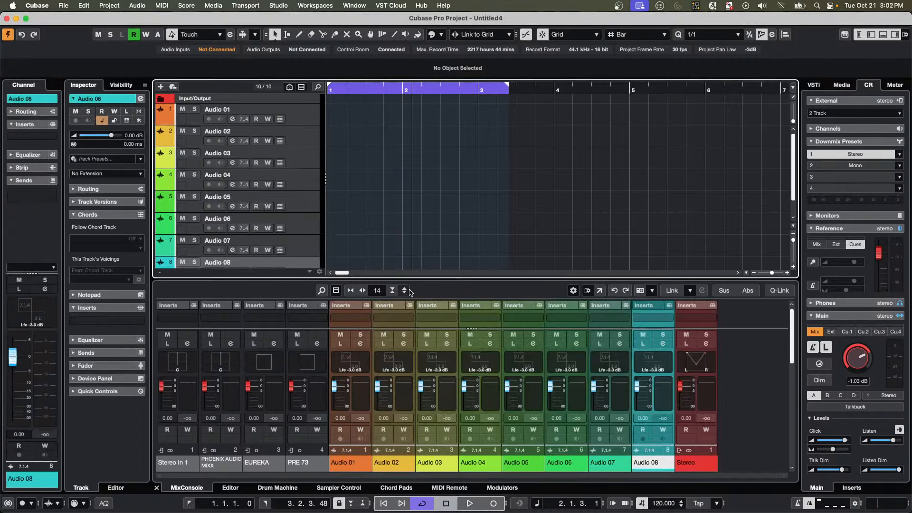
Select tracks Audio 01 through Audio 08 and try several colors on them together, ending with turquoise.
click(310, 118)
scroll(309, 125, down, 1)
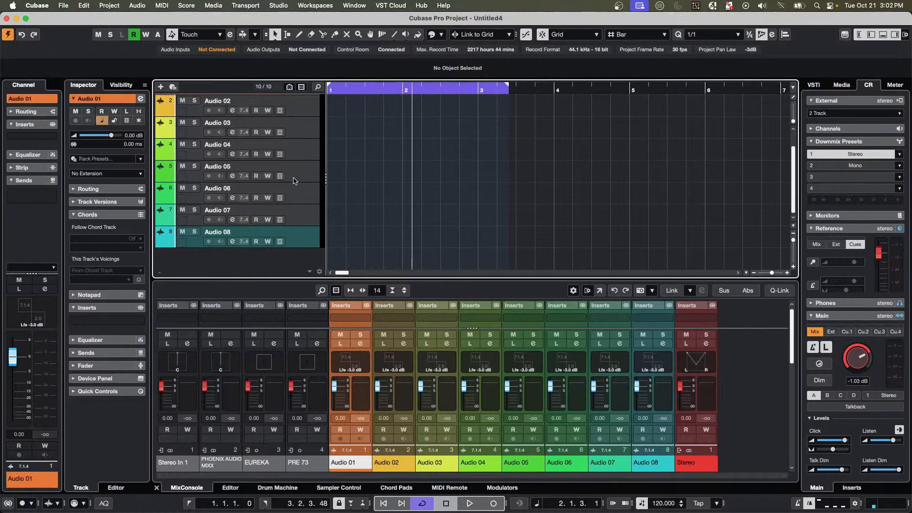
shift+click(299, 236)
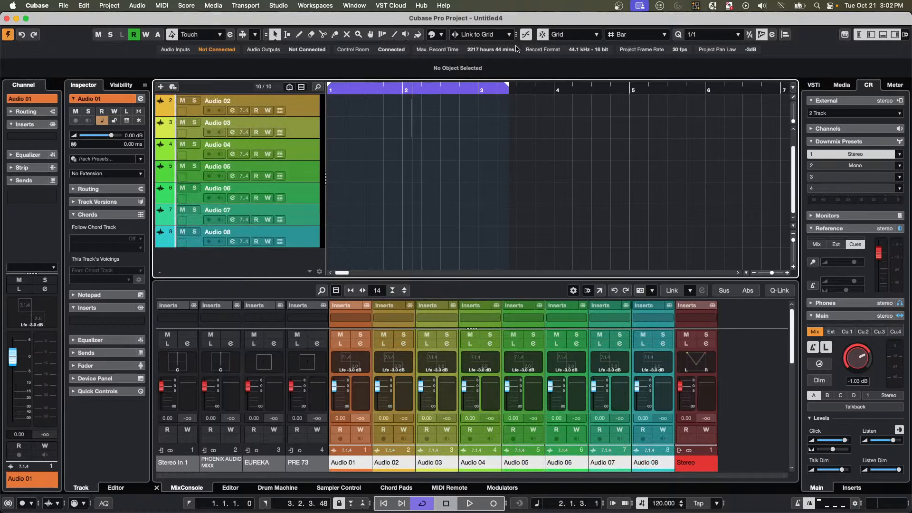
click(441, 34)
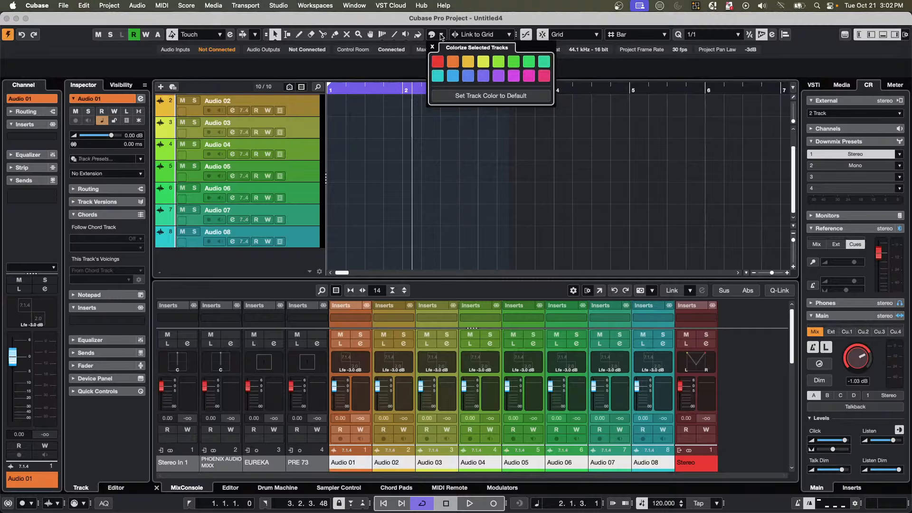
click(467, 76)
click(529, 76)
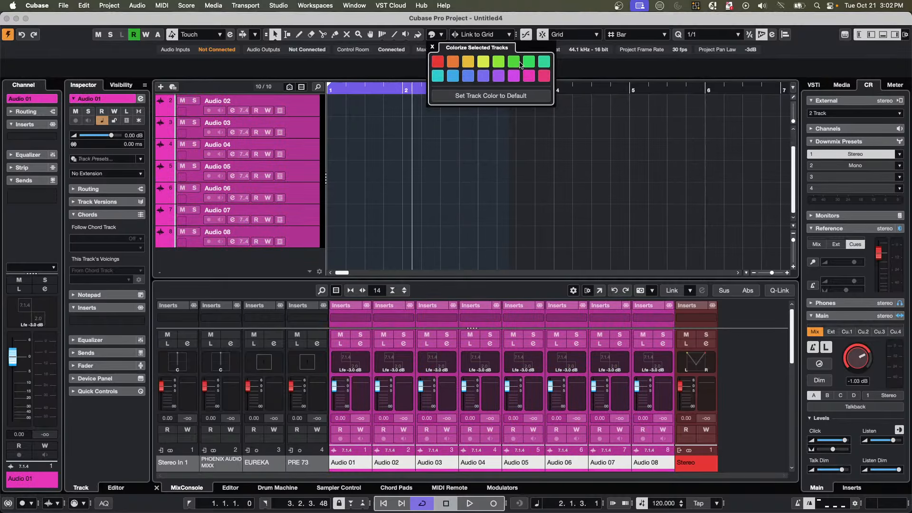
click(514, 62)
click(468, 62)
click(453, 76)
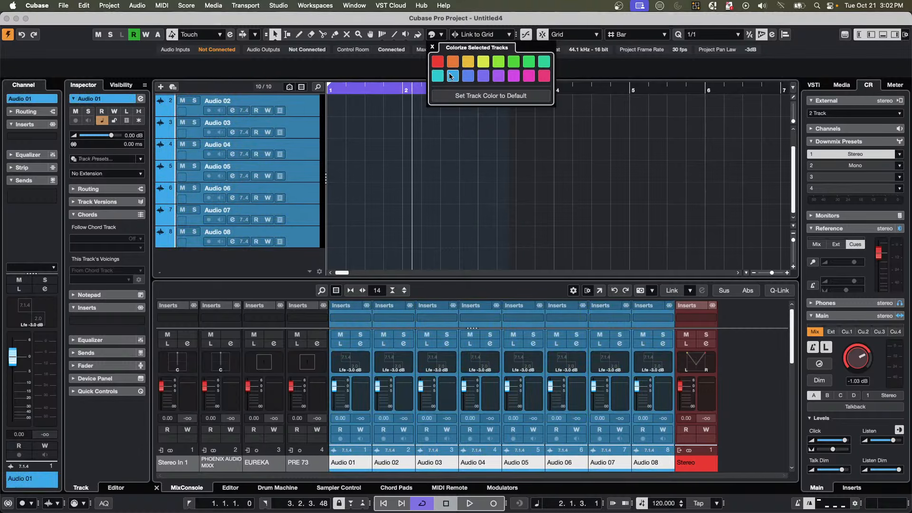
click(437, 76)
click(458, 145)
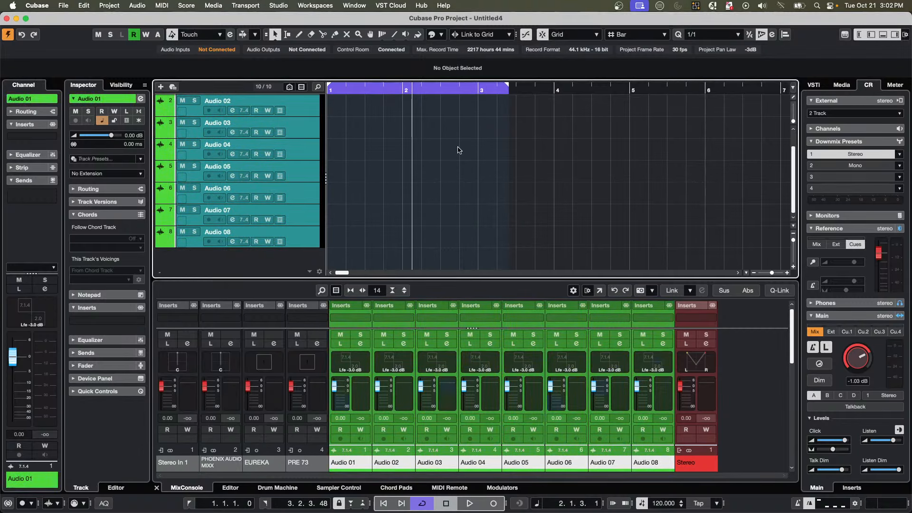
Undo the track color changes and the addition of the eight audio tracks.
key(super+z)
key(super+z)
key(super+z)
key(super+z)
key(super+z)
key(super+z)
key(super+z)
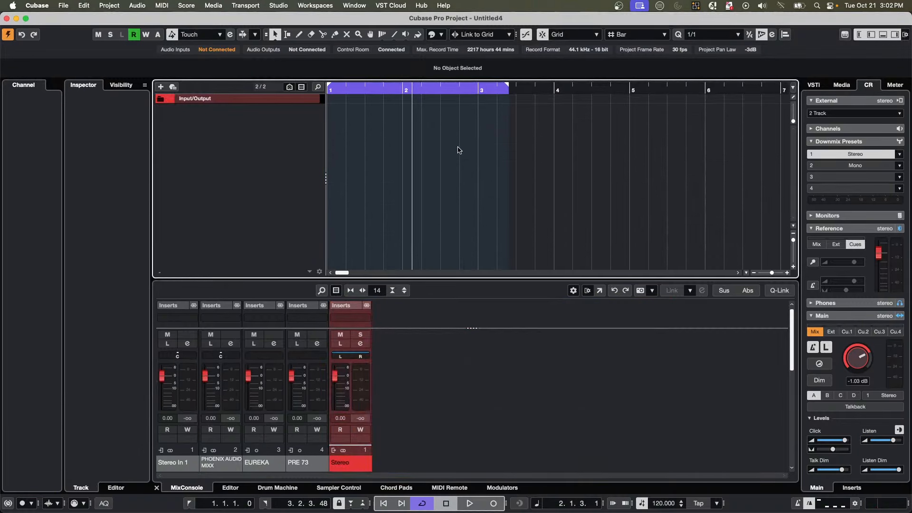
key(super+shift+z)
key(super+z)
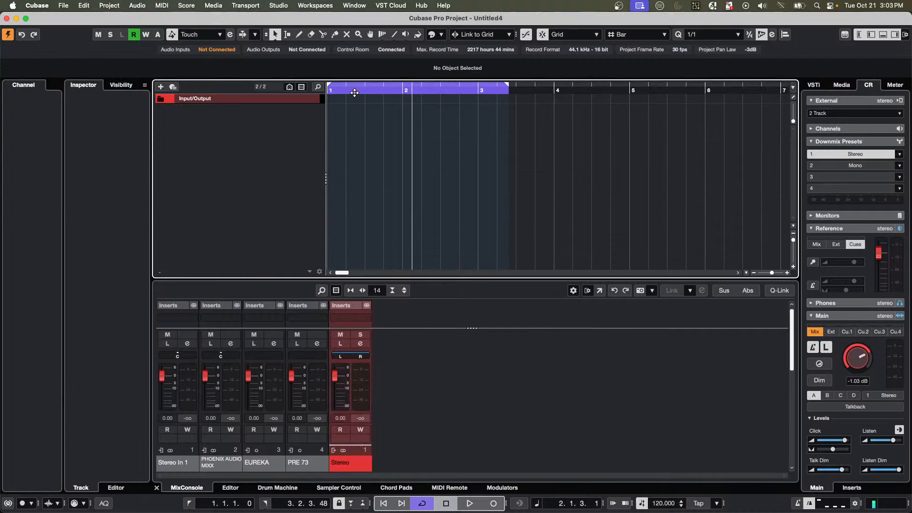
Open the Track & MixConsole Channel Colors preferences and review the Auto Track/Channel Color Mode options.
click(37, 6)
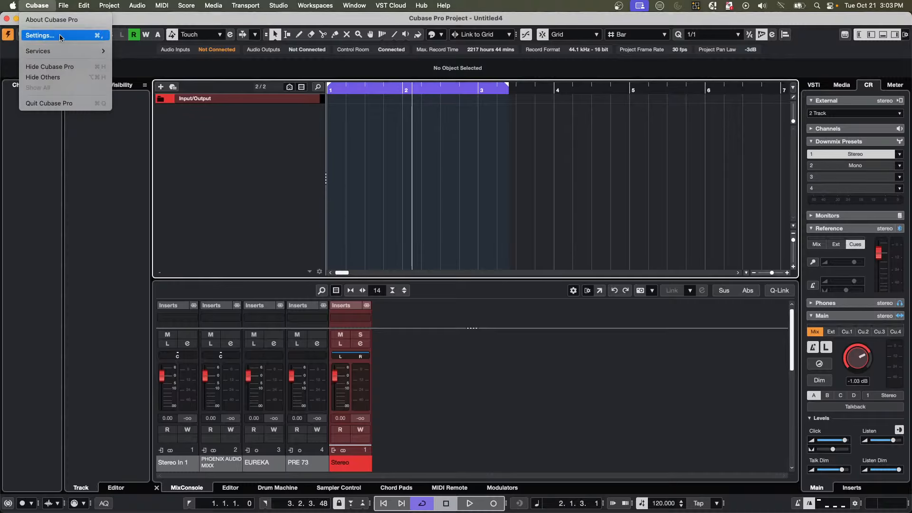
click(59, 34)
scroll(132, 367, down, 2)
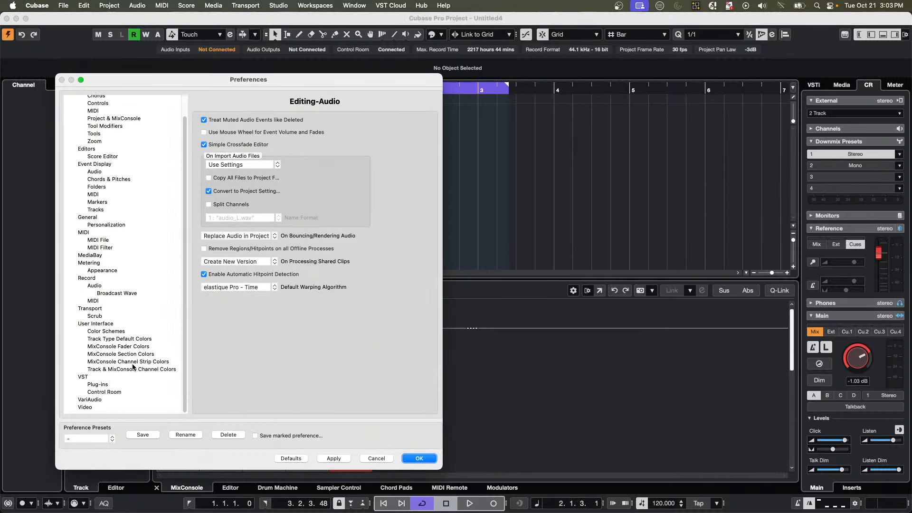
click(102, 369)
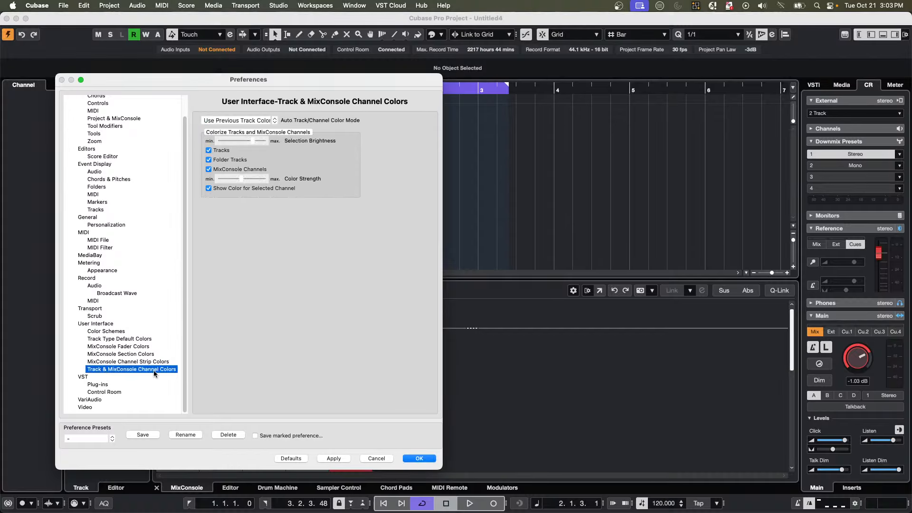
click(243, 121)
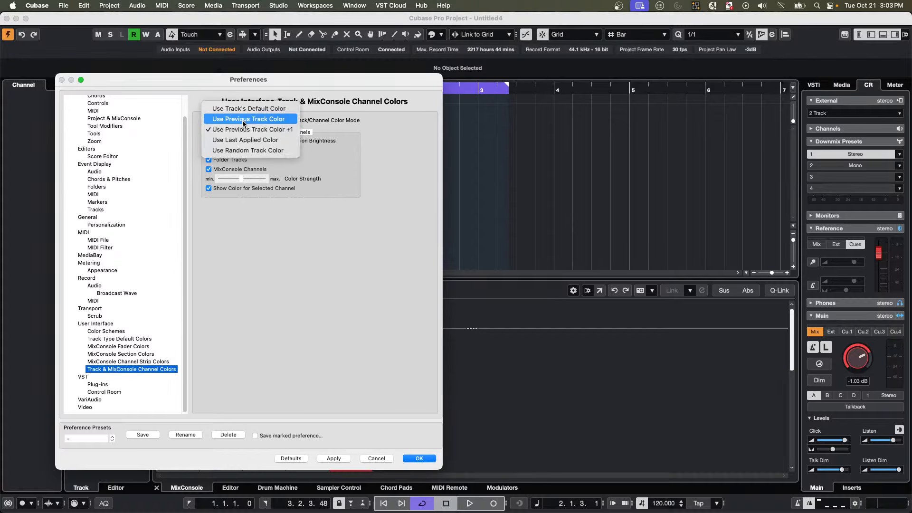
click(363, 160)
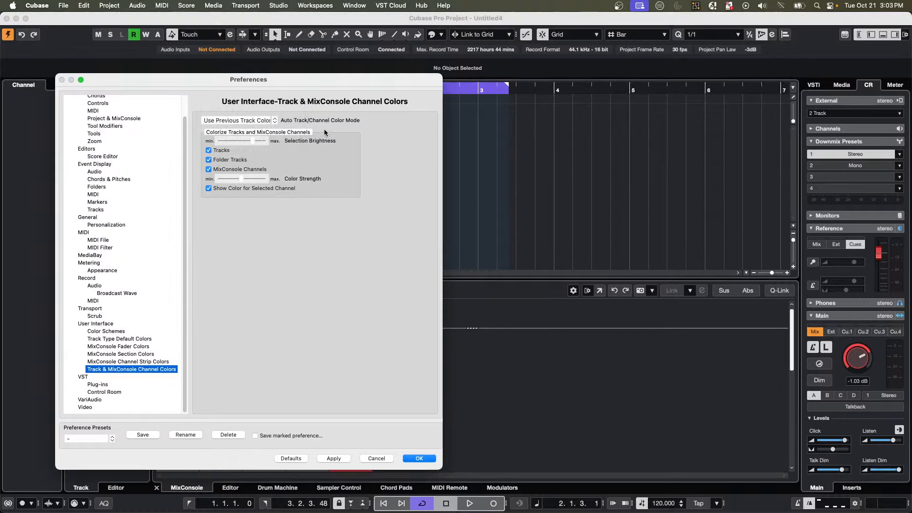
Set Auto Track/Channel Color Mode to Use Previous Track Color, leave MixConsole Channels enabled, and apply the preferences.
click(262, 121)
click(272, 119)
click(258, 152)
click(209, 170)
click(209, 170)
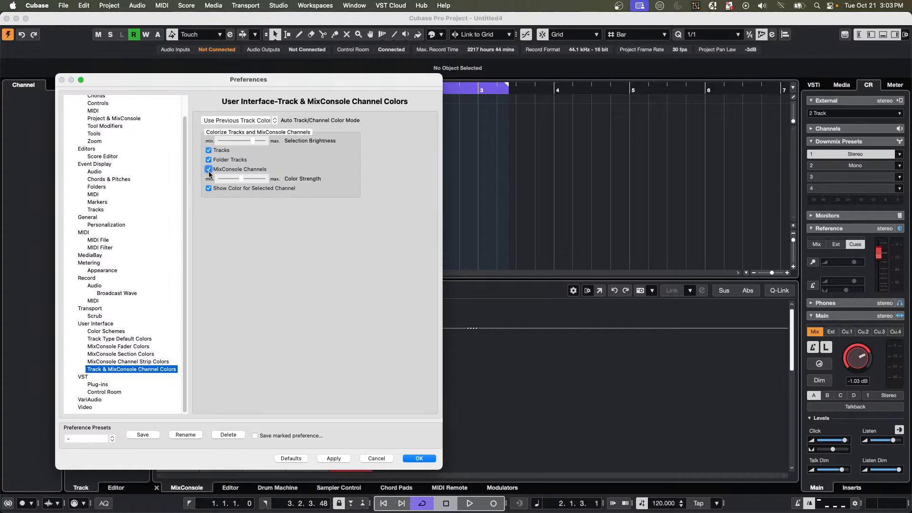
click(340, 457)
click(417, 459)
Add eight 7.1.4 audio tracks with Stereo output under the new automatic color mode.
right_click(266, 145)
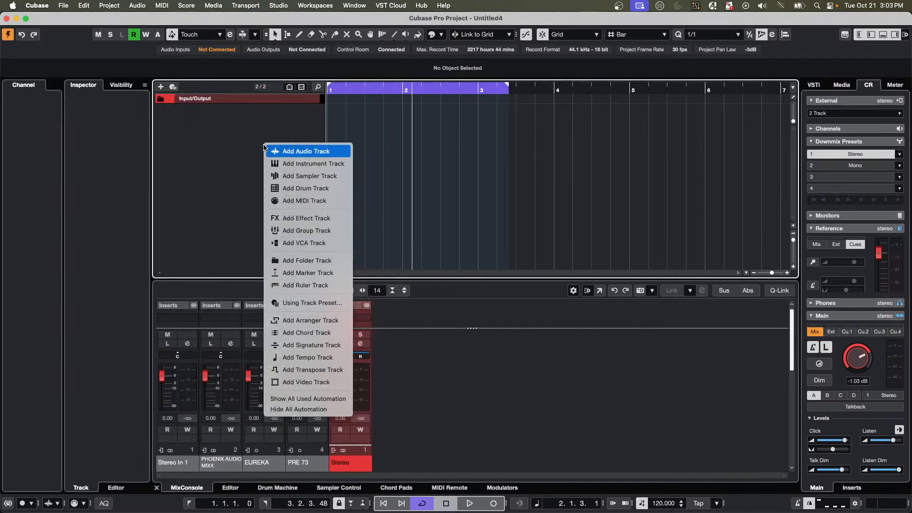
click(301, 151)
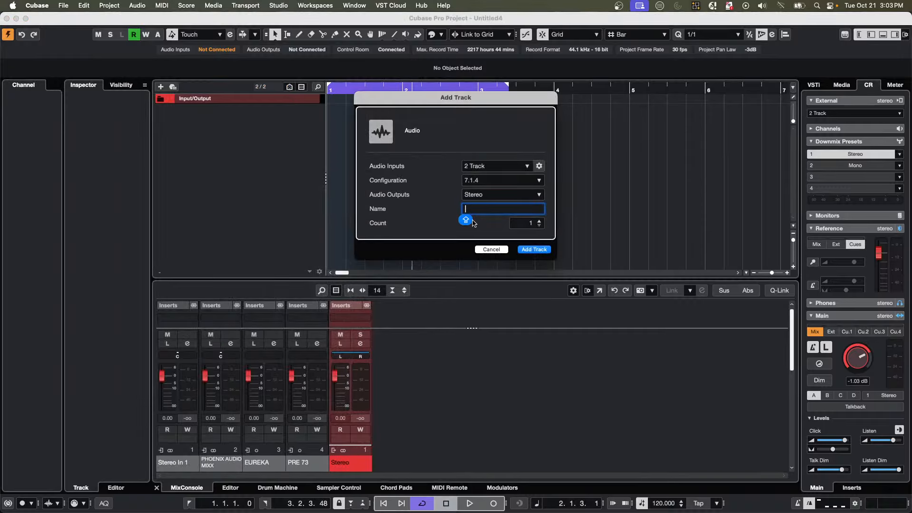
click(534, 226)
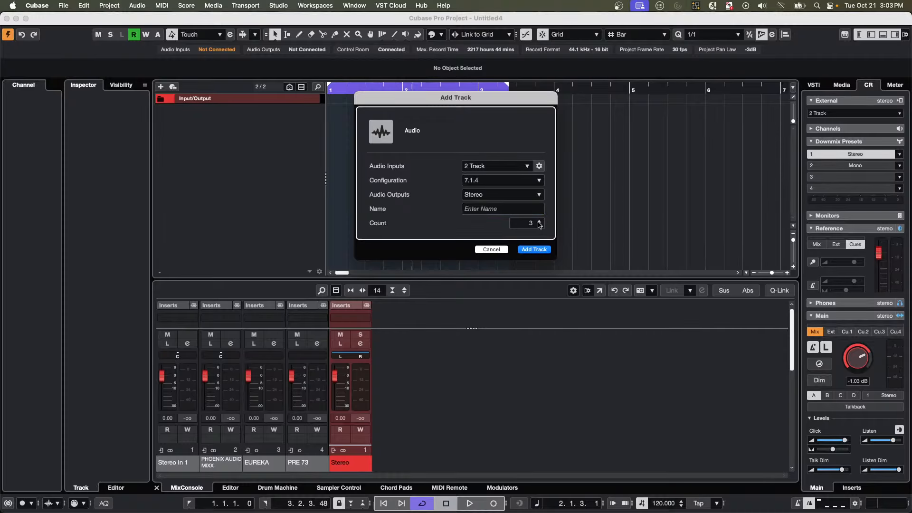
click(534, 250)
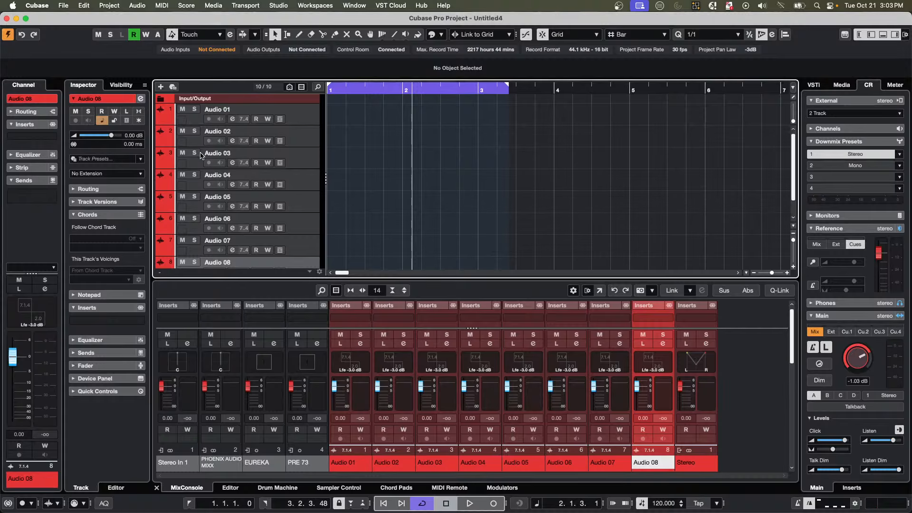
Reveal Audio 04's volume automation lane and recolor track Audio 08 to magenta-purple after trying green and golden yellow.
scroll(197, 152, down, 2)
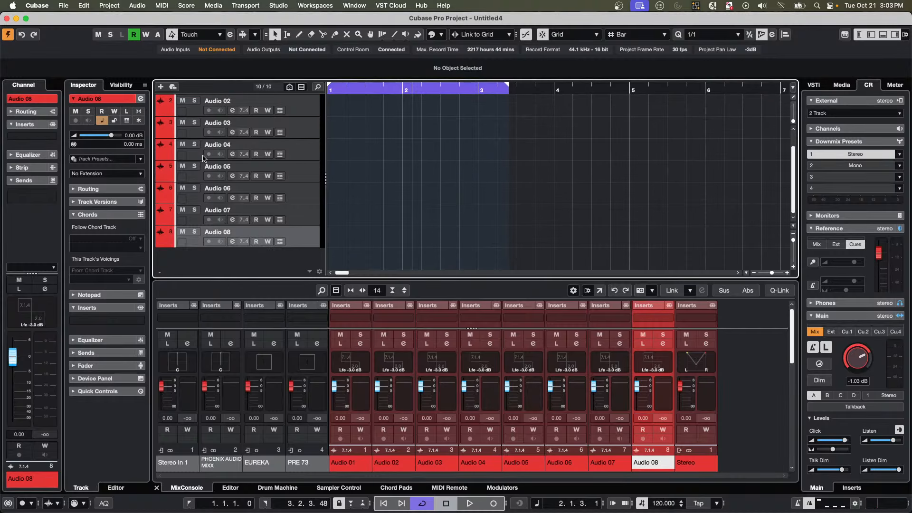
click(160, 155)
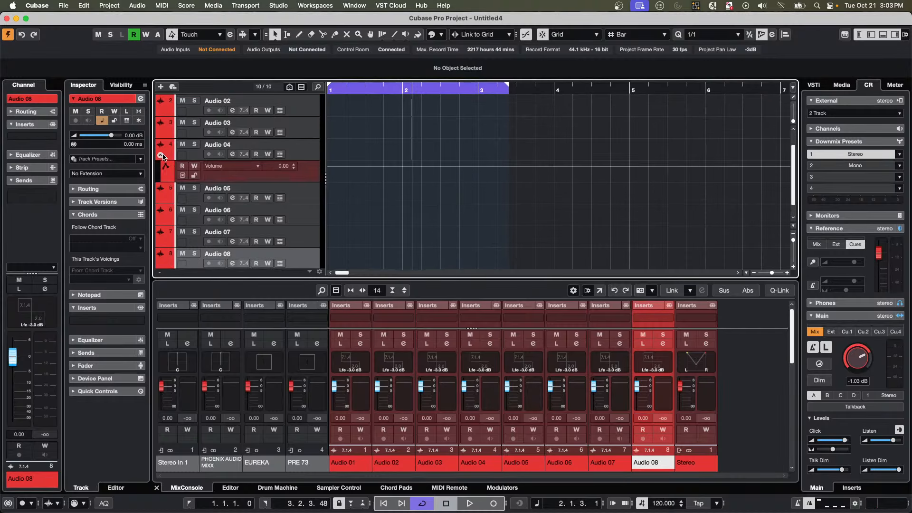
click(109, 102)
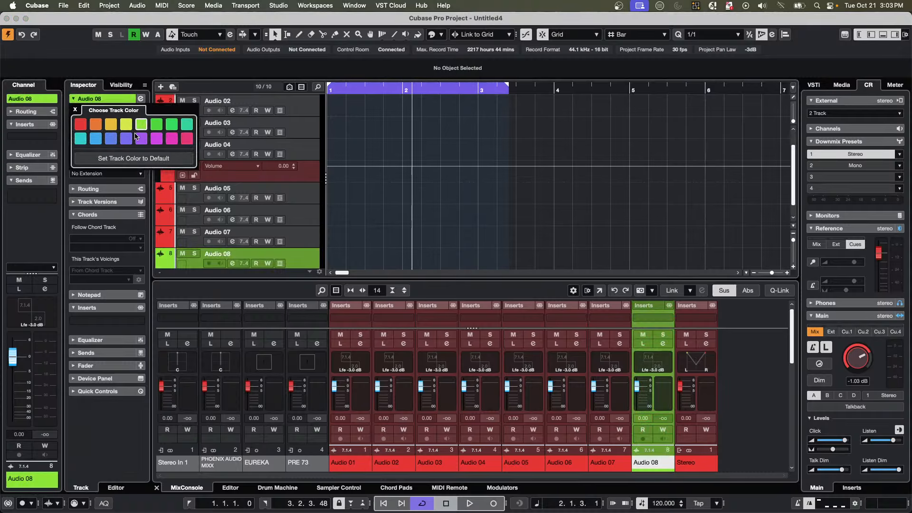
click(111, 124)
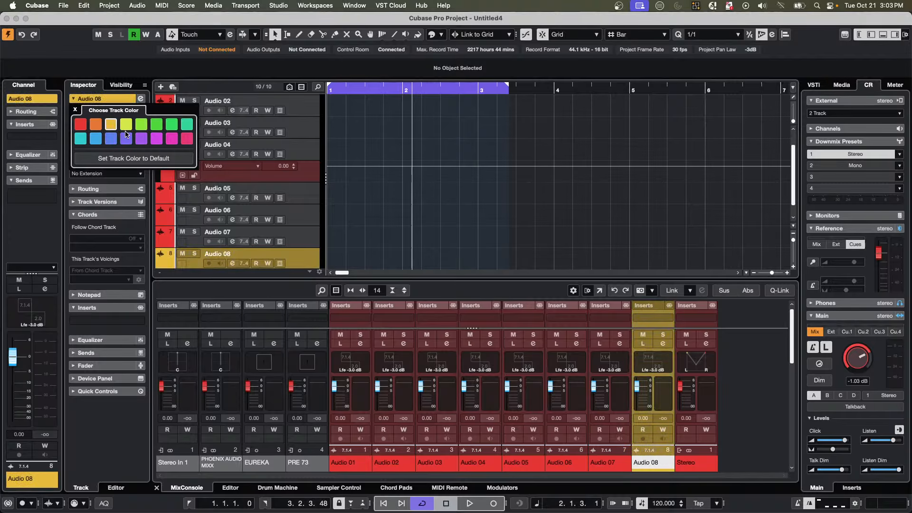
click(155, 140)
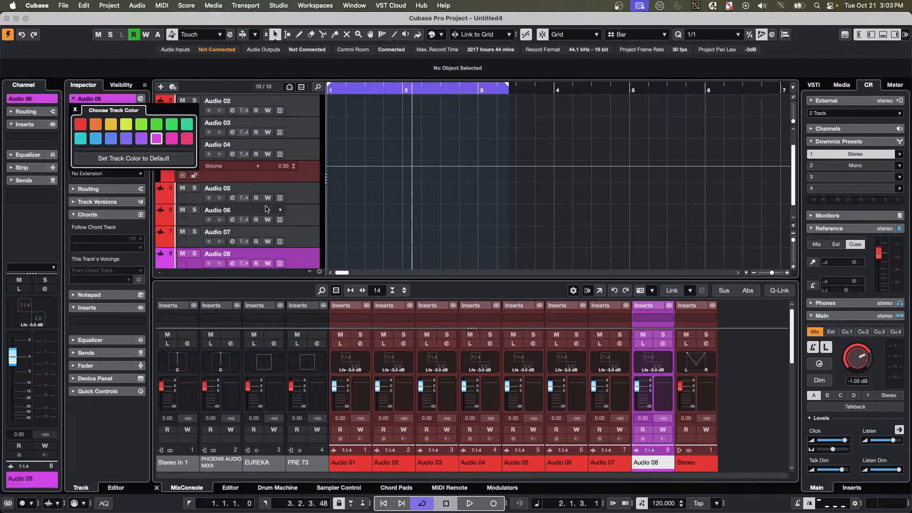
Select tracks Audio 02 through Audio 08 and colorize them all light blue in one operation.
click(300, 222)
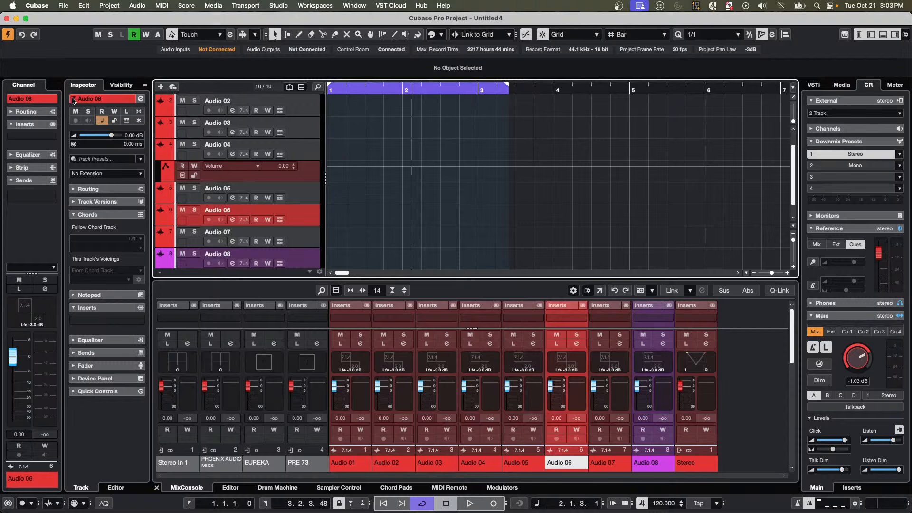
key(alt)
click(100, 100)
click(306, 113)
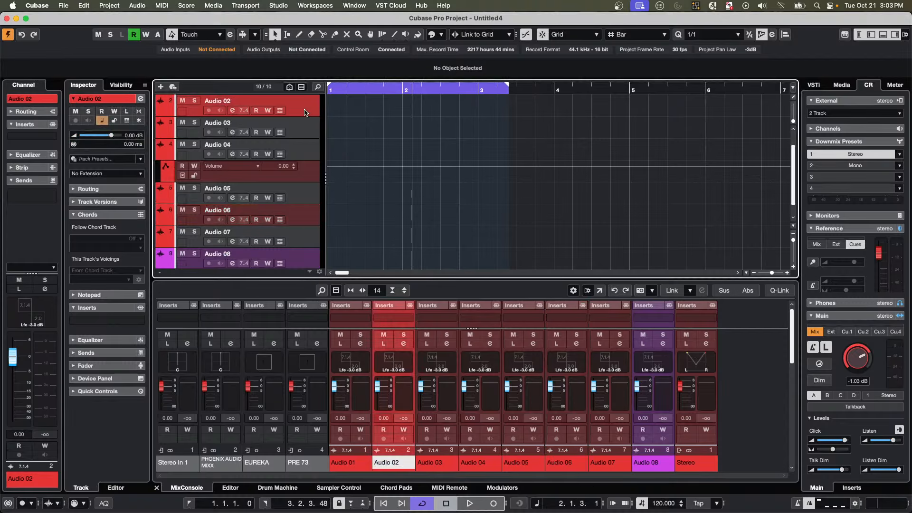
scroll(297, 154, down, 1)
shift+click(309, 242)
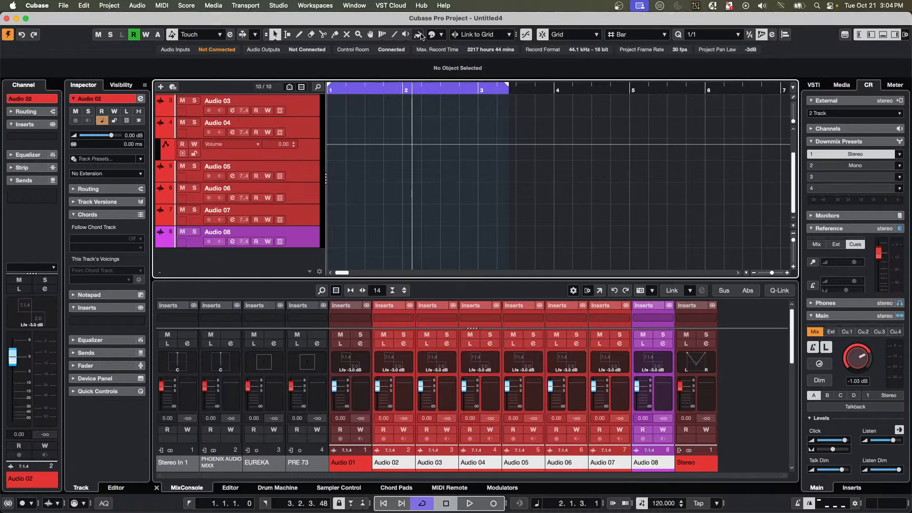
click(442, 35)
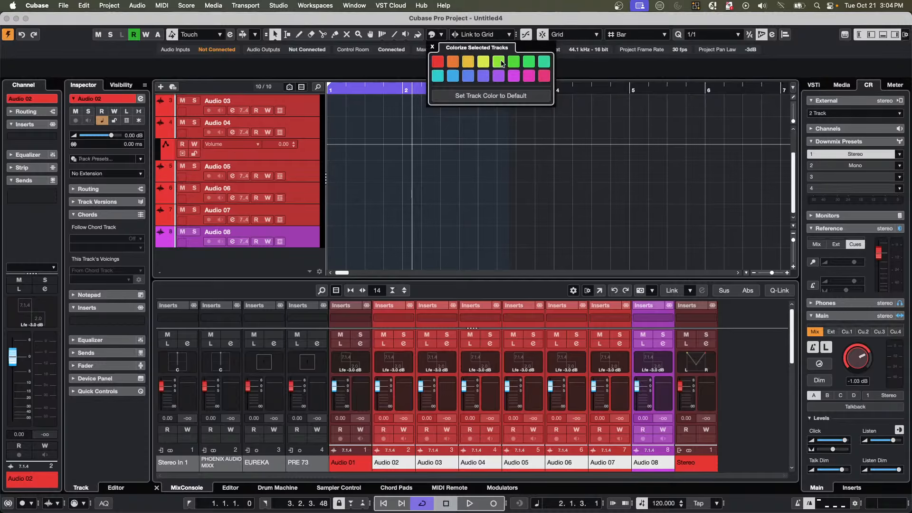
click(452, 76)
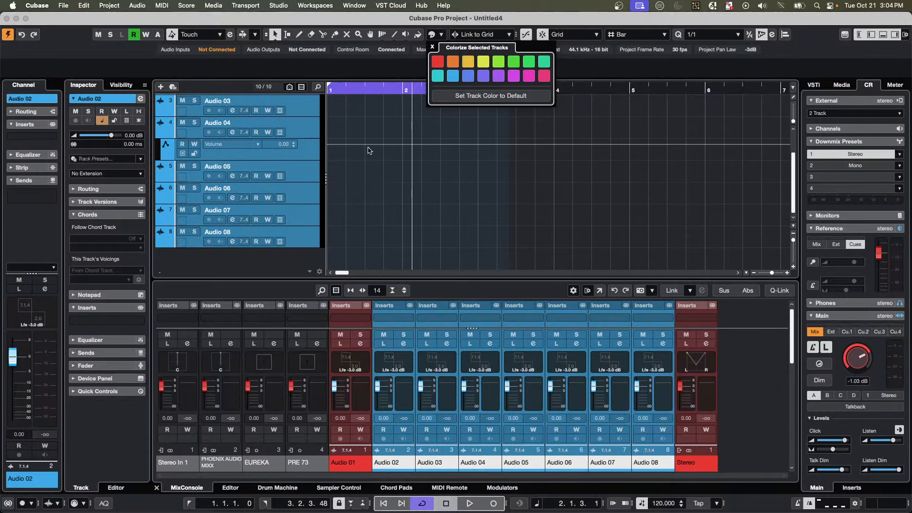
click(452, 231)
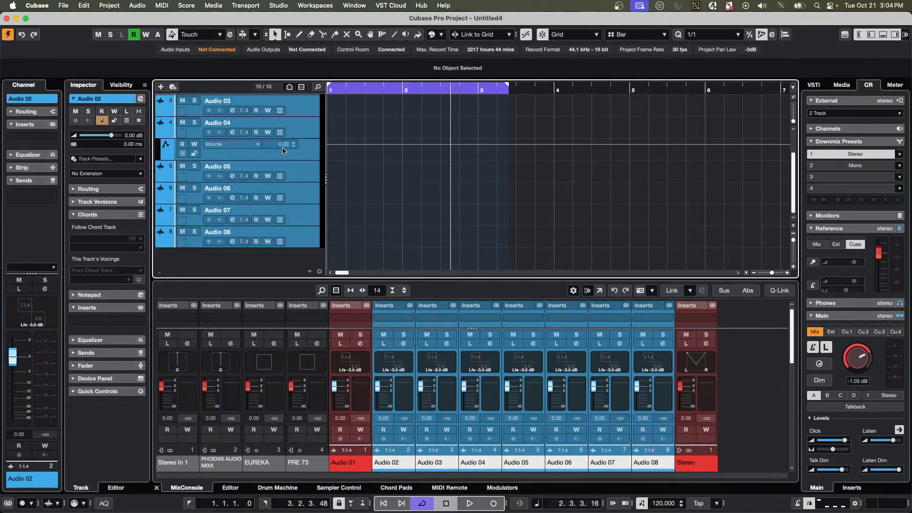
In the Track & MixConsole Channel Colors preferences, turn off colorizing for MixConsole Channels and Tracks, applying each change.
click(288, 214)
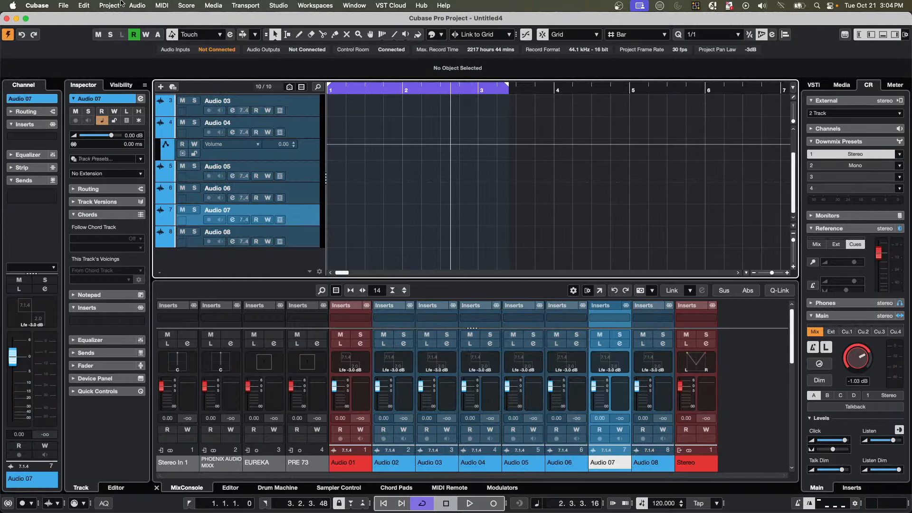
click(30, 4)
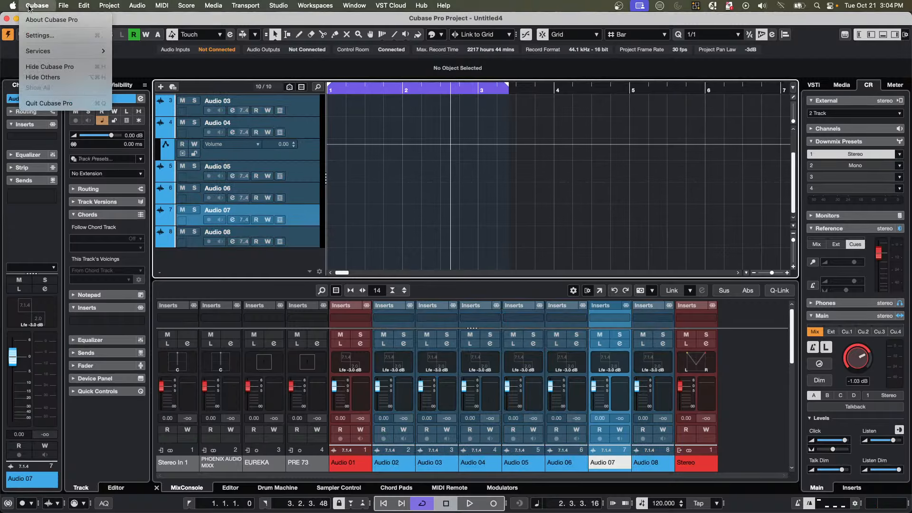
click(54, 36)
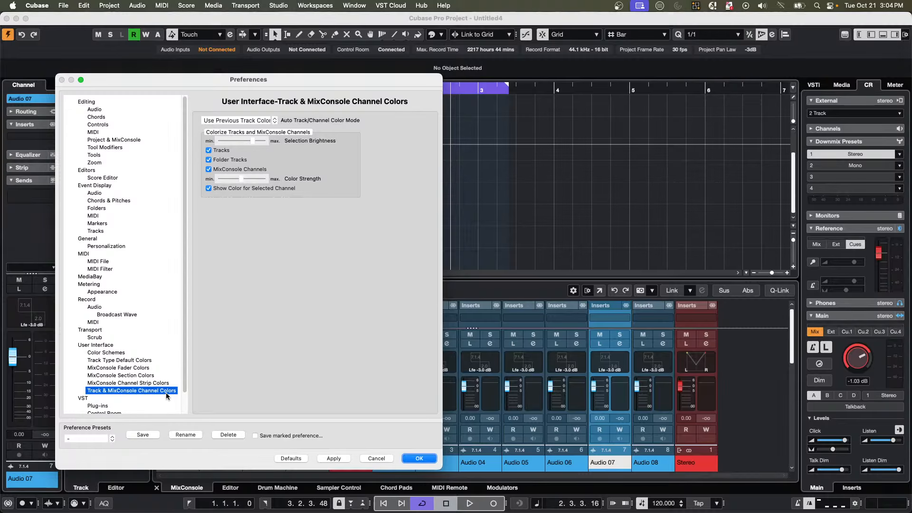
click(209, 169)
click(330, 459)
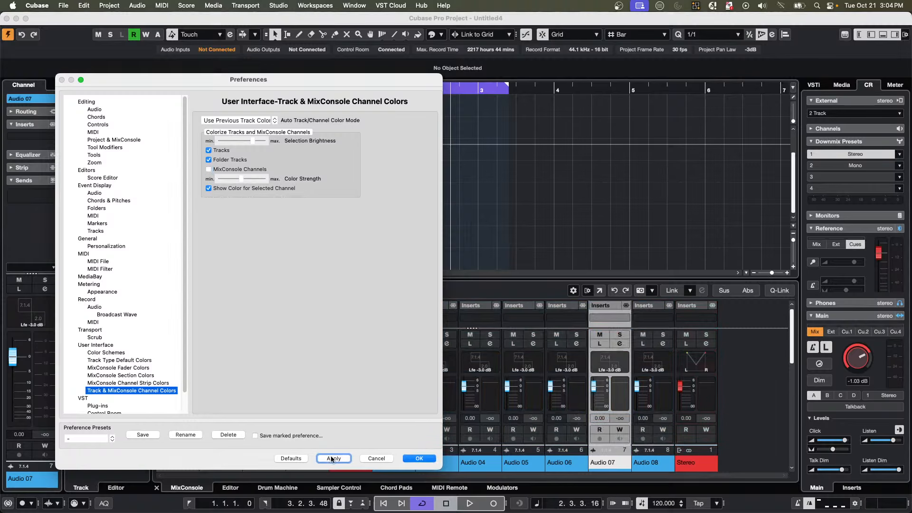
drag(358, 84, 679, 81)
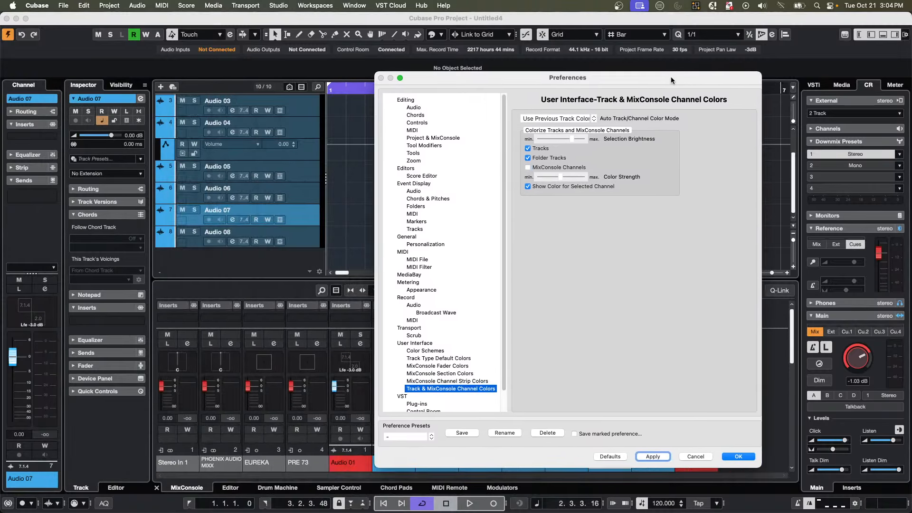
click(538, 149)
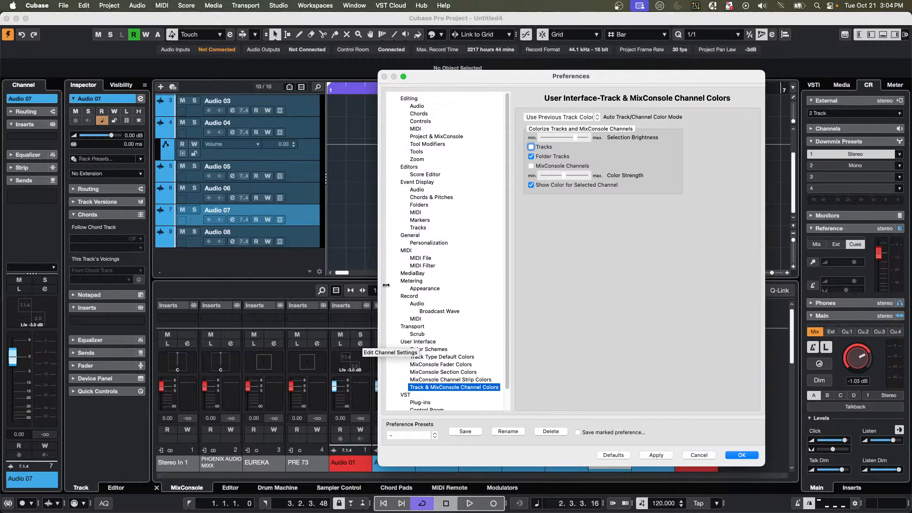
click(658, 454)
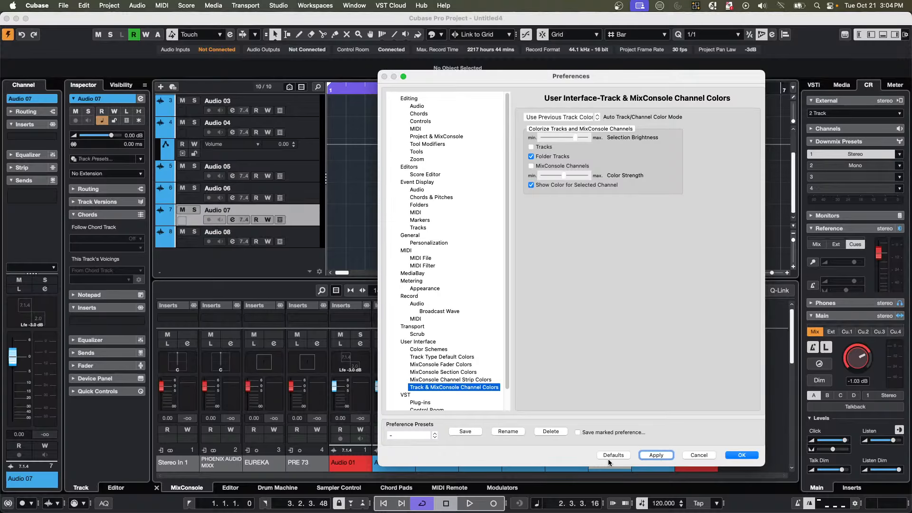
Re-enable Tracks and MixConsole Channels colorizing, raise Color Strength to maximum, and apply the preferences.
click(532, 149)
click(531, 165)
drag(564, 174, 590, 175)
click(658, 456)
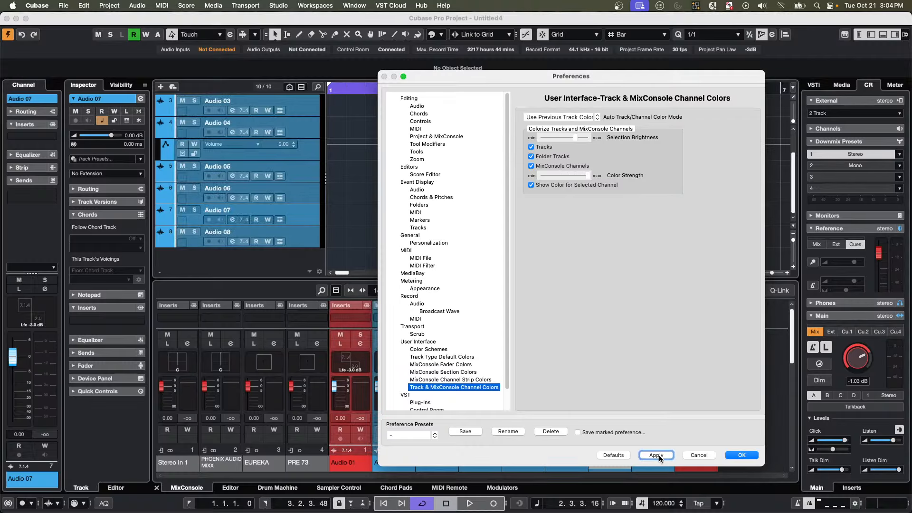
Reduce Color Strength to about two-thirds of its range, apply it, and accept the preferences.
drag(483, 74, 613, 80)
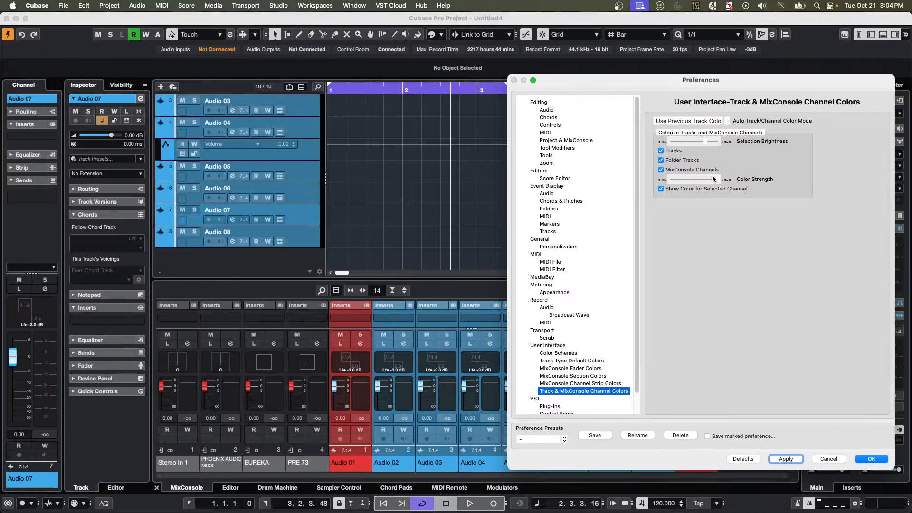
drag(712, 177, 706, 180)
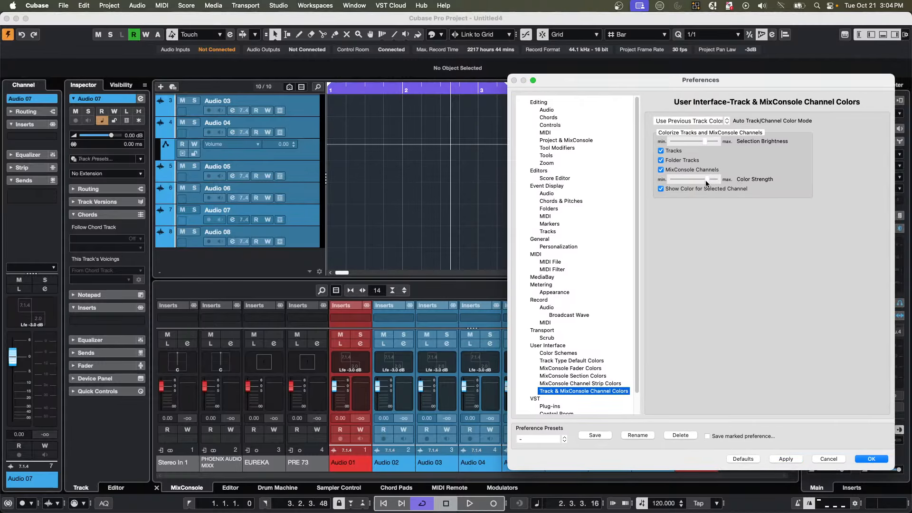
click(785, 459)
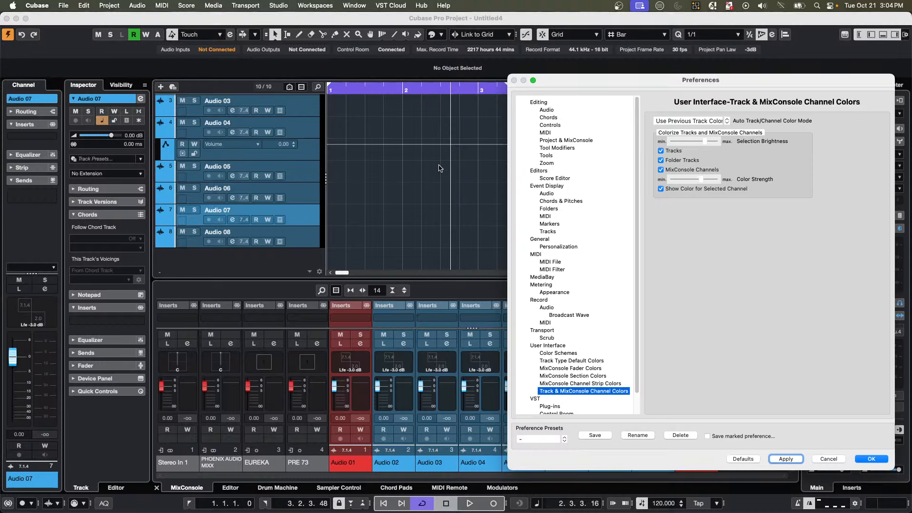
click(871, 458)
Select several of the blue audio tracks in turn to compare selected and unselected colors in the track list and MixConsole.
click(307, 179)
click(314, 220)
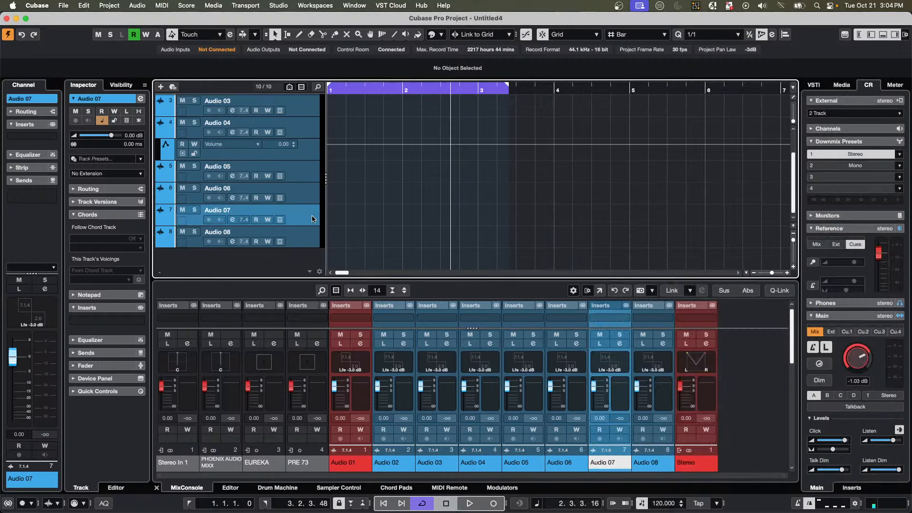
click(312, 238)
click(303, 197)
click(311, 134)
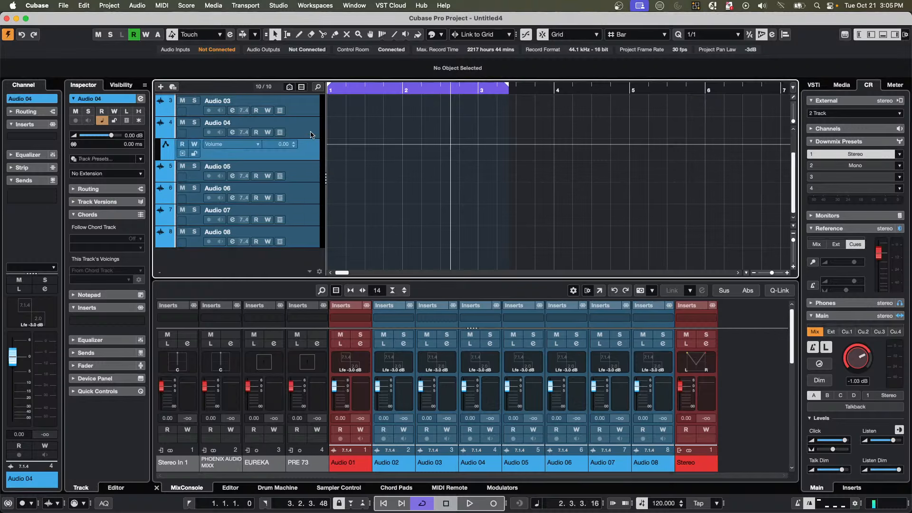
click(305, 219)
click(305, 237)
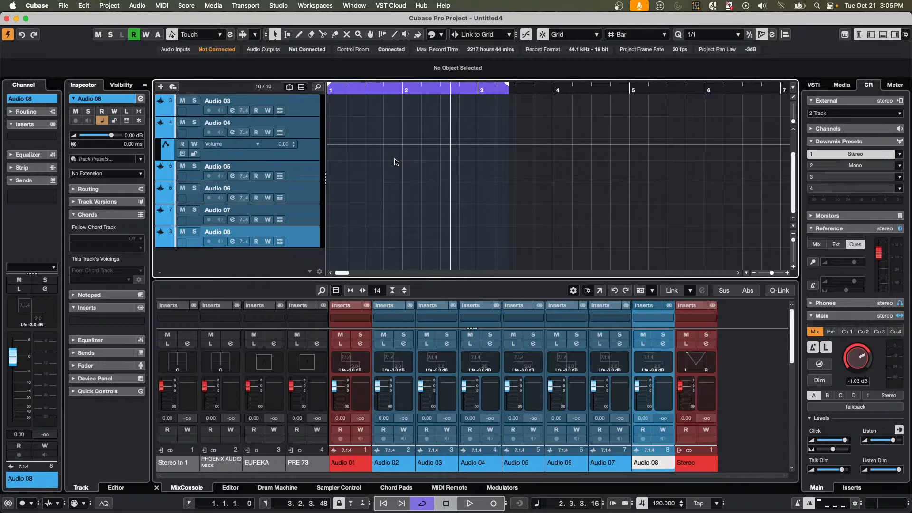
Hide Audio 04's automation lane and move tracks Audio 01 through Audio 08 into a new folder.
click(160, 133)
scroll(272, 197, up, 3)
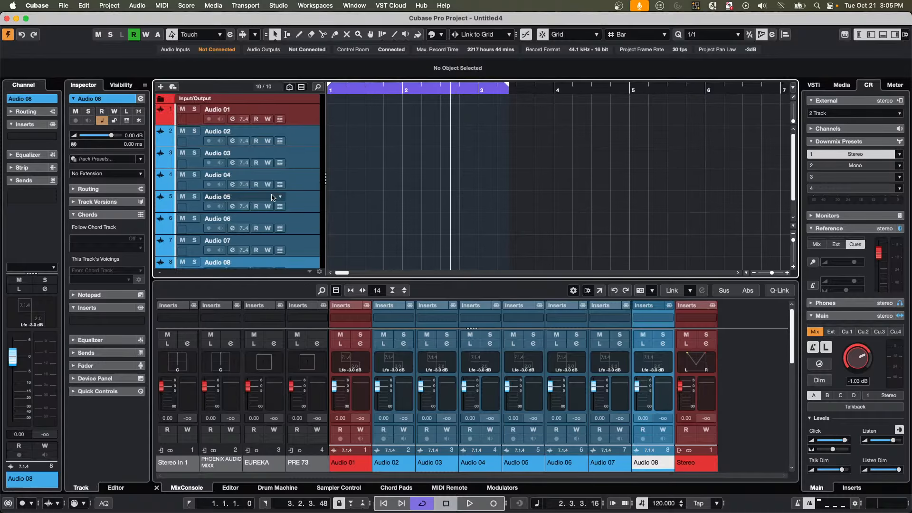
click(313, 115)
scroll(292, 207, down, 3)
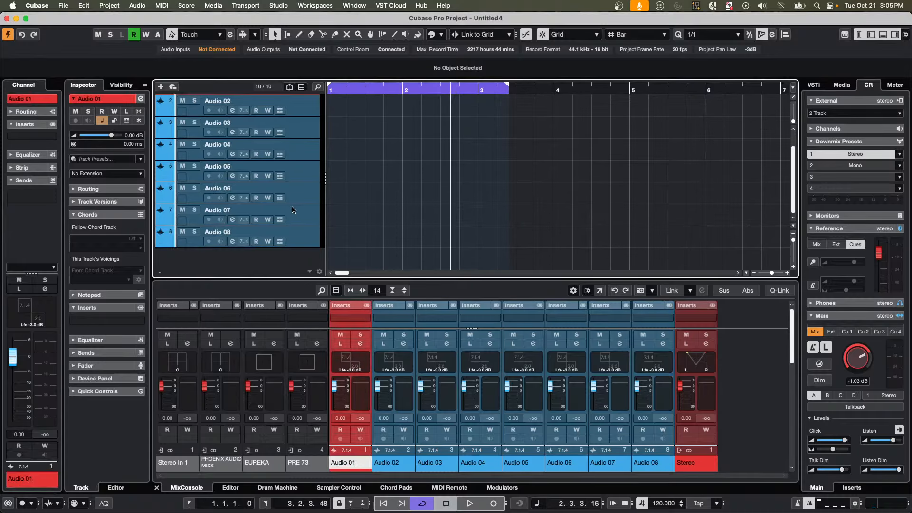
shift+click(300, 239)
right_click(300, 234)
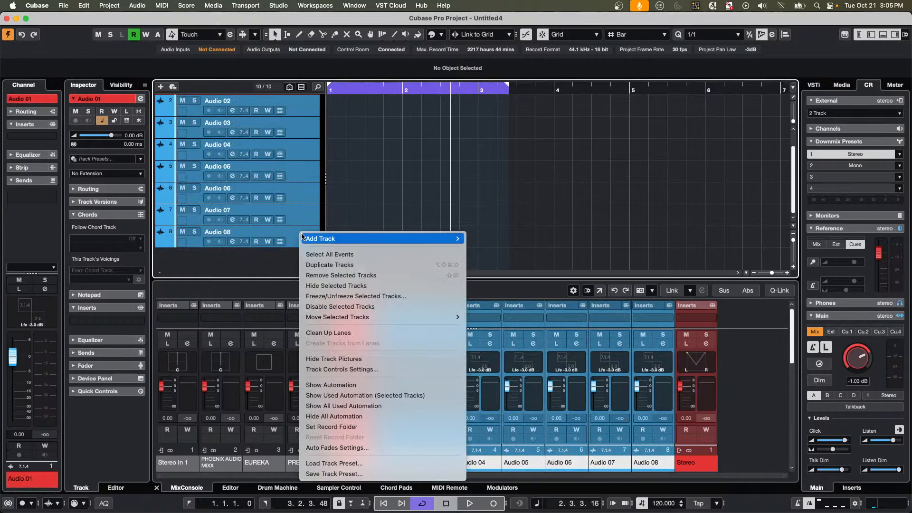
mouse_move(373, 315)
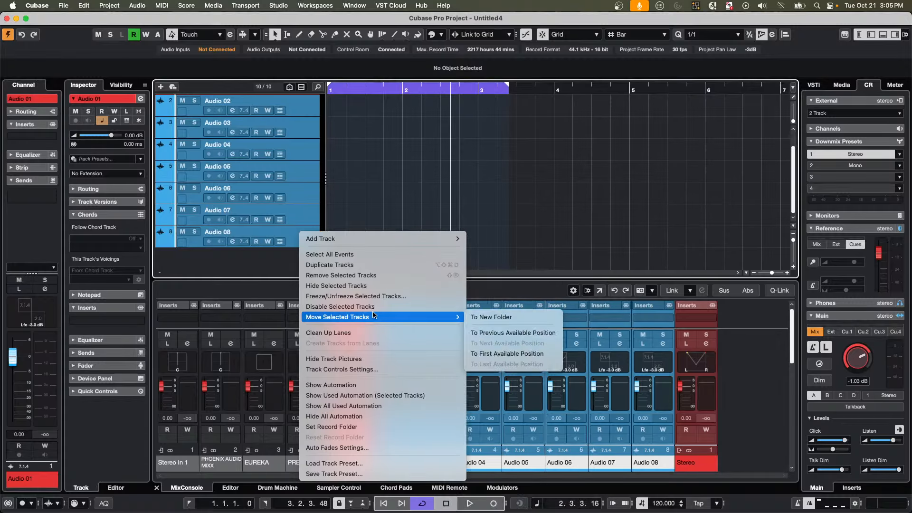
click(549, 316)
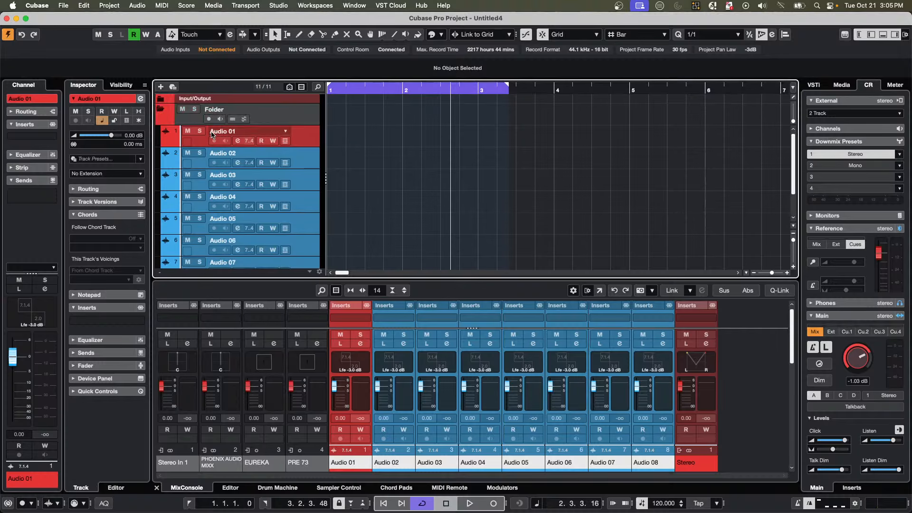
Collapse and expand the new folder track repeatedly to show how it contains the eight audio tracks.
click(160, 112)
click(160, 112)
click(160, 111)
click(160, 112)
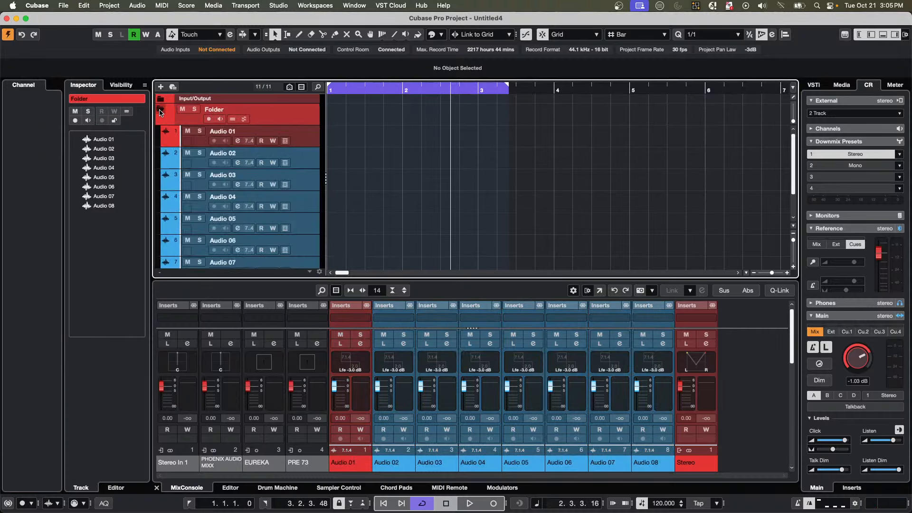
click(160, 111)
click(160, 112)
click(161, 112)
click(161, 112)
click(160, 112)
click(161, 112)
click(161, 111)
click(161, 111)
Select Audio 01 through Audio 08 and move them out of the folder to just above it.
click(315, 141)
scroll(306, 166, down, 2)
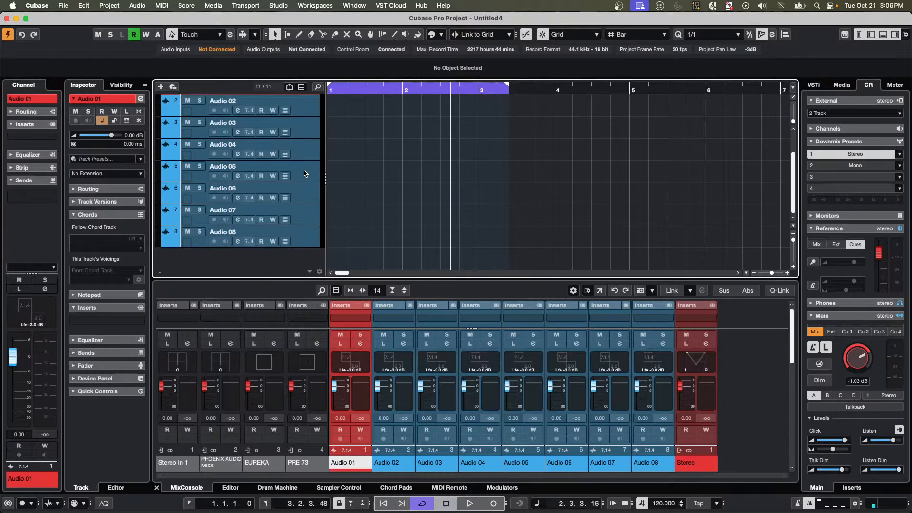
shift+click(299, 239)
scroll(308, 197, up, 2)
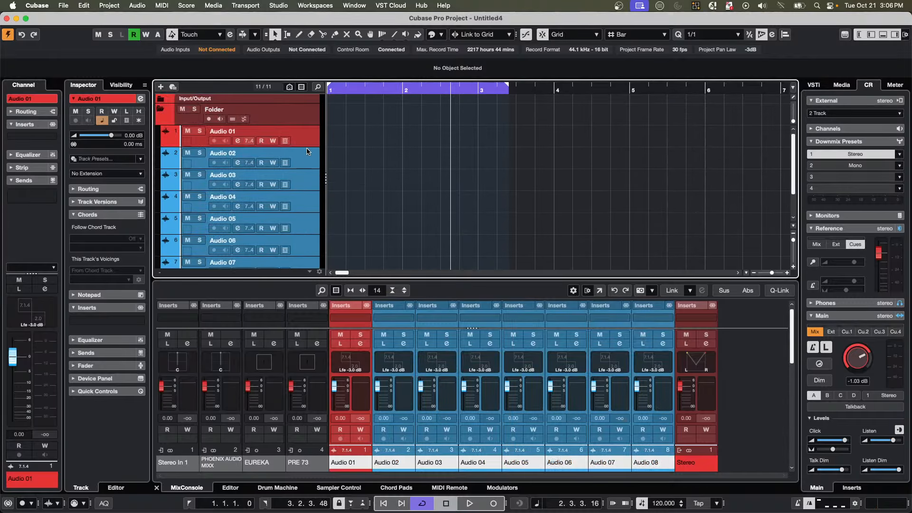
drag(303, 138, 289, 108)
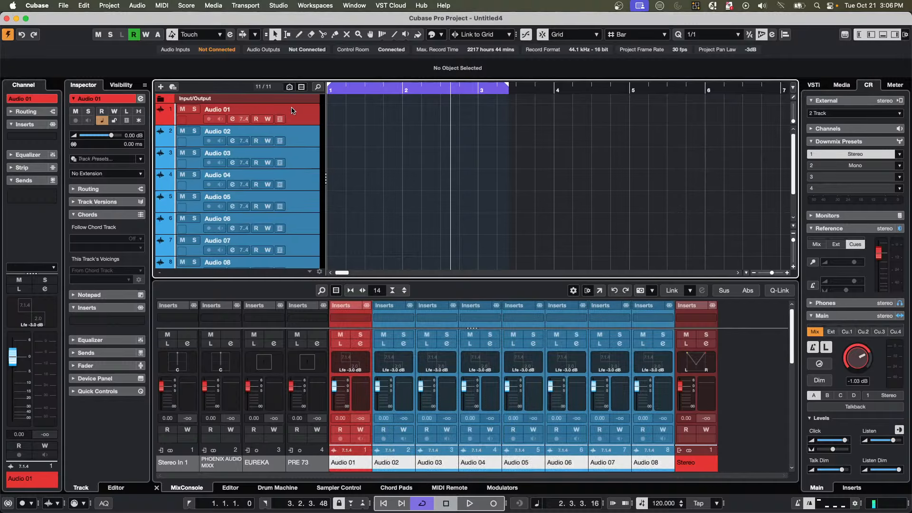
Move the eight selected audio tracks back into the folder track.
scroll(214, 190, down, 3)
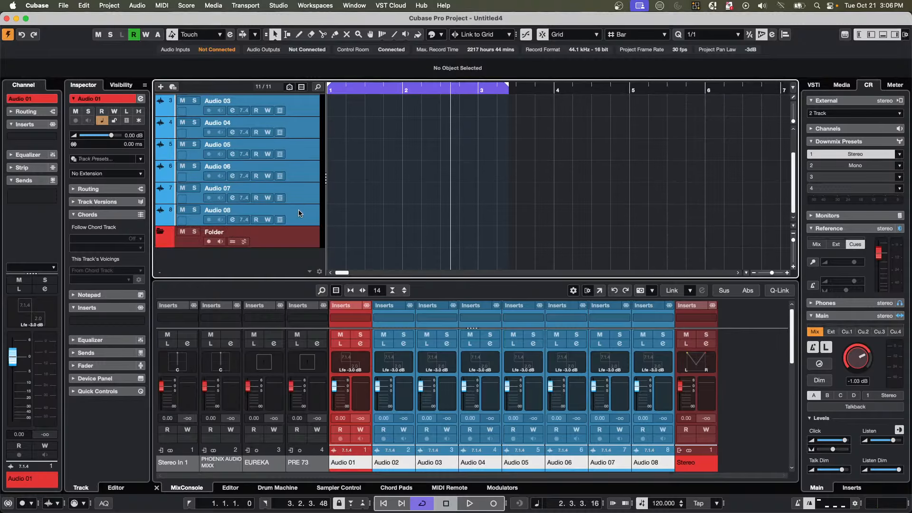
drag(298, 212, 291, 236)
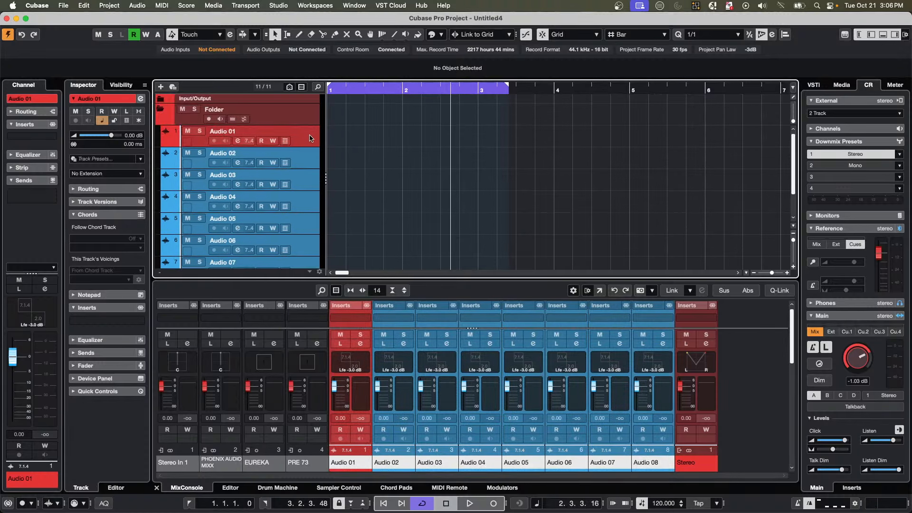
Take the eight selected tracks out of the folder, placing them below it and then above it.
drag(310, 138, 269, 270)
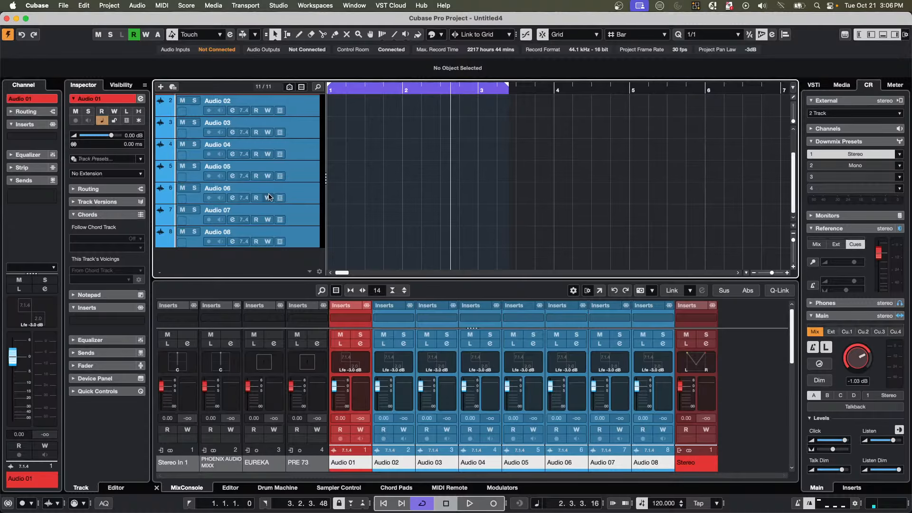
scroll(265, 197, up, 3)
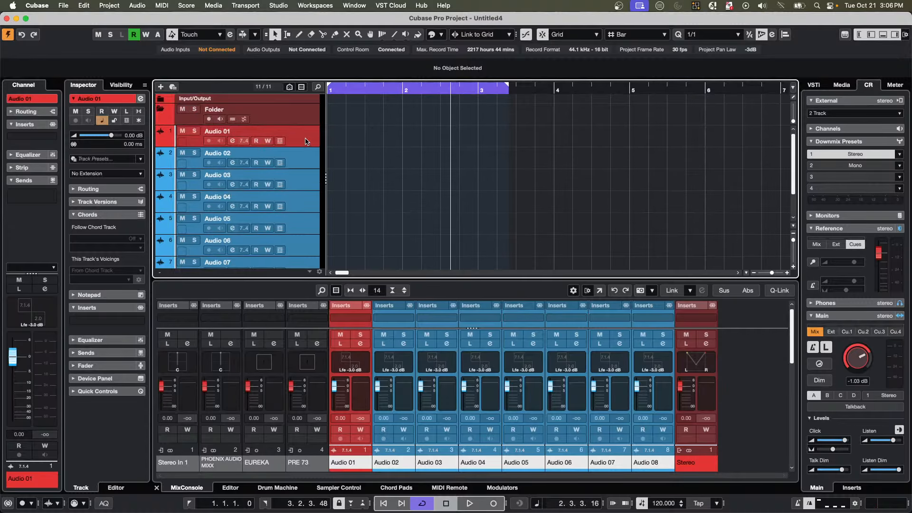
drag(307, 138, 293, 114)
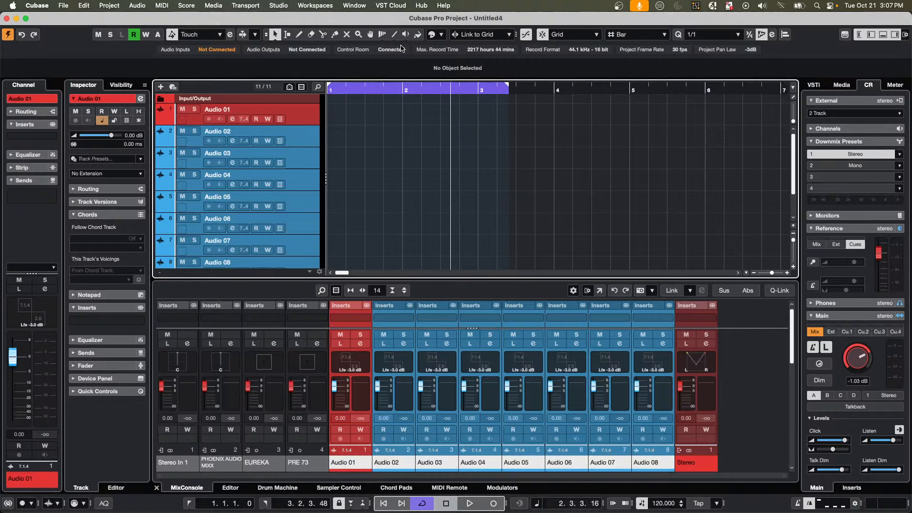
Open the recent project A Long Time Ago Verve.cpr and activate it as the current project.
click(63, 5)
mouse_move(113, 207)
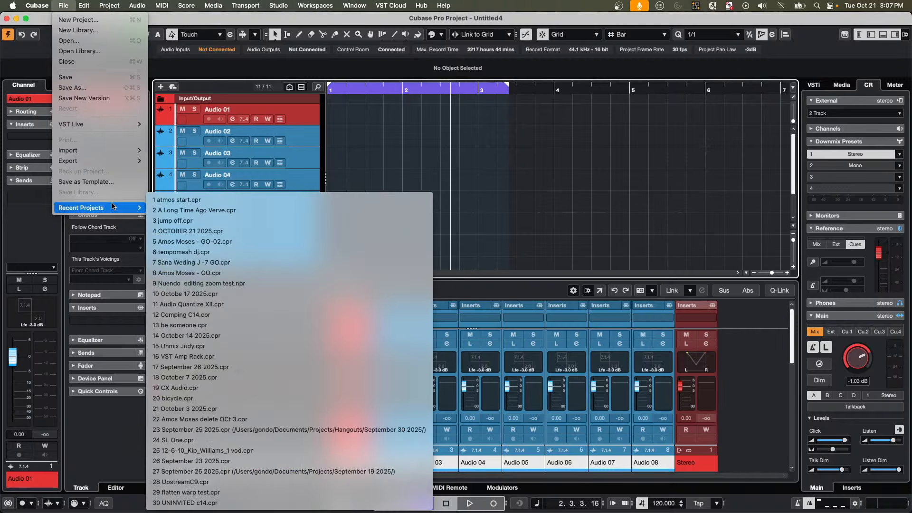
click(255, 209)
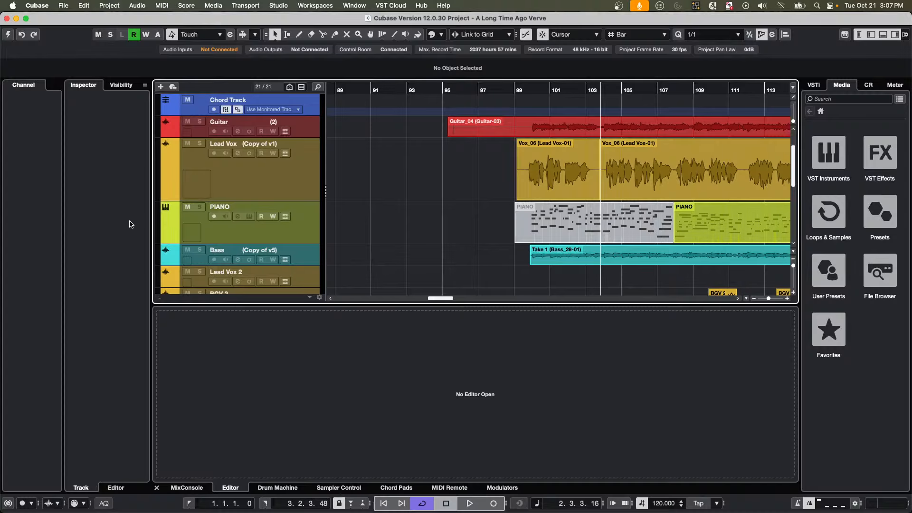
click(7, 34)
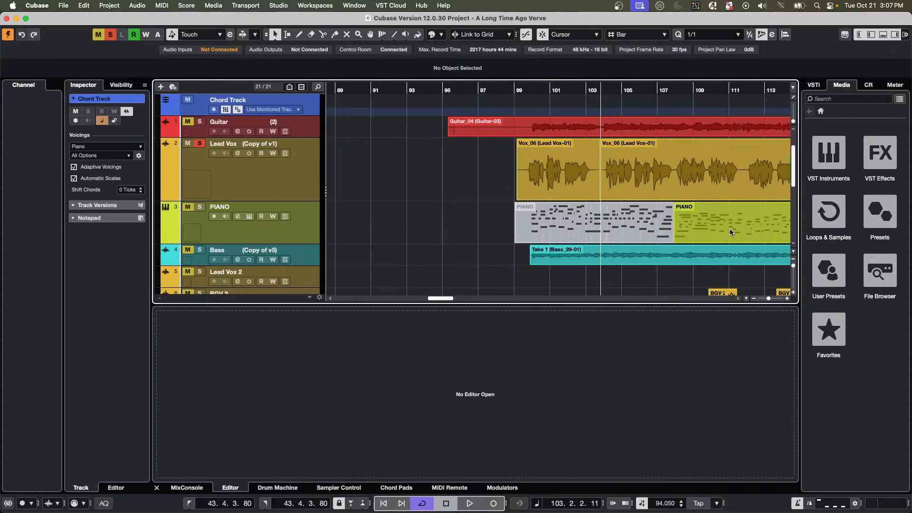
Select the second PIANO part, solo the PIANO track instead of Lead Vox, and play the part from about bar 109.
click(702, 233)
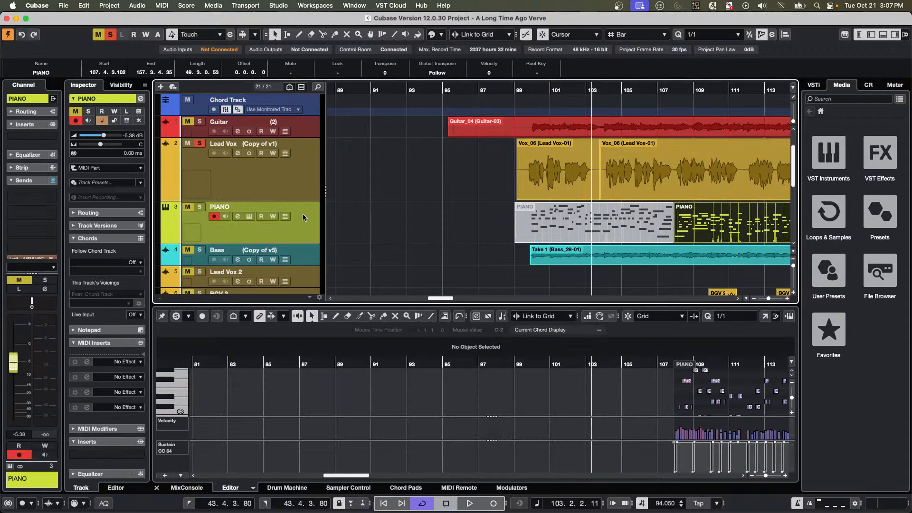
click(199, 207)
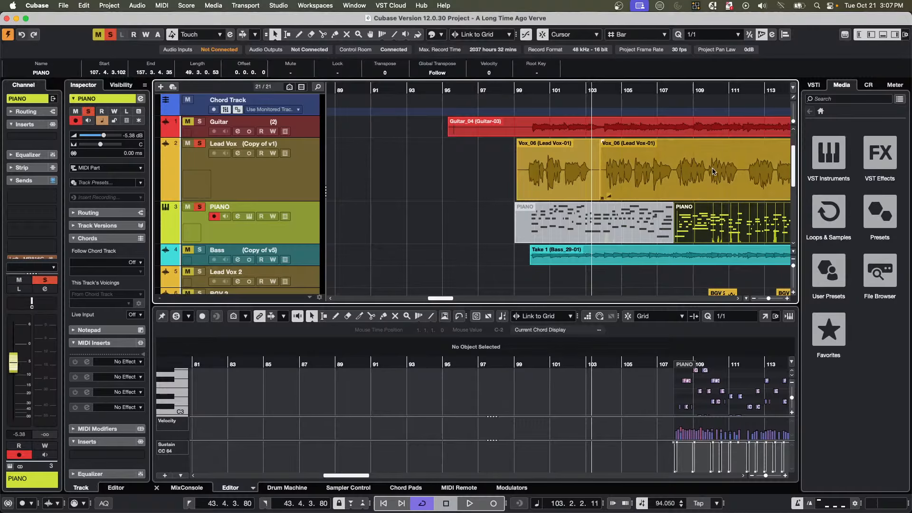
click(693, 89)
key(space)
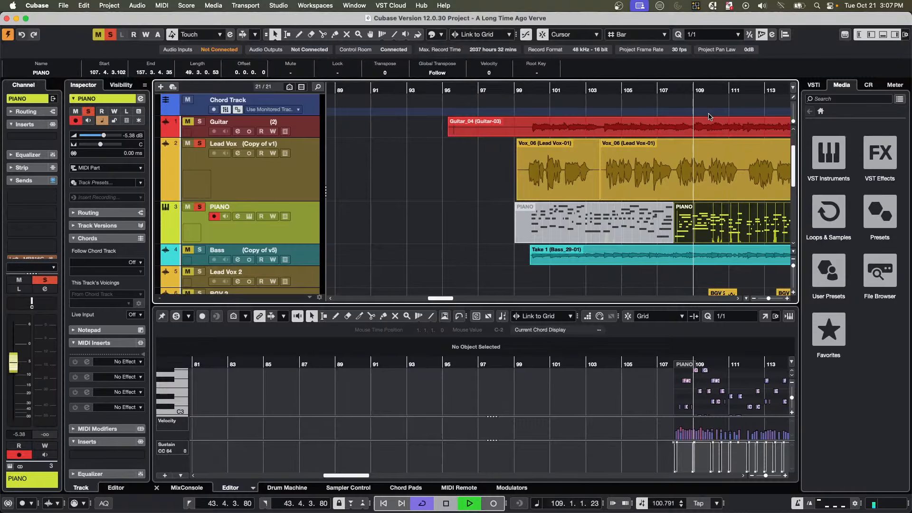
click(200, 144)
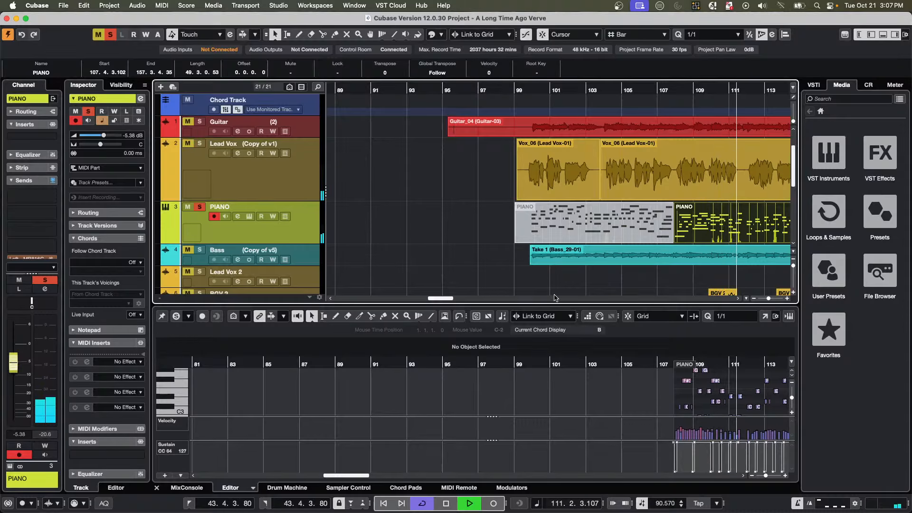
key(space)
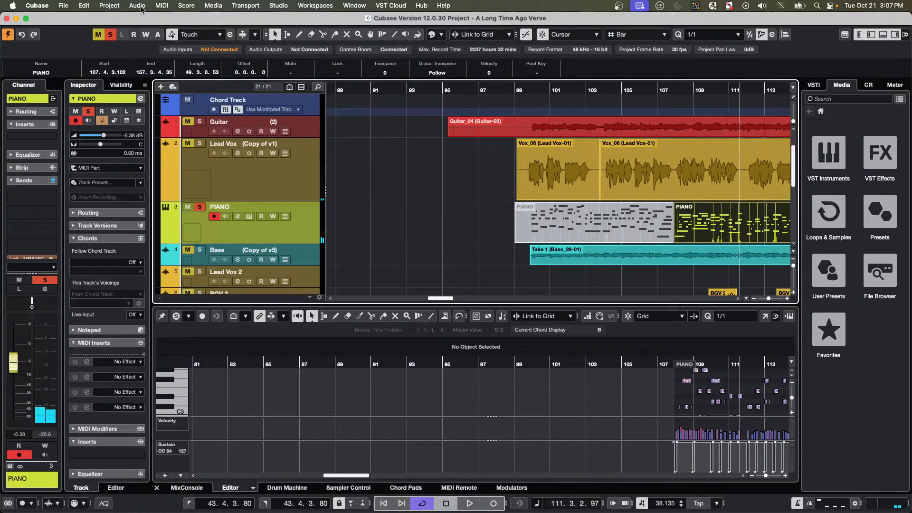
Render the selected PIANO part in place as one event with Channel Settings, enlarge the rendered track, and undo the render.
click(84, 5)
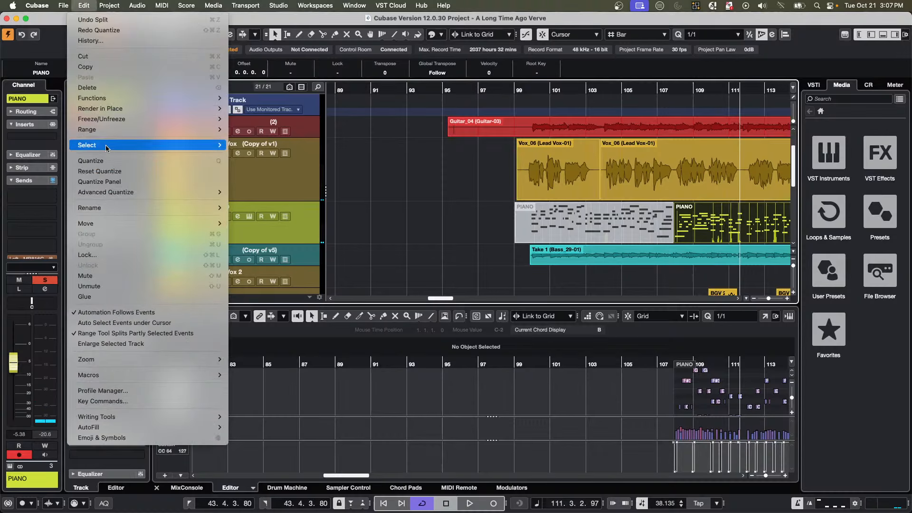
mouse_move(209, 108)
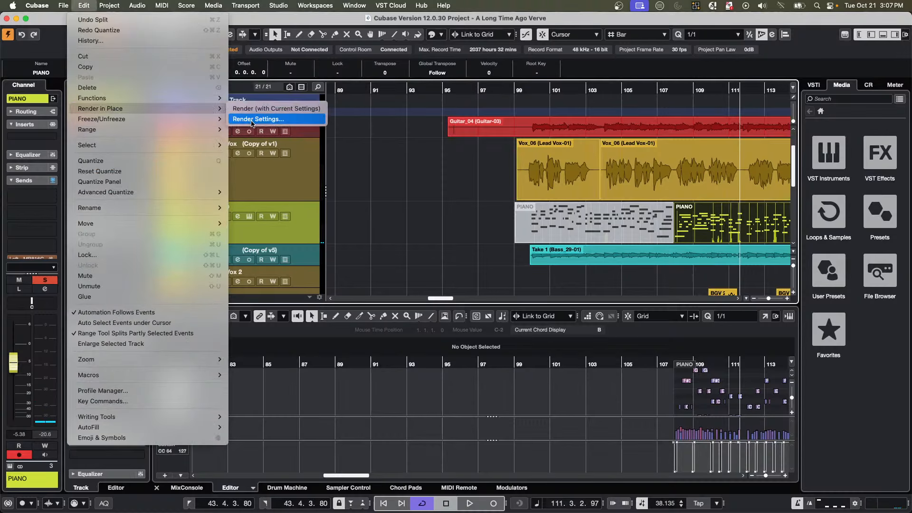
click(256, 119)
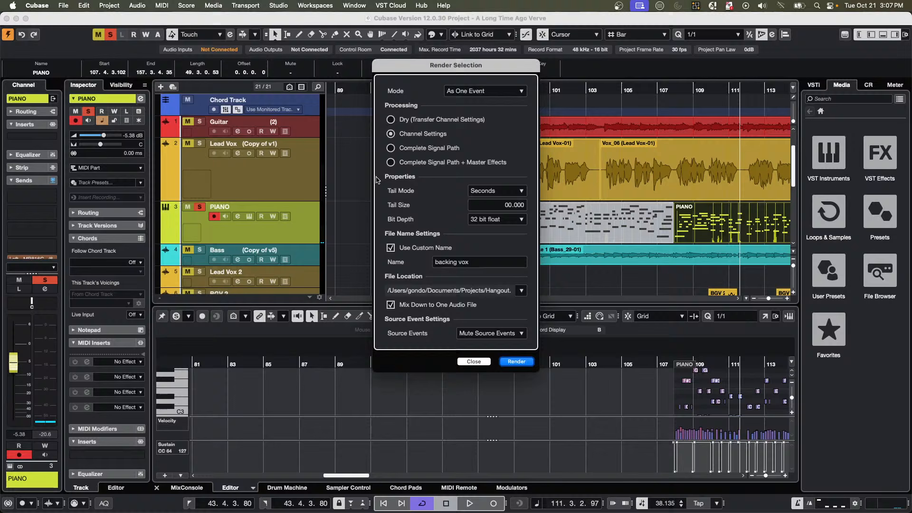
click(516, 362)
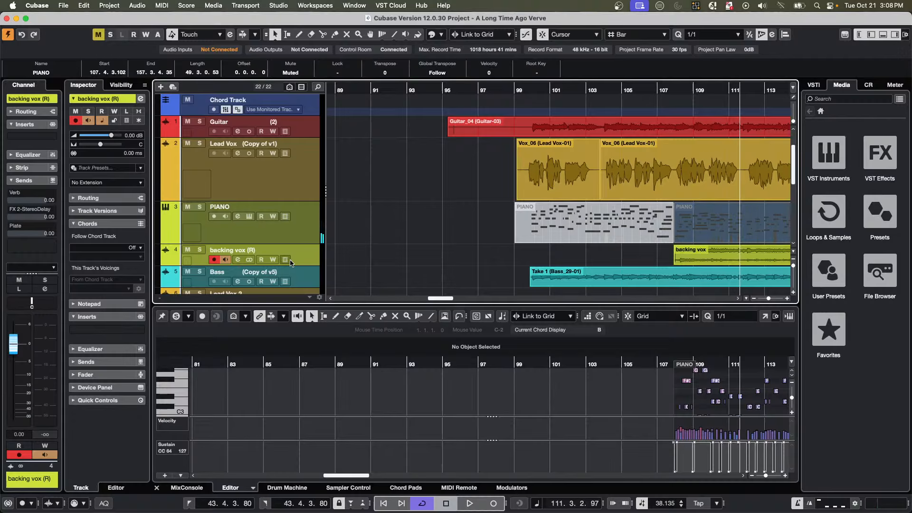
mouse_move(301, 266)
mouse_down()
mouse_move(301, 295)
mouse_move(301, 278)
mouse_up()
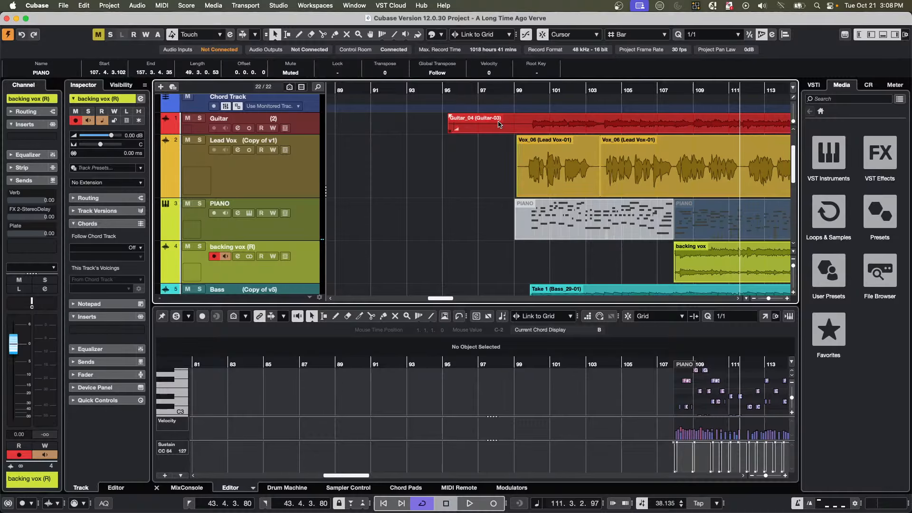
key(super+z)
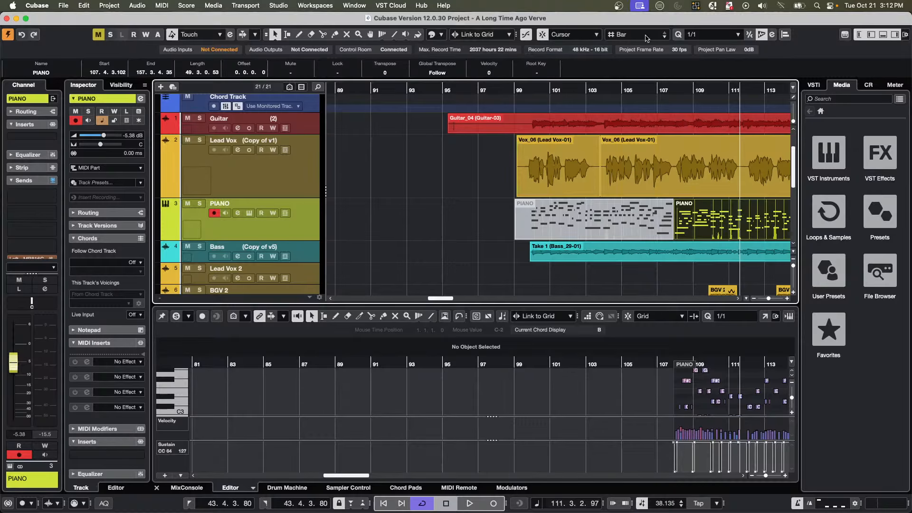
Select the first Vox_06 event on the Lead Vox track and list the project's audio files in the Pool.
click(539, 181)
click(555, 176)
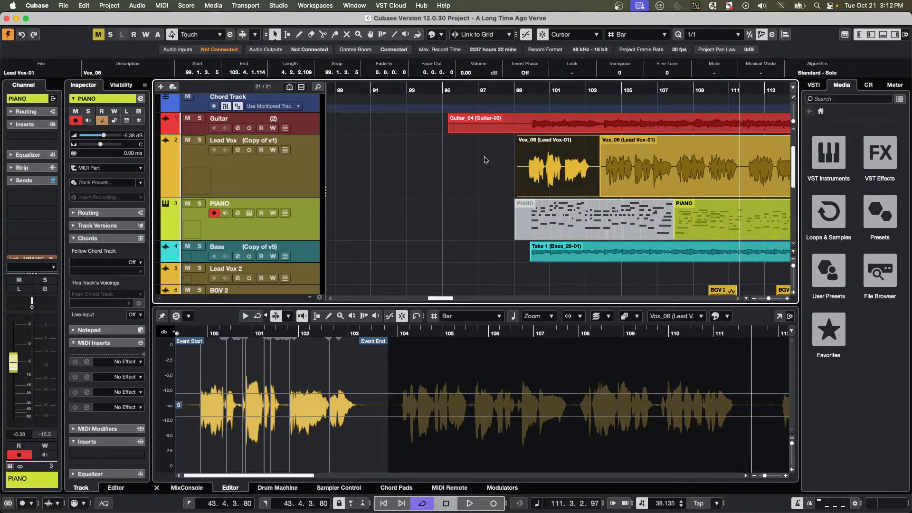
click(216, 6)
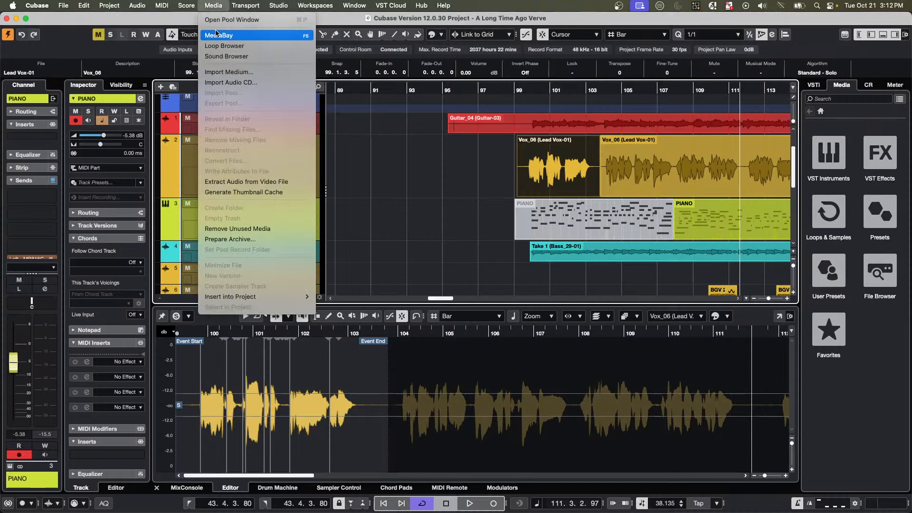
click(247, 20)
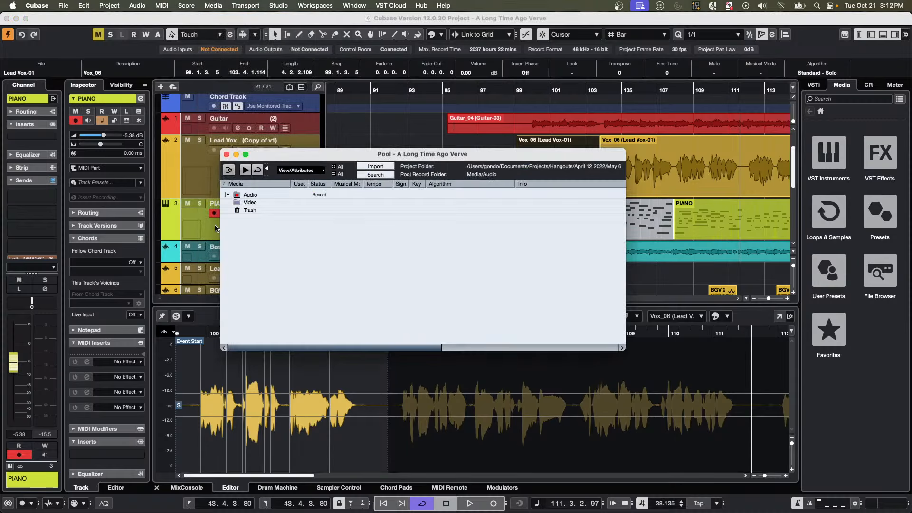
click(227, 196)
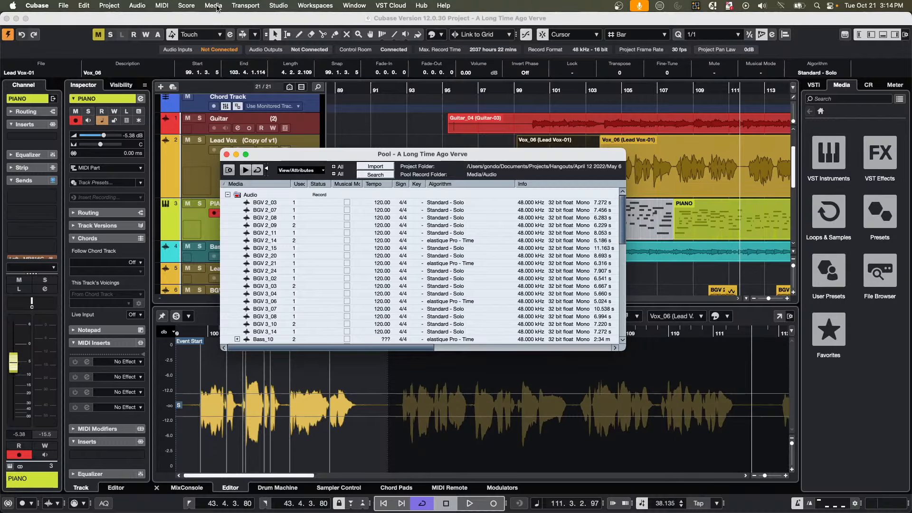
Open the Key Commands editor and examine its preset options, including the other DAW presets and Save Preset.
click(83, 7)
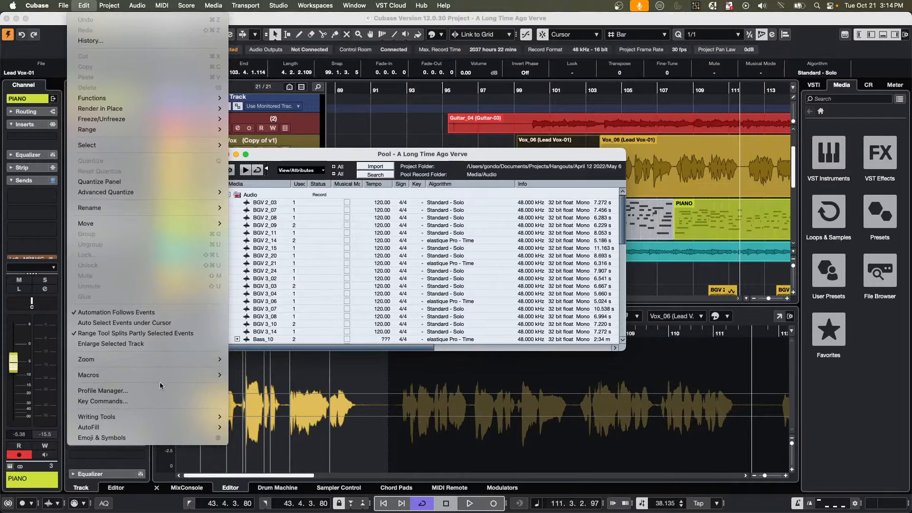
click(162, 400)
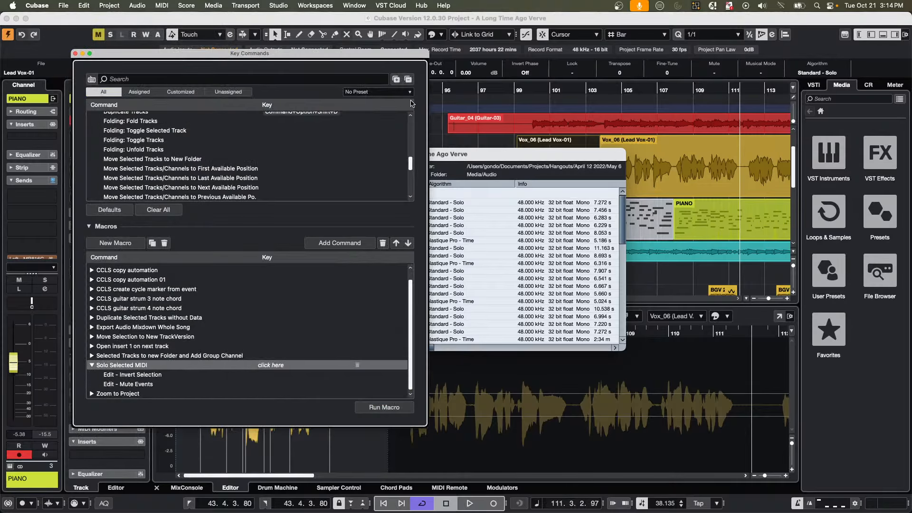
click(384, 94)
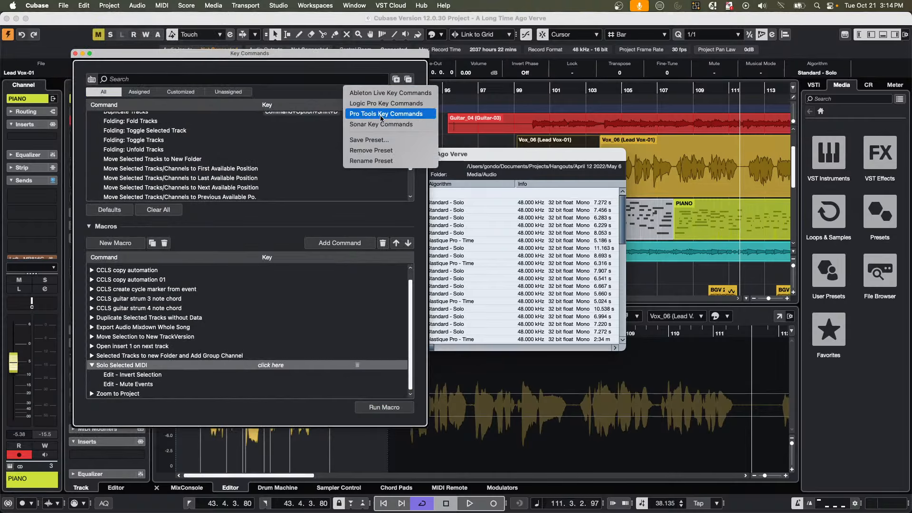
click(327, 129)
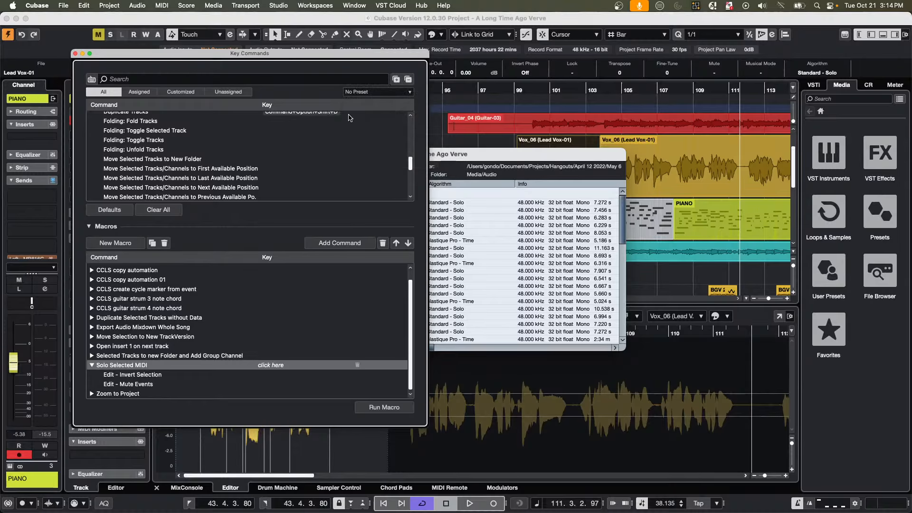
click(375, 92)
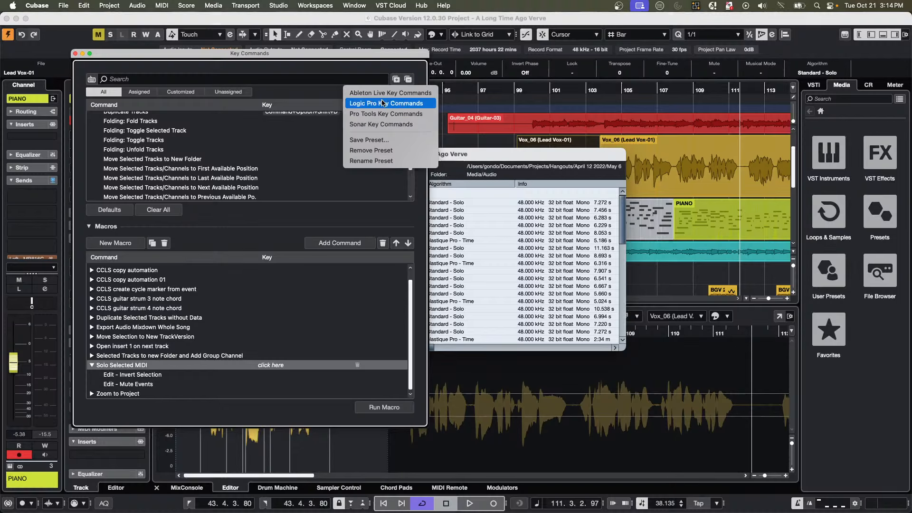
click(313, 143)
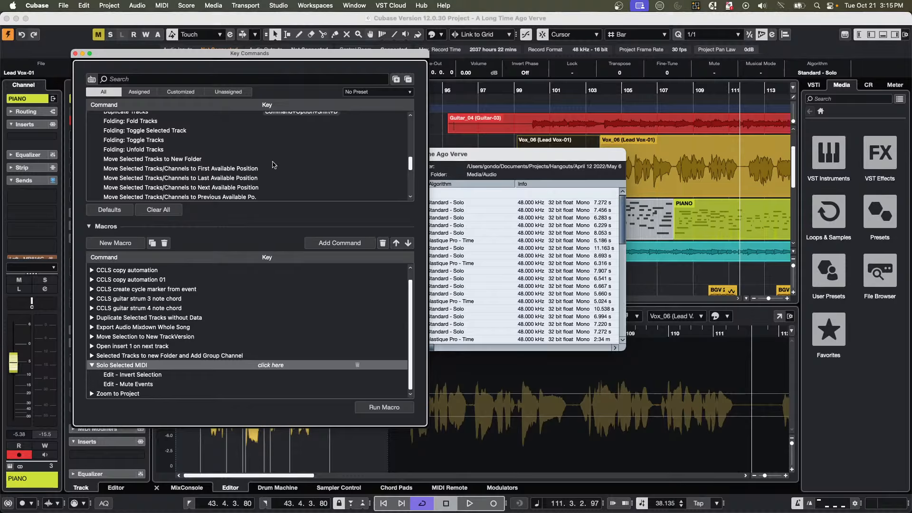
scroll(236, 169, up, 2)
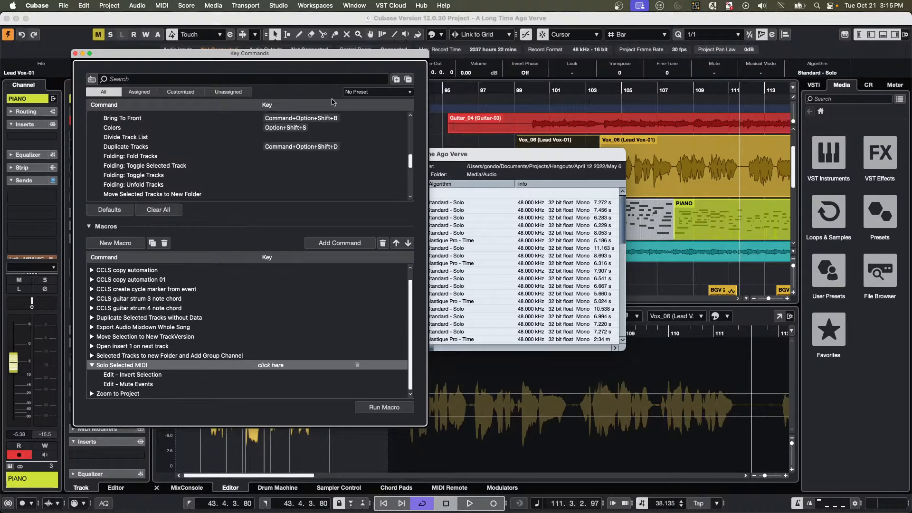
click(400, 93)
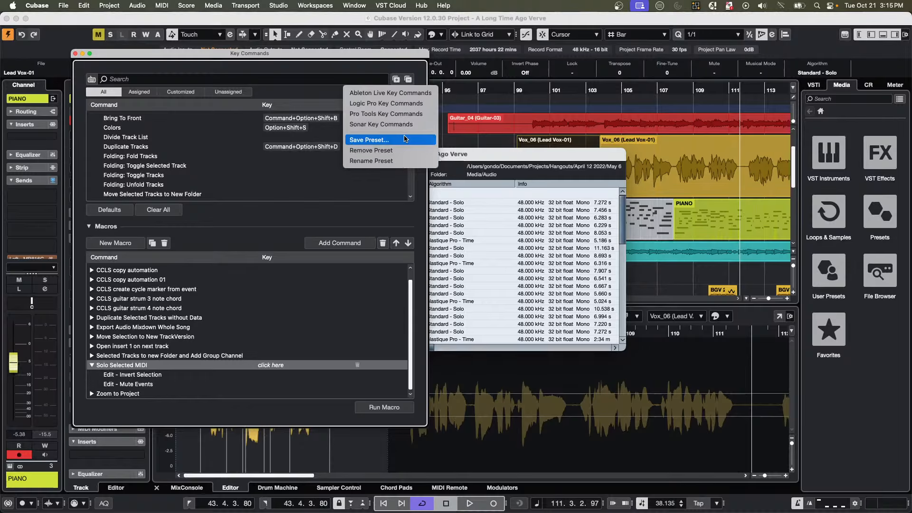
click(290, 174)
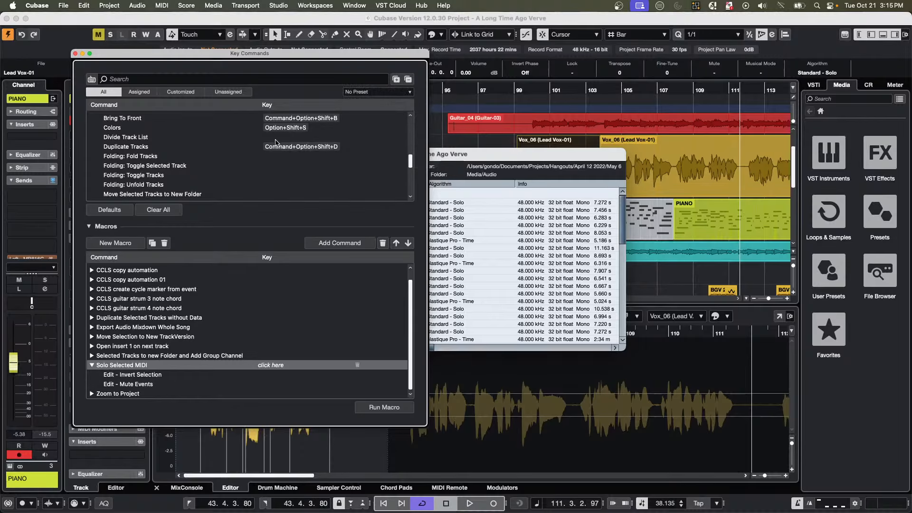
click(366, 94)
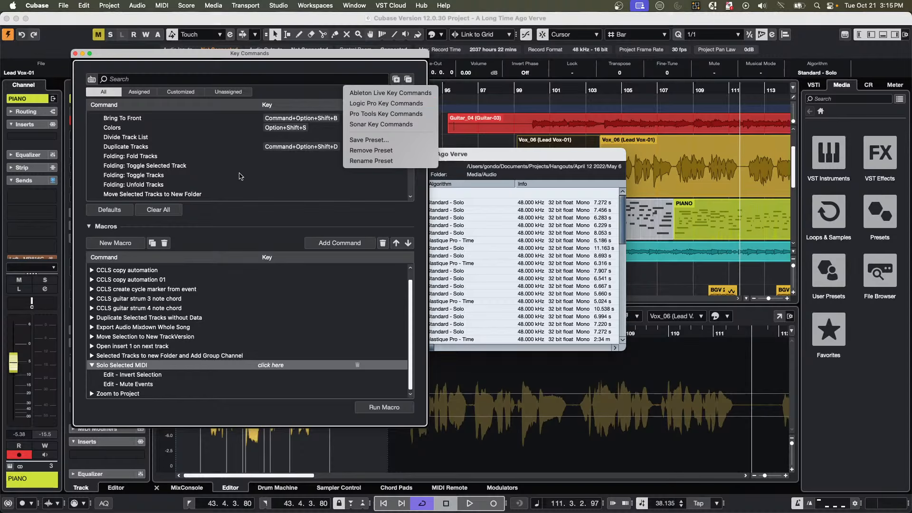
click(273, 175)
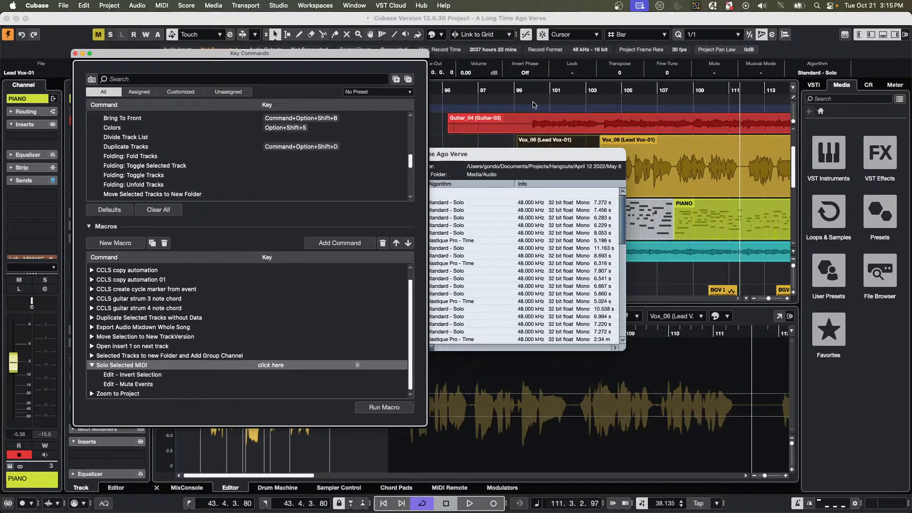
Move the Pool window away from the Key Commands window and close the Pool.
click(472, 152)
drag(470, 151, 760, 137)
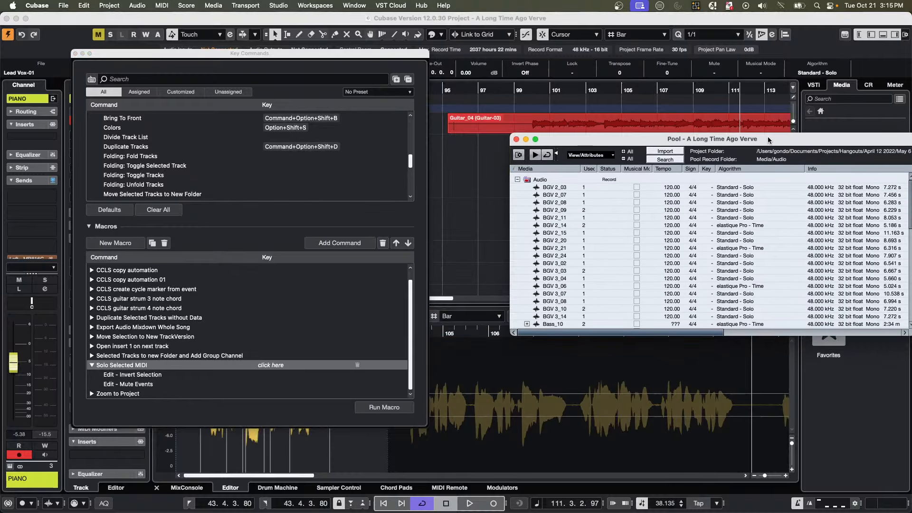
click(517, 139)
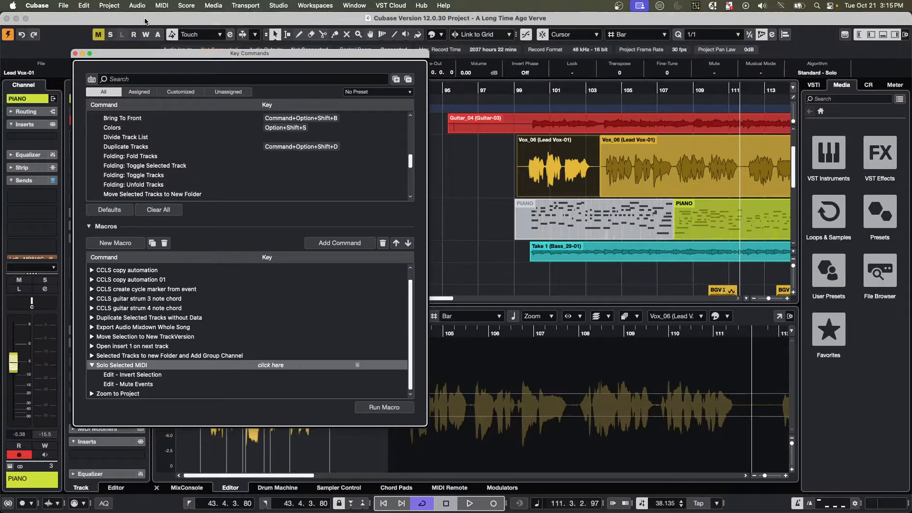
Open the Profile Manager to view its profile creation, import and export options, and close it.
click(116, 7)
mouse_move(84, 6)
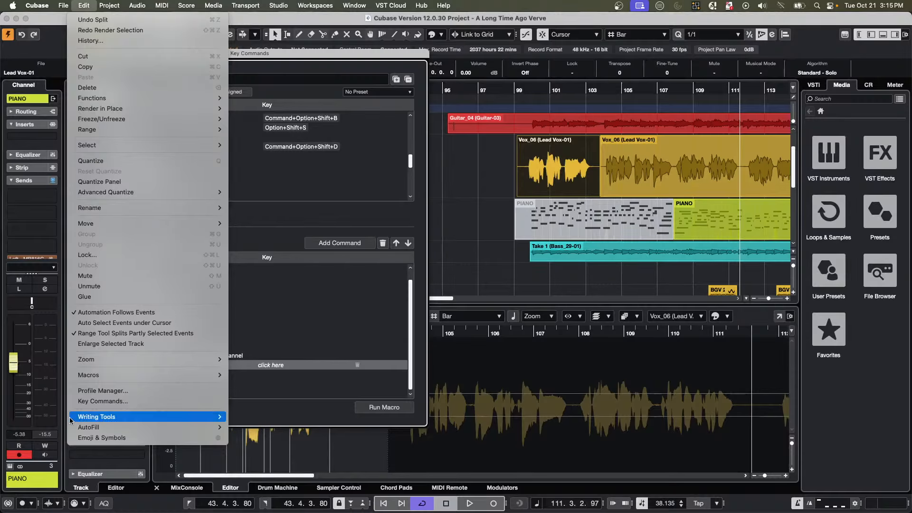
mouse_move(135, 418)
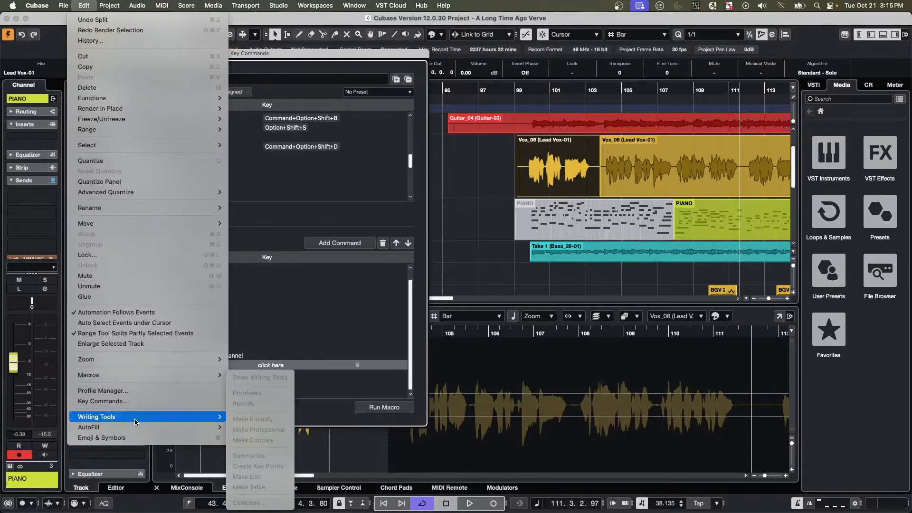
click(138, 390)
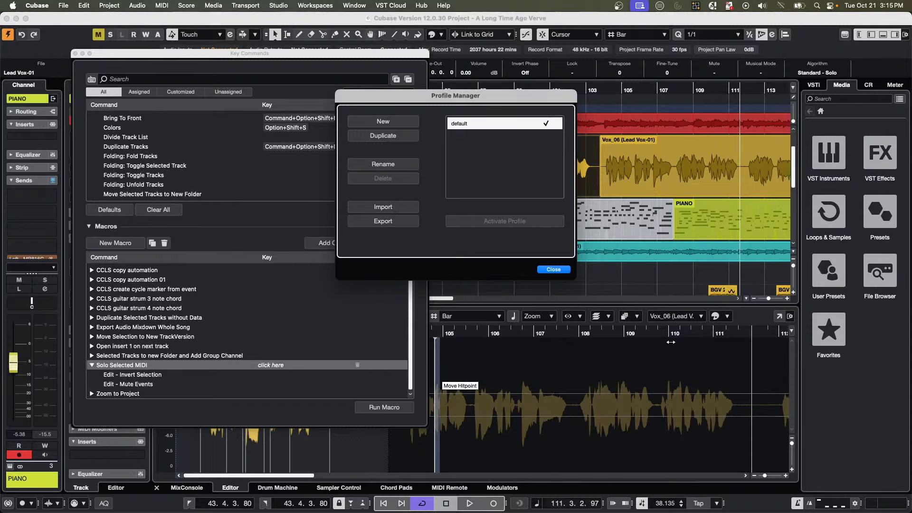
click(559, 270)
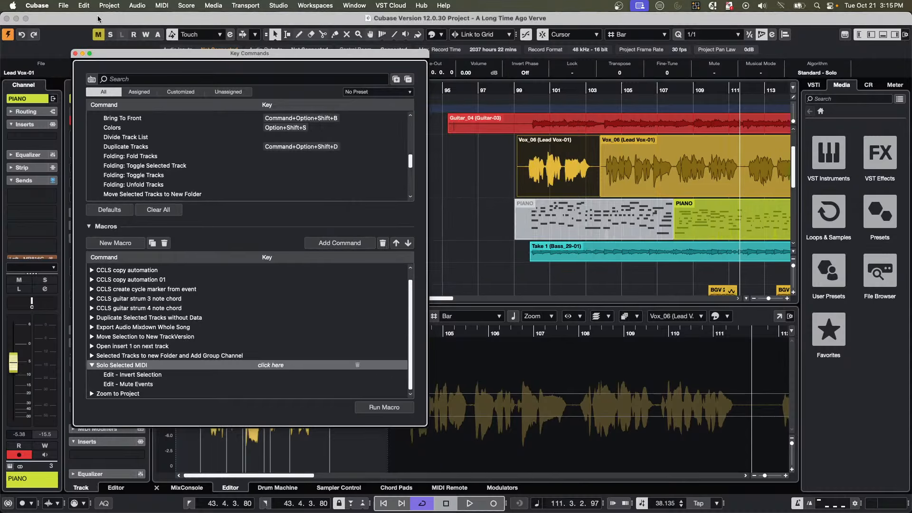
Switch to Finder and open the hidden user Library folder.
key(super+Tab)
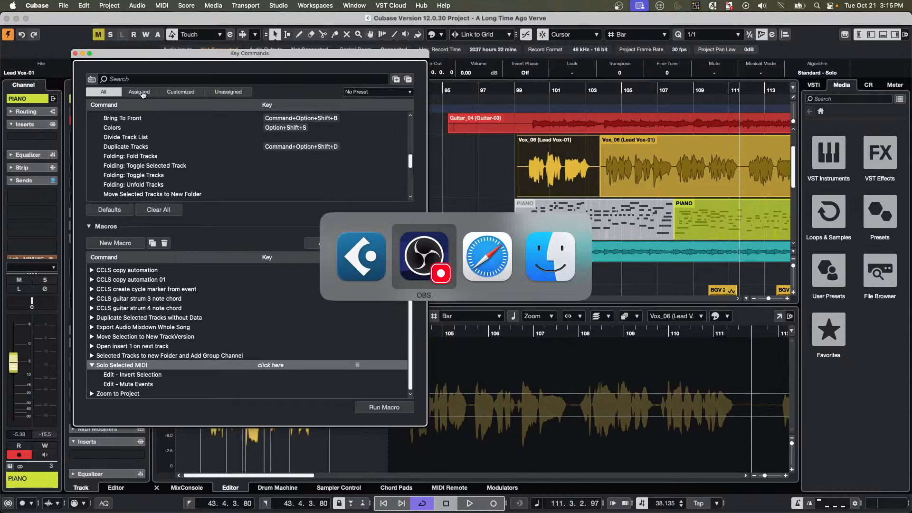
key(super+Tab)
key(super+Tab)
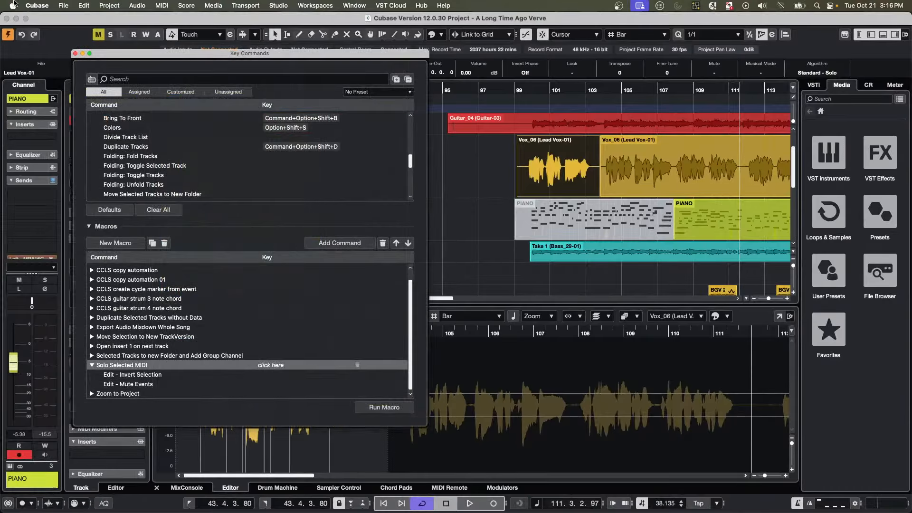
mouse_move(81, 509)
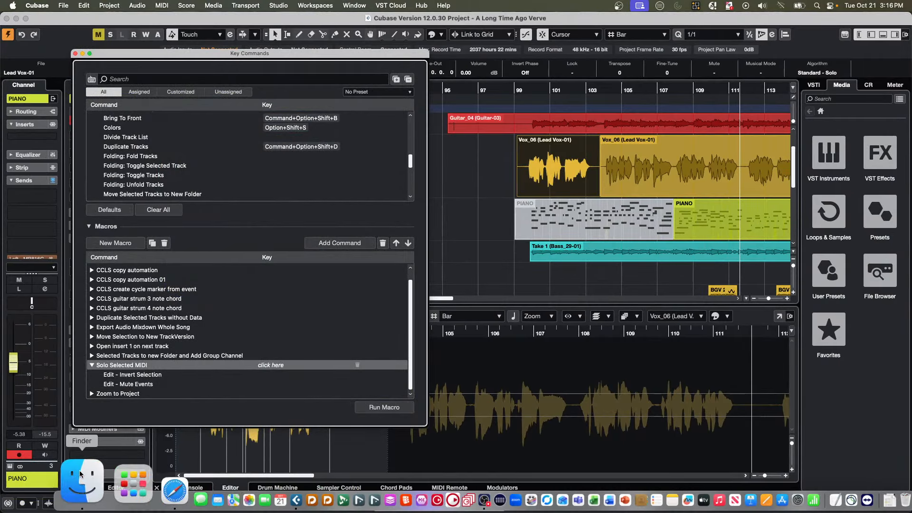
click(81, 474)
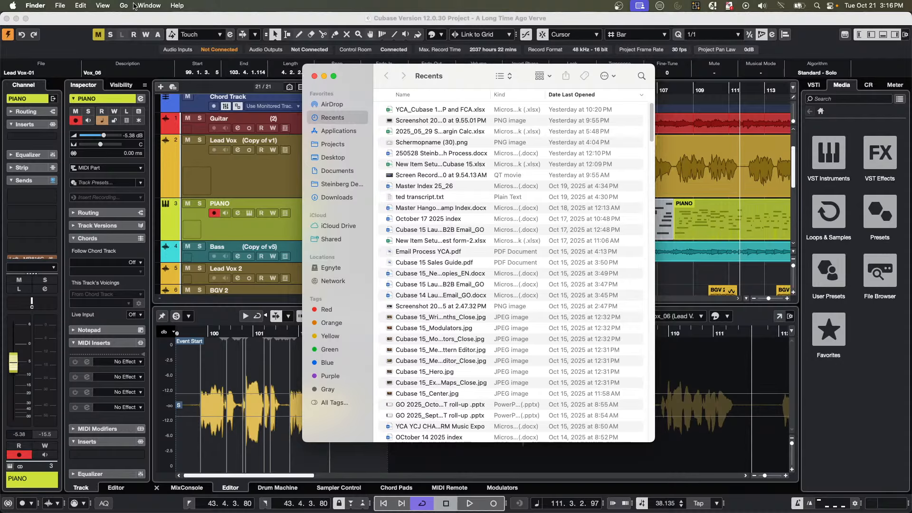
click(123, 6)
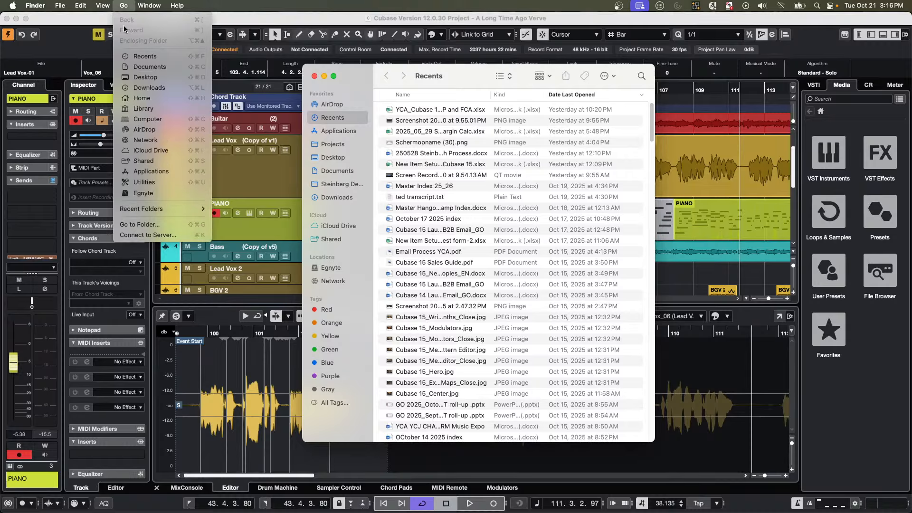
key(alt)
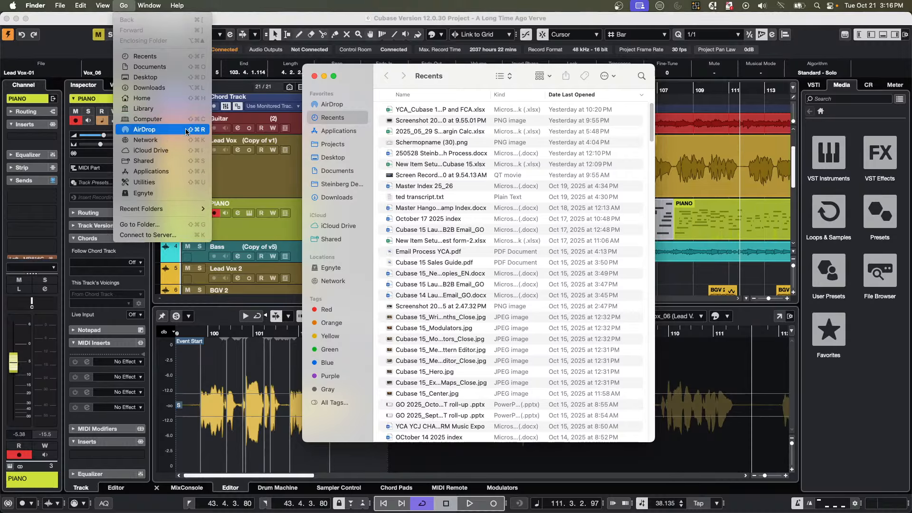
click(191, 110)
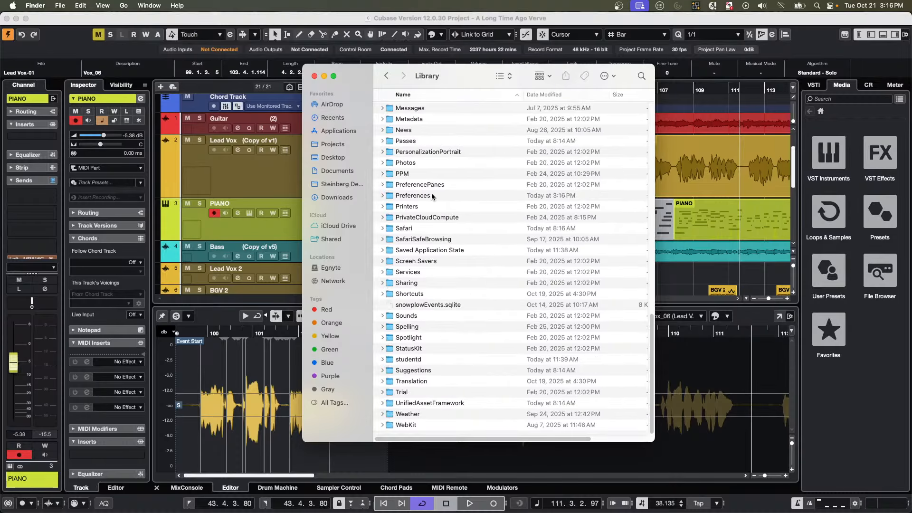
Expand Preferences in the Library and examine the Cubase 14 folder, its Presets subfolder and the KeyCommands preset files.
scroll(431, 195, up, 3)
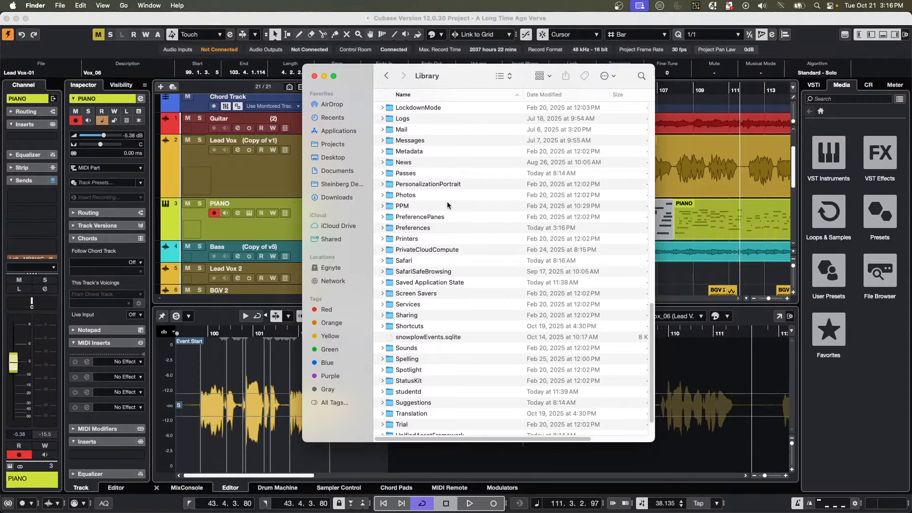
scroll(446, 204, up, 10)
scroll(446, 201, up, 10)
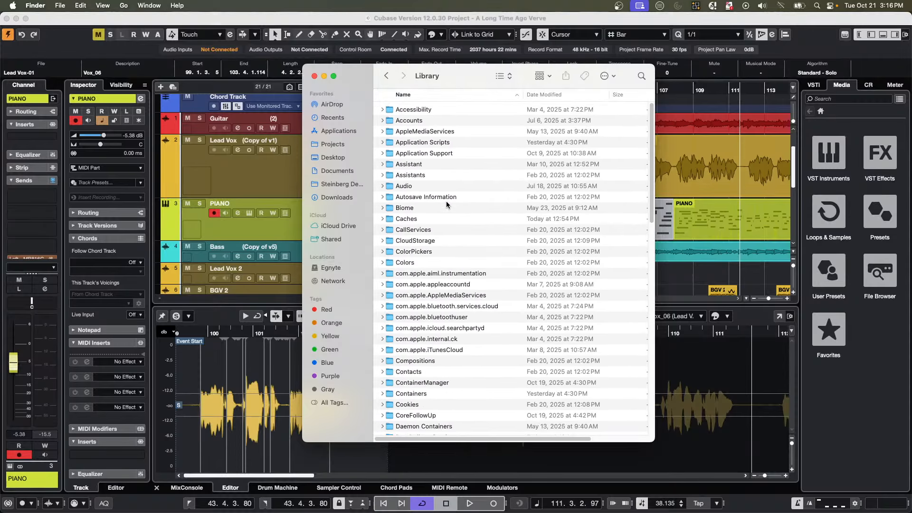
scroll(446, 201, down, 8)
scroll(446, 205, down, 10)
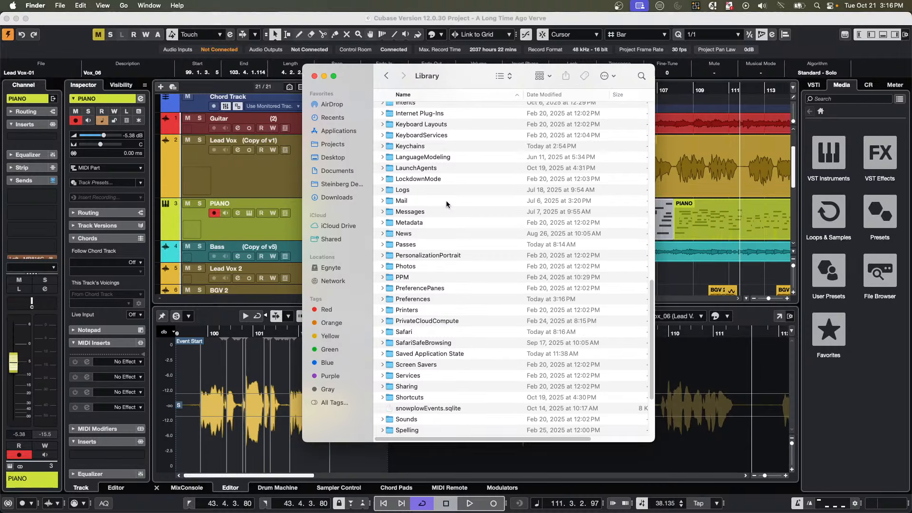
click(382, 299)
scroll(413, 262, down, 15)
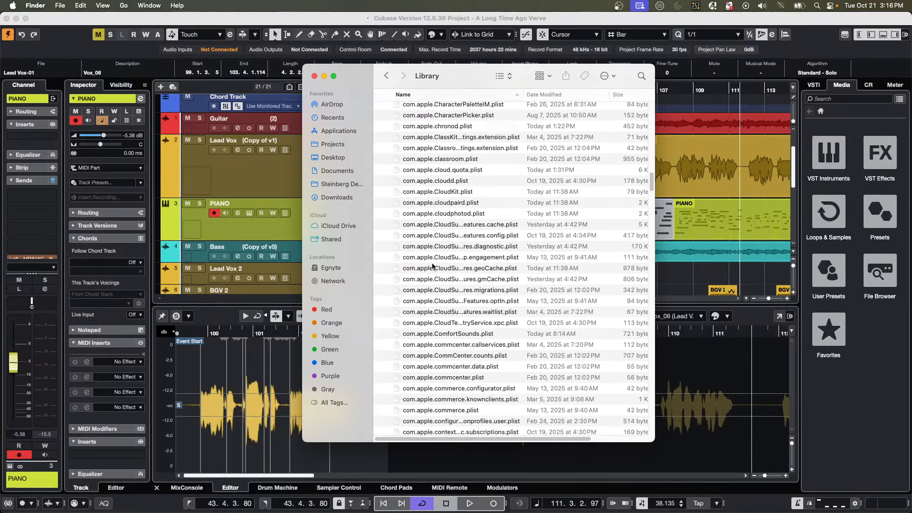
scroll(433, 264, down, 15)
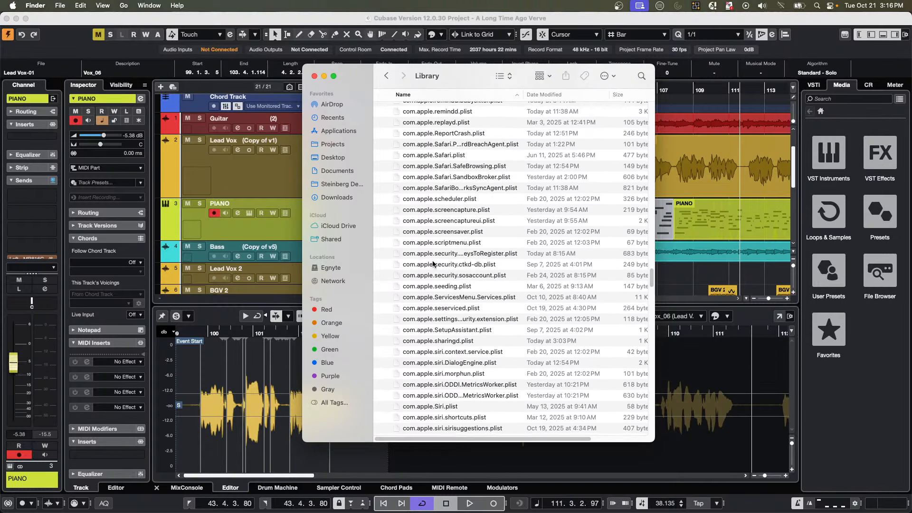
scroll(431, 265, down, 15)
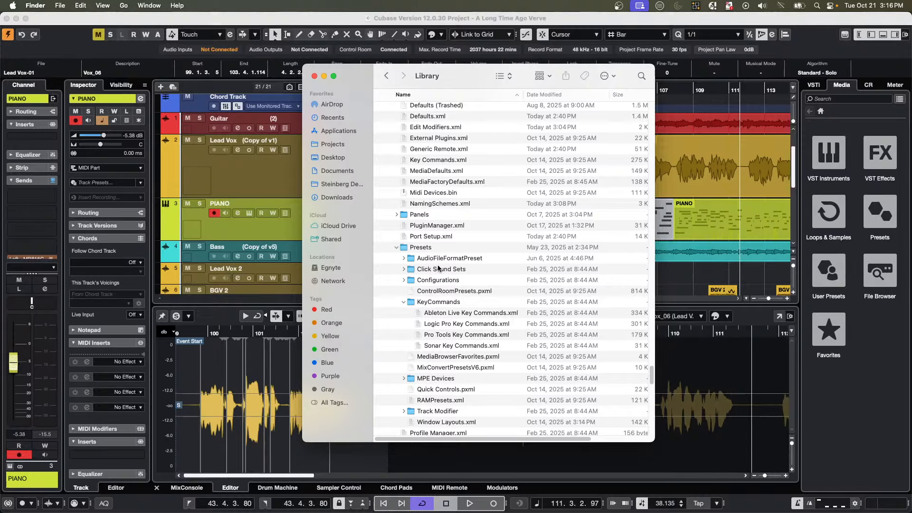
scroll(415, 235, up, 5)
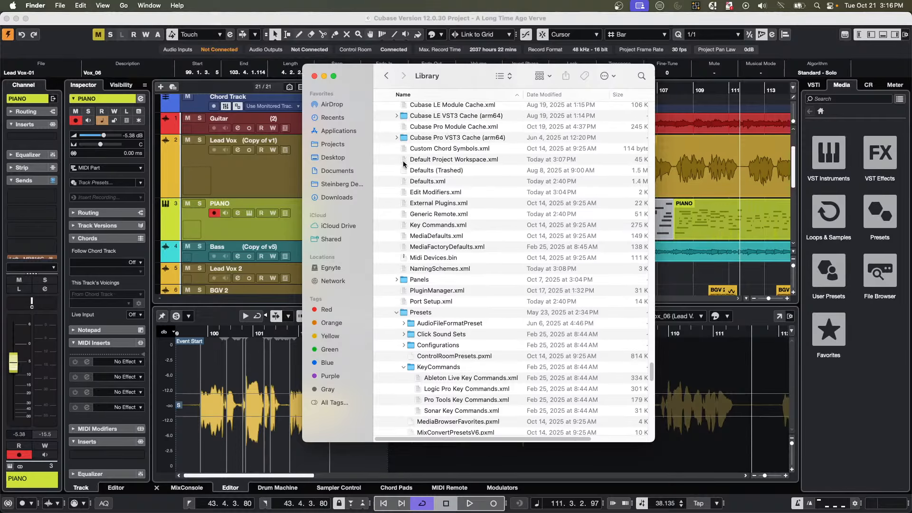
scroll(415, 168, up, 8)
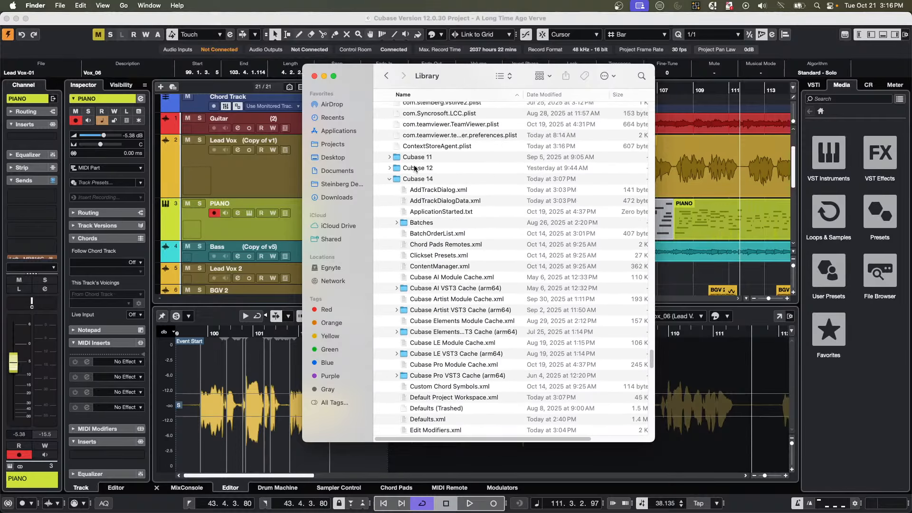
scroll(442, 205, down, 12)
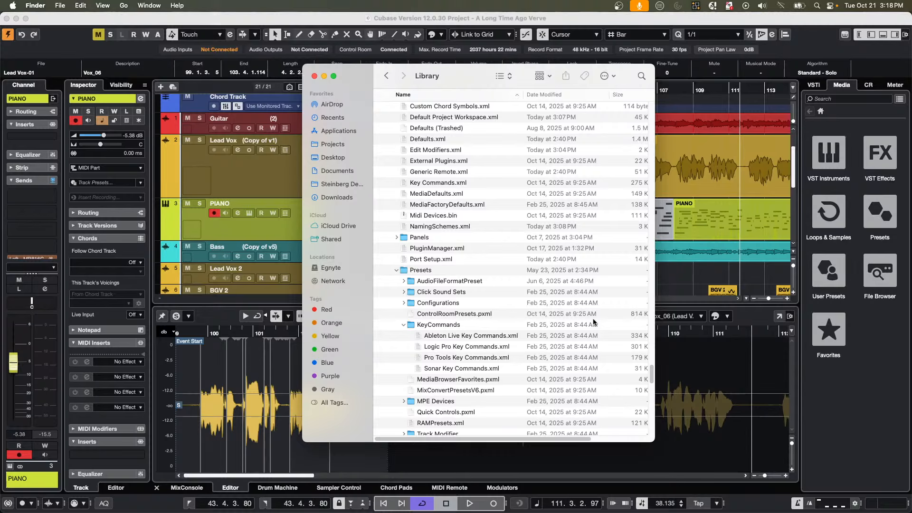
Switch back to Cubase and close the Key Commands window.
click(108, 343)
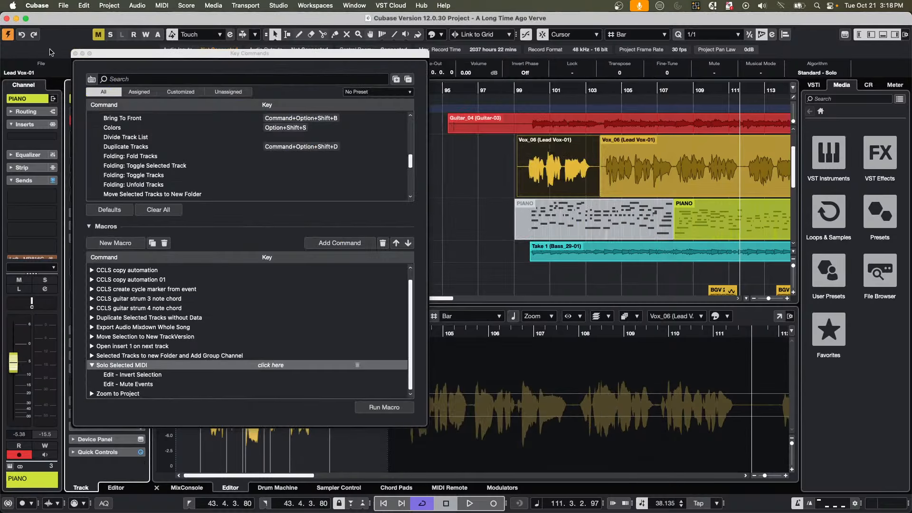
click(75, 54)
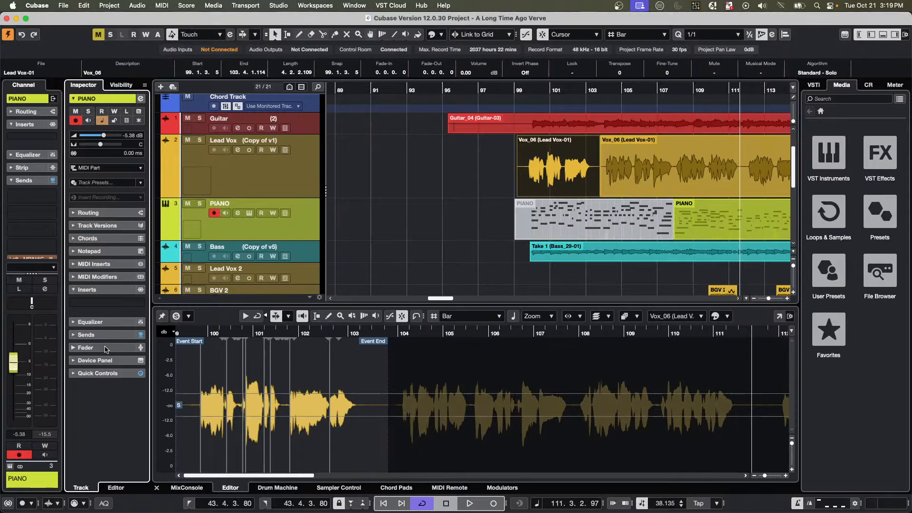
Enable Expand Sections Exclusively for the PIANO track's Inspector and try it by opening the Notepad and Routing sections in turn.
click(107, 251)
right_click(108, 252)
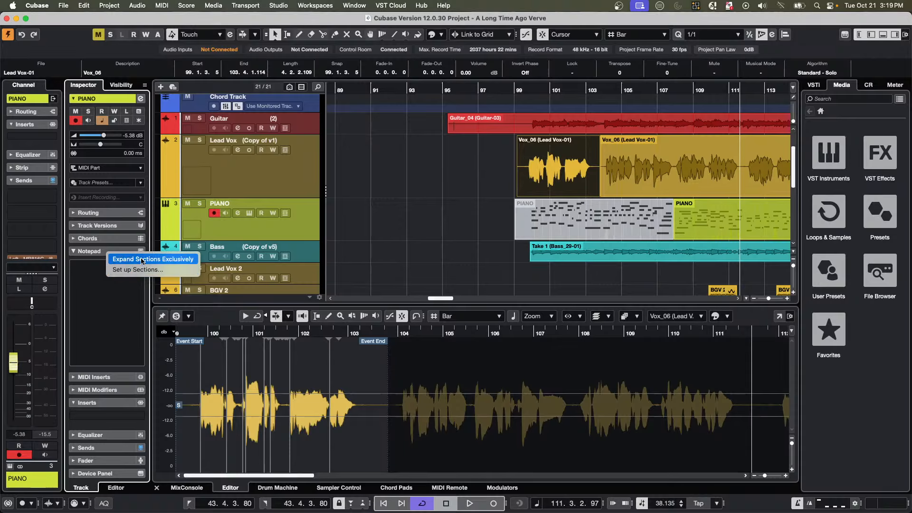
click(141, 260)
click(106, 251)
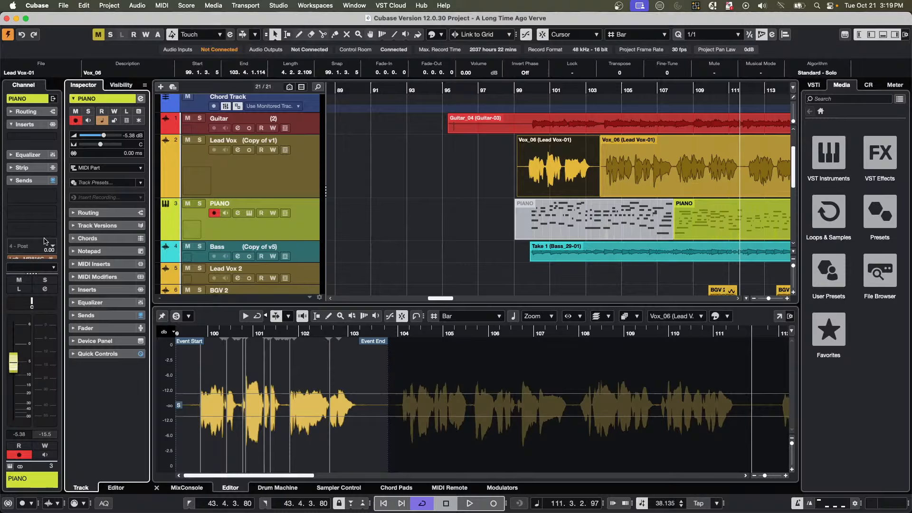
click(111, 251)
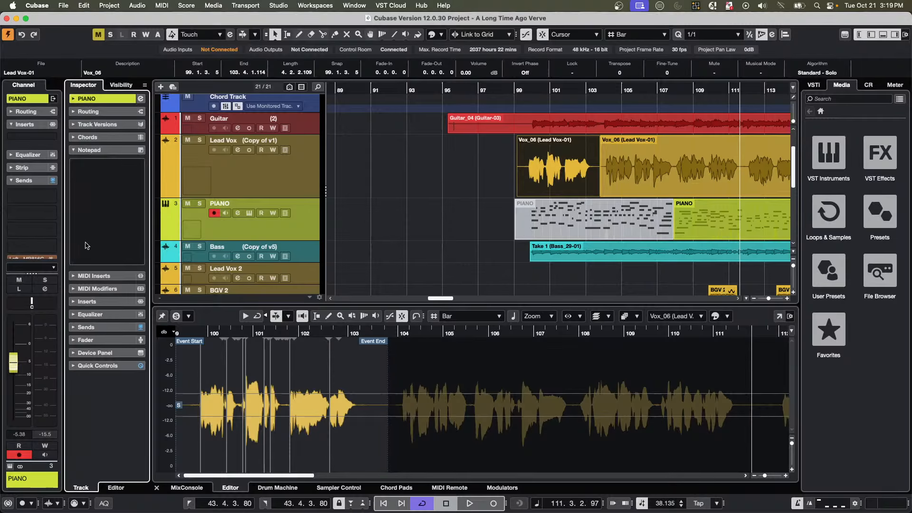
click(136, 113)
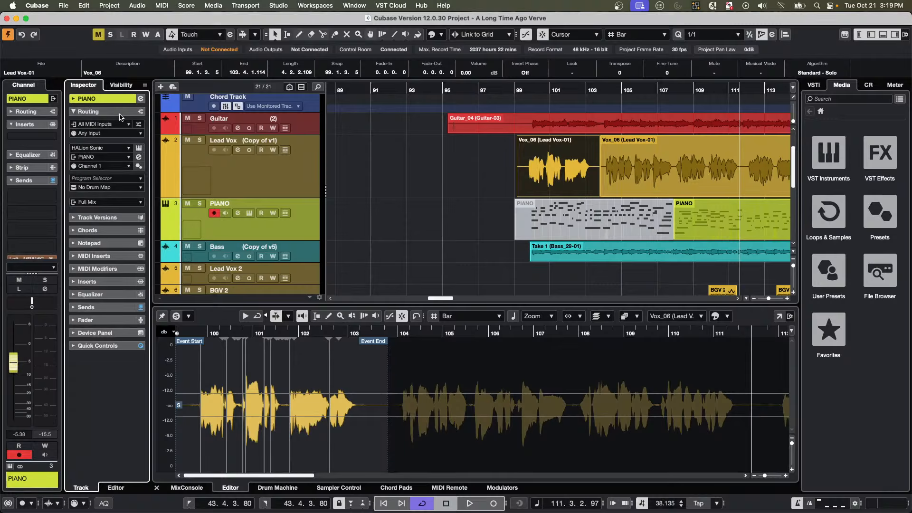
Disable Expand Sections Exclusively and enter the test note "[0IJ G0[IJ [0IJ [IJ" in the PIANO track's Notepad.
right_click(101, 232)
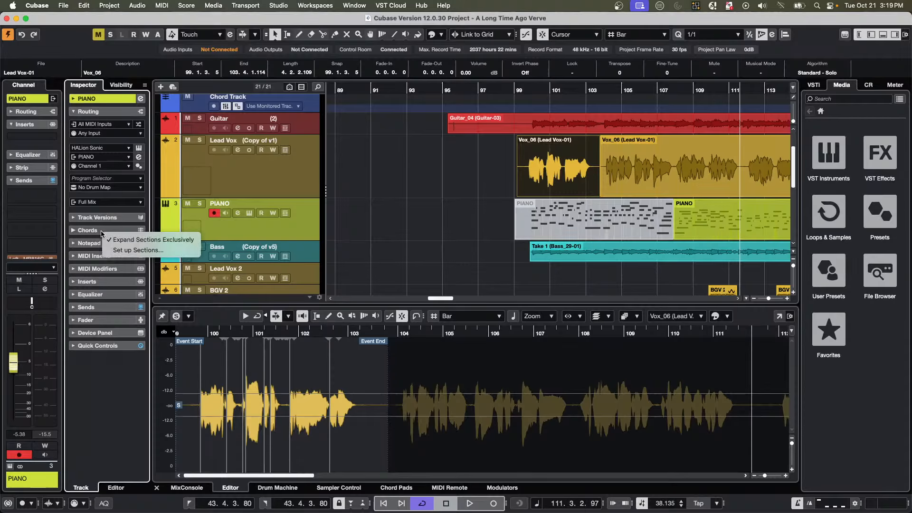
click(139, 240)
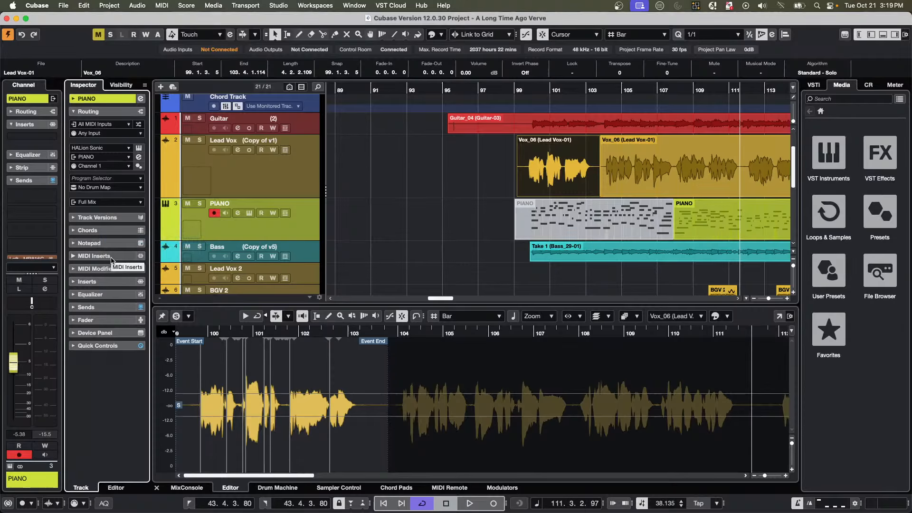
click(112, 244)
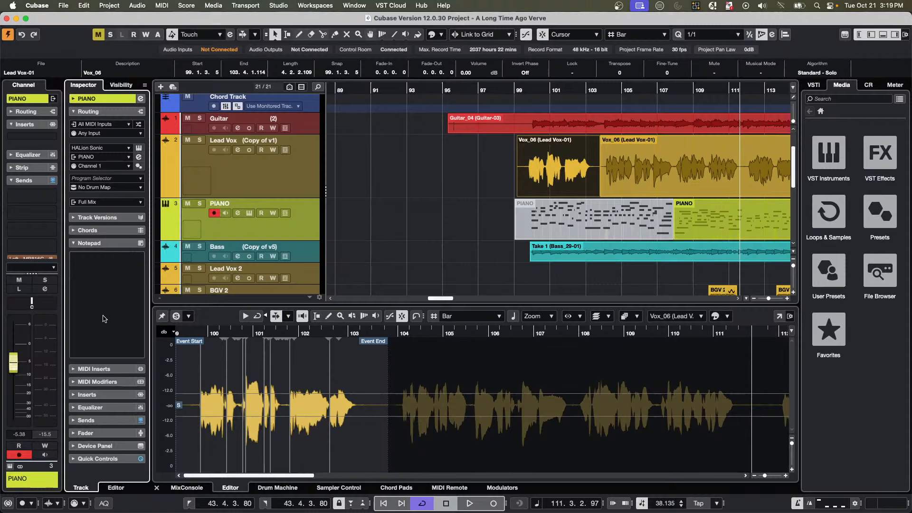
click(97, 261)
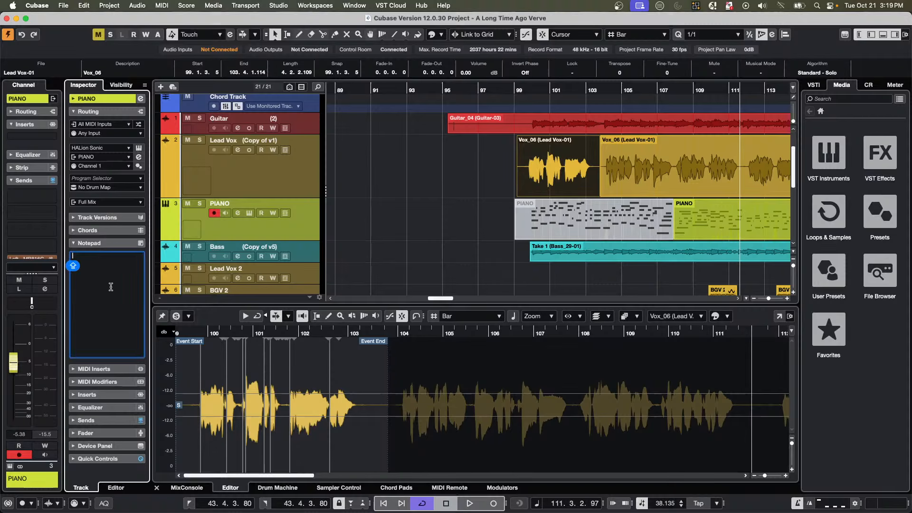
text([0IJ G0[IJ [0IJ [IJ)
key(Caps_Lock)
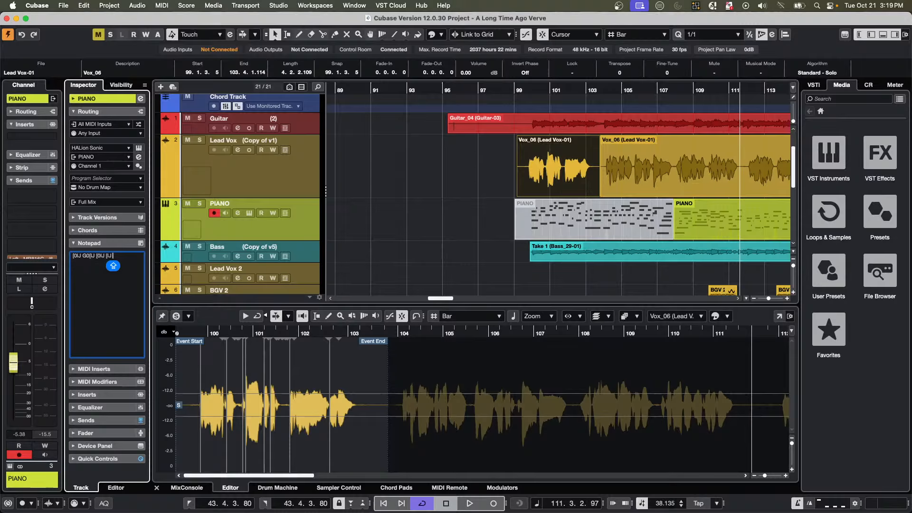
Collapse the Routing section in the PIANO track's Inspector and expand MIDI Modifiers while keeping the Notepad open.
click(113, 112)
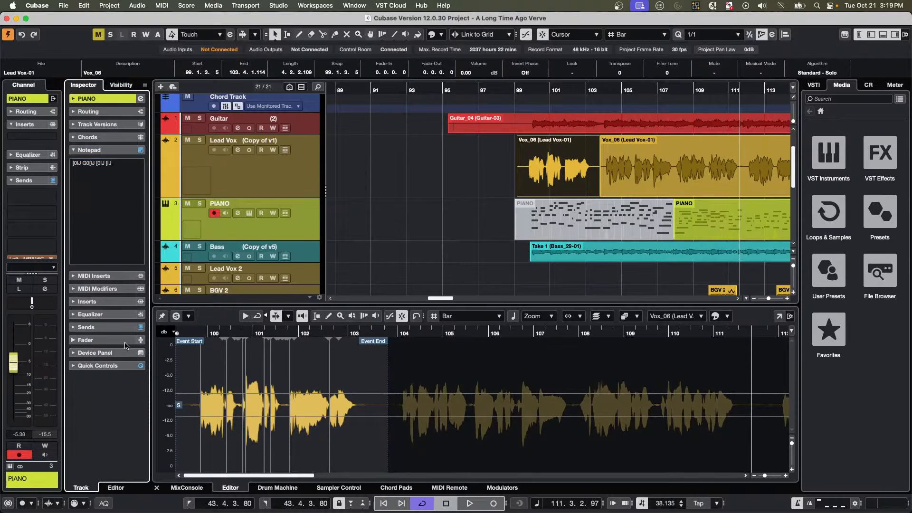
right_click(120, 119)
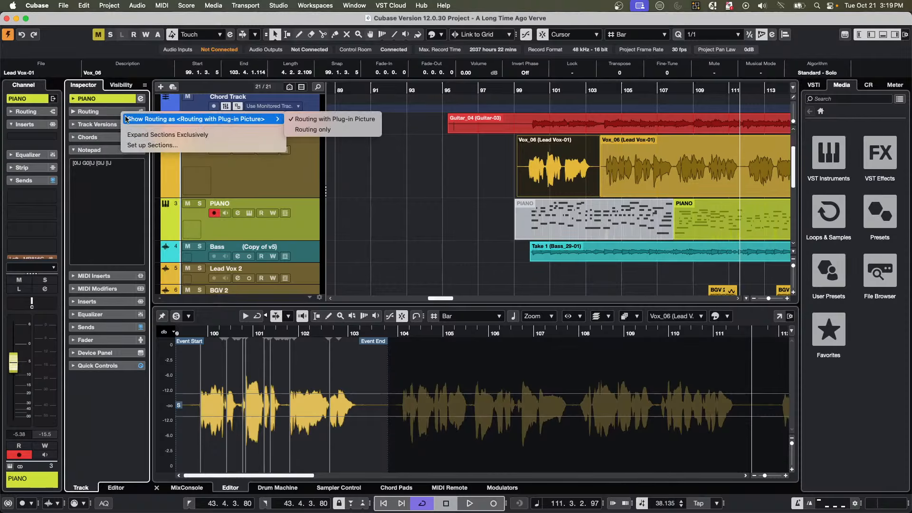
click(95, 352)
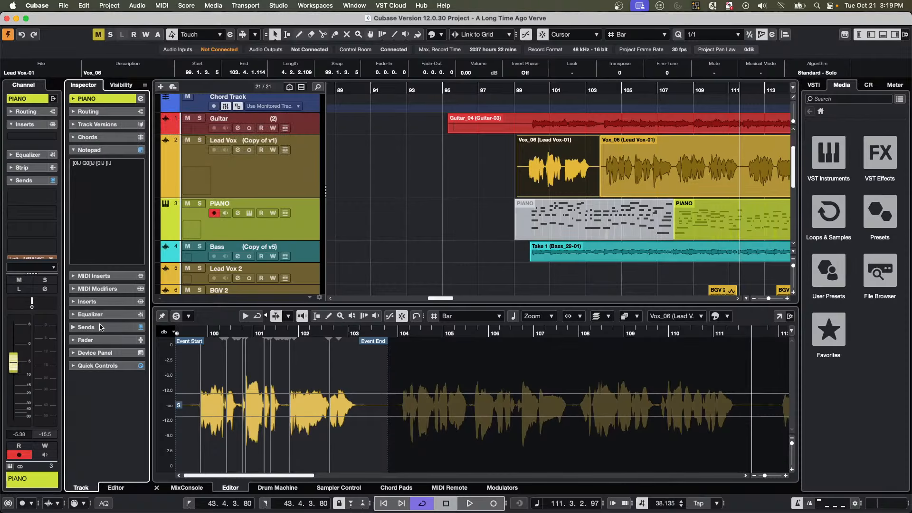
click(107, 289)
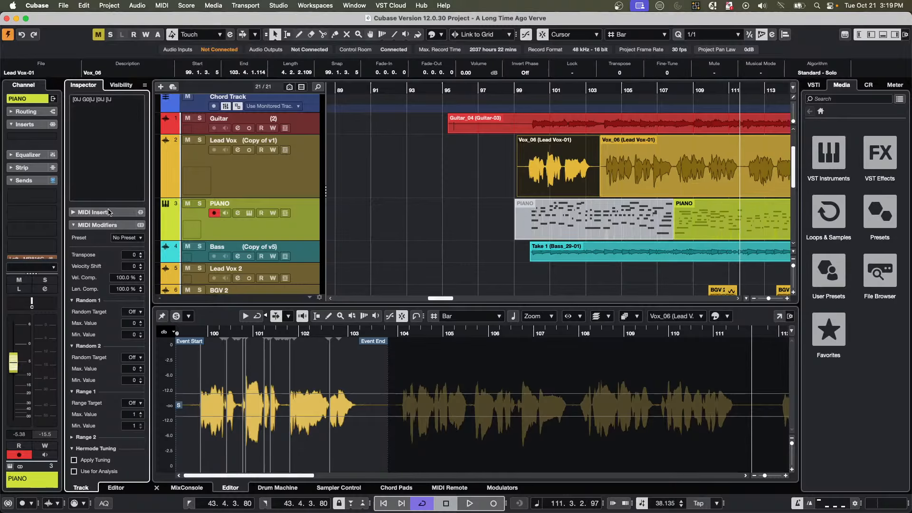
Expand and collapse the Track Versions, Routing and Chords sections in turn in the PIANO track's Inspector with the Notepad open.
scroll(113, 142, up, 3)
click(113, 112)
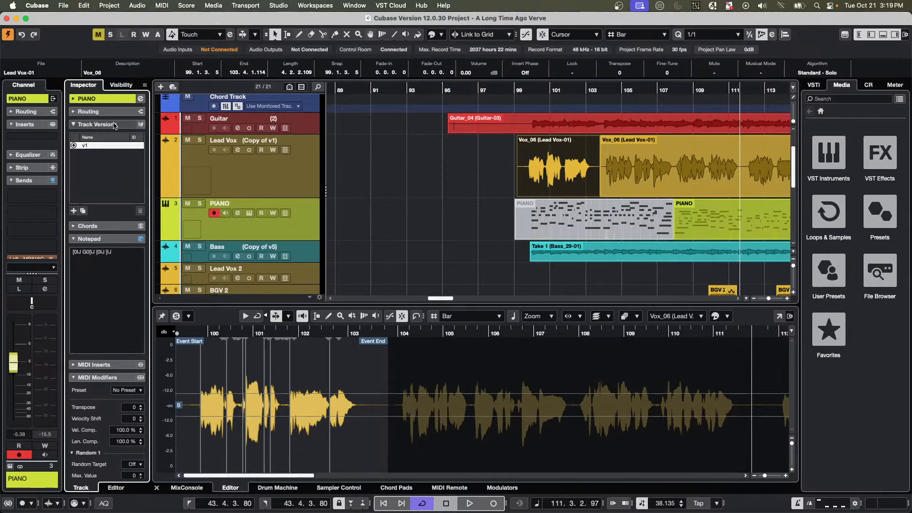
click(113, 112)
click(114, 113)
click(113, 112)
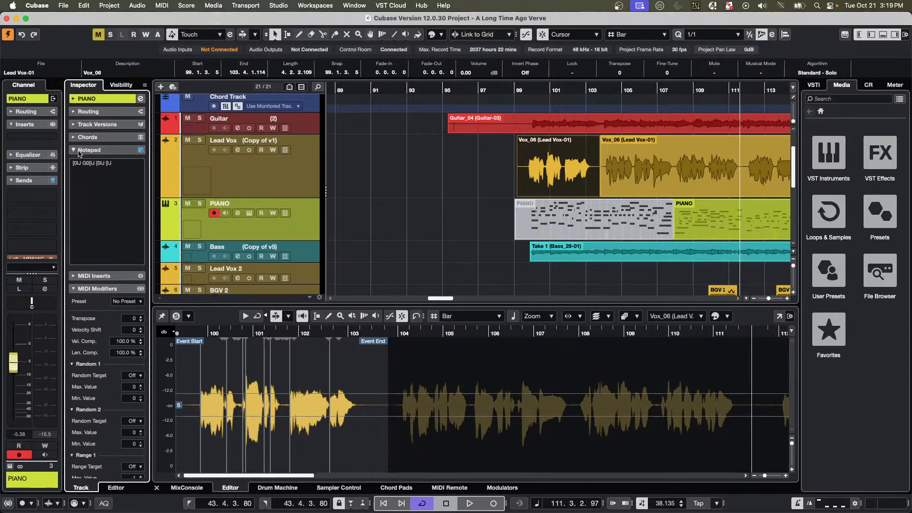
click(116, 142)
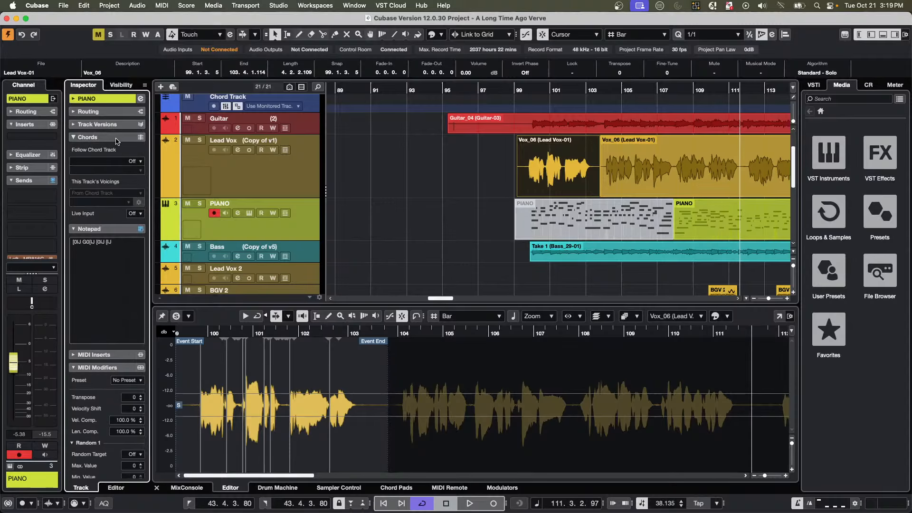
click(116, 141)
Check the Expand Sections Exclusively option without changing it, and toggle the Chords, Track Versions and Routing sections once more.
right_click(116, 141)
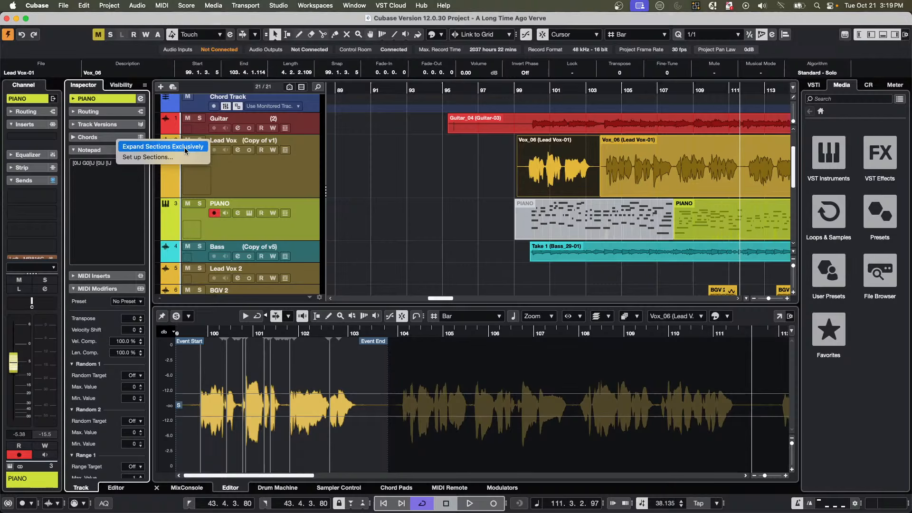
click(104, 140)
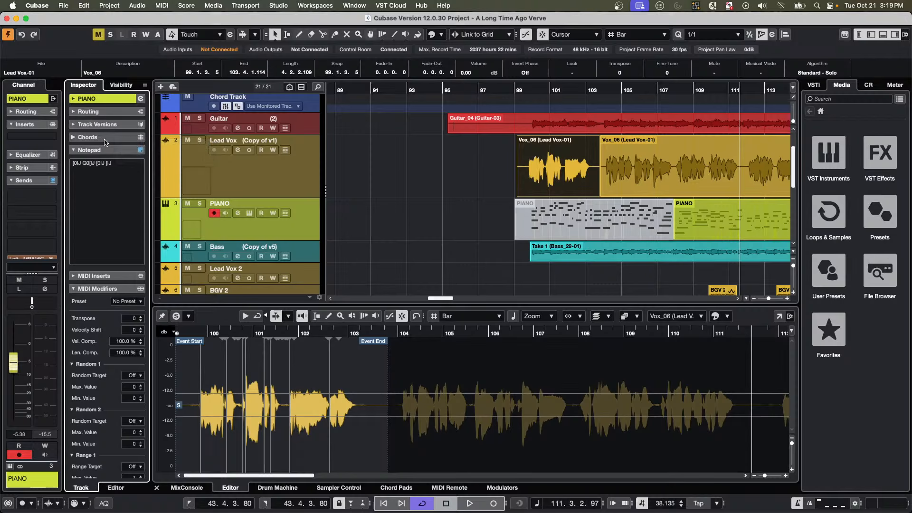
click(107, 138)
click(111, 137)
click(117, 125)
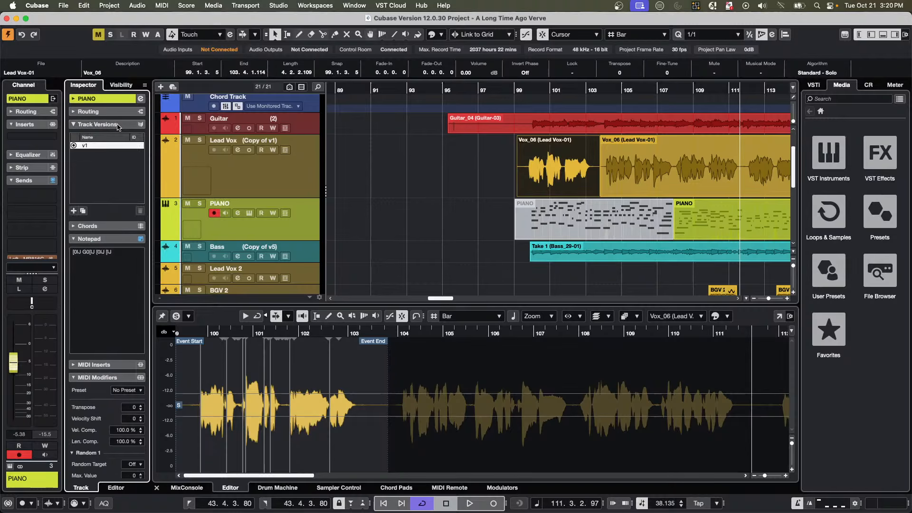
click(117, 124)
click(121, 114)
click(122, 113)
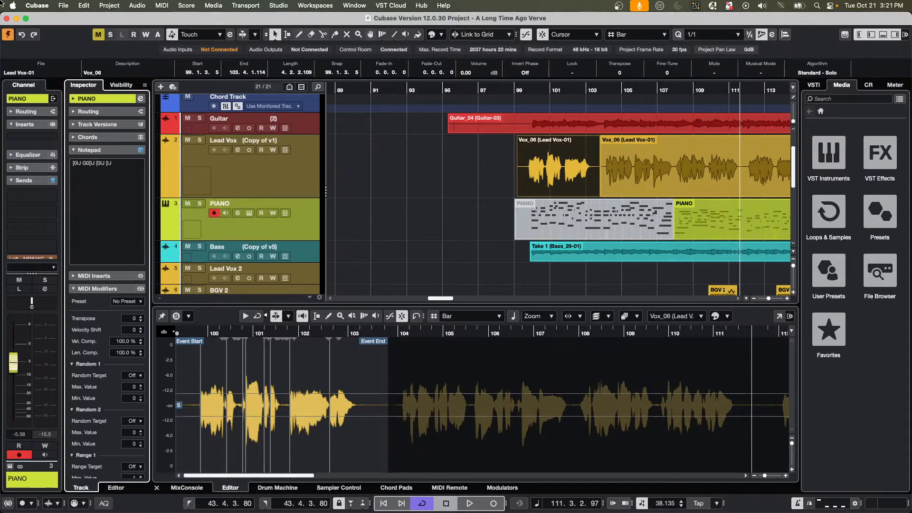
Look through the recent projects, bring up the dialog for opening a project file and go to the Projects folder.
click(63, 5)
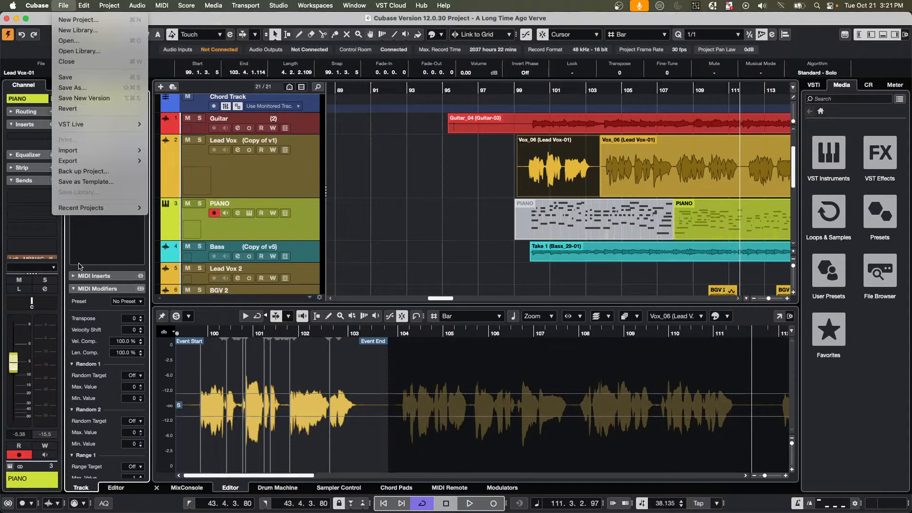
mouse_move(93, 209)
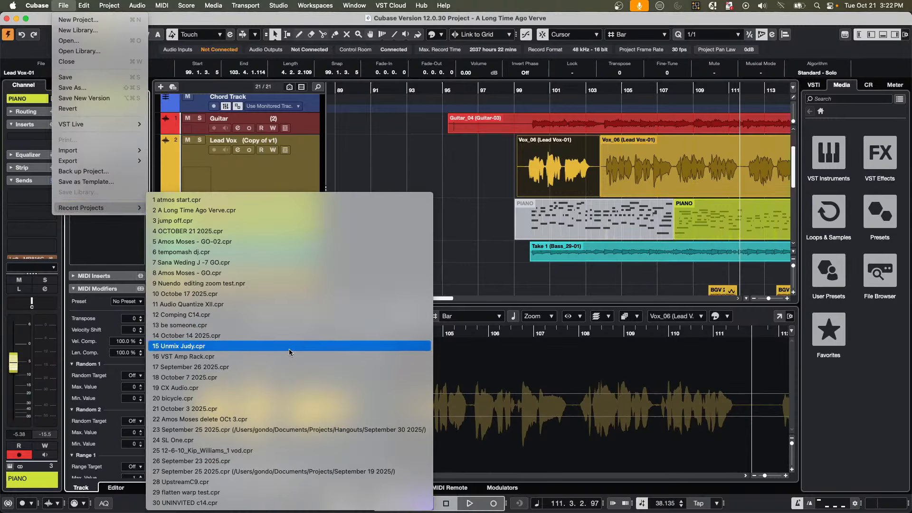
click(126, 42)
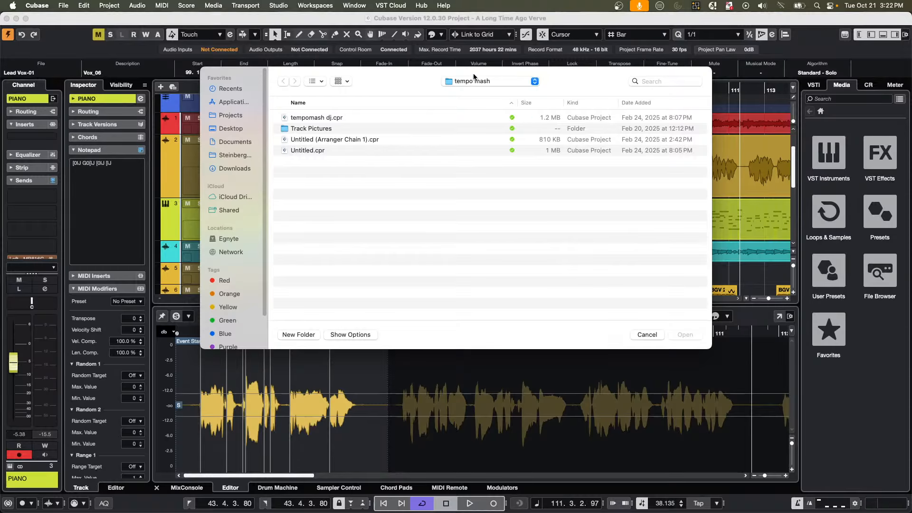
click(477, 83)
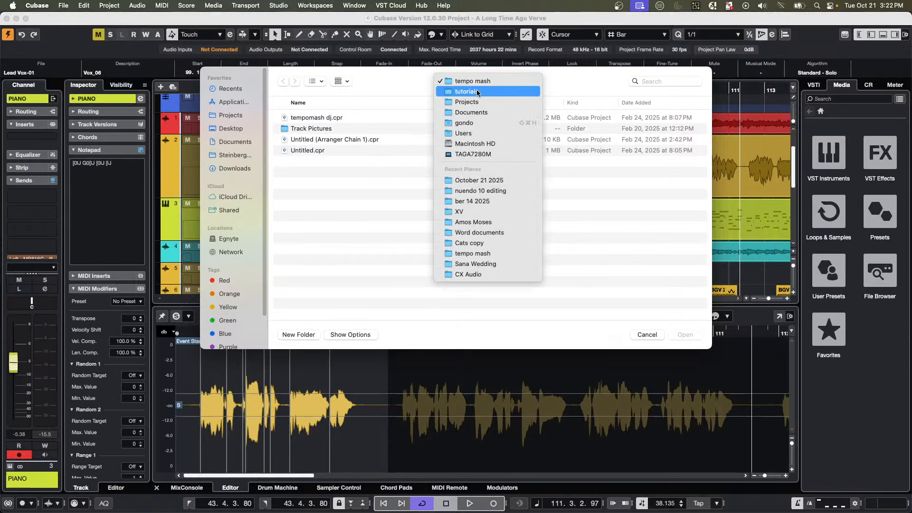
click(468, 101)
Open LoopMashFX.cpr from the LoopMashFX folder and activate the project.
scroll(364, 222, down, 10)
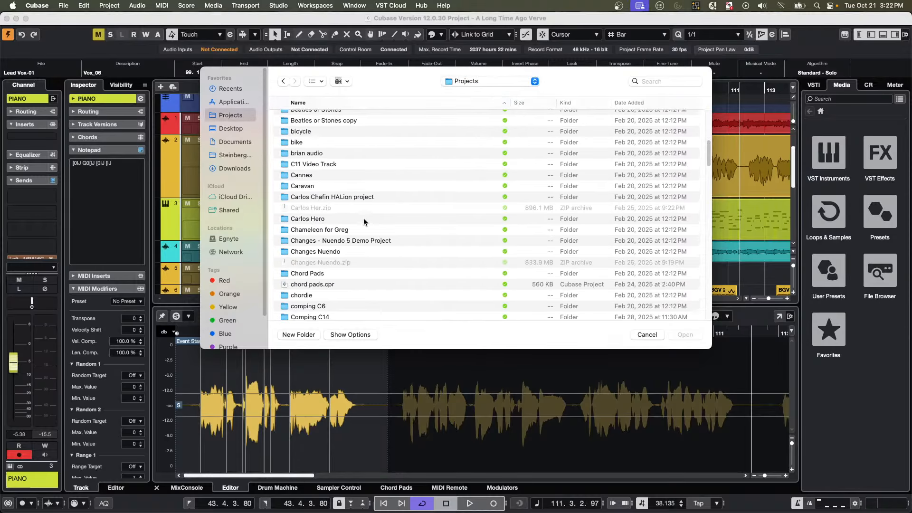
scroll(364, 222, down, 10)
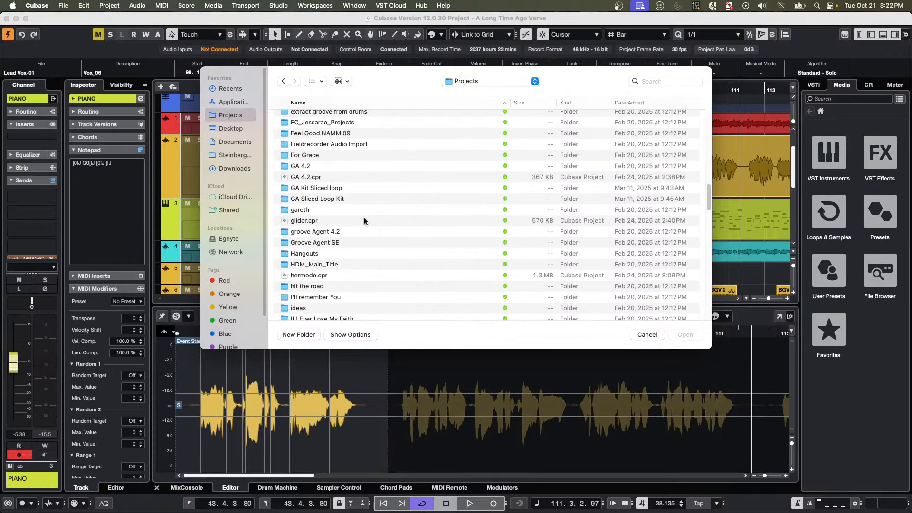
scroll(364, 218, down, 10)
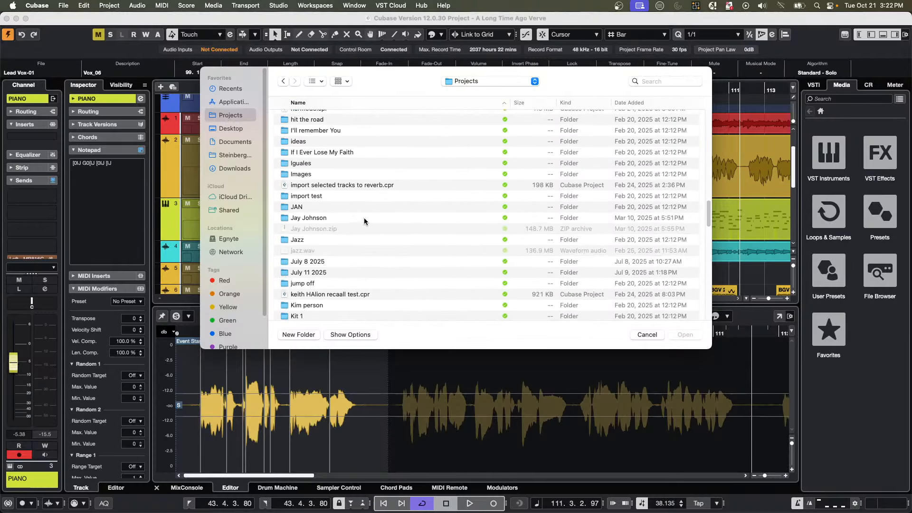
scroll(364, 218, down, 3)
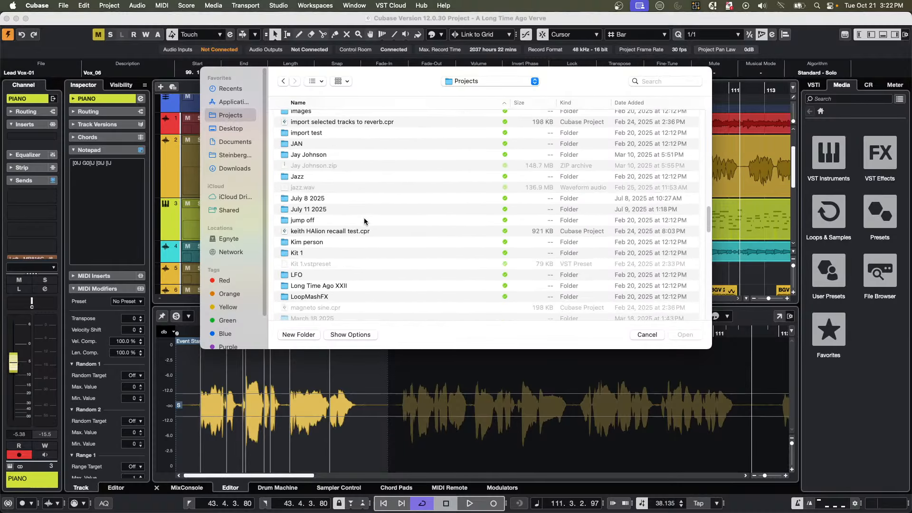
double_click(319, 298)
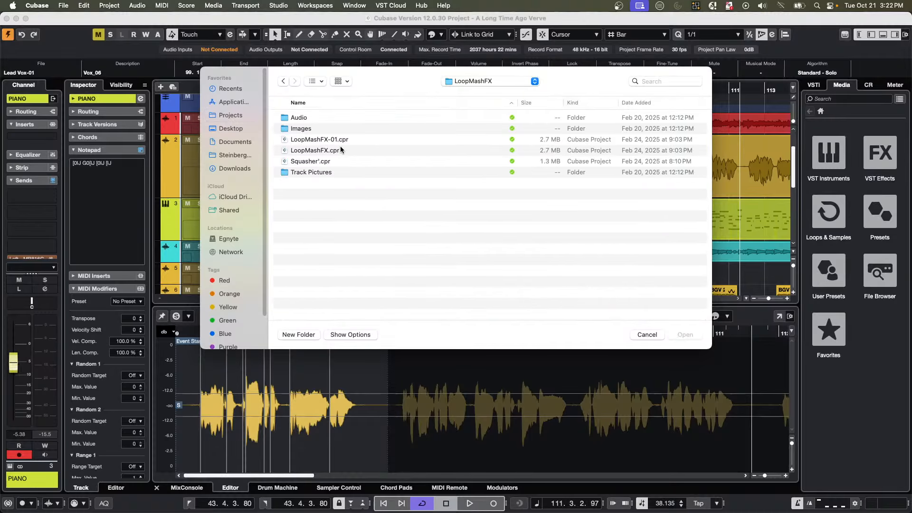
double_click(316, 150)
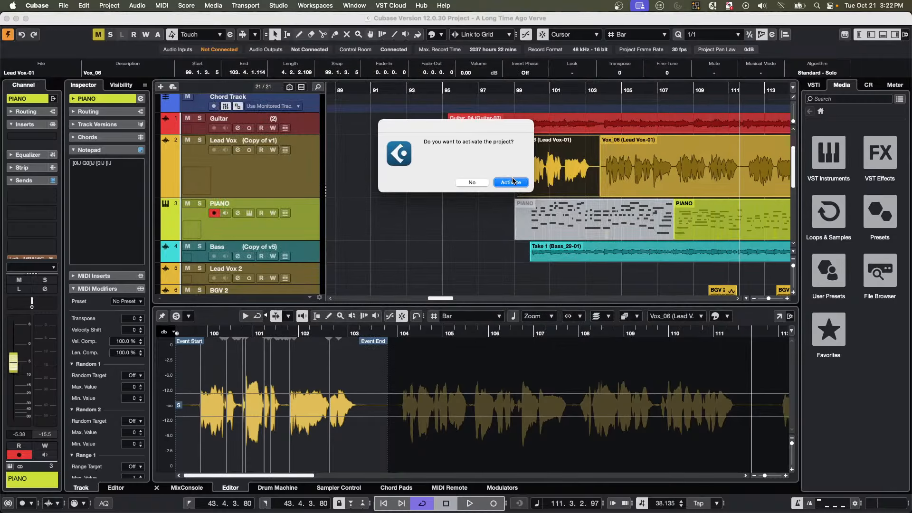
click(511, 182)
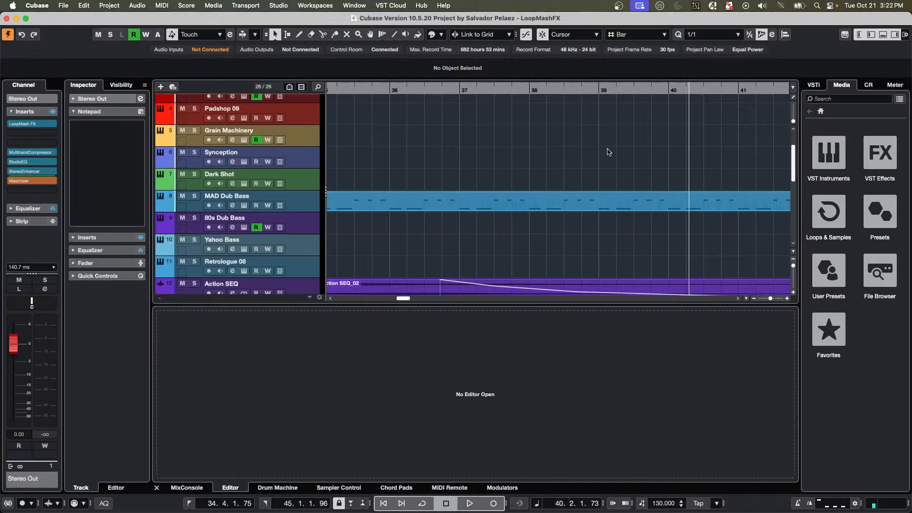
Select the Lead Voice track and show the MixConsole in the lower zone.
drag(369, 85, 366, 47)
scroll(433, 124, up, 3)
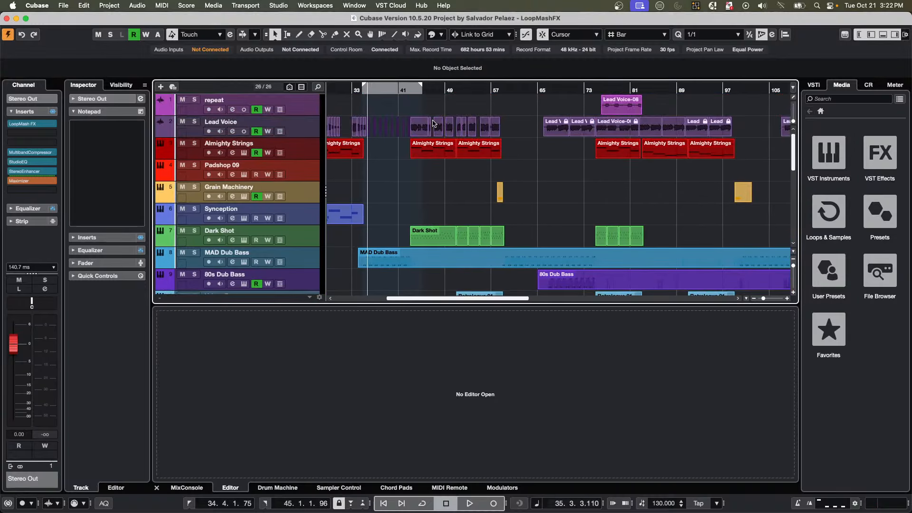
click(294, 129)
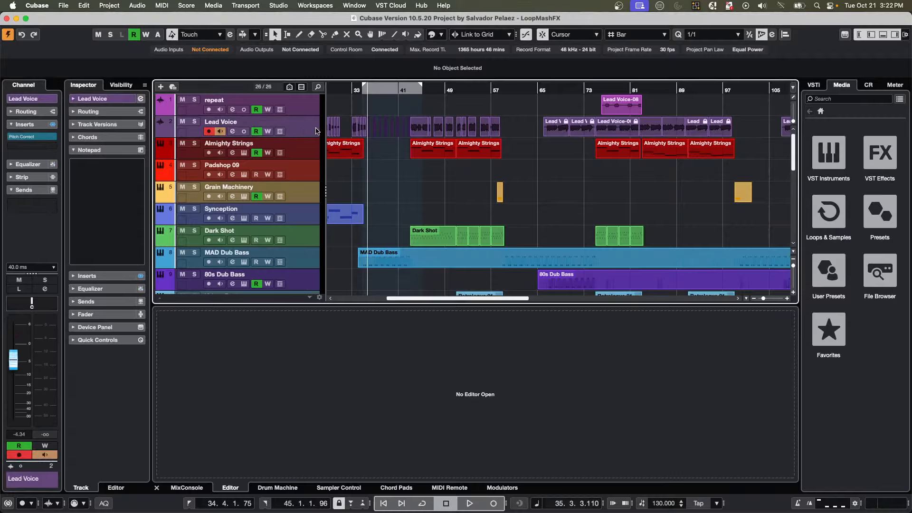
click(311, 106)
click(309, 132)
click(181, 490)
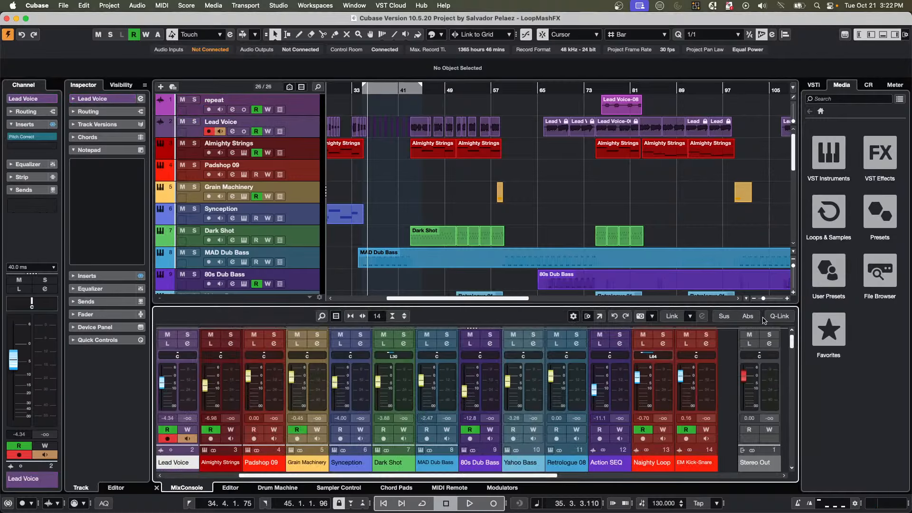
Show the Control Room, start playback, lower the Control Room level to -19.0 dB and move playback to about bar 9.
click(866, 85)
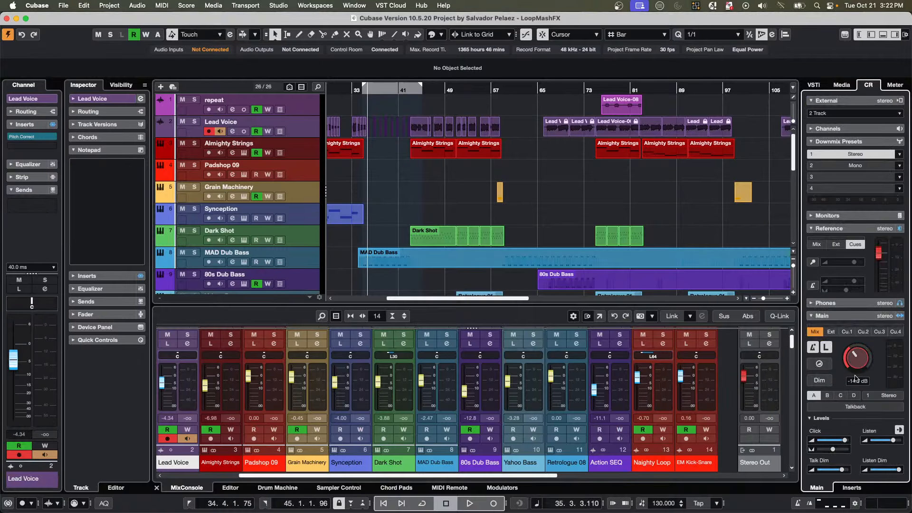
key(space)
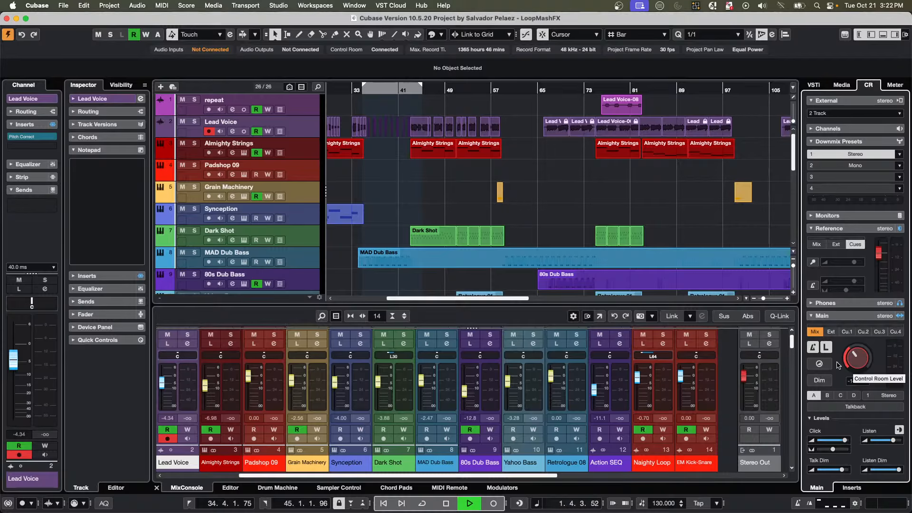
drag(855, 355, 854, 359)
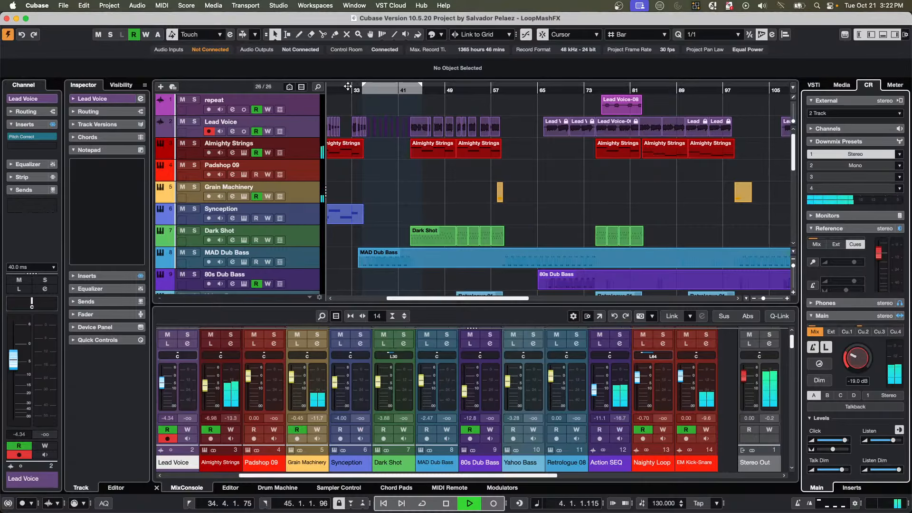
scroll(343, 91, left, 5)
drag(343, 91, 385, 104)
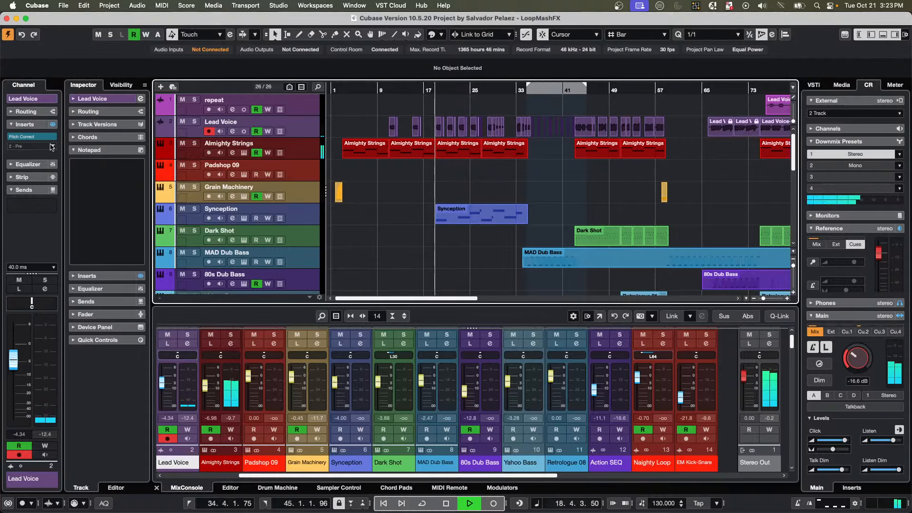
Load the Vocoder from the Pitch Shift category into the second insert slot of the Lead Voice track.
click(49, 147)
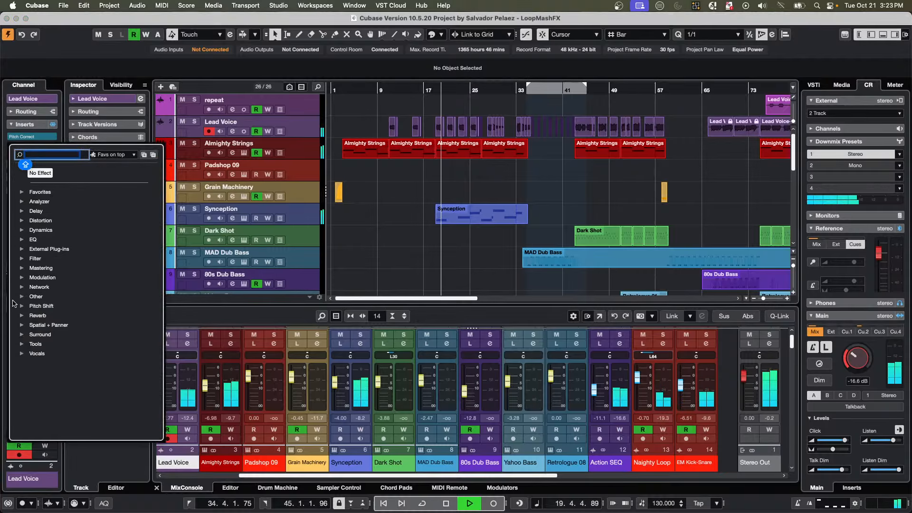
click(23, 306)
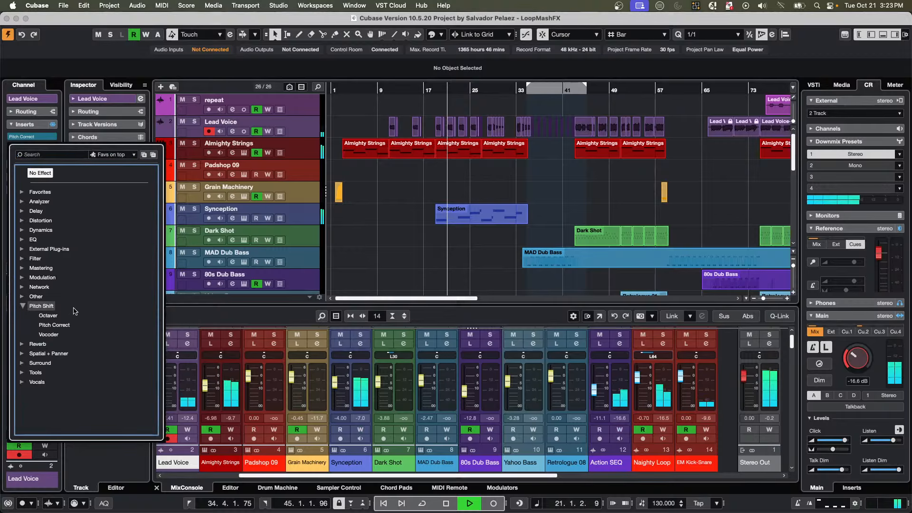
click(49, 334)
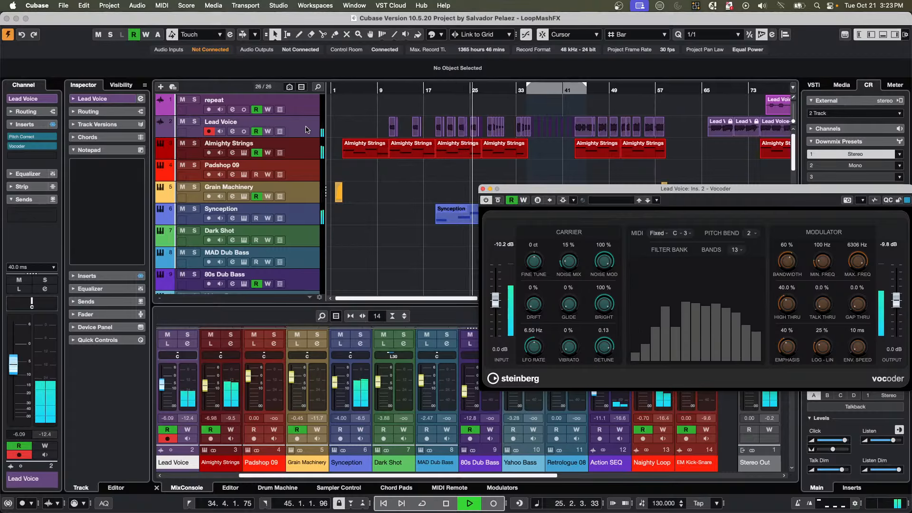
Add a MIDI track with its output set to the side-chain entry Lead Voice: Ins. 2. Vocoder - Midi In, and reselect Lead Voice.
right_click(308, 127)
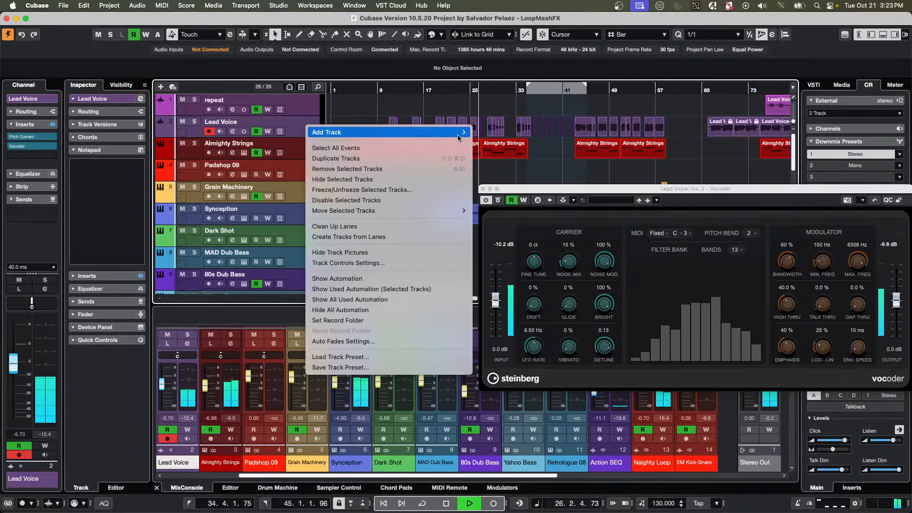
mouse_move(458, 135)
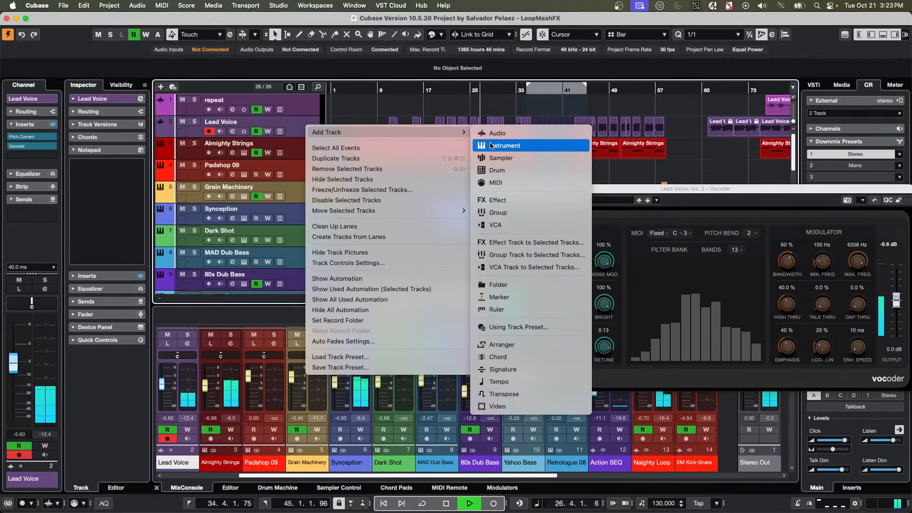
click(510, 184)
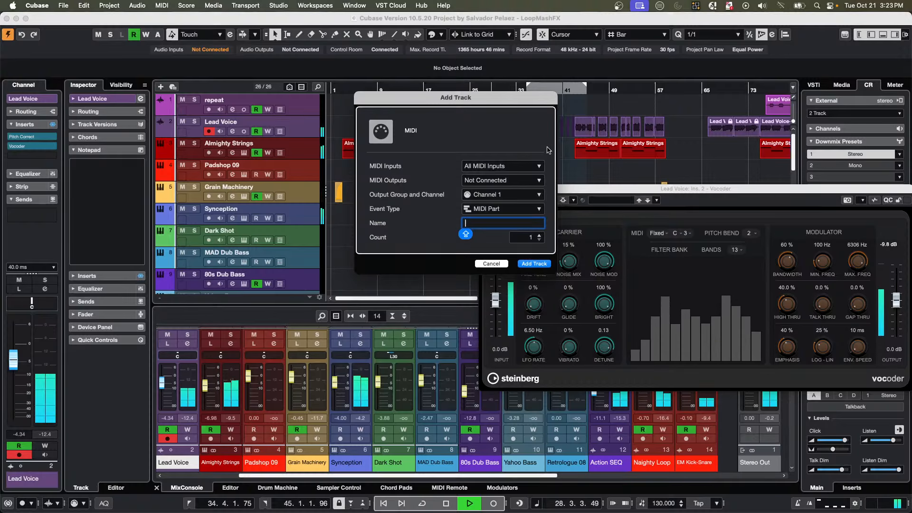
click(501, 181)
click(480, 248)
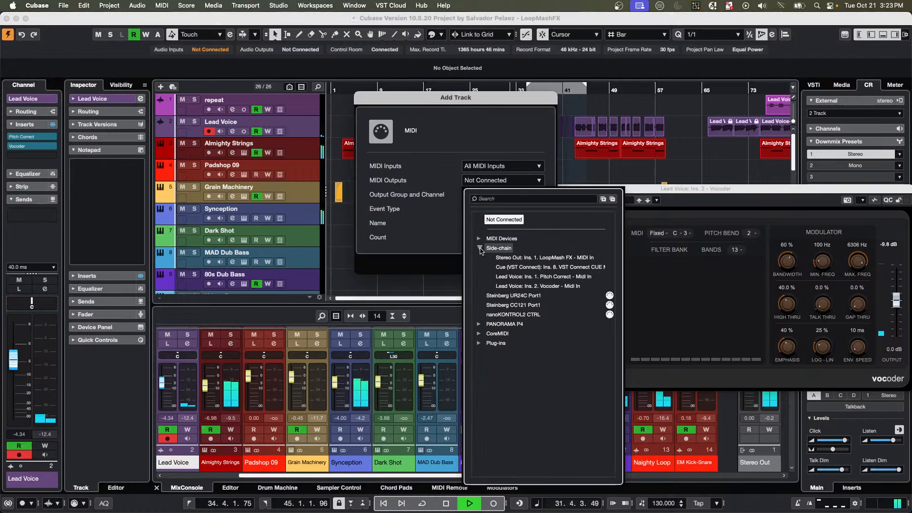
click(558, 286)
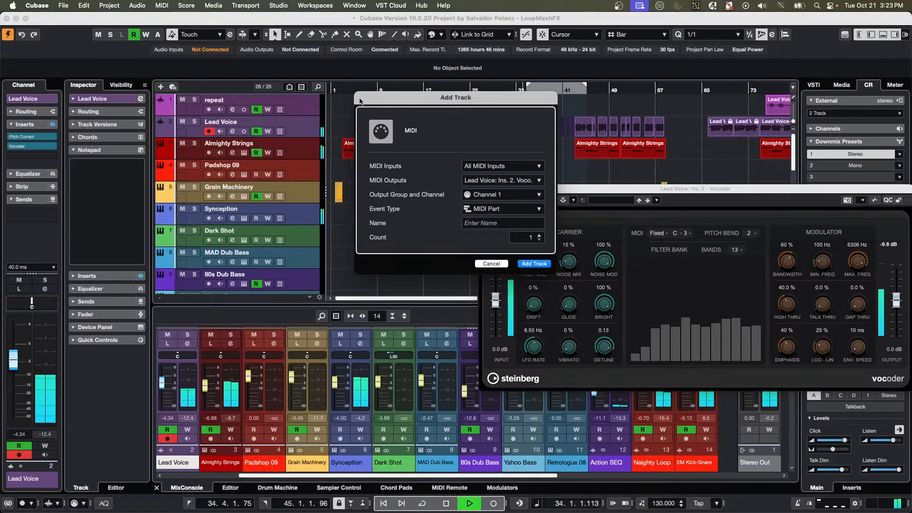
click(533, 264)
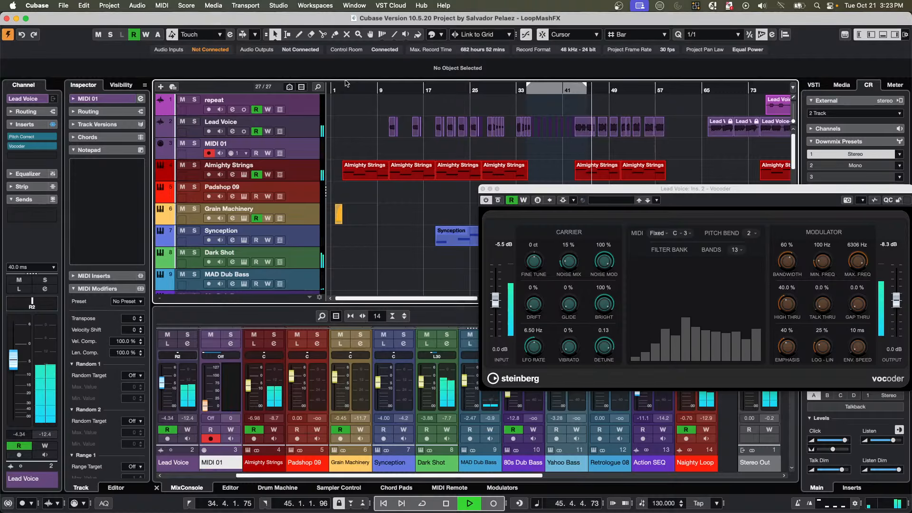
click(194, 135)
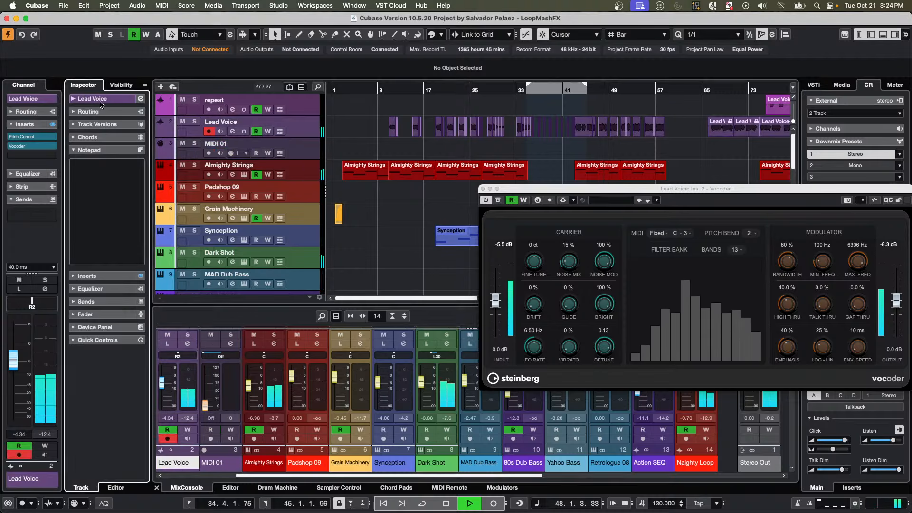
Turn on Listen for the Lead Voice track, set the Control Room level to -21.8 dB and lower Listen Dim.
click(122, 102)
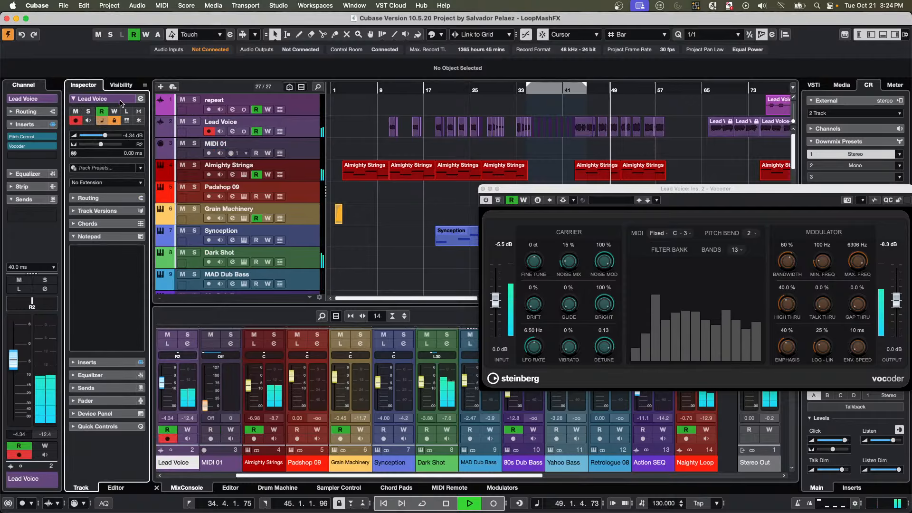
click(127, 111)
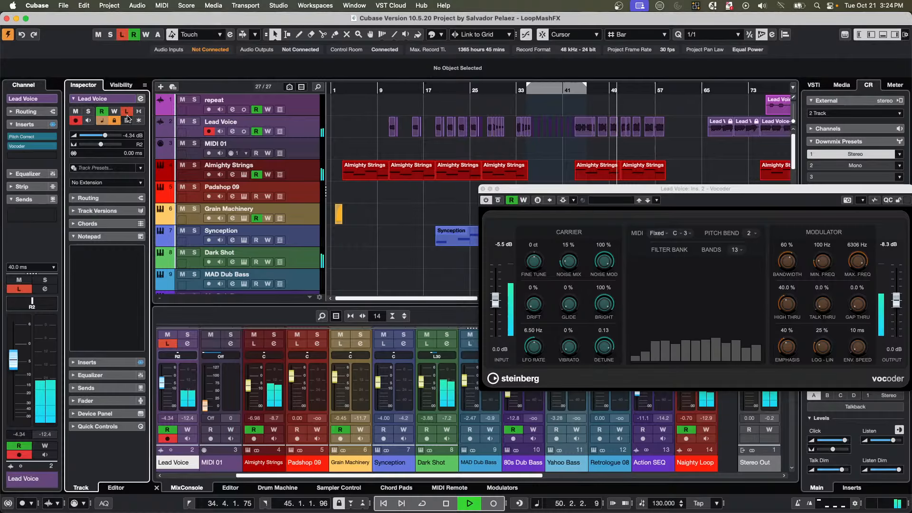
drag(733, 188, 526, 152)
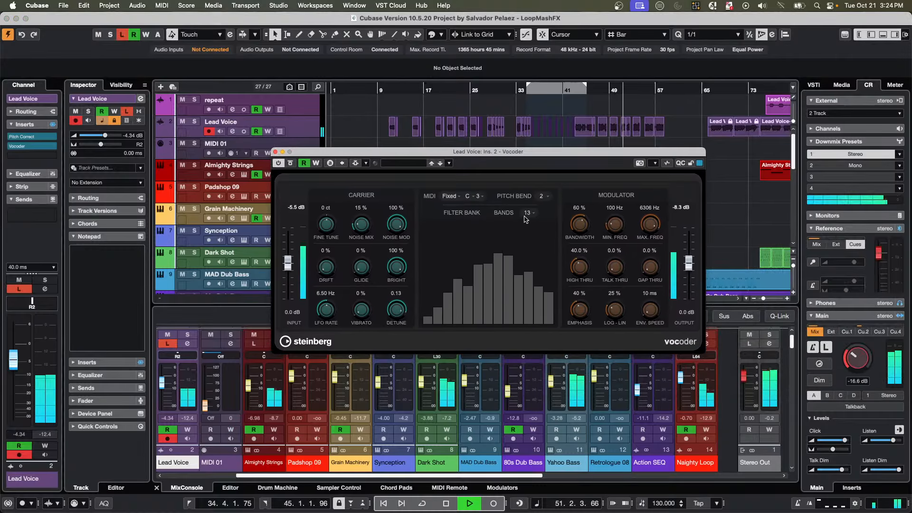
drag(851, 353, 846, 357)
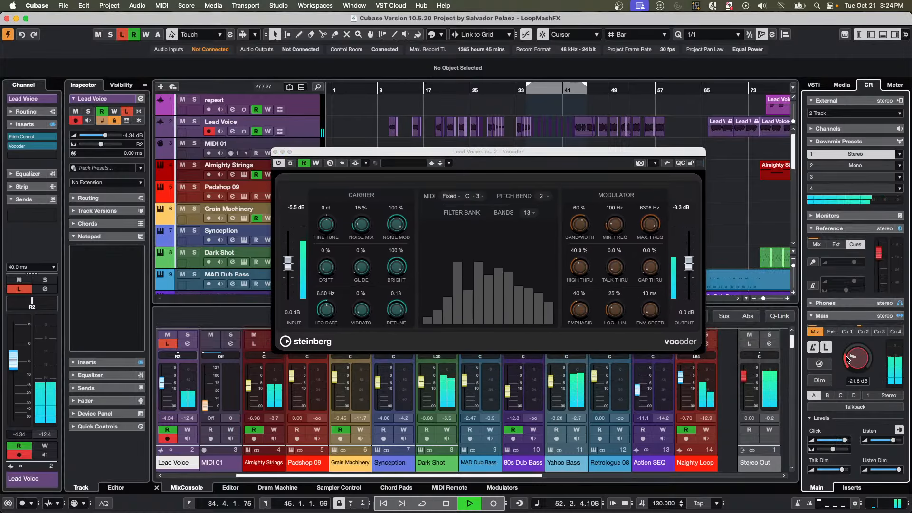
drag(898, 470, 884, 471)
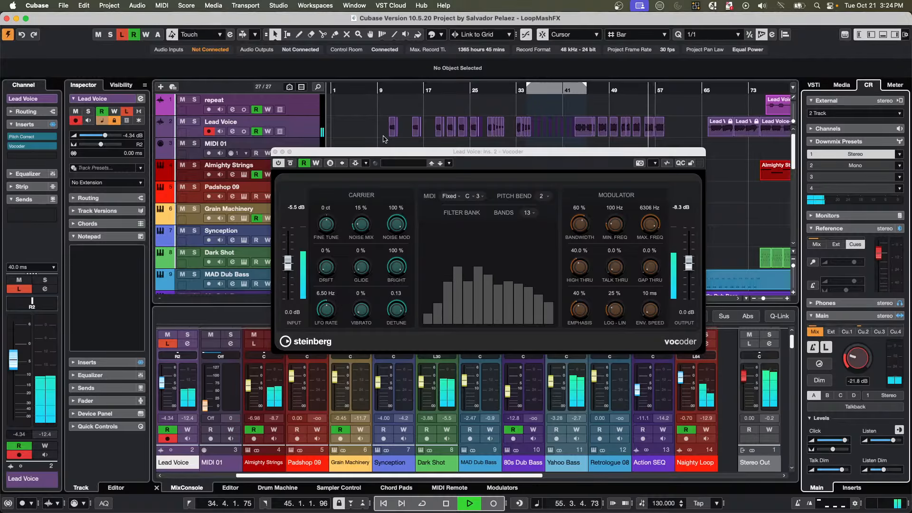
Record-enable the MIDI 01 track, replay from about bar 41, set the Control Room level to -8.31 dB and slightly lower Listen Dim.
click(207, 153)
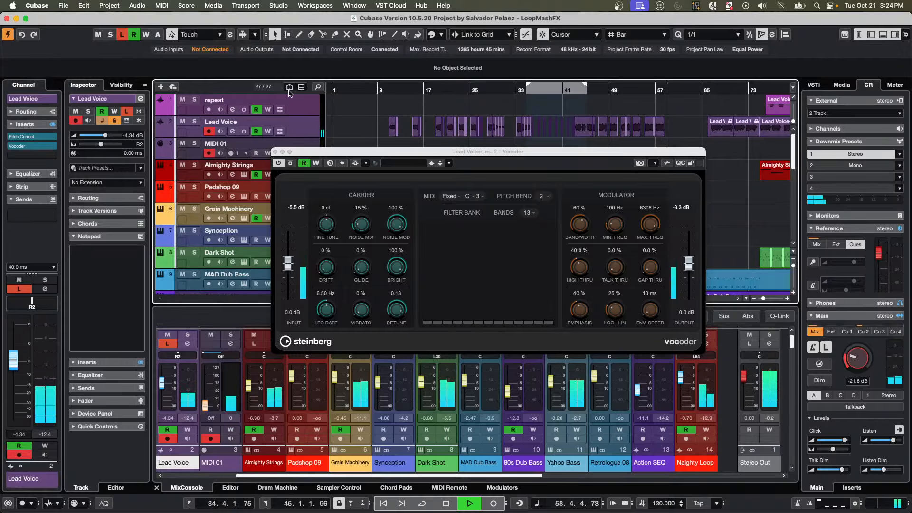
click(567, 90)
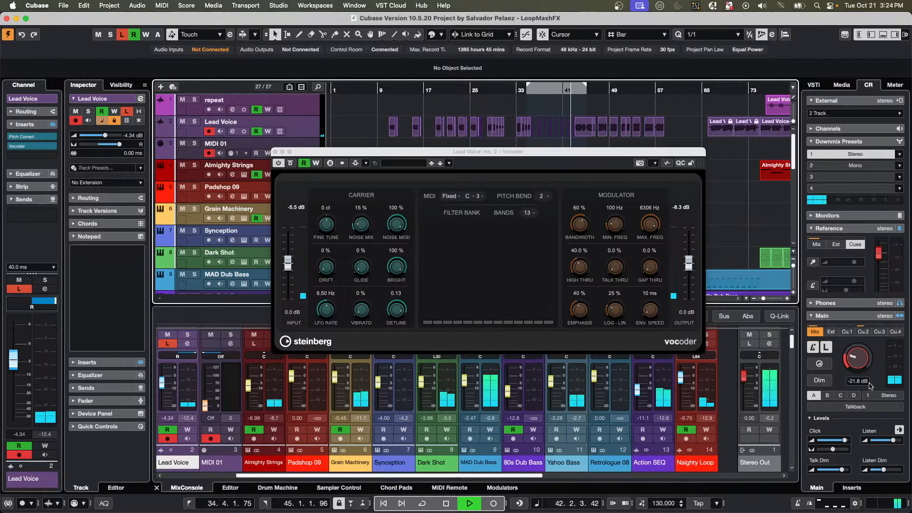
drag(853, 356, 855, 339)
drag(884, 470, 882, 471)
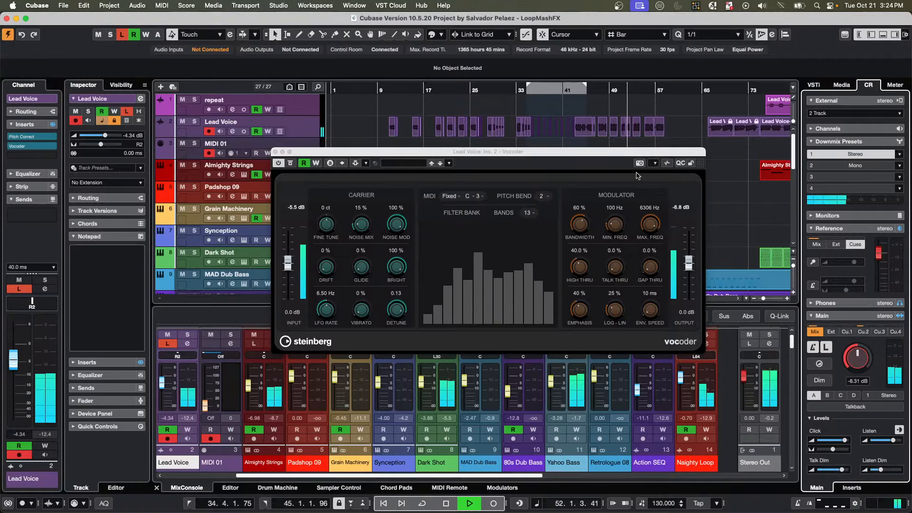
Replay from about bar 42, open the On-Screen Keyboard and play a series of chords into the MIDI 01 track.
click(572, 90)
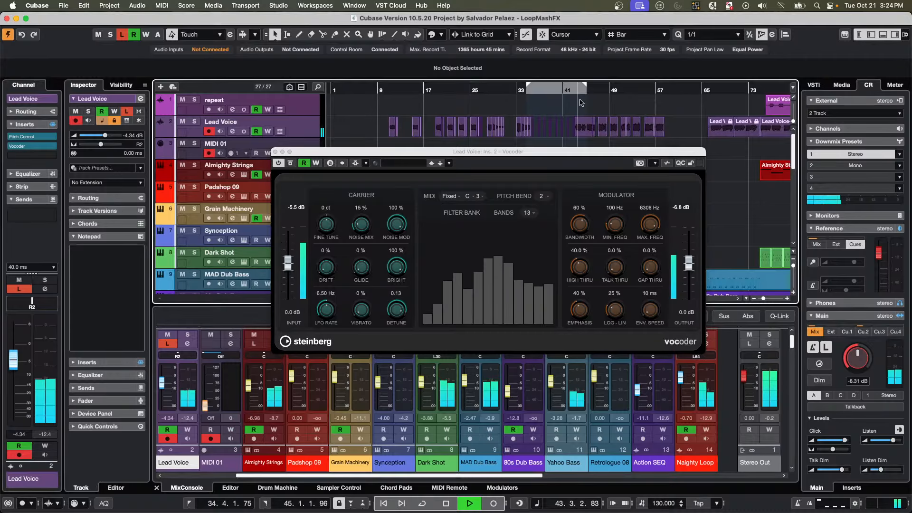
key(alt+k)
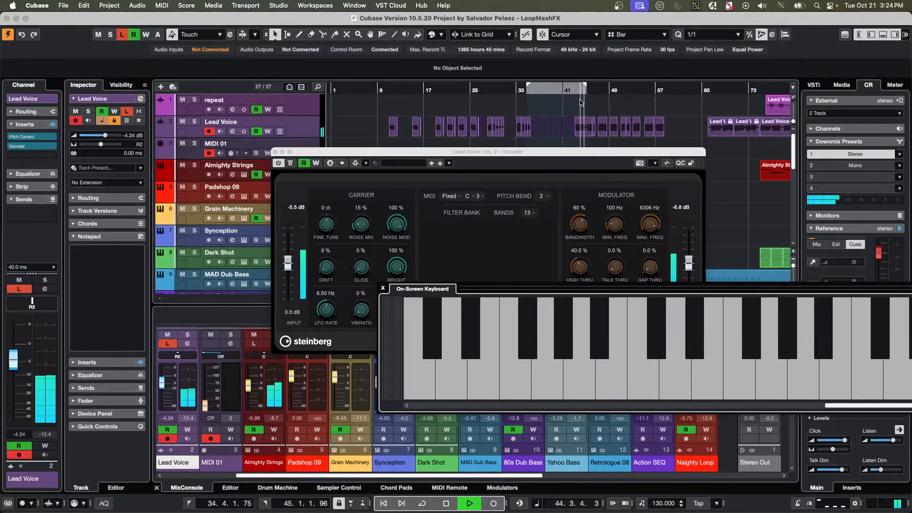
key(w)
key(r)
key(y)
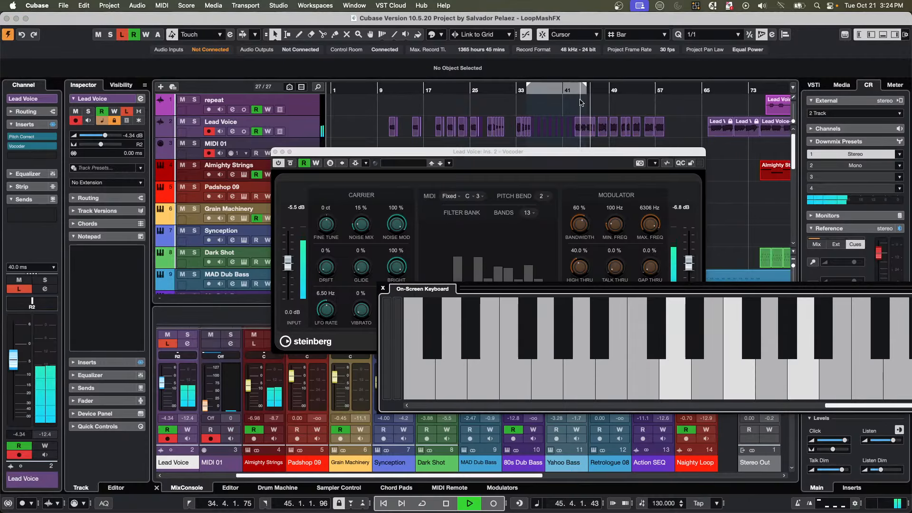
key(q)
key(e)
key(t)
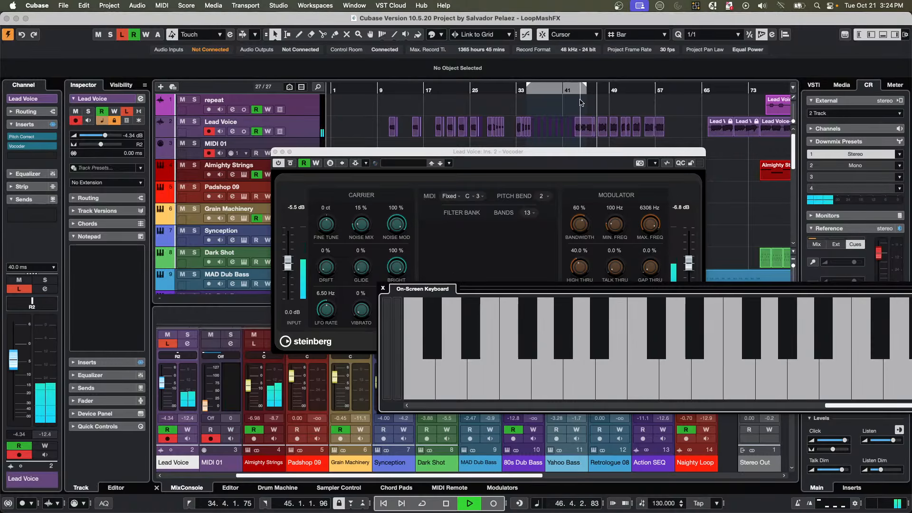
key(q)
key(e)
key(t)
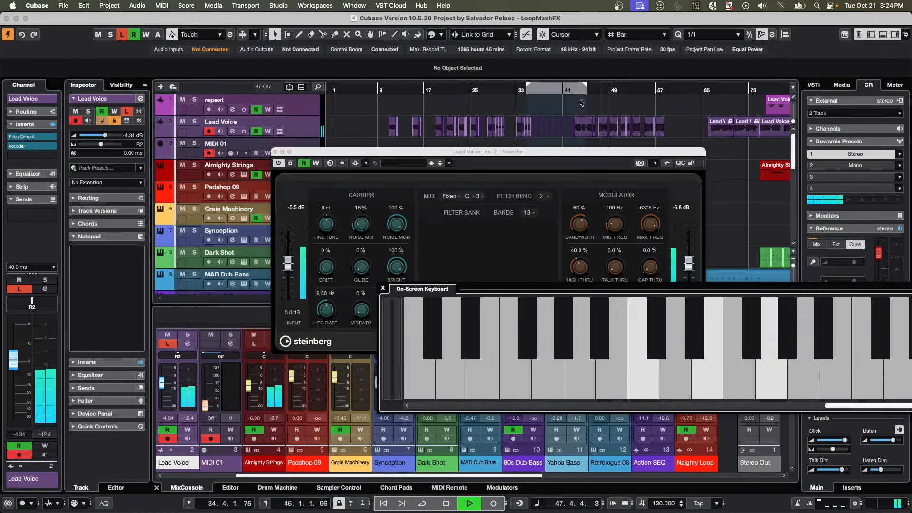
key(w)
key(r)
key(y)
key(e)
key(t)
key(u)
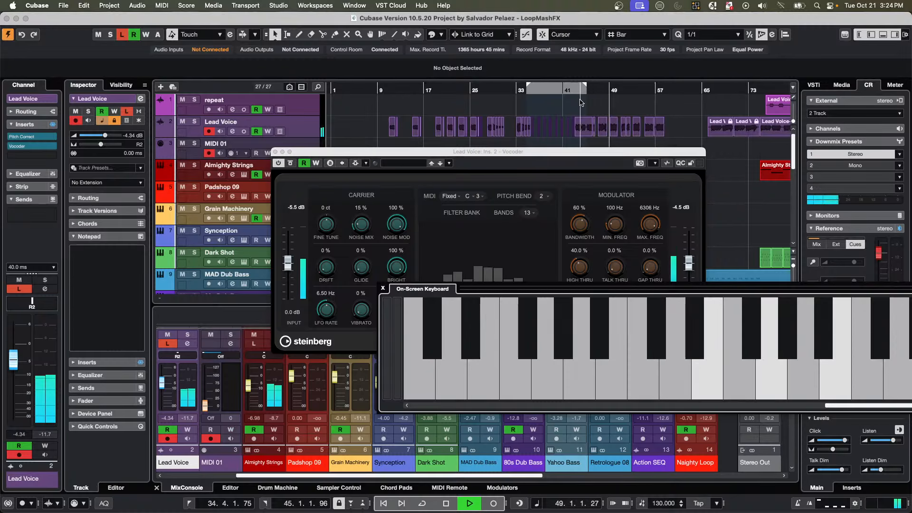
key(w)
key(r)
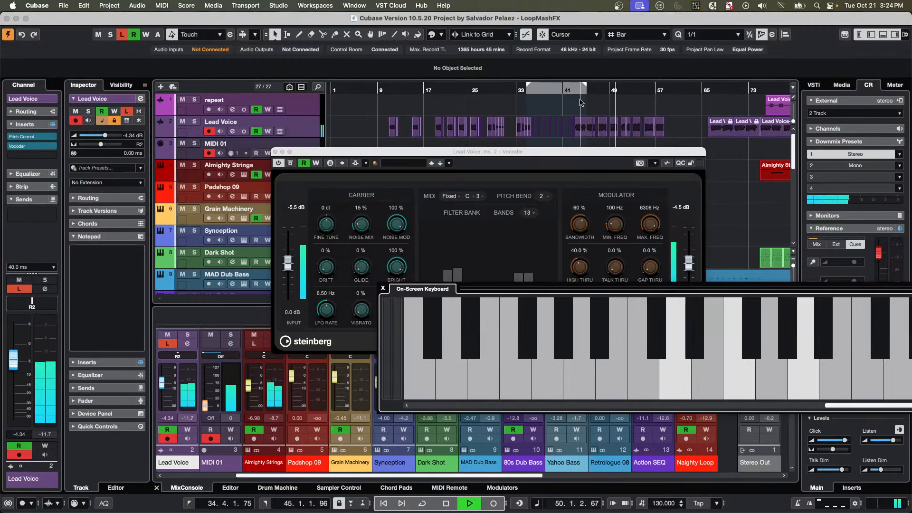
key(q)
key(e)
key(q)
key(e)
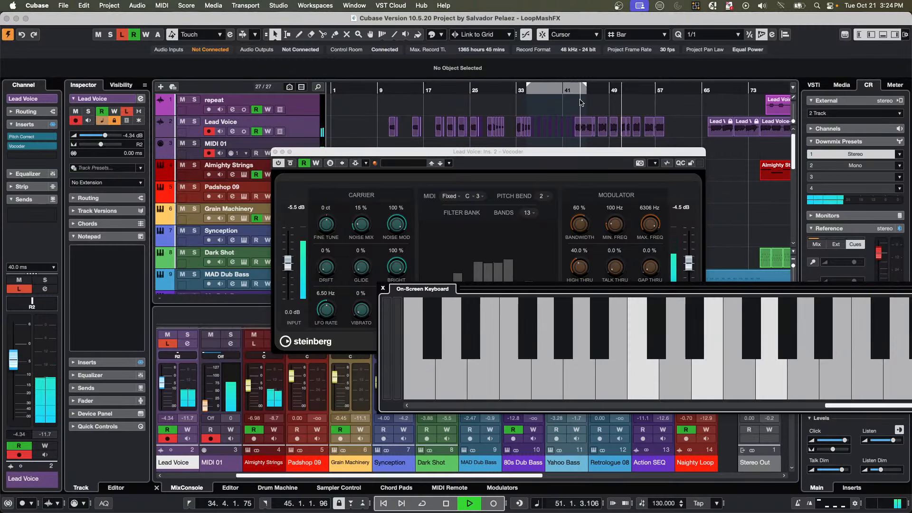
key(w)
key(r)
key(y)
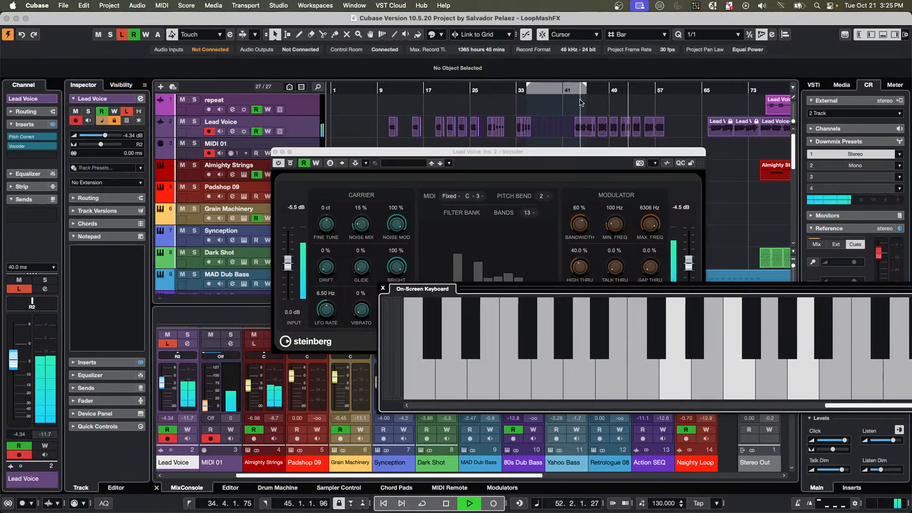
key(e)
key(t)
key(u)
key(e)
key(u)
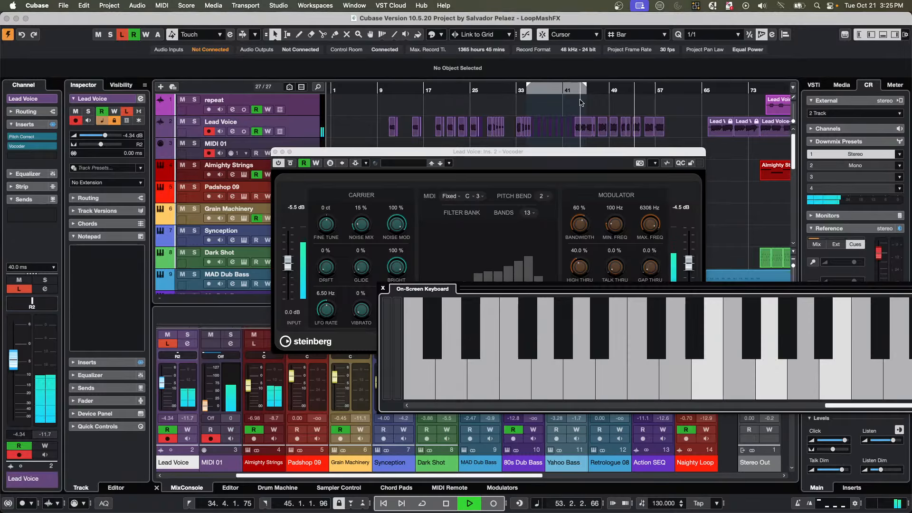
key(w)
key(r)
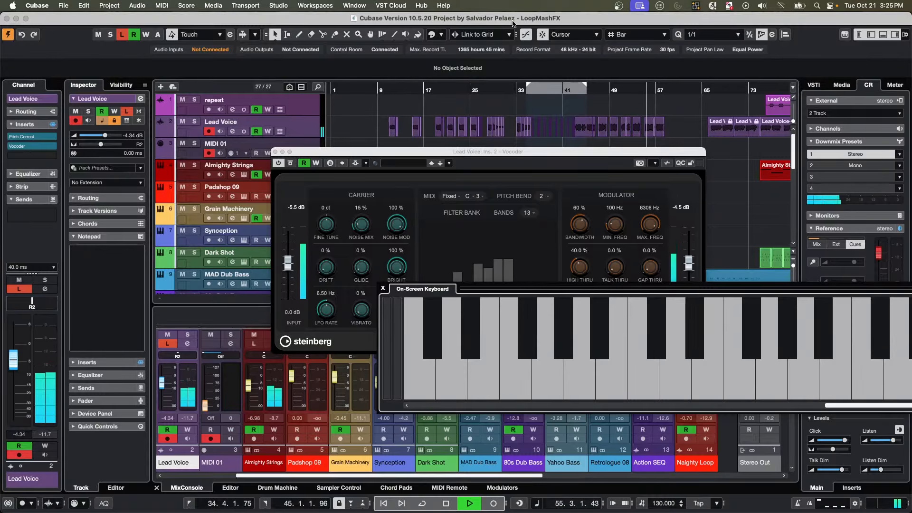
Set the Vocoder's MIDI mode to External during playback, stop the transport and close the plug-in window.
click(459, 197)
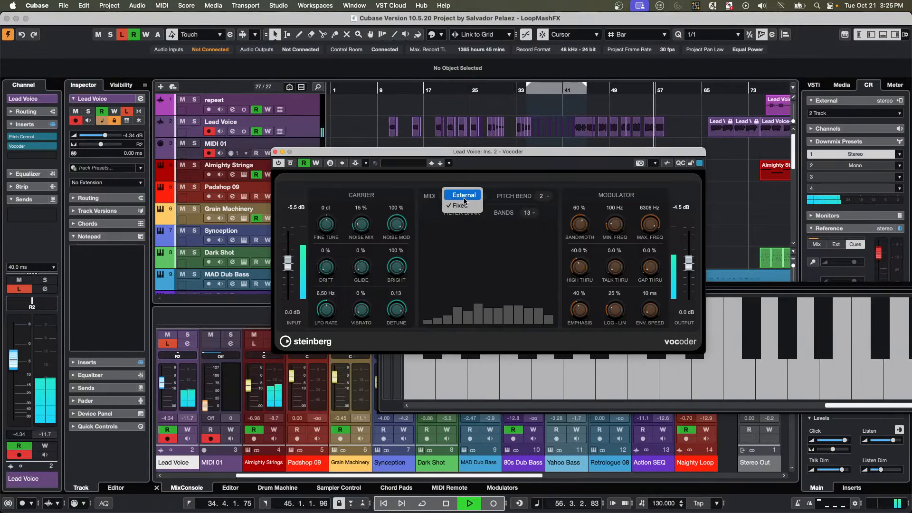
click(457, 192)
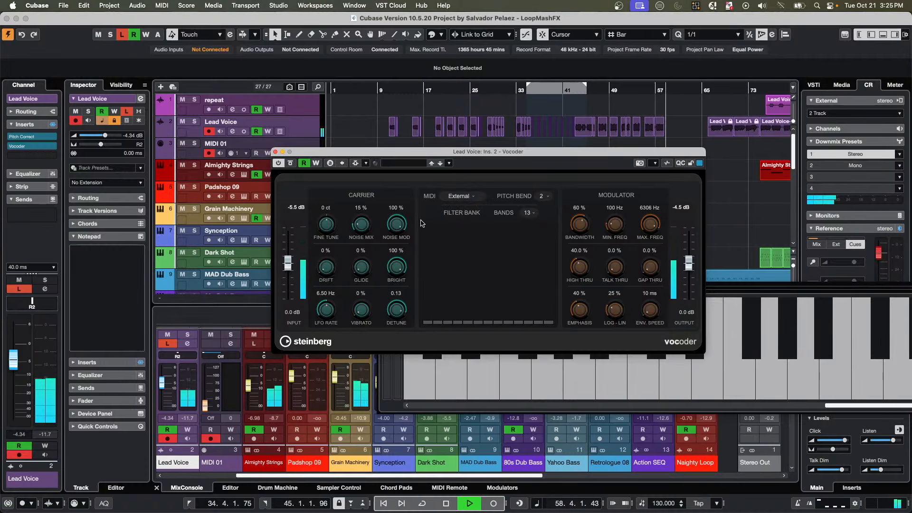
click(696, 114)
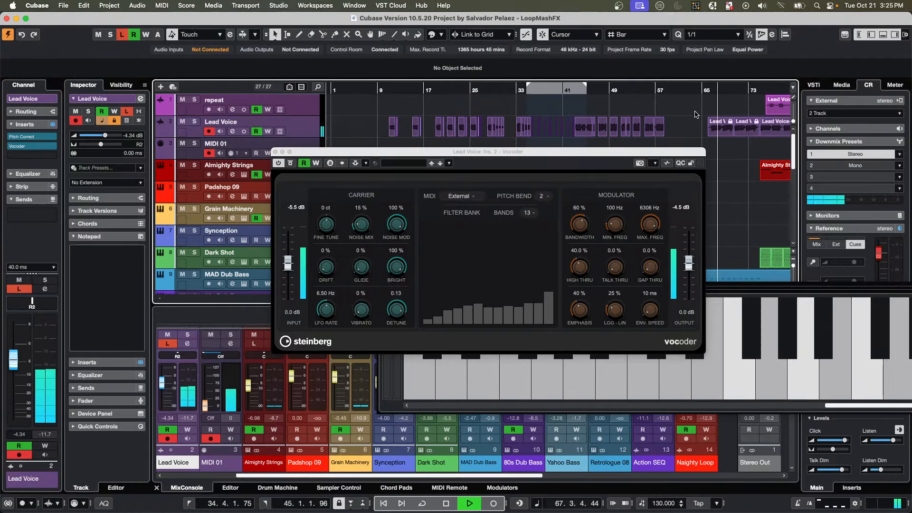
key(space)
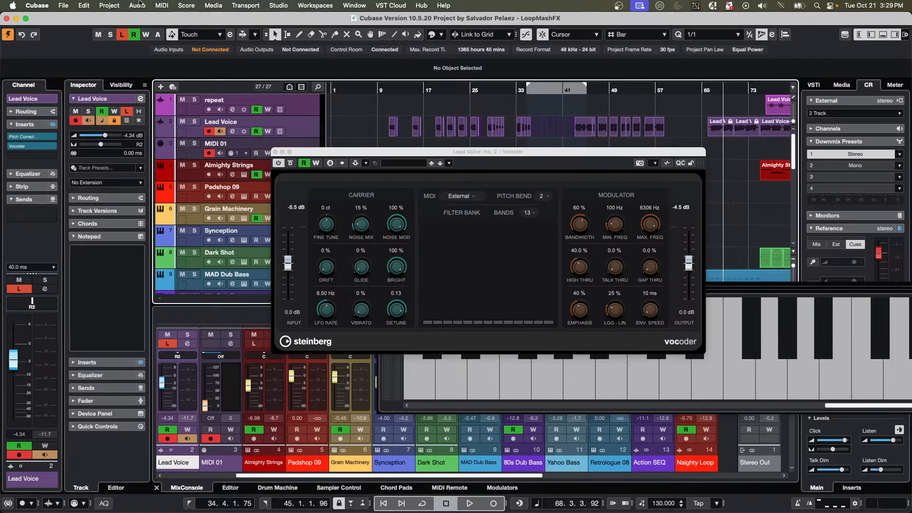
click(275, 152)
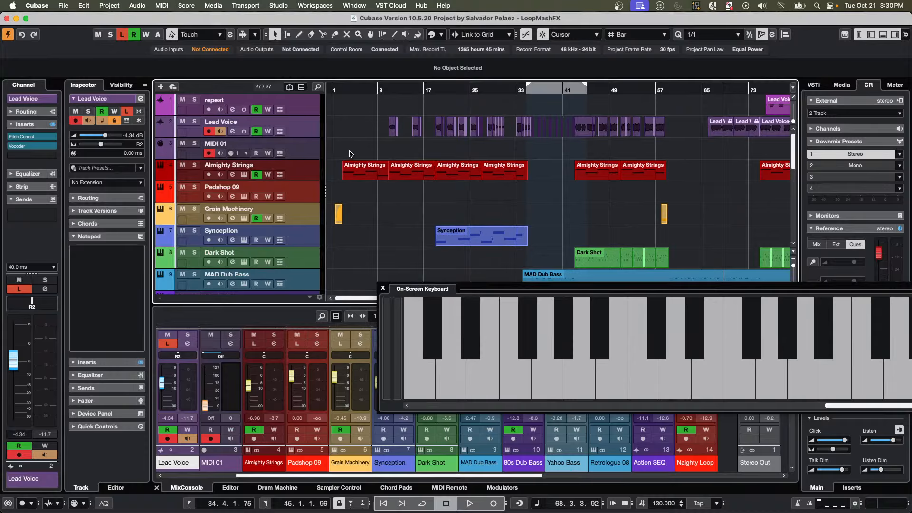
View the Save Track Preset dialog for Lead Voice, and check the same preset option for the Almighty Strings track.
right_click(303, 127)
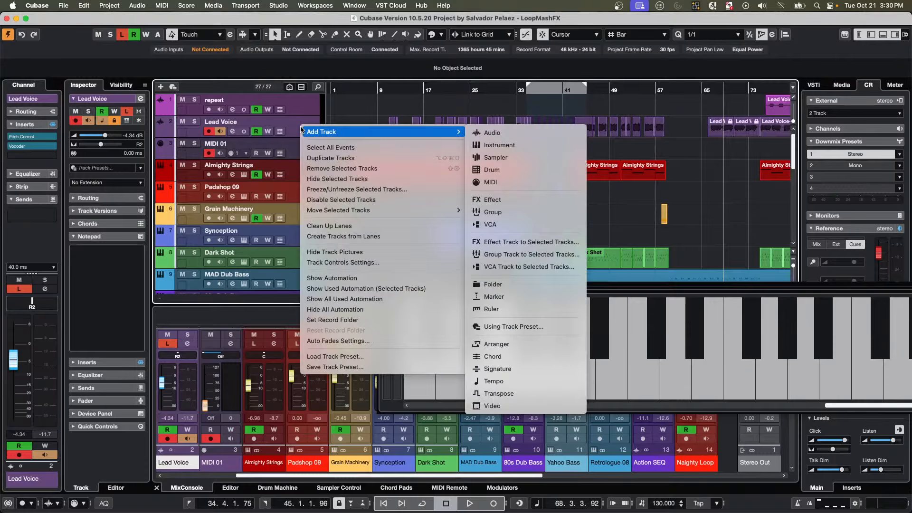
click(348, 368)
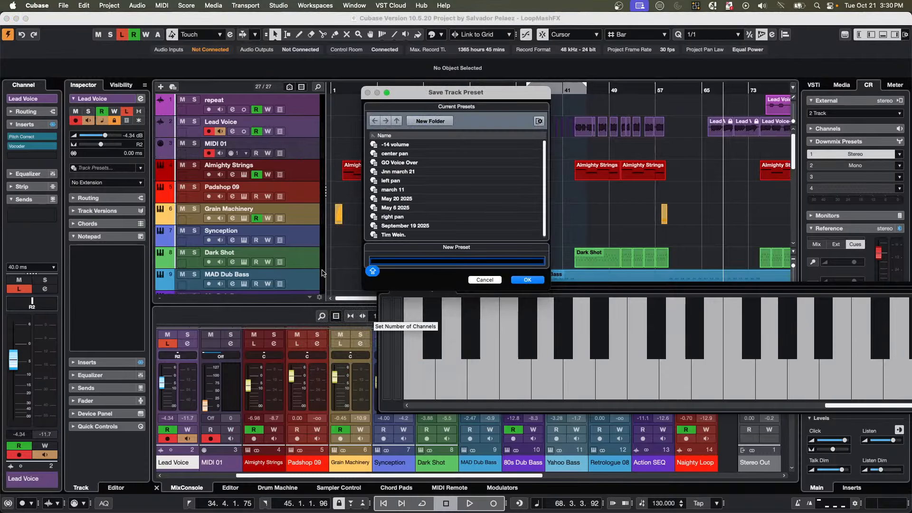
click(485, 279)
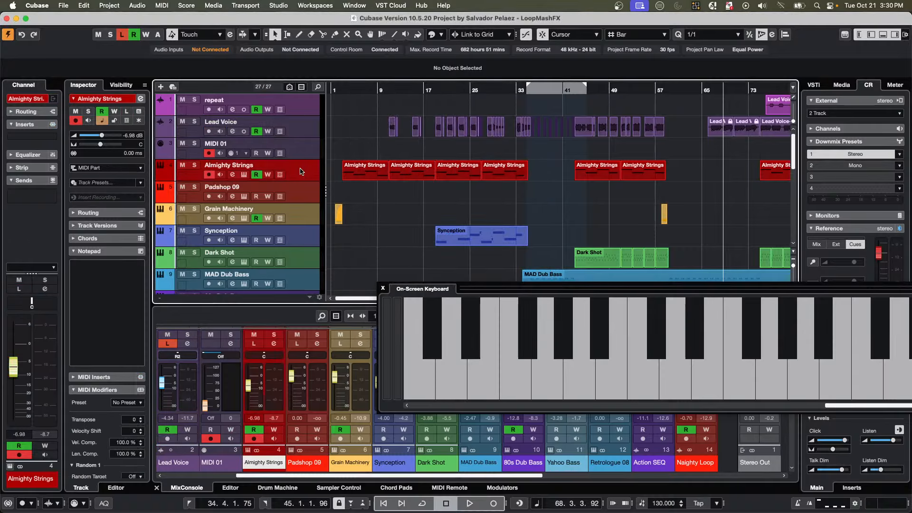
click(300, 173)
right_click(300, 174)
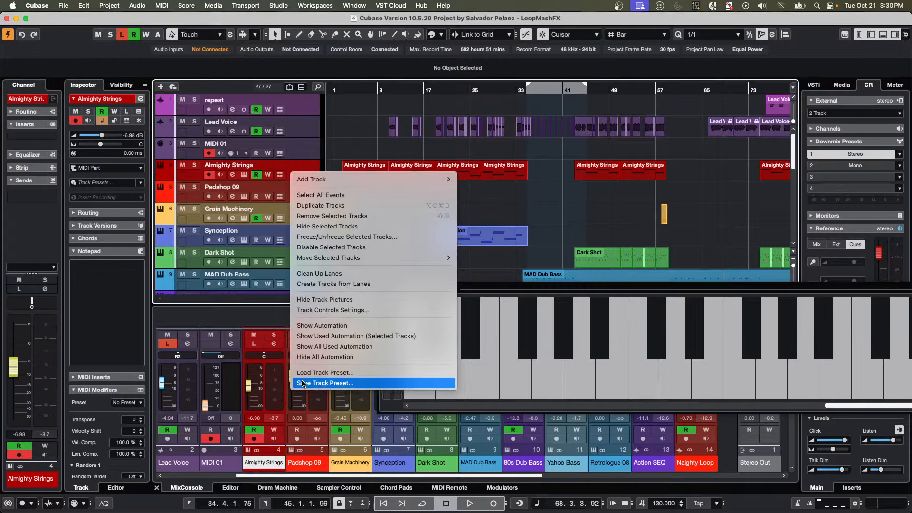
click(533, 191)
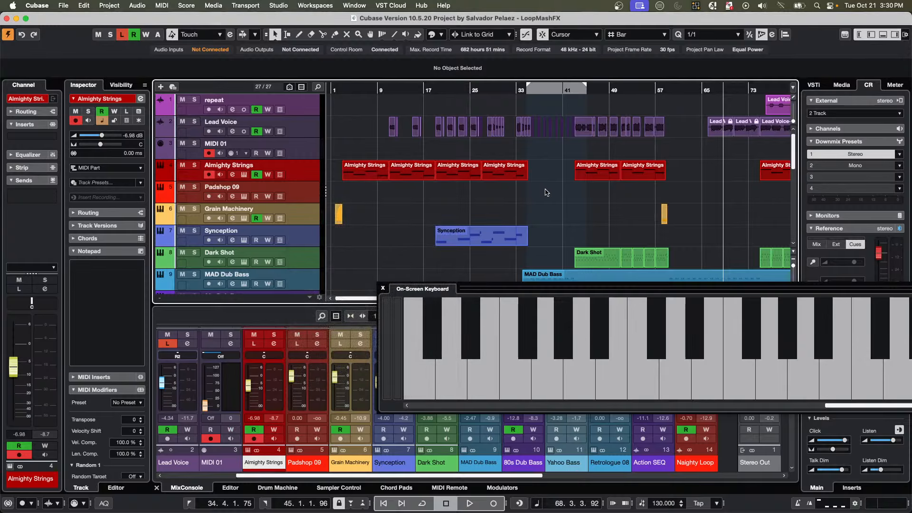
Close the On-Screen Keyboard and show the User Presets categories in the media browser.
click(383, 289)
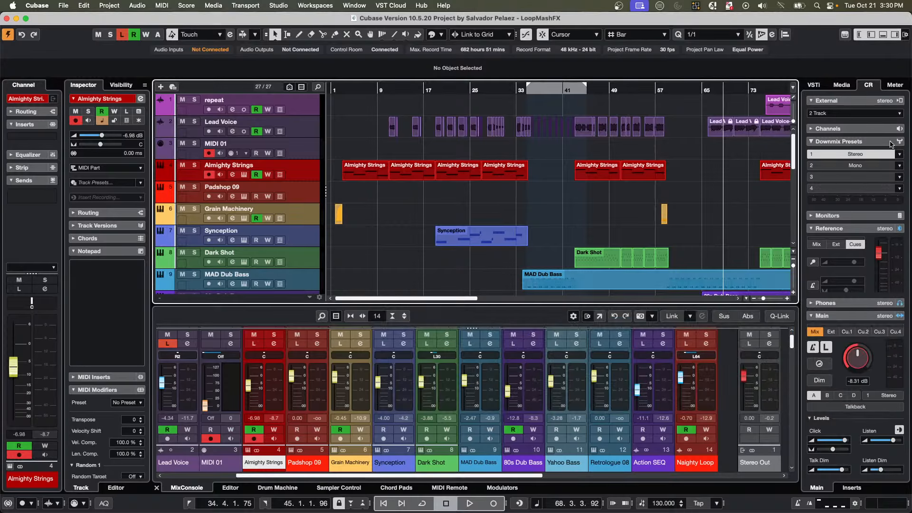
click(841, 85)
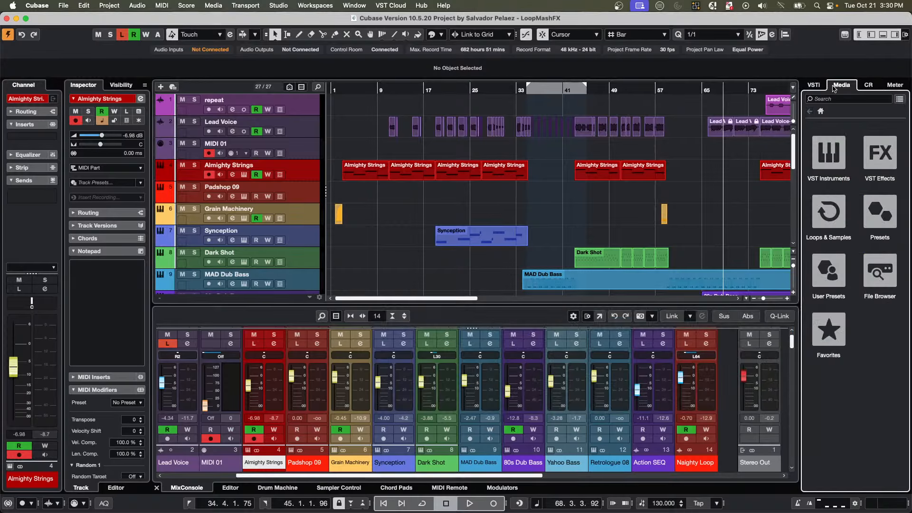
click(829, 270)
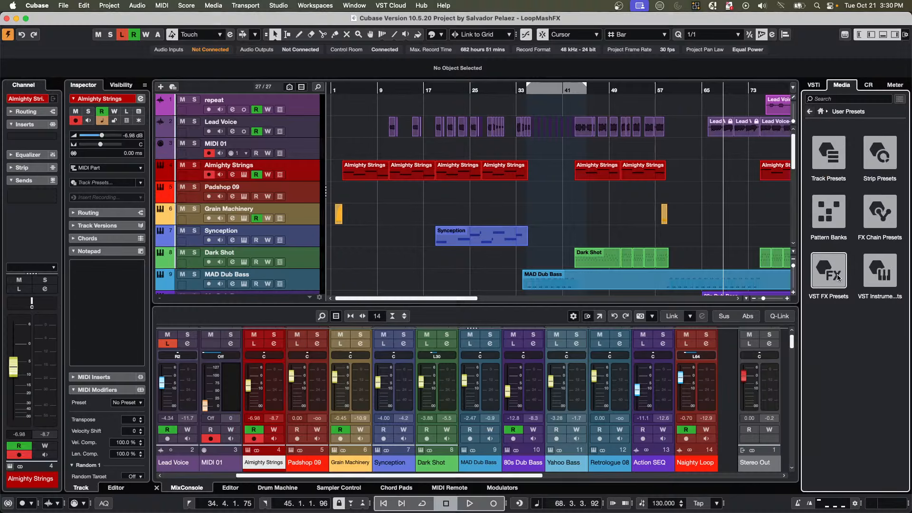
Save the Lead Voice track's settings as a new track preset named with the person's first name.
right_click(300, 132)
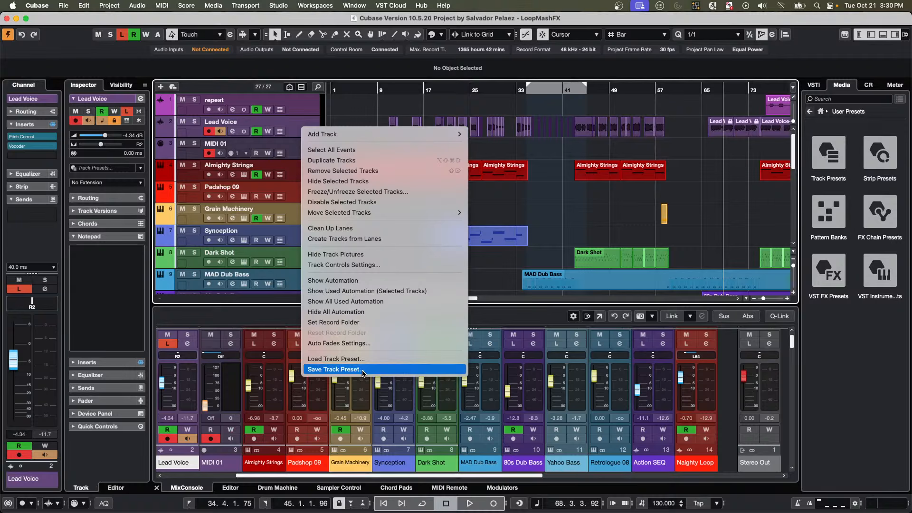
click(346, 372)
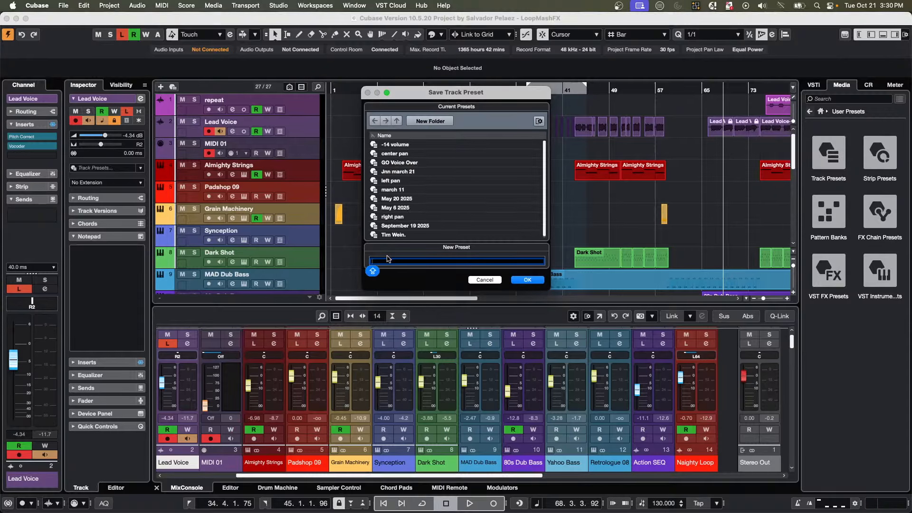
text(GARETH)
key(BackSpace)
key(BackSpace)
key(BackSpace)
key(BackSpace)
key(BackSpace)
key(BackSpace)
text(gareth)
key(Return)
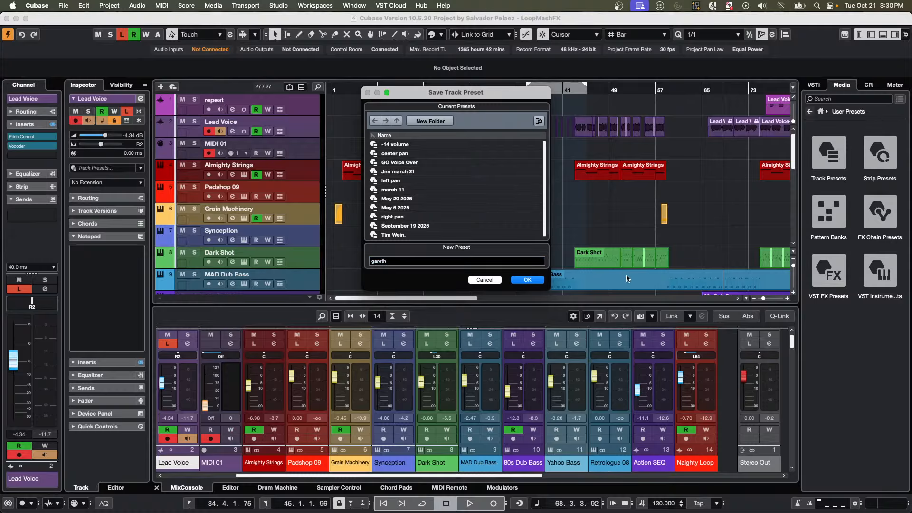
click(527, 280)
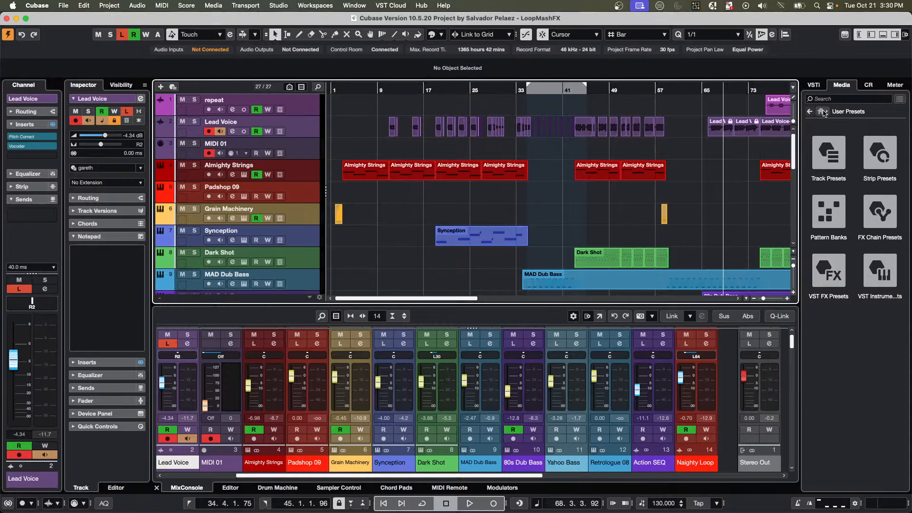
Find the newly saved preset among the user's audio track presets and add a track from it below Padshop 09.
click(821, 112)
click(828, 271)
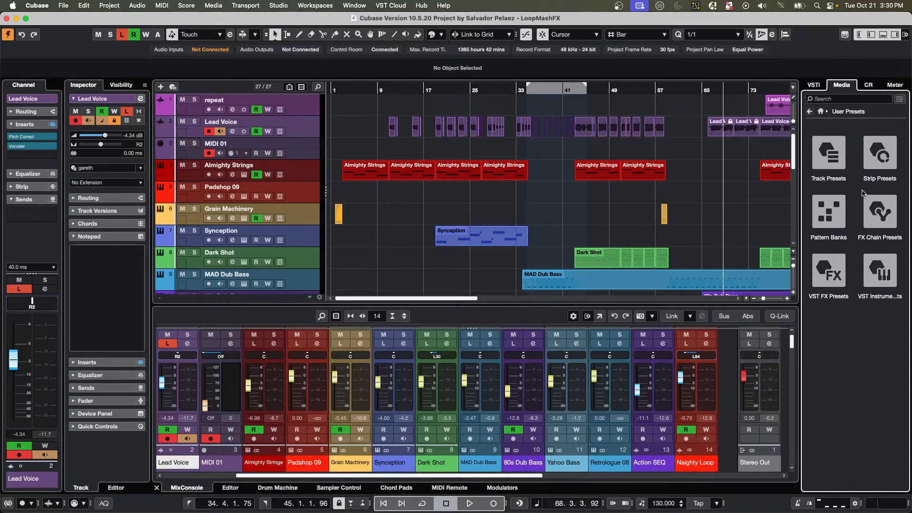
click(836, 158)
click(836, 158)
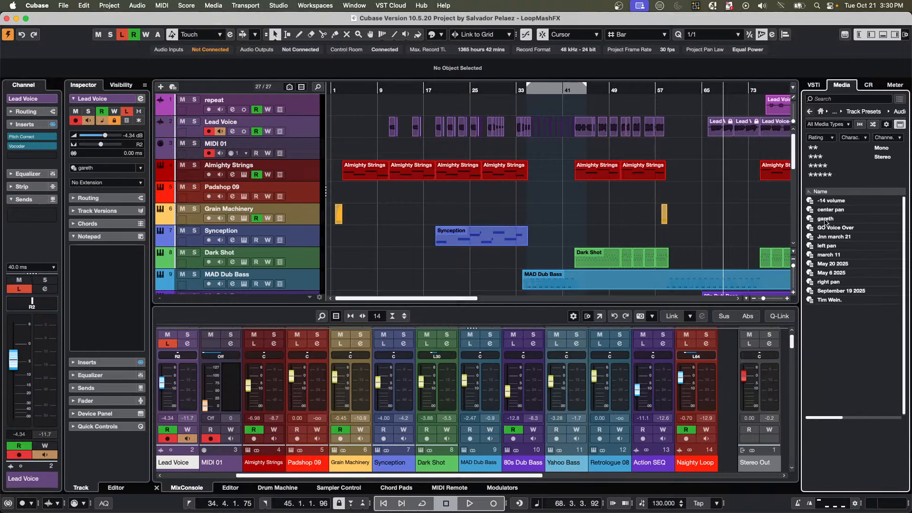
click(825, 220)
drag(825, 219, 240, 205)
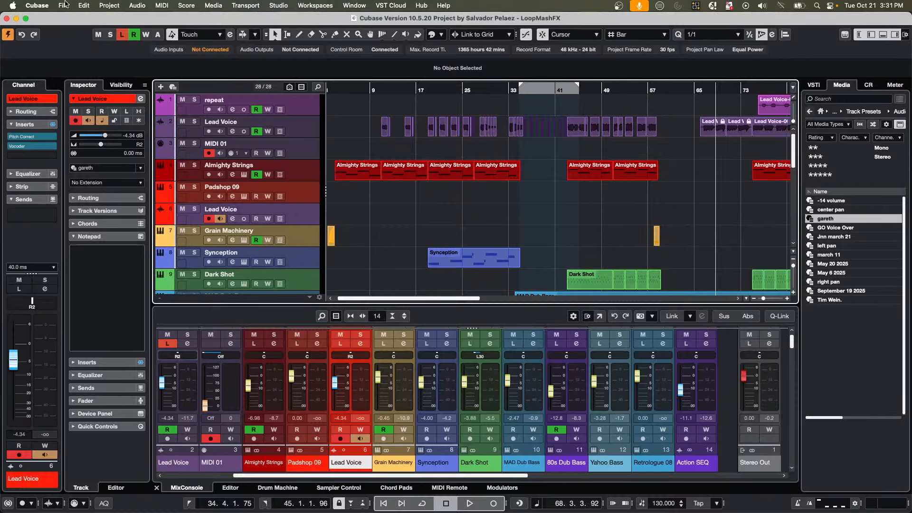
click(64, 5)
click(71, 30)
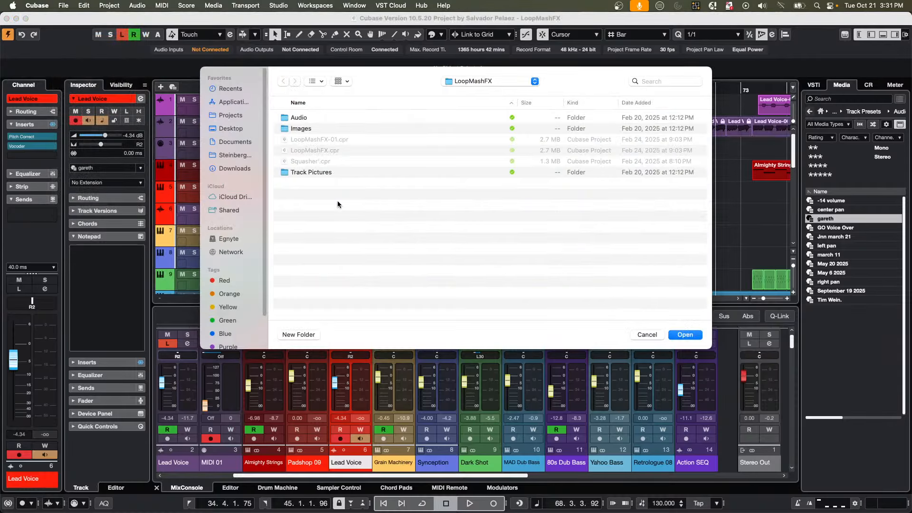
click(646, 335)
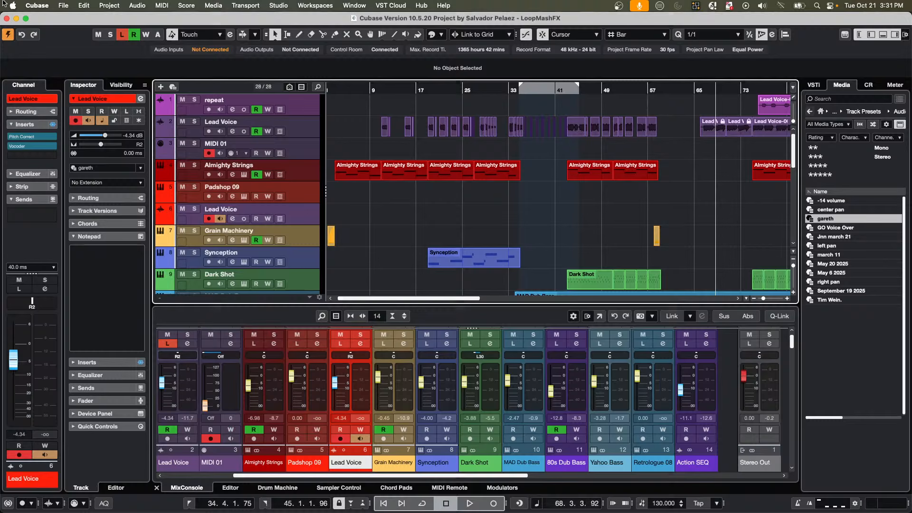
Create a new empty project in the suggested project folder.
click(63, 5)
click(66, 20)
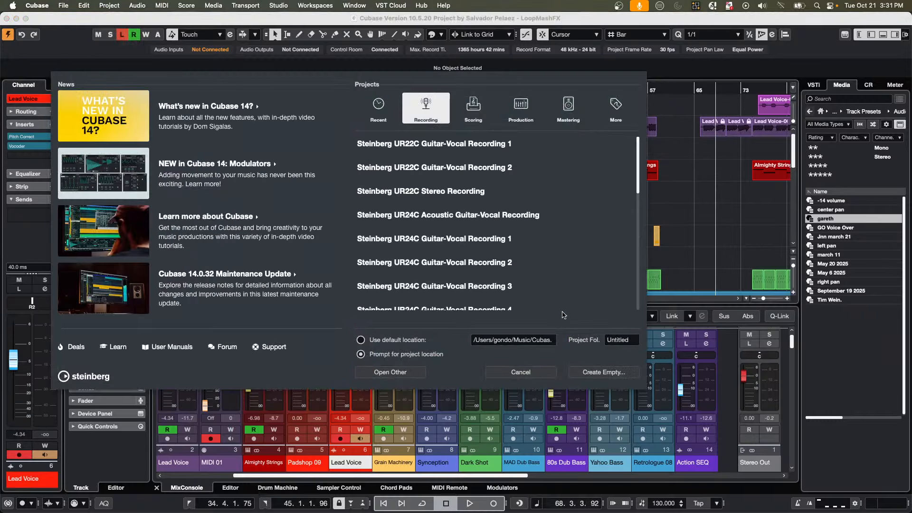
key(Return)
key(Return)
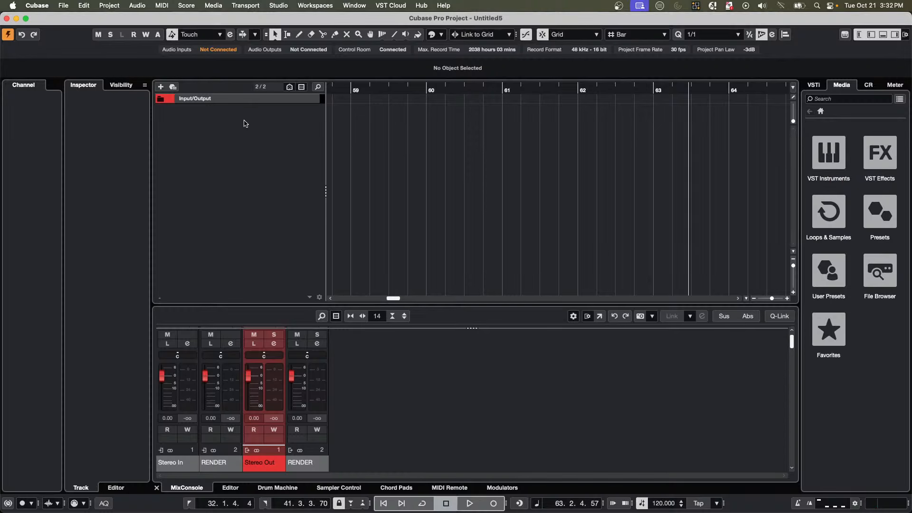
Add one instrument track using Groove Agent SE.
right_click(207, 112)
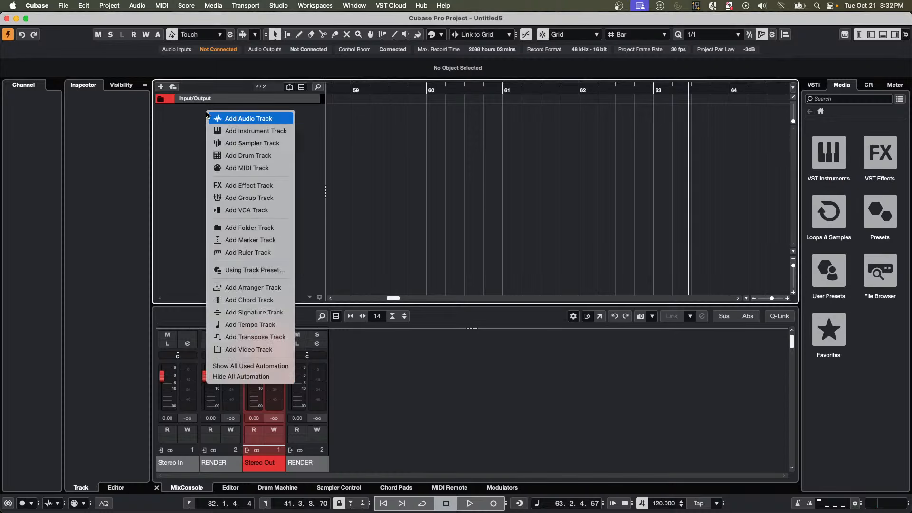
click(248, 129)
click(511, 167)
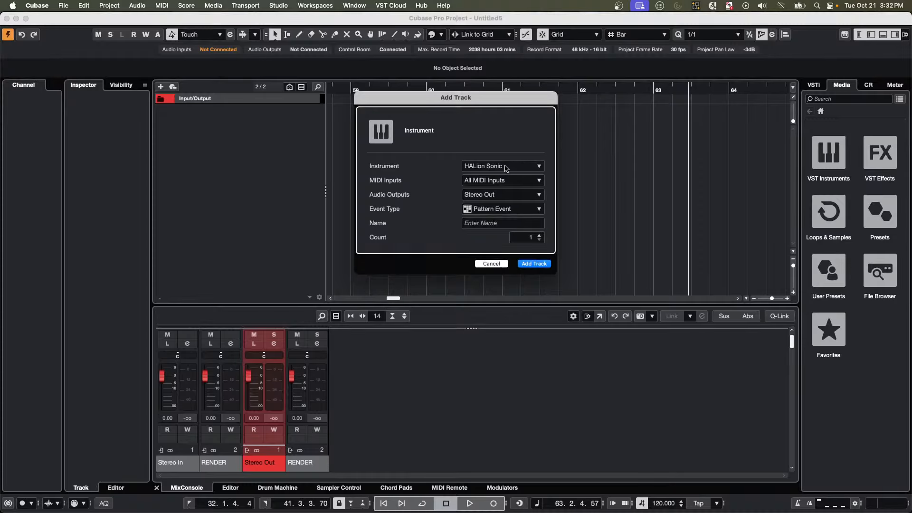
click(532, 252)
click(534, 263)
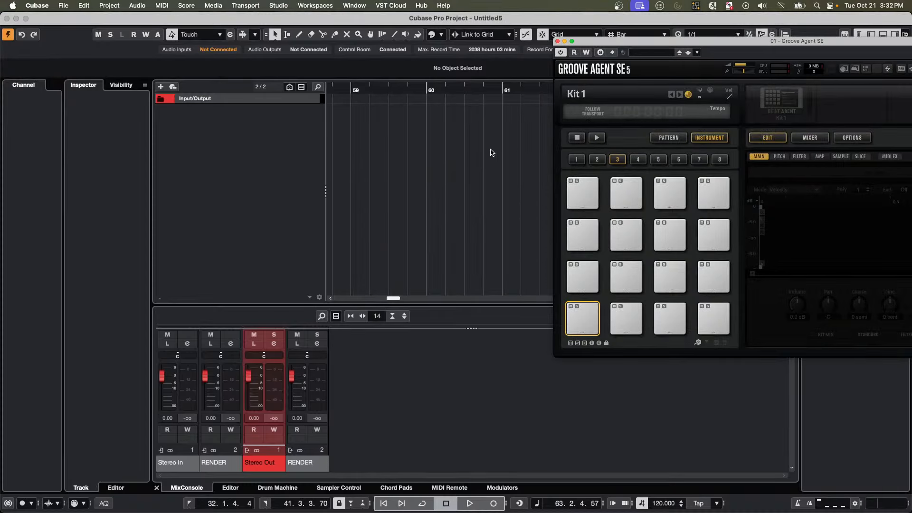
Load the Huez kit with patterns from the Future Past Perfect library into Groove Agent SE.
drag(612, 46, 360, 32)
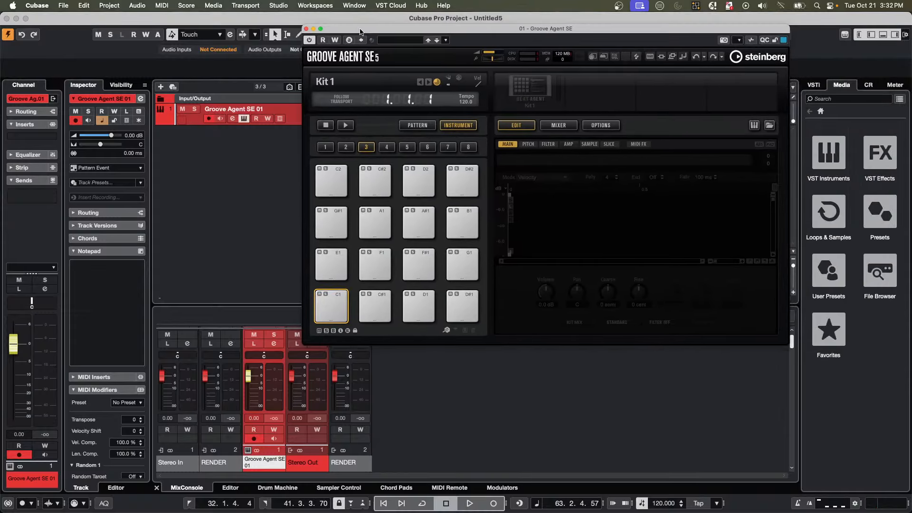
click(525, 92)
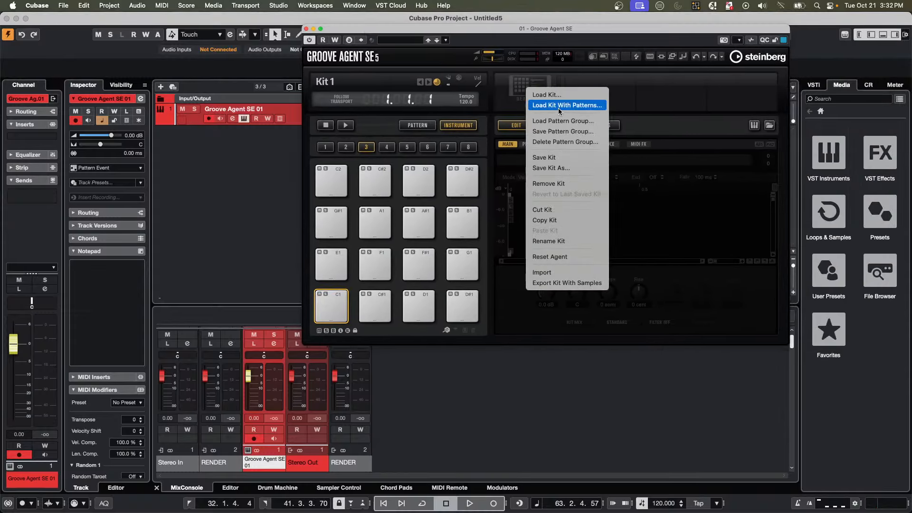
click(561, 107)
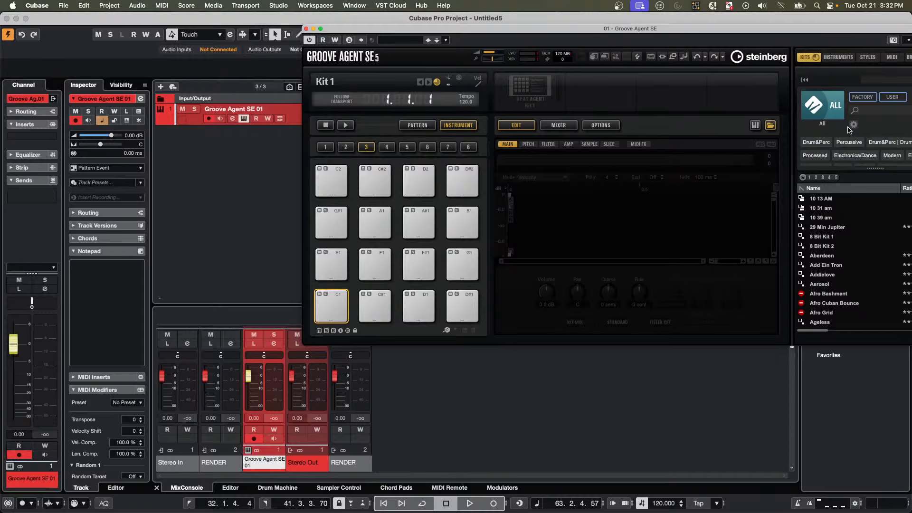
click(819, 110)
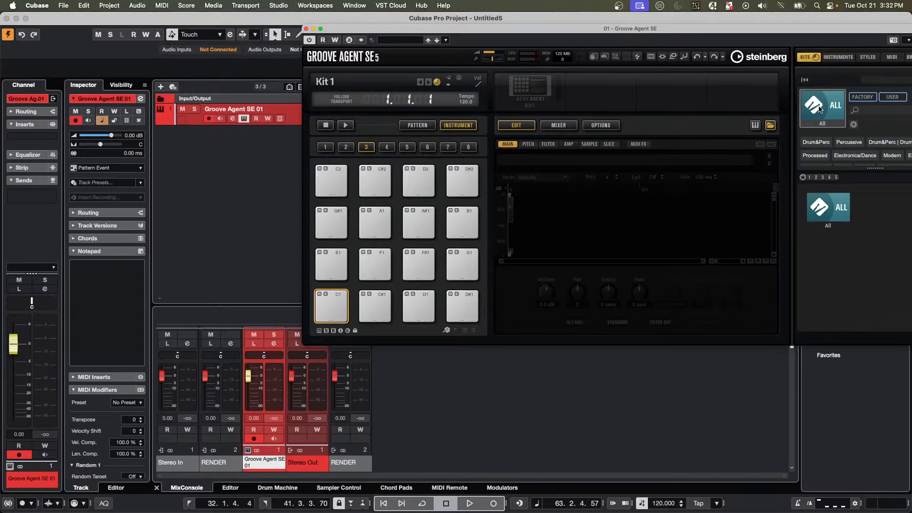
click(875, 255)
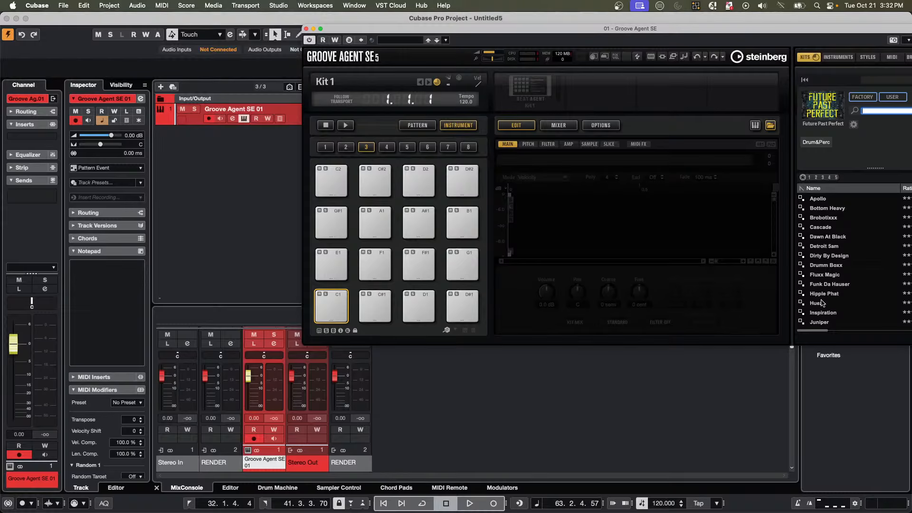
double_click(817, 303)
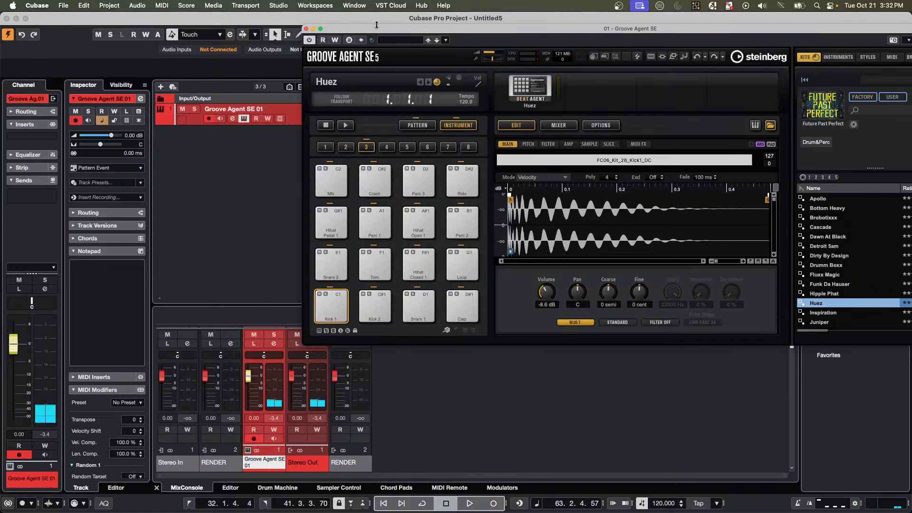
Clear the view of the tracks, return the project cursor to bar 1 and collapse the Inspector's Notepad and MIDI Modifiers sections.
drag(375, 30, 526, 68)
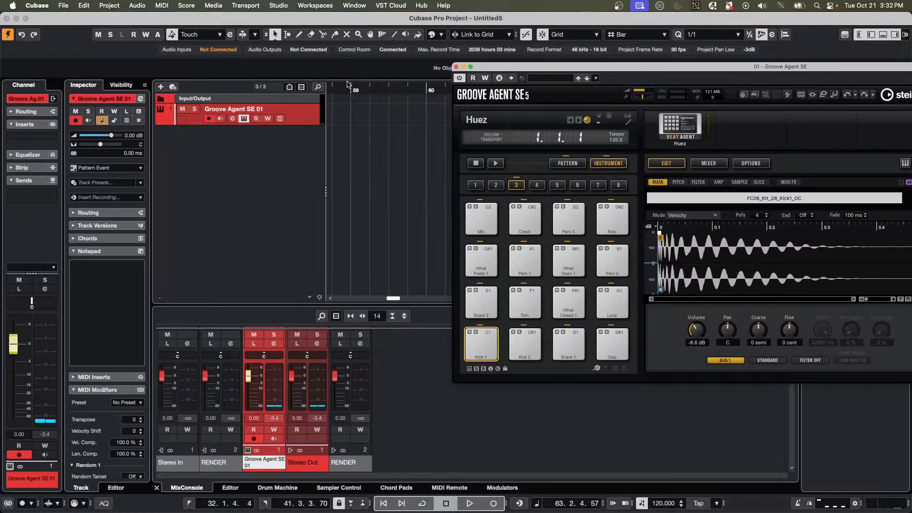
drag(347, 85, 153, 81)
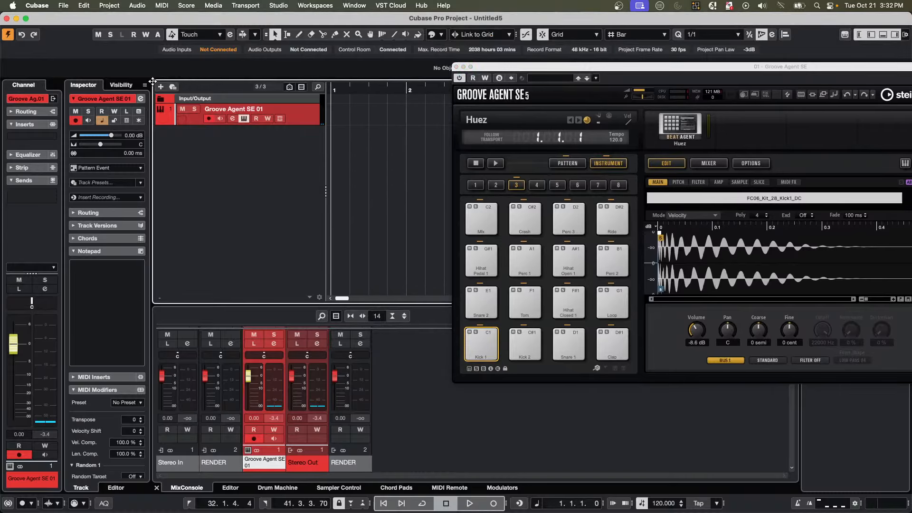
click(117, 252)
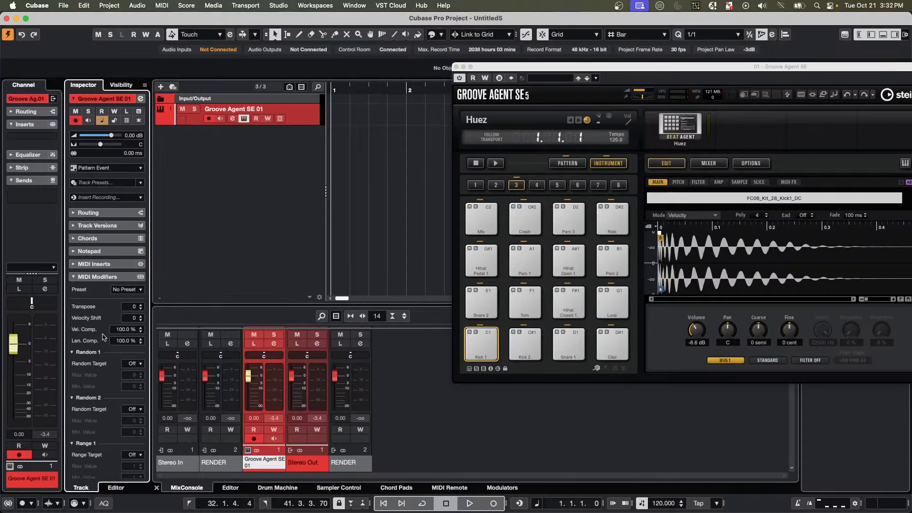
click(102, 277)
click(109, 5)
mouse_move(213, 6)
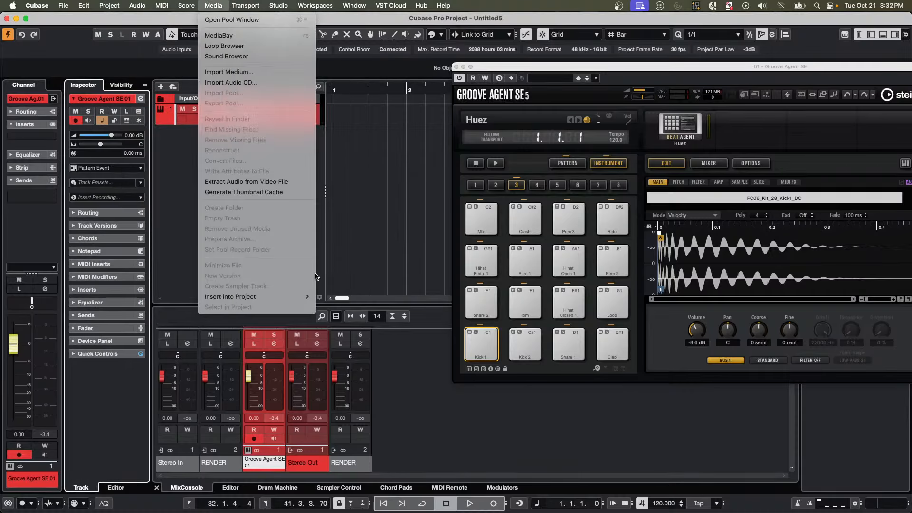
click(340, 233)
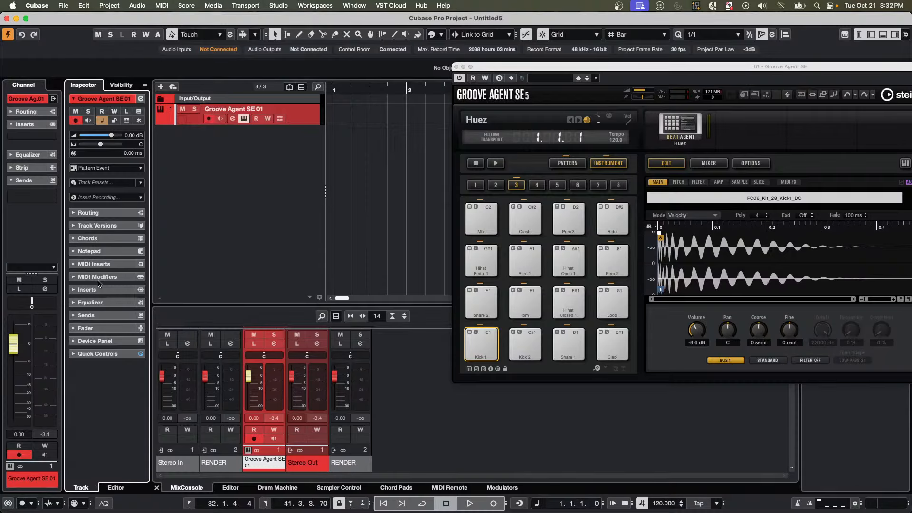
Insert Beat Designer as the first MIDI insert on the Groove Agent SE track and start playback.
click(110, 265)
click(127, 283)
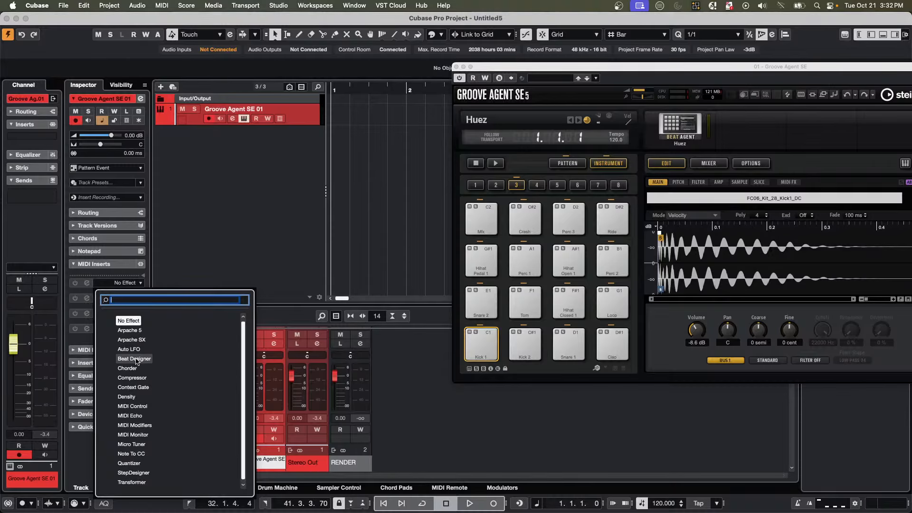
click(136, 360)
key(space)
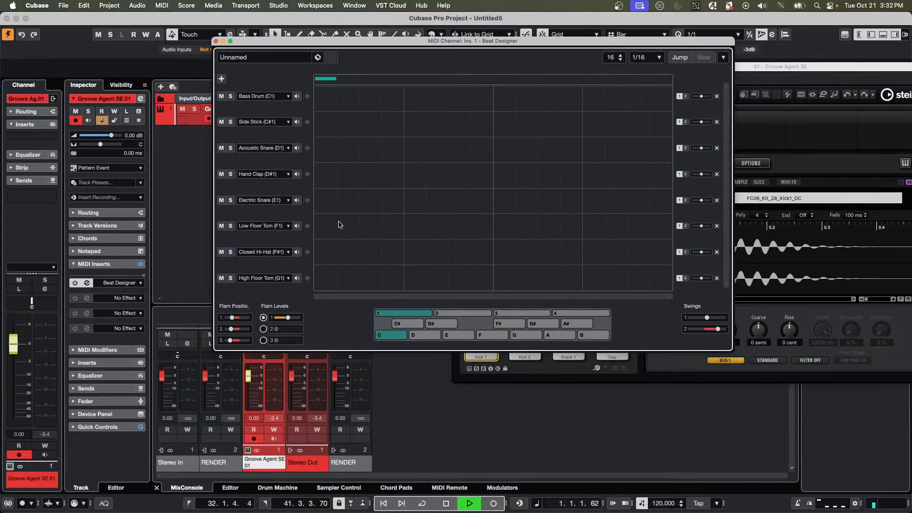
Create a drum map from the instrument in the Groove Agent SE track's routing settings.
click(191, 123)
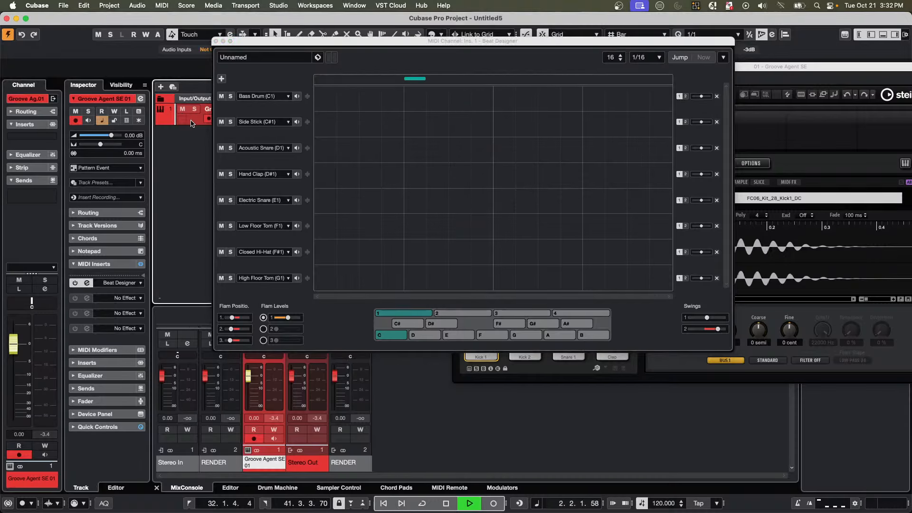
click(88, 213)
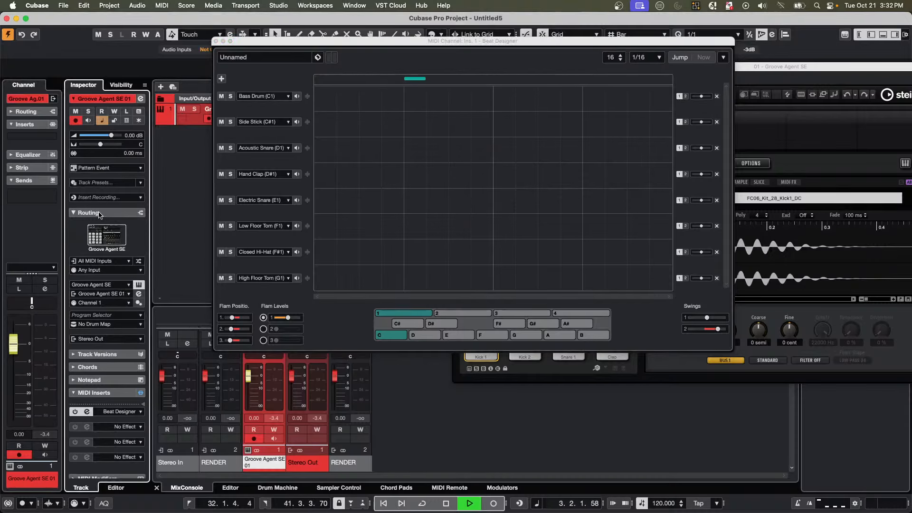
click(97, 323)
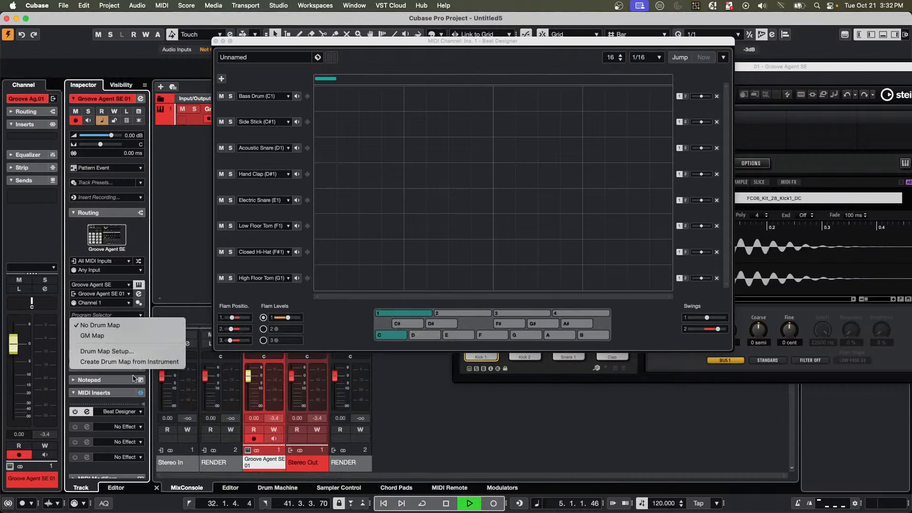
click(127, 362)
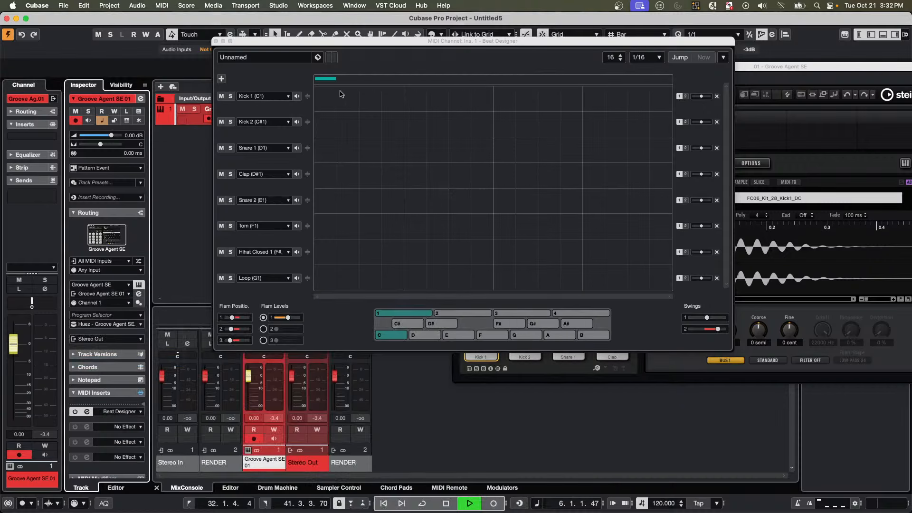
Program Kick 1 and Kick 2 hits on steps 1 and 9 of the Beat Designer pattern.
click(321, 99)
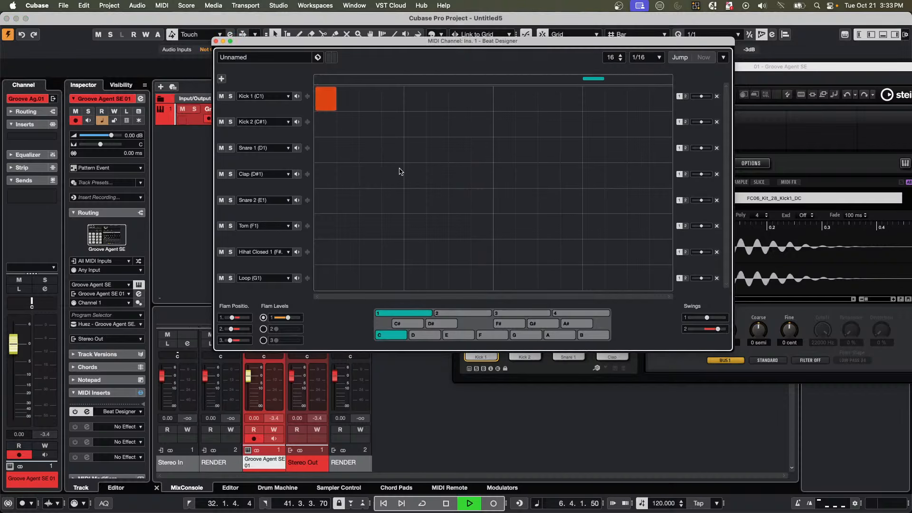
click(508, 100)
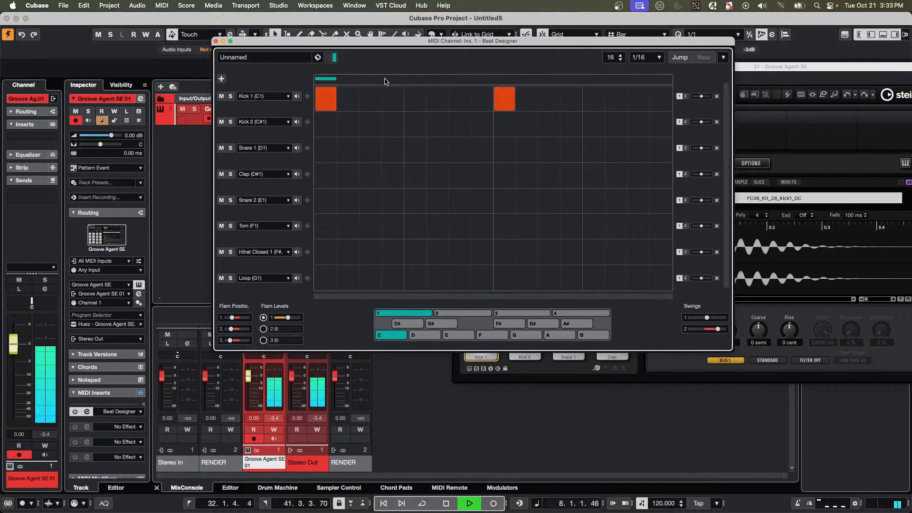
click(326, 123)
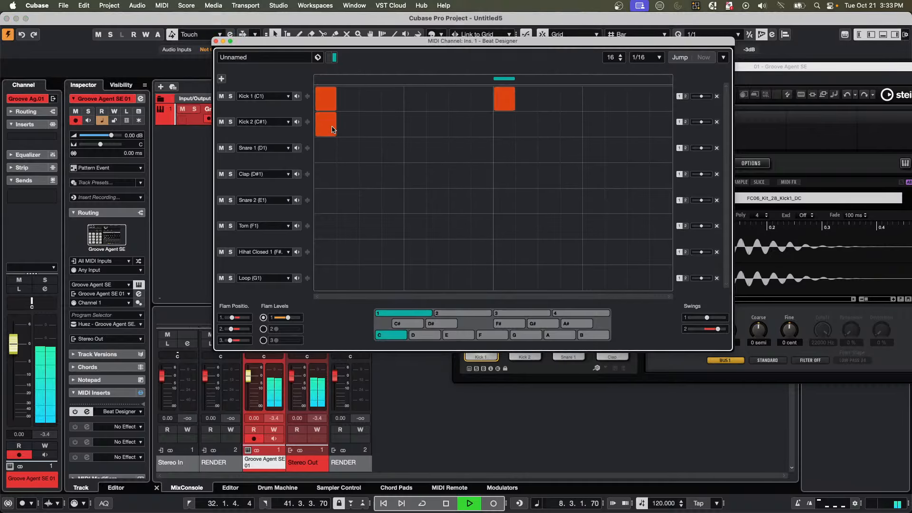
click(494, 125)
Remove the Kick 1 hits on steps 1 and 9 to hear Kick 2 alone, and restore both hits.
click(326, 100)
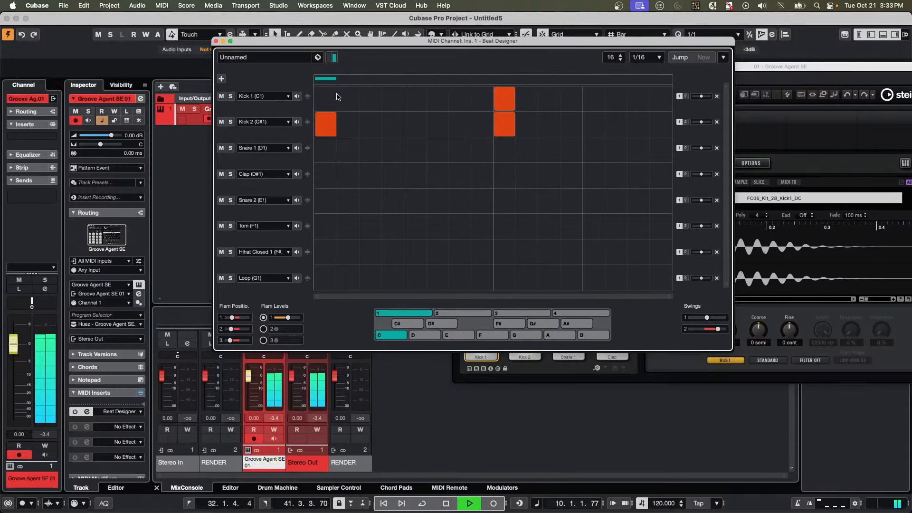
click(504, 100)
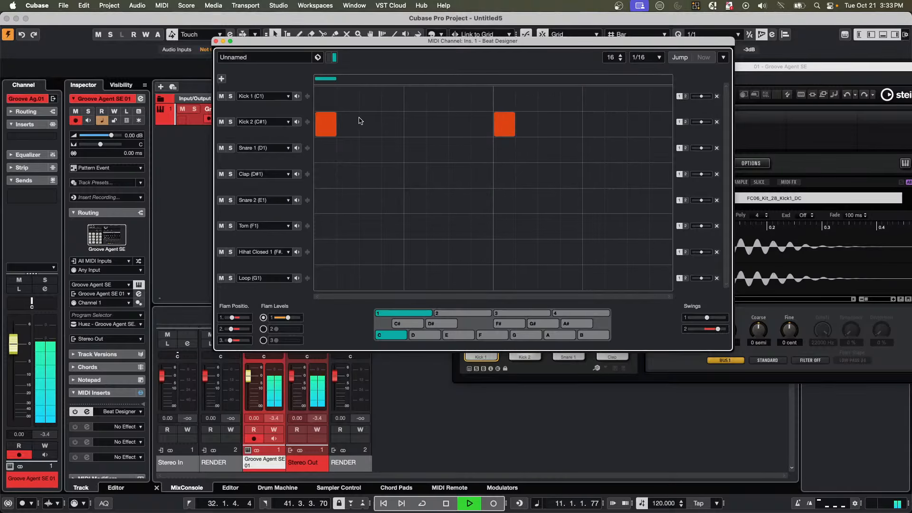
click(332, 105)
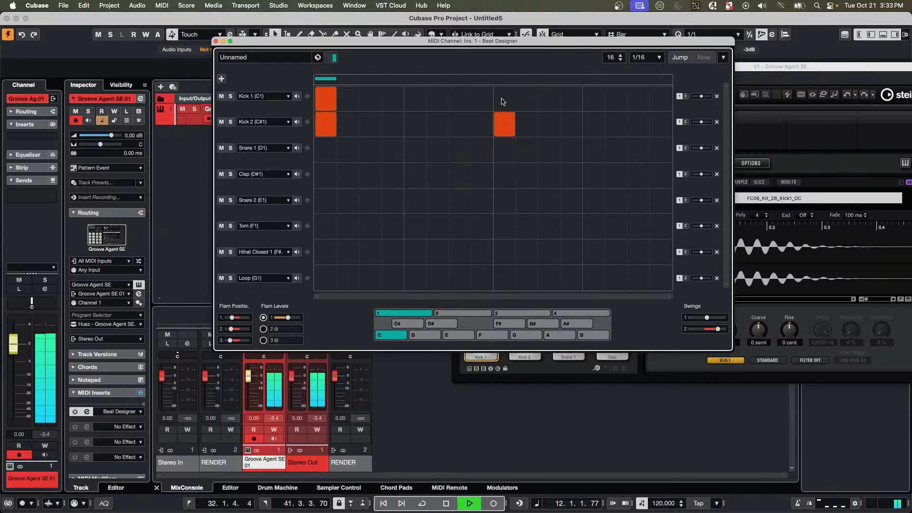
click(503, 99)
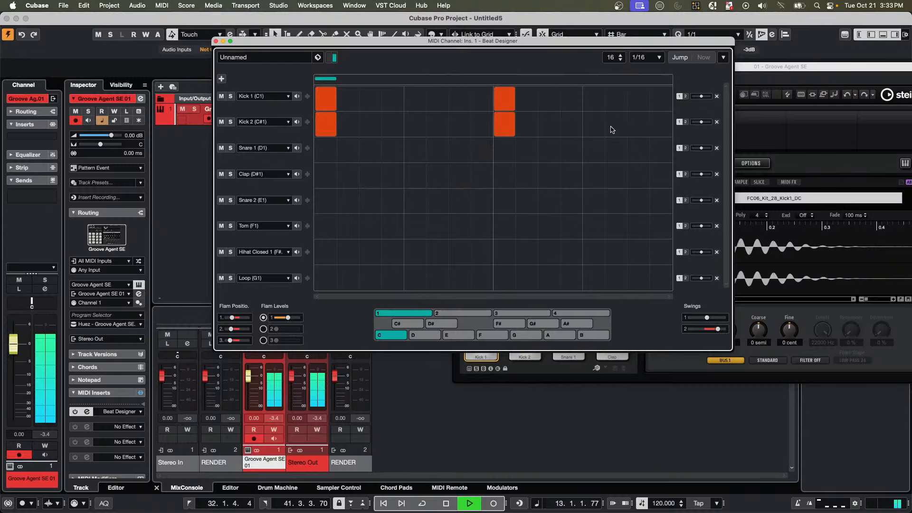
Add a Kick 2 hit on step 13 and lower its velocity.
click(593, 124)
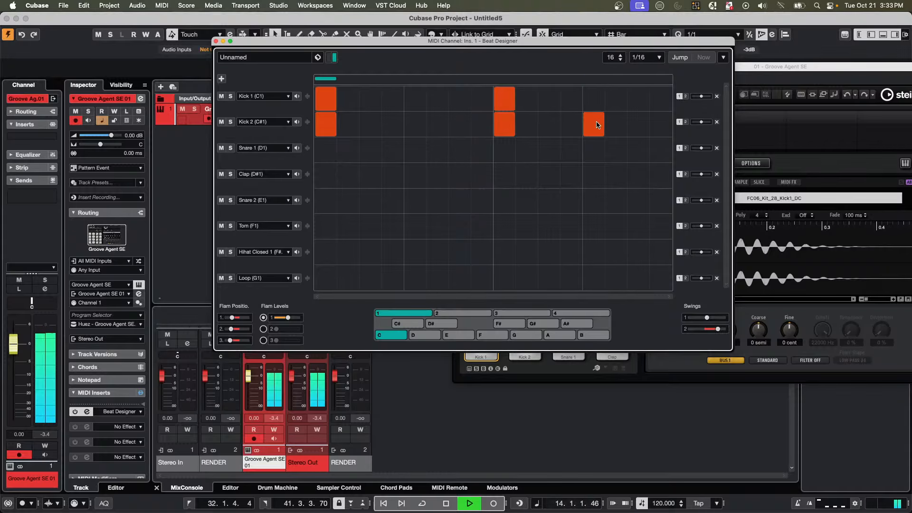
drag(596, 123, 597, 141)
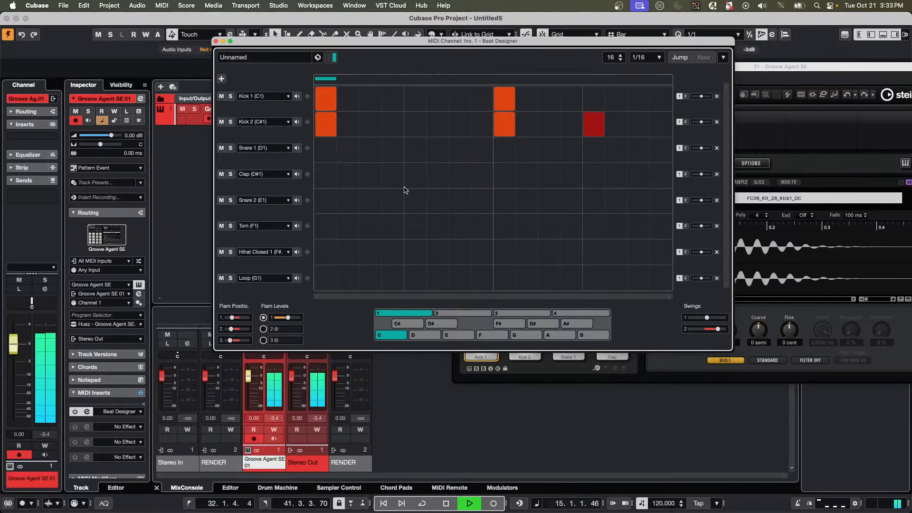
Program Clap and Snare 2 hits on steps 5 and 13, leaving the Tom lane empty.
click(415, 176)
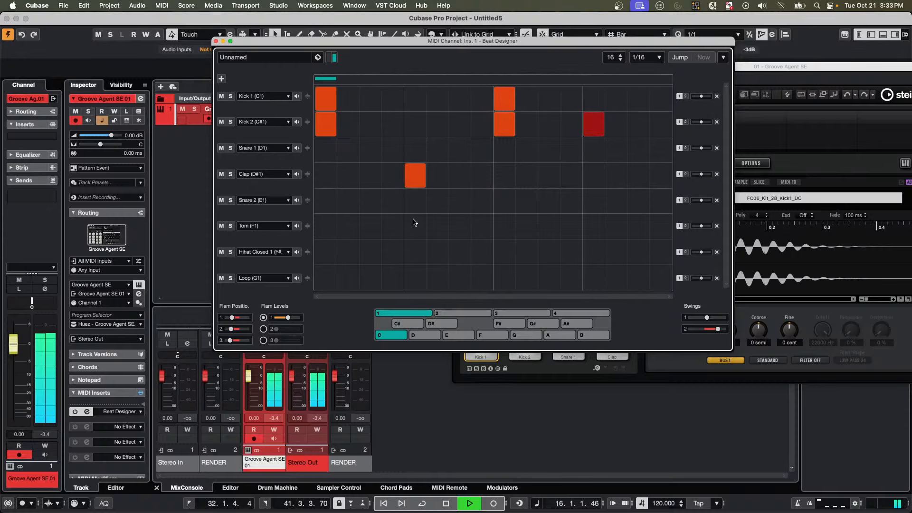
click(415, 225)
click(415, 201)
click(416, 228)
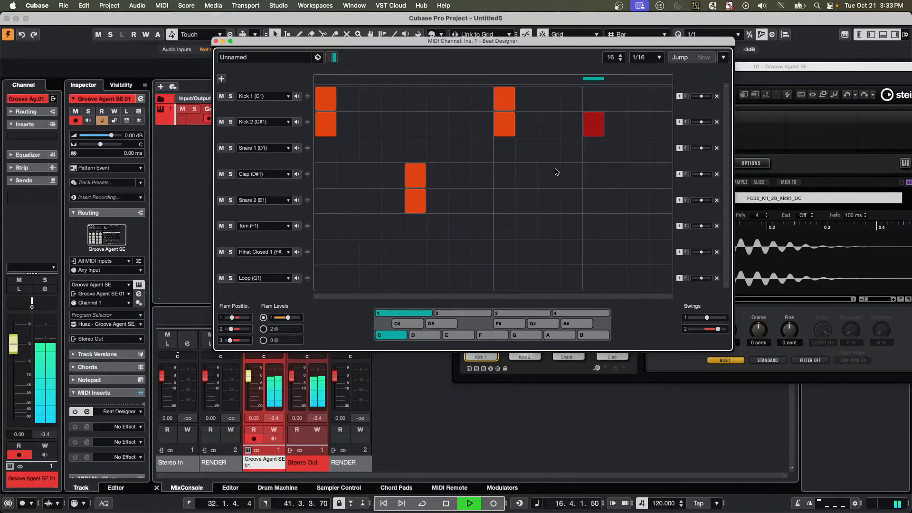
click(596, 177)
click(596, 201)
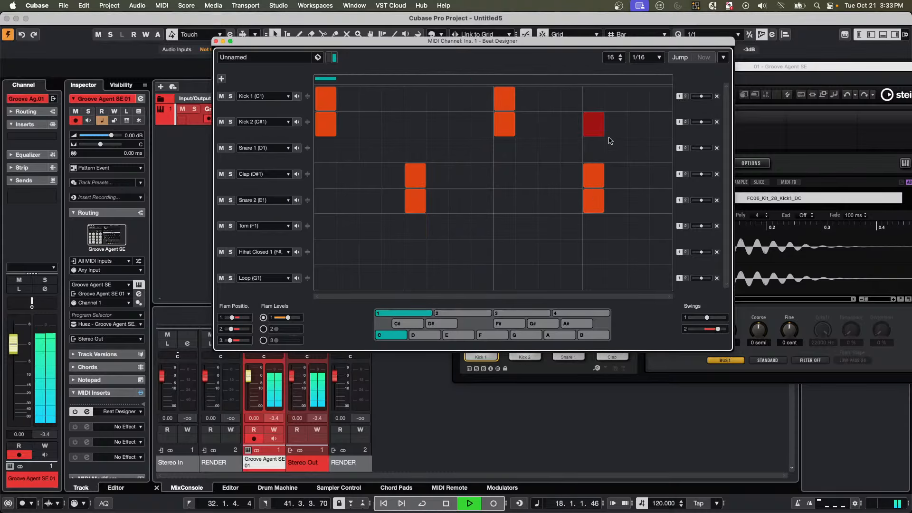
Replace the Kick 2 hit on step 13 with a lower-velocity hit on step 14.
click(597, 127)
click(615, 126)
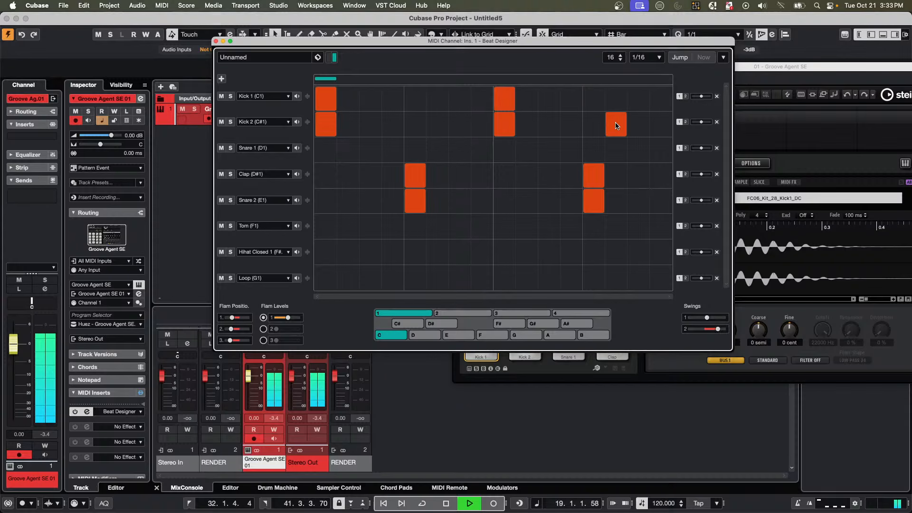
drag(617, 125, 619, 140)
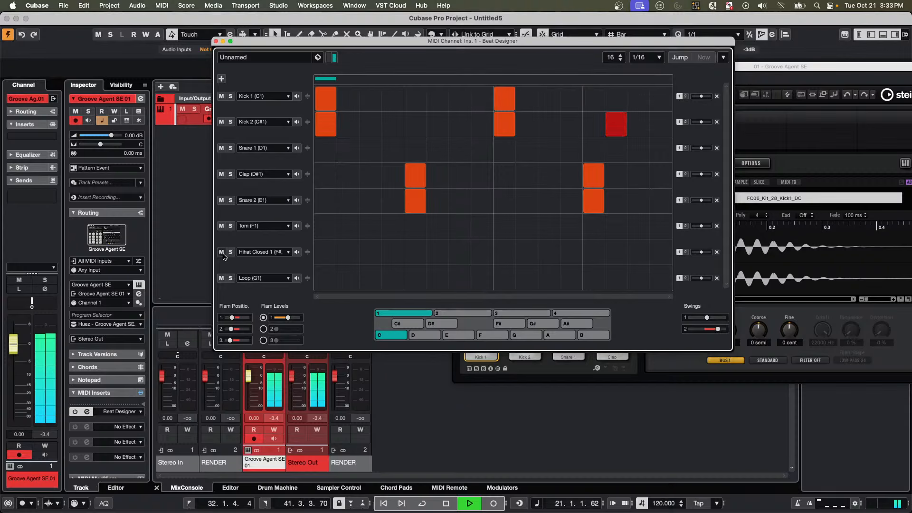
Program Hihat Closed 1 hits on steps 1, 3, 5, 6, 9, 11, 12, 14 and 16.
click(328, 256)
click(371, 254)
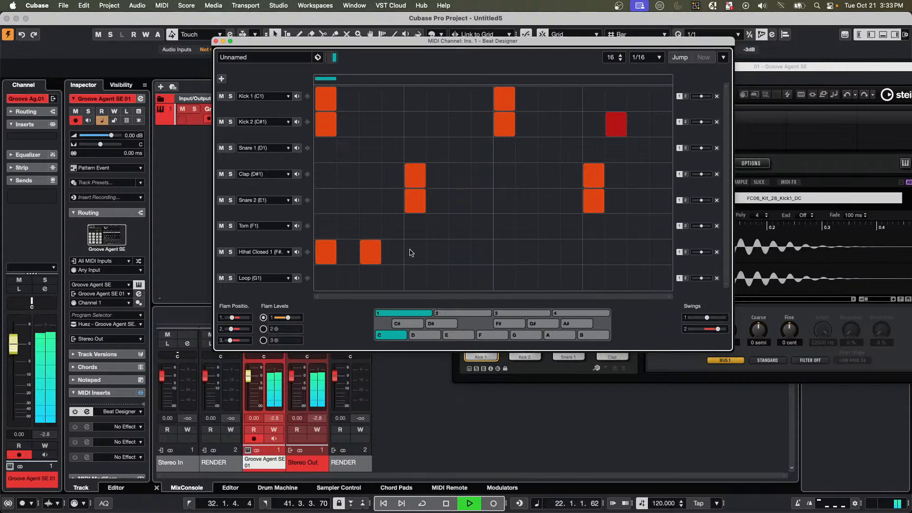
click(420, 254)
click(439, 254)
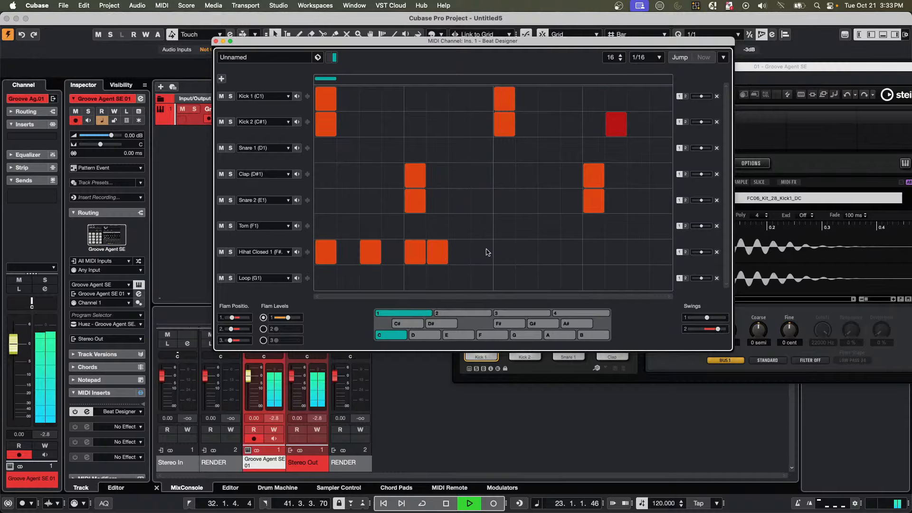
click(504, 252)
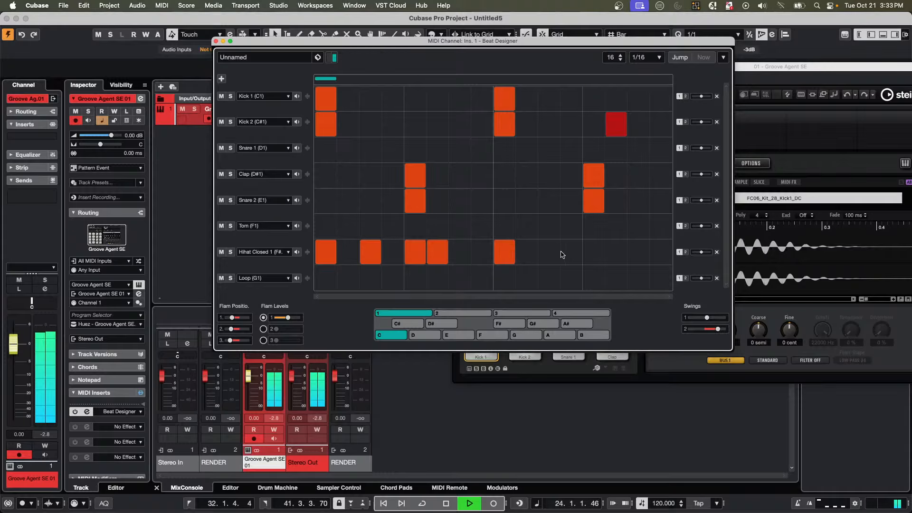
click(511, 252)
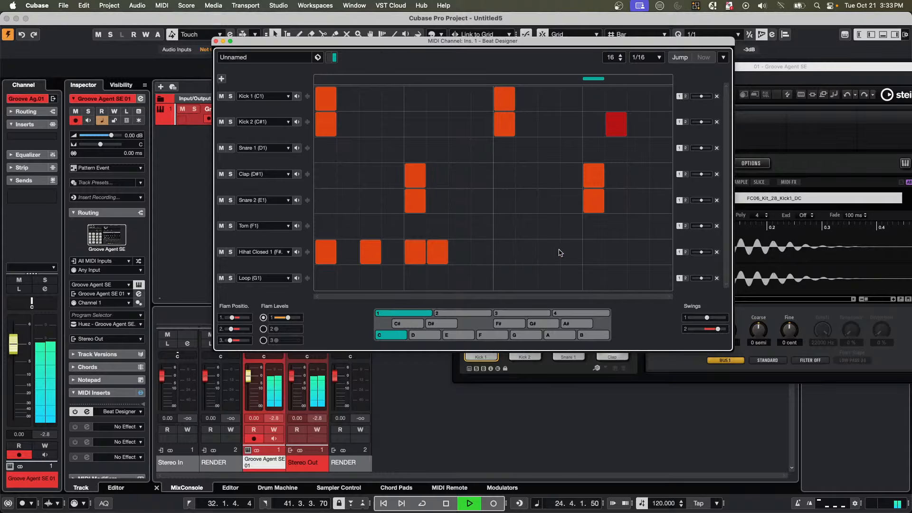
click(511, 252)
click(549, 252)
click(571, 252)
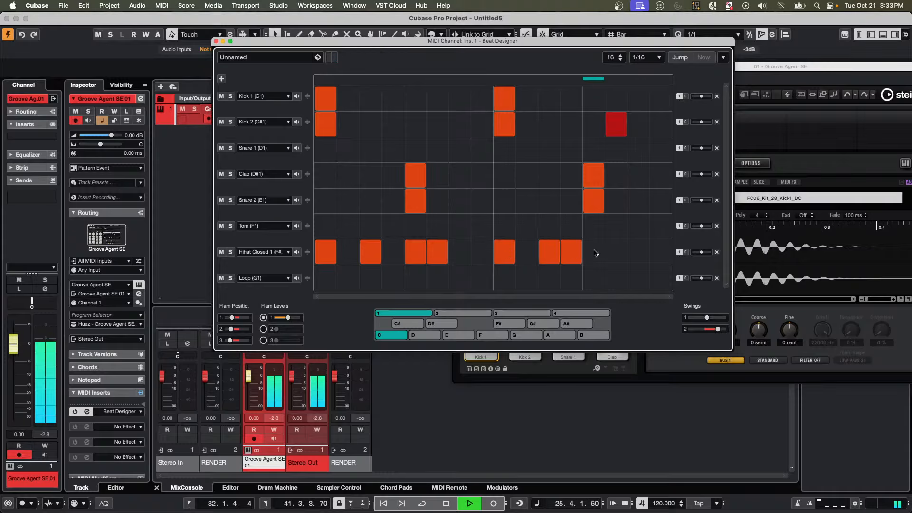
click(620, 252)
click(661, 252)
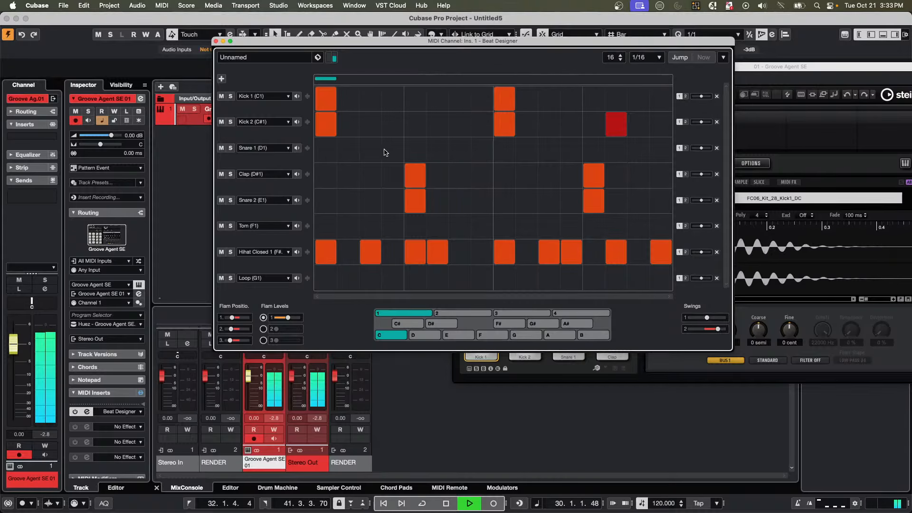
Layer Snare 1 hits on steps 5 and 13 over the Clap and Snare 2 hits.
click(415, 150)
click(593, 149)
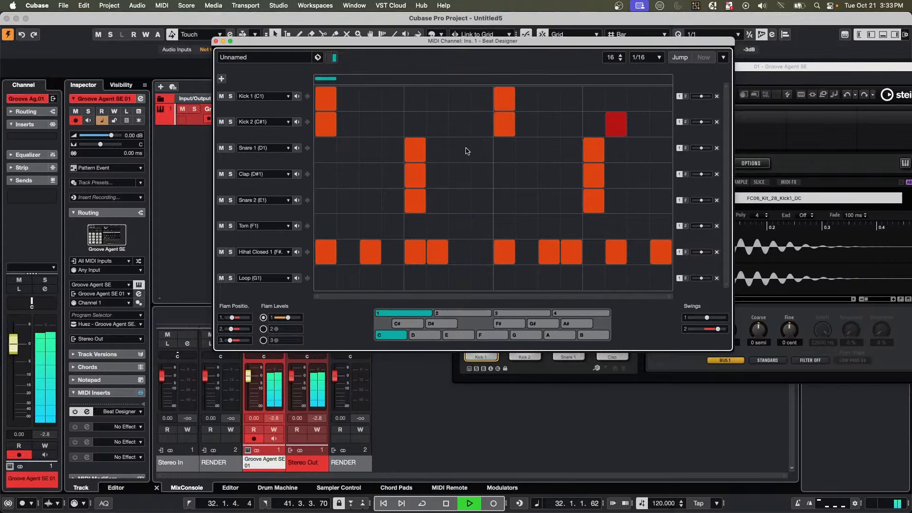
click(409, 150)
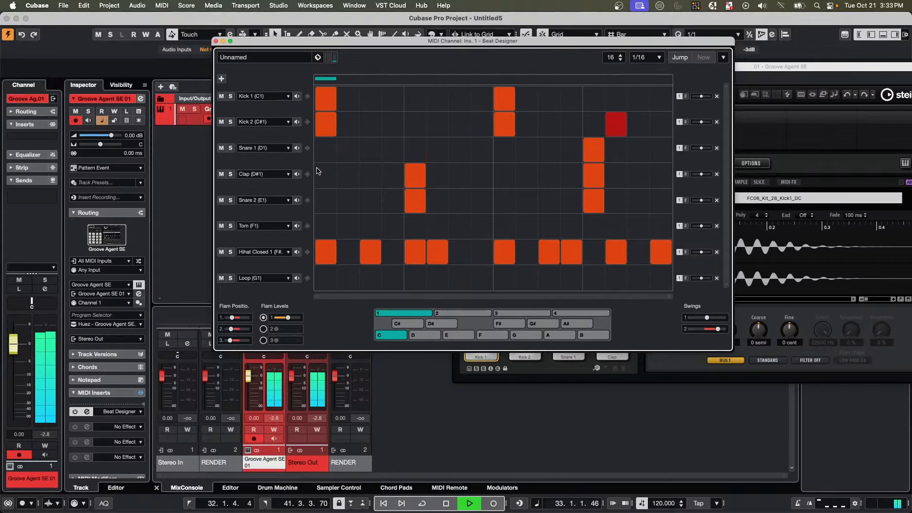
click(418, 148)
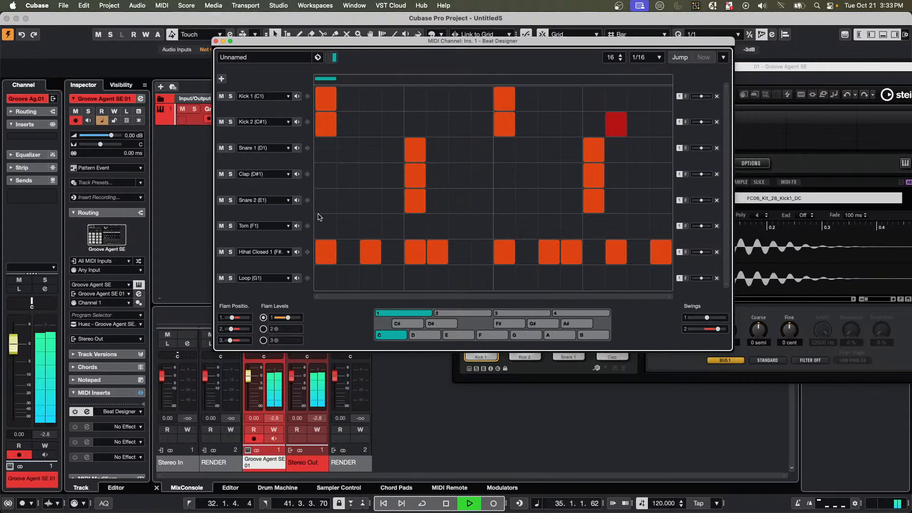
Reassign the Loop lane to Perc 1 (A1) and program hits on steps 4, 8, 12 and 15.
click(264, 278)
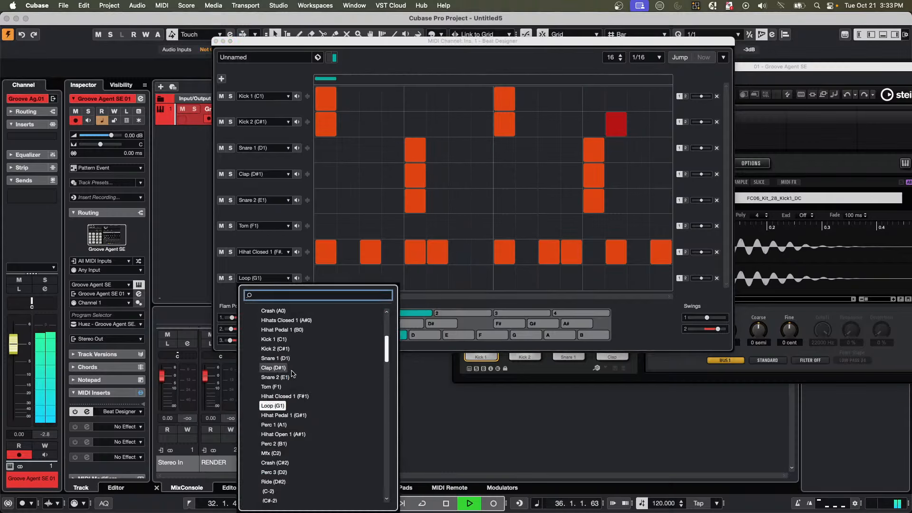
click(273, 424)
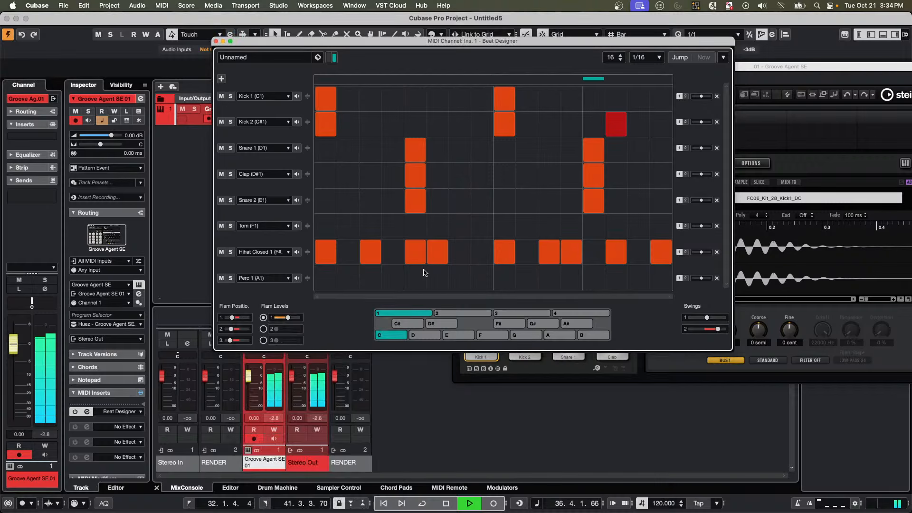
click(402, 280)
click(482, 278)
click(572, 278)
click(644, 278)
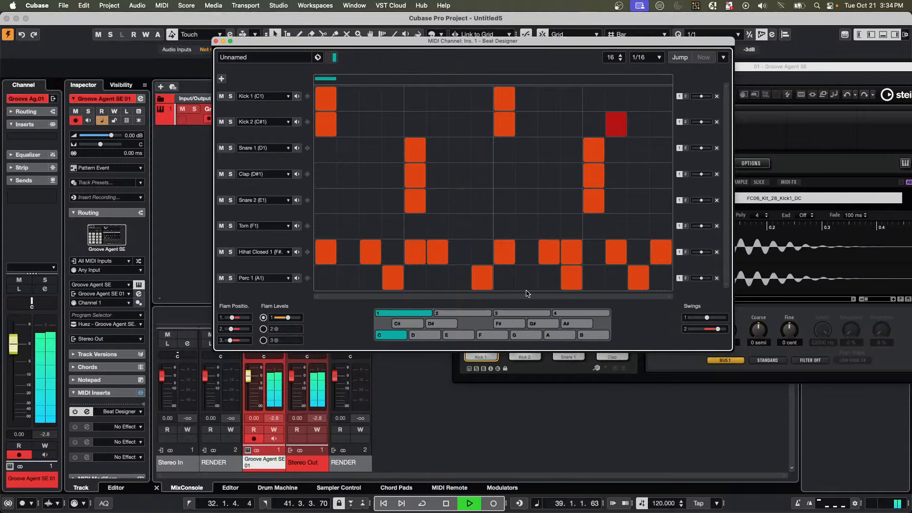
Lower the velocity of all four Perc 1 hits, with the step 12 hit at about 57.
drag(389, 278, 390, 289)
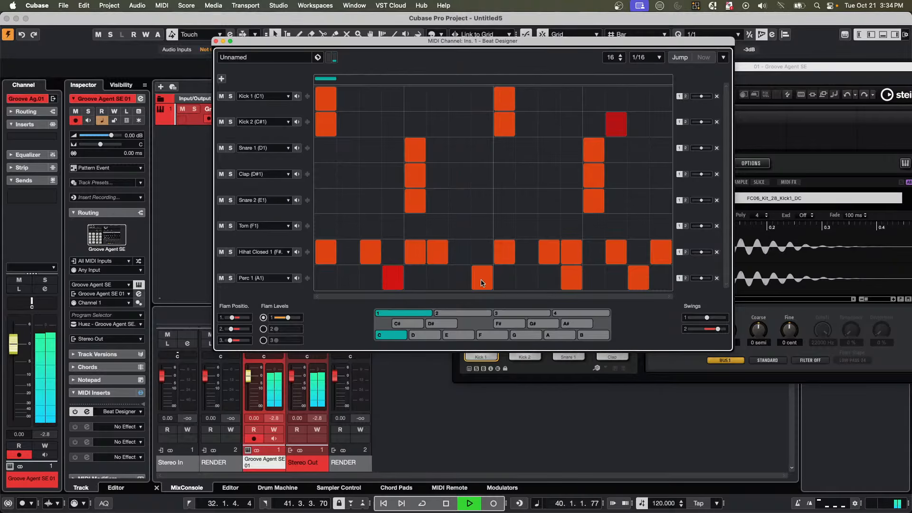
drag(482, 284, 482, 293)
drag(570, 275, 570, 285)
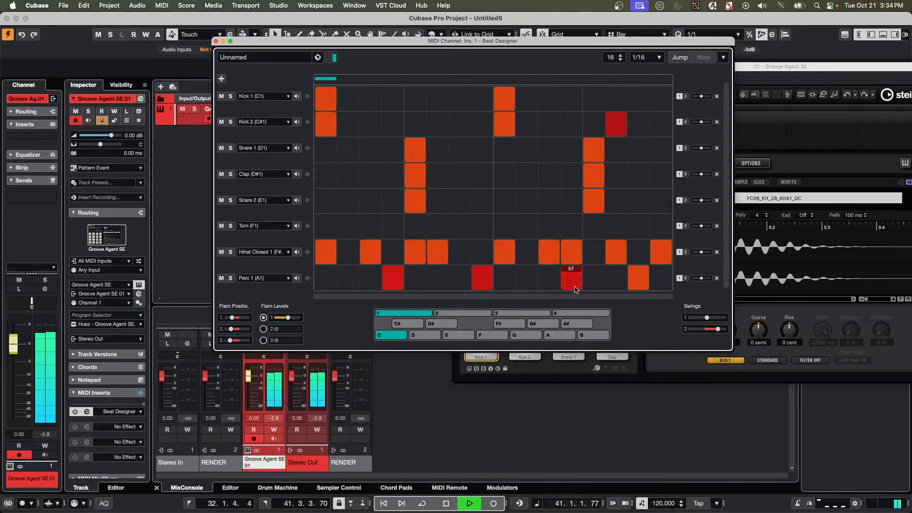
drag(638, 275, 639, 287)
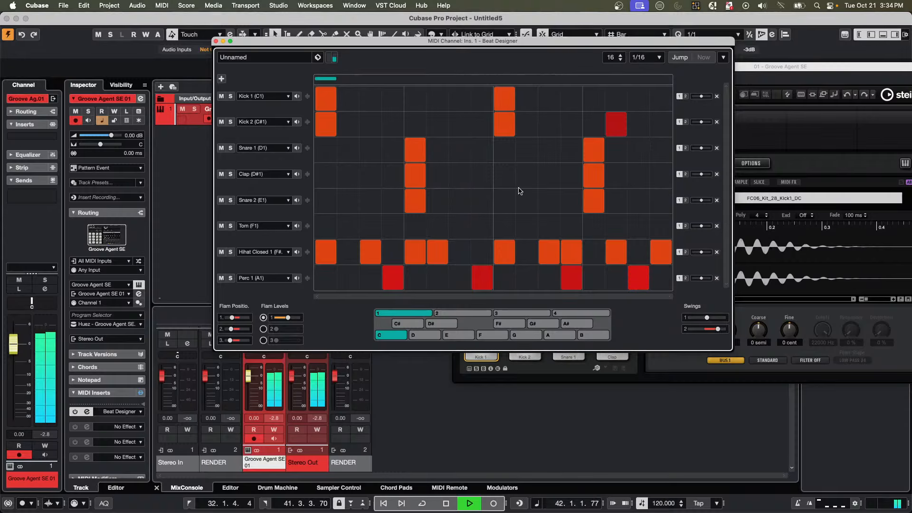
Add a Retrologue instrument track with the event type set to MIDI Part.
click(189, 146)
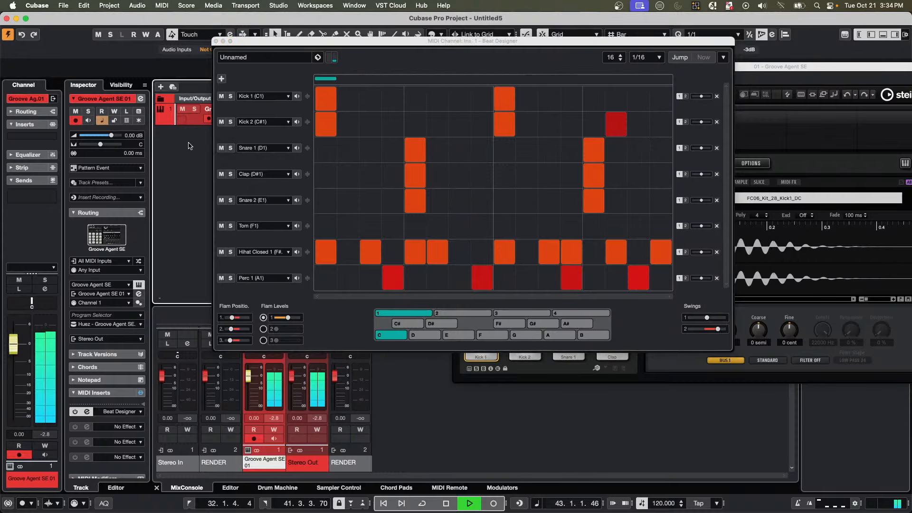
right_click(189, 146)
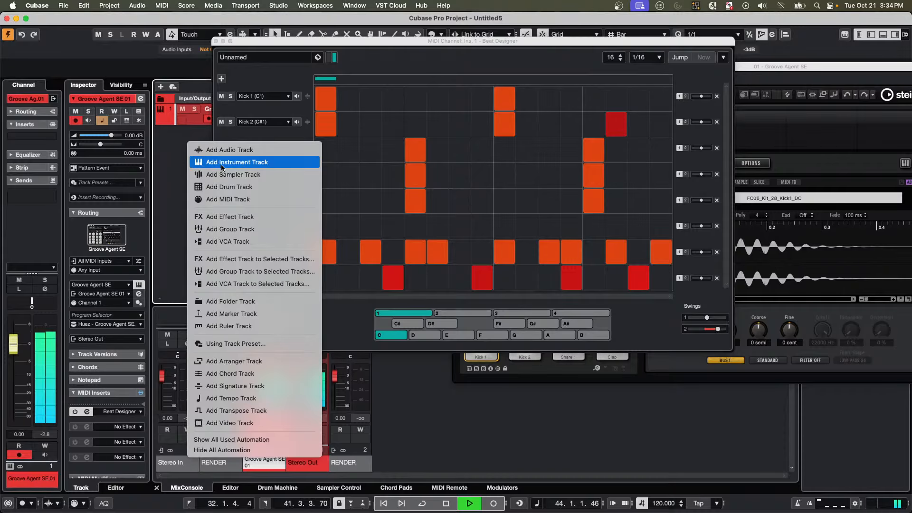
click(278, 162)
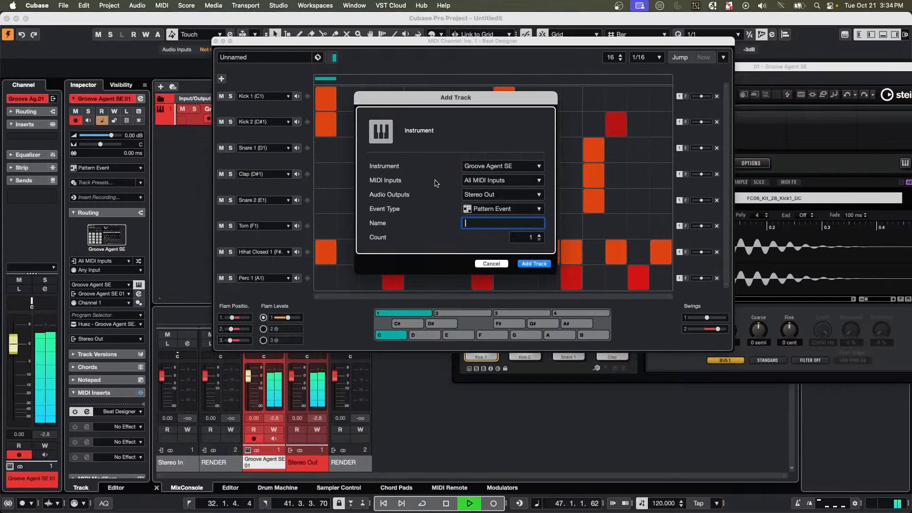
click(480, 167)
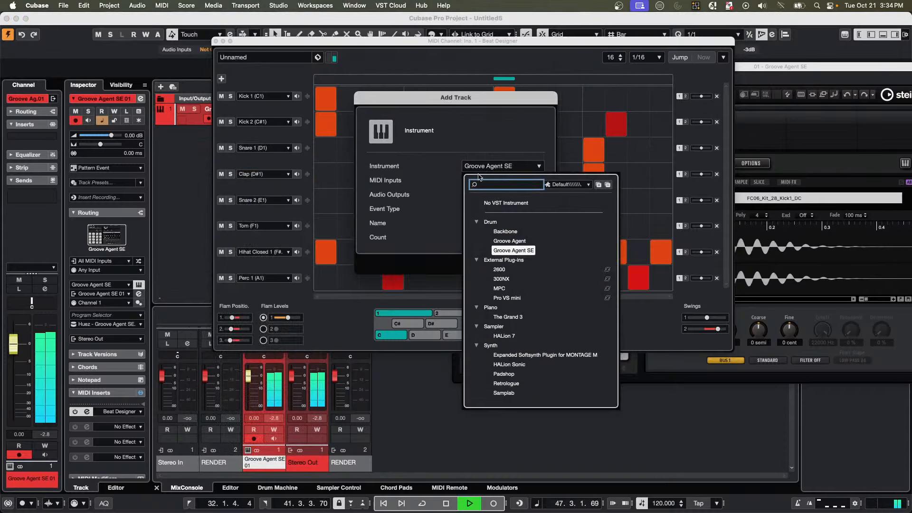
click(513, 383)
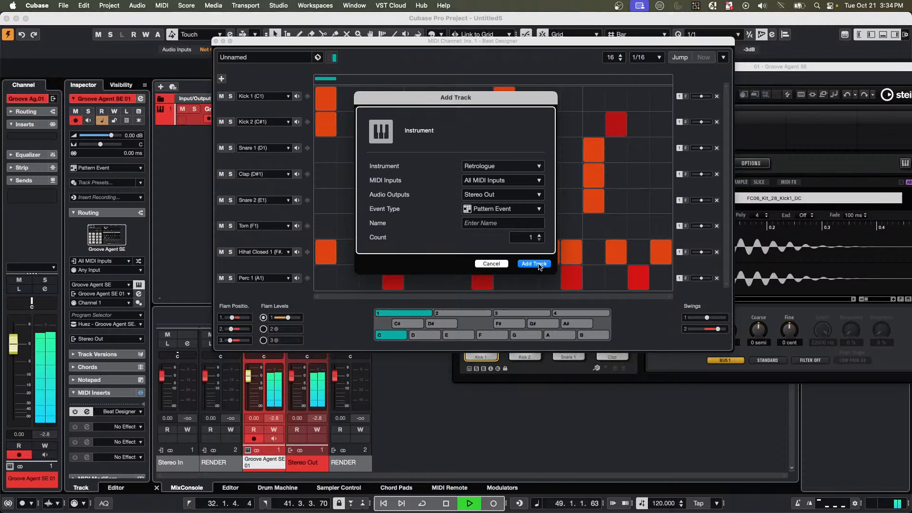
click(506, 209)
click(508, 206)
click(533, 263)
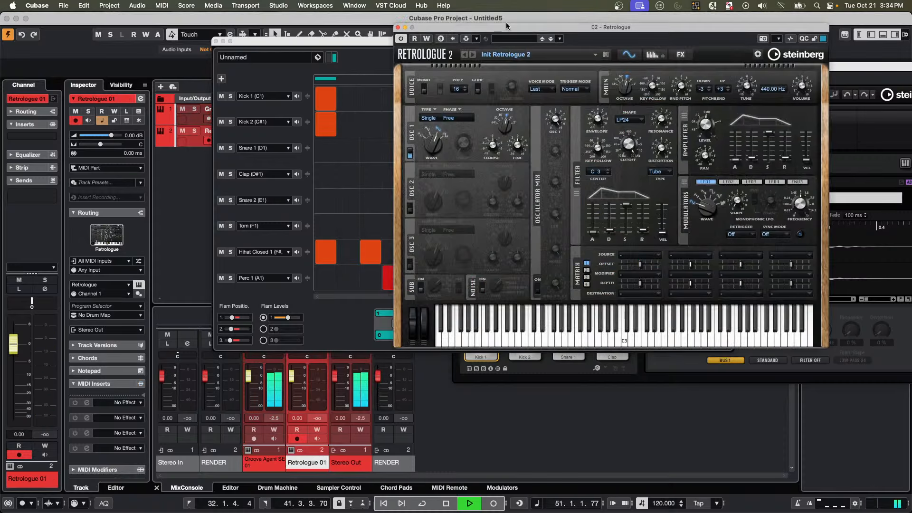
Load the Basic Saw Bass preset into Retrologue by filtering the Retrologue factory library by Bass.
click(519, 57)
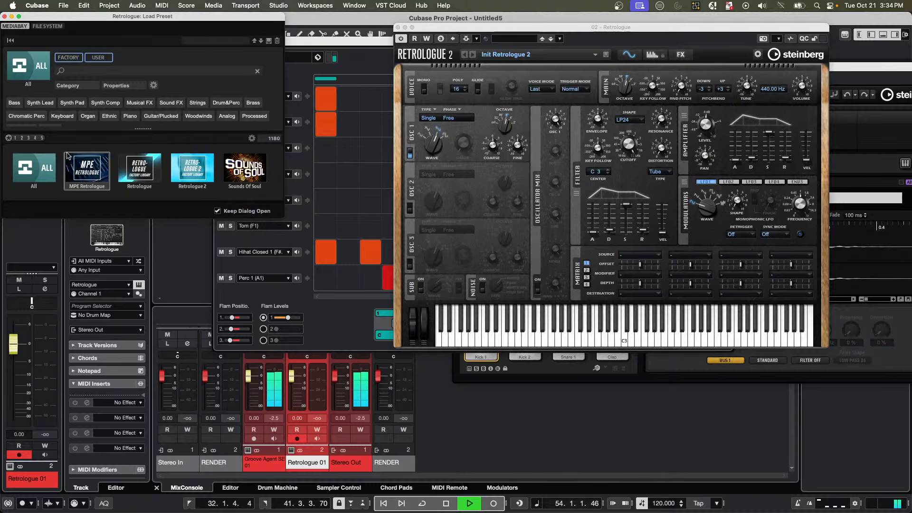
click(139, 167)
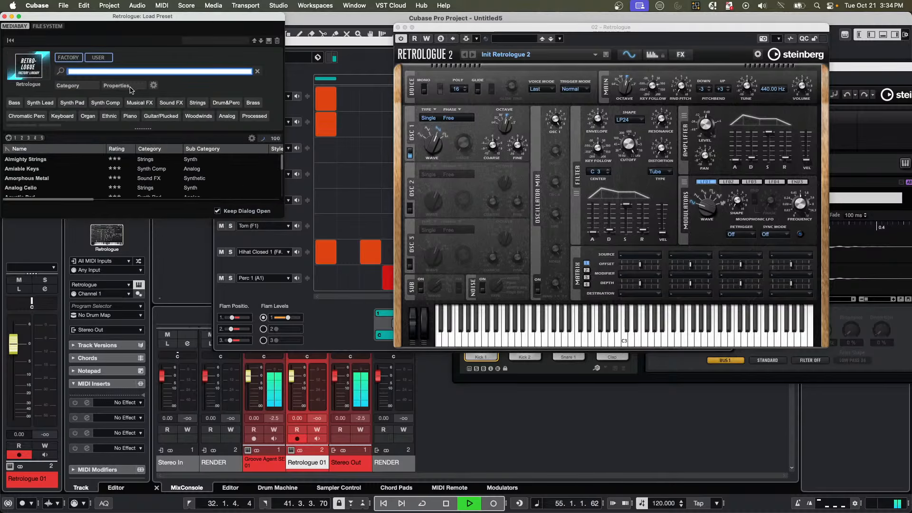
click(44, 103)
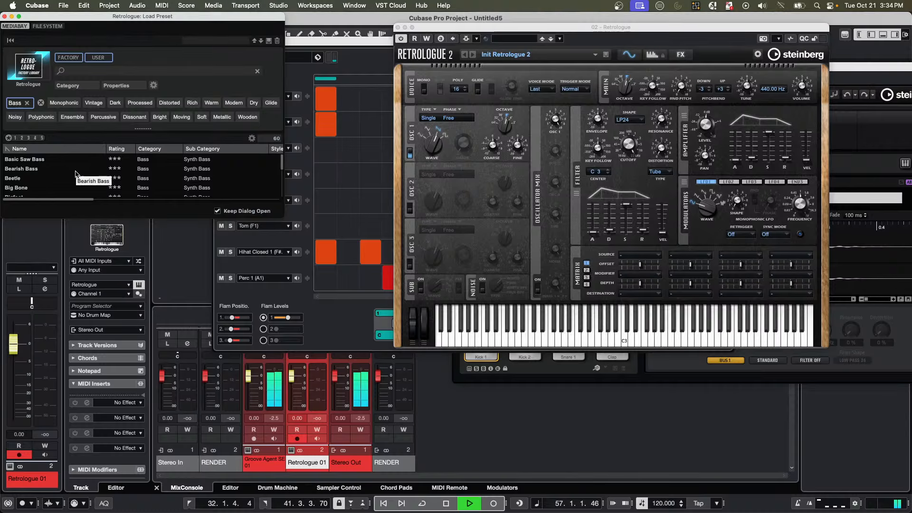
click(44, 161)
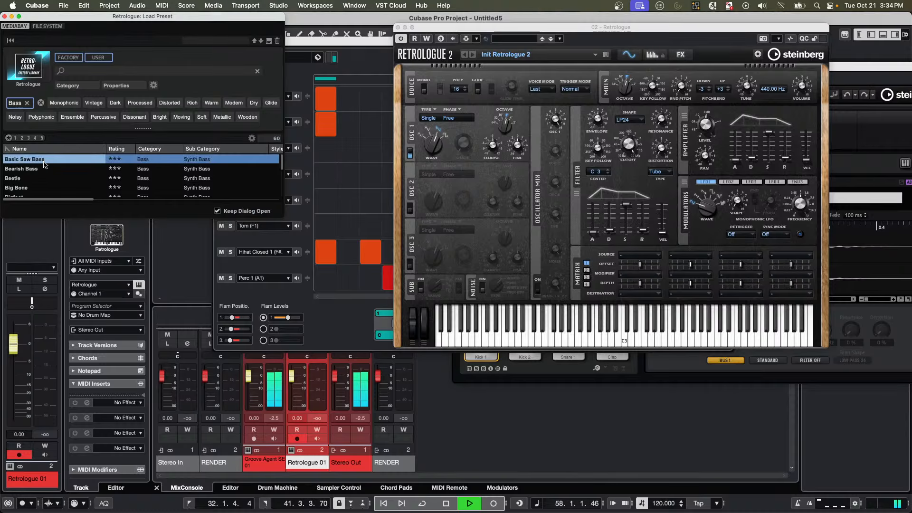
click(555, 327)
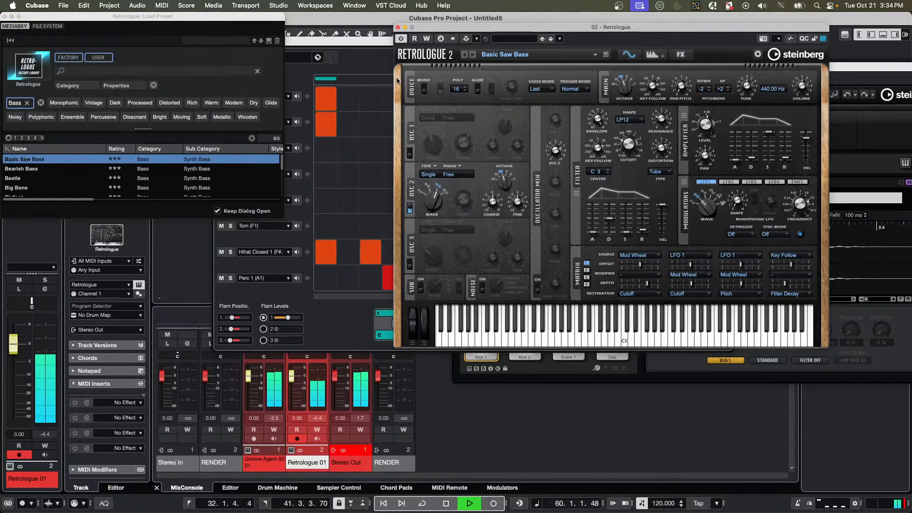
click(4, 17)
Insert Beat Designer as a MIDI insert on the Retrologue 01 track and place a step 1 hit in its Acoustic Snare (D1) lane.
click(109, 197)
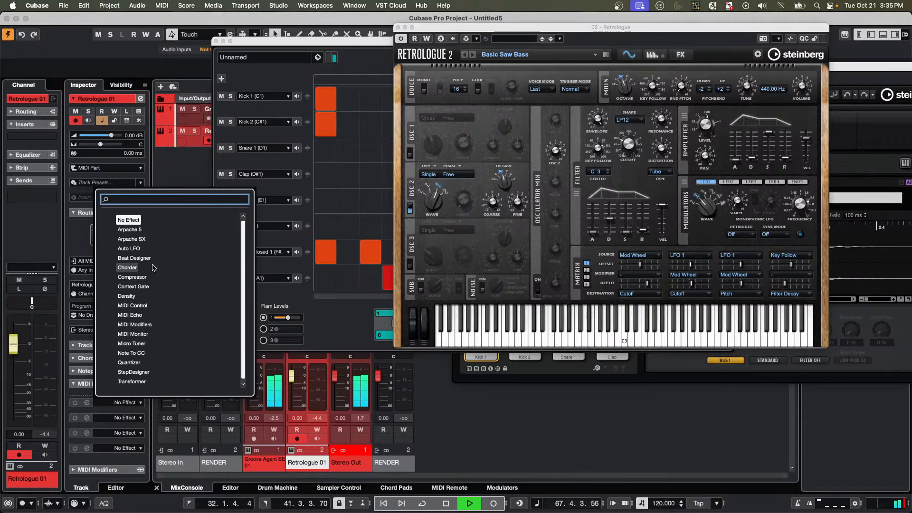
click(138, 259)
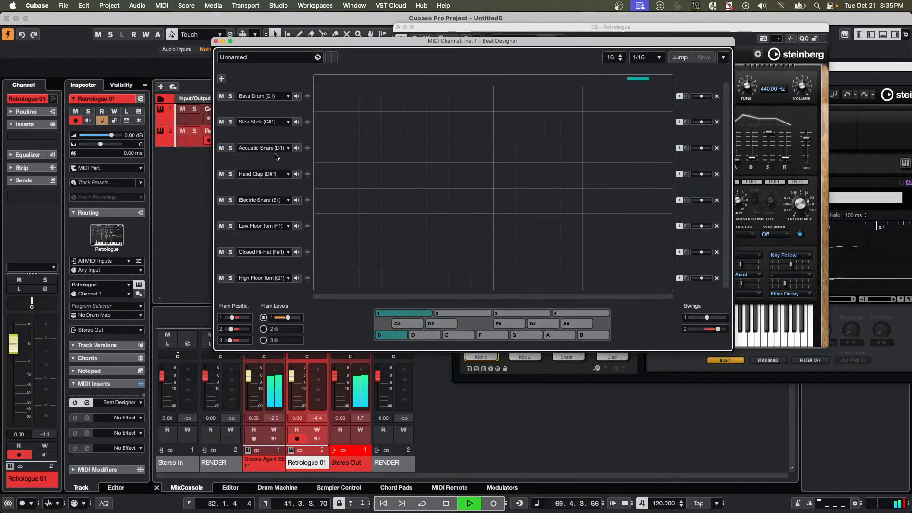
click(326, 151)
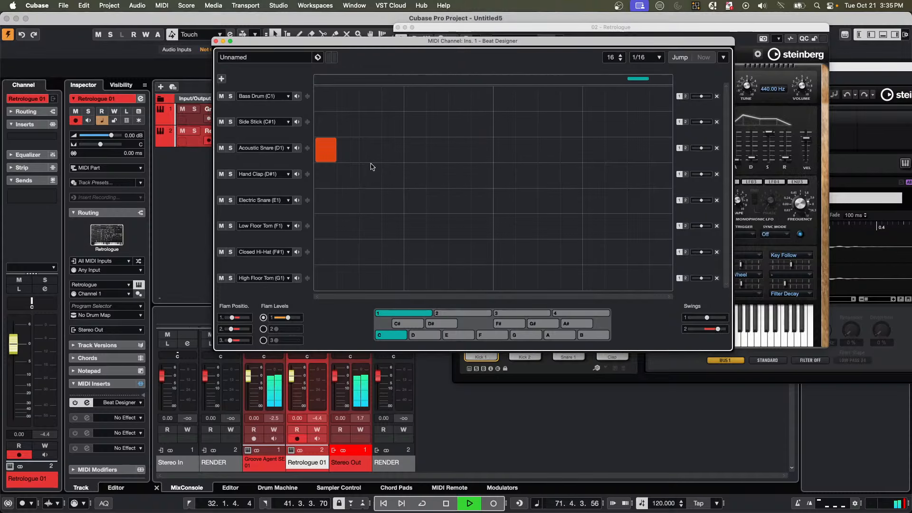
Reassign the Acoustic Snare lane to Mute High Bongo (D3) and the Electric Snare lane to Cabasa (A3).
click(288, 148)
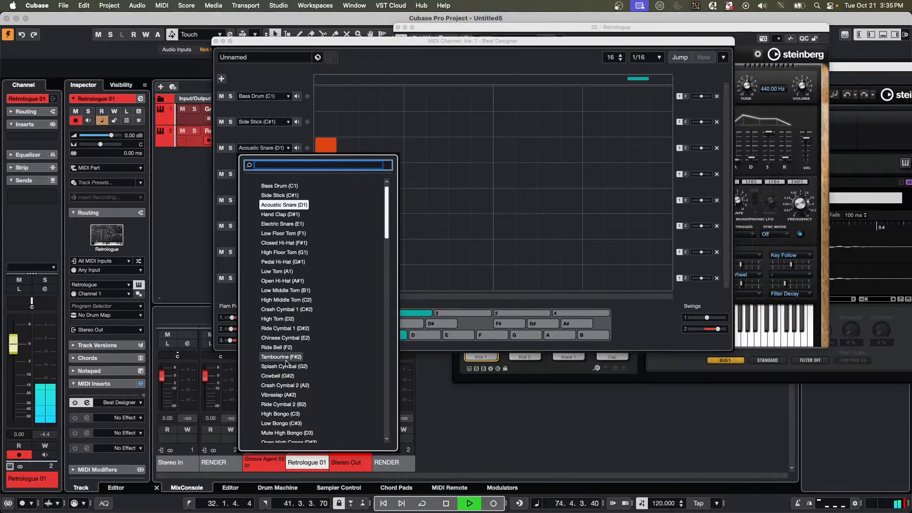
scroll(285, 346, down, 6)
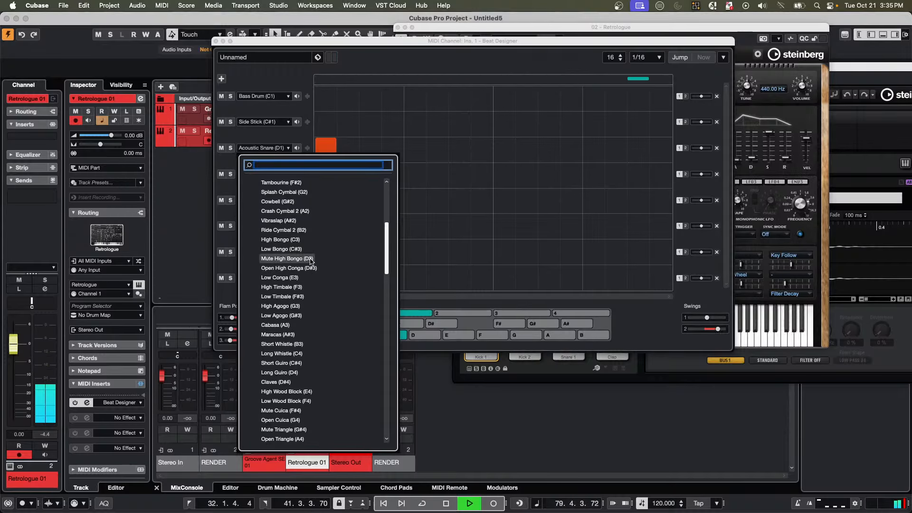
click(338, 261)
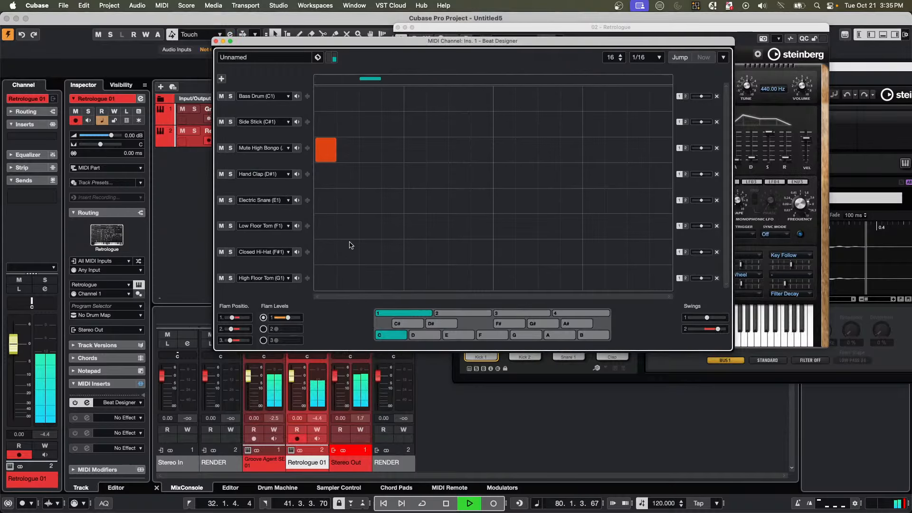
click(264, 200)
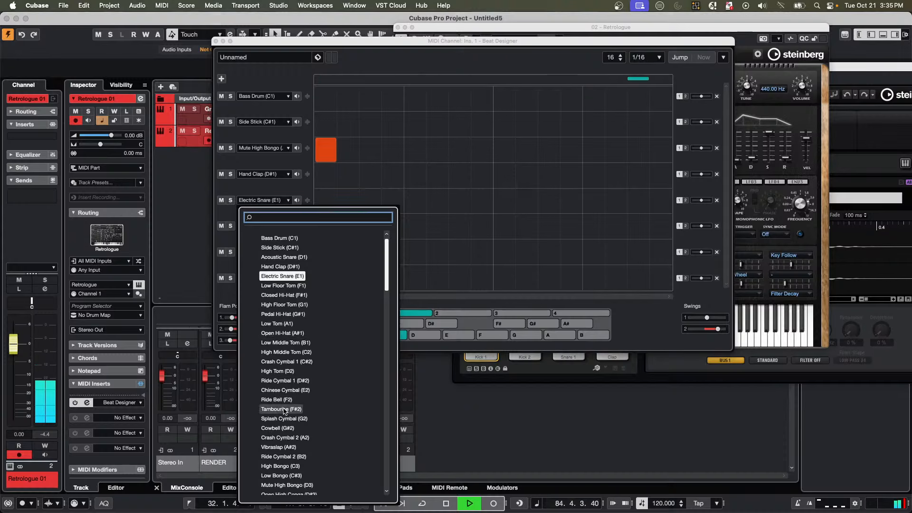
scroll(285, 406, down, 4)
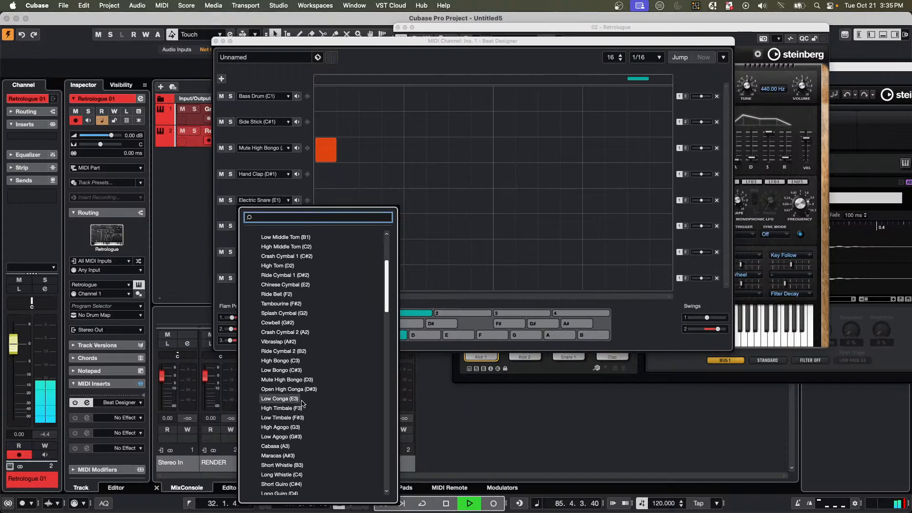
click(290, 447)
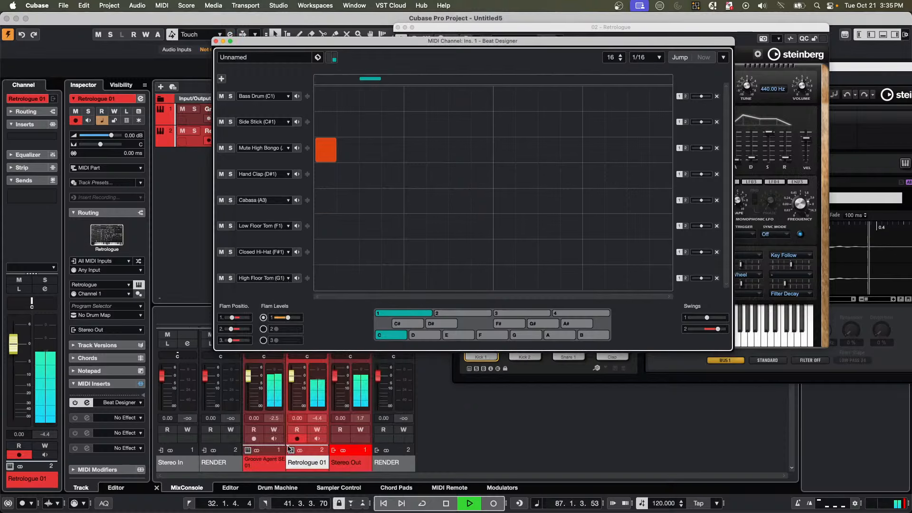
Reassign the Hand Clap lane to Low Timbale (F#3) and the Low Floor Tom lane to Long Guiro (D4).
click(278, 175)
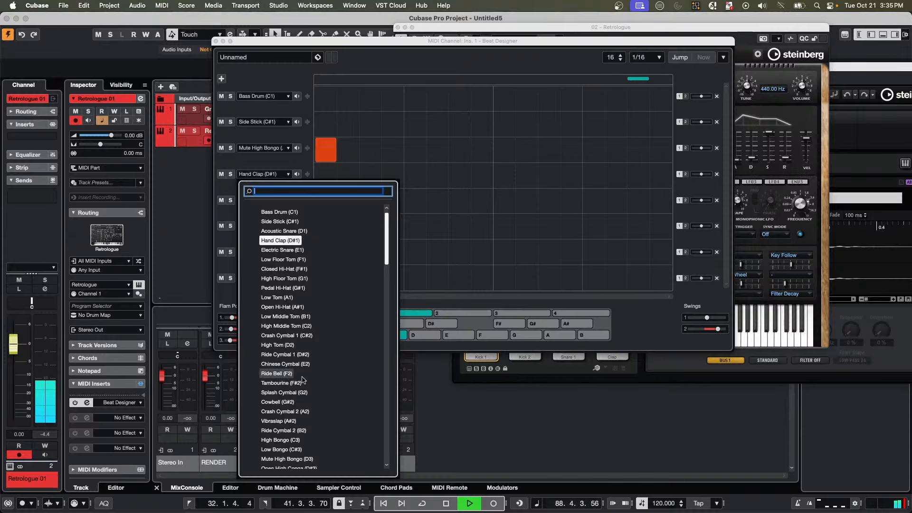
scroll(302, 379, down, 6)
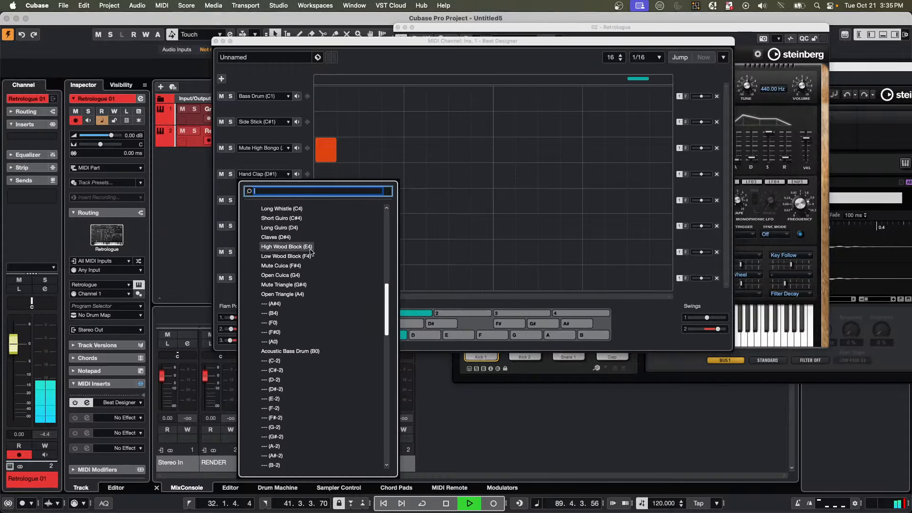
scroll(281, 265, up, 1)
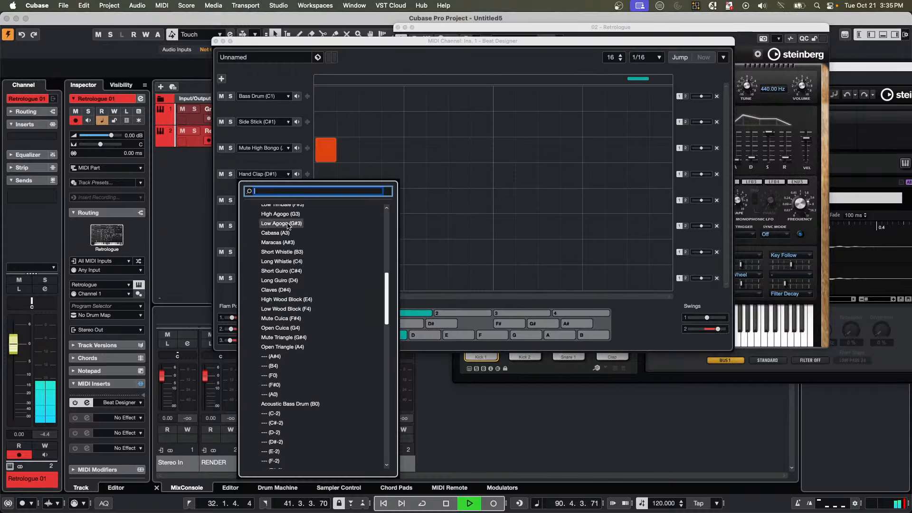
click(280, 208)
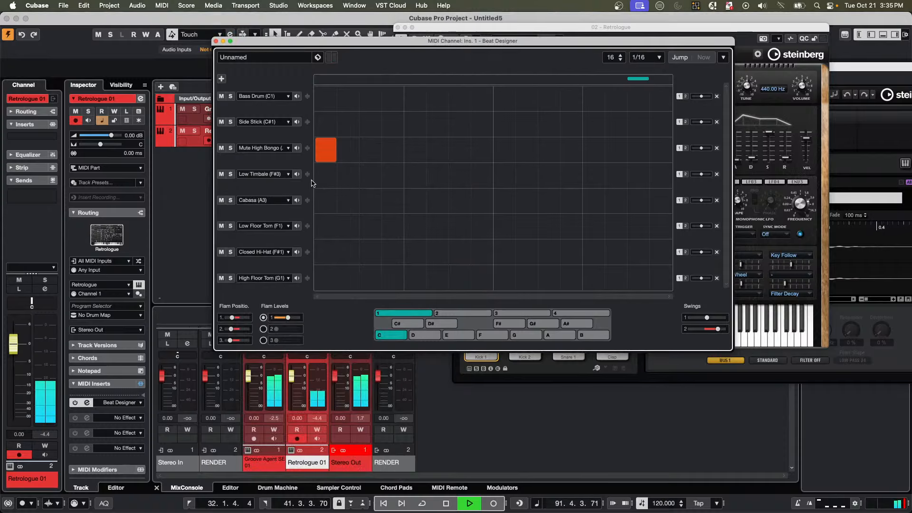
click(261, 226)
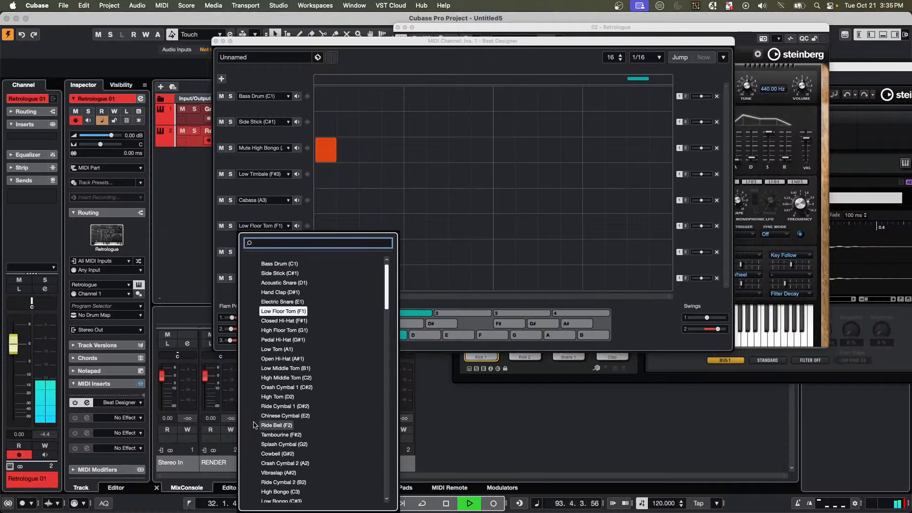
scroll(294, 429, down, 5)
scroll(280, 371, up, 3)
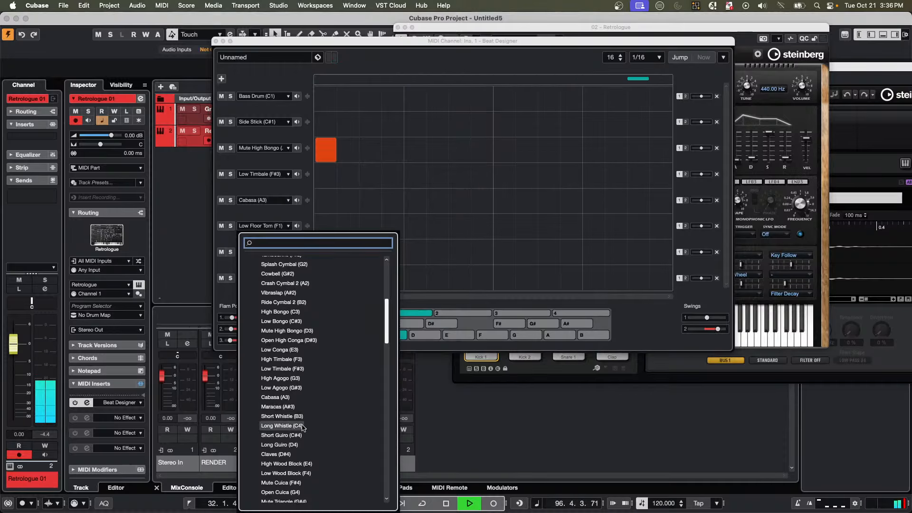
click(303, 444)
Program Low Timbale hits on steps 2 and 12, Long Guiro on 4 and 5, Mute High Bongo on 9 and 13, and Cabasa on 10.
click(348, 176)
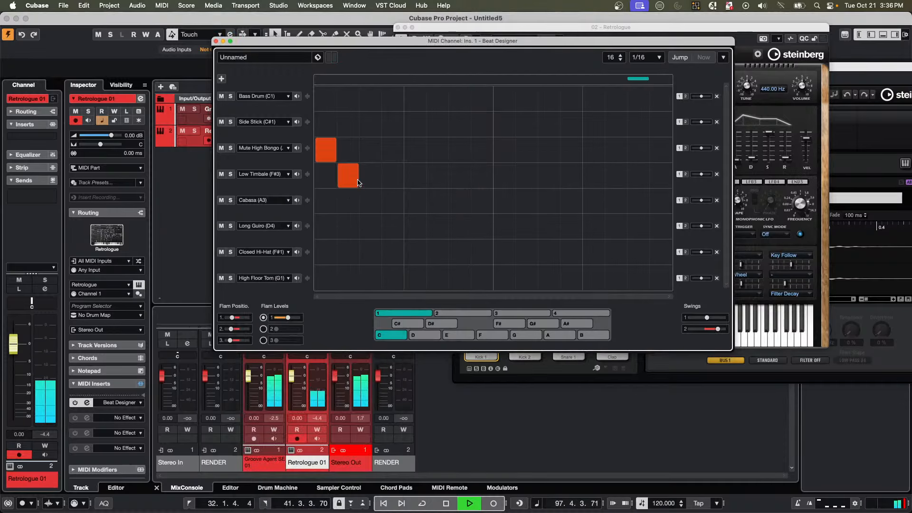
click(393, 227)
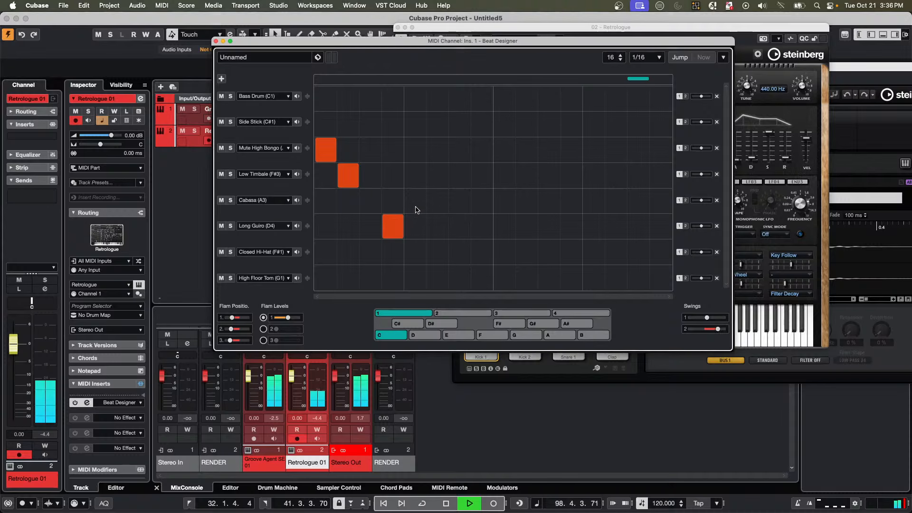
click(416, 227)
click(504, 150)
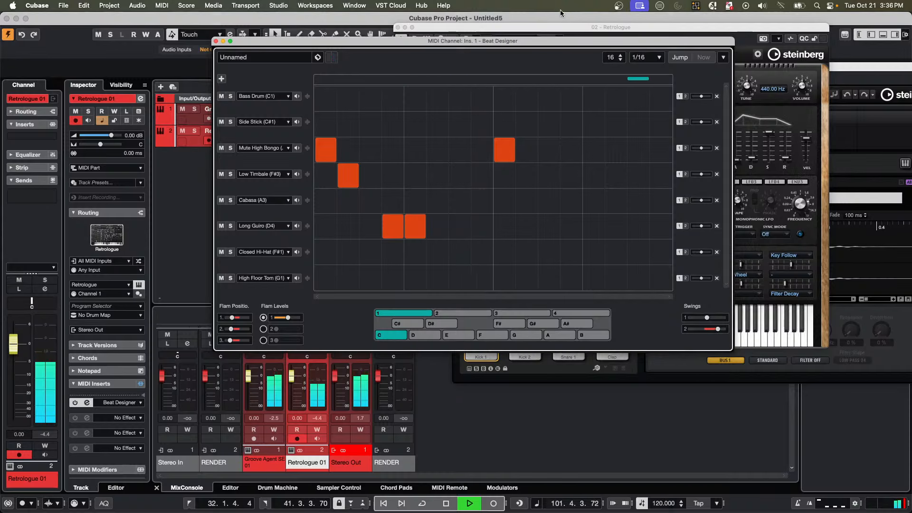
click(526, 199)
click(574, 175)
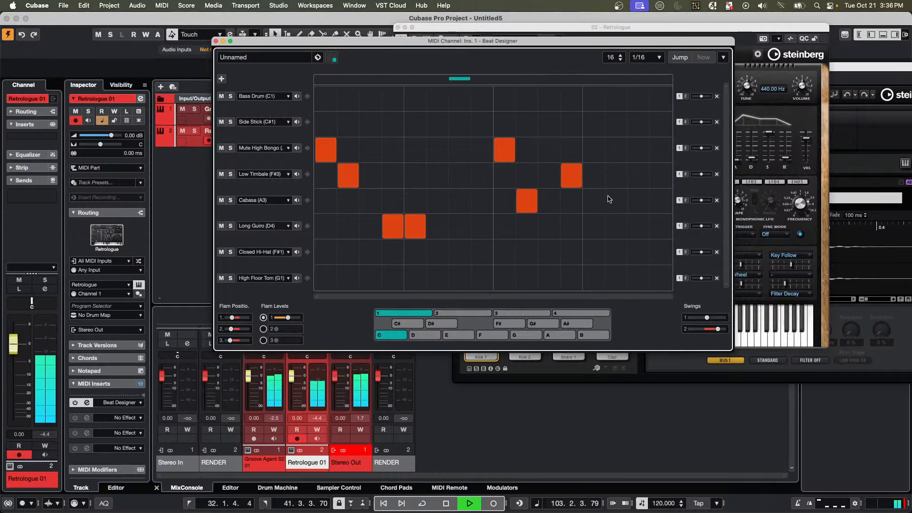
click(599, 147)
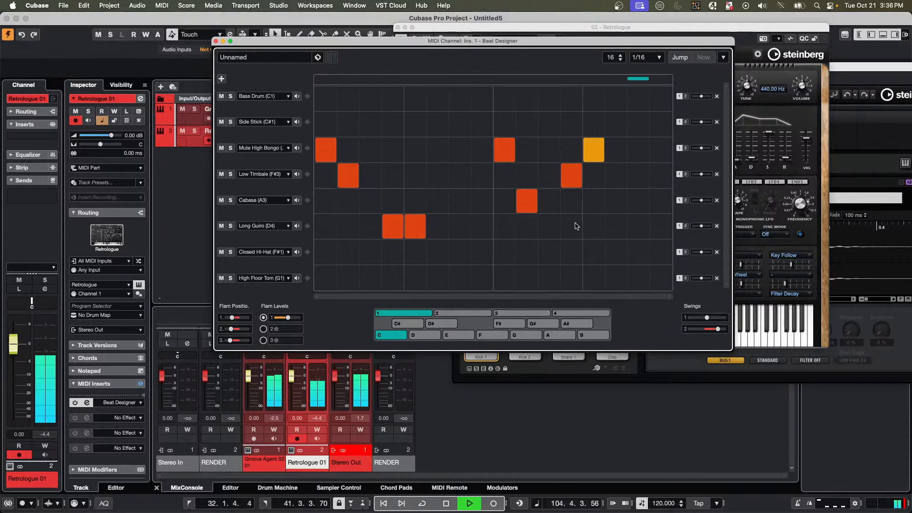
click(215, 41)
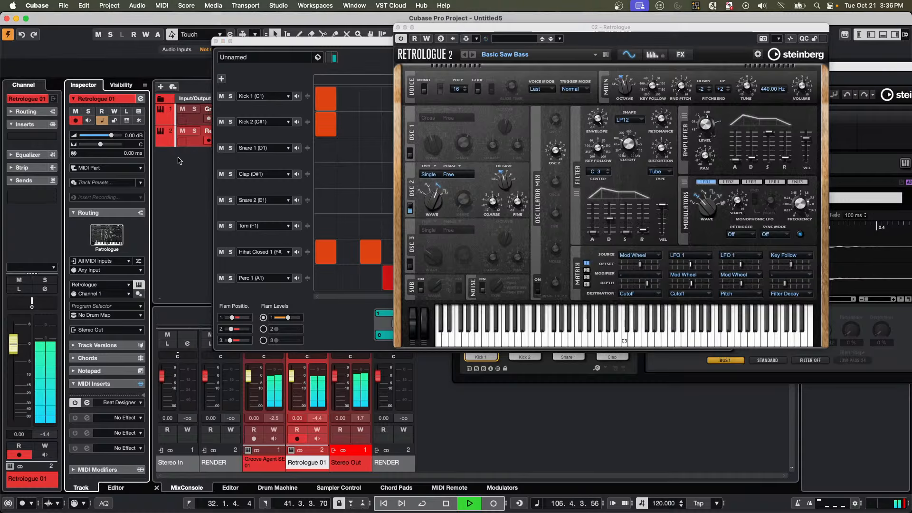
Add a second Retrologue instrument track with MIDI Part events and load the A Girl Needs Brass preset.
right_click(193, 164)
click(254, 186)
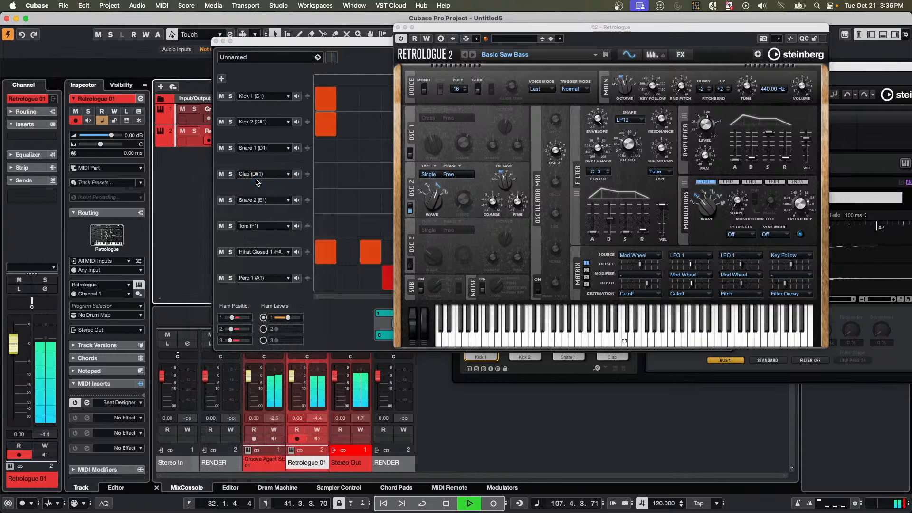
click(497, 168)
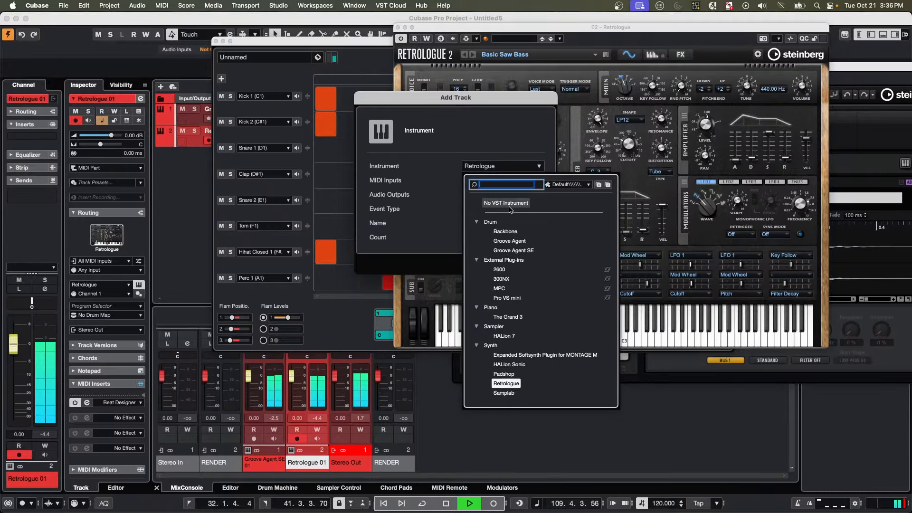
click(495, 385)
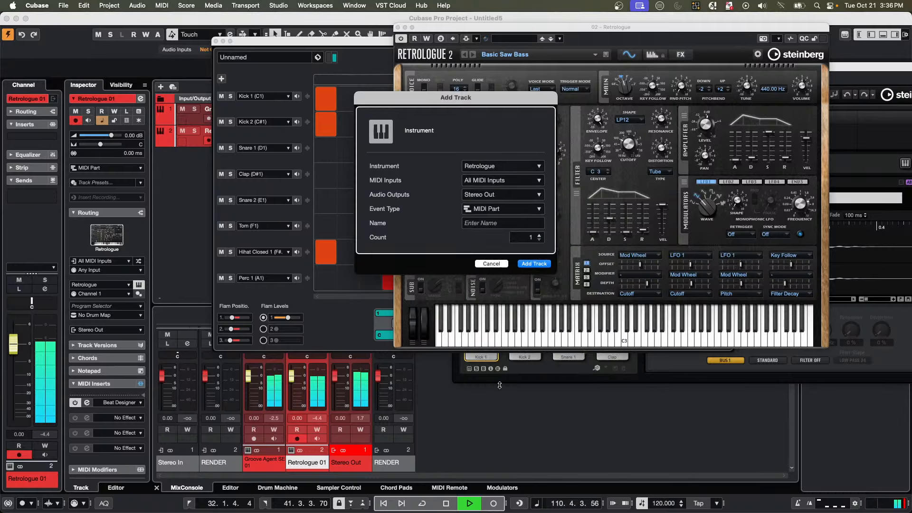
click(534, 264)
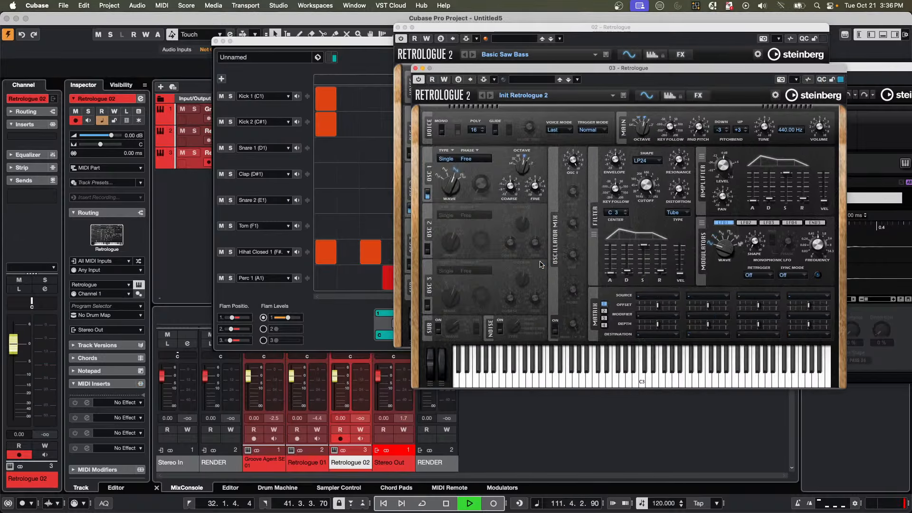
click(491, 95)
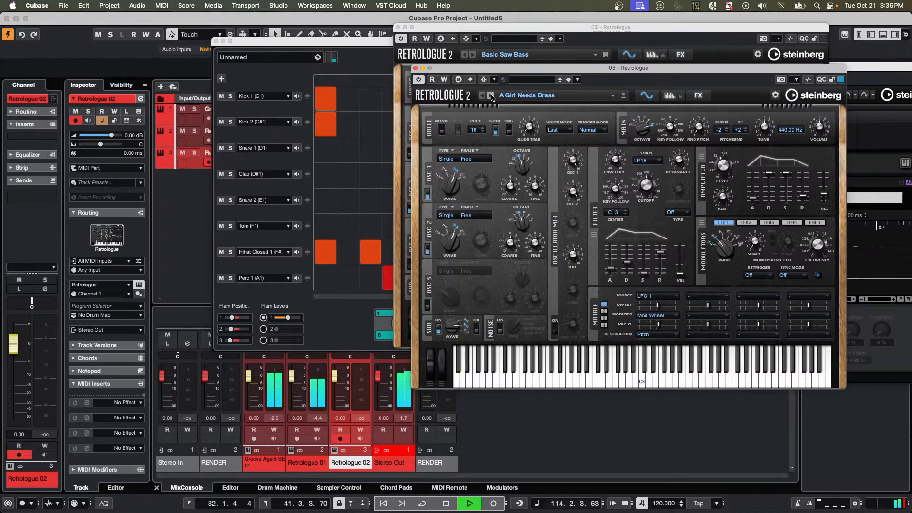
Close the Beat Designer, Retrologue and Groove Agent SE windows and move the playback position back to bar 1.
click(216, 41)
click(416, 69)
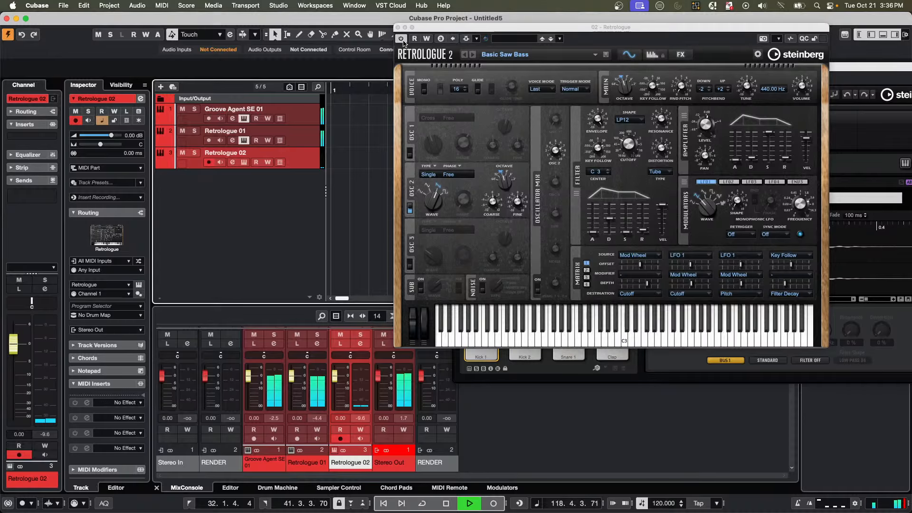
click(398, 27)
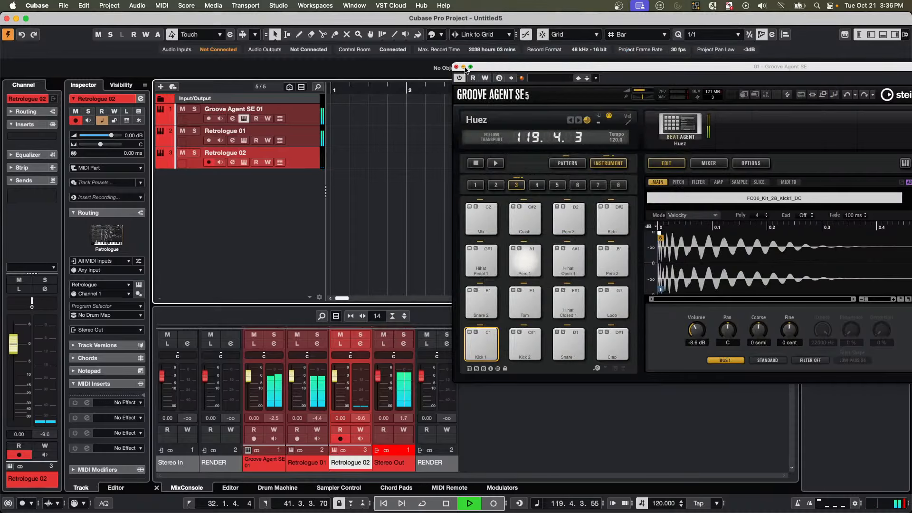
click(456, 67)
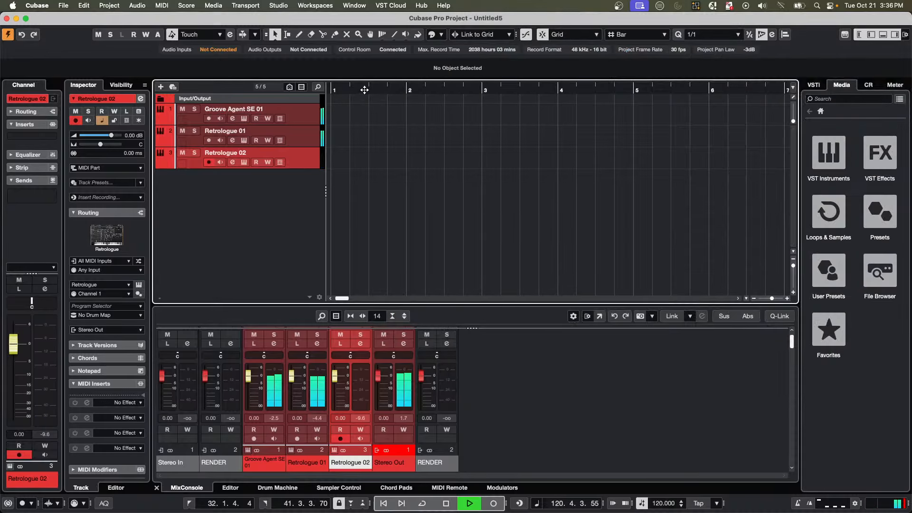
click(364, 90)
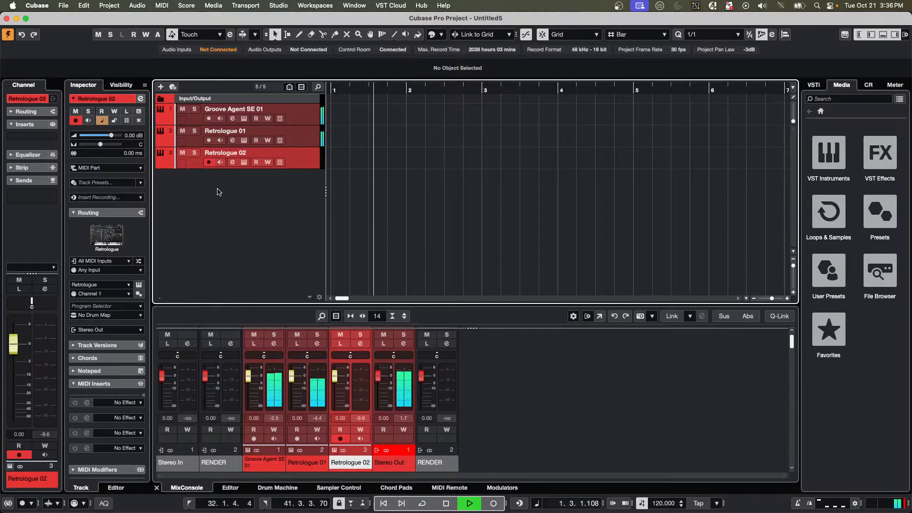
Create a one-bar MIDI part at bar 1 on the Retrologue 02 track and open it in an enlarged Key Editor.
right_click(254, 191)
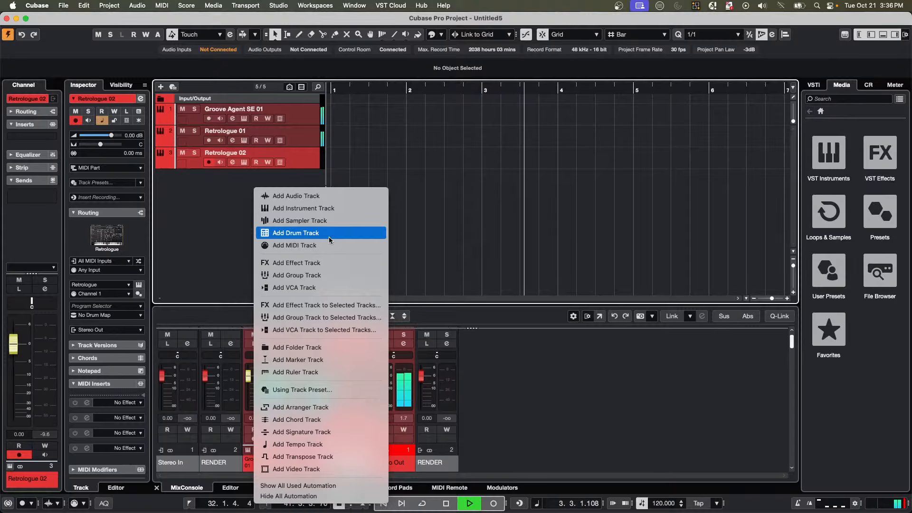
click(347, 164)
double_click(366, 163)
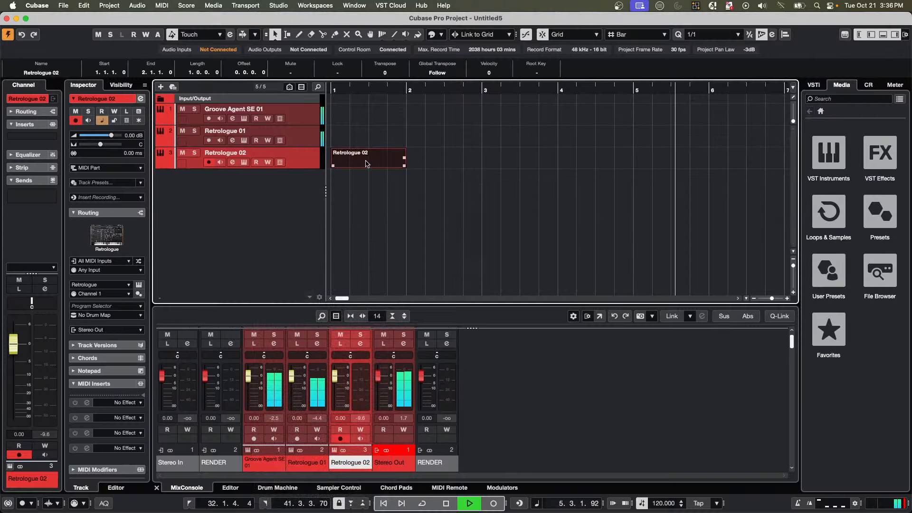
double_click(365, 163)
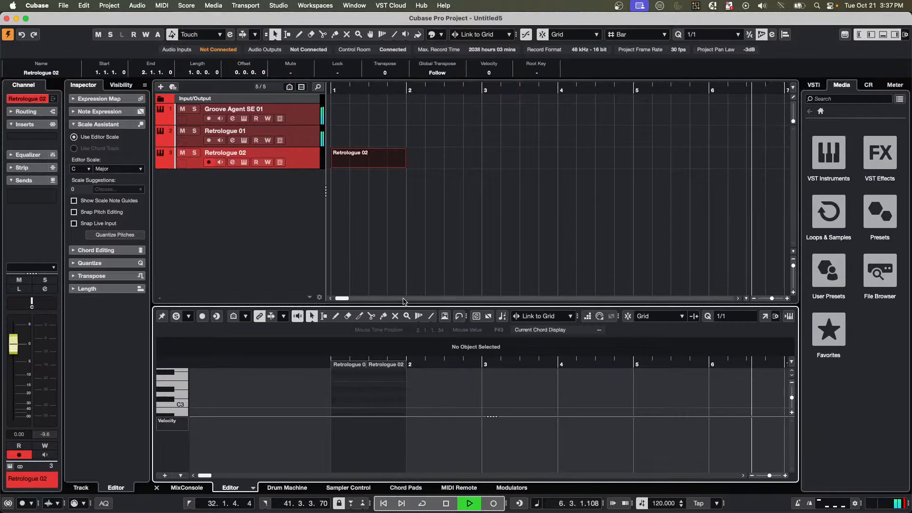
drag(403, 302, 413, 224)
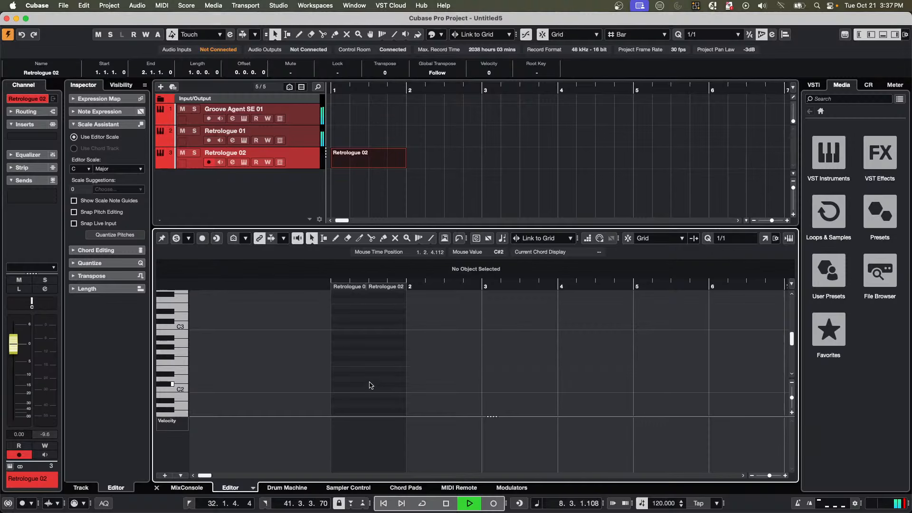
Draw a D major chord with D2, F#2 and A2 notes at the start of bar 1, each just under two beats long.
right_click(344, 377)
click(365, 376)
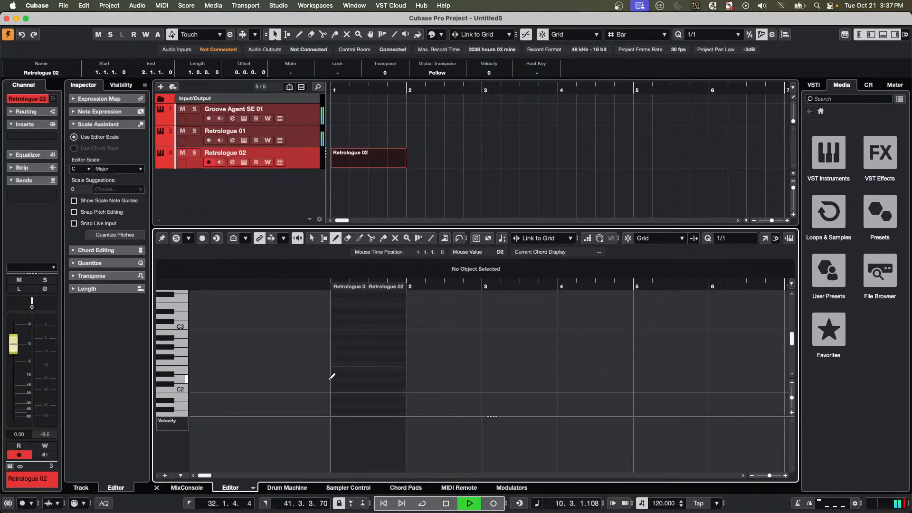
mouse_move(334, 377)
mouse_down()
mouse_move(372, 376)
mouse_move(352, 359)
mouse_move(367, 359)
mouse_move(332, 358)
mouse_up()
key(1)
right_click(334, 350)
click(355, 349)
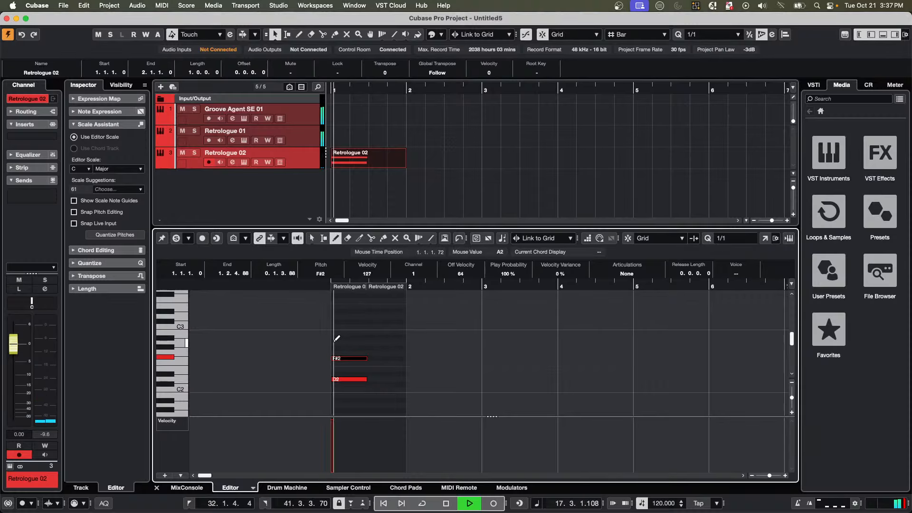
mouse_move(334, 342)
mouse_down()
mouse_move(367, 342)
mouse_move(352, 408)
mouse_up()
right_click(359, 325)
click(337, 323)
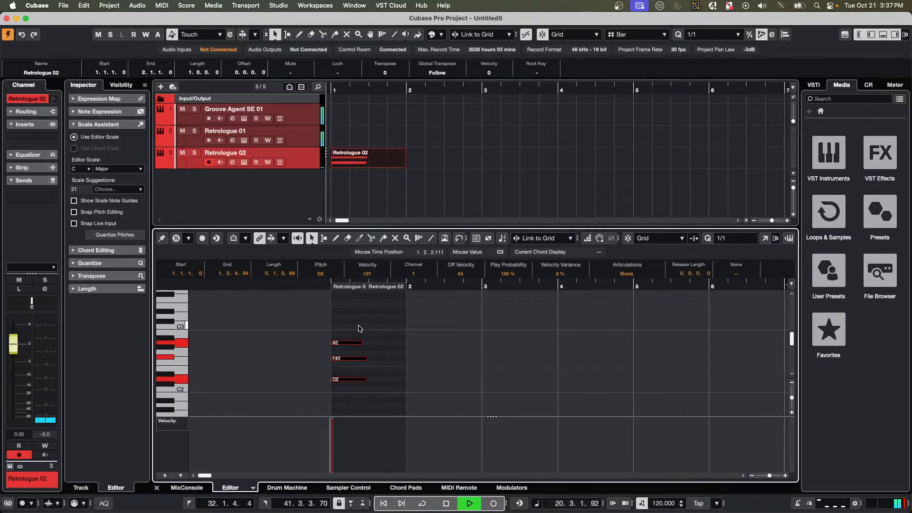
Select the three chord notes and lengthen them to slightly past beat 3, extending A2 to match the others.
drag(360, 328, 362, 390)
drag(361, 342, 367, 343)
click(373, 346)
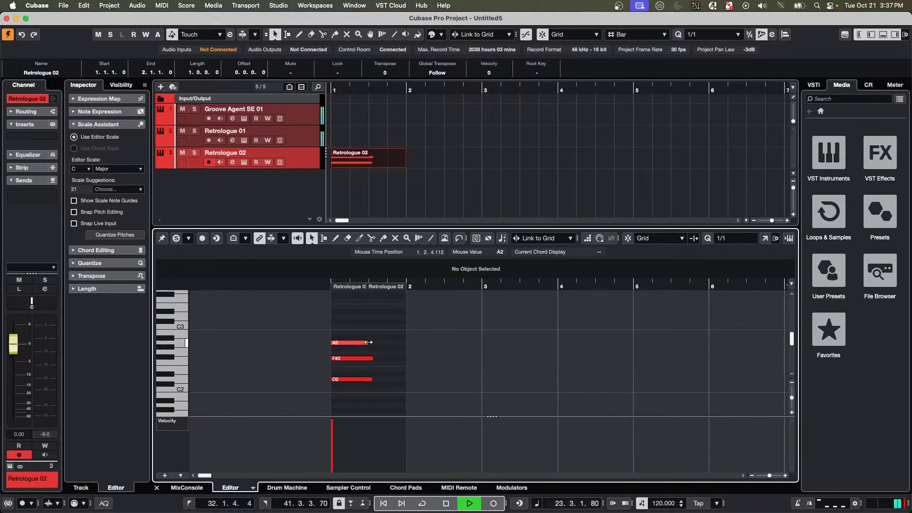
drag(368, 342, 370, 342)
Try to move the chord to beat 3 of bar 1 with the part enlarged, and undo the move.
drag(358, 388, 395, 347)
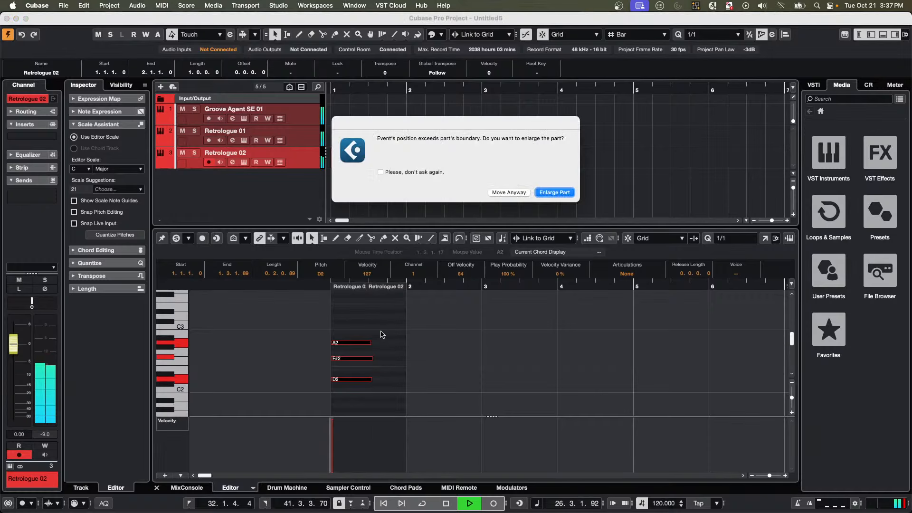
click(545, 194)
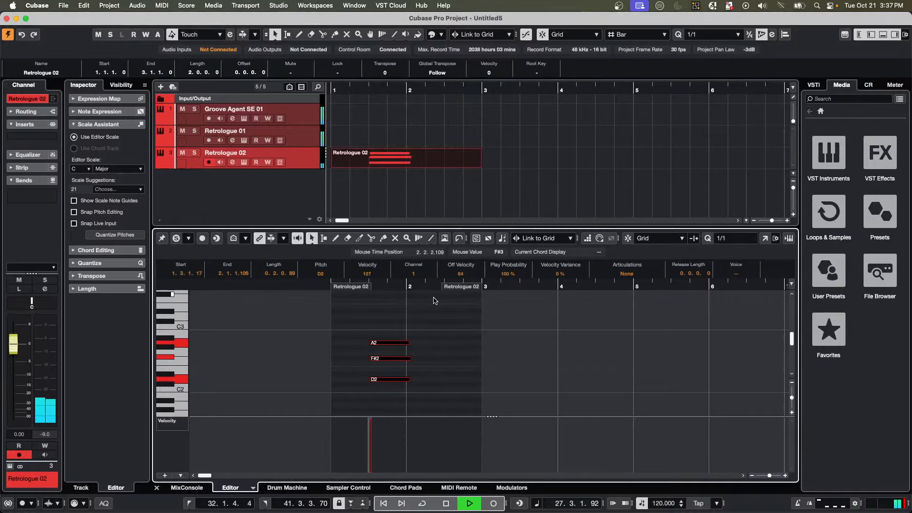
key(super+z)
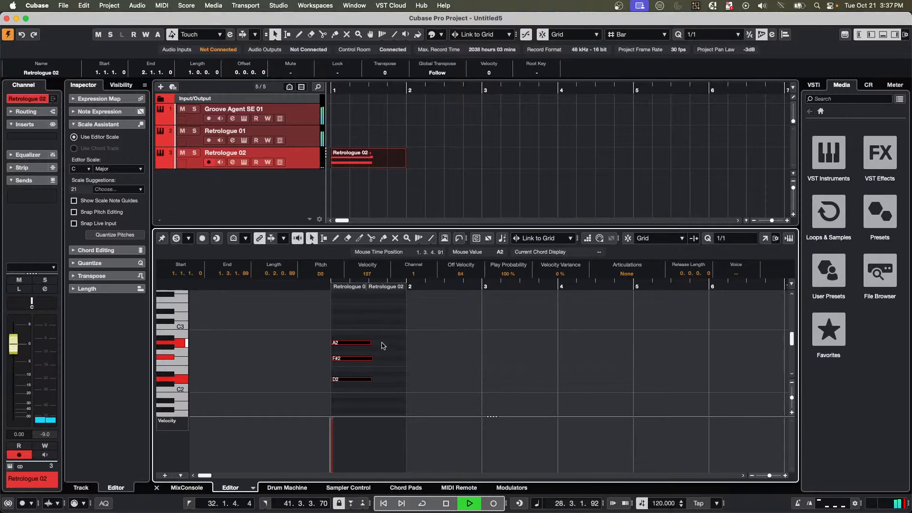
Shorten the three chord notes so they end just before beat 3, at a length of 0.1.3.118.
scroll(344, 408, down, 1)
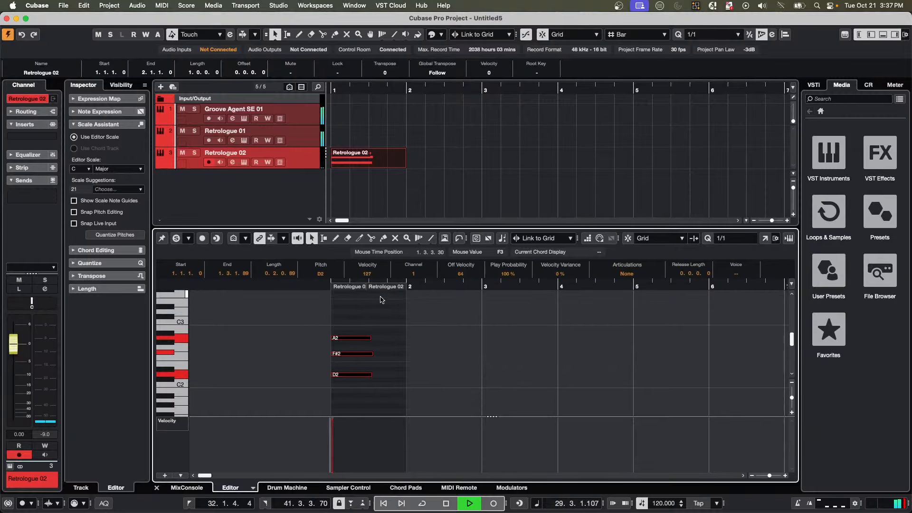
drag(366, 287, 363, 323)
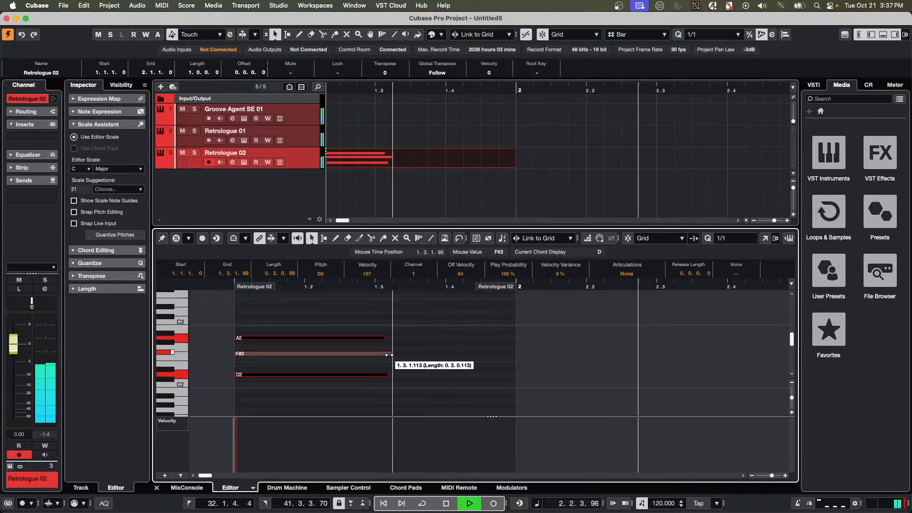
drag(390, 355, 375, 375)
click(399, 344)
Copy the chord to about beat 3 as F#2, A#2 and D3, enlarging the part to fit.
drag(336, 399, 333, 337)
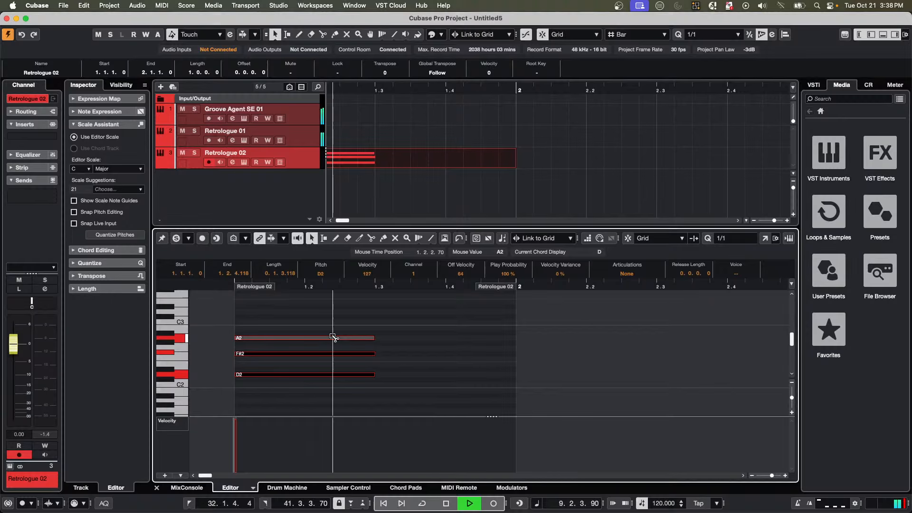
drag(333, 337, 472, 321)
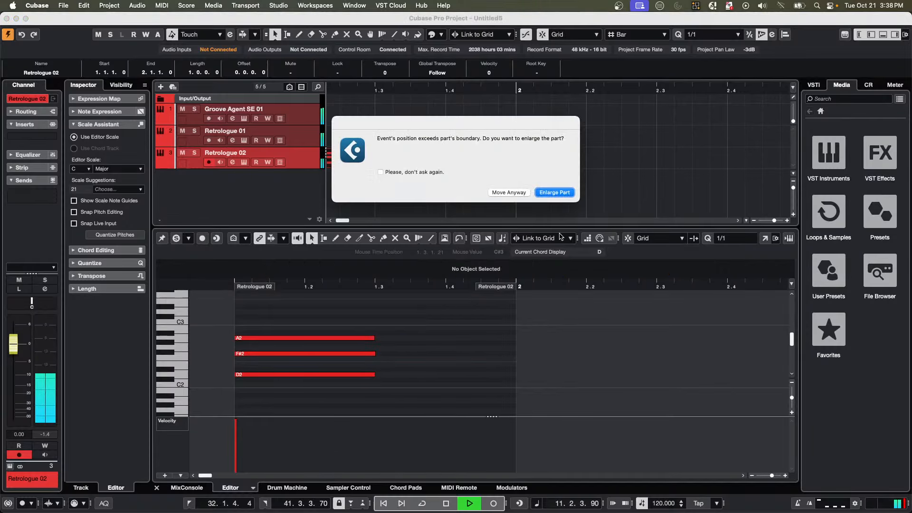
click(555, 194)
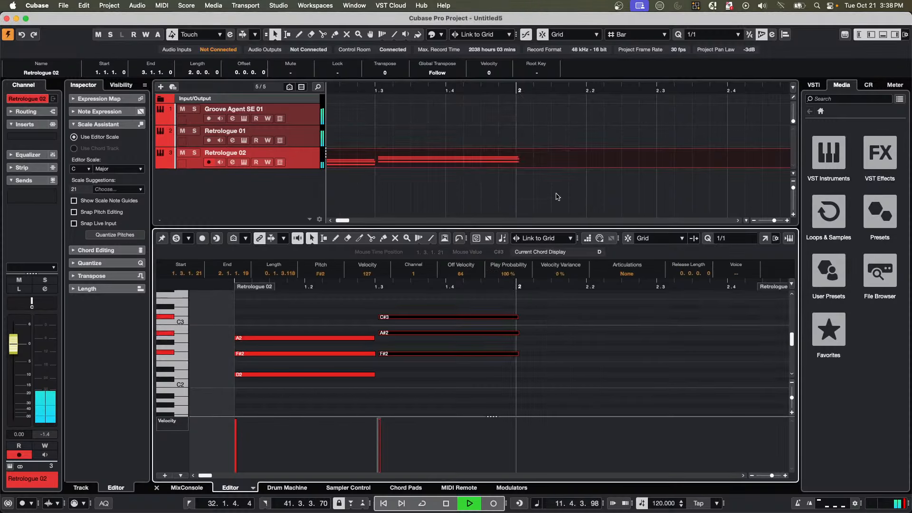
drag(402, 321, 384, 368)
key(super+z)
click(405, 321)
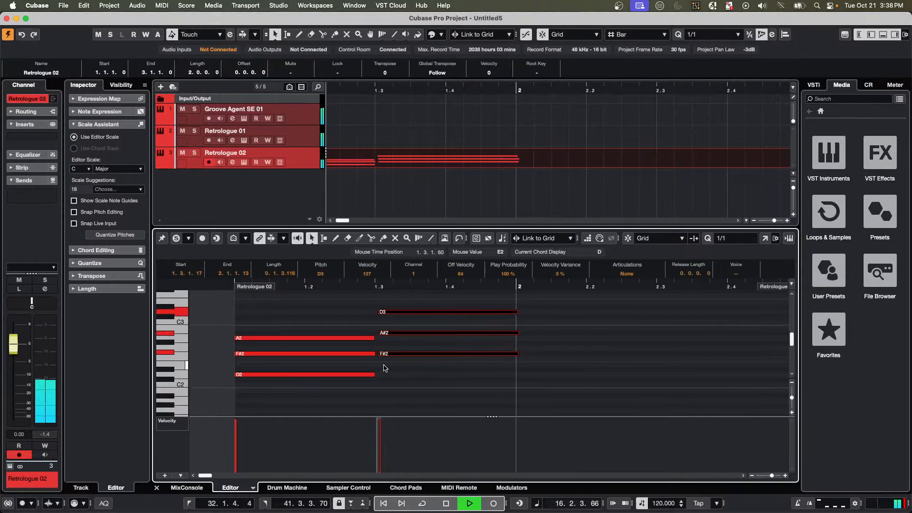
Set the quantize value to 1/4 and quantize the copied chord to start on beat 3 of bar 1.
key(q)
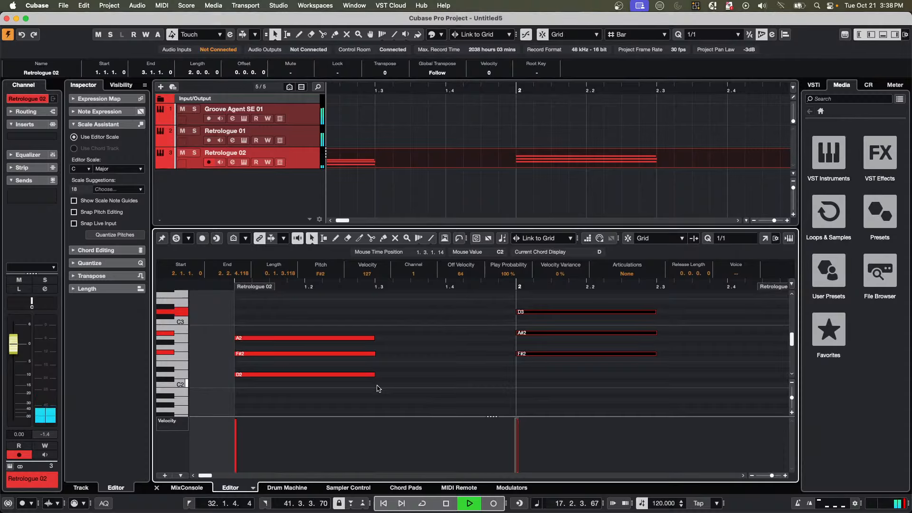
click(735, 240)
click(740, 297)
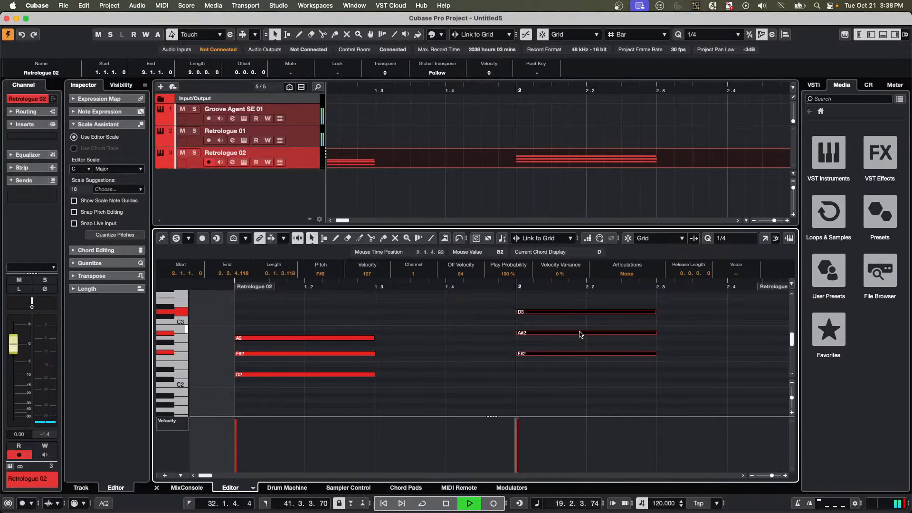
key(q)
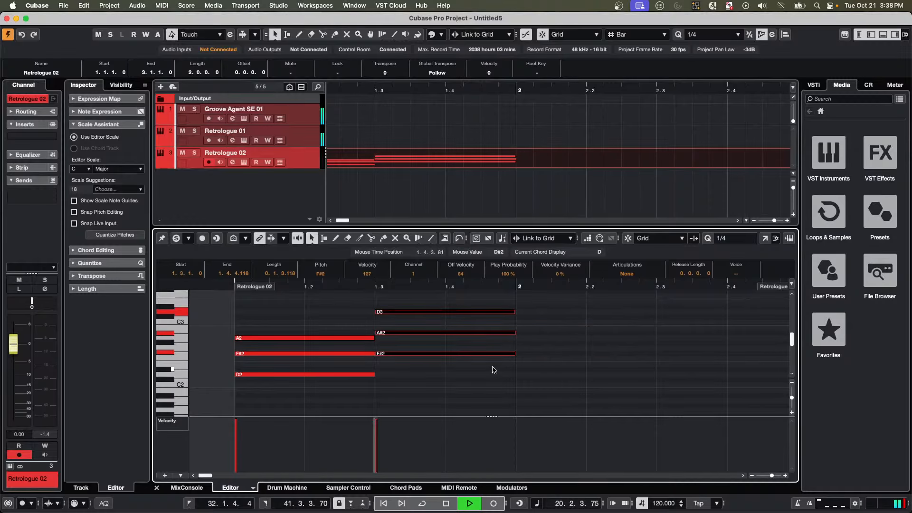
drag(269, 405, 269, 322)
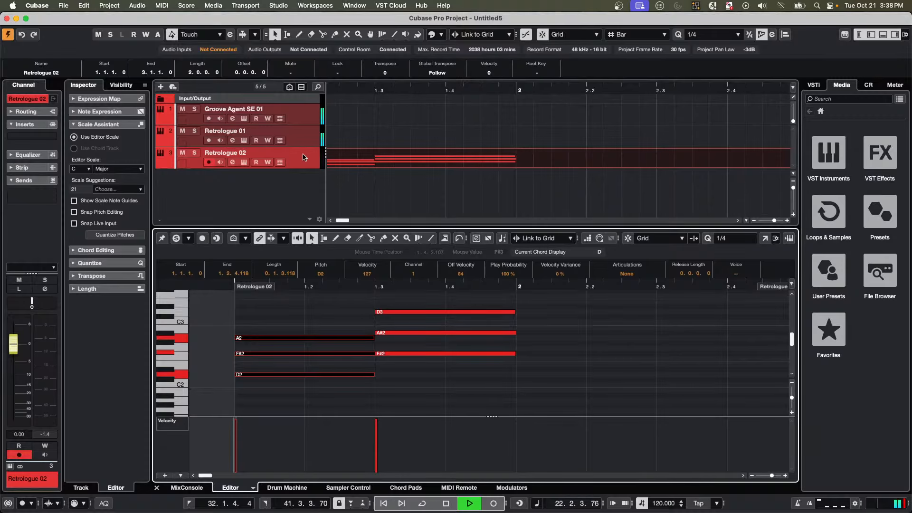
Play the two-chord pattern from bar 1, stop, and return the playback position to bar 1.
click(337, 120)
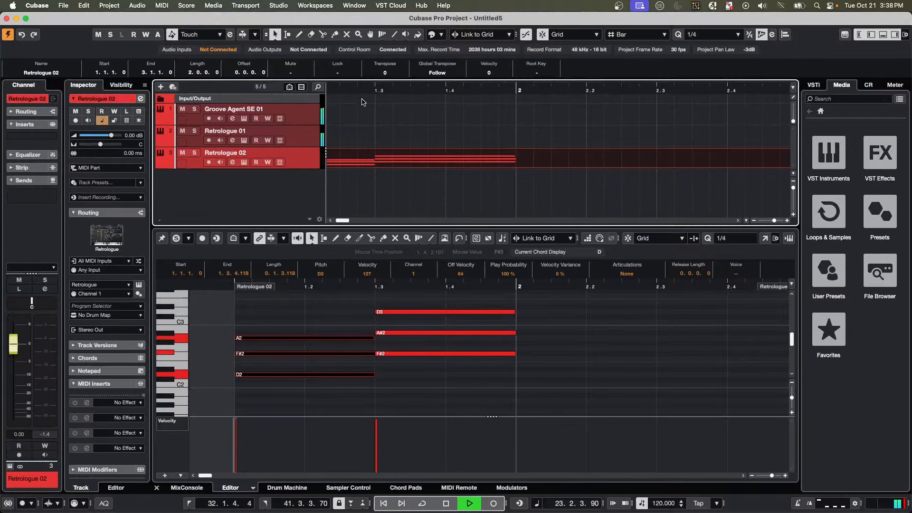
drag(358, 87, 238, 89)
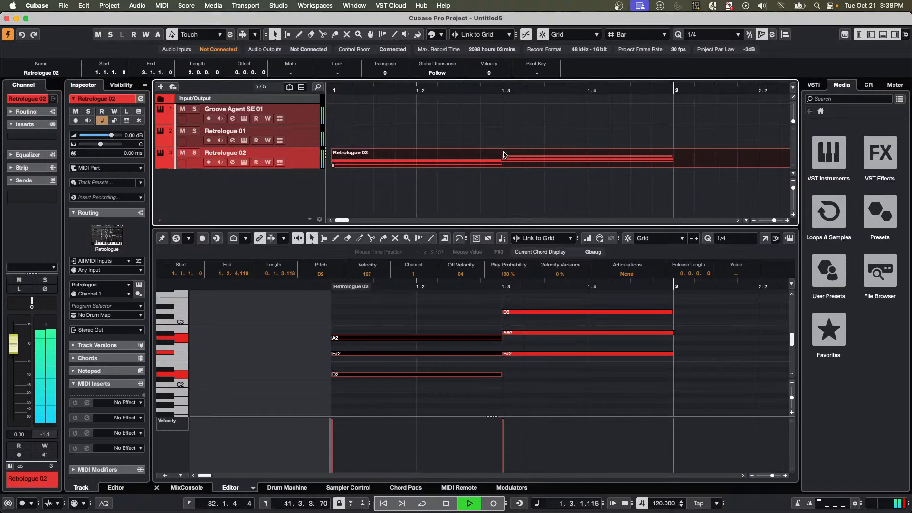
key(space)
drag(438, 89, 307, 65)
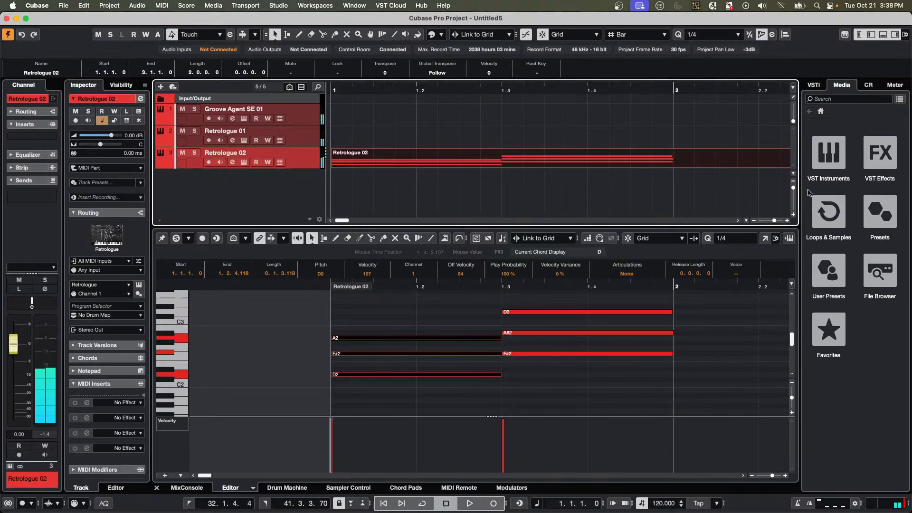
Split the Retrologue 02 part at bar 2 and erase the empty second part.
right_click(670, 172)
click(708, 171)
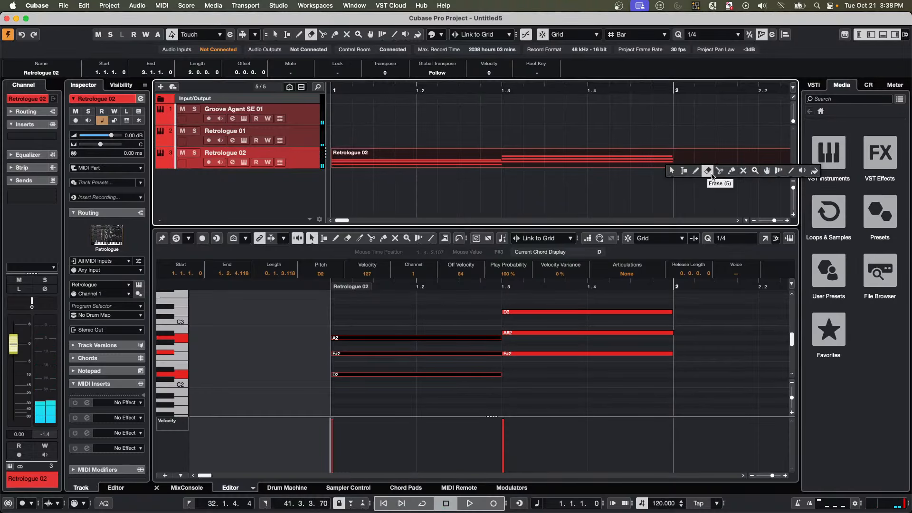
click(718, 171)
click(680, 165)
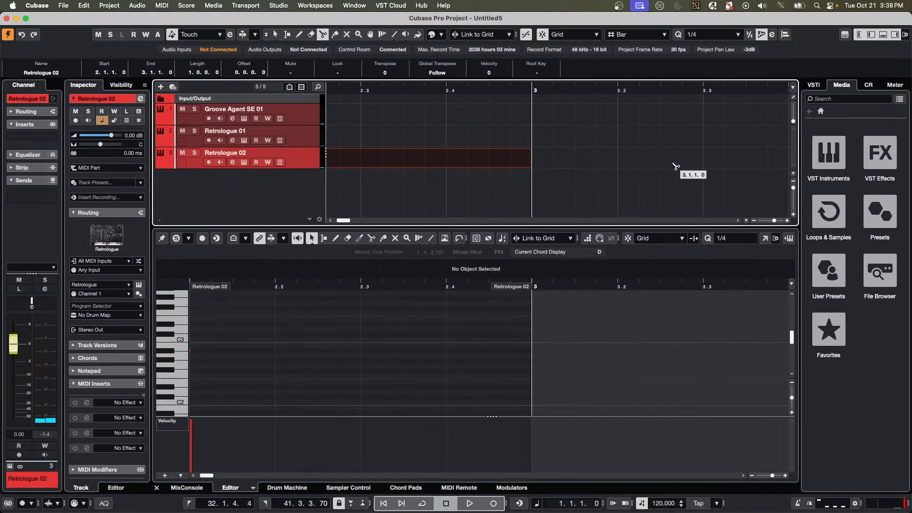
scroll(333, 85, left, 10)
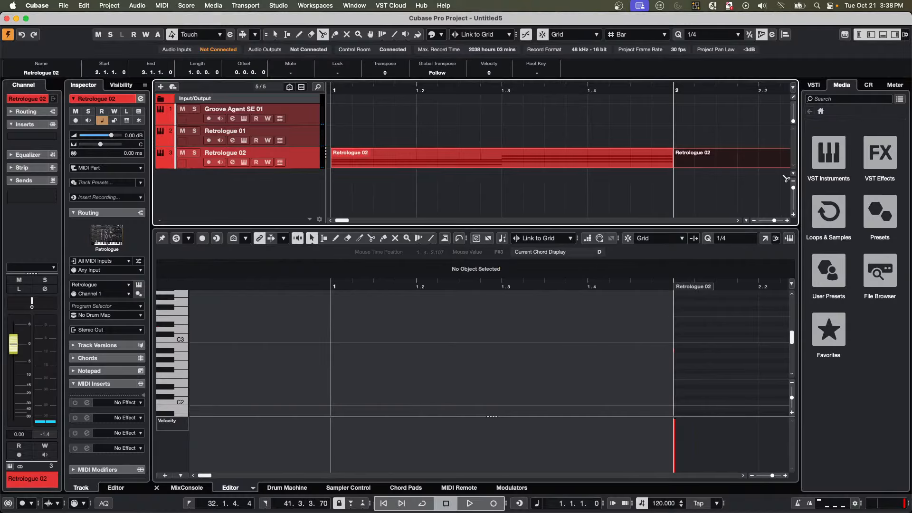
right_click(714, 176)
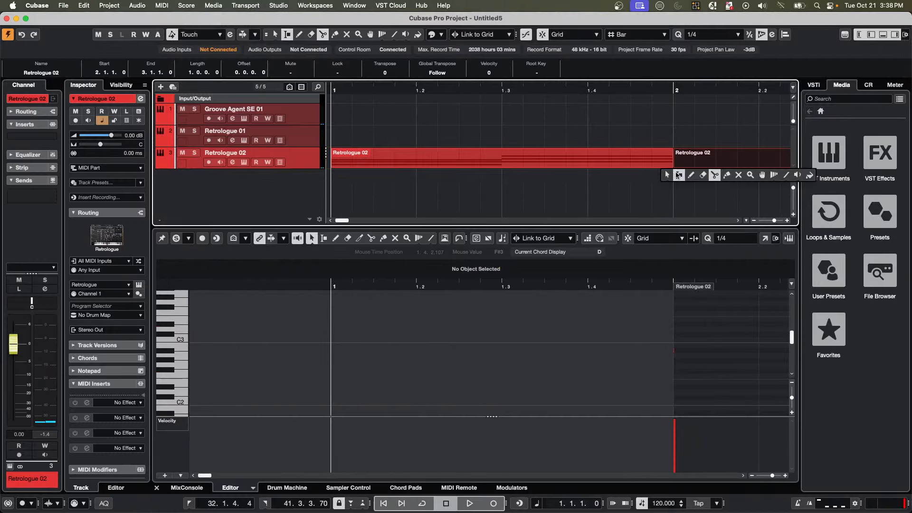
click(702, 175)
click(700, 158)
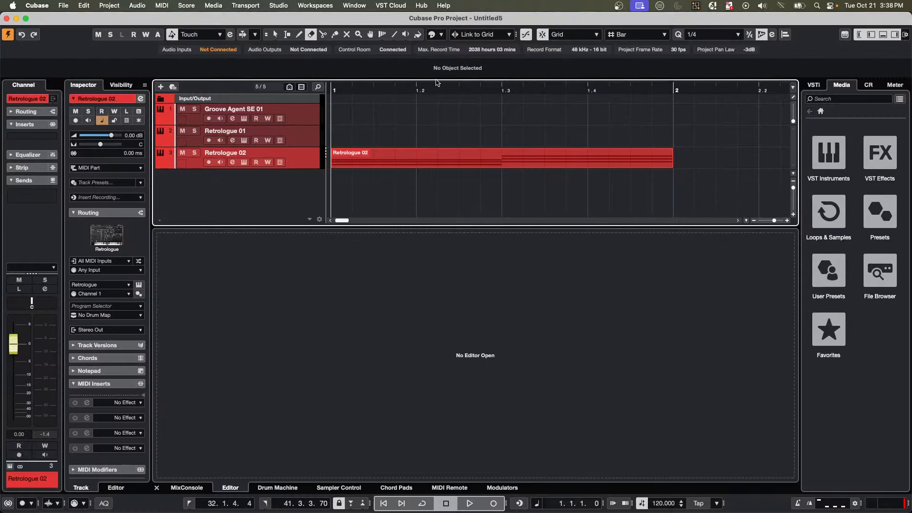
Repeat the one-bar Retrologue 02 part eight times so the chords fill bars 1 through 9.
drag(407, 89, 402, 49)
right_click(404, 138)
click(400, 147)
drag(379, 161, 748, 161)
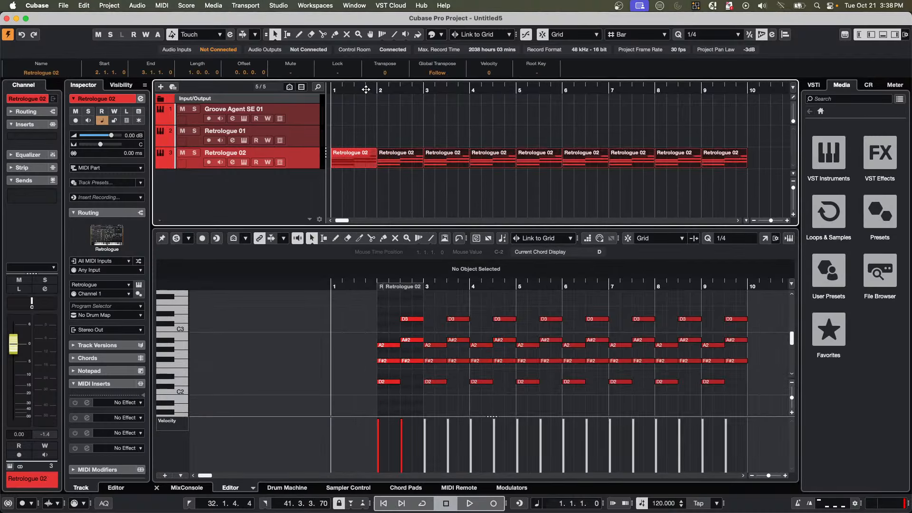
Start playback, set the locators around all Retrologue 02 parts from bar 1 to 10, and turn on cycle playback.
key(space)
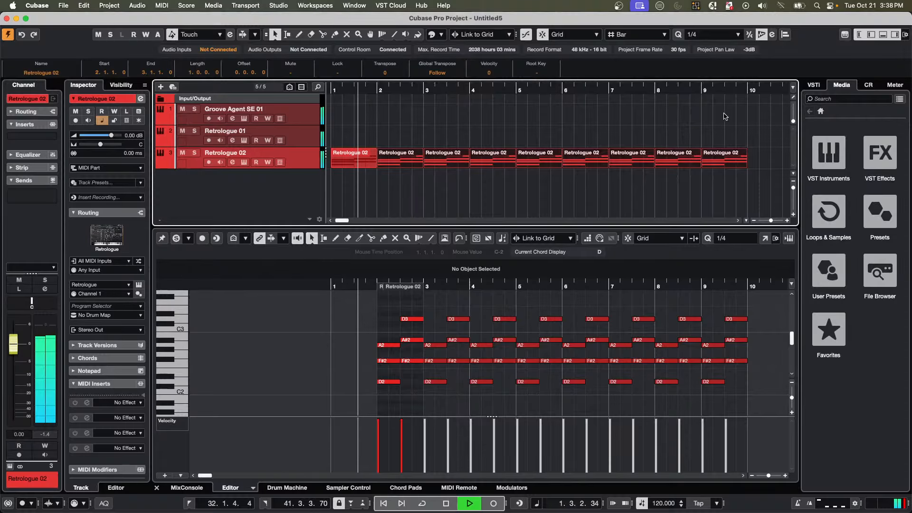
drag(756, 157, 299, 176)
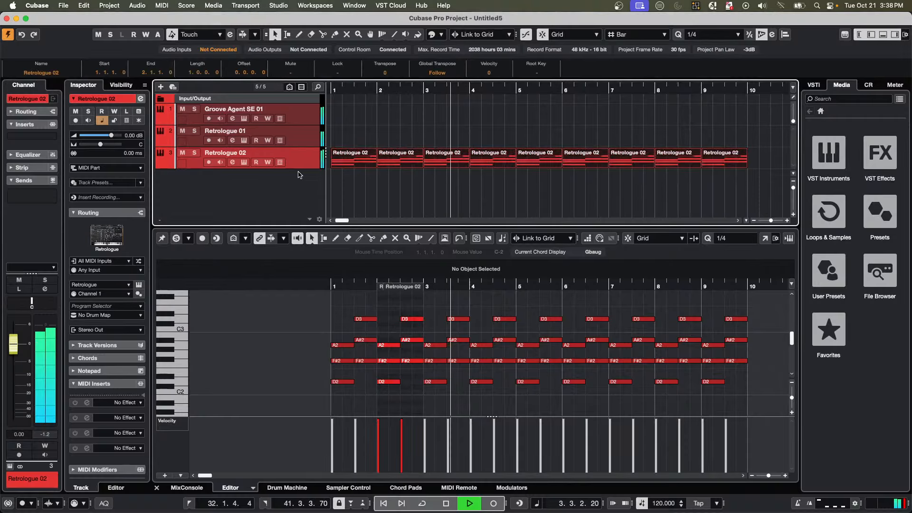
key(p)
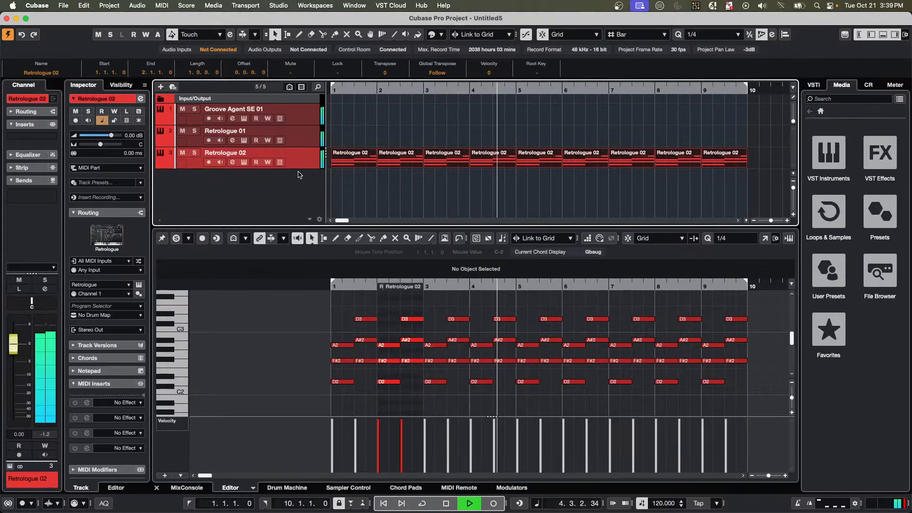
key(/)
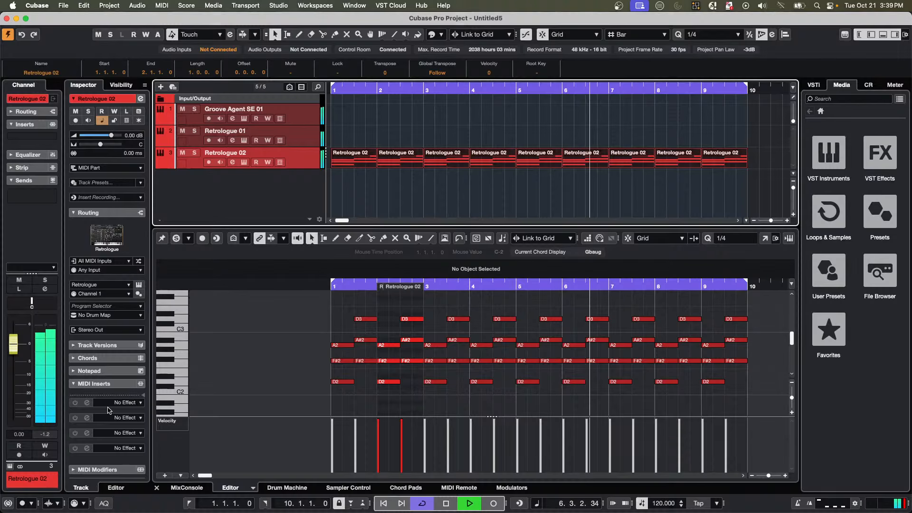
Add the Arpache 5 effect to the first MIDI insert of Retrologue 02 and choose its second play mode.
click(125, 403)
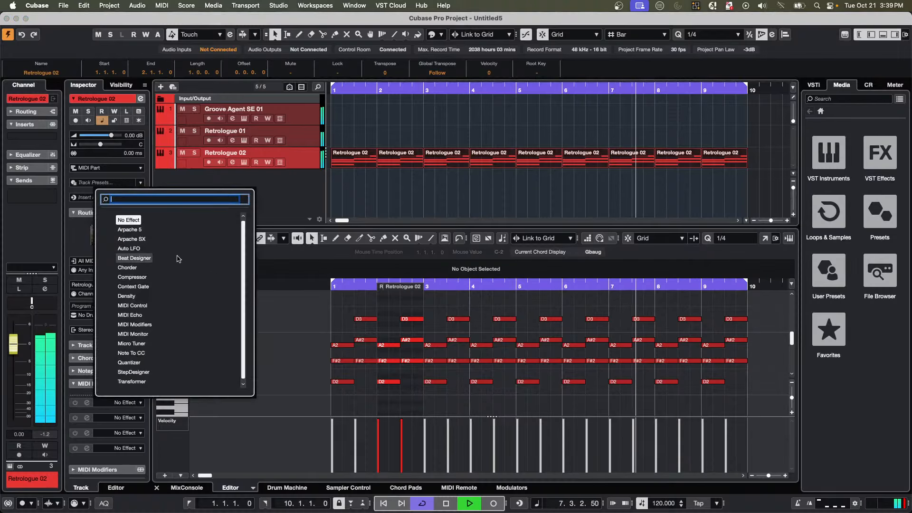
click(130, 229)
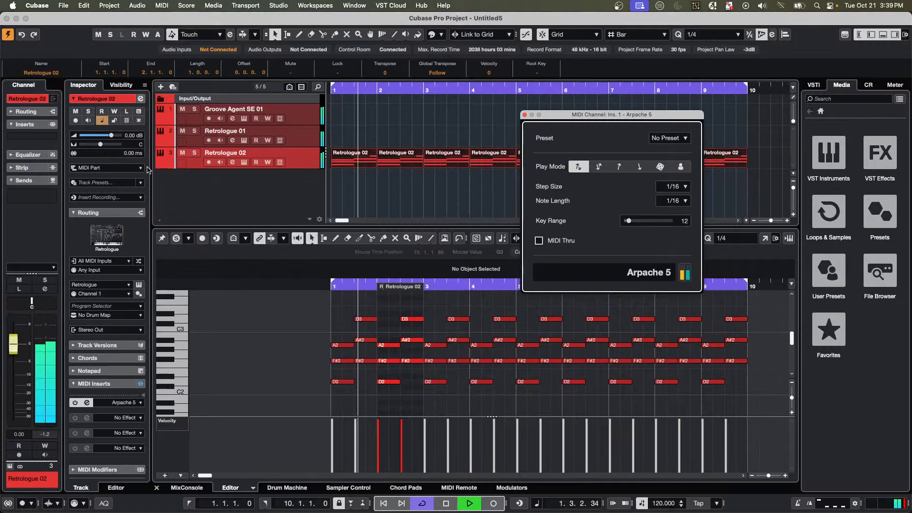
click(599, 166)
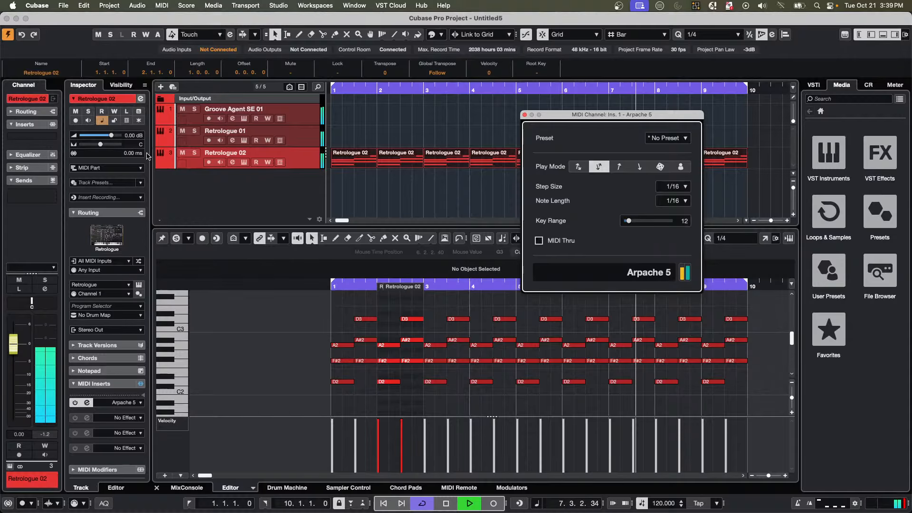
Open the Retrologue instrument, adjust the octave of oscillators 1 and 2, and close its window.
click(107, 235)
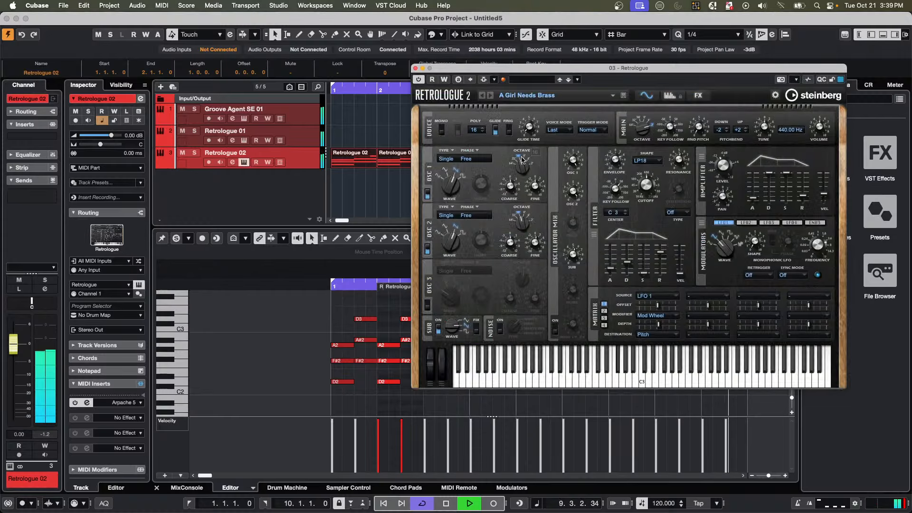
drag(523, 163, 519, 172)
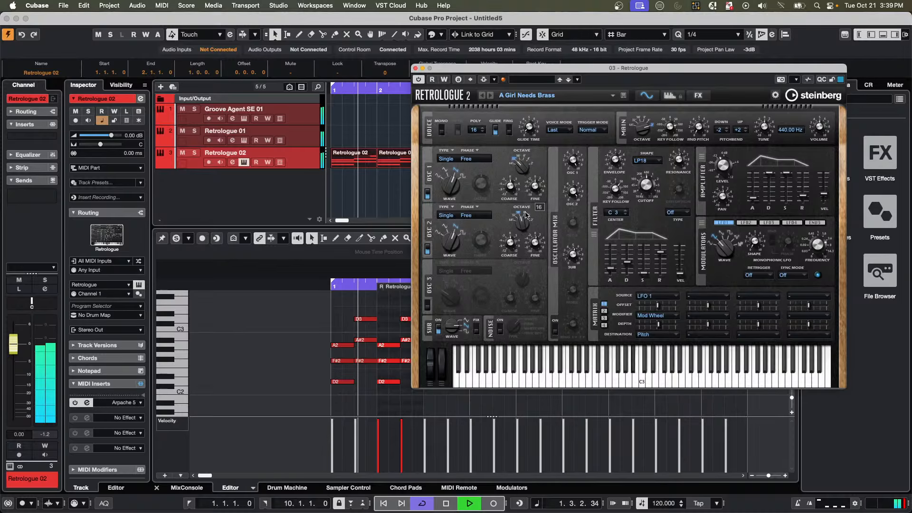
drag(521, 220, 514, 229)
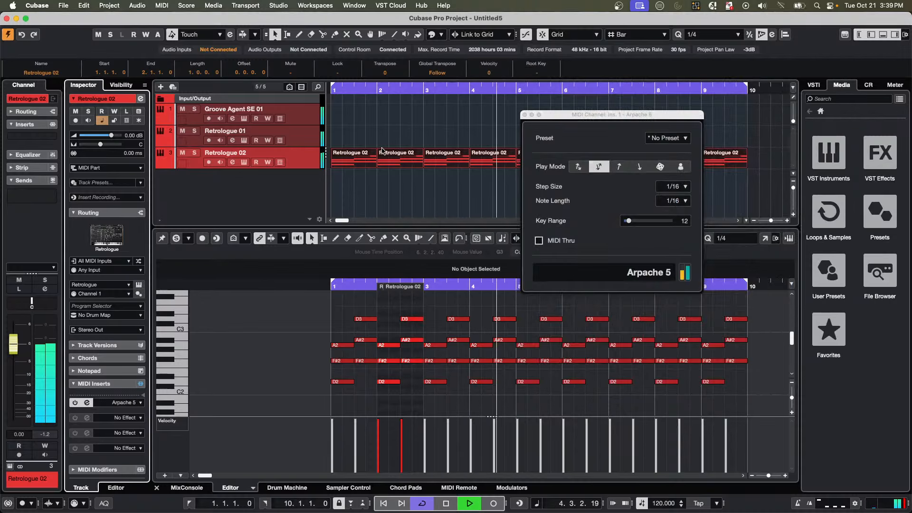
click(415, 69)
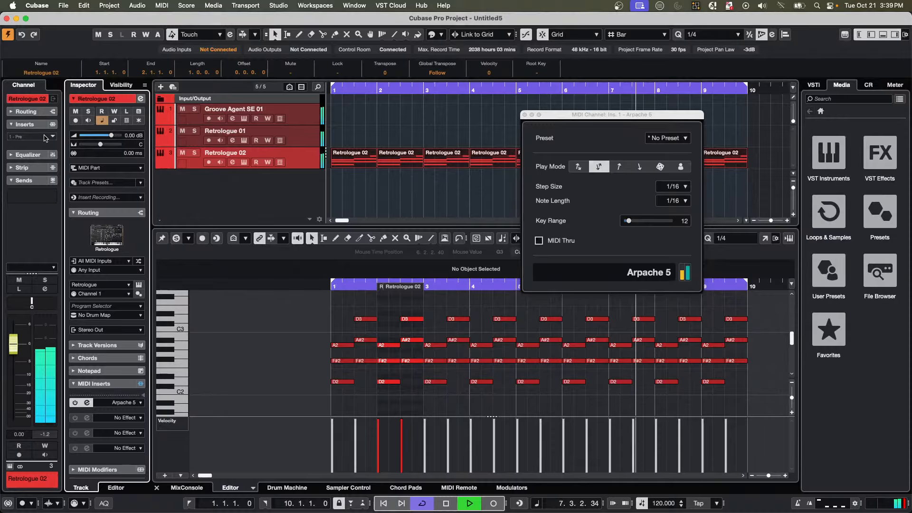
Insert MonoDelay in the first audio insert of Retrologue 02 with a 1/16 delay and a 24% mix.
click(44, 138)
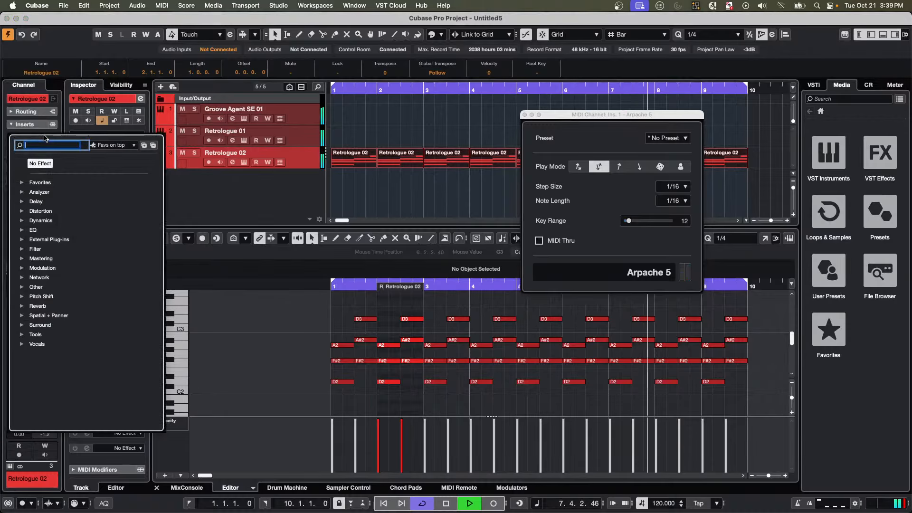
click(23, 201)
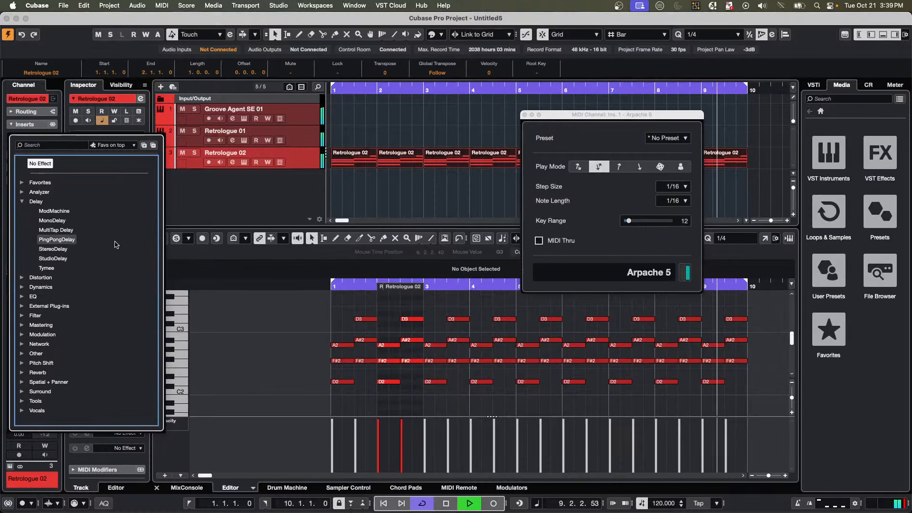
click(52, 221)
drag(639, 279, 603, 249)
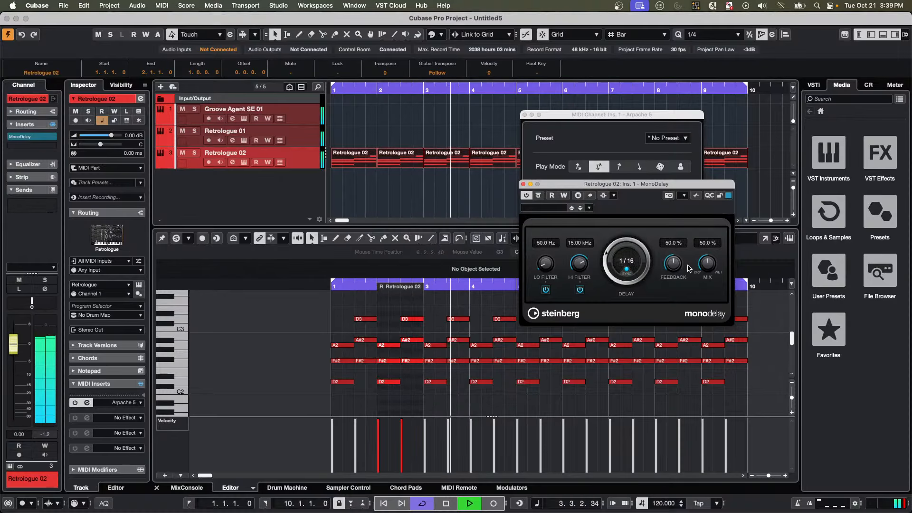
drag(707, 264, 693, 275)
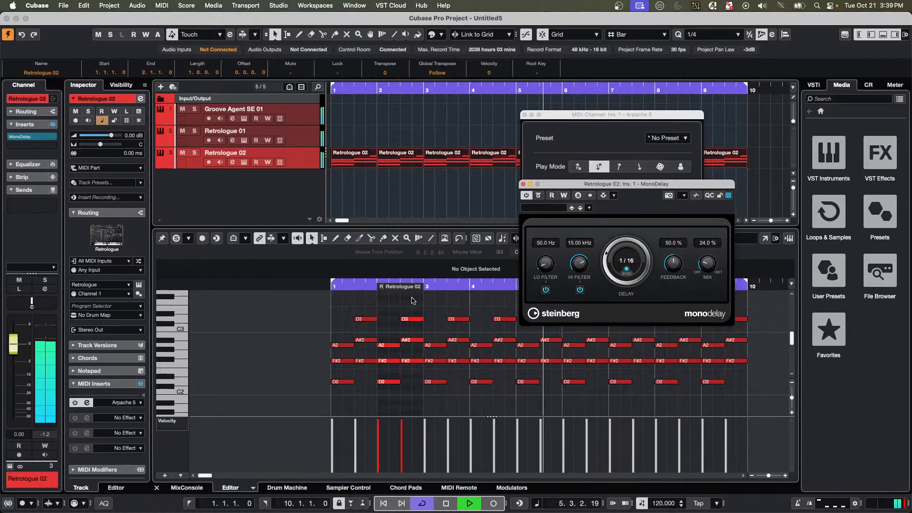
Restart playback briefly to audition the Retrologue 02 part with the arpeggiator and delay, and stop it.
key(space)
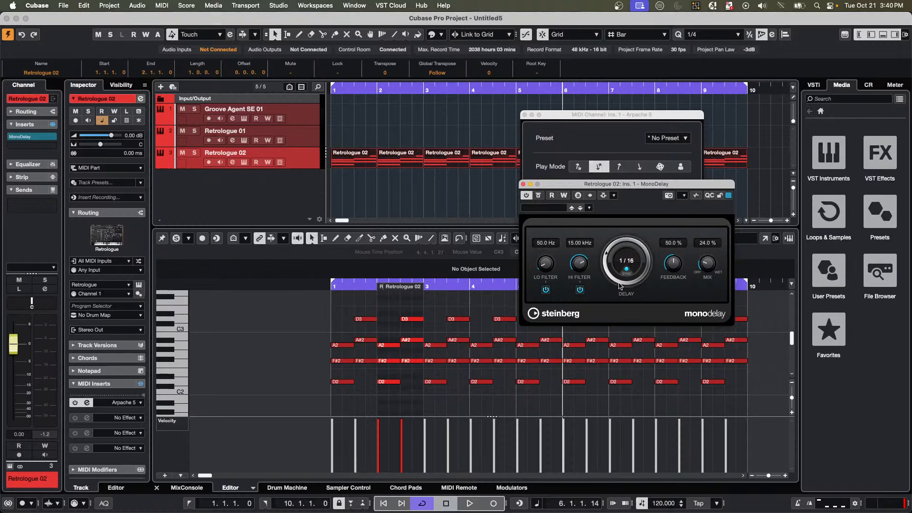
key(space)
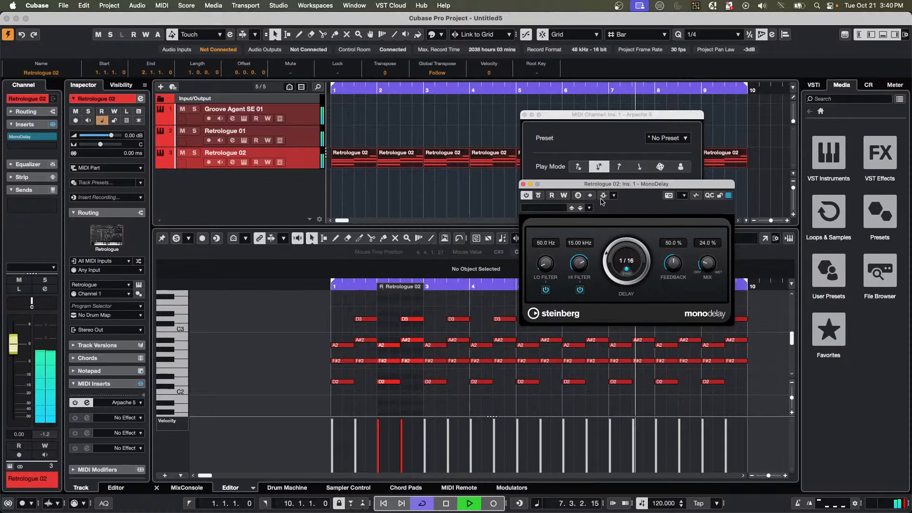
key(space)
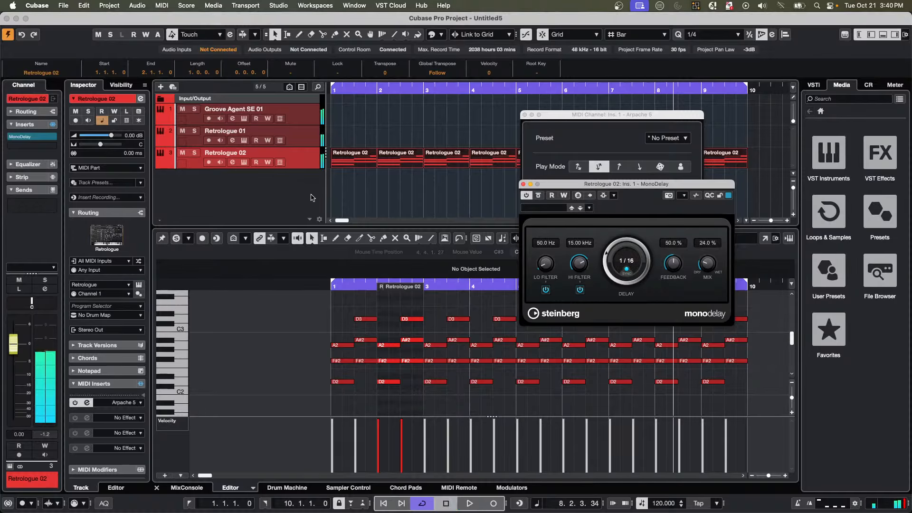
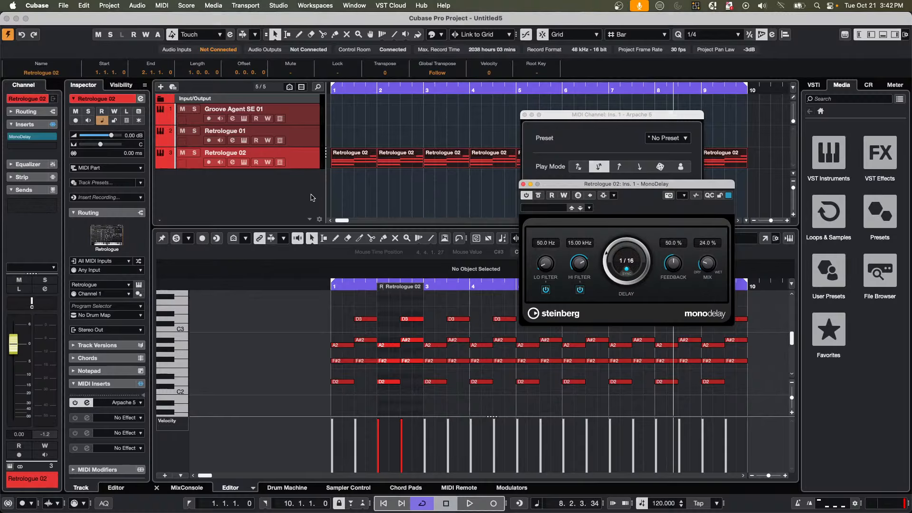
Launch Dorico 6 and open the recent project Warren Dorico 928 25, accepting the update to the current version.
mouse_move(213, 510)
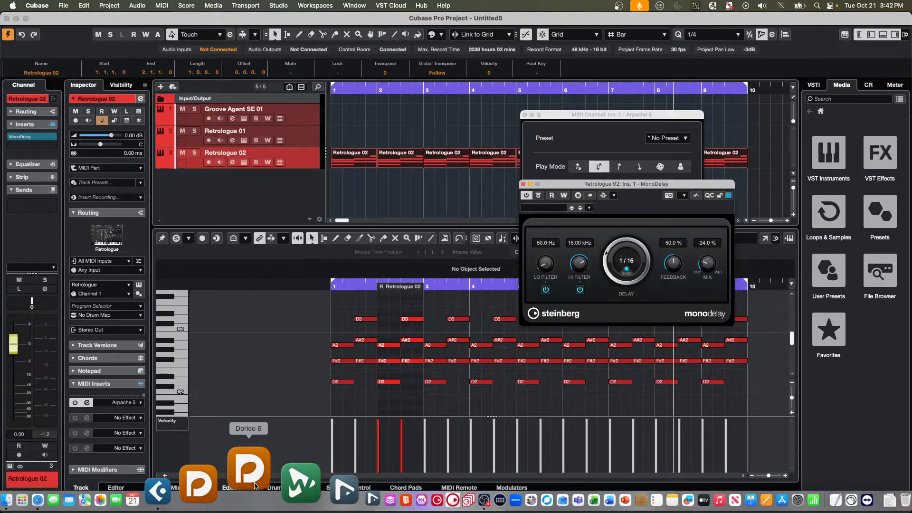
click(255, 485)
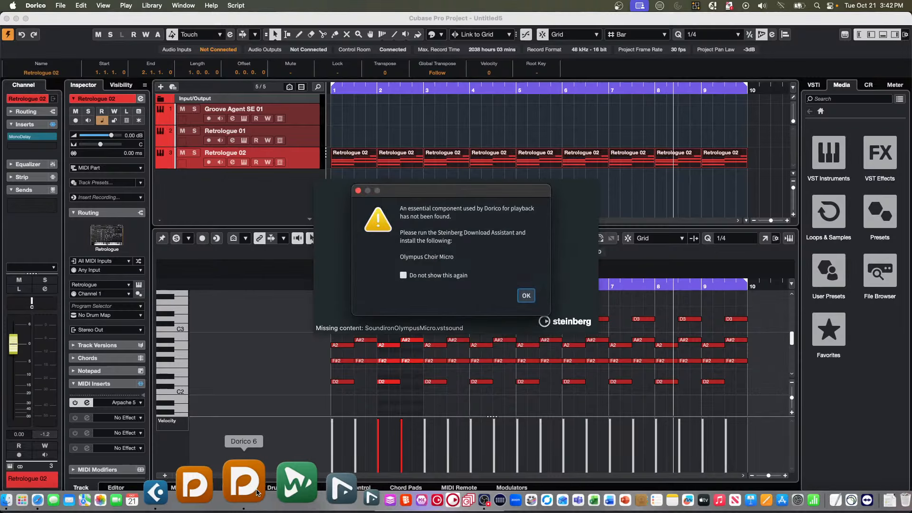
click(531, 296)
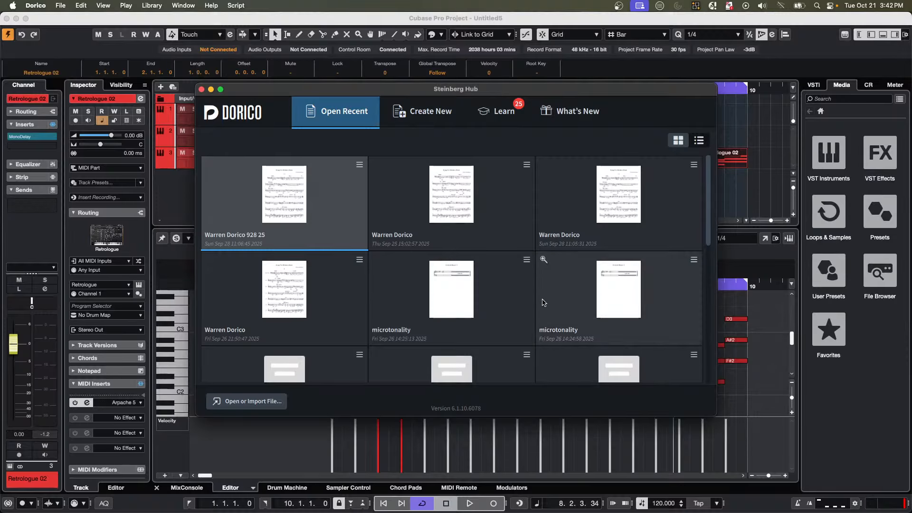
click(293, 193)
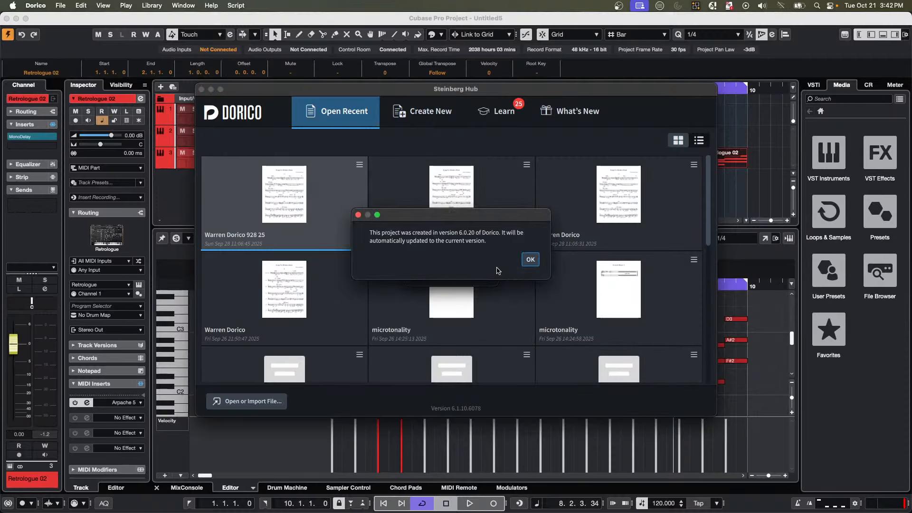
click(531, 260)
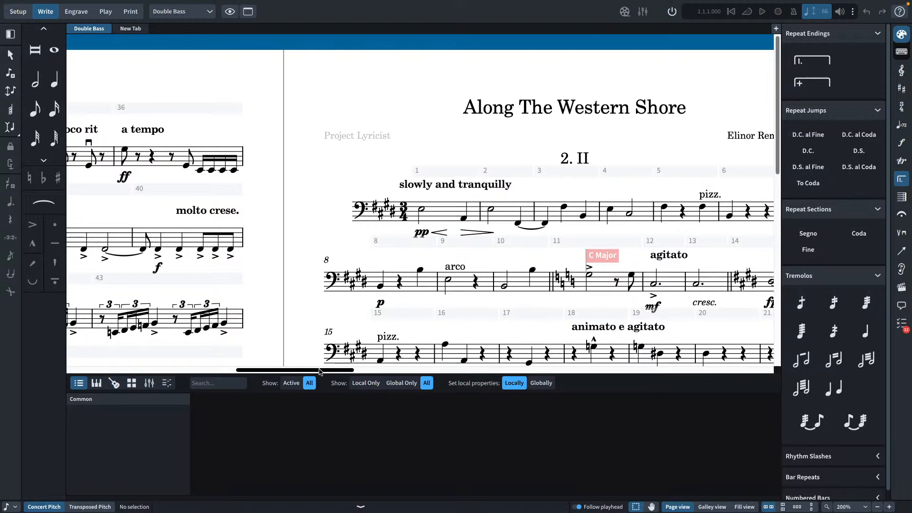
Look through the first page of the Double Bass part of Along The Western Shore, from title to last system.
drag(316, 371, 161, 371)
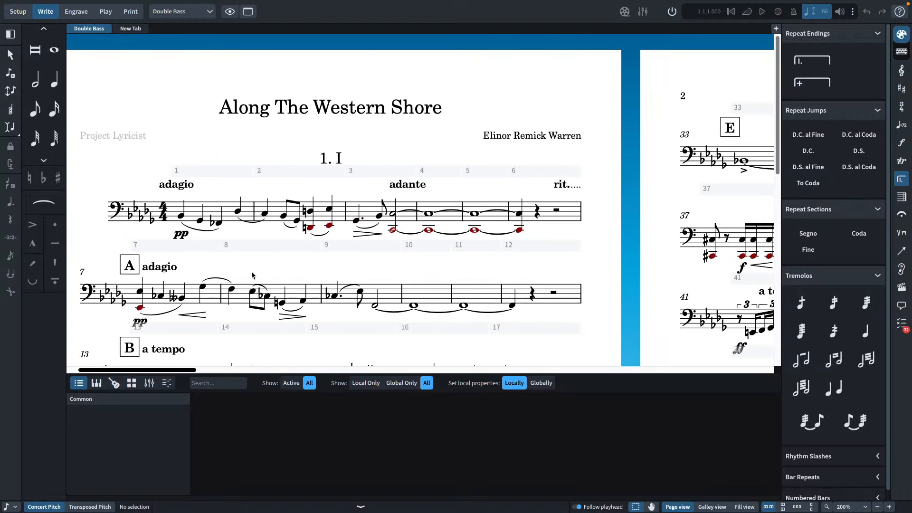
scroll(254, 279, down, 3)
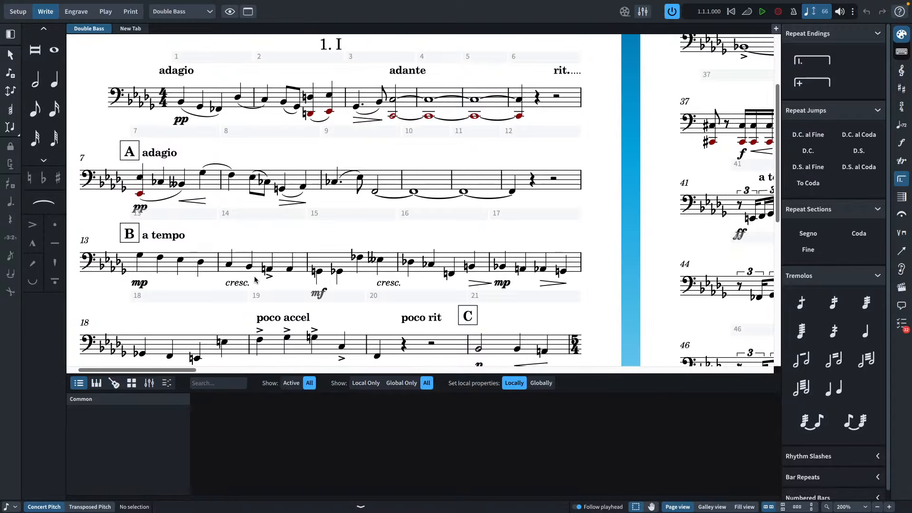
scroll(255, 280, up, 2)
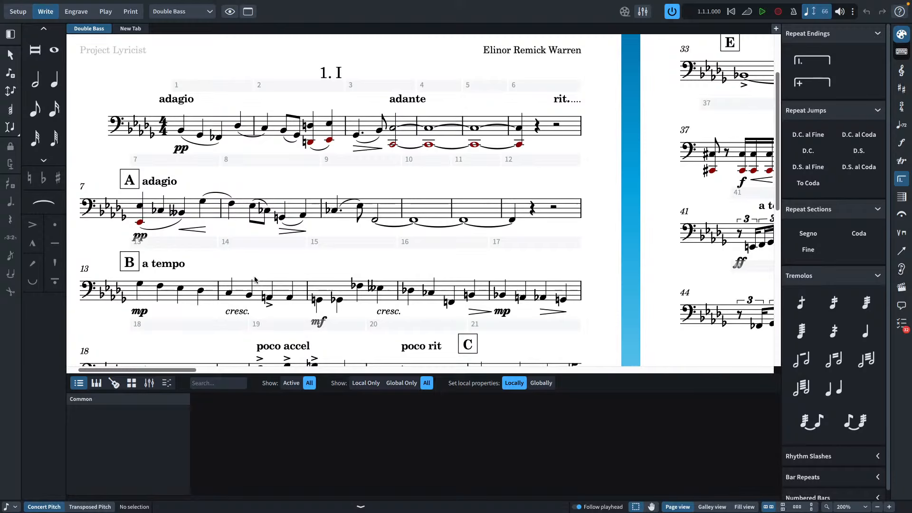
scroll(252, 280, down, 6)
scroll(252, 281, down, 4)
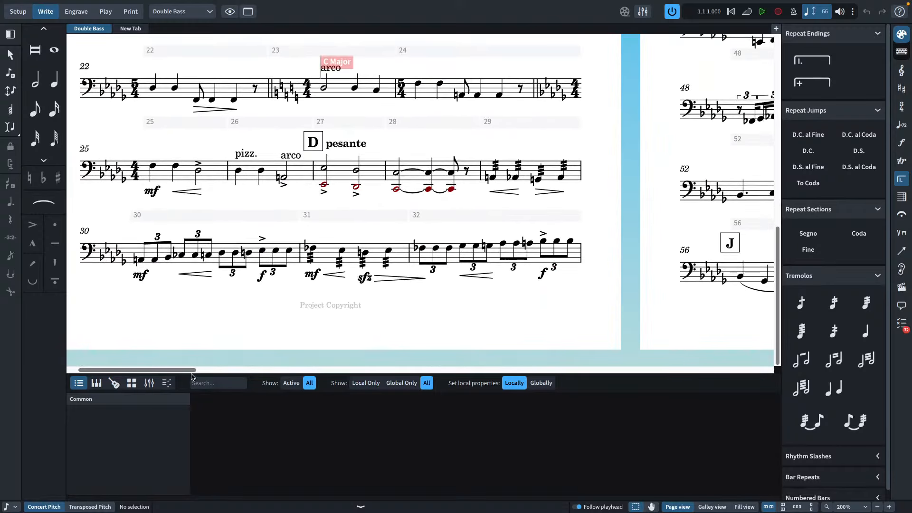
mouse_move(189, 370)
mouse_down()
mouse_move(319, 372)
mouse_move(178, 371)
mouse_up()
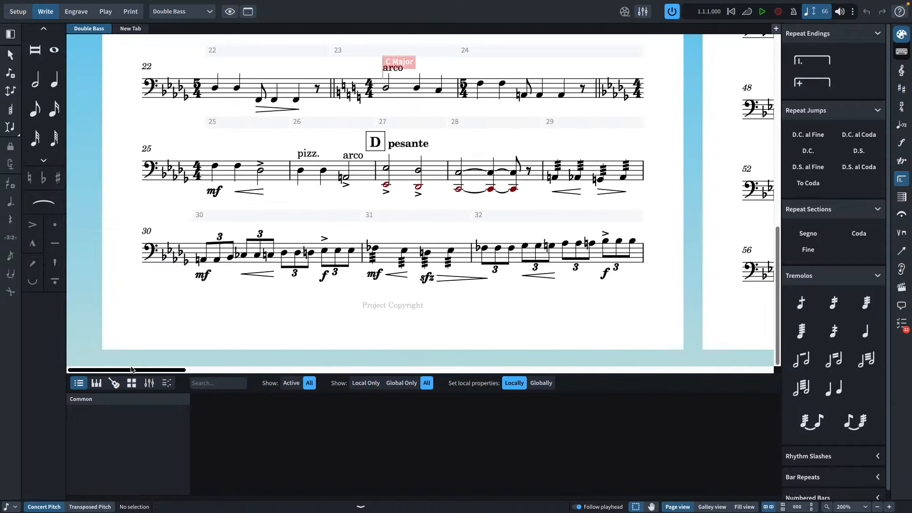
scroll(170, 324, up, 4)
scroll(220, 305, up, 5)
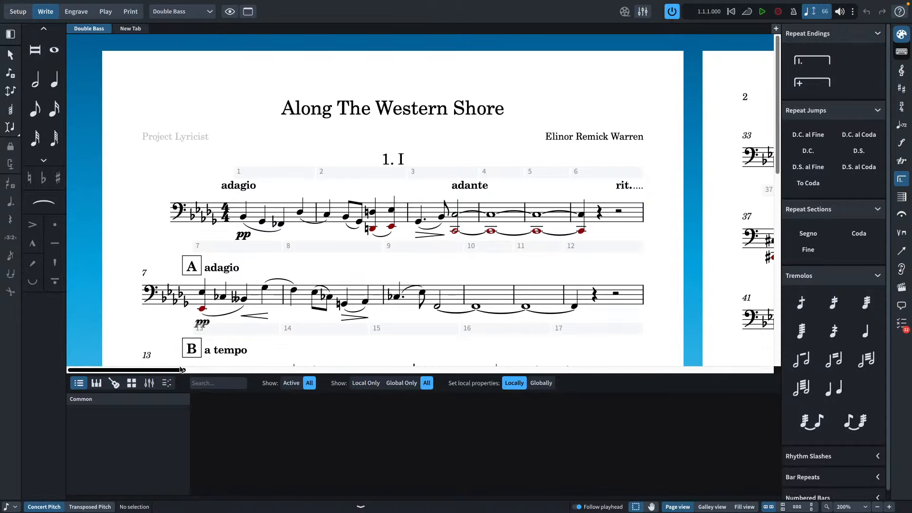
drag(181, 371, 156, 358)
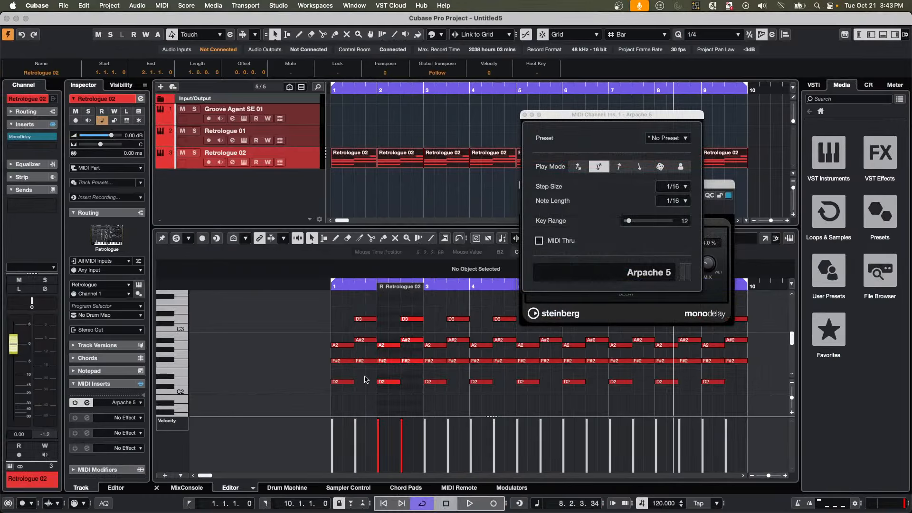
Return to Cubase, check the available export formats, and close the MonoDelay and Arpache 5 windows.
click(63, 5)
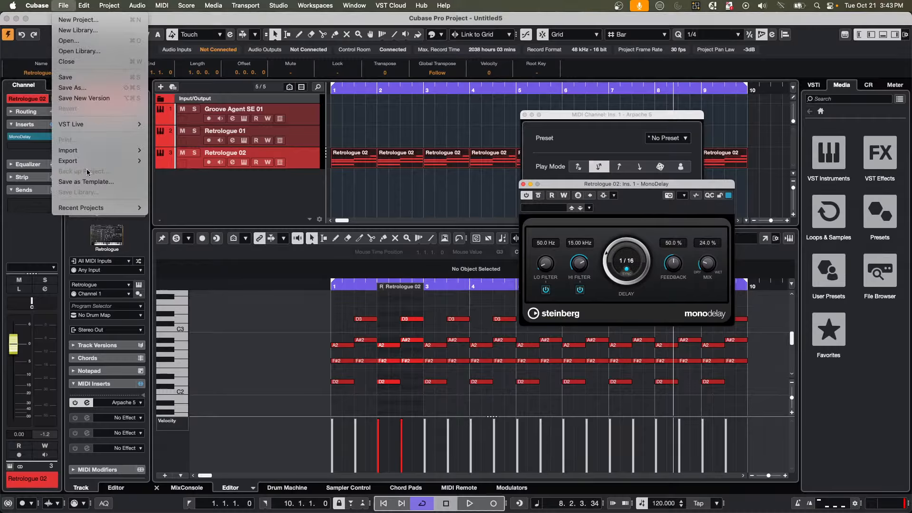
mouse_move(92, 160)
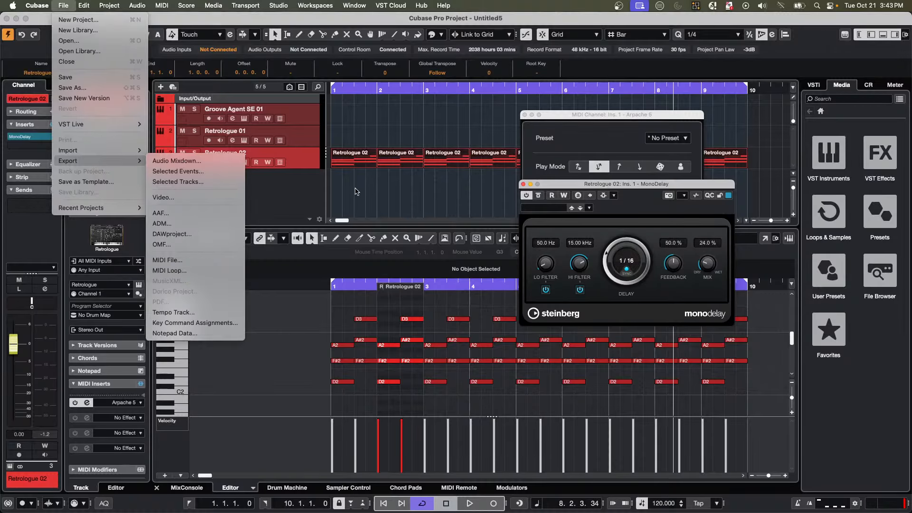
click(524, 184)
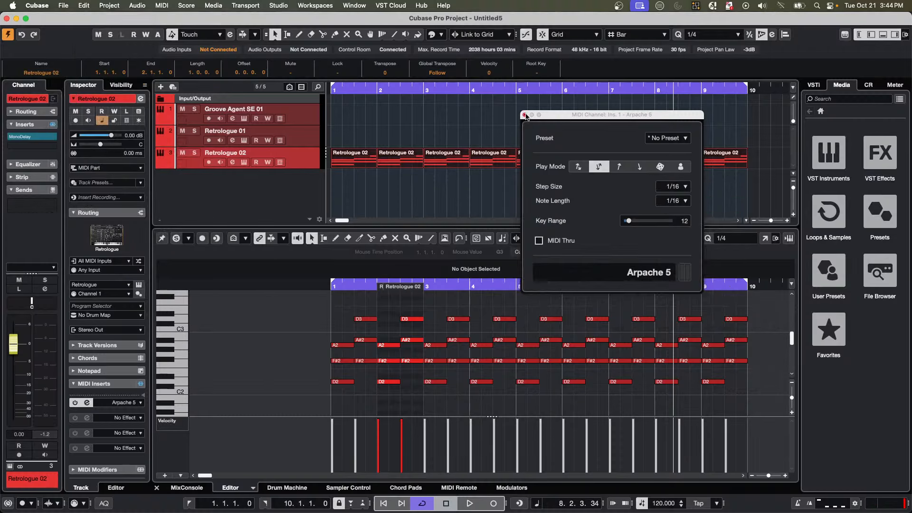
click(524, 114)
click(414, 187)
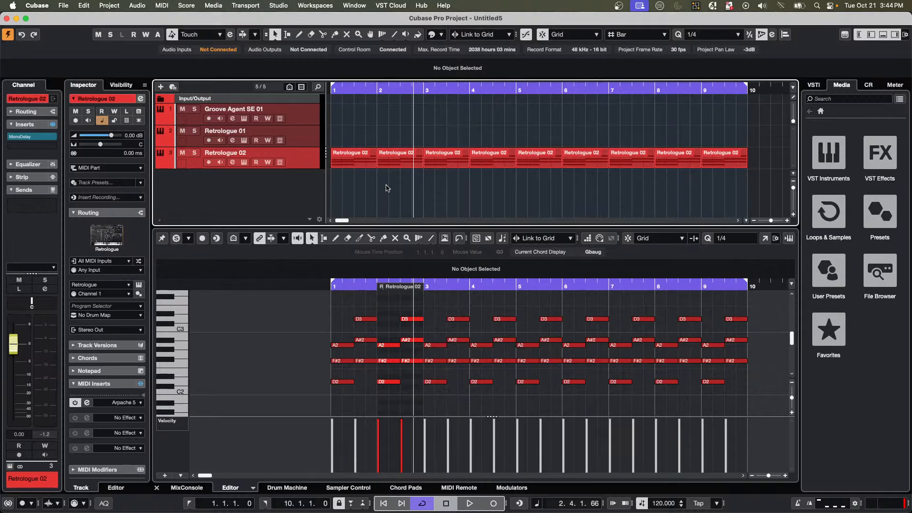
Open MediaBay, collapse the Documents folder and expand the Factory Content folder in its file browser.
click(186, 5)
mouse_move(213, 5)
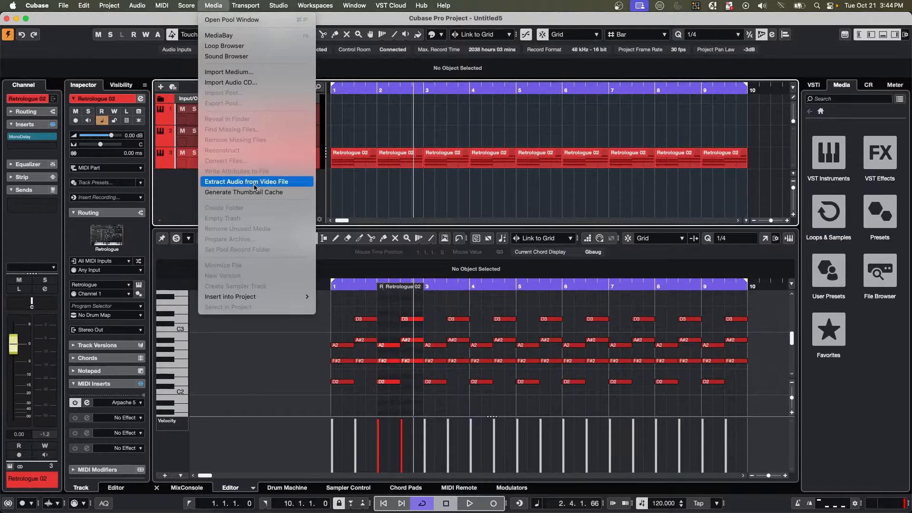
click(422, 107)
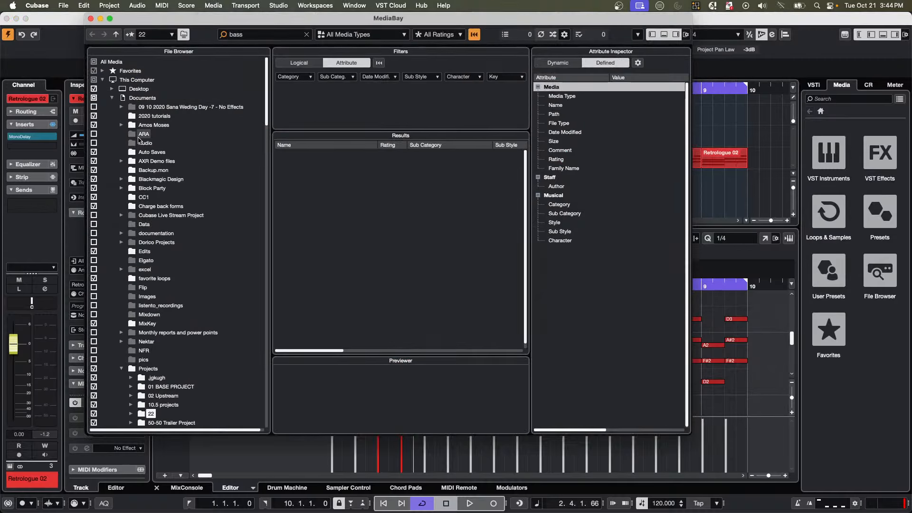
click(111, 98)
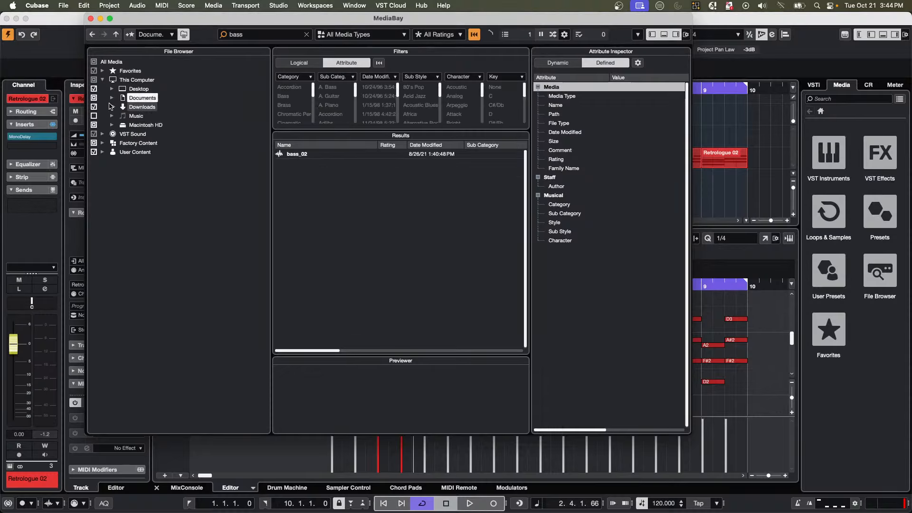
click(102, 143)
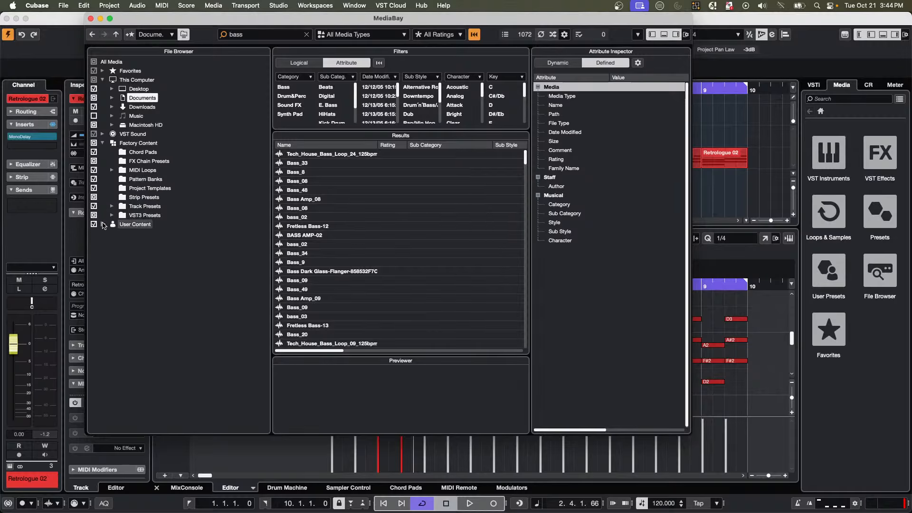
Expand VST Sound, choose Etude Elements, clear the bass search term and select the Recording Room Grand Elements preset.
click(102, 134)
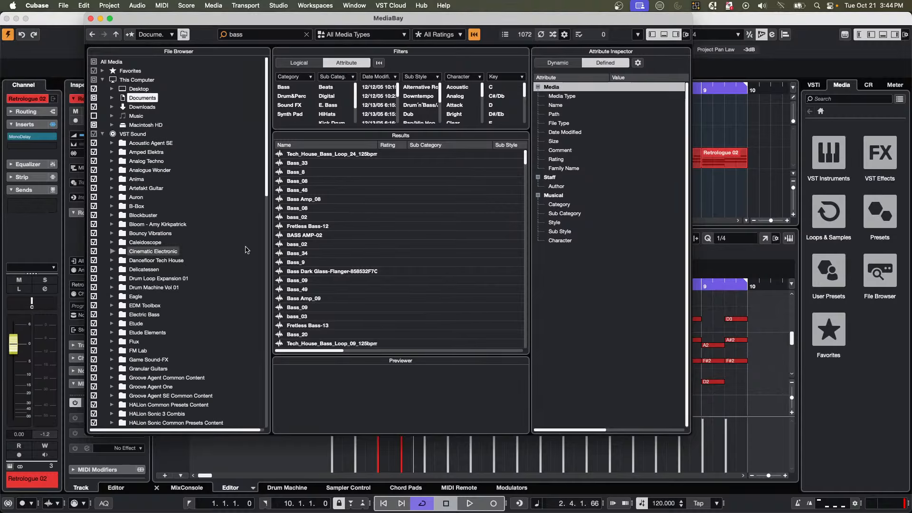
click(148, 333)
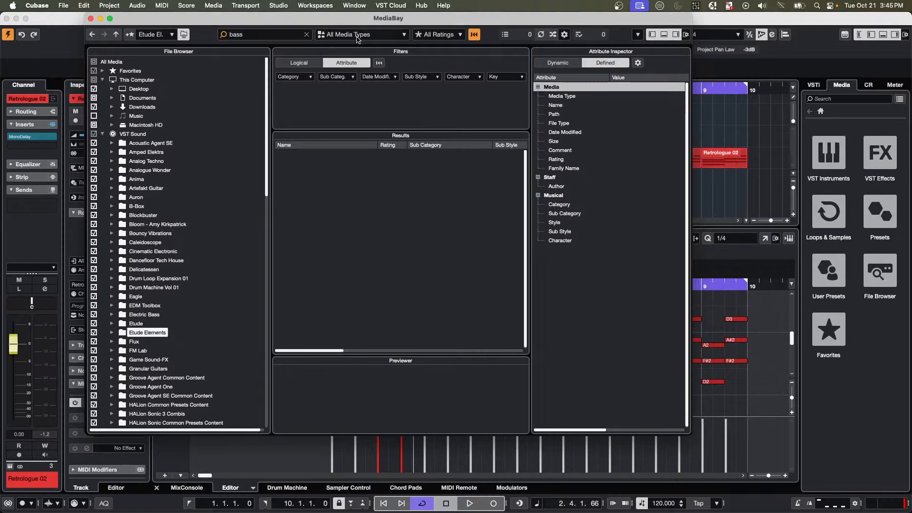
double_click(282, 36)
key(BackSpace)
click(303, 182)
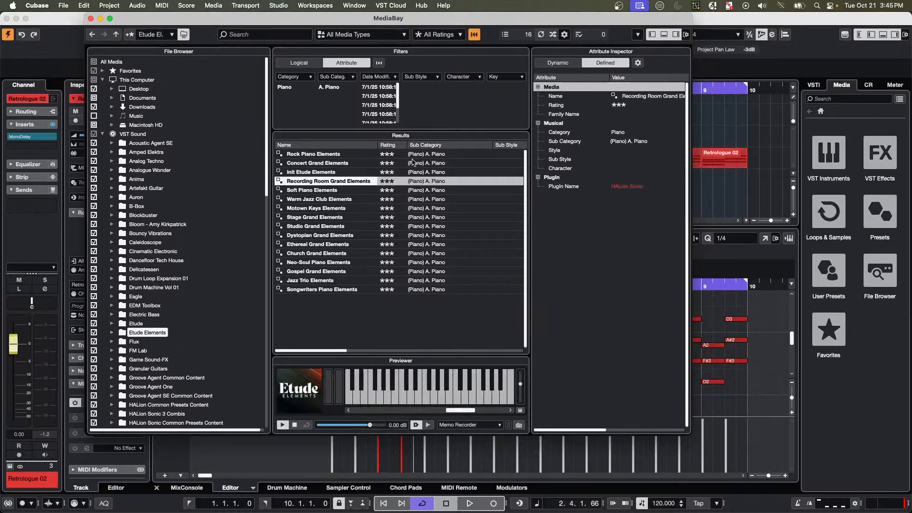
Switch to Dorico, close the Double Bass score window and return to MediaBay in Cubase.
key(super+Tab)
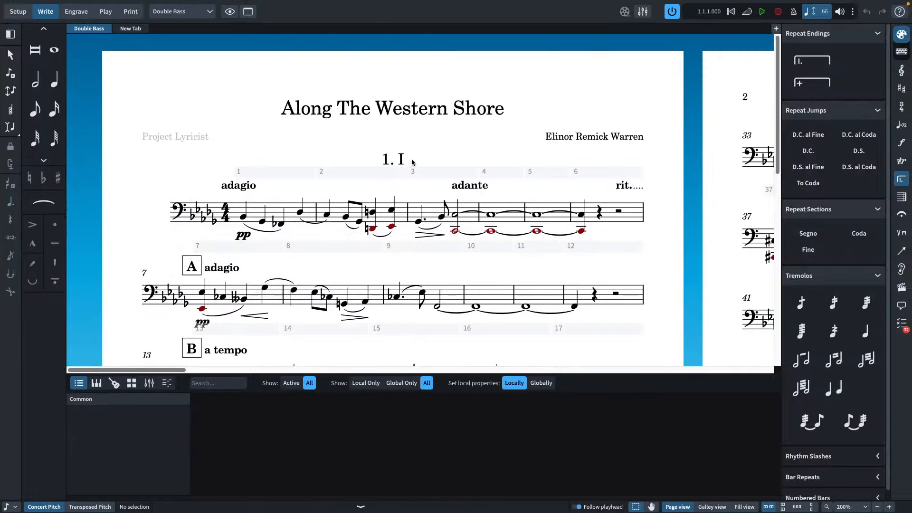
key(super+w)
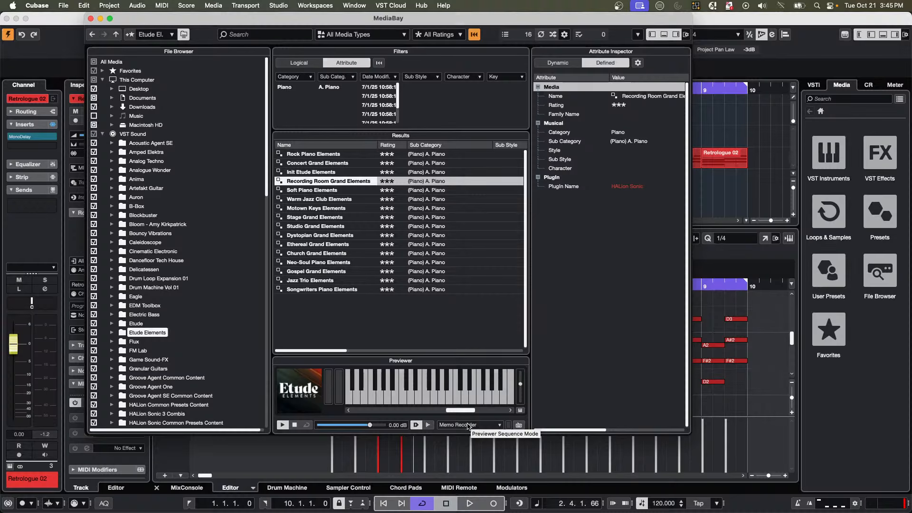
Select the Studio Grand Elements preset and check which sequence modes the Previewer offers.
click(309, 228)
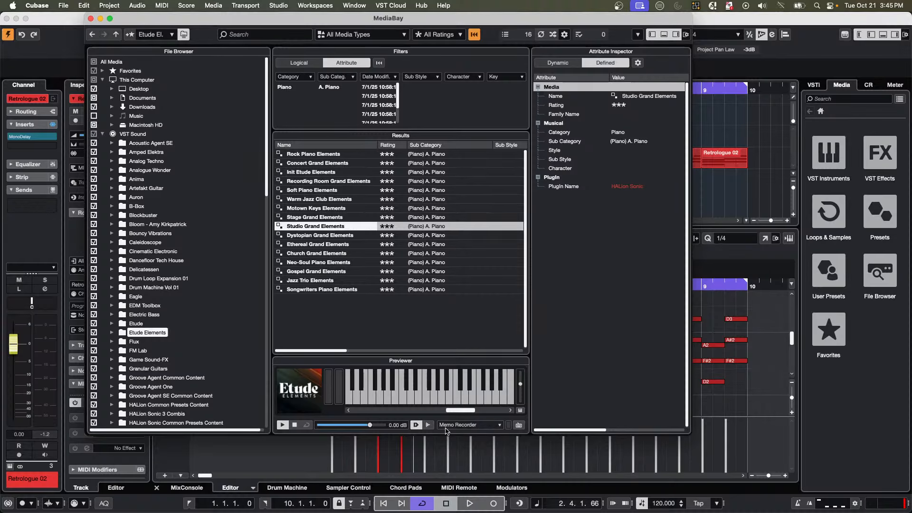
click(479, 424)
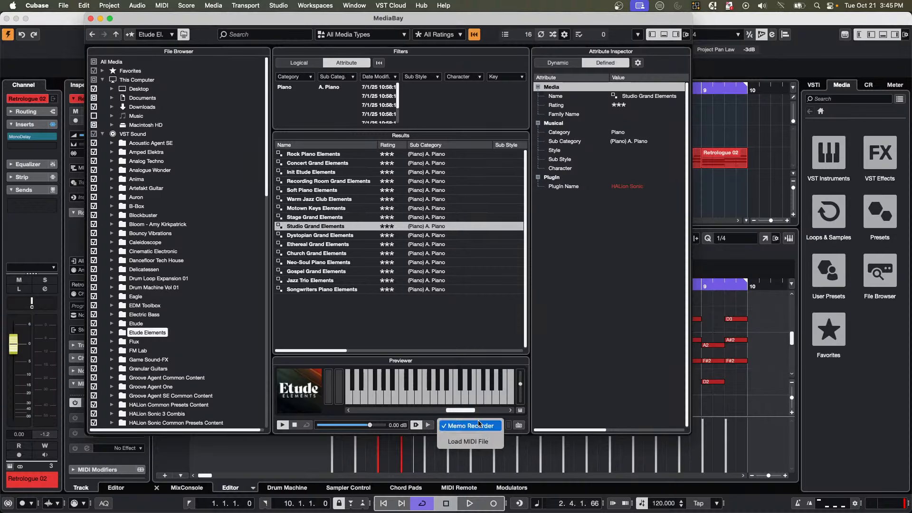
click(419, 402)
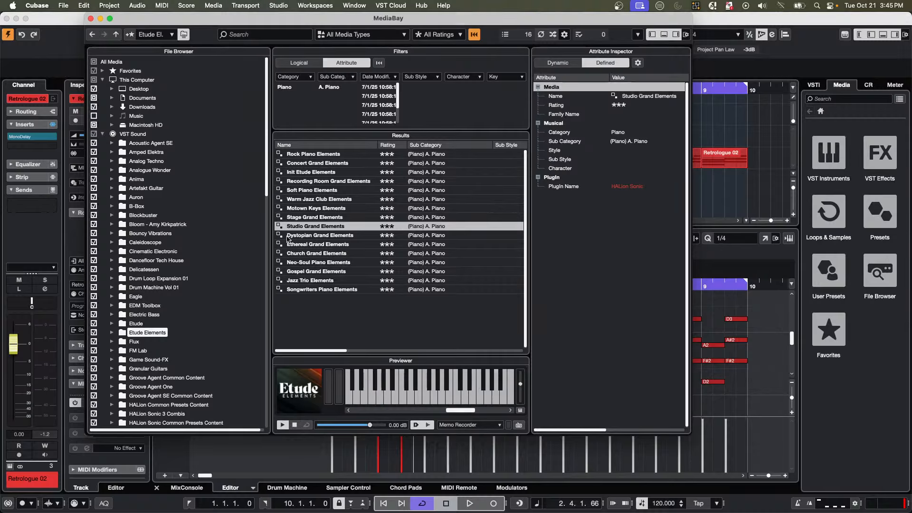
Preview the Church Grand, Rock Piano, Soft Piano and Neo-Soul Piano Elements presets, stopping playback after the last two.
click(307, 254)
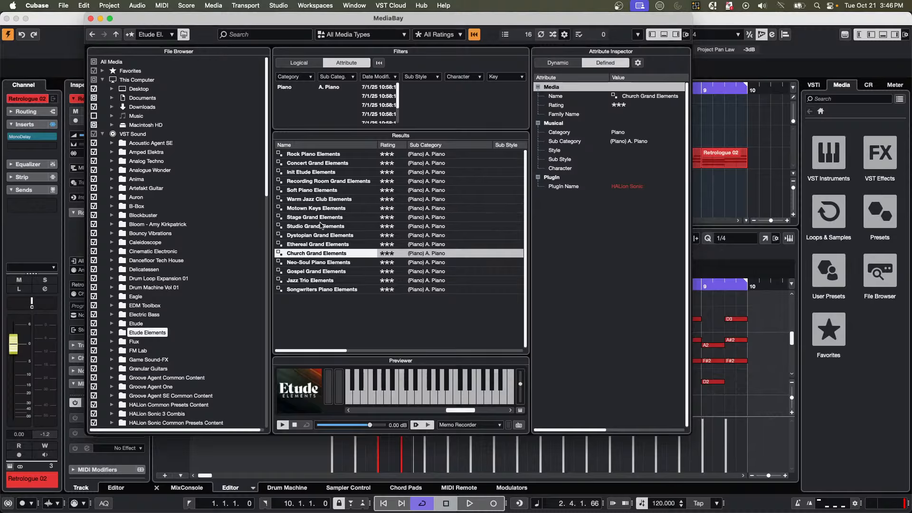
click(312, 156)
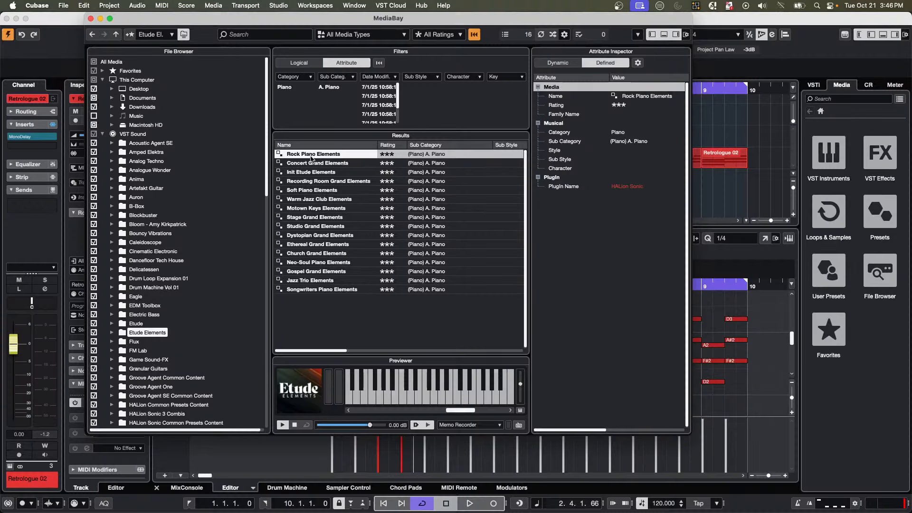
click(314, 191)
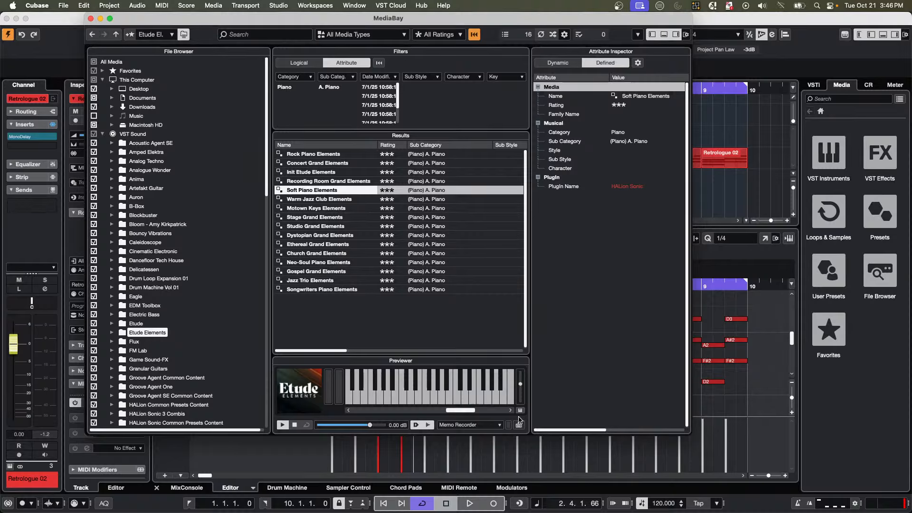
click(294, 424)
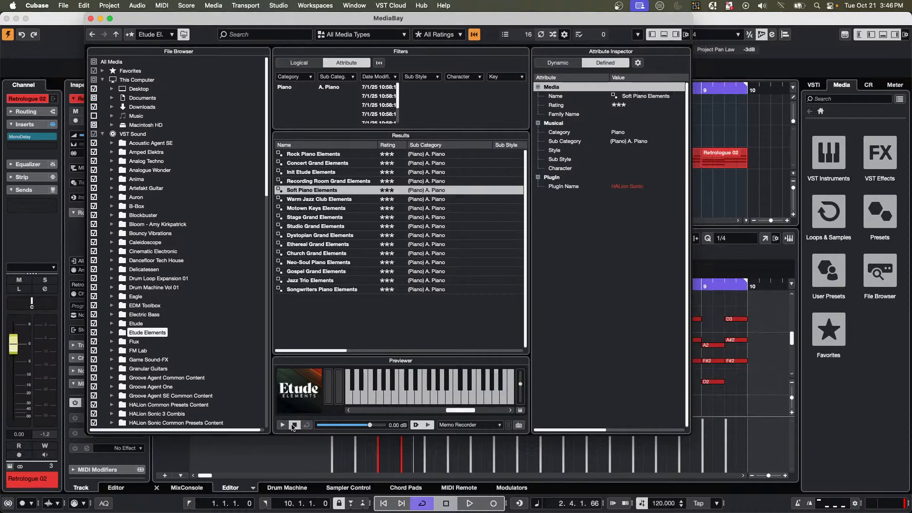
click(323, 262)
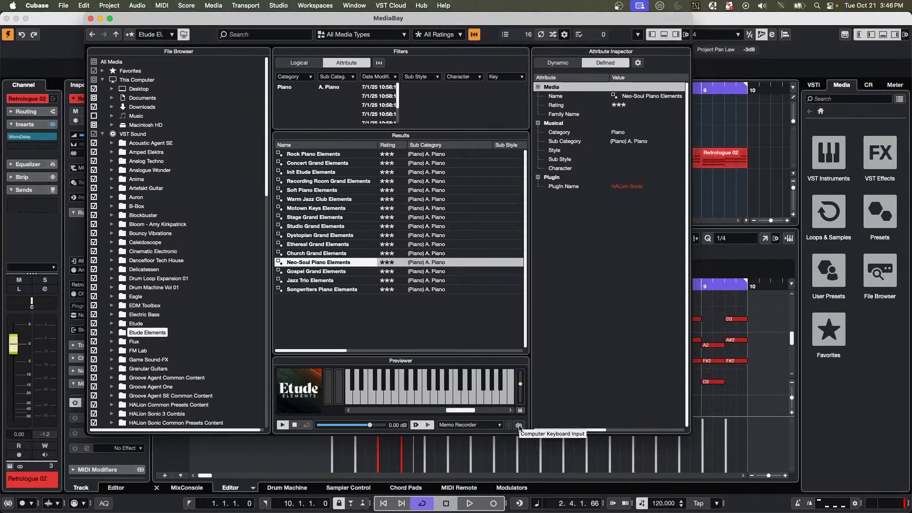
click(295, 426)
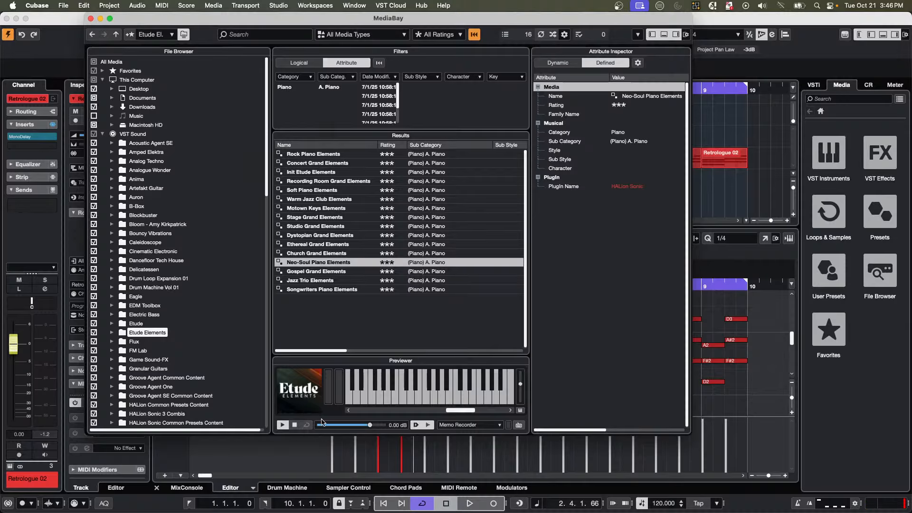
Preview the Ethereal Grand and Studio Grand Elements presets, then examine the Previewer's sequence mode choices again.
click(321, 244)
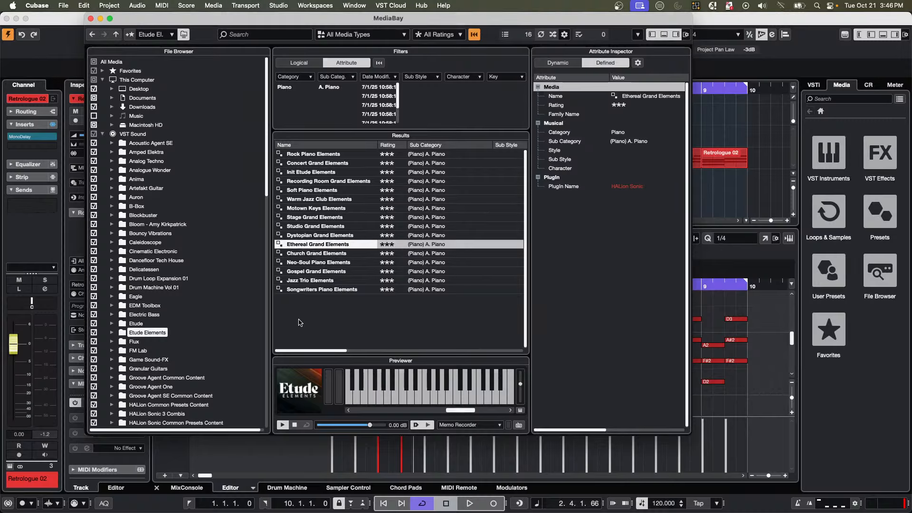
click(294, 425)
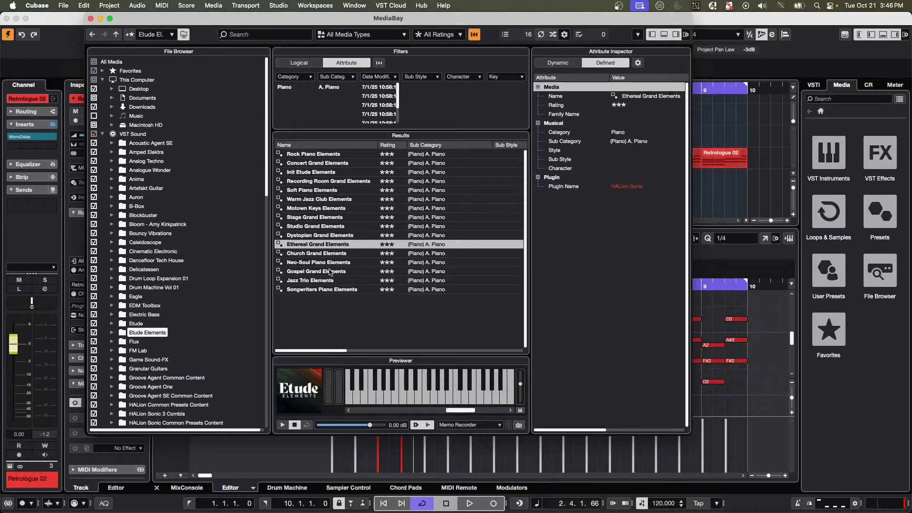
click(322, 227)
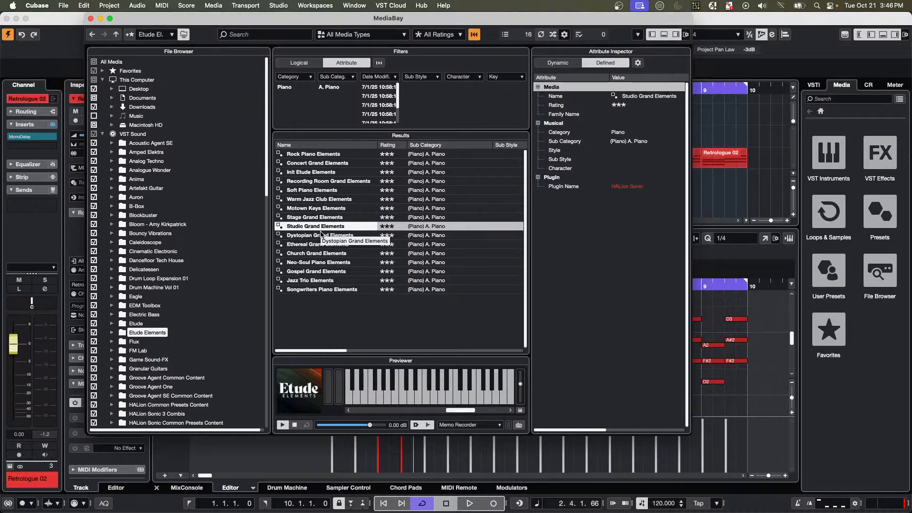
click(295, 425)
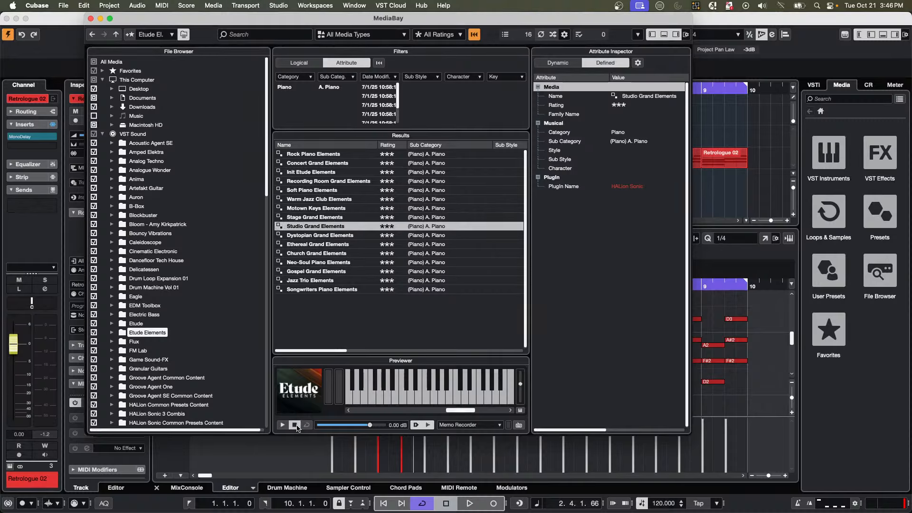
click(461, 425)
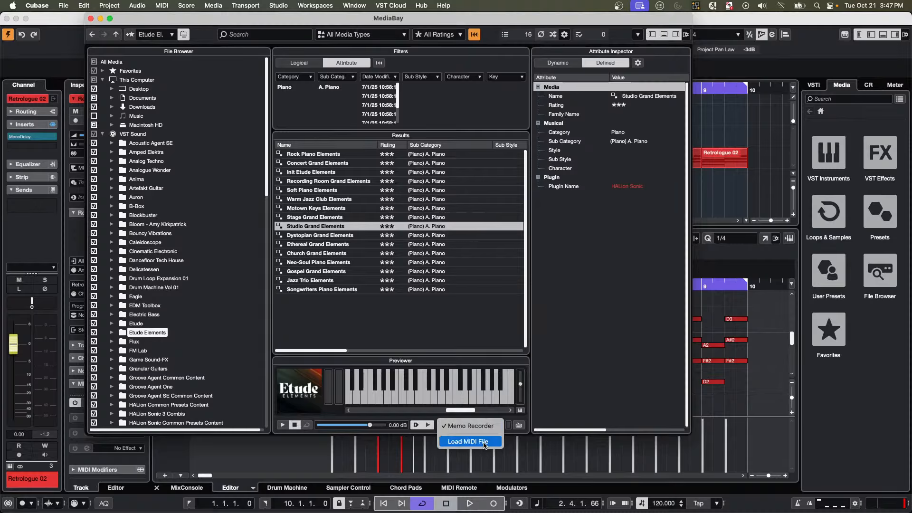
click(521, 426)
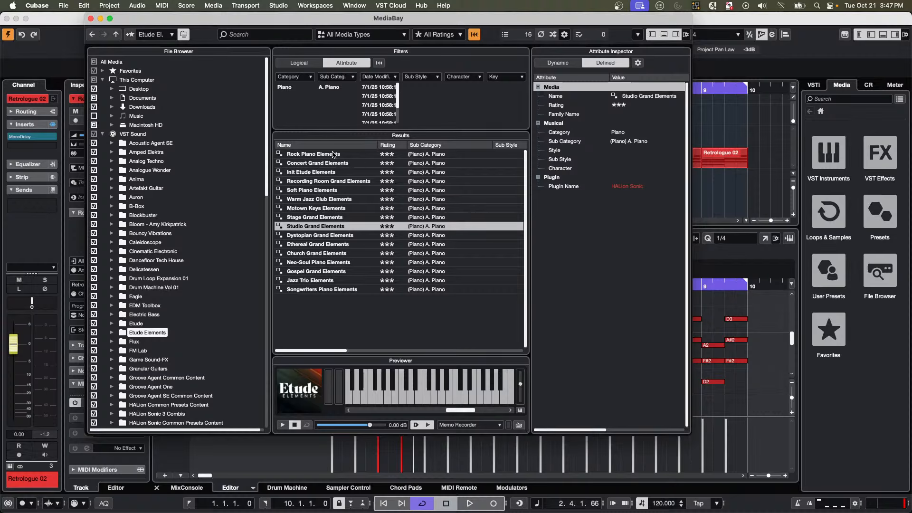
Select the Init Etude Elements preset and turn off Auto Play New Results Selection in the Previewer.
click(326, 172)
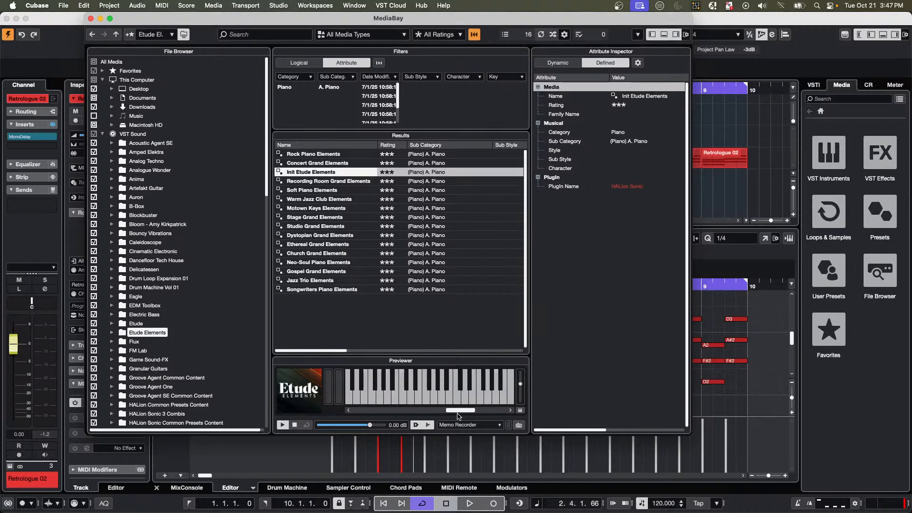
click(428, 426)
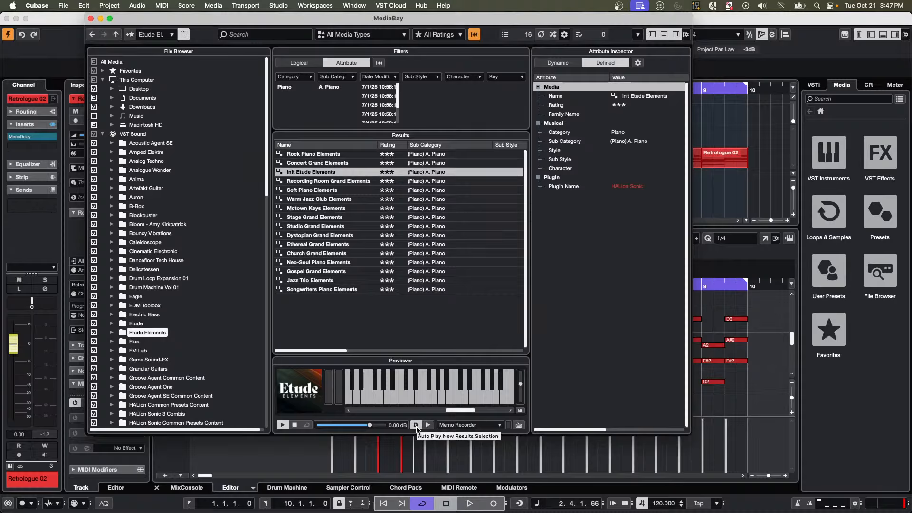
click(416, 425)
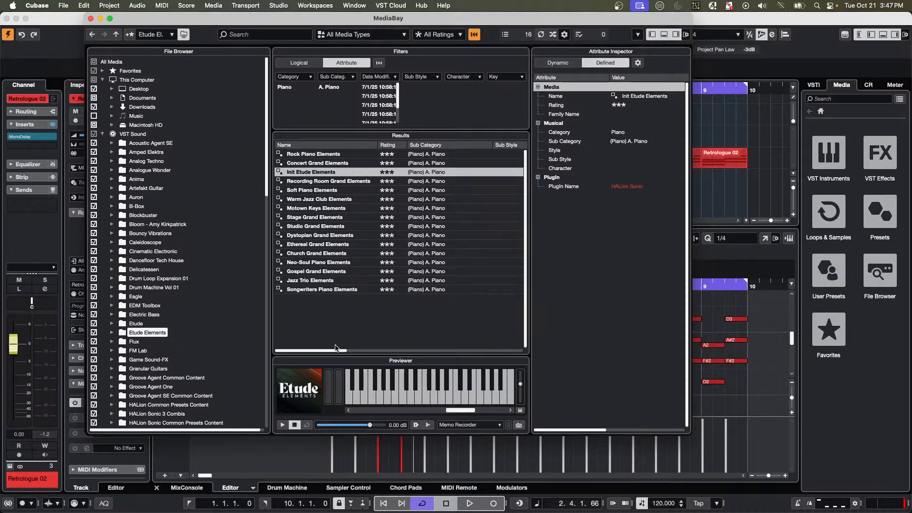
Try out the Ethereal Grand, Motown Keys, Concert Grand and Stage Grand Elements presets in the Previewer.
click(286, 244)
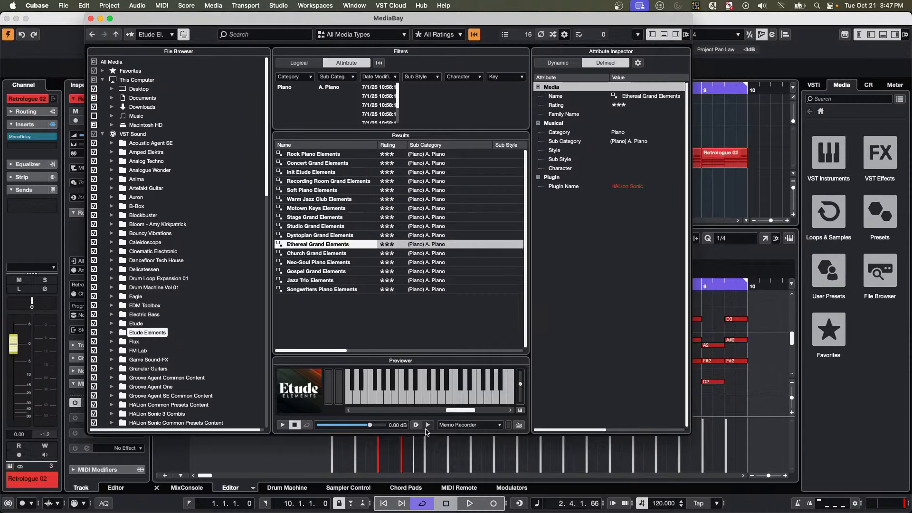
click(317, 208)
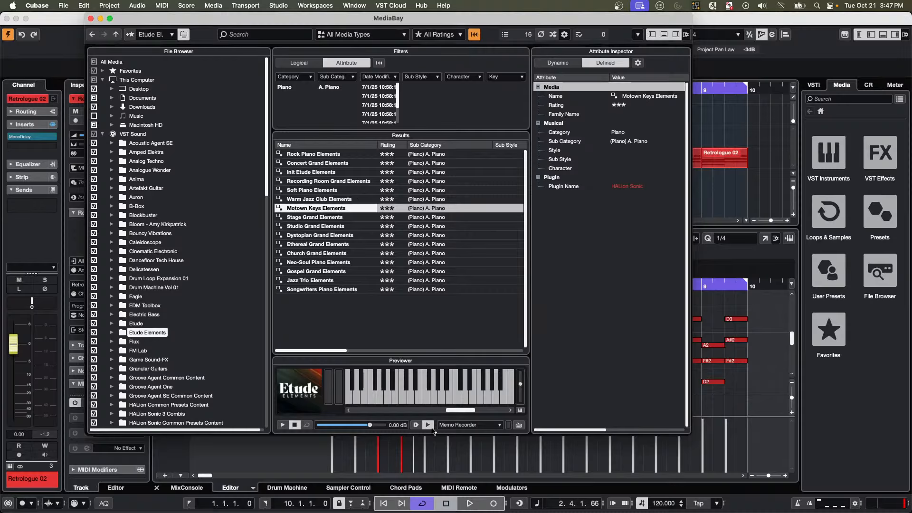
click(310, 245)
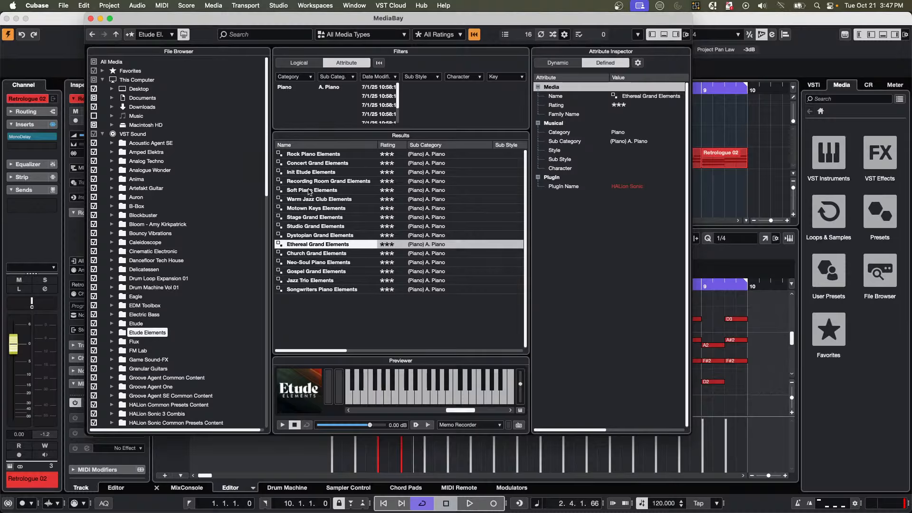
click(295, 425)
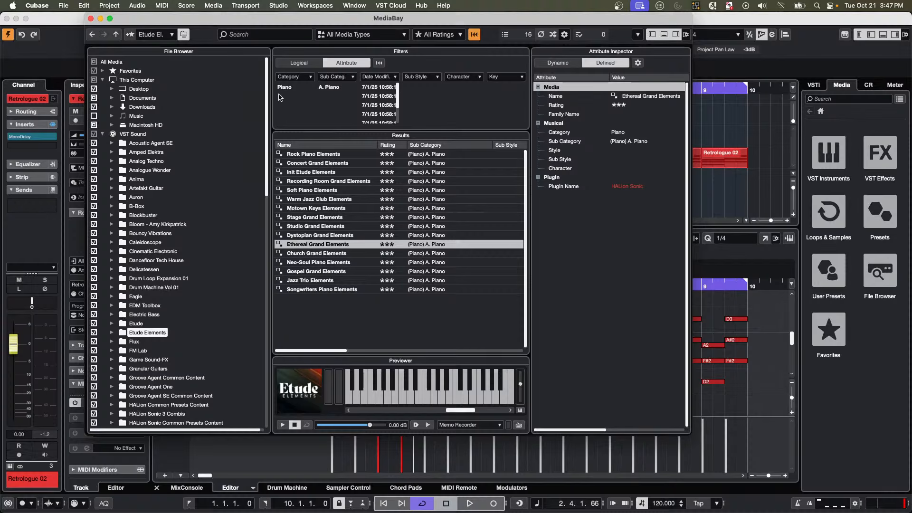
click(327, 165)
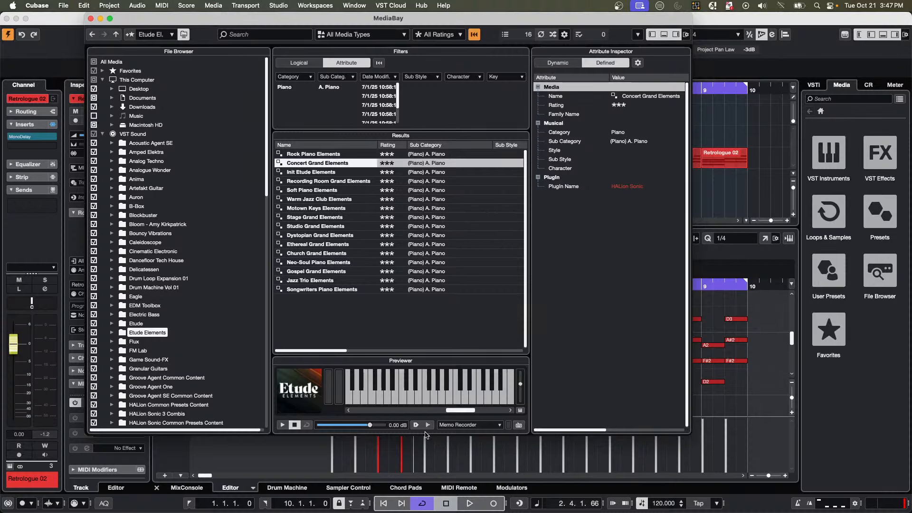
click(314, 219)
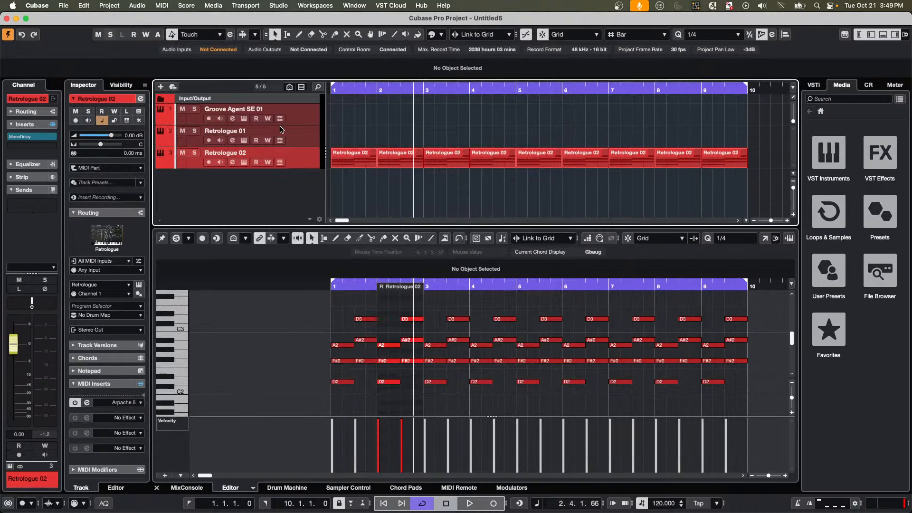
Close MediaBay and add an instrument track that uses HALion Sonic below the Retrologue 02 track.
click(90, 18)
right_click(228, 178)
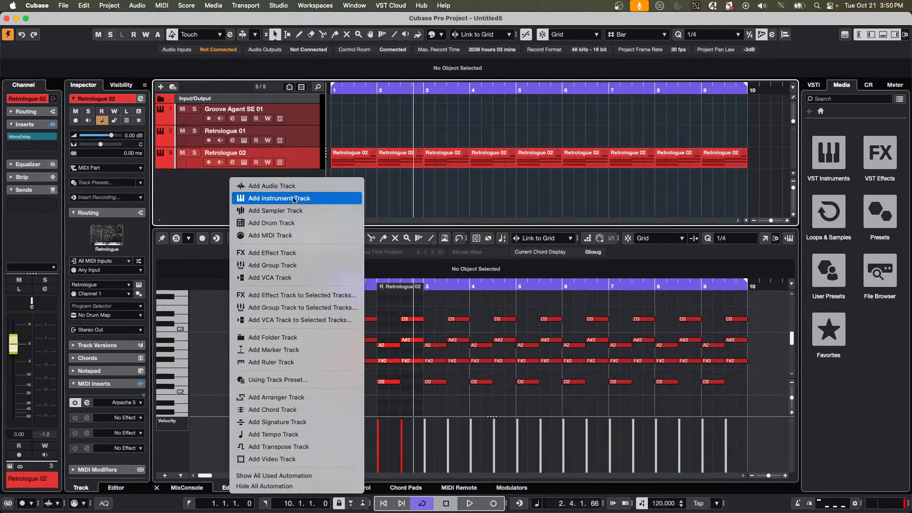
click(308, 198)
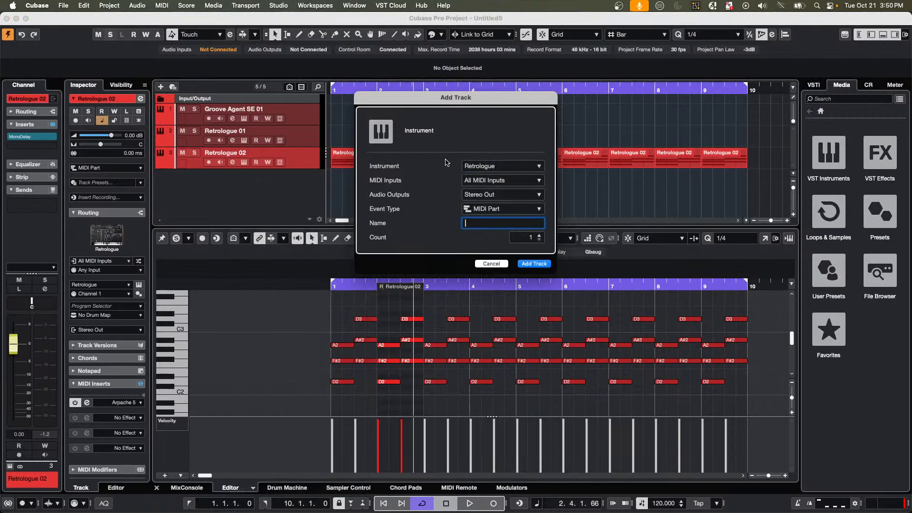
click(502, 166)
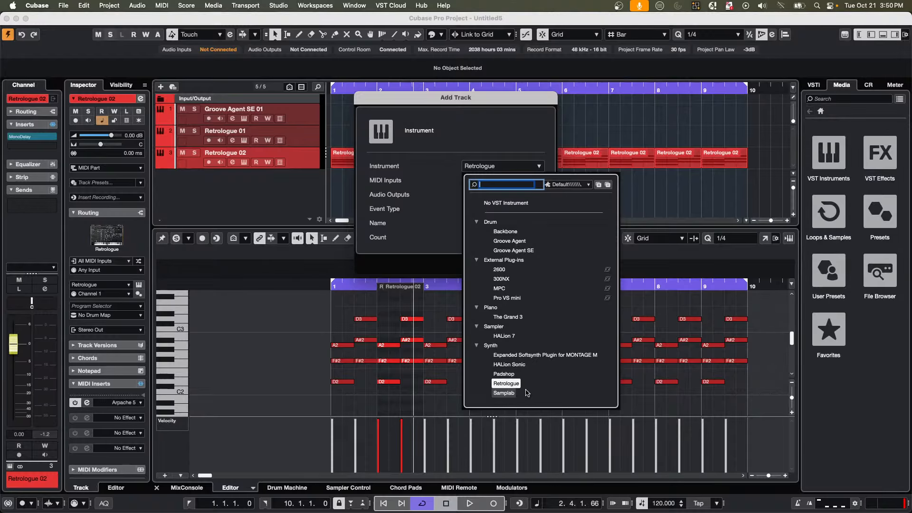
click(521, 365)
click(534, 264)
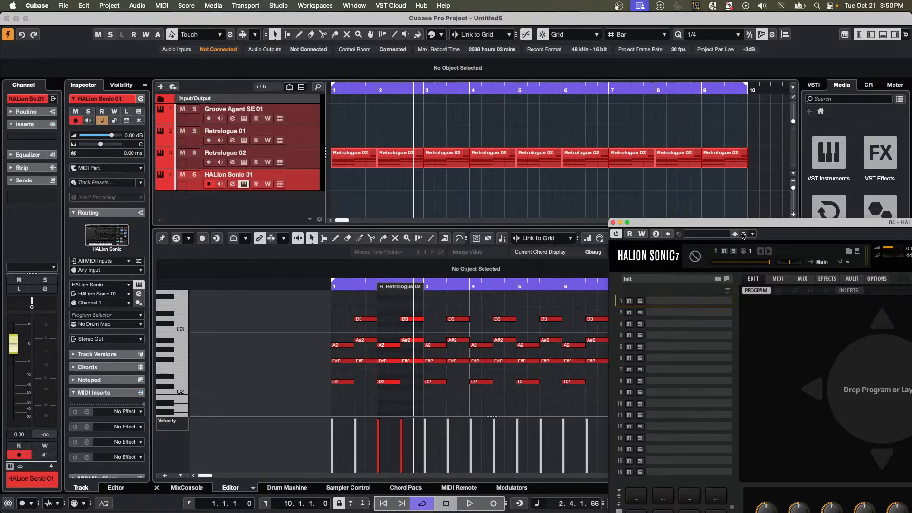
Search HALion Sonic's programs for "AC Piano+Pad" and load Ac Piano+Pad from the HS Factory library into slot 1.
drag(739, 227, 421, 117)
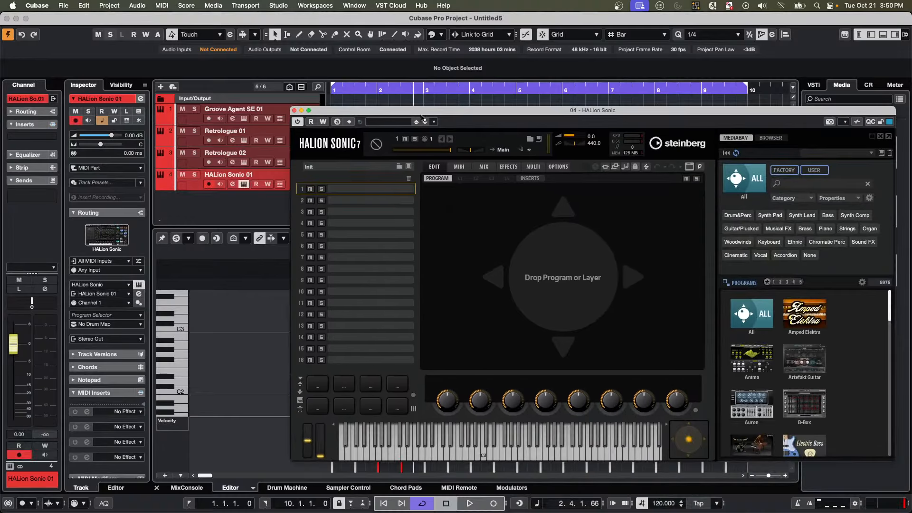
click(792, 185)
text(AC)
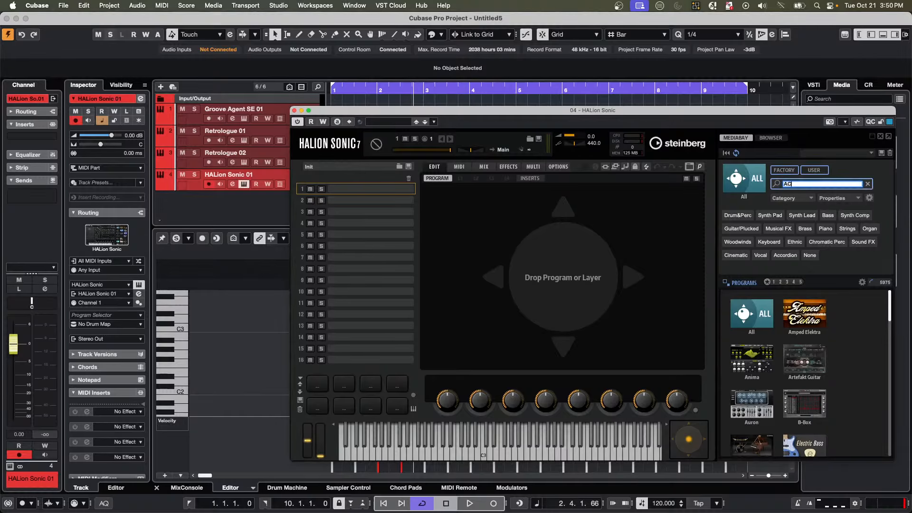
text( Piano)
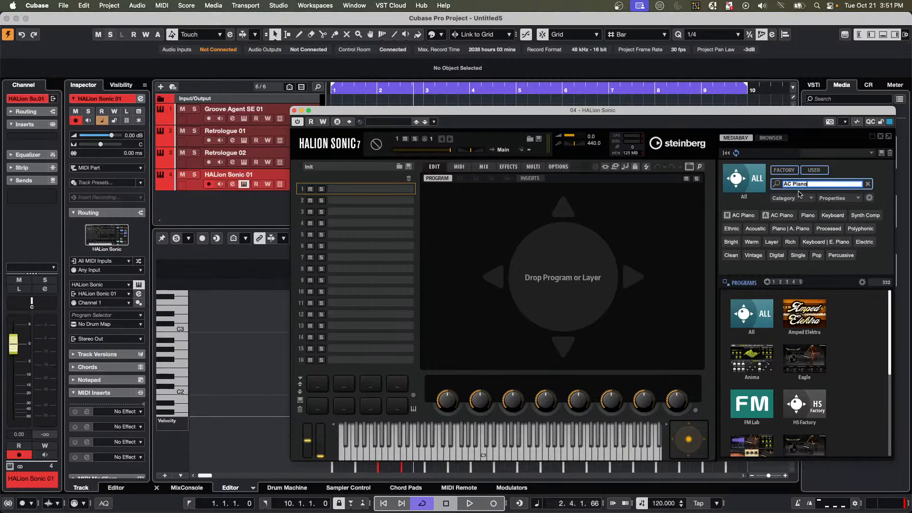
text(+)
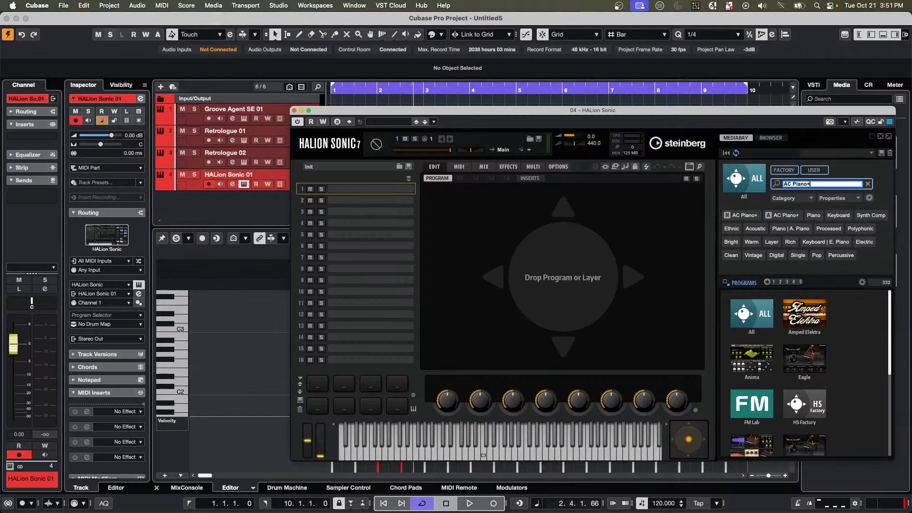
text(Pad)
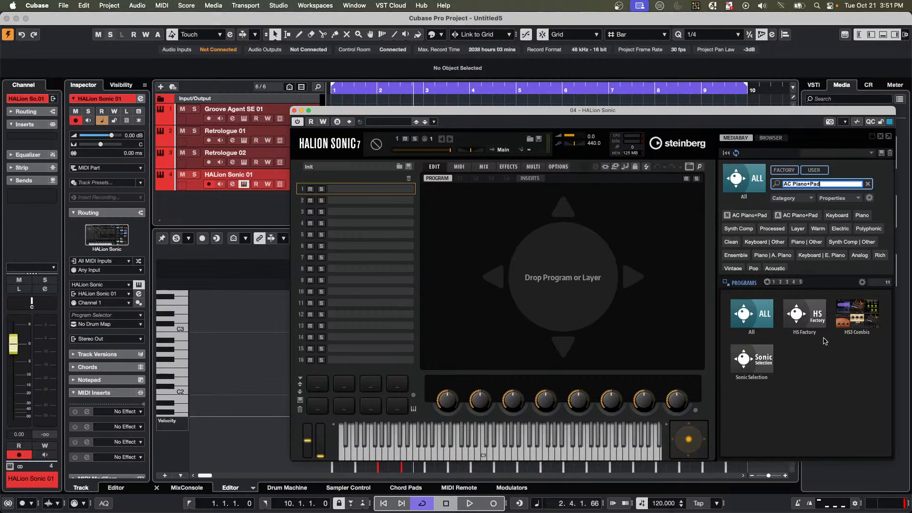
click(802, 319)
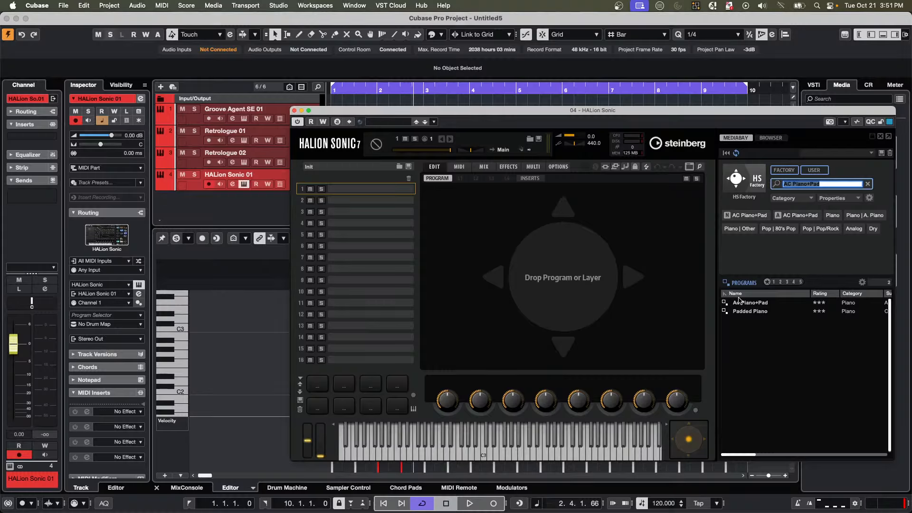
double_click(754, 303)
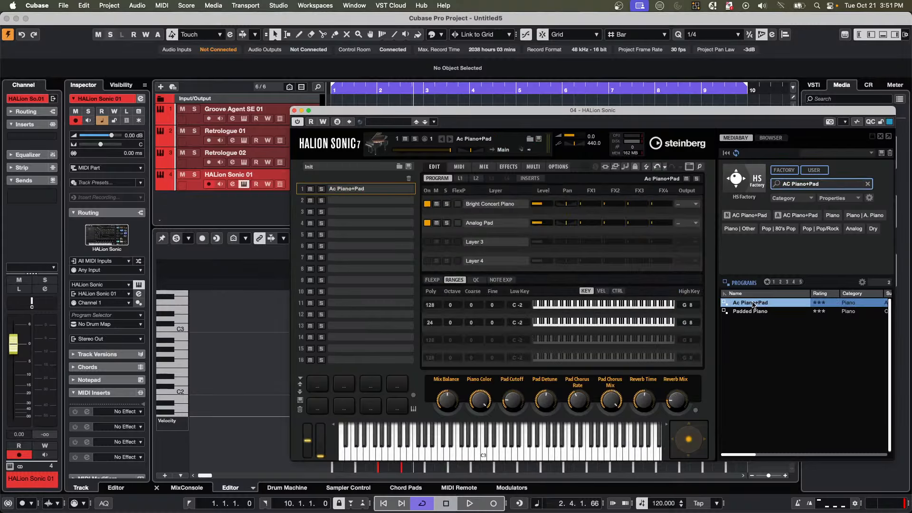
Audition Ac Piano+Pad with the Analog Pad and Bright Concert Piano layers each switched off and on, and view its MIDI page.
click(547, 444)
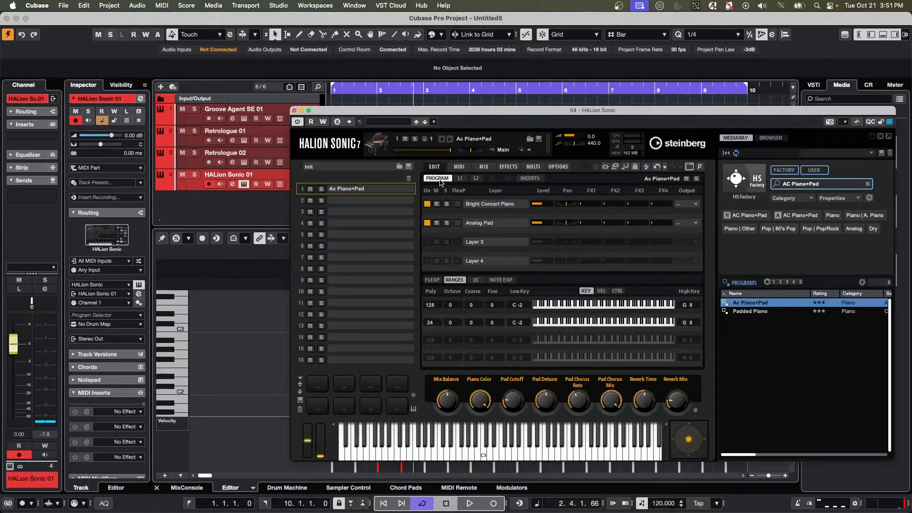
click(377, 203)
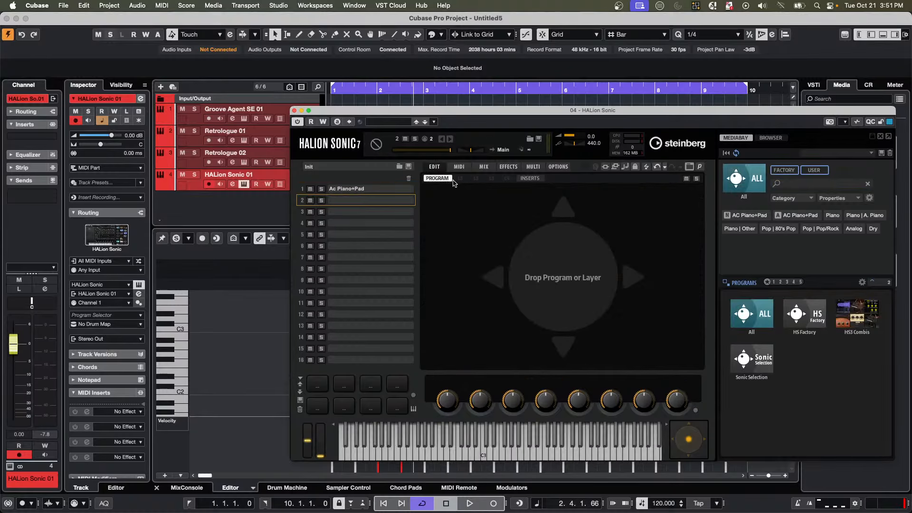
click(349, 189)
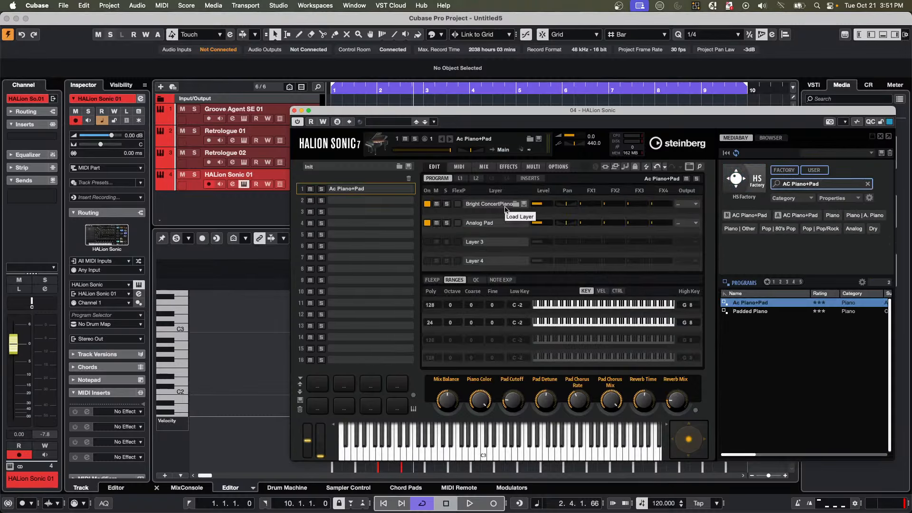
click(427, 223)
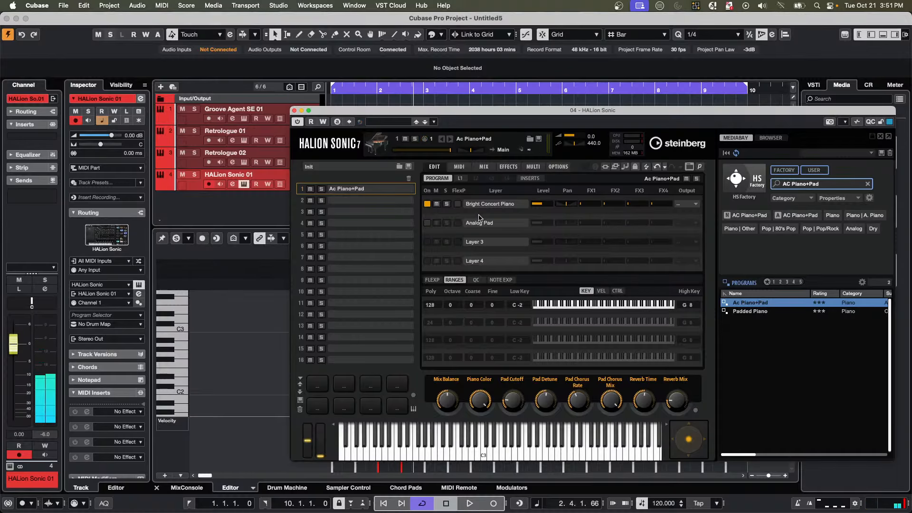
click(427, 223)
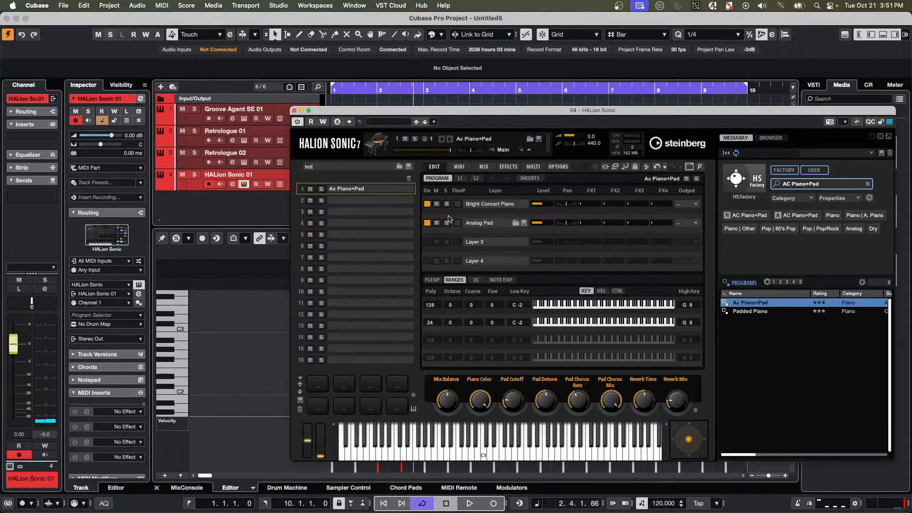
click(427, 205)
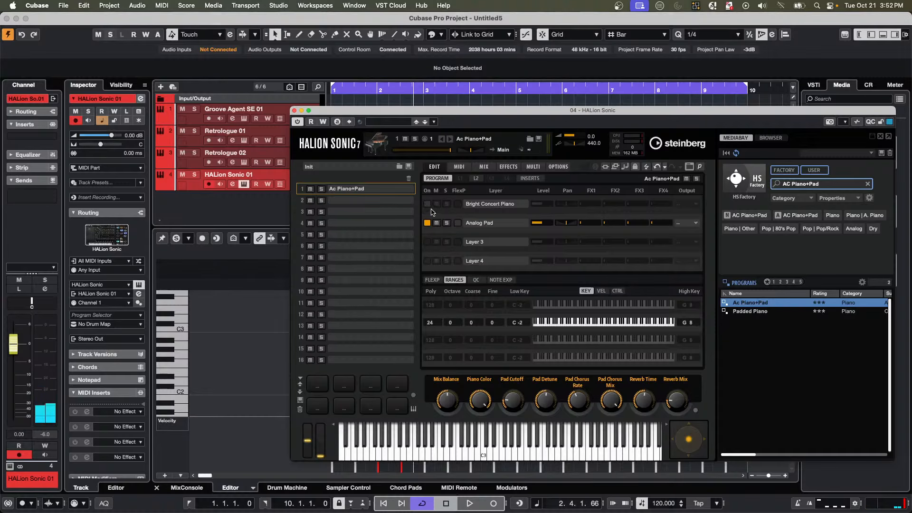
click(427, 204)
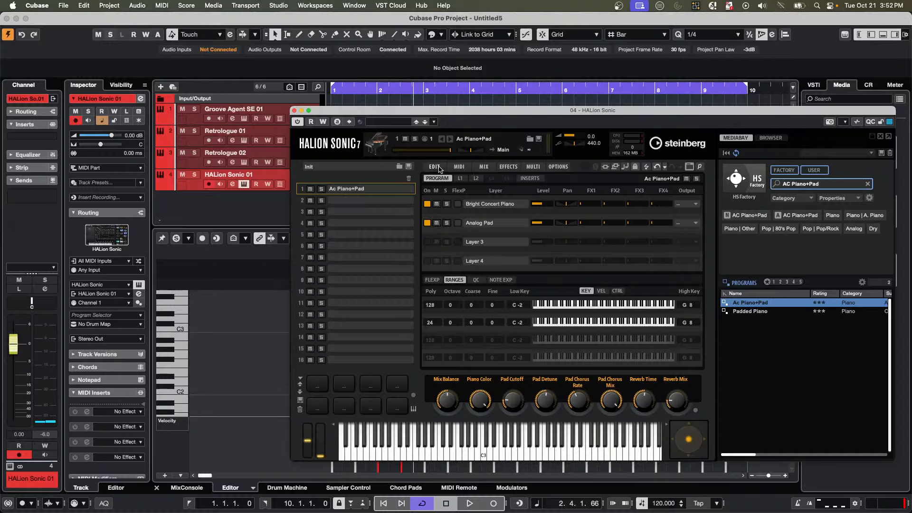
click(459, 166)
click(439, 167)
Select empty slot 2, search the programs for "bright conce", and check the matches in the HS Factory and Sonic Selection libraries.
click(363, 200)
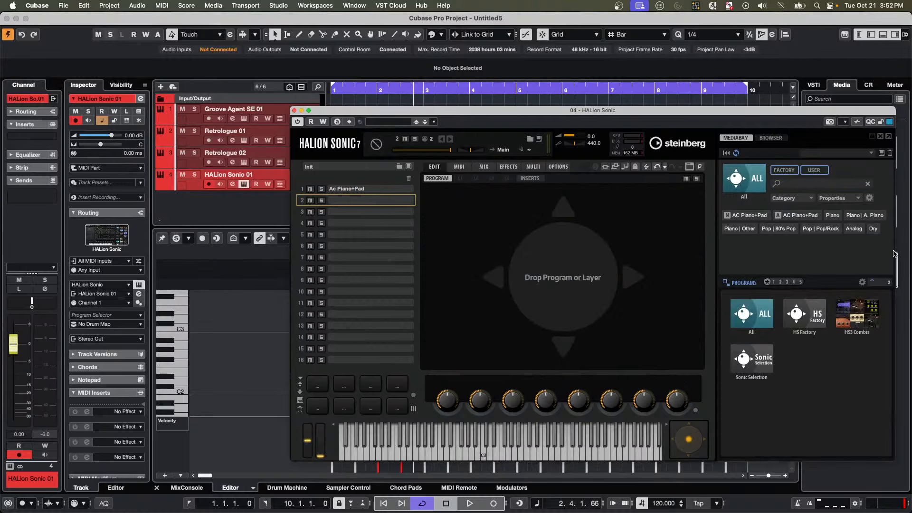
click(802, 185)
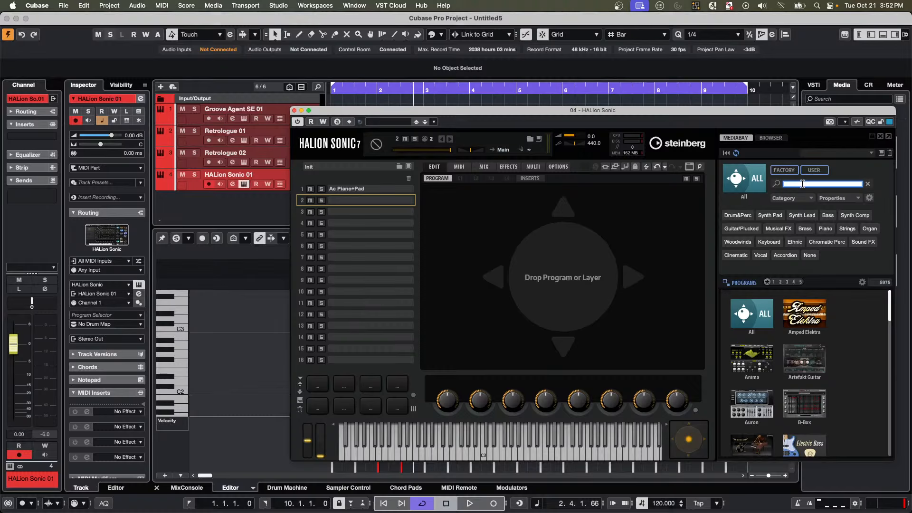
text(bright concert gr)
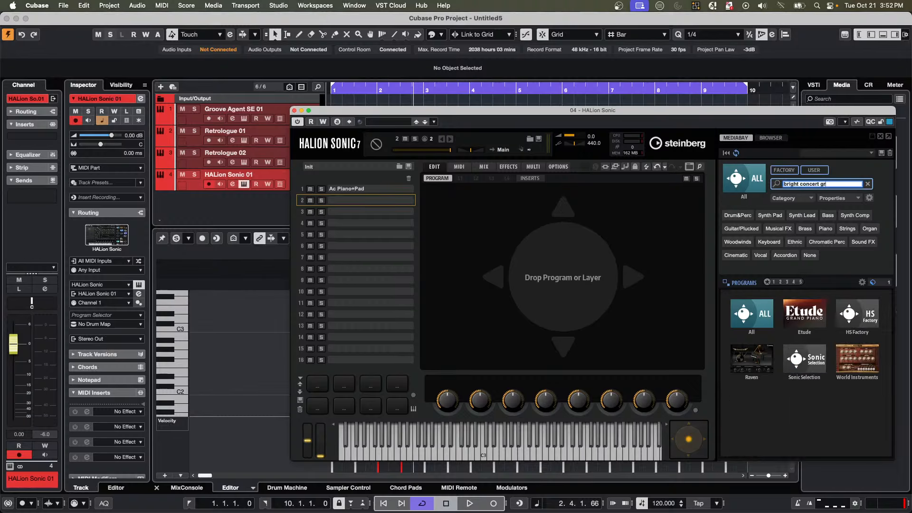
text(and)
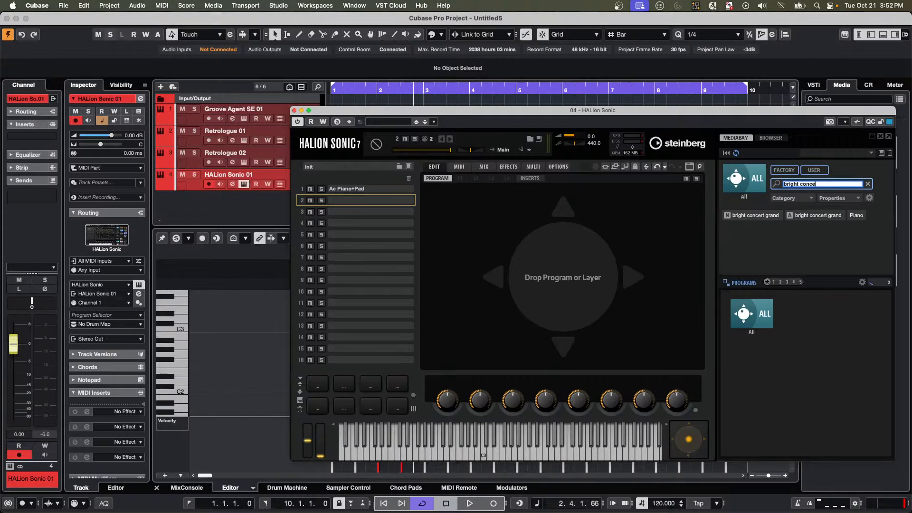
click(757, 363)
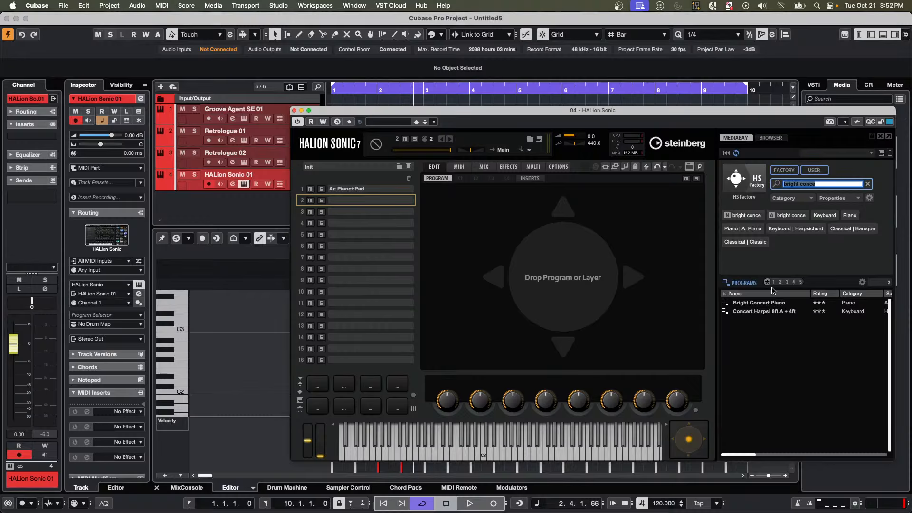
click(755, 181)
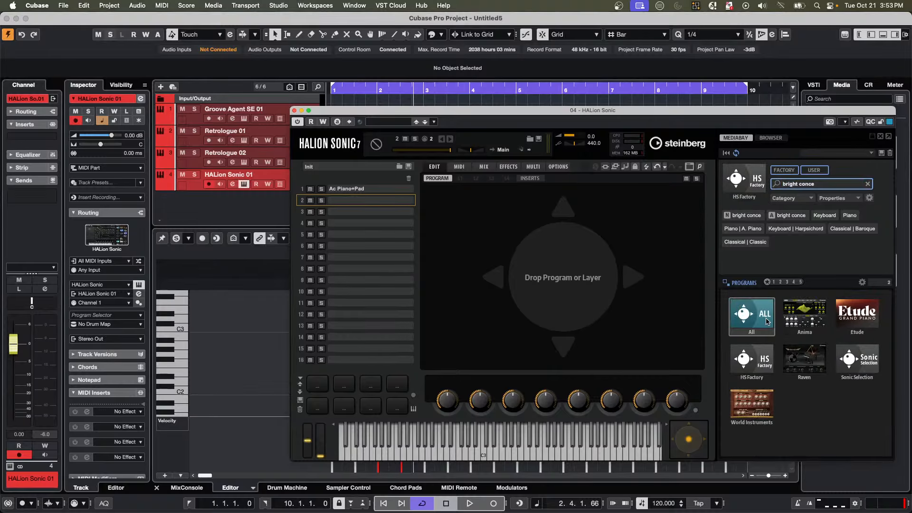
click(870, 351)
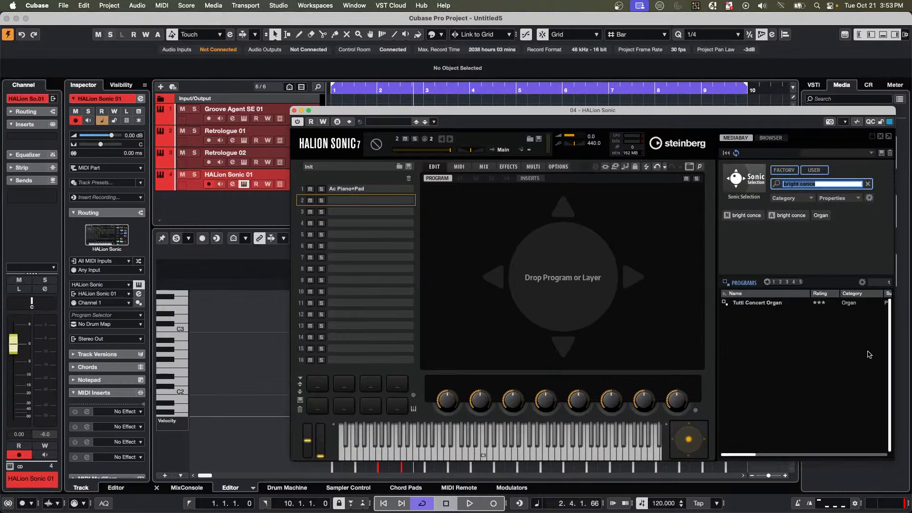
Search all libraries for "bright concert grand" and load the Concert Grand program into slot 2.
click(827, 184)
text(rt gr)
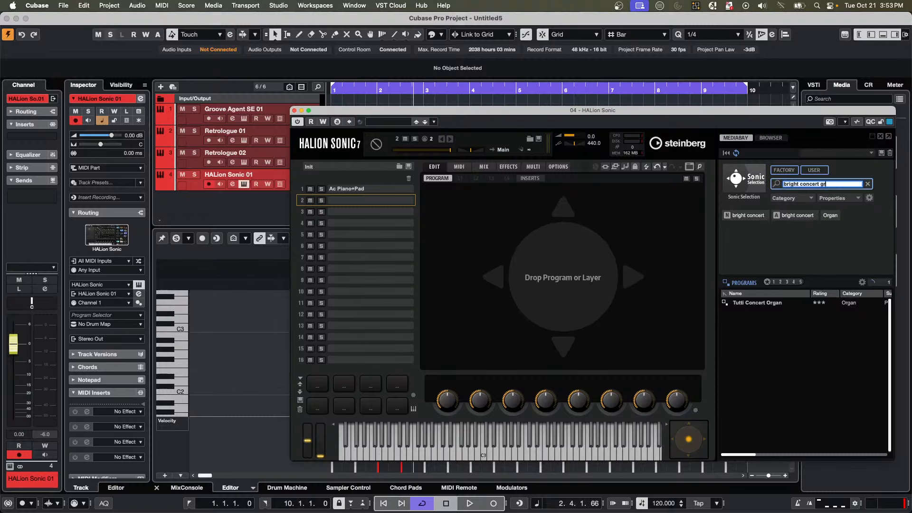
text(and)
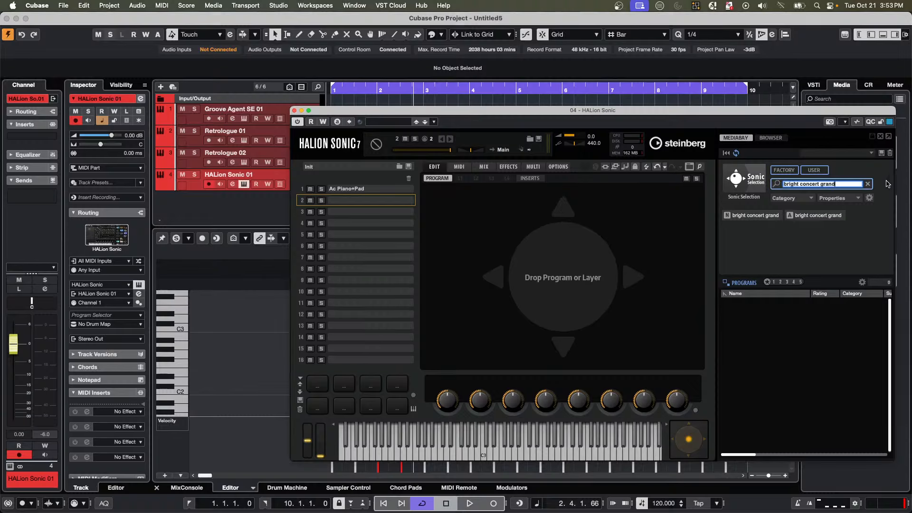
click(747, 189)
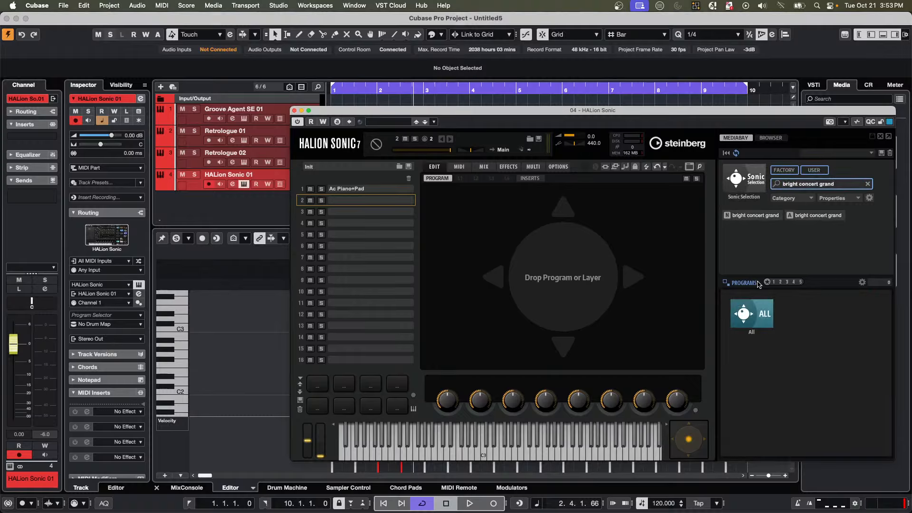
click(757, 315)
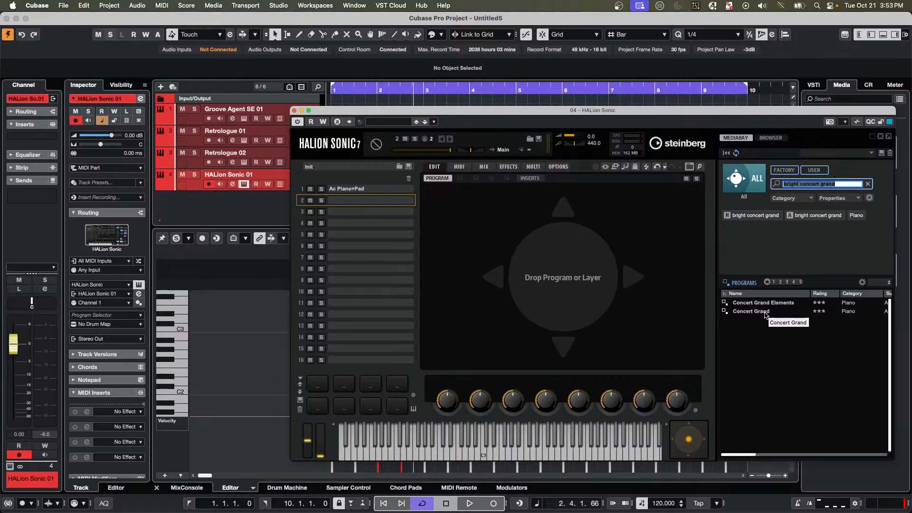
drag(758, 312, 348, 200)
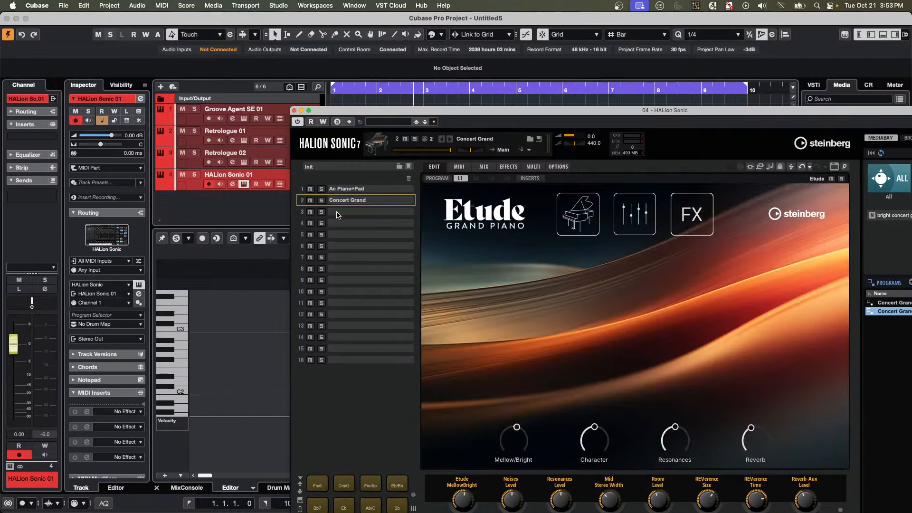
Switch the Analog Pad layer of Ac Piano+Pad off and on again, viewing the MIDI page in between.
click(347, 188)
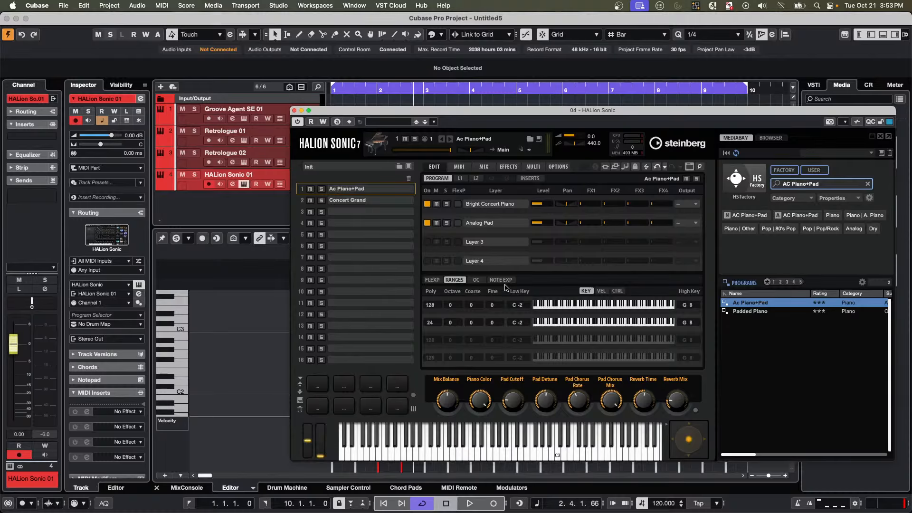
click(426, 223)
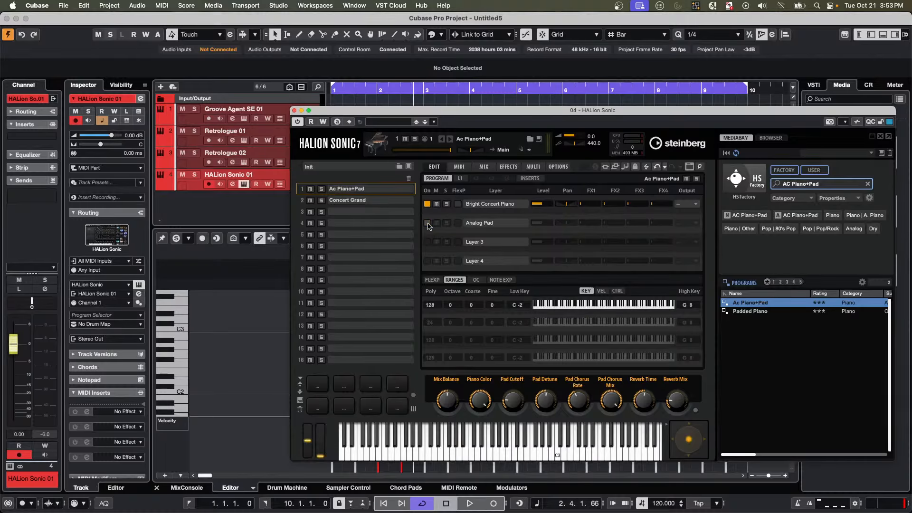
click(459, 167)
click(434, 167)
click(427, 223)
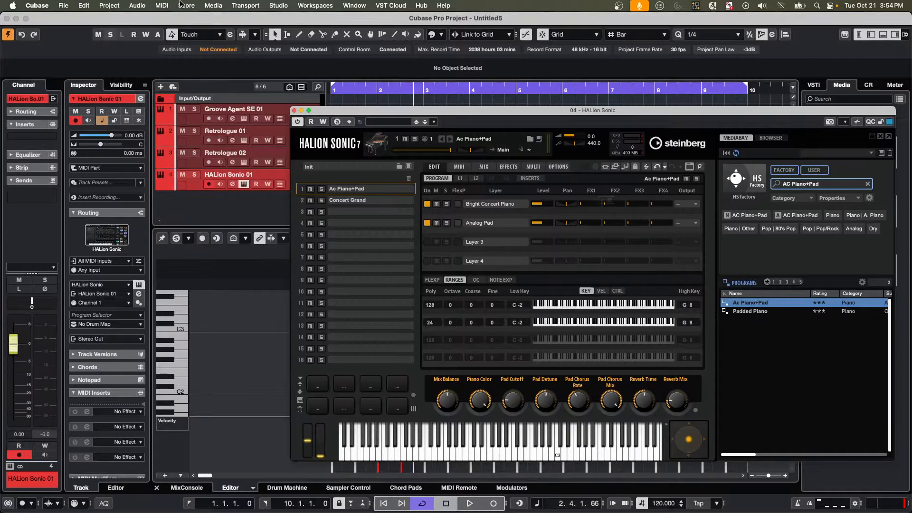
Add one 7.1.4 audio track routed to Stereo Out below HALion Sonic 01 and close the HALion Sonic window.
drag(332, 113, 425, 213)
right_click(242, 199)
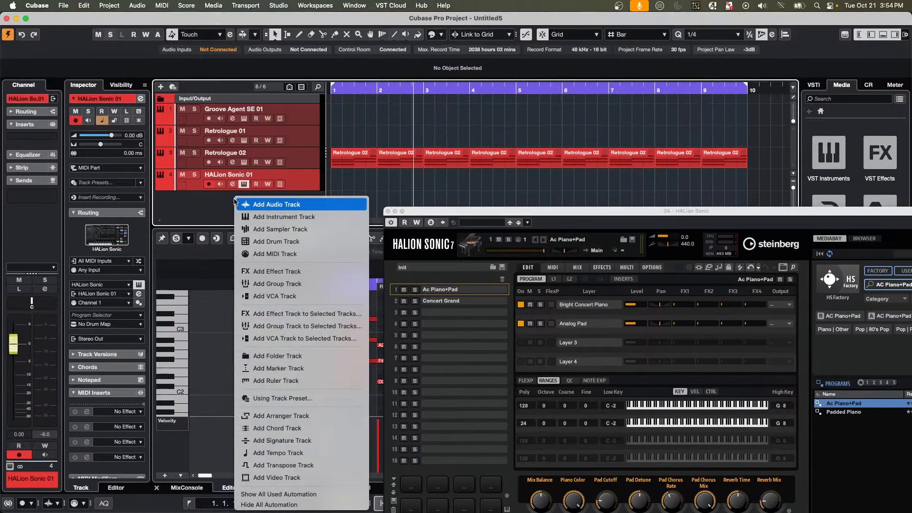
click(252, 201)
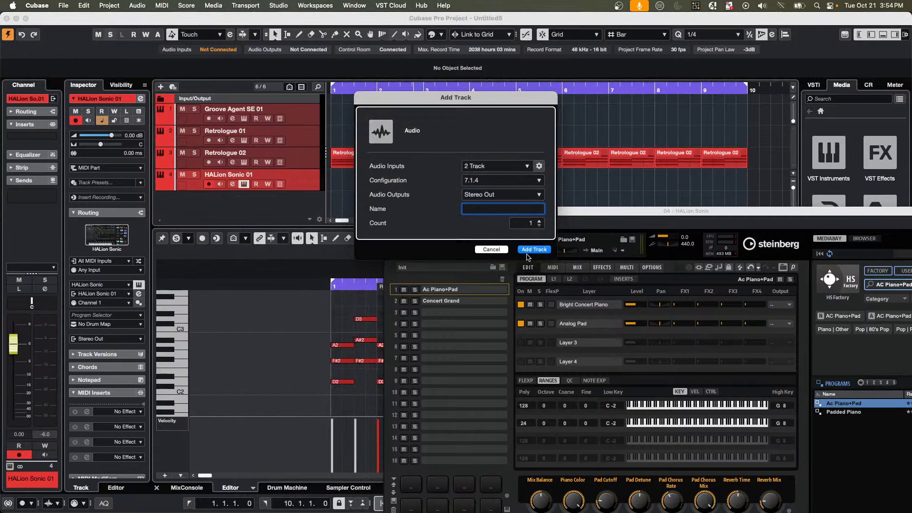
click(534, 250)
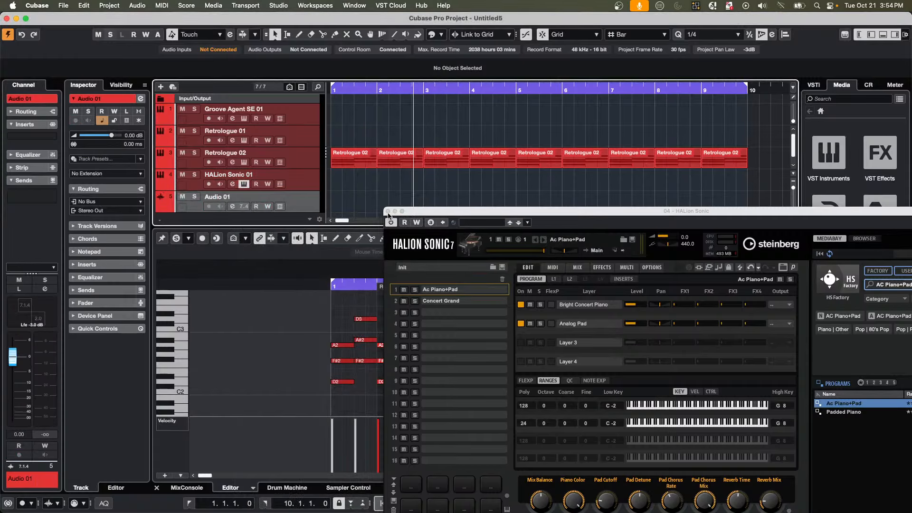
click(387, 210)
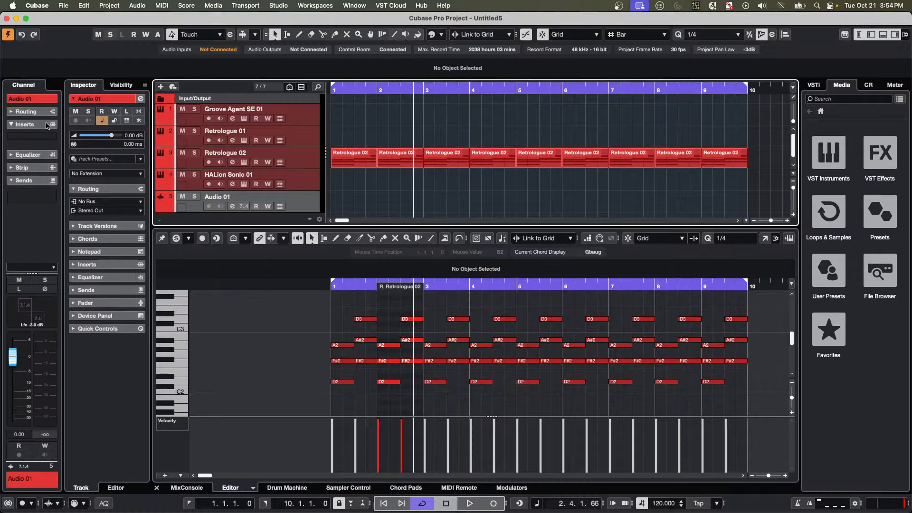
Insert the ModMachine delay in the first insert slot of the Audio 01 track.
click(47, 137)
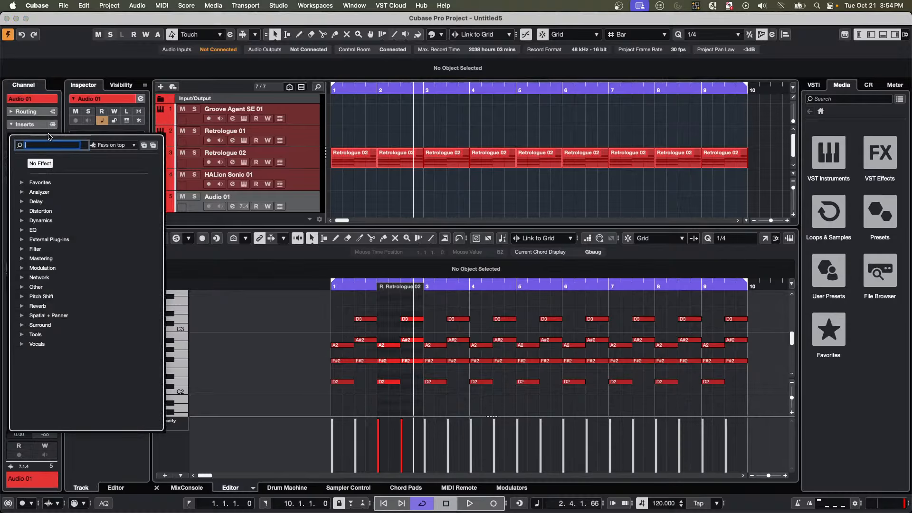
click(22, 201)
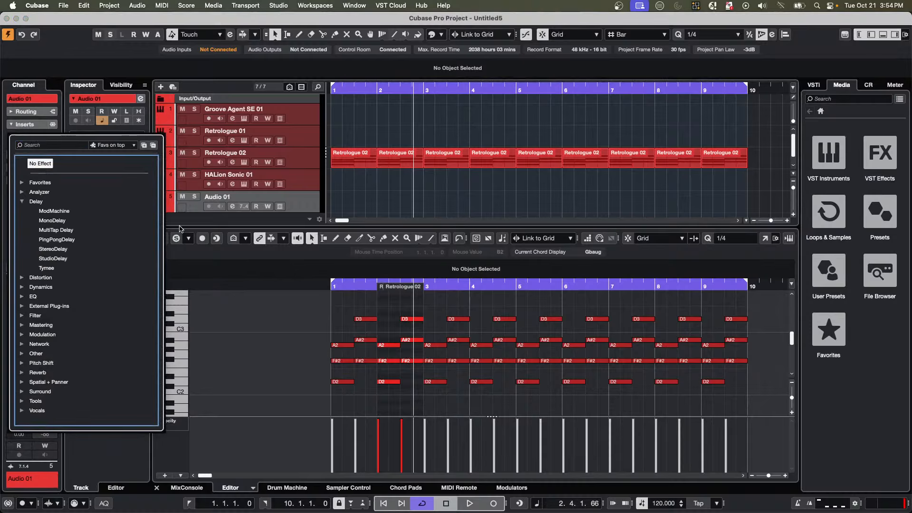
click(54, 211)
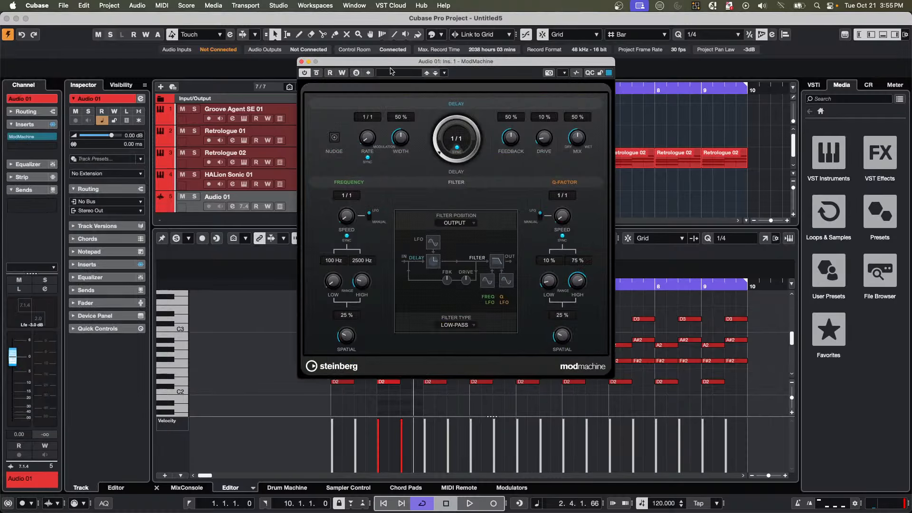
Save the ModMachine settings as a preset named "Octtober 21 2025".
click(444, 72)
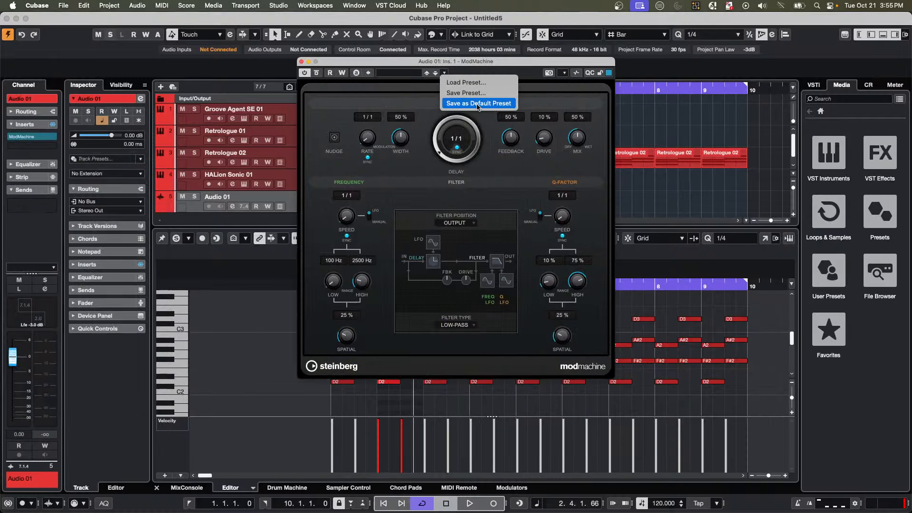
click(482, 93)
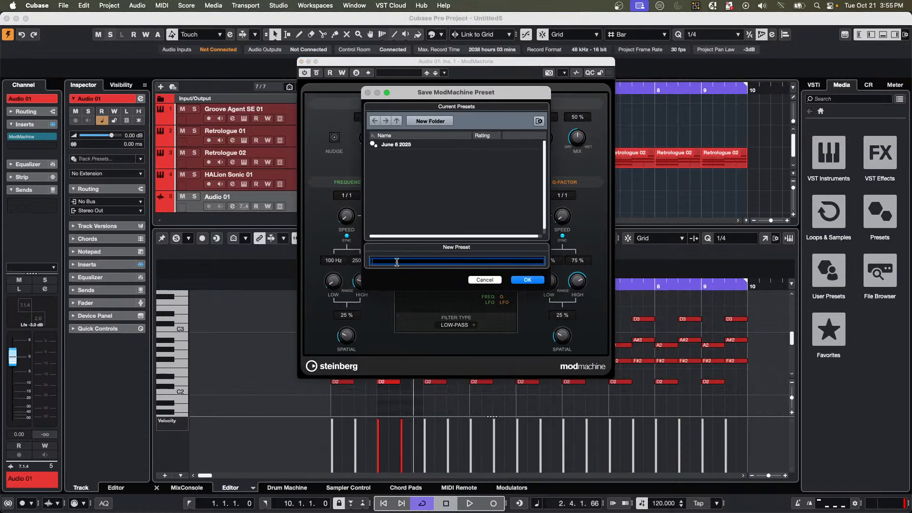
text(Od)
text(ttober 21 2025)
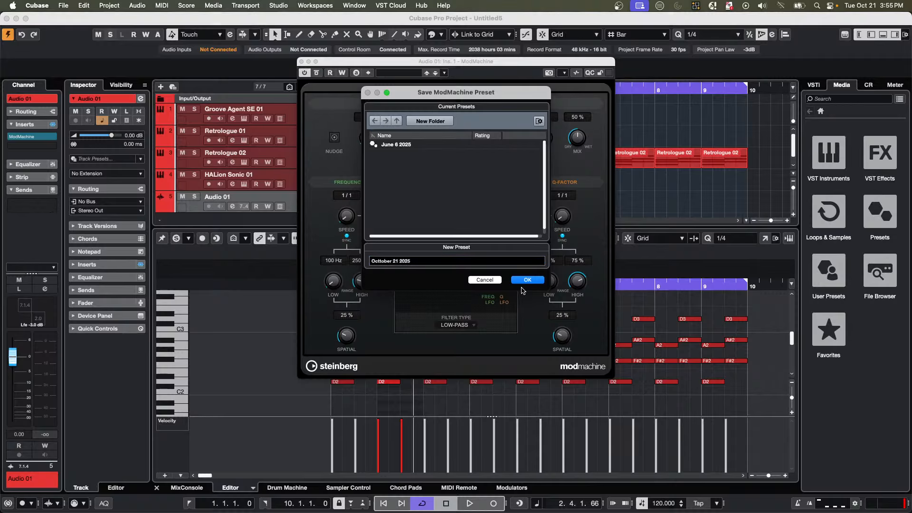
click(542, 280)
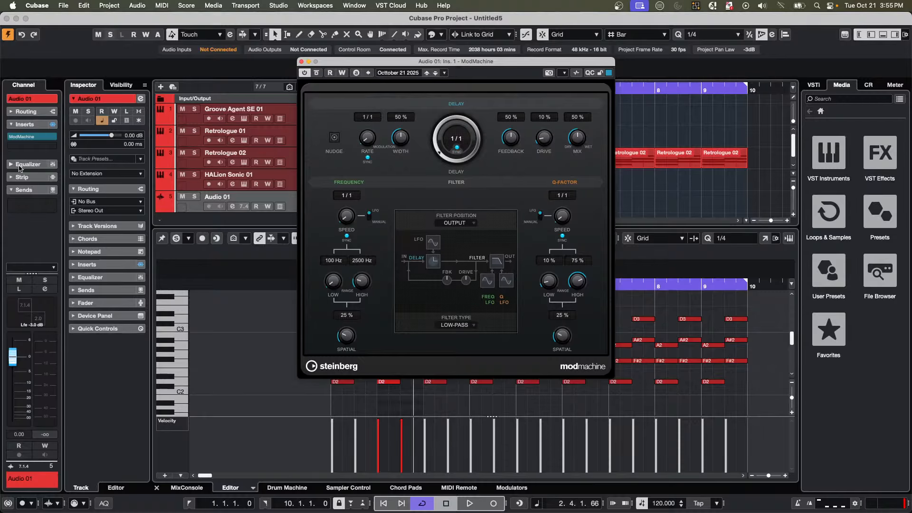
Insert the Black Valve dynamics effect in Audio 01's second insert slot and the Flanger modulation effect in the third.
click(56, 144)
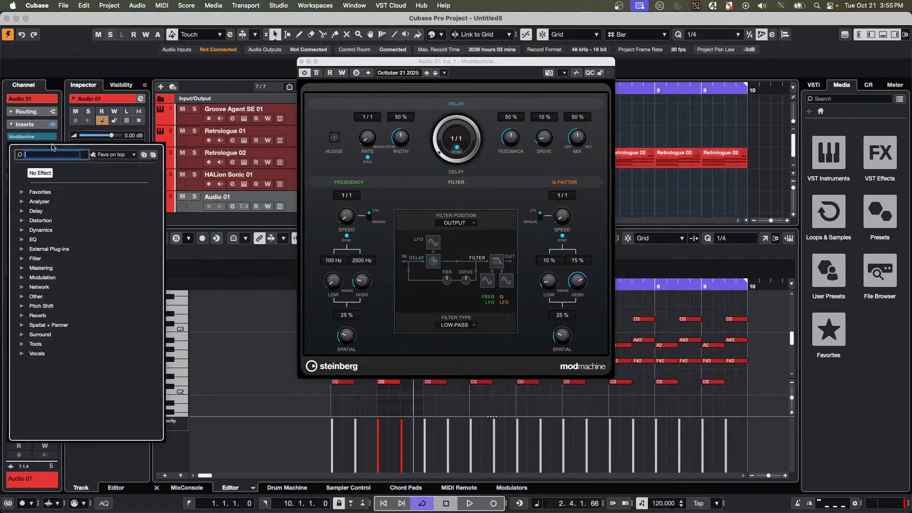
click(28, 230)
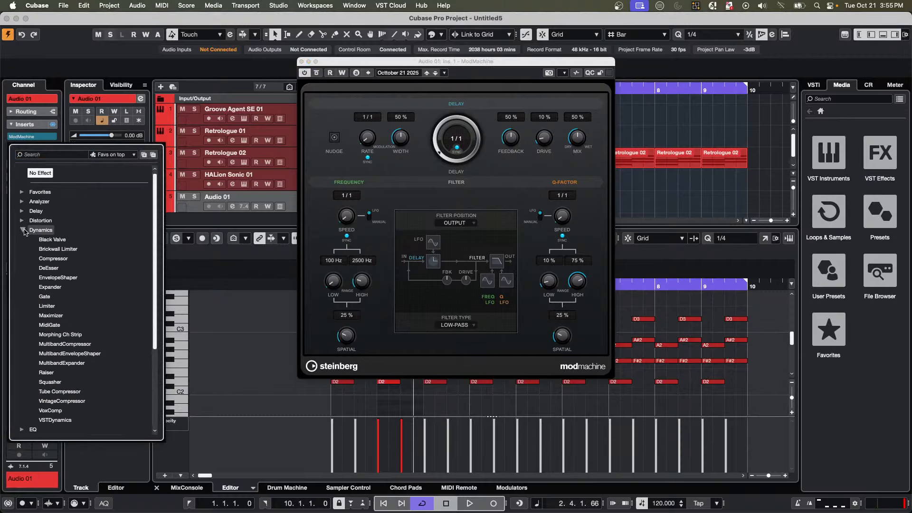
click(48, 239)
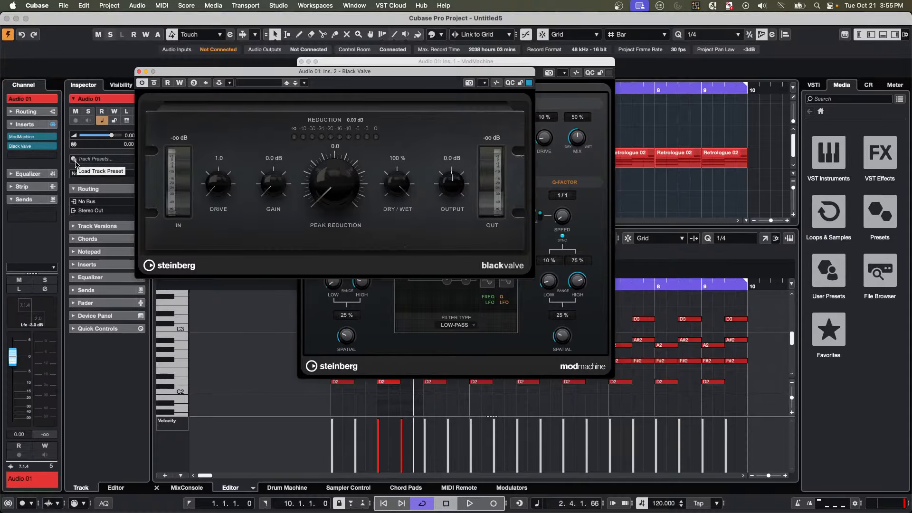
click(48, 155)
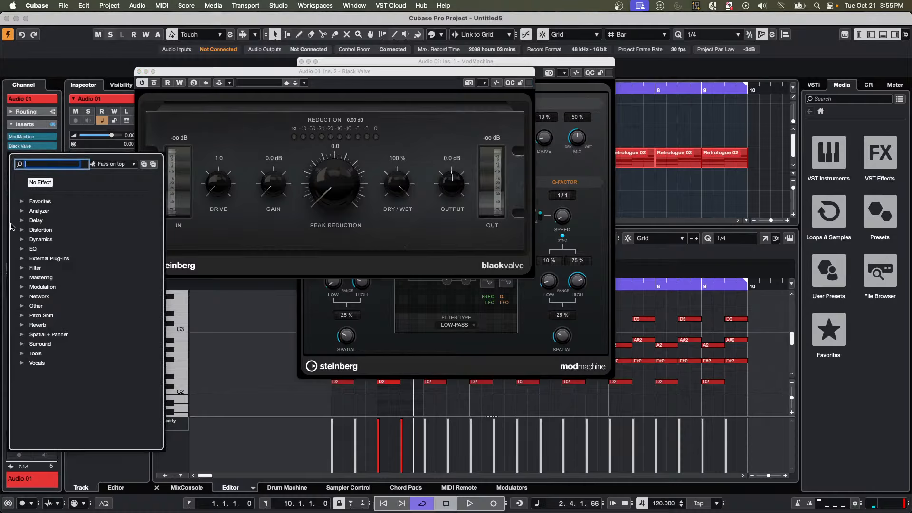
click(22, 288)
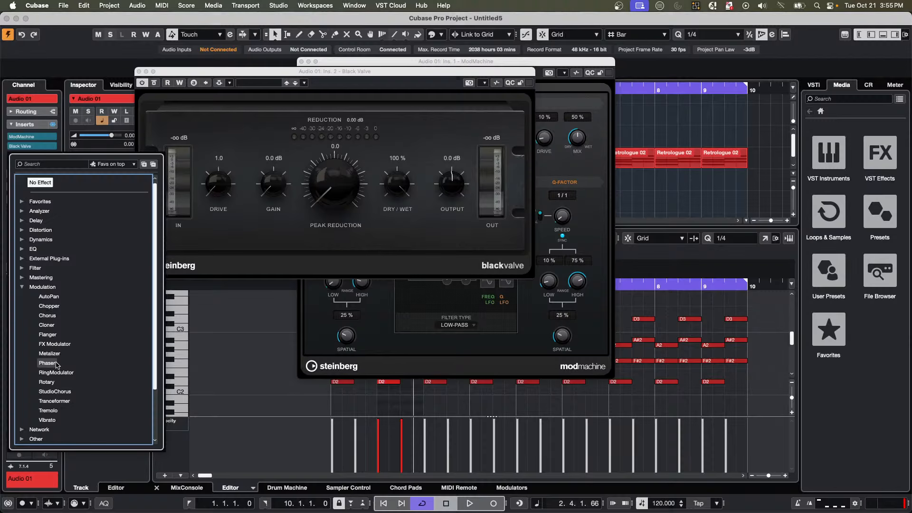
click(47, 334)
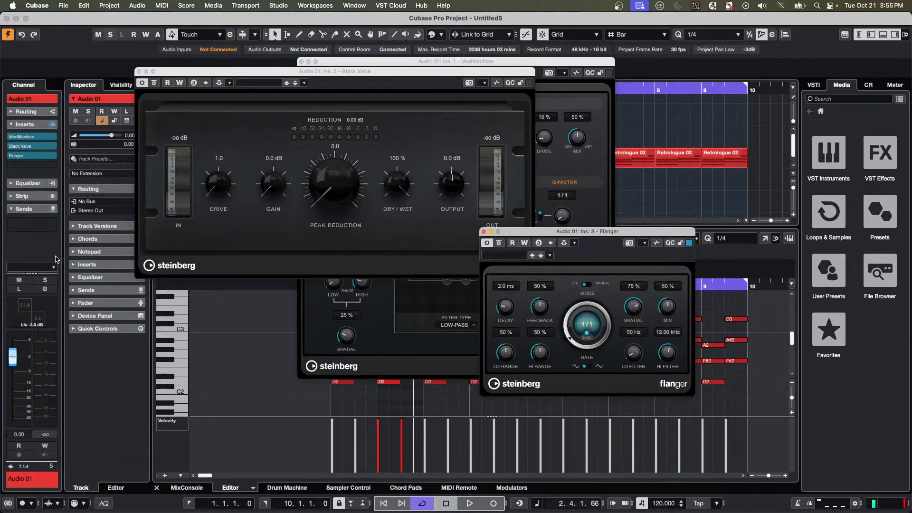
Insert the AutoFilter effect from the Filter category in Audio 01's fourth insert slot.
click(53, 165)
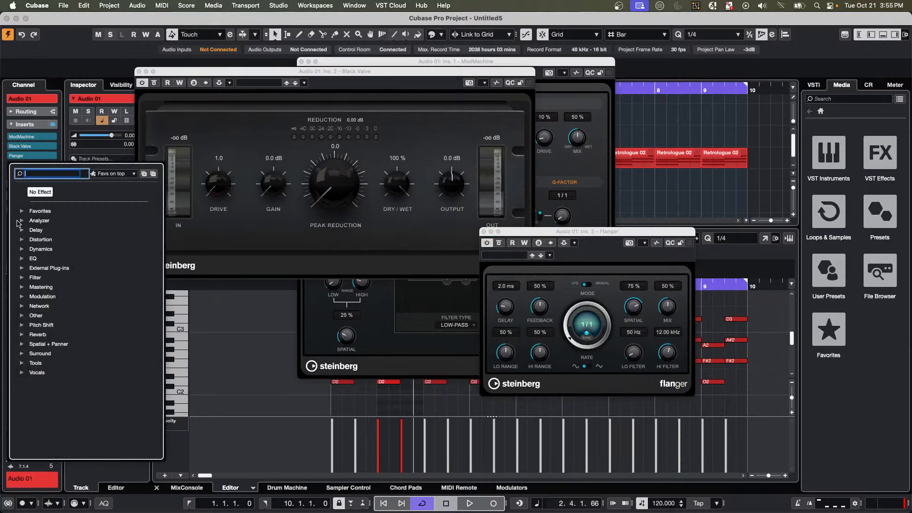
click(22, 278)
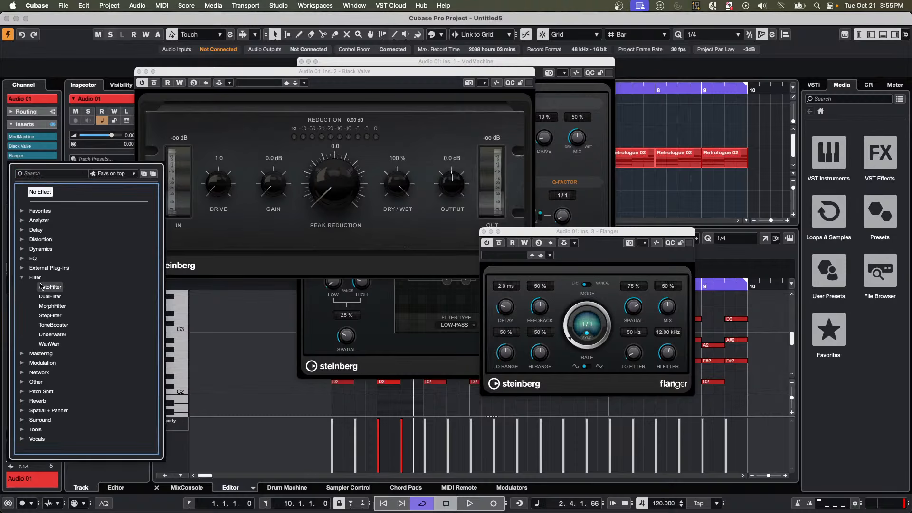
click(42, 286)
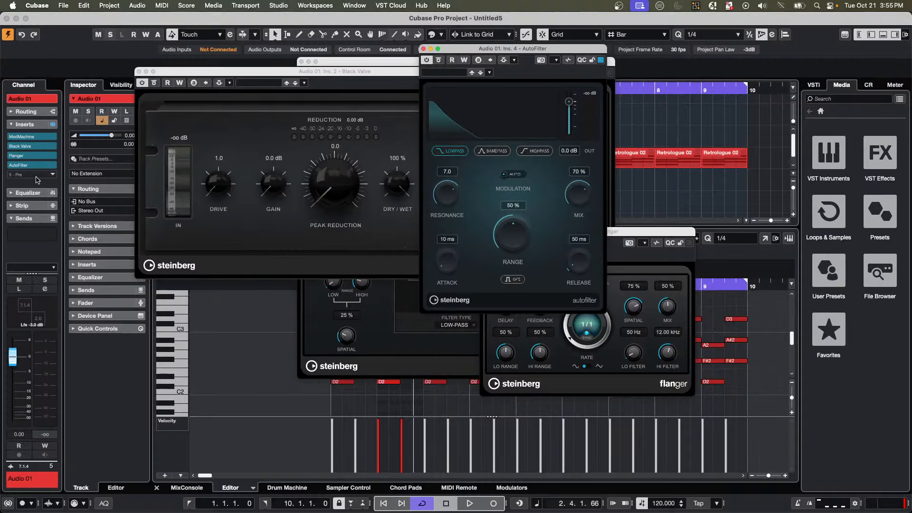
Save Audio 01's insert effects as an FX chain preset named "October 21 2025 chain".
right_click(42, 127)
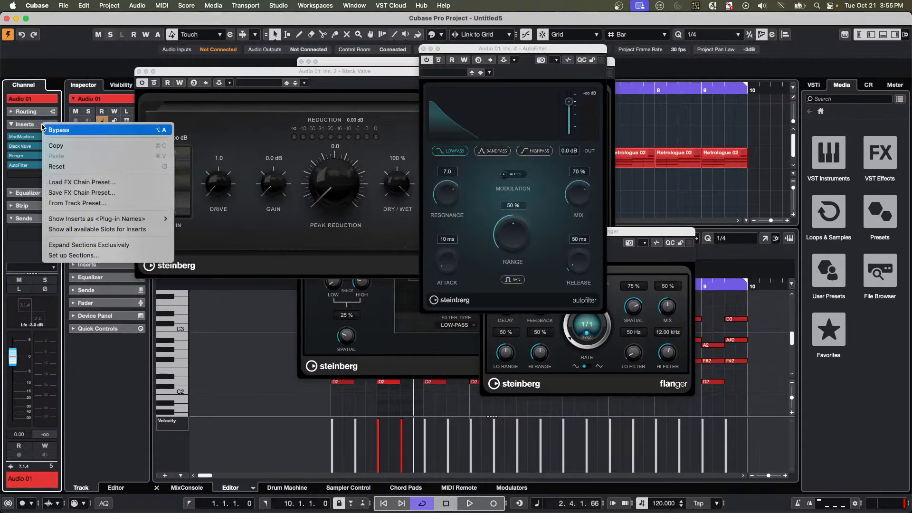
click(100, 192)
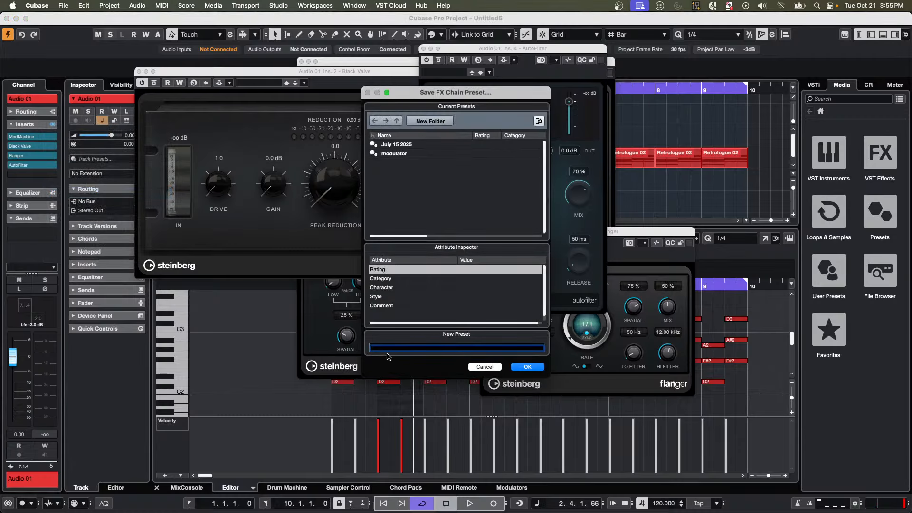
text(October 21 2025 chain)
key(Return)
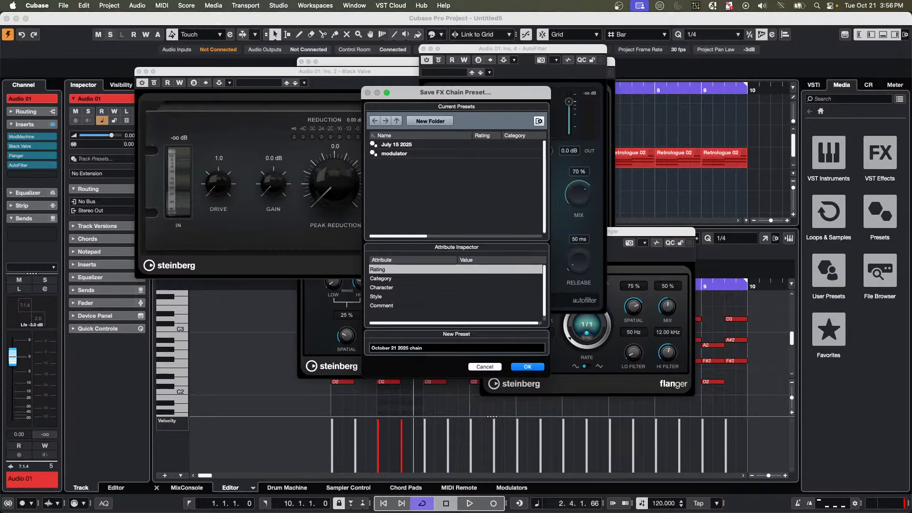
click(525, 368)
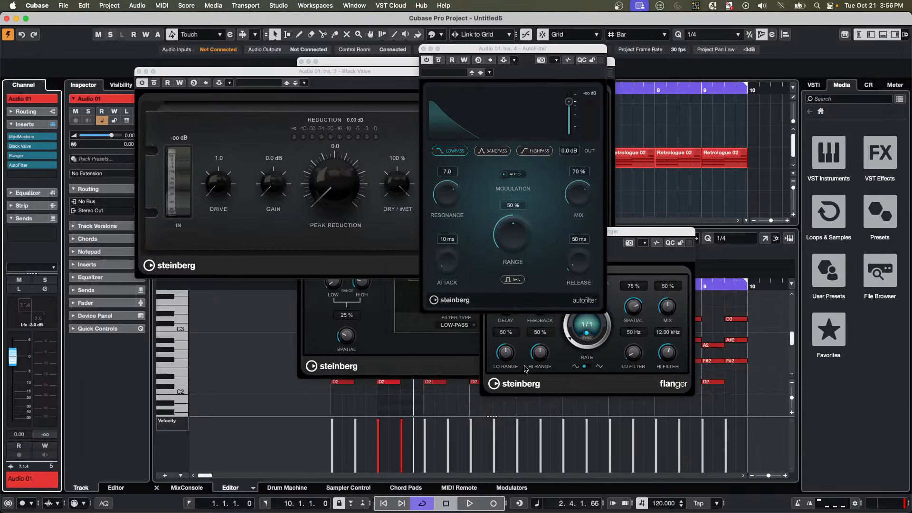
Close the Black Valve, AutoFilter, ModMachine and Flanger plug-in windows.
click(138, 72)
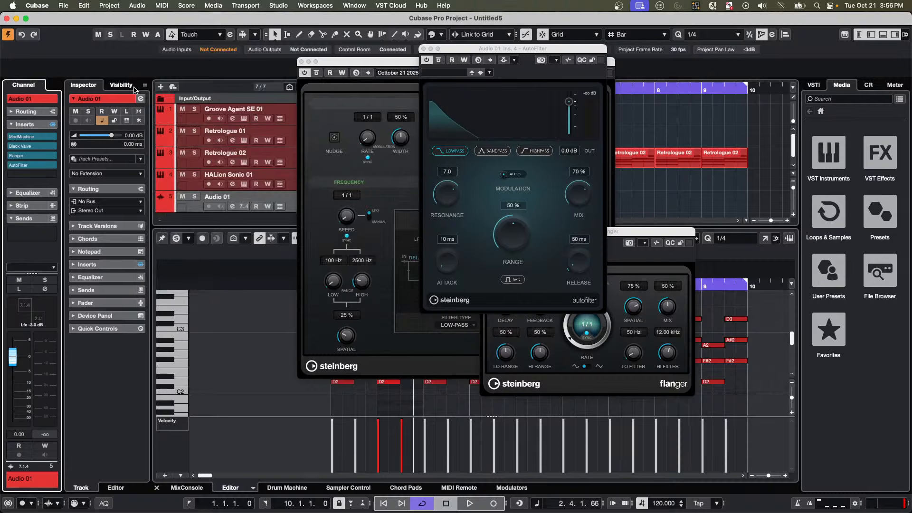
click(424, 49)
click(301, 61)
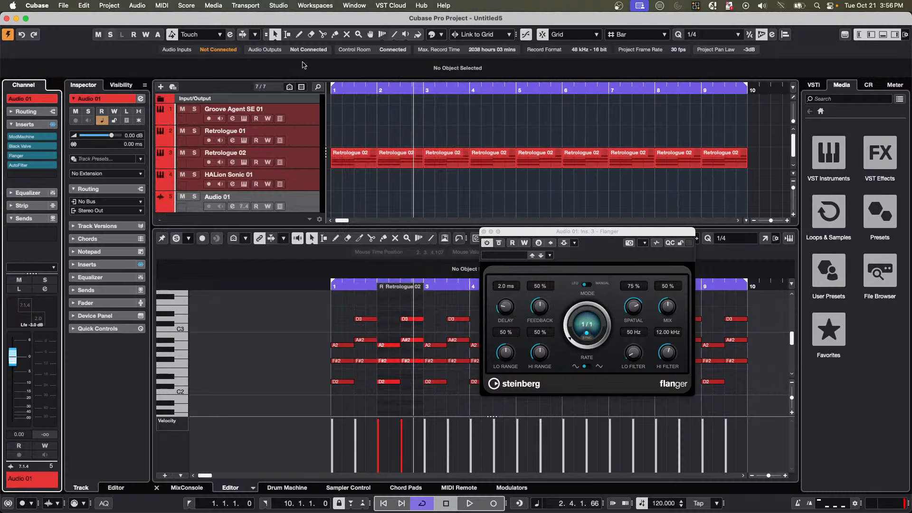
click(483, 231)
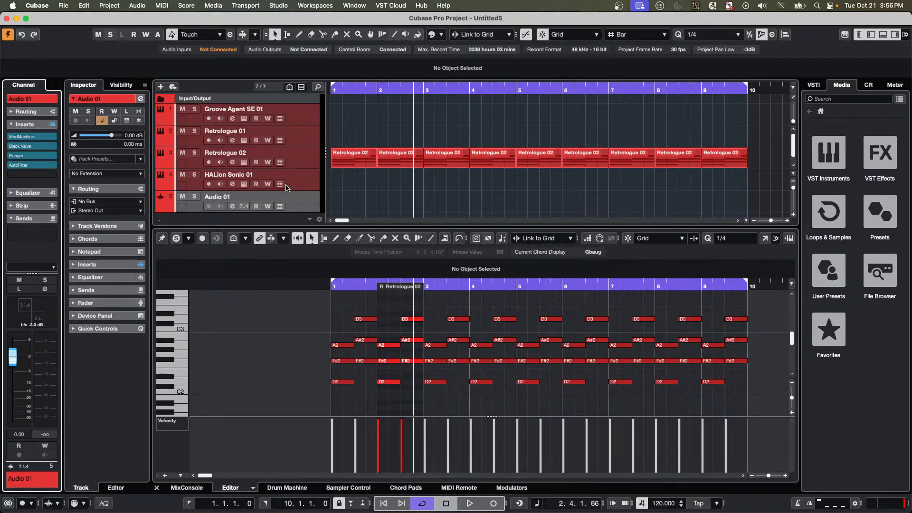
Add one more 7.1.4 audio track routed to Stereo Out below Audio 01.
scroll(288, 189, down, 1)
right_click(253, 214)
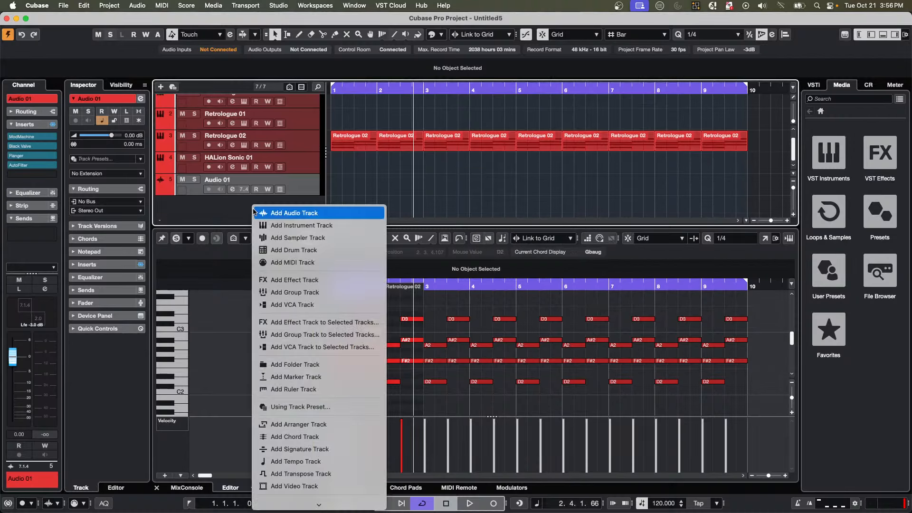
click(317, 212)
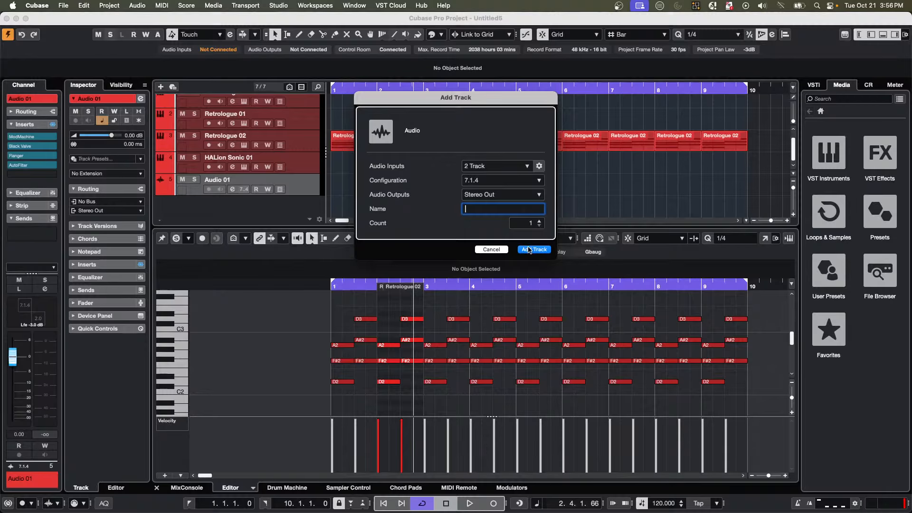
click(527, 250)
Compare the inserts of Audio 01 and Audio 02, viewing the effect list for Audio 02's first slot without choosing an effect.
click(32, 136)
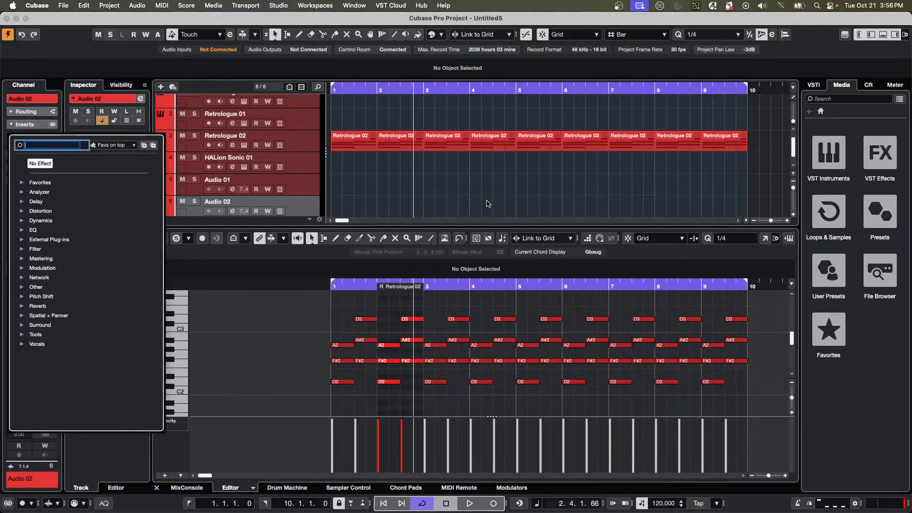
click(399, 192)
click(303, 192)
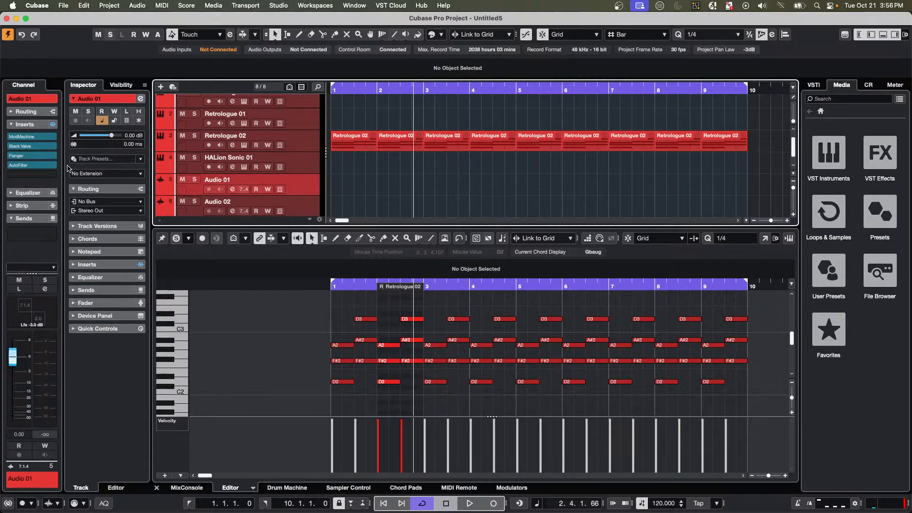
click(245, 203)
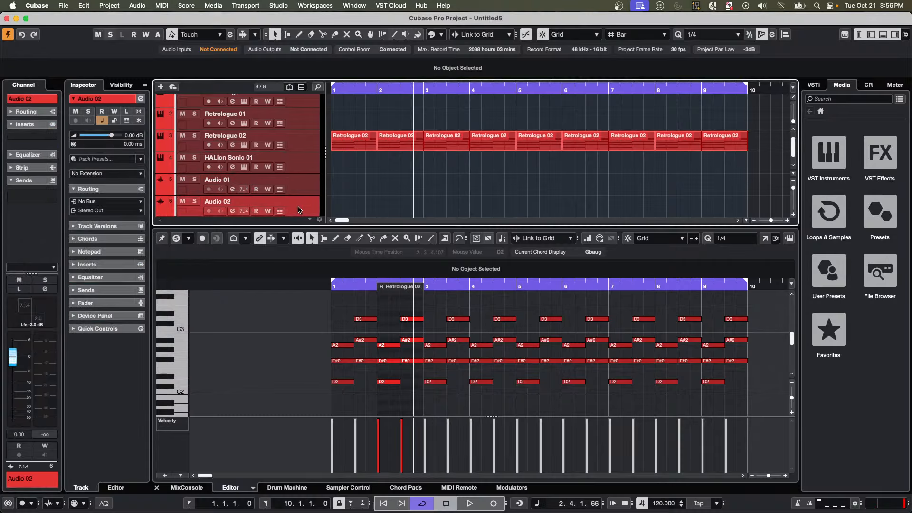
click(53, 139)
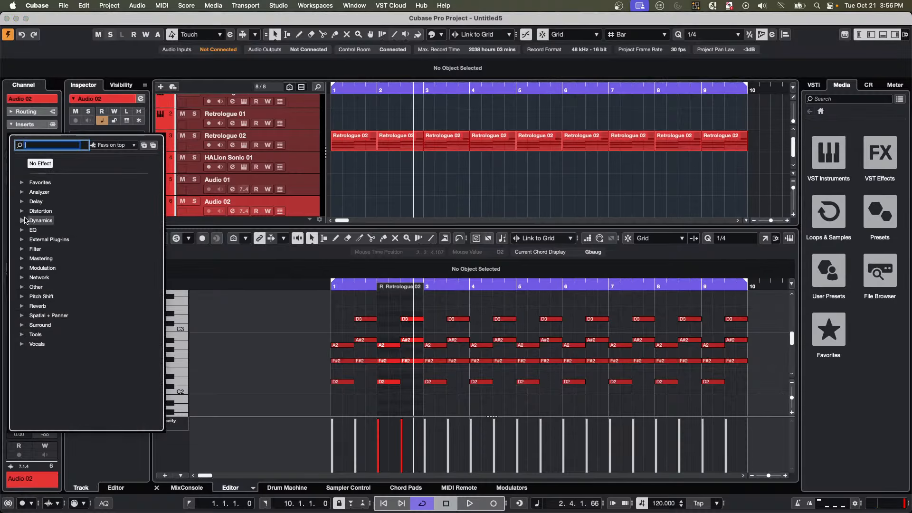
click(651, 164)
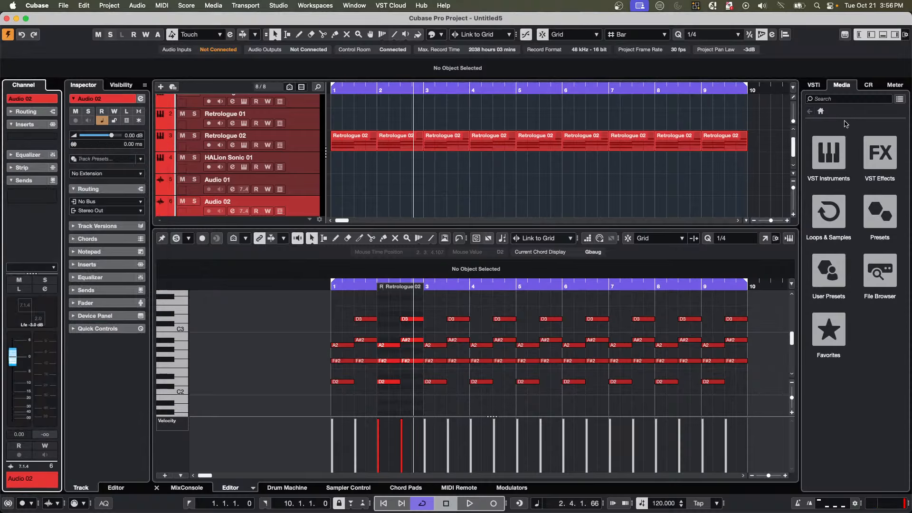
Load the "Octtober 21 2025" preset from the user VST FX presets onto the Audio 02 track.
click(835, 270)
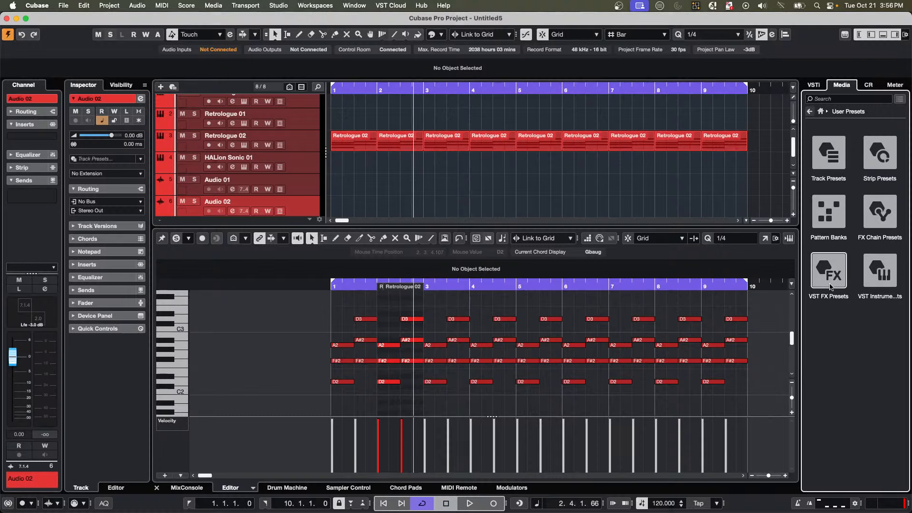
click(831, 284)
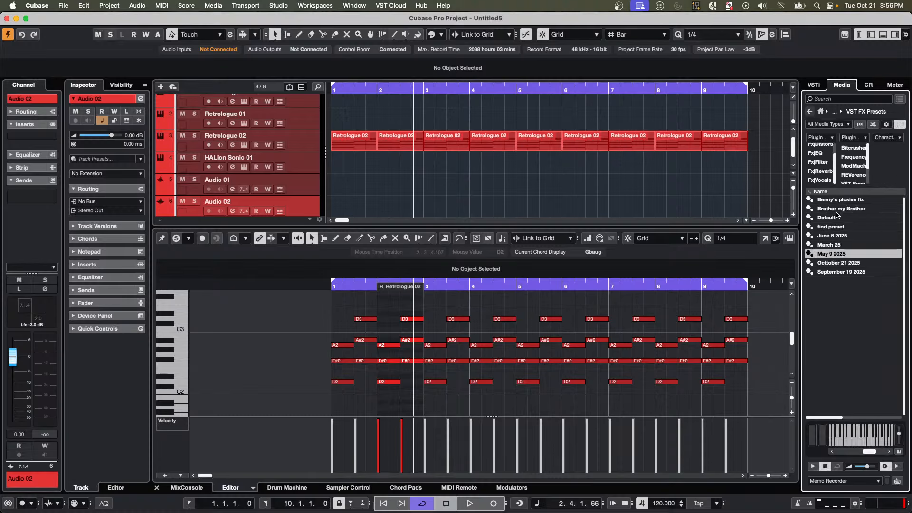
click(850, 263)
drag(850, 264, 269, 190)
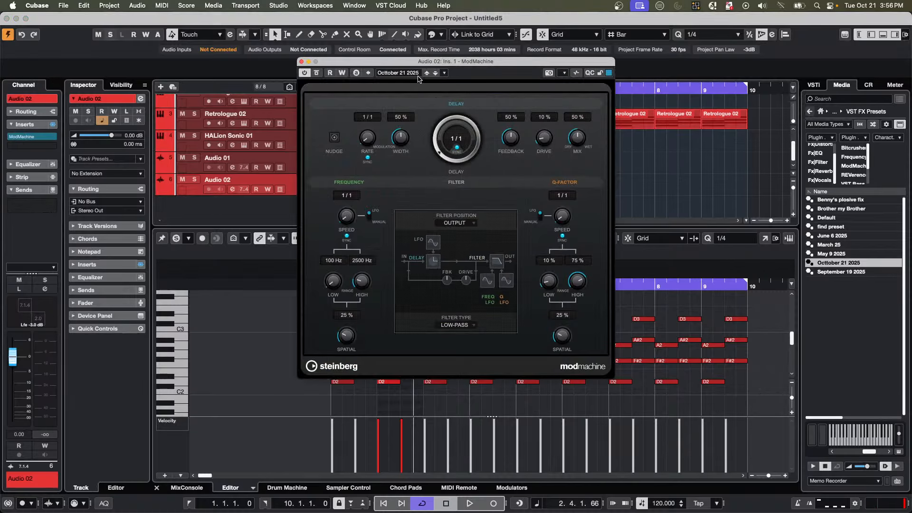
Close the ModMachine window and remove ModMachine from Audio 02's first insert slot.
click(302, 62)
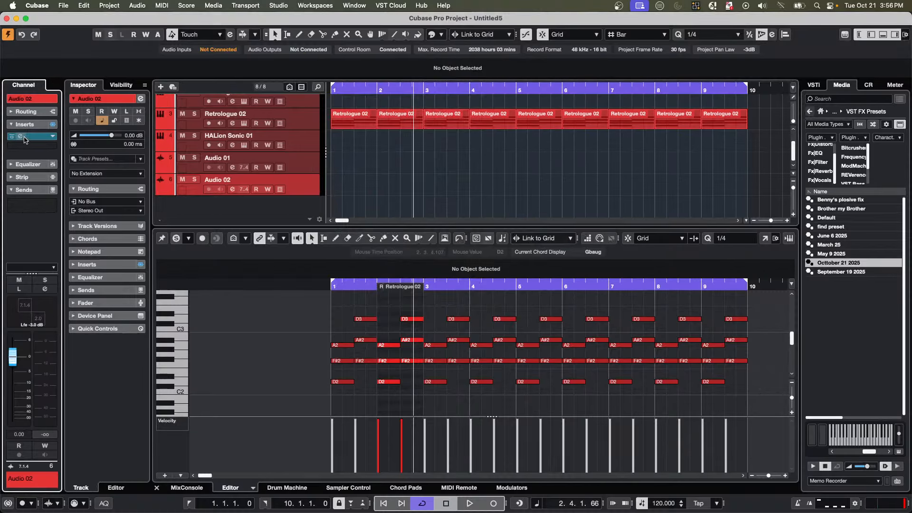
drag(24, 137, 363, 149)
drag(2, 119, 9, 123)
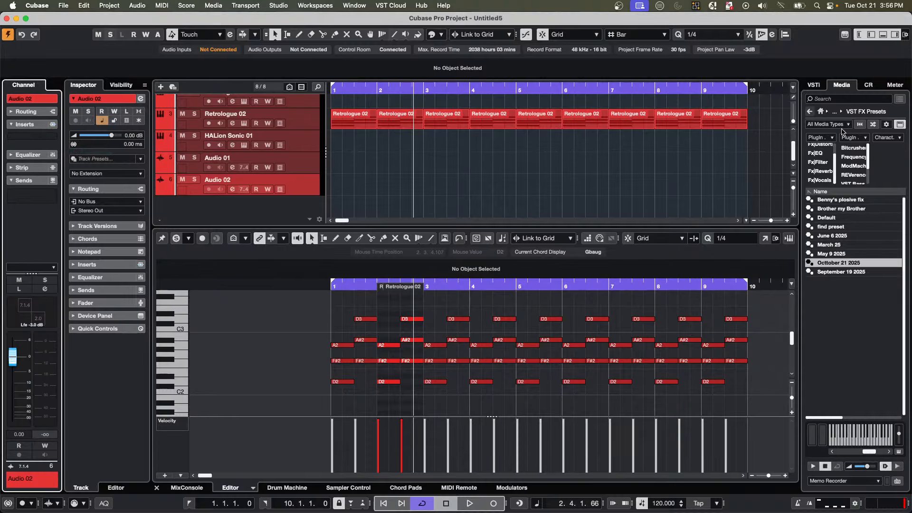
Load the "October 21 2025 chain" preset from the user FX chain presets onto the Audio 02 track.
click(809, 111)
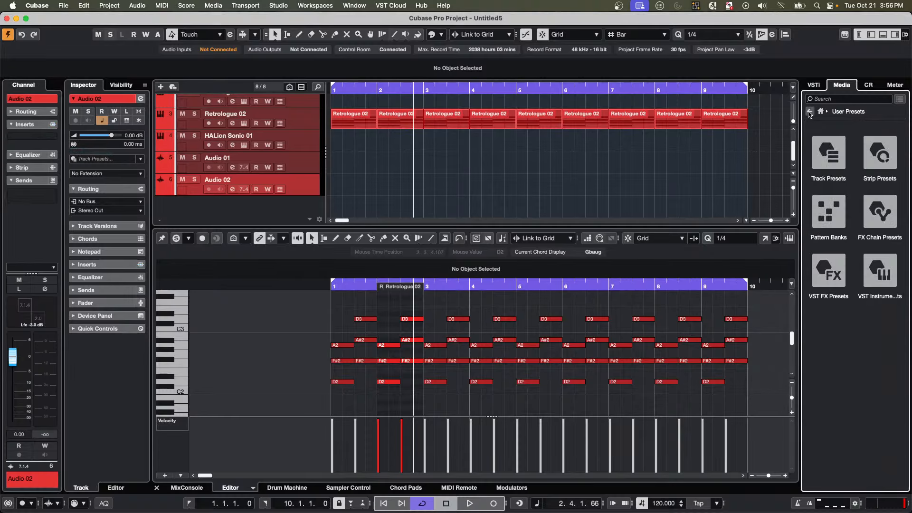
click(882, 216)
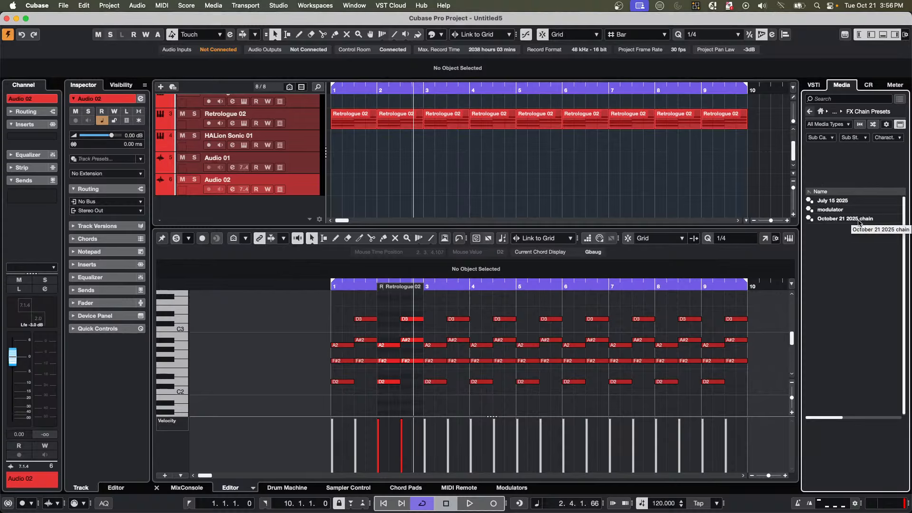
drag(853, 219, 280, 190)
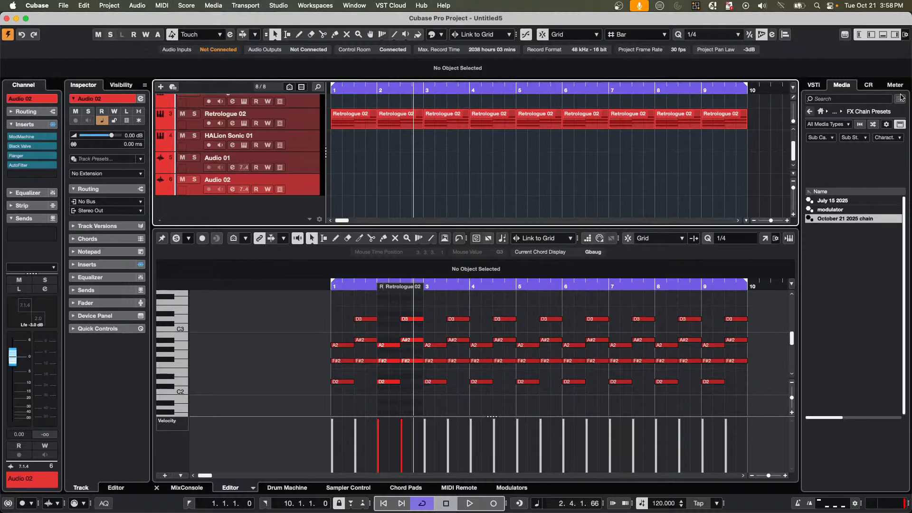
Show the Control Room's main inserts and lower the Control Room level to -∞ dB.
click(868, 85)
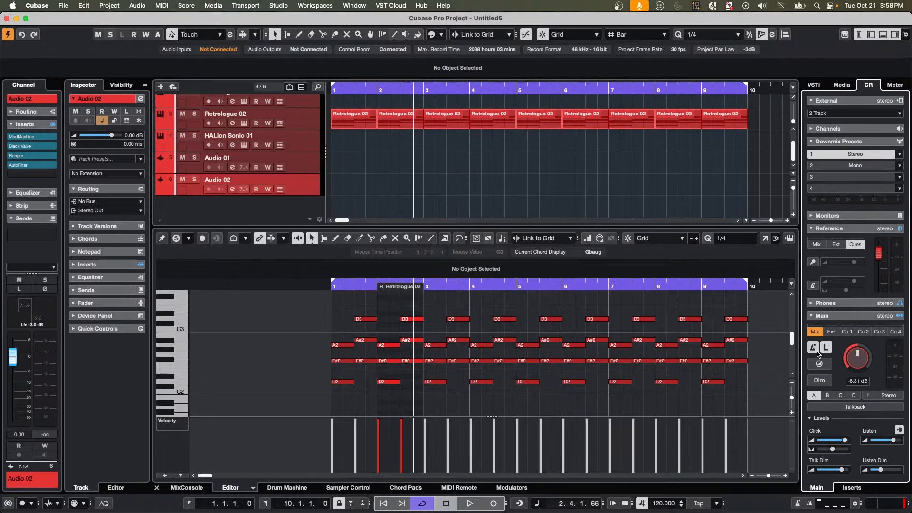
click(852, 487)
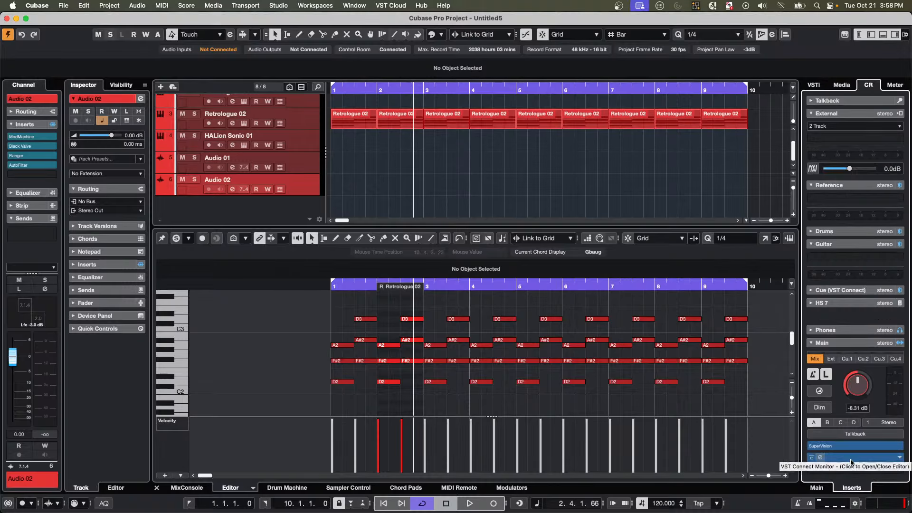
click(857, 470)
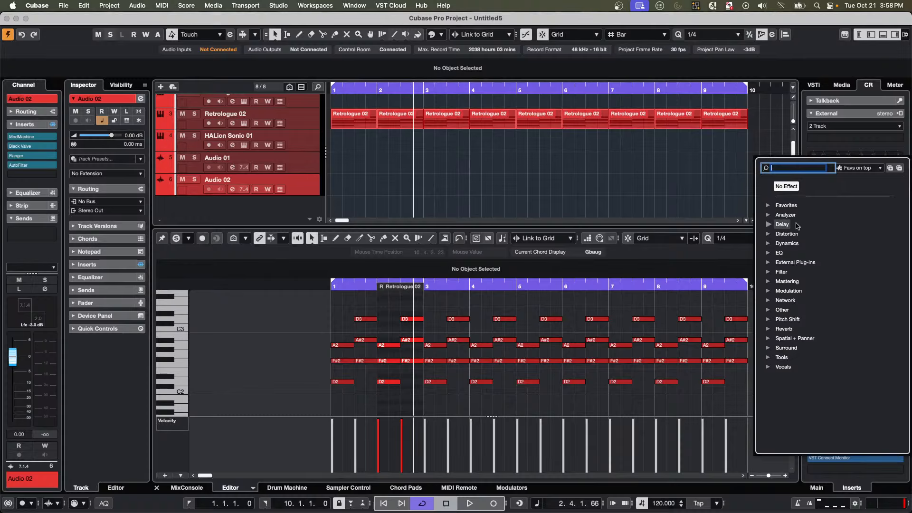
click(689, 145)
drag(860, 383, 844, 413)
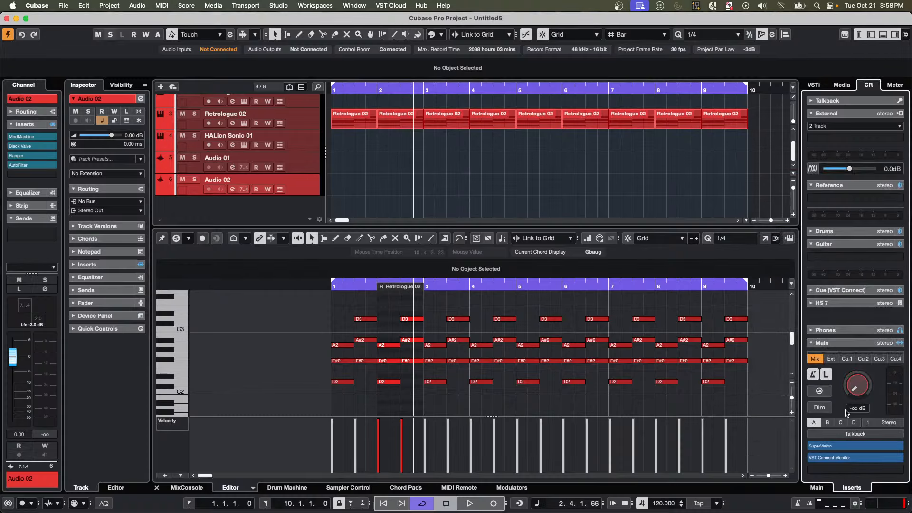
Insert TestGenerator in the third main insert slot of the Control Room and set it to pink noise.
click(865, 470)
click(770, 357)
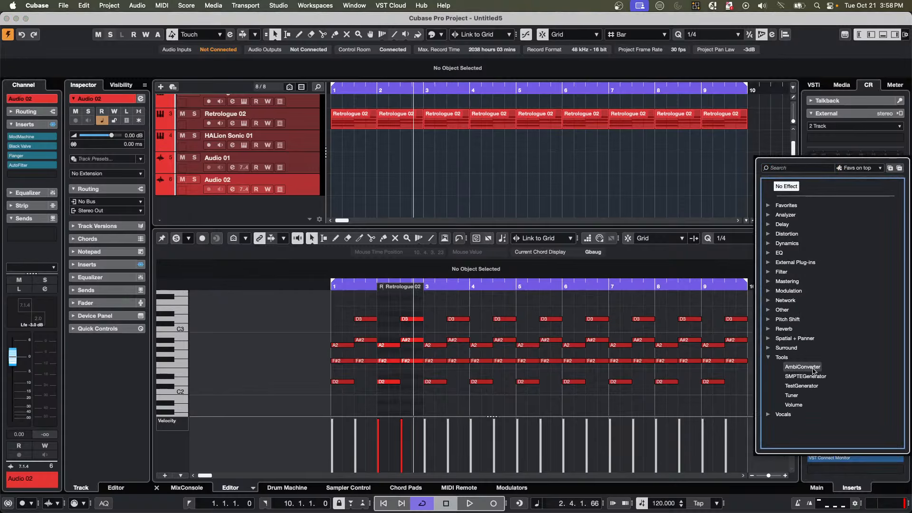
click(814, 386)
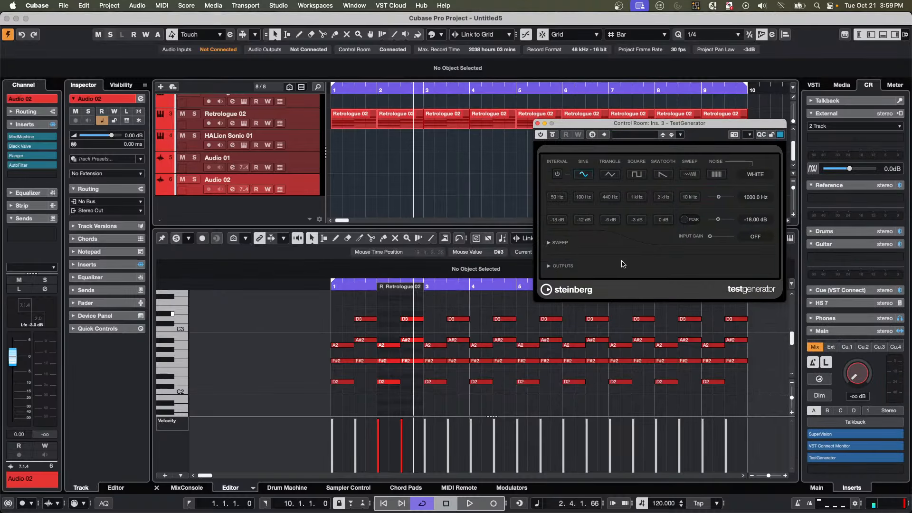
drag(606, 125, 405, 123)
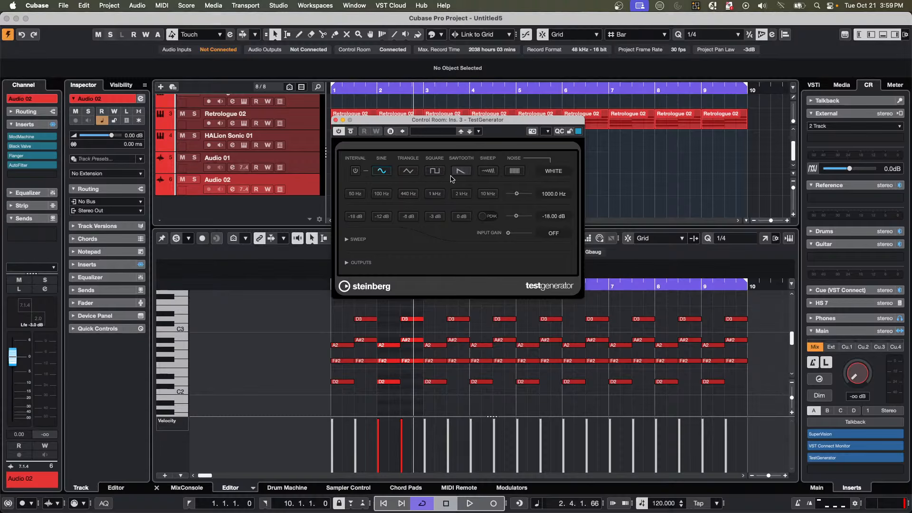
click(514, 171)
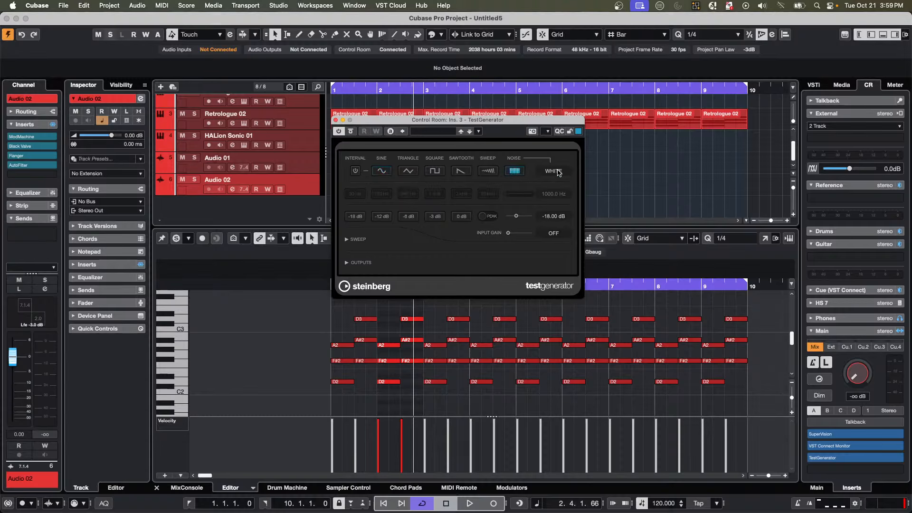
click(559, 172)
click(553, 195)
Raise the Control Room level to about -17.2 dB to listen to the pink noise.
drag(853, 382, 851, 358)
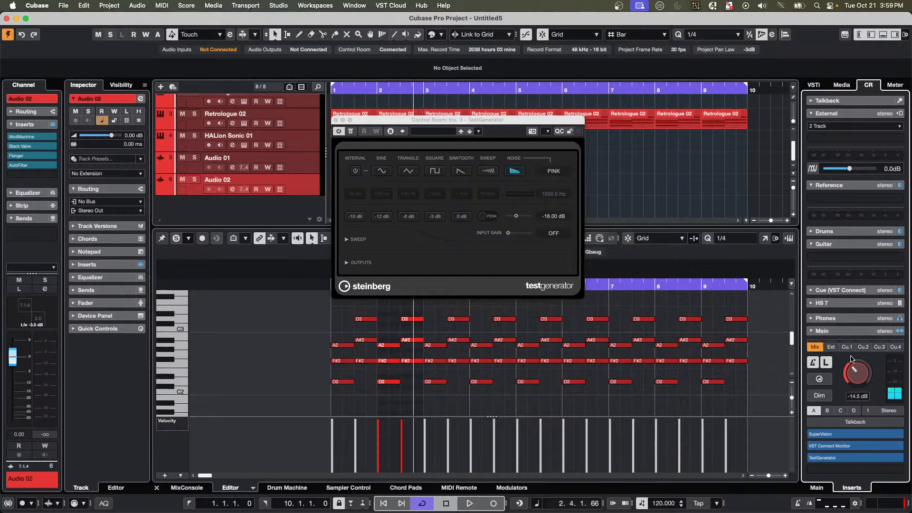
drag(851, 357, 851, 359)
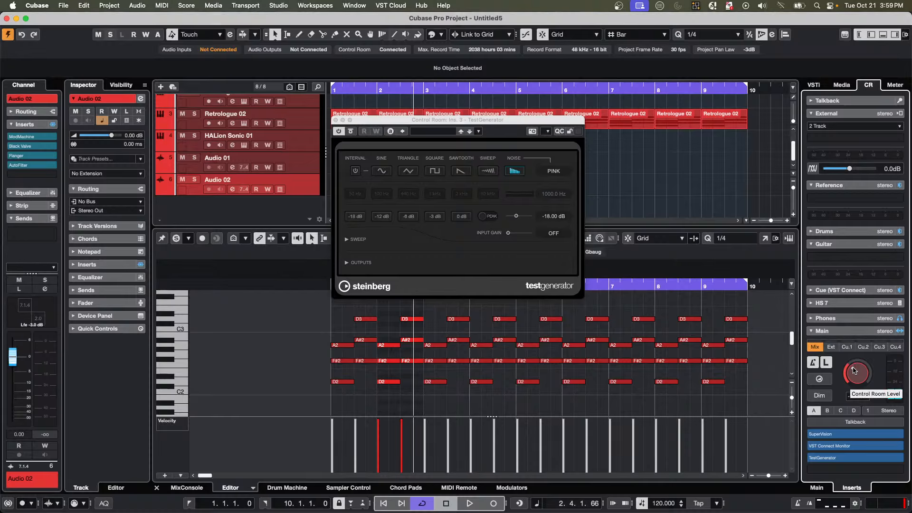
drag(852, 369, 851, 371)
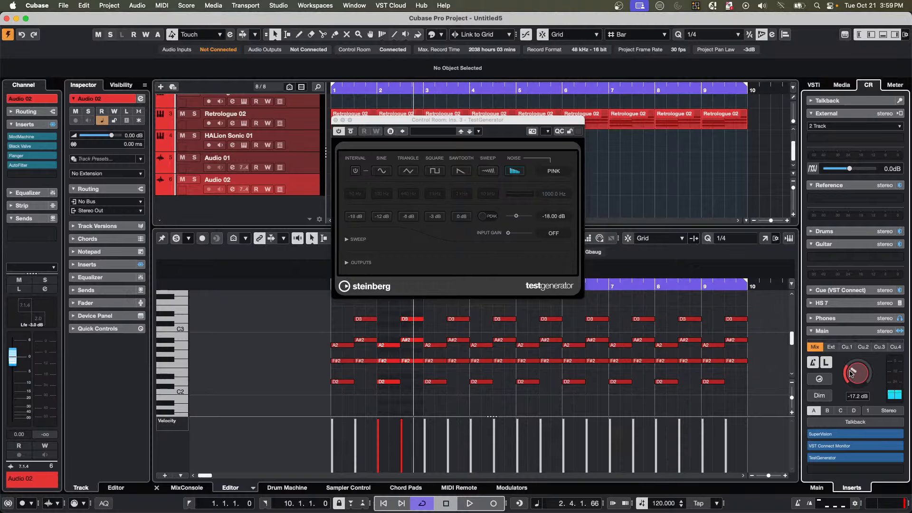
Lower the Control Room level back to -∞ dB and remove TestGenerator from the Control Room inserts.
drag(849, 371, 846, 387)
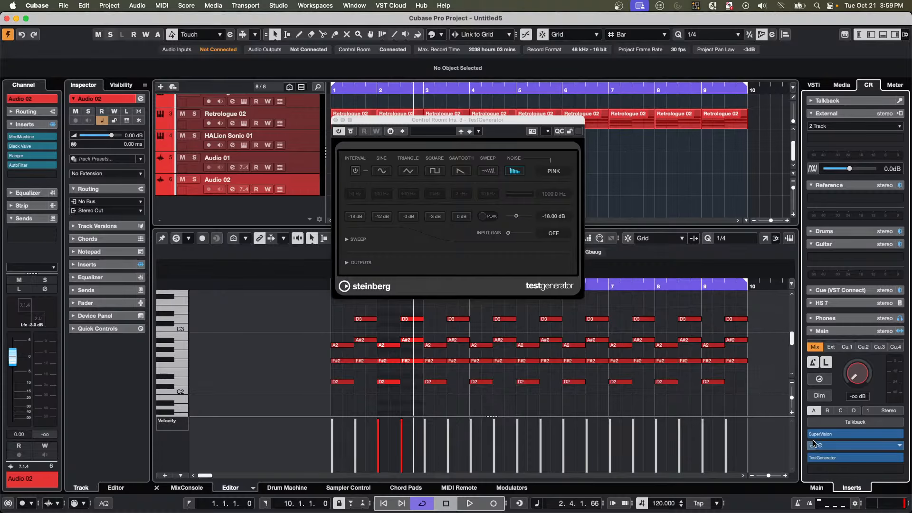
drag(838, 457, 649, 202)
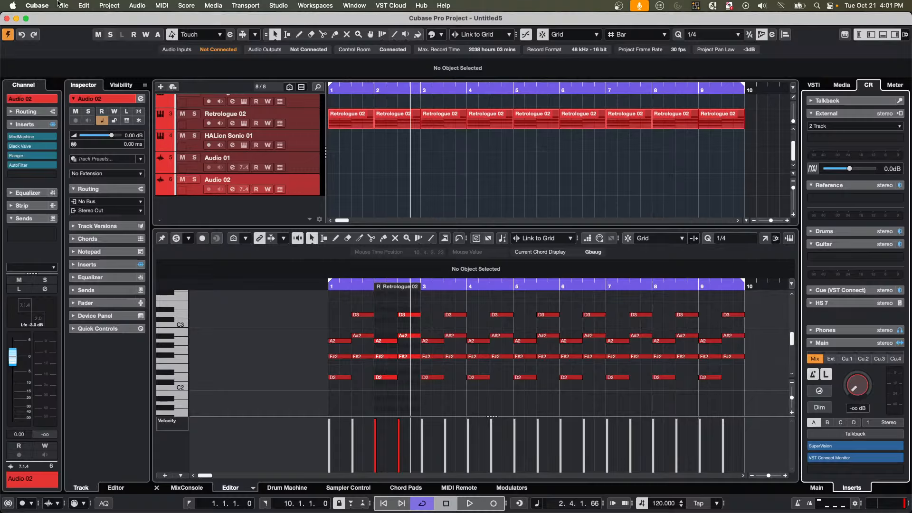
Open the recent project "A Long Time Ago Verve.cpr" and make it the active project.
click(63, 5)
mouse_move(79, 209)
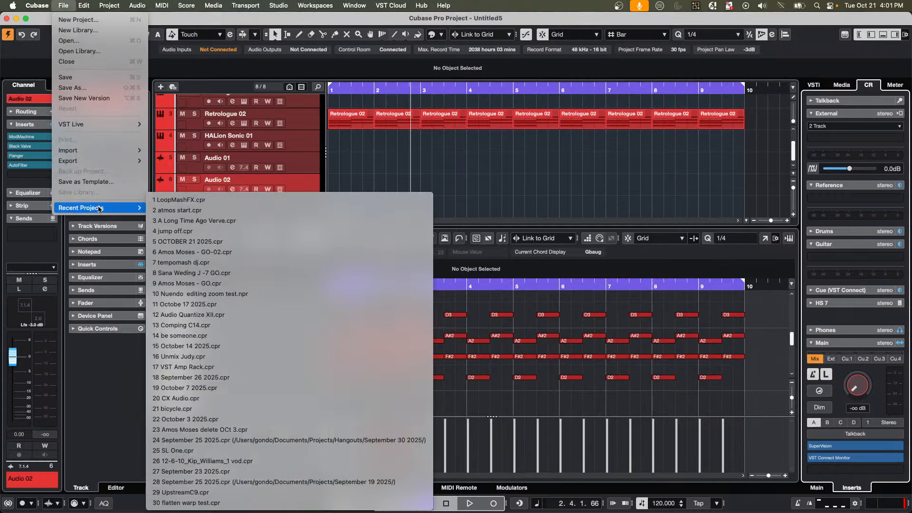
click(289, 220)
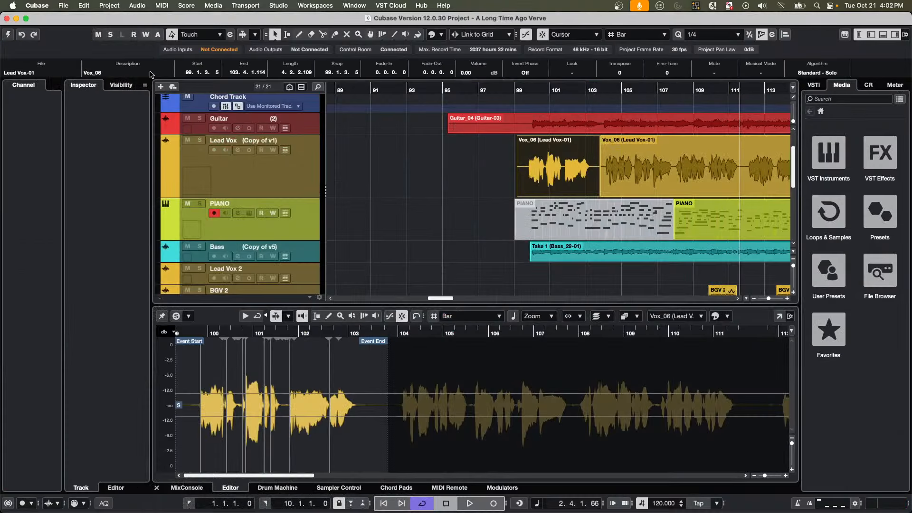
click(7, 35)
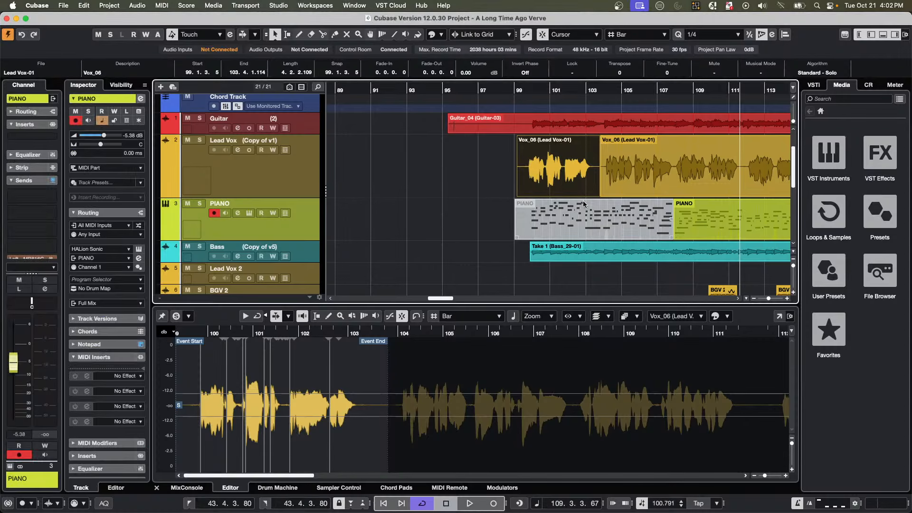
Select the longer Vox_06 event, the second one on the Lead Vox track, to show it in the Sample Editor.
click(387, 83)
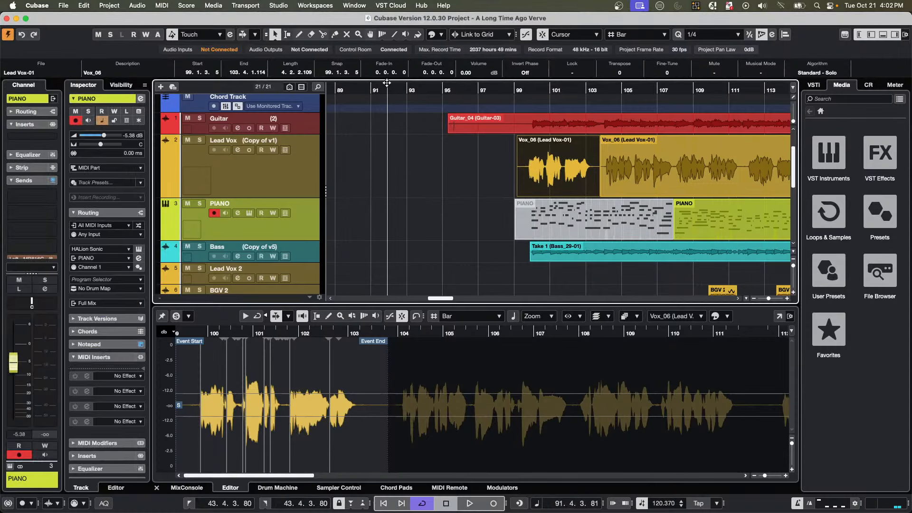
drag(387, 83, 379, 52)
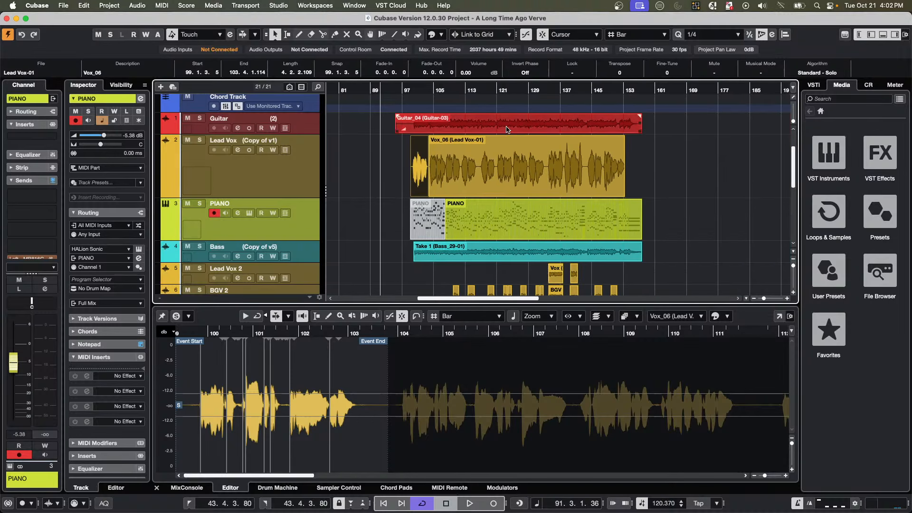
scroll(459, 157, up, 1)
drag(458, 158, 459, 134)
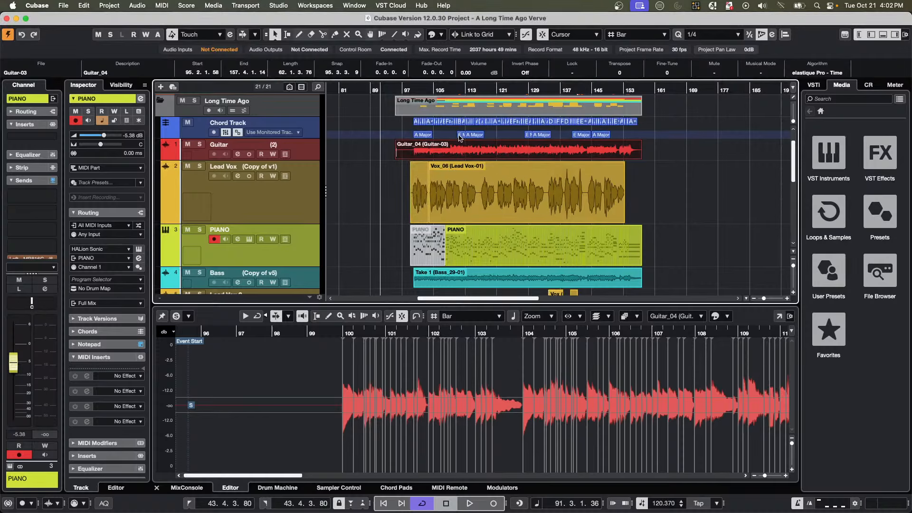
drag(422, 90, 423, 190)
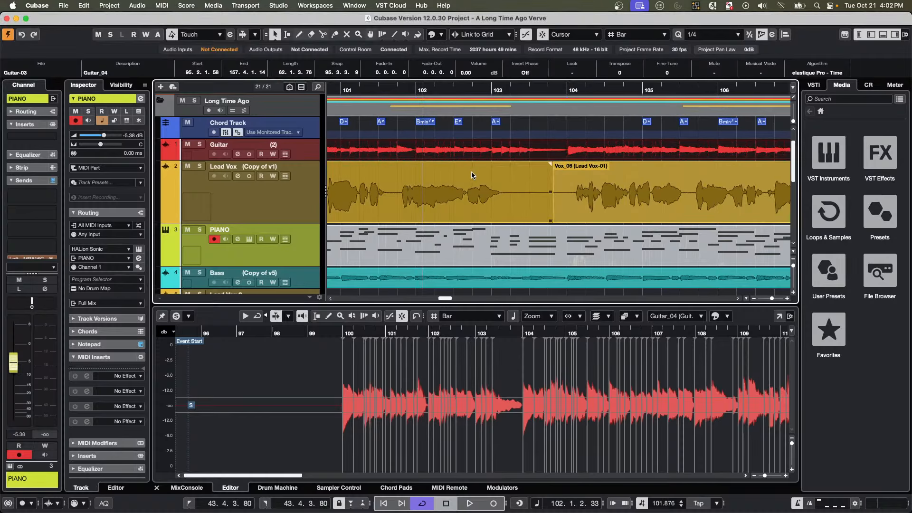
click(435, 219)
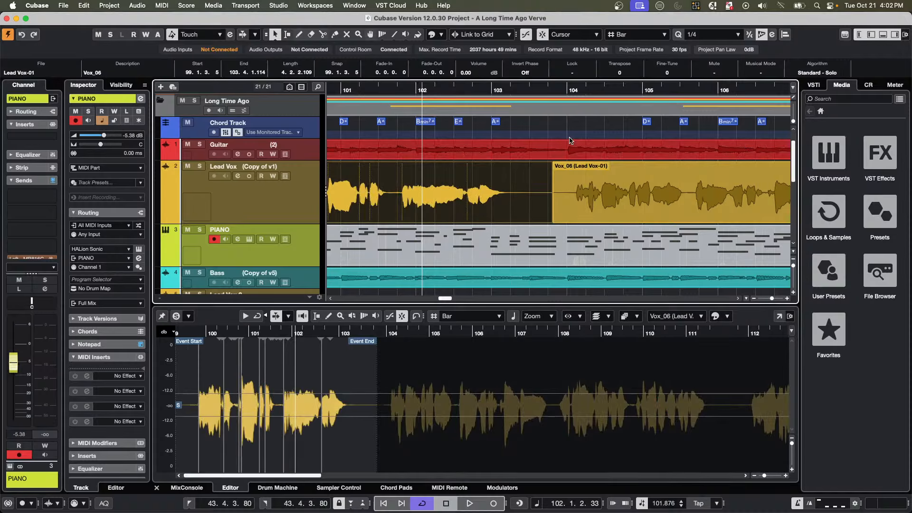
click(498, 81)
drag(498, 81, 499, 58)
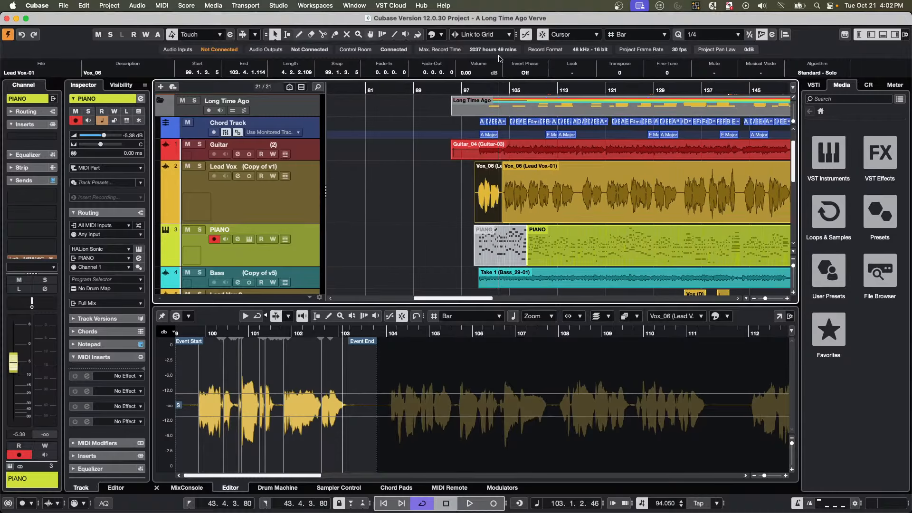
click(564, 186)
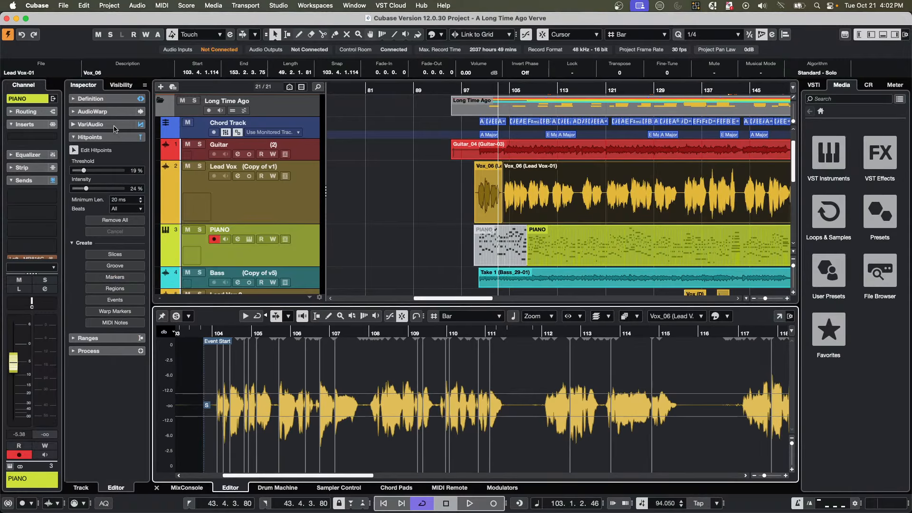
Show the Vox_06 event's VariAudio settings in a separate Sample Editor window and enable VariAudio editing.
click(107, 125)
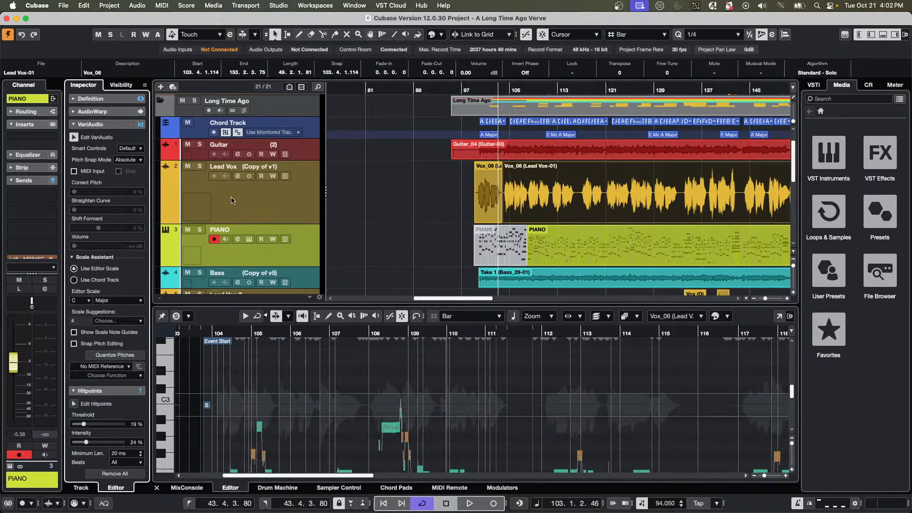
click(728, 318)
click(739, 317)
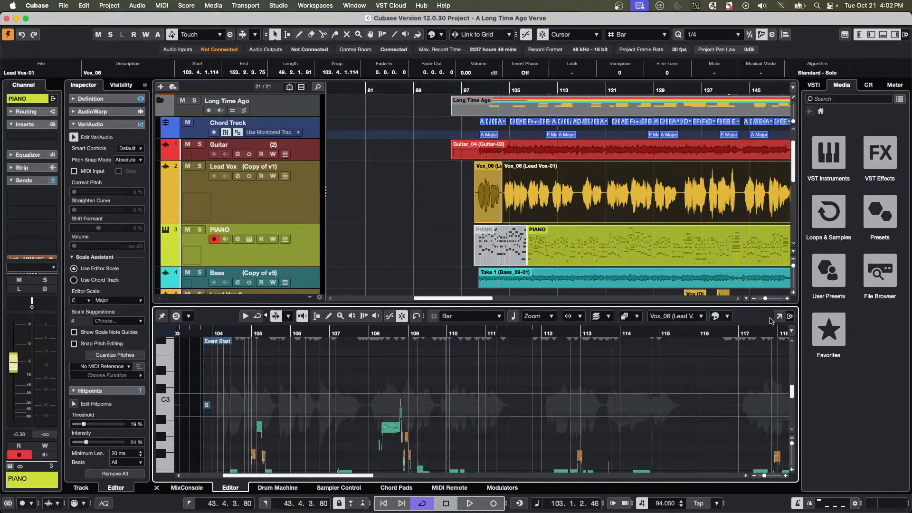
click(778, 316)
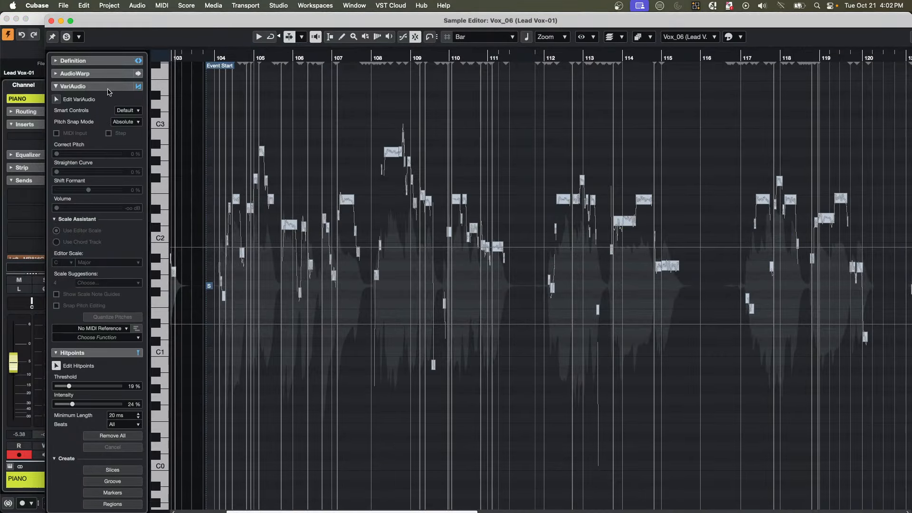
click(56, 99)
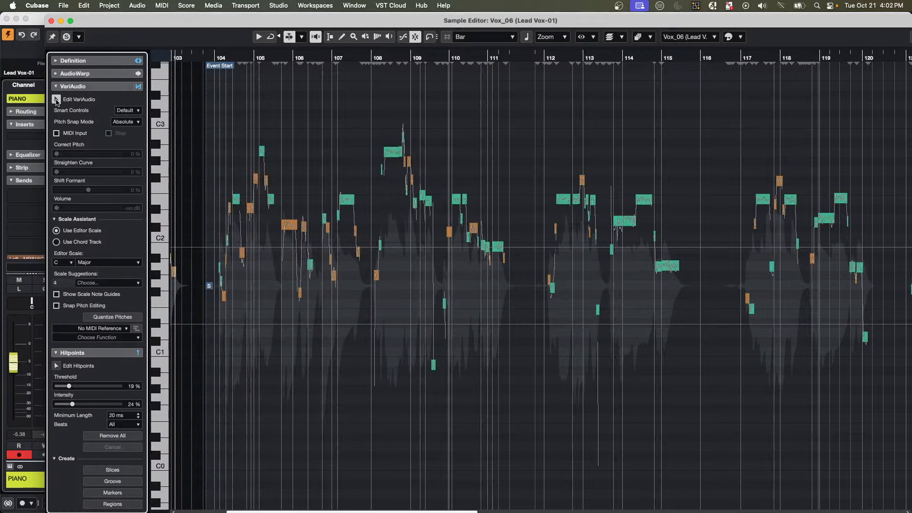
View the color schemes offered for the VariAudio segments around bar 108, keeping Scale/Chords selected.
drag(383, 56, 383, 79)
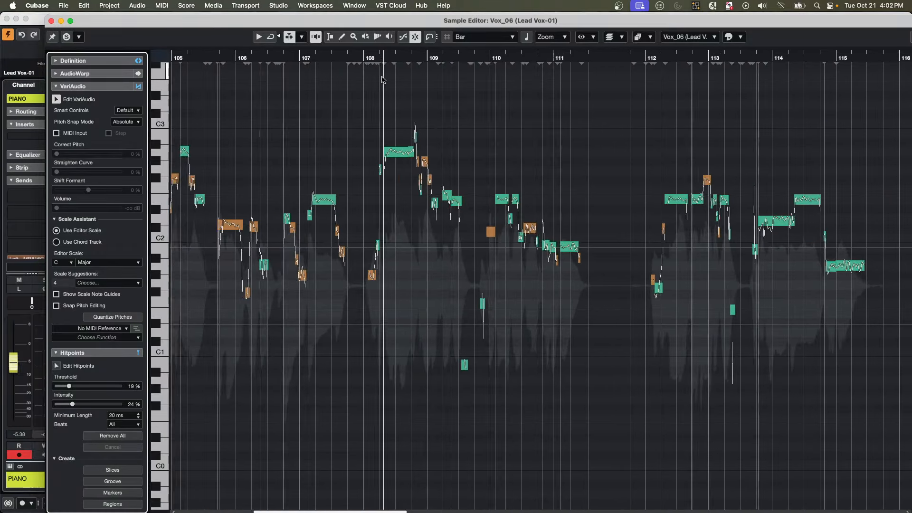
click(741, 37)
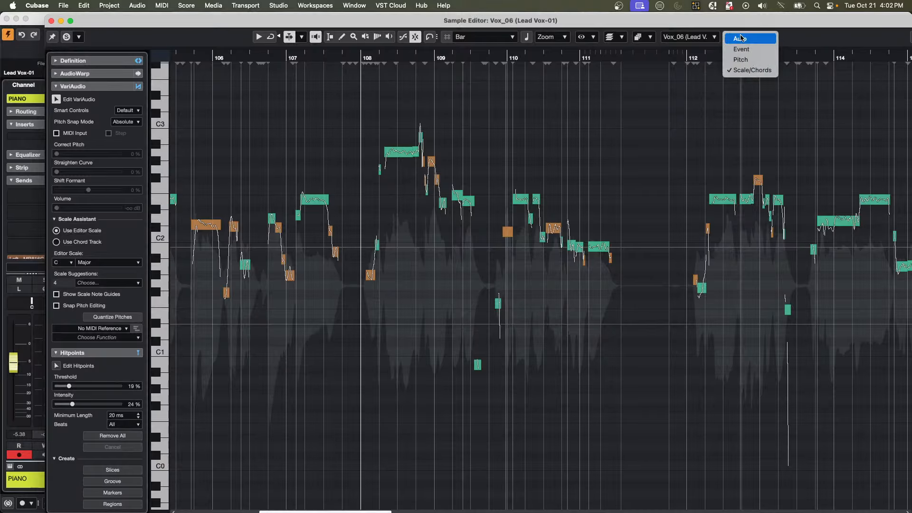
click(741, 49)
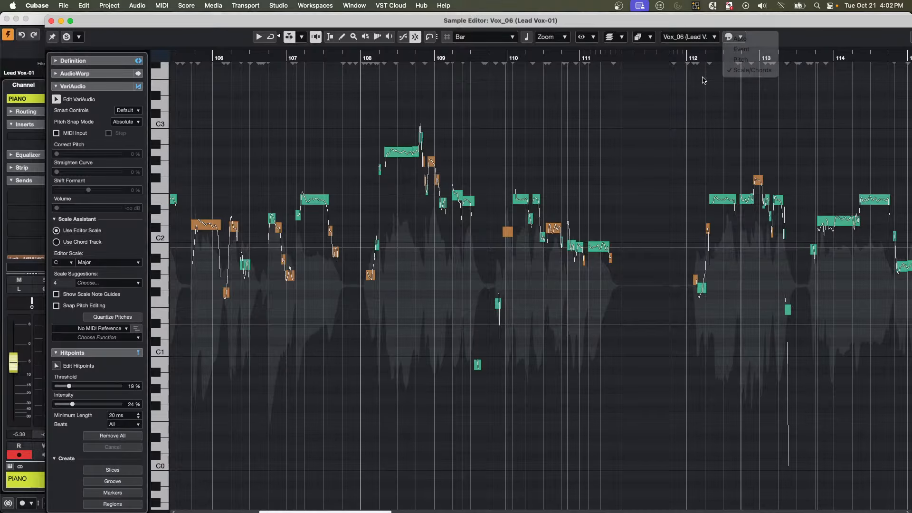
click(729, 37)
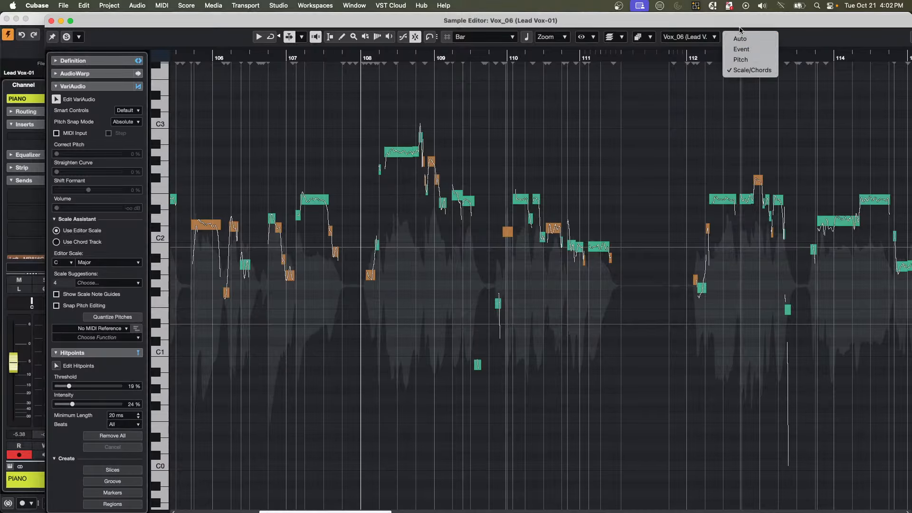
click(709, 77)
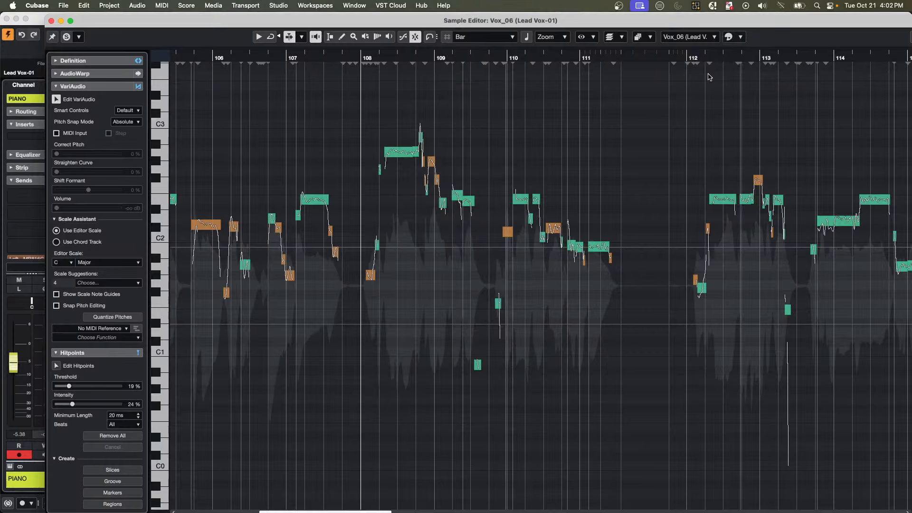
Review the VariAudio segment color options once more, leaving Scale/Chords as the active scheme.
click(744, 38)
click(716, 55)
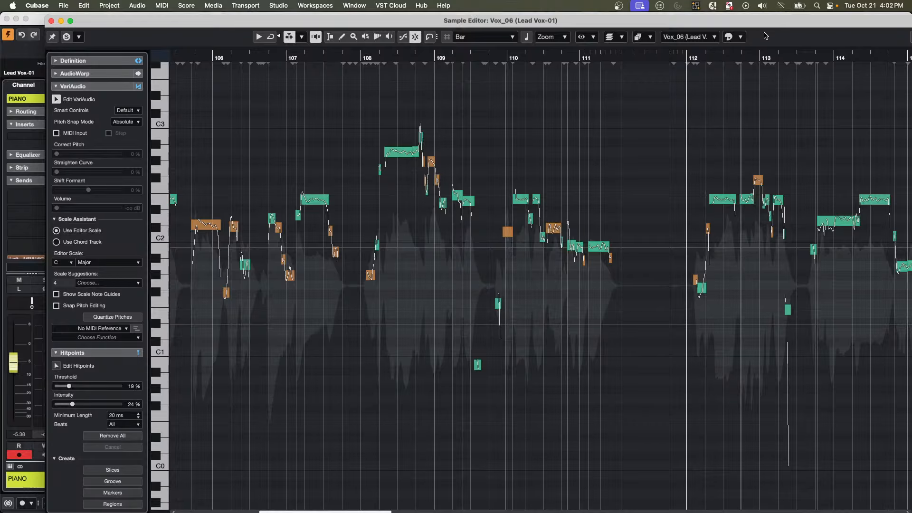
right_click(761, 37)
click(741, 37)
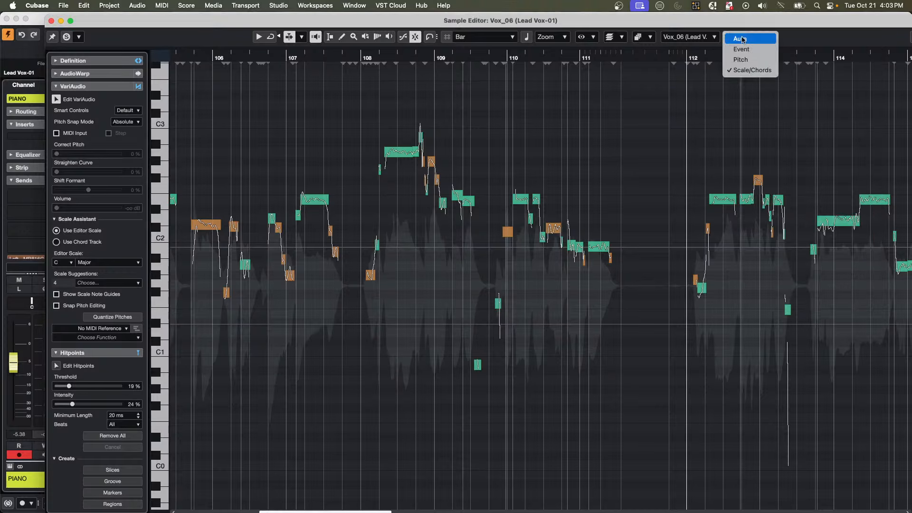
click(404, 99)
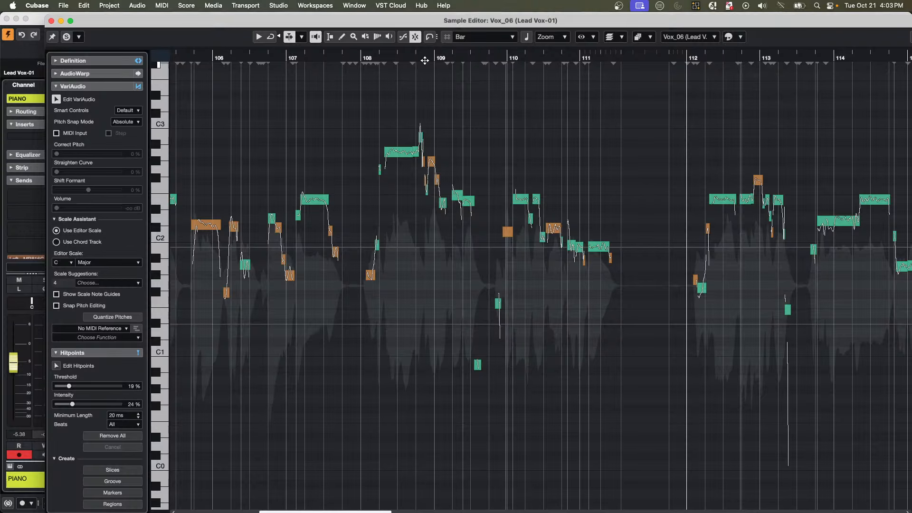
Examine the VariAudio segments from bar 108 to 110, select the long A2 segment, and close the separate Sample Editor window.
click(383, 57)
drag(382, 69, 384, 90)
scroll(433, 100, up, 5)
scroll(434, 100, down, 5)
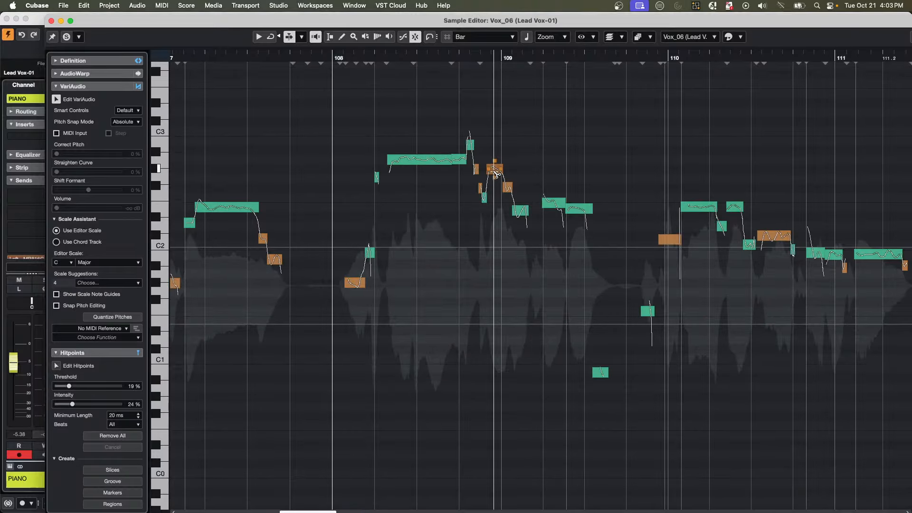
click(429, 160)
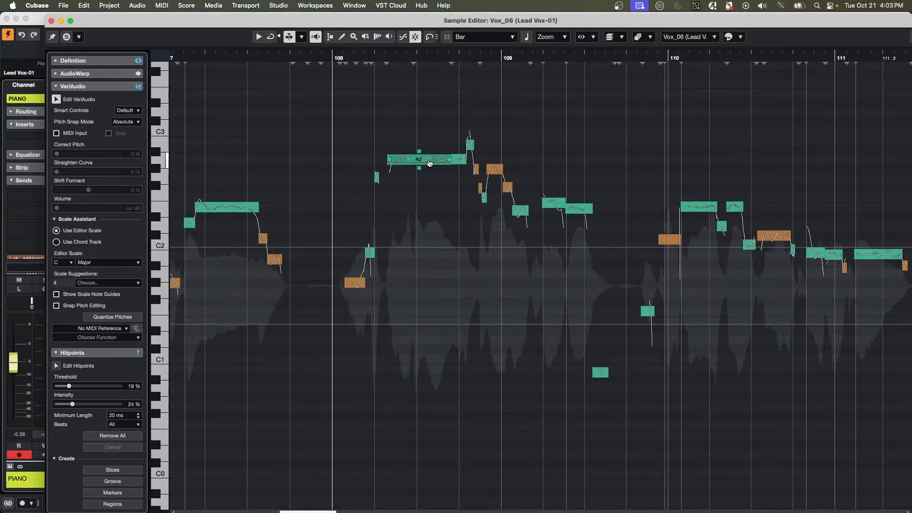
key(Delete)
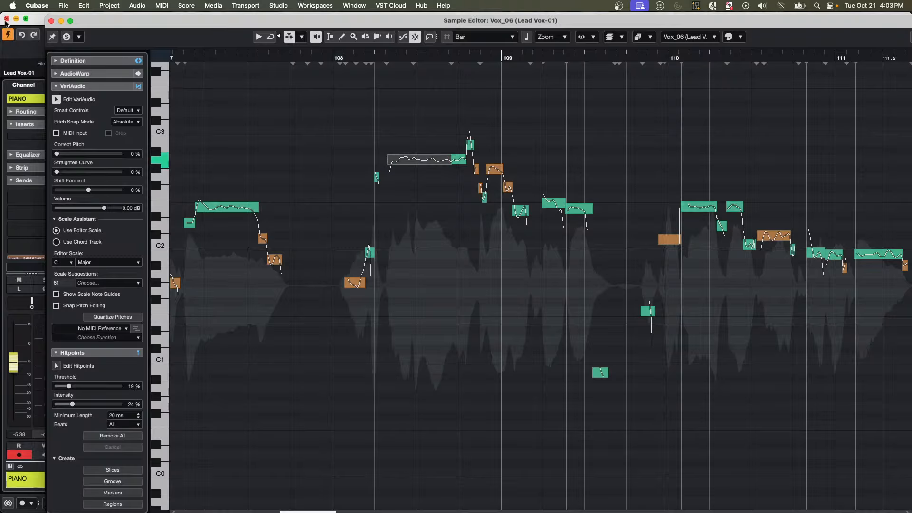
click(51, 21)
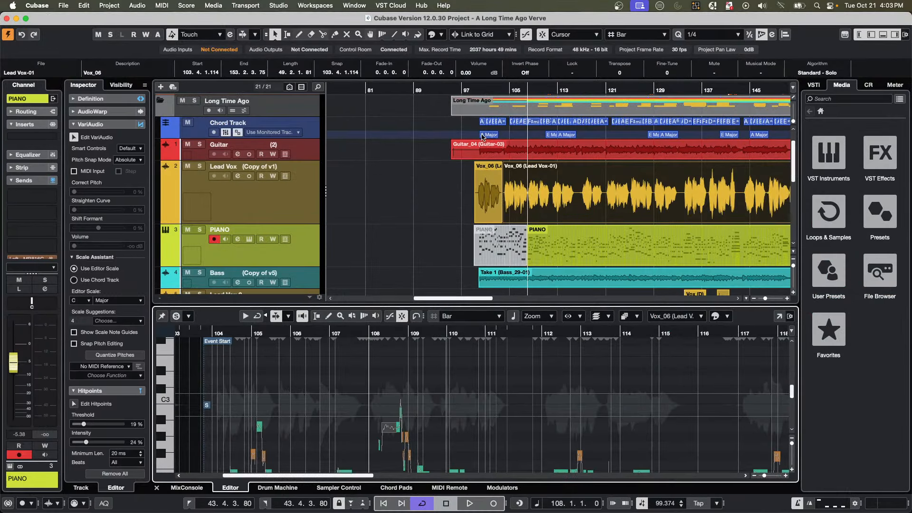
Reopen the longer Vox_06 event in a separate Sample Editor window and enable VariAudio editing around bar 105.
double_click(564, 206)
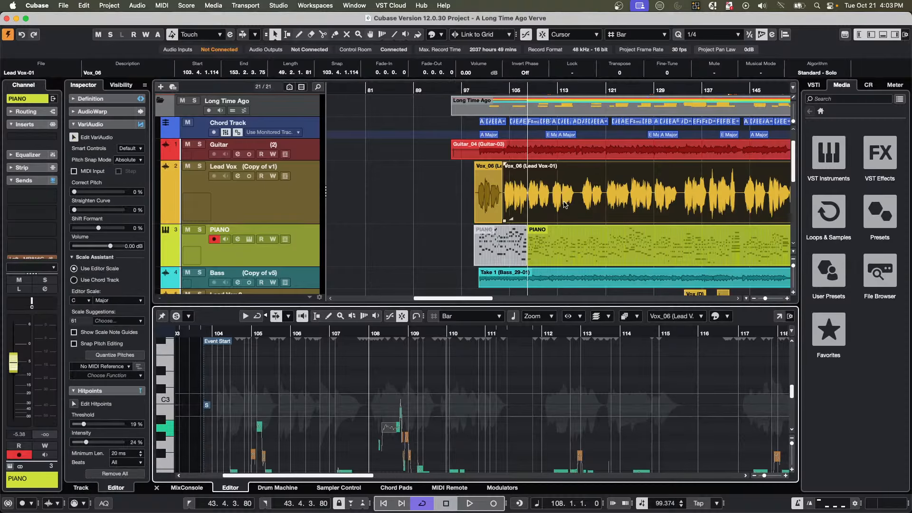
click(779, 317)
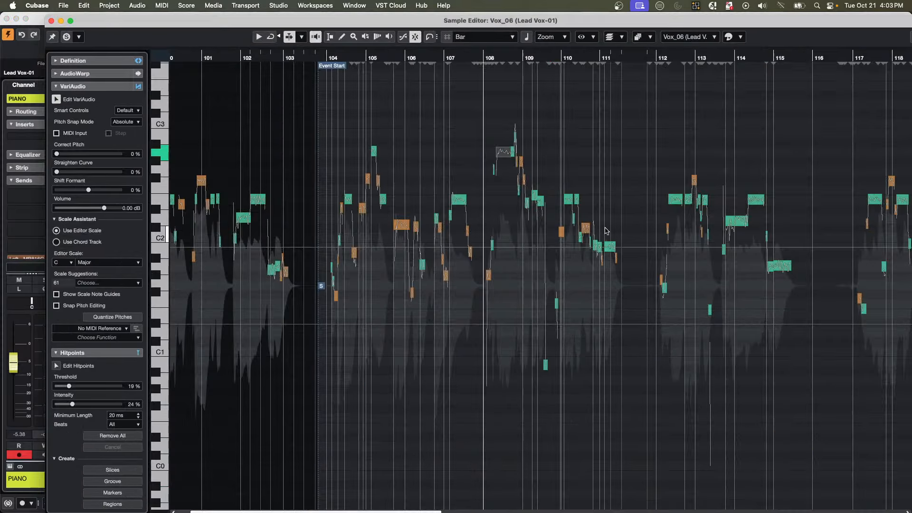
drag(360, 56, 372, 85)
key(2)
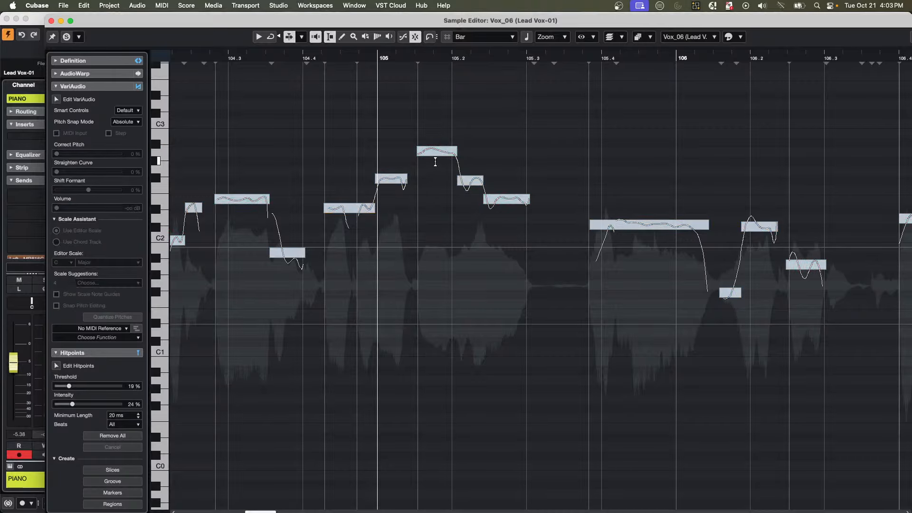
click(55, 99)
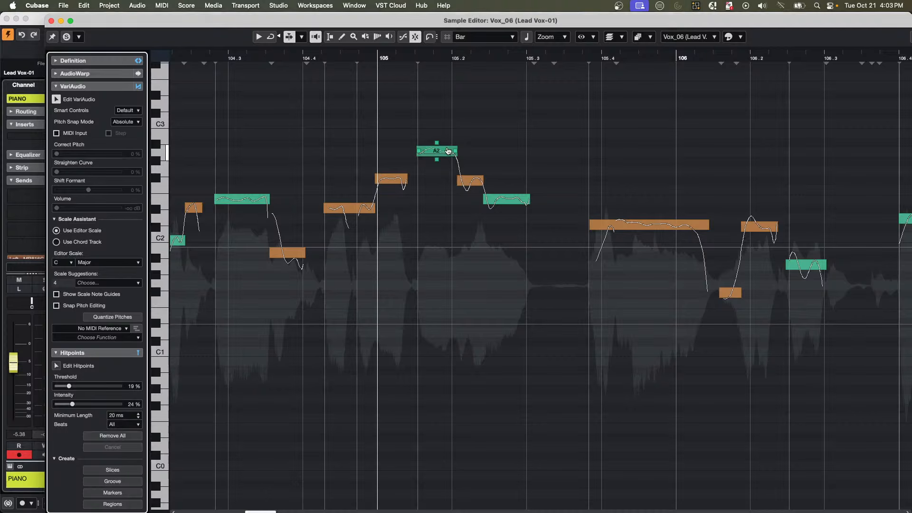
Raise the A2 segment just before 105.2 to B2 and bring it back down to A2.
mouse_move(447, 151)
mouse_down()
mouse_move(447, 142)
mouse_move(447, 151)
mouse_up()
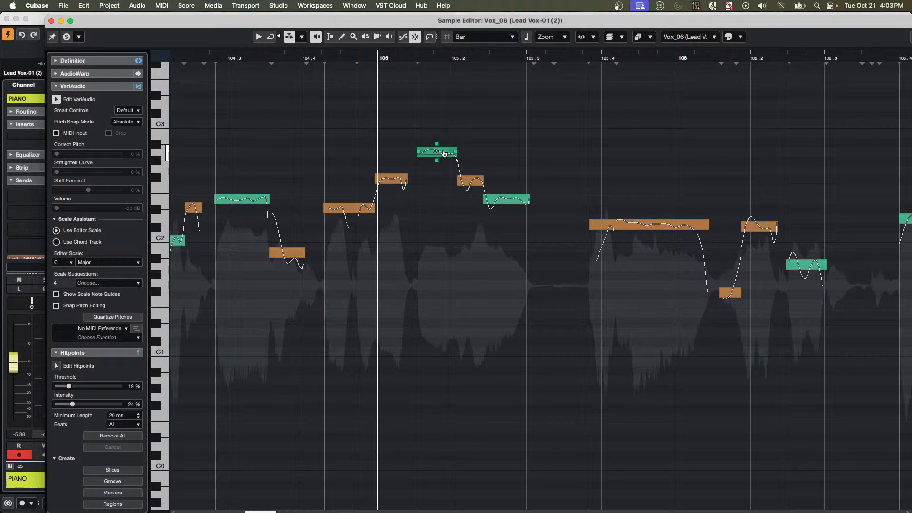
drag(444, 154, 440, 132)
click(433, 149)
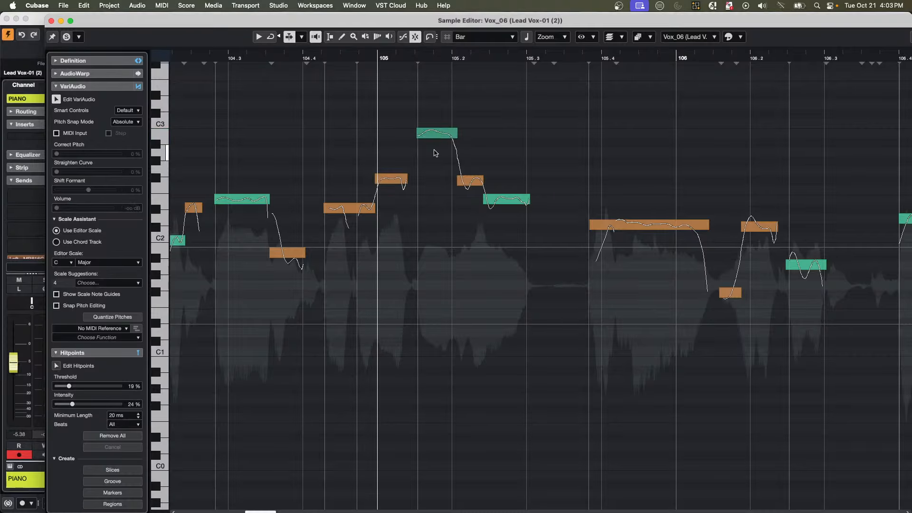
drag(445, 137, 441, 156)
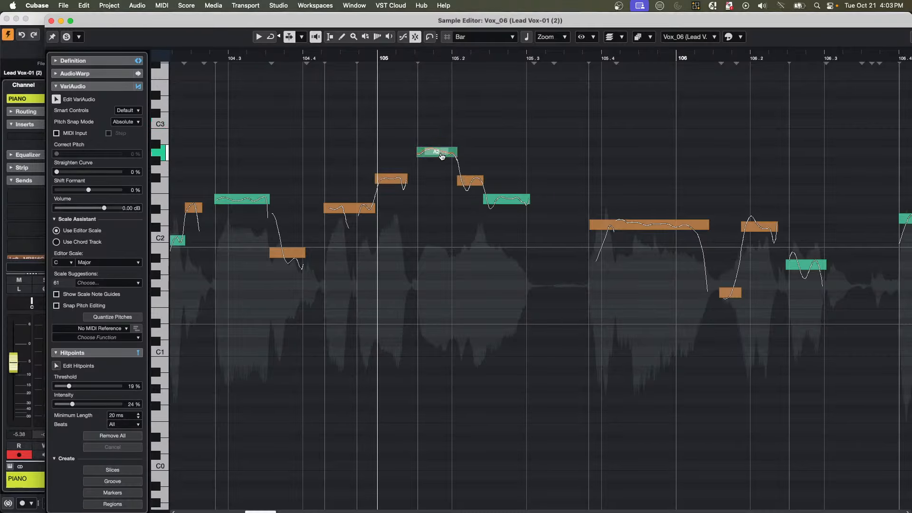
Raise the two off-scale segments on either side of the start of bar 105 to in-scale pitches and close the separate editor window.
drag(379, 56, 376, 58)
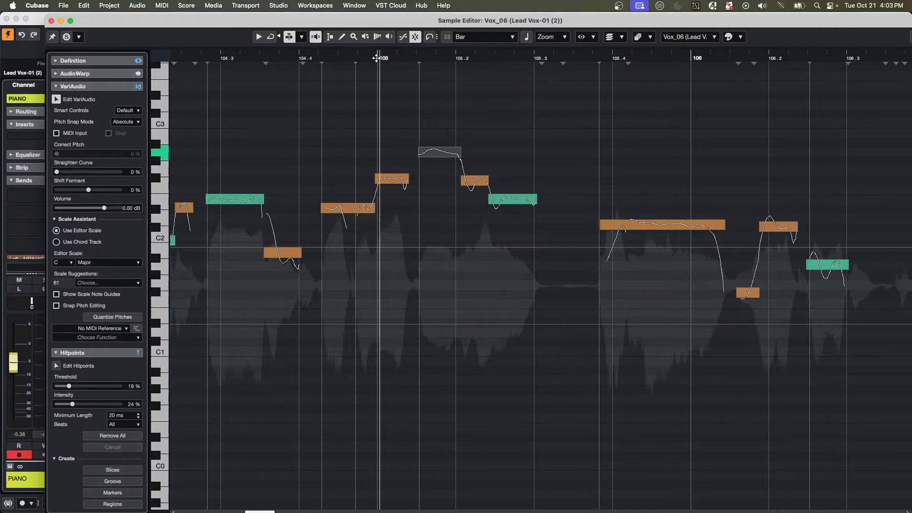
drag(348, 207, 392, 172)
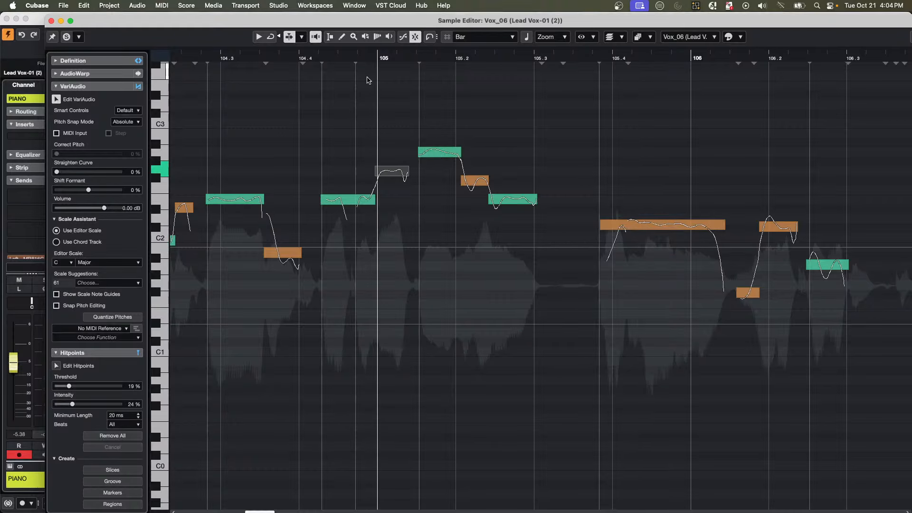
click(52, 21)
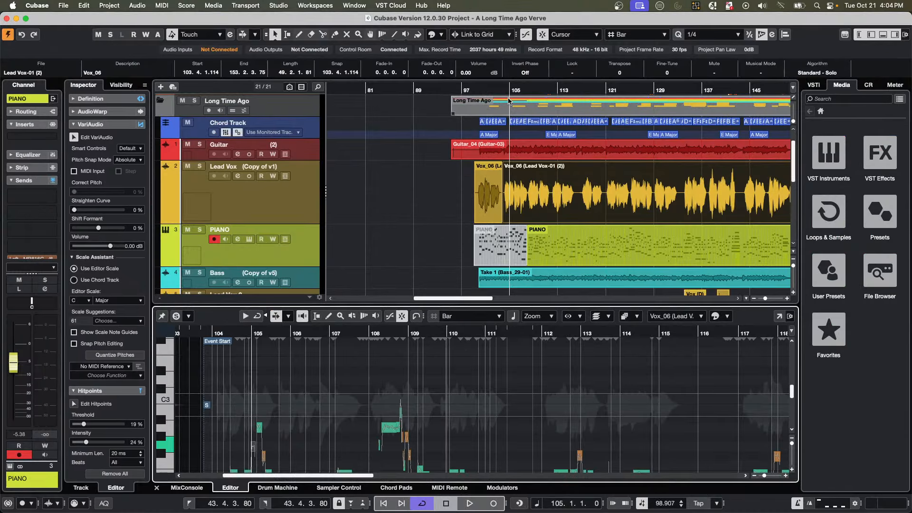
Show bars 103 to 108 in the project and reopen the Vox_06 event in a separate Sample Editor window.
drag(510, 91, 588, 157)
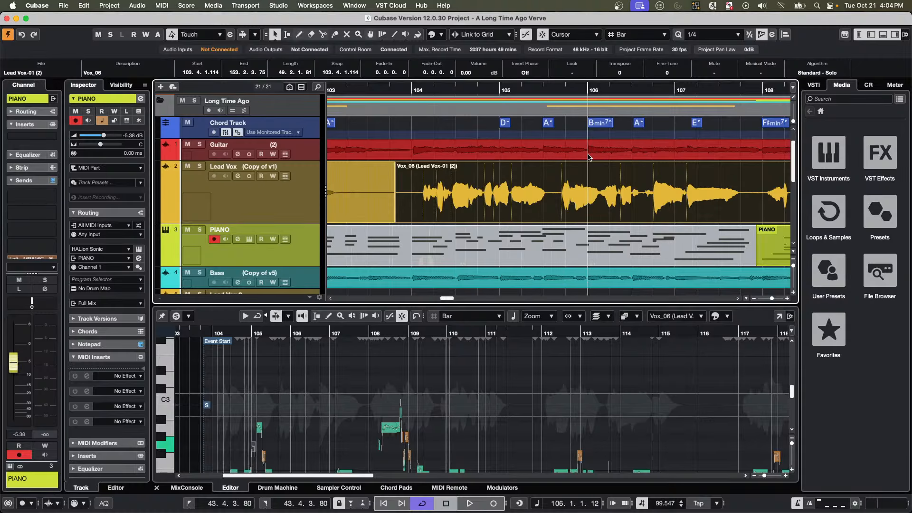
double_click(602, 192)
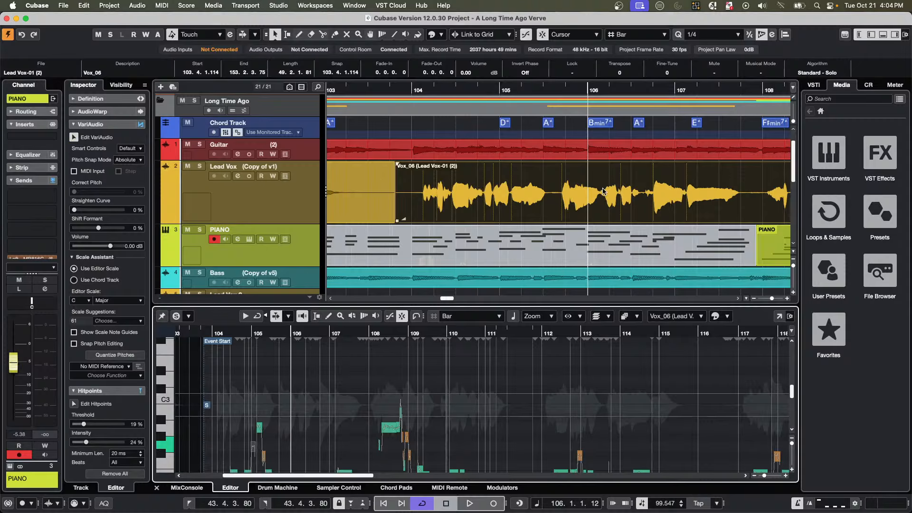
click(779, 317)
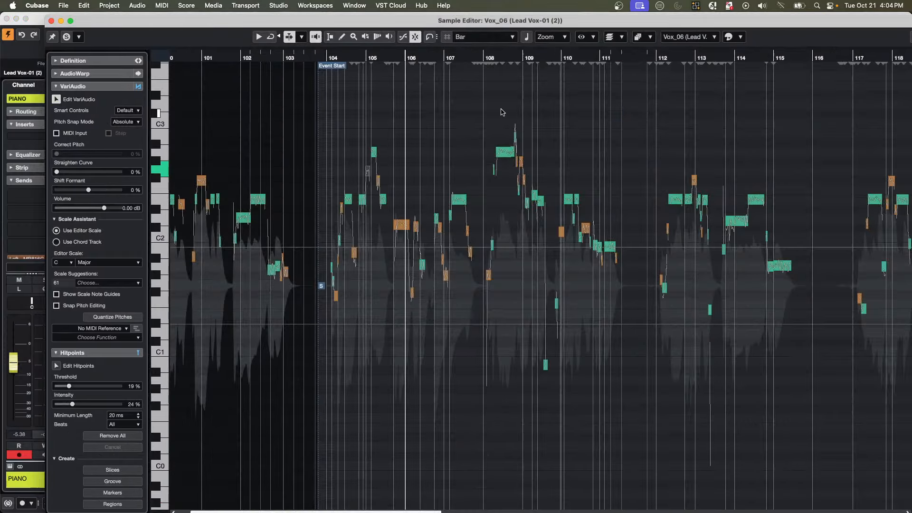
Raise the long off-scale segment around bar 106 to D2 and check the segment color schemes, keeping Scale/Chords.
key(h)
key(h)
key(h)
key(h)
key(h)
key(h)
key(h)
key(h)
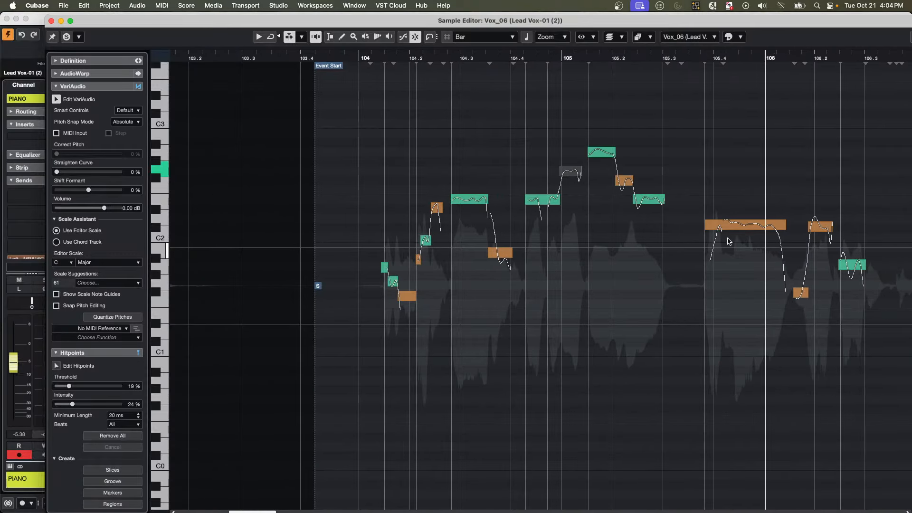
mouse_move(756, 225)
mouse_down()
mouse_move(761, 232)
mouse_move(767, 222)
mouse_move(774, 158)
mouse_move(767, 220)
mouse_up()
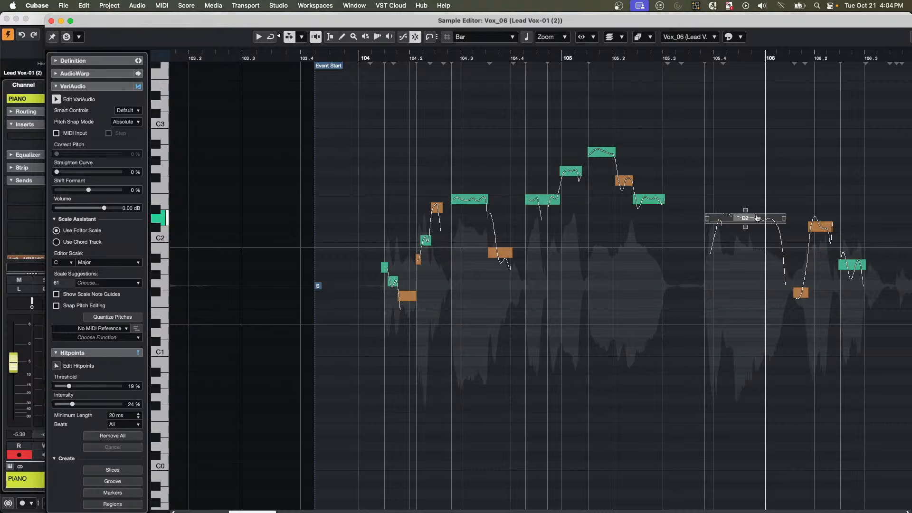
click(739, 37)
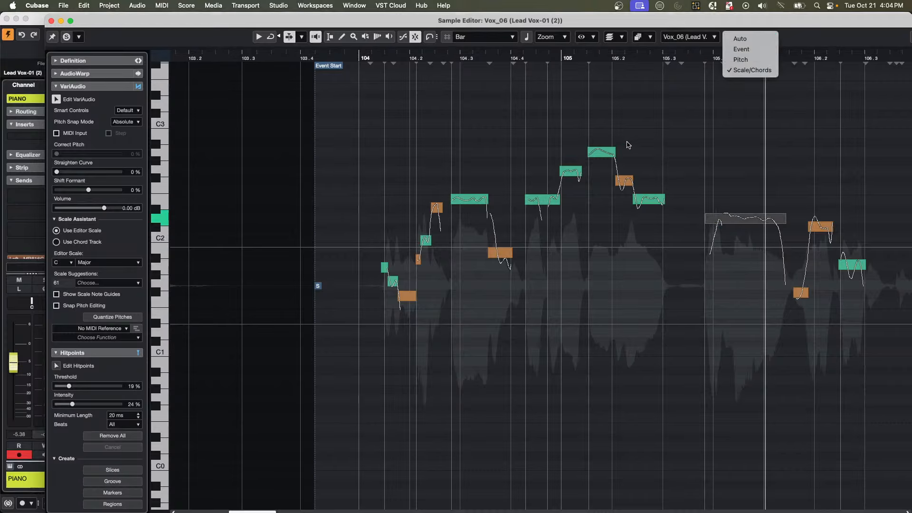
click(676, 176)
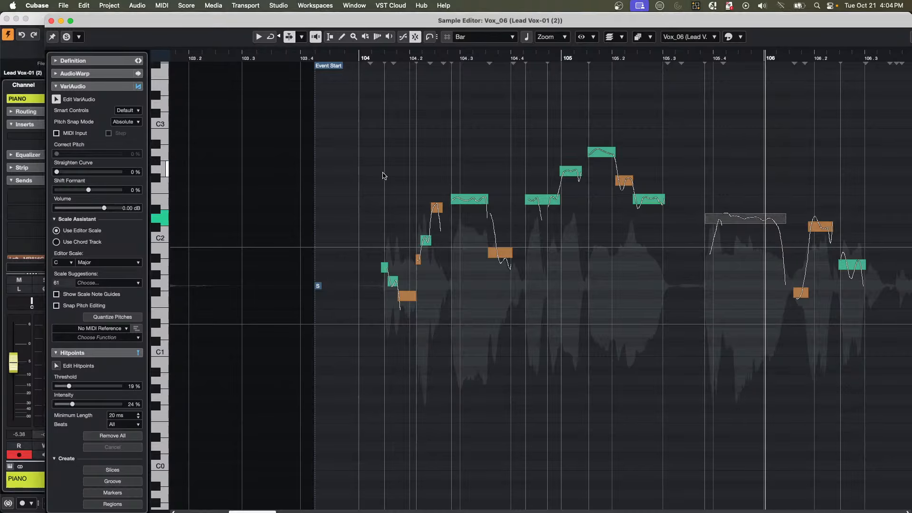
Raise the segment at the start of bar 105 to B2 and close the separate Sample Editor window.
click(574, 174)
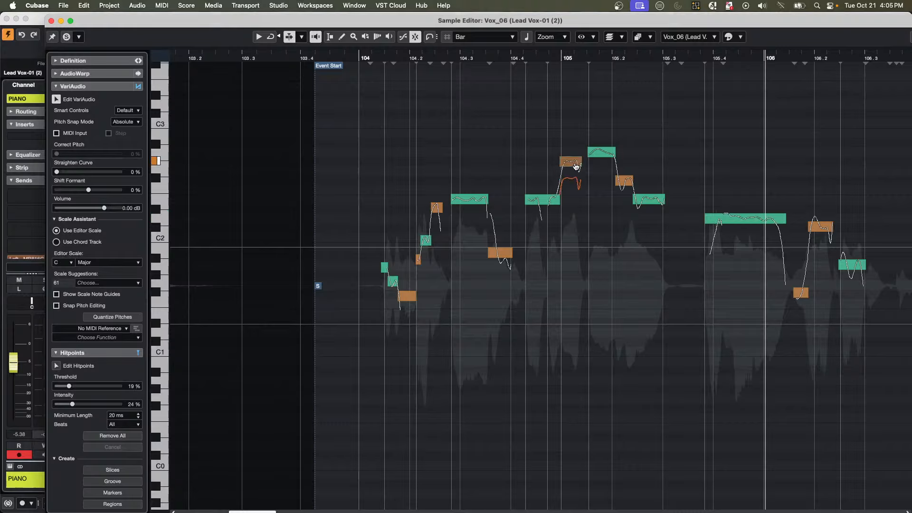
drag(576, 174, 575, 137)
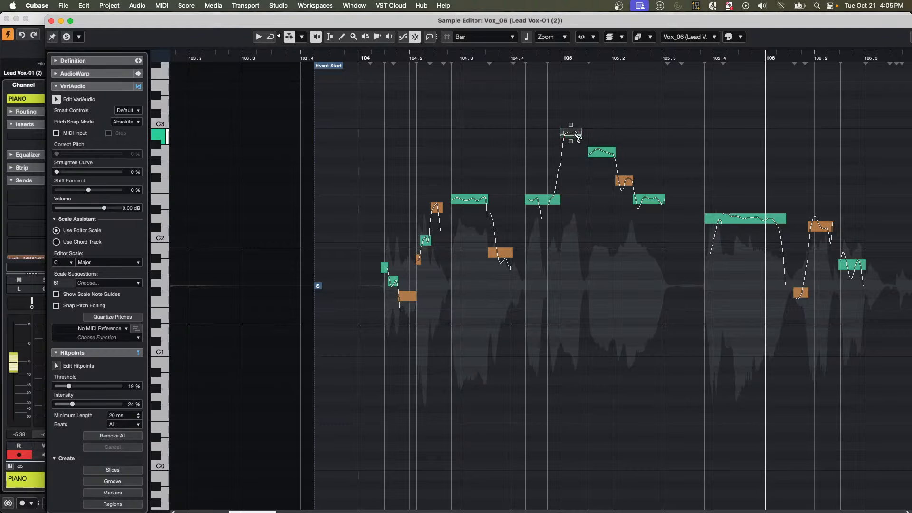
click(574, 158)
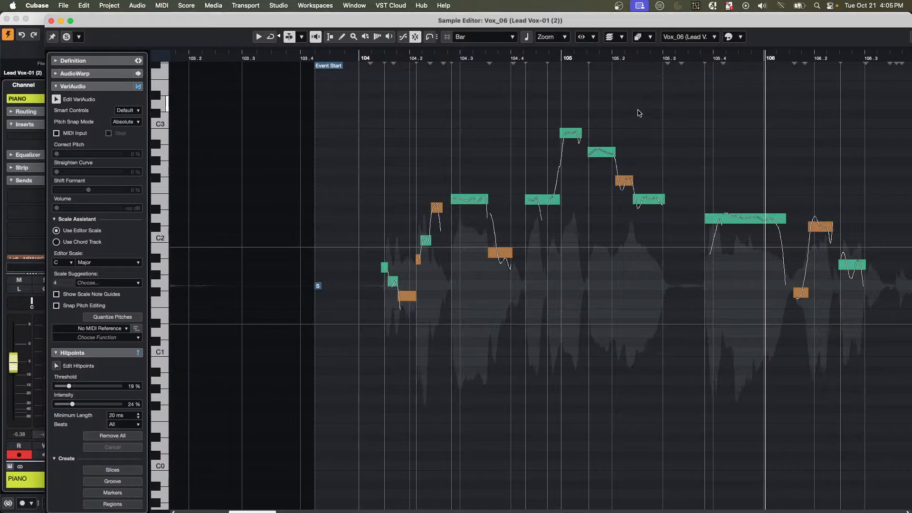
click(50, 21)
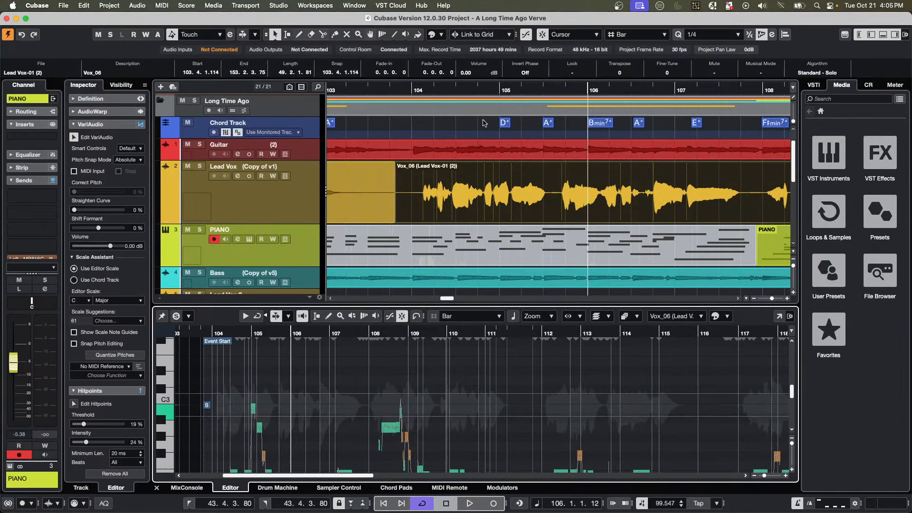
Select the PIANO part that starts at the end of bar 107 and show it in a separate Key Editor window.
click(483, 130)
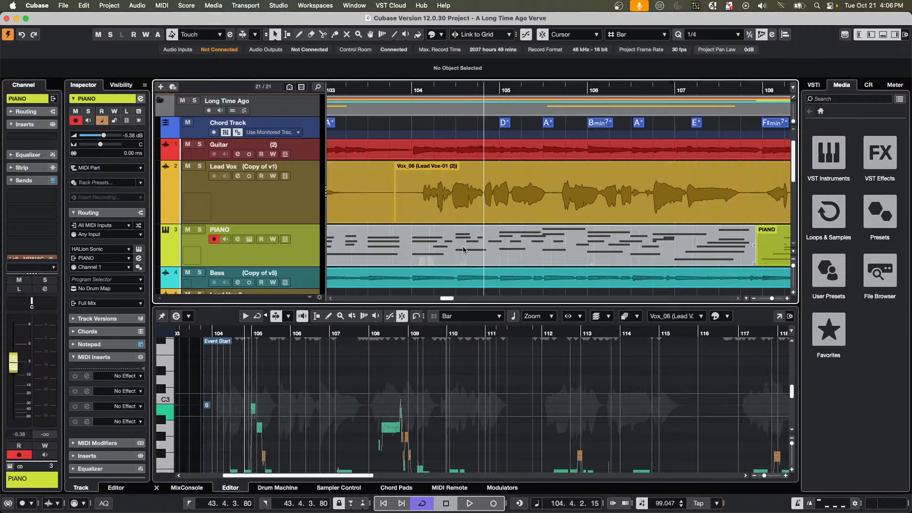
click(772, 252)
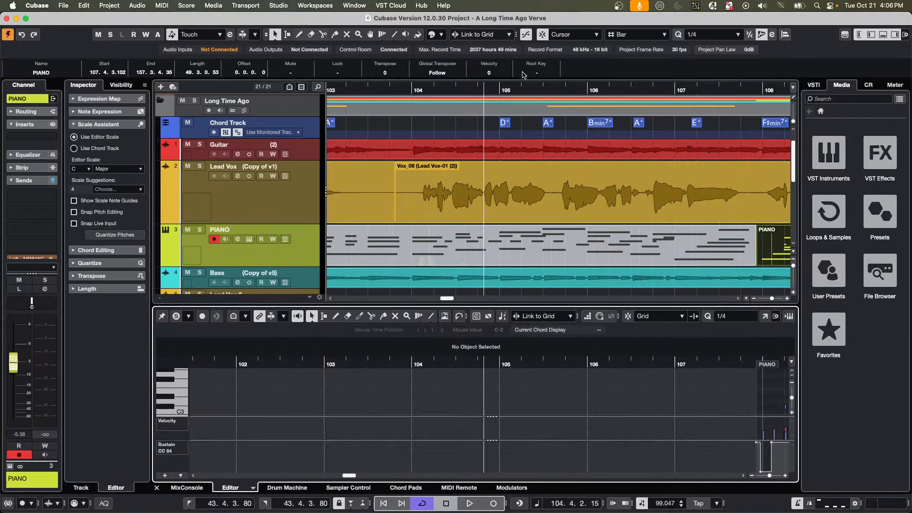
drag(523, 80, 515, 77)
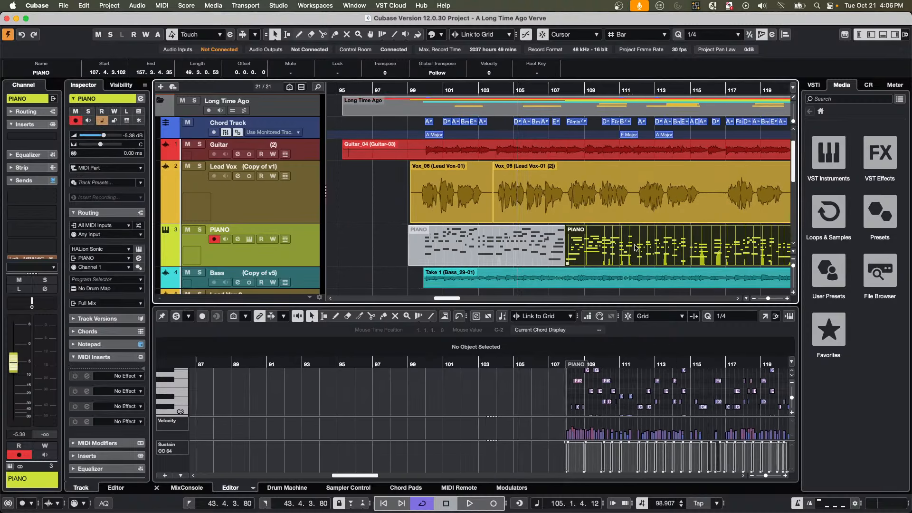
click(765, 316)
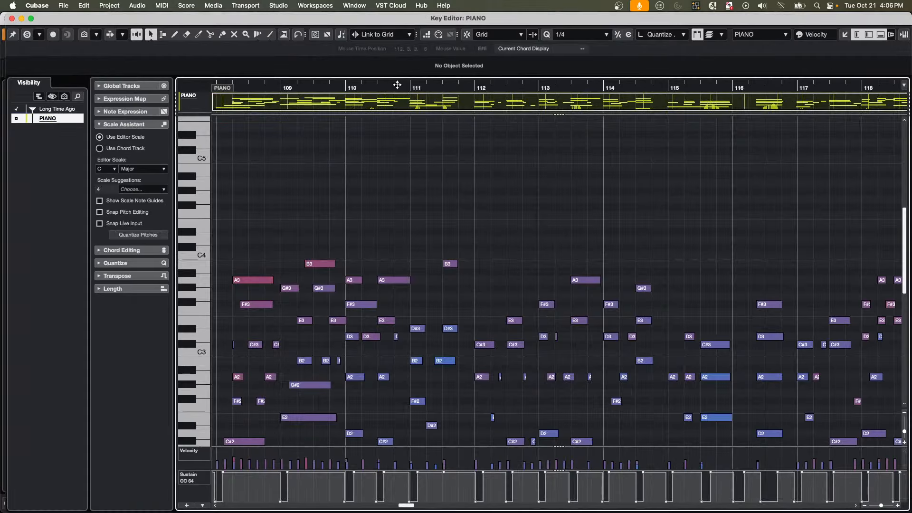
Select the long A3 note around 110.3 and set its length to 0.2.0.0.
click(383, 91)
drag(383, 110, 382, 132)
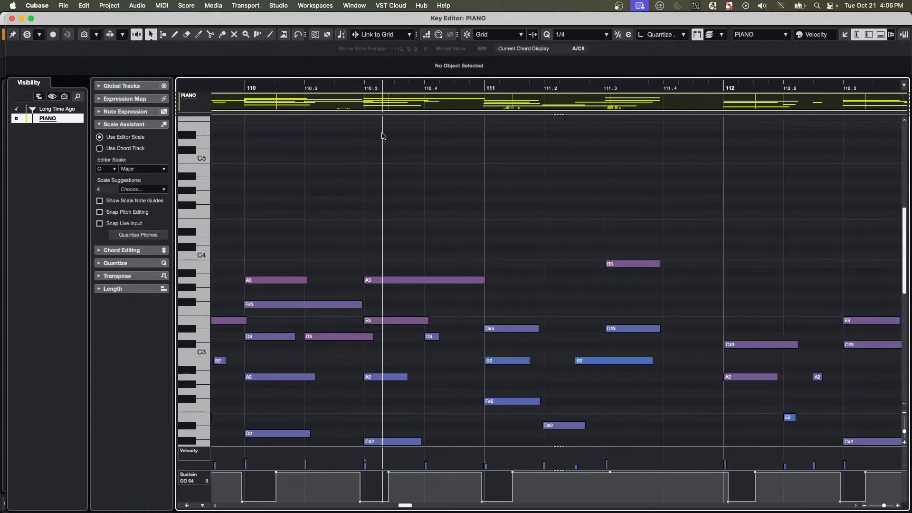
click(382, 280)
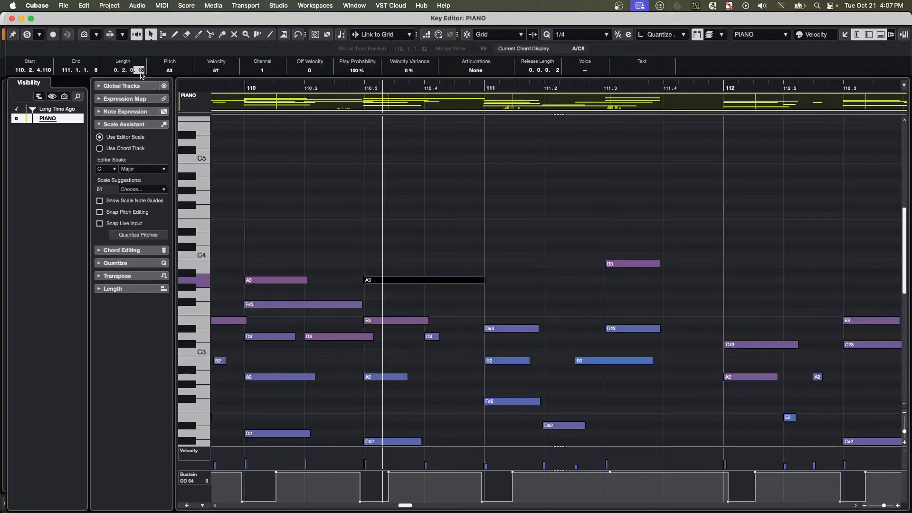
scroll(141, 75, down, 11)
scroll(141, 73, down, 2)
scroll(143, 75, up, 2)
scroll(143, 74, down, 1)
scroll(143, 74, down, 10)
scroll(141, 74, up, 1)
Switch the Key Editor ruler format to Samples and return it to Bars+Beats.
right_click(281, 86)
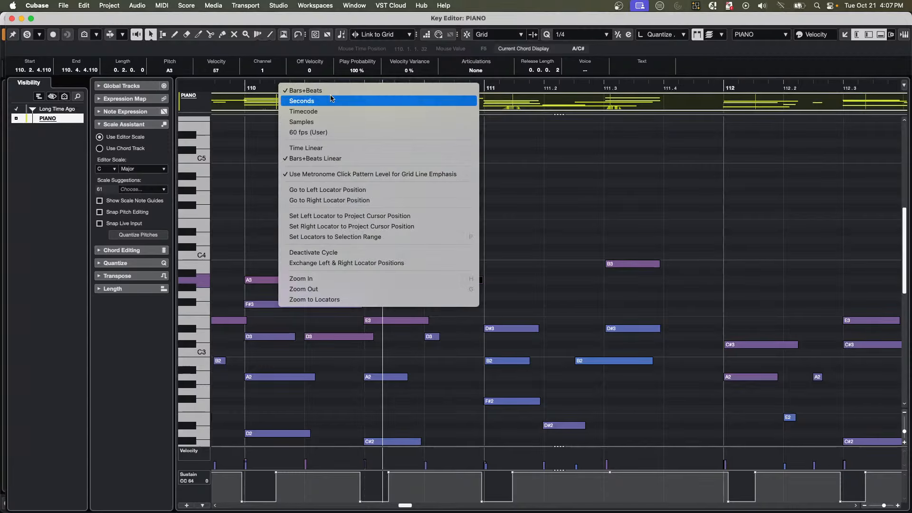
click(330, 123)
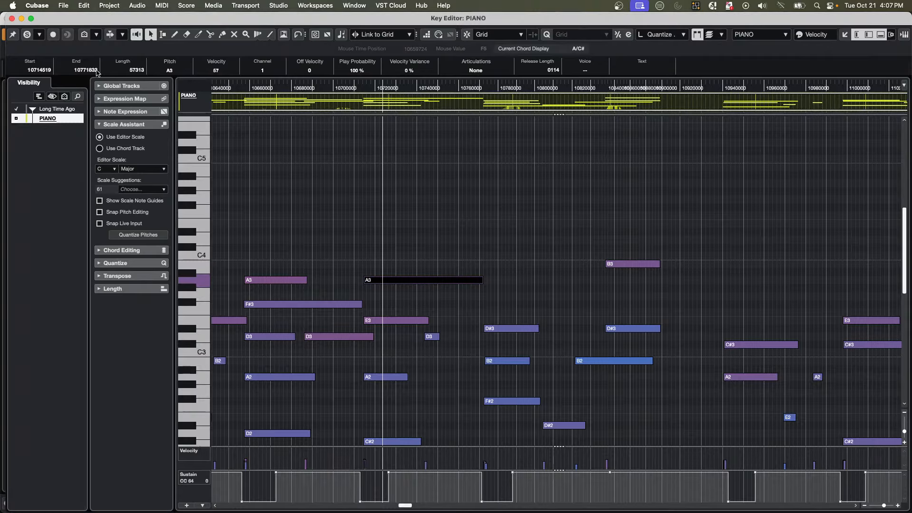
right_click(283, 87)
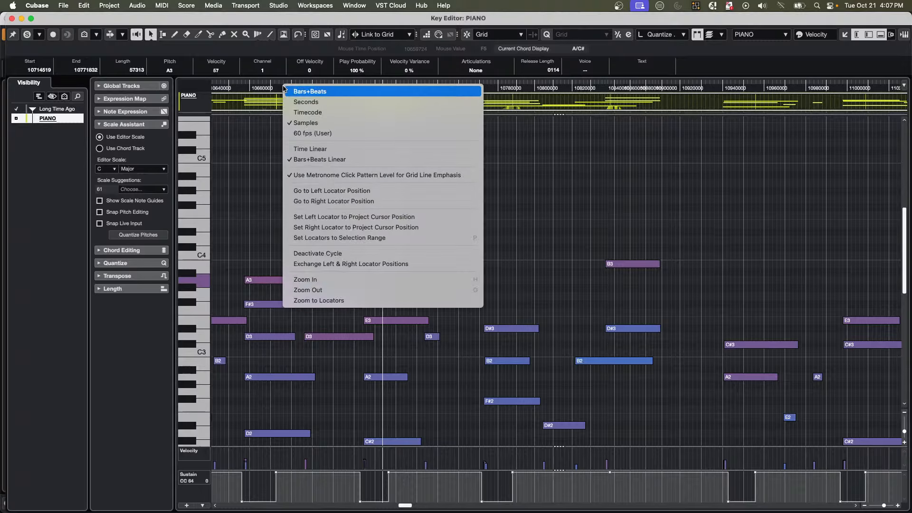
click(330, 92)
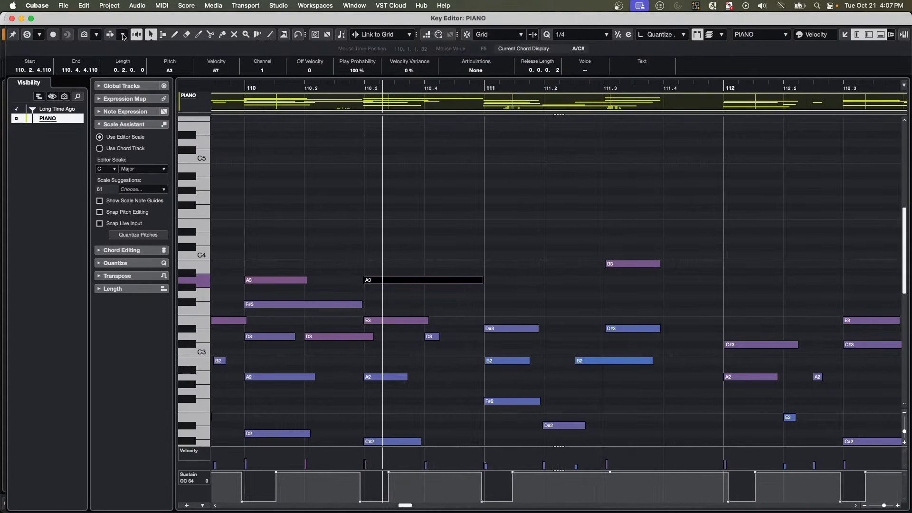
Open the MIDI page of the program preferences to view the MIDI Display Resolution setting.
click(37, 6)
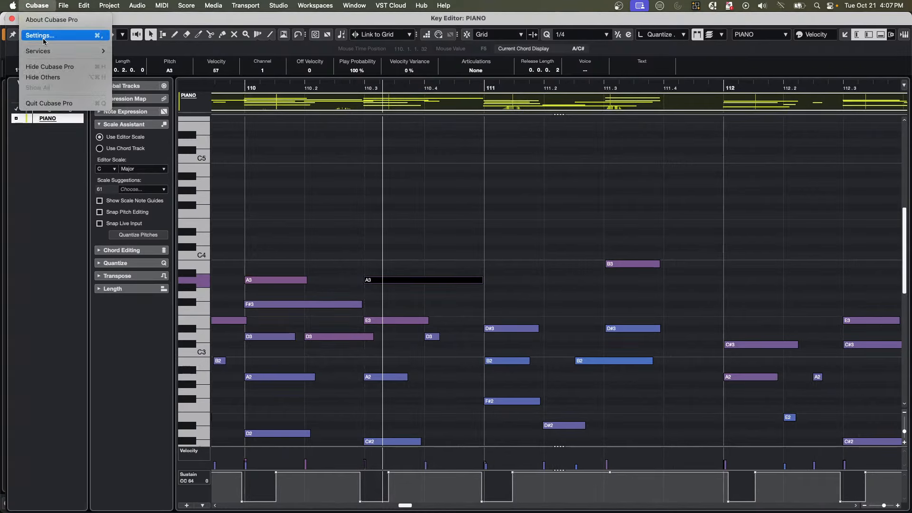
click(43, 42)
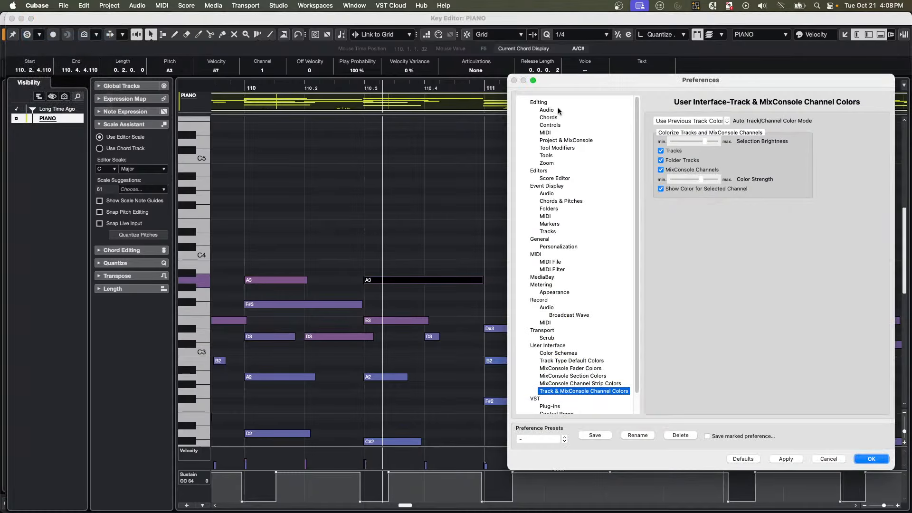
drag(571, 80, 267, 53)
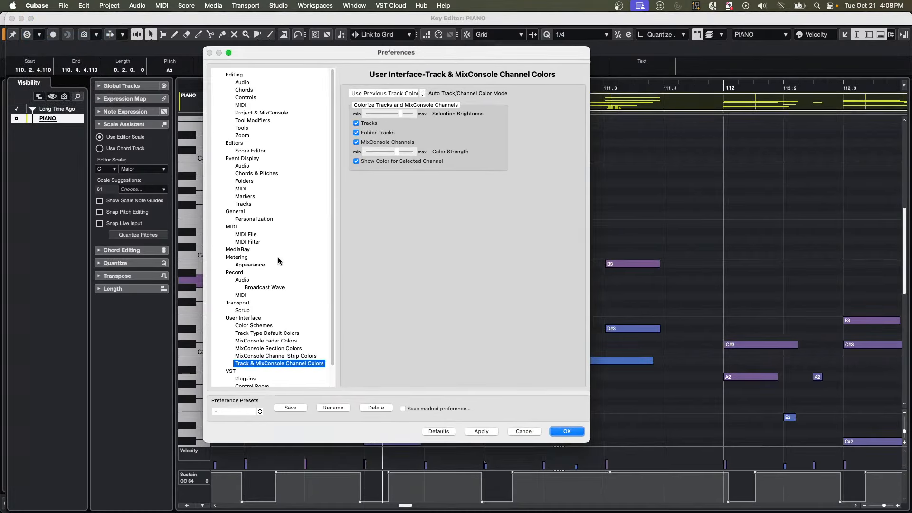
click(232, 227)
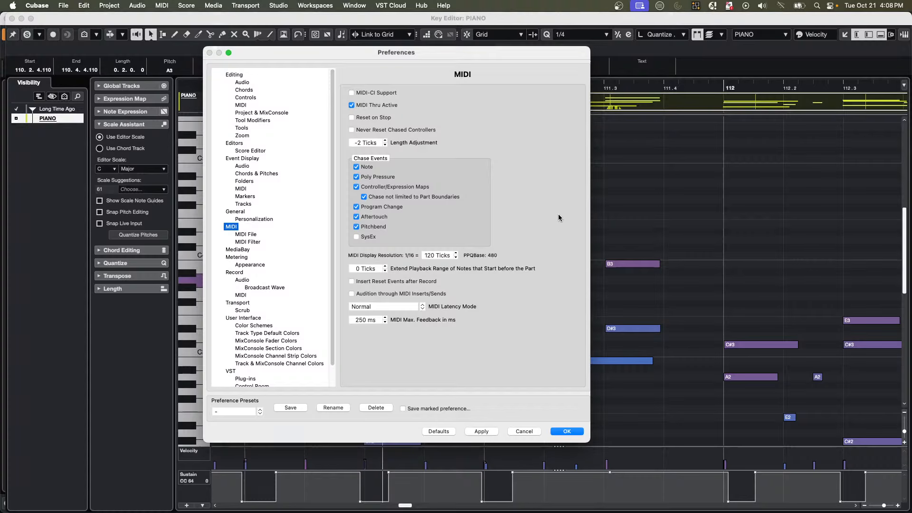
Try MIDI Display Resolution values of 240 and 480 ticks, and restore it to 120 ticks.
click(429, 257)
text(240)
key(Return)
click(432, 256)
text(480)
key(Return)
click(437, 256)
text(120)
key(Return)
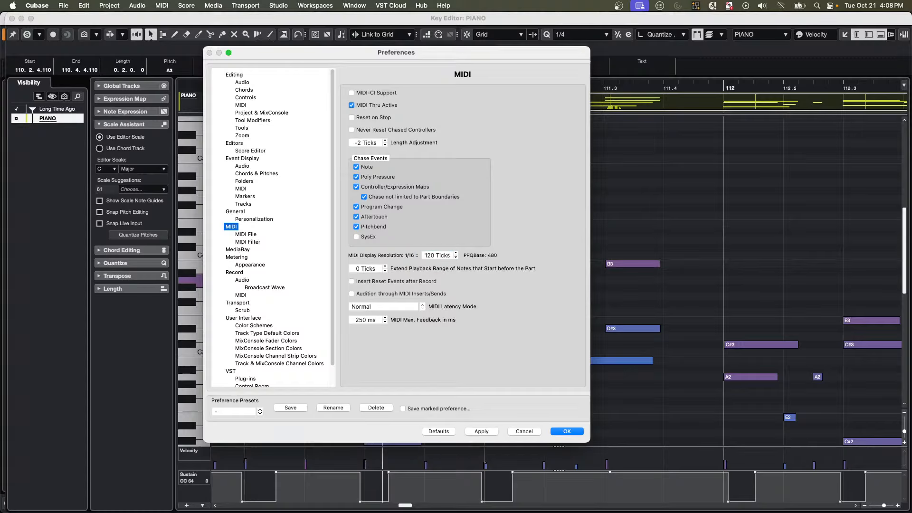
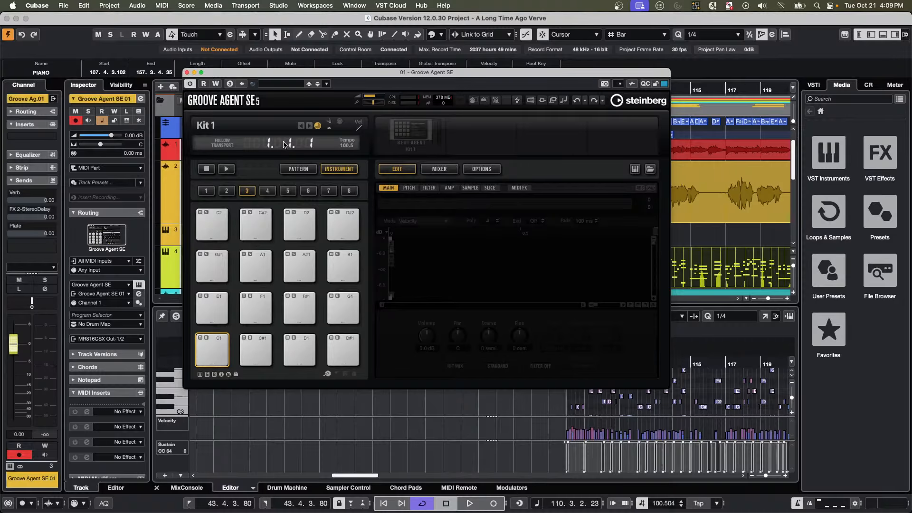
Load 8 Bit Kit 1 with its patterns into the Groove Agent SE kit slot and audition the Kick 1 pad.
click(411, 136)
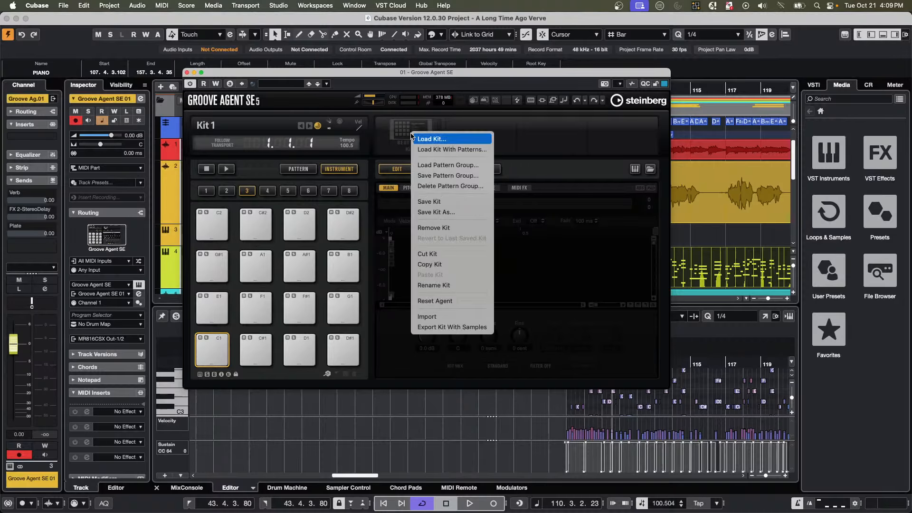
click(433, 150)
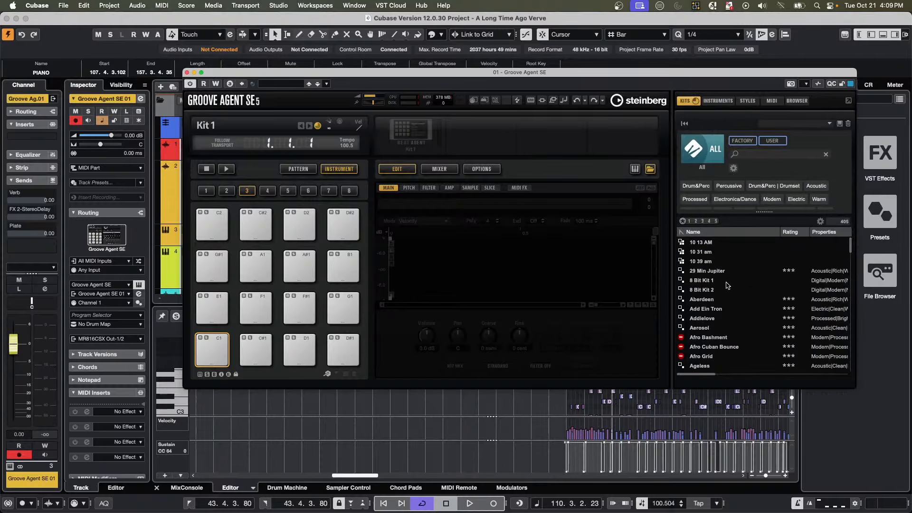
double_click(725, 282)
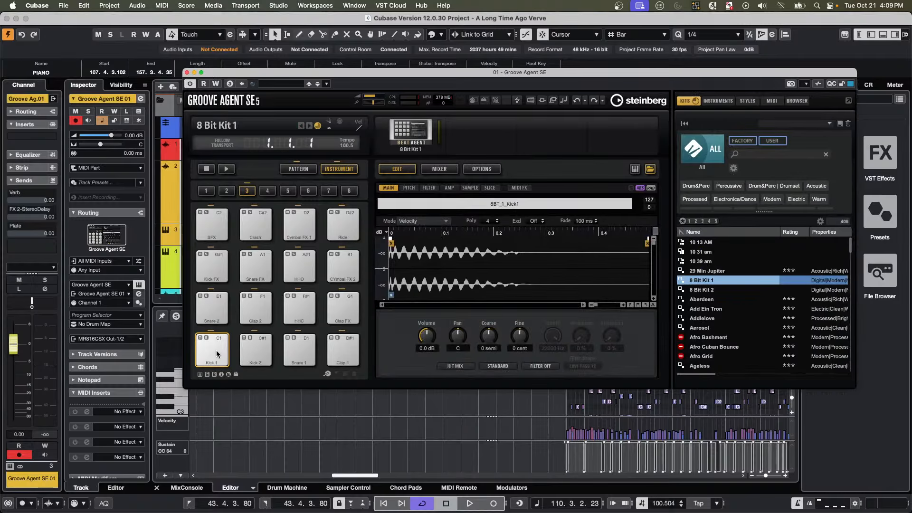
click(216, 351)
click(215, 347)
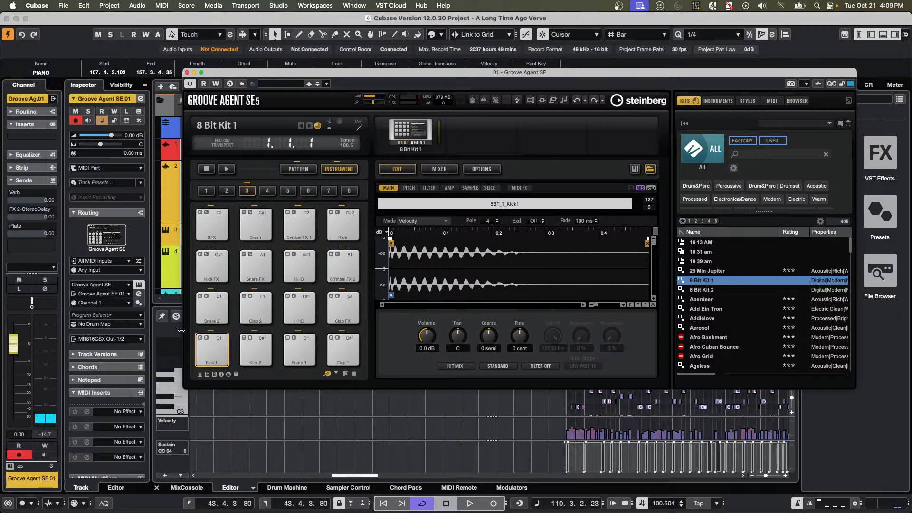
Assign C3 as the trigger note of the Kick 1 pad.
right_click(221, 352)
scroll(266, 380, down, 3)
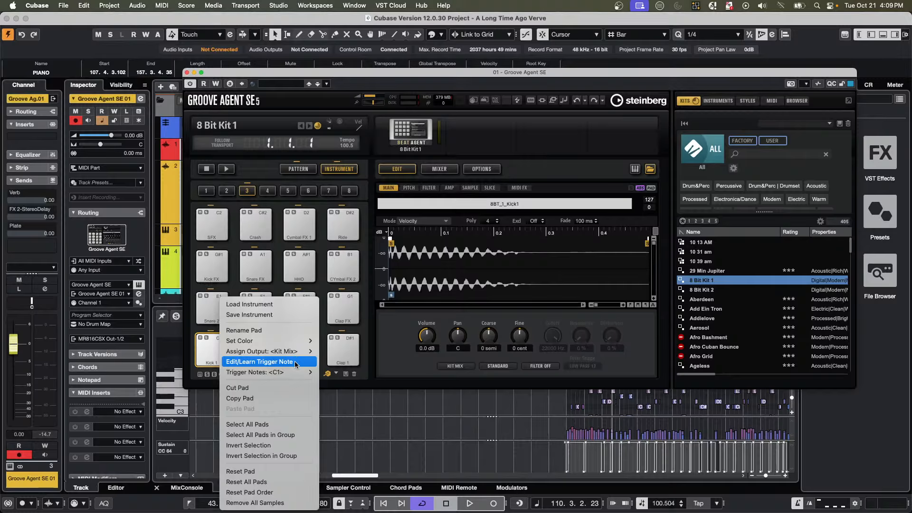
mouse_move(285, 372)
mouse_move(361, 372)
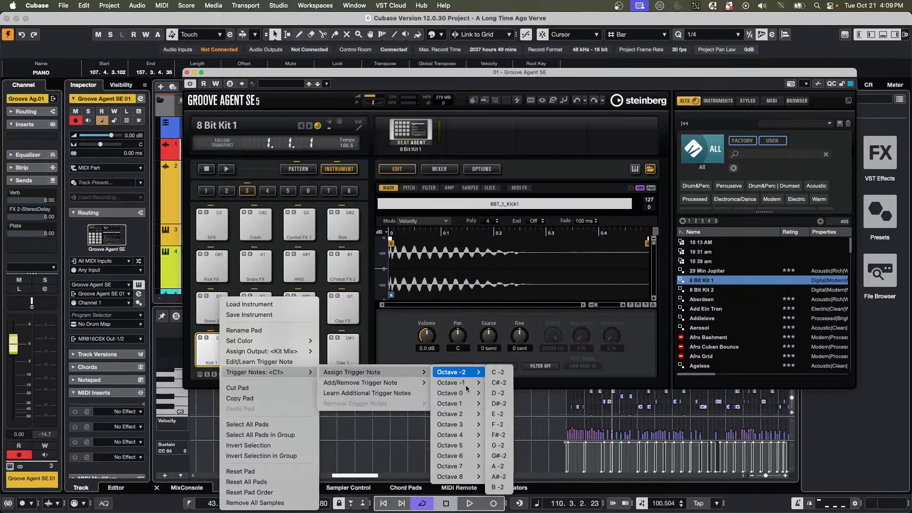
mouse_move(449, 424)
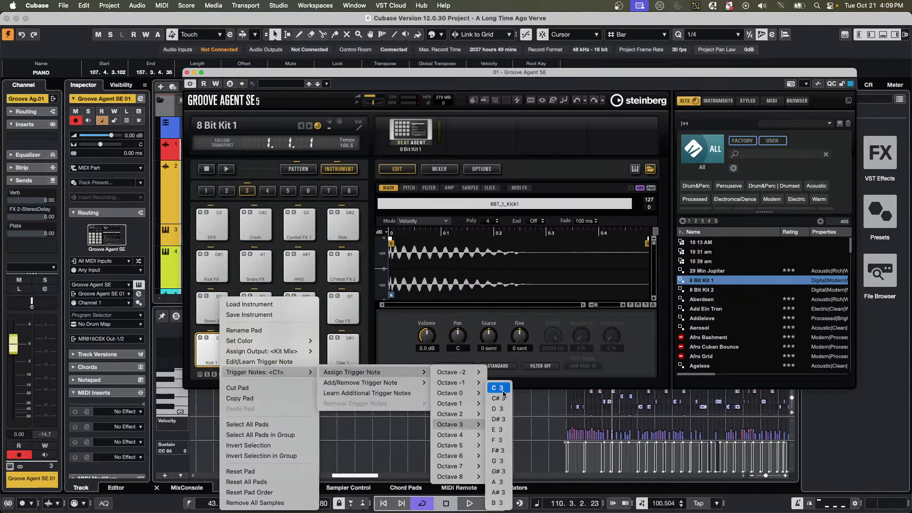
click(502, 391)
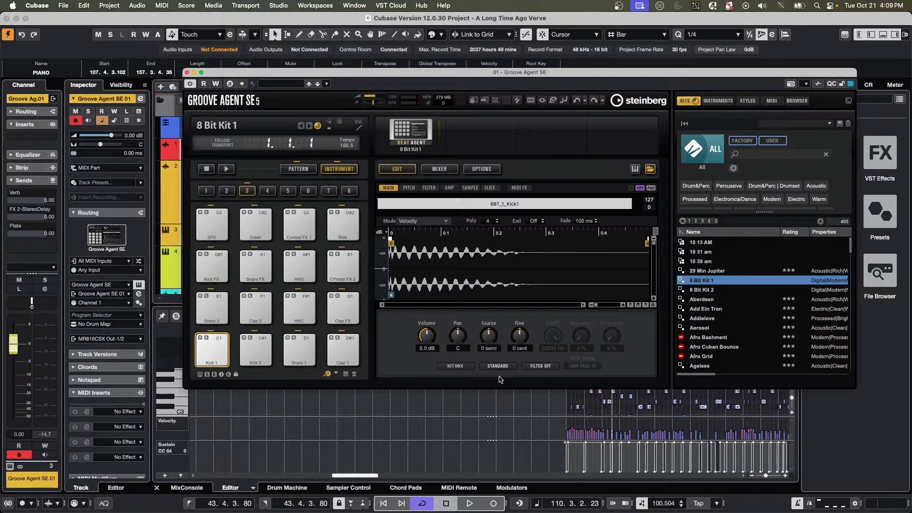
Check the lock options for kit browsing and audition the Kick 1 pad on its C3 trigger note.
click(236, 374)
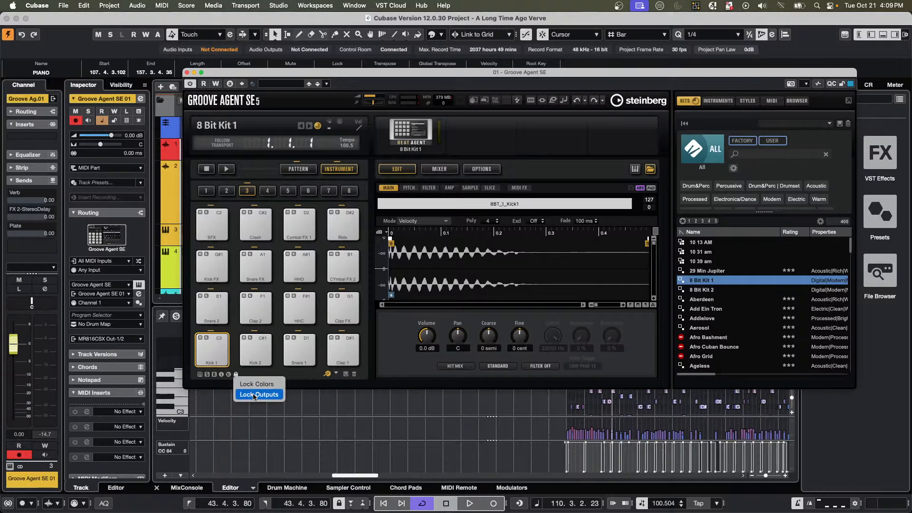
click(209, 348)
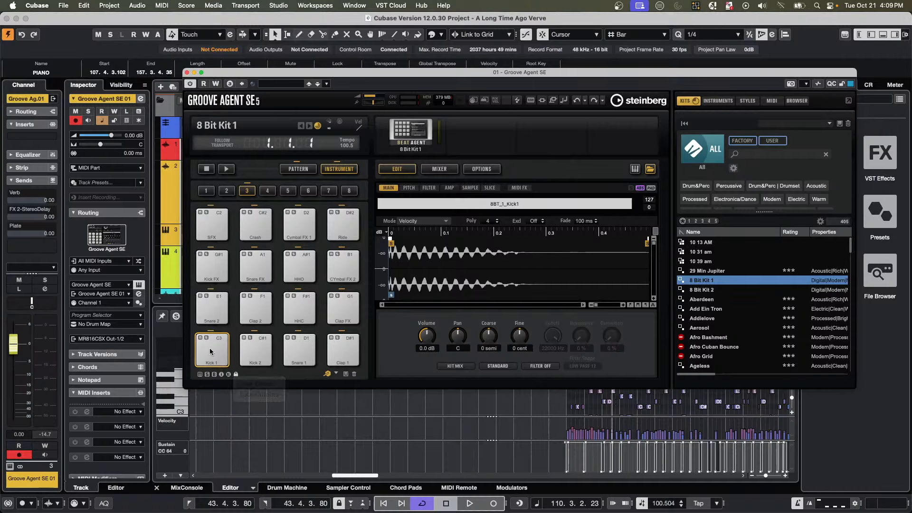
click(209, 348)
click(212, 351)
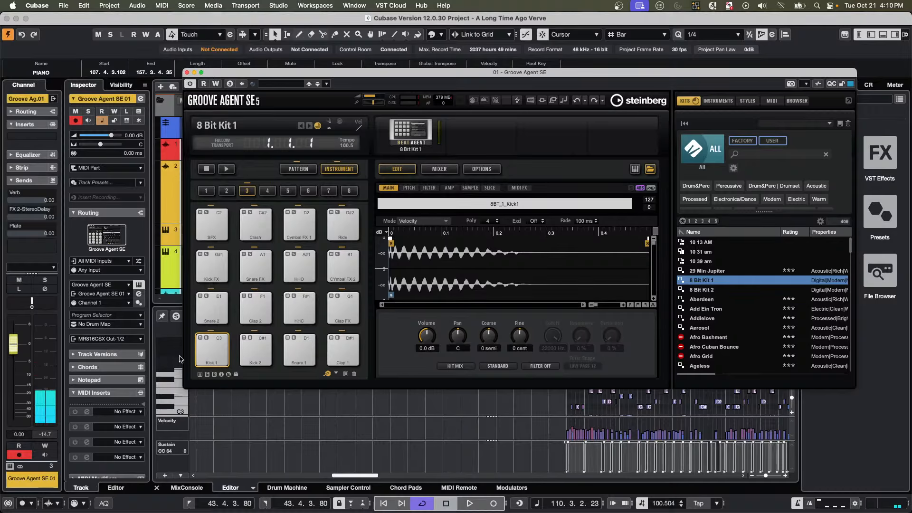
Check the options of the Beat 1 pattern pad and return to the instrument pads.
click(296, 167)
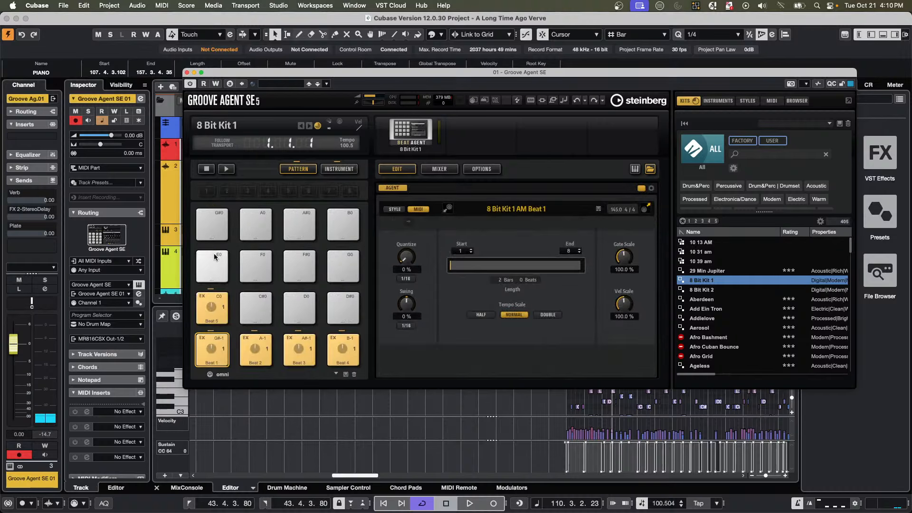
right_click(221, 347)
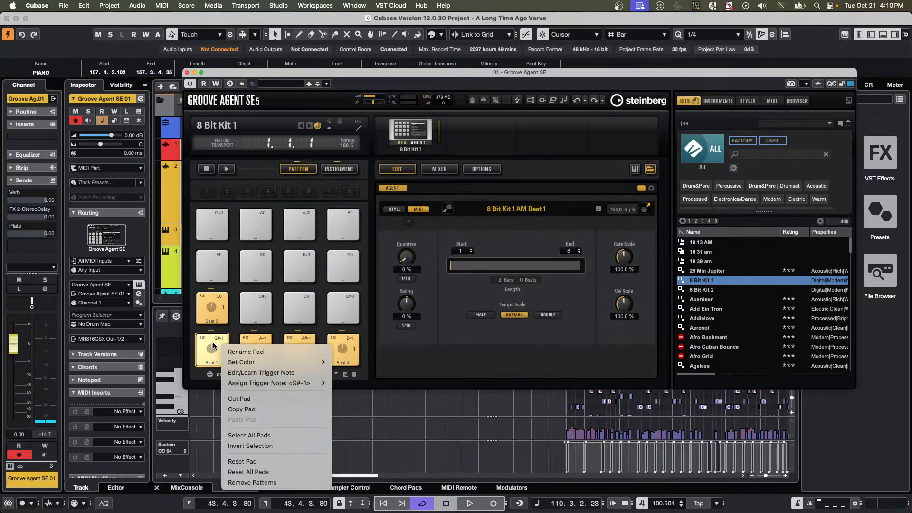
click(213, 343)
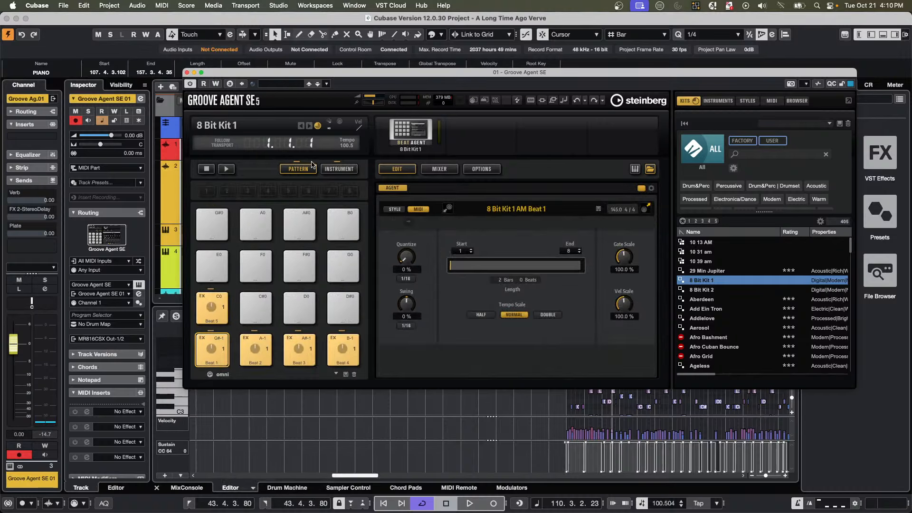
click(349, 169)
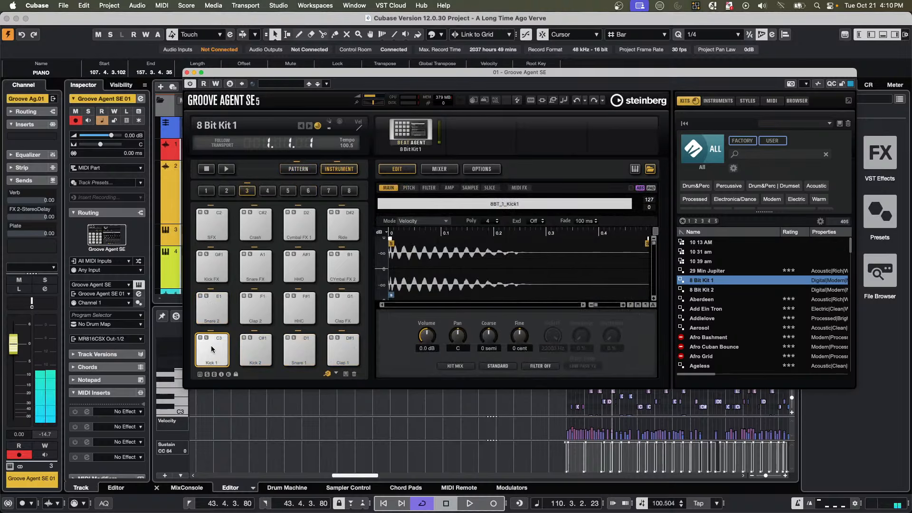
Examine the Kick 1 pad's options and the Lock Colors and Lock Outputs choices without changing them.
right_click(211, 344)
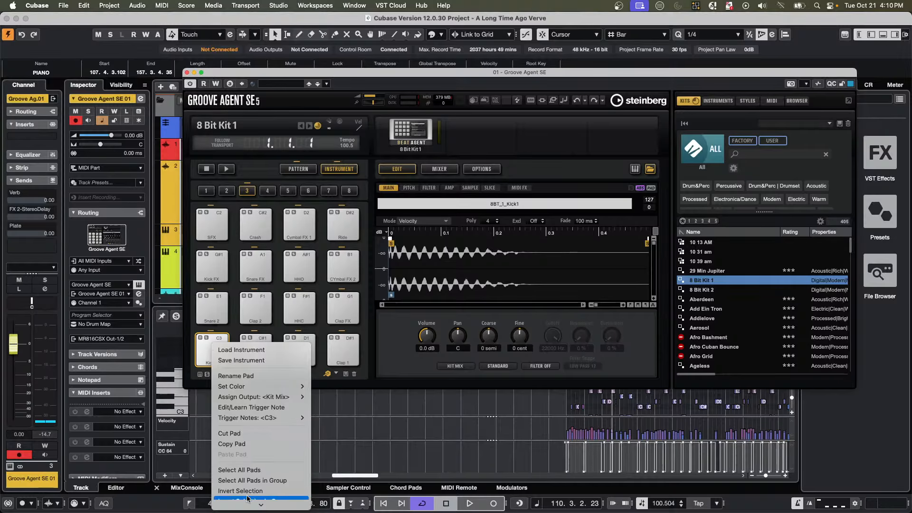
click(201, 350)
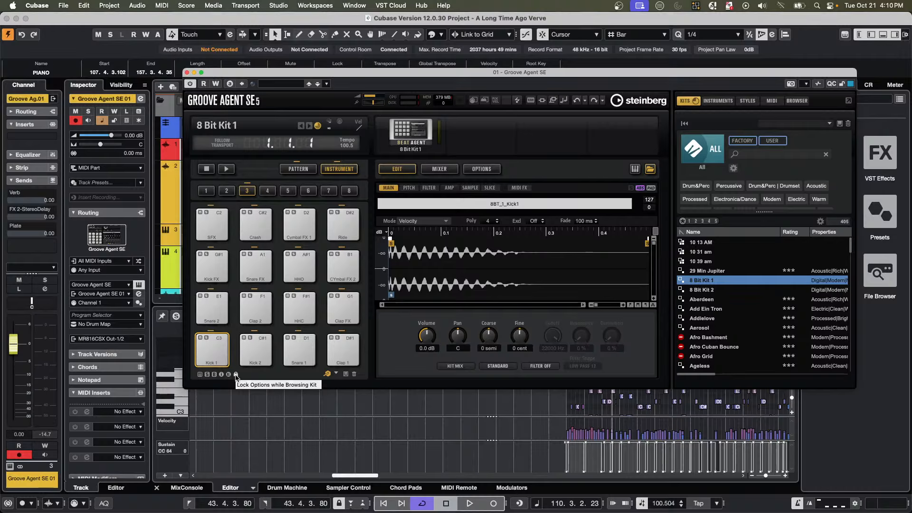
click(236, 375)
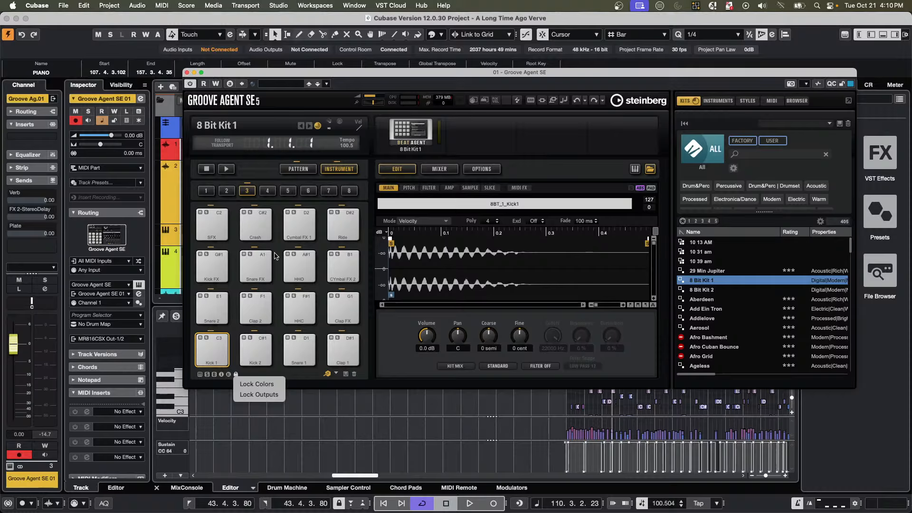
click(289, 192)
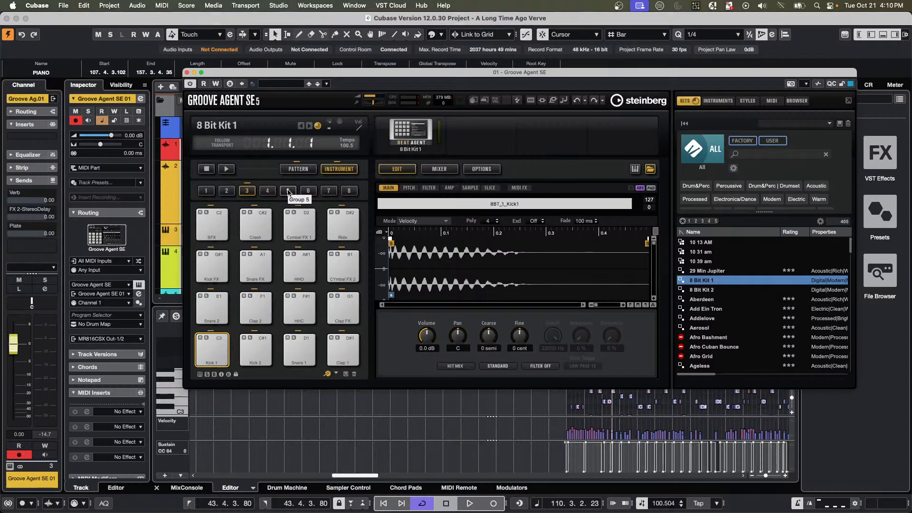
Switch to pad group 4 and add C3 as an additional trigger note of the empty E2 pad.
click(287, 191)
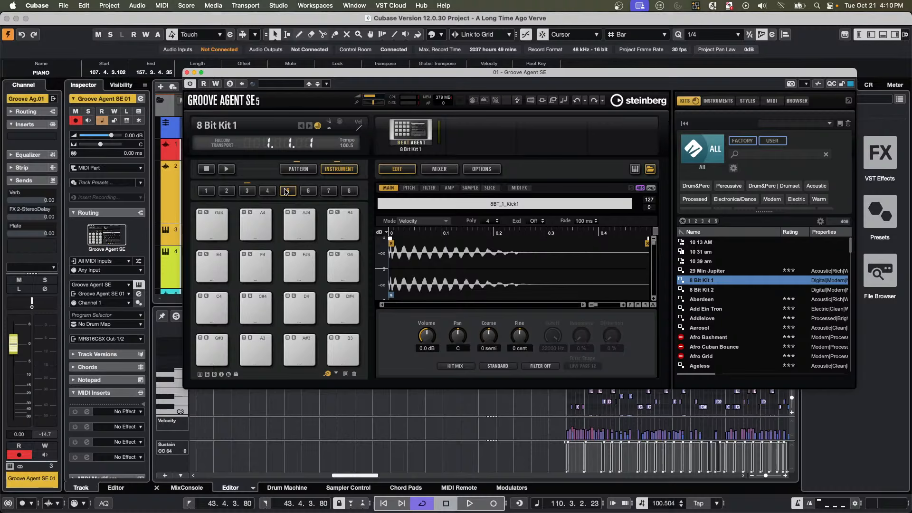
click(267, 191)
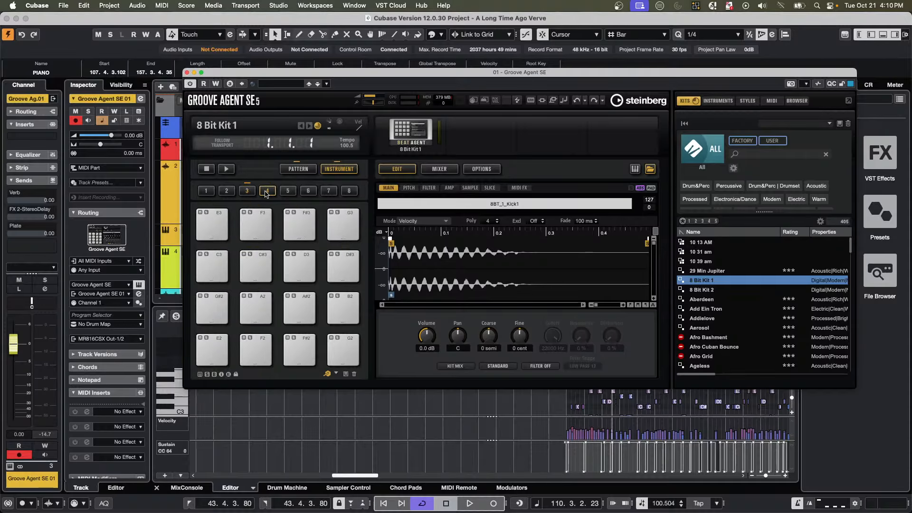
right_click(219, 351)
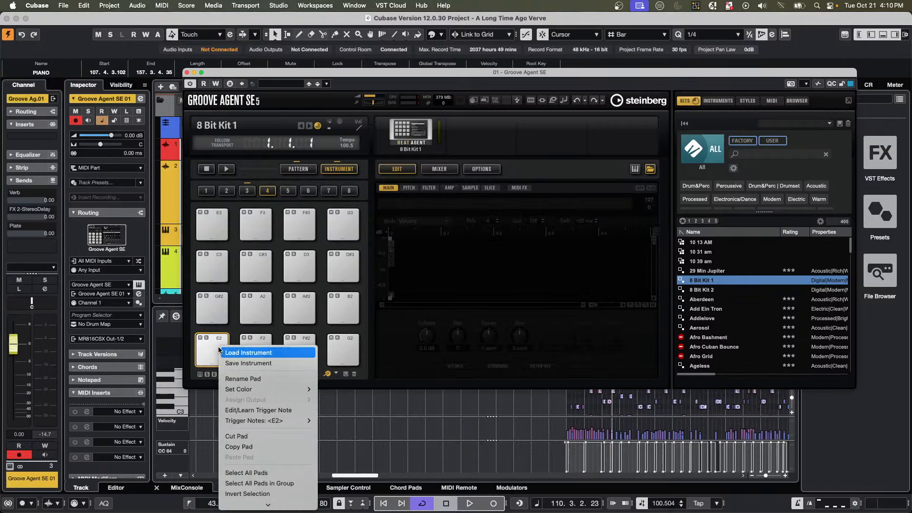
click(252, 192)
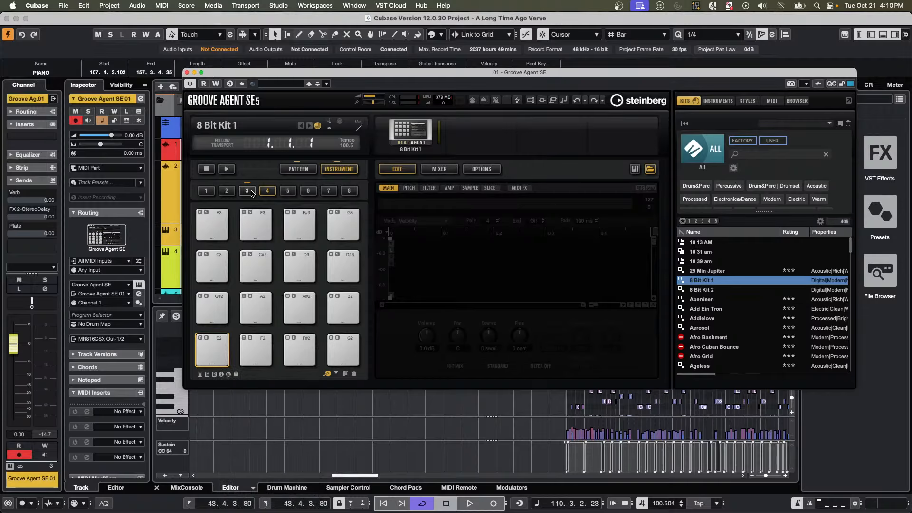
right_click(215, 352)
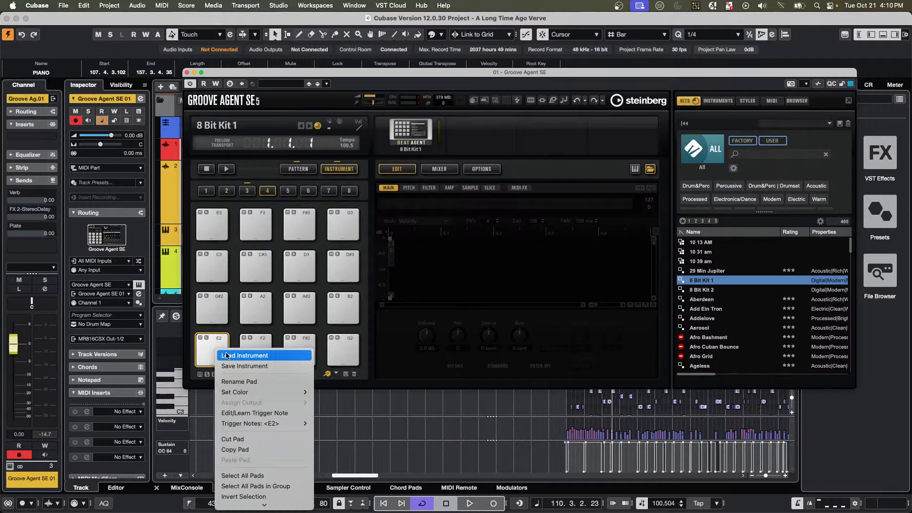
mouse_move(238, 391)
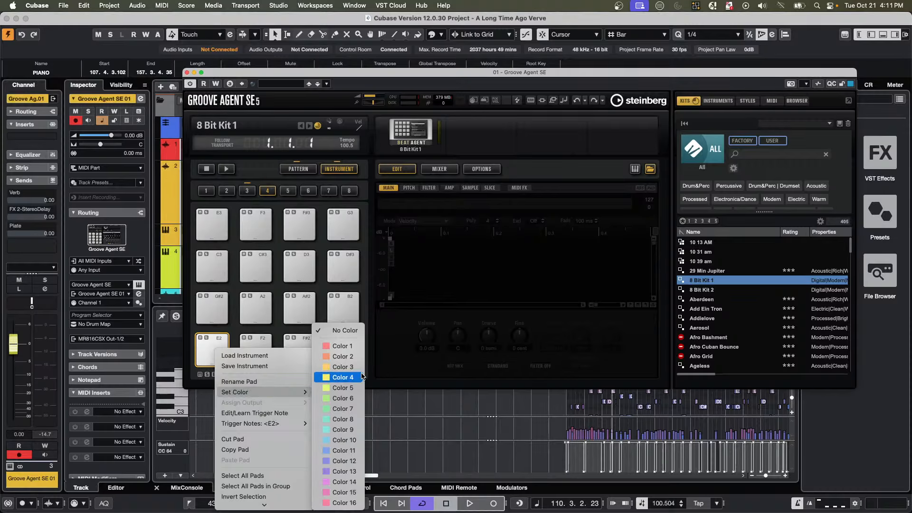
mouse_move(299, 425)
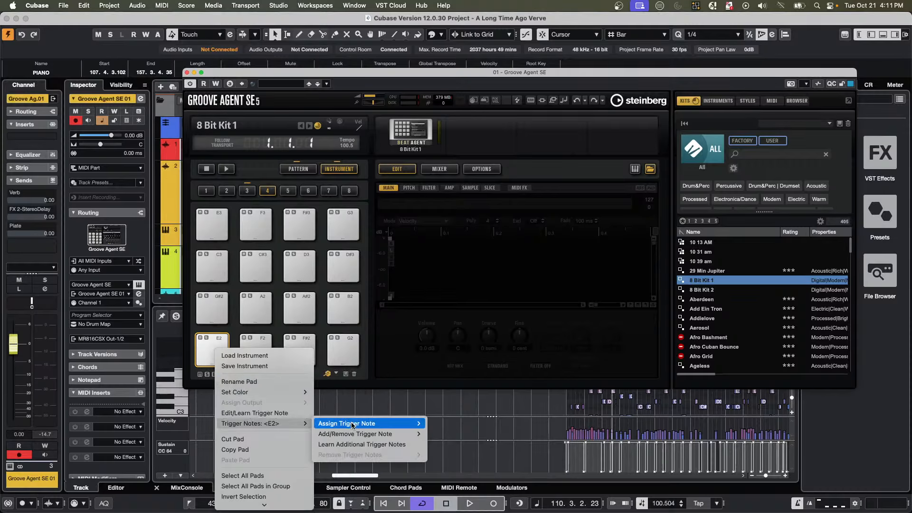
mouse_move(387, 436)
mouse_move(457, 430)
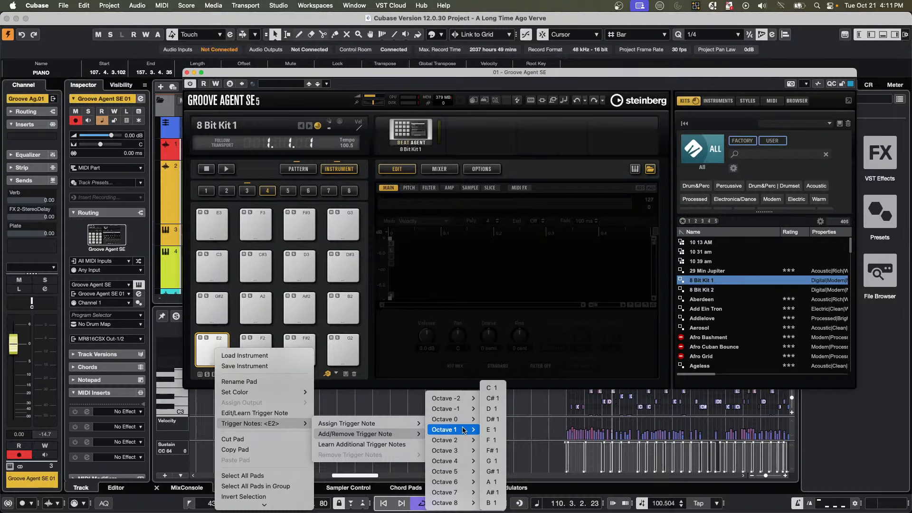
mouse_move(457, 451)
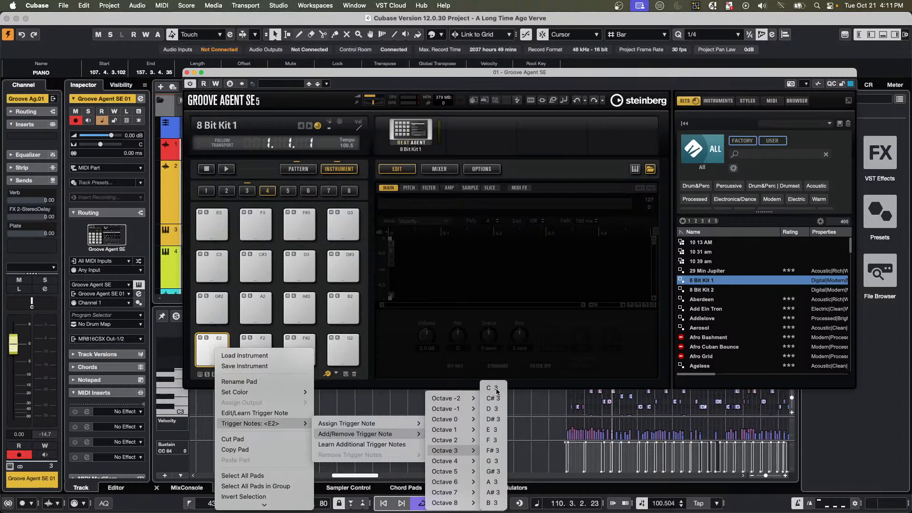
click(495, 389)
Assign C3 as the only trigger note of the pad that responds to both E2 and C3.
right_click(262, 351)
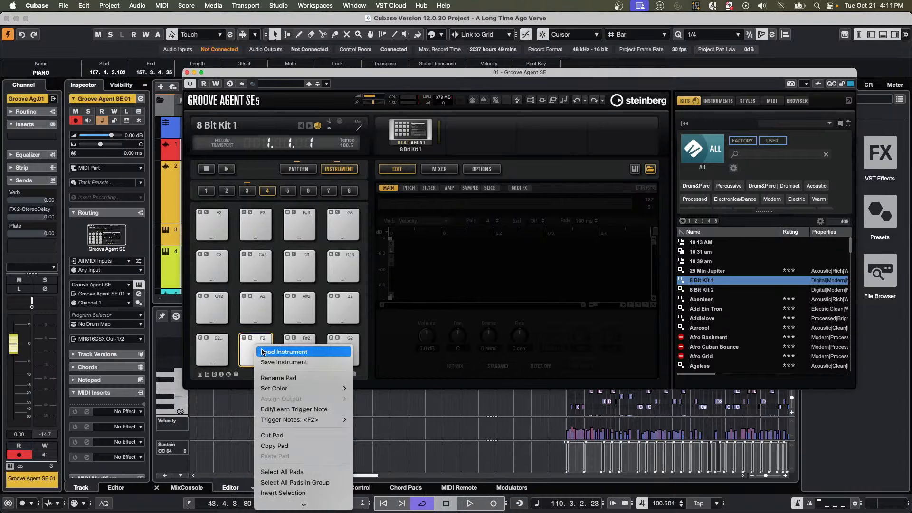
click(214, 354)
right_click(213, 353)
click(213, 352)
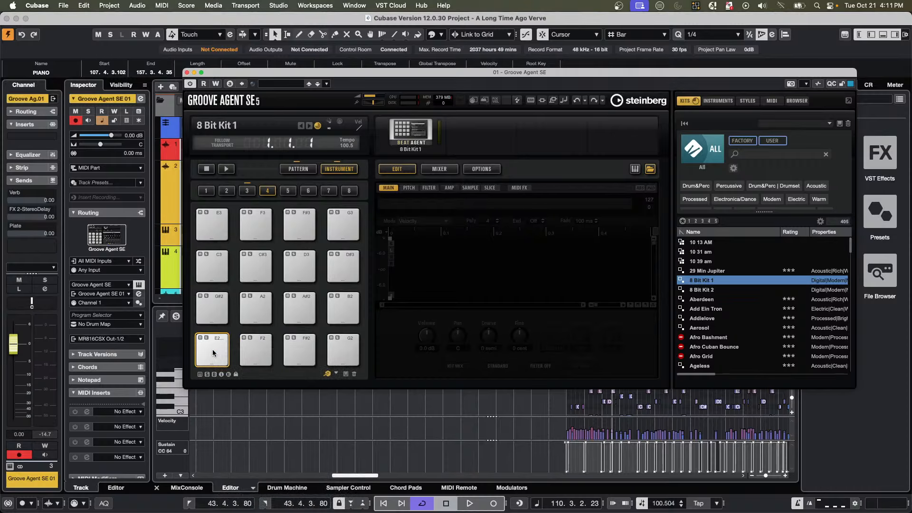
right_click(213, 353)
mouse_move(270, 423)
mouse_move(396, 426)
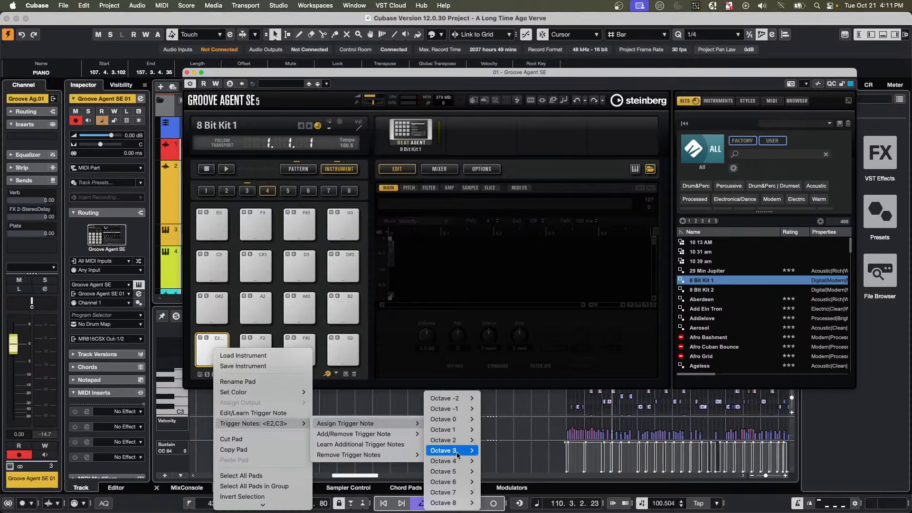
mouse_move(466, 439)
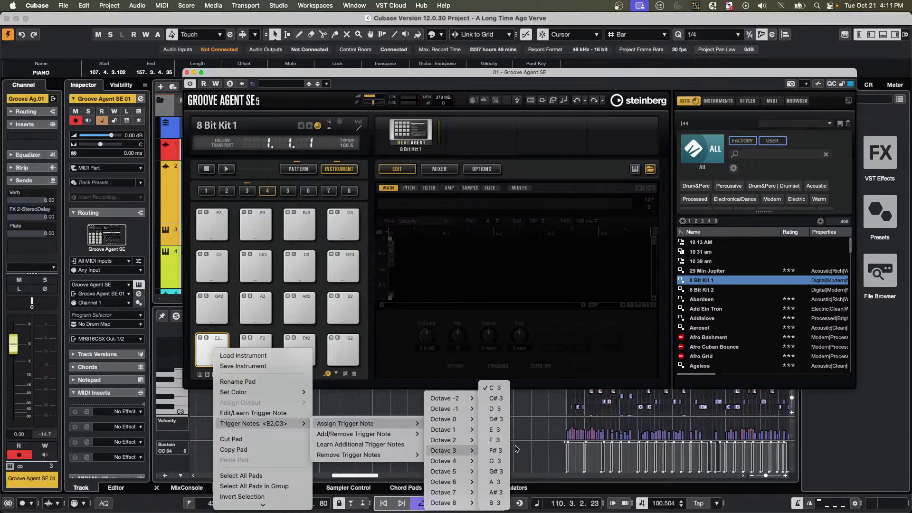
click(501, 389)
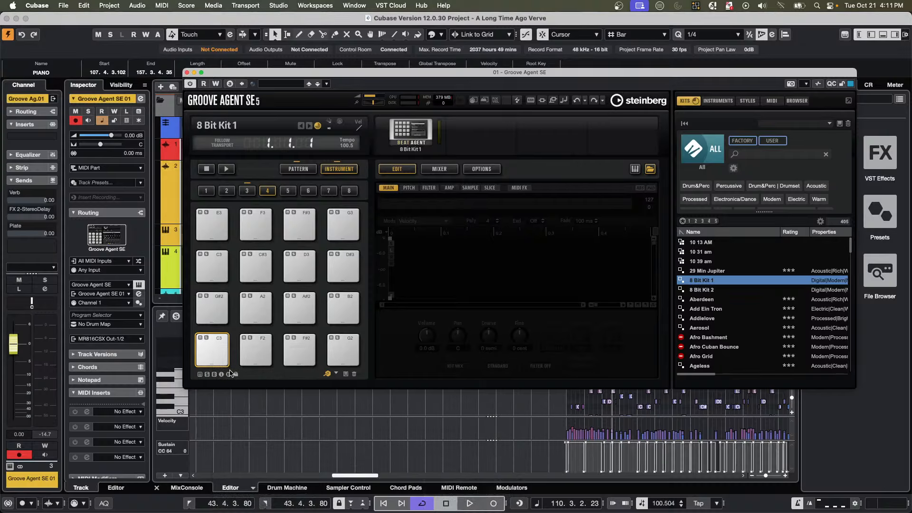
Add C#3 as an additional trigger note of the F2 pad in group 4.
right_click(259, 360)
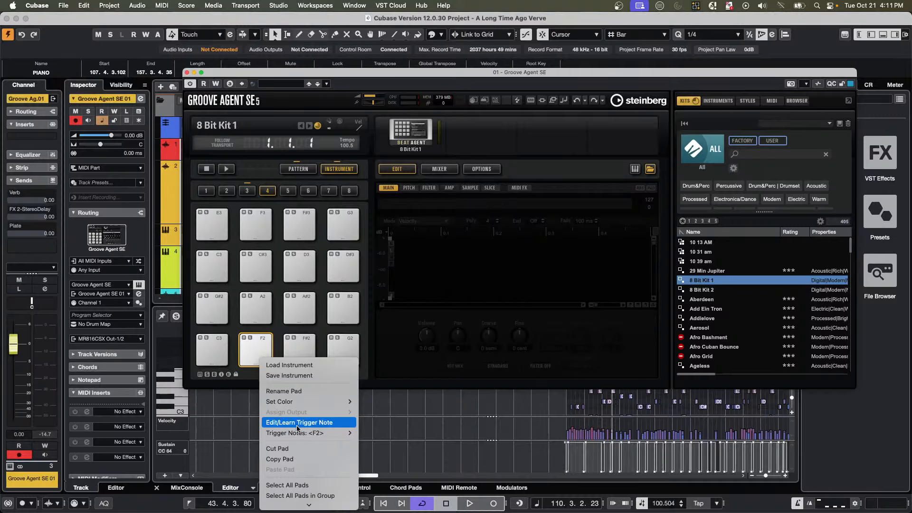
mouse_move(311, 432)
mouse_move(406, 443)
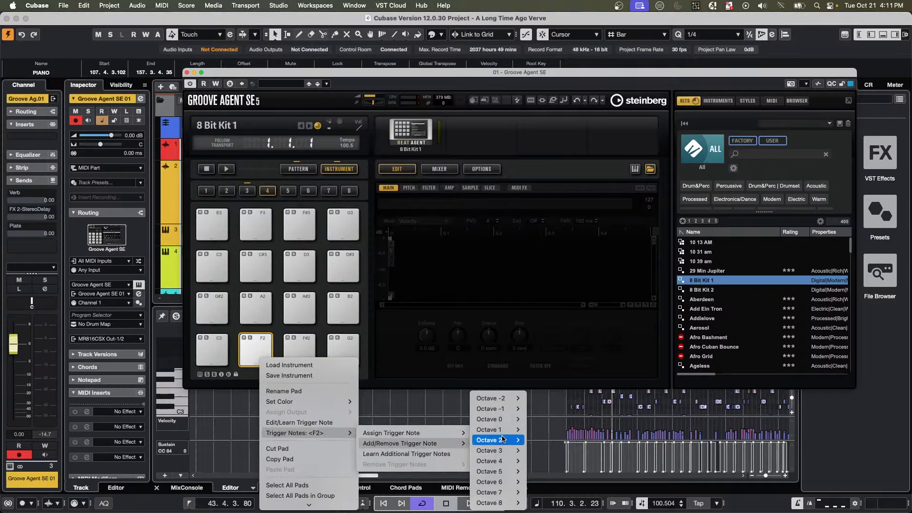
mouse_move(505, 430)
mouse_move(511, 456)
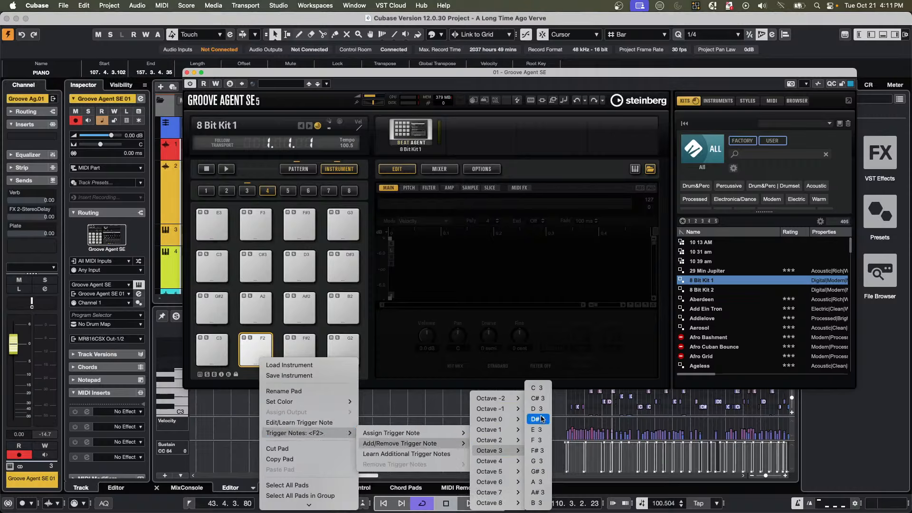
click(542, 399)
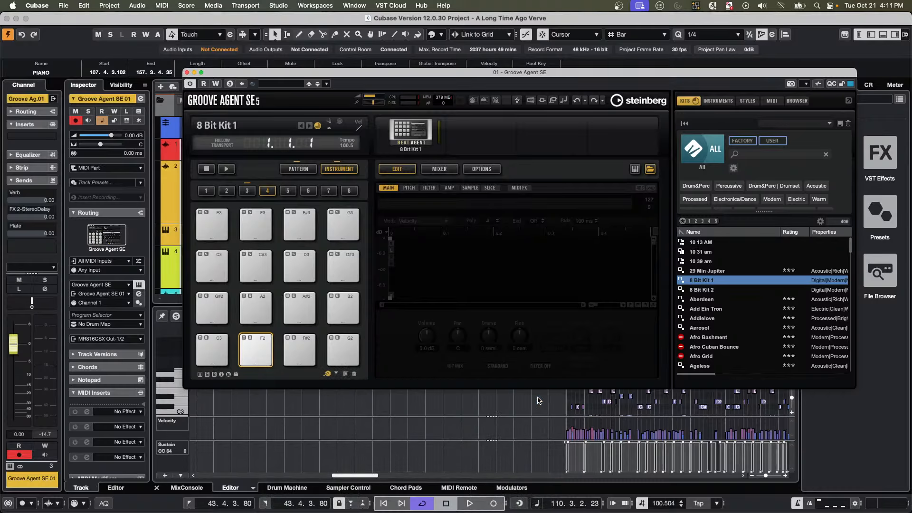
Remove the F2 trigger note from the pad that responds to both F2 and C#3.
right_click(260, 354)
mouse_move(319, 425)
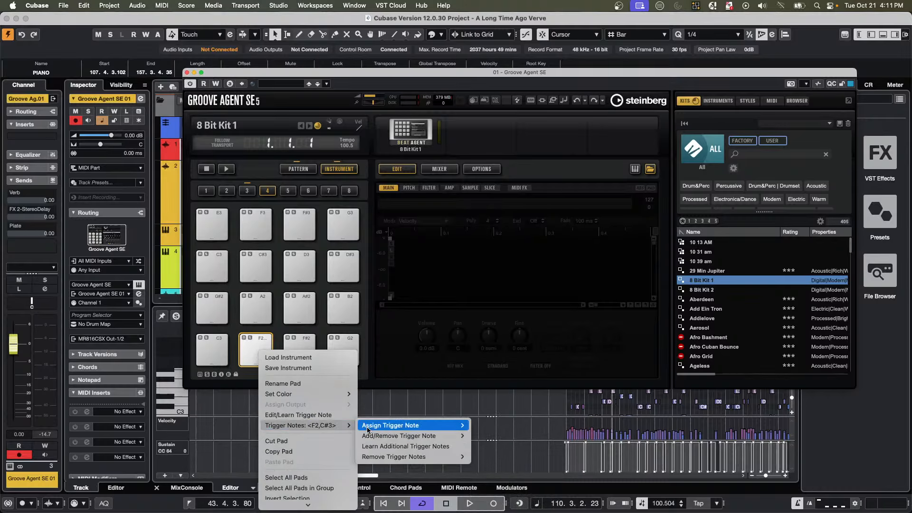
mouse_move(368, 429)
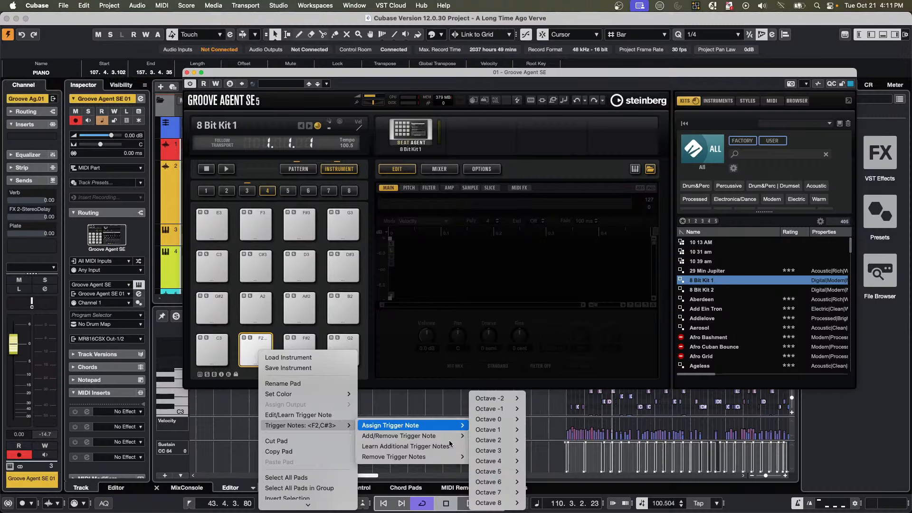
mouse_move(450, 440)
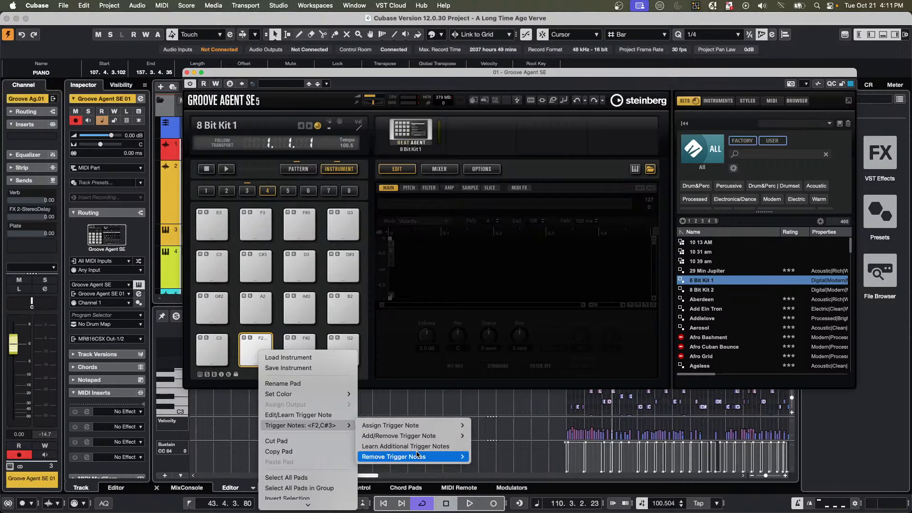
mouse_move(417, 458)
click(480, 457)
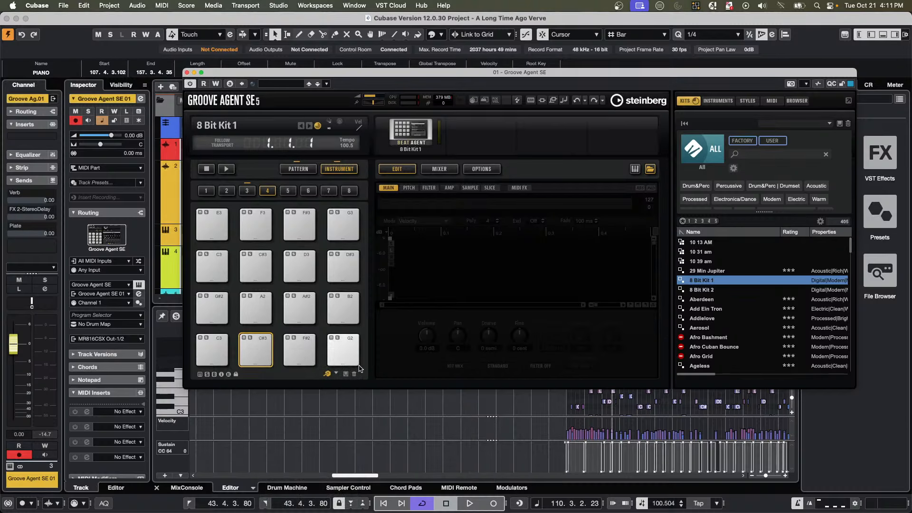
Assign D3 as the trigger note of the F#2 pad in group 4.
click(301, 354)
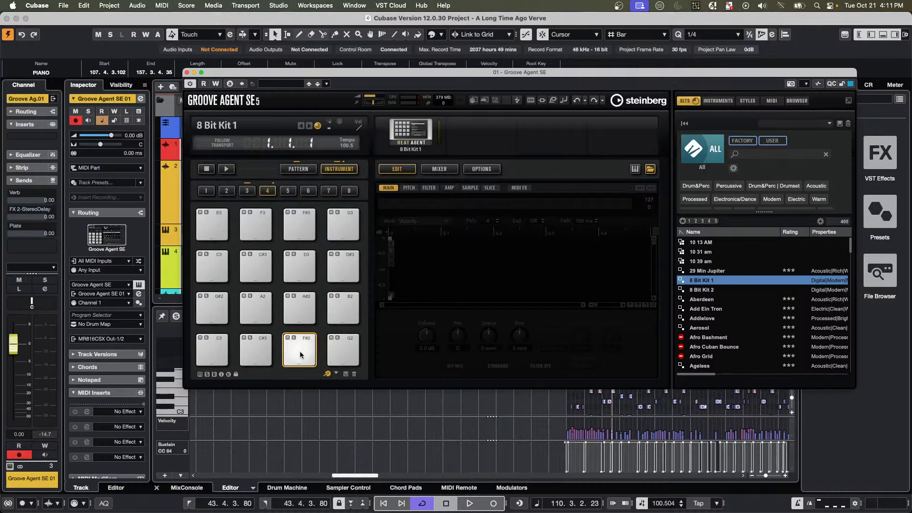
right_click(300, 355)
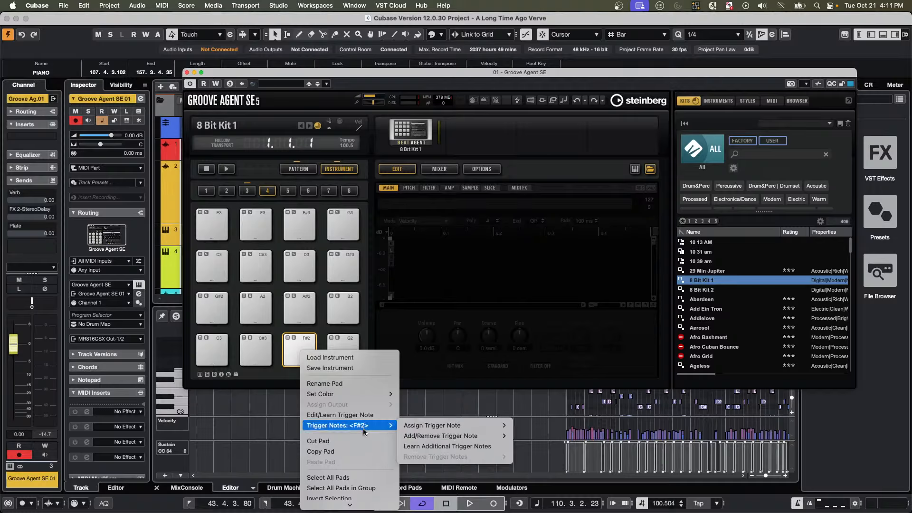
mouse_move(410, 432)
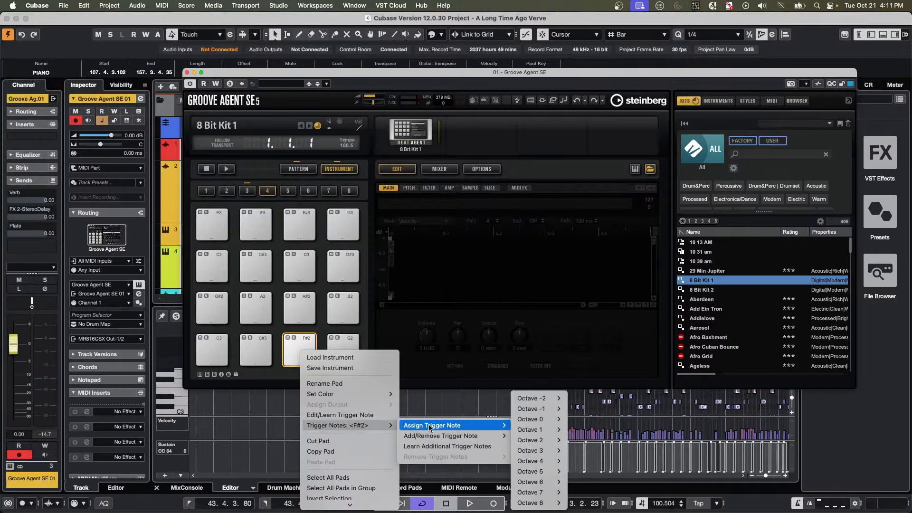
mouse_move(530, 439)
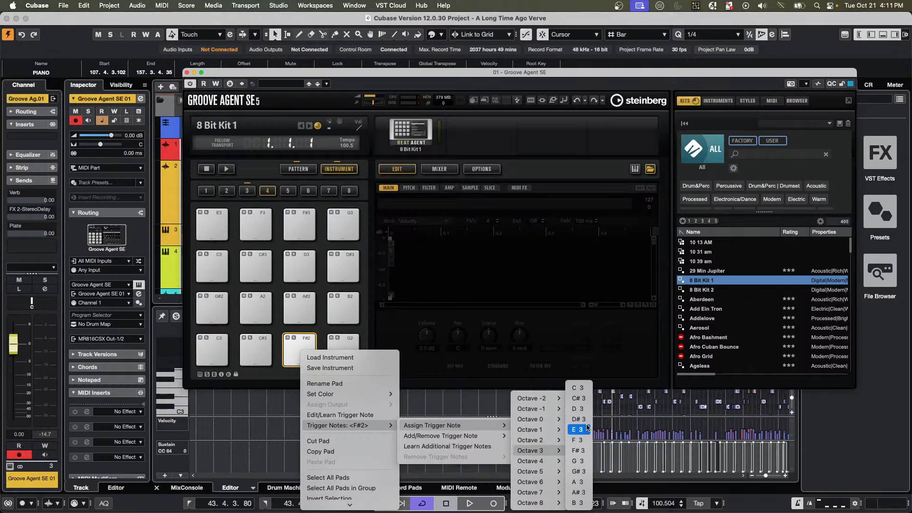
click(577, 409)
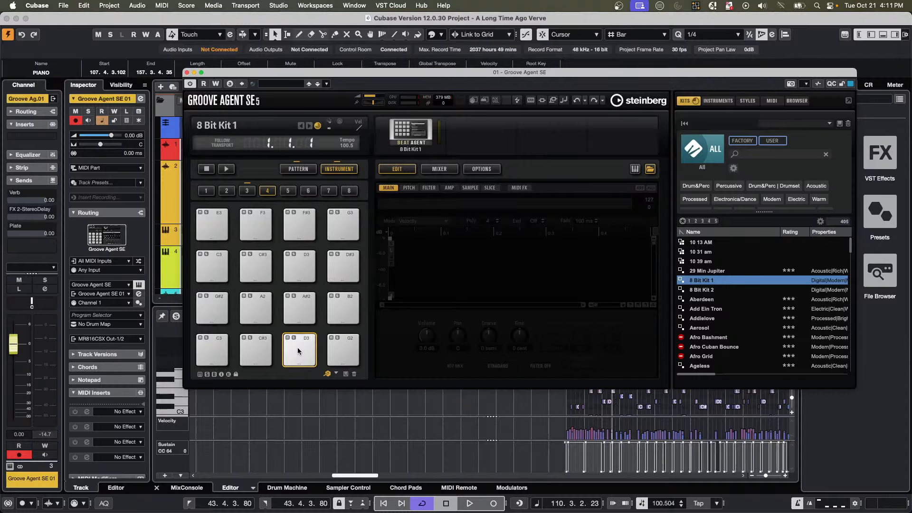
click(352, 349)
click(307, 347)
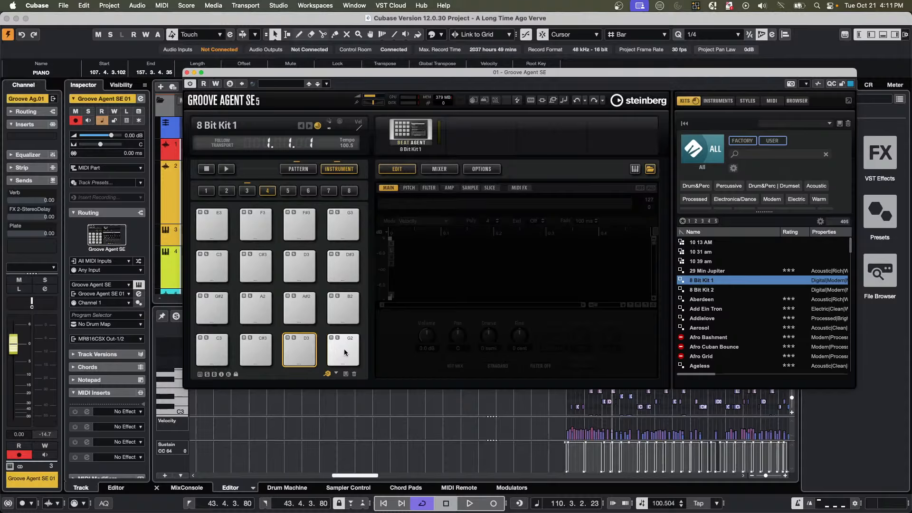
Set the trigger note of the G2 pad in group 4 to D#3 with Edit/Learn Trigger Note.
click(344, 351)
right_click(344, 352)
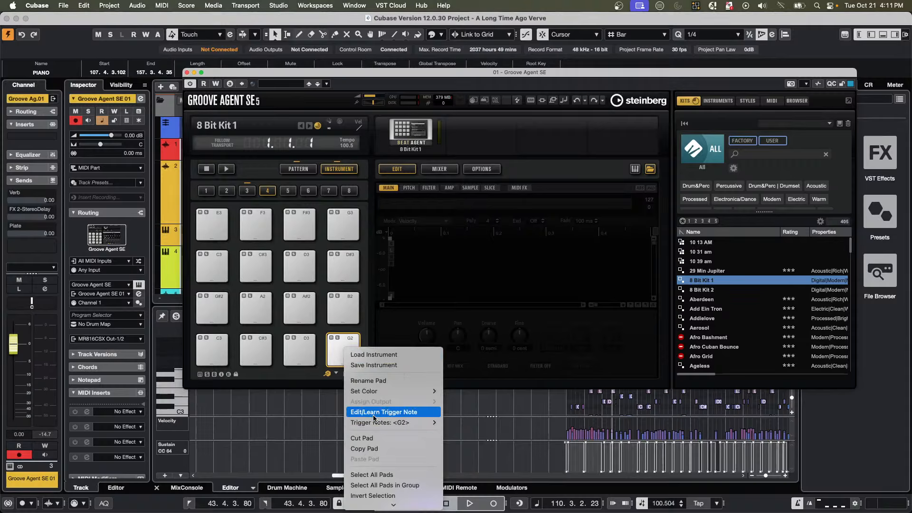
click(425, 413)
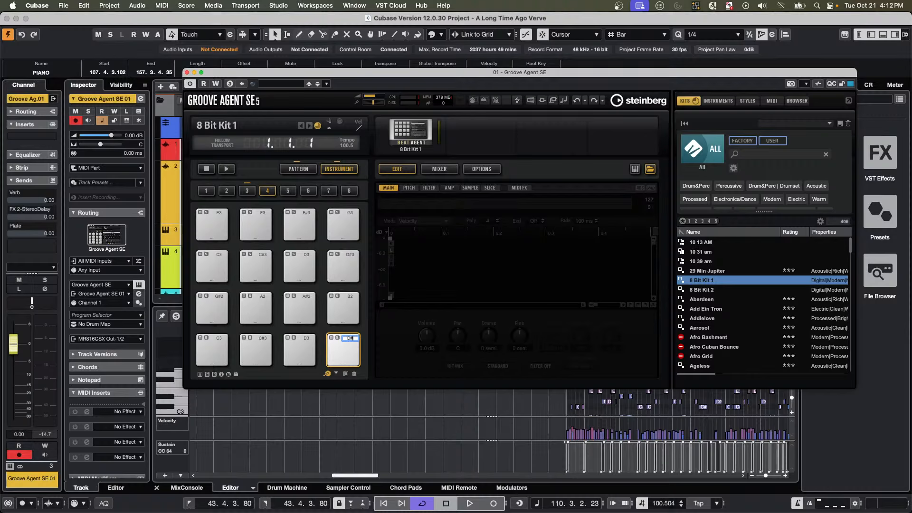
key(Return)
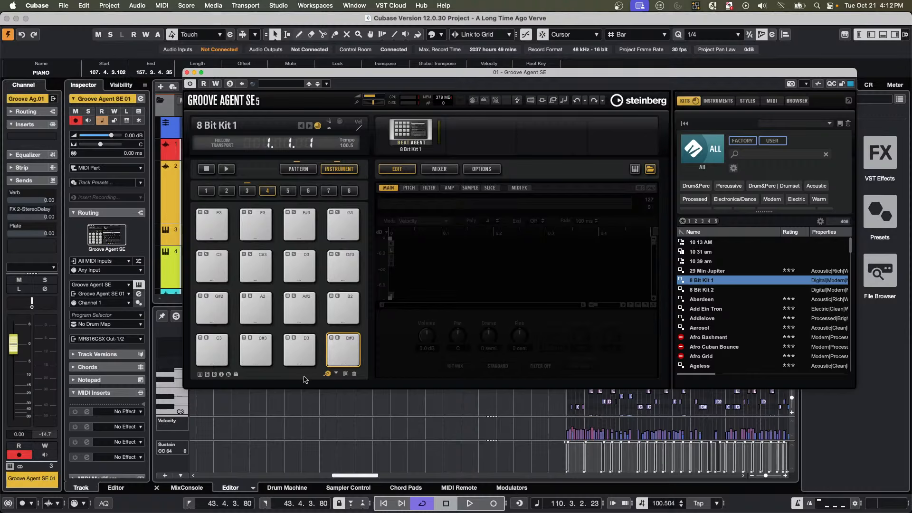
Save the edited Beat Agent kit as a new preset named October 21 in the GA destination folder.
right_click(412, 132)
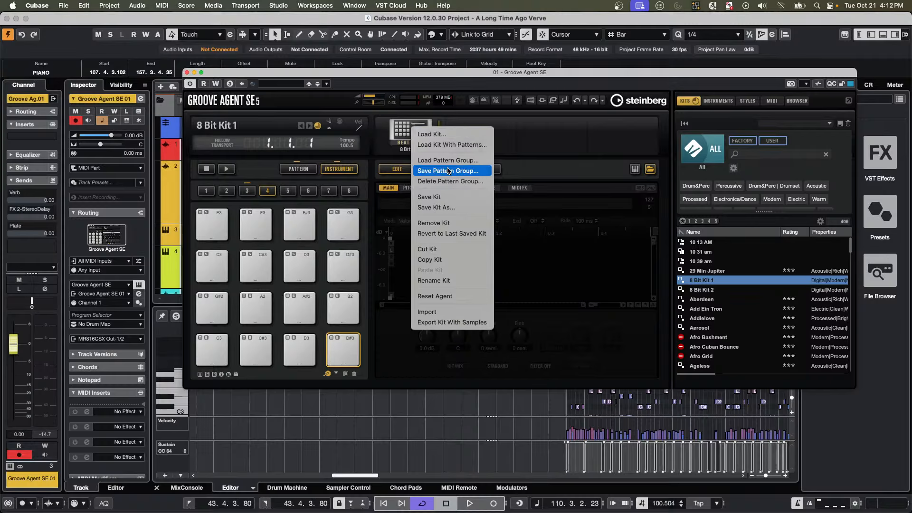
click(450, 207)
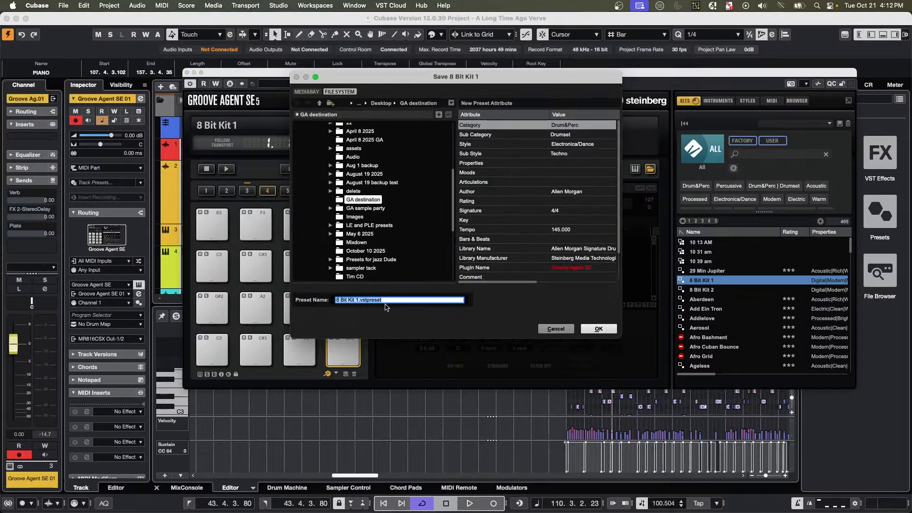
click(359, 300)
key(BackSpace)
key(BackSpace)
key(BackSpace)
key(BackSpace)
key(BackSpace)
key(BackSpace)
key(BackSpace)
key(BackSpace)
key(BackSpace)
key(BackSpace)
key(BackSpace)
text(October 21)
key(Return)
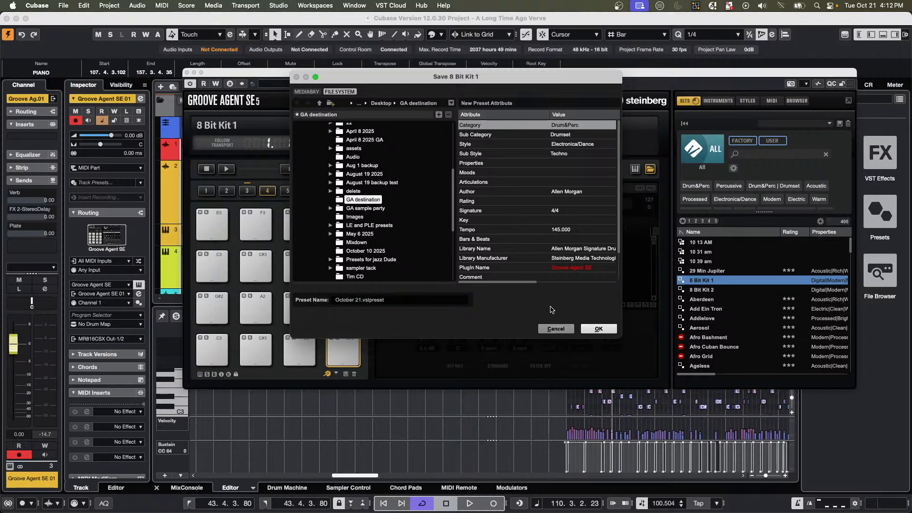
click(605, 329)
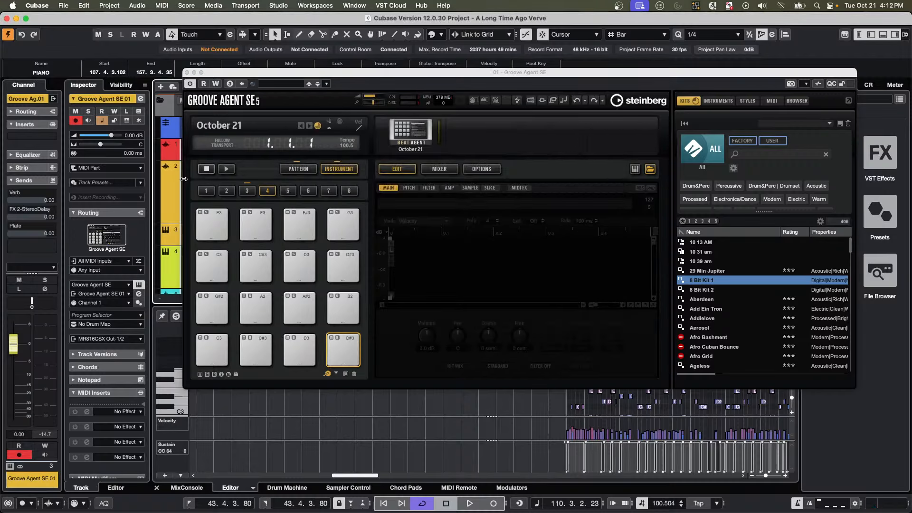
Close Groove Agent SE and filter the user VST instrument presets in the media browser by Groove Agent.
click(188, 73)
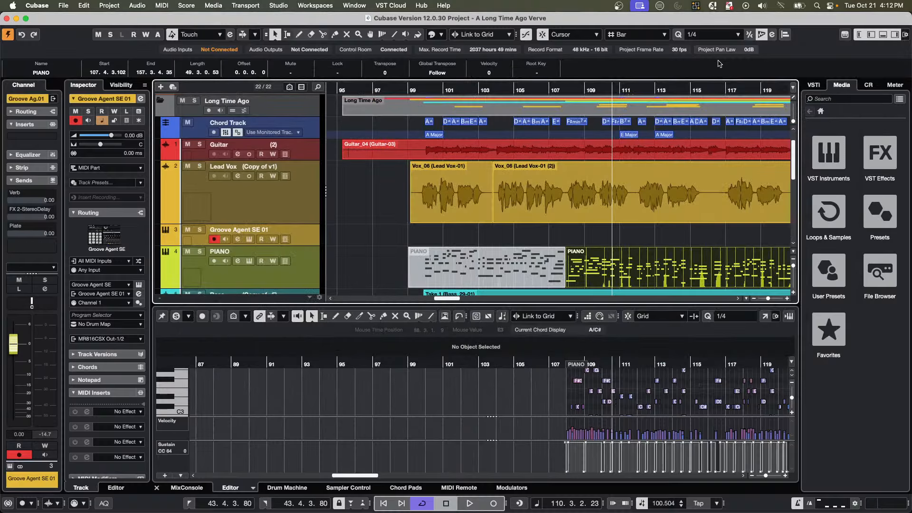
click(827, 269)
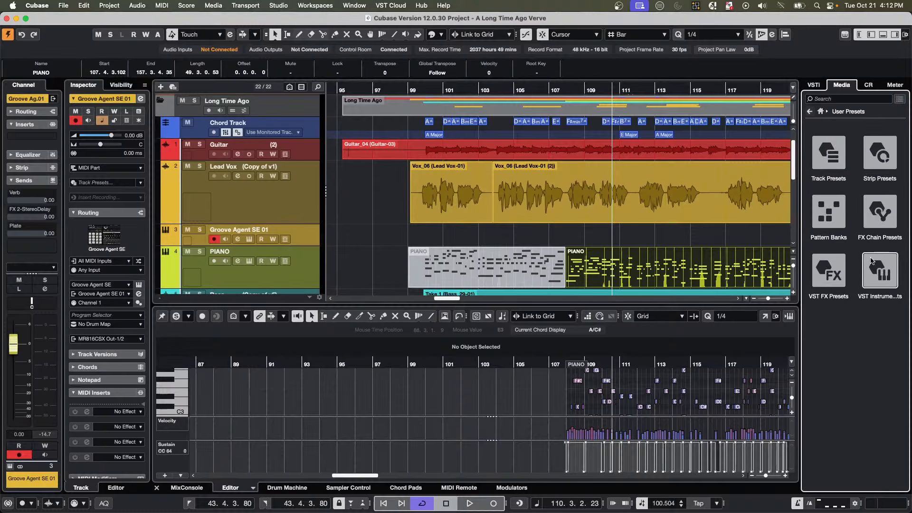
click(873, 262)
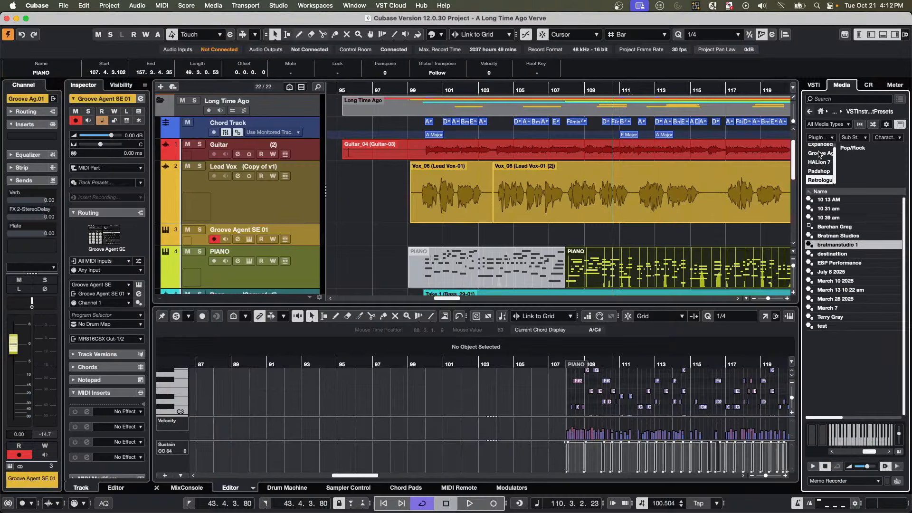
click(819, 154)
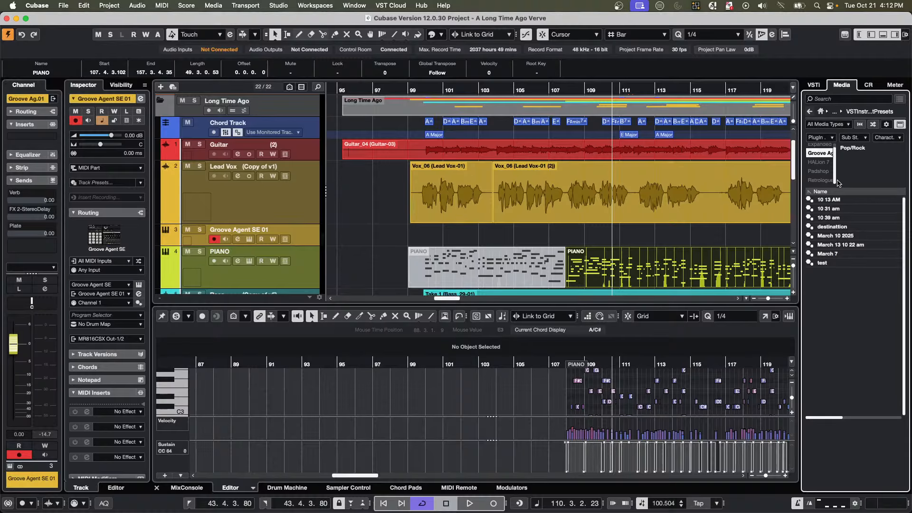
scroll(821, 166, up, 1)
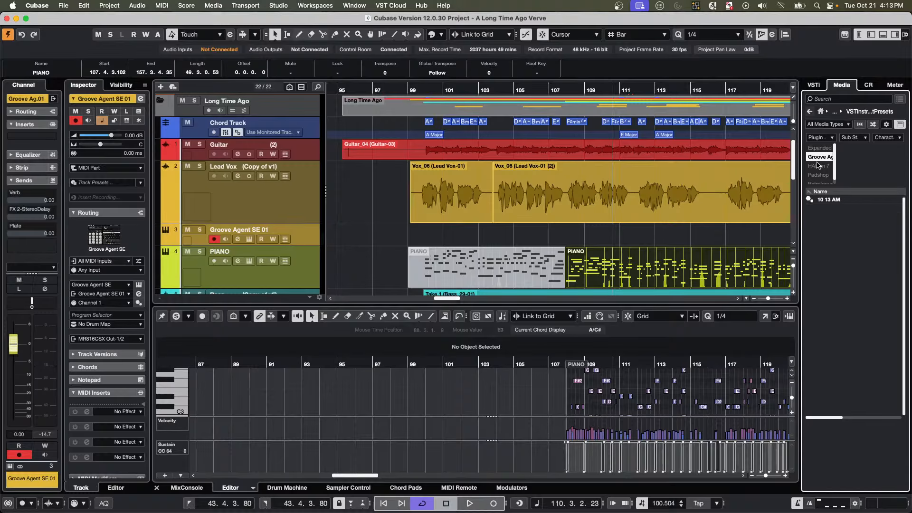
Filter the instrument presets by HALion 7, Padshop and Retrologue, and reopen the user VST instrument presets.
click(816, 166)
click(813, 175)
scroll(812, 178, down, 1)
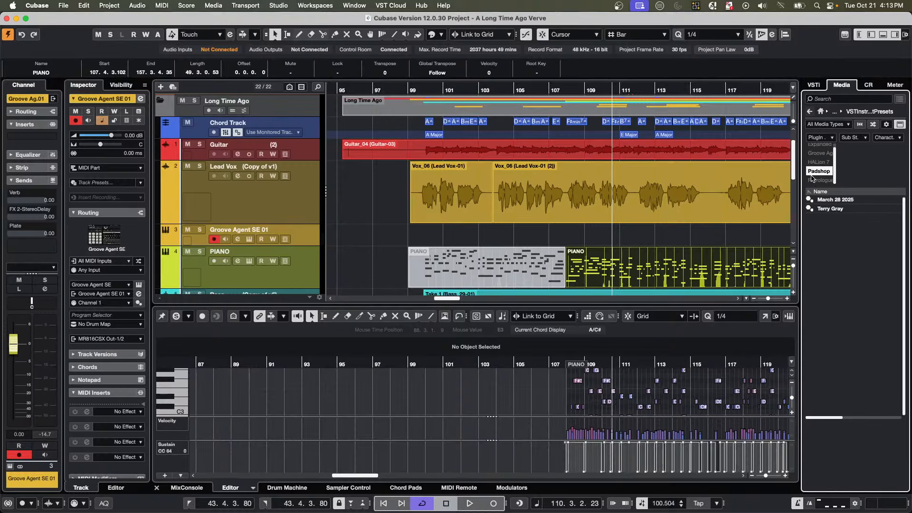
click(813, 179)
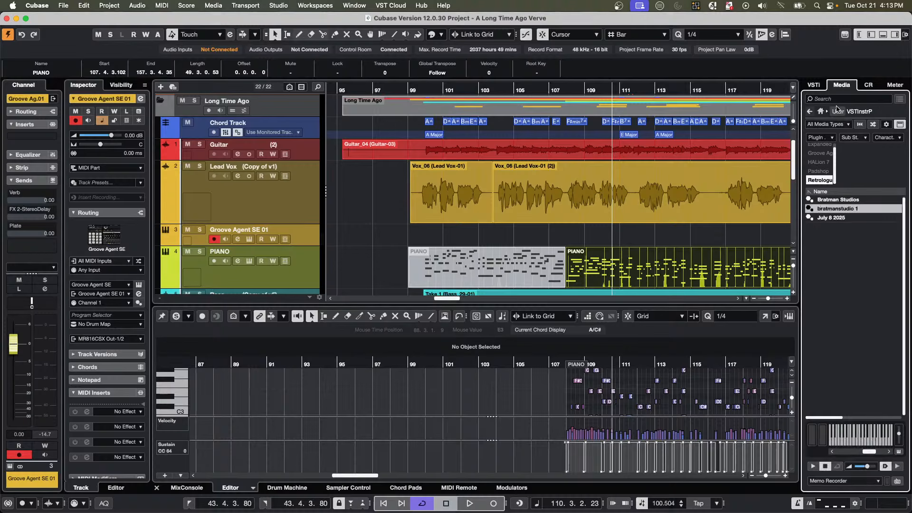
click(810, 112)
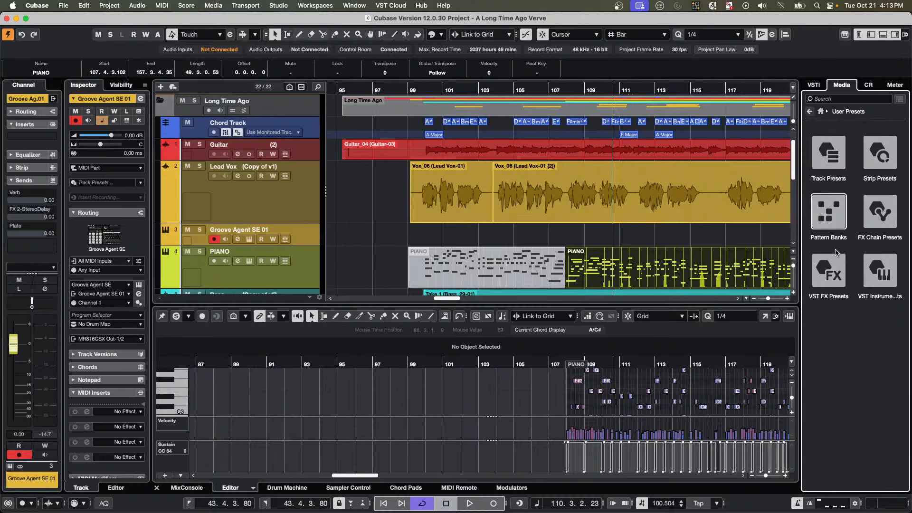
click(877, 274)
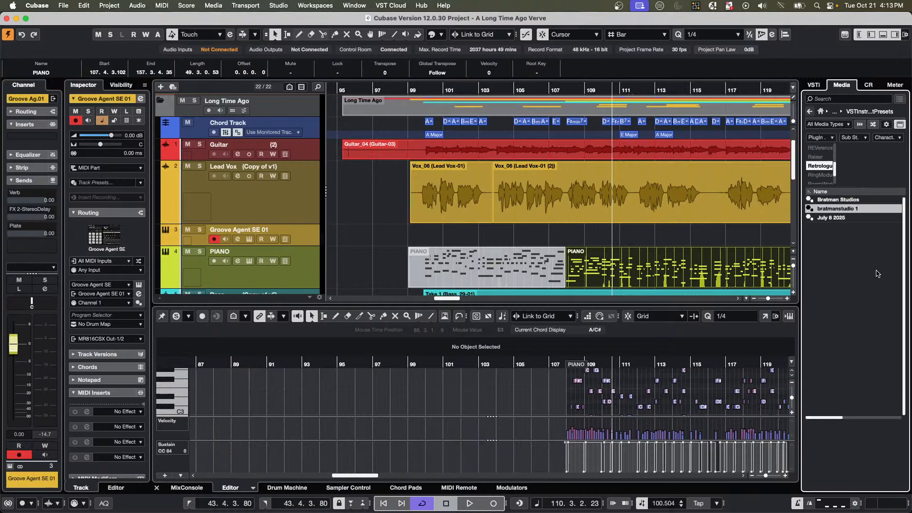
click(857, 207)
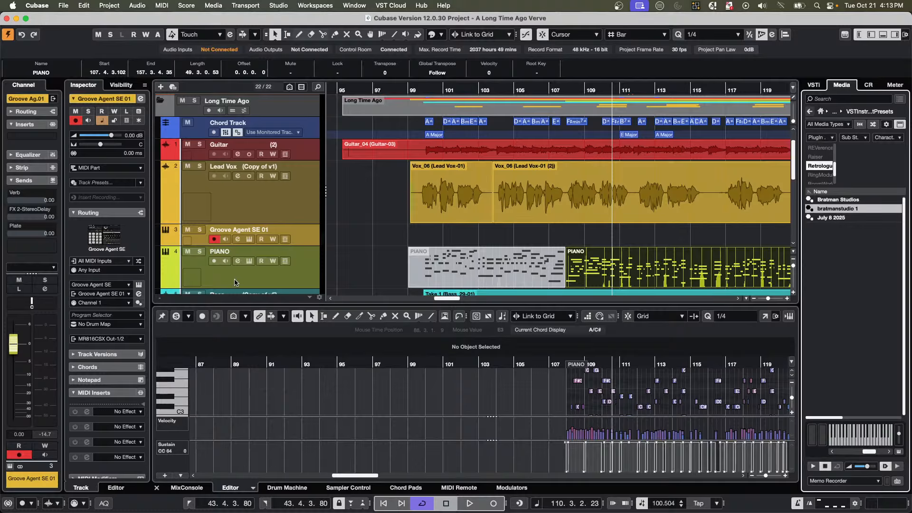
click(280, 4)
mouse_move(190, 6)
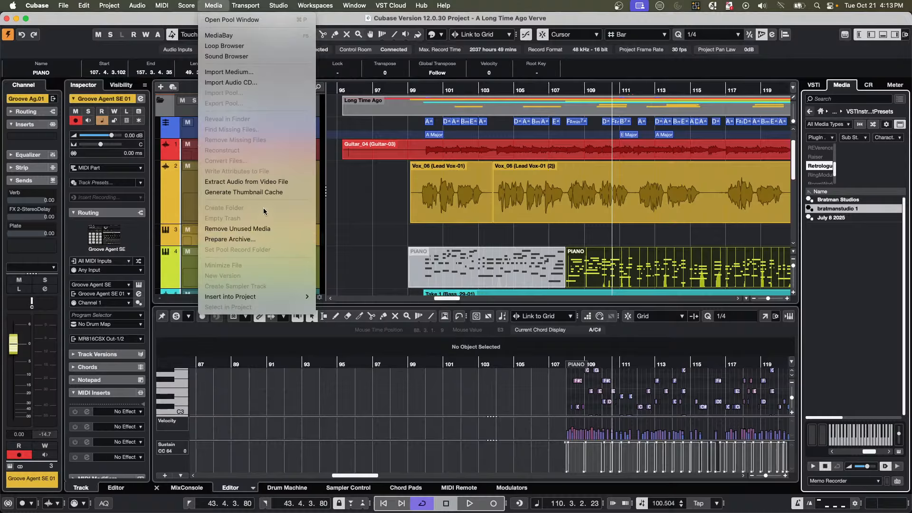
click(357, 206)
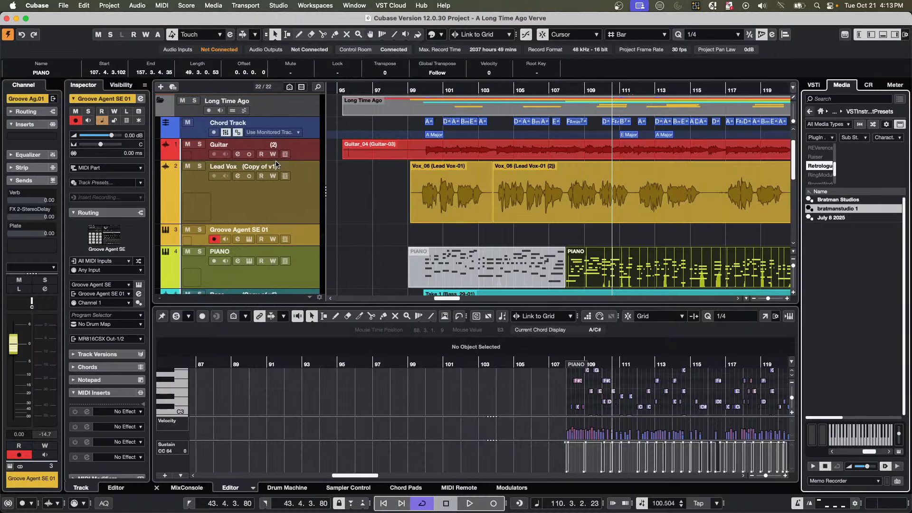
Open the Groove Agent SE 01 instrument and select the C3 pad in the second row of pads.
click(238, 238)
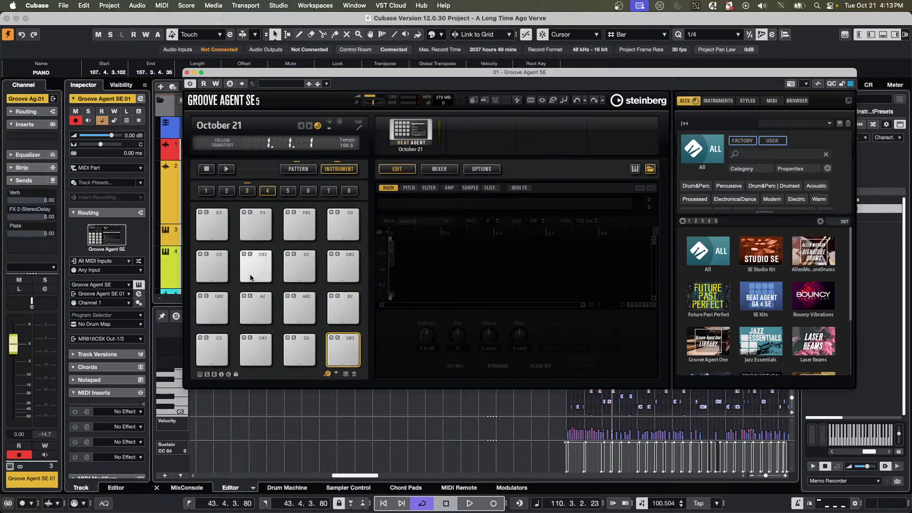
click(212, 266)
click(212, 266)
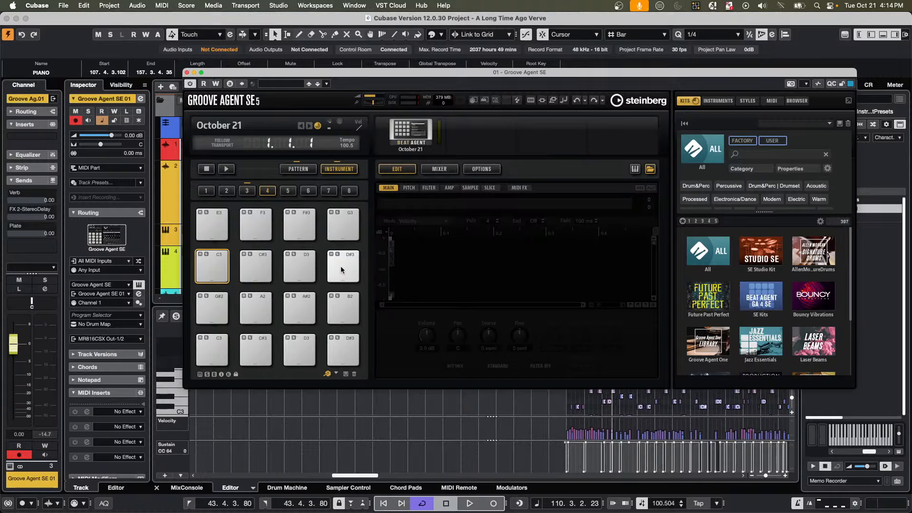
Close the Groove Agent SE window and create a new empty project with a prompted project location.
click(68, 7)
click(69, 19)
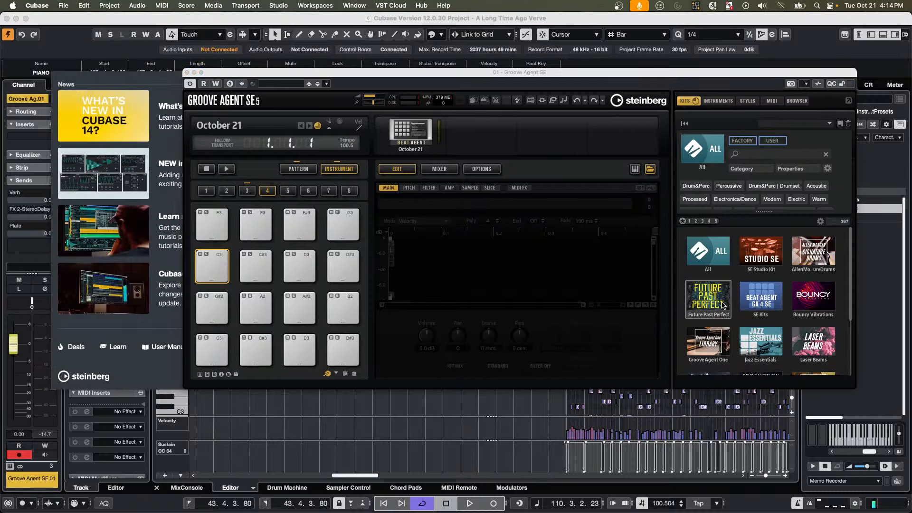
click(187, 73)
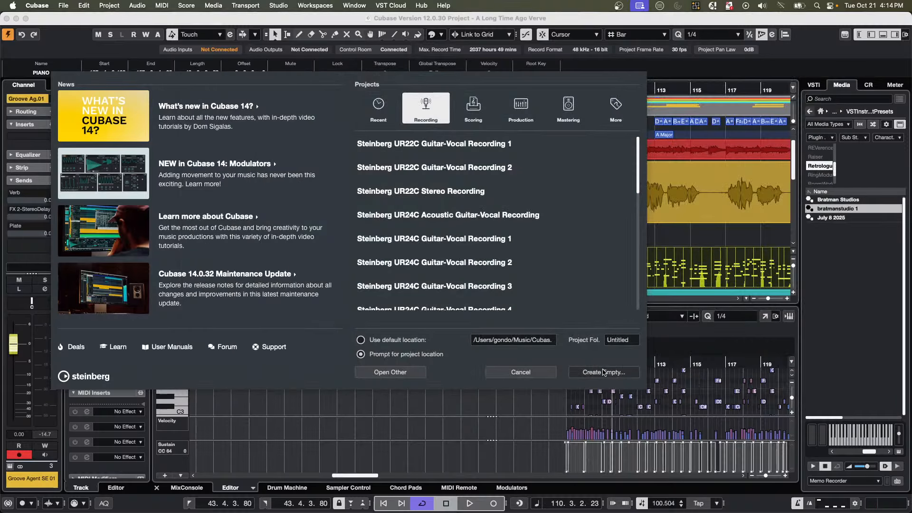
click(605, 373)
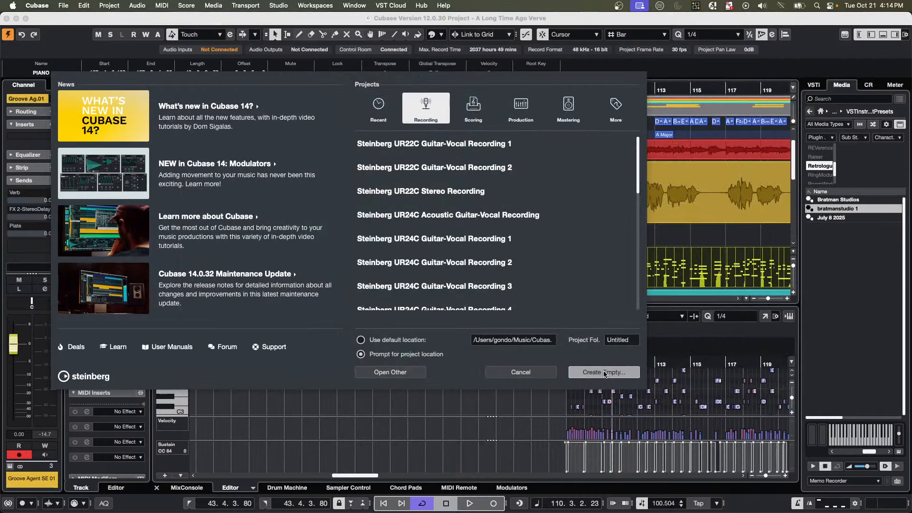
click(687, 336)
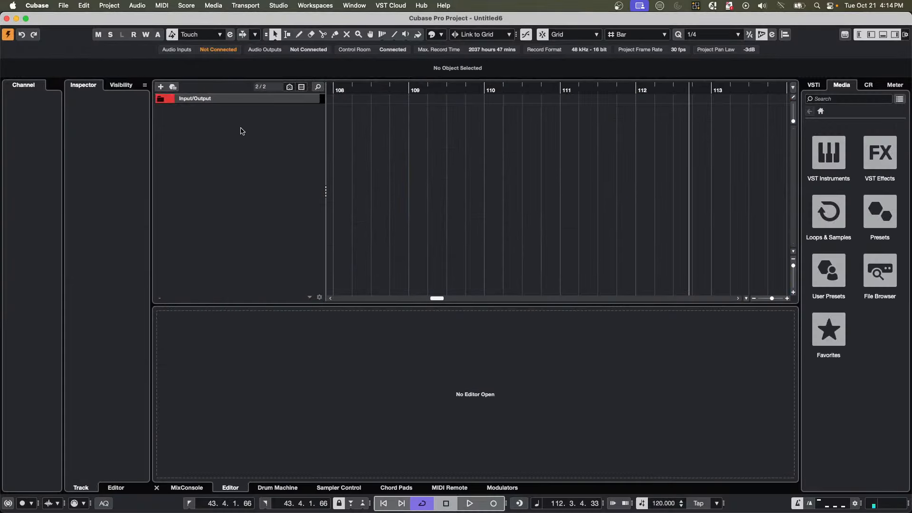
Add one drum track with the Pattern Event type and load the Summer track preset into its Drum Machine.
right_click(240, 131)
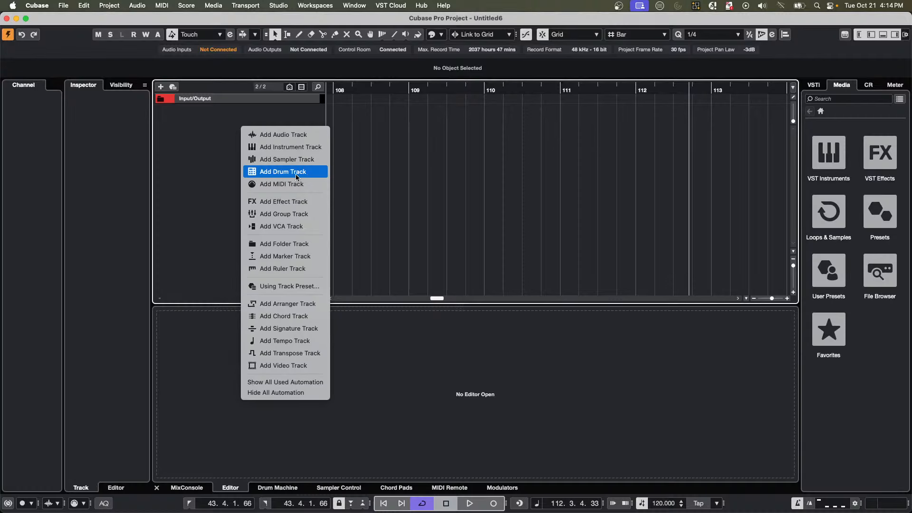
click(296, 177)
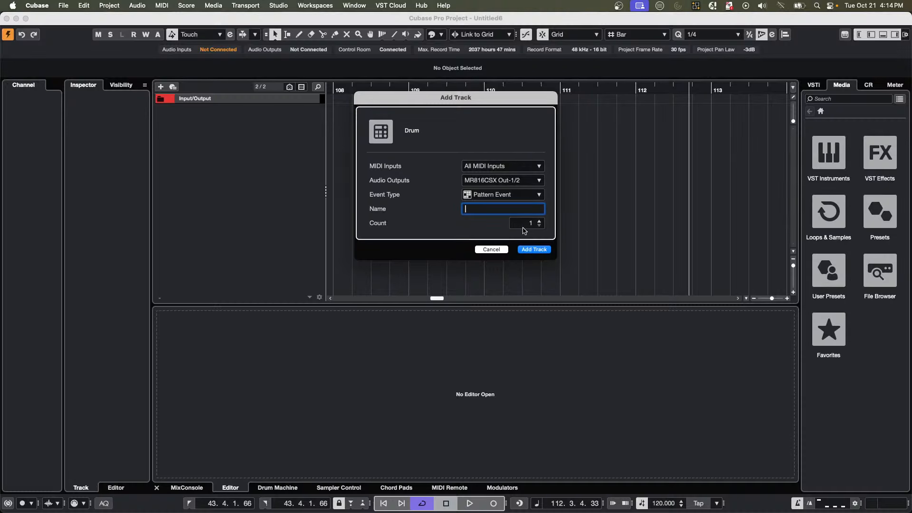
click(534, 249)
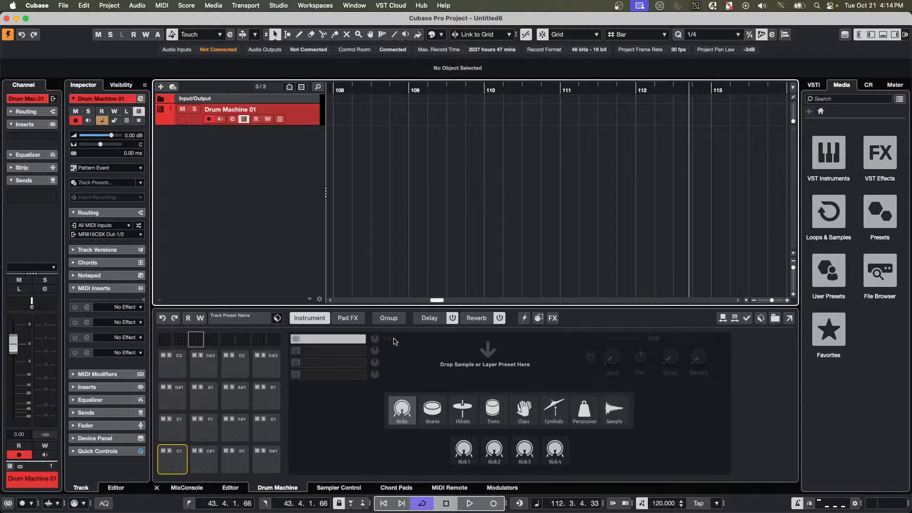
click(224, 323)
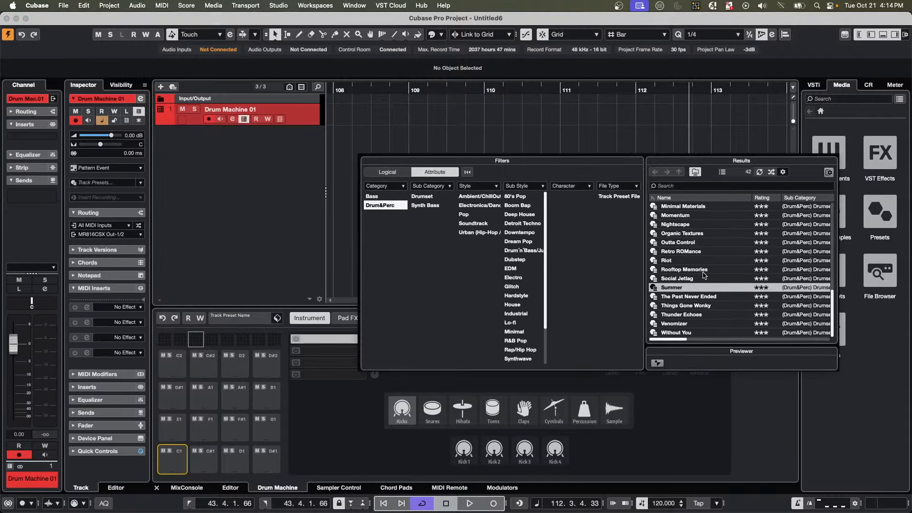
double_click(688, 287)
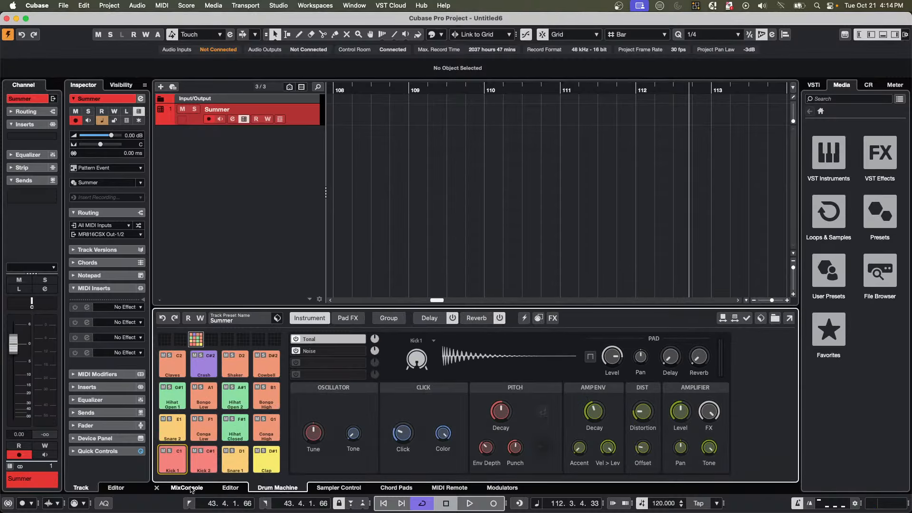
In the pattern editor, start playback and place Kick 1 on step 1 and Snare 1 on step 5.
click(232, 487)
key(space)
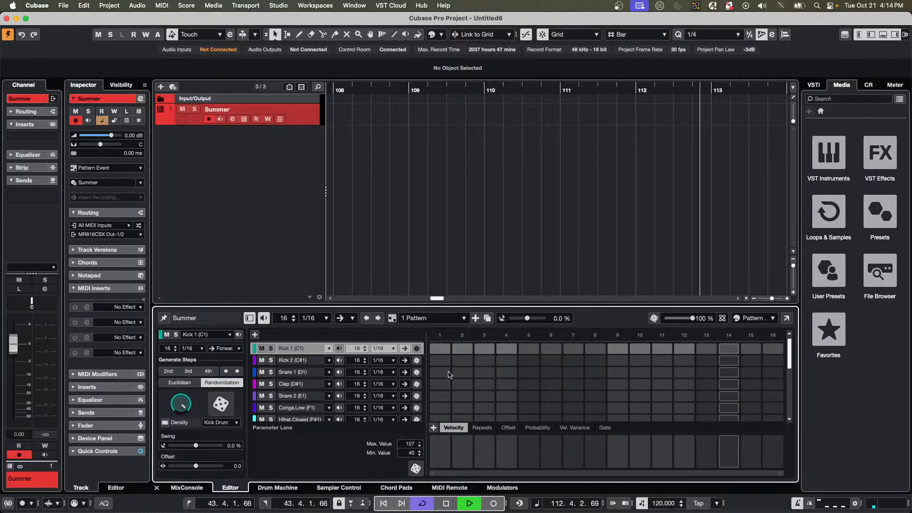
click(439, 348)
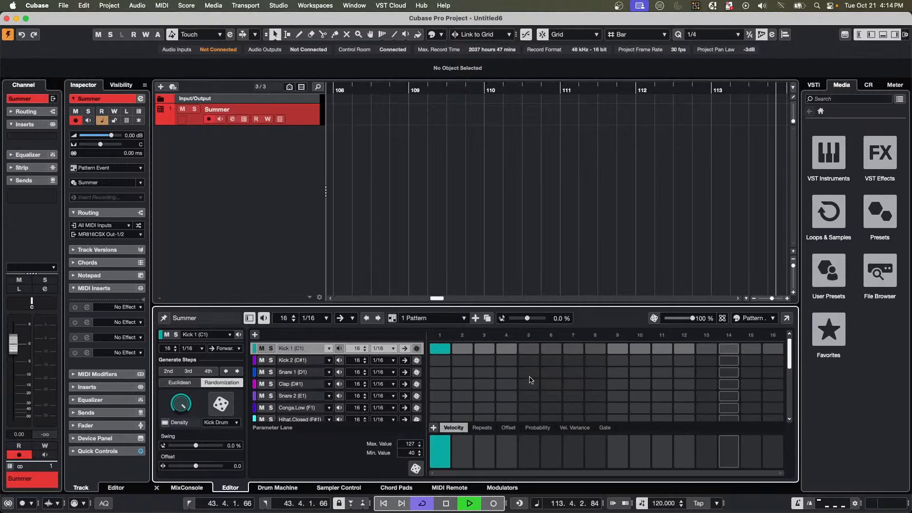
click(529, 372)
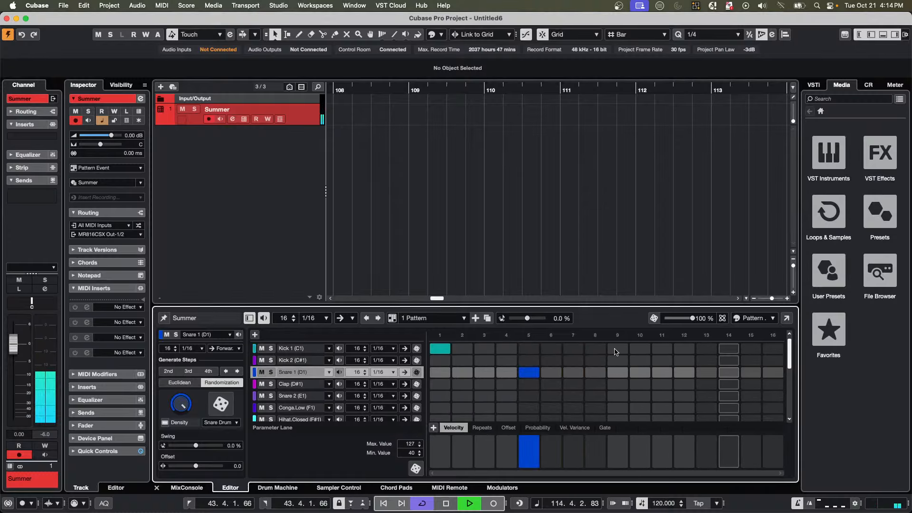
Set the Control Room main level to -7.29 dB.
click(187, 220)
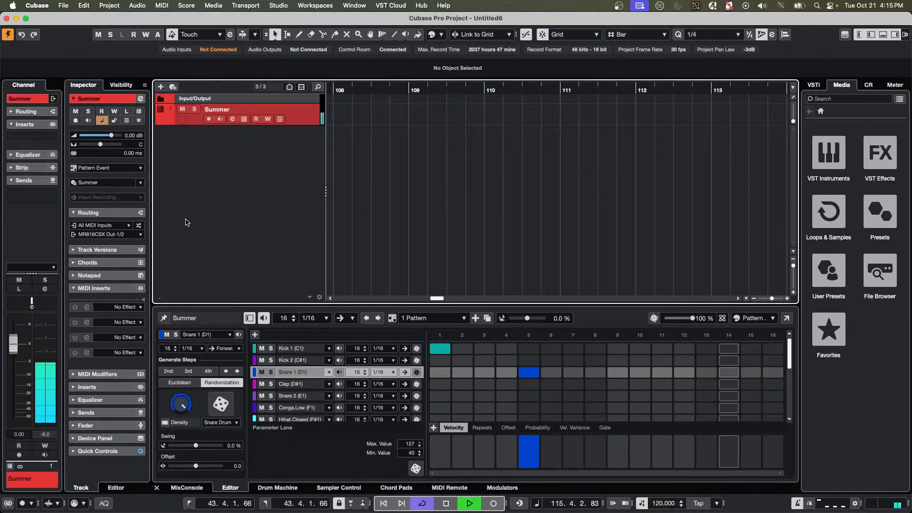
click(868, 84)
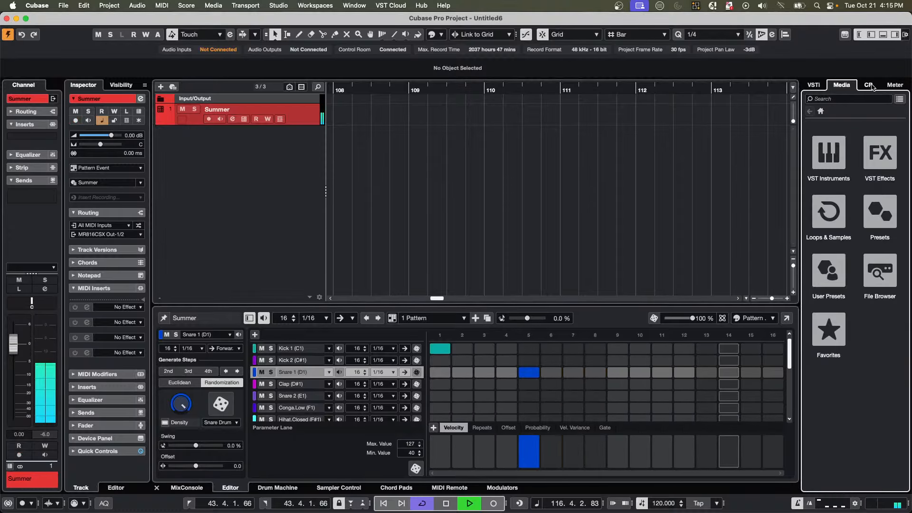
drag(855, 358, 849, 336)
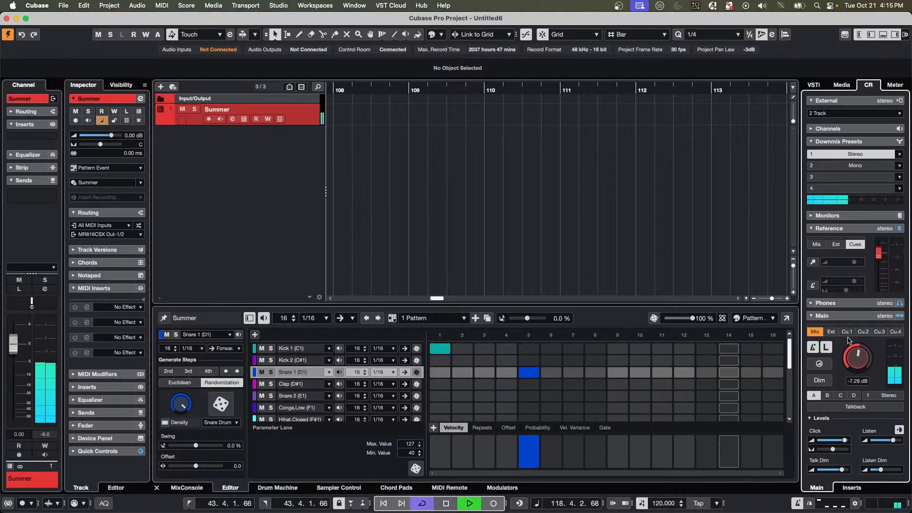
Add Kick 1 on step 8 and Snare 1 on steps 12 and 13 of the pattern.
click(595, 349)
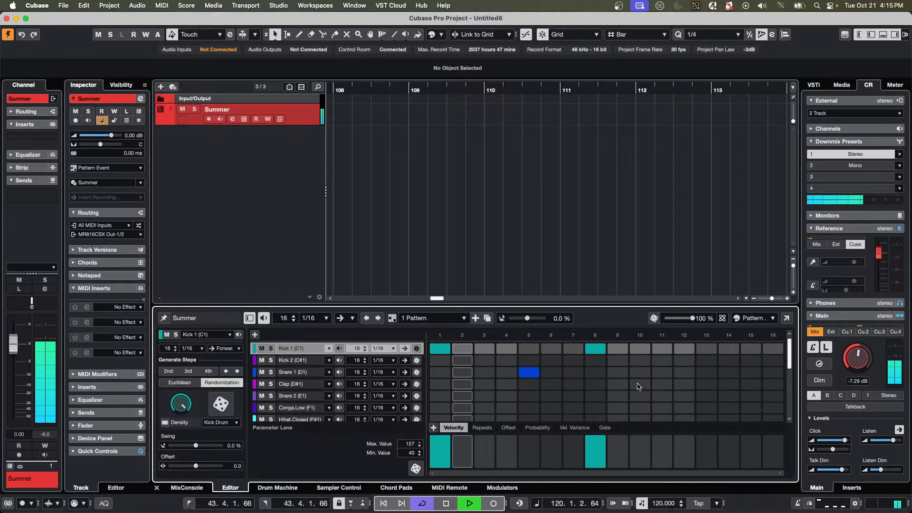
click(684, 372)
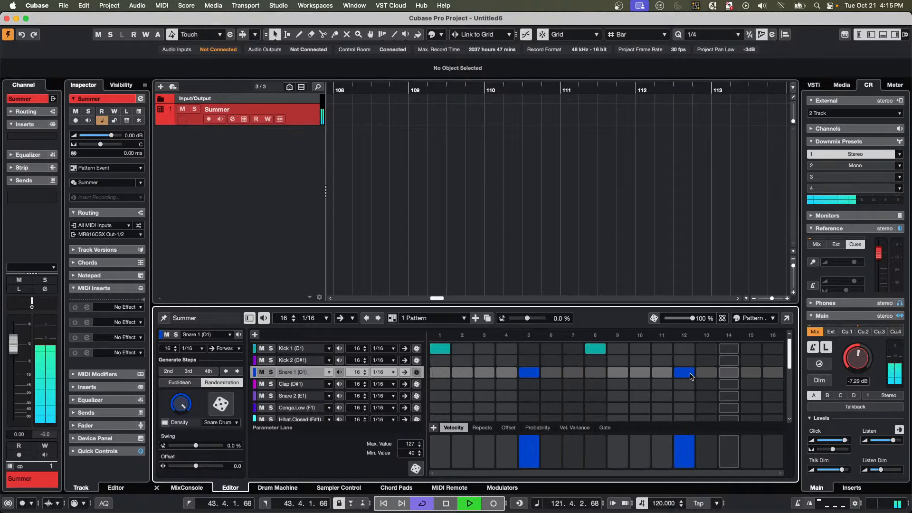
click(704, 372)
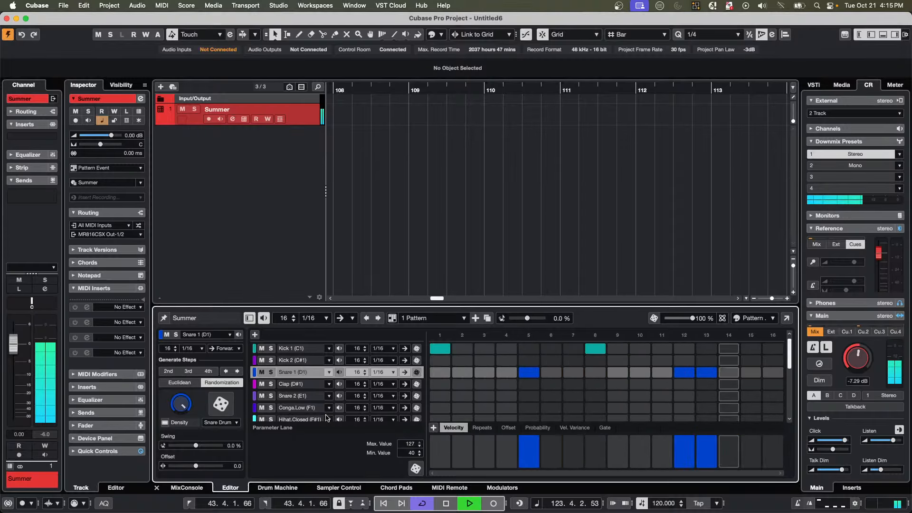
Generate steps for the Hihat.Closed lane on every third position, from step 1 to step 16.
scroll(319, 405, down, 3)
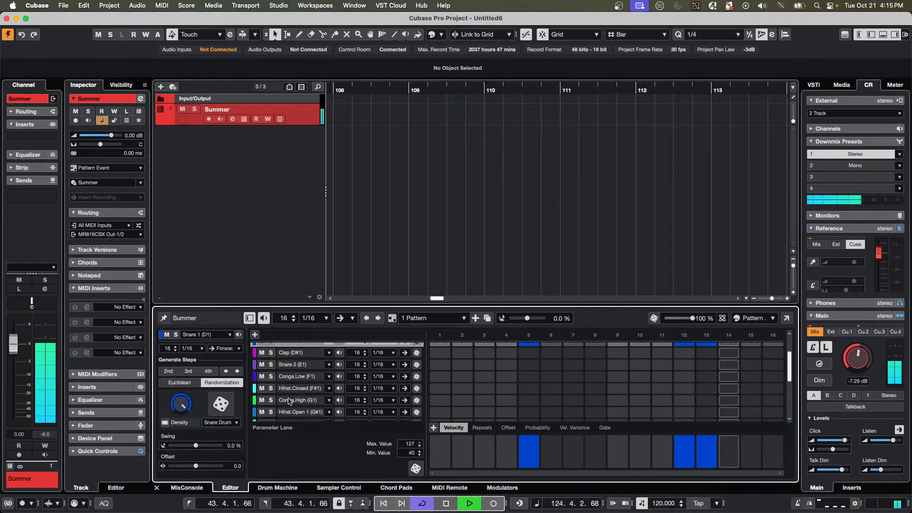
click(295, 390)
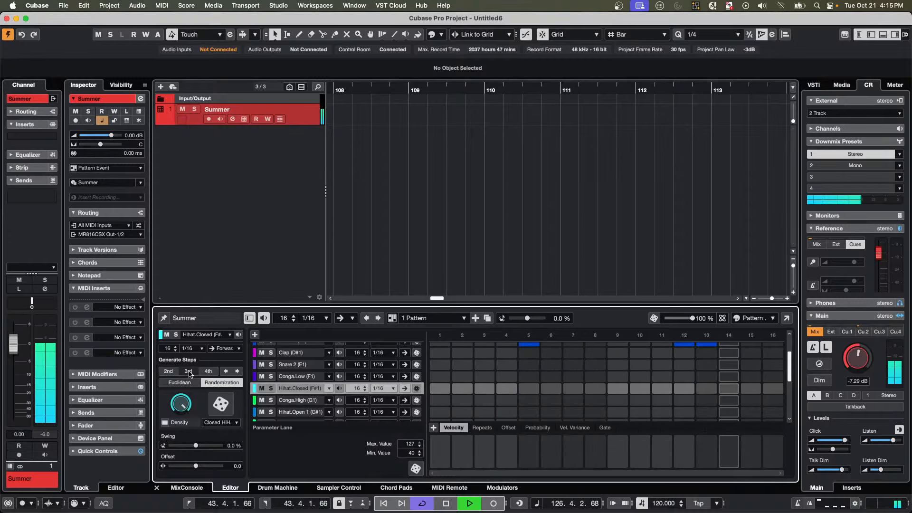
click(221, 404)
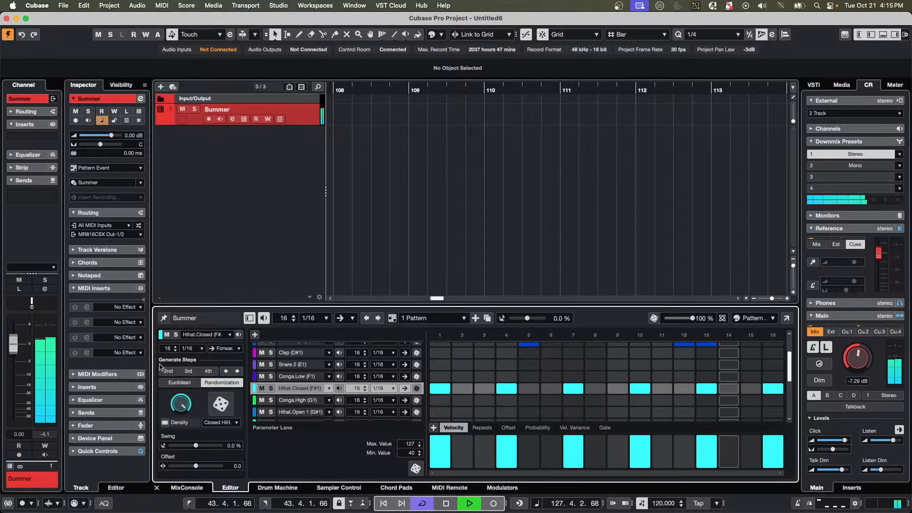
Regenerate the Hihat.Closed lane on every second step, shifted one step later, with extra hits on steps 3, 11 and 15.
click(169, 372)
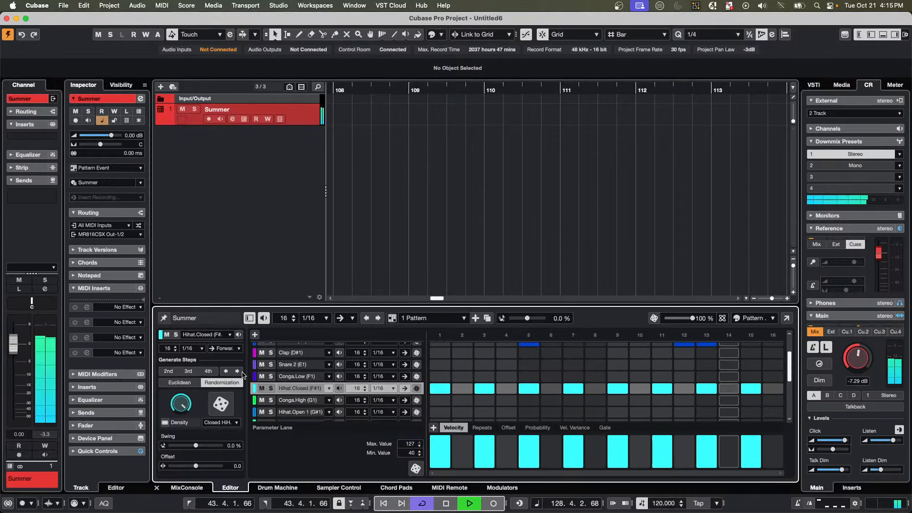
click(235, 371)
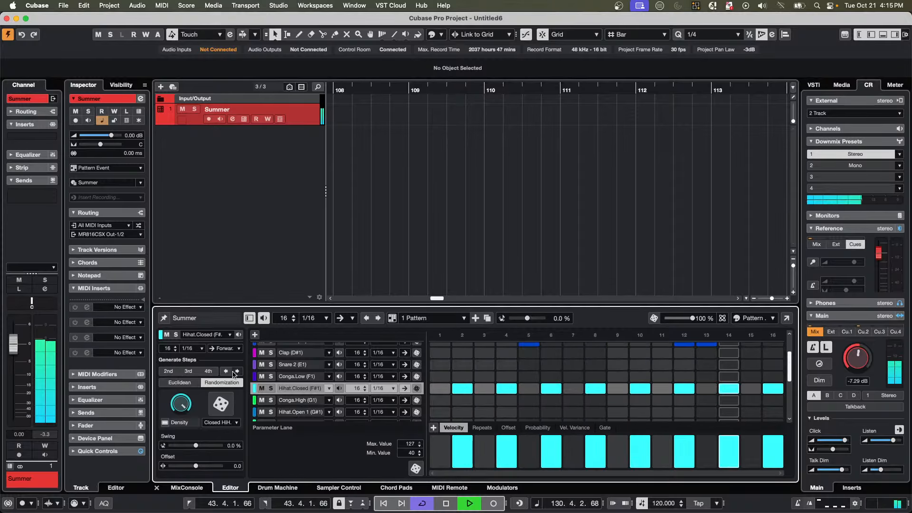
click(662, 388)
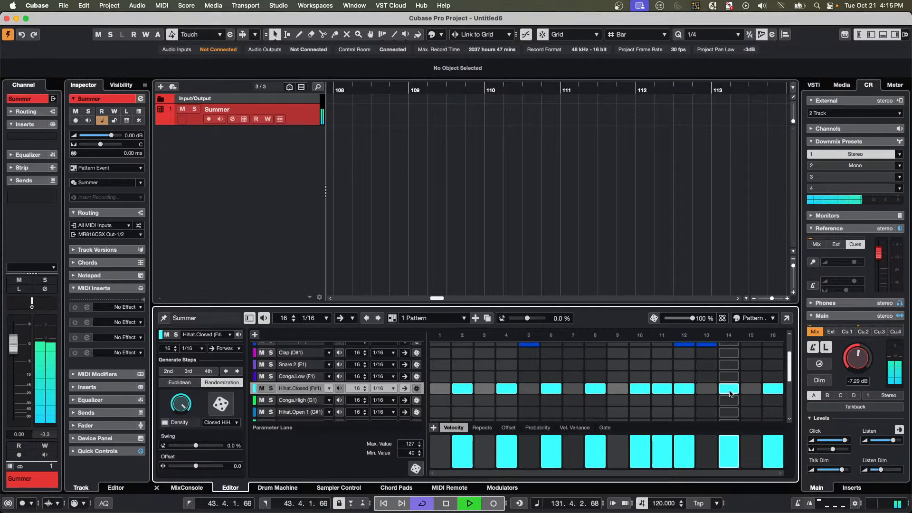
click(756, 391)
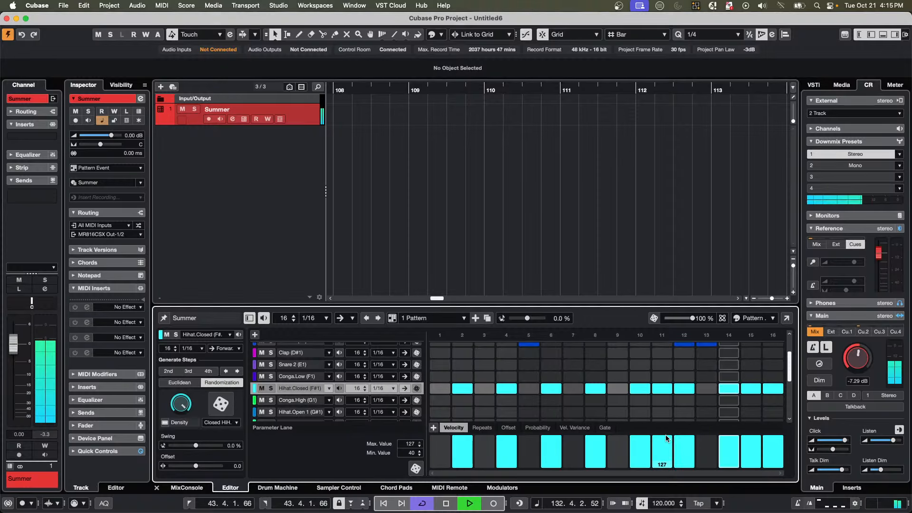
click(484, 389)
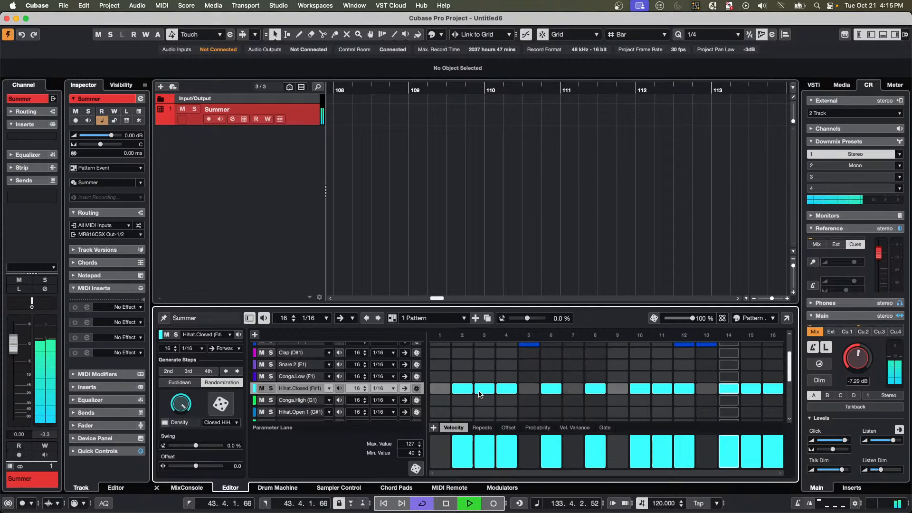
scroll(332, 380, up, 3)
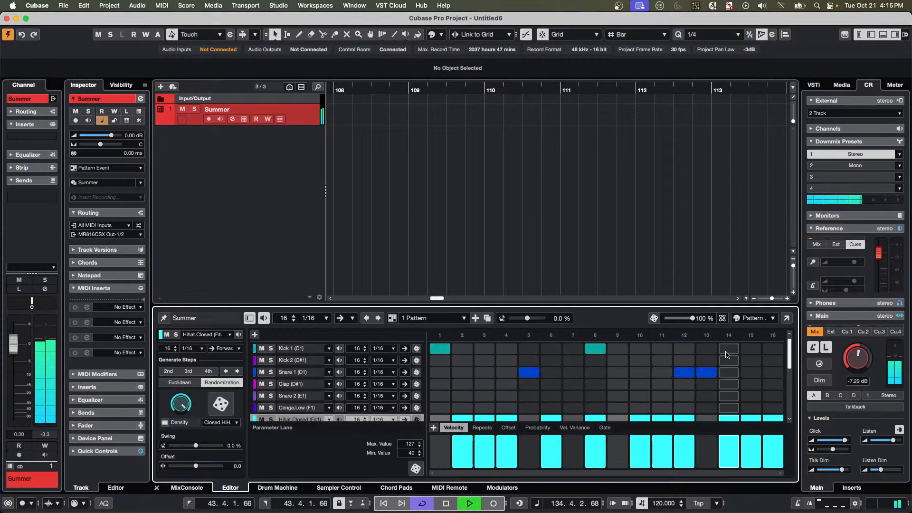
Show the Drum Machine, select the Kick 1 pad and enable Hot Swap Preview Pad.
click(285, 489)
click(173, 458)
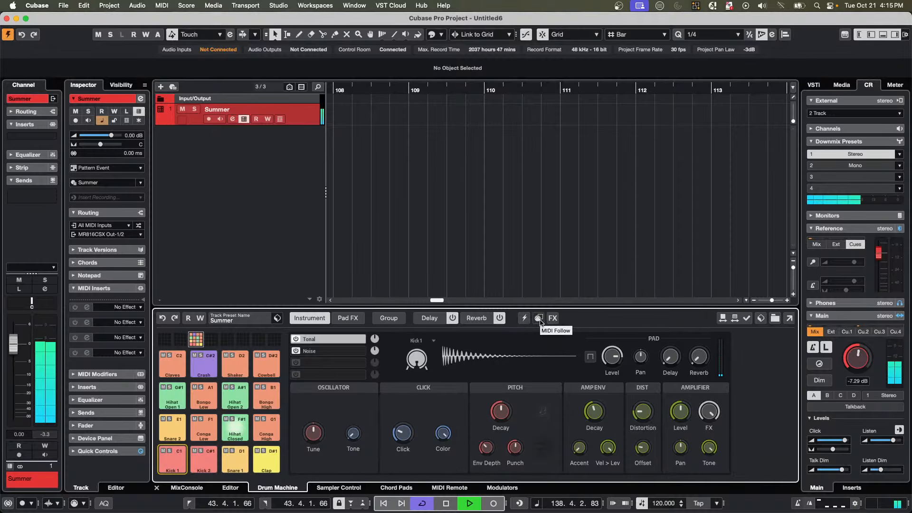
click(723, 319)
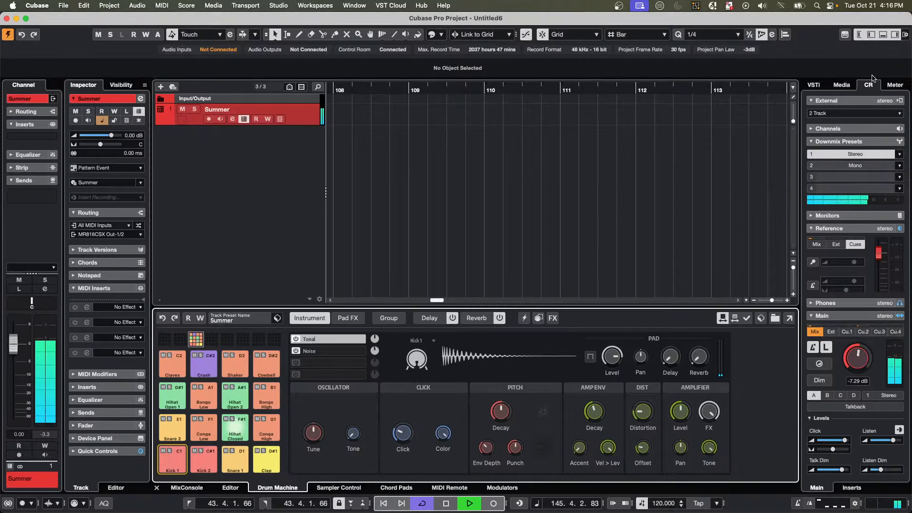
Browse the available VST instruments in the media browser, including the drum and synth categories.
click(845, 86)
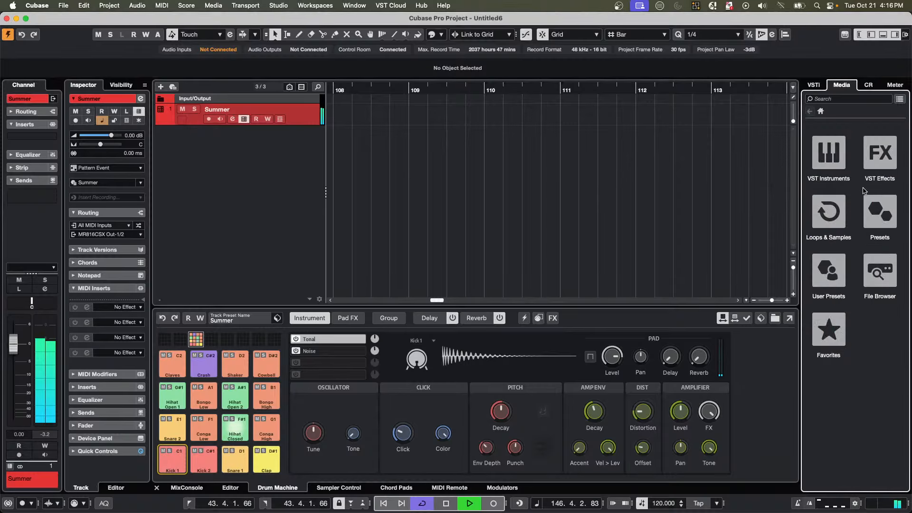
click(834, 158)
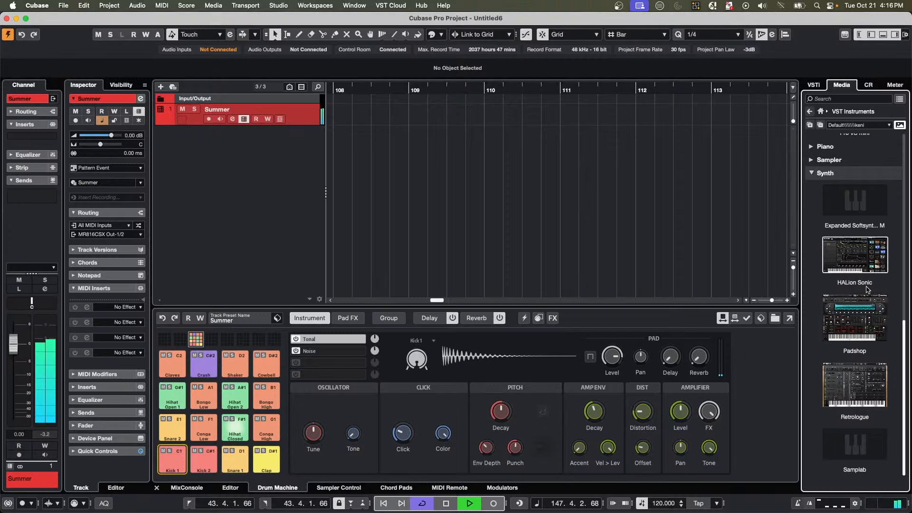
scroll(869, 291, up, 5)
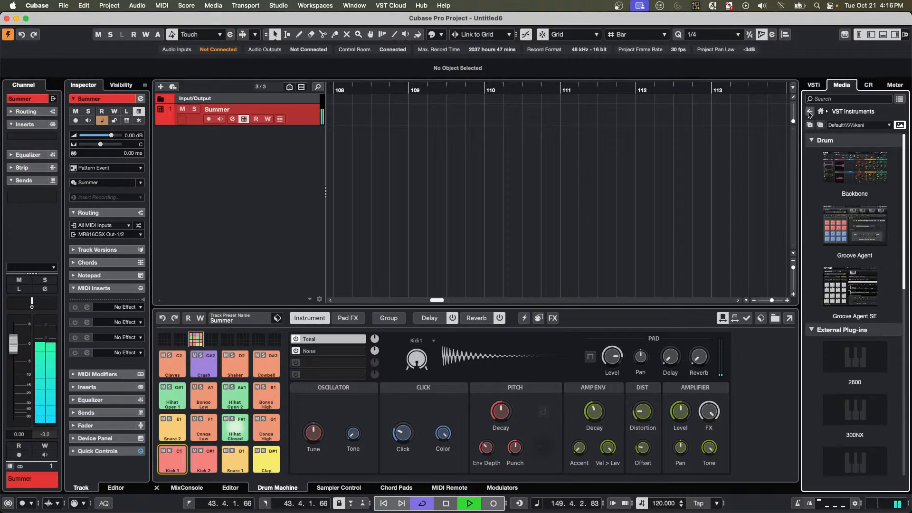
click(809, 112)
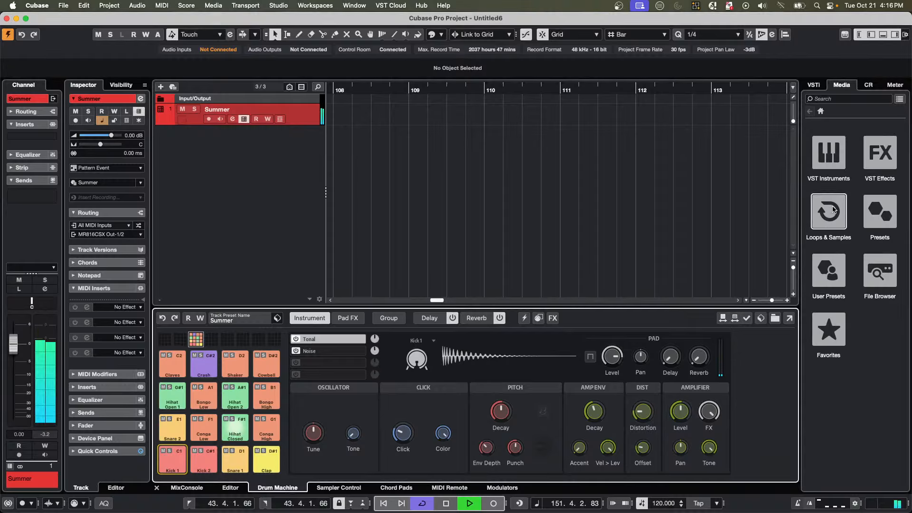
Open the Groove Agent library among the loops and samples and search it for "kick".
click(831, 224)
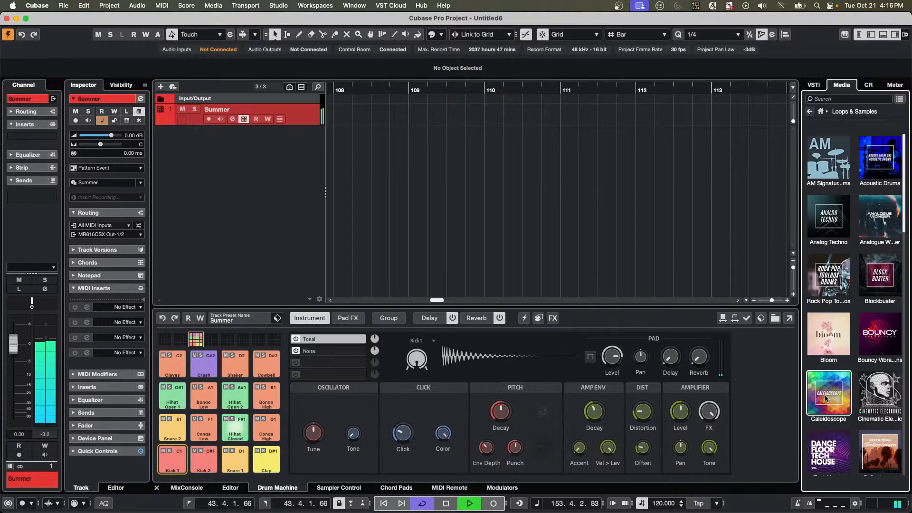
scroll(825, 394, down, 2)
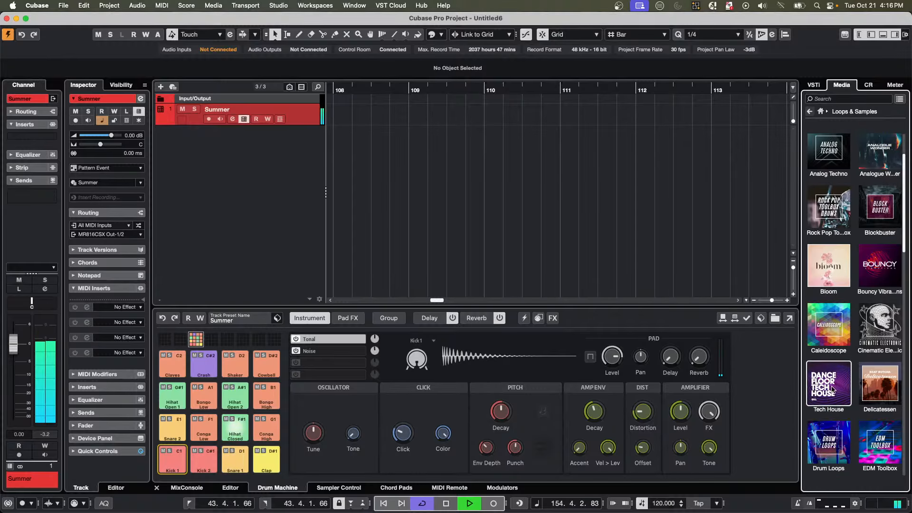
scroll(836, 398, down, 4)
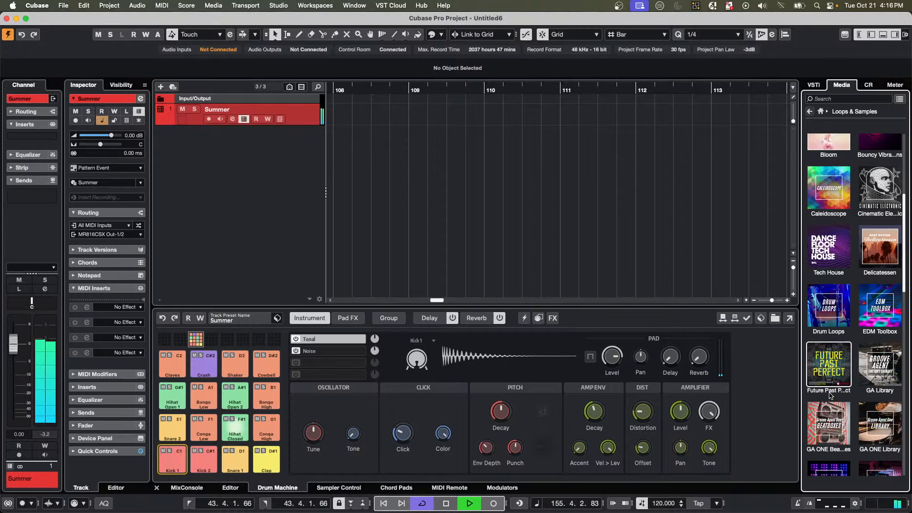
click(829, 366)
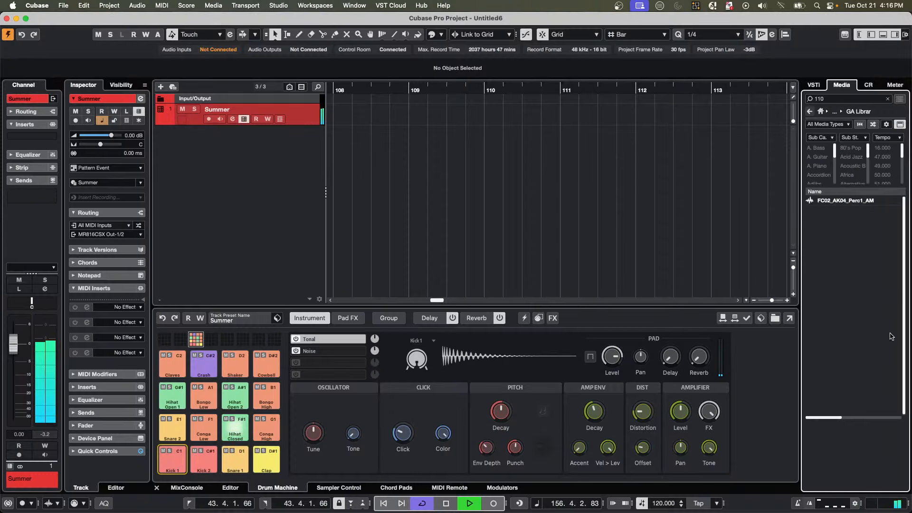
click(834, 99)
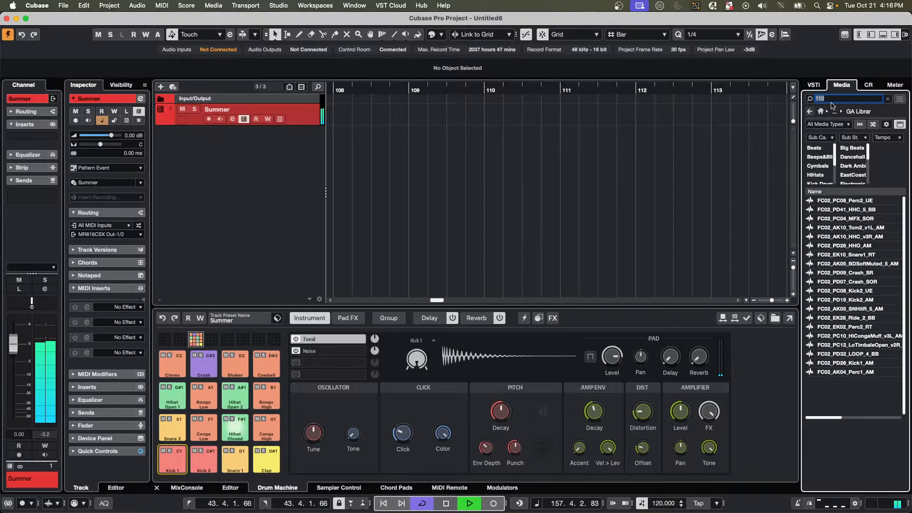
text(kick)
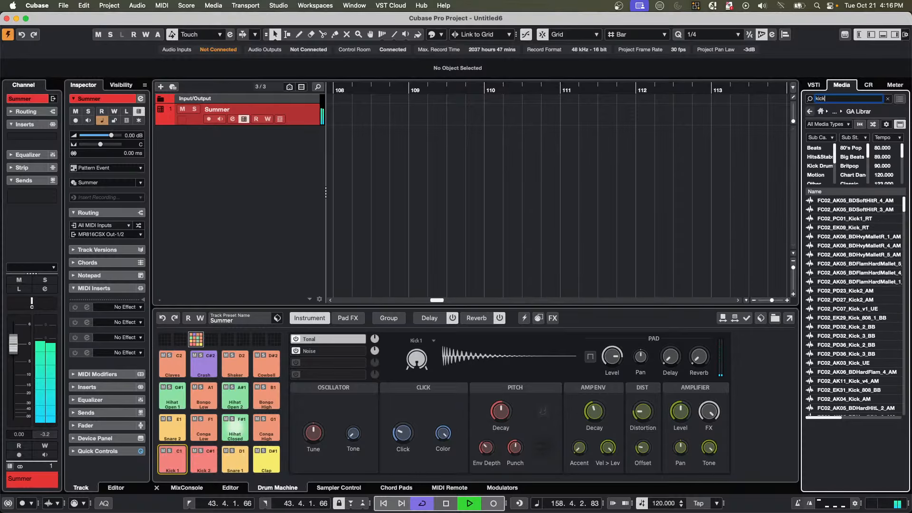
Audition kick samples, including FC02_PD32_Kick_3_BB and FC02_AK03_Kick_UE as hot-swap previews replacing the whole Kick 1 pad.
click(850, 257)
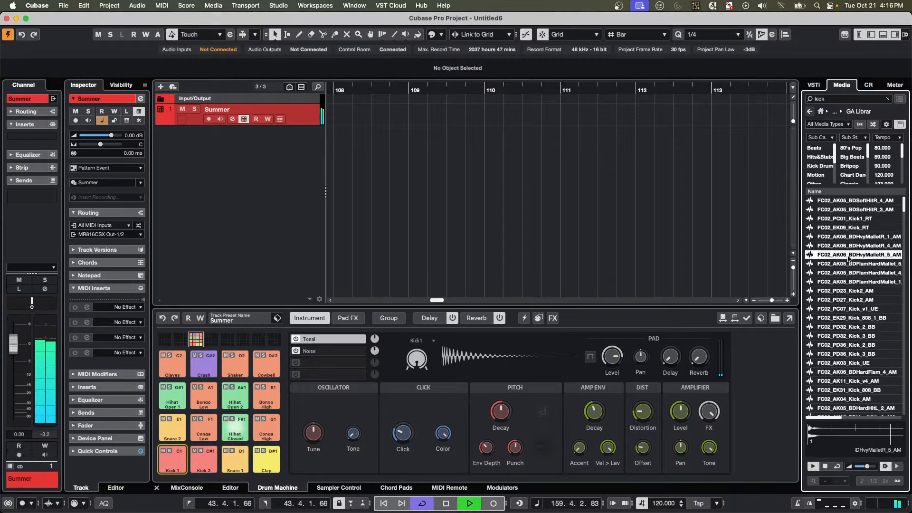
click(824, 336)
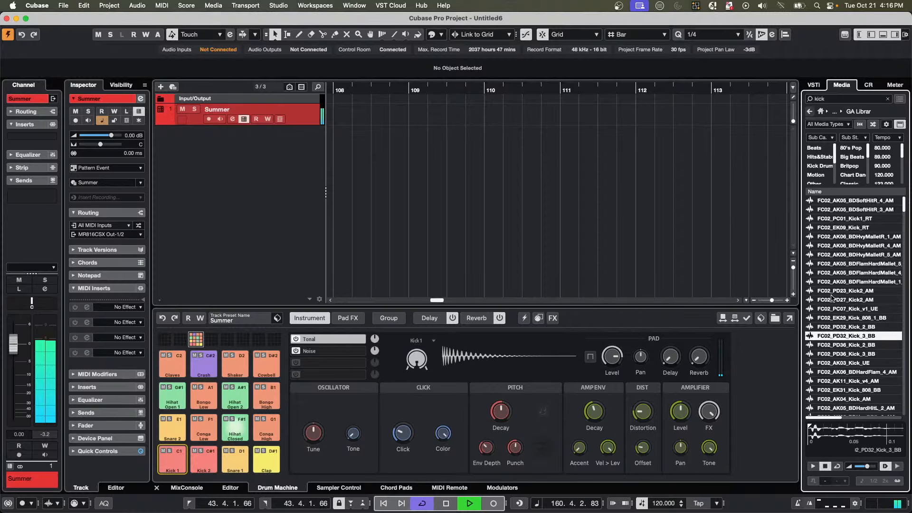
click(723, 318)
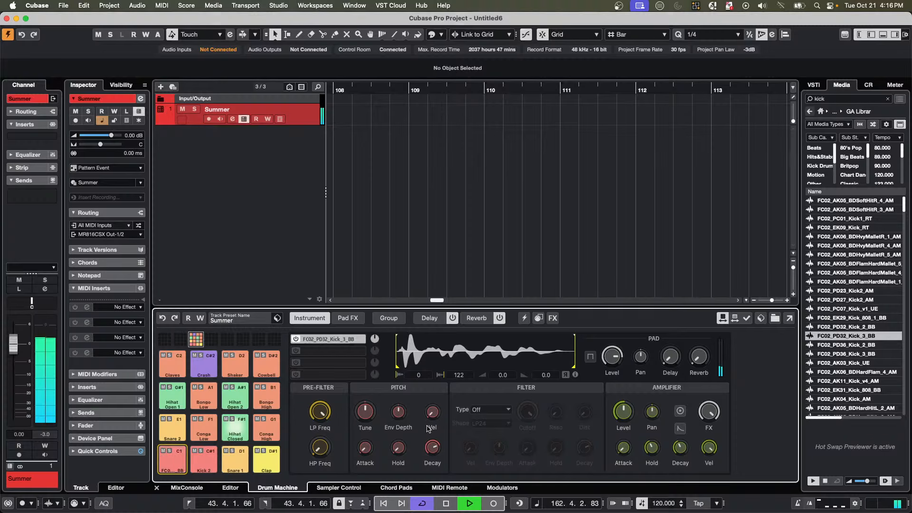
click(820, 363)
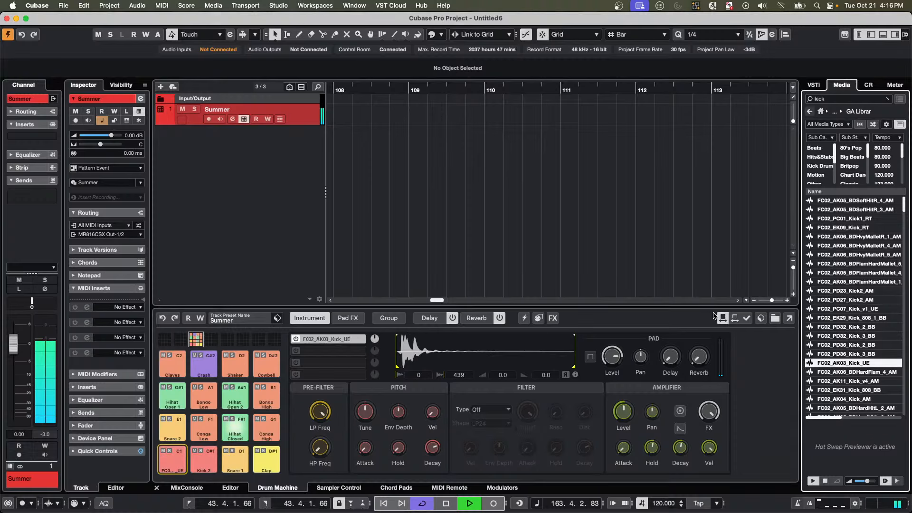
Switch from pad to single-layer hot swapping, preview FC02_EK31_Kick_808_BB in place of Kick 1's Tonal layer, and end the preview.
click(723, 319)
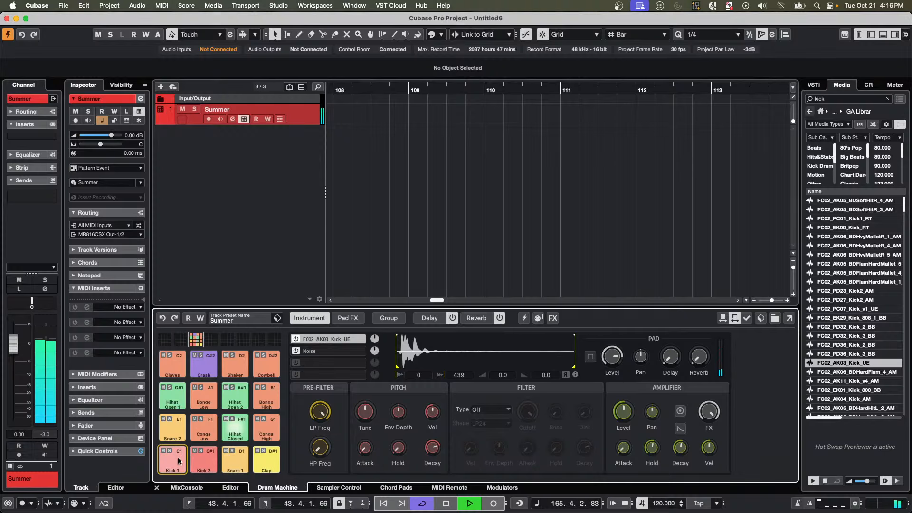
click(830, 390)
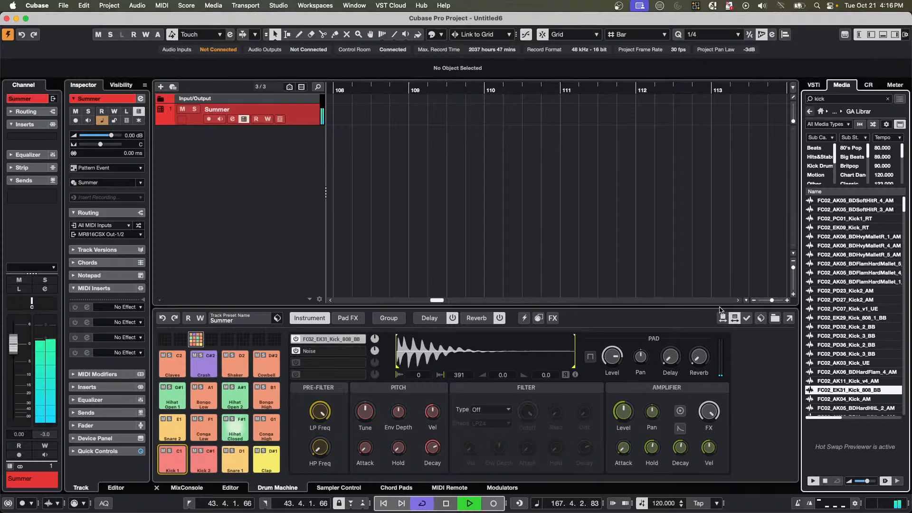
click(736, 321)
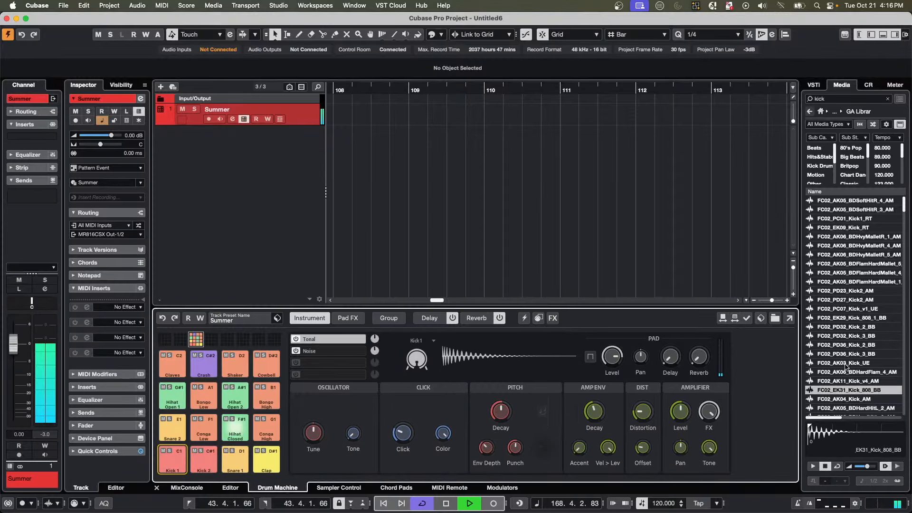
Compare FC02_PD36_Kick_2_BB and FC02_EK32_Kick4_FO as hot-swap previews for Kick 1's Tonal layer, and turn the preview off.
click(736, 322)
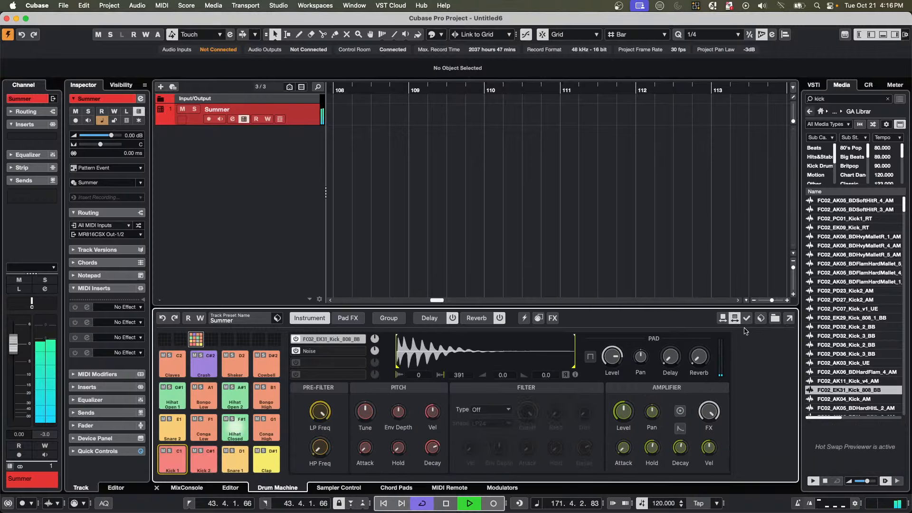
click(849, 345)
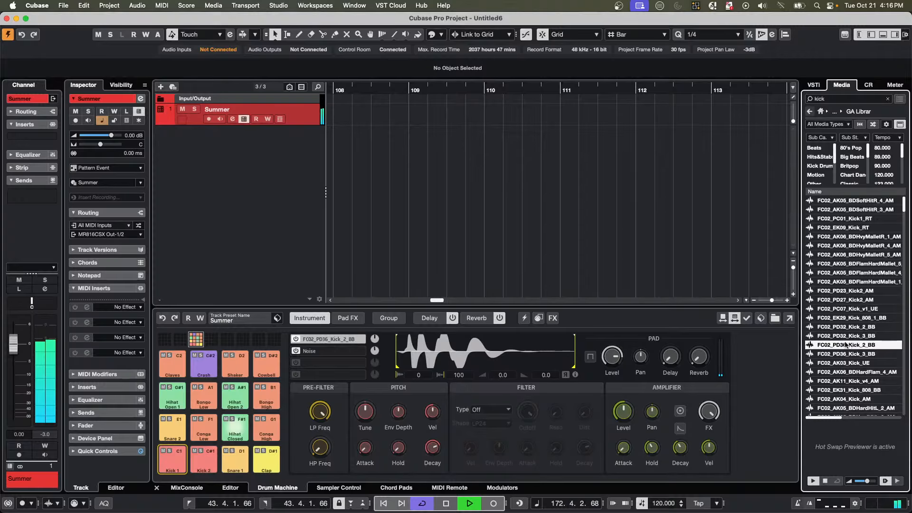
scroll(844, 344, down, 3)
click(836, 353)
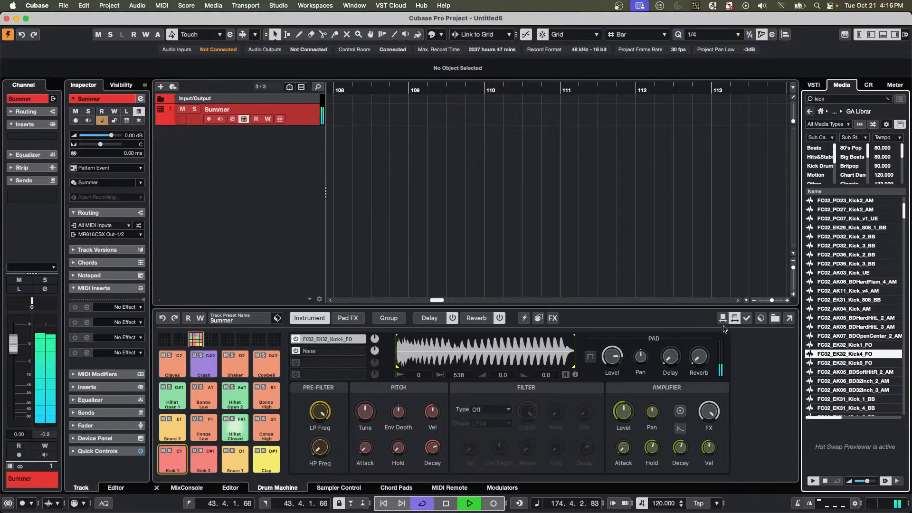
click(735, 321)
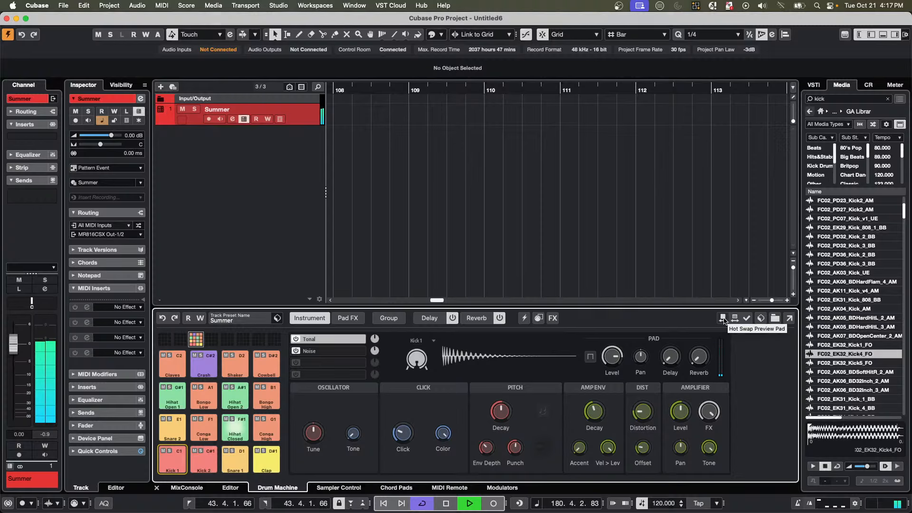
Select the sample FC02_AK06_BD32Inch_2_AM and hot-swap preview it in place of Kick 1's Tonal layer.
key(Down)
key(Down)
key(Down)
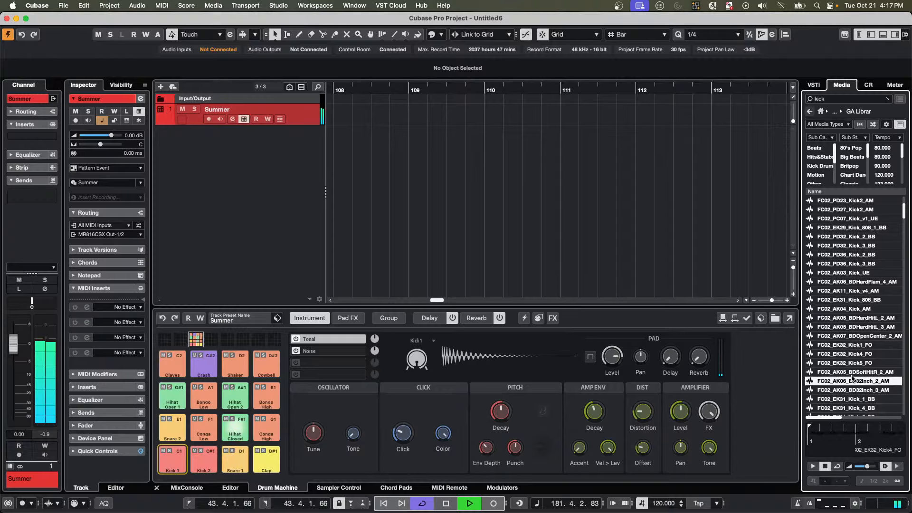
click(734, 318)
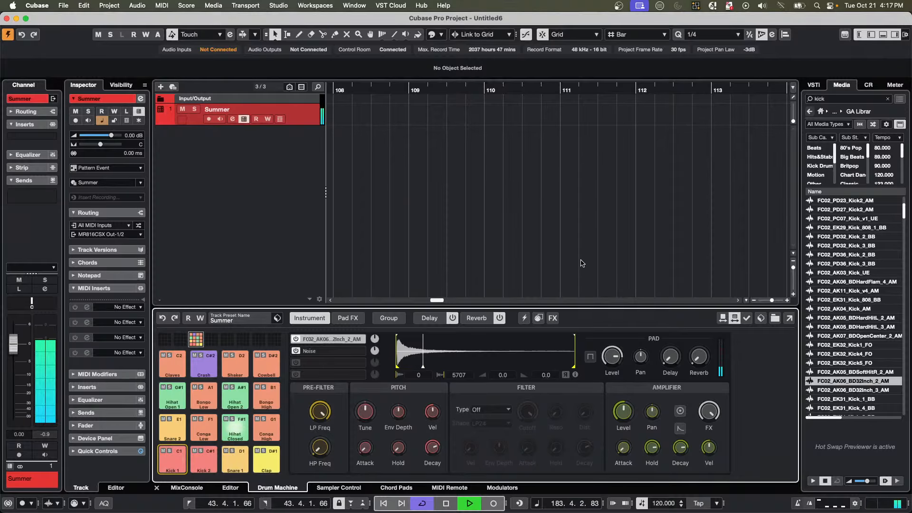
Stop playback and hot-swap the Kick 1 pad's sample for FC02_EK31_Kick_1_BB, followed by FC02_AK06_BDHardFlam_4_AM.
key(space)
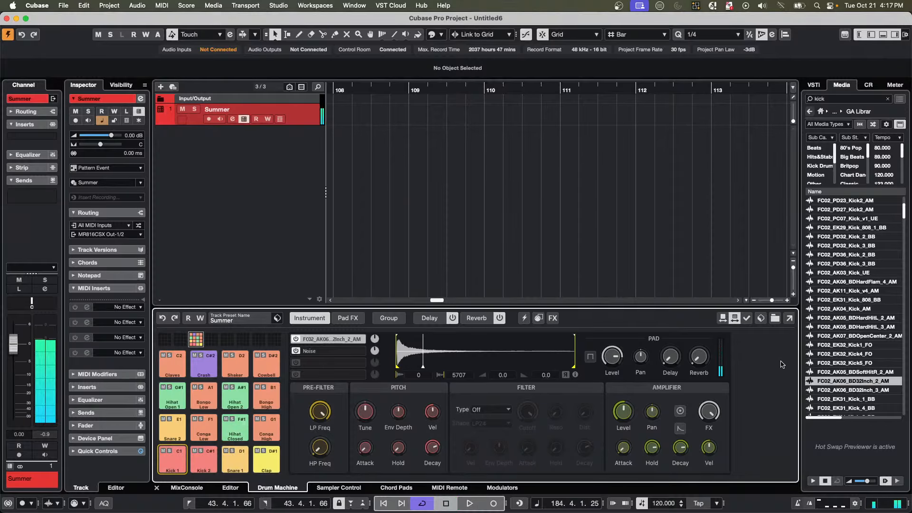
click(829, 398)
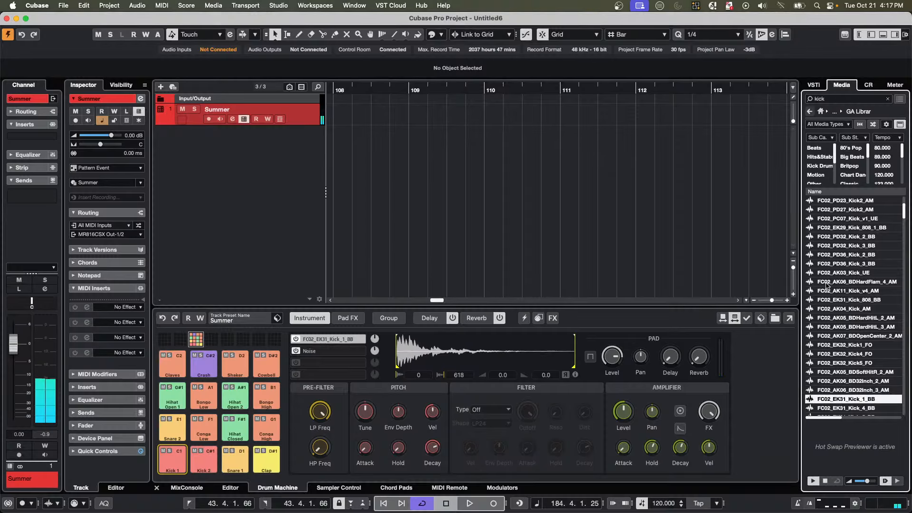
click(826, 283)
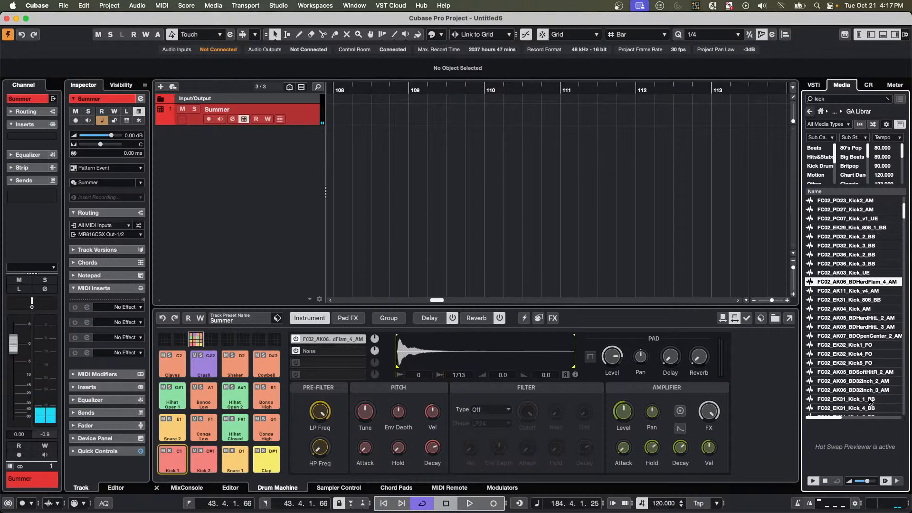
Place the FC02_EK32_Kick1_FO sample at bar 108 on a new audio track and switch to the Range Selection tool.
drag(836, 345, 361, 145)
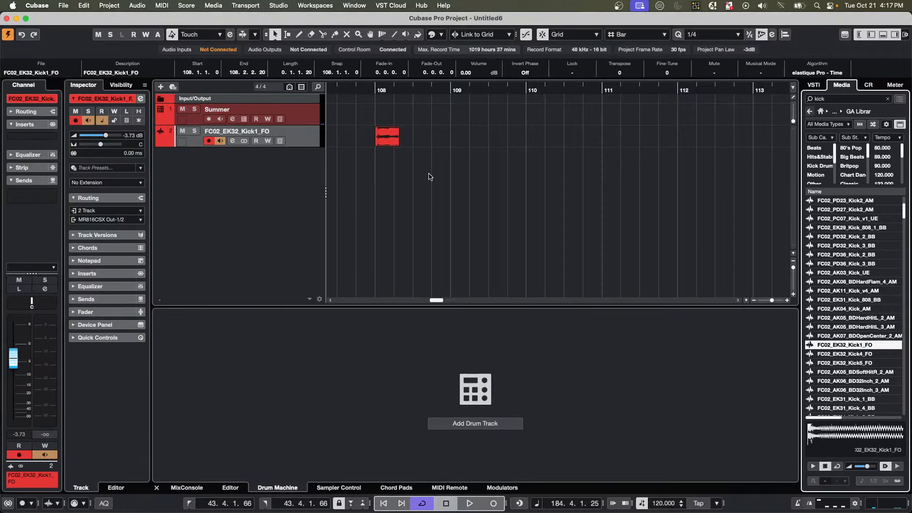
right_click(400, 147)
right_click(400, 147)
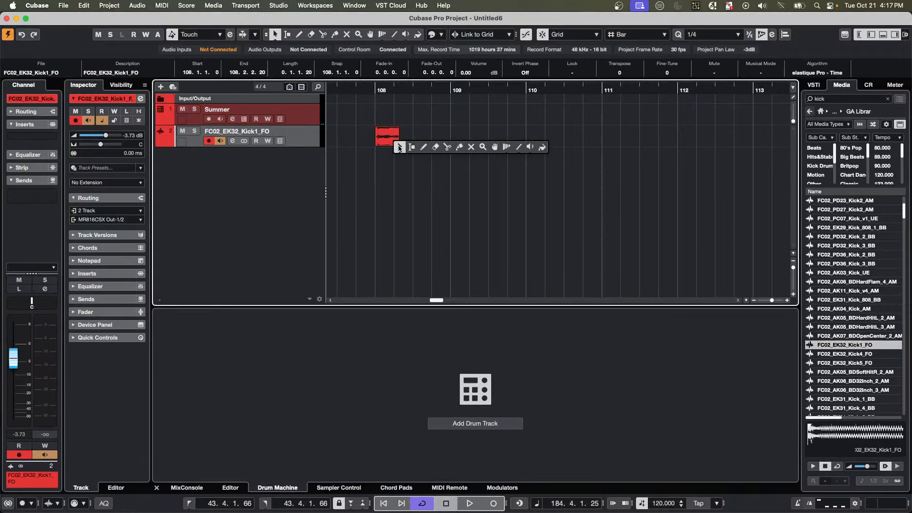
click(411, 147)
Place the FC02_AK11_Kick_v4_AM sample at bar 108 on another new audio track and switch back to the Object Selection tool.
click(836, 291)
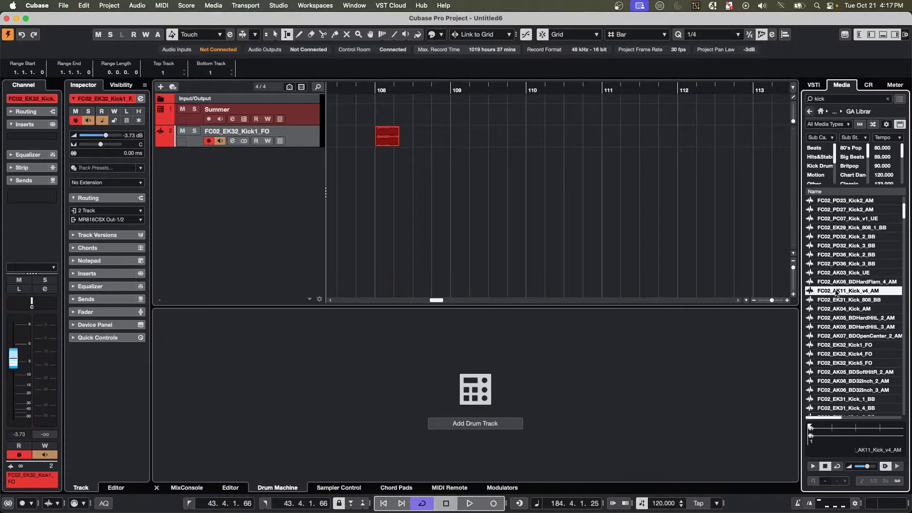
drag(836, 292, 382, 196)
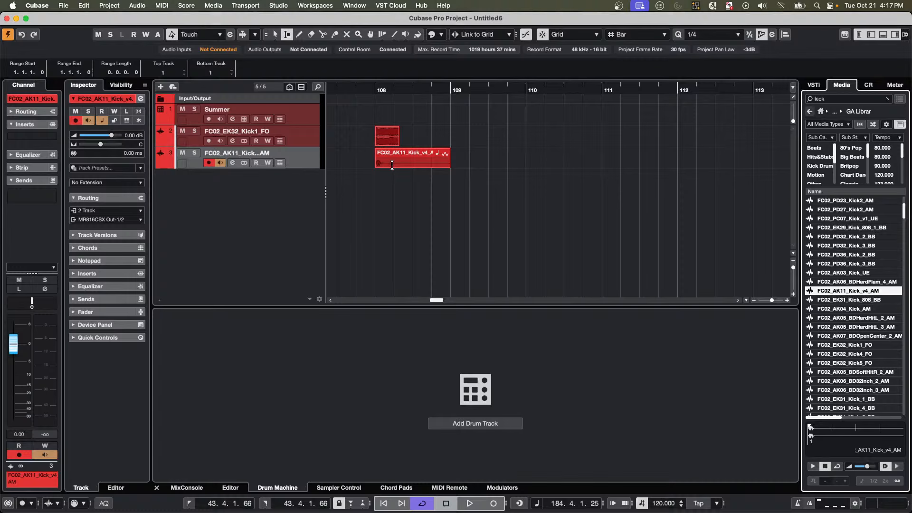
right_click(433, 168)
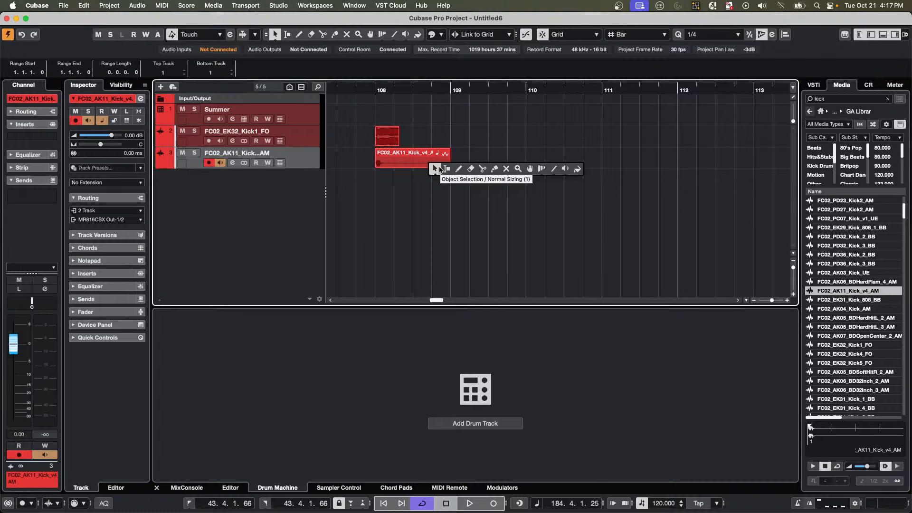
click(435, 168)
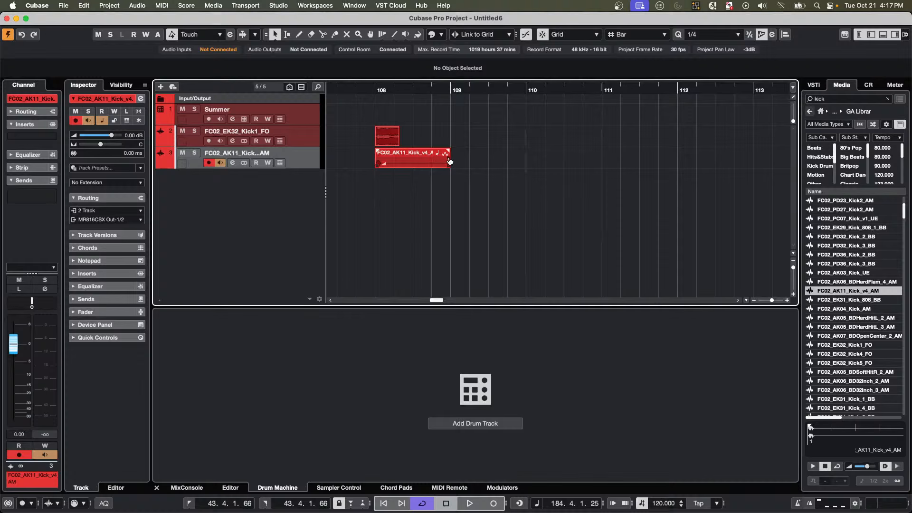
Duplicate the FC02_AK11_Kick_v4_AM event three times so the copies fill bars 109 to 111.
click(424, 163)
key(super+d)
key(super+d)
key(super+d)
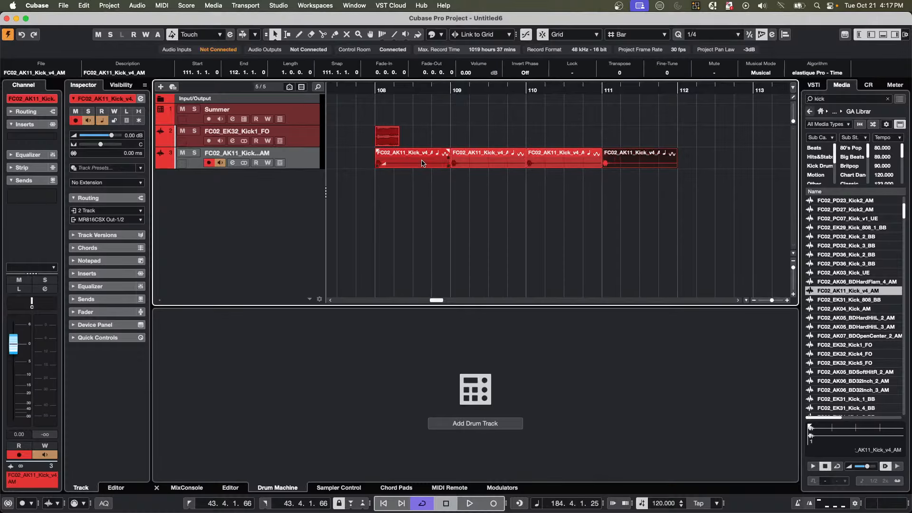
Replace the audio of all four FC02_AK11_Kick_v4_AM events with the FC02_EK32_Kick1_FO sample, applying the change to all matching events.
drag(412, 178, 612, 161)
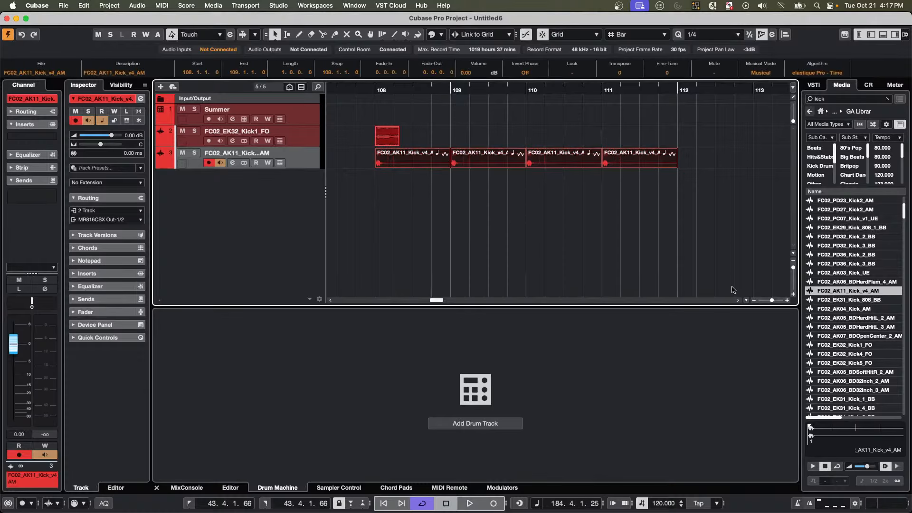
drag(838, 343, 376, 164)
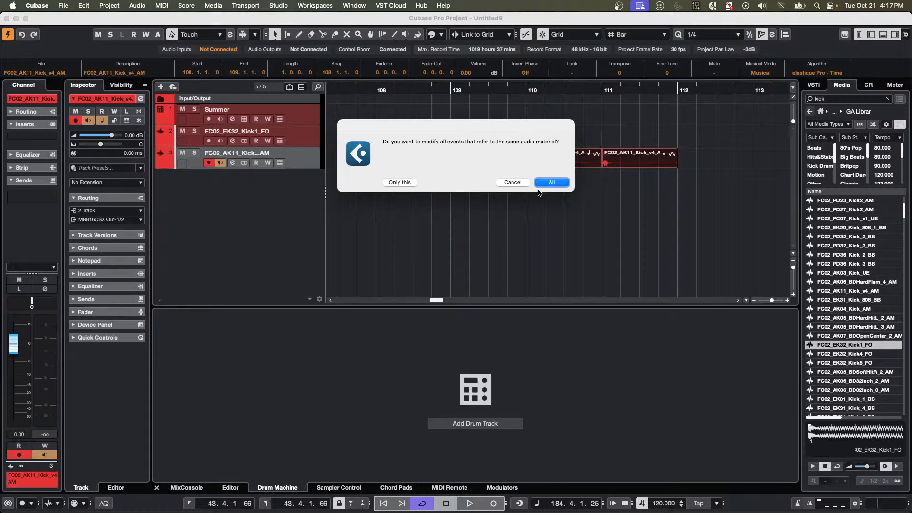
click(552, 183)
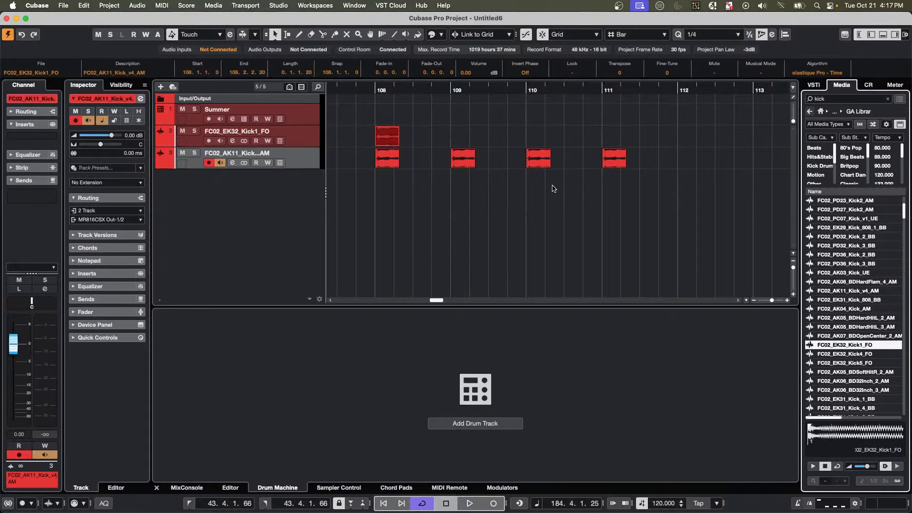
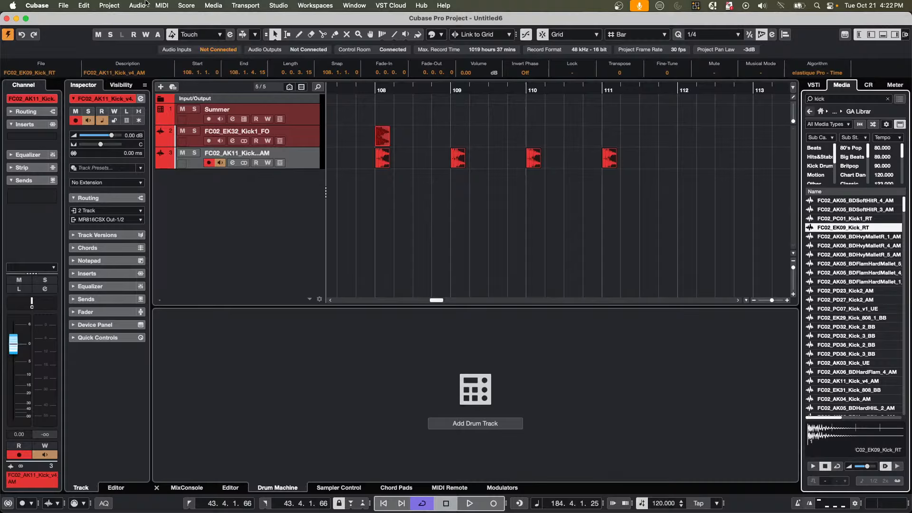
Open the project file Hit the Road go.cpr from the hit the road folder inside Projects.
click(62, 6)
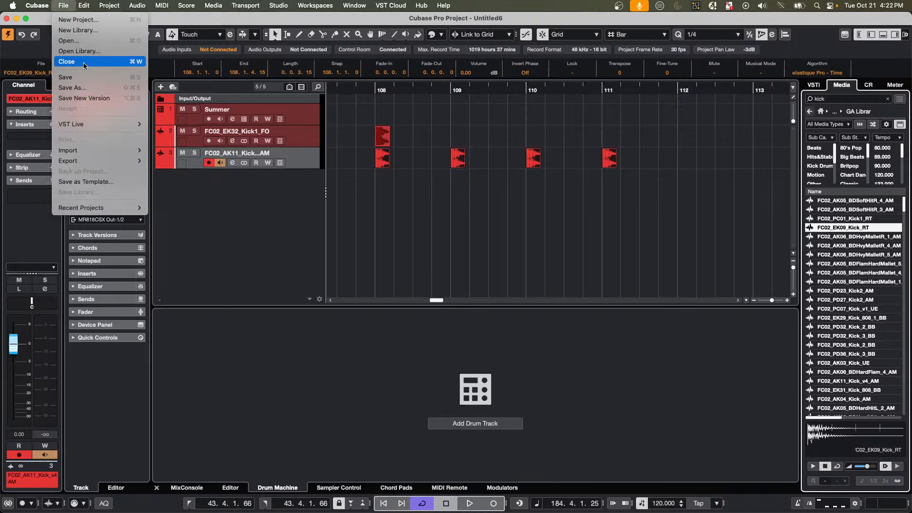
click(72, 40)
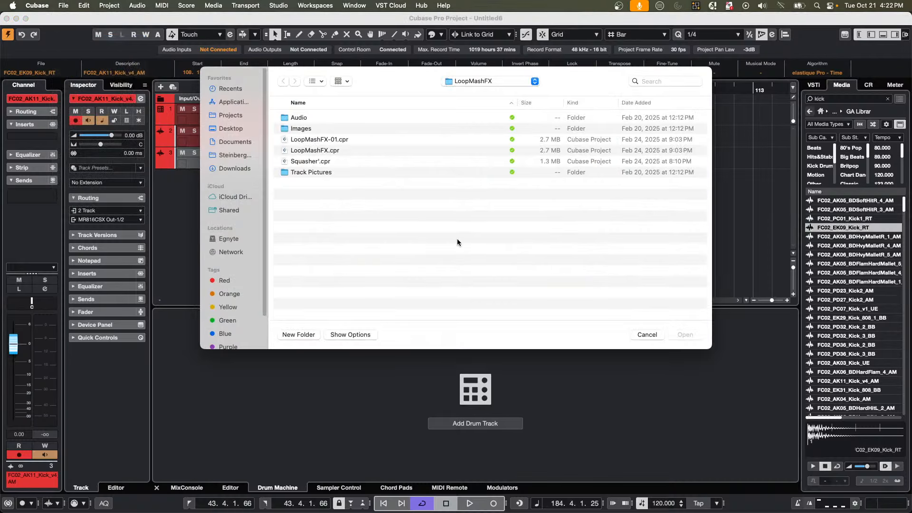
click(479, 81)
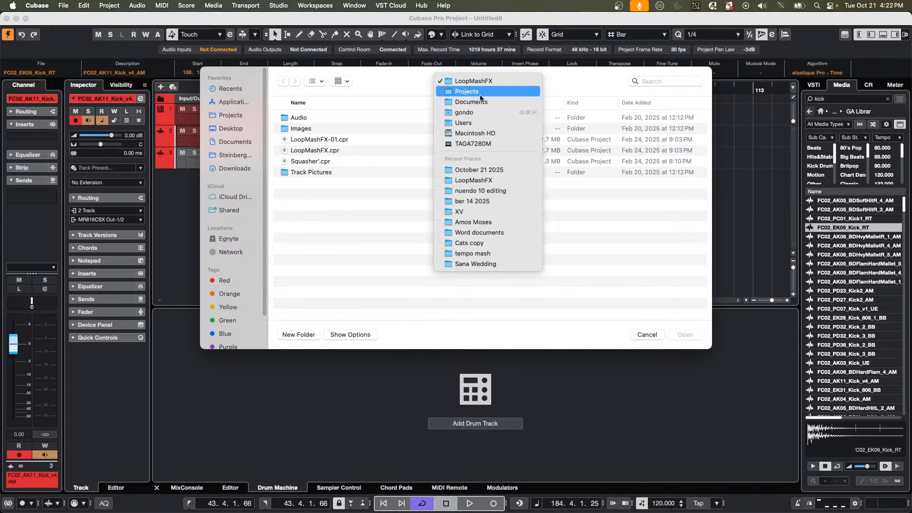
click(480, 91)
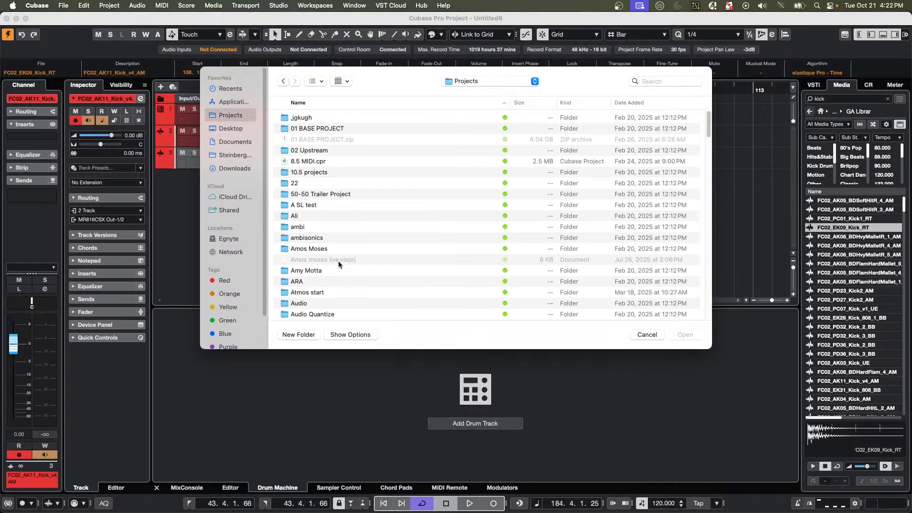
scroll(338, 261, down, 15)
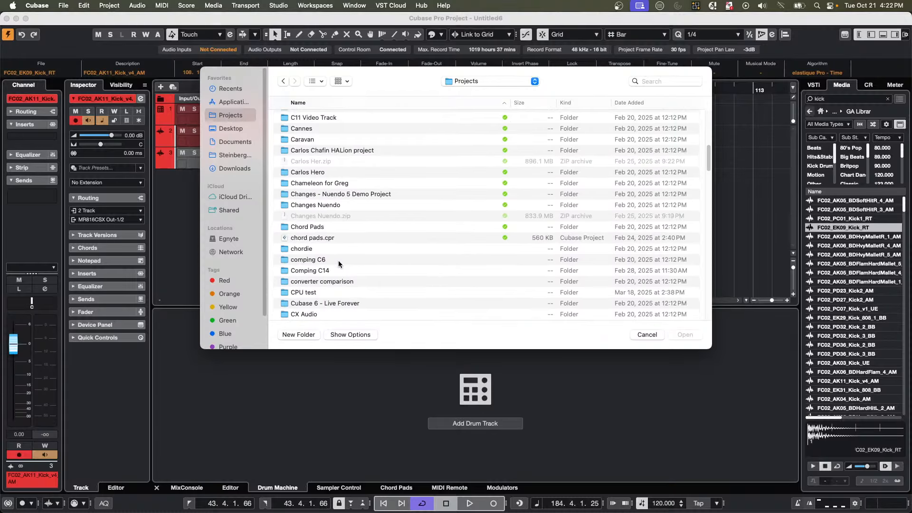
scroll(338, 260, down, 5)
scroll(339, 260, down, 4)
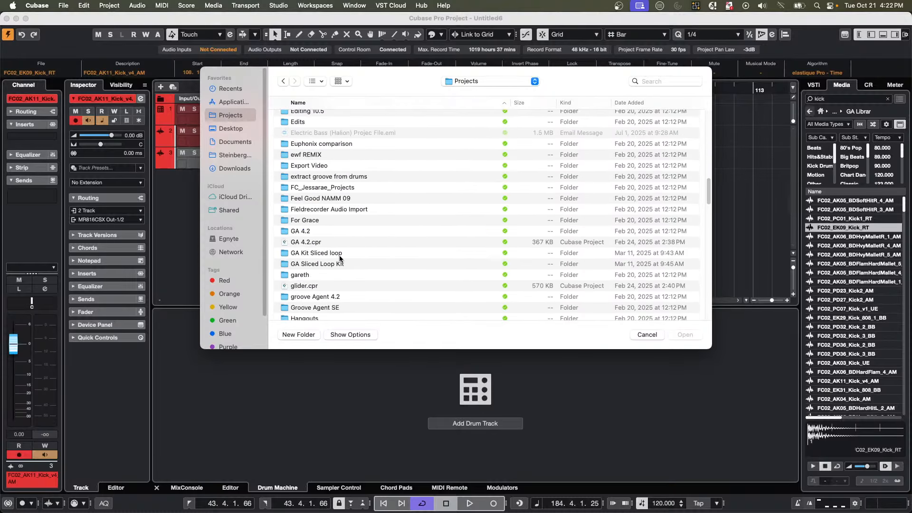
scroll(340, 258, down, 3)
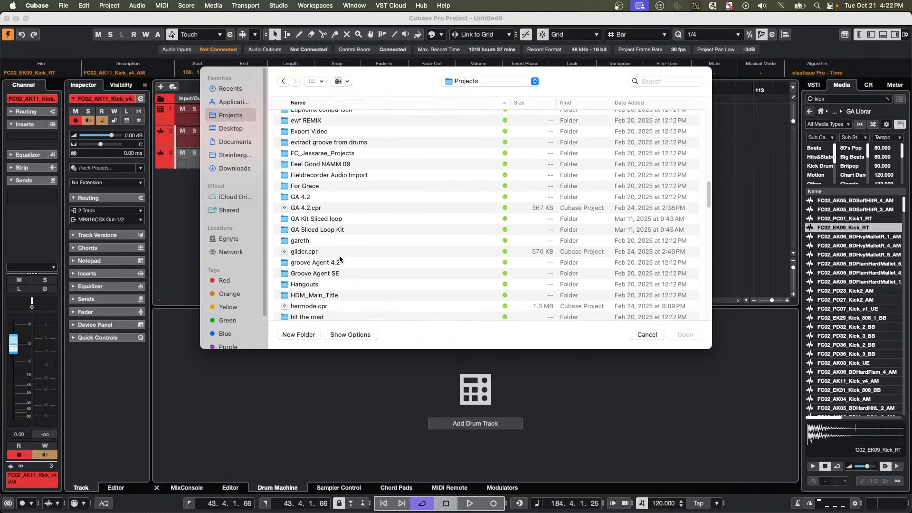
double_click(316, 315)
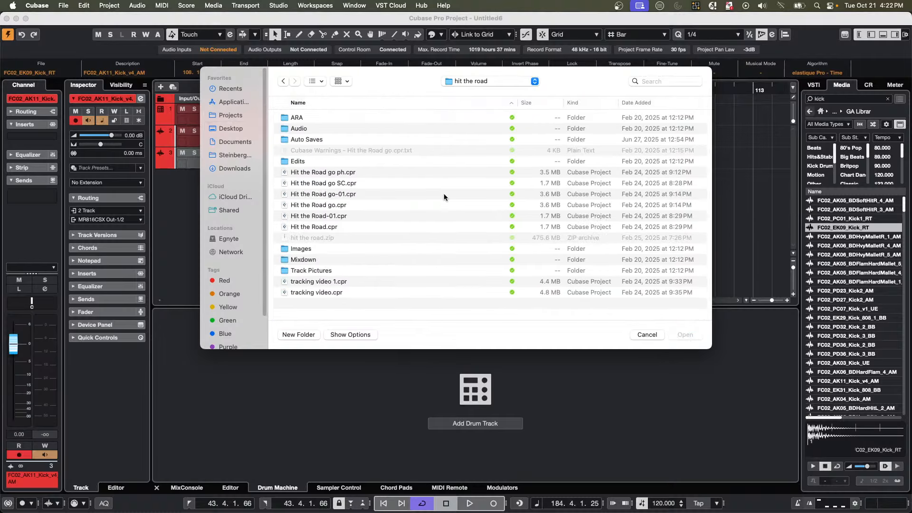
double_click(331, 208)
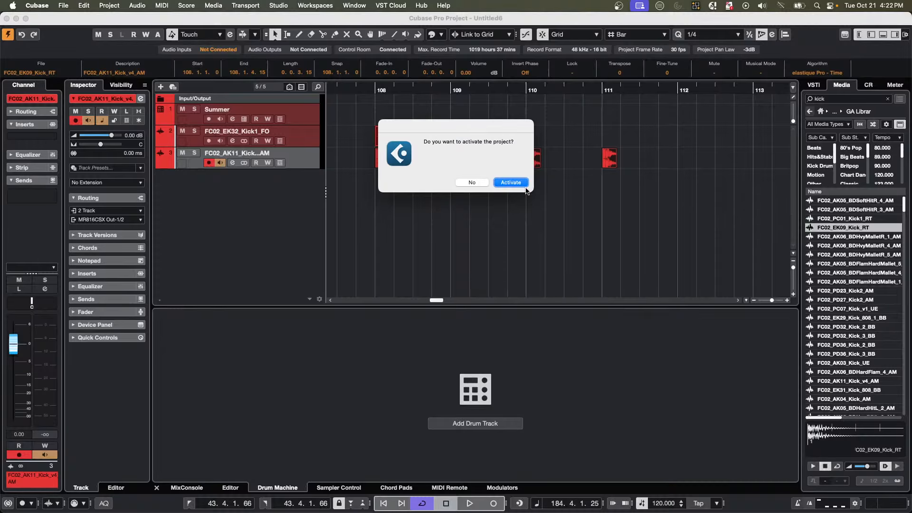
Activate the opened project, dismiss its missing plug-in, missing file and license notices, and close Steinberg Activation Manager.
click(522, 185)
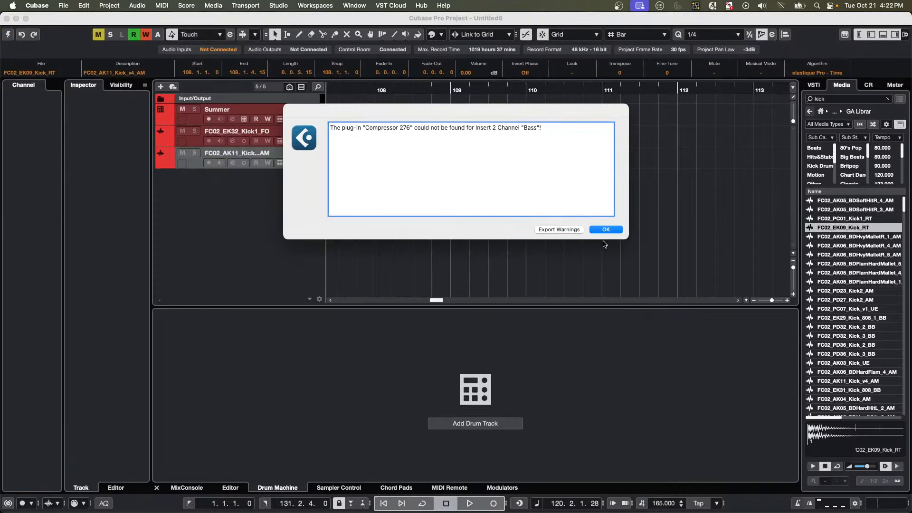
click(605, 230)
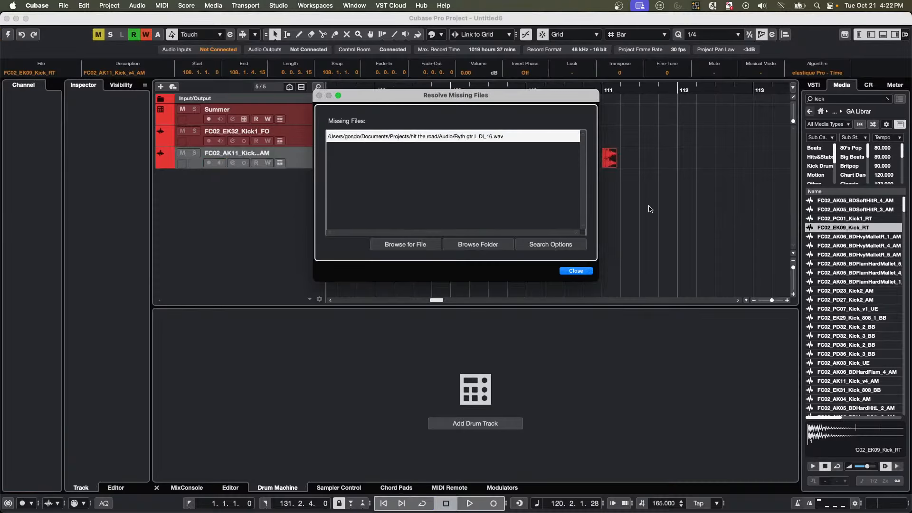
click(576, 272)
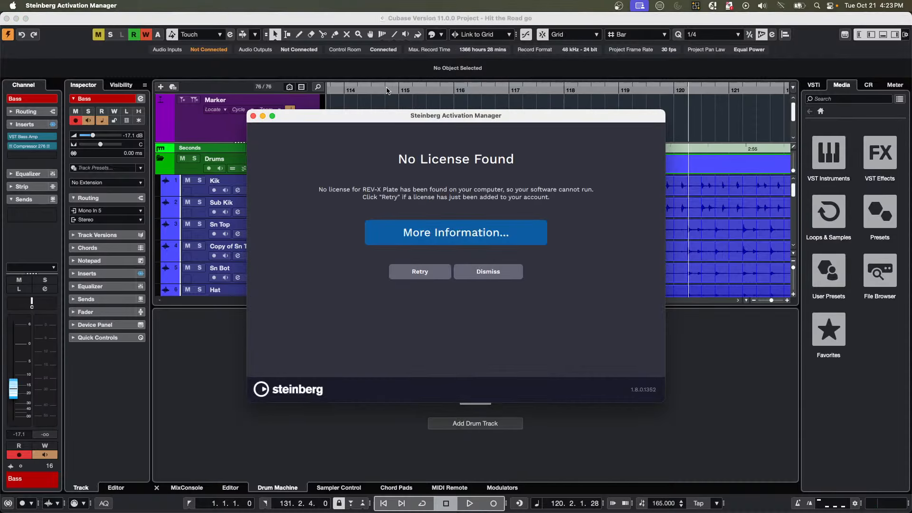
click(495, 273)
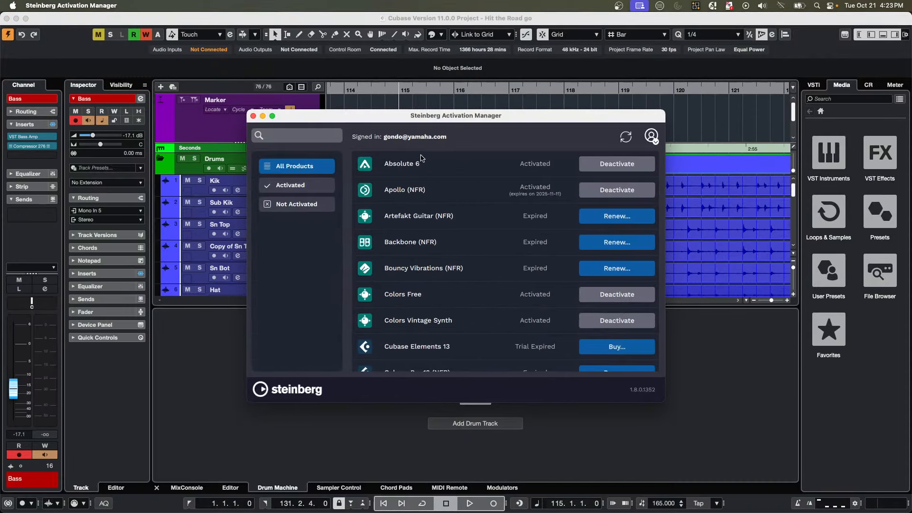
click(253, 116)
Examine the full song arrangement, looking through the bass, guitar, lead vocal, background vocal and solo guitar tracks.
scroll(487, 211, down, 6)
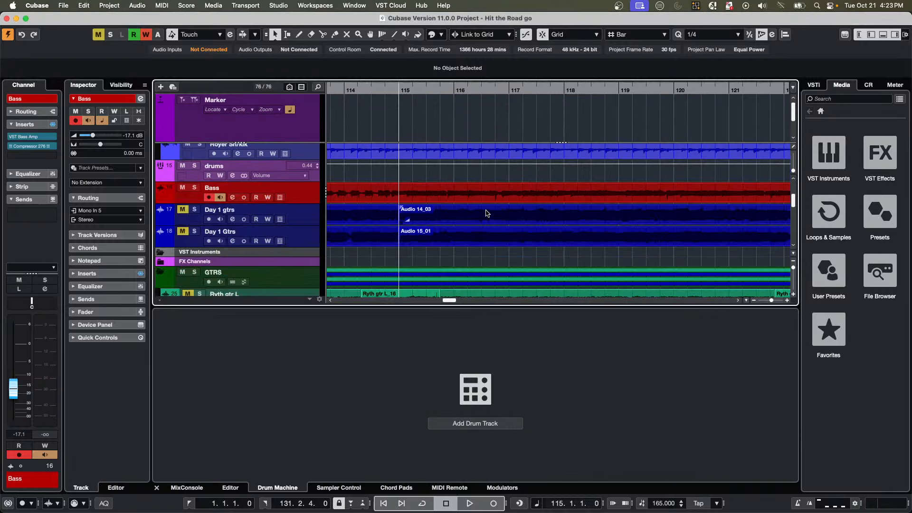
drag(412, 89, 537, 90)
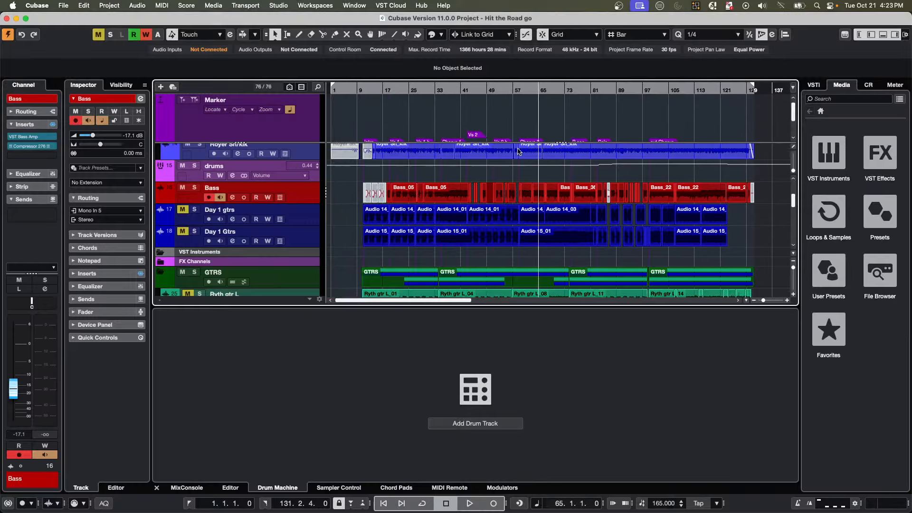
scroll(512, 173, down, 10)
scroll(512, 172, down, 8)
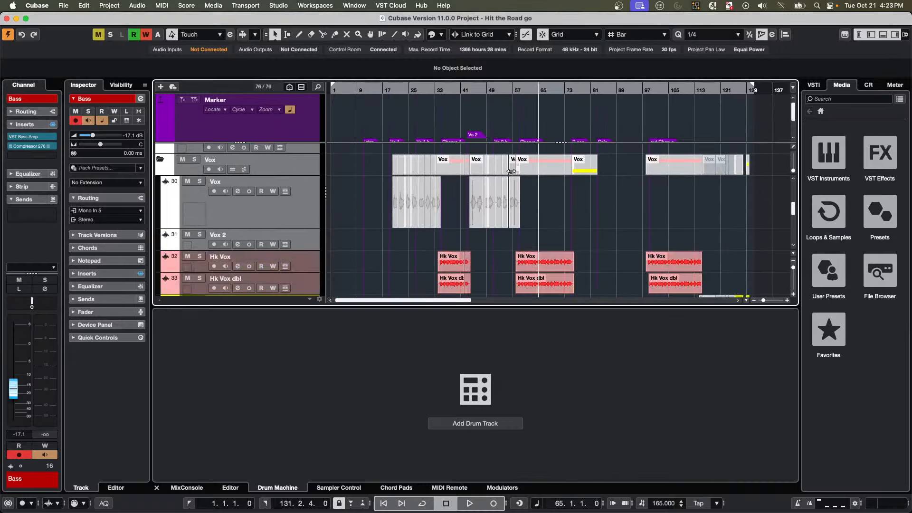
scroll(511, 173, up, 8)
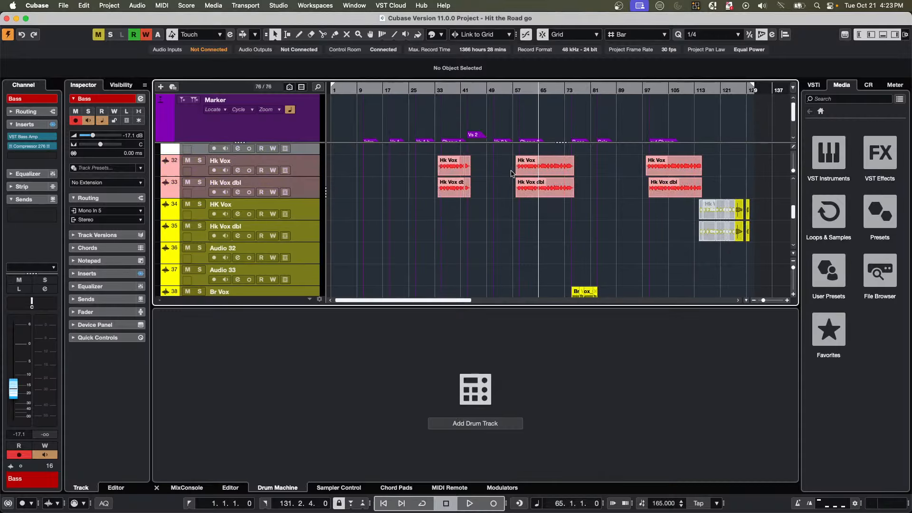
scroll(512, 173, down, 4)
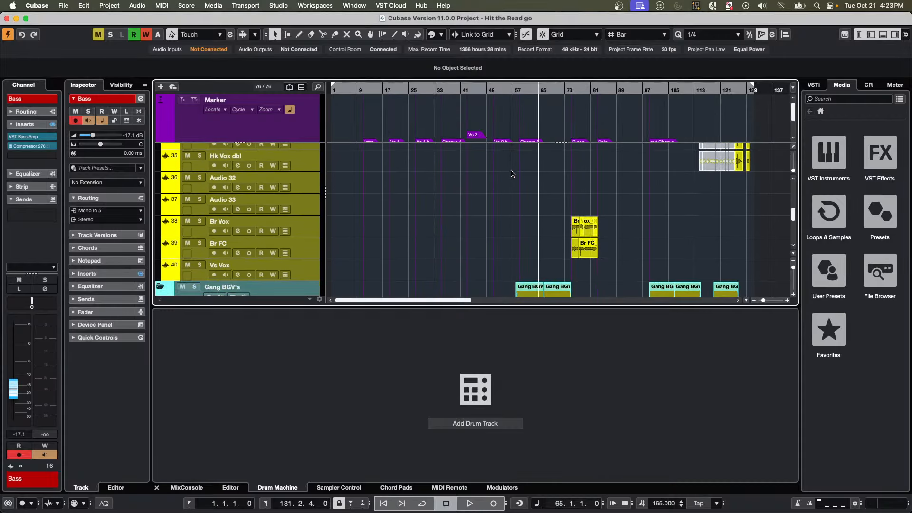
scroll(512, 173, down, 15)
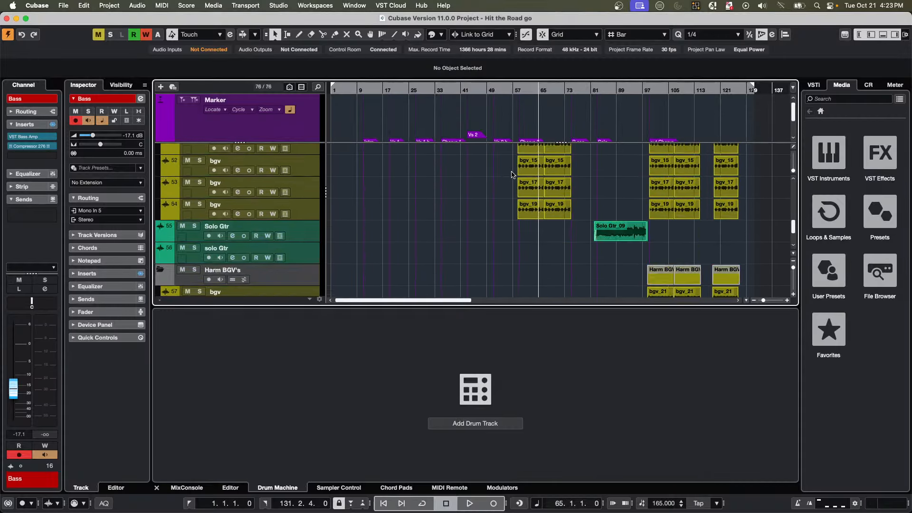
scroll(512, 175, up, 20)
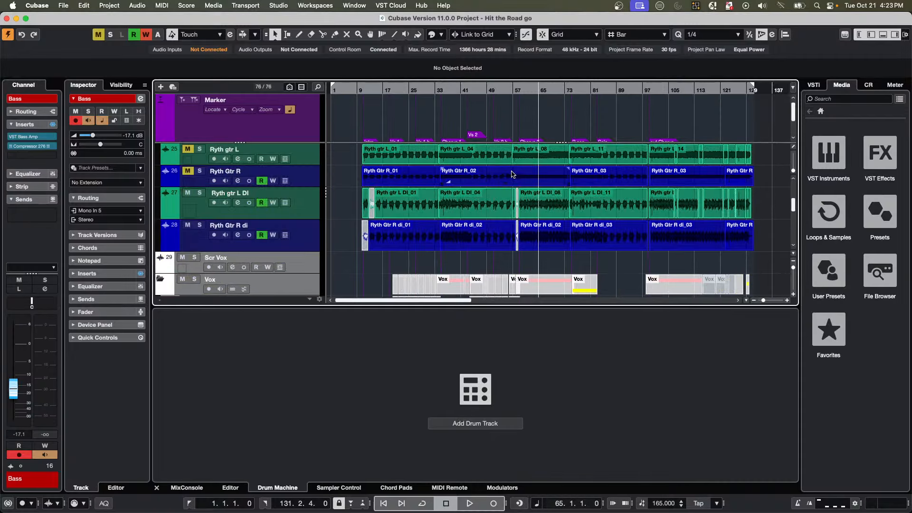
scroll(512, 173, up, 2)
scroll(512, 173, down, 7)
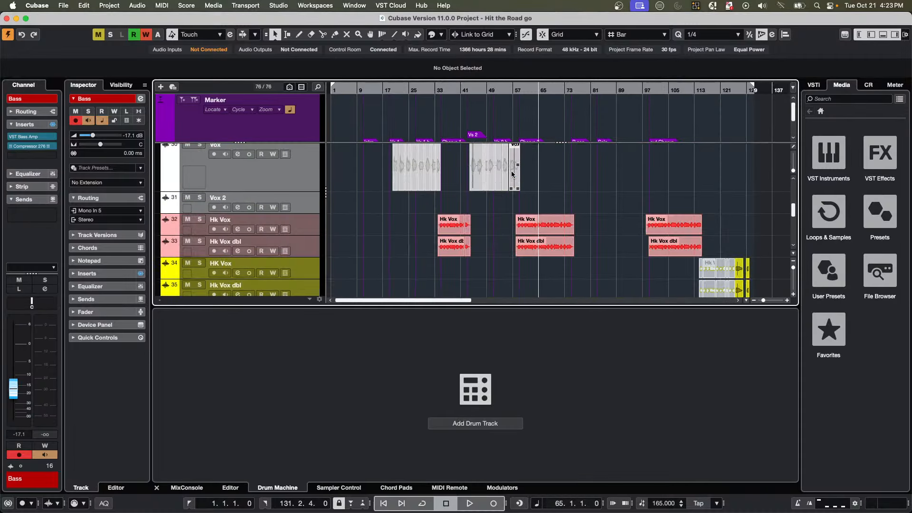
Look through the lead, hook and bridge vocal tracks in the arrangement.
scroll(512, 174, up, 2)
scroll(512, 174, up, 1)
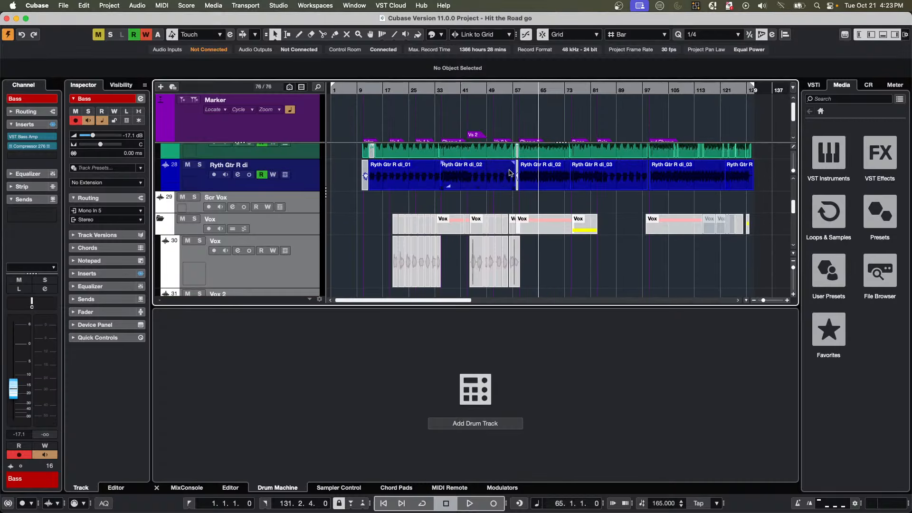
scroll(338, 198, down, 6)
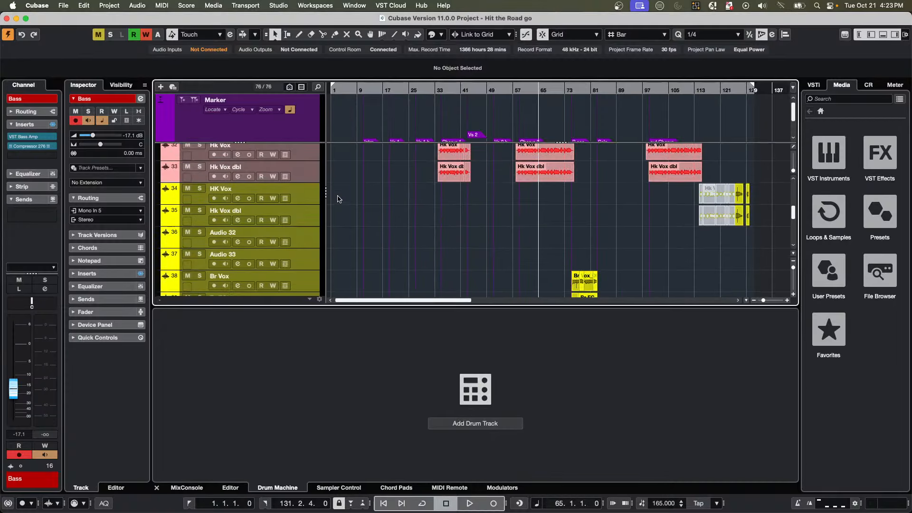
scroll(338, 198, down, 3)
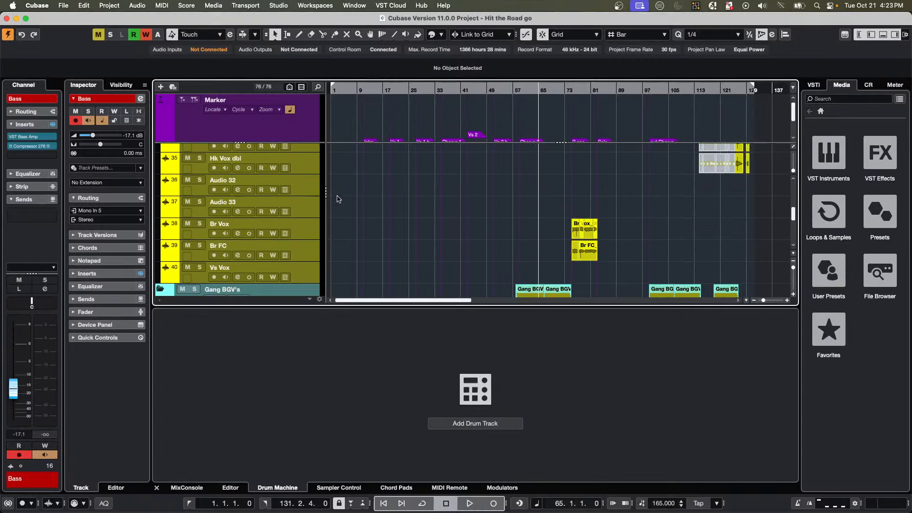
scroll(338, 198, up, 3)
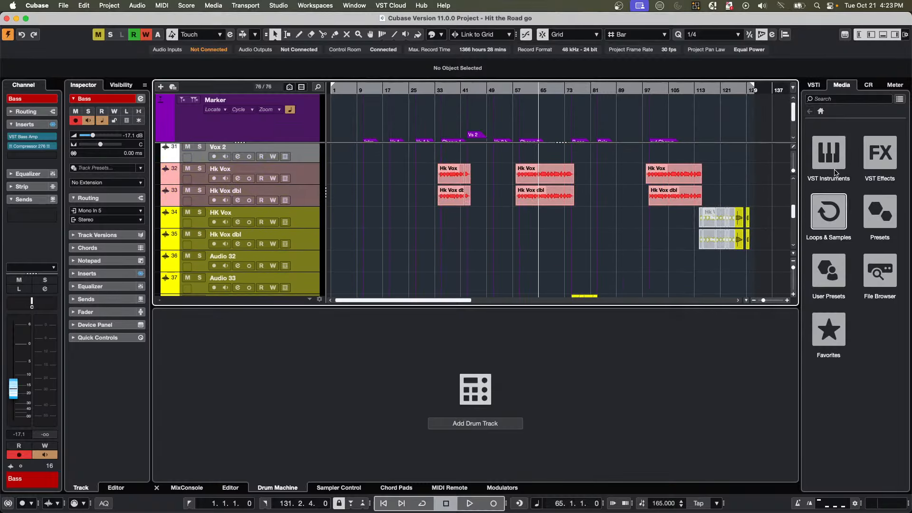
Start playback with the Control Room main level set to about -22.6 dB.
click(871, 87)
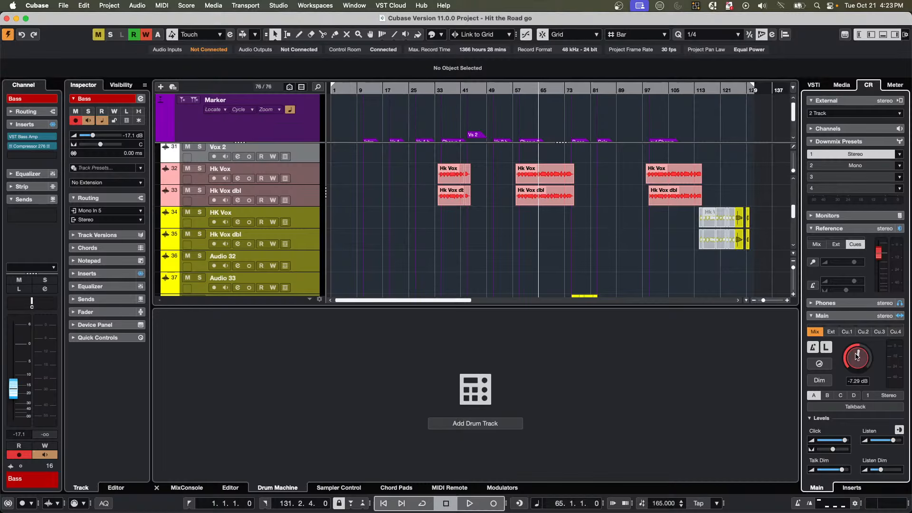
drag(856, 356, 840, 368)
key(space)
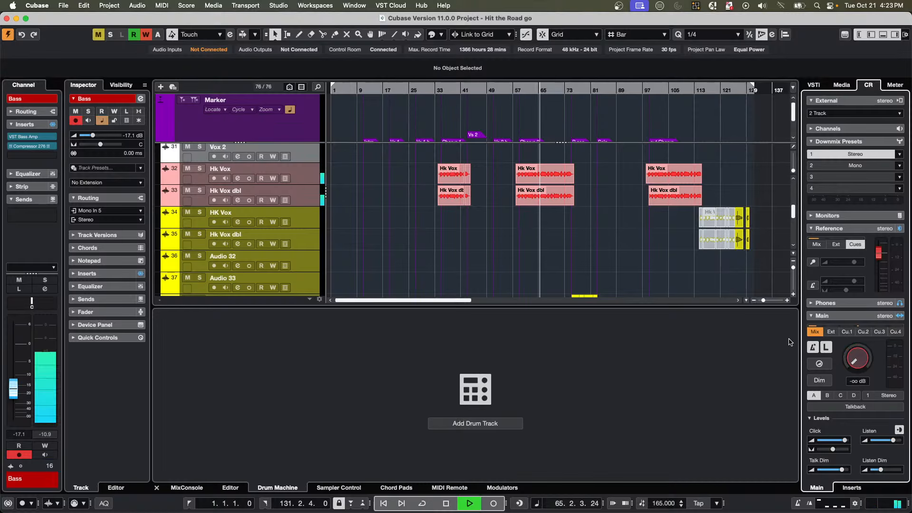
drag(852, 359, 843, 353)
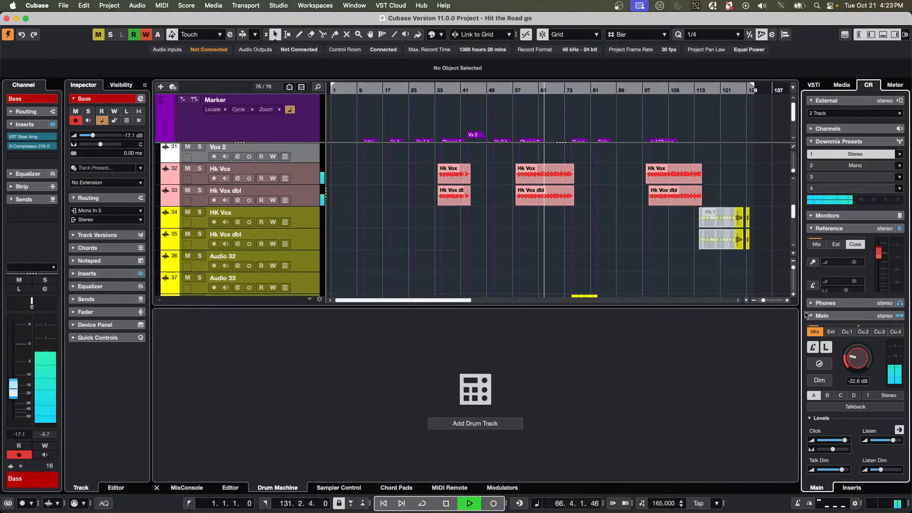
Play the song from bar 83, select the Solo Gtr track and raise the Control Room main level to about -15.5 dB.
scroll(505, 224, down, 4)
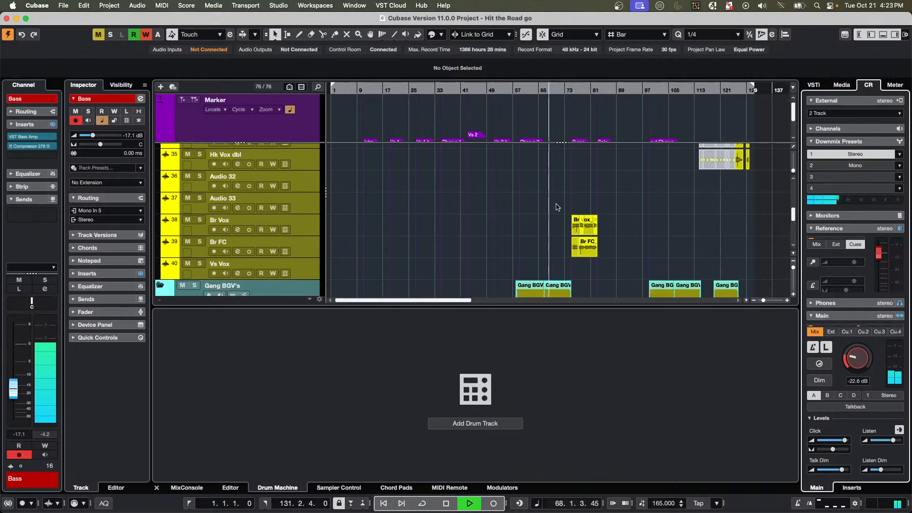
scroll(558, 209, down, 10)
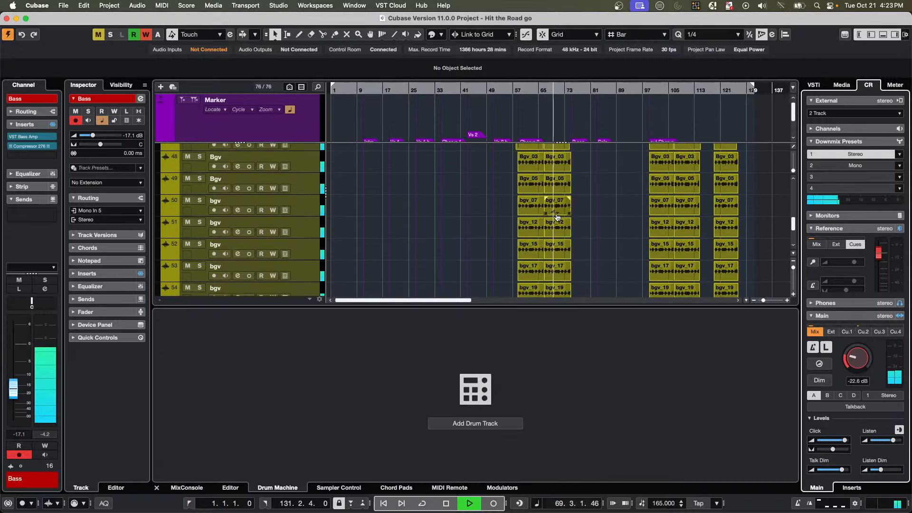
scroll(558, 217, down, 5)
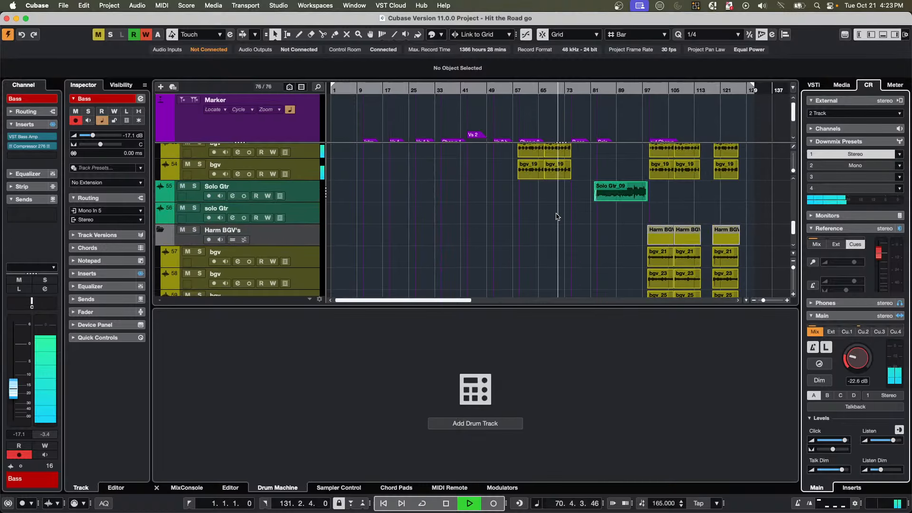
click(597, 91)
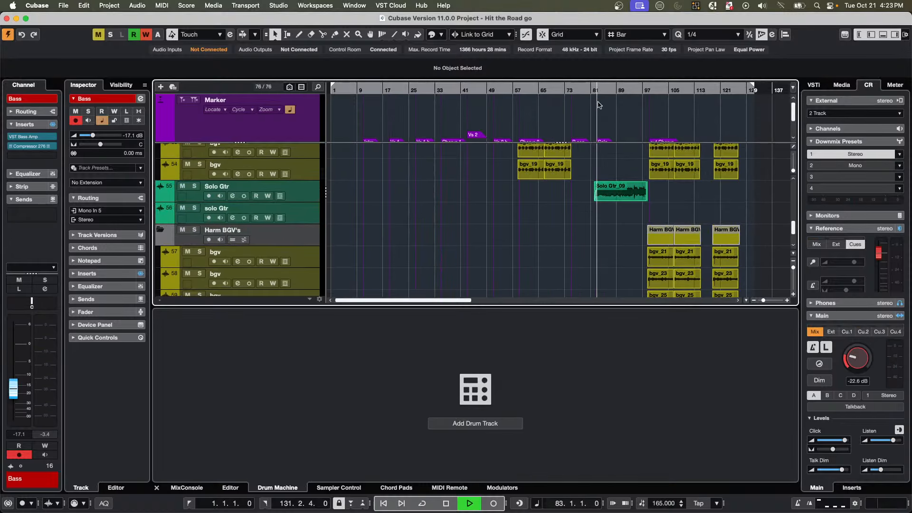
click(299, 190)
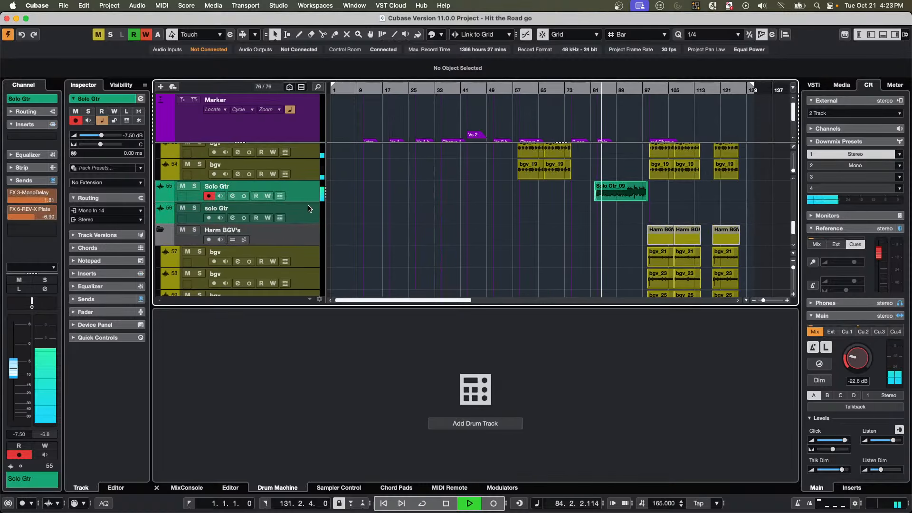
scroll(867, 362, up, 5)
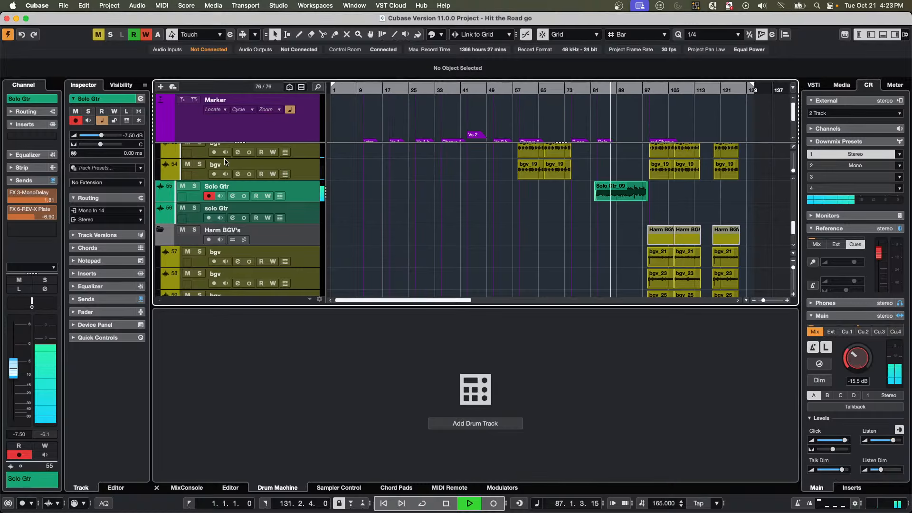
click(52, 230)
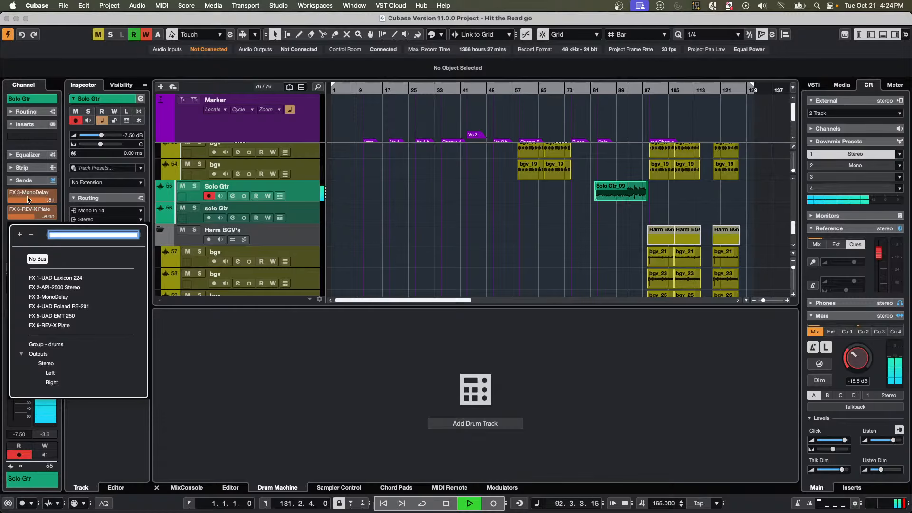
click(51, 198)
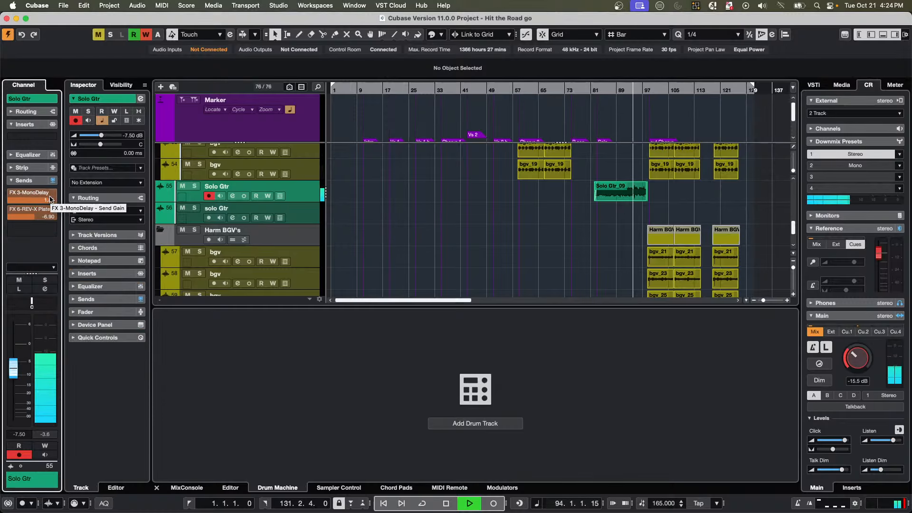
click(51, 232)
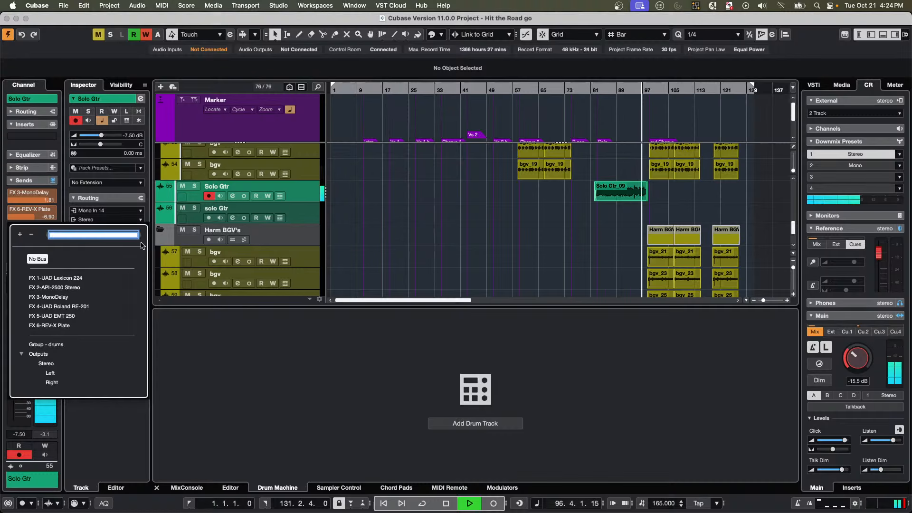
click(380, 221)
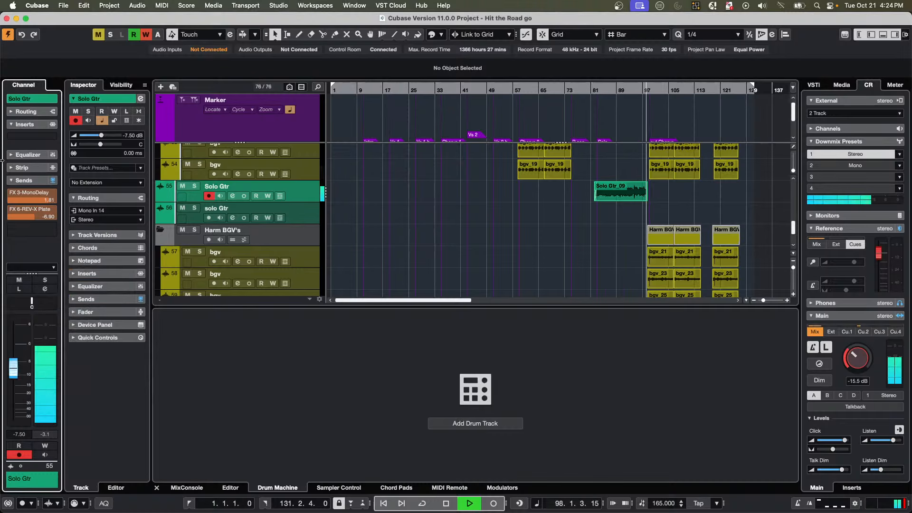
Insert the MonoDelay effect in the Solo Gtr track's first insert slot and move its window clear of the solo event.
click(55, 137)
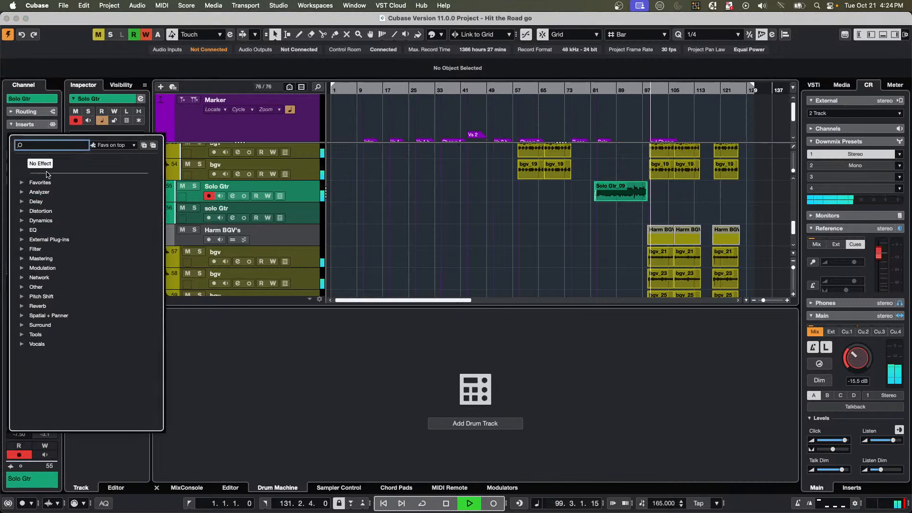
click(22, 202)
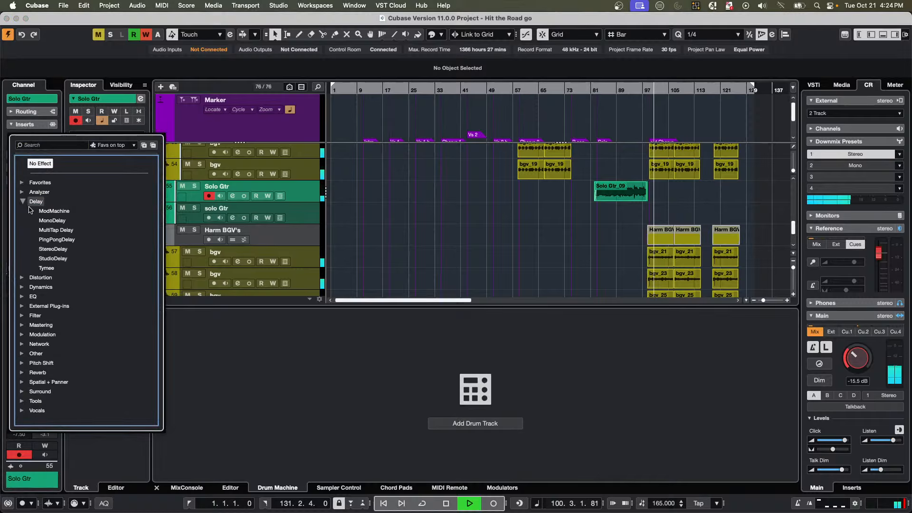
click(52, 221)
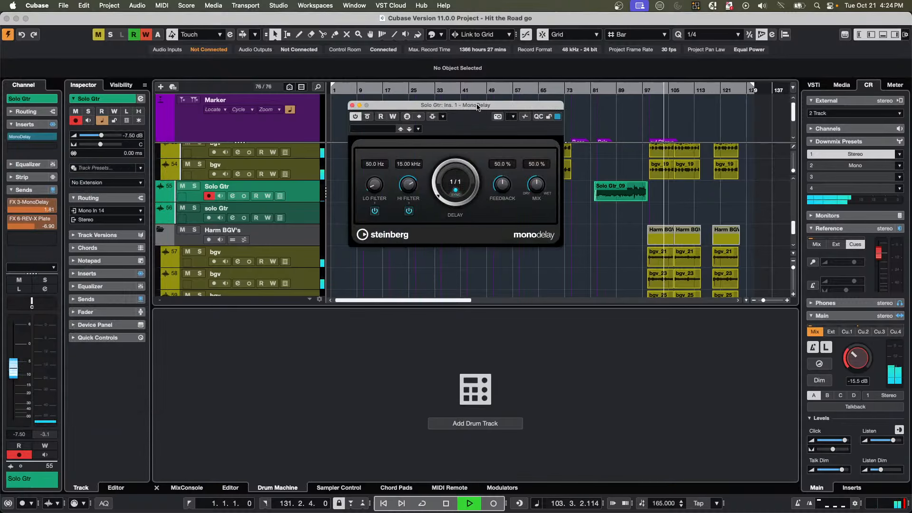
drag(478, 107, 496, 260)
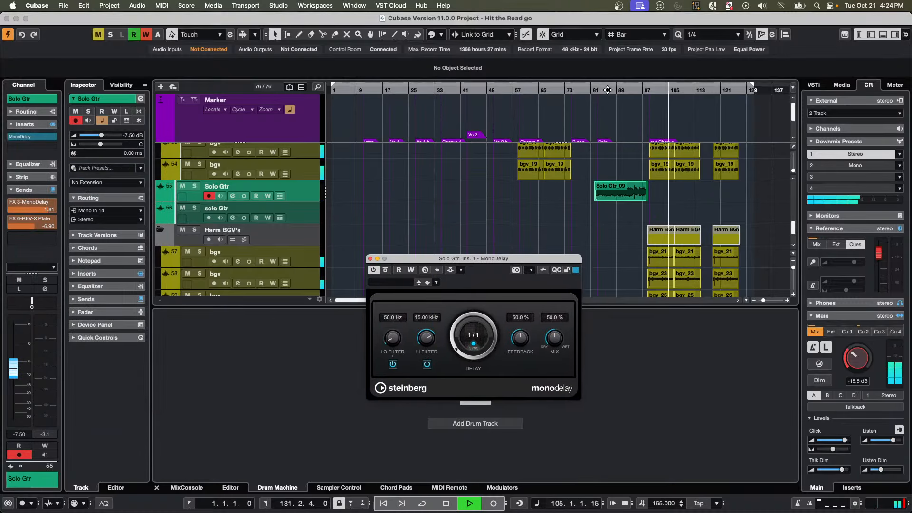
Replay part of the guitar solo, set the MonoDelay mix to 0% and stop playback.
click(610, 88)
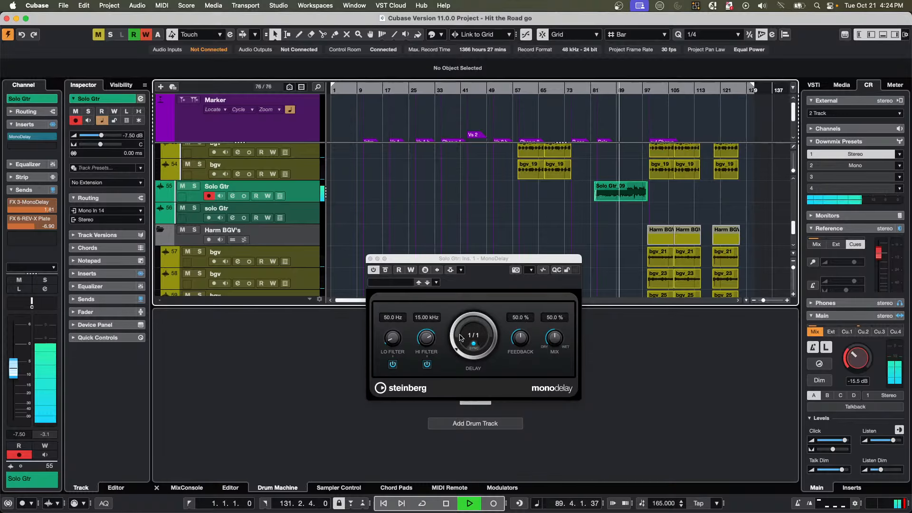
drag(553, 339, 537, 381)
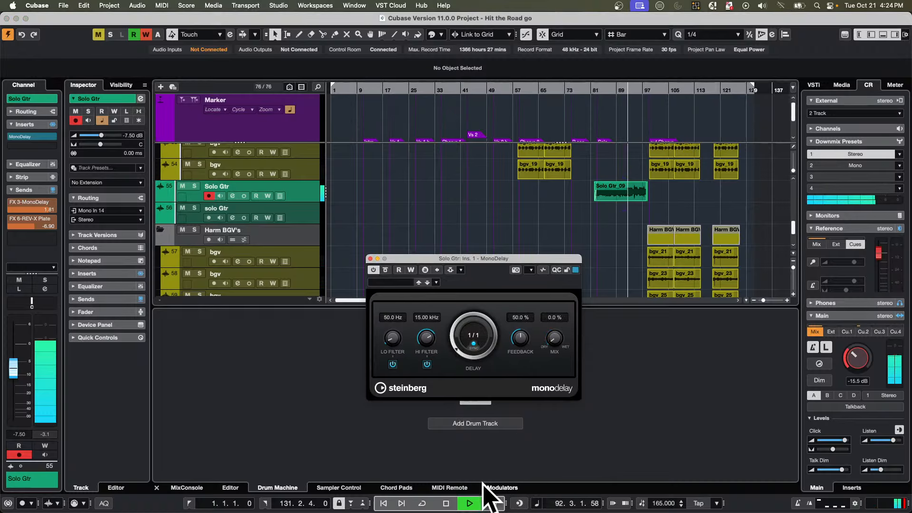
click(446, 503)
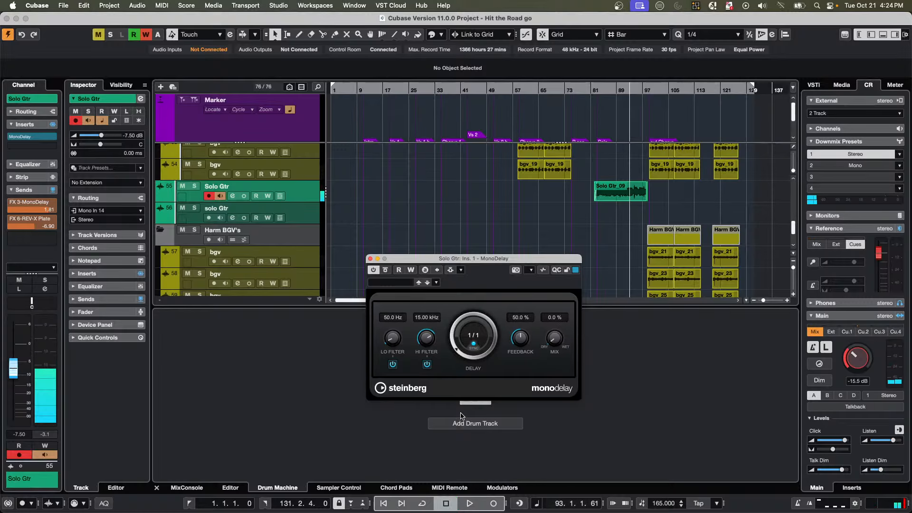
Add an LFO modulator to the Solo Gtr track with a rising ramp waveform and a note value of 4.
click(511, 489)
click(511, 489)
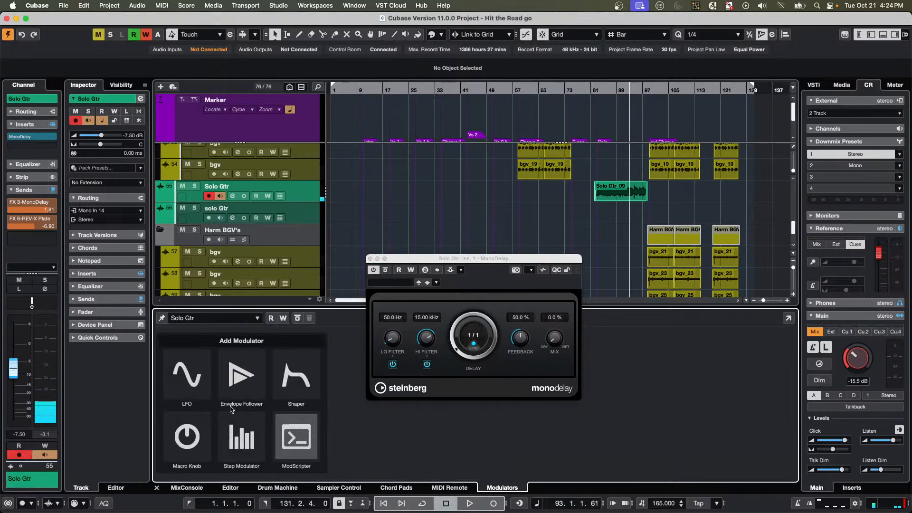
click(193, 380)
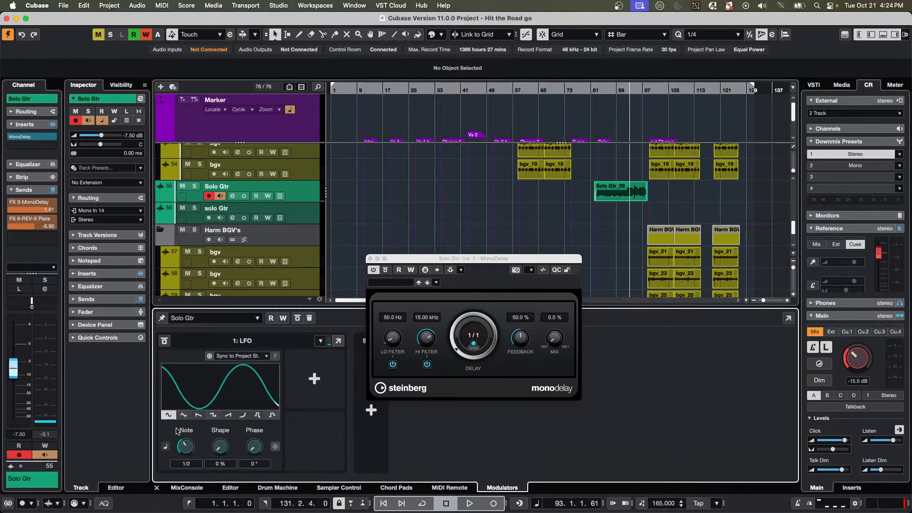
click(228, 415)
click(187, 464)
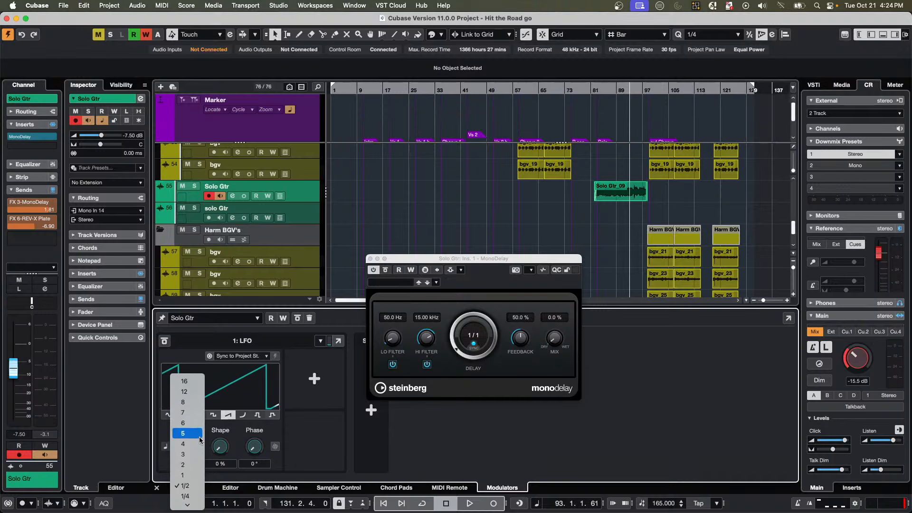
click(198, 444)
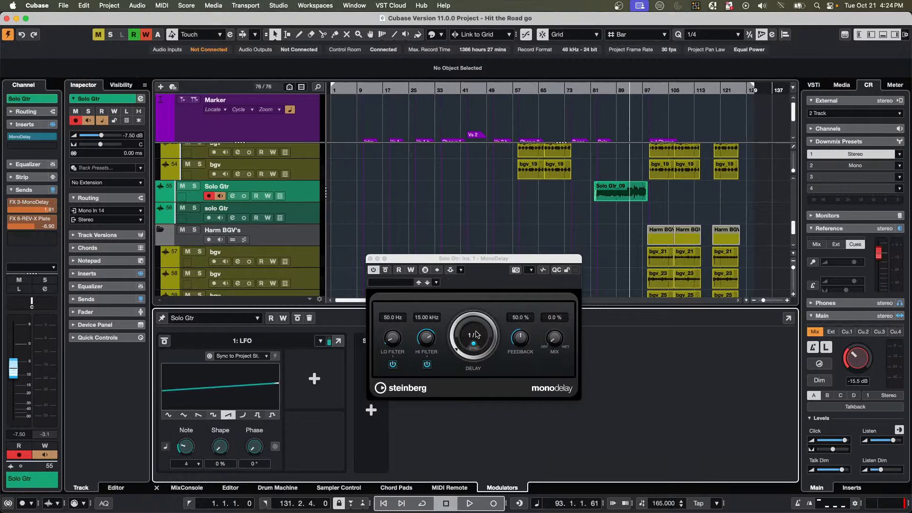
Assign the LFO to MonoDelay's dry-wet Mix parameter with Learn, and set the delay time to 1/4 D.
drag(455, 349, 478, 301)
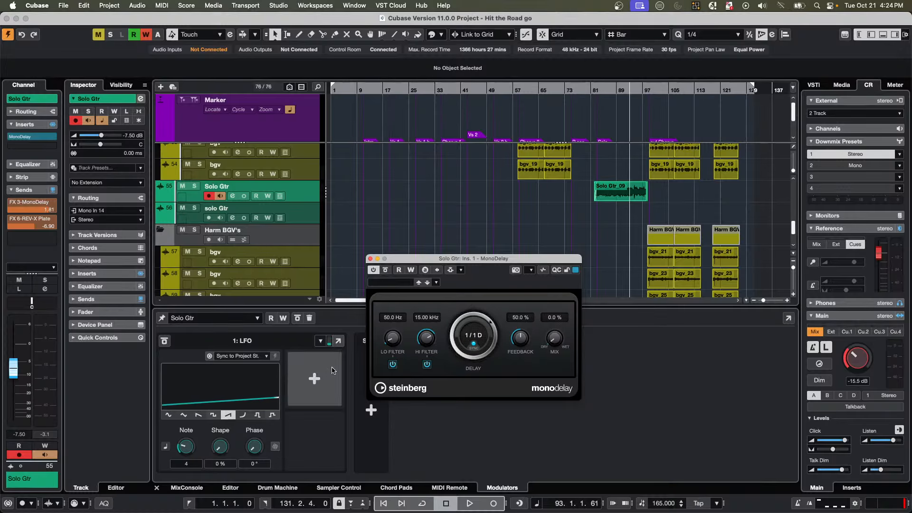
click(318, 387)
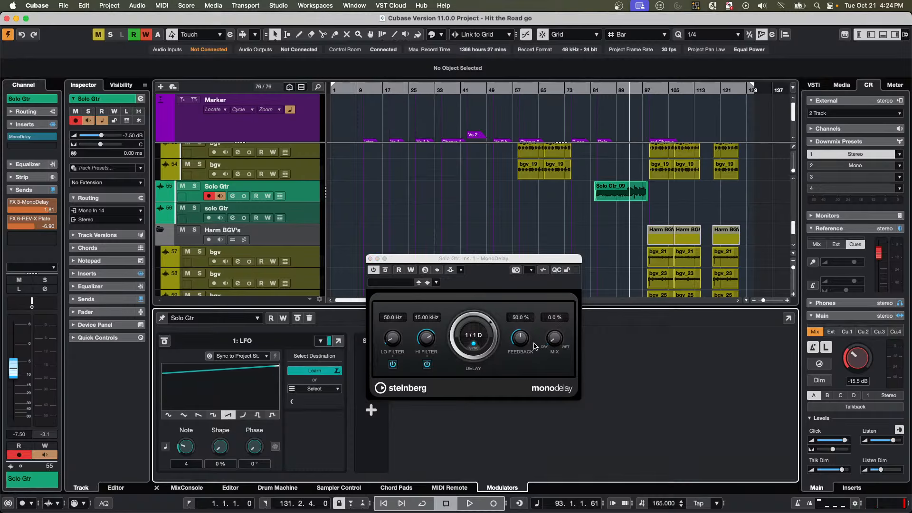
drag(554, 339, 559, 326)
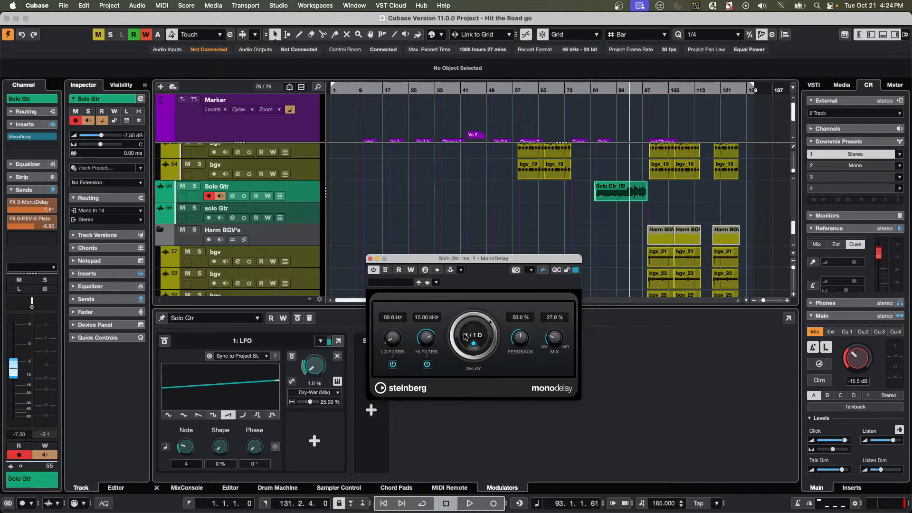
drag(490, 326, 492, 336)
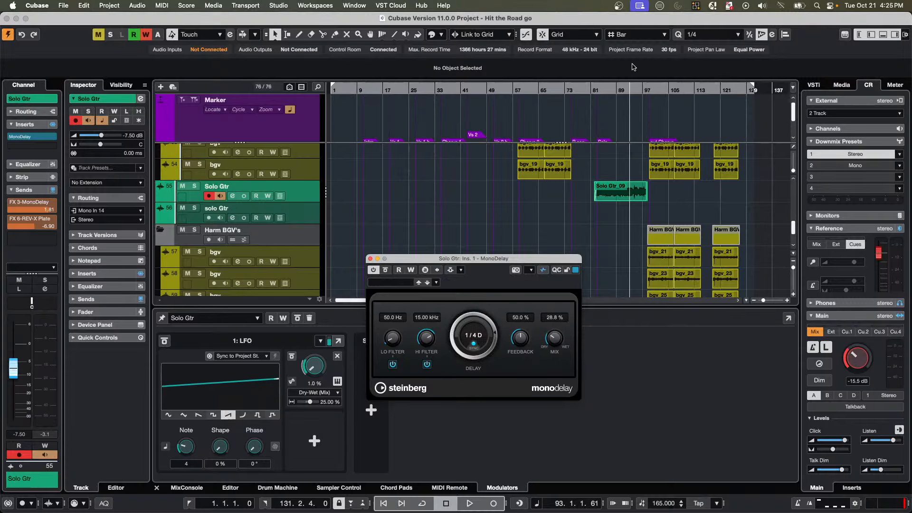
Play the guitar solo from bar 83, set the LFO's note value to 16, and replay the solo to audition the slower ramp.
click(597, 89)
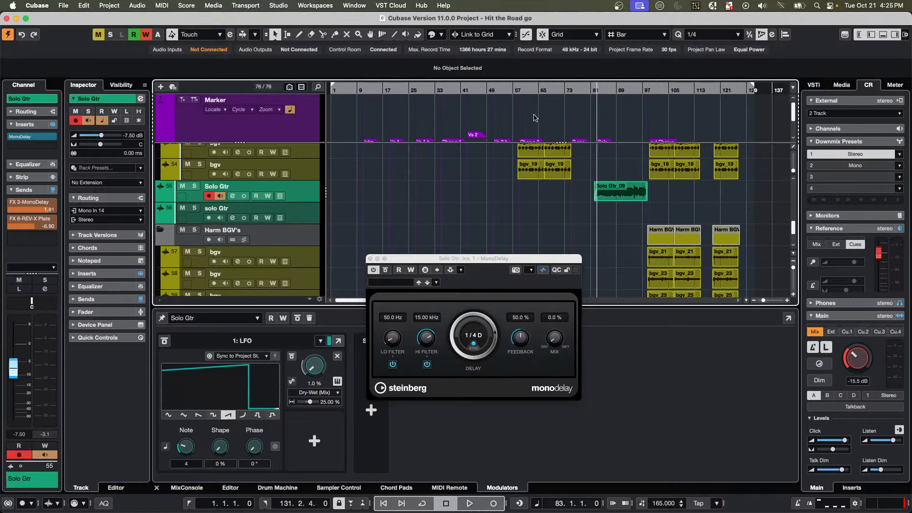
key(space)
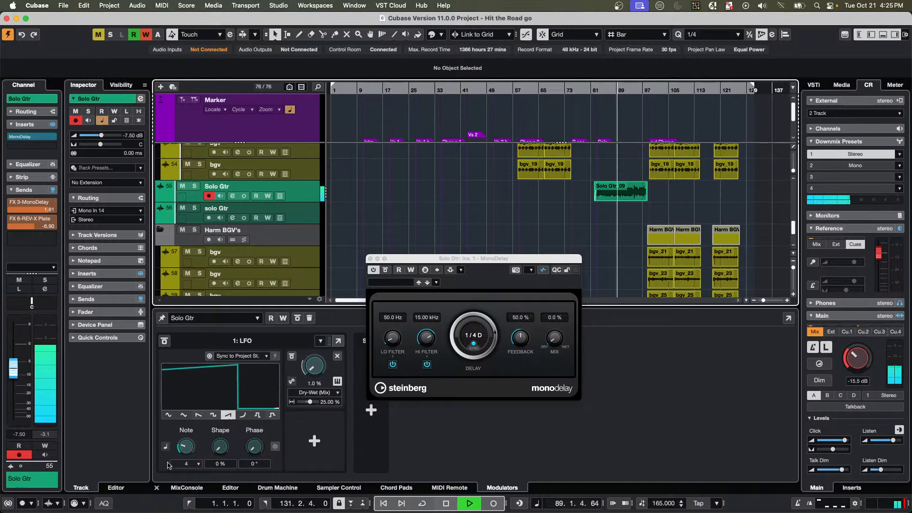
click(192, 464)
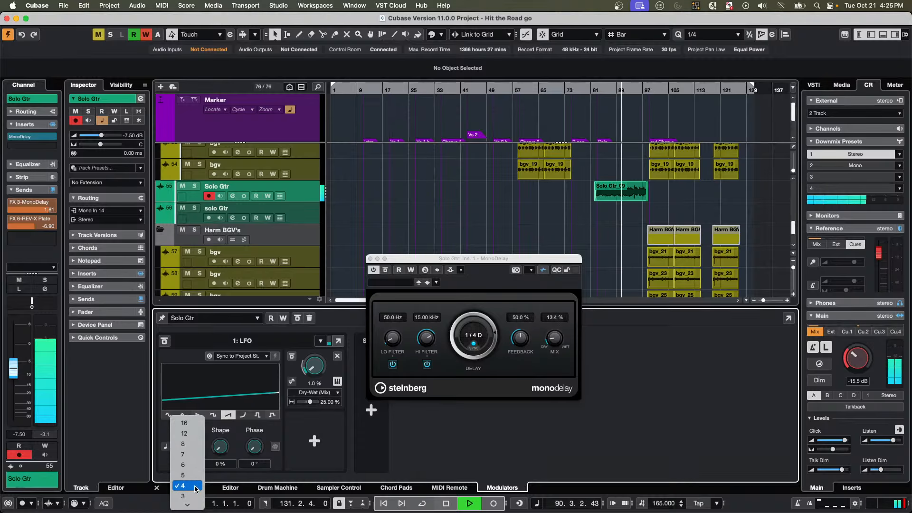
click(184, 423)
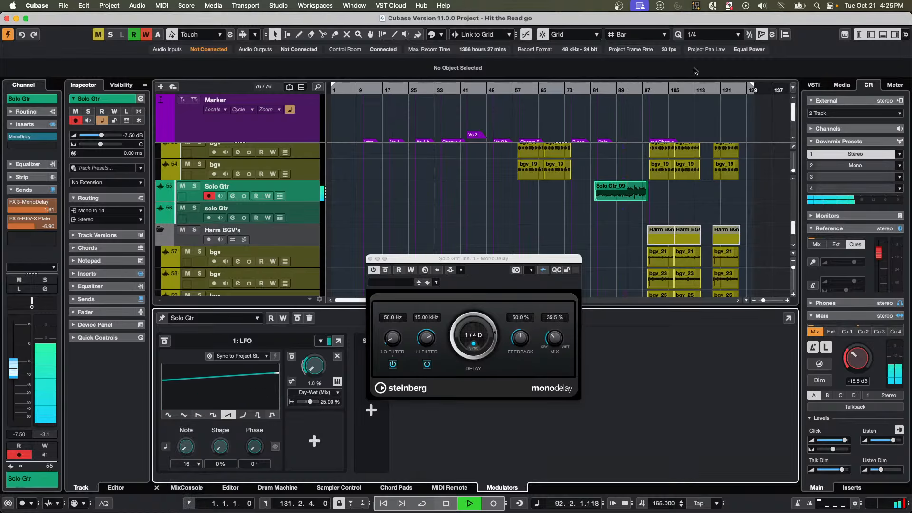
click(591, 89)
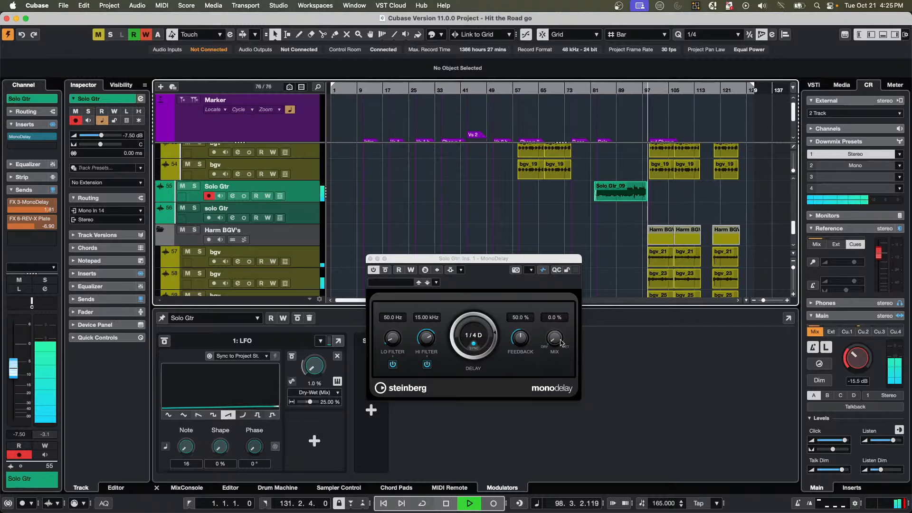
key(space)
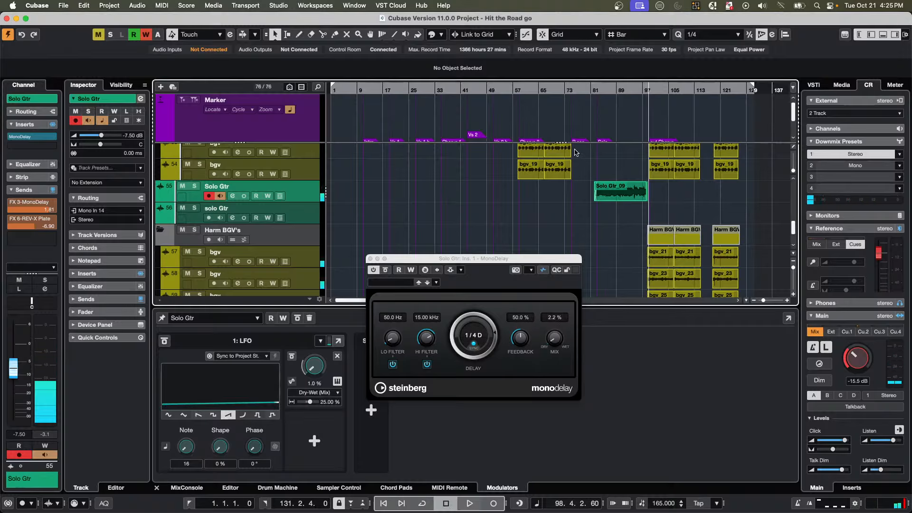
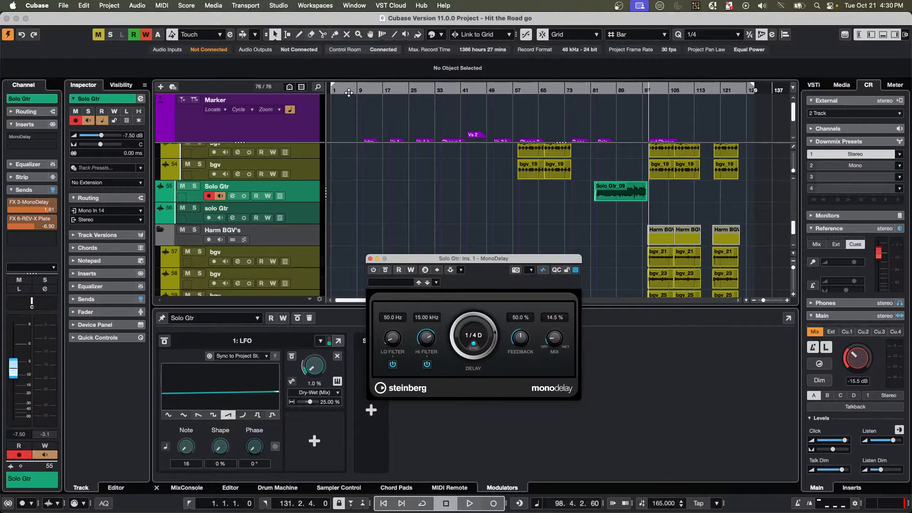
Play the song from near its beginning, raise the Control Room main level to -9.76 dB, and close the MonoDelay window.
scroll(376, 172, up, 15)
click(342, 89)
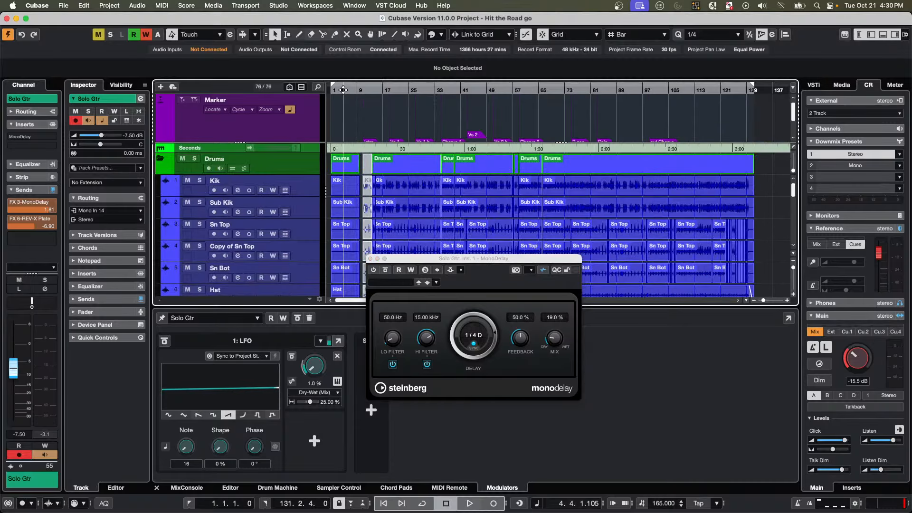
key(space)
click(380, 88)
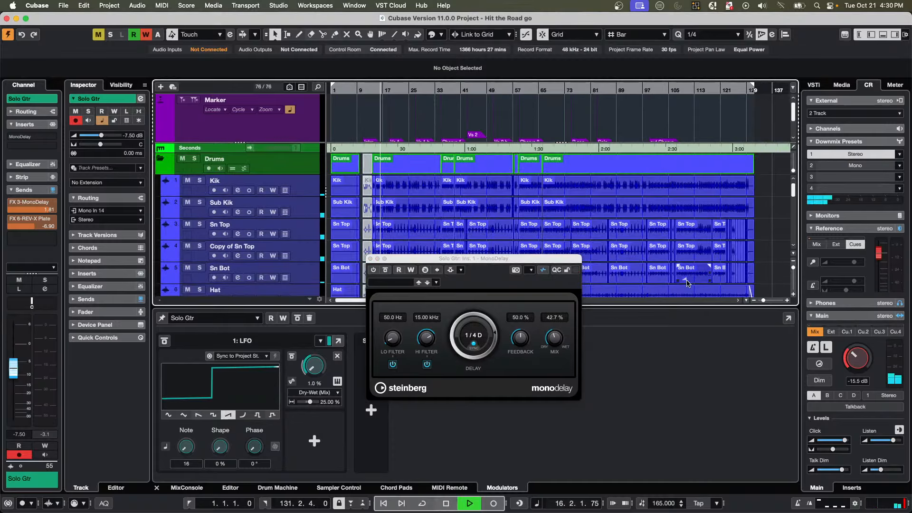
drag(852, 355, 851, 344)
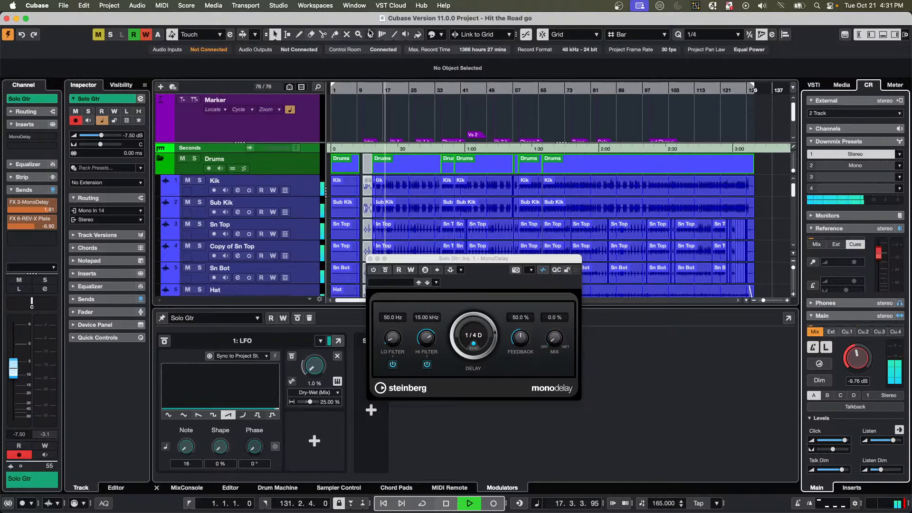
click(412, 88)
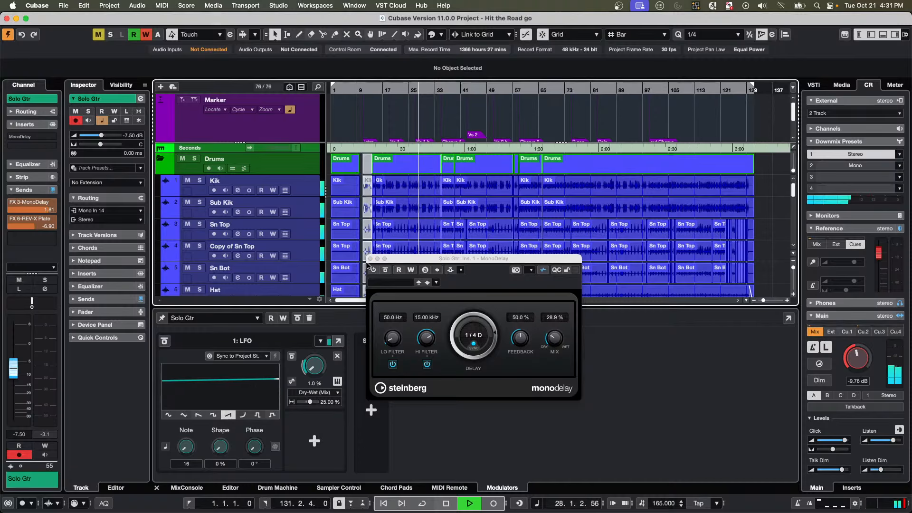
click(370, 258)
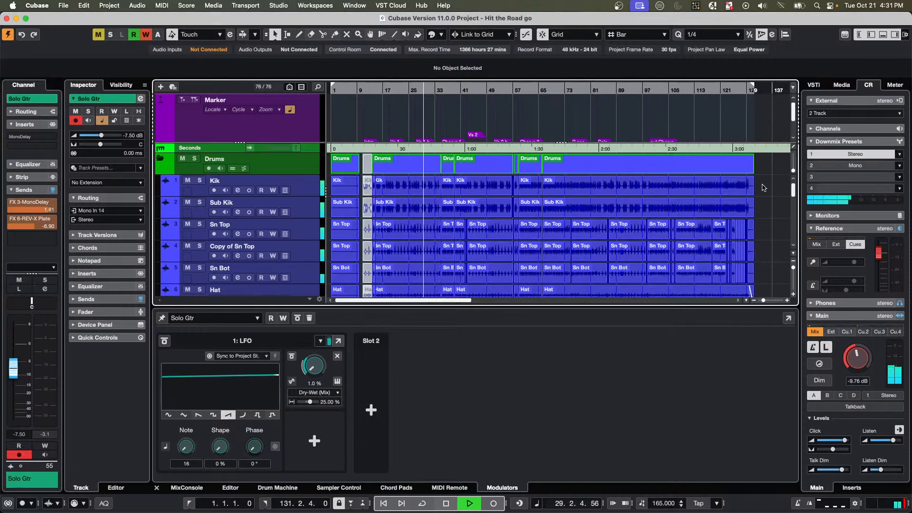
Select the drum and guitar events, try transposing them by -1 during playback, then reverse the change and clear the selection.
drag(762, 185, 327, 194)
click(373, 90)
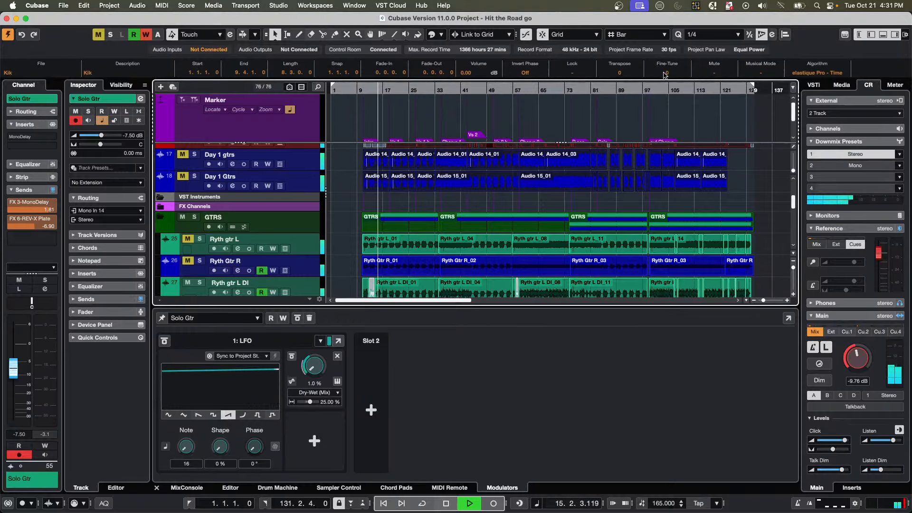
scroll(627, 74, down, 1)
scroll(627, 73, down, 1)
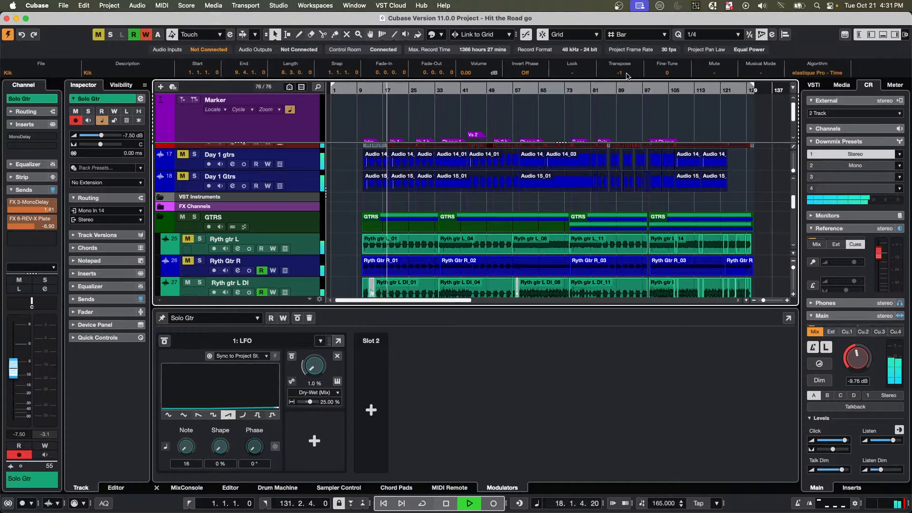
scroll(626, 74, up, 2)
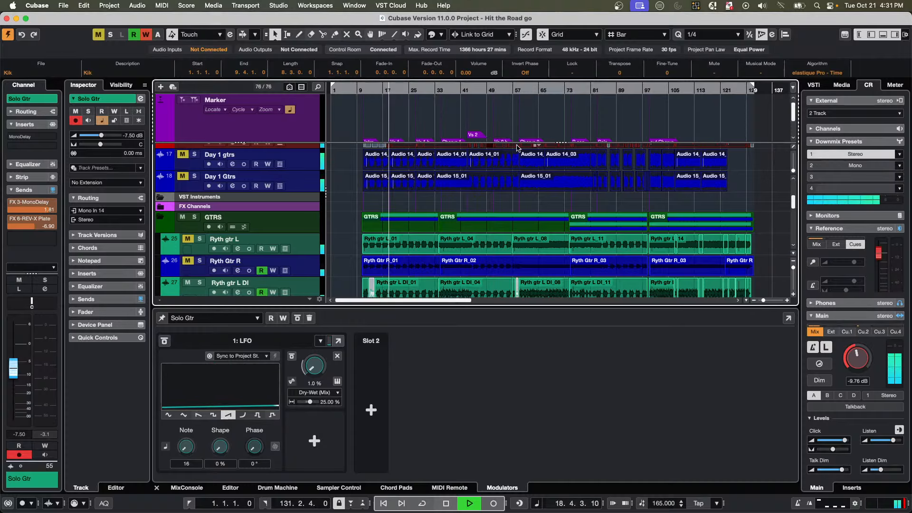
click(456, 201)
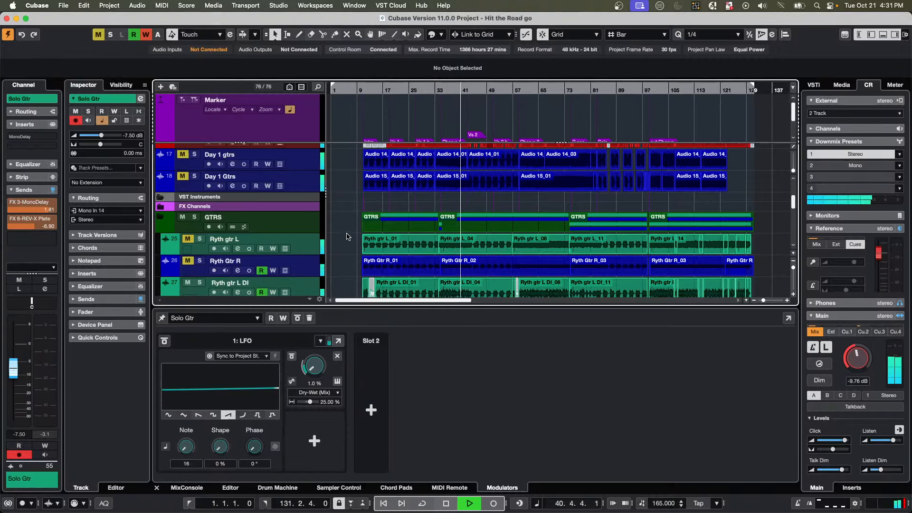
Select the events on the four rhythm guitar tracks and audition fine-tune values between -4 and 8 during playback.
drag(406, 246, 759, 267)
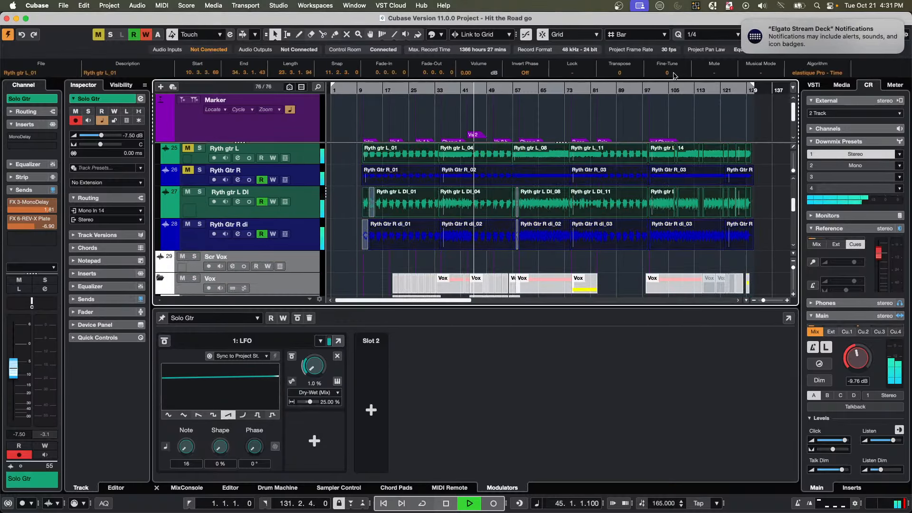
scroll(676, 75, down, 4)
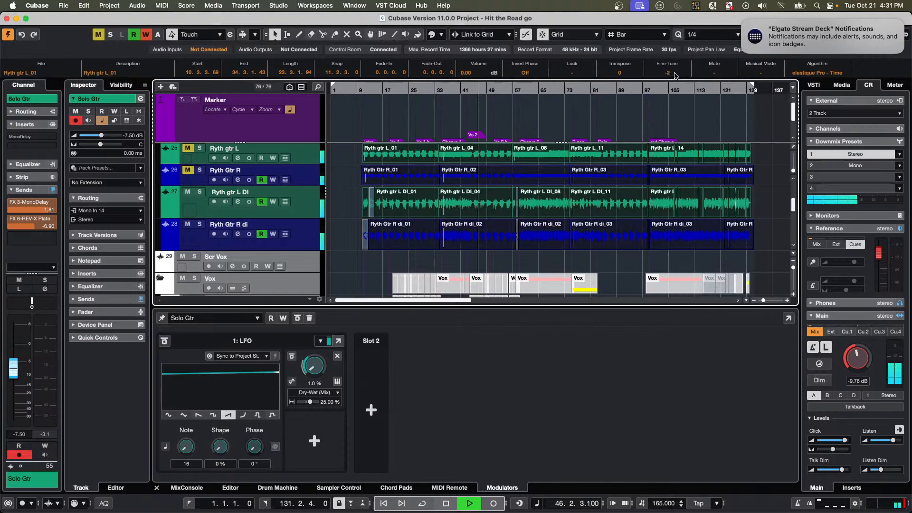
scroll(675, 76, down, 3)
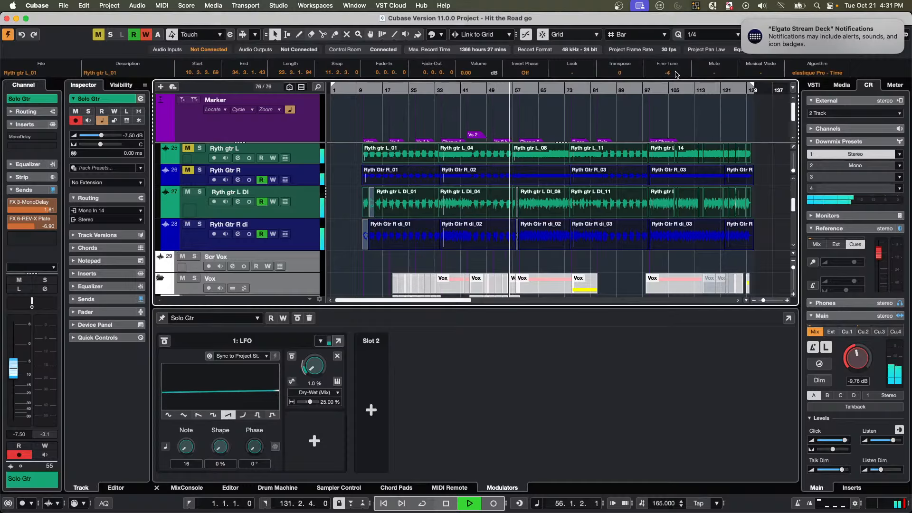
scroll(676, 75, up, 6)
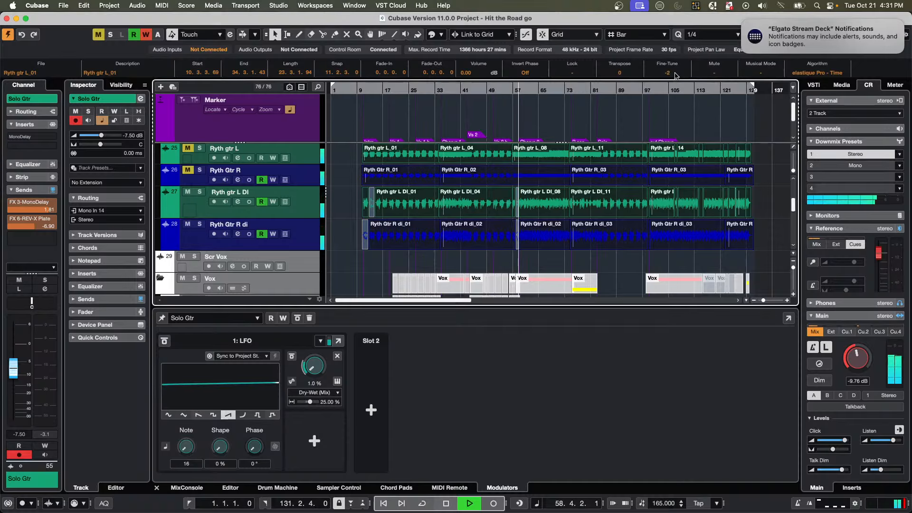
scroll(677, 74, up, 5)
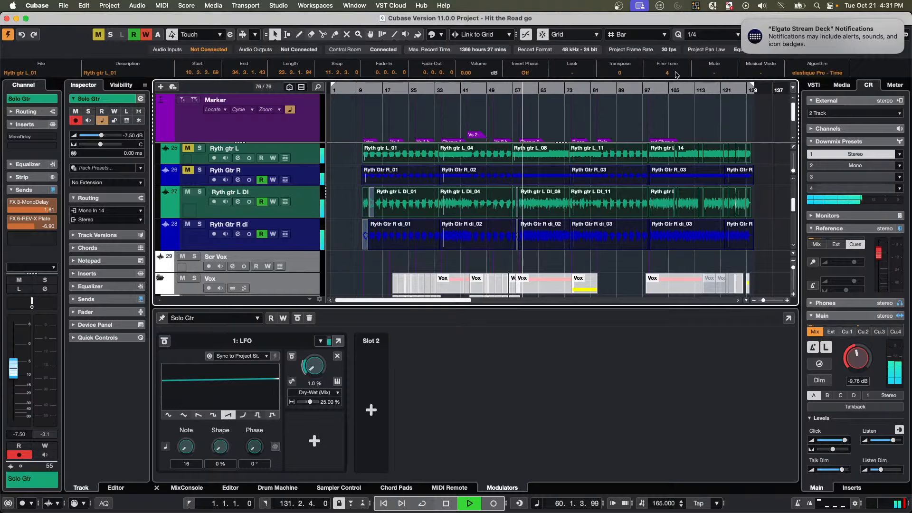
scroll(677, 75, up, 1)
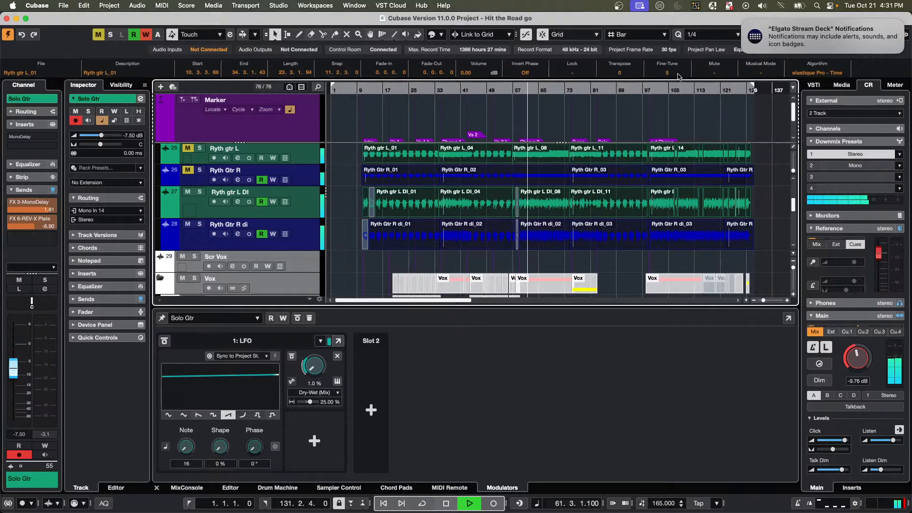
scroll(679, 76, up, 3)
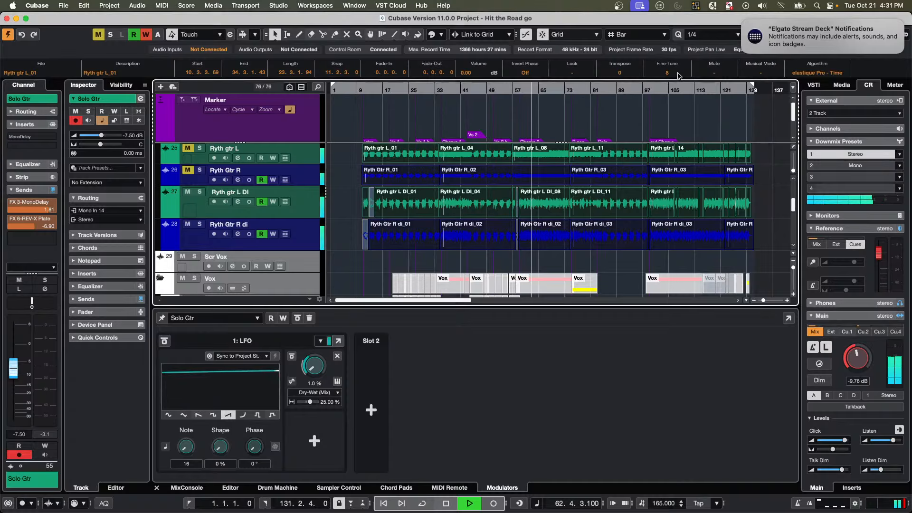
Set the rhythm guitar events' fine-tune to -8, stop playback, and select only the Ryth gtr L_11 event.
scroll(678, 76, down, 3)
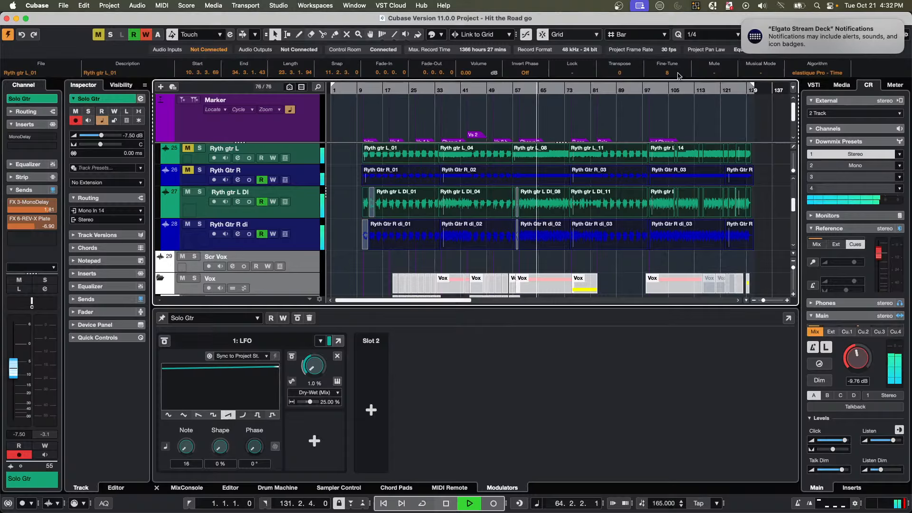
scroll(679, 76, down, 8)
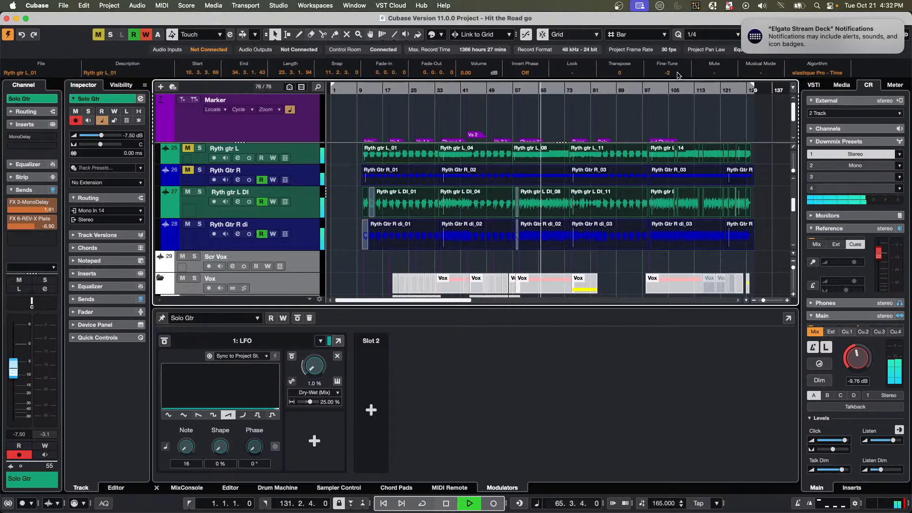
scroll(679, 76, down, 2)
scroll(679, 76, down, 3)
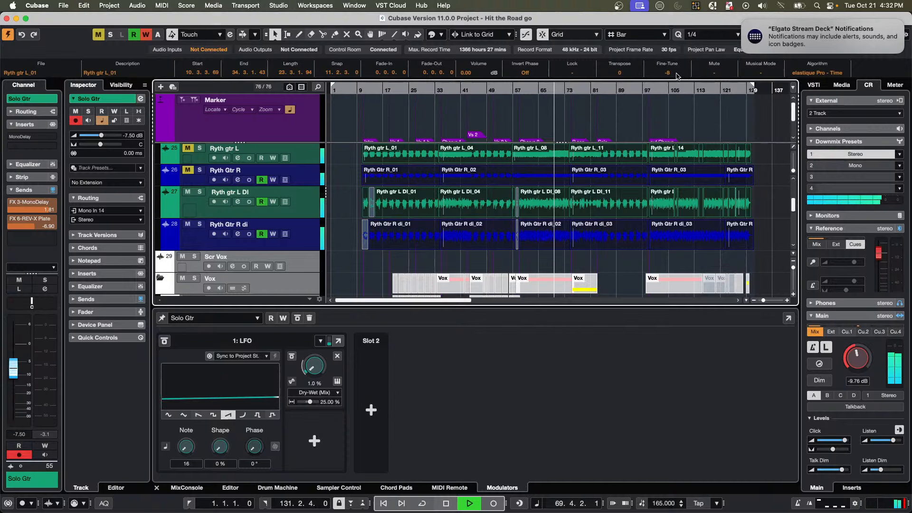
scroll(678, 76, up, 1)
key(space)
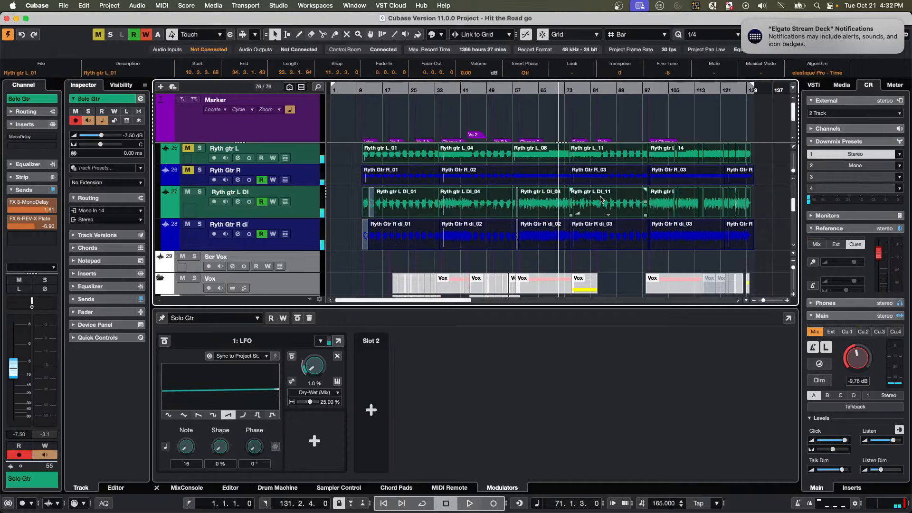
click(642, 257)
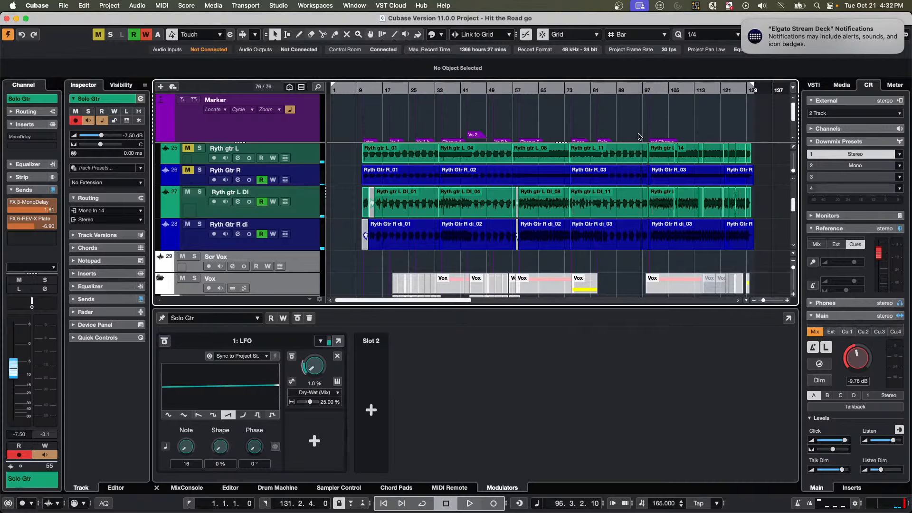
click(632, 153)
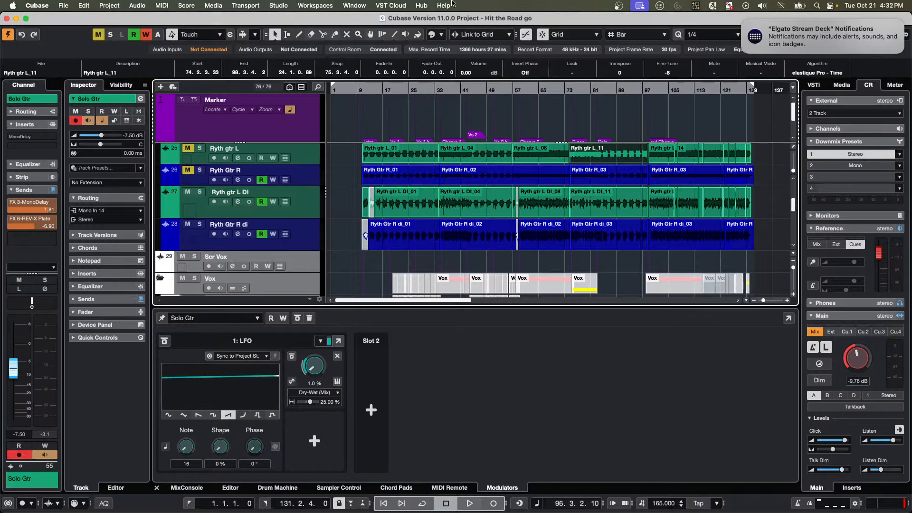
Open the recent project OCTOBER 21 2025.cpr and dismiss the Elgato Stream Deck notification.
click(63, 5)
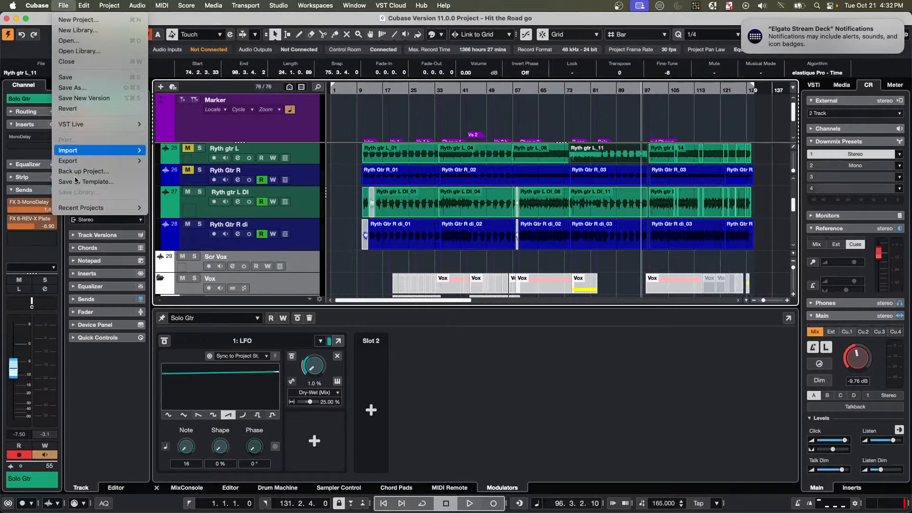
mouse_move(97, 209)
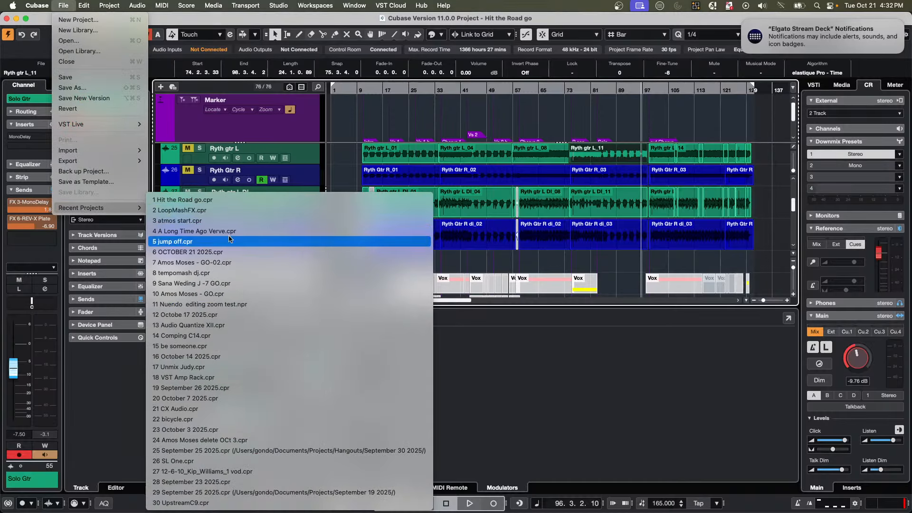
click(234, 251)
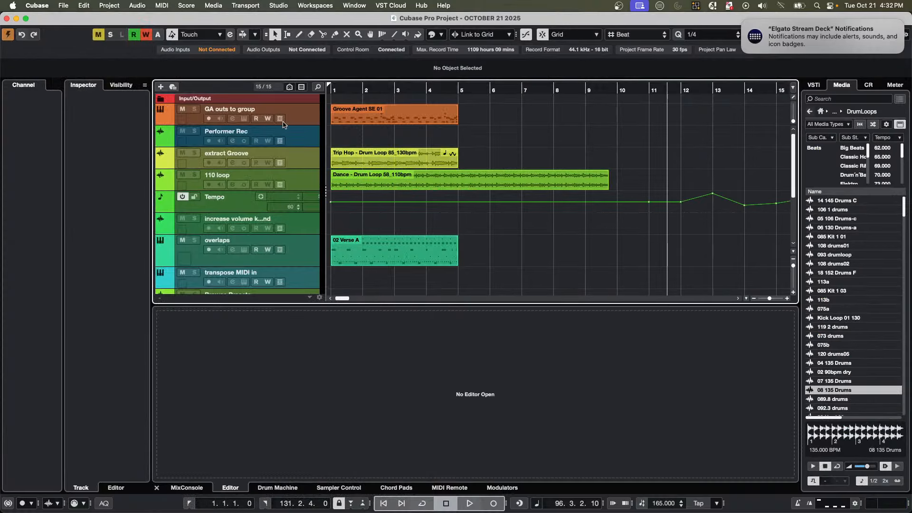
mouse_move(749, 45)
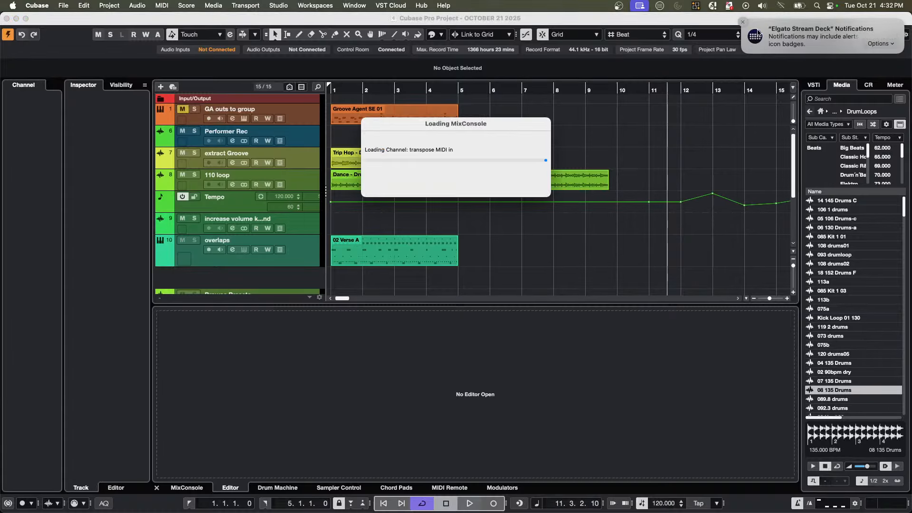
click(745, 23)
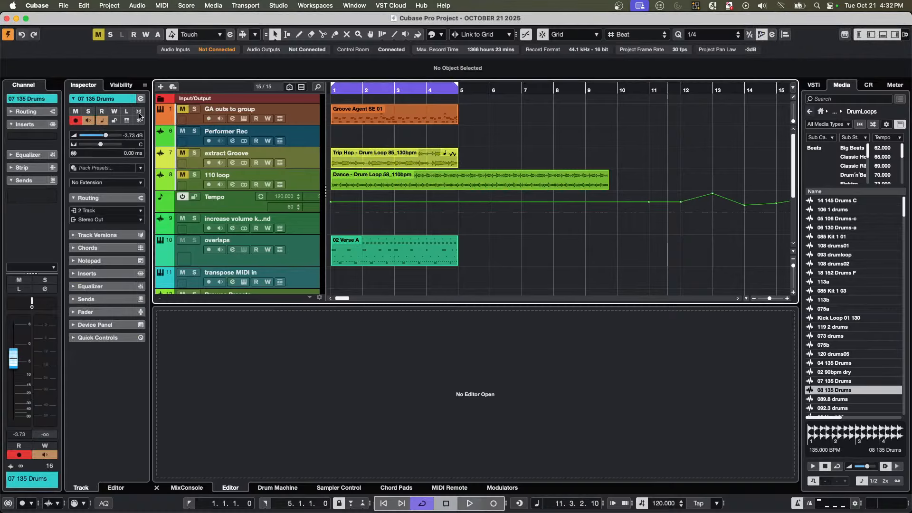
scroll(209, 124, down, 3)
scroll(209, 125, up, 5)
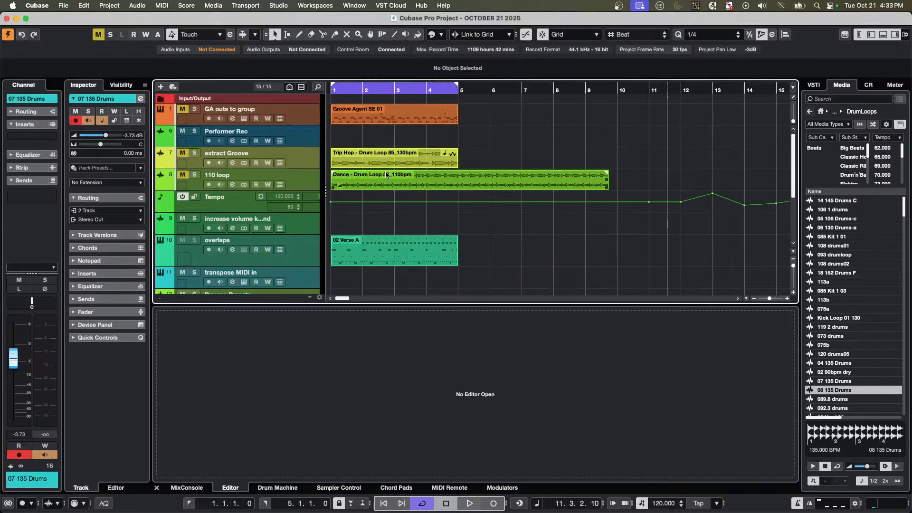
Unmute and solo the GA outs to group track, start playback, and unfold its output lanes.
click(183, 109)
click(194, 109)
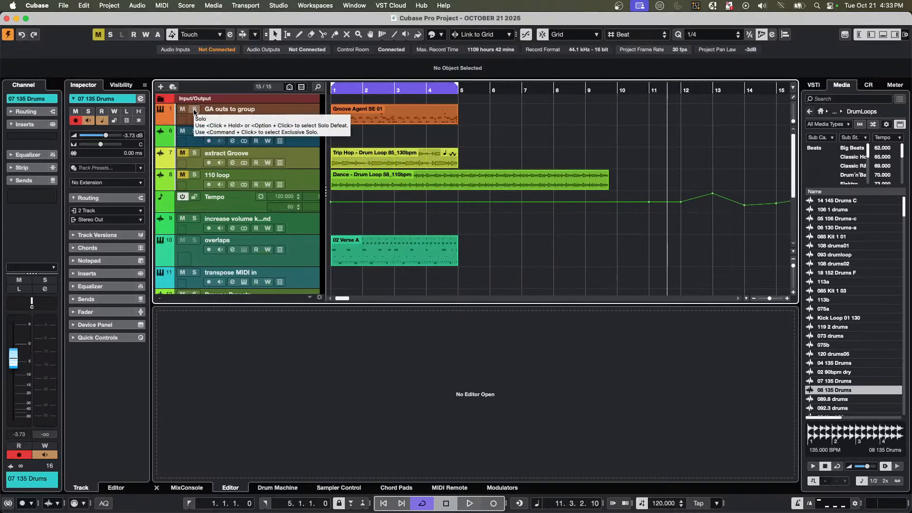
key(space)
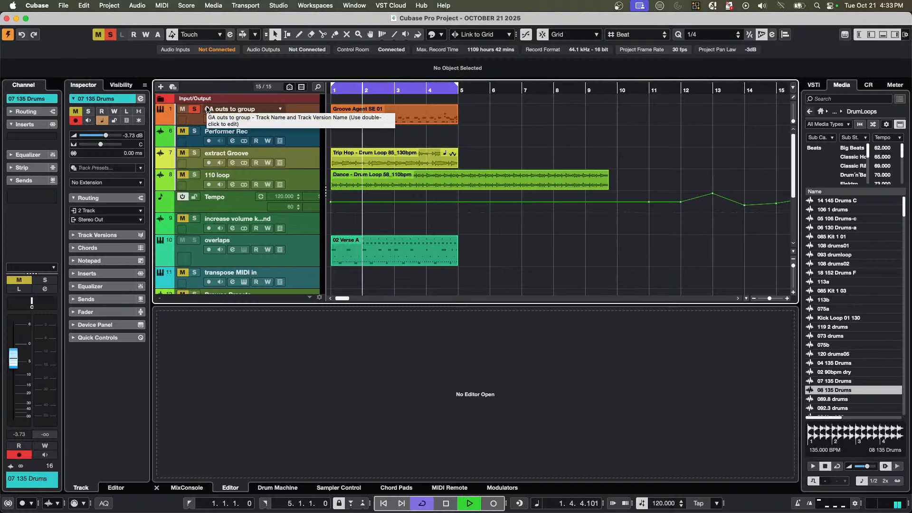
click(160, 120)
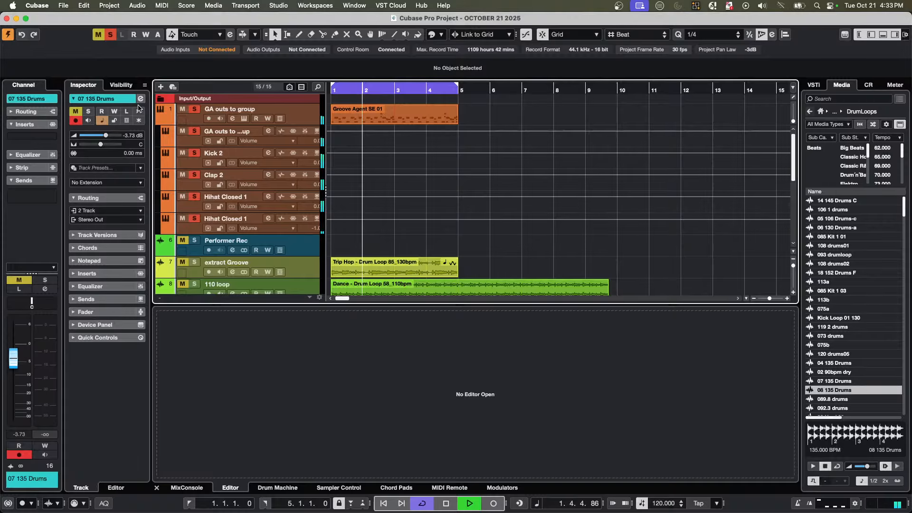
Open Groove Agent SE for the GA outs to group track, inspect the Kick 1 pad's output options, and close the instrument.
click(243, 119)
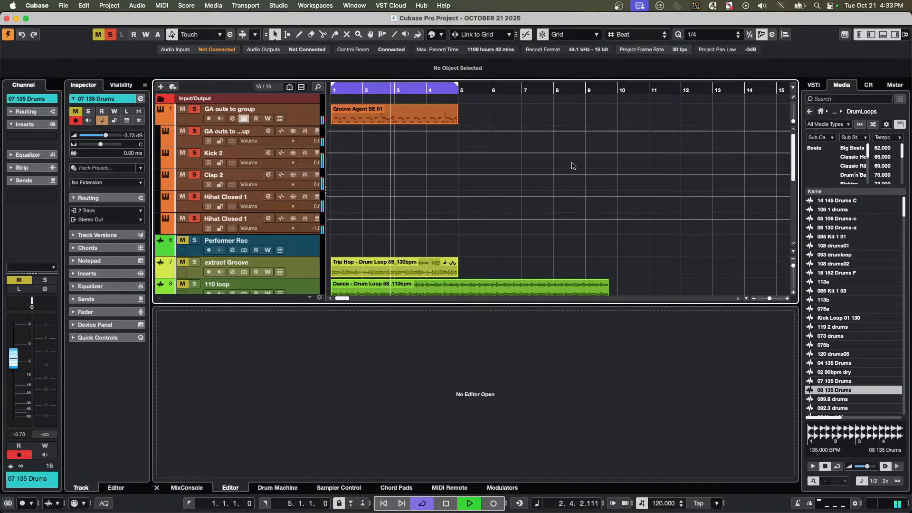
click(484, 350)
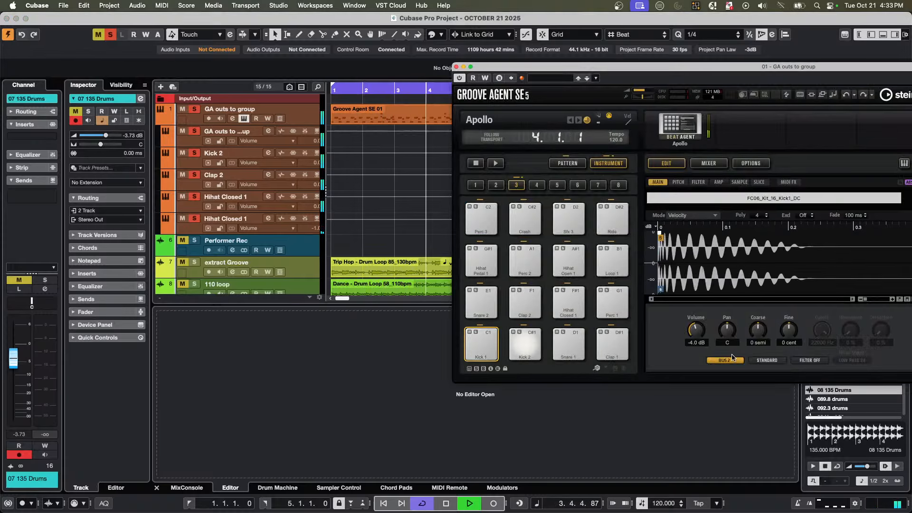
click(724, 360)
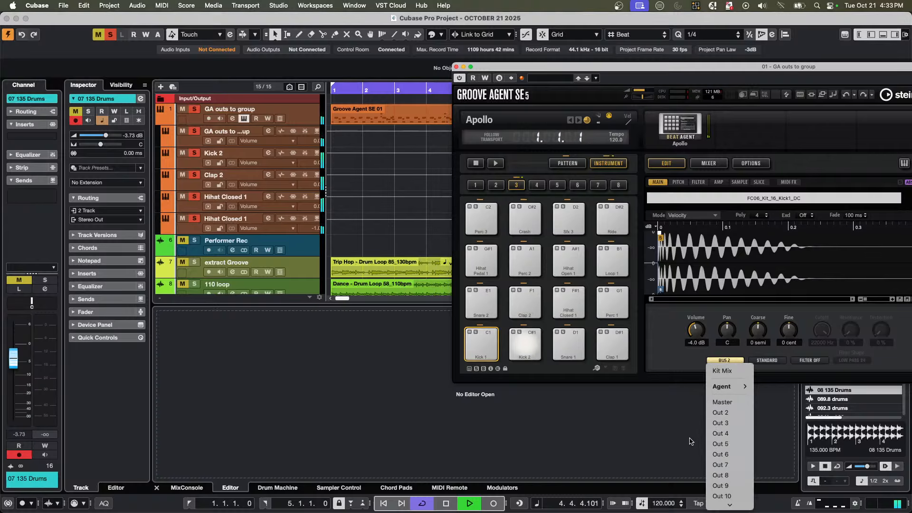
click(669, 359)
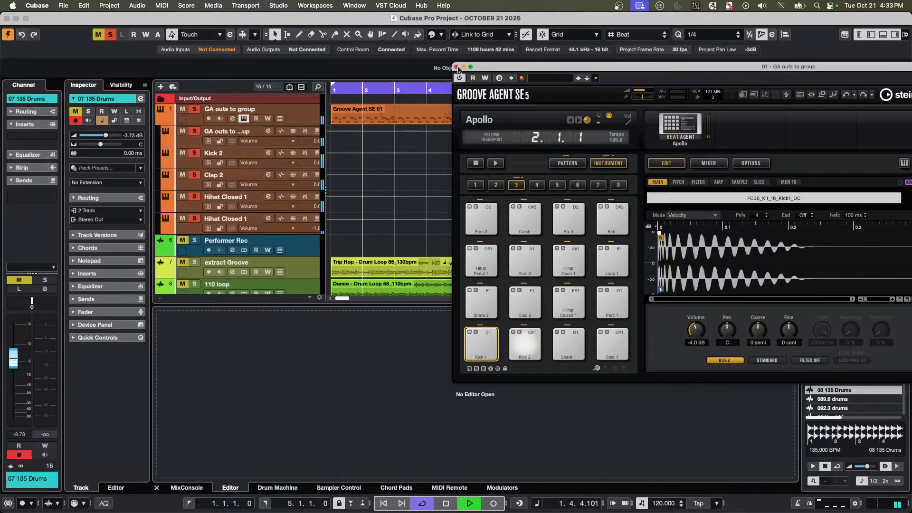
click(456, 66)
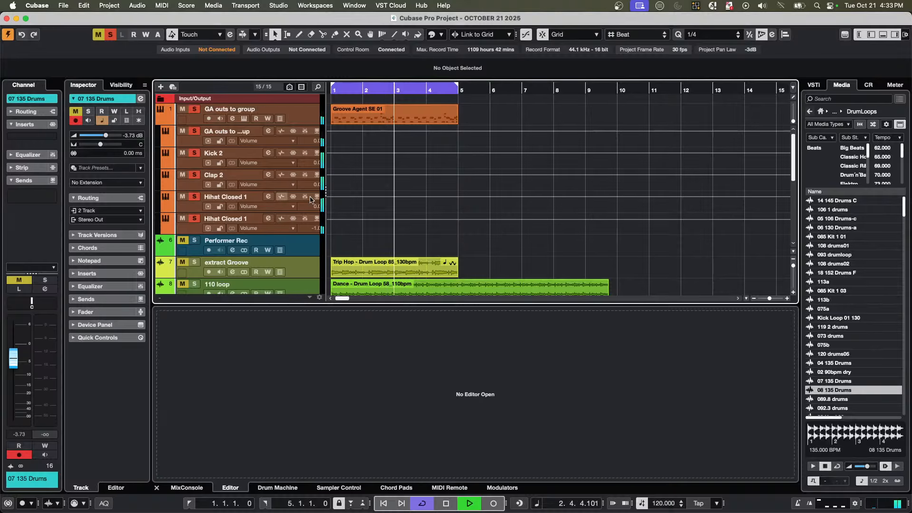
Select the five Groove Agent output lanes and add one Stereo group track to them, routed to Stereo Out and created outside a folder.
click(186, 144)
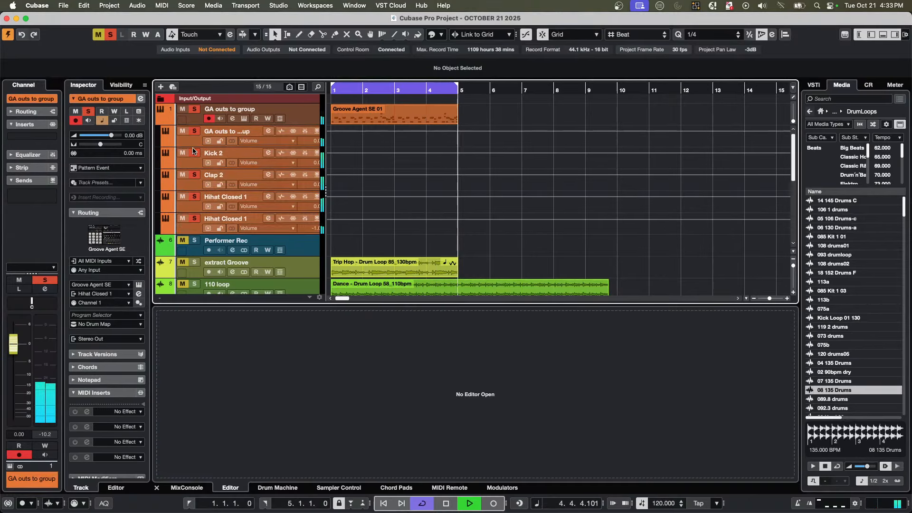
right_click(196, 141)
mouse_move(285, 145)
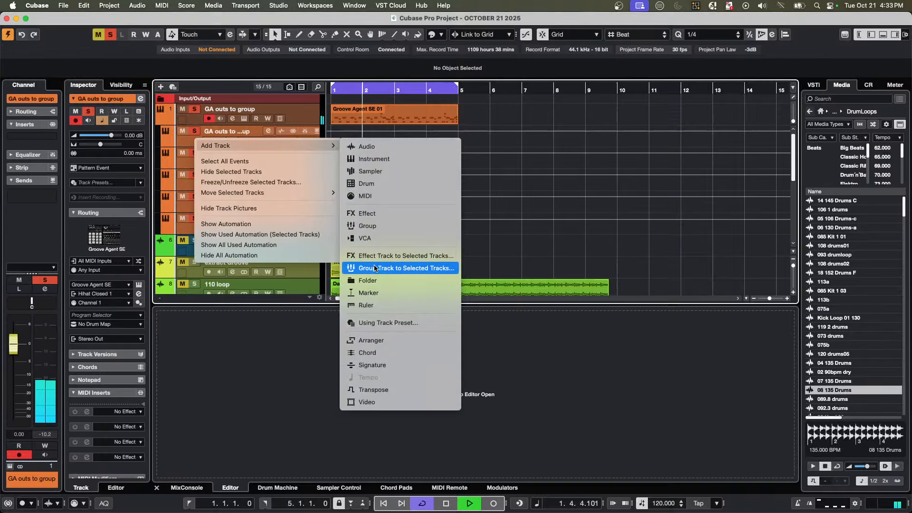
click(429, 268)
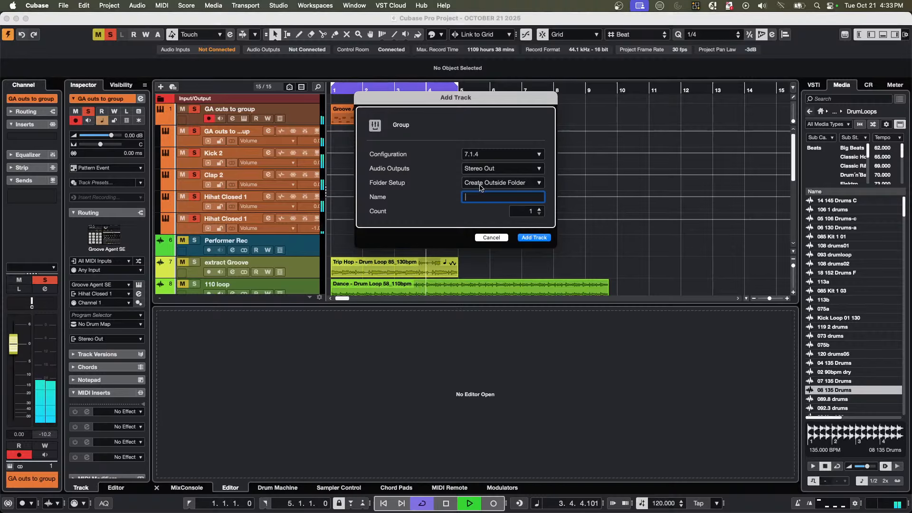
click(502, 154)
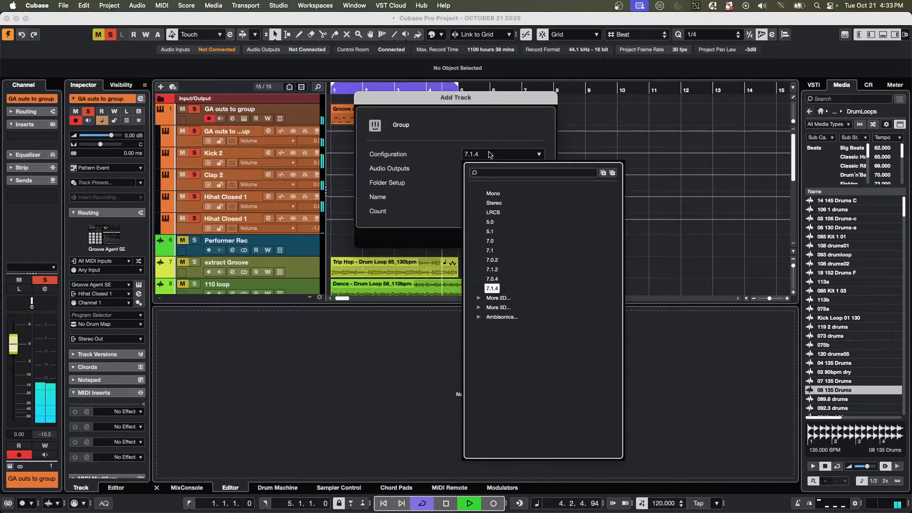
click(506, 202)
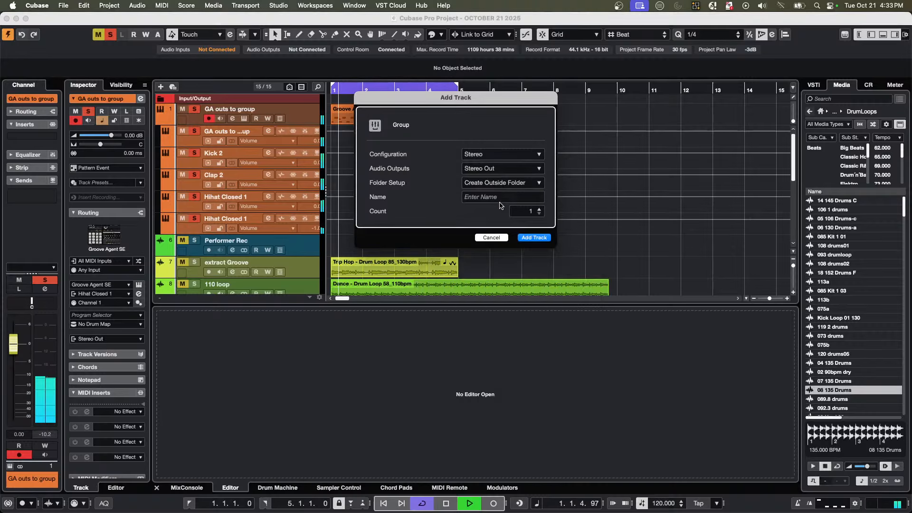
click(534, 238)
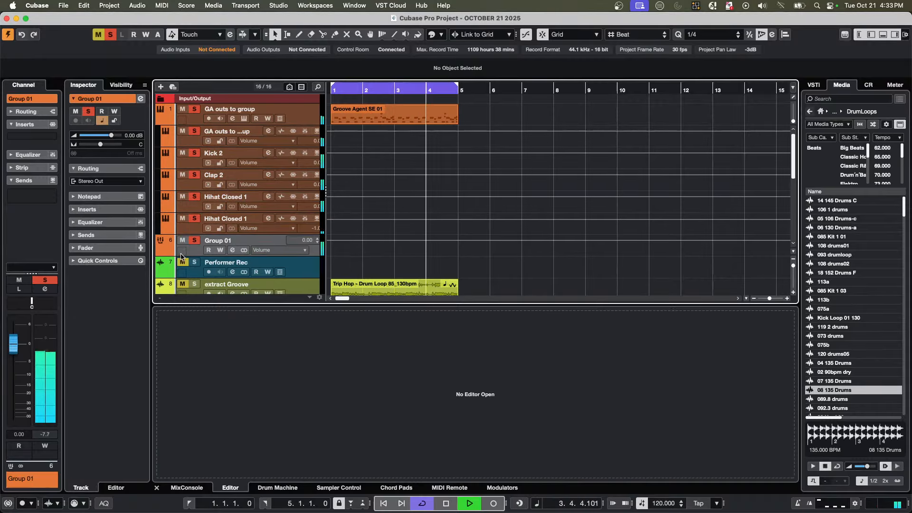
Show the MixConsole in the lower zone and raise the Group 01 channel's level to 5.49 dB.
click(189, 488)
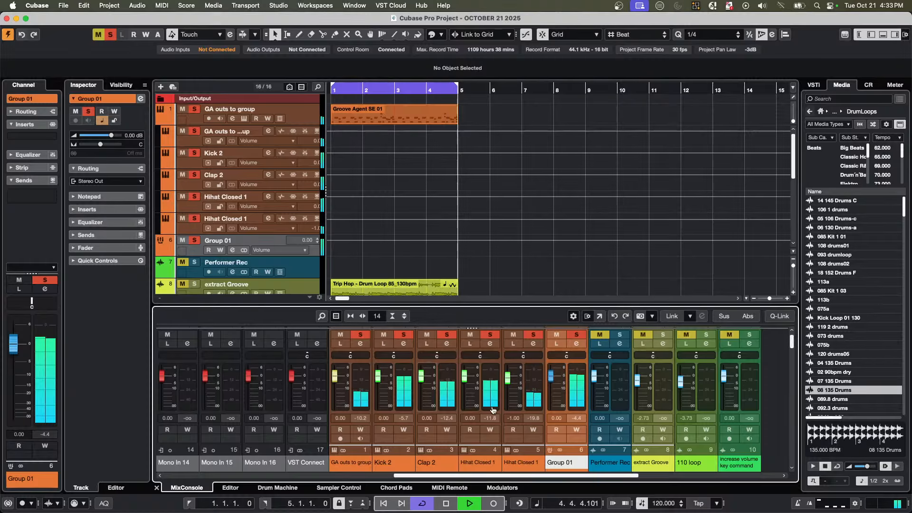
drag(550, 376, 561, 370)
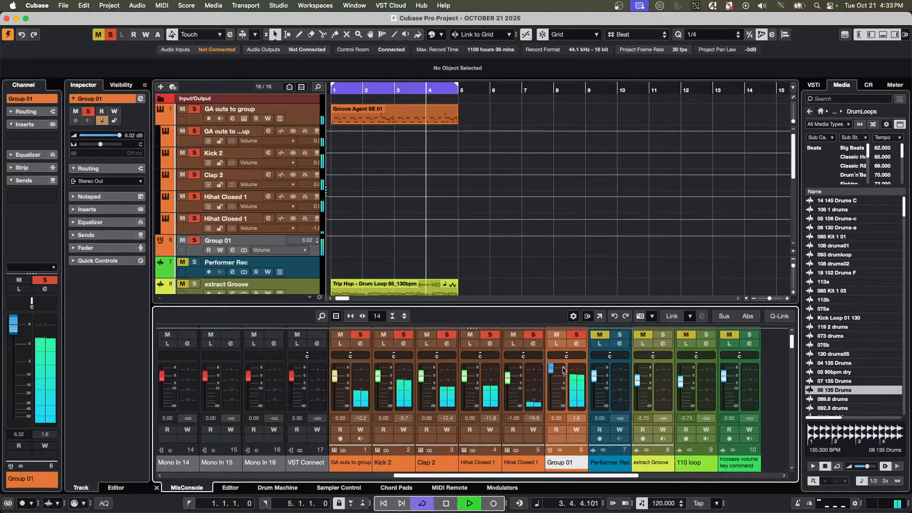
drag(563, 370, 563, 372)
Reopen Groove Agent SE and examine the output options of the Snare 1 pad.
click(243, 119)
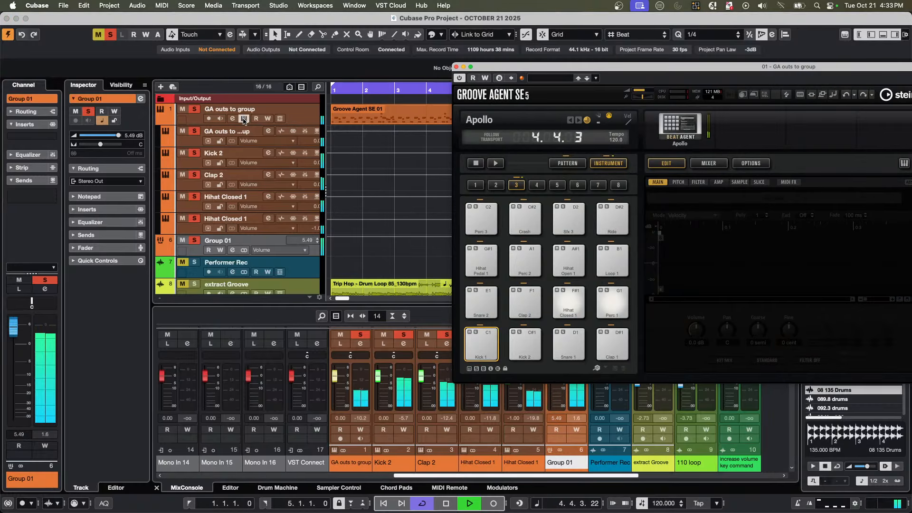
click(577, 341)
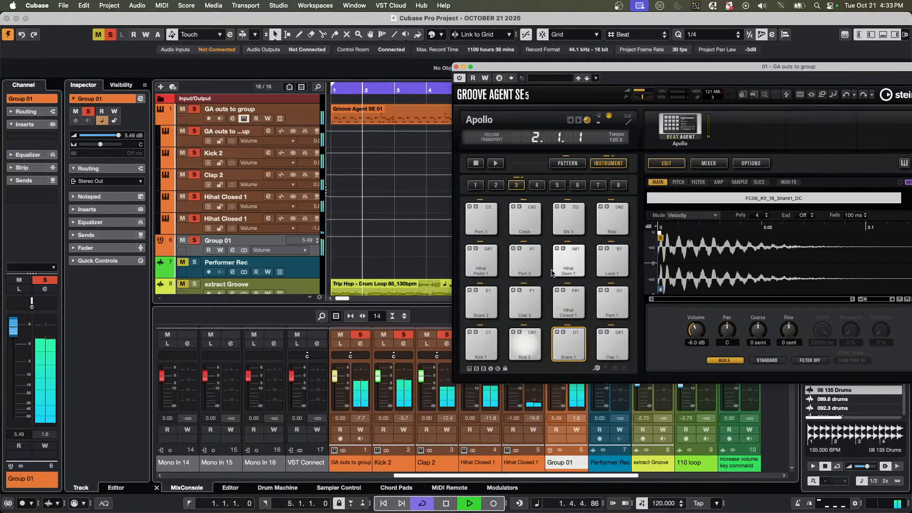
click(732, 361)
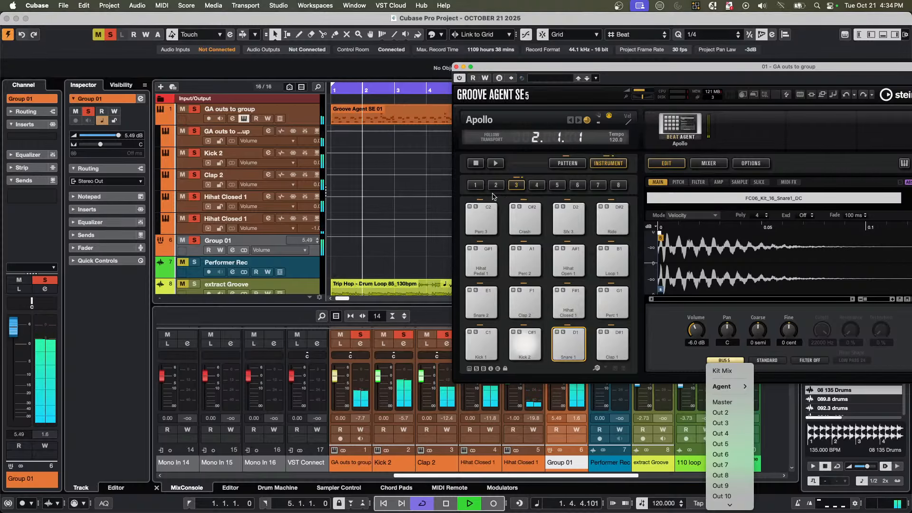
click(161, 121)
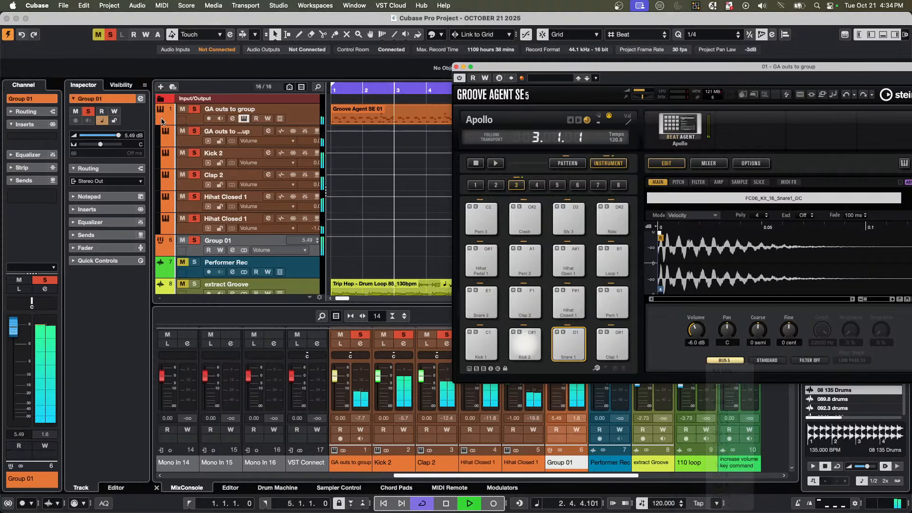
click(161, 121)
click(161, 121)
click(161, 121)
click(161, 121)
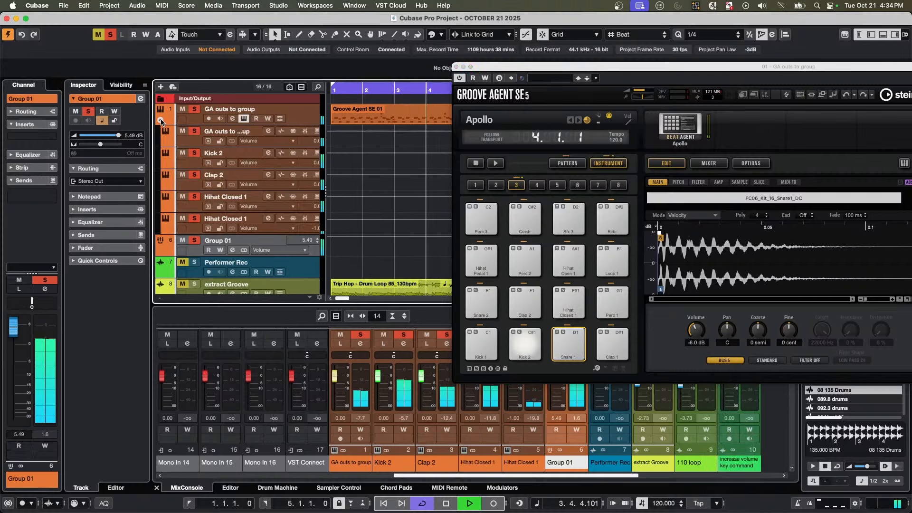
click(161, 121)
click(161, 121)
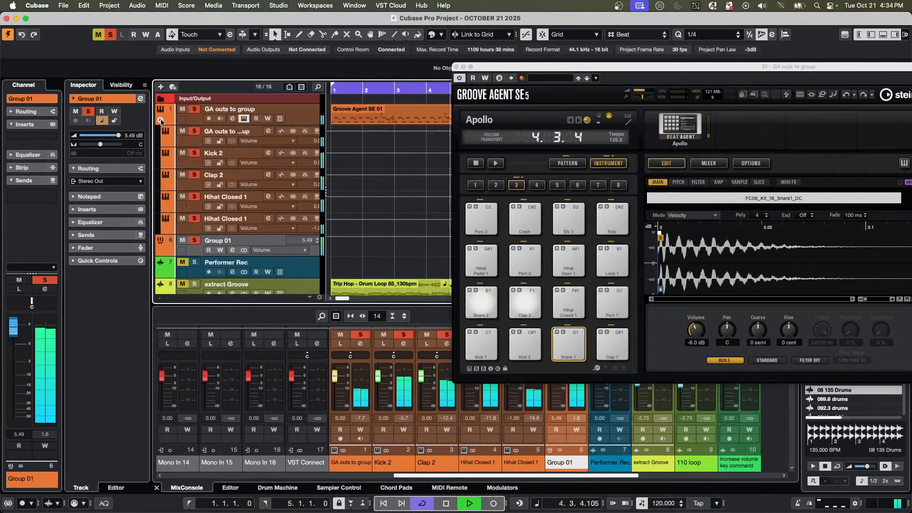
Reselect the five Groove Agent output lanes, review the option to add a group track to the selected tracks, and stop playback.
click(187, 141)
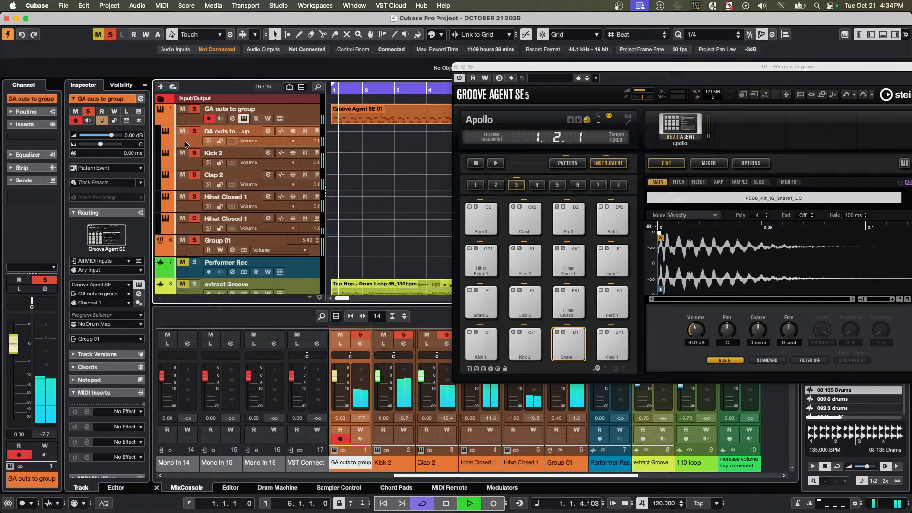
right_click(186, 232)
mouse_move(309, 234)
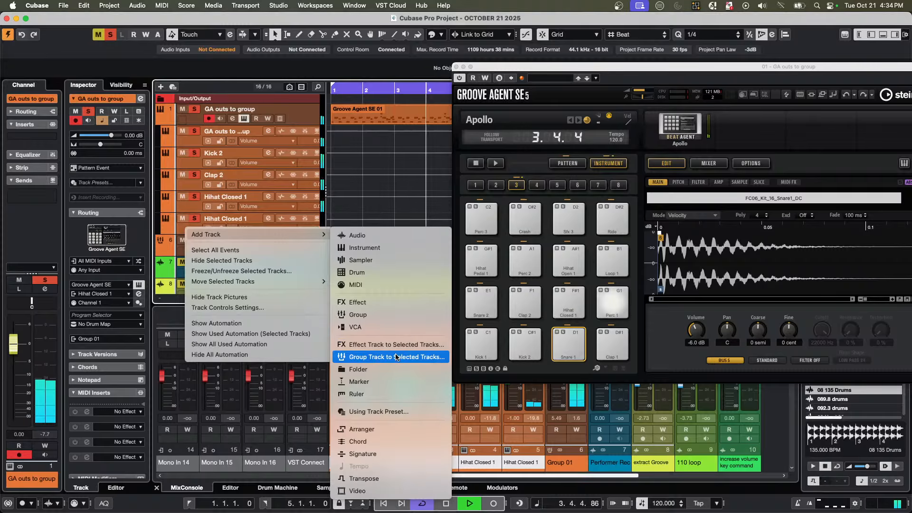
click(418, 145)
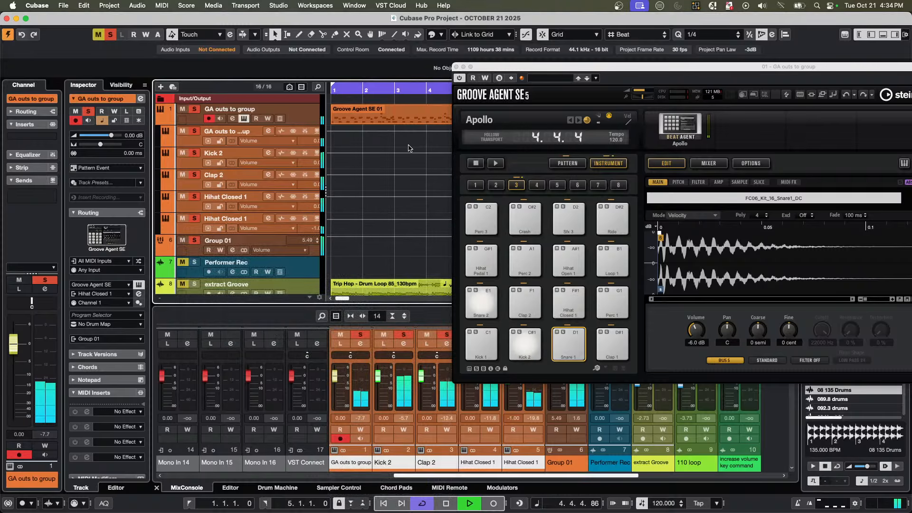
key(space)
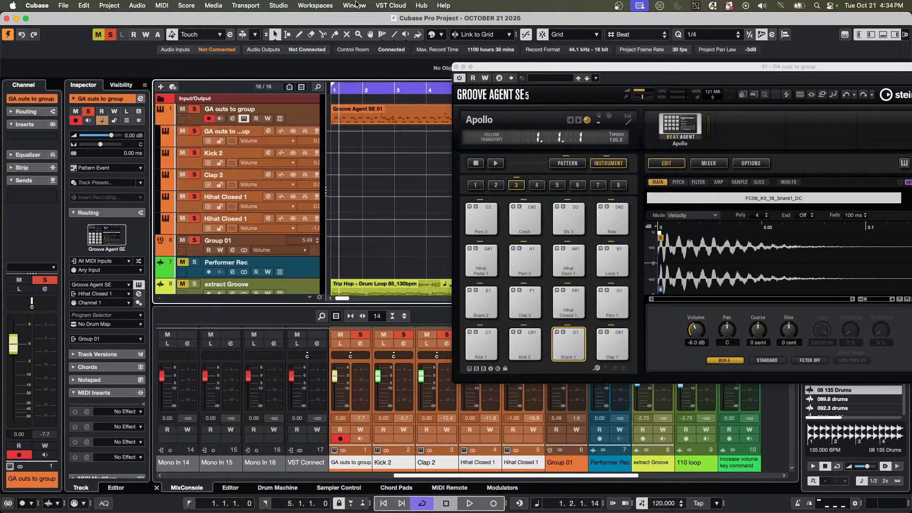
Open the VST Connect SE editor and acknowledge the internet data exchange notice.
click(389, 6)
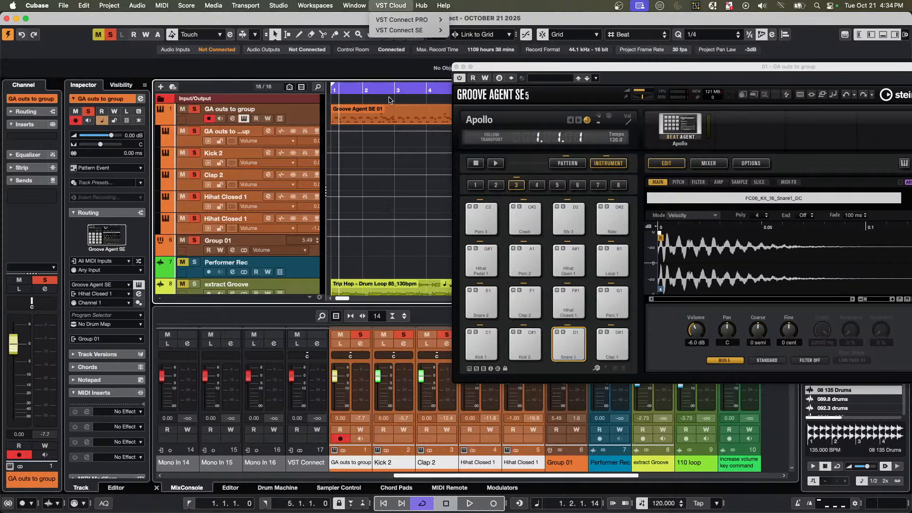
mouse_move(405, 33)
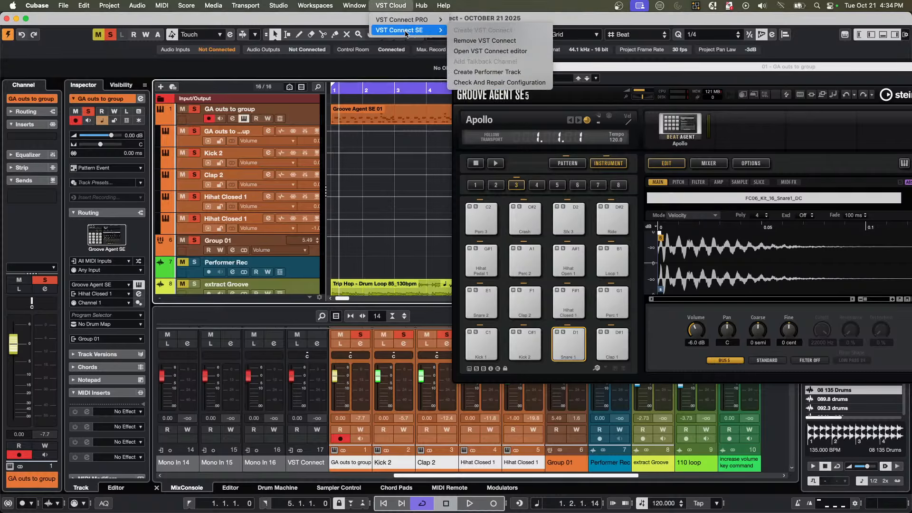
click(489, 50)
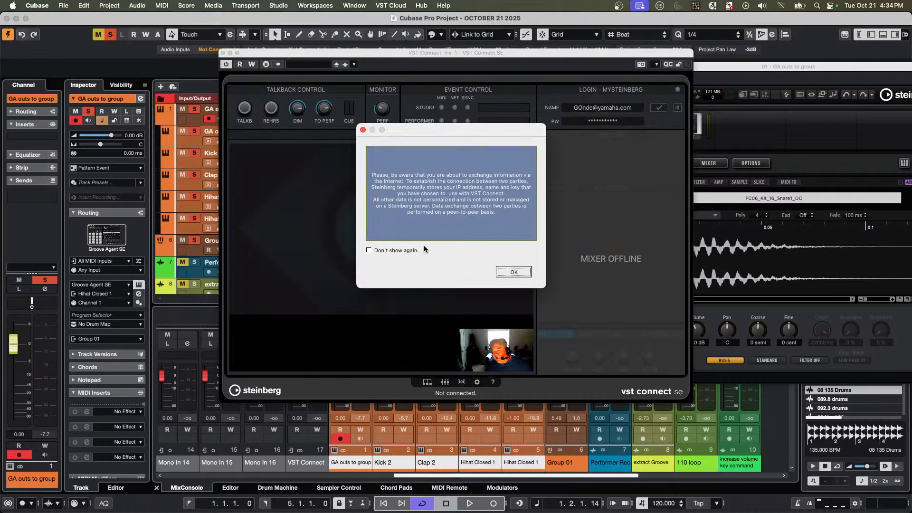
click(514, 272)
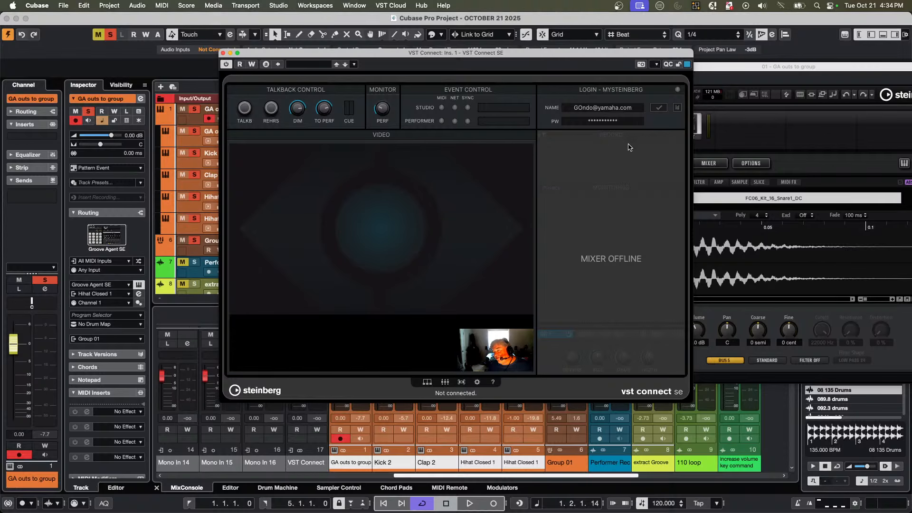
Switch the VST Connect login to username and ID, log in to generate a session key, and log out again.
click(677, 107)
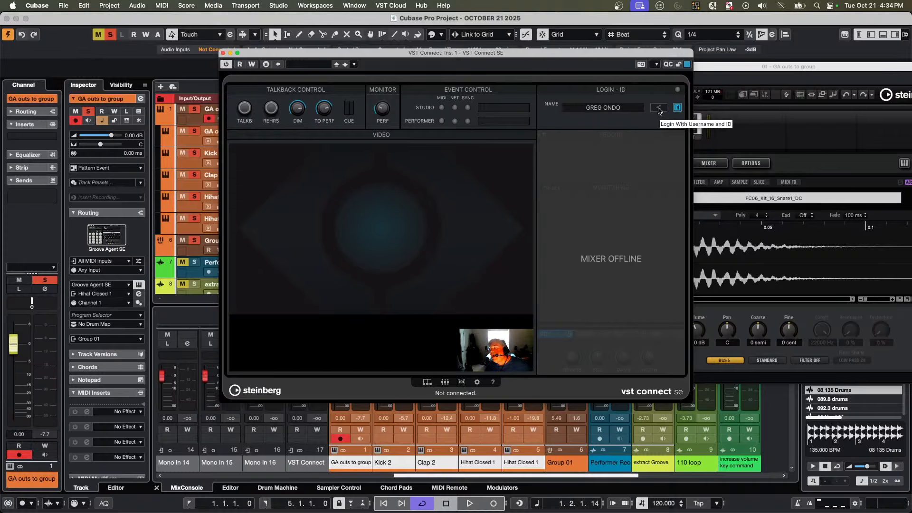
click(658, 110)
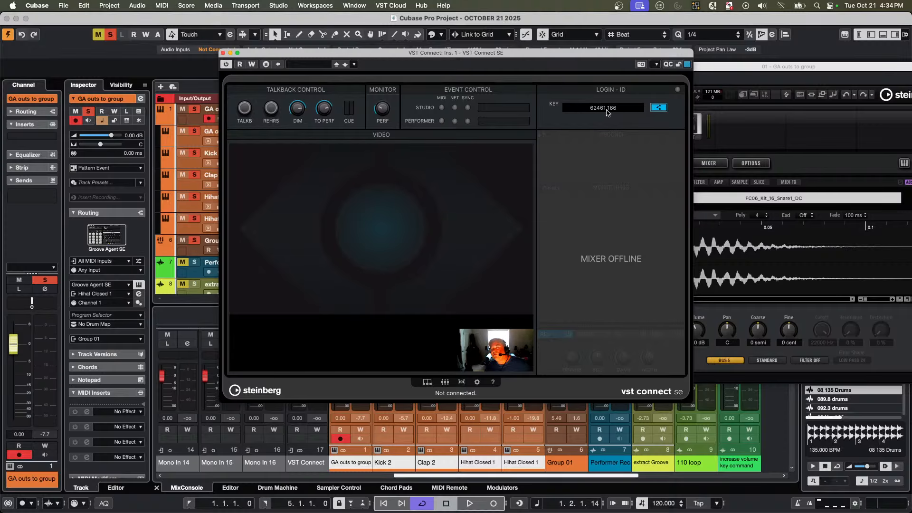
key(super+Tab)
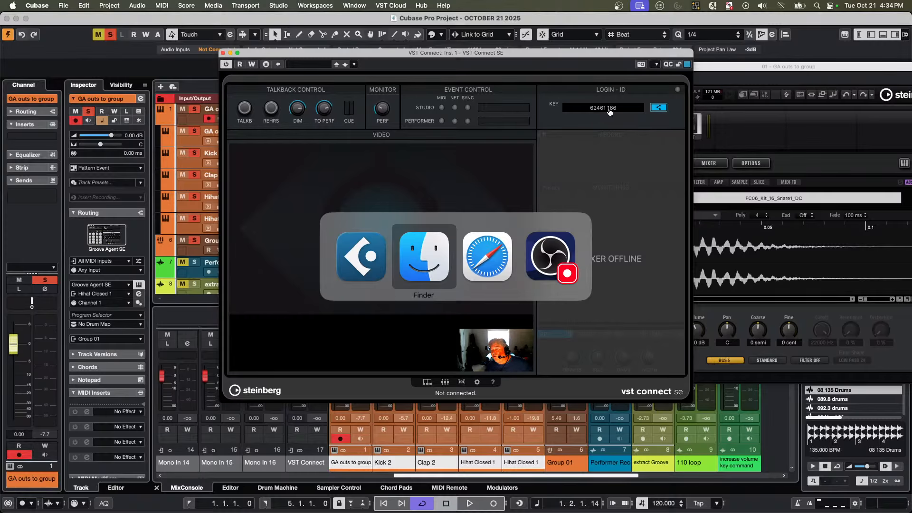
key(super+Tab)
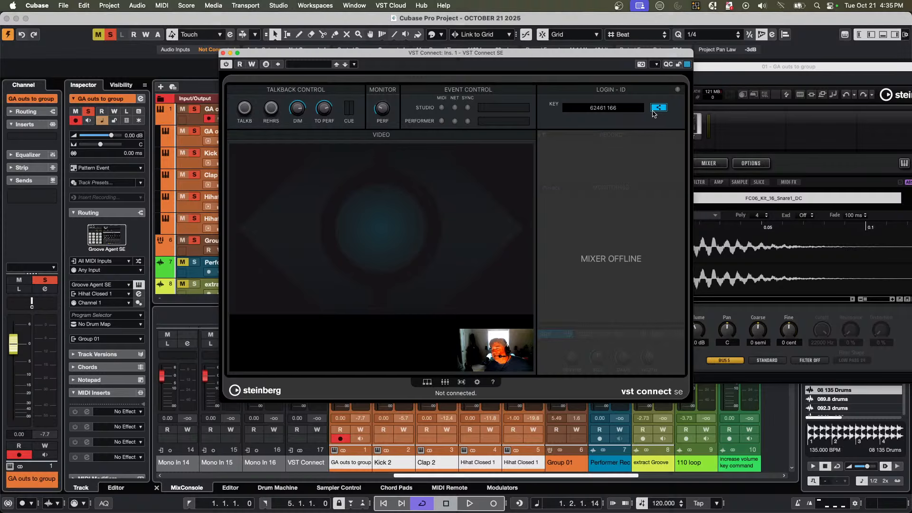
click(660, 109)
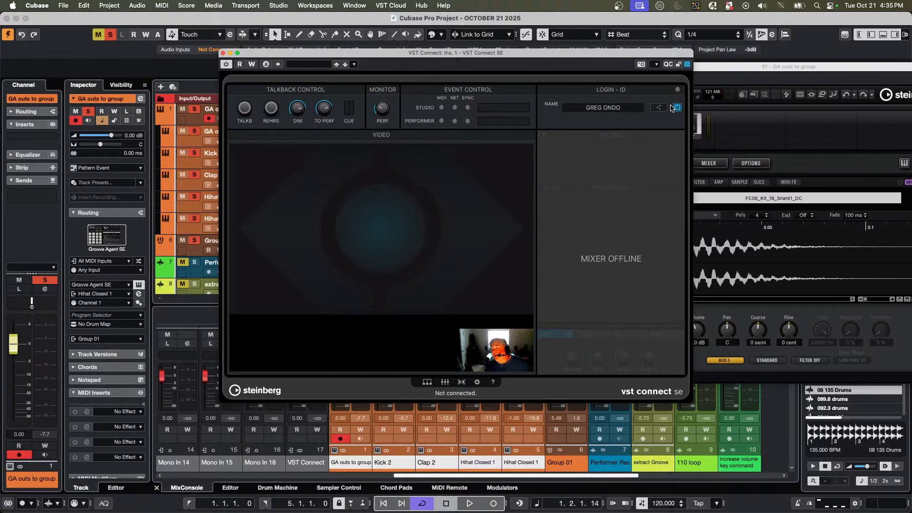
Compare the two VST Connect login types, repeat the ID login to generate a session key, and log out before closing the editor.
click(677, 108)
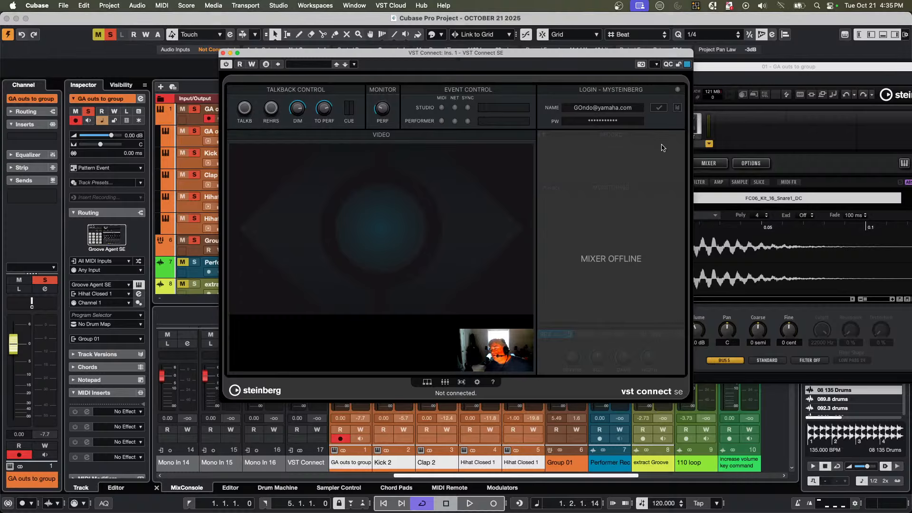
click(678, 108)
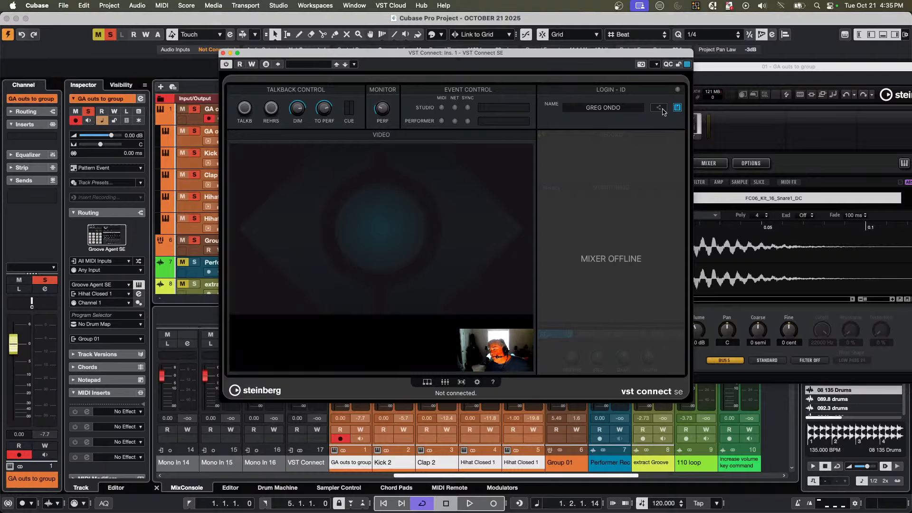
click(659, 109)
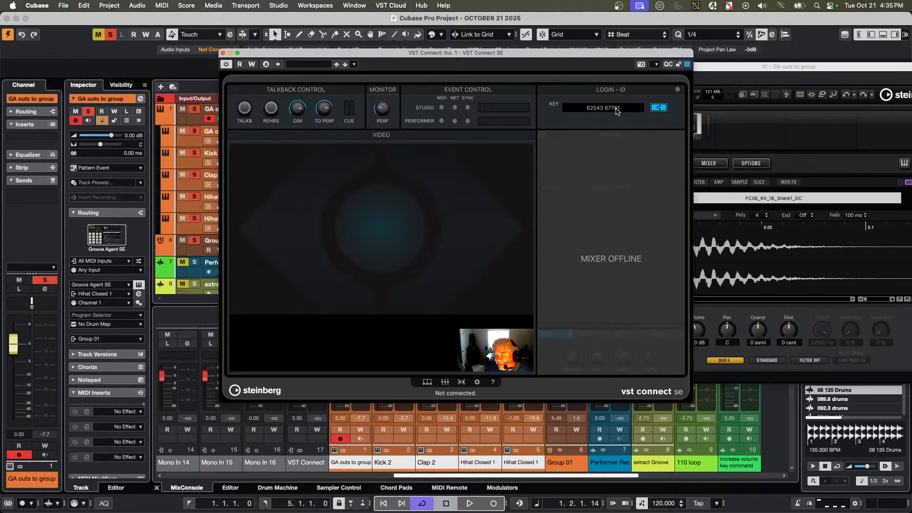
click(663, 108)
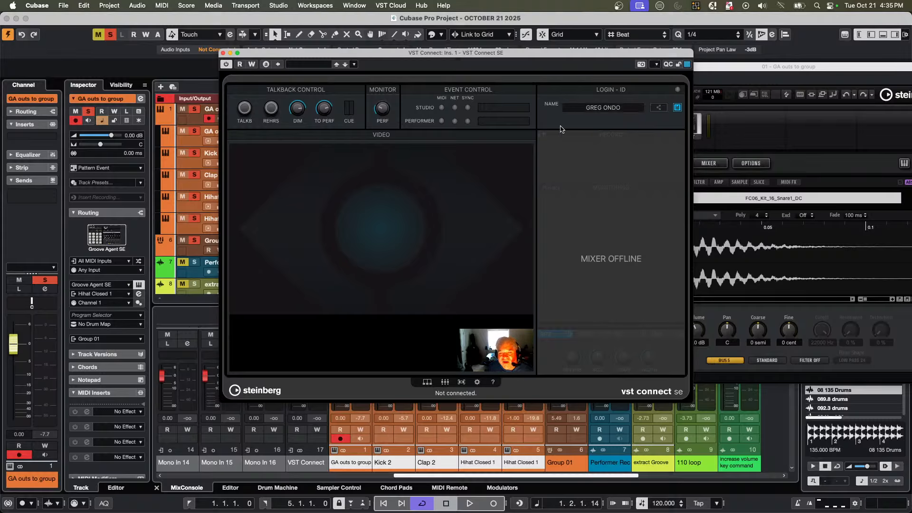
click(223, 53)
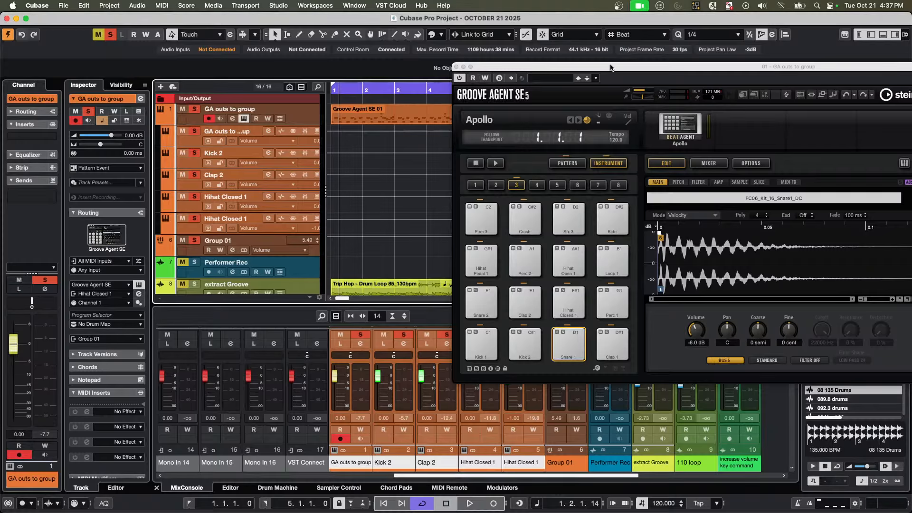
drag(610, 67, 695, 153)
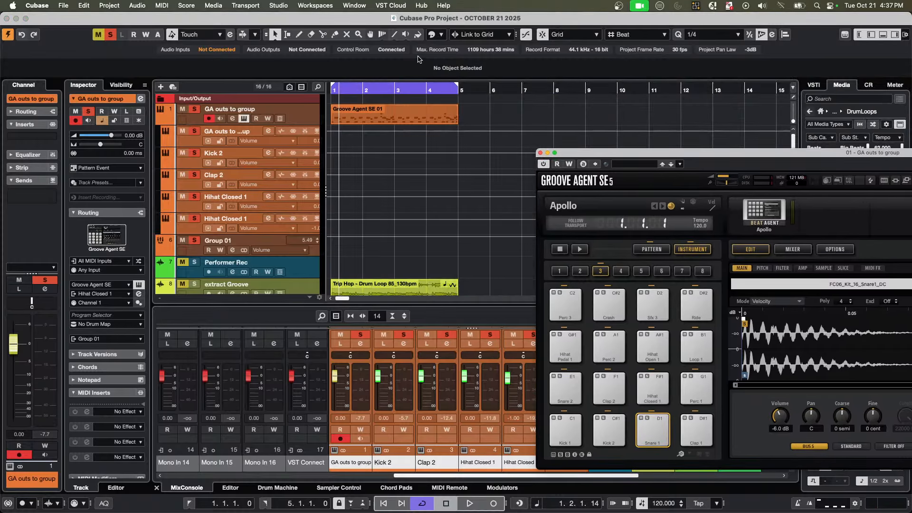
Switch to Safari and enter the YouTube address in place of the Steinberg one.
key(super+Tab)
key(super+Tab)
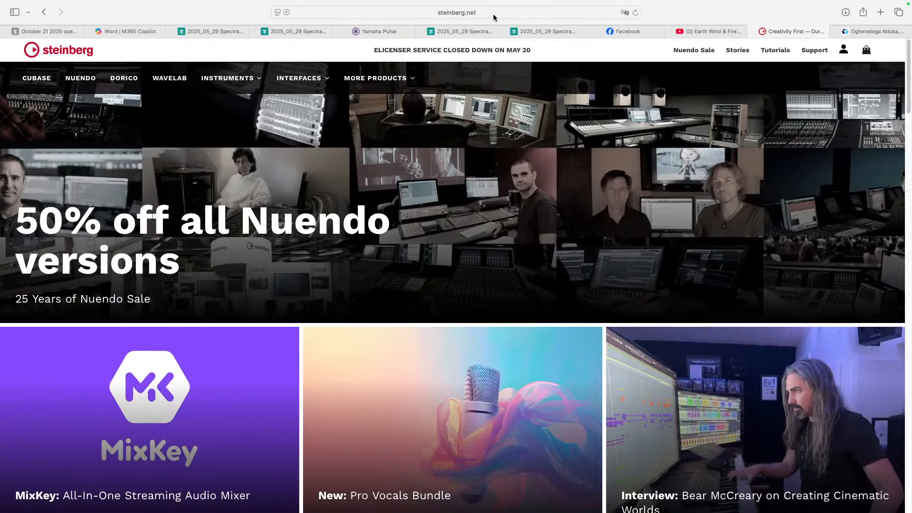
click(471, 10)
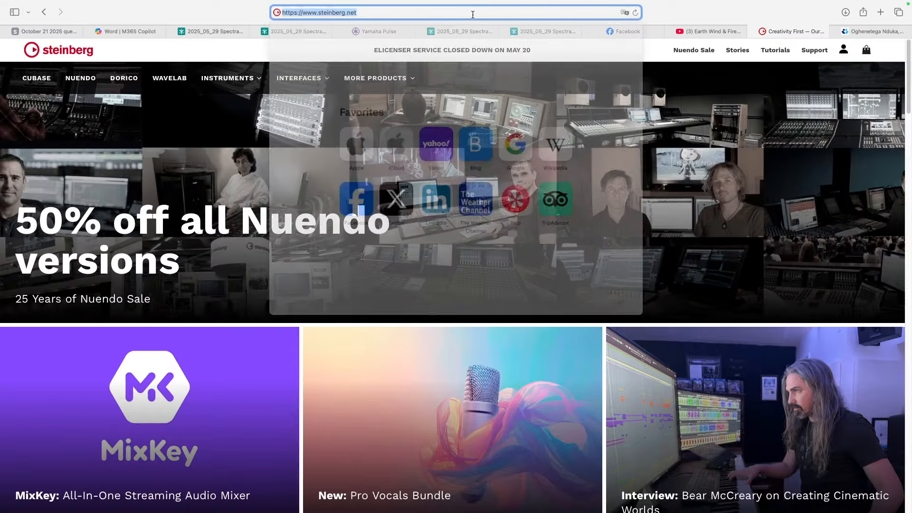
text(youtu)
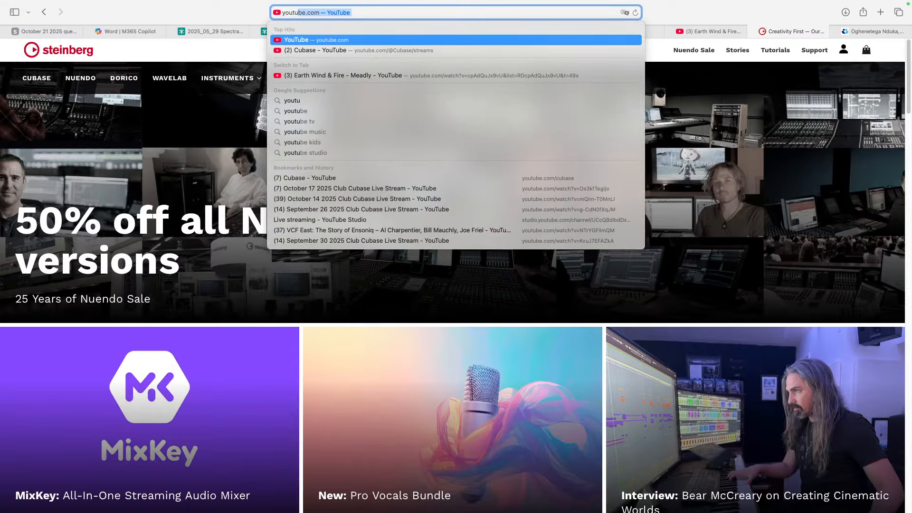
text(be.com)
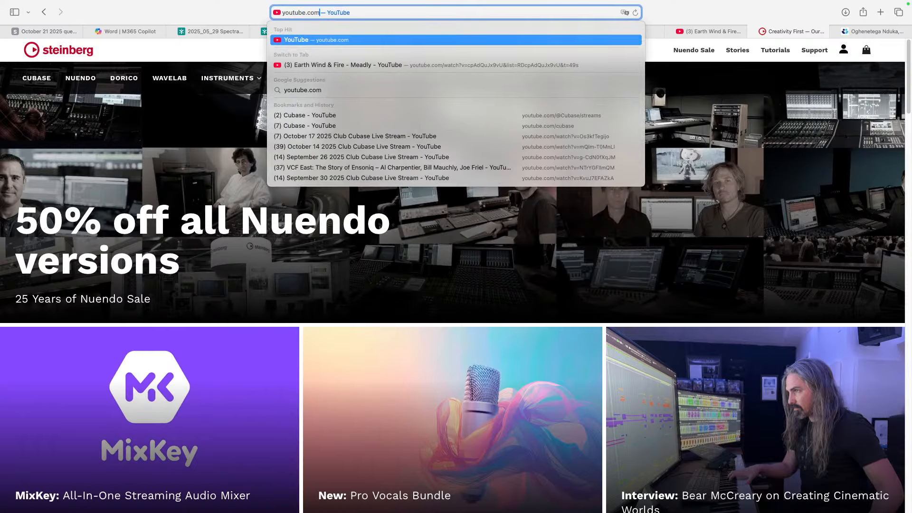
text(/)
text(rude)
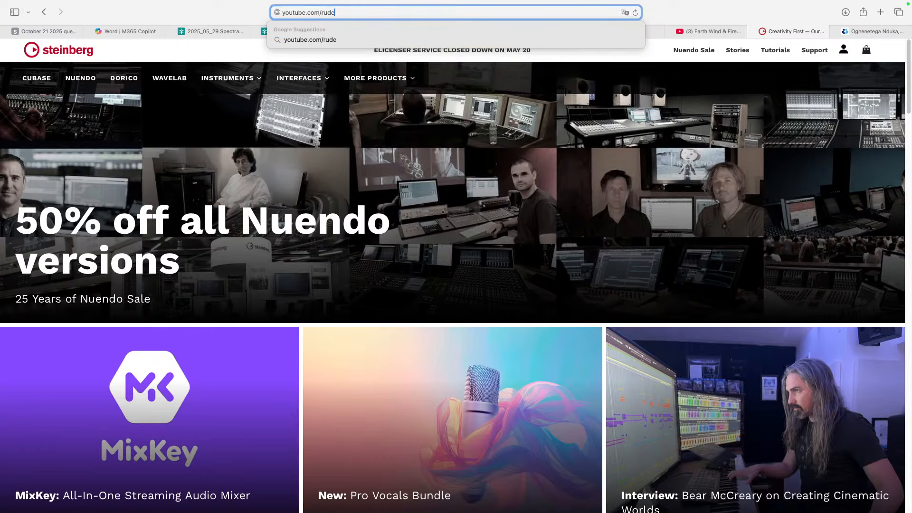
text(ju)
key(BackSpace)
key(BackSpace)
key(BackSpace)
key(BackSpace)
key(BackSpace)
key(BackSpace)
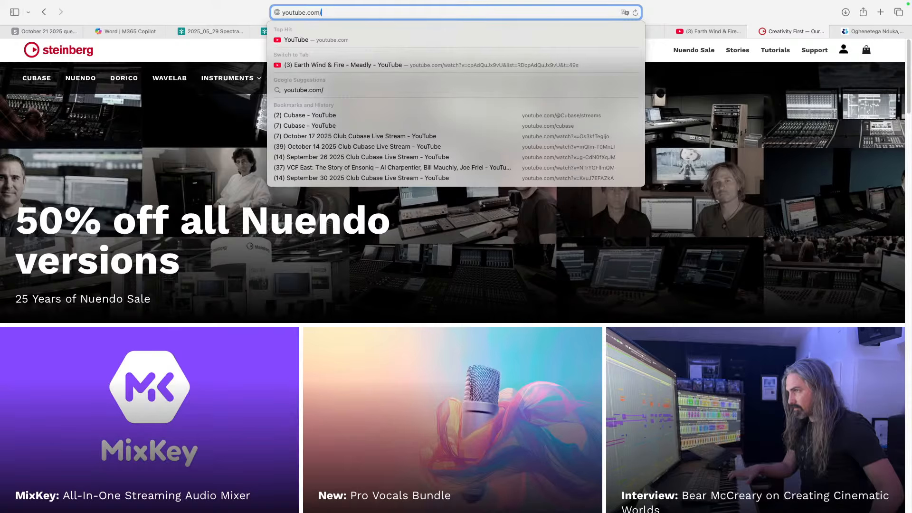
Load YouTube, search for "rude judy" and browse the results.
key(Return)
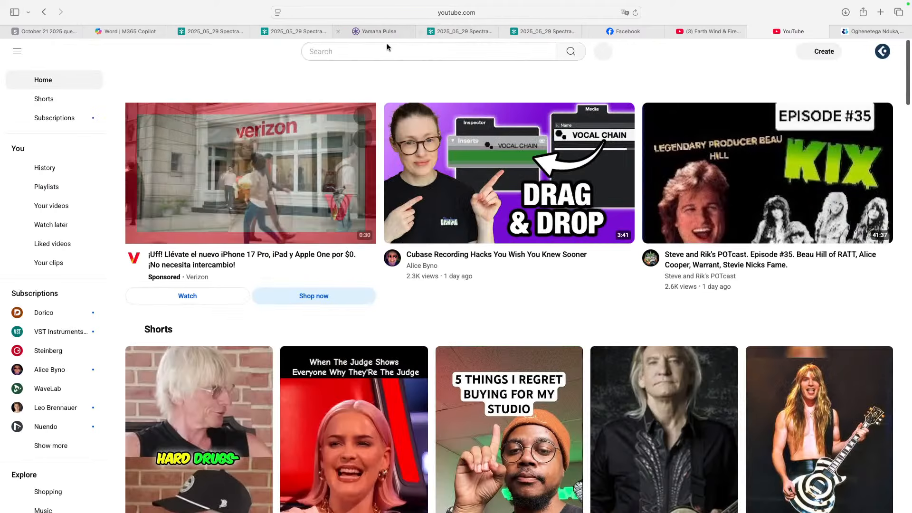
click(359, 55)
text(rud)
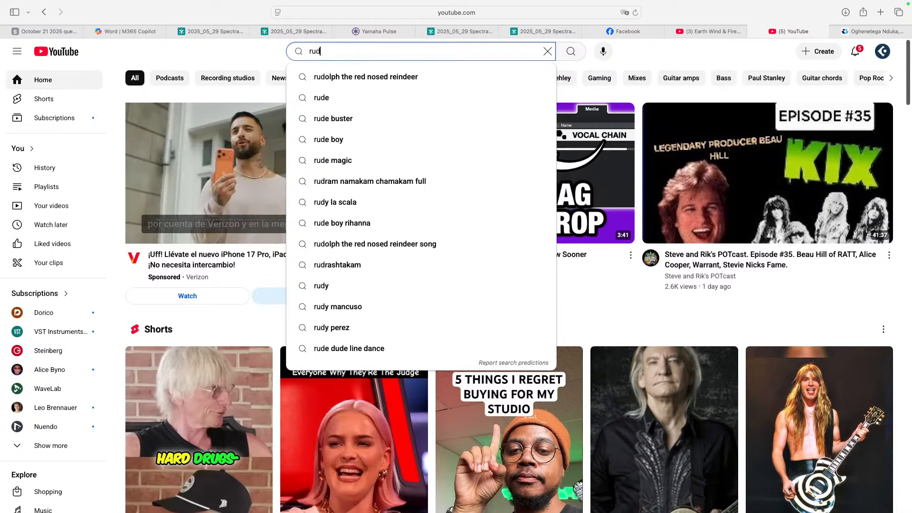
text(e judy)
key(Return)
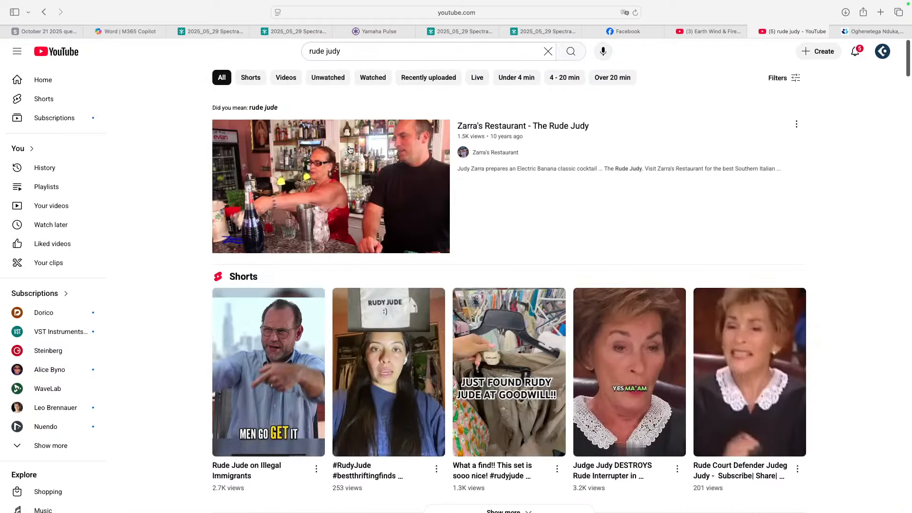
scroll(352, 142, down, 10)
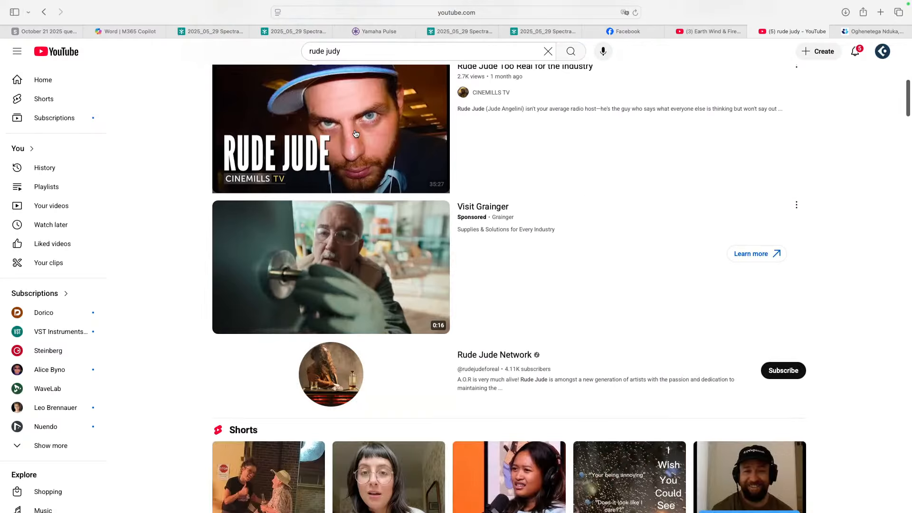
scroll(354, 130, down, 5)
scroll(354, 129, up, 15)
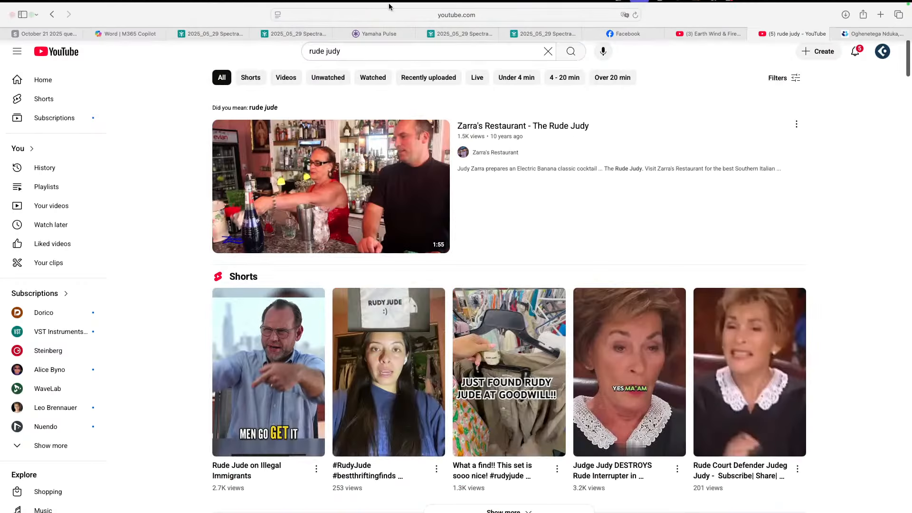
Extend the YouTube search to "rude judy cats courageous" and look through the results.
click(350, 57)
text(q)
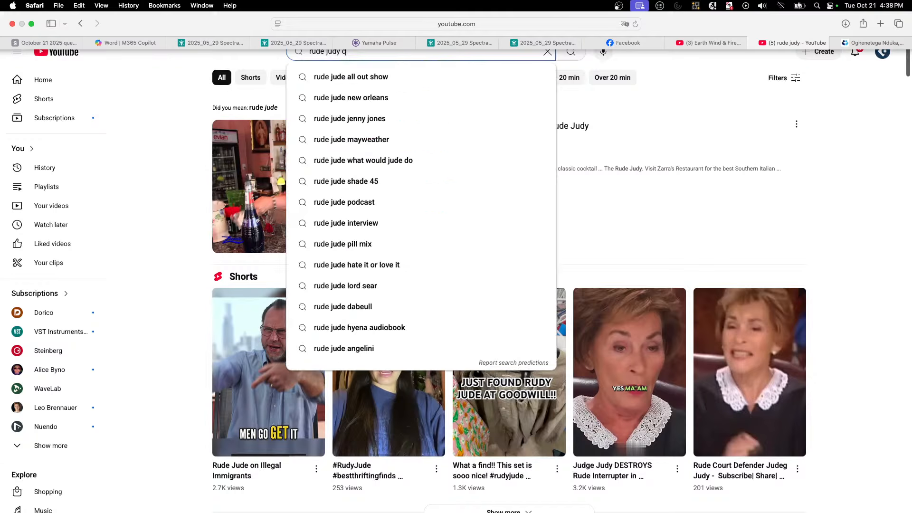
key(BackSpace)
text(cats co)
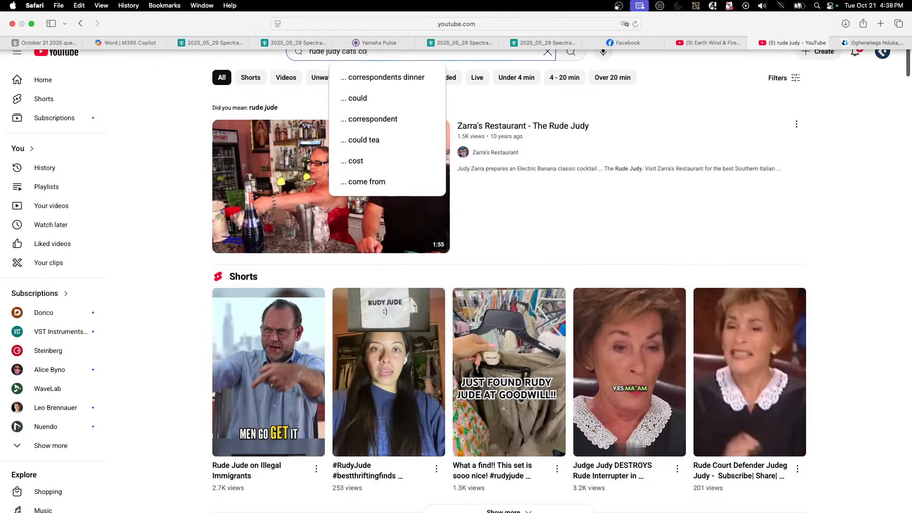
text(urage)
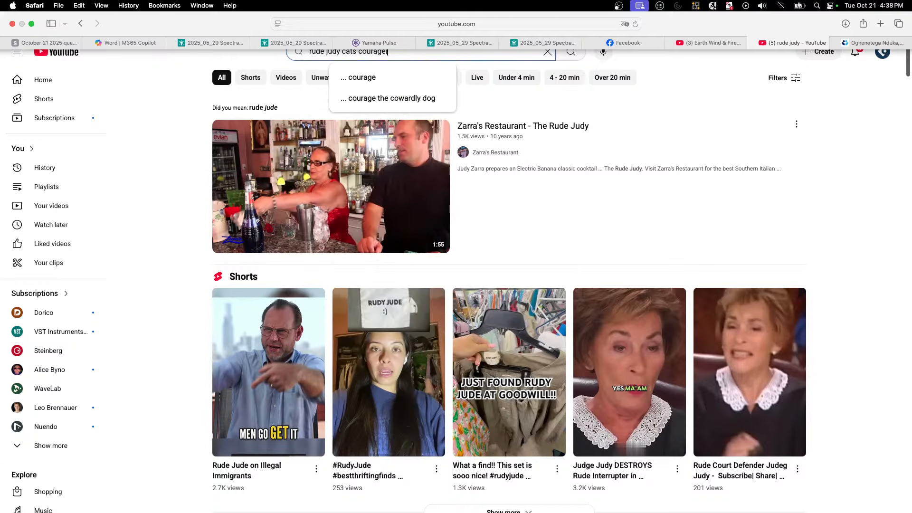
text(ous)
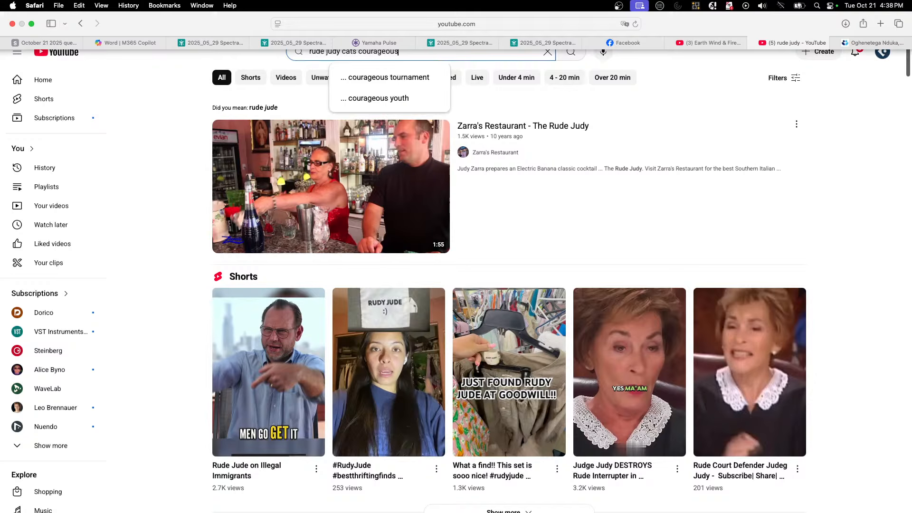
key(Return)
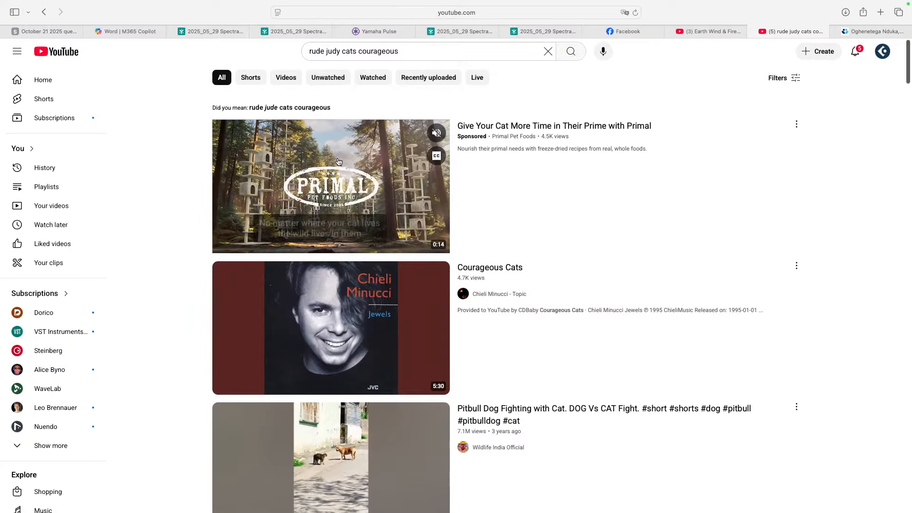
scroll(338, 166, down, 3)
scroll(339, 165, down, 10)
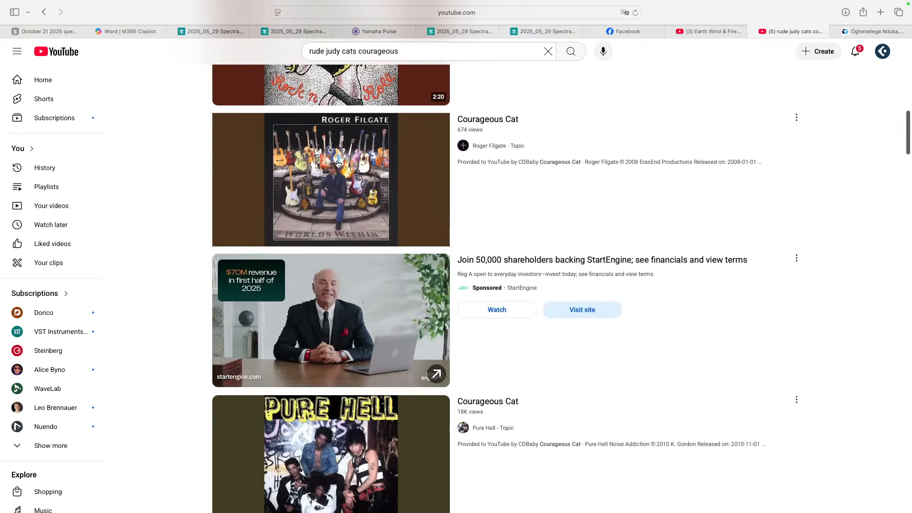
scroll(338, 165, up, 8)
scroll(338, 165, up, 3)
Switch back to Cubase, fold the output lanes of the GA outs to group track, and close the Groove Agent SE window.
key(ctrl+Left)
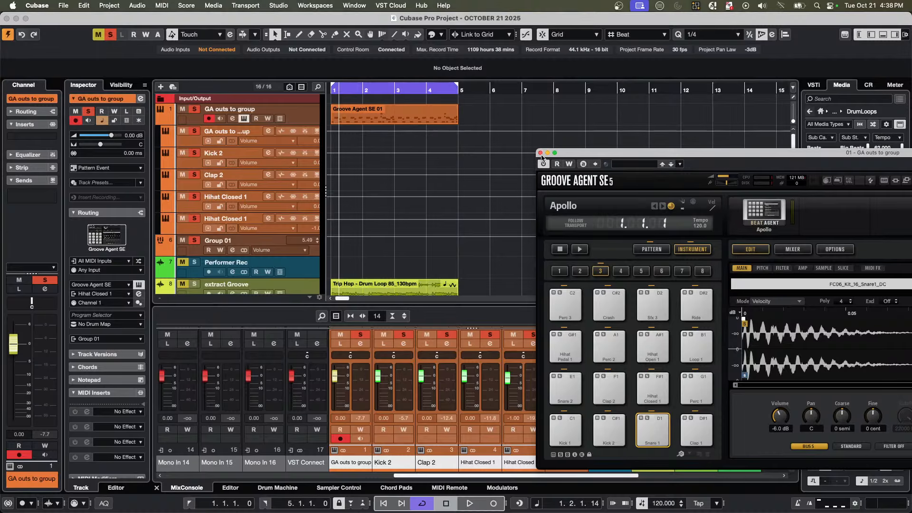
scroll(384, 178, down, 5)
scroll(397, 161, up, 5)
click(158, 120)
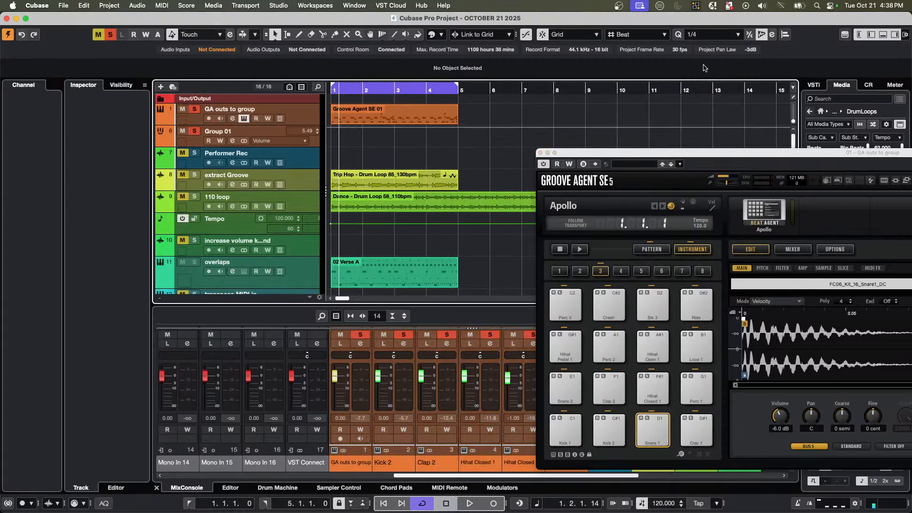
click(762, 6)
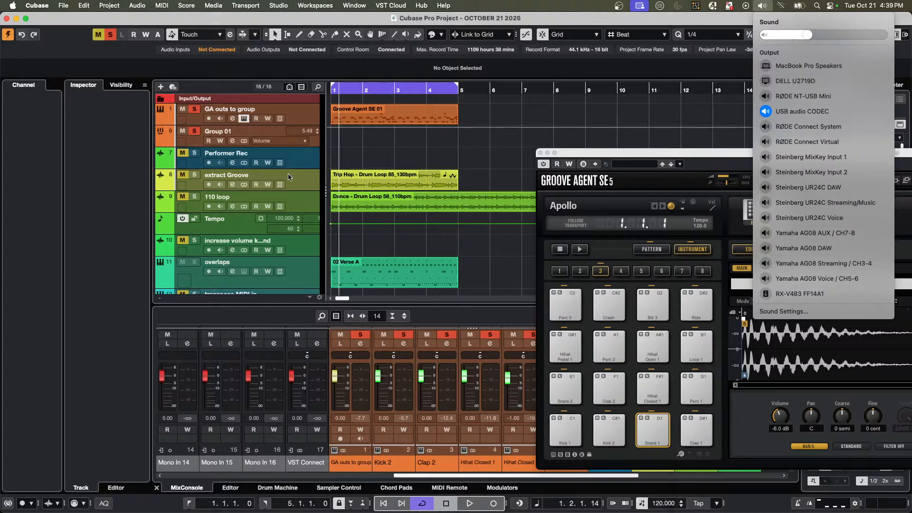
click(540, 152)
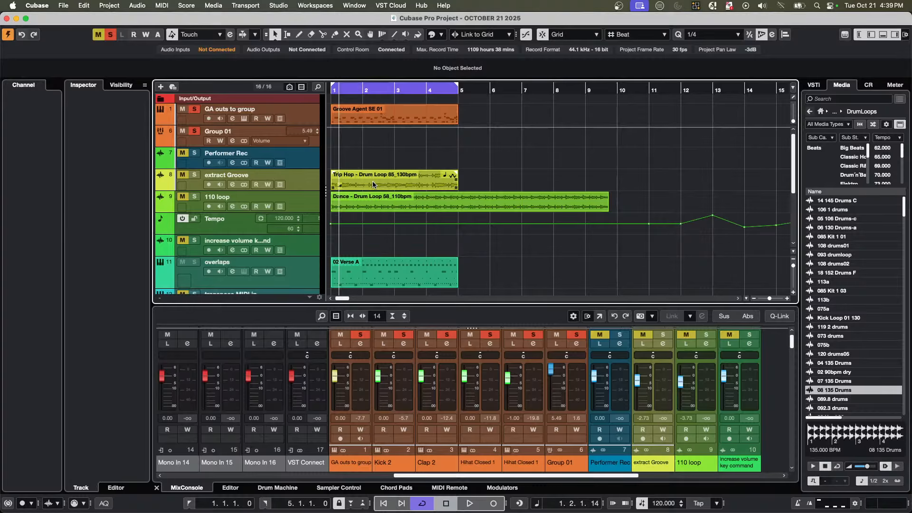
Solo the extract Groove track instead of GA outs to group and play its drum loop briefly.
click(194, 175)
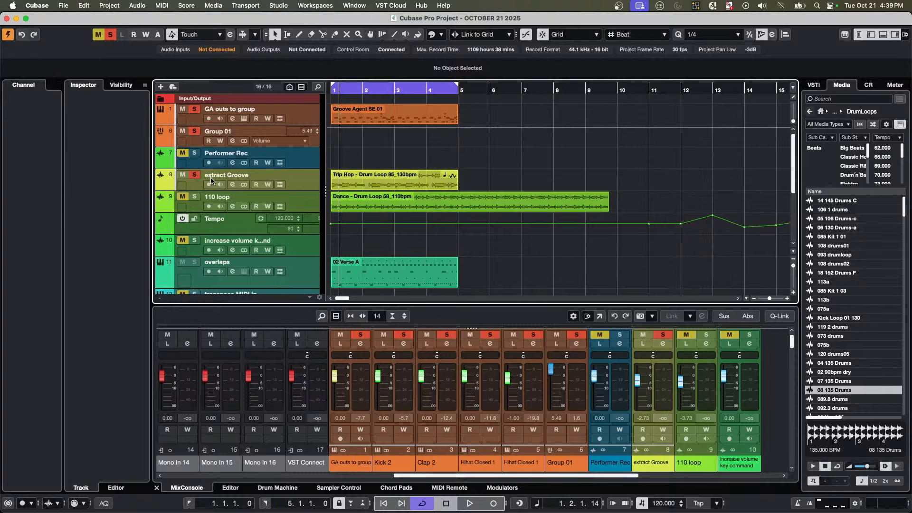
click(194, 109)
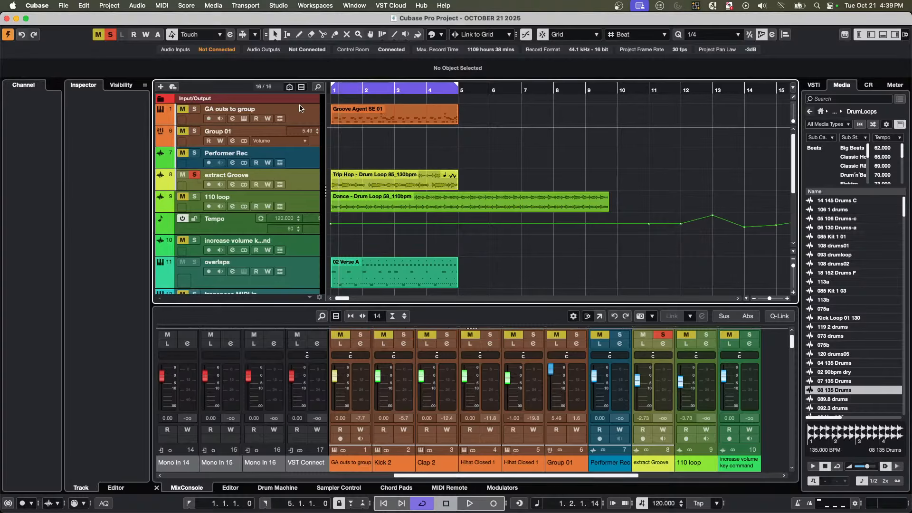
key(space)
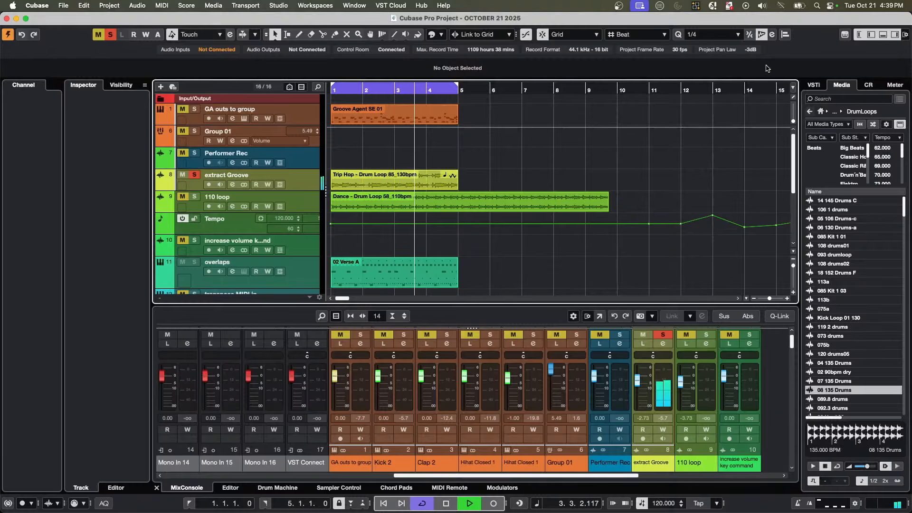
key(space)
Extract the groove of the Trip Hop - Drum Loop 85_130bpm event into the Quantize Panel and review it in the preset list.
click(772, 35)
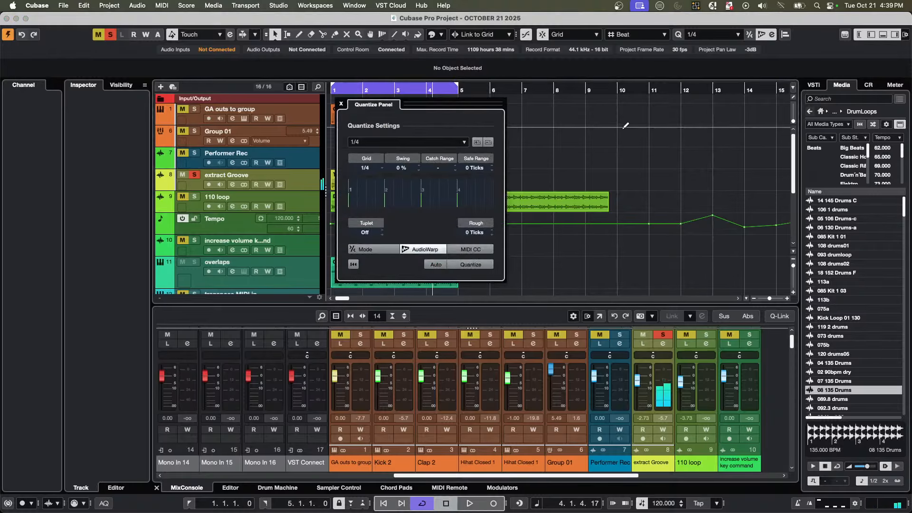
drag(422, 104, 690, 58)
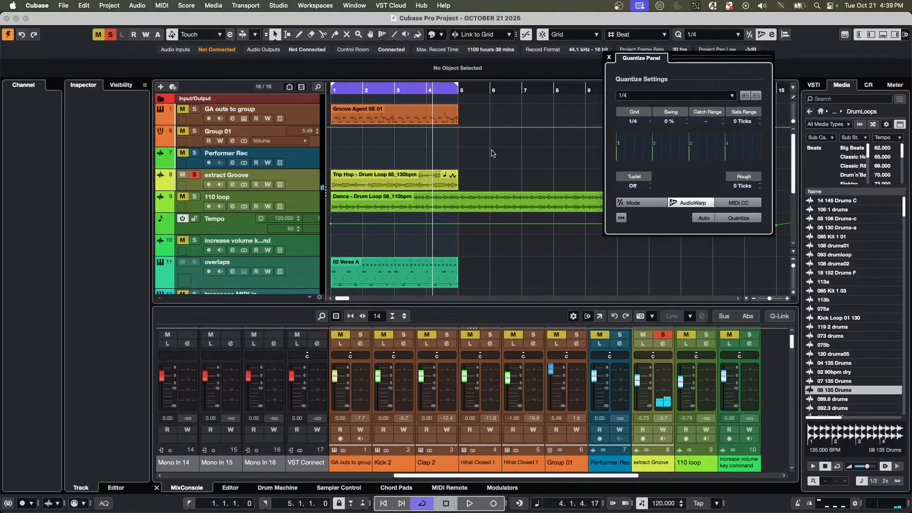
drag(375, 184, 717, 151)
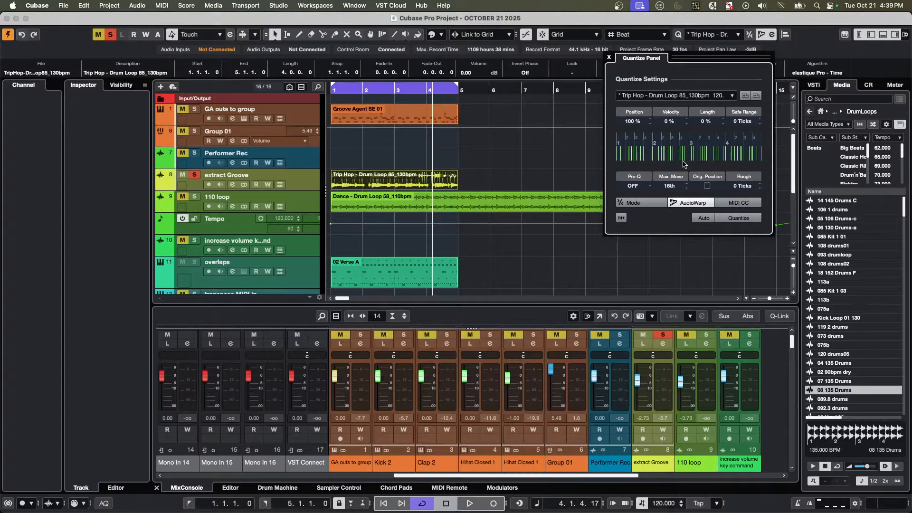
click(700, 97)
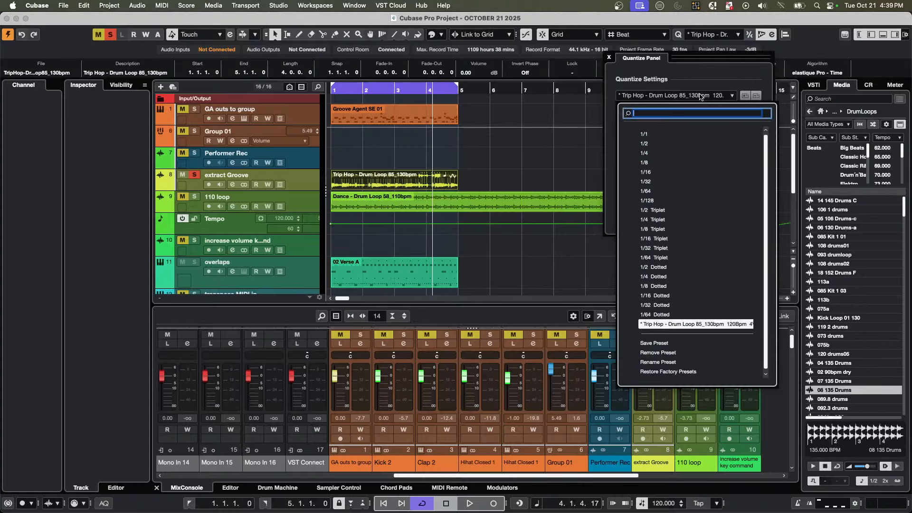
click(705, 79)
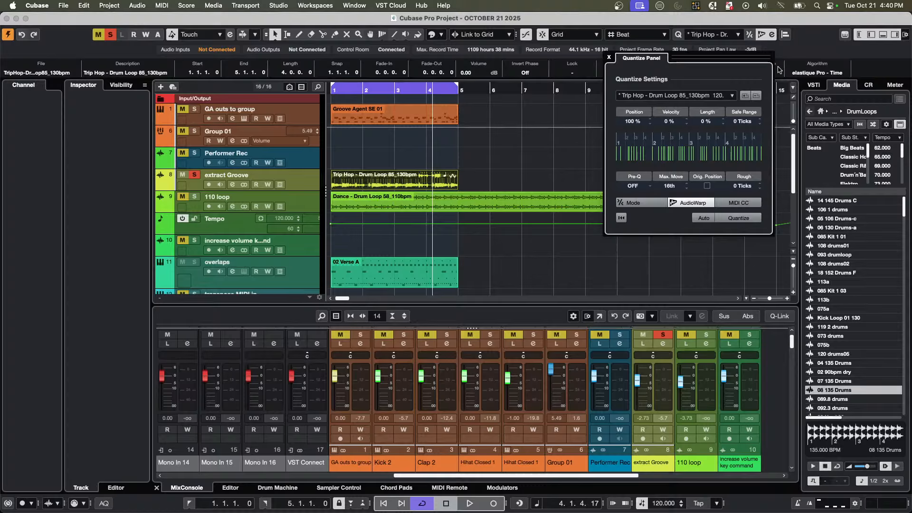
Close the Quantize Panel, solo the 110 loop track instead of extract Groove, and play it from the project start.
click(609, 57)
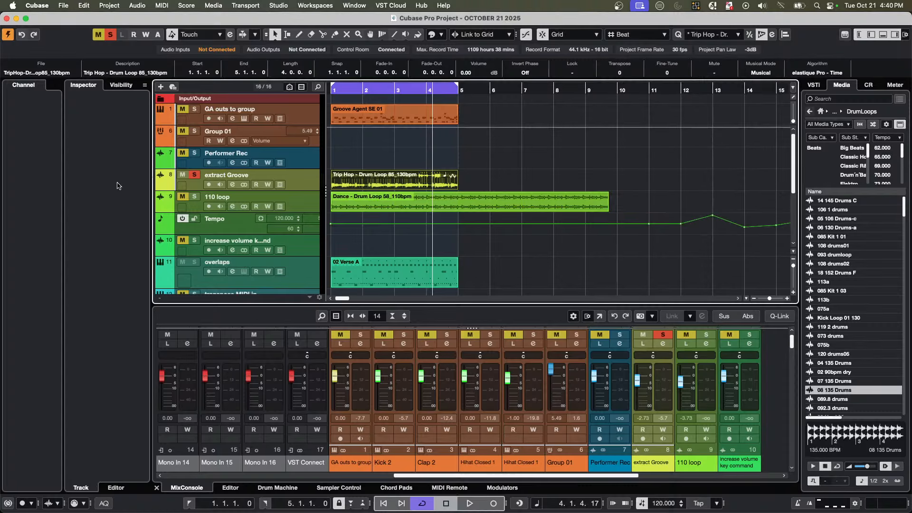
click(184, 174)
click(184, 197)
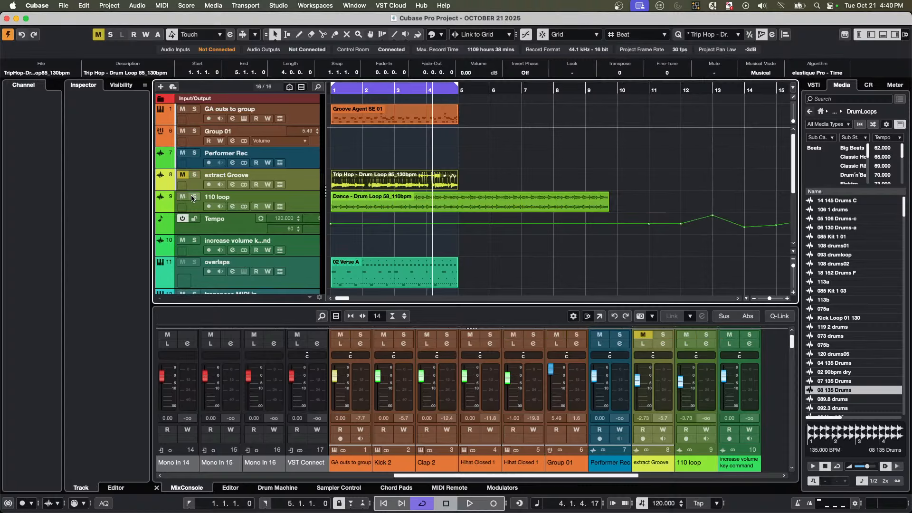
click(194, 196)
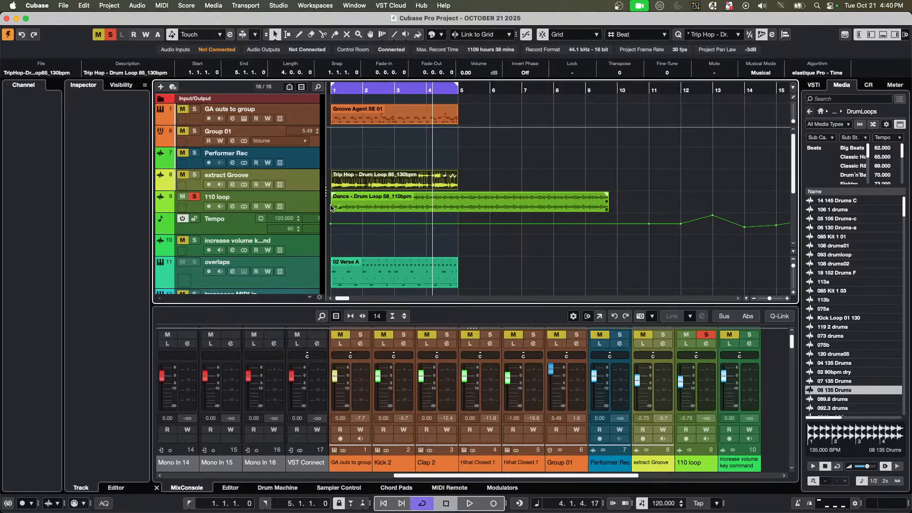
key(Home)
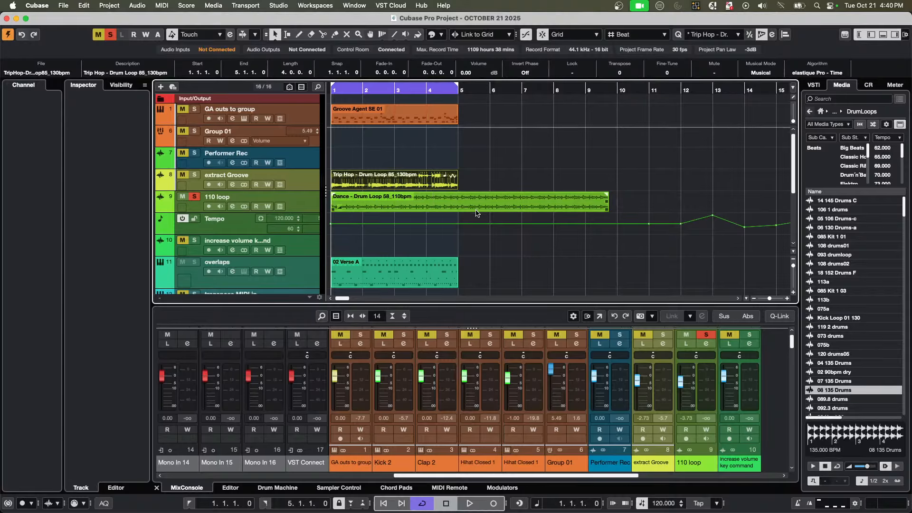
key(space)
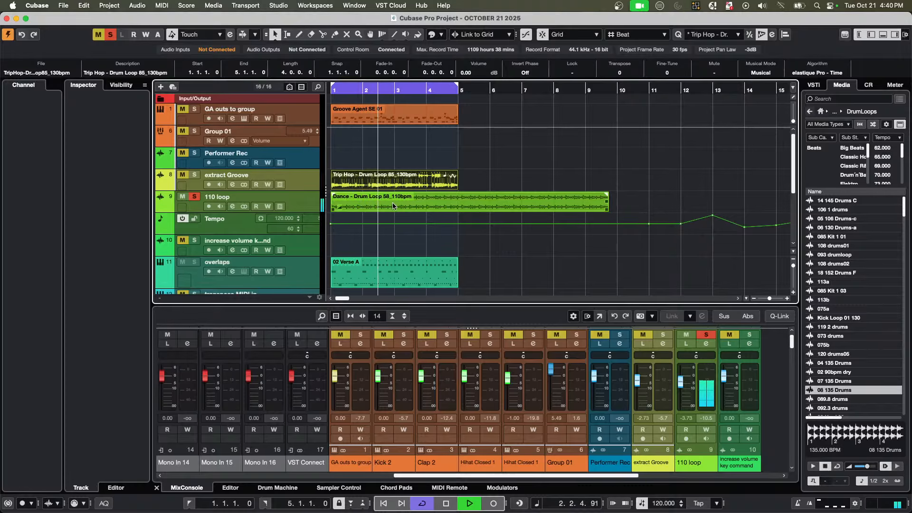
Set the project tempo to about 106 BPM during playback, turn off Musical Mode for the Trip Hop loop, and stop playback.
click(660, 504)
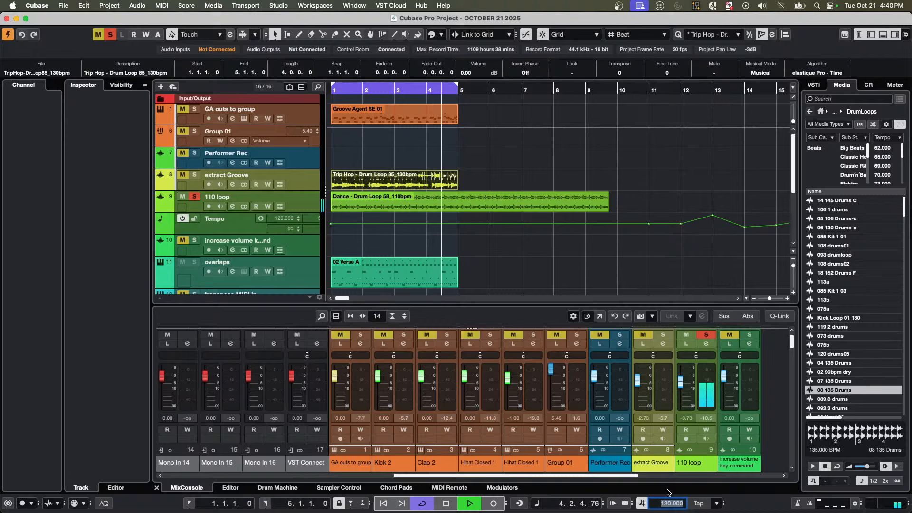
text(10)
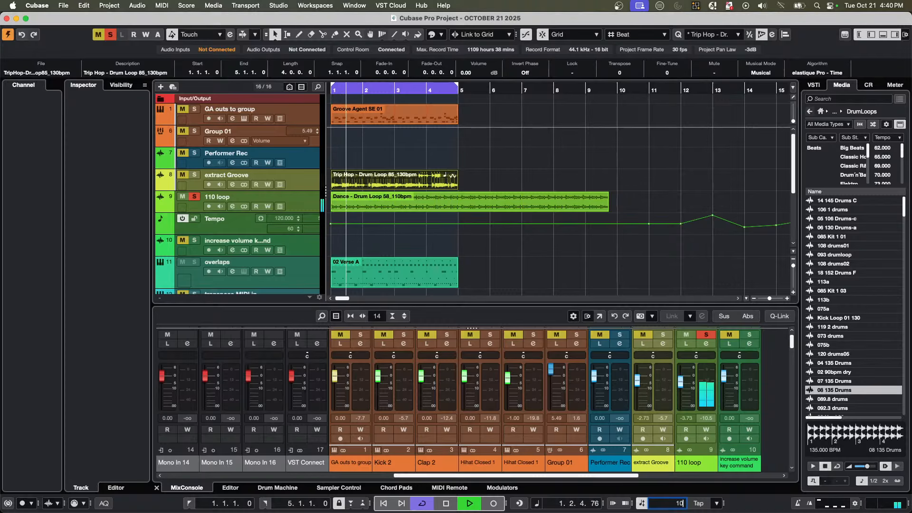
text(6.735)
key(Return)
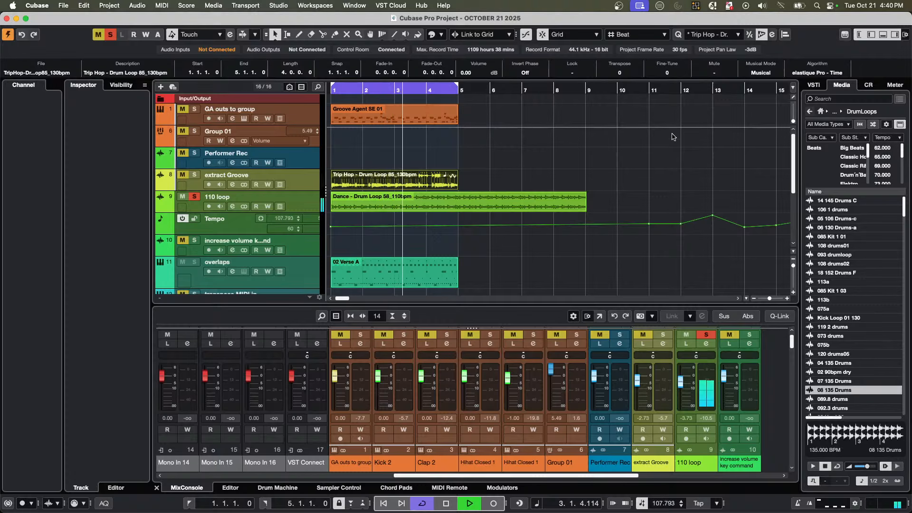
click(761, 73)
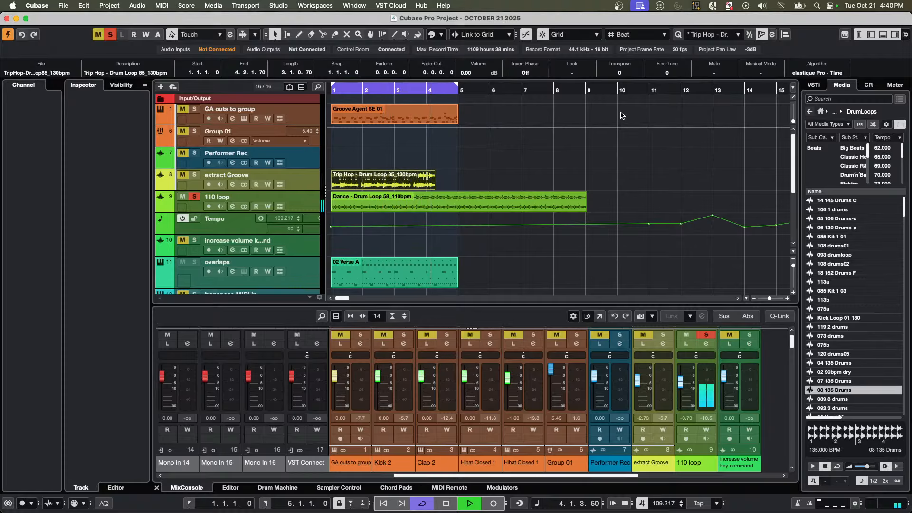
key(space)
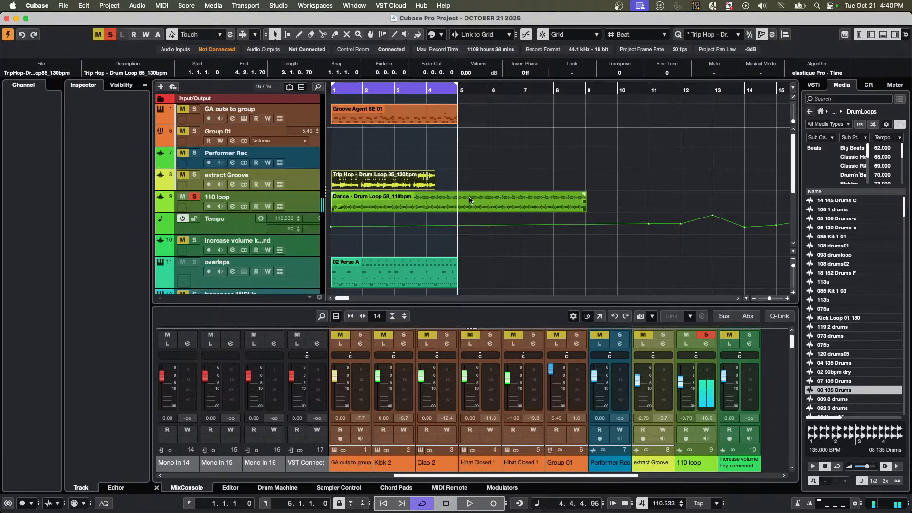
Enable Musical Mode for the Dance - Drum Loop 58_110bpm clip in the Pool's Audio folder, and close the Pool.
click(582, 203)
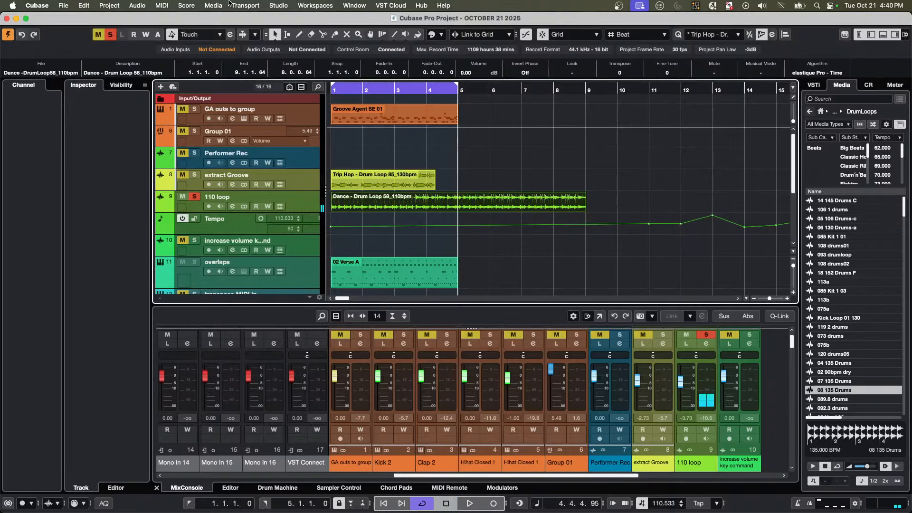
click(202, 4)
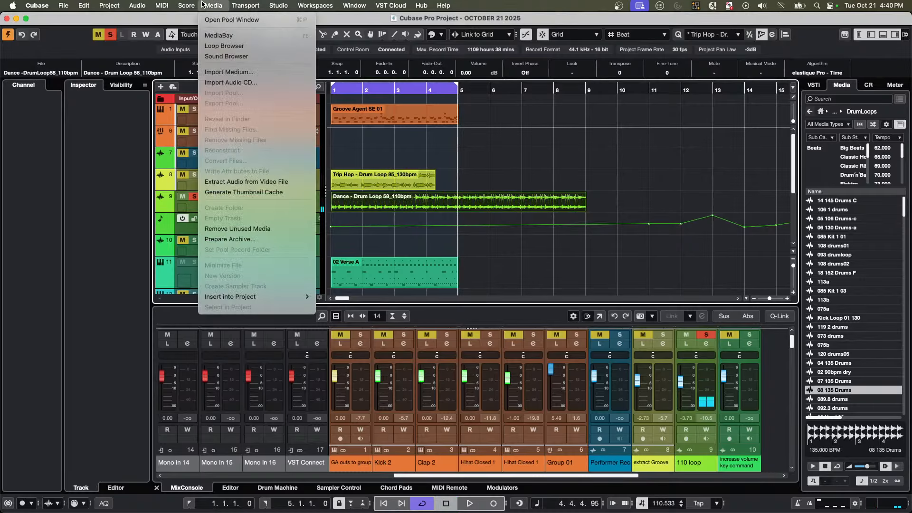
click(218, 20)
click(516, 137)
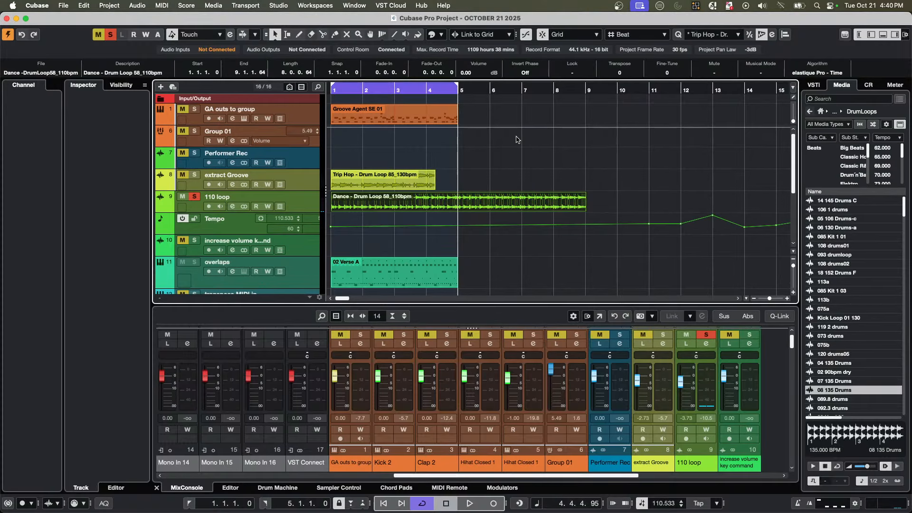
click(213, 5)
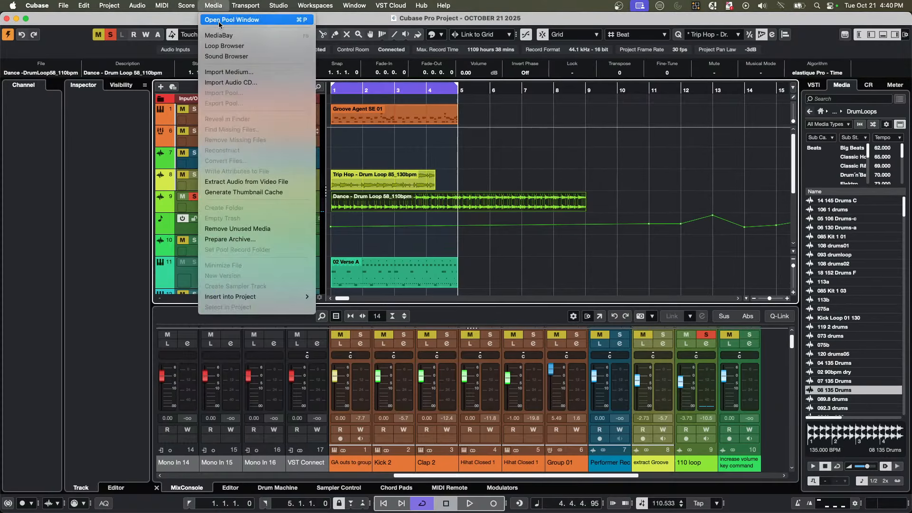
click(219, 21)
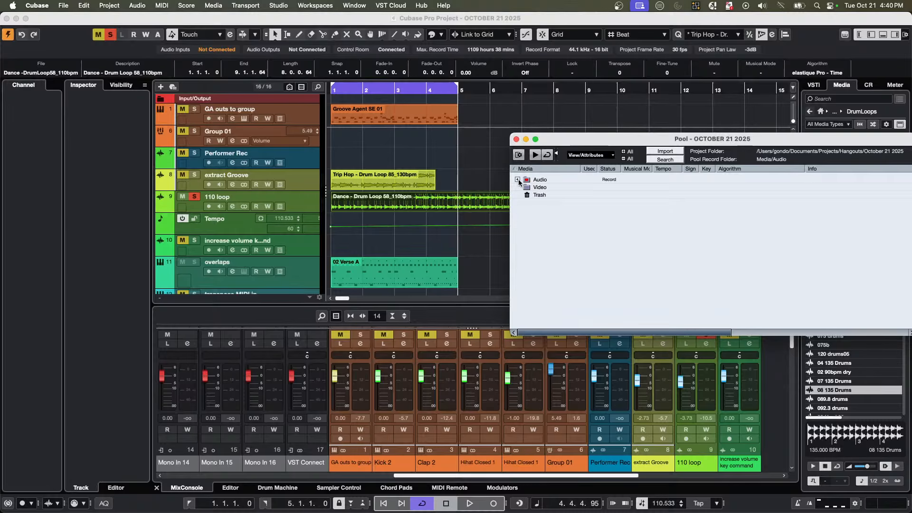
click(517, 180)
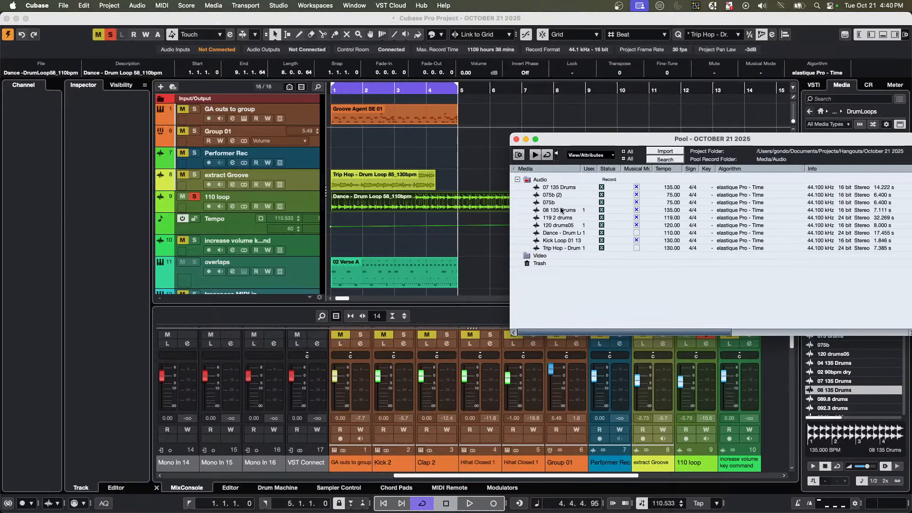
click(559, 233)
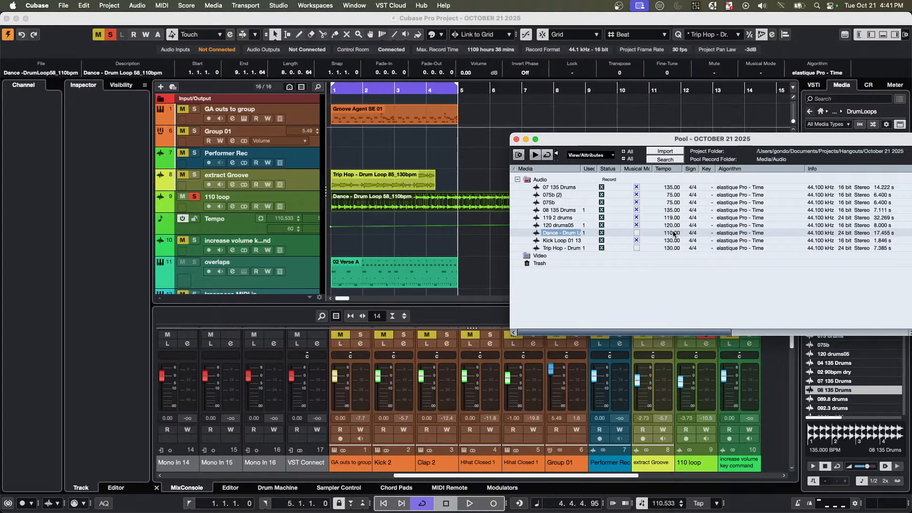
click(636, 233)
click(516, 139)
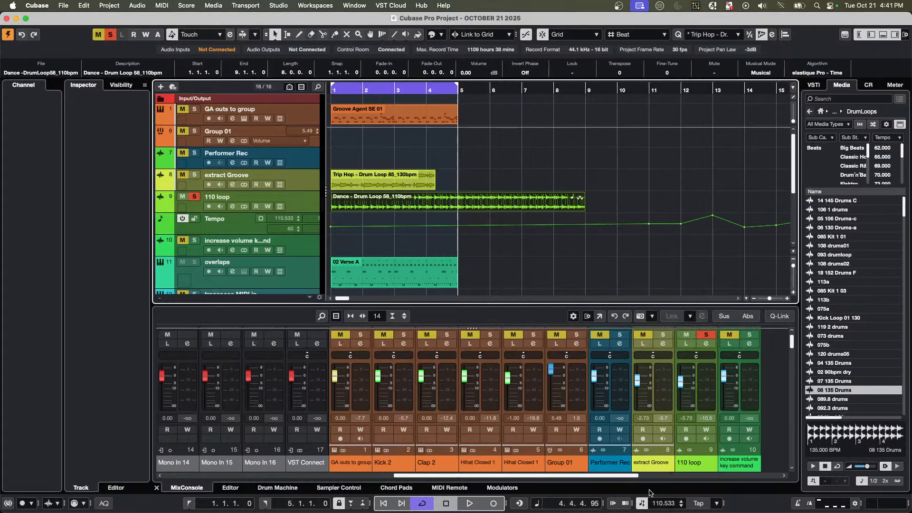
Set the project tempo to 106 BPM and play the 110 loop from the project start.
click(663, 498)
text(106.)
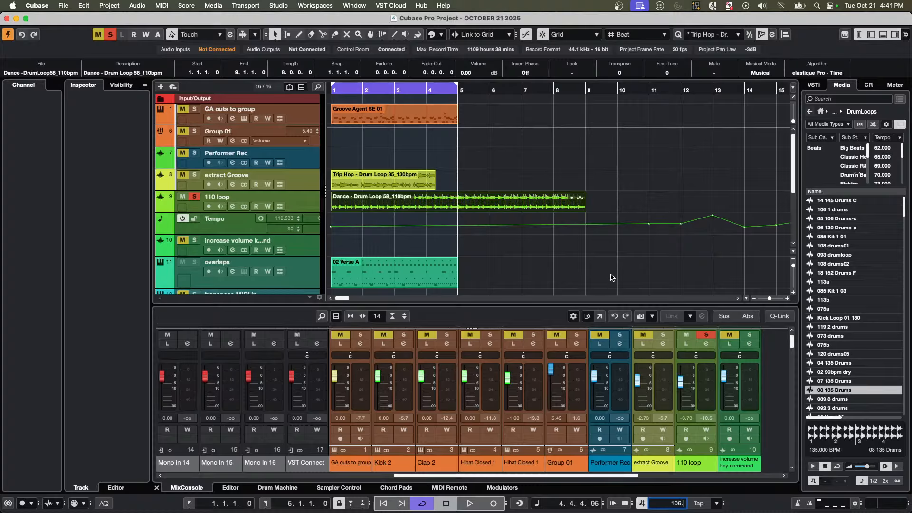
key(Return)
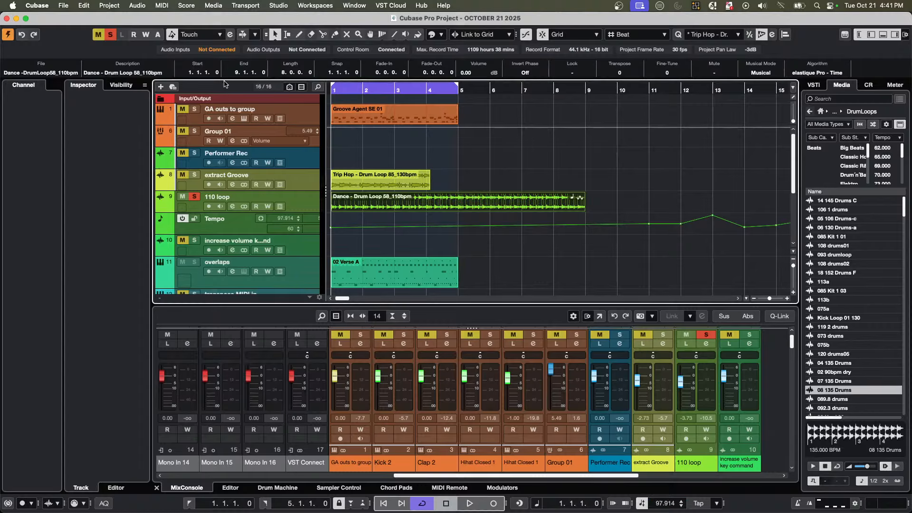
key(space)
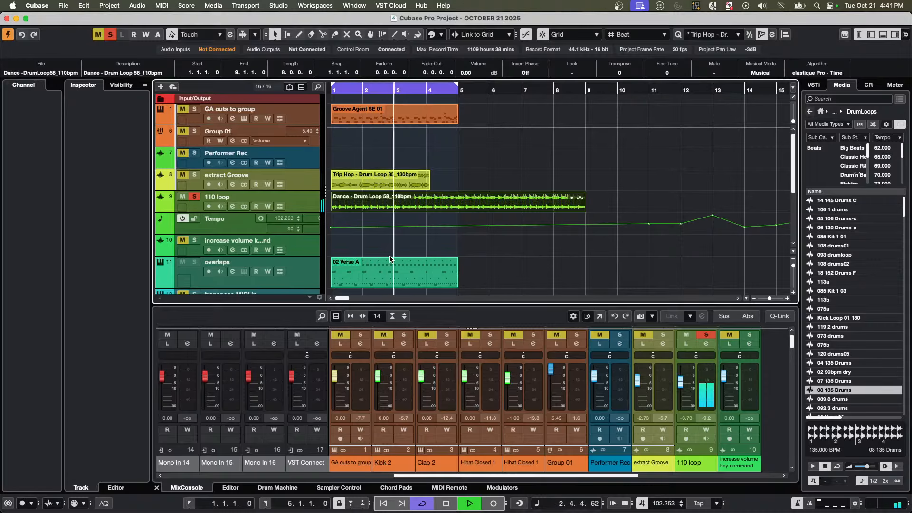
Deactivate the Tempo track and set the fixed project tempo to 106 BPM while the loop plays.
click(183, 218)
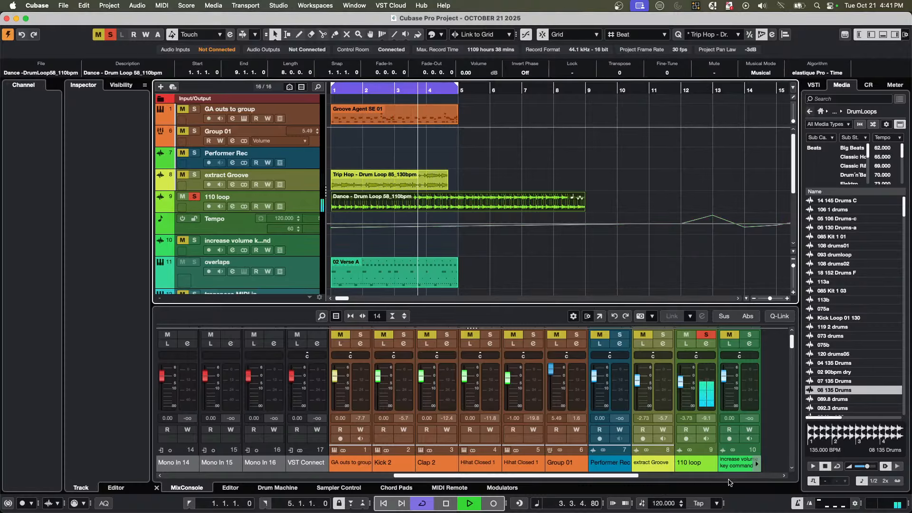
click(663, 502)
text(106)
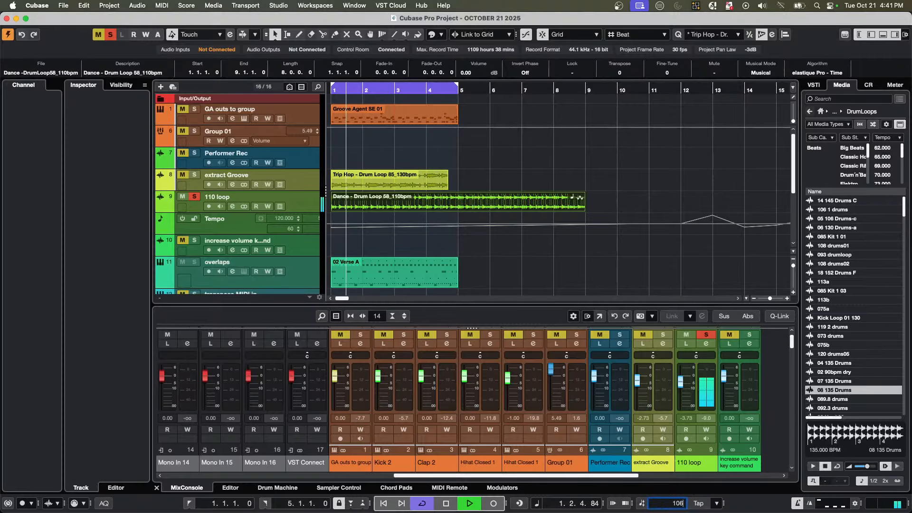
key(Return)
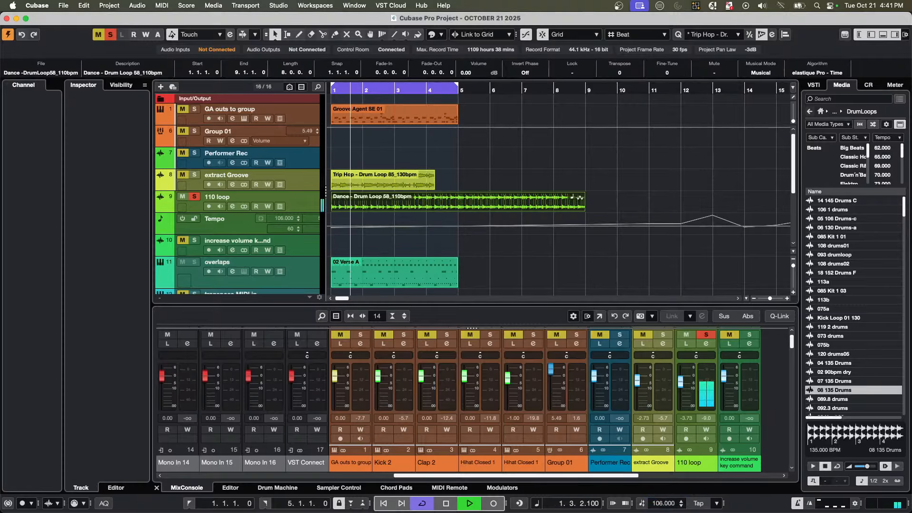
Audition the 110 loop at faster fixed tempos of 116 BPM and 144 BPM during playback.
click(666, 503)
text(116)
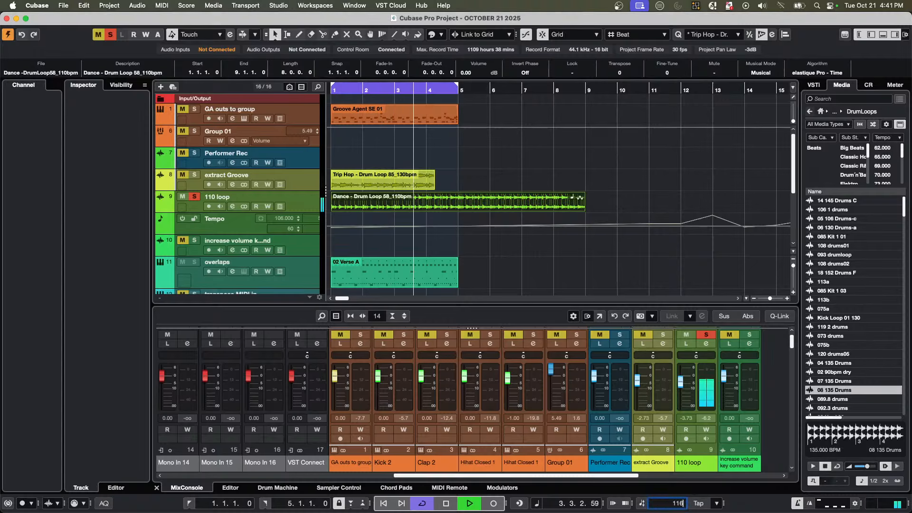
key(Return)
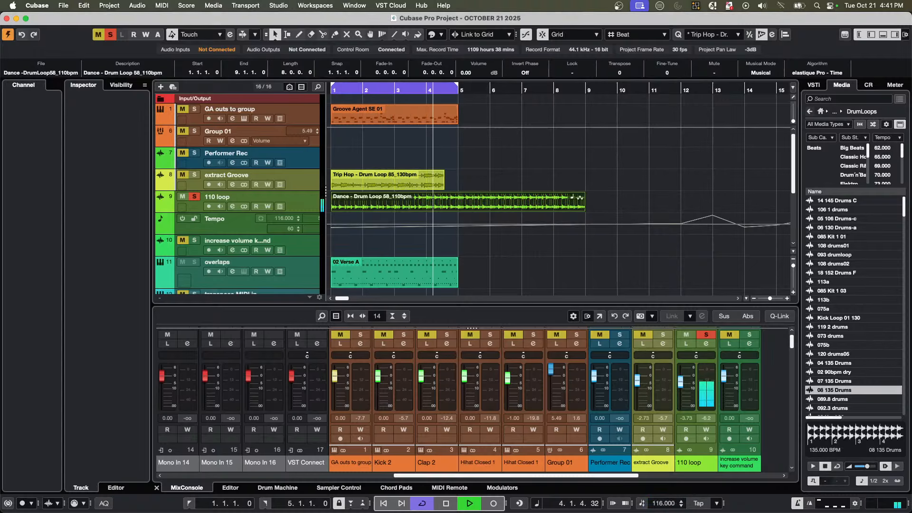
click(663, 505)
text(144)
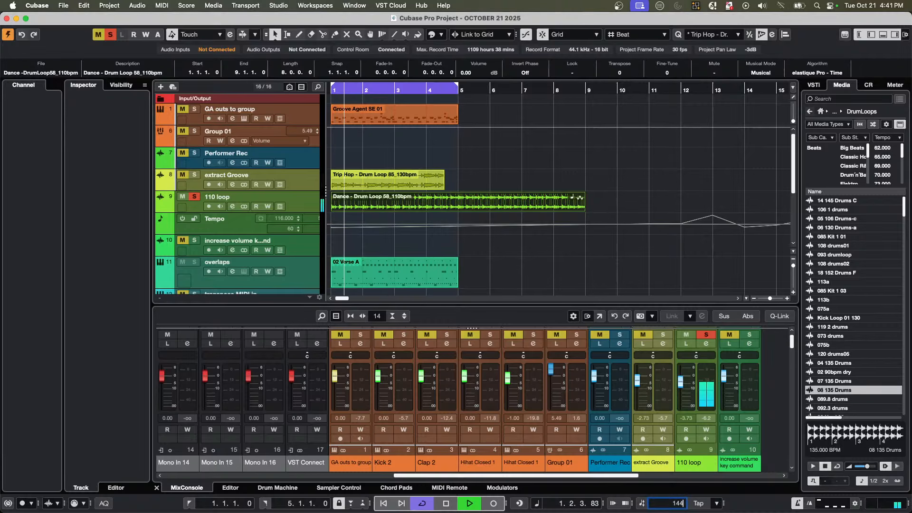
key(Return)
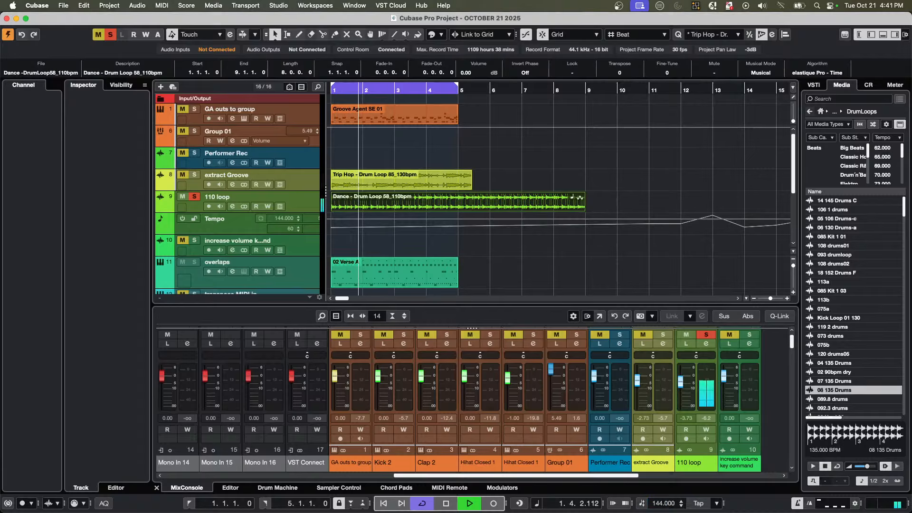
Audition the 110 loop at a fixed tempo of 88 BPM, and set the tempo back to 106 BPM.
click(664, 504)
text(8)
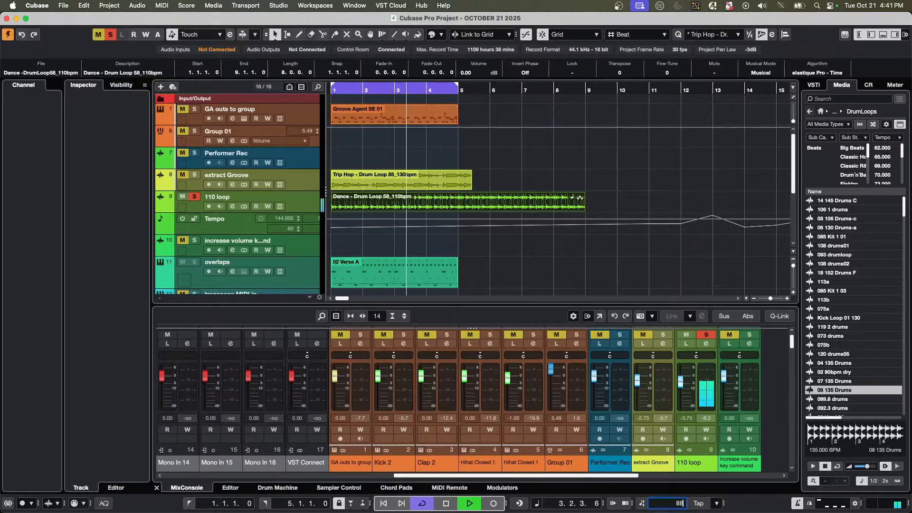
text(8)
key(Return)
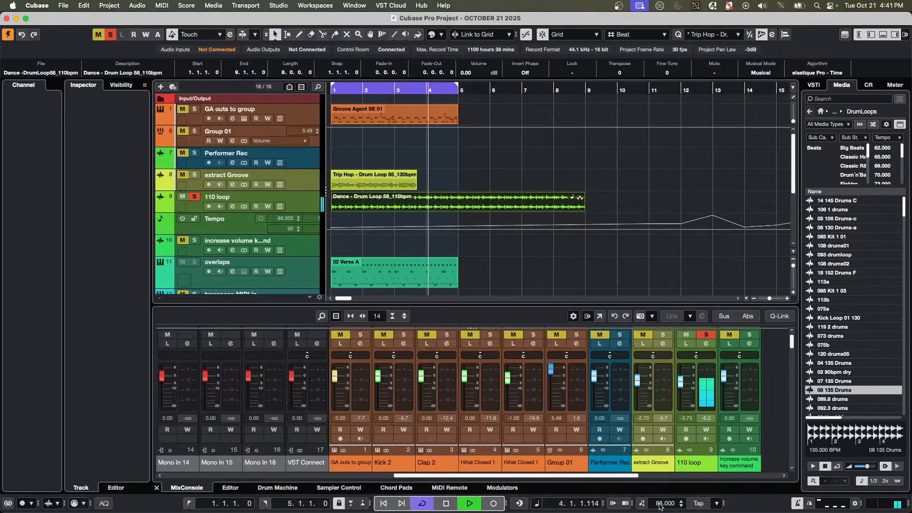
click(660, 504)
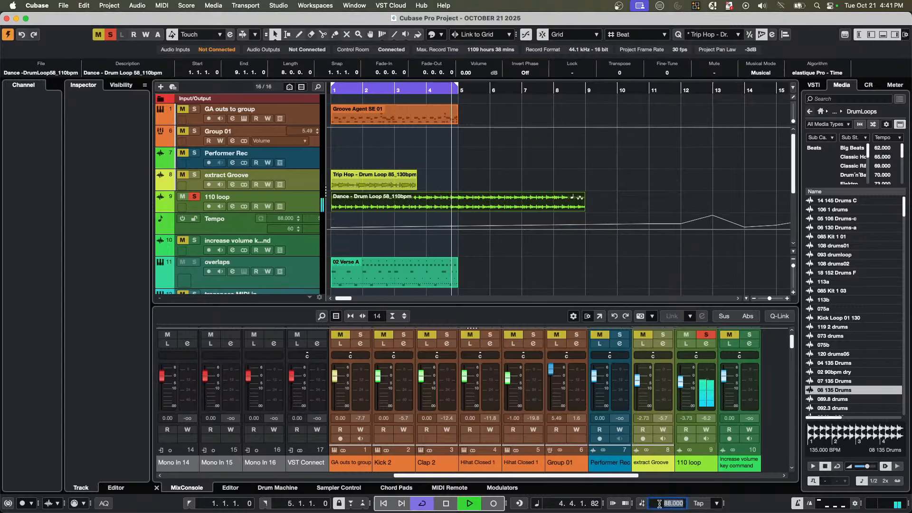
text(106)
key(Return)
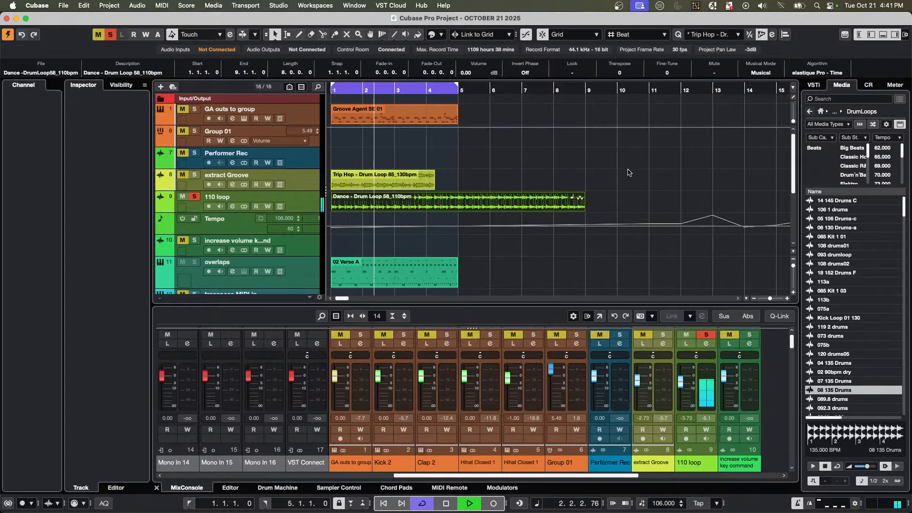
With playback stopped, reactivate the Tempo track and display the project ruler in Samples.
key(space)
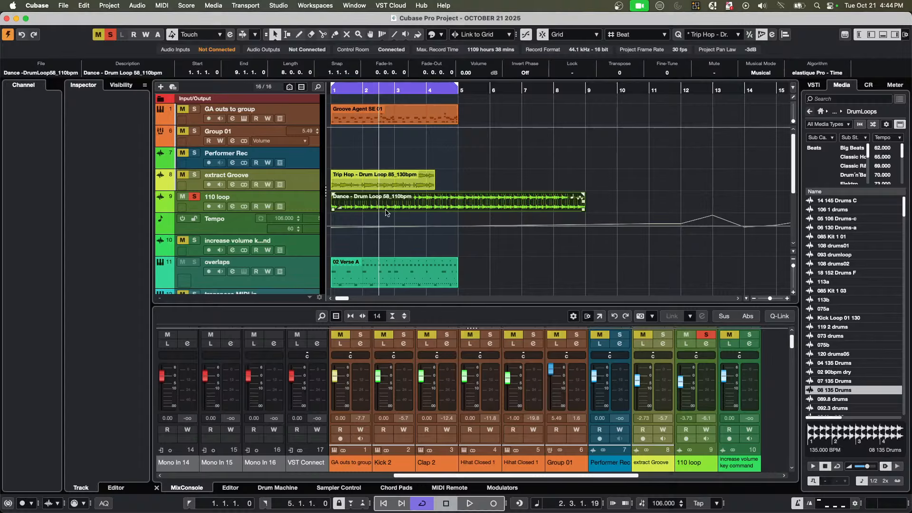
click(182, 218)
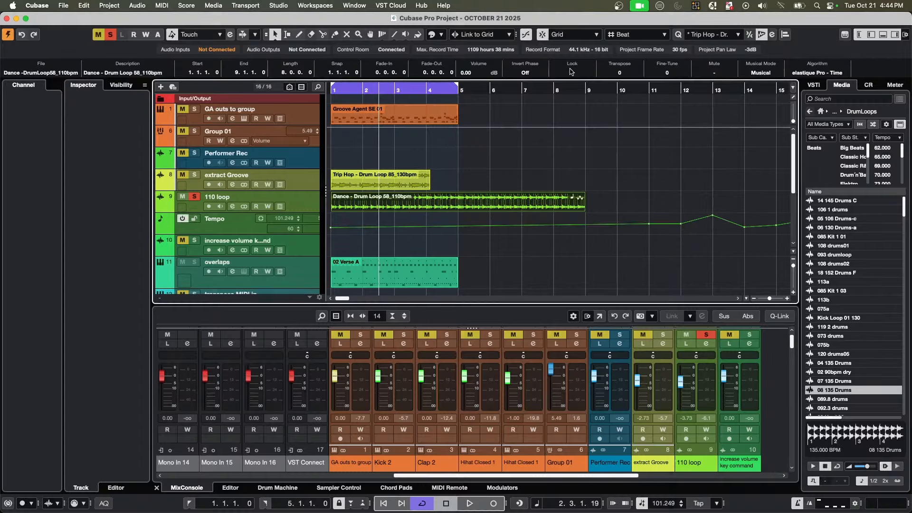
right_click(523, 90)
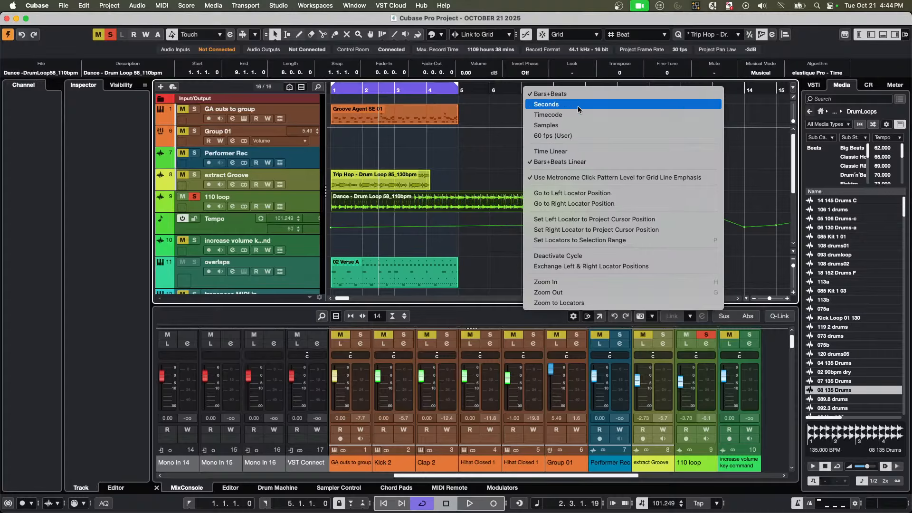
click(577, 127)
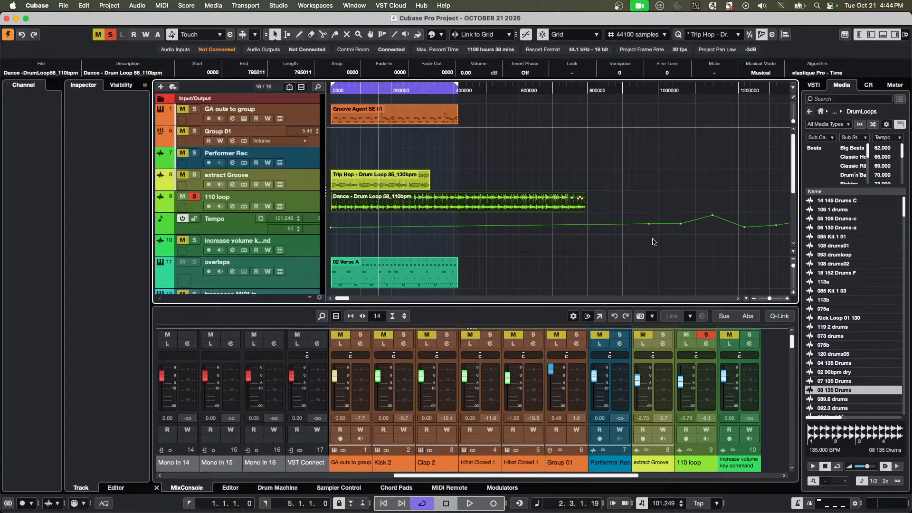
Enlarge the Tempo track, add a 111 BPM tempo point just after bar 5, and select that point.
drag(296, 232, 296, 275)
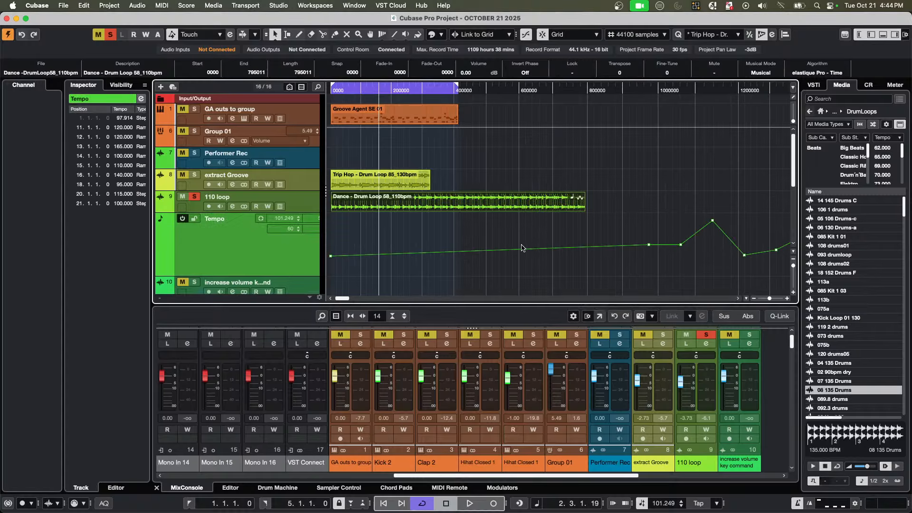
right_click(469, 252)
click(491, 251)
click(477, 250)
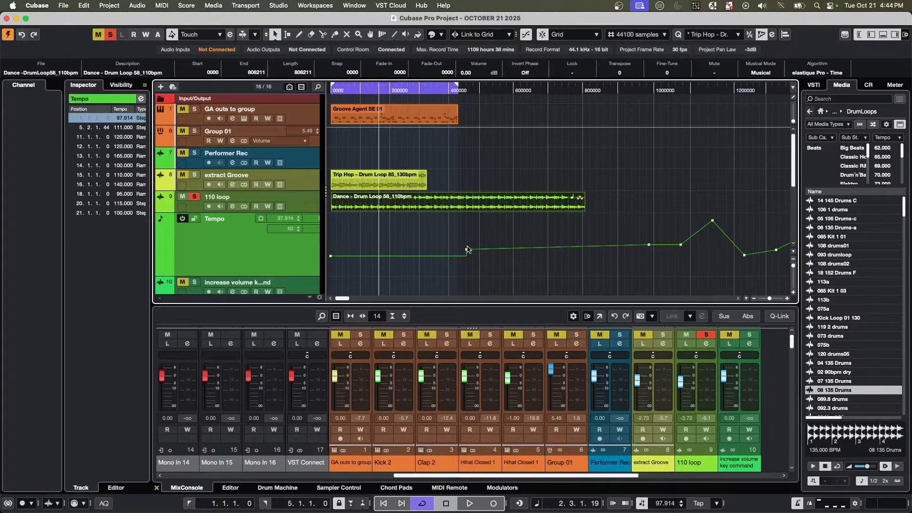
key(1)
click(473, 257)
click(466, 250)
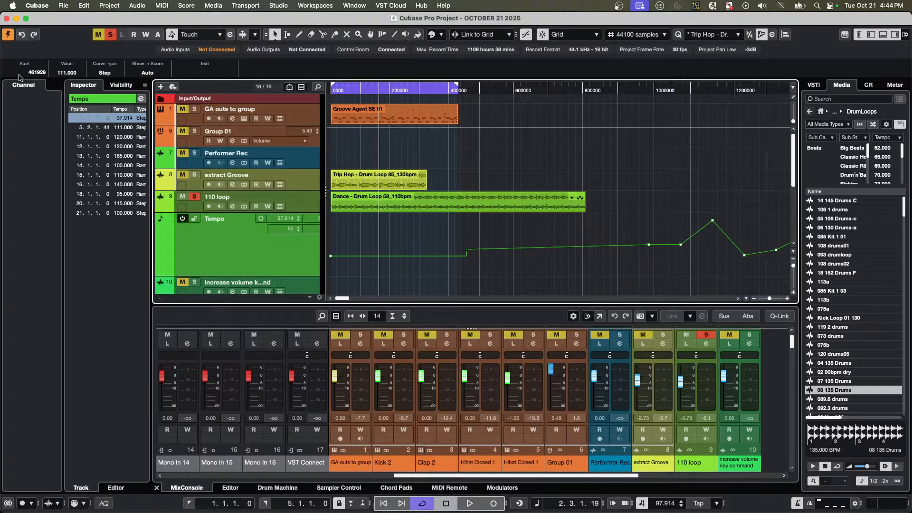
Set the project ruler's display format back to Bars+Beats.
scroll(40, 74, up, 2)
scroll(40, 76, down, 5)
scroll(41, 77, up, 2)
right_click(485, 89)
click(510, 93)
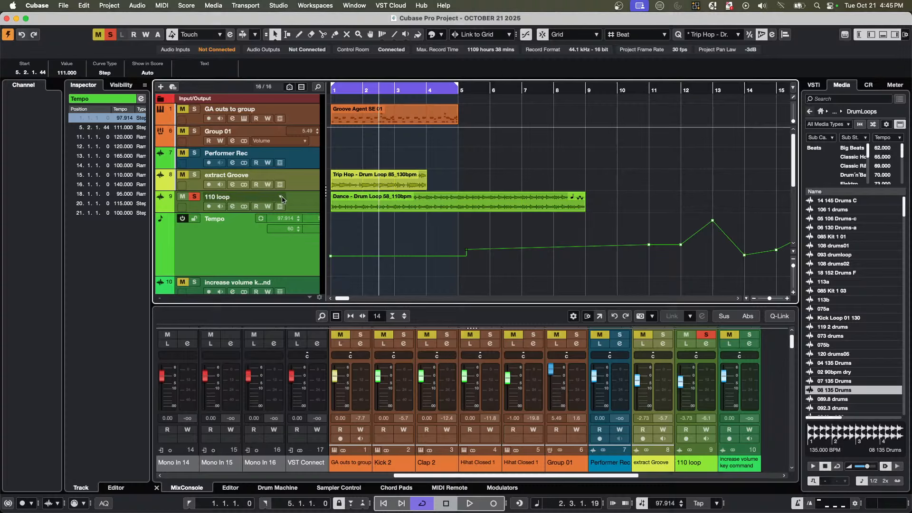
Select the Performer Rec channel in the mixer and lower its volume to -5 dB.
click(306, 290)
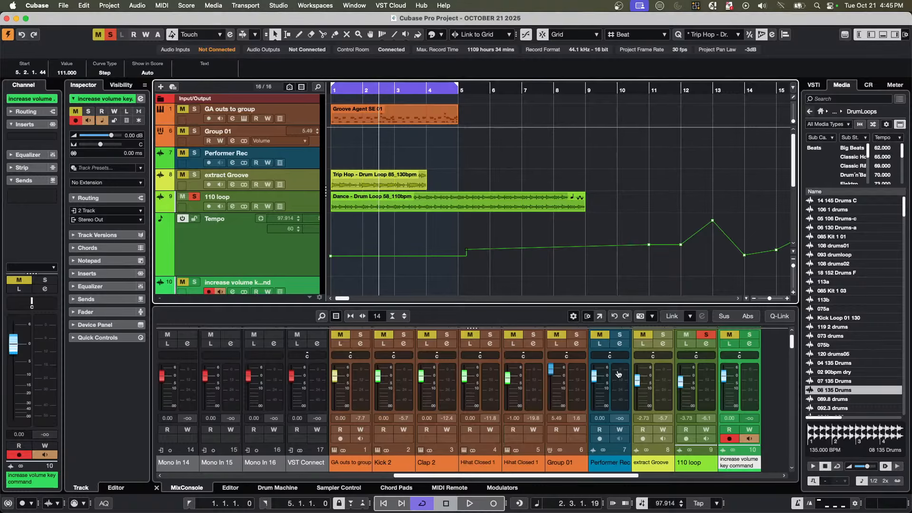
scroll(258, 243, down, 3)
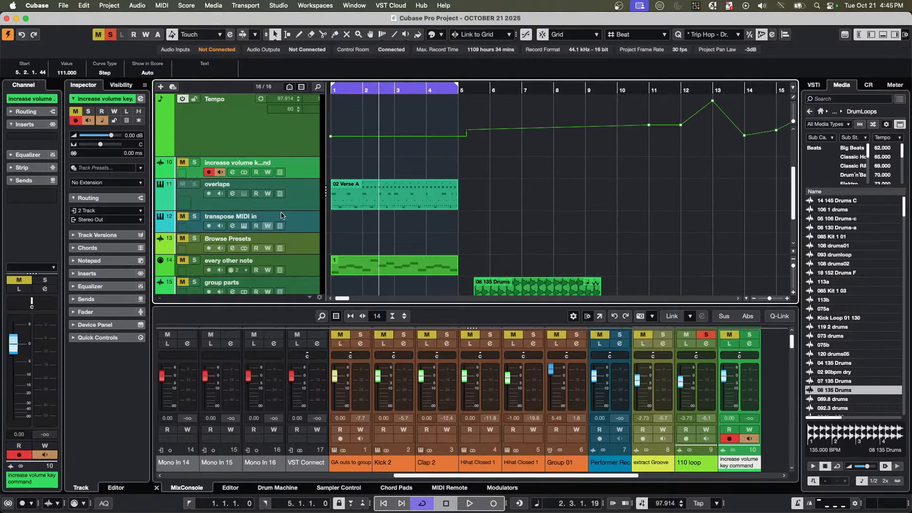
click(621, 368)
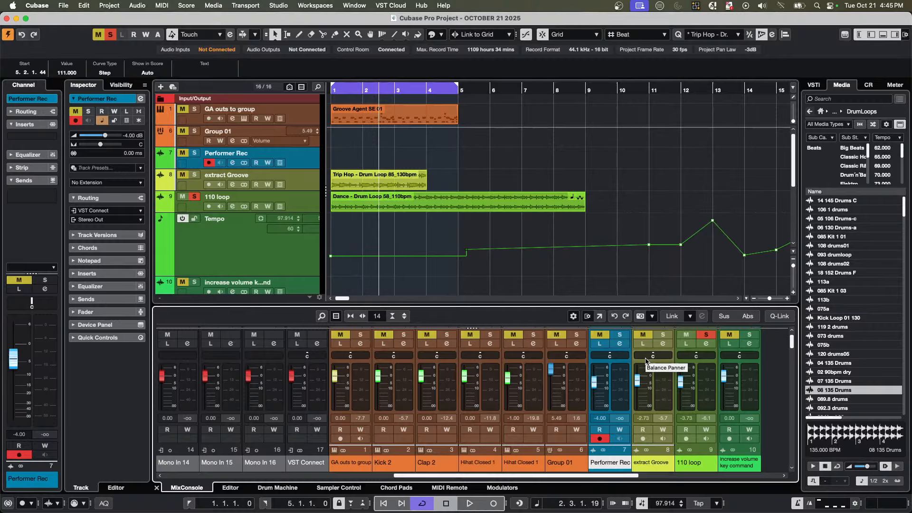
key(Down)
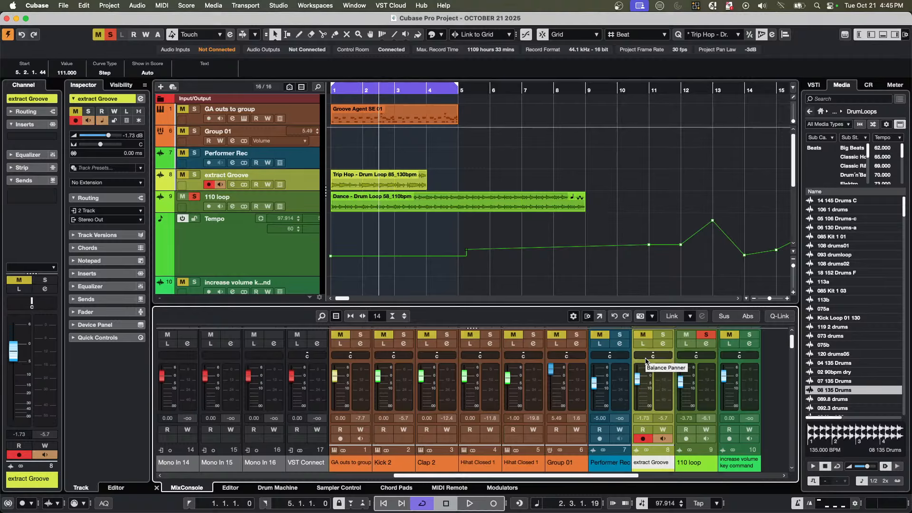
Lower the extract Groove channel to -6.73 dB and the Hihat Closed 1 channel beside Group 01 to -5 dB.
key(Left)
key(Left)
key(Left)
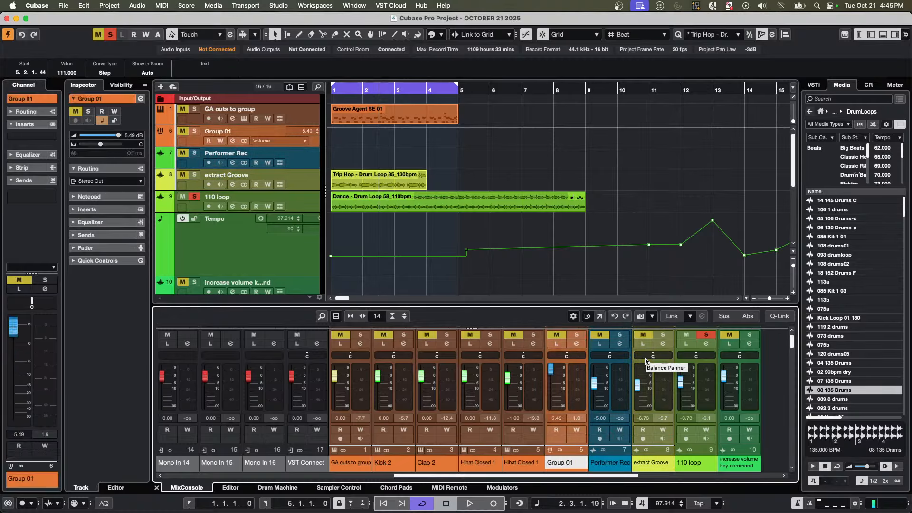
key(Up)
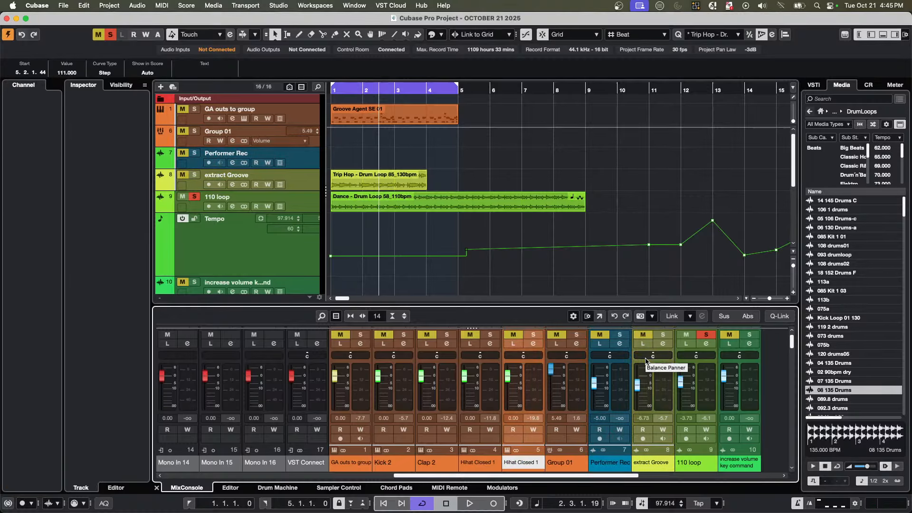
key(Down)
key(Down)
key(Down)
Select the 110 loop channel and adjust its volume down and up in 1 dB steps.
key(Right)
key(Right)
key(Right)
key(Right)
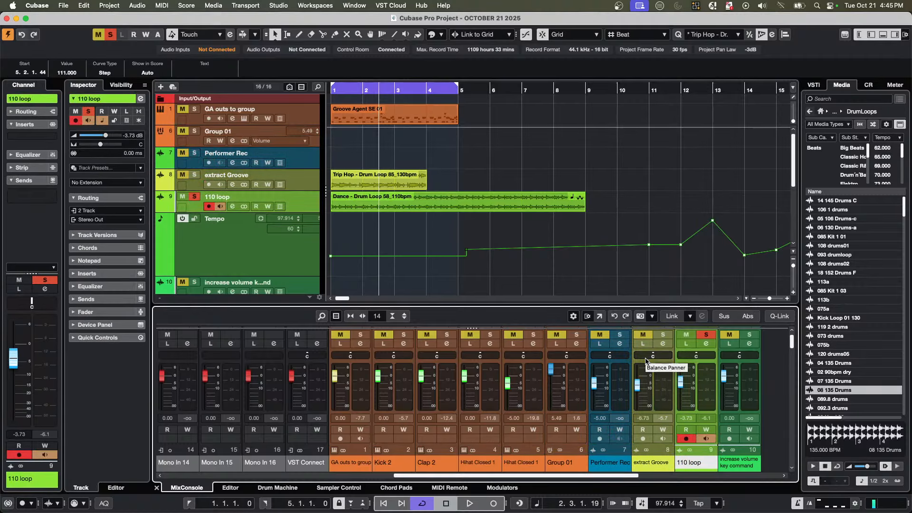
key(Down)
key(Down)
key(Down)
key(Down)
key(Down)
key(Up)
key(Up)
key(Up)
key(Up)
key(Up)
key(Up)
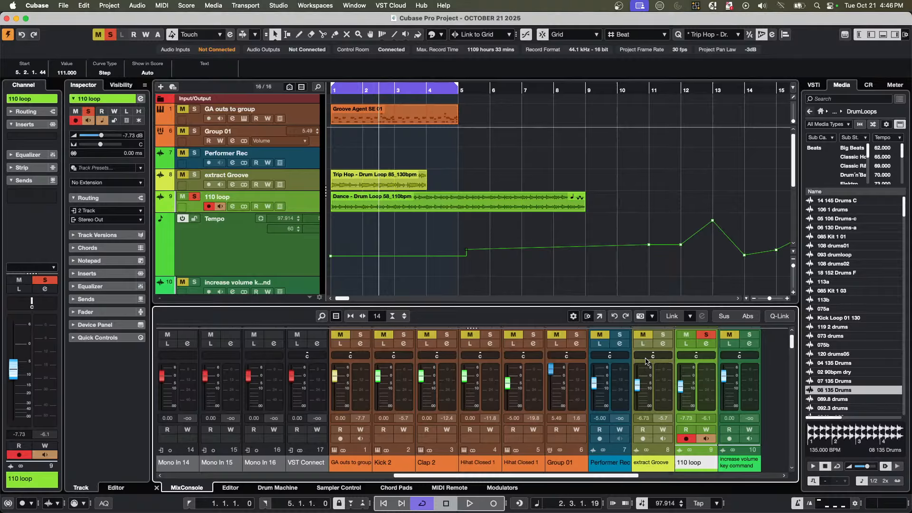
key(Down)
key(Down)
key(Down)
key(Down)
Select the Group 01 channel and lower its volume to -0.51 dB.
key(Left)
key(Left)
key(Left)
key(Down)
key(Down)
key(Down)
key(Down)
key(Down)
key(Down)
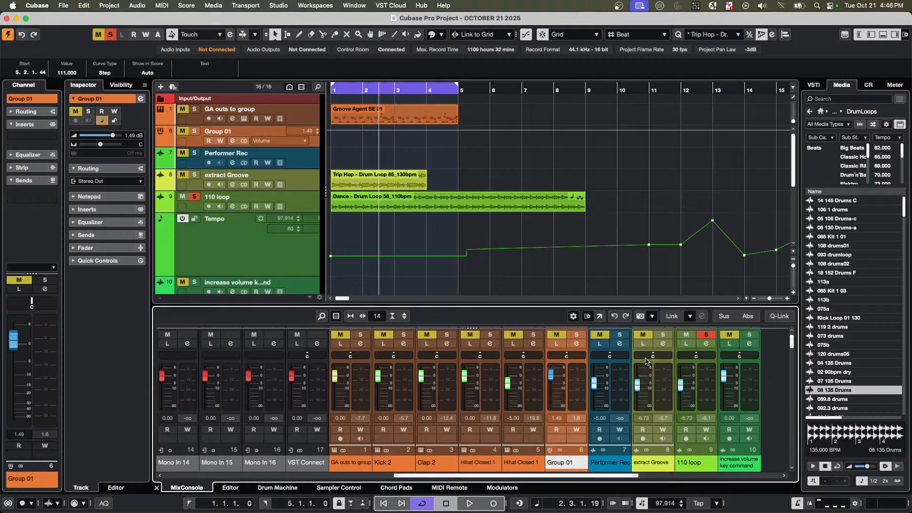
Return to the 110 loop channel and readjust its volume, first raising and then lowering it in 1 dB steps.
key(Right)
key(Right)
key(Right)
key(Up)
key(Up)
key(Up)
key(Up)
key(Up)
key(Up)
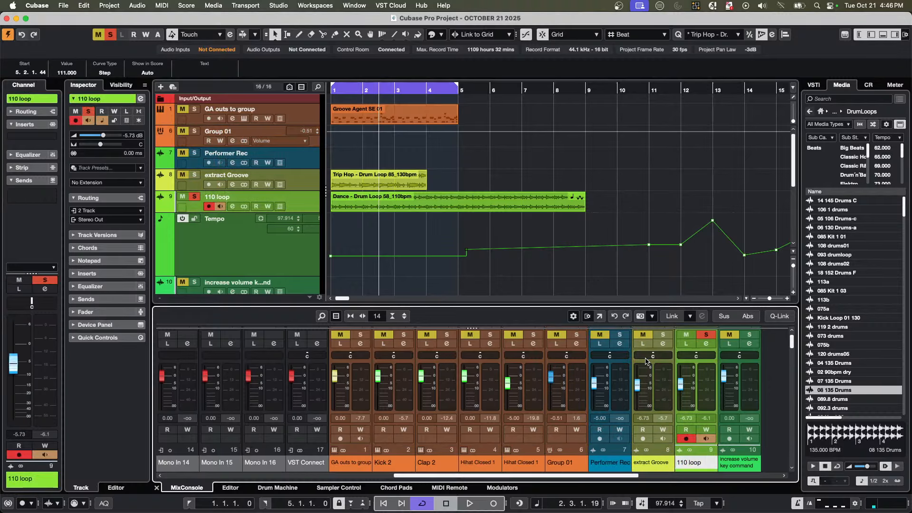
key(Down)
key(Down)
key(Down)
key(Down)
key(Down)
key(Down)
key(Down)
key(Up)
key(Up)
Raise the volume of the Hihat Closed 1 channel beside Group 01 to -4 dB.
key(Left)
key(Left)
key(Left)
key(Left)
key(Up)
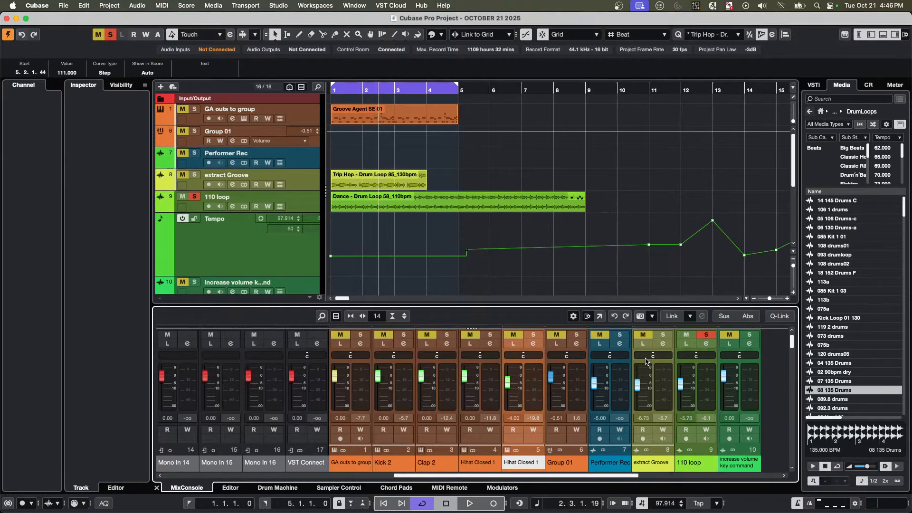
Select the extract Groove channel and raise its volume to -0.73 dB.
key(Right)
key(Right)
key(Right)
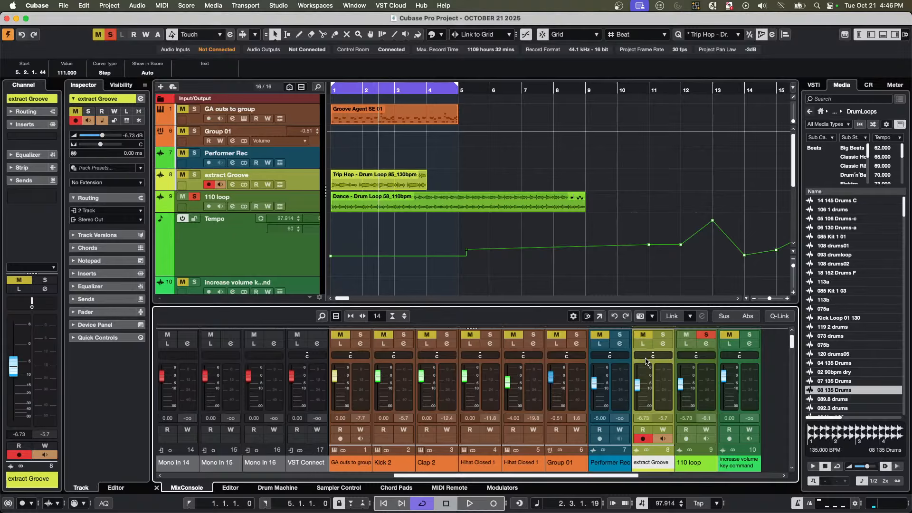
key(Up)
key(Up)
key(Up)
key(Up)
key(Up)
key(Up)
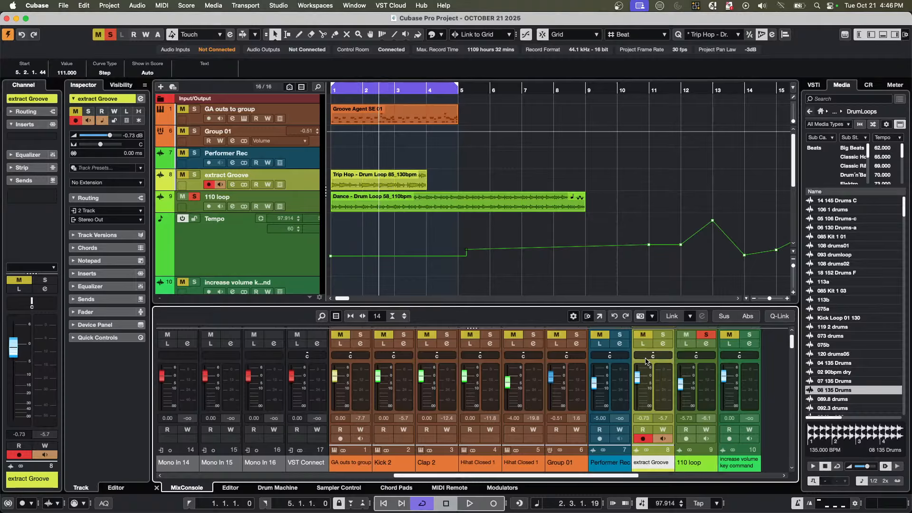
Pan the extract Groove channel to R10 and set its volume to -5.73 dB.
key(Down)
key(Down)
key(Down)
key(Down)
key(Down)
key(Right)
key(Up)
key(Up)
key(Up)
key(Down)
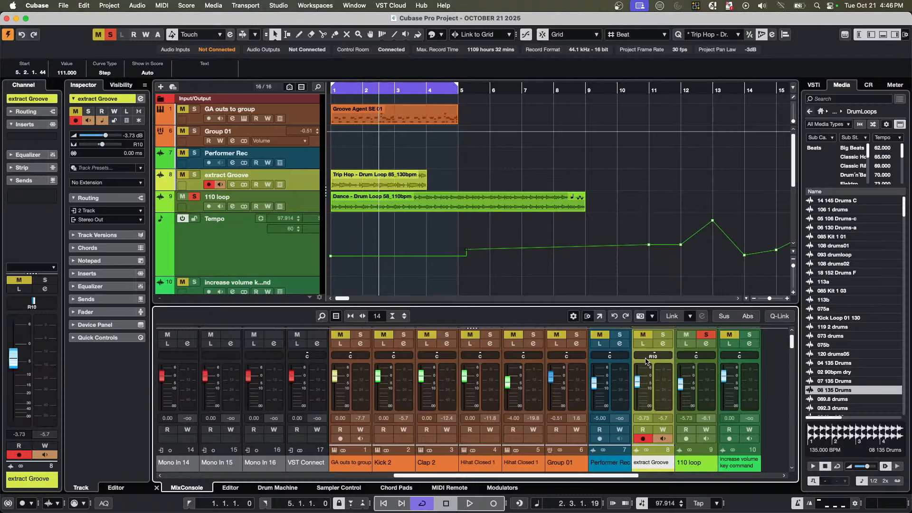
key(Down)
key(Down)
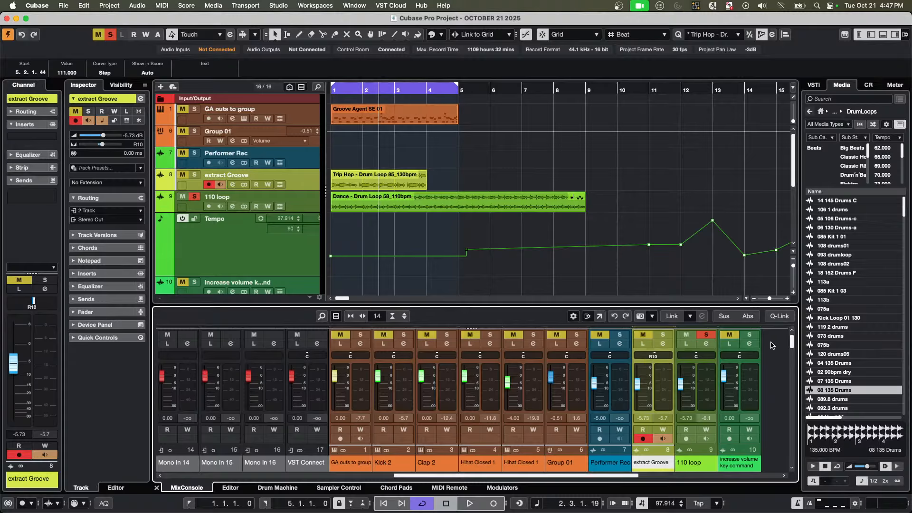
Switch to Steinberg Library Manager, look through the installed Groove Agent libraries, and minimize its window.
click(535, 267)
mouse_move(380, 511)
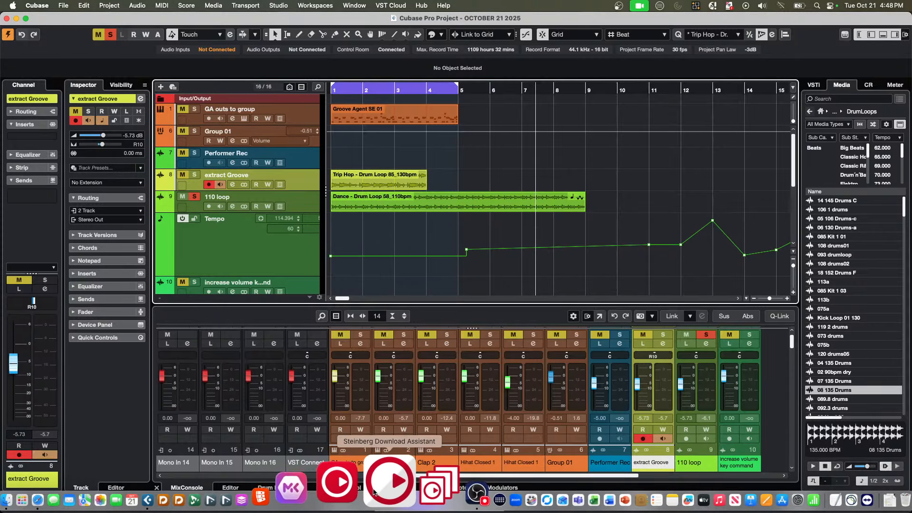
click(385, 482)
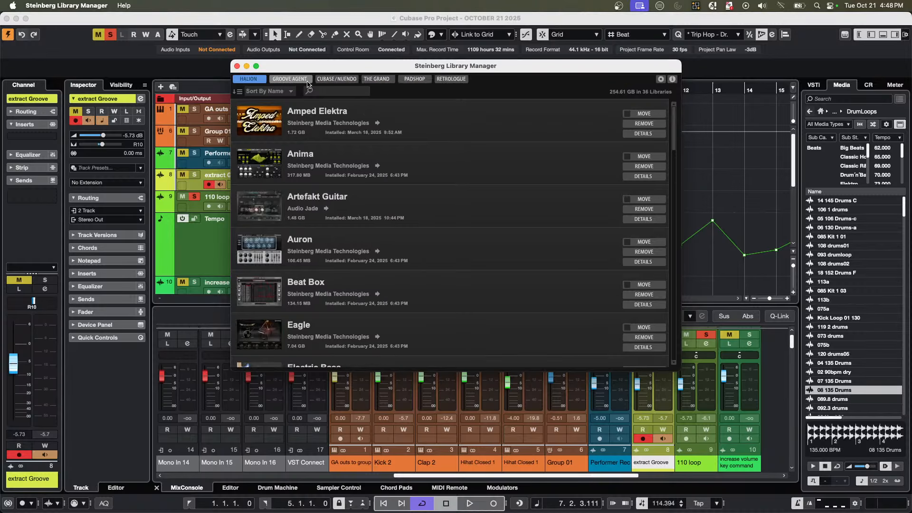
click(291, 79)
scroll(344, 205, down, 15)
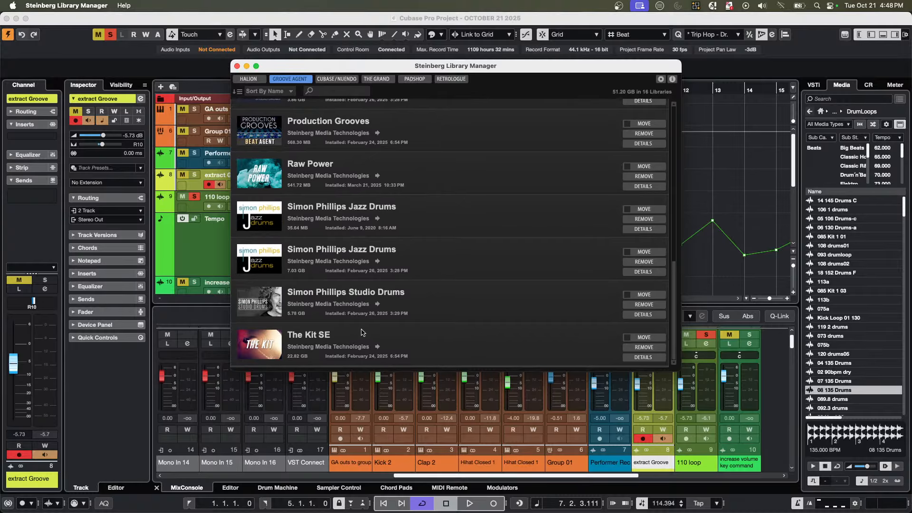
scroll(352, 330, up, 5)
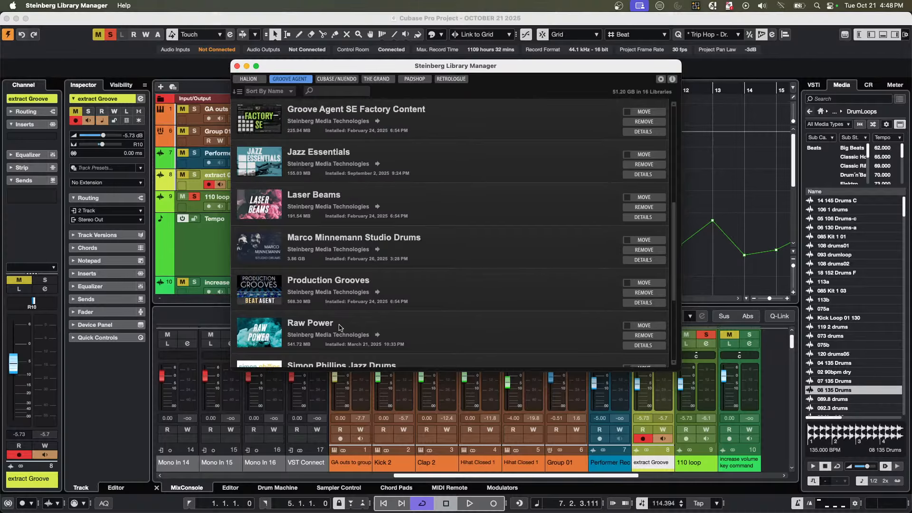
scroll(339, 327, up, 3)
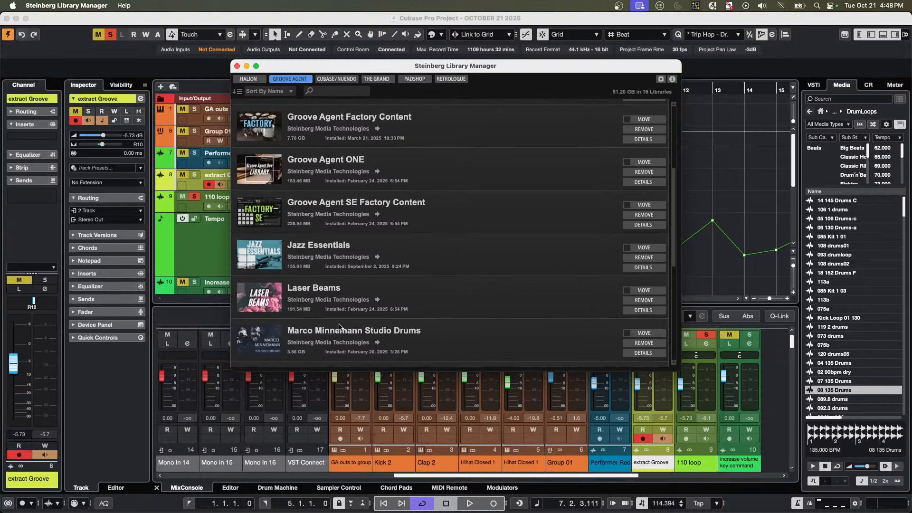
scroll(339, 326, up, 2)
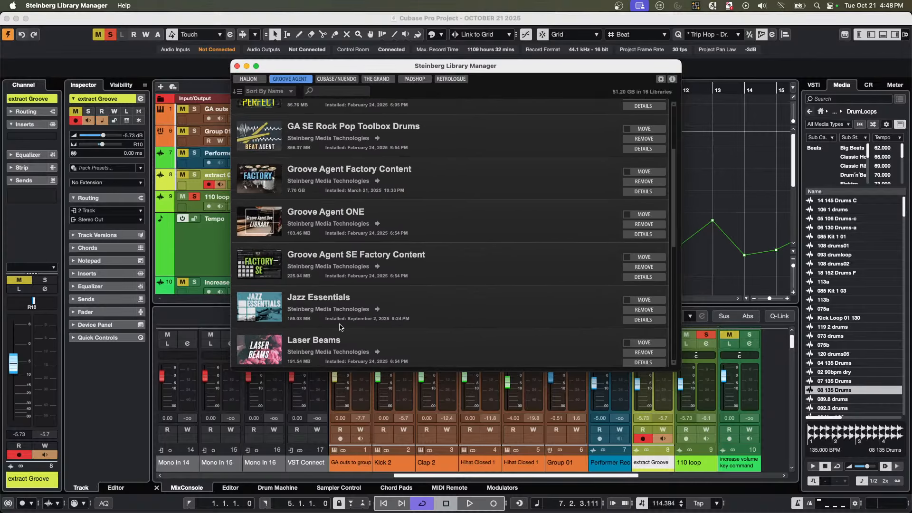
scroll(340, 327, up, 3)
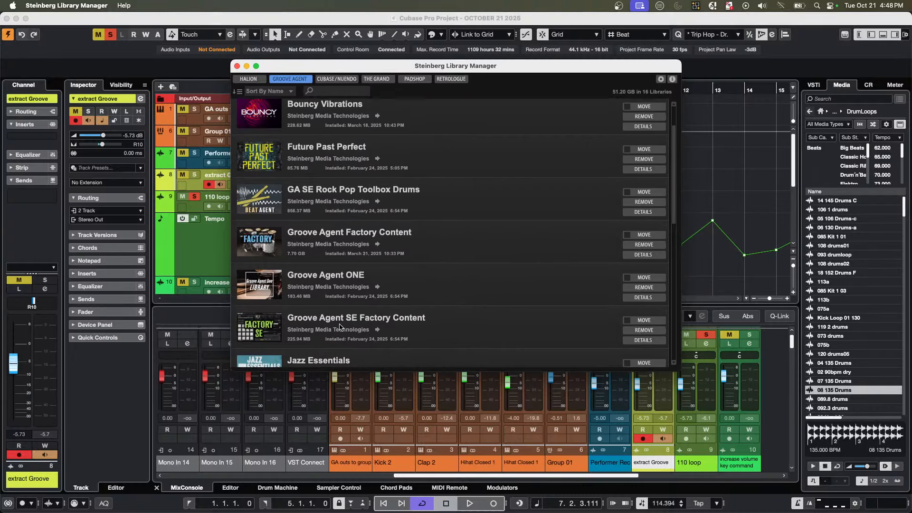
scroll(340, 327, up, 1)
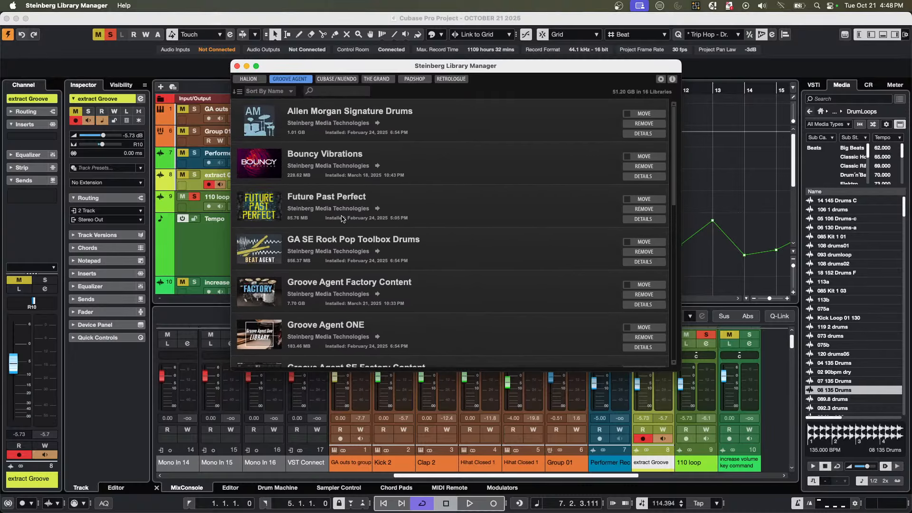
scroll(341, 221, down, 1)
scroll(343, 224, down, 2)
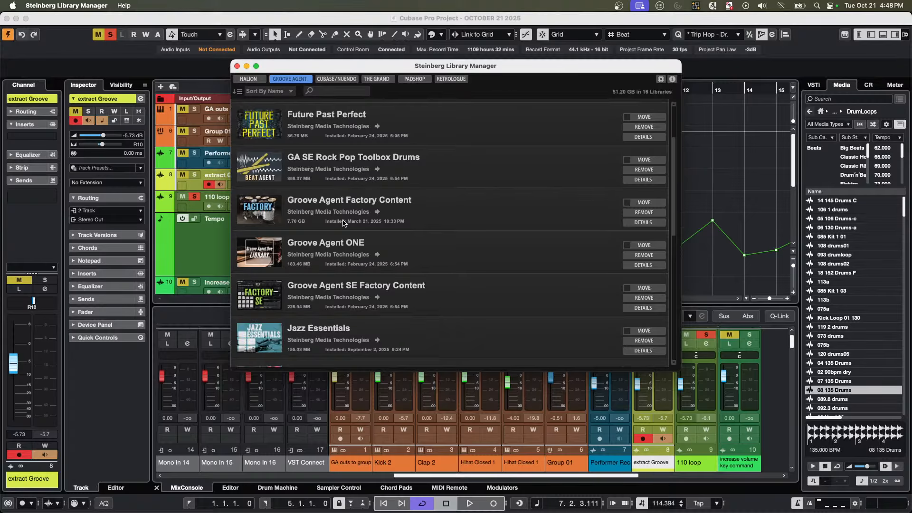
click(247, 66)
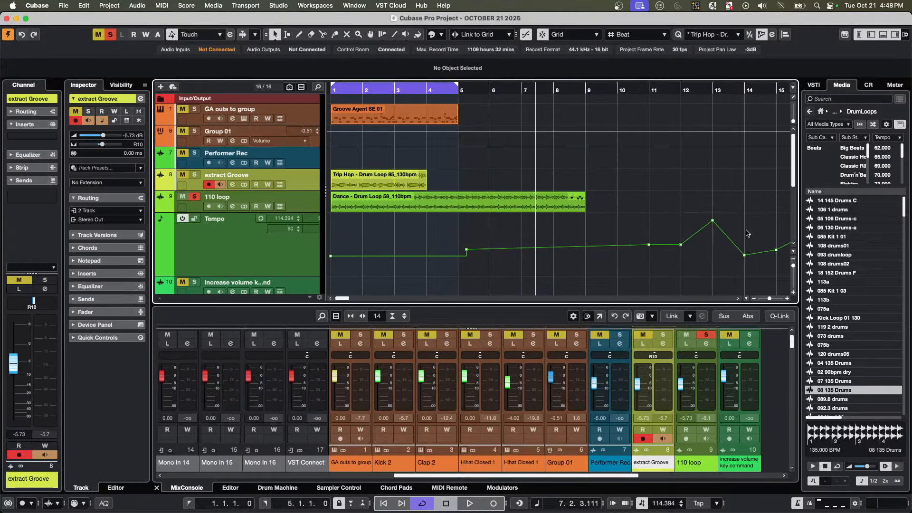
scroll(746, 233, down, 1)
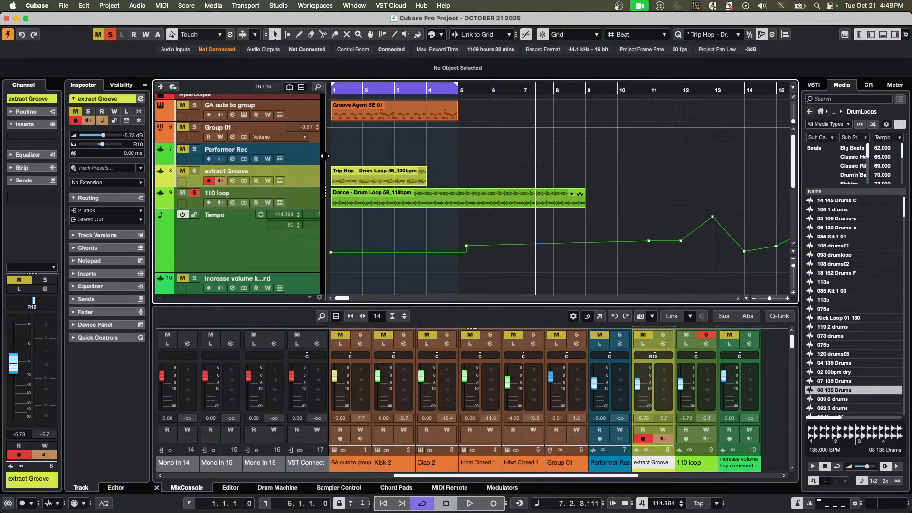
scroll(406, 191, down, 5)
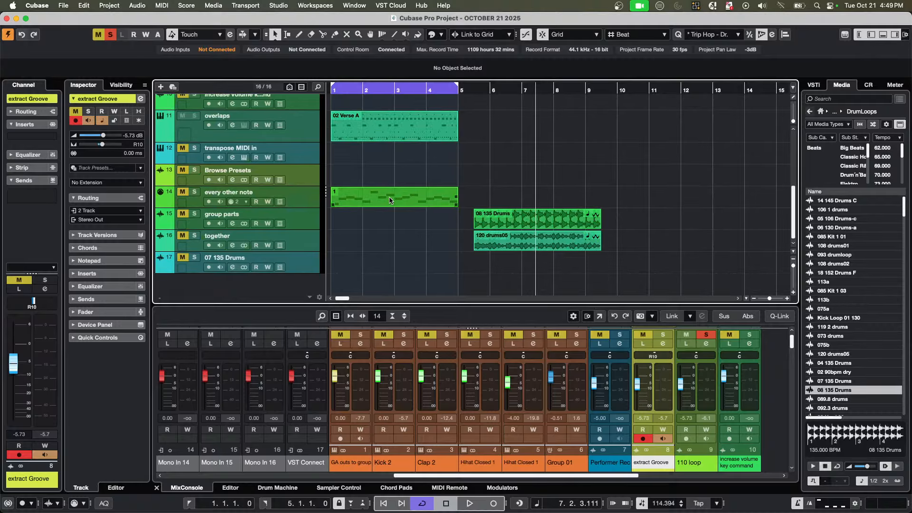
Bring the other stacked 02 Verse A part on the overlaps track to the front and select it.
click(389, 197)
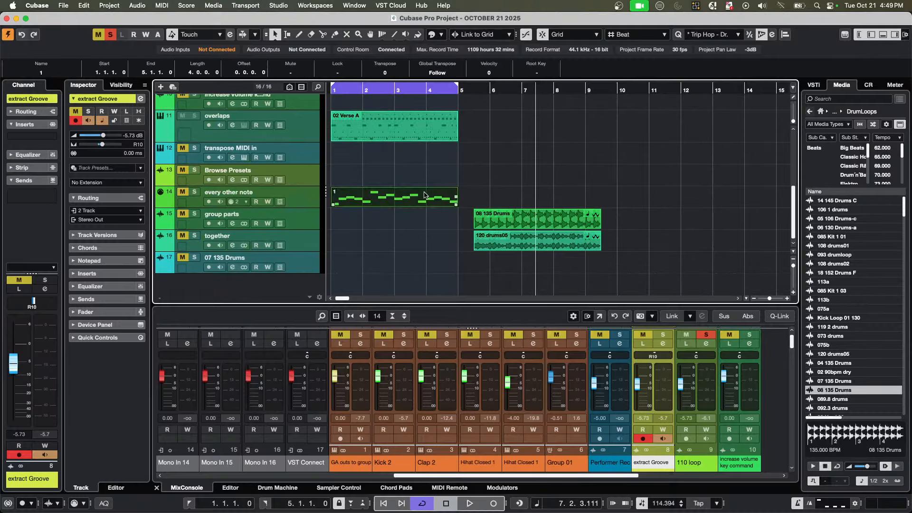
click(394, 140)
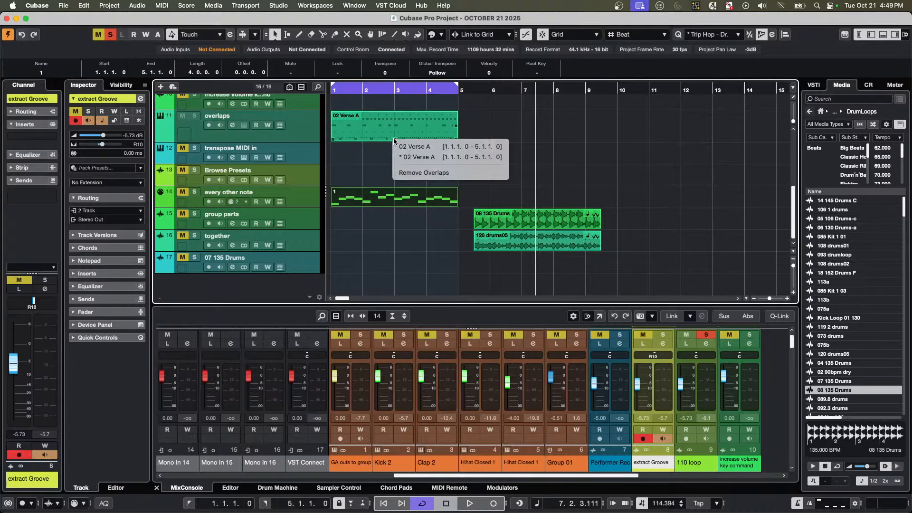
click(420, 149)
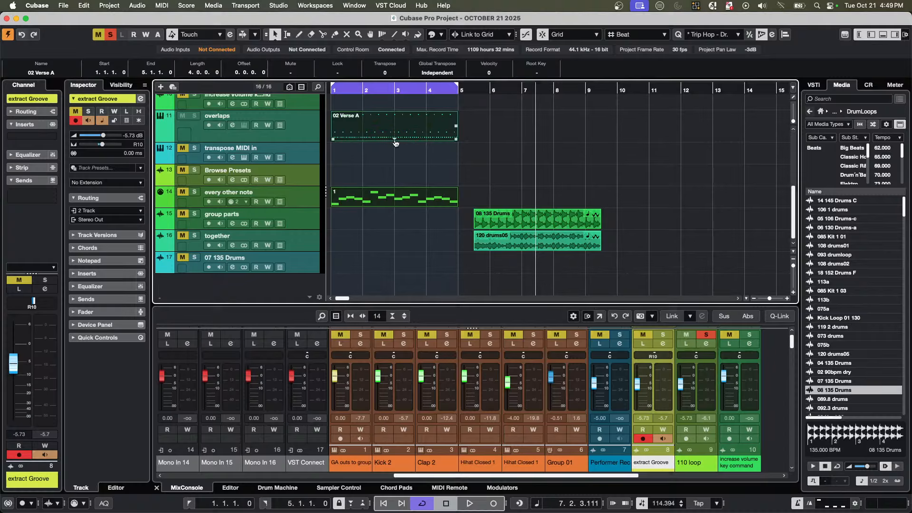
Examine the MIDI Record Modes settings, including the cycle recording choices.
click(83, 503)
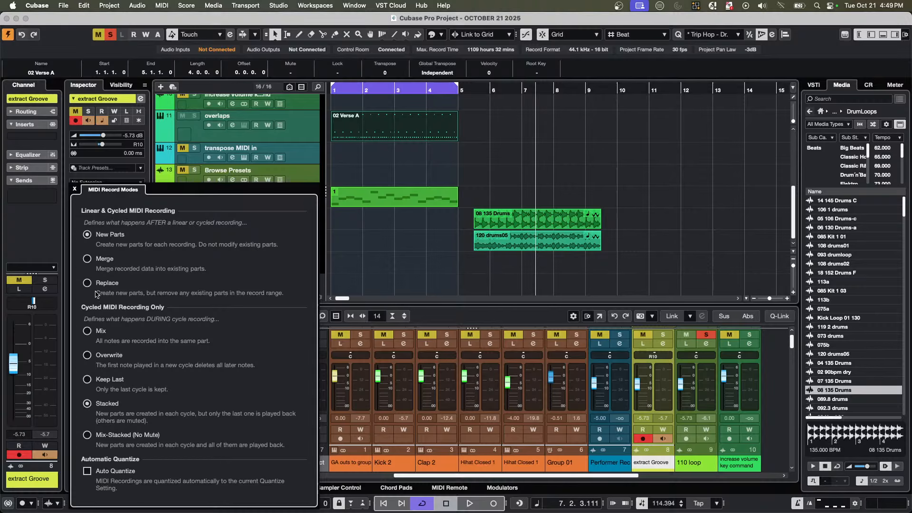
click(398, 200)
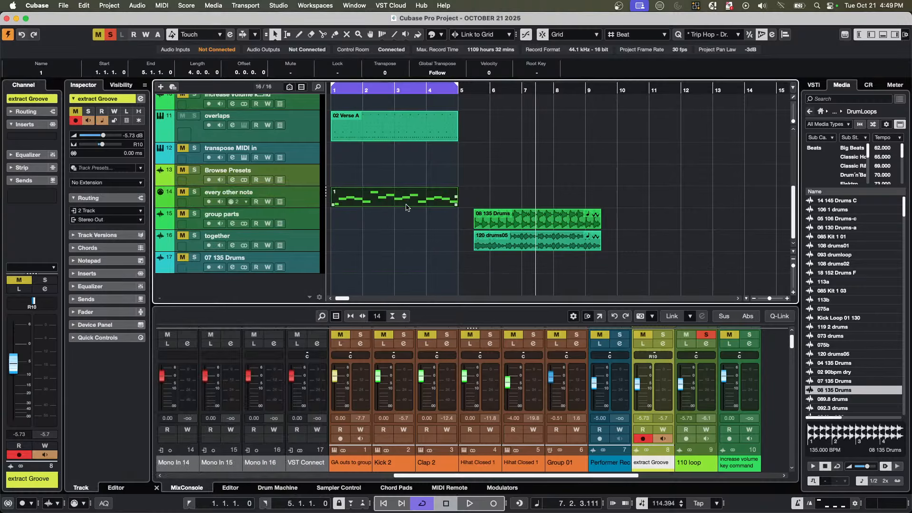
Review the Show Overlaps choices in the Event Display preferences and close the preferences.
click(43, 5)
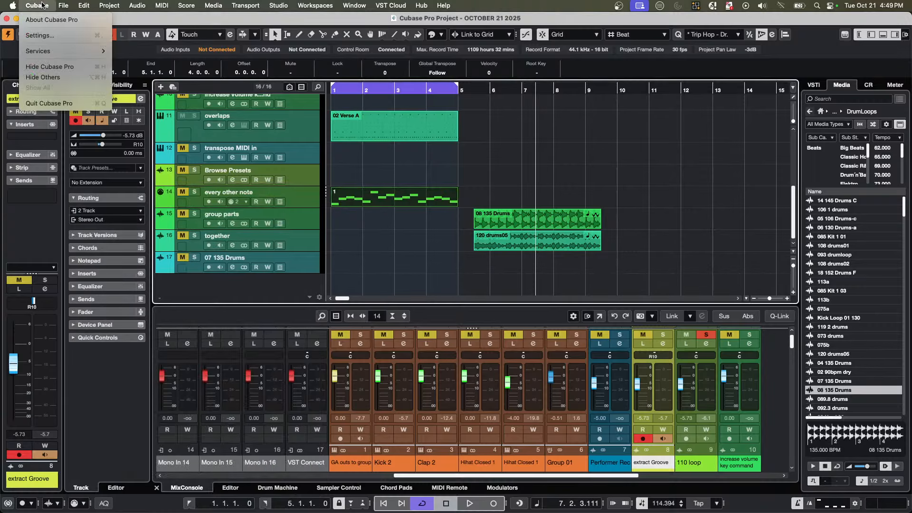
click(45, 37)
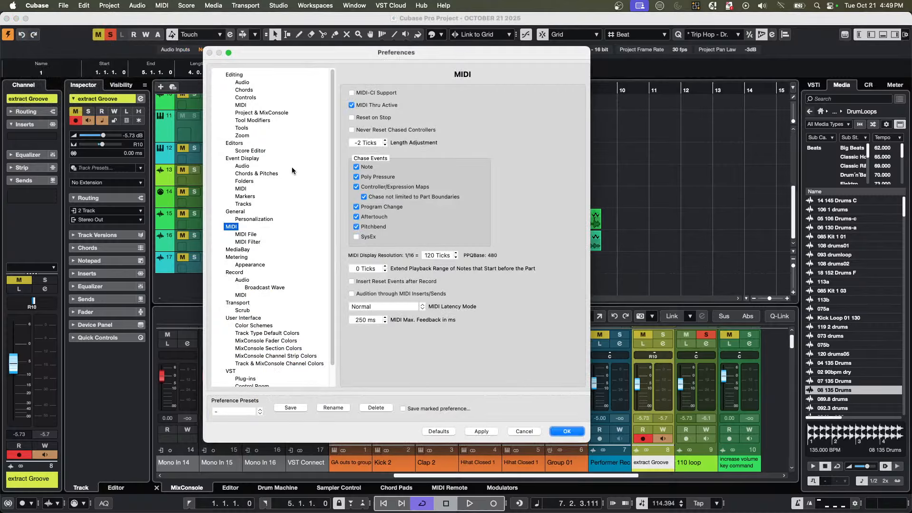
click(228, 160)
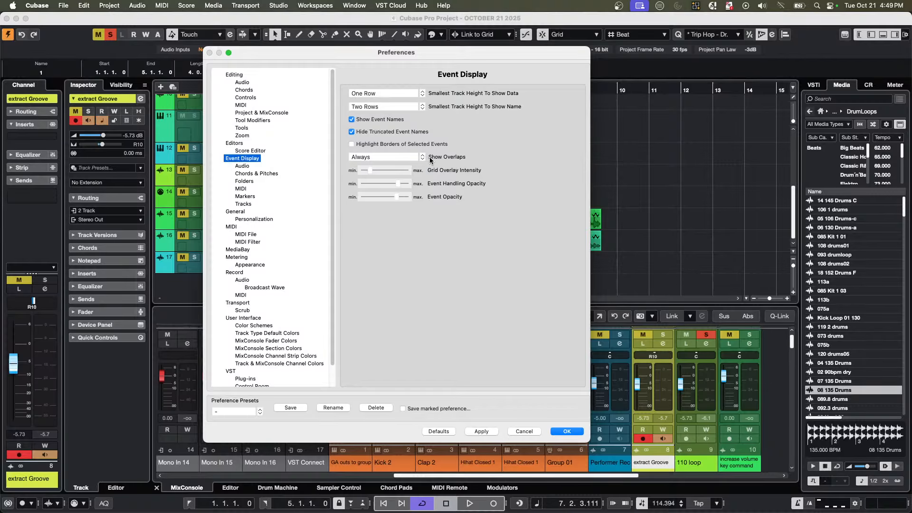
click(401, 158)
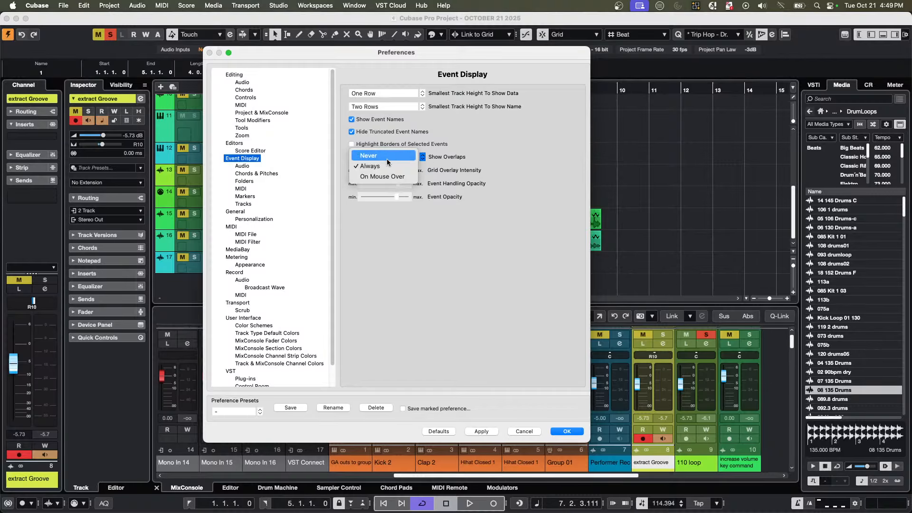
click(390, 178)
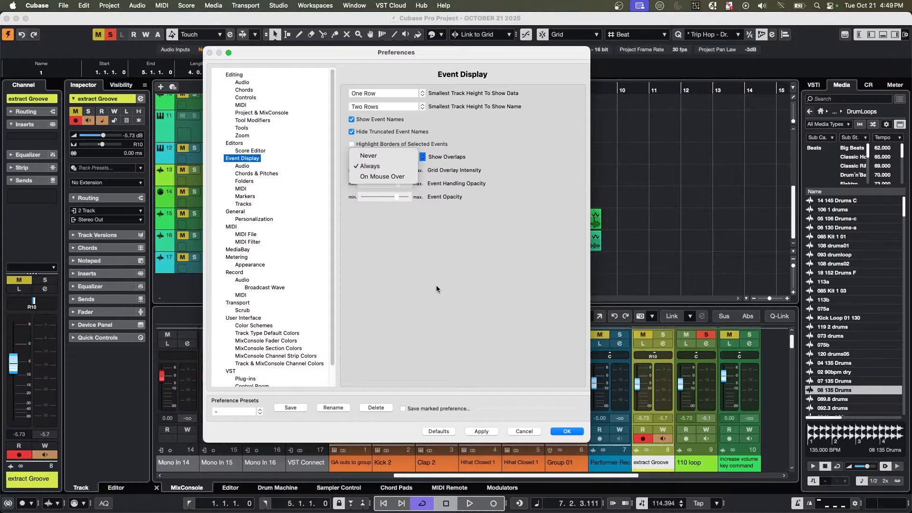
click(566, 431)
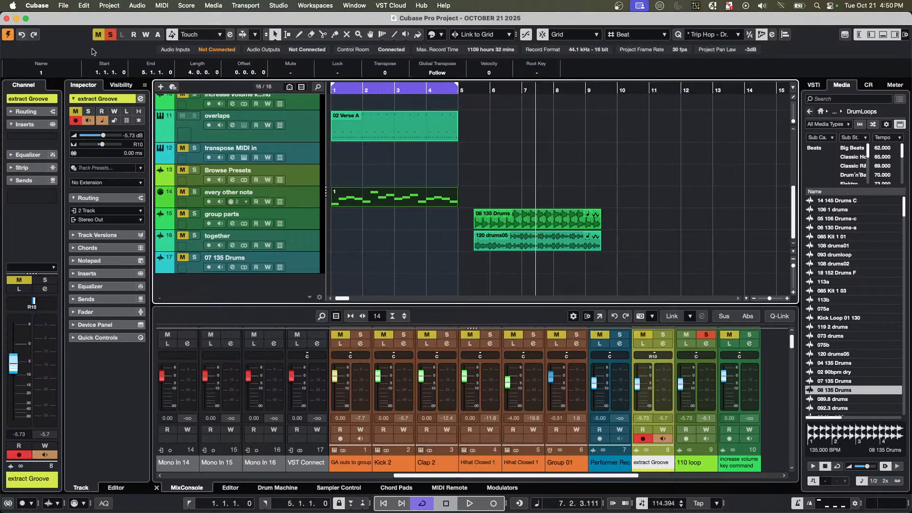
Select the Browse Presets track and open its MultiTap Delay insert.
click(306, 176)
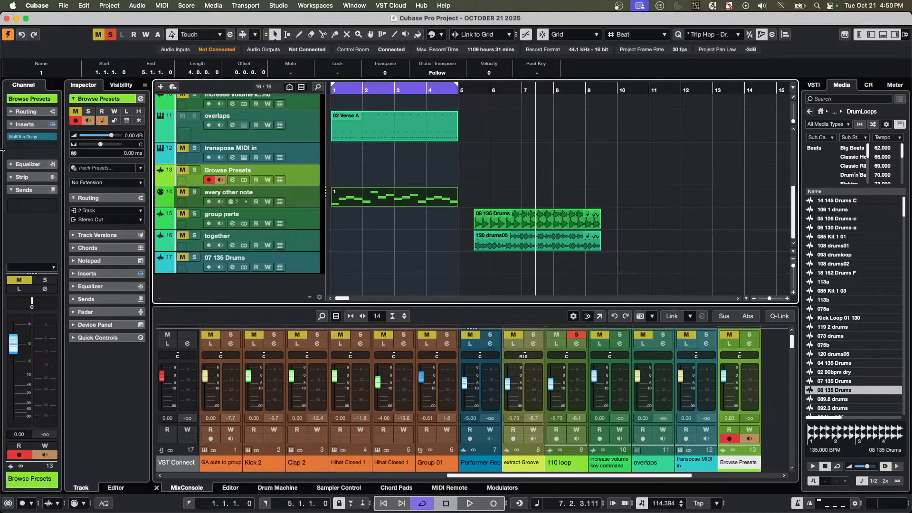
click(30, 137)
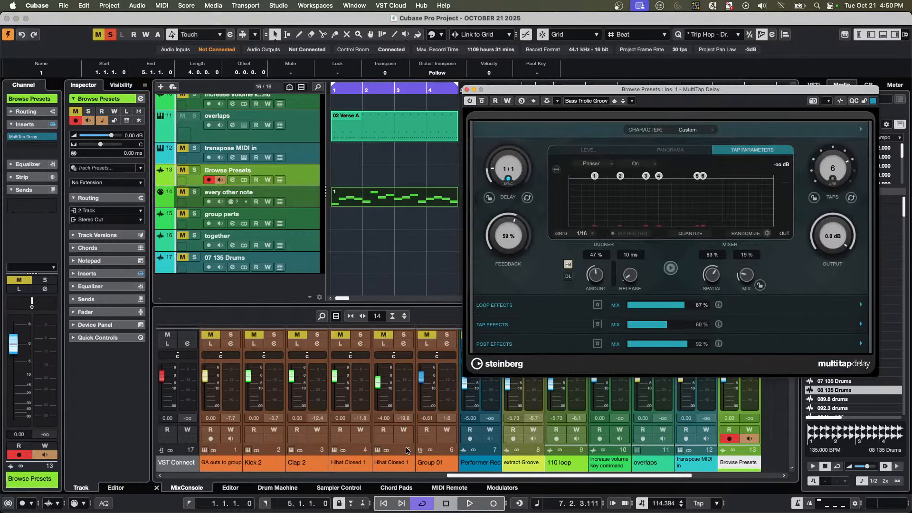
Show the Korg nanoKONTROL2 surface in MIDI Remote on its Aug 15 mapping page and move the plug-in window clear of it.
click(461, 490)
click(462, 489)
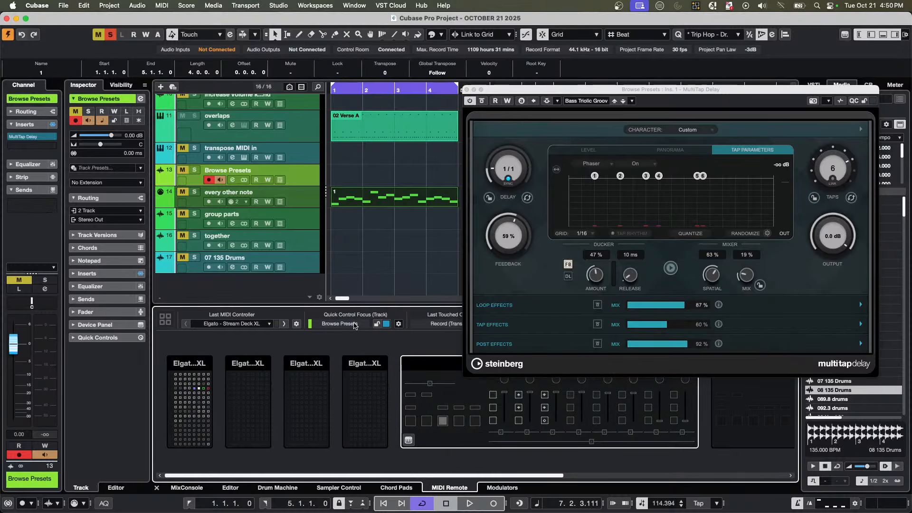
click(436, 369)
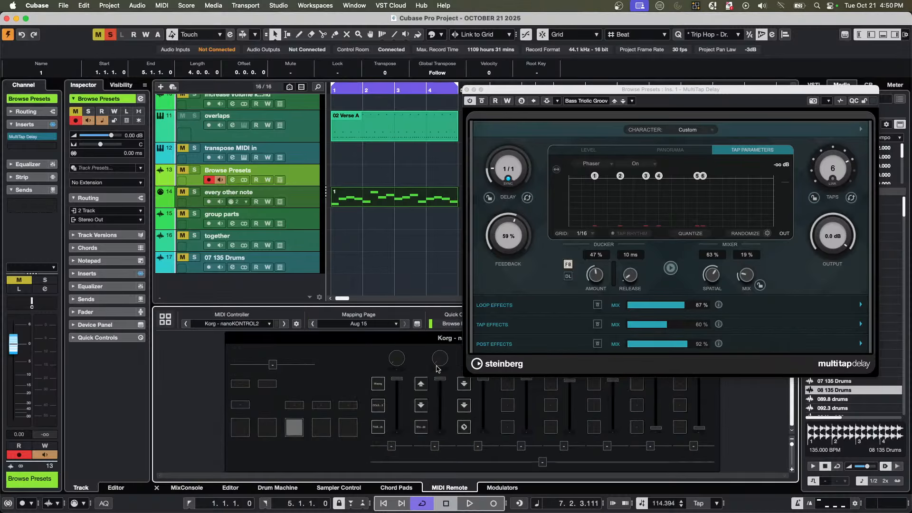
click(366, 327)
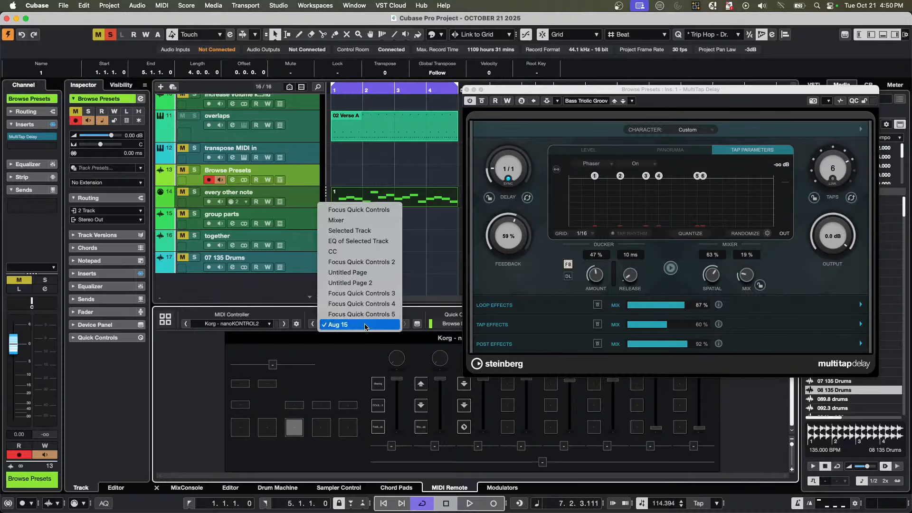
click(451, 366)
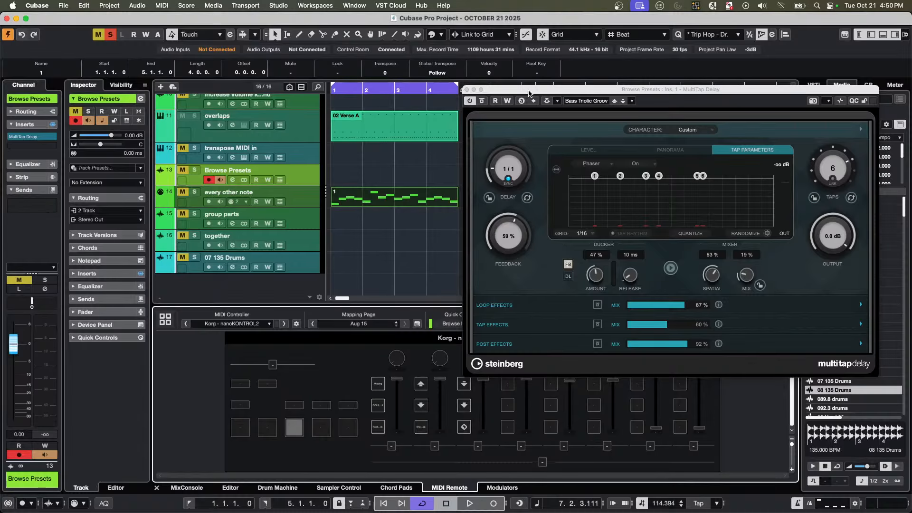
drag(529, 93, 683, 120)
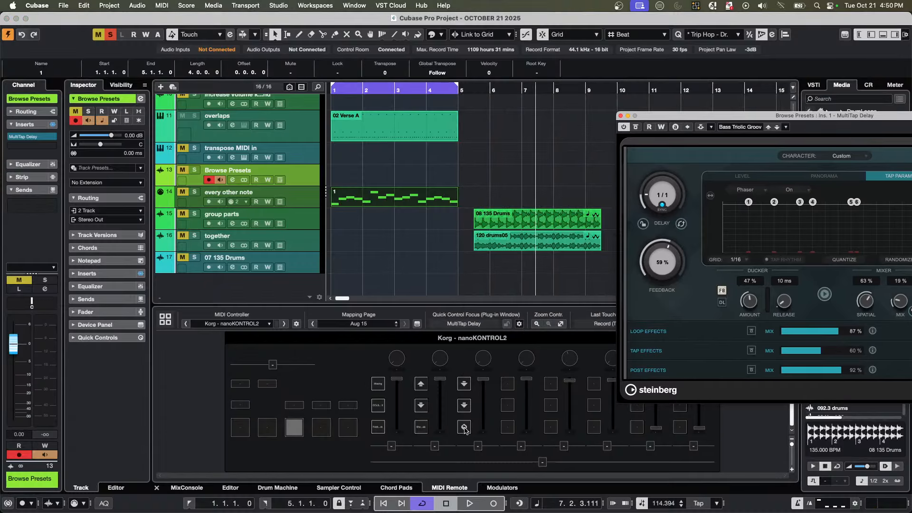
Inspect the nanoKONTROL2 control mapped to Open/Close Browser in the Mapping Assistant and close the assistant.
click(845, 34)
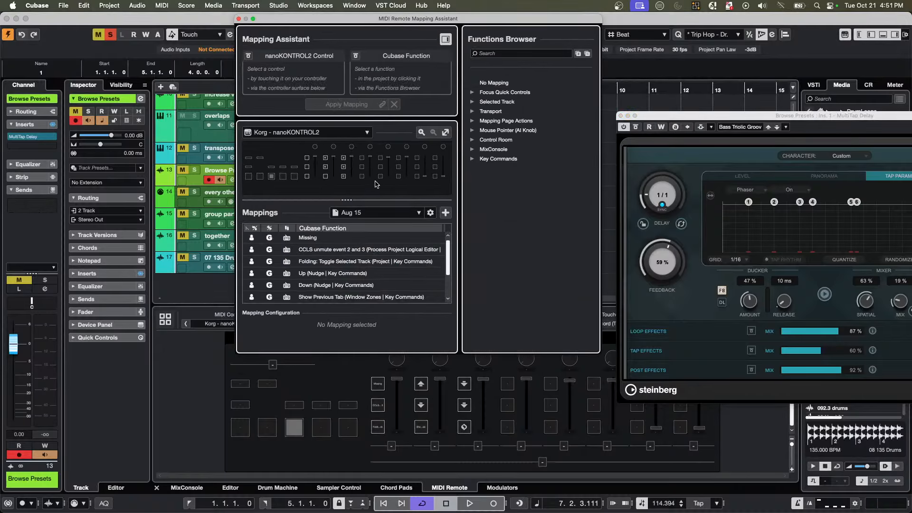
click(344, 178)
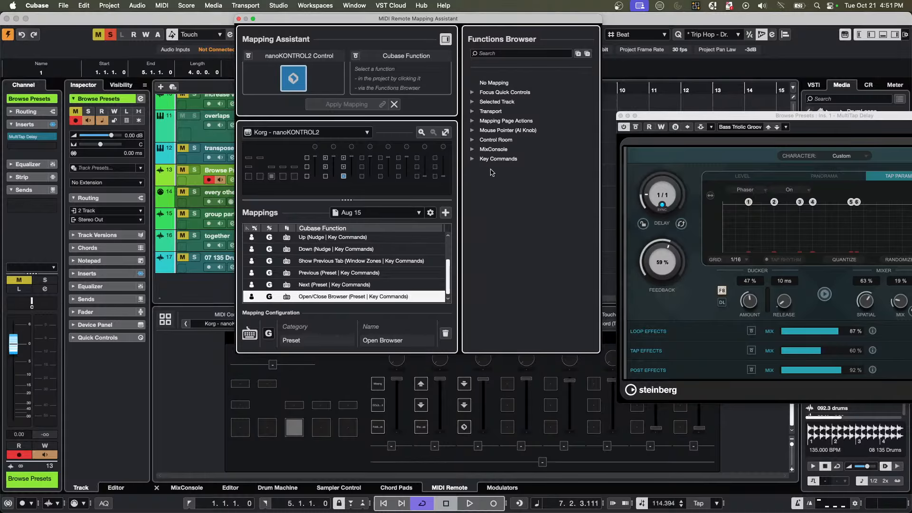
click(238, 19)
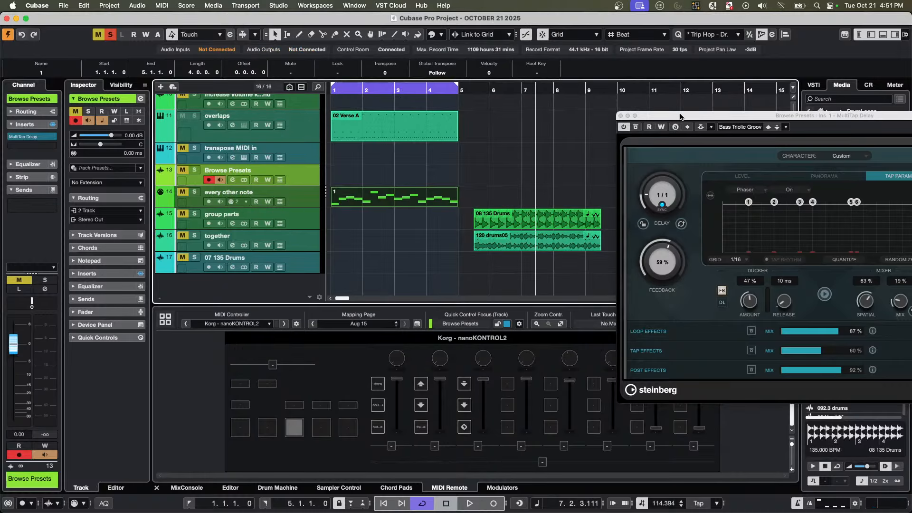
Bring the MultiTap Delay window fully into view, open its preset browser and move down the list to load Black Ark Piano.
click(683, 116)
drag(683, 115, 461, 73)
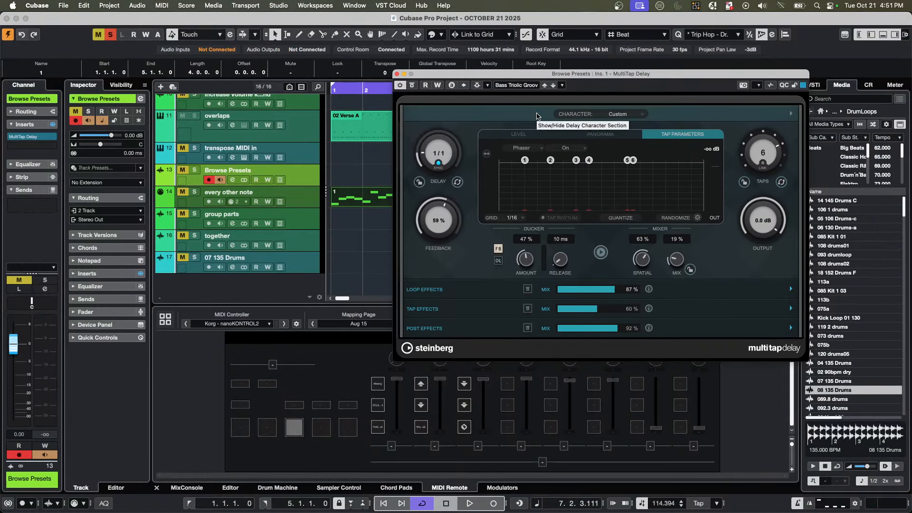
key(F5)
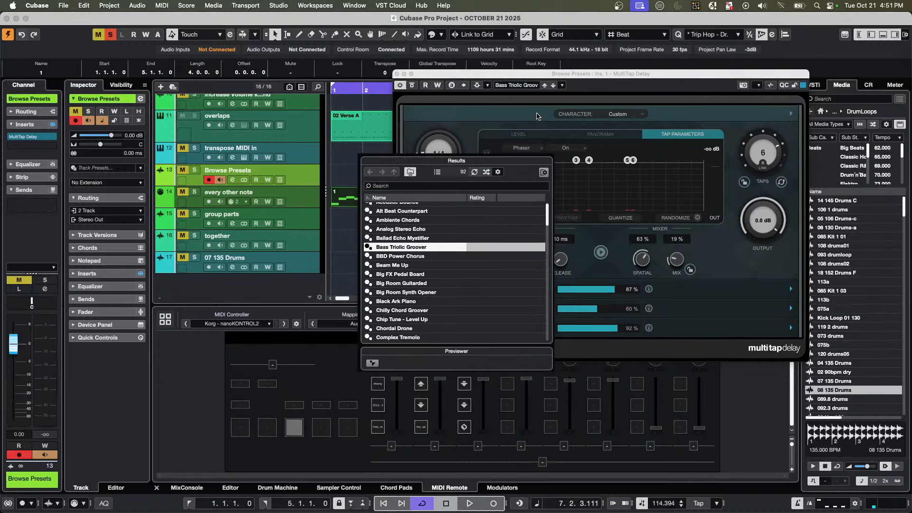
key(Down)
key(Down)
key(Down)
key(Down)
key(Down)
key(Down)
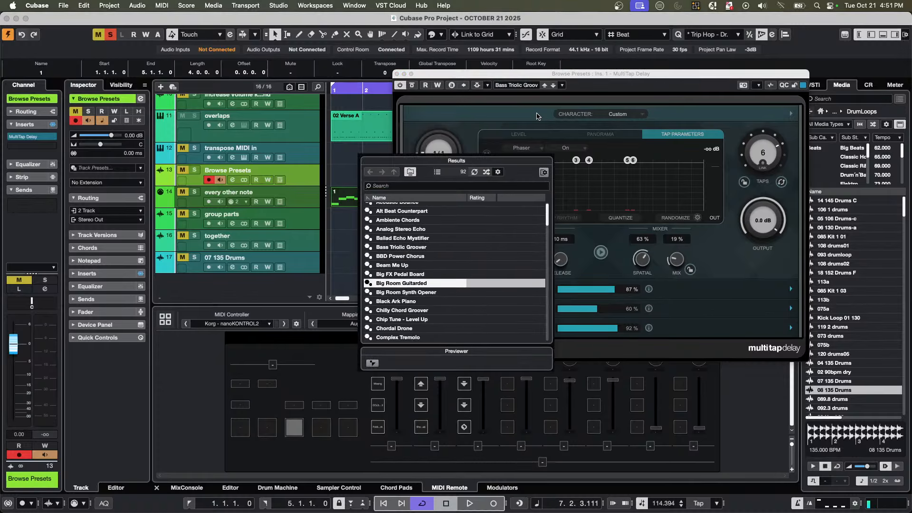
key(Up)
key(Up)
key(Up)
key(Up)
key(Up)
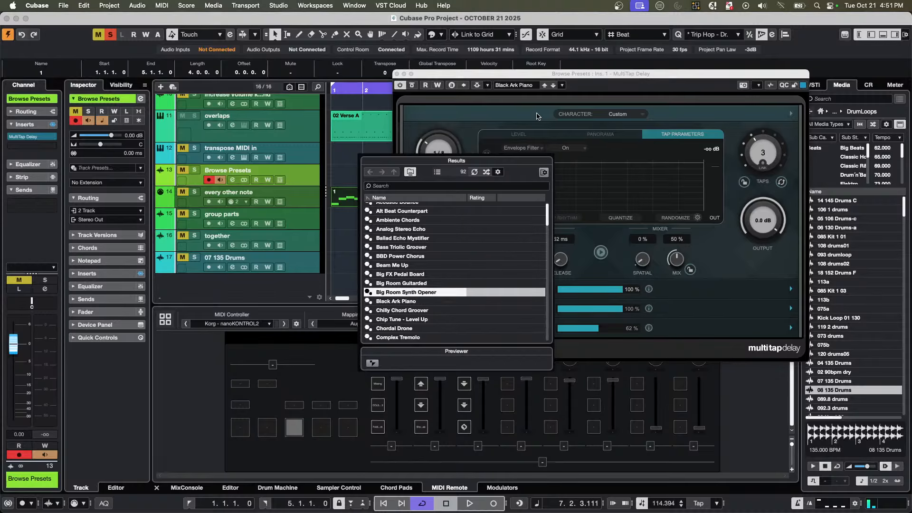
Move up to the first entry in the MultiTap Delay preset list and load Acoustic Bounce.
key(Up)
key(Up)
key(Up)
key(Up)
key(Up)
key(Up)
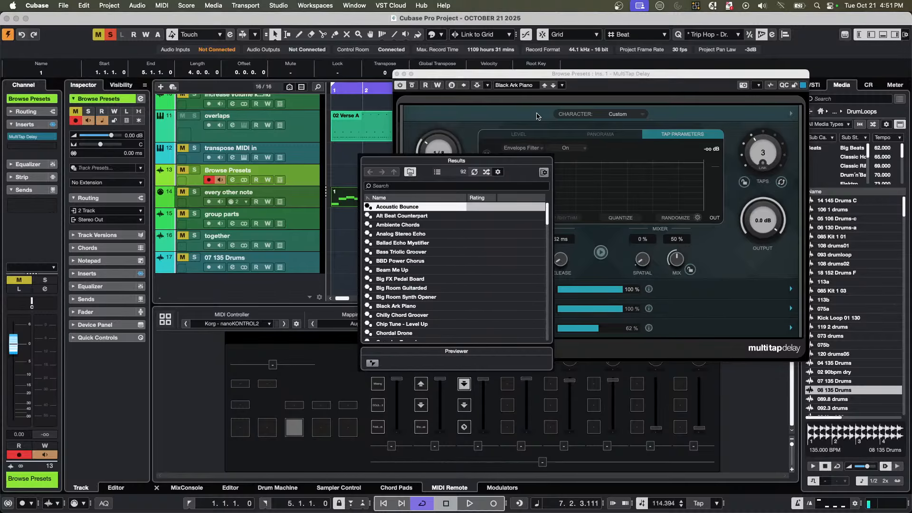
Move back down the MultiTap Delay preset list and load Black Ark Piano again.
key(Down)
key(Down)
key(Down)
key(Down)
key(Down)
key(Down)
key(Down)
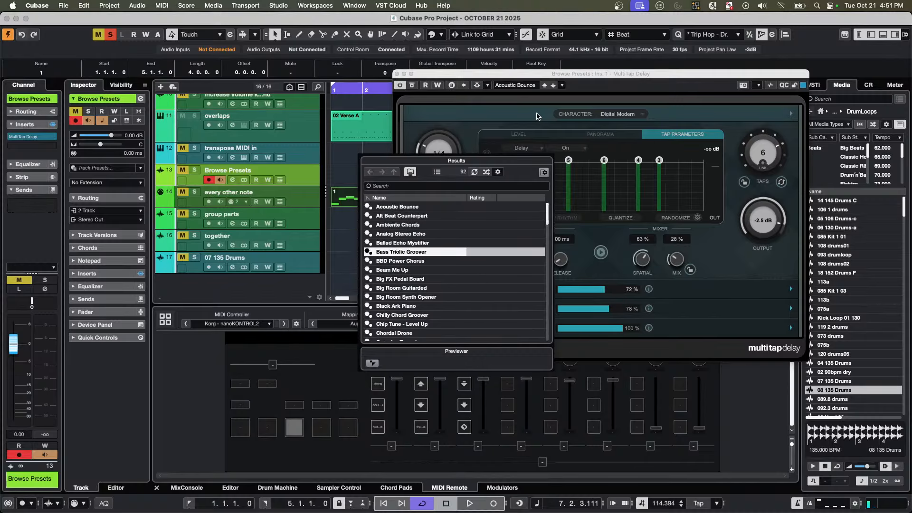
key(Down)
key(Down)
key(Down)
key(Down)
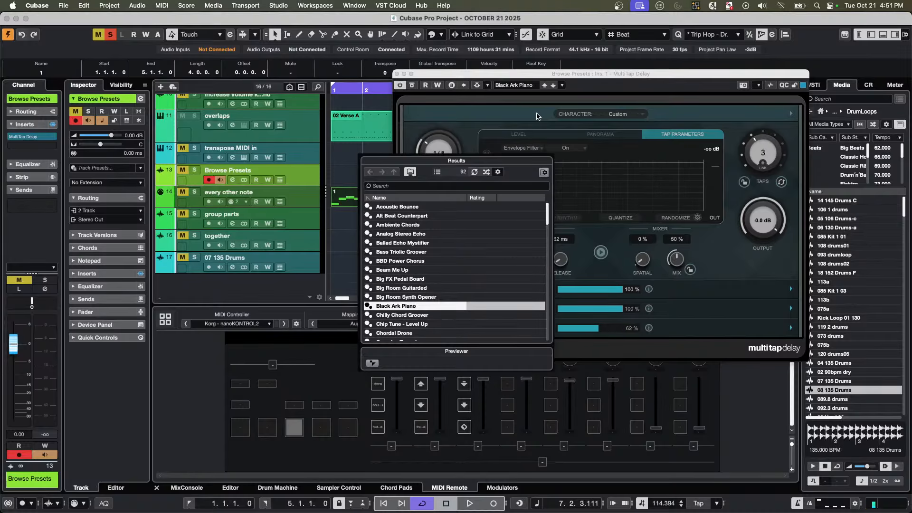
Toggle the preset browser closed and open again, and finally close both the browser and the MultiTap Delay window.
key(b)
key(b)
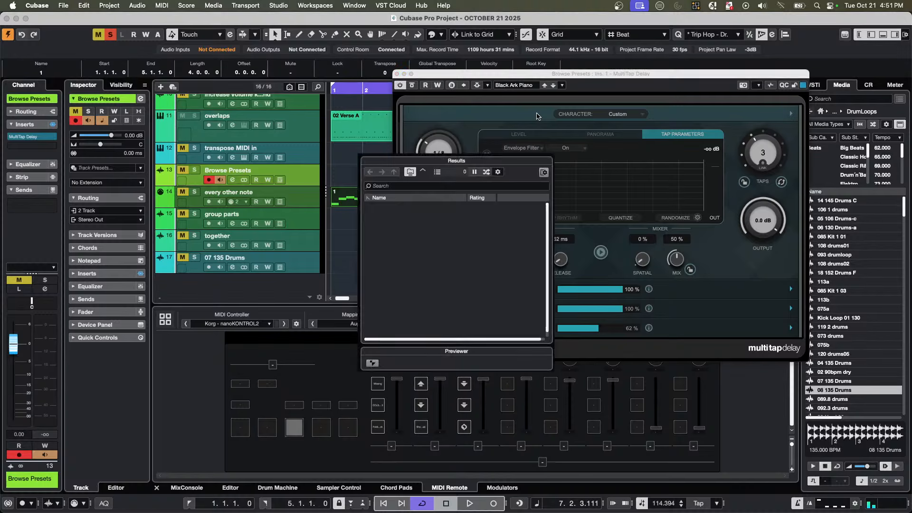
key(b)
key(b)
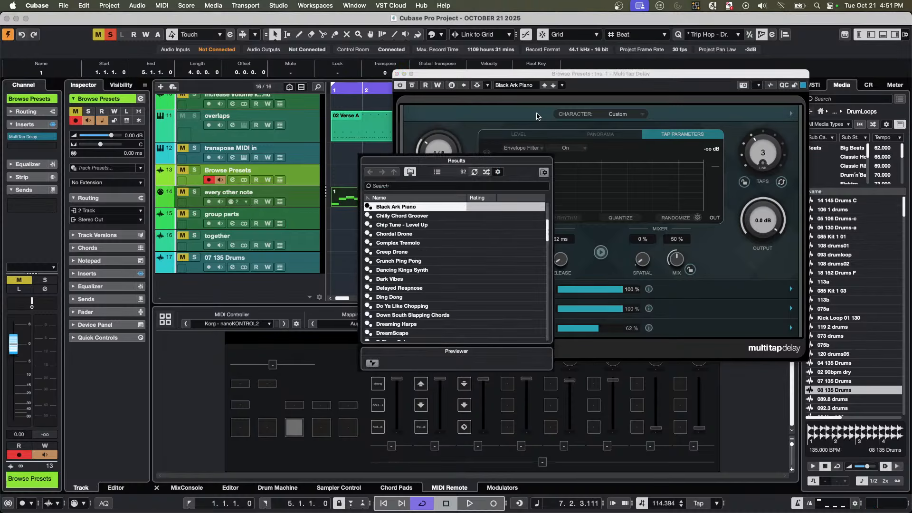
key(b)
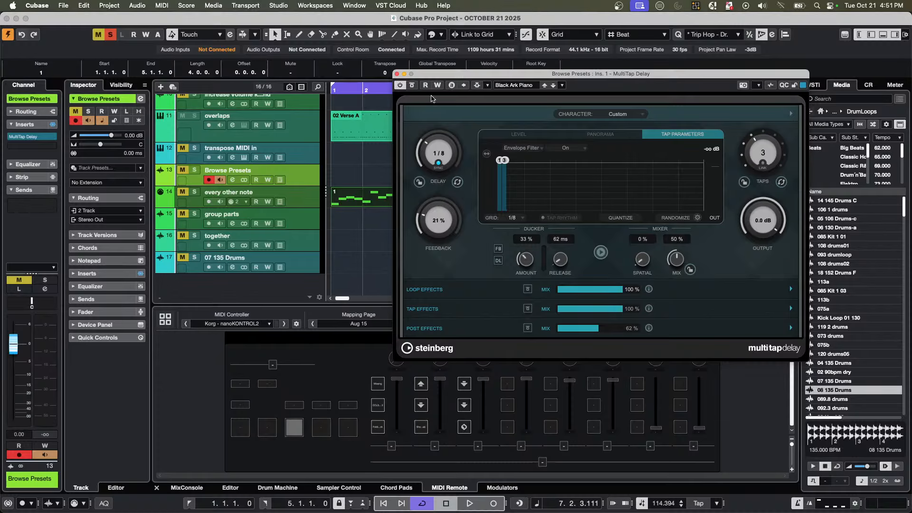
click(397, 74)
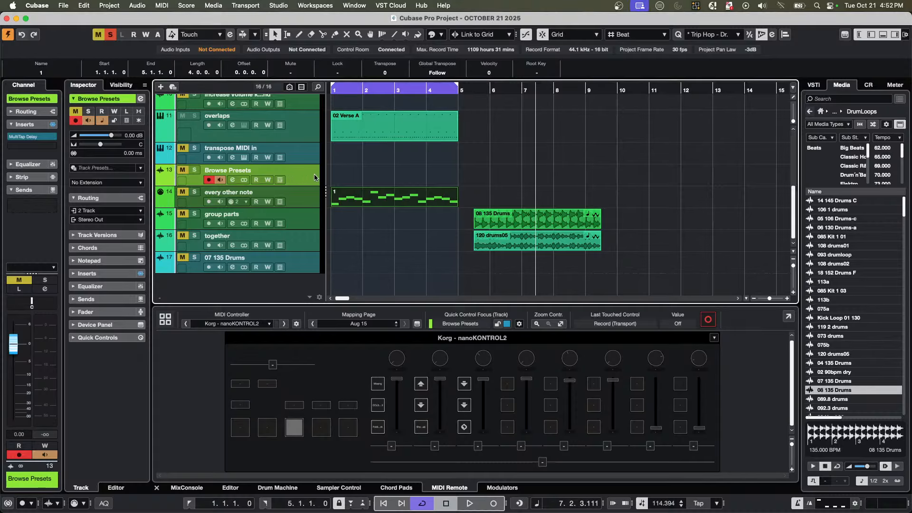
Open the MIDI Monitor insert of the transpose MIDI in track and move its window below the top tracks.
click(292, 158)
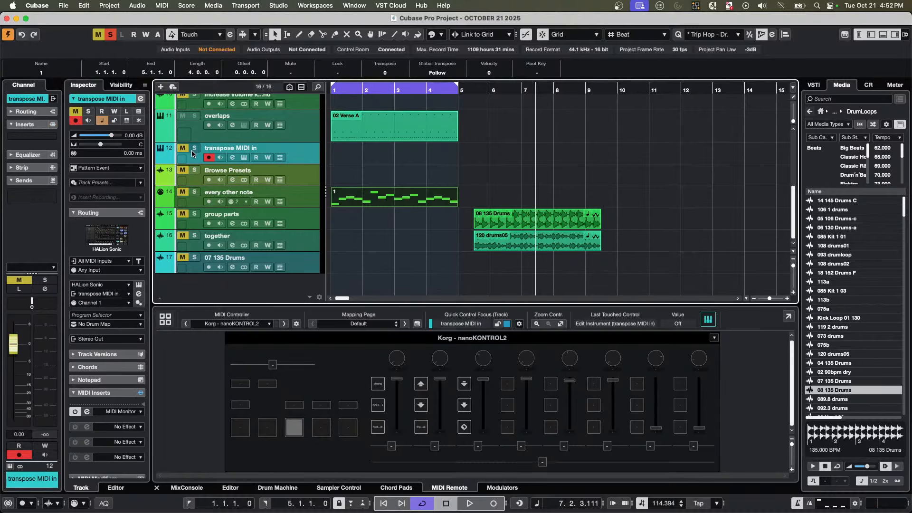
click(87, 412)
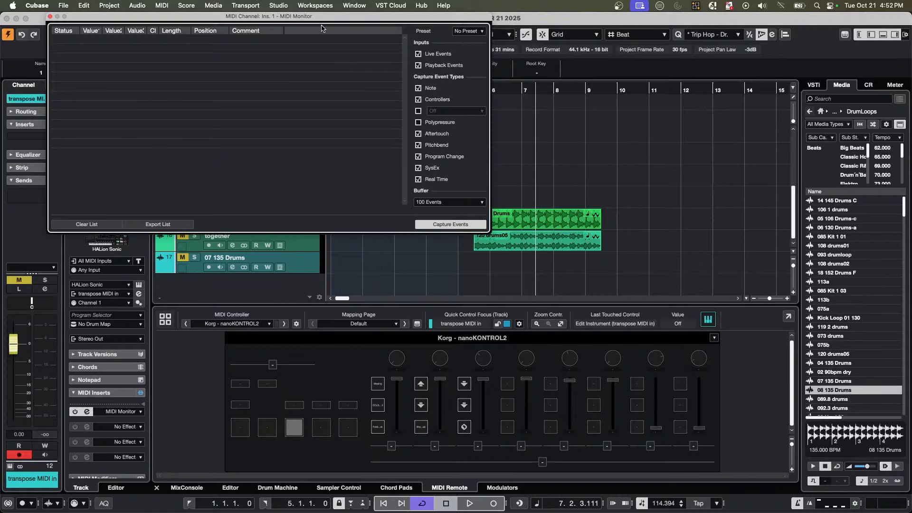
drag(330, 19, 333, 228)
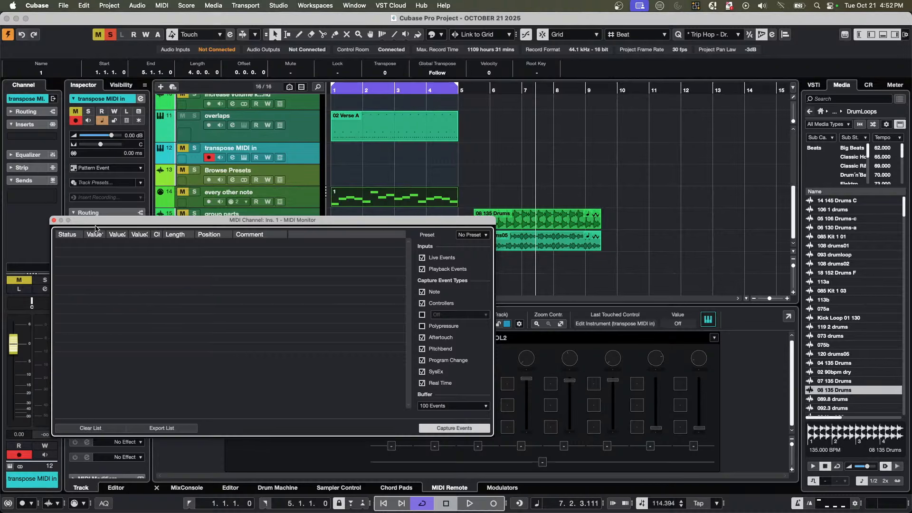
Move the MIDI Monitor window down clear of the Routing section and set the transpose MIDI in track's input transformer to Track.
drag(127, 221, 59, 290)
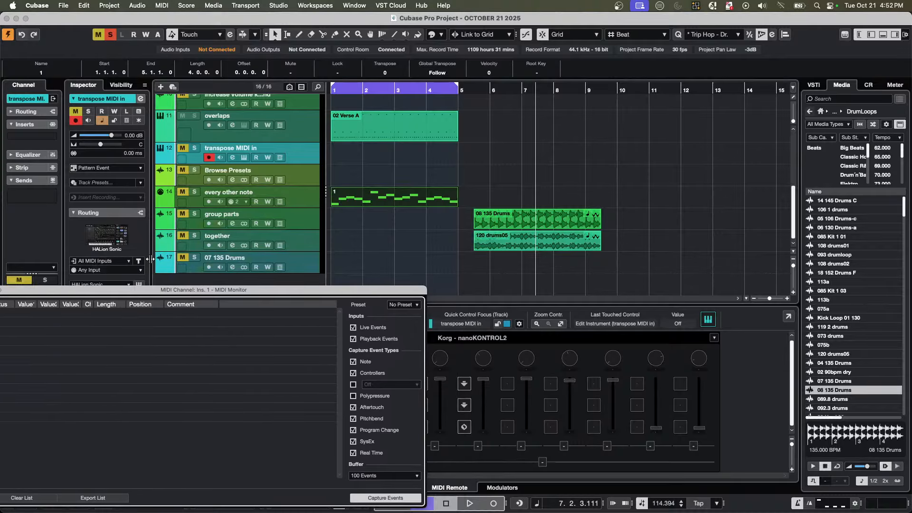
click(137, 263)
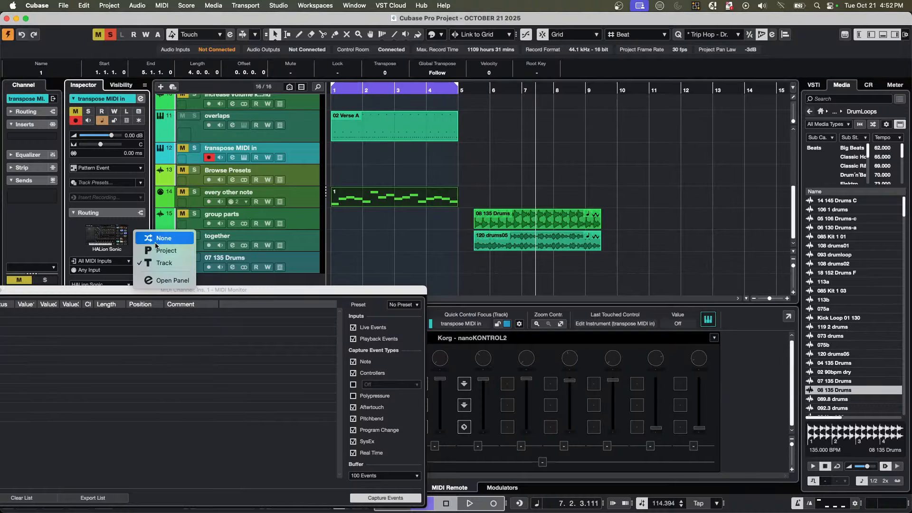
click(164, 262)
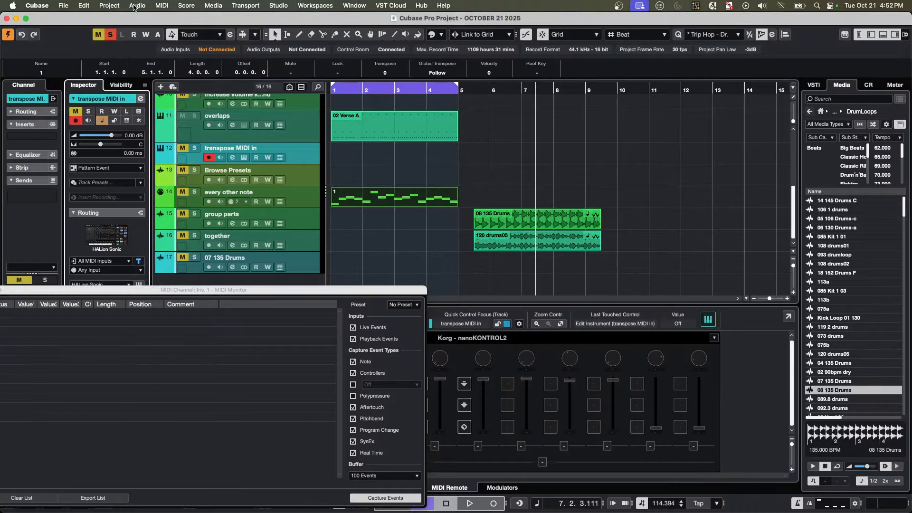
click(110, 5)
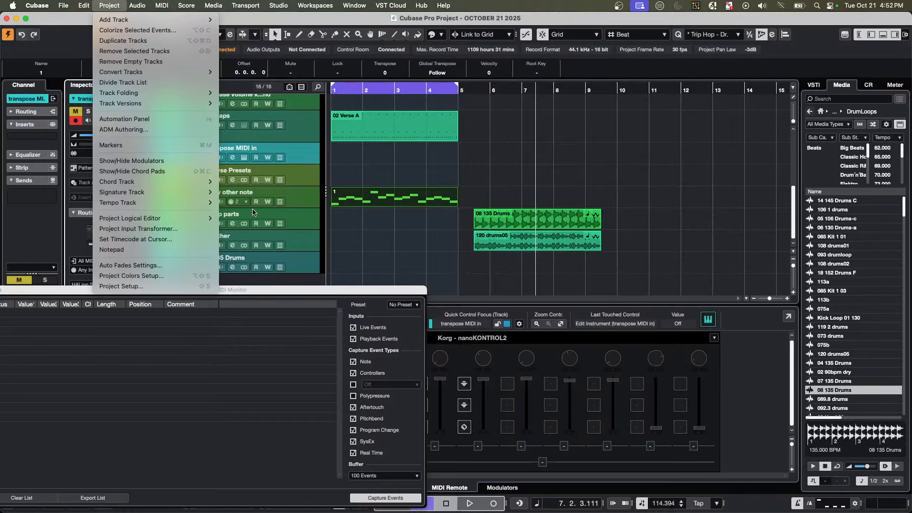
click(387, 228)
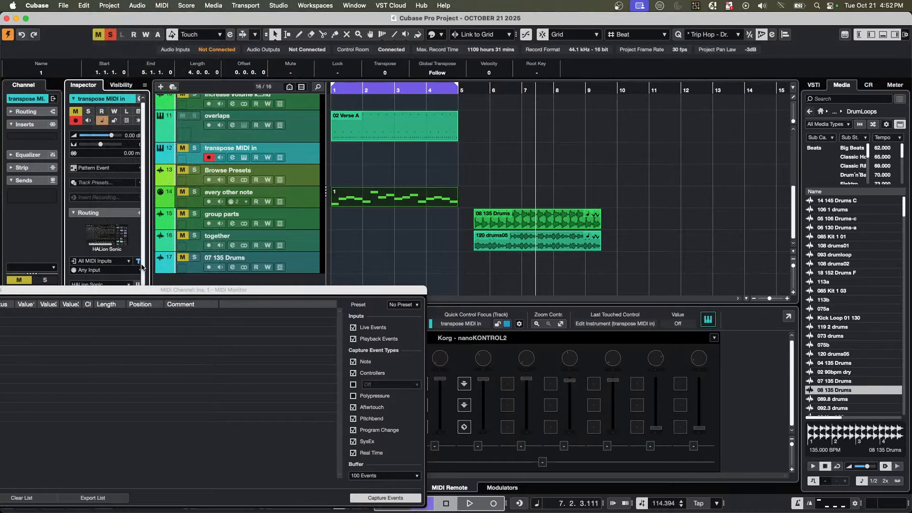
Open the Track Input Transformer panel and enable module 1, which subtracts 36 from the pitch of notes.
click(139, 261)
click(178, 279)
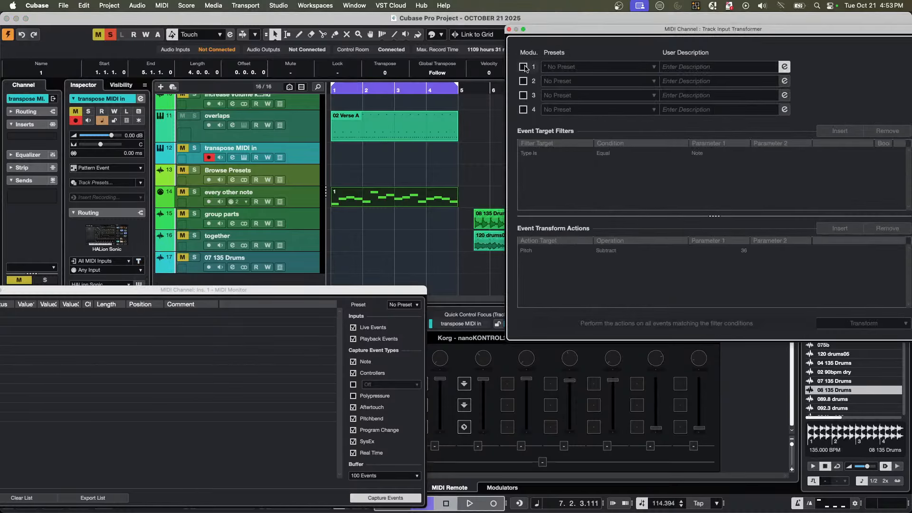
click(524, 67)
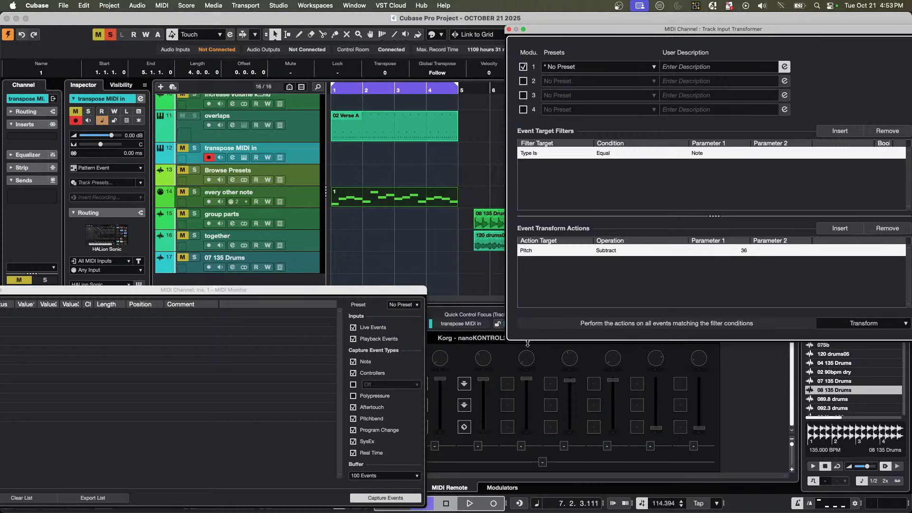
Open the On-Screen Keyboard and move it below the Track Input Transformer window.
key(super+k)
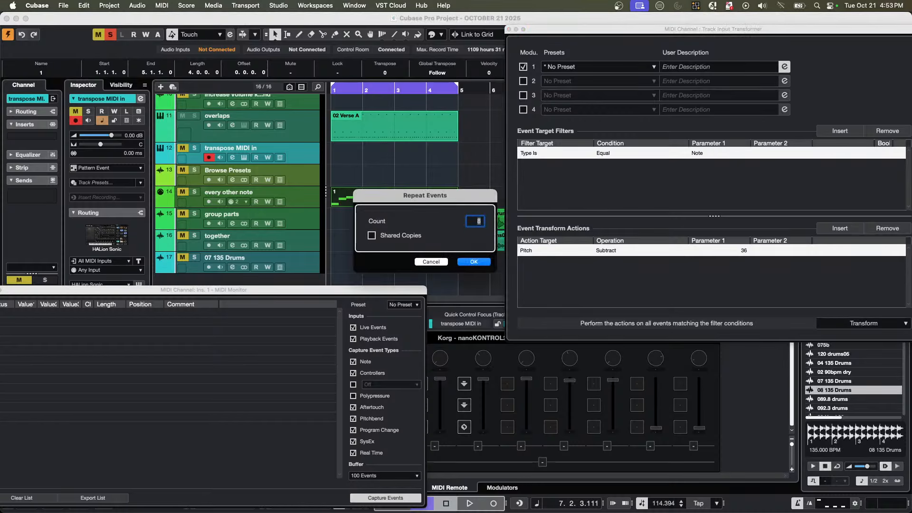
click(445, 262)
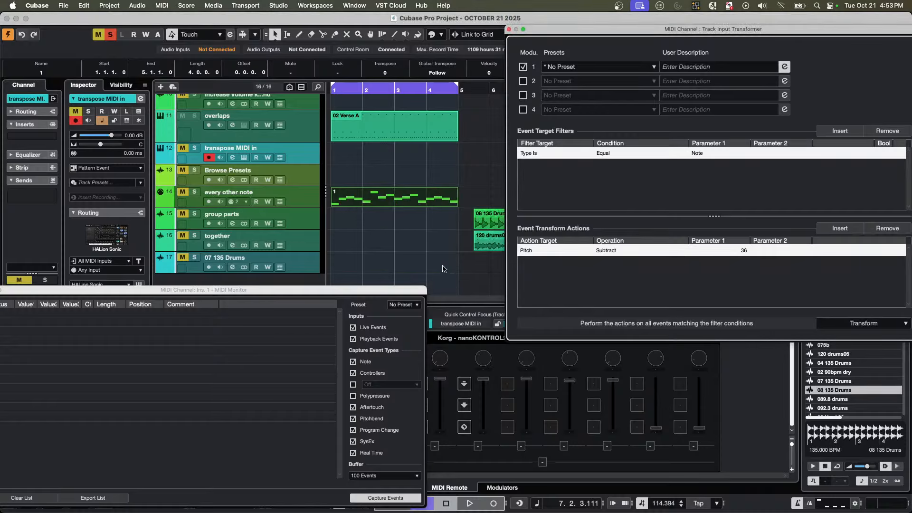
key(alt+k)
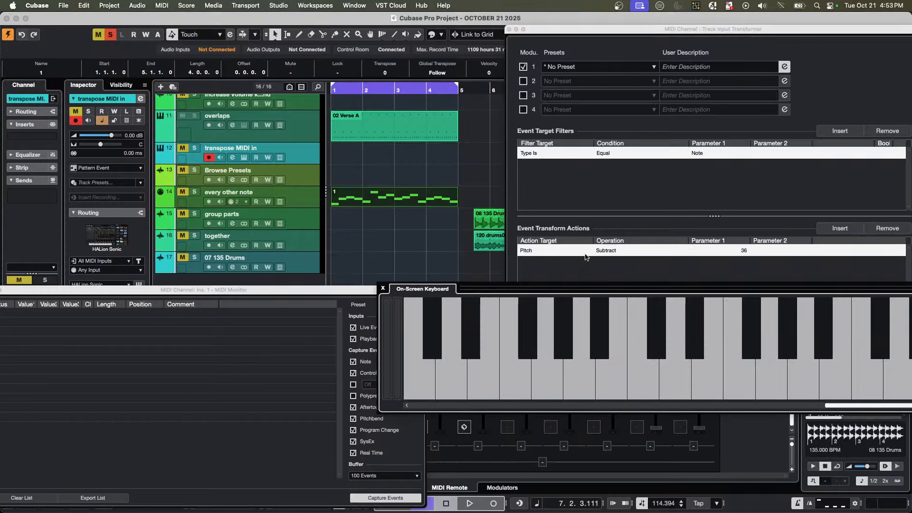
drag(489, 290, 555, 356)
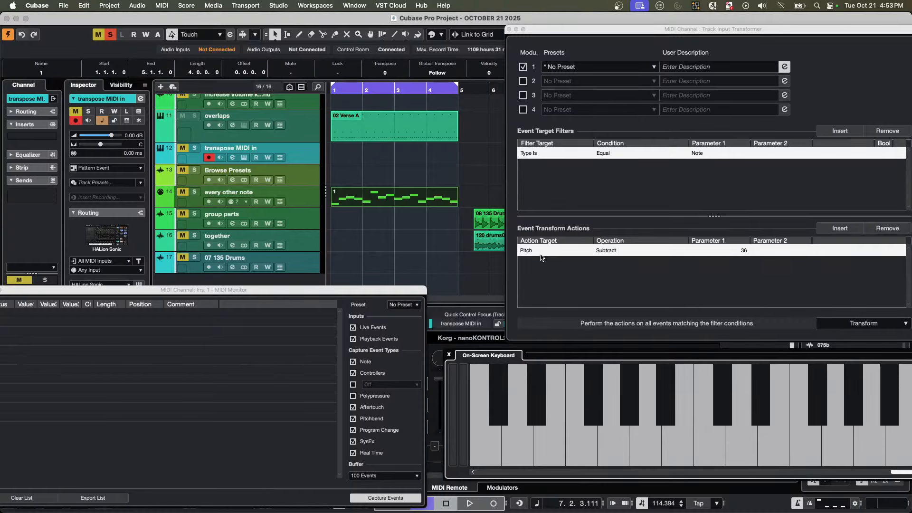
Turn off transformer module 1 and play C3 repeatedly on the On-Screen Keyboard, moving the MIDI Monitor window up above the mixer controls.
click(523, 67)
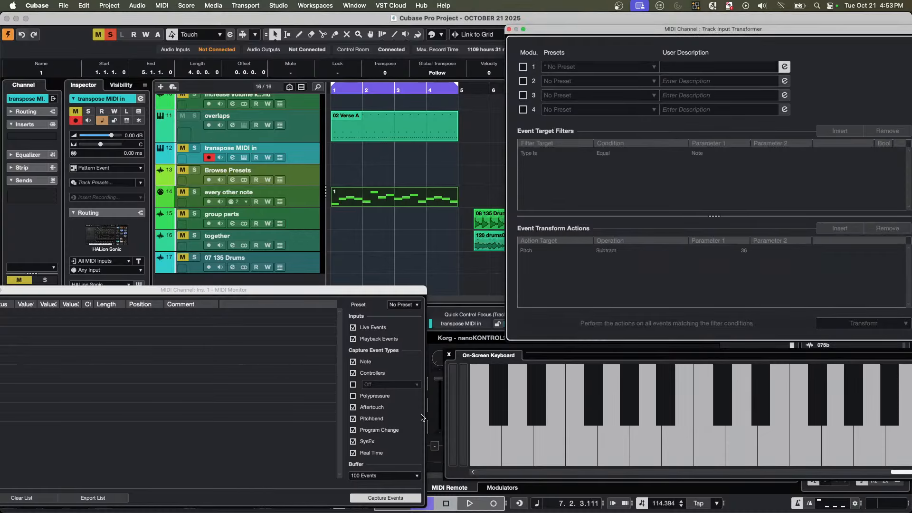
click(488, 443)
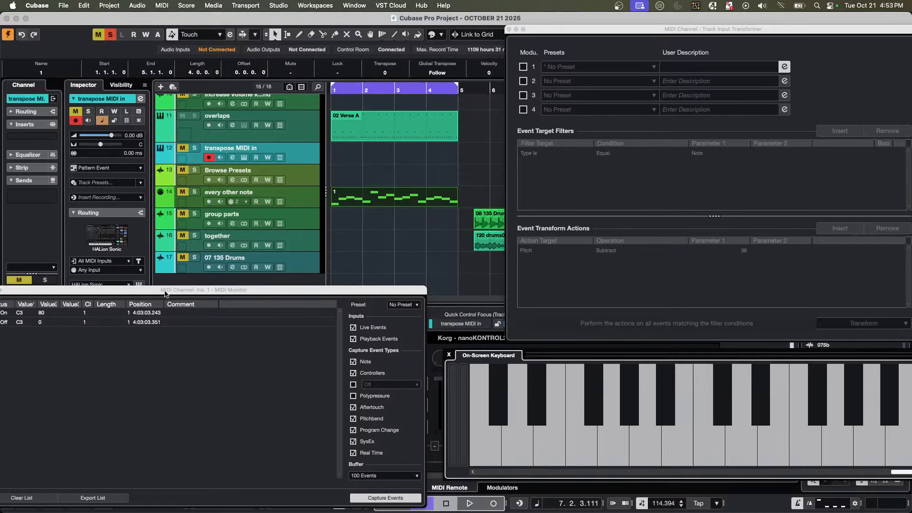
drag(170, 293, 192, 60)
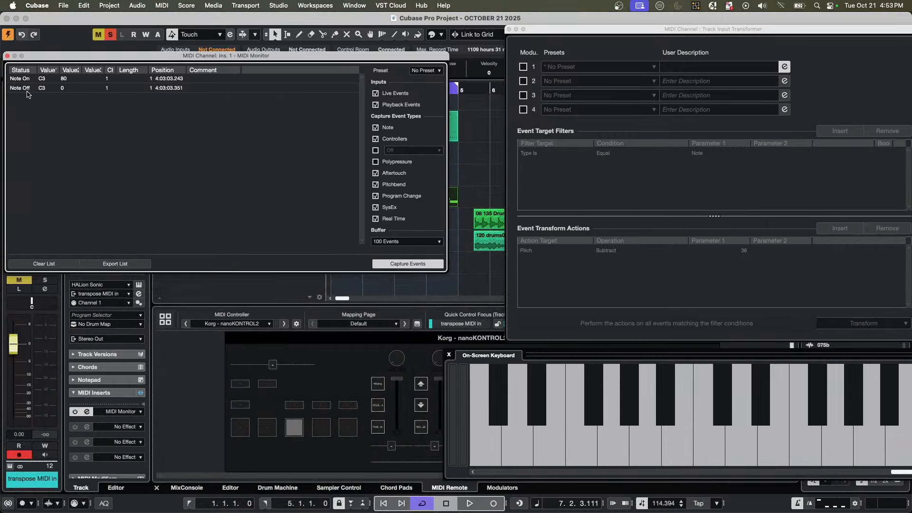
click(485, 439)
click(485, 439)
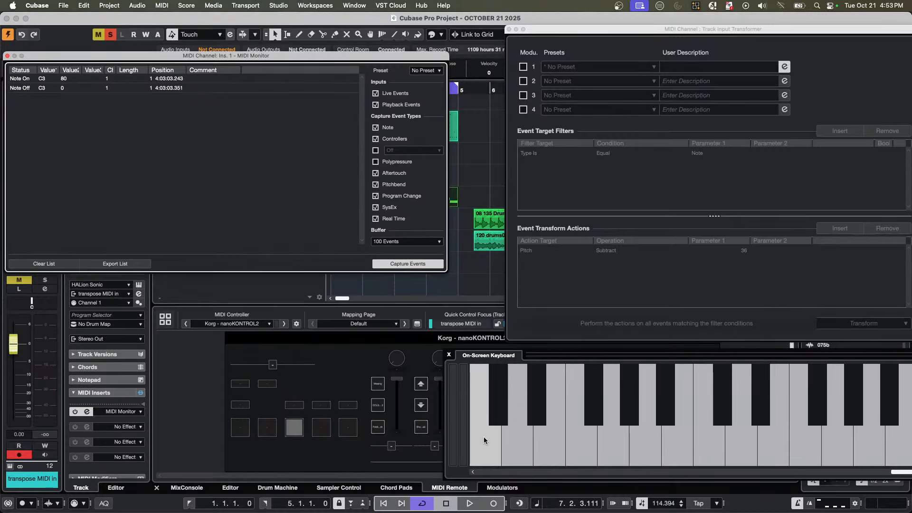
click(485, 439)
click(484, 439)
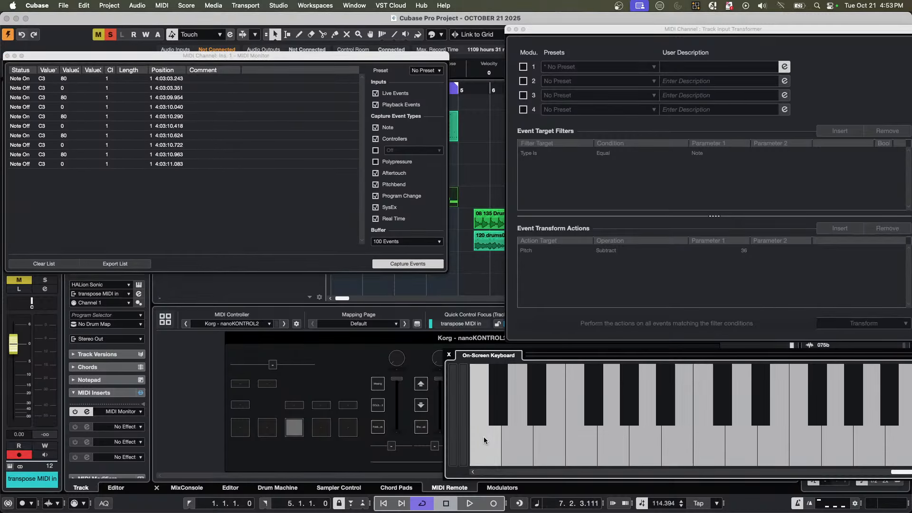
Enable transformer module 1 again, shift its window beside the MIDI Monitor, and play the C3 key four times.
click(523, 67)
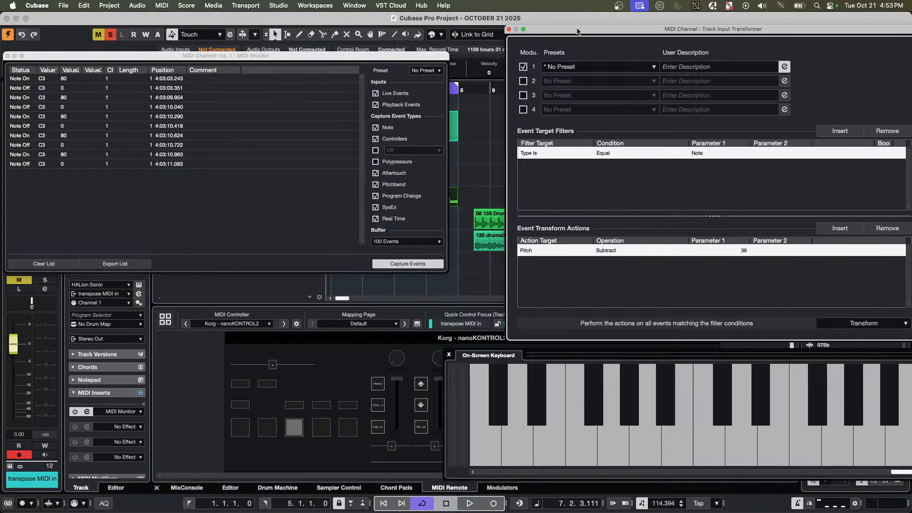
drag(577, 29, 514, 26)
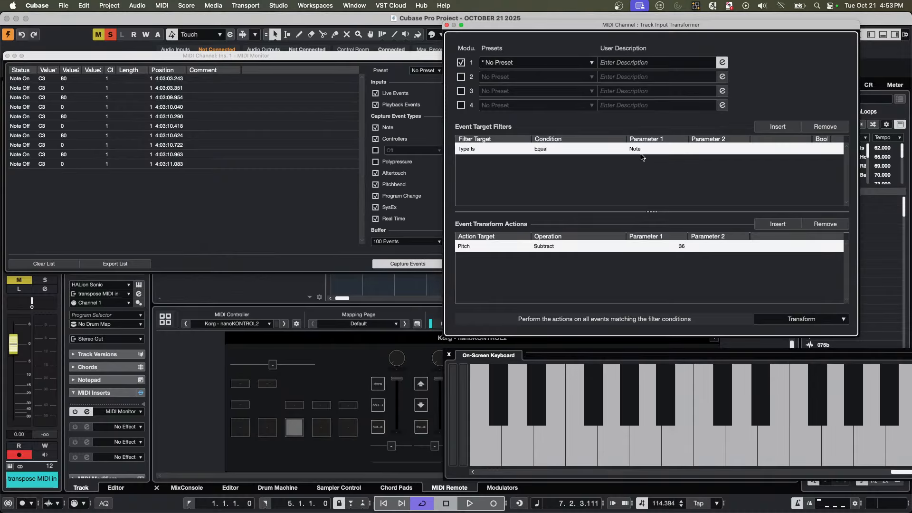
click(469, 249)
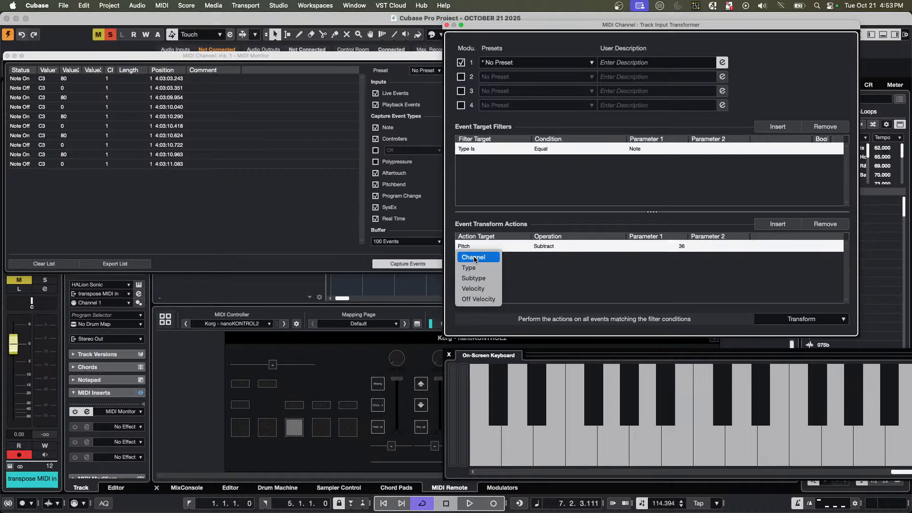
click(521, 267)
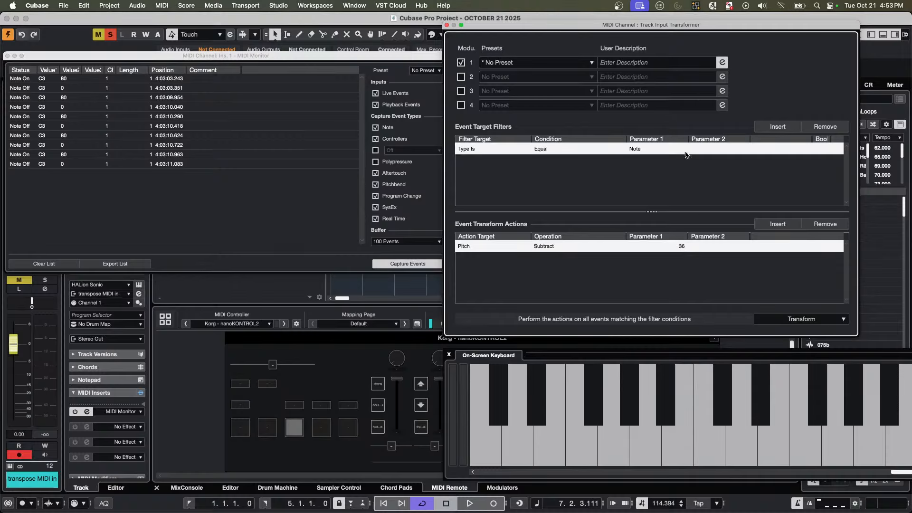
click(489, 446)
click(489, 446)
click(489, 446)
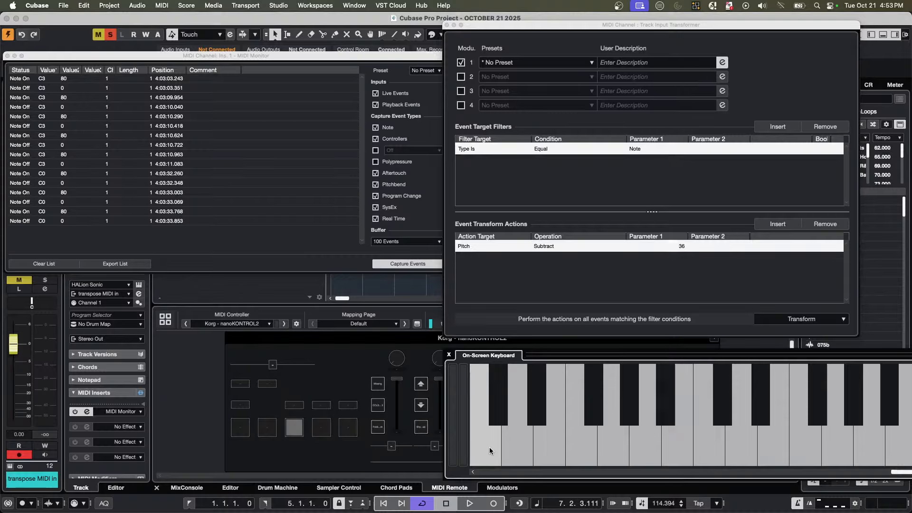
click(489, 446)
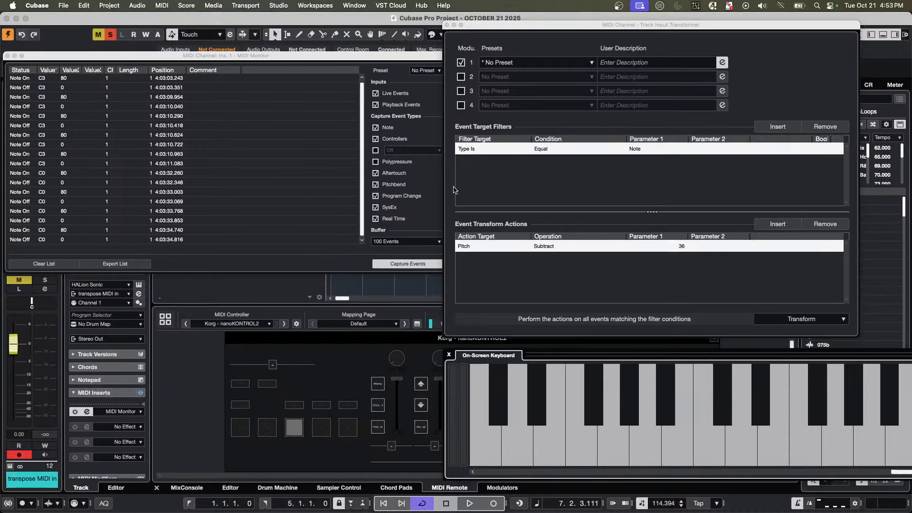
Switch transformer module 1 off, play the C3 key three times for comparison, and switch the module back on.
click(460, 62)
click(482, 448)
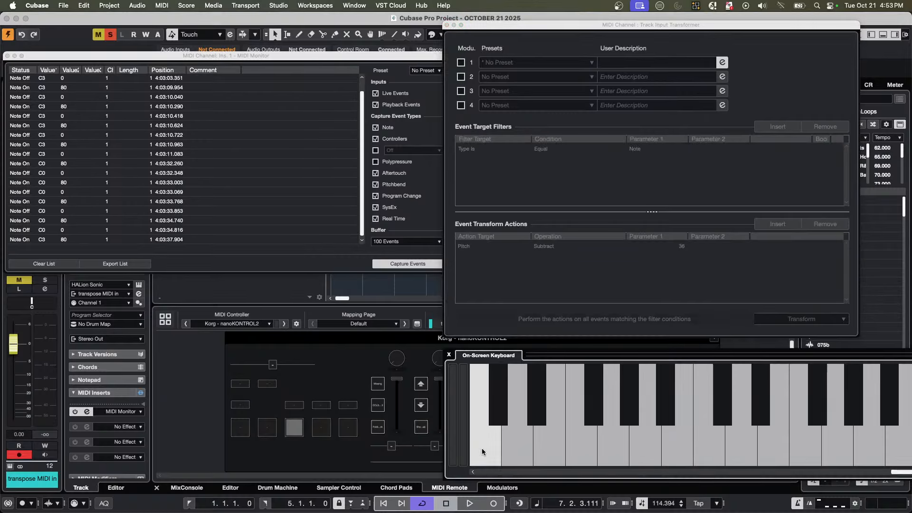
click(482, 449)
click(481, 448)
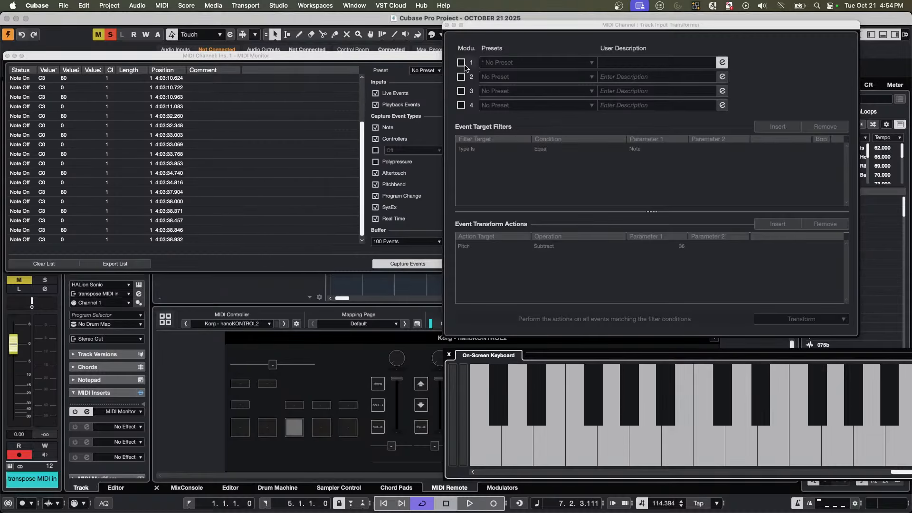
click(461, 62)
Open the Project Input Transformer and close the MIDI Monitor window.
click(133, 5)
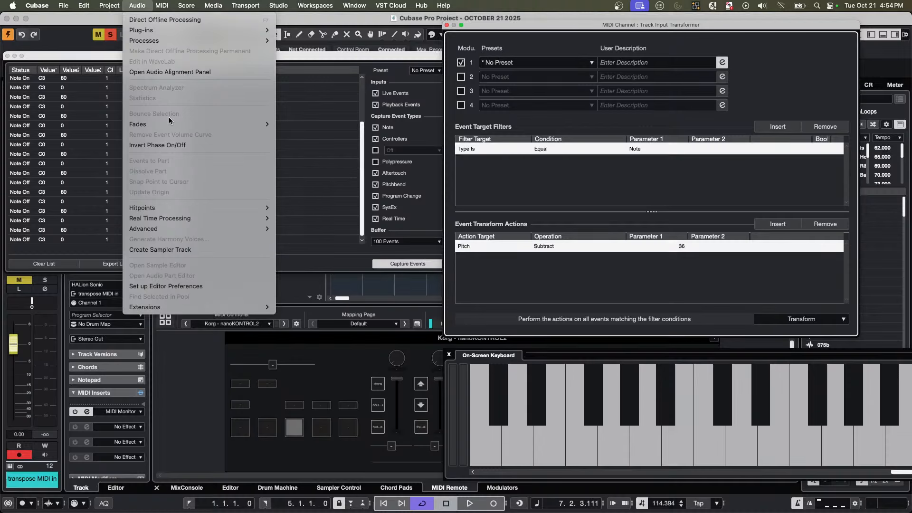
mouse_move(113, 5)
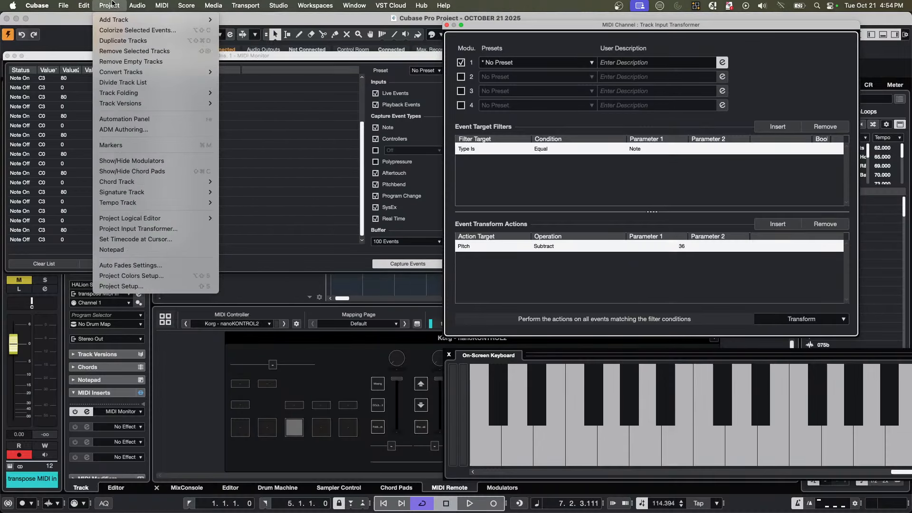
click(143, 229)
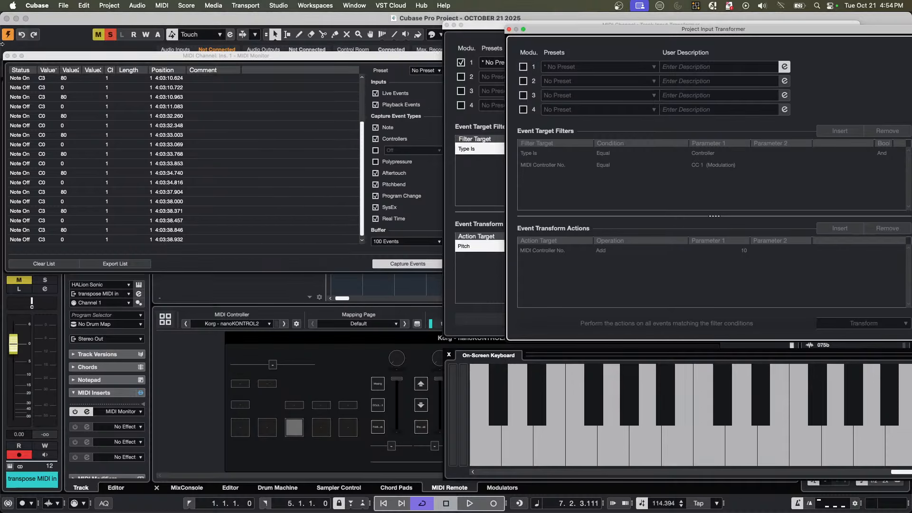
click(7, 55)
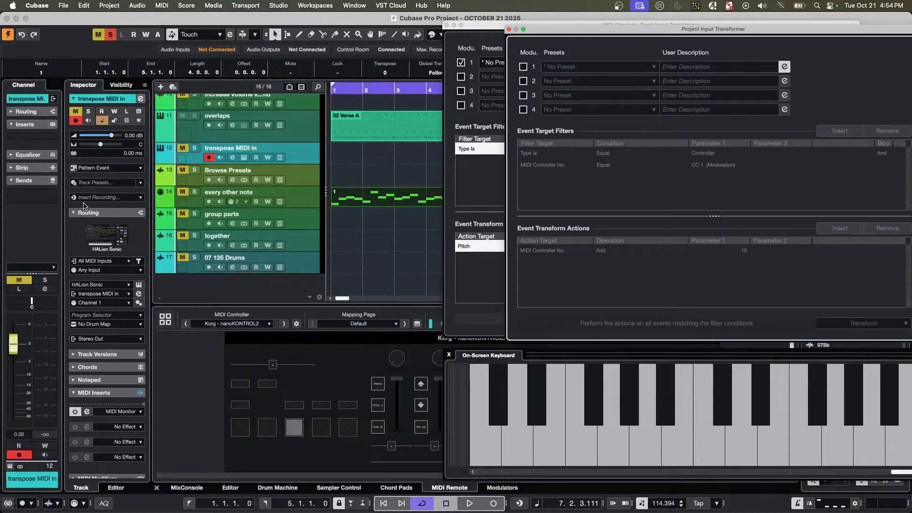
Examine the input transformer choices in the transpose MIDI in track's Routing section, leaving Track selected.
click(89, 213)
click(89, 212)
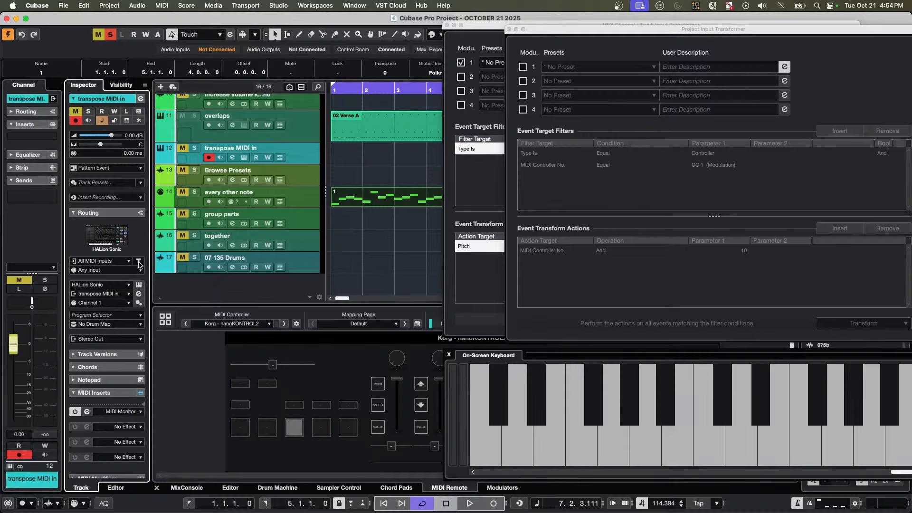
click(138, 262)
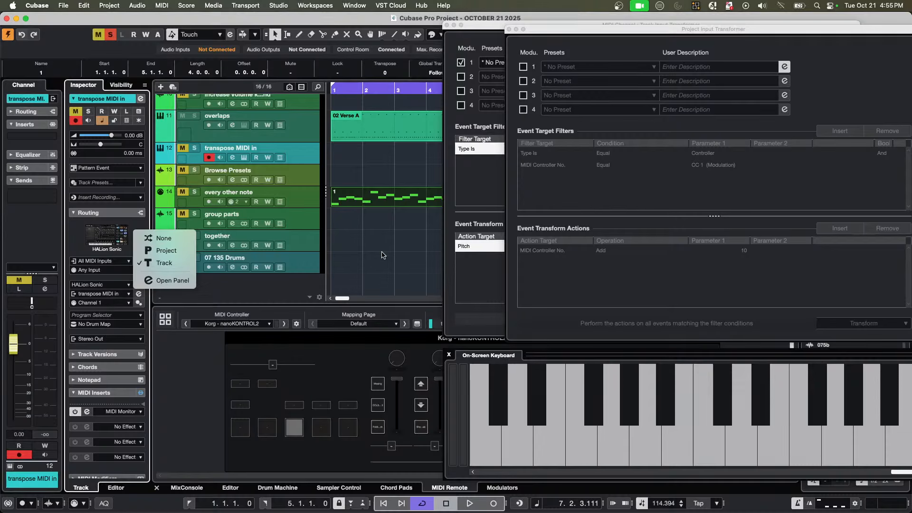
click(398, 248)
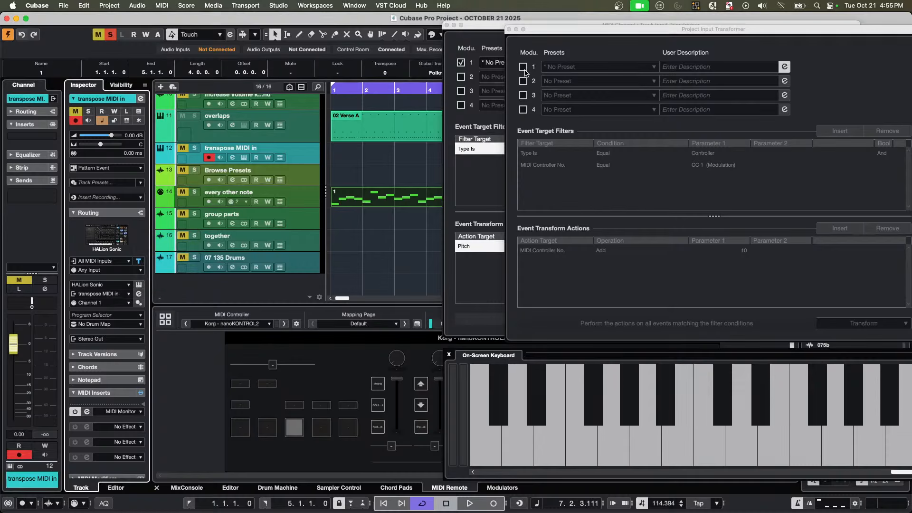
Close the Project Input Transformer and Track Input Transformer windows.
click(509, 29)
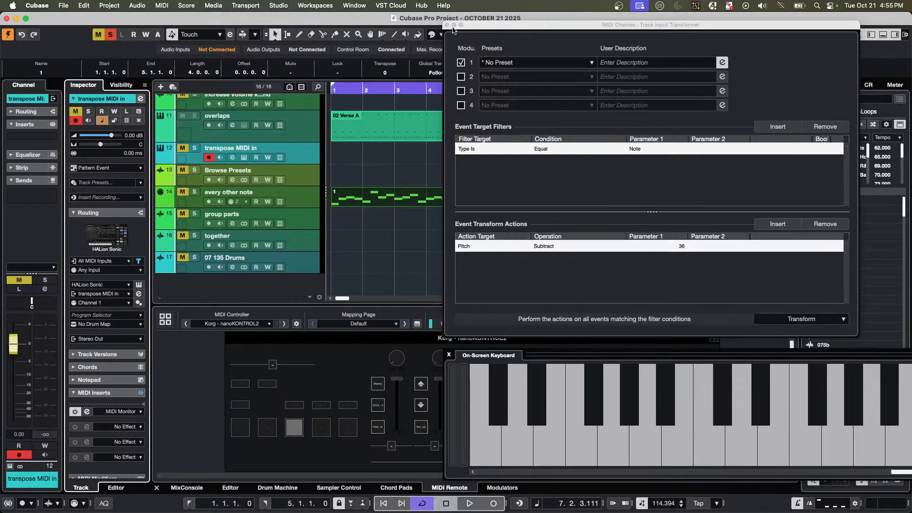
click(447, 25)
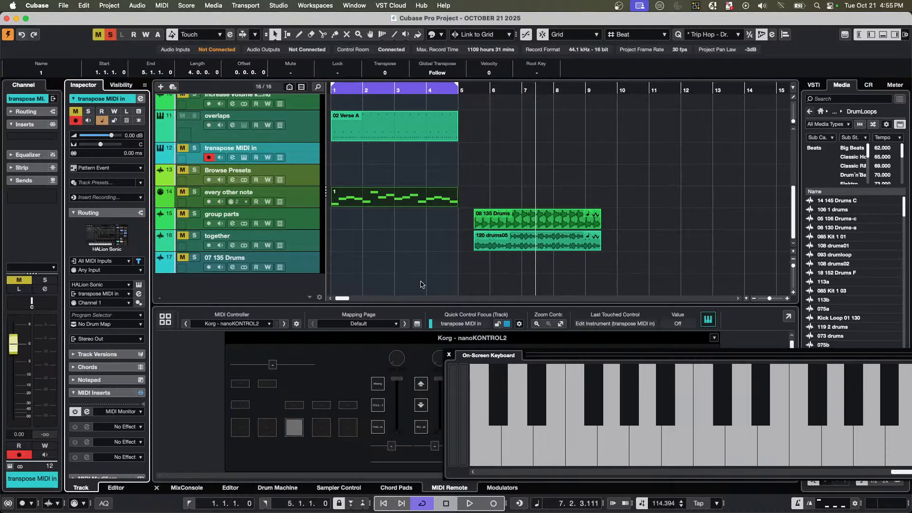
scroll(421, 284, right, 10)
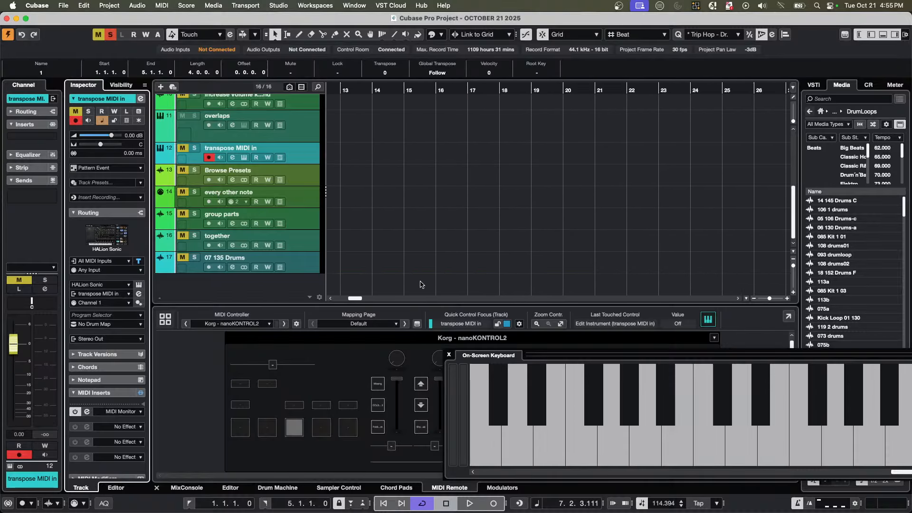
scroll(421, 284, right, 20)
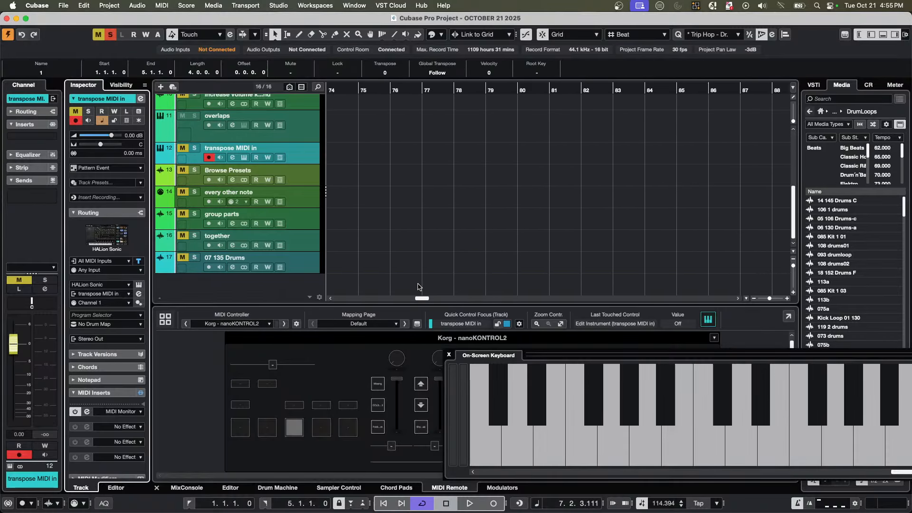
Open the every other note part in a separate Key Editor window showing all four bars, and close the On-Screen Keyboard.
scroll(418, 287, right, 20)
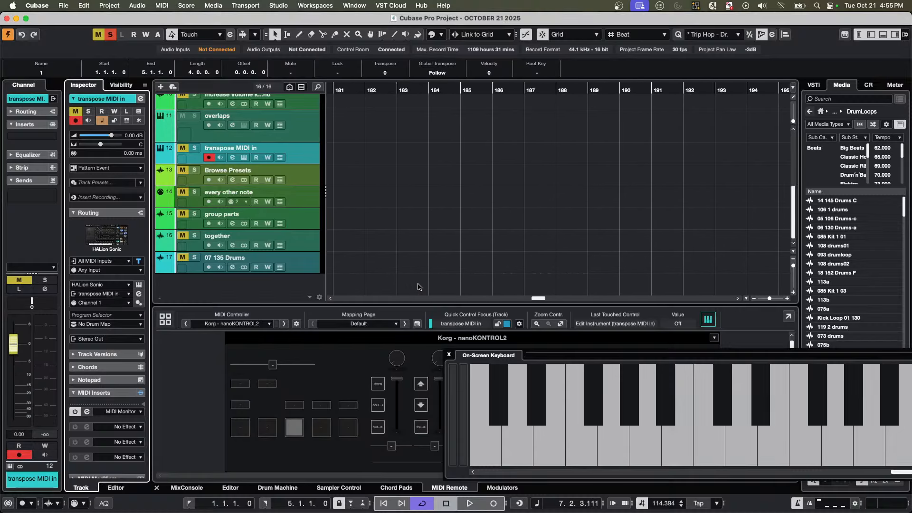
scroll(417, 286, left, 20)
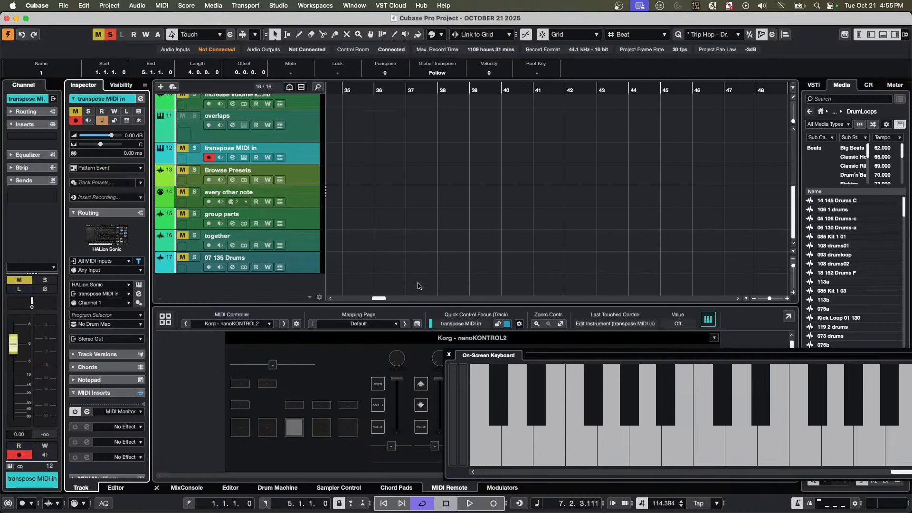
scroll(418, 286, left, 20)
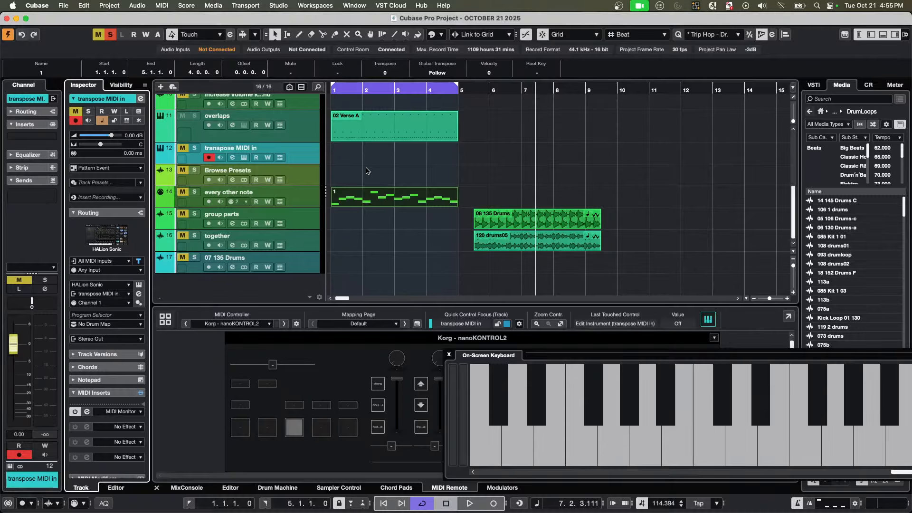
double_click(389, 200)
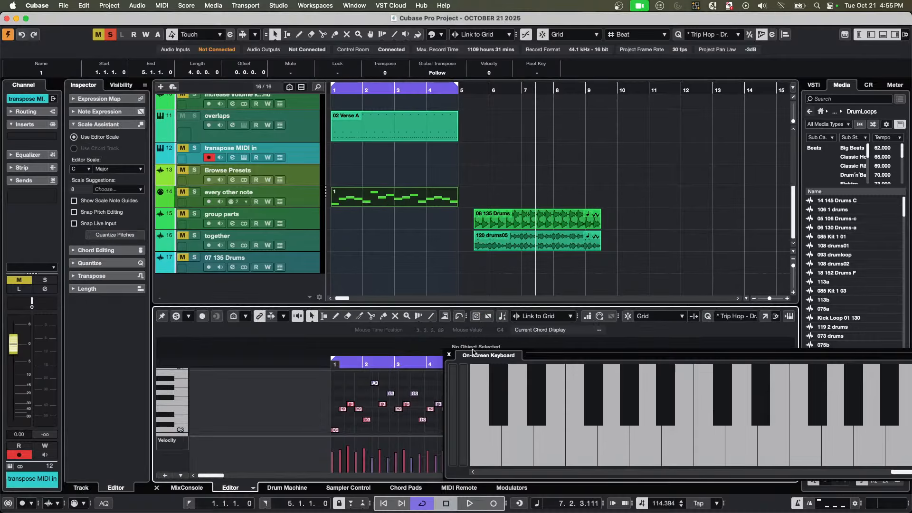
click(448, 355)
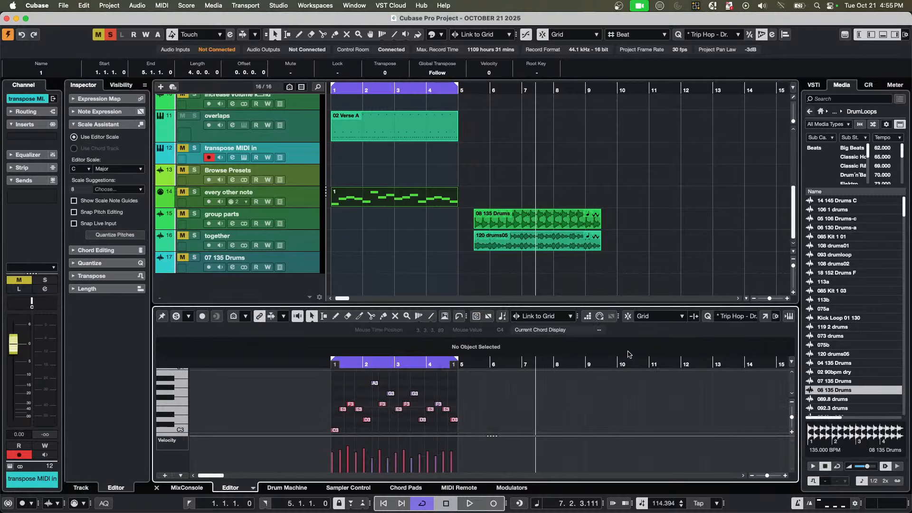
click(765, 316)
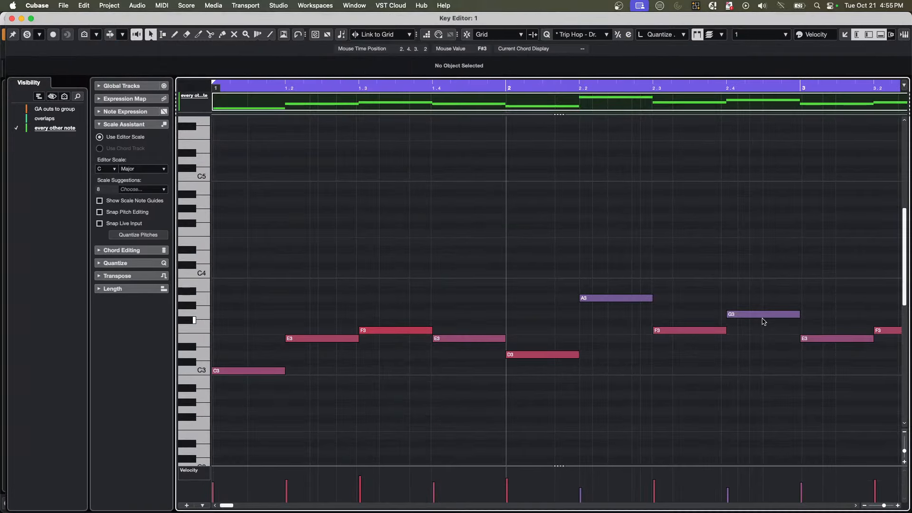
drag(354, 82, 356, 67)
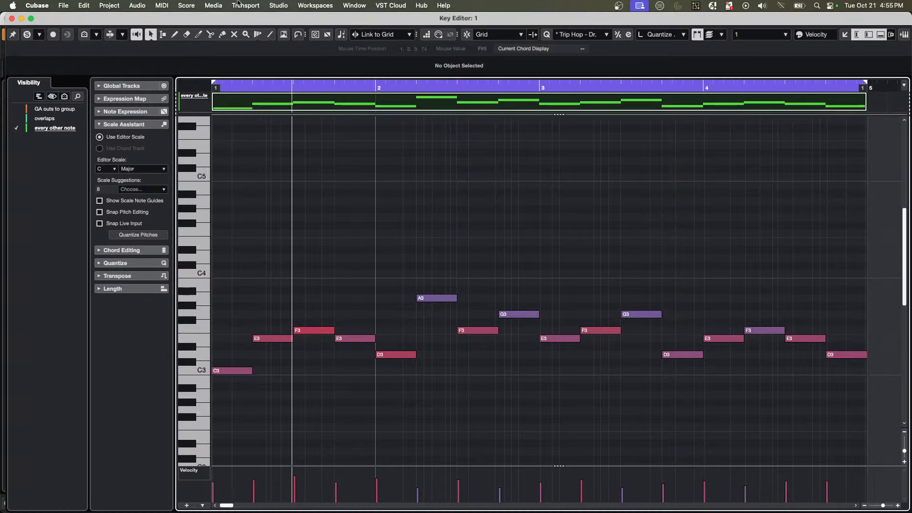
Select every second note using the Logical Editor's Every Other Event filter with Event Counter 2, and close both editor windows.
click(186, 5)
mouse_move(162, 6)
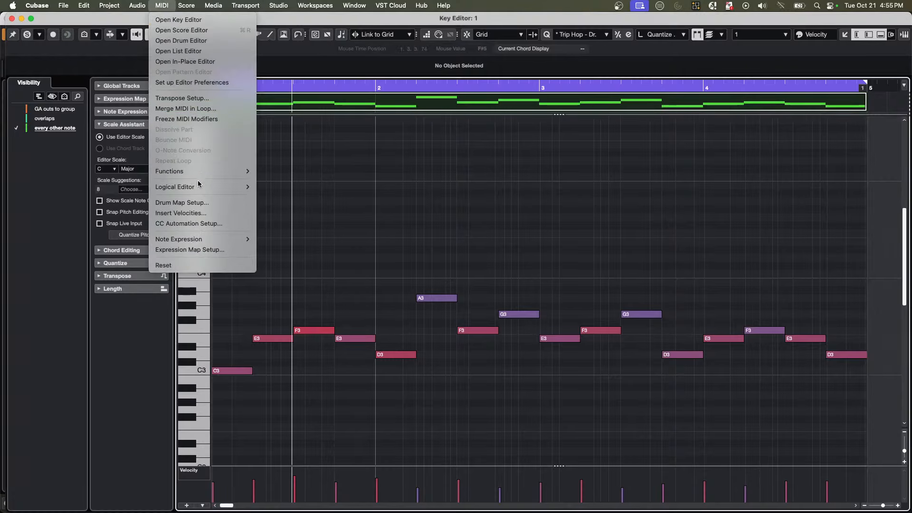
mouse_move(200, 188)
click(280, 187)
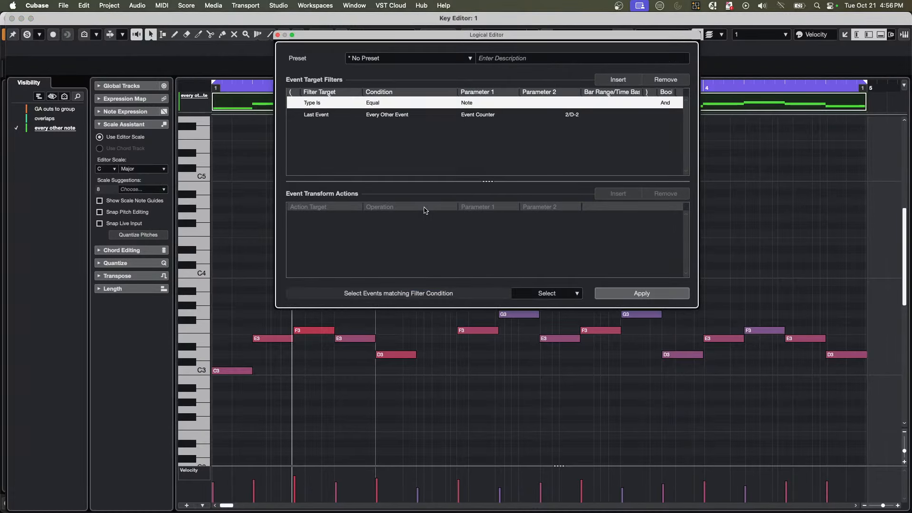
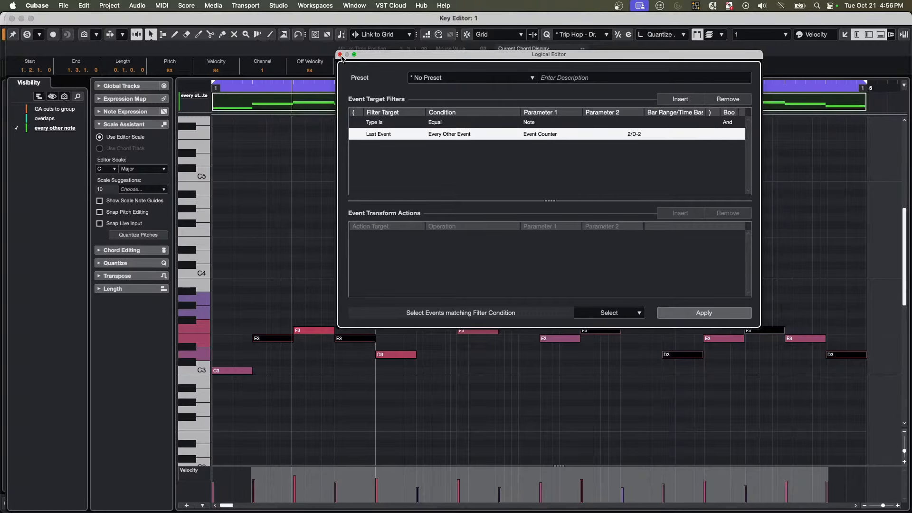
click(340, 55)
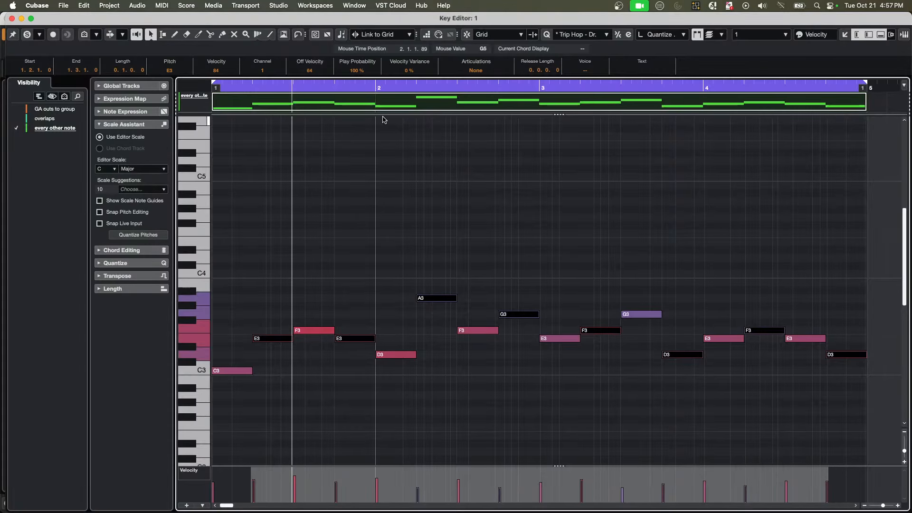
click(11, 18)
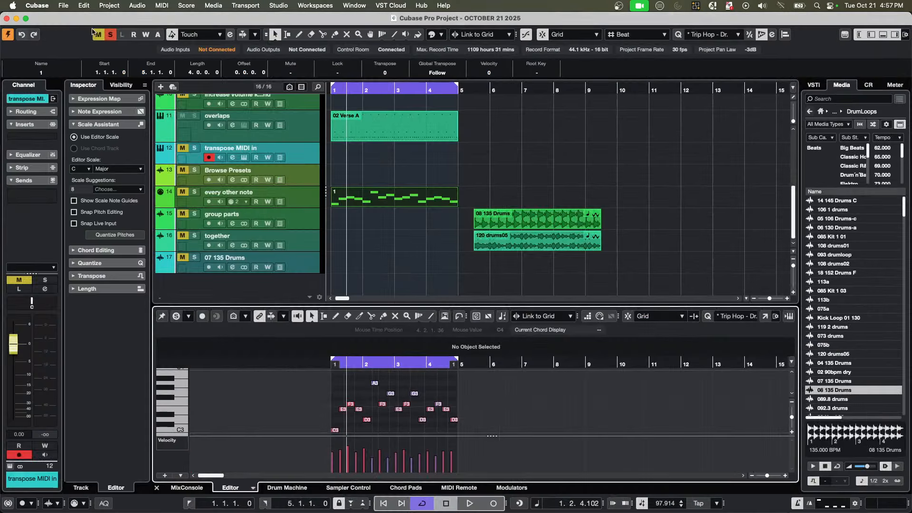
Group the 08 135 Drums and 120 drums05 events, try ungrouping and regrouping them, and move the group to start at bar 7.
click(561, 227)
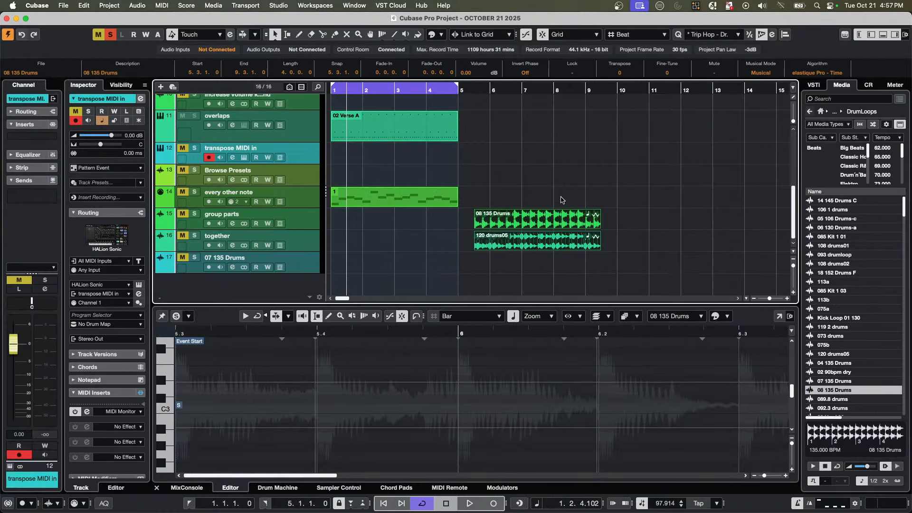
key(super+g)
click(84, 6)
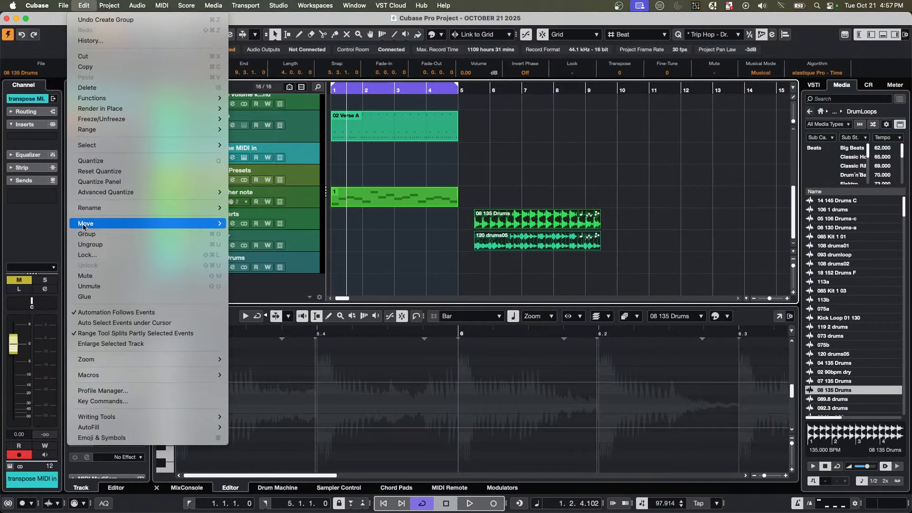
click(546, 266)
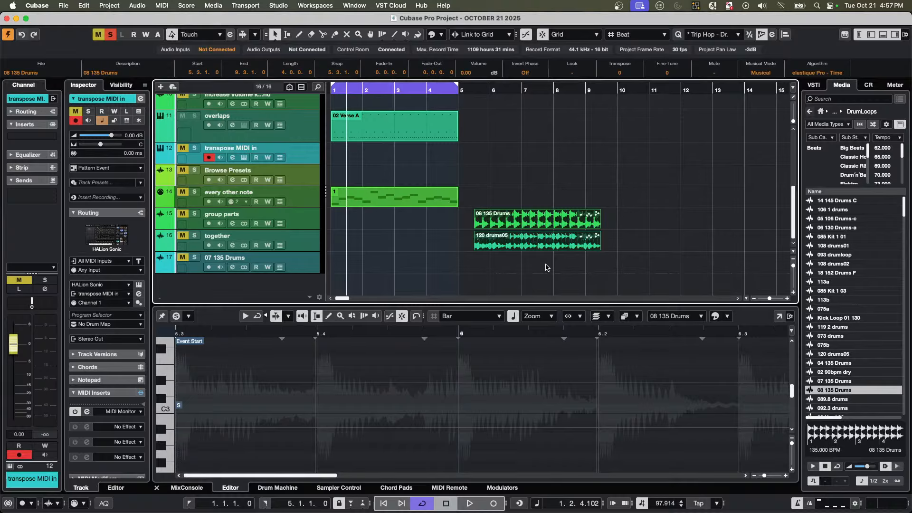
key(super+u)
key(super+g)
drag(528, 248, 577, 248)
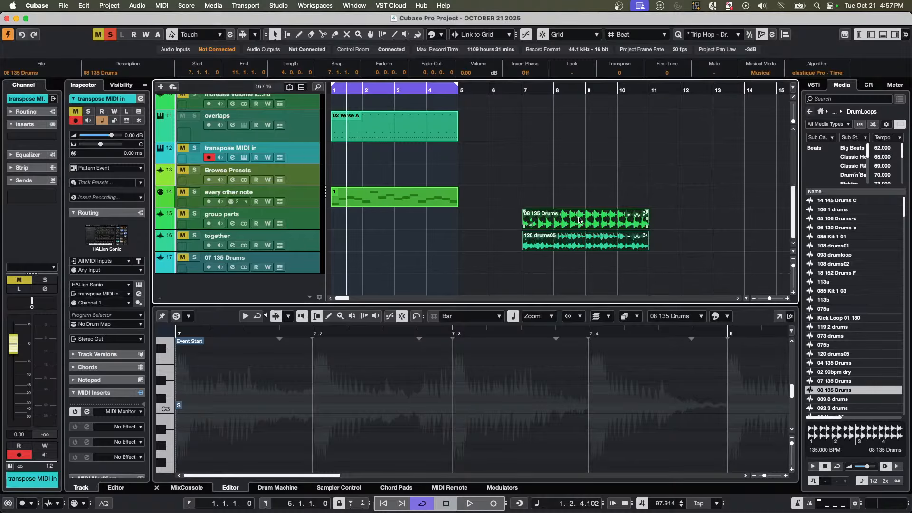
Split the grouped 08 135 Drums and 120 drums05 events at 8.2.1.0 and 9.4.1.0.
key(shift+g)
key(shift+g)
key(shift+h)
key(shift+h)
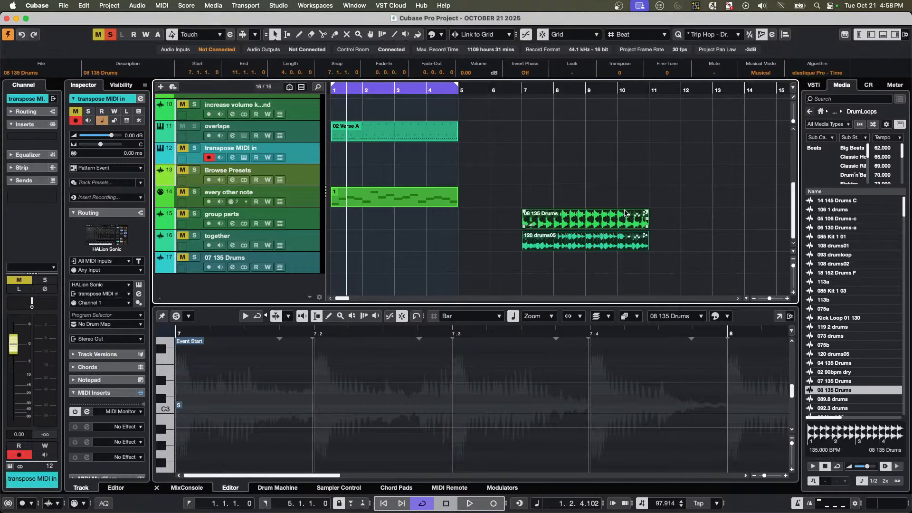
right_click(570, 223)
click(619, 223)
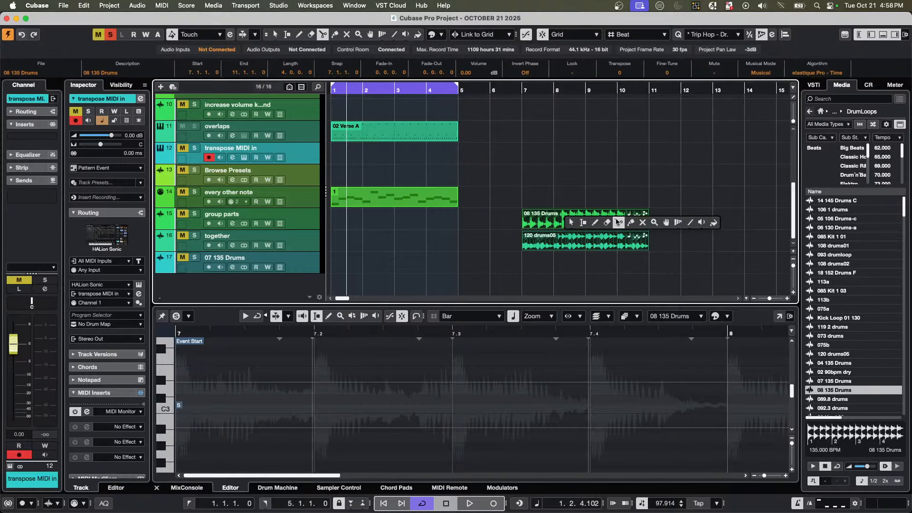
click(563, 219)
click(617, 223)
Erase the middle section of the grouped drum events between the two cuts.
right_click(602, 223)
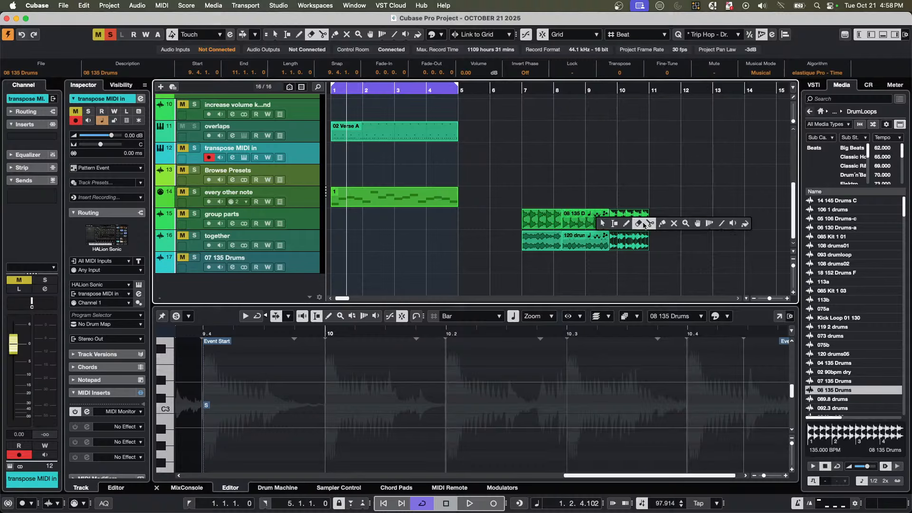
click(661, 223)
click(591, 222)
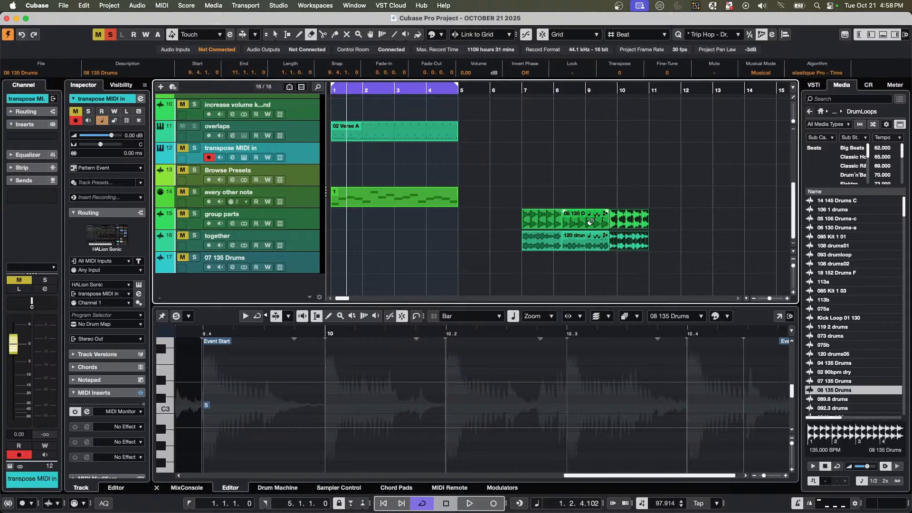
click(590, 222)
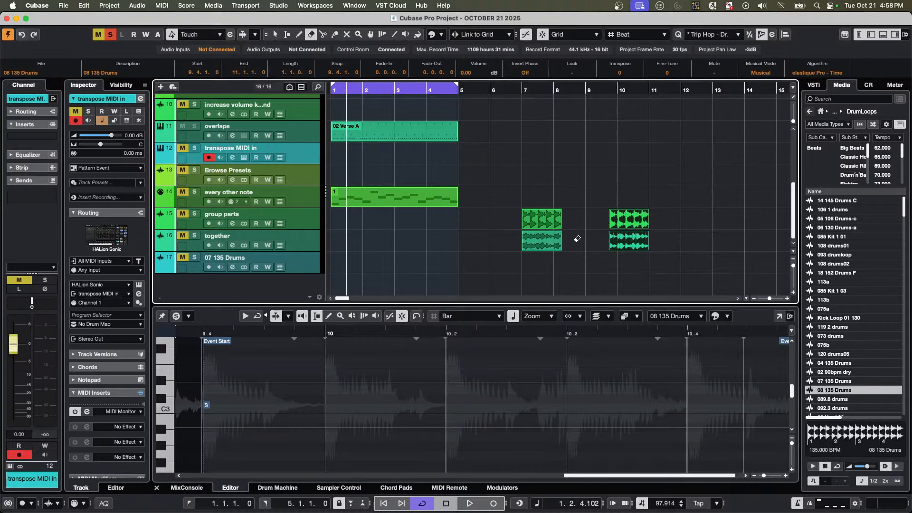
Set the last grouped drum section's volume to -1.01 dB and move it to start at 8.2.4.119.
key(1)
click(618, 246)
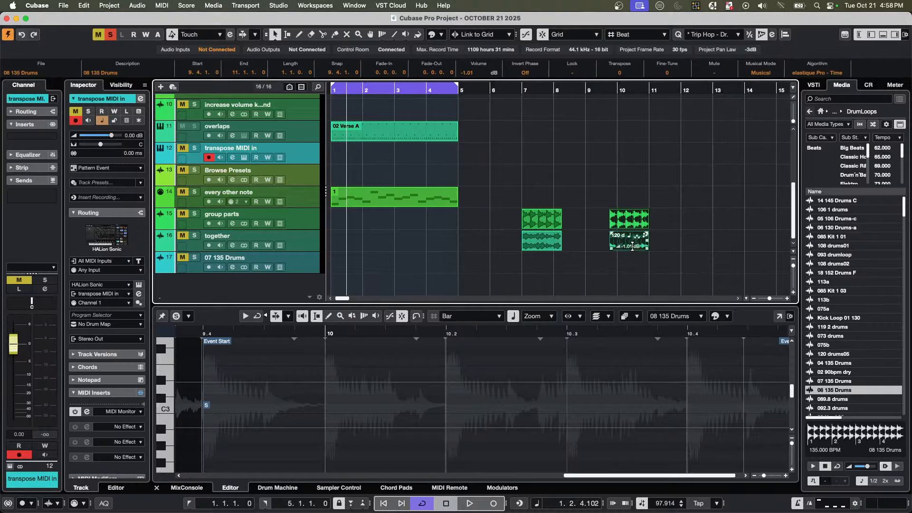
drag(633, 249, 593, 248)
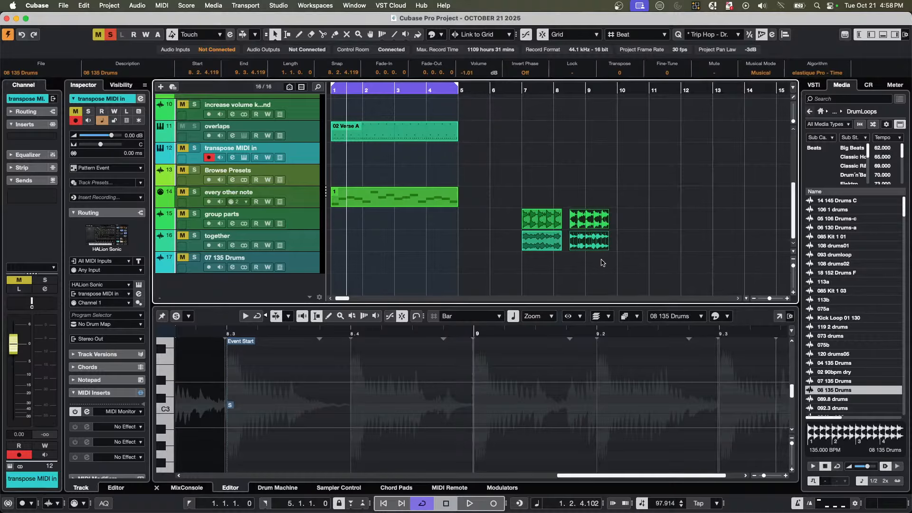
drag(602, 259, 604, 209)
Ungroup the first drum pair and move its events separately, 08 135 Drums to 6.4.1.0, and shift the grouped pair to 10.2.4.119.
drag(532, 267, 543, 216)
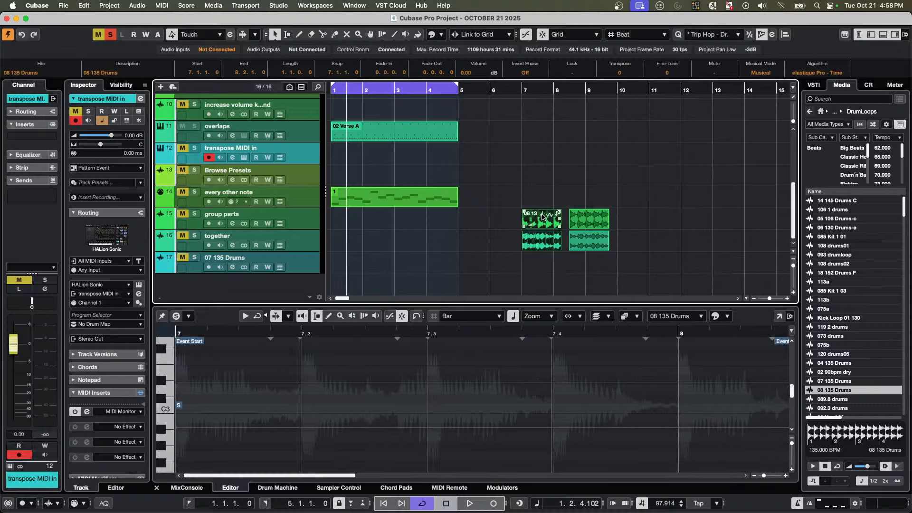
key(super+u)
drag(540, 243, 501, 240)
click(529, 271)
click(545, 219)
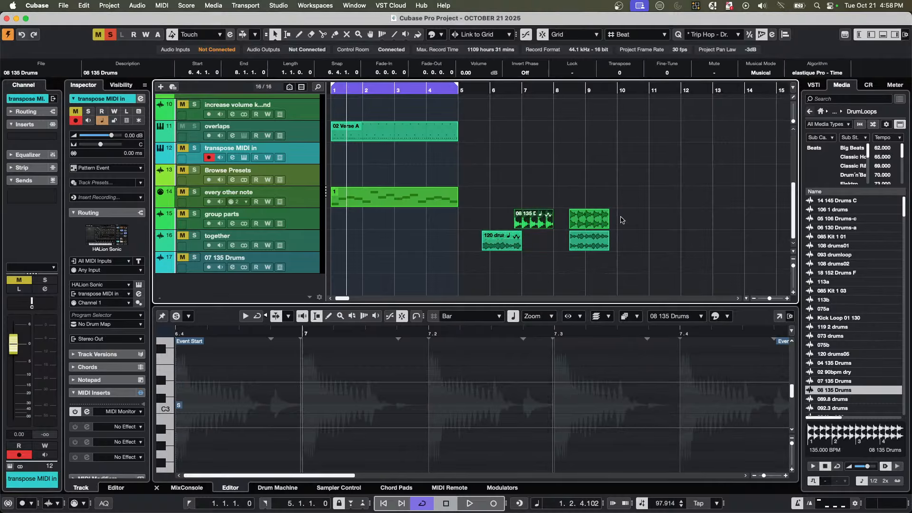
drag(619, 217, 657, 241)
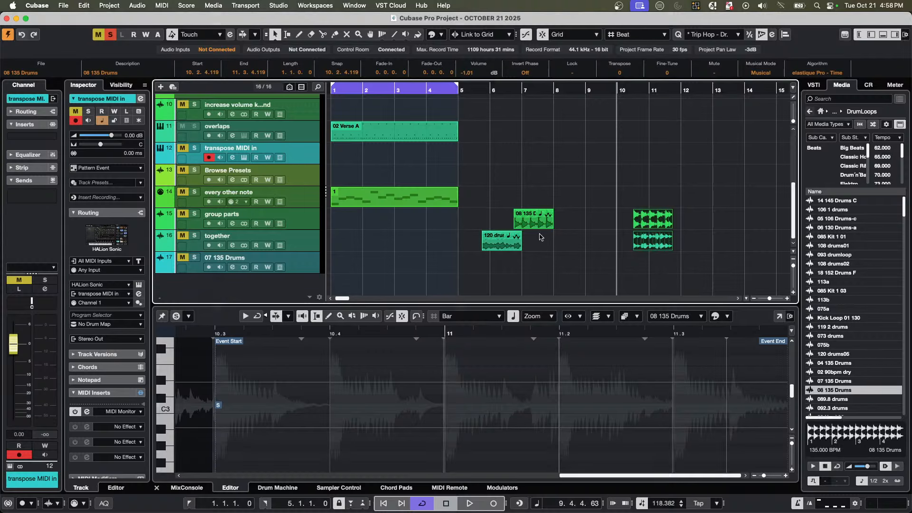